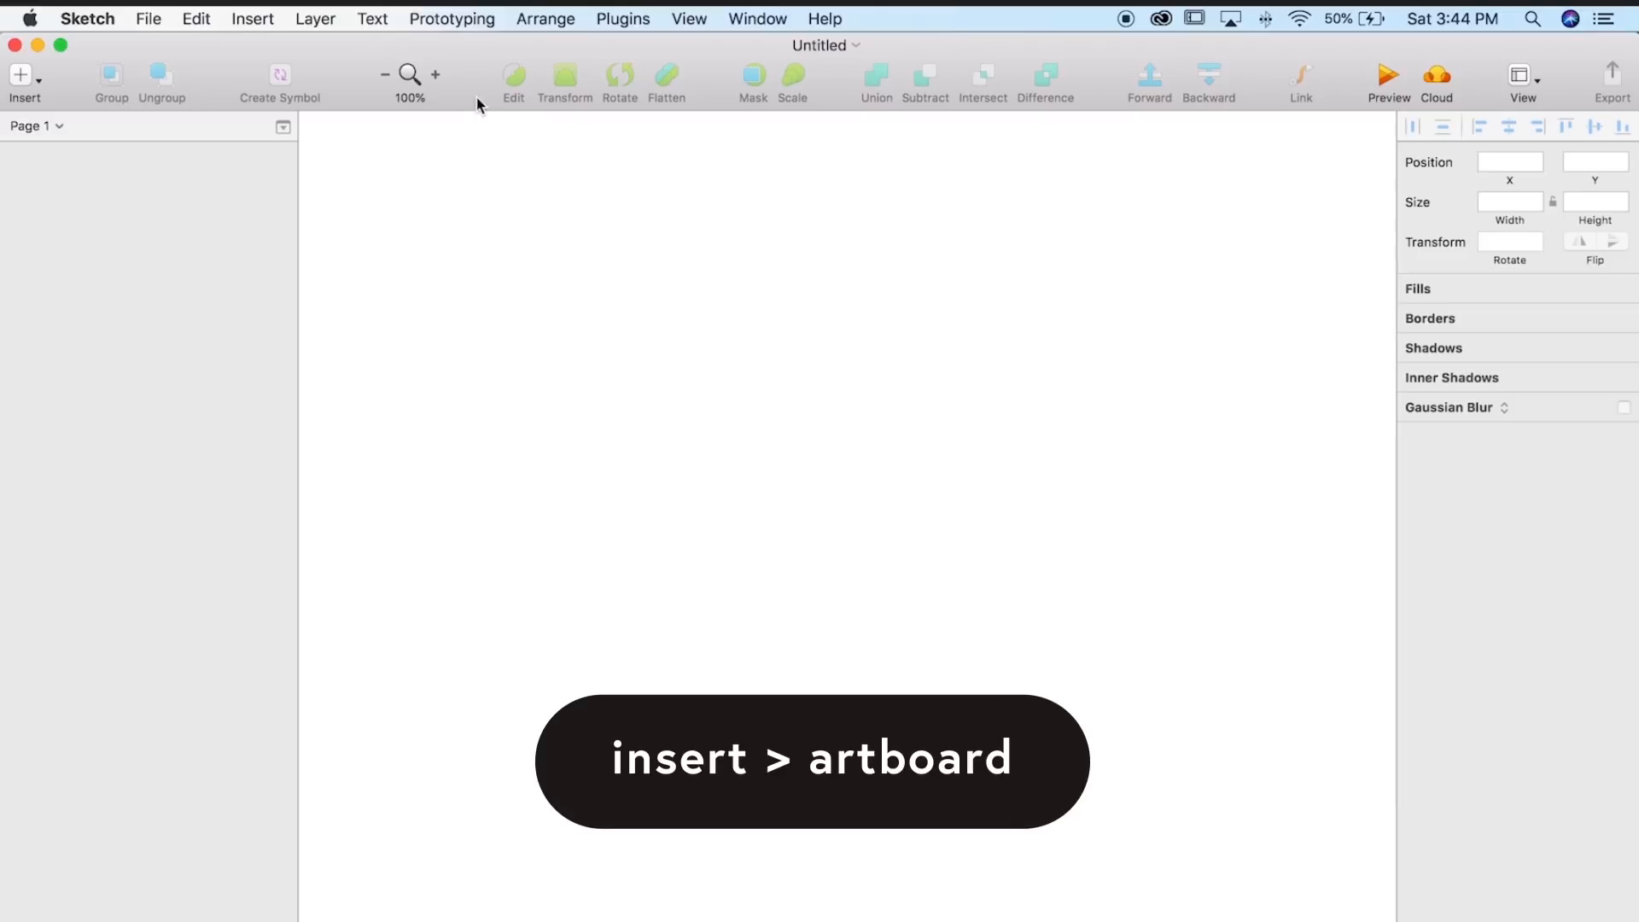
# - Create a new artboard from the iPhone X preset
pyautogui.click(255, 21)
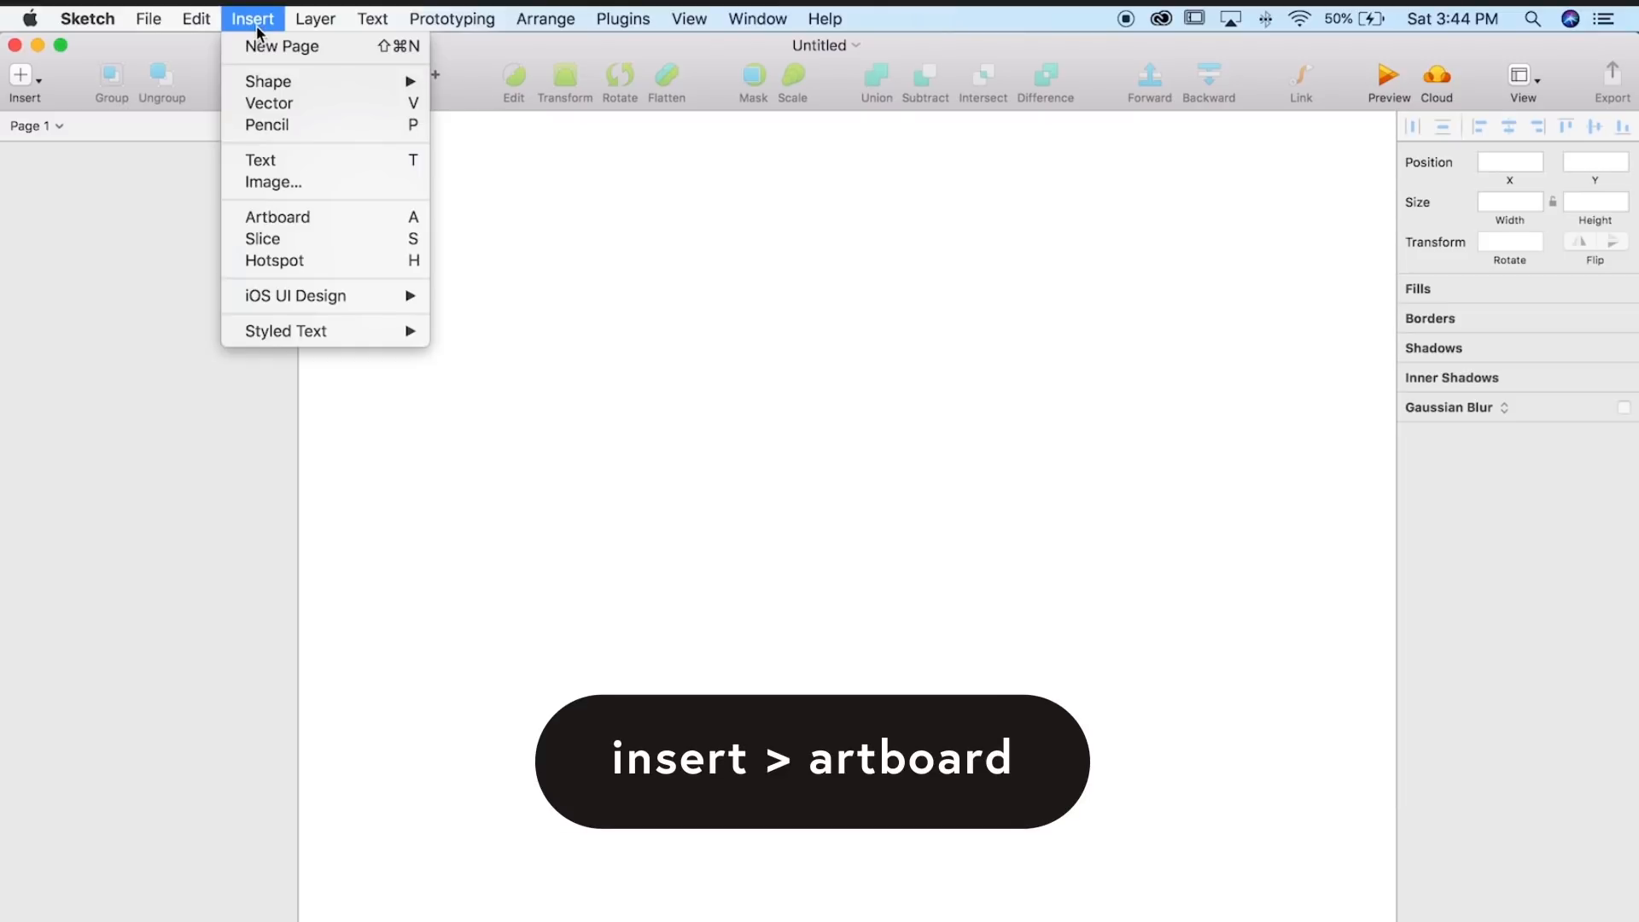
pyautogui.click(305, 219)
pyautogui.click(1478, 309)
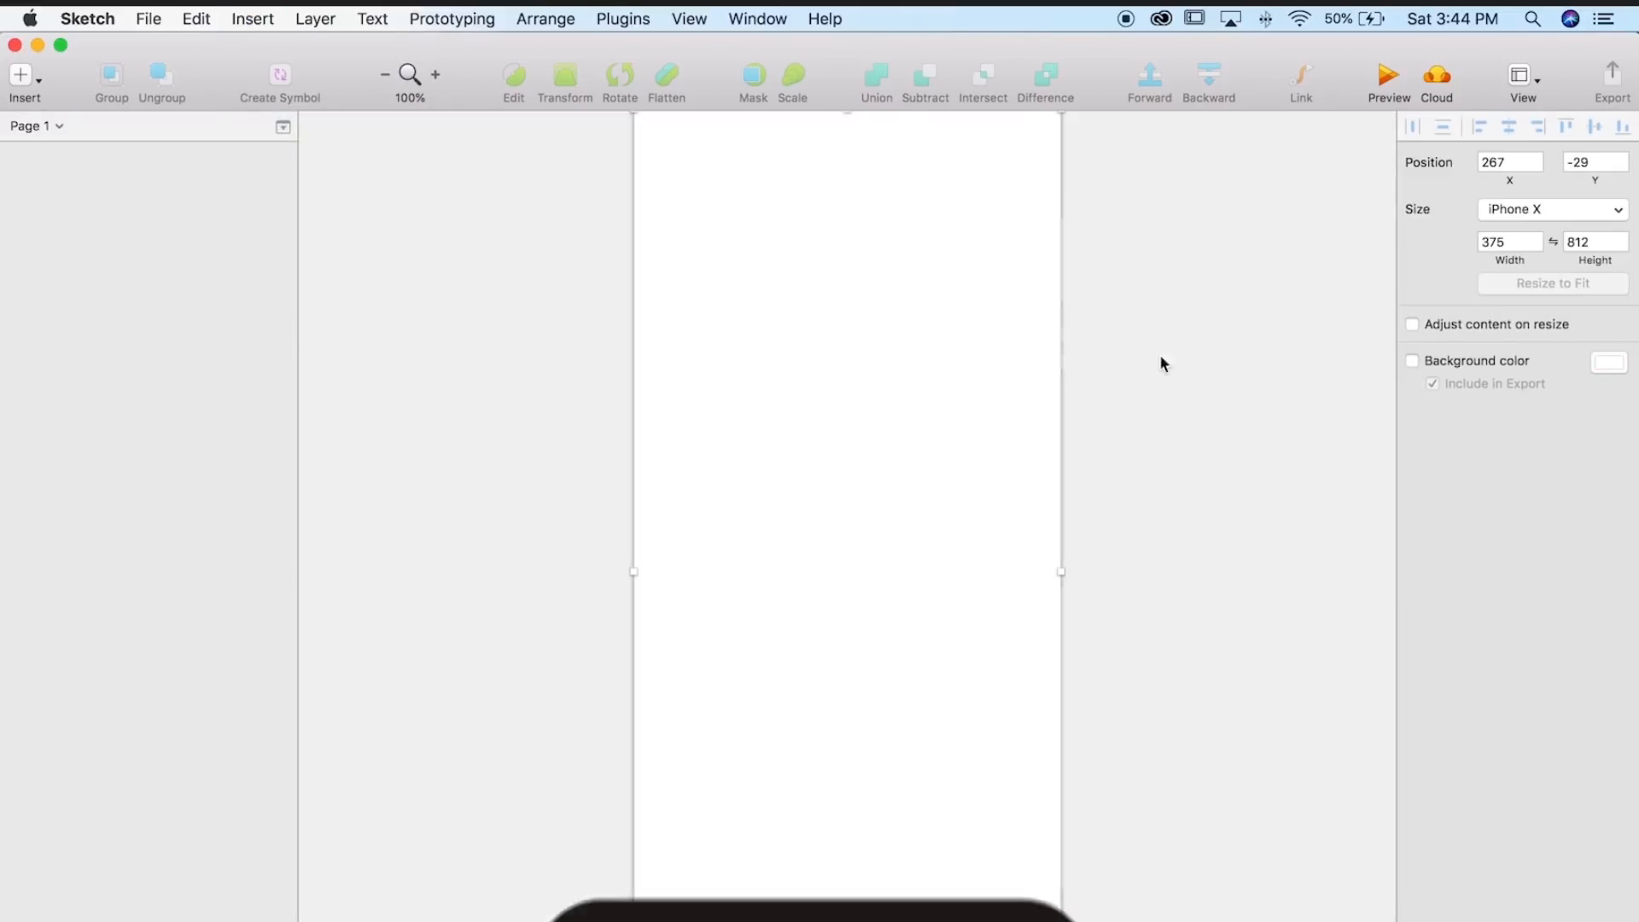
pyautogui.press('super+minus')
pyautogui.click(1114, 335)
pyautogui.moveTo(1112, 348); pyautogui.dragTo(1032, 362)
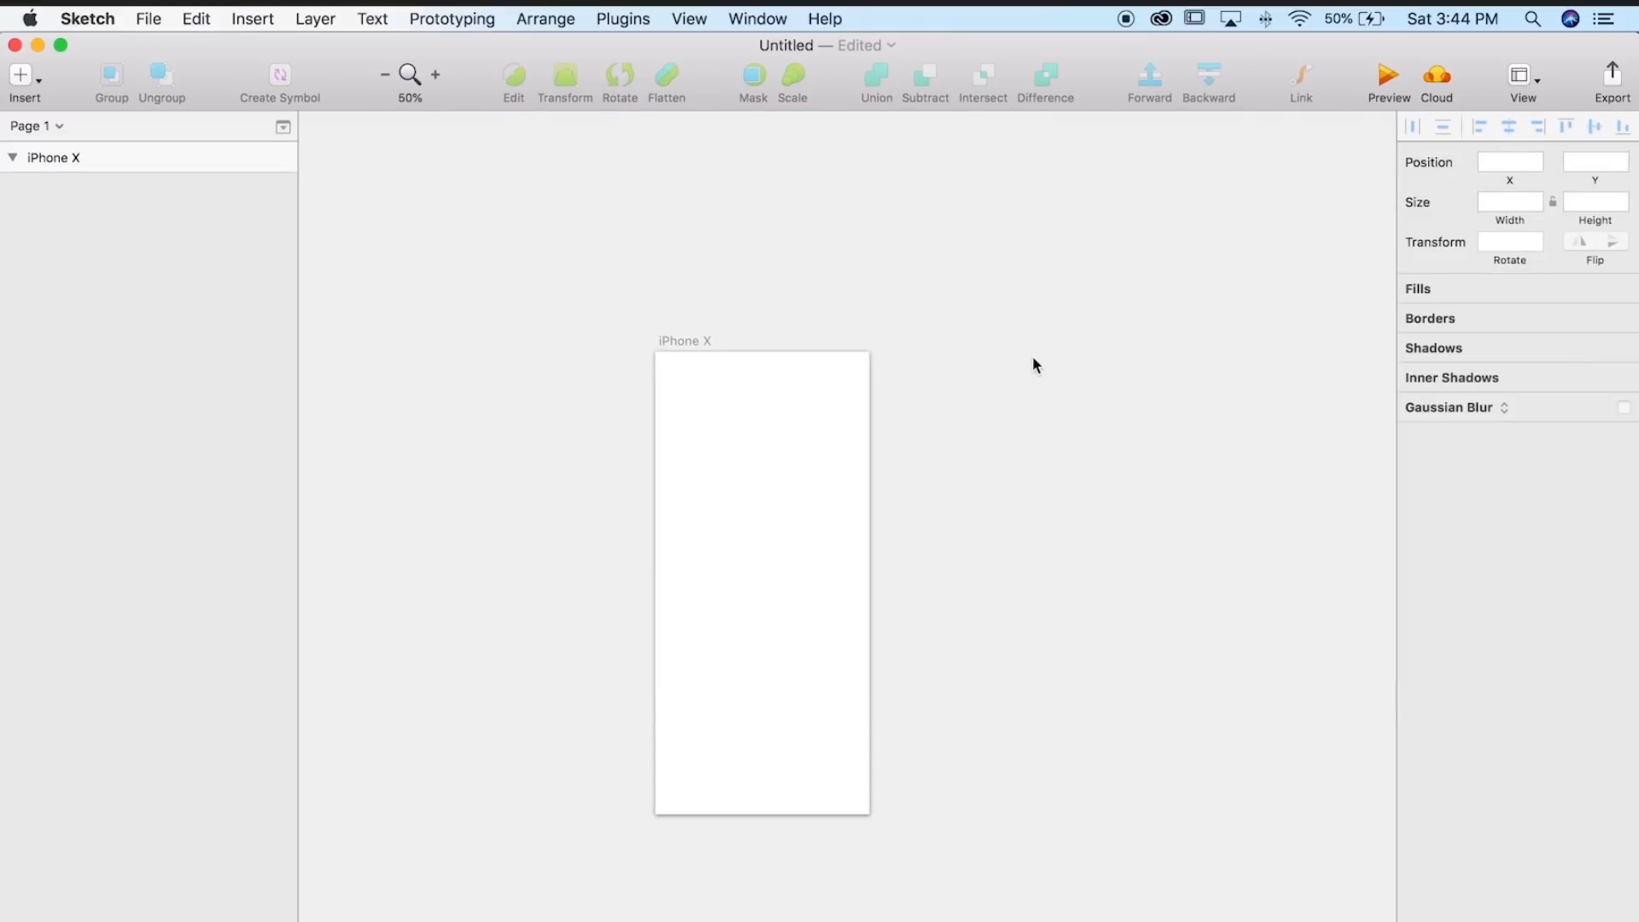
# - Insert the iPhone X Frame symbol from the iOS UI Design library and align it with the artboard's edges
pyautogui.press('super+plus')
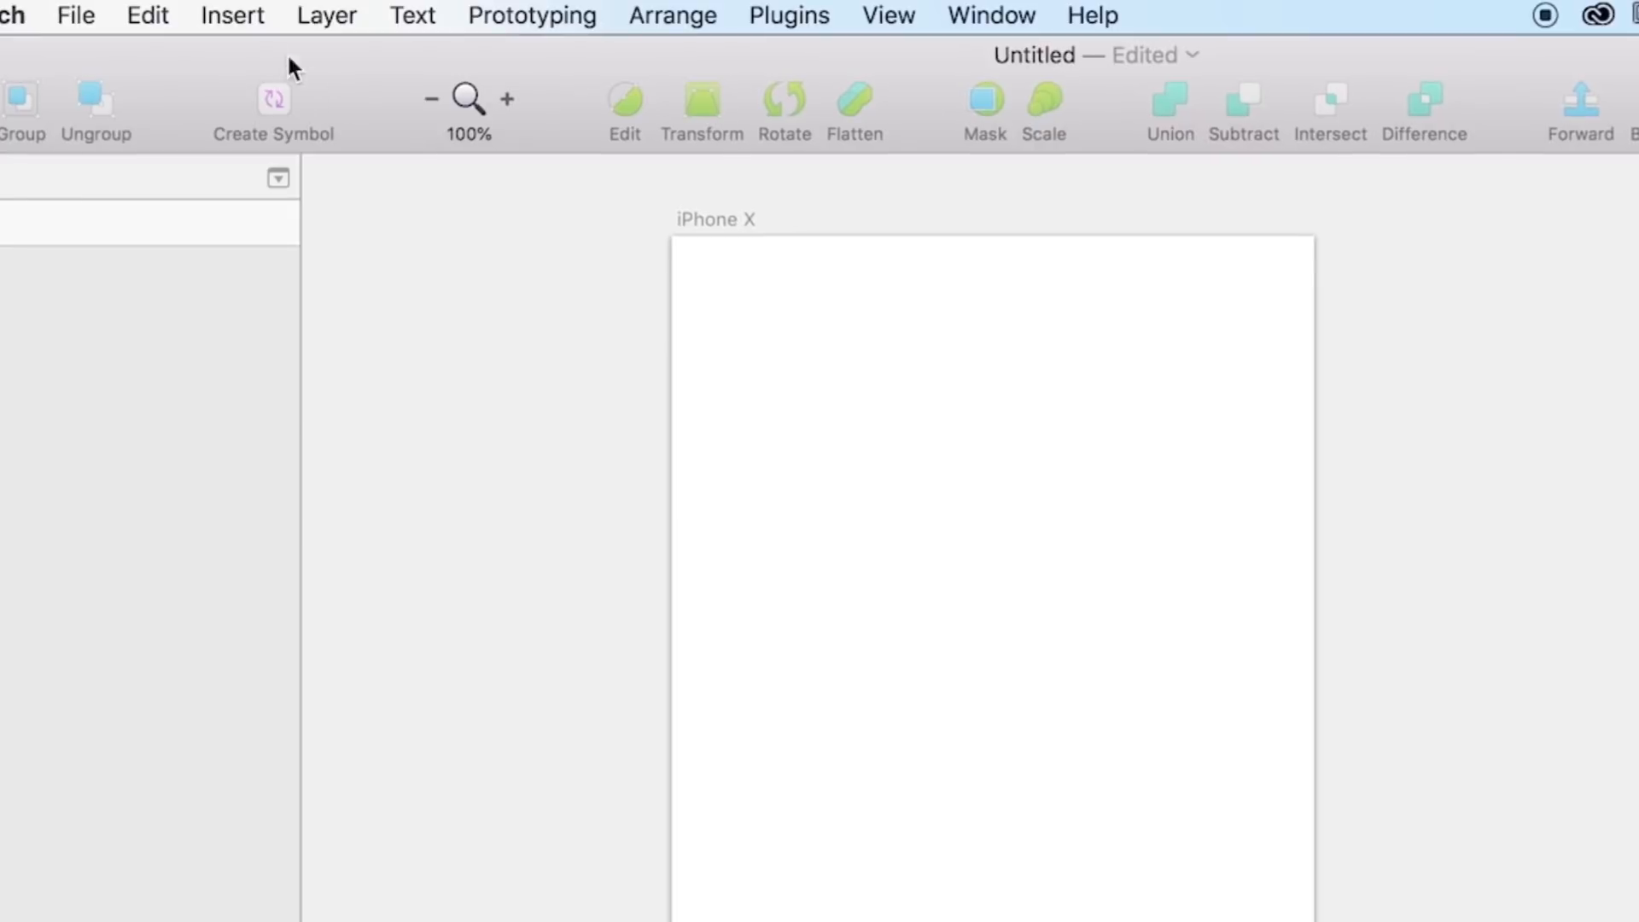
pyautogui.click(240, 16)
pyautogui.moveTo(427, 430)
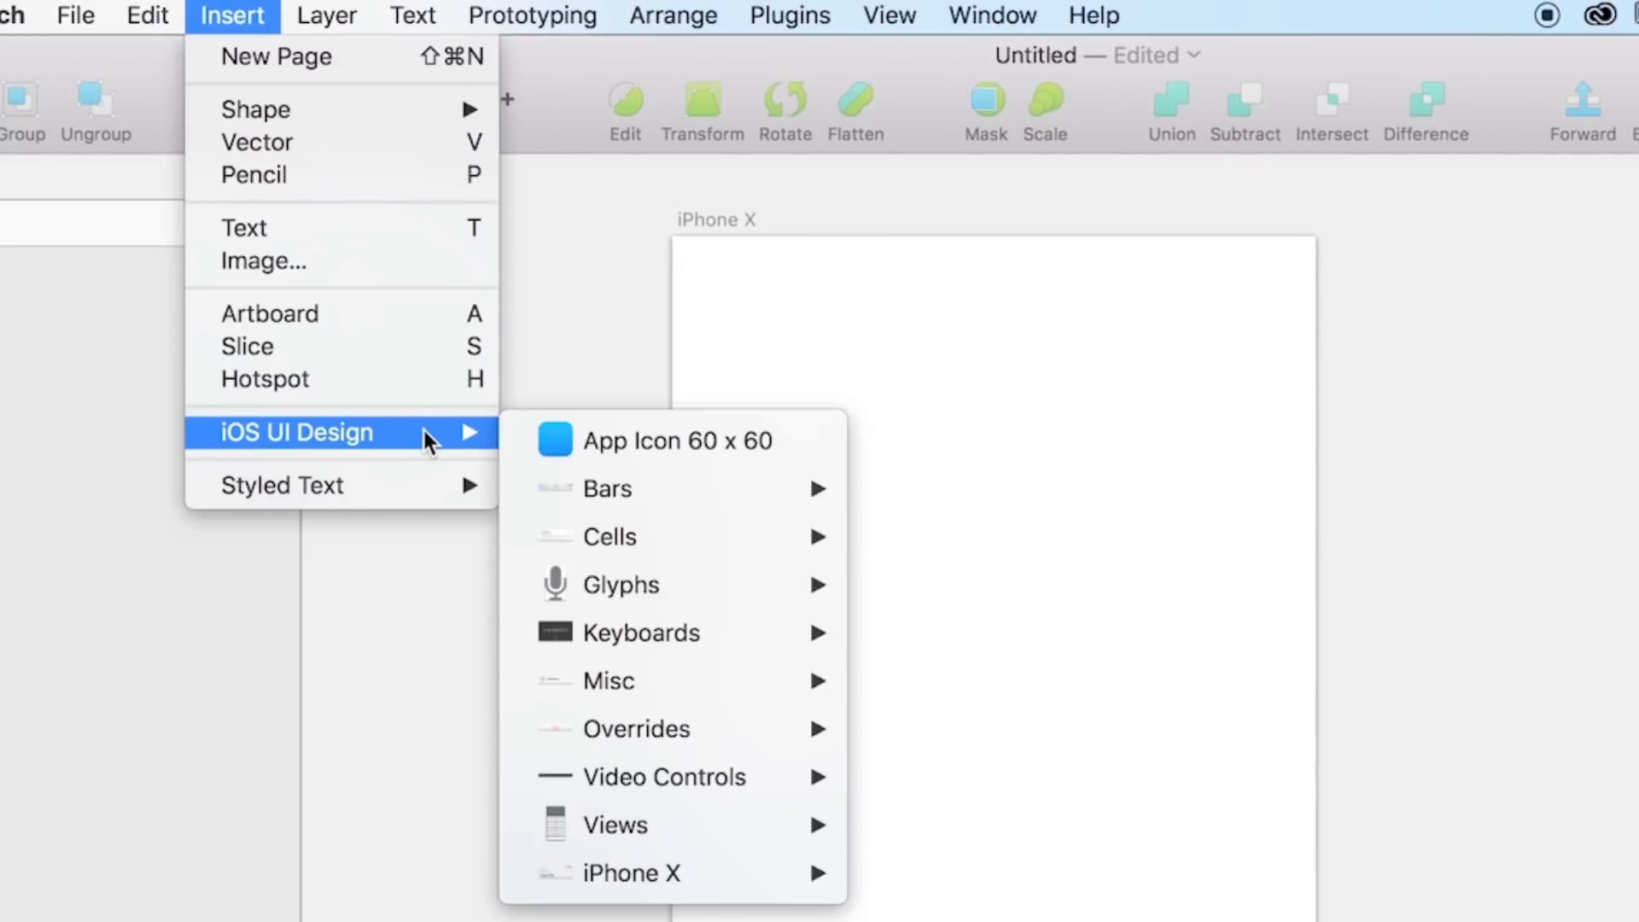
pyautogui.moveTo(688, 875)
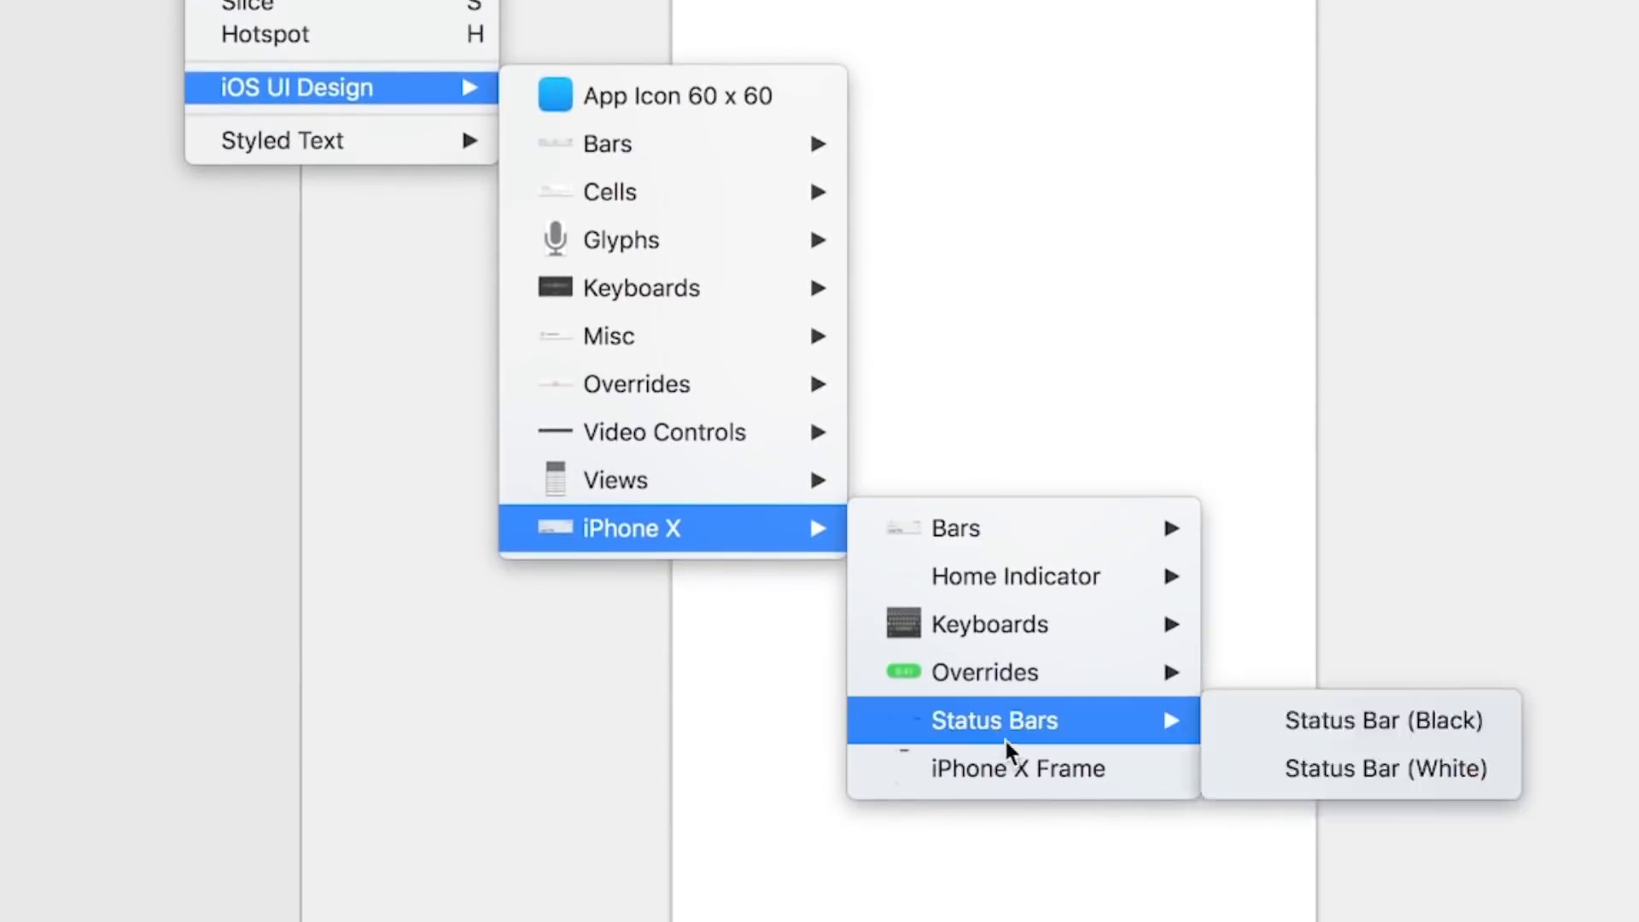
pyautogui.click(1072, 778)
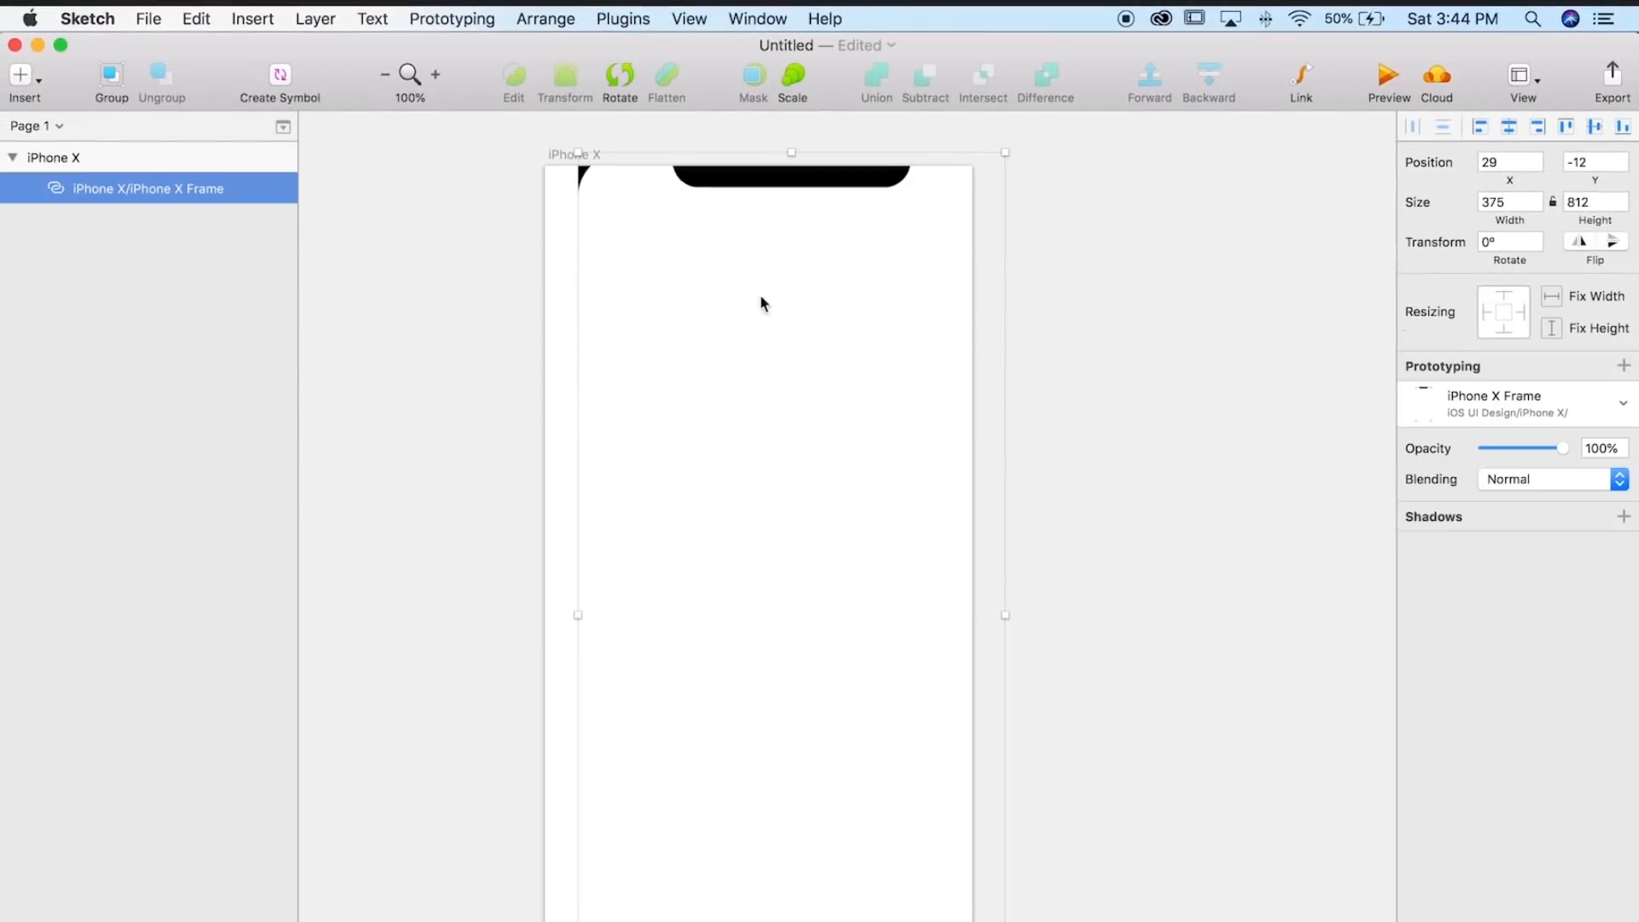
pyautogui.moveTo(767, 184); pyautogui.dragTo(735, 205)
pyautogui.click(1011, 282)
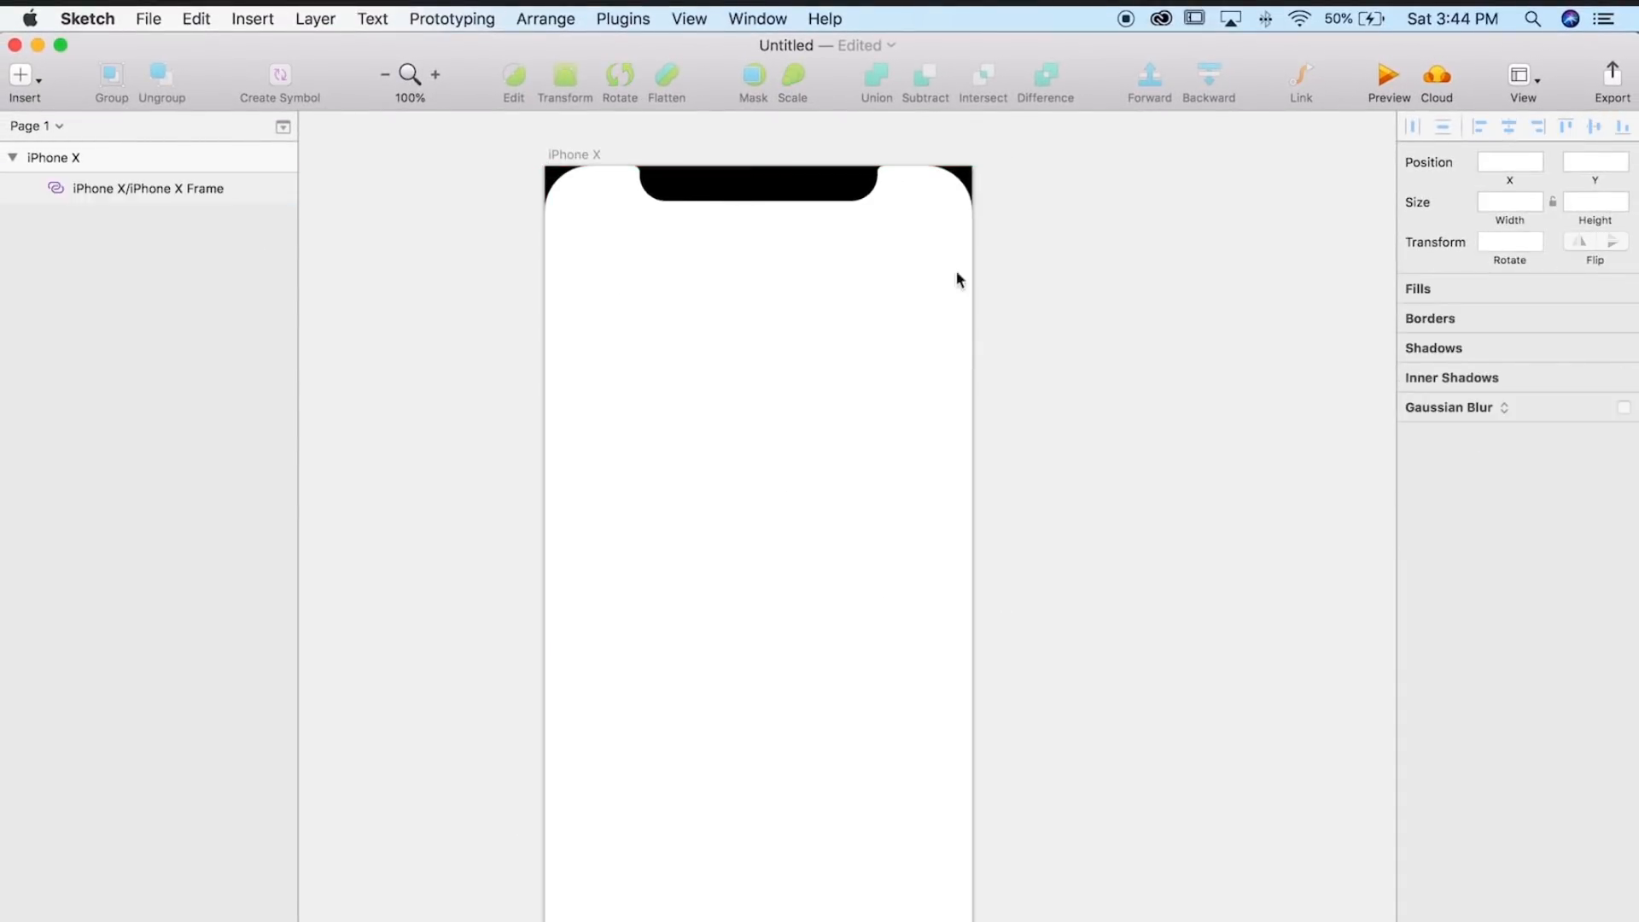
pyautogui.moveTo(810, 471); pyautogui.dragTo(886, 470)
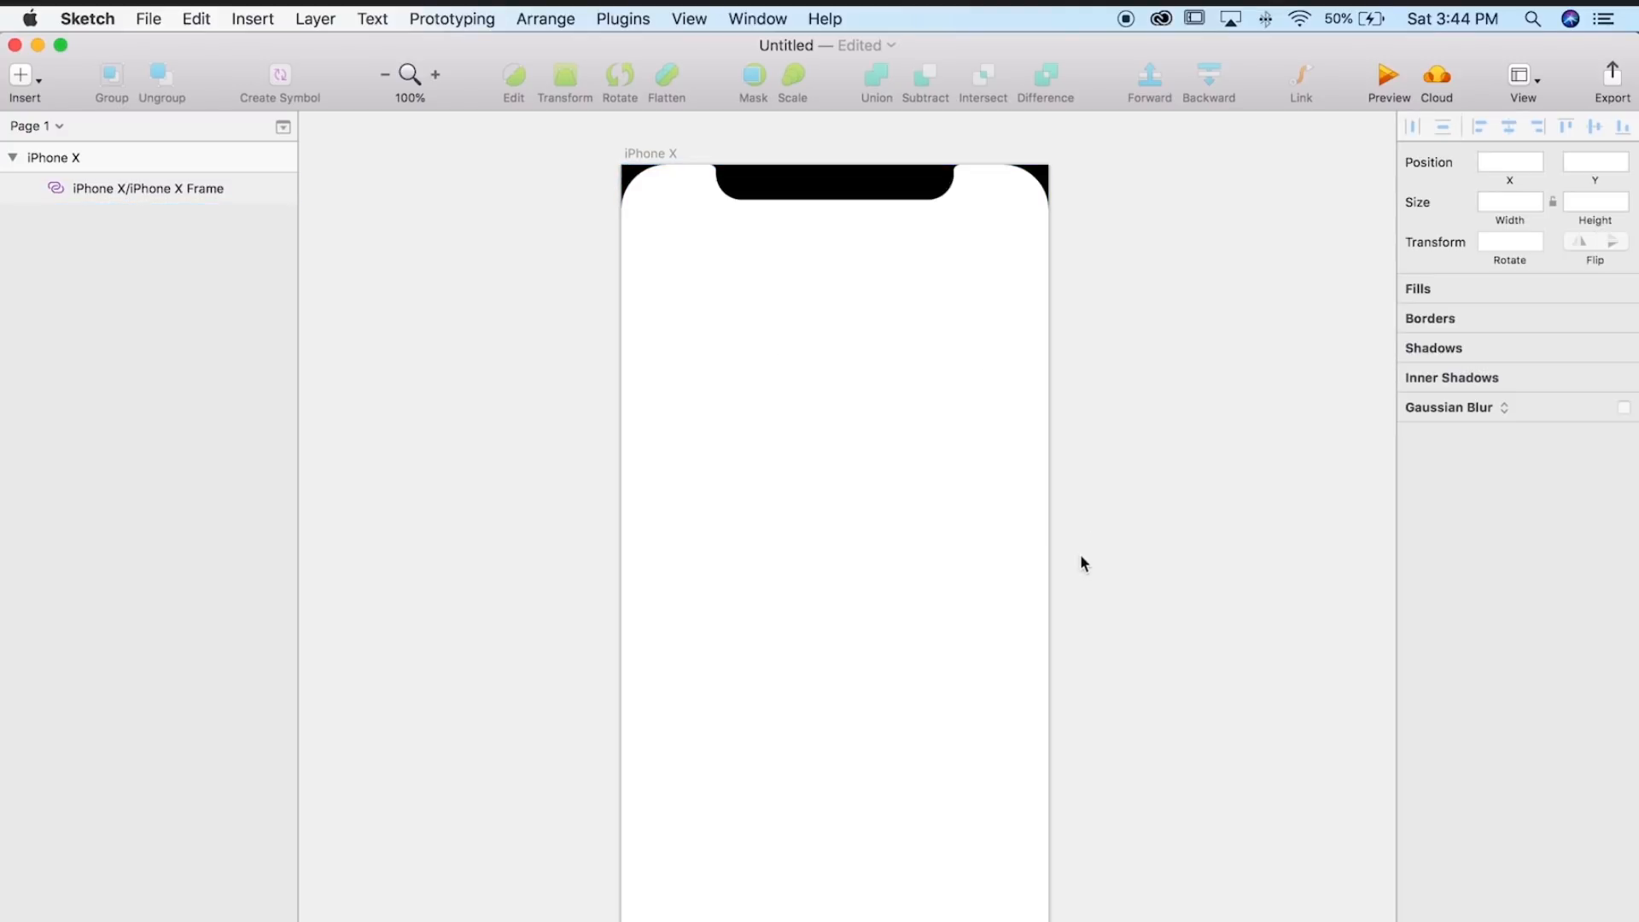
pyautogui.hscroll(2, 1079, 560)
pyautogui.scroll(1, 1079, 560)
pyautogui.scroll(-2, 1174, 520)
pyautogui.hscroll(-1, 1174, 521)
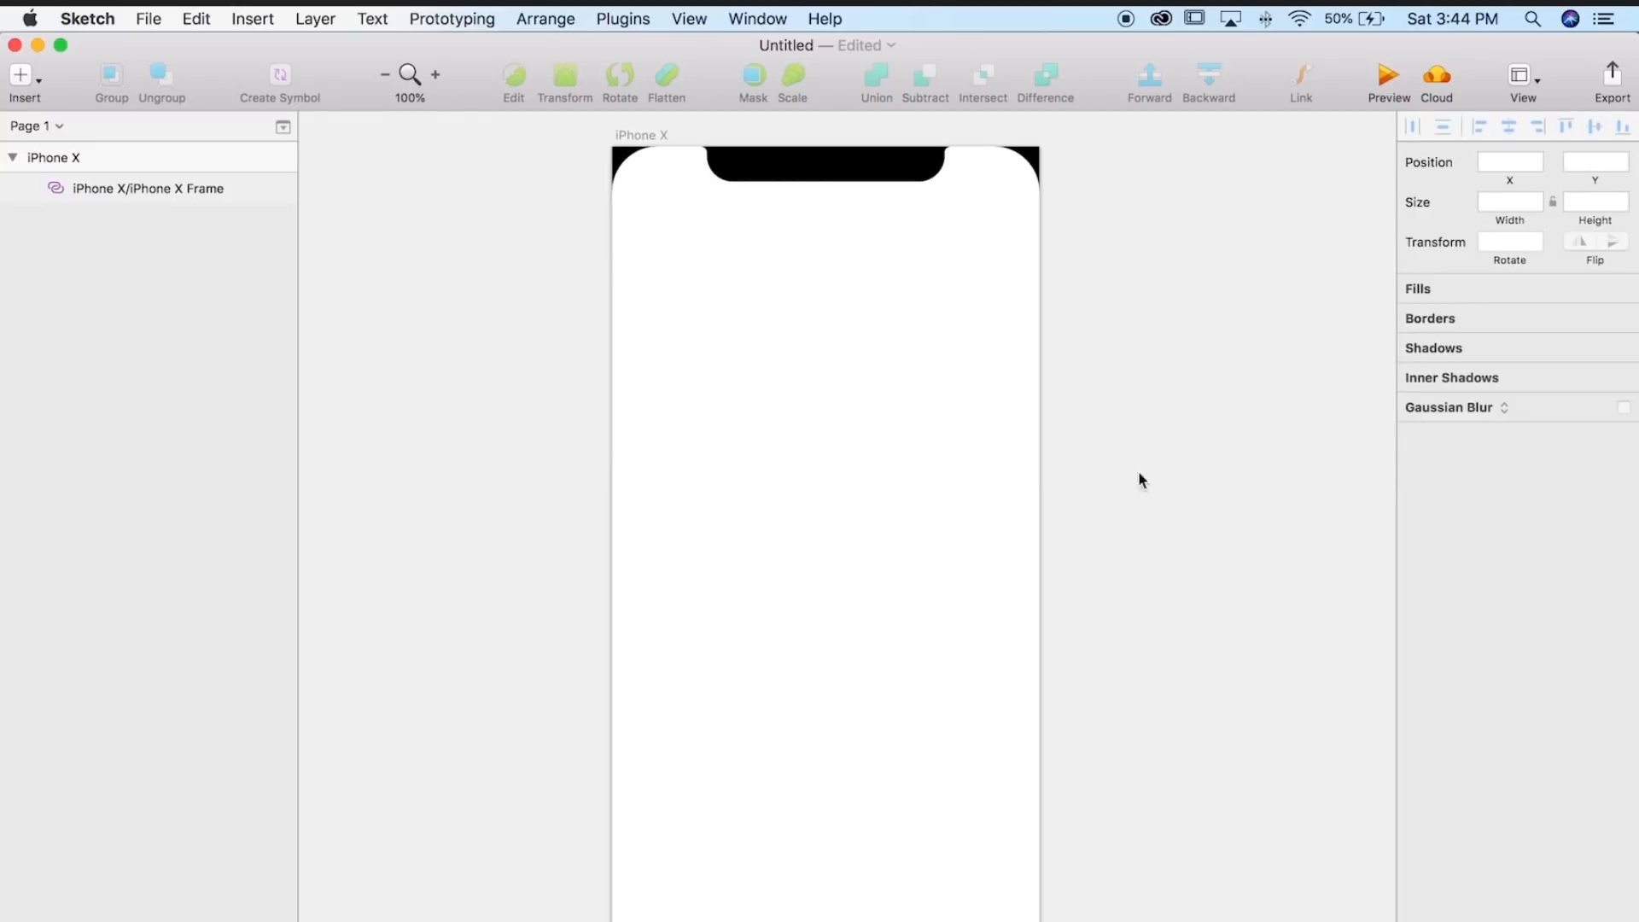
# - Insert the iPhone X Status Bar (Black) symbol from the iOS UI Design library and align it with the artboard's top edge
pyautogui.click(252, 19)
pyautogui.moveTo(364, 331)
pyautogui.moveTo(365, 297)
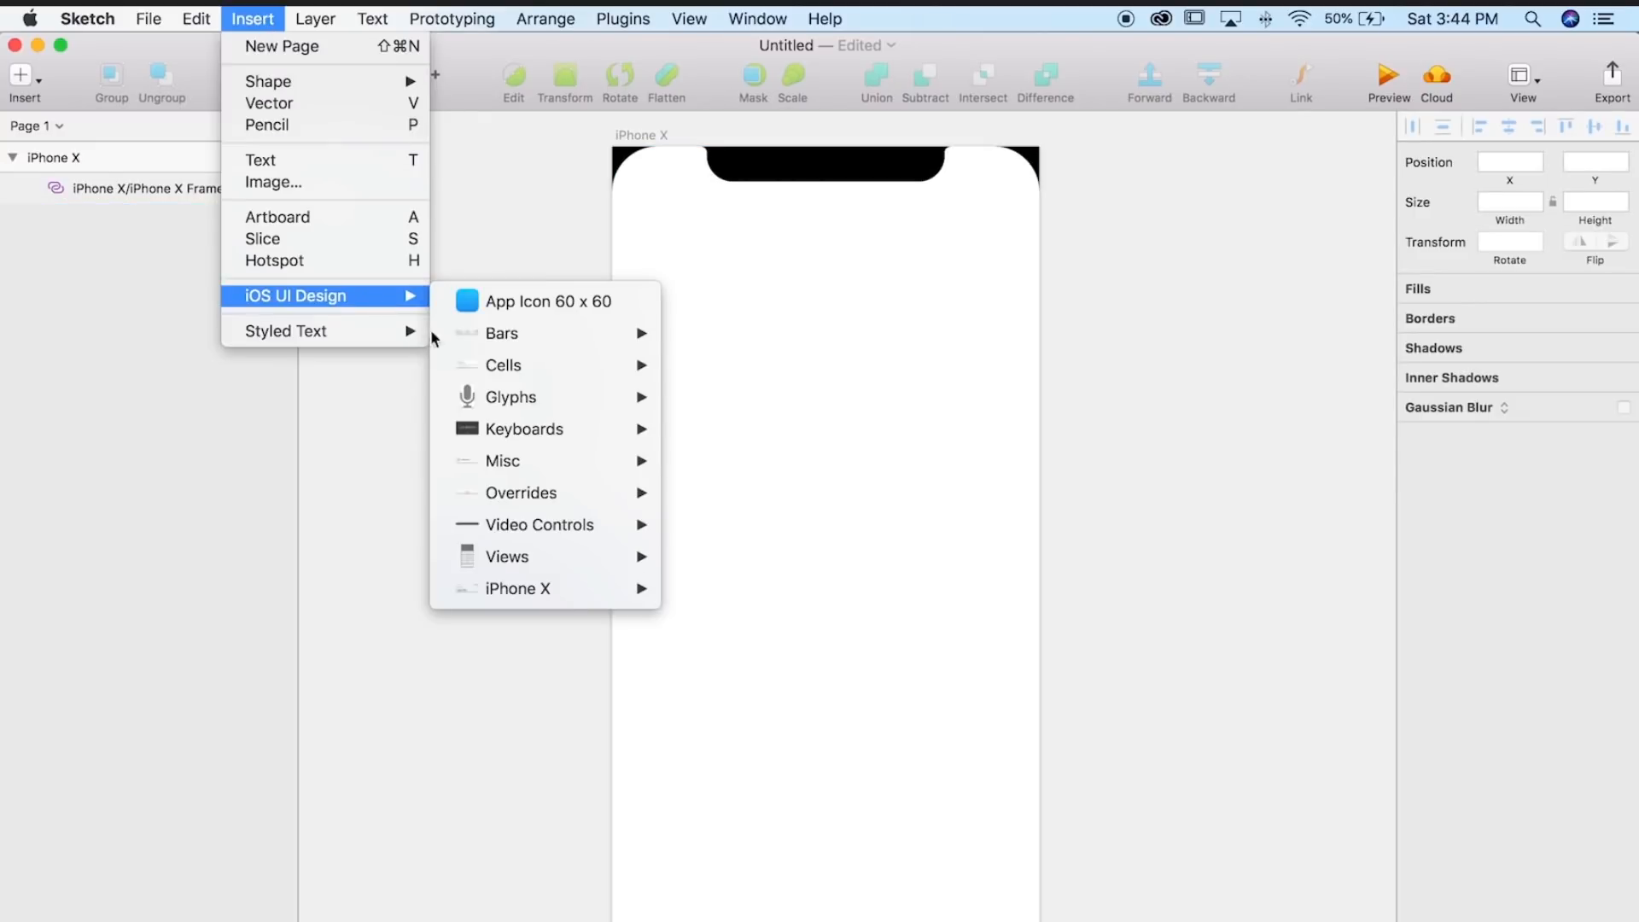
pyautogui.moveTo(649, 589)
pyautogui.moveTo(759, 715)
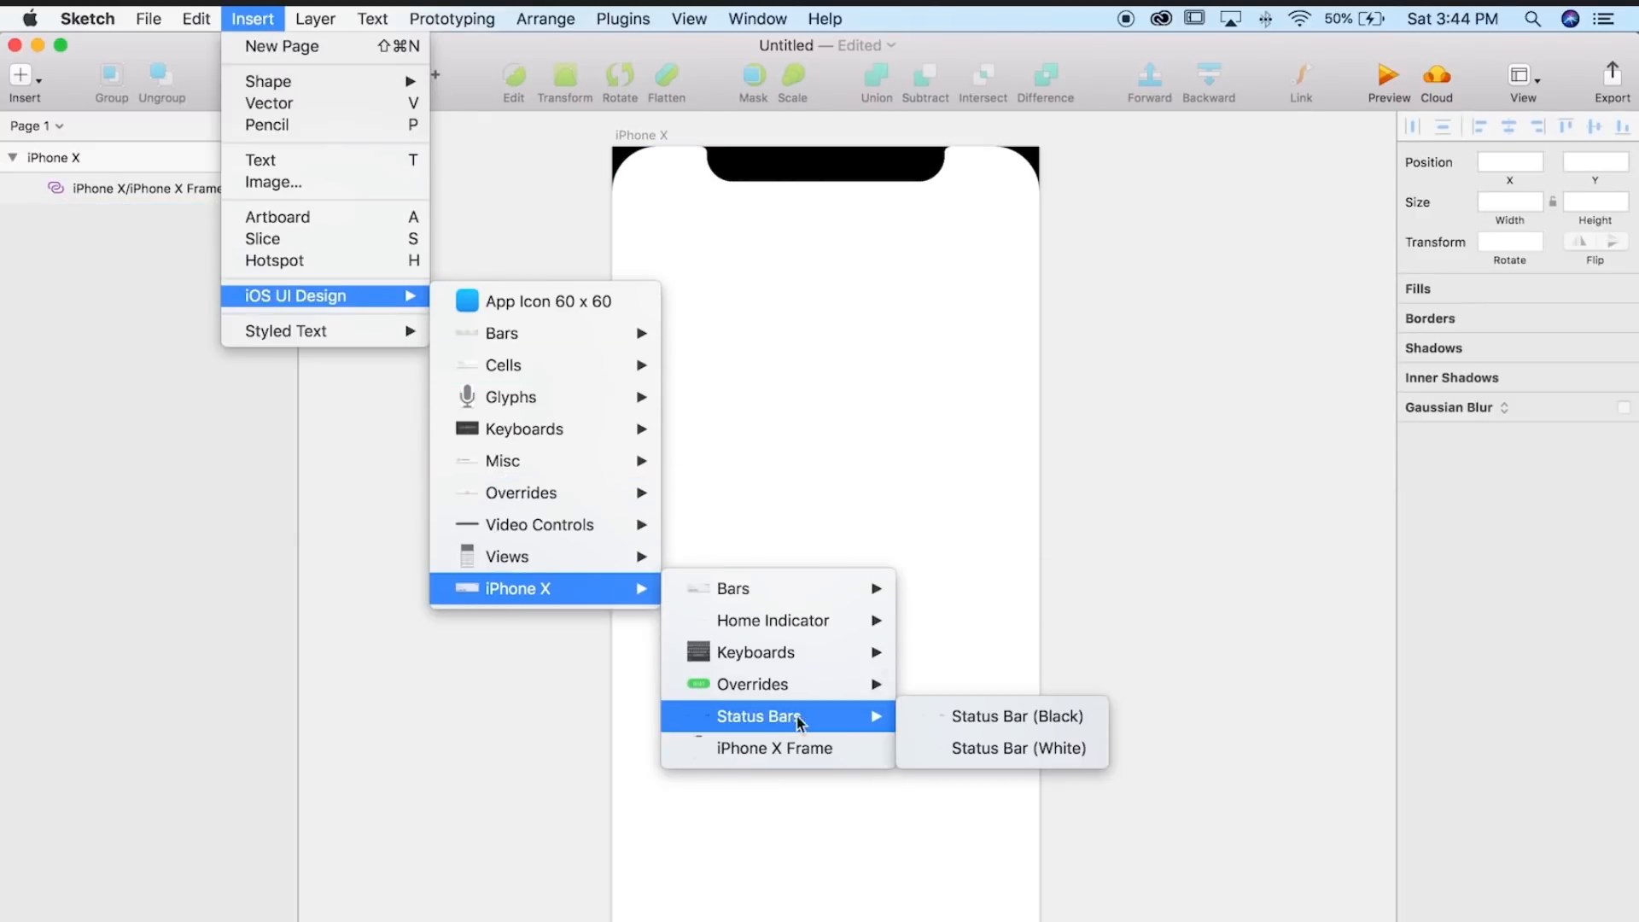
pyautogui.click(986, 717)
pyautogui.click(832, 162)
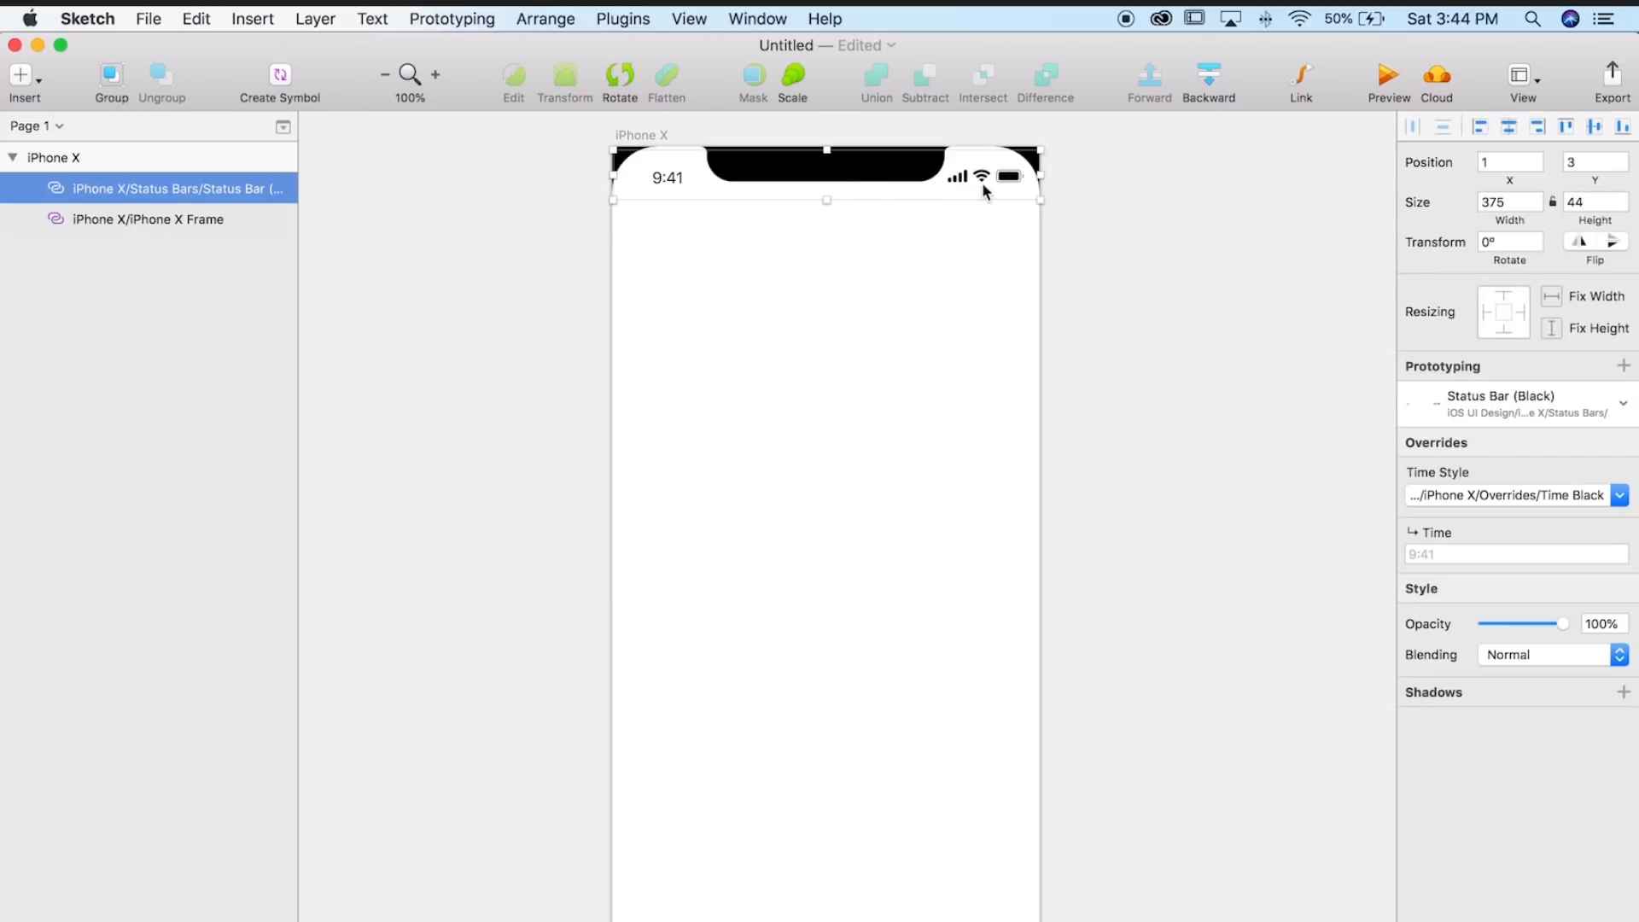
pyautogui.click(954, 271)
pyautogui.moveTo(913, 317); pyautogui.dragTo(886, 319)
pyautogui.click(1120, 388)
pyautogui.moveTo(1147, 461)
pyautogui.mouseDown()
pyautogui.moveTo(1152, 303)
pyautogui.moveTo(1128, 435)
pyautogui.moveTo(1151, 447)
pyautogui.mouseUp()
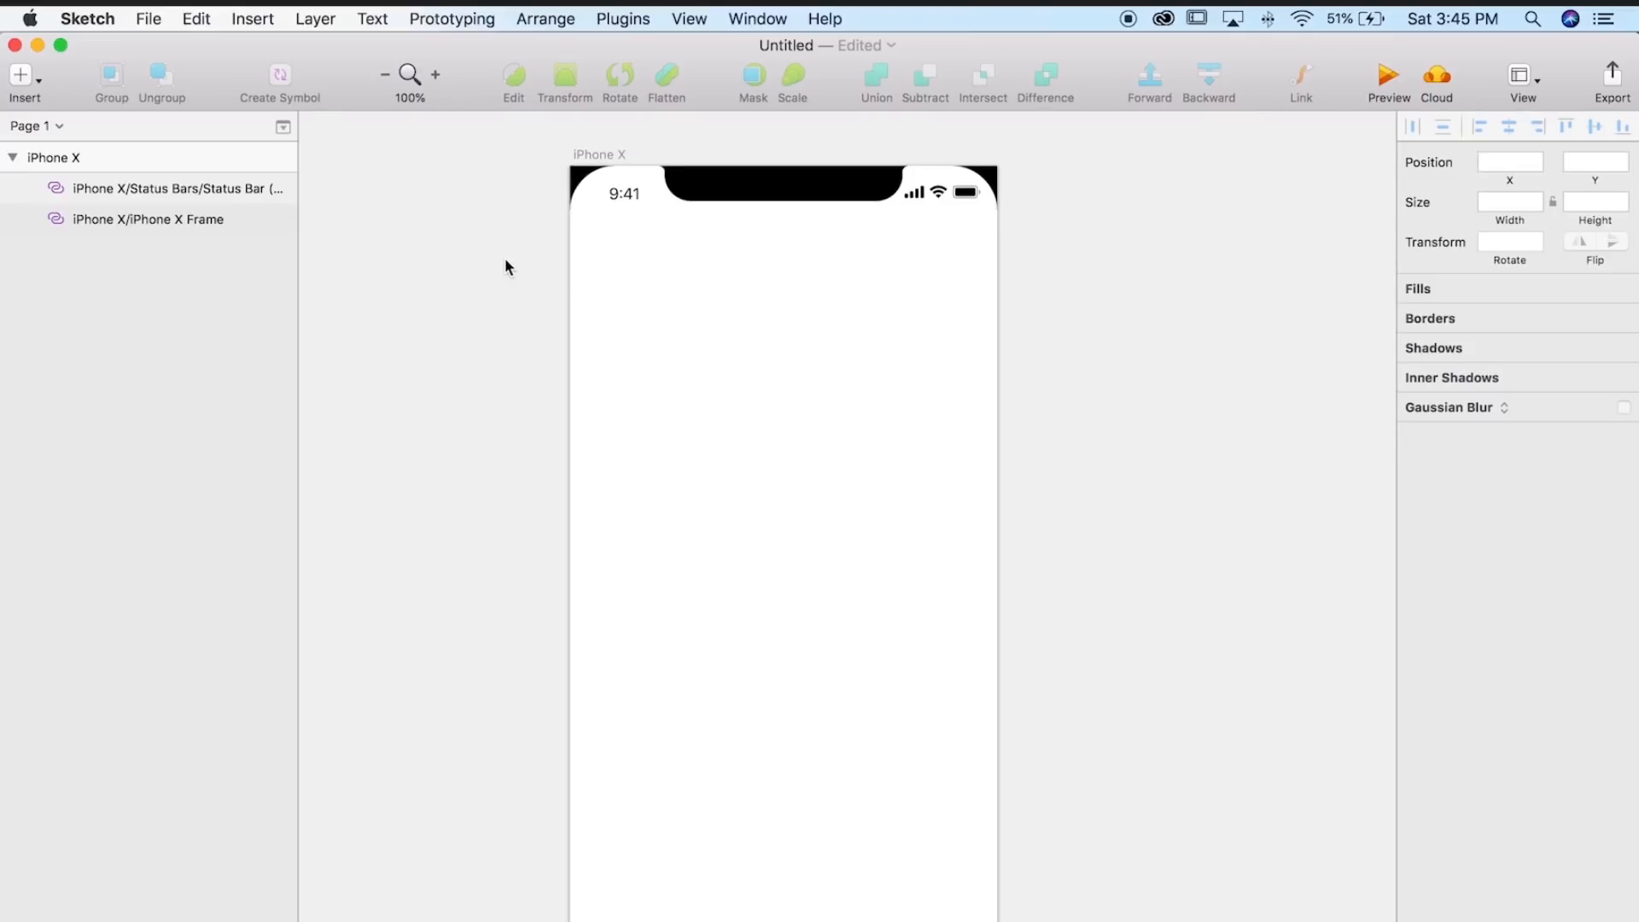
pyautogui.moveTo(500, 248); pyautogui.dragTo(487, 278)
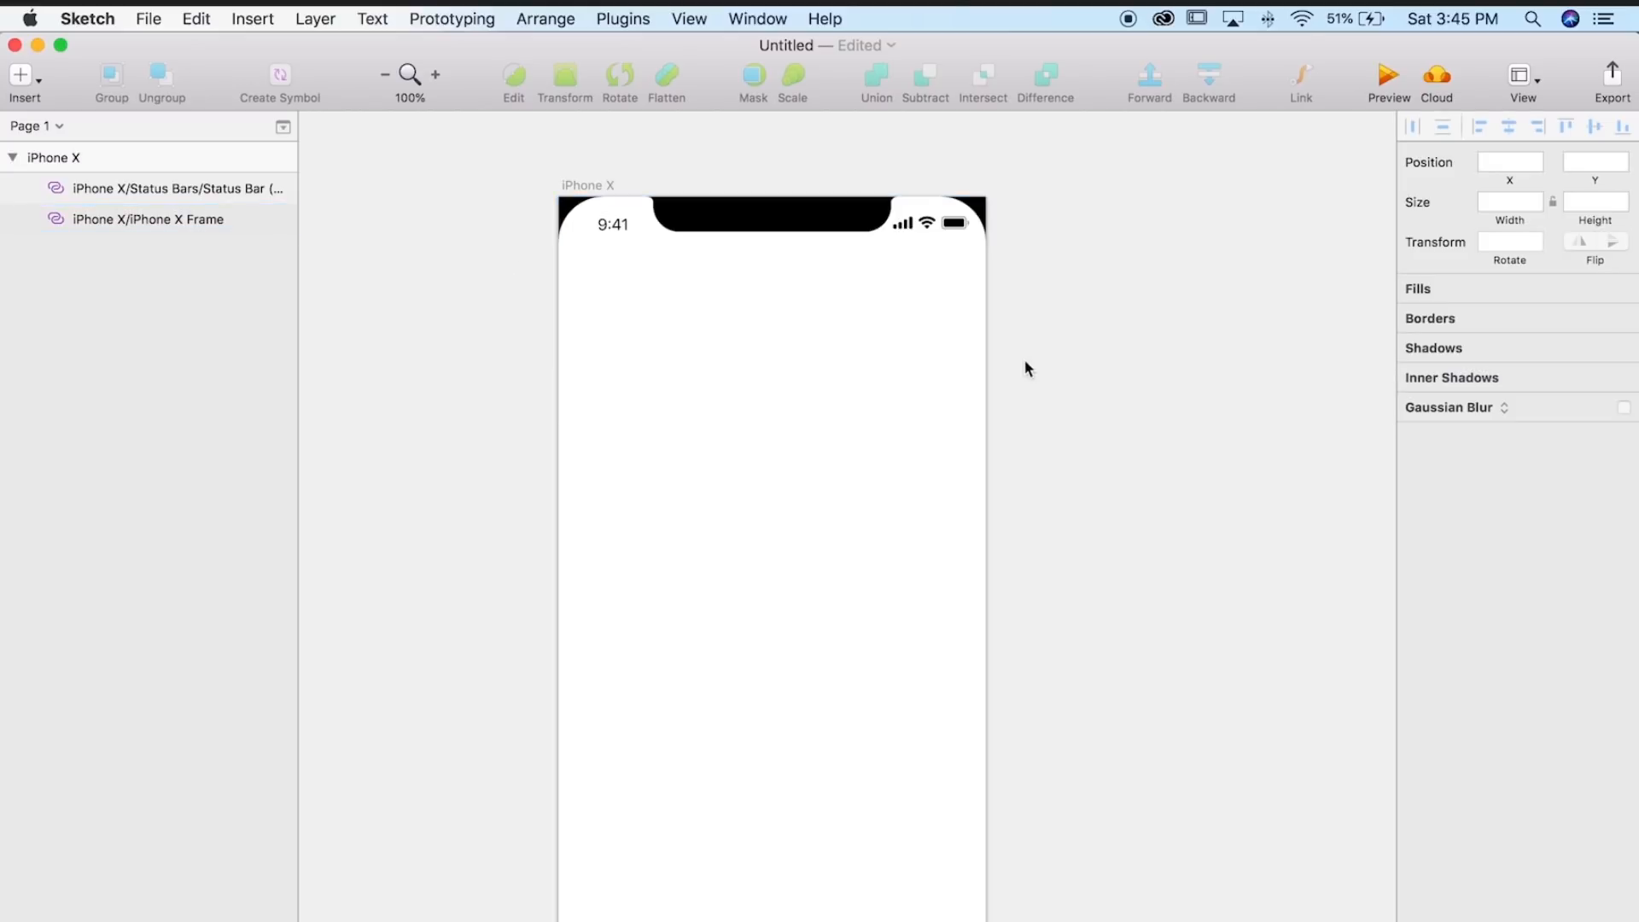
# - Insert the Search Bar symbol from the iOS UI Design library directly below the status bar, at X 0 and Y 44
pyautogui.click(246, 24)
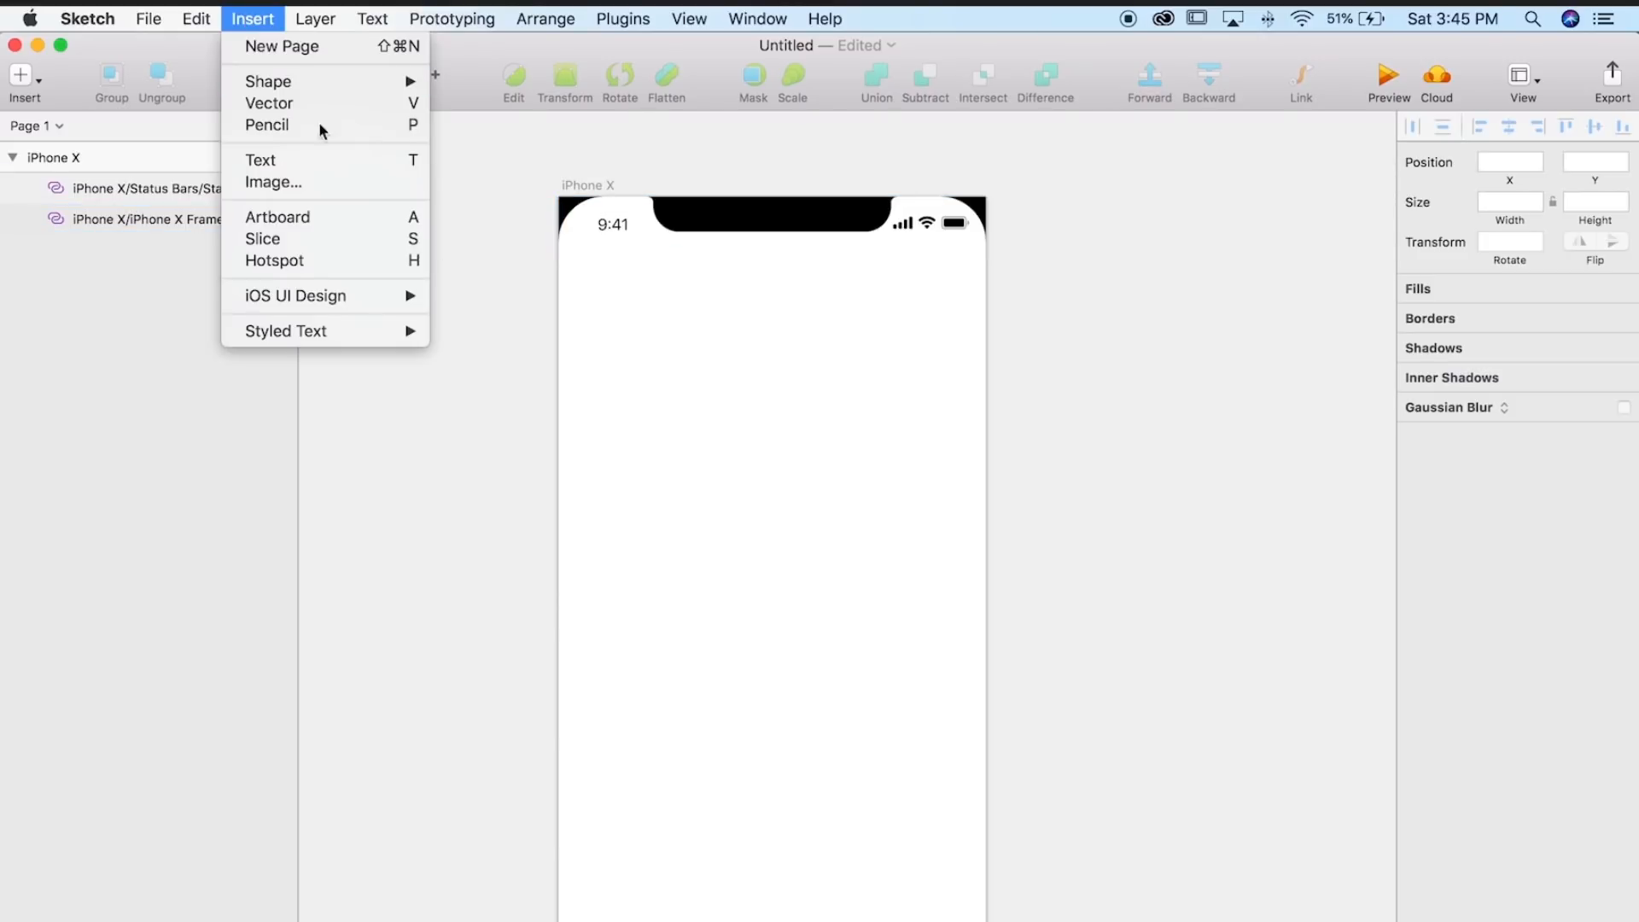
pyautogui.moveTo(346, 296)
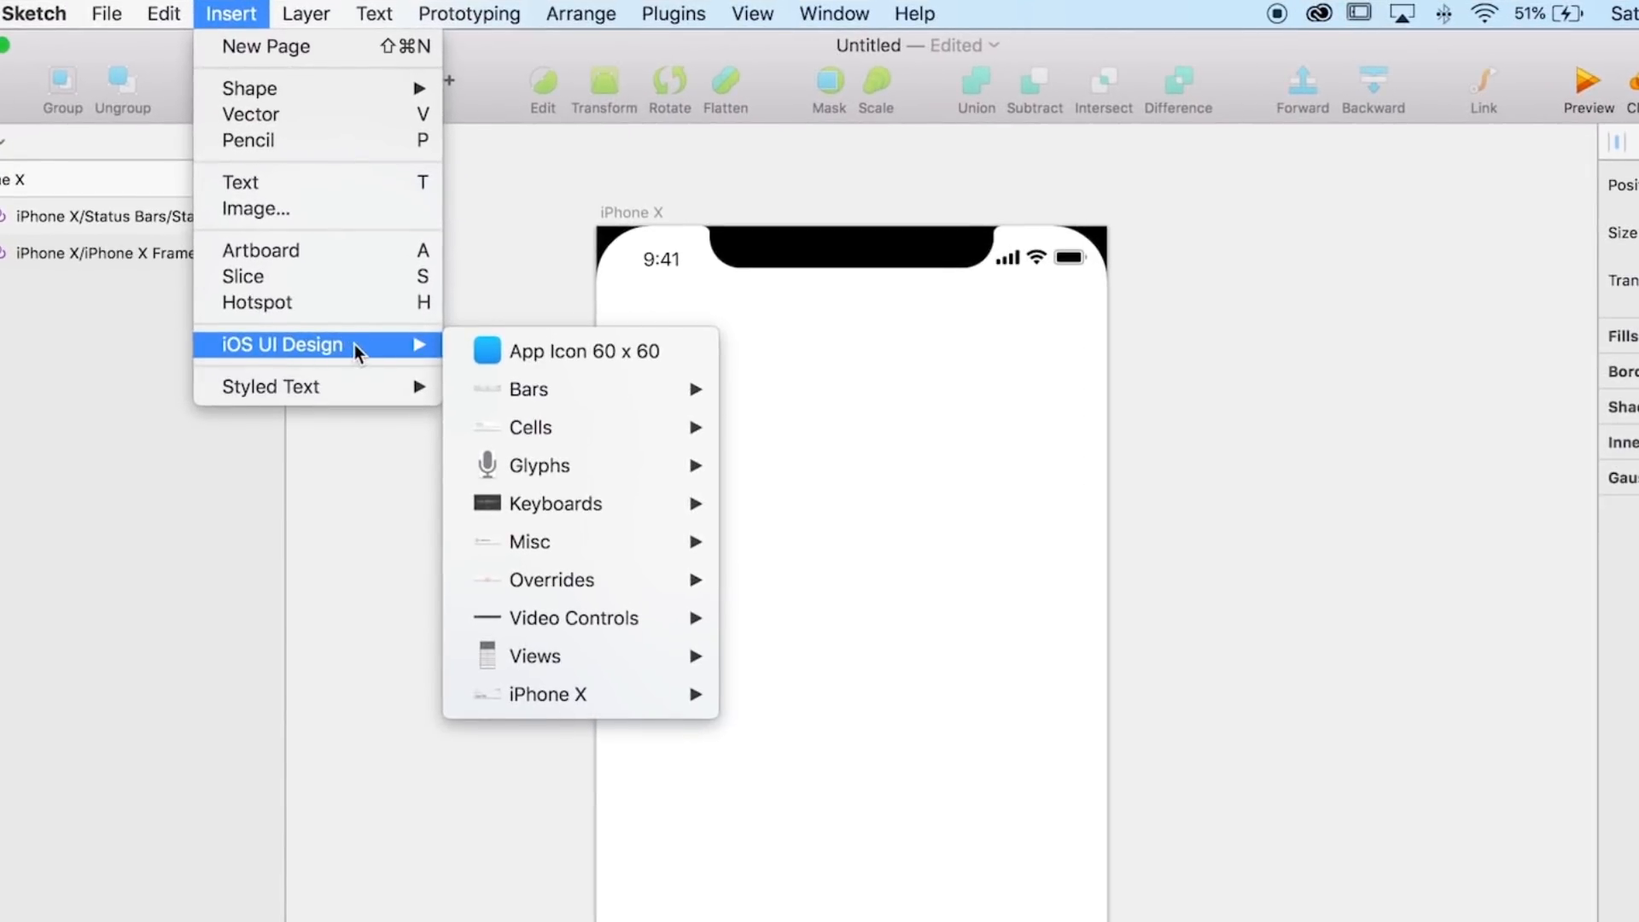
pyautogui.moveTo(517, 389)
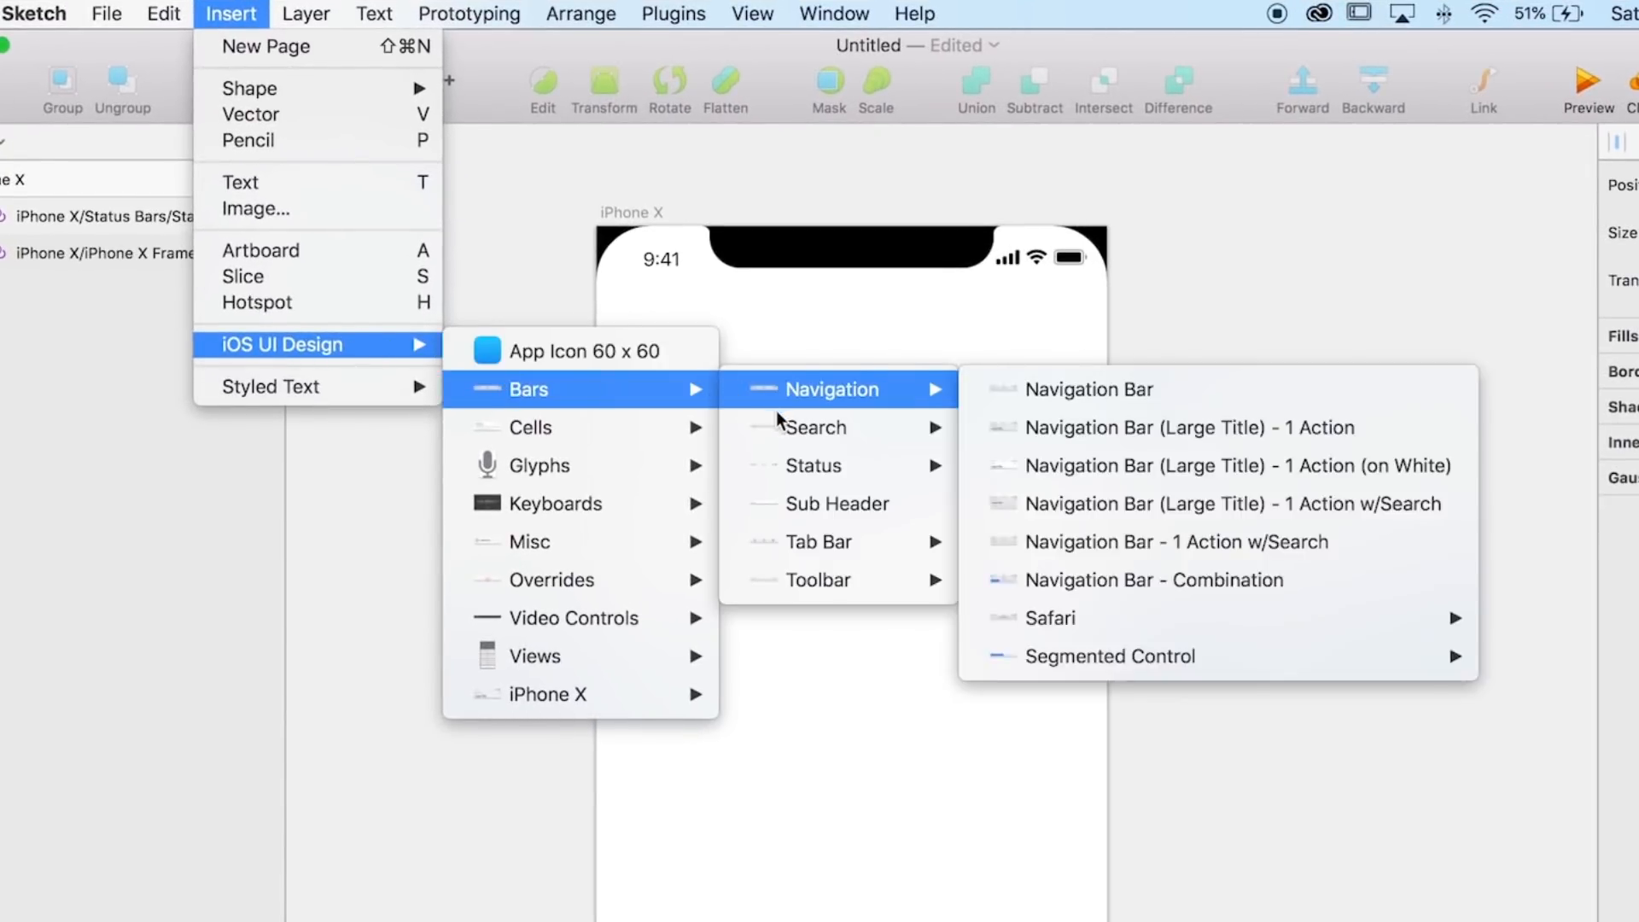
pyautogui.moveTo(778, 420)
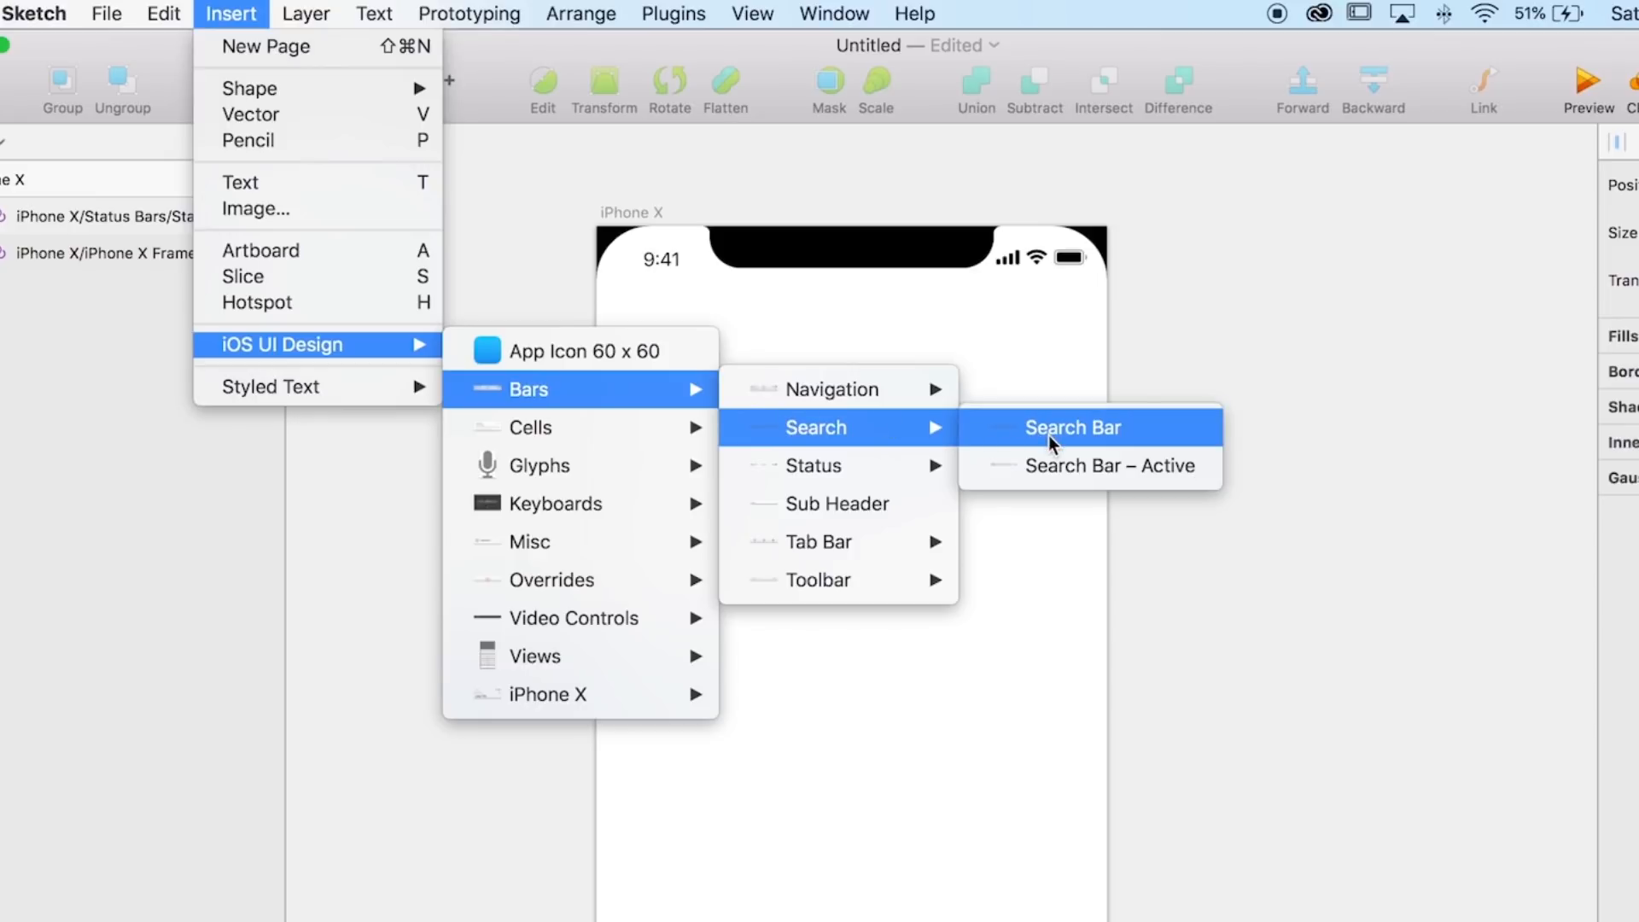
pyautogui.click(1050, 431)
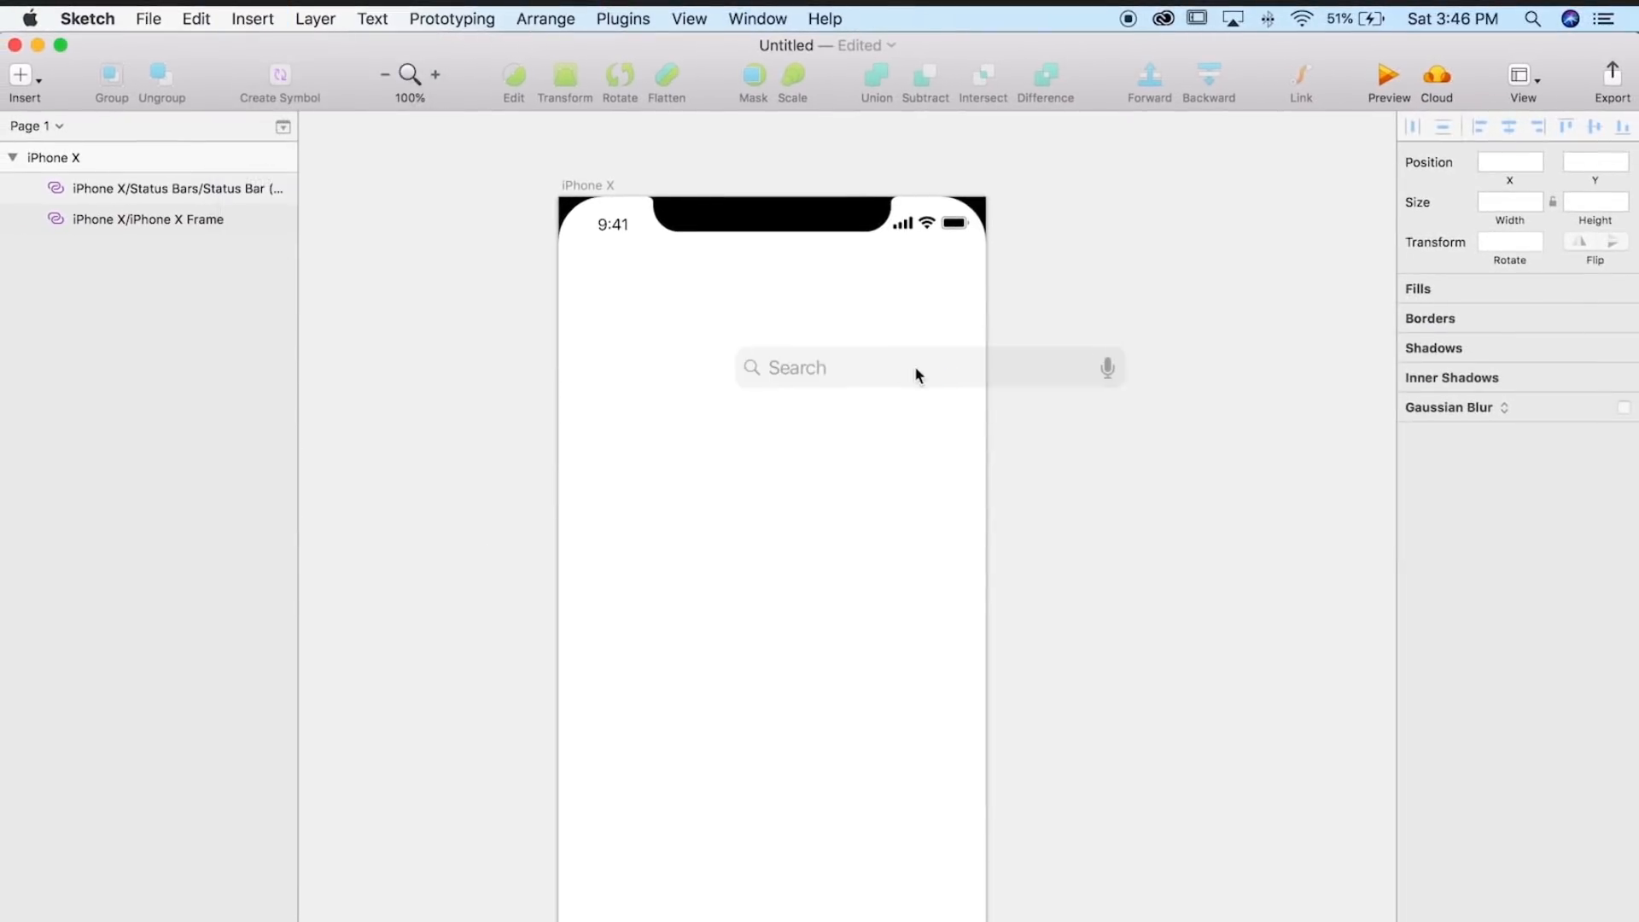
pyautogui.click(777, 283)
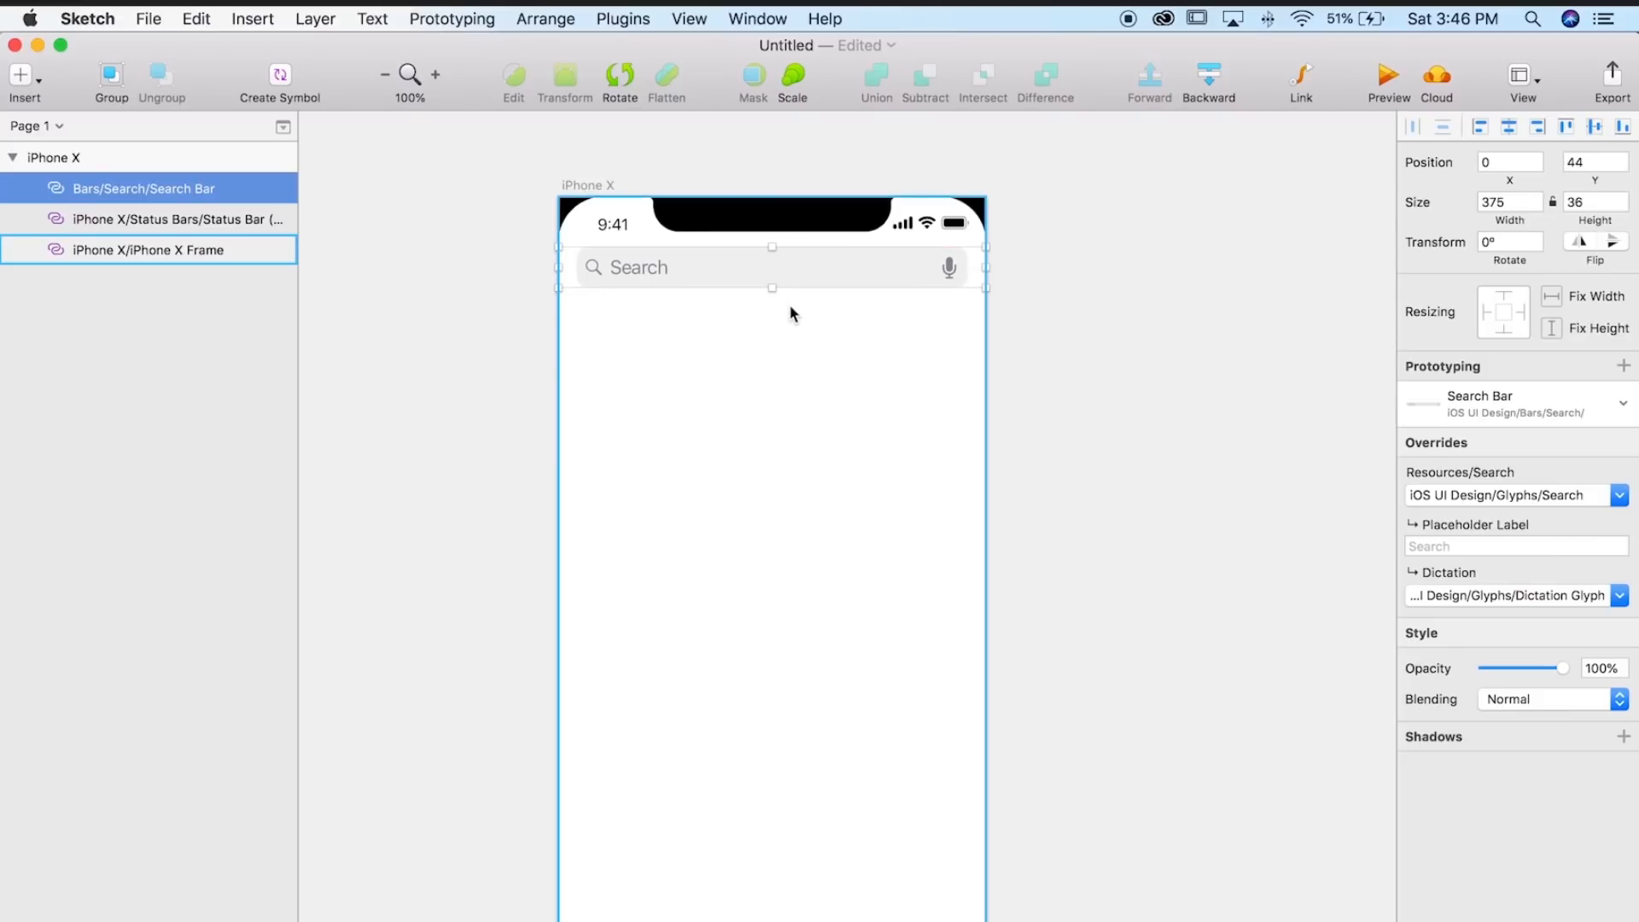
pyautogui.click(794, 319)
pyautogui.scroll(1, 787, 329)
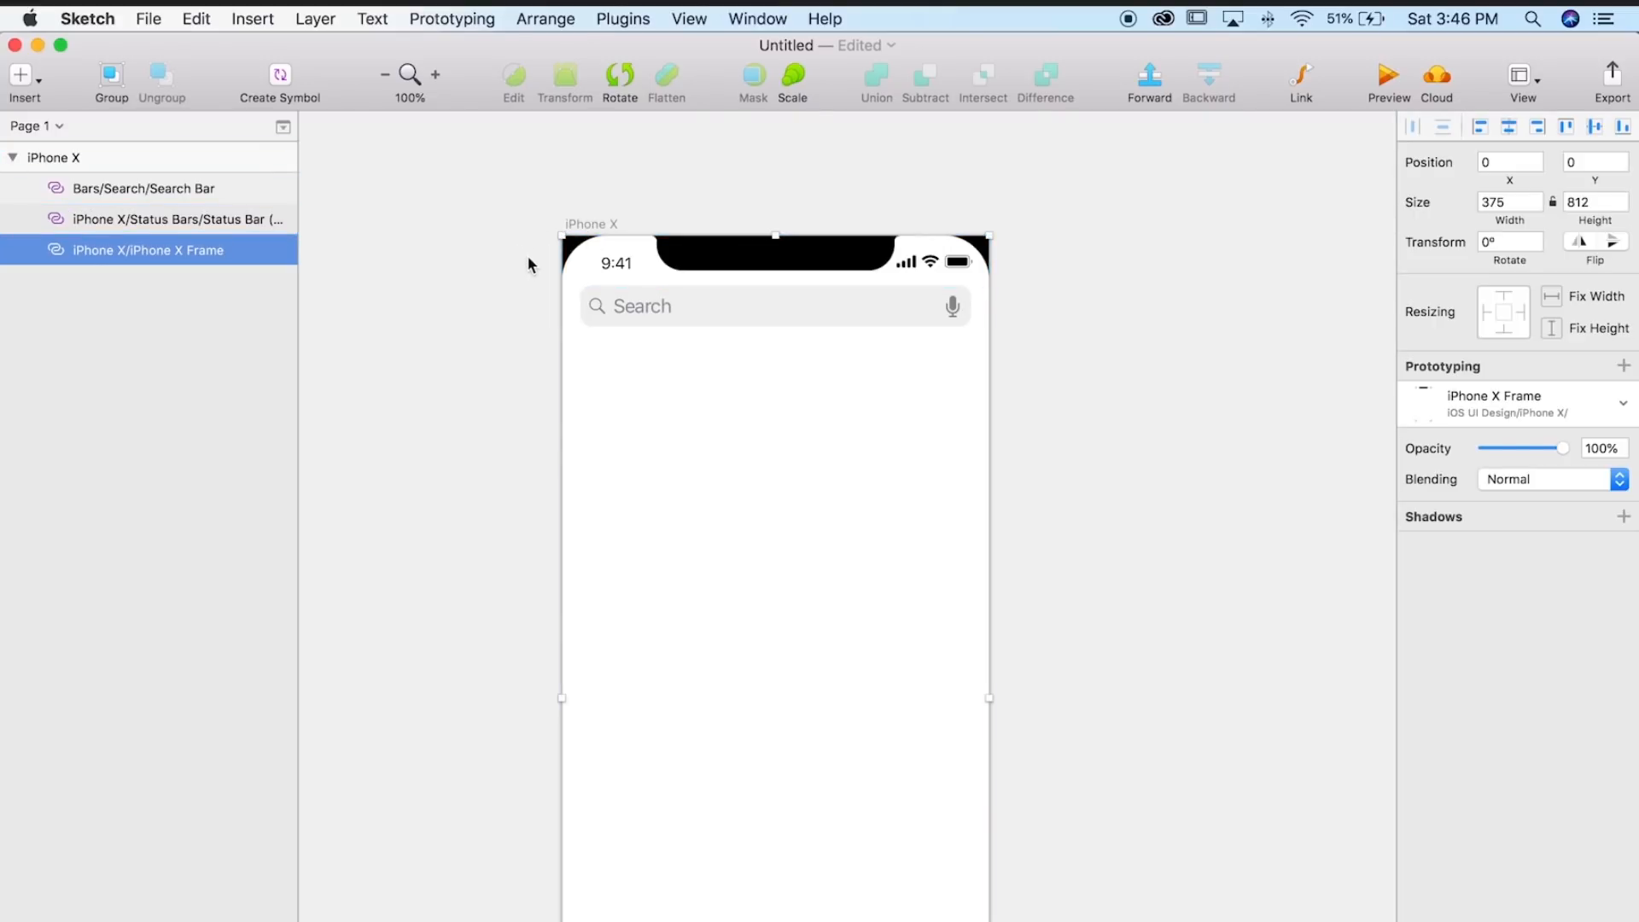
pyautogui.click(595, 203)
# - Draw a horizontal line about 375 px long across the artboard's full width, just below the search bar
pyautogui.click(253, 19)
pyautogui.moveTo(345, 81)
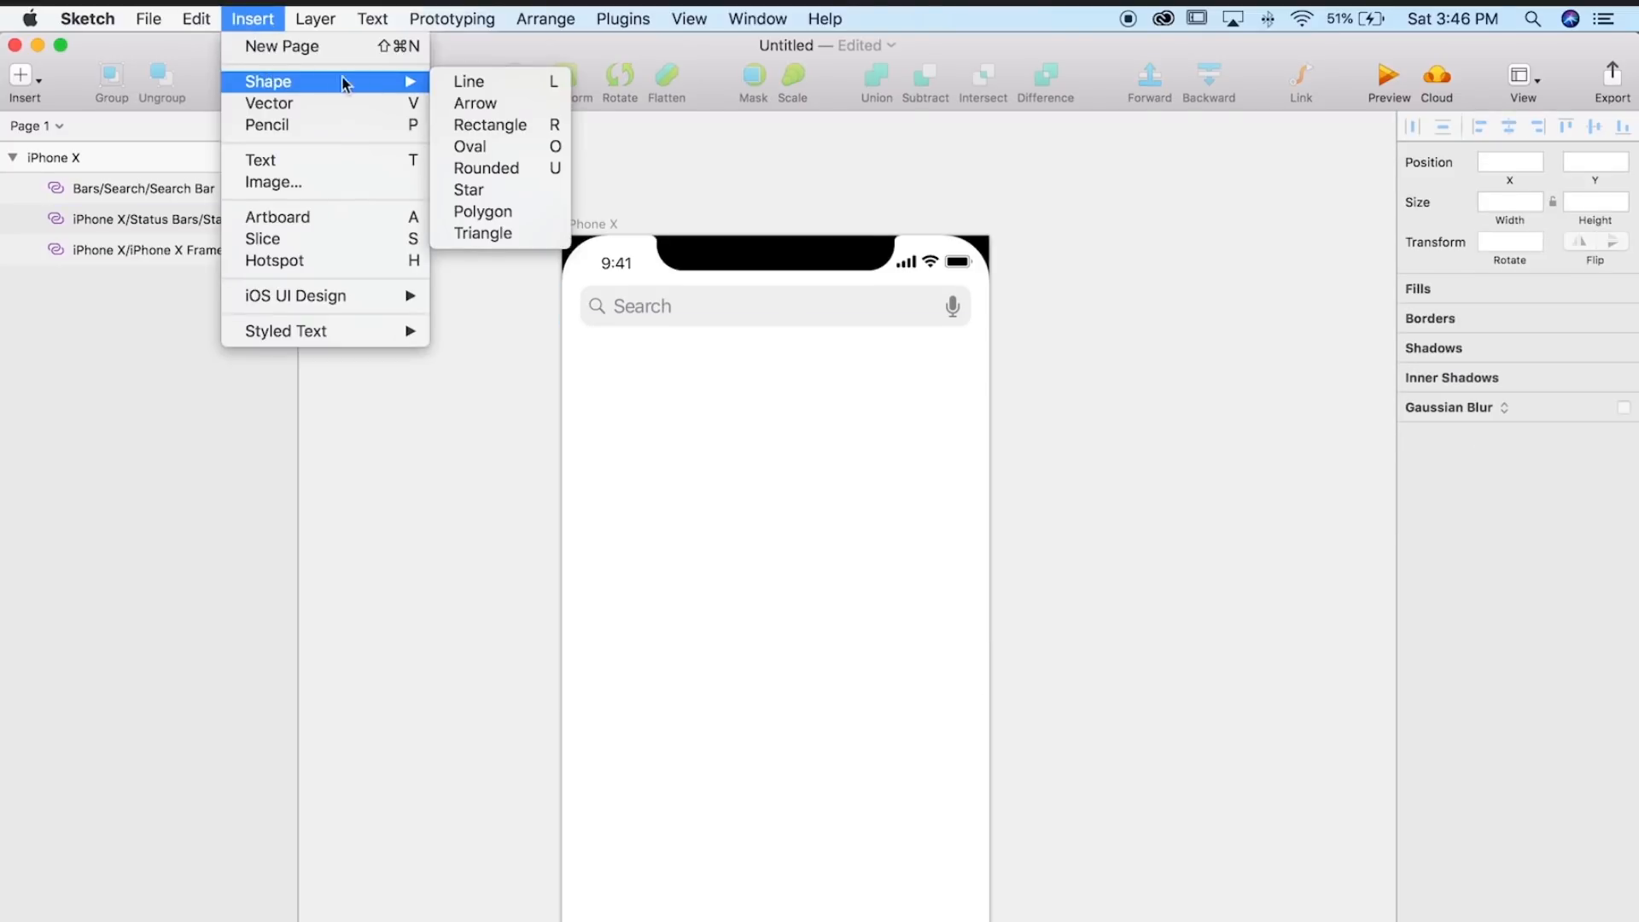
pyautogui.click(457, 91)
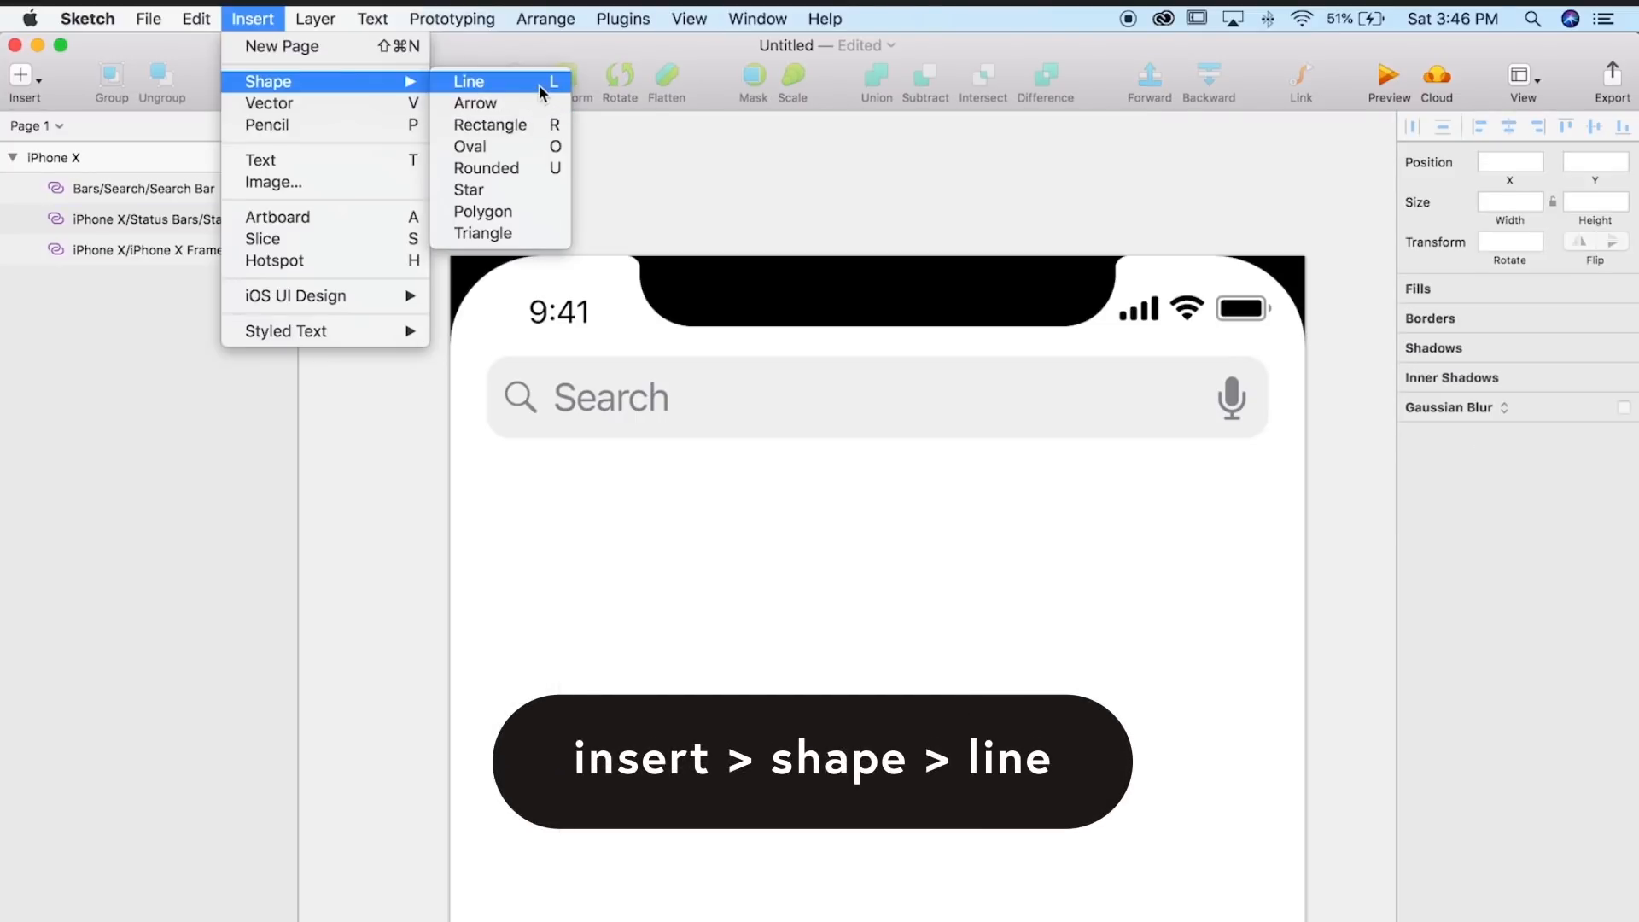
pyautogui.click(539, 93)
pyautogui.moveTo(451, 470)
pyautogui.mouseDown()
pyautogui.moveTo(995, 517)
pyautogui.moveTo(1303, 515)
pyautogui.mouseUp()
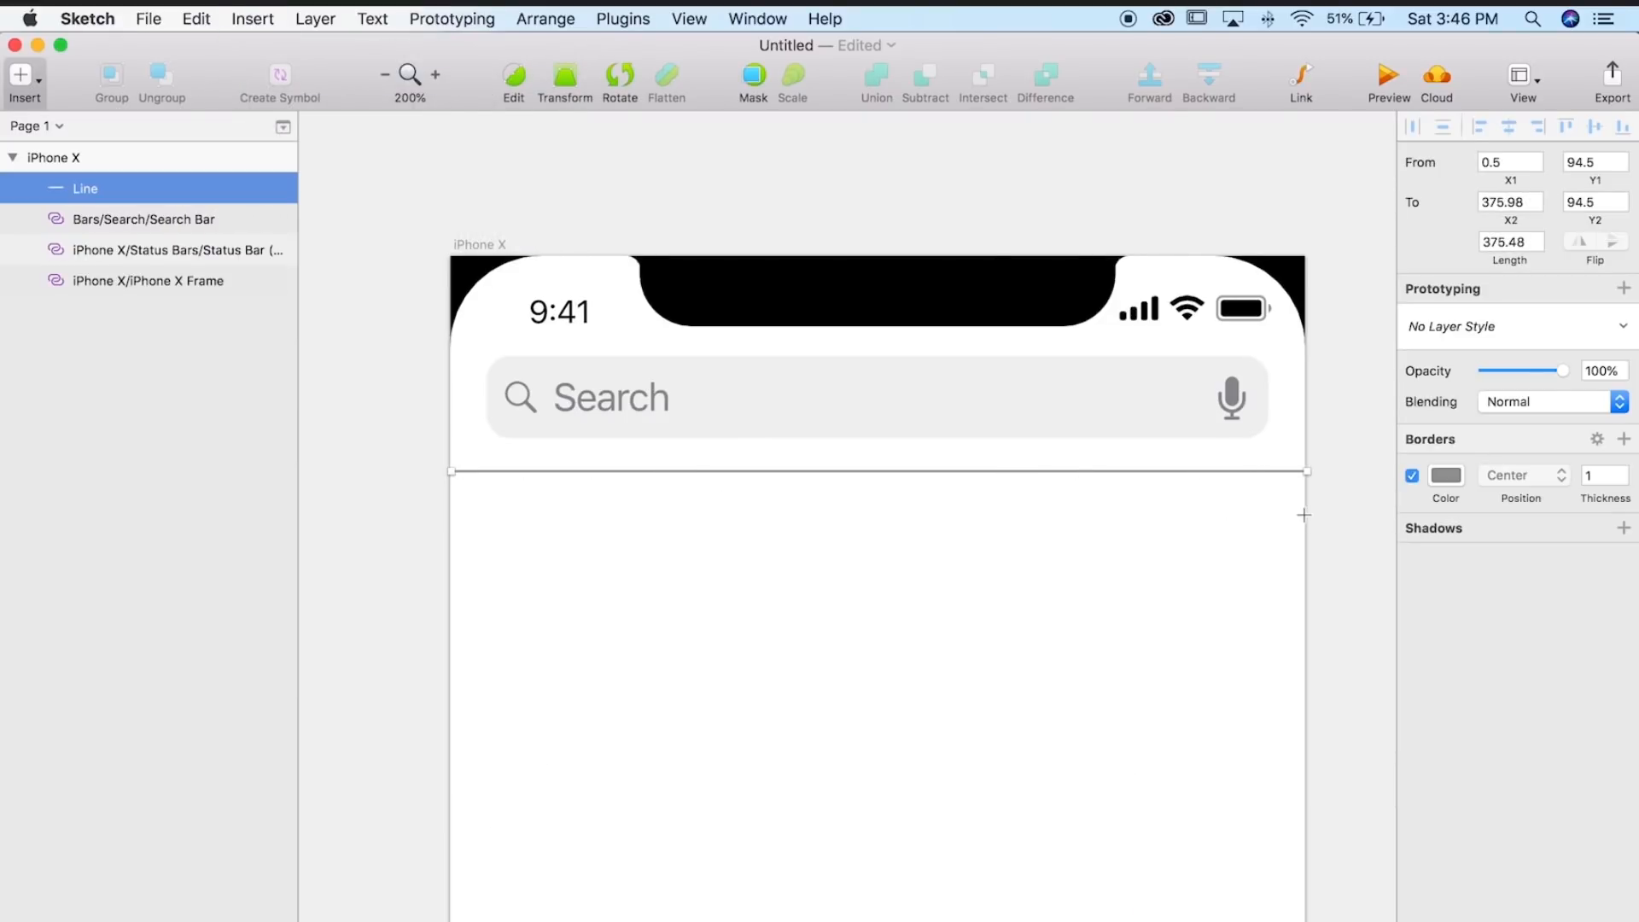
# - Lighten the divider line's border color to a pale gray
pyautogui.click(1444, 475)
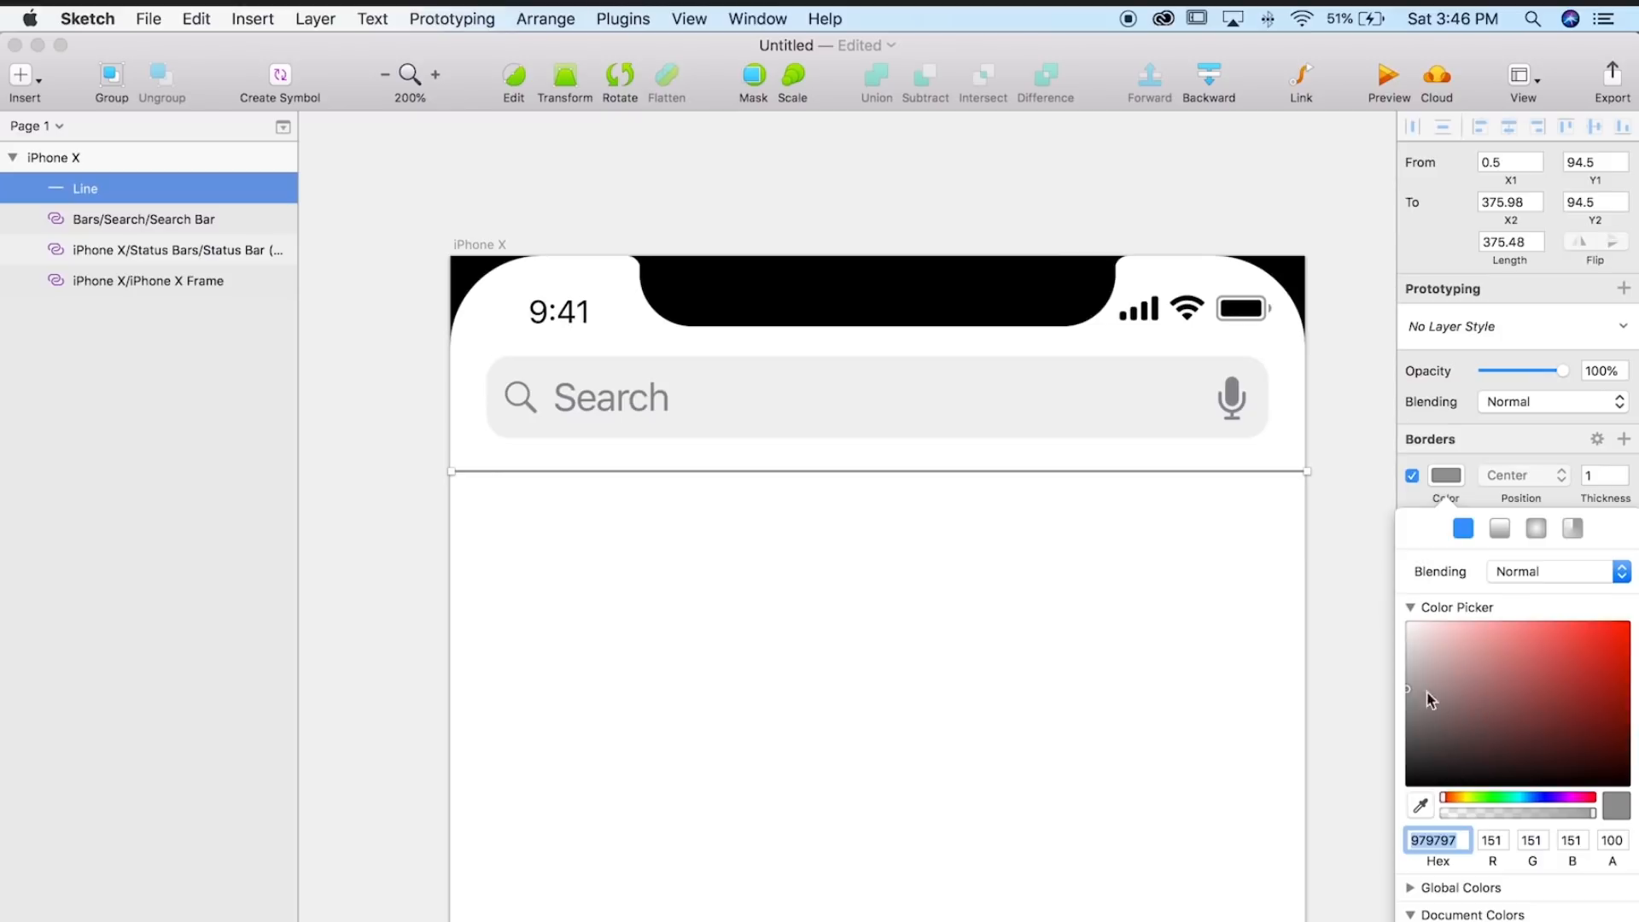
pyautogui.moveTo(1417, 678); pyautogui.dragTo(1390, 632)
pyautogui.click(1276, 632)
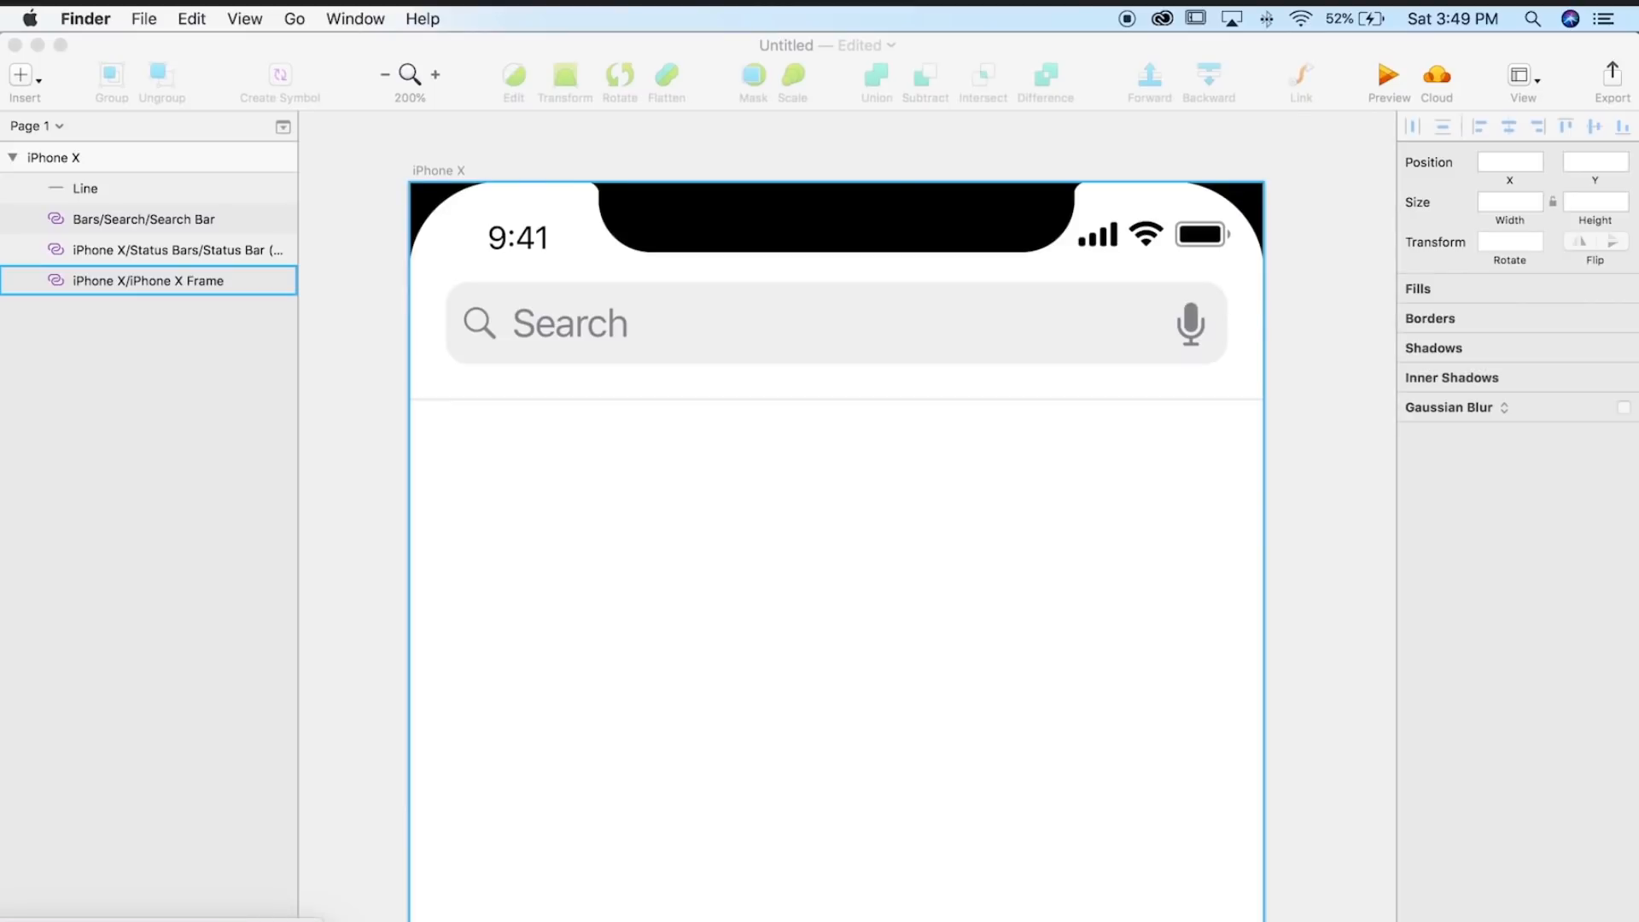
# - Bring the Finder window with the project files into view and preview muirwoods.png
pyautogui.moveTo(247, 913); pyautogui.dragTo(282, 572)
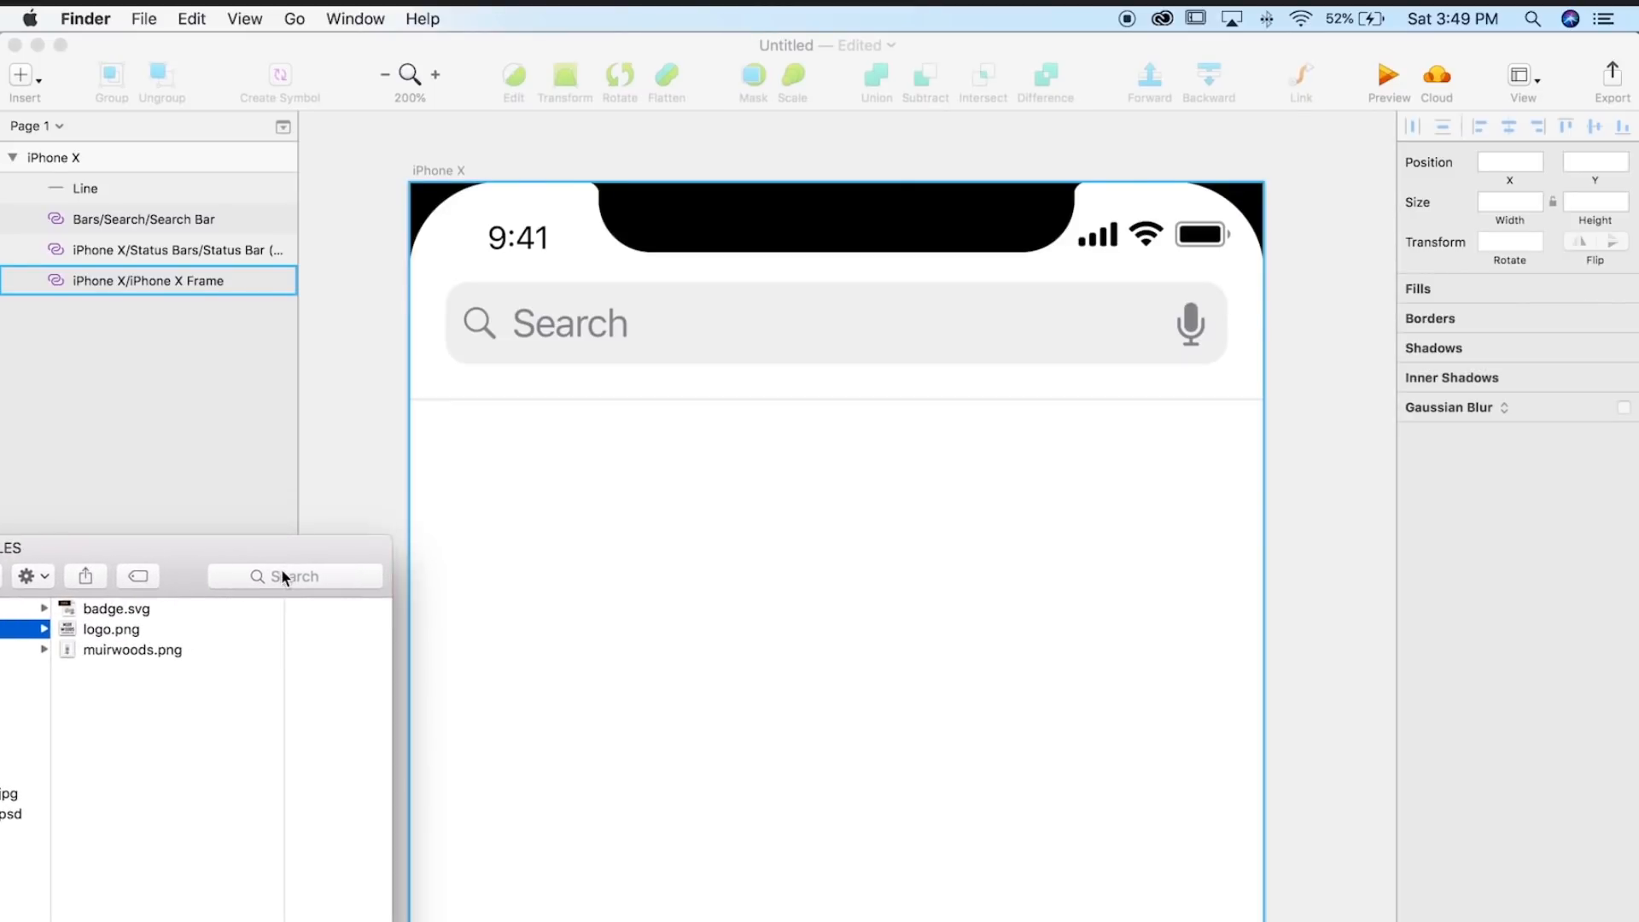
pyautogui.moveTo(183, 576); pyautogui.dragTo(182, 576)
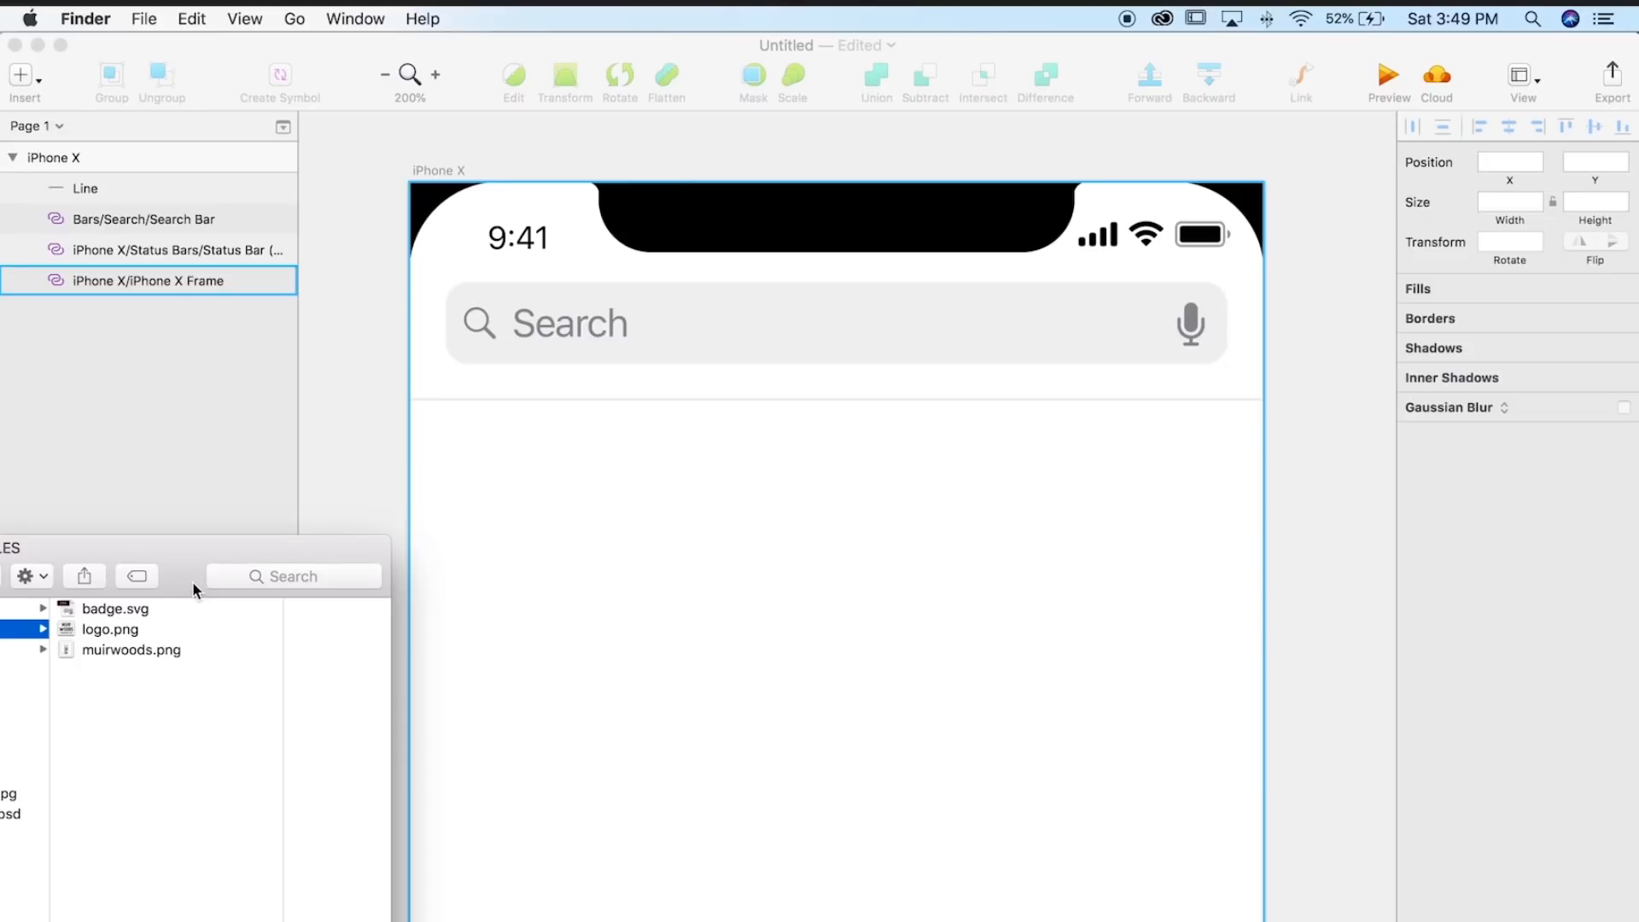
pyautogui.click(120, 611)
pyautogui.click(101, 647)
pyautogui.press('space')
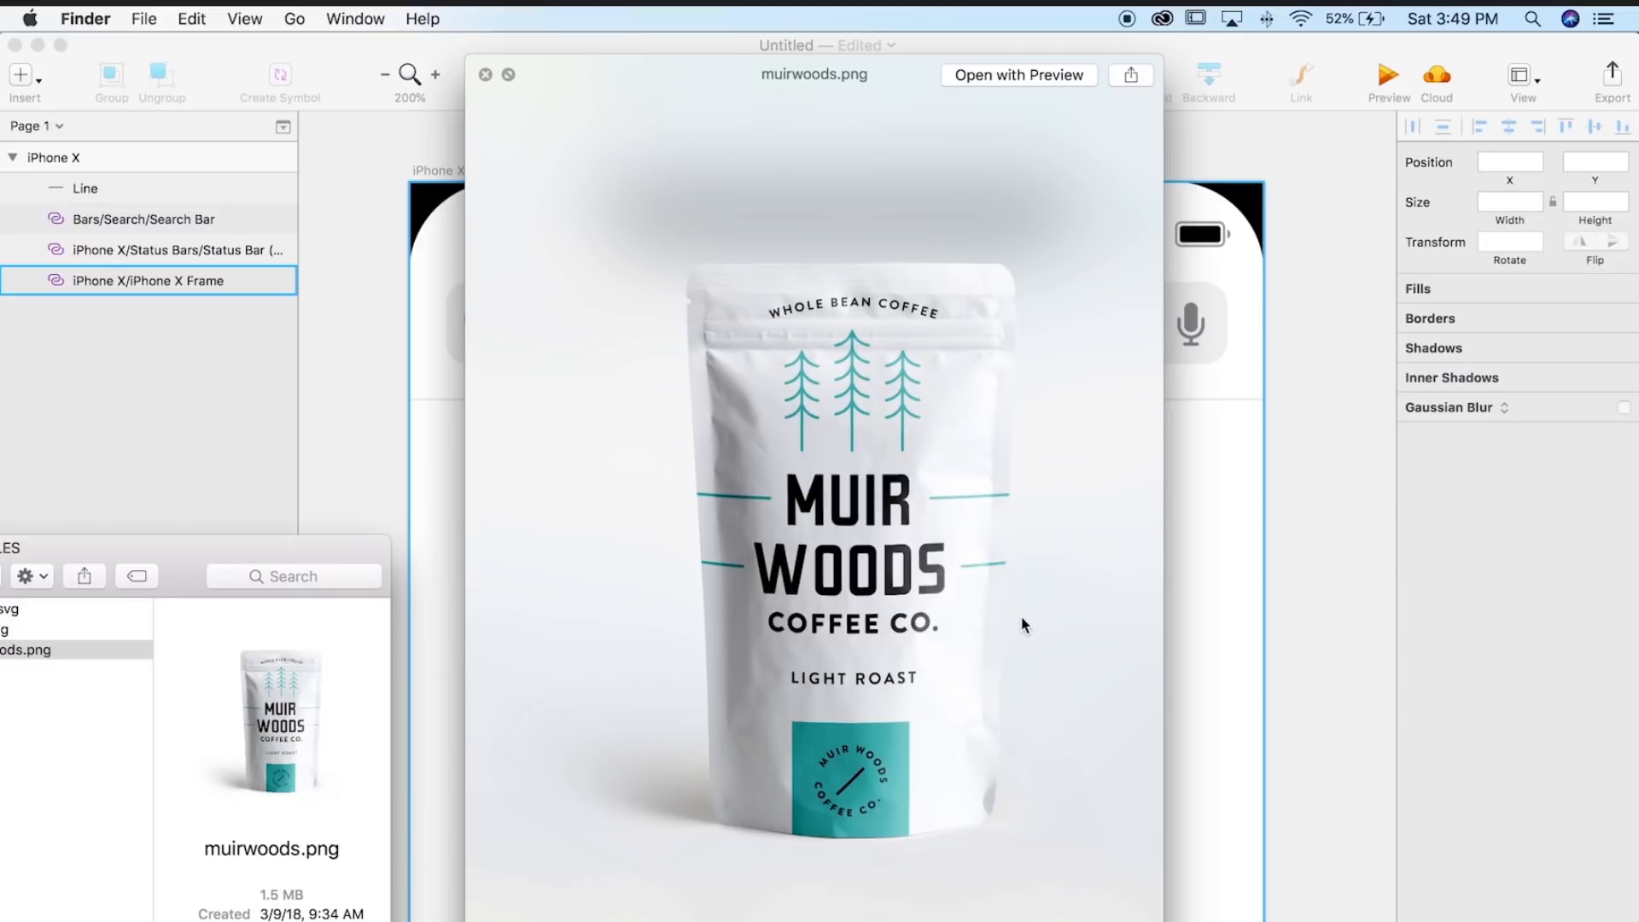
pyautogui.press('space')
# - Place muirwoods.png from Finder onto the Sketch canvas
pyautogui.click(68, 649)
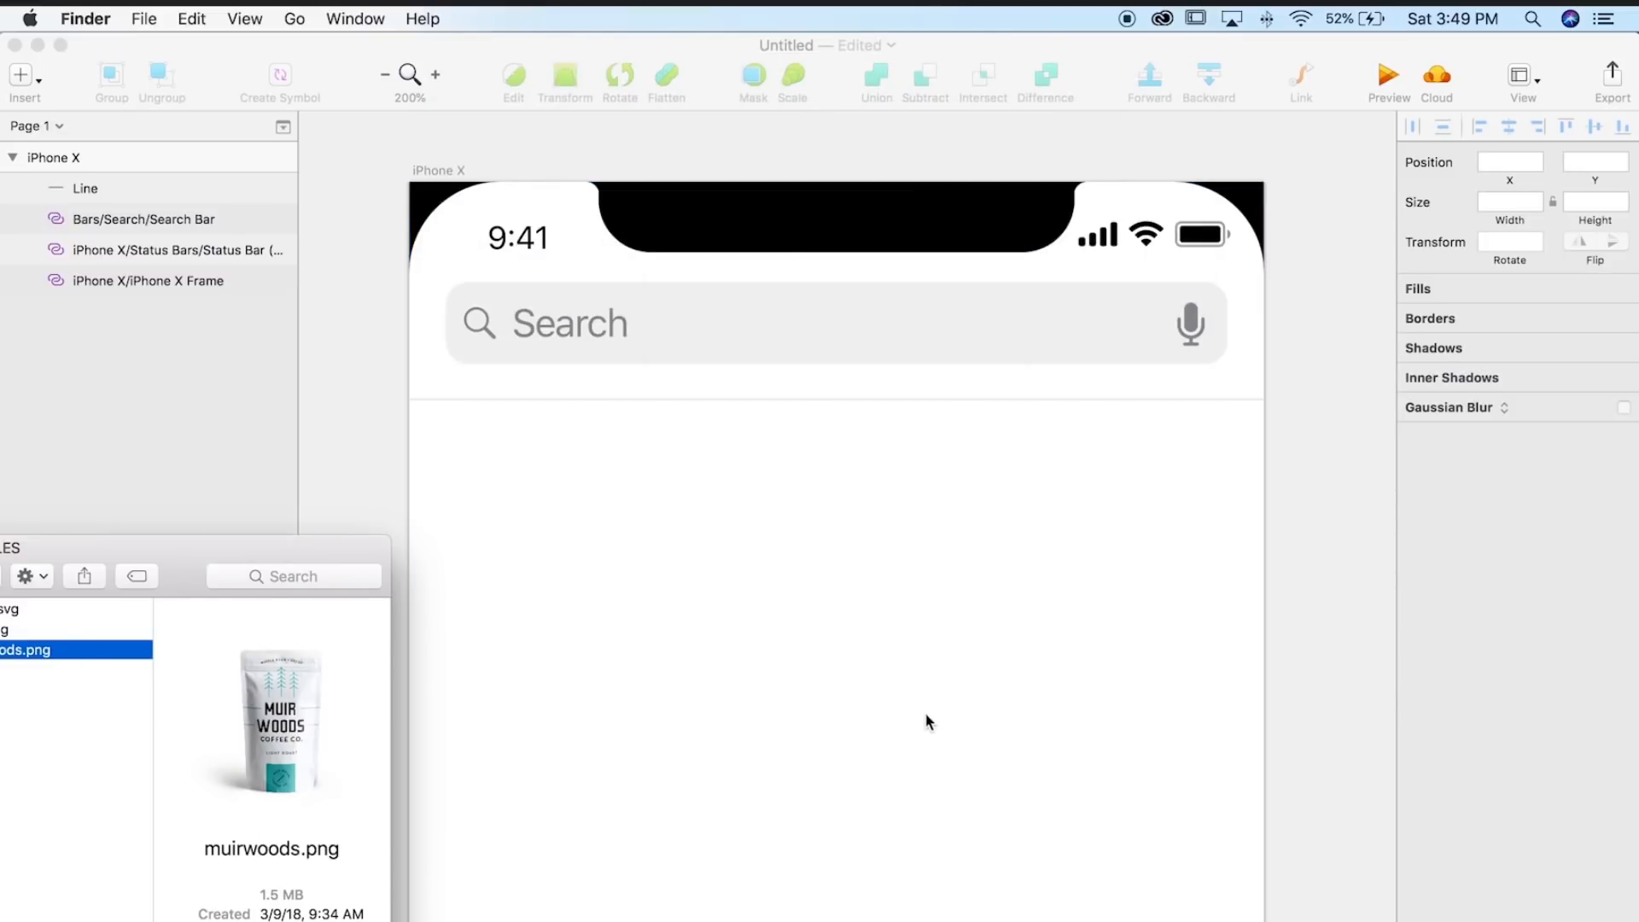
pyautogui.moveTo(132, 669)
pyautogui.mouseDown()
pyautogui.moveTo(753, 710)
pyautogui.moveTo(826, 692)
pyautogui.mouseUp()
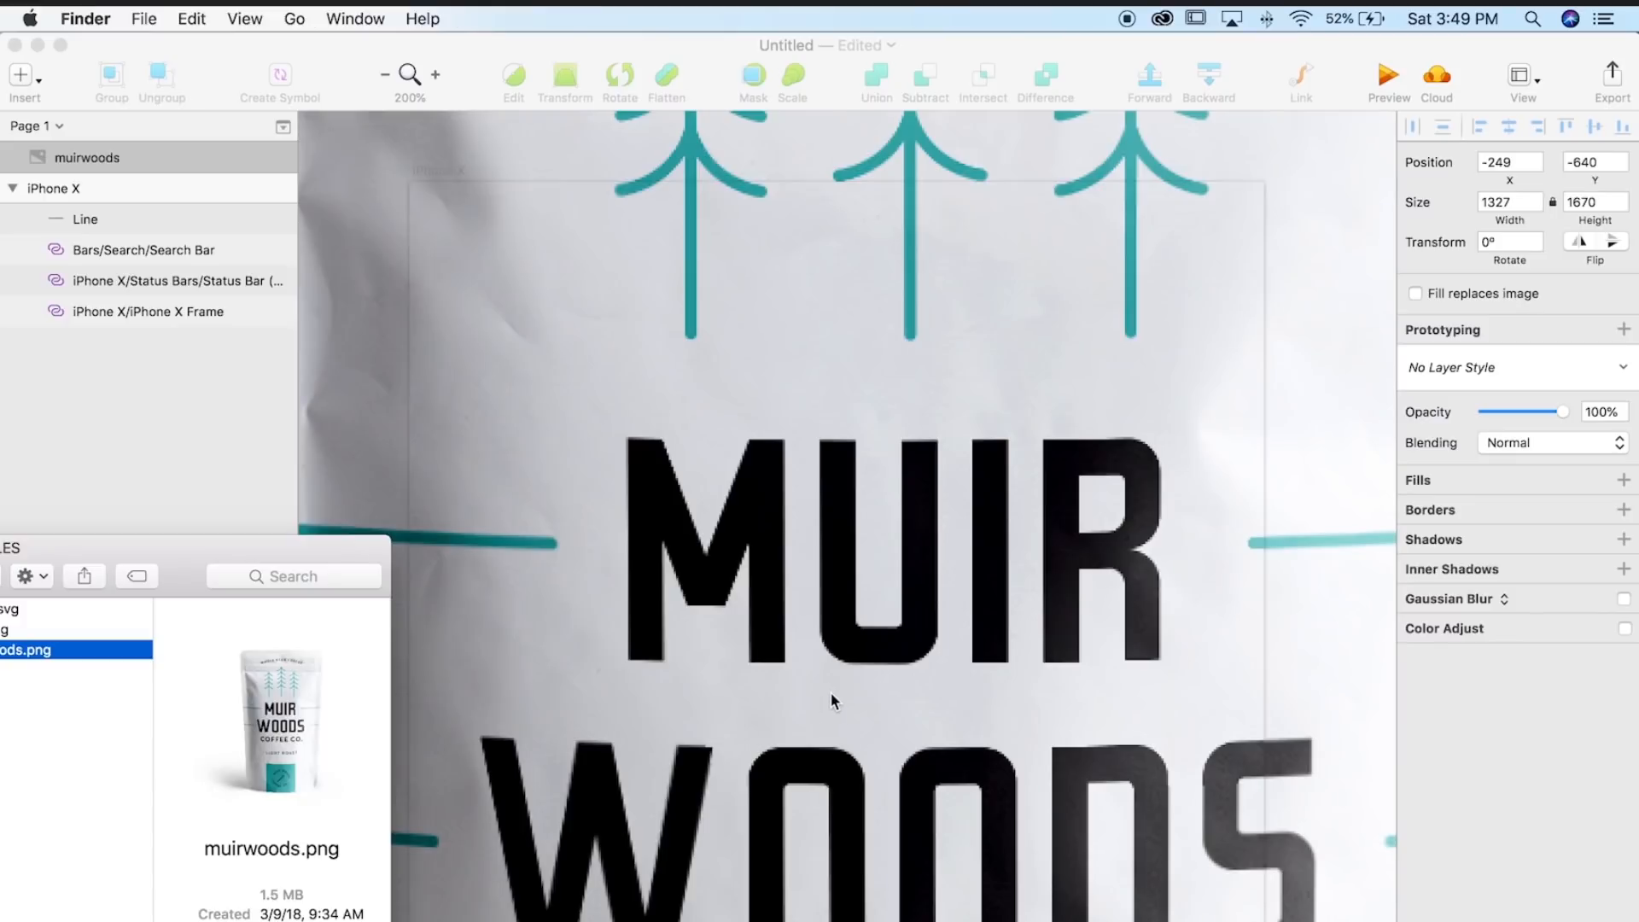
pyautogui.press('super+0')
pyautogui.press('super+minus')
pyautogui.press('super+minus')
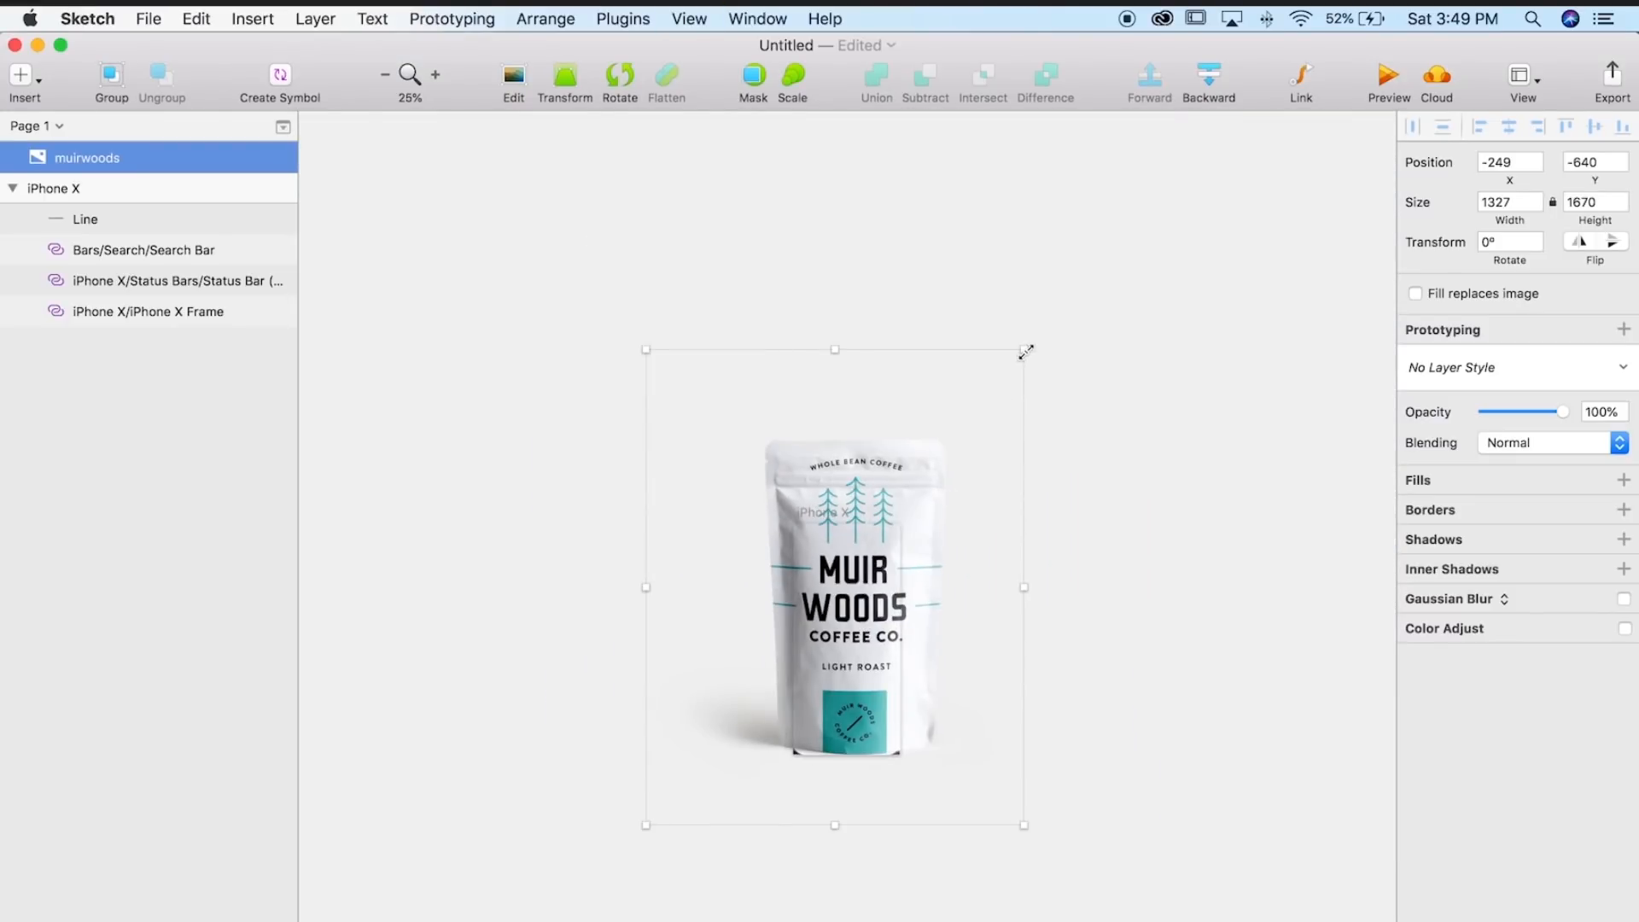
# - Scale the muirwoods image down to about 420 × 529 px and move it up beside the iPhone X artboard
pyautogui.moveTo(1025, 351); pyautogui.dragTo(766, 675)
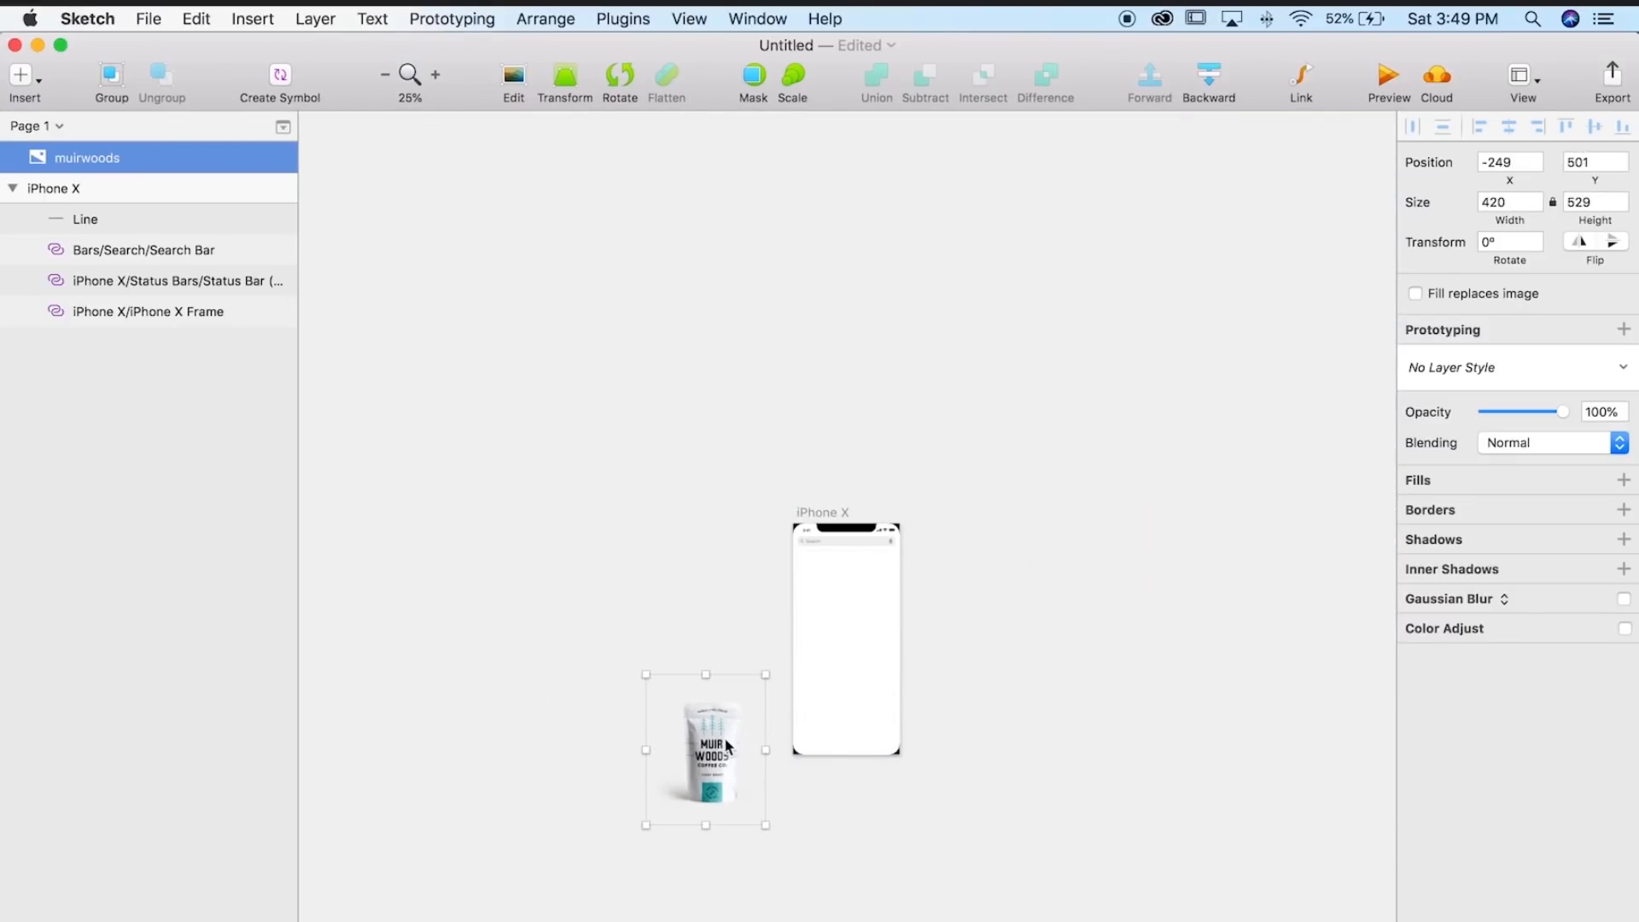
pyautogui.moveTo(724, 736); pyautogui.dragTo(722, 642)
pyautogui.click(976, 642)
pyautogui.press('super+0')
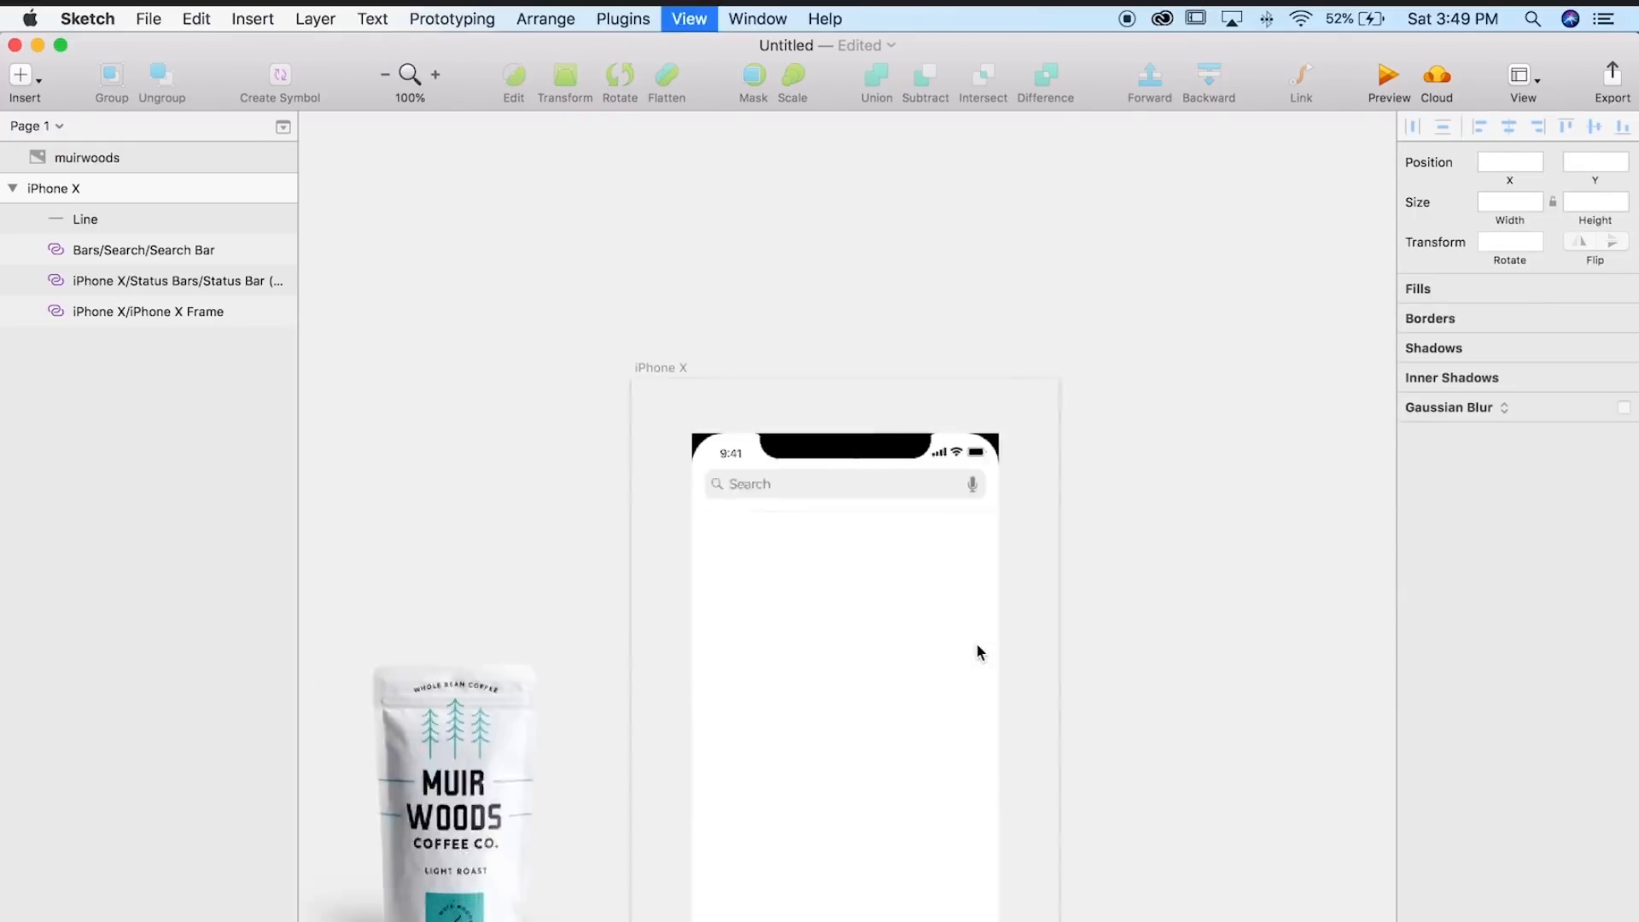
# - Switch to the Finder project files and place logo.png onto the Sketch canvas over the iPhone X artboard
pyautogui.moveTo(951, 630); pyautogui.dragTo(971, 579)
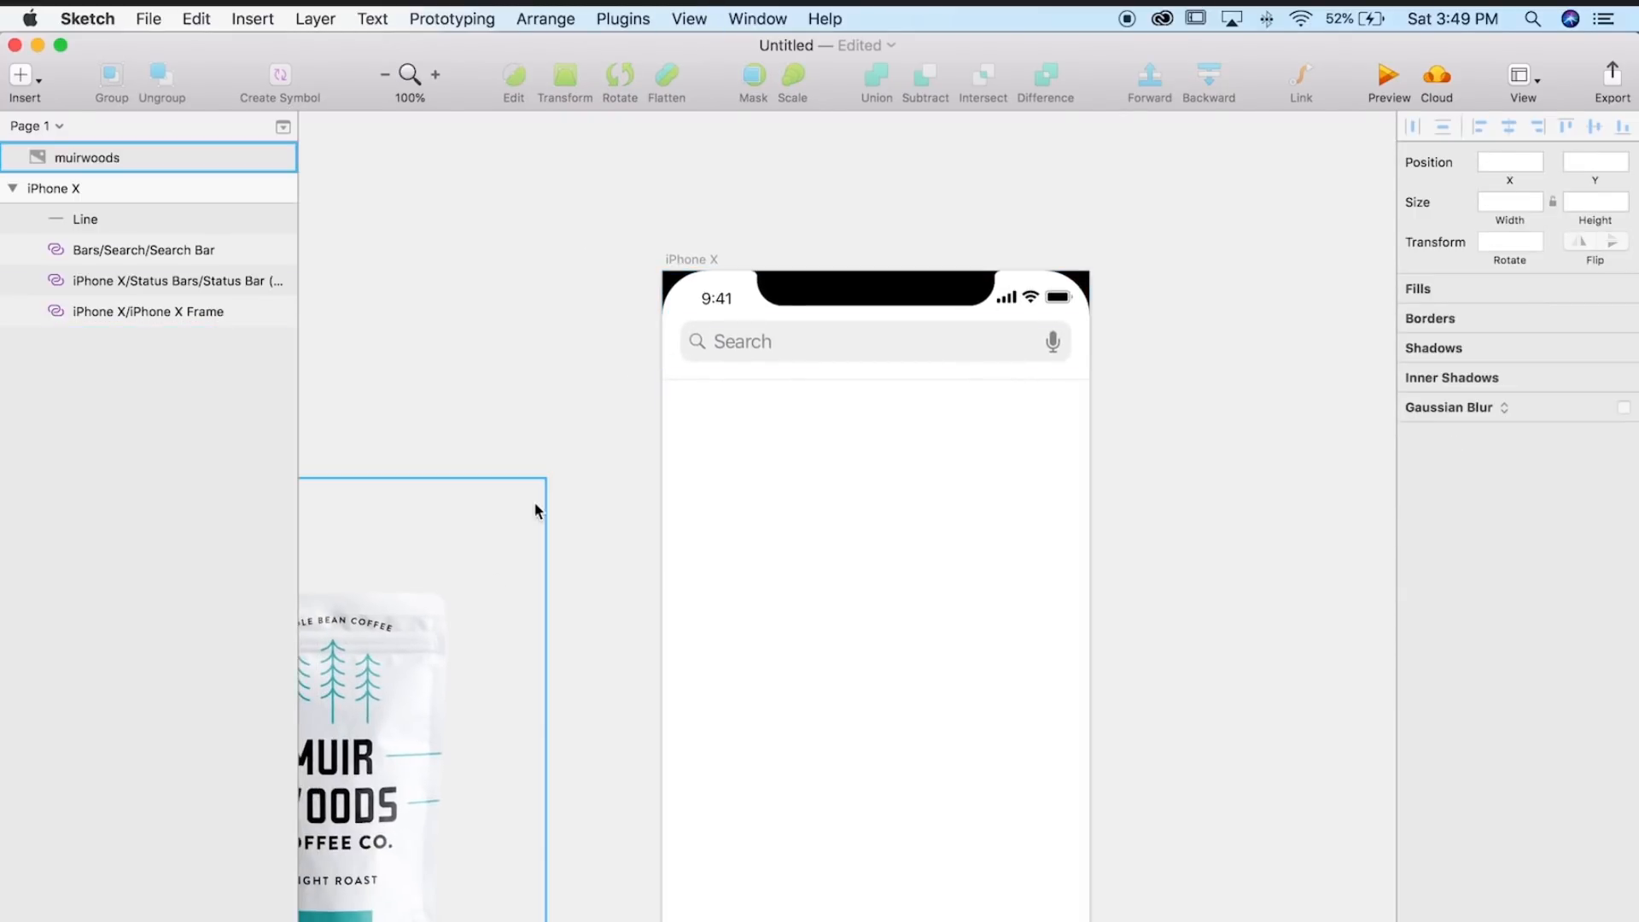
pyautogui.click(311, 911)
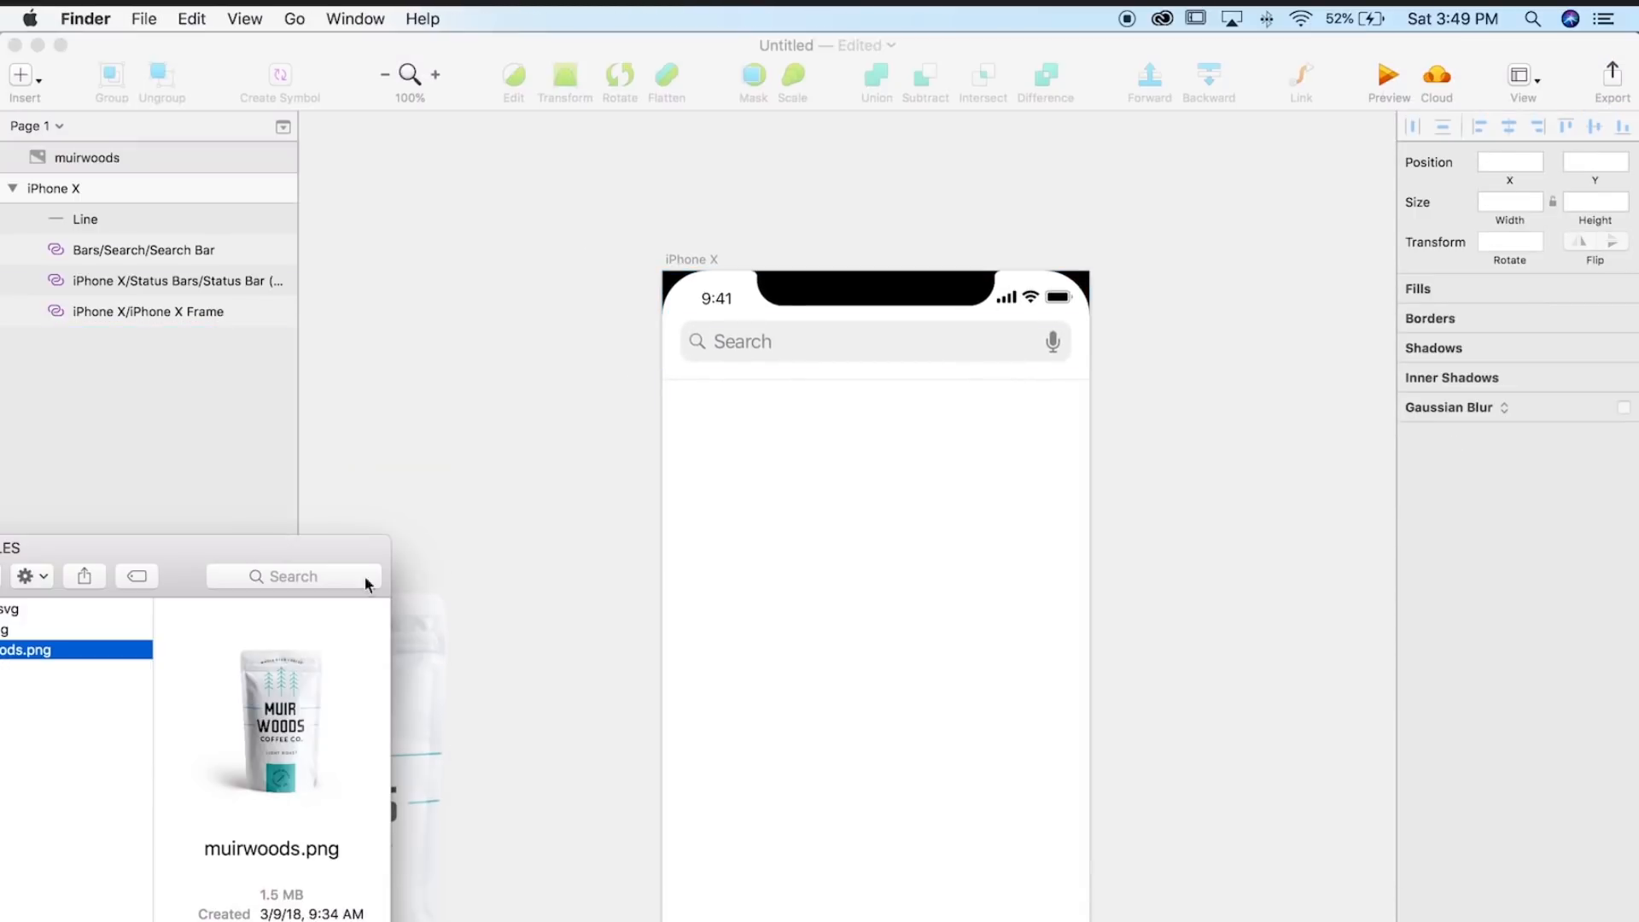
pyautogui.click(84, 611)
pyautogui.click(58, 631)
pyautogui.moveTo(126, 547); pyautogui.dragTo(182, 549)
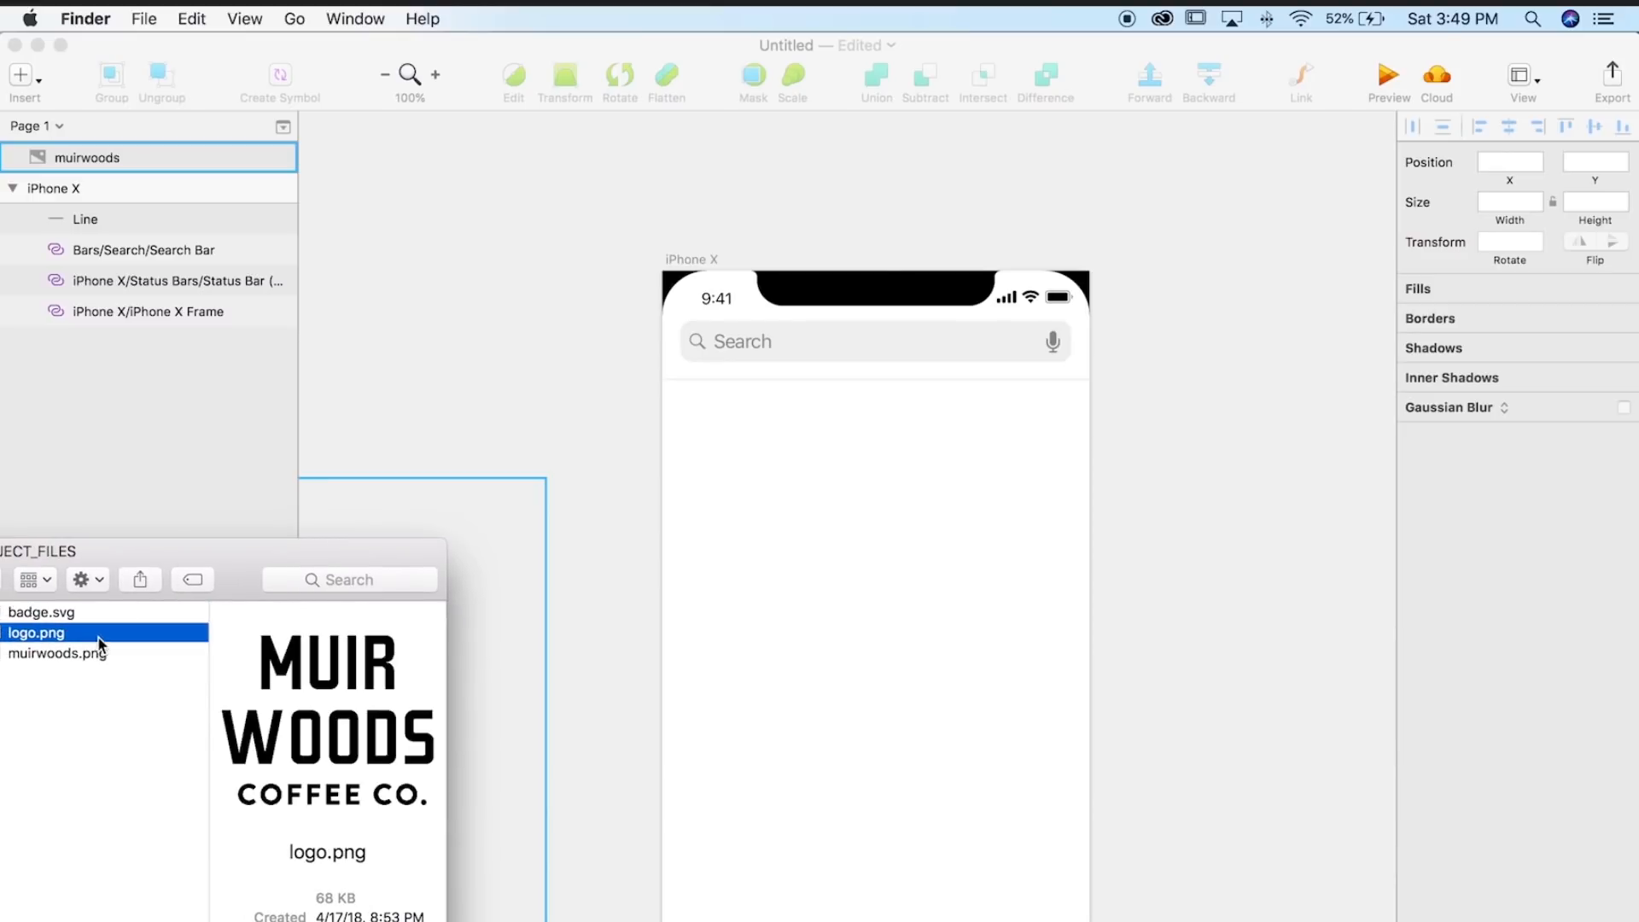
pyautogui.moveTo(35, 632); pyautogui.dragTo(876, 597)
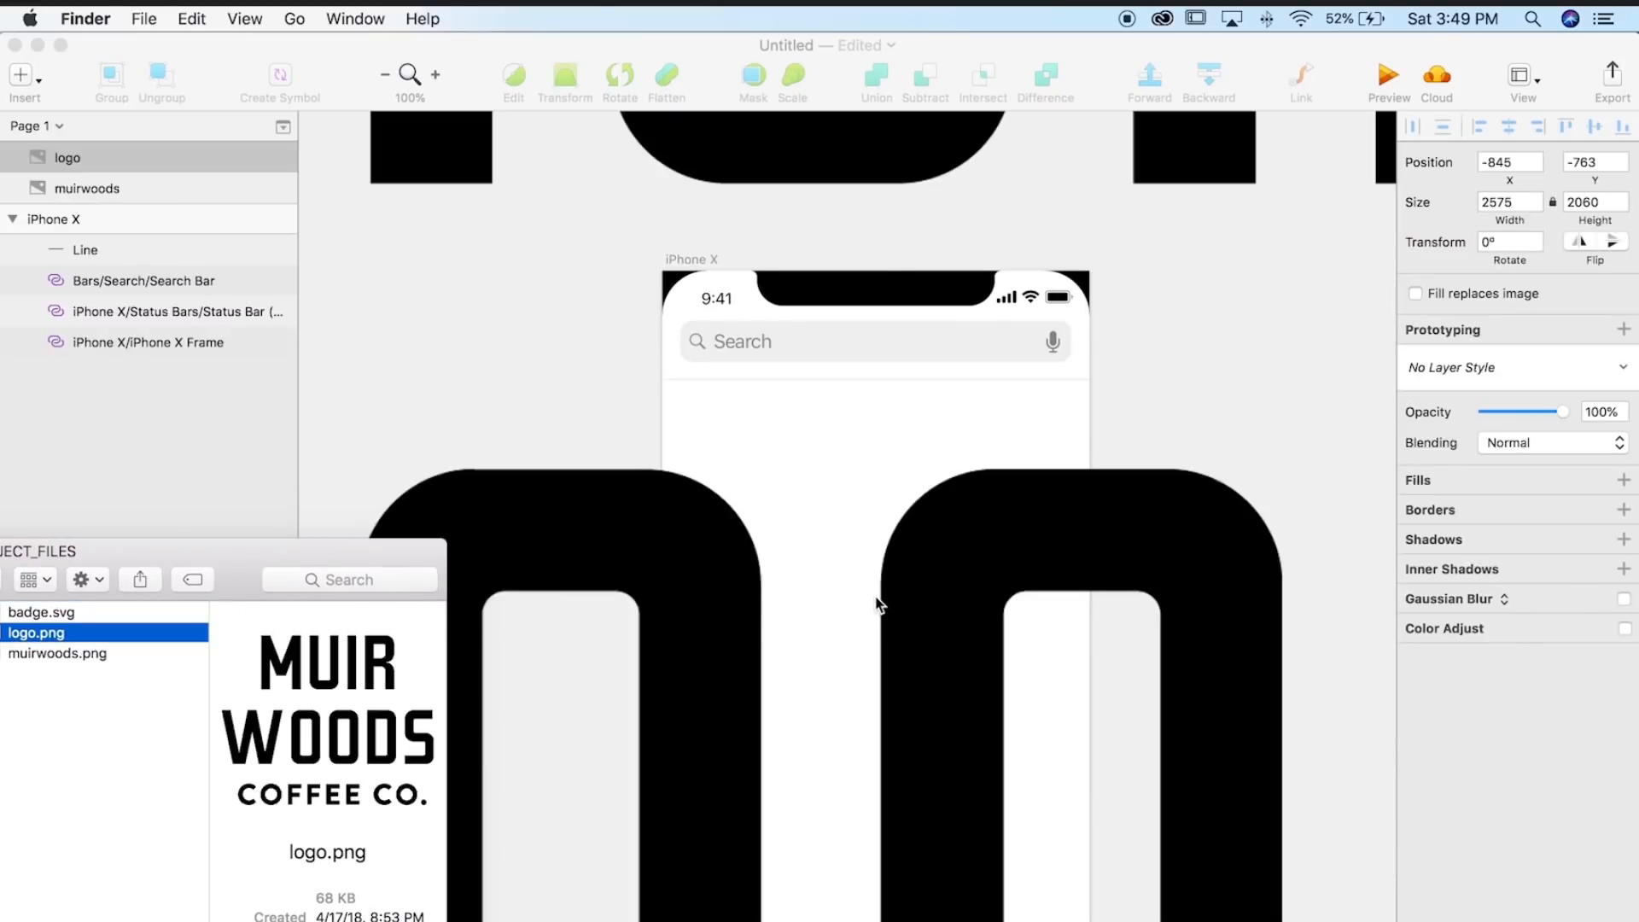
# - Scale the oversized logo down to about 171 × 137 px and position it inside the iPhone X artboard
pyautogui.press('super+2')
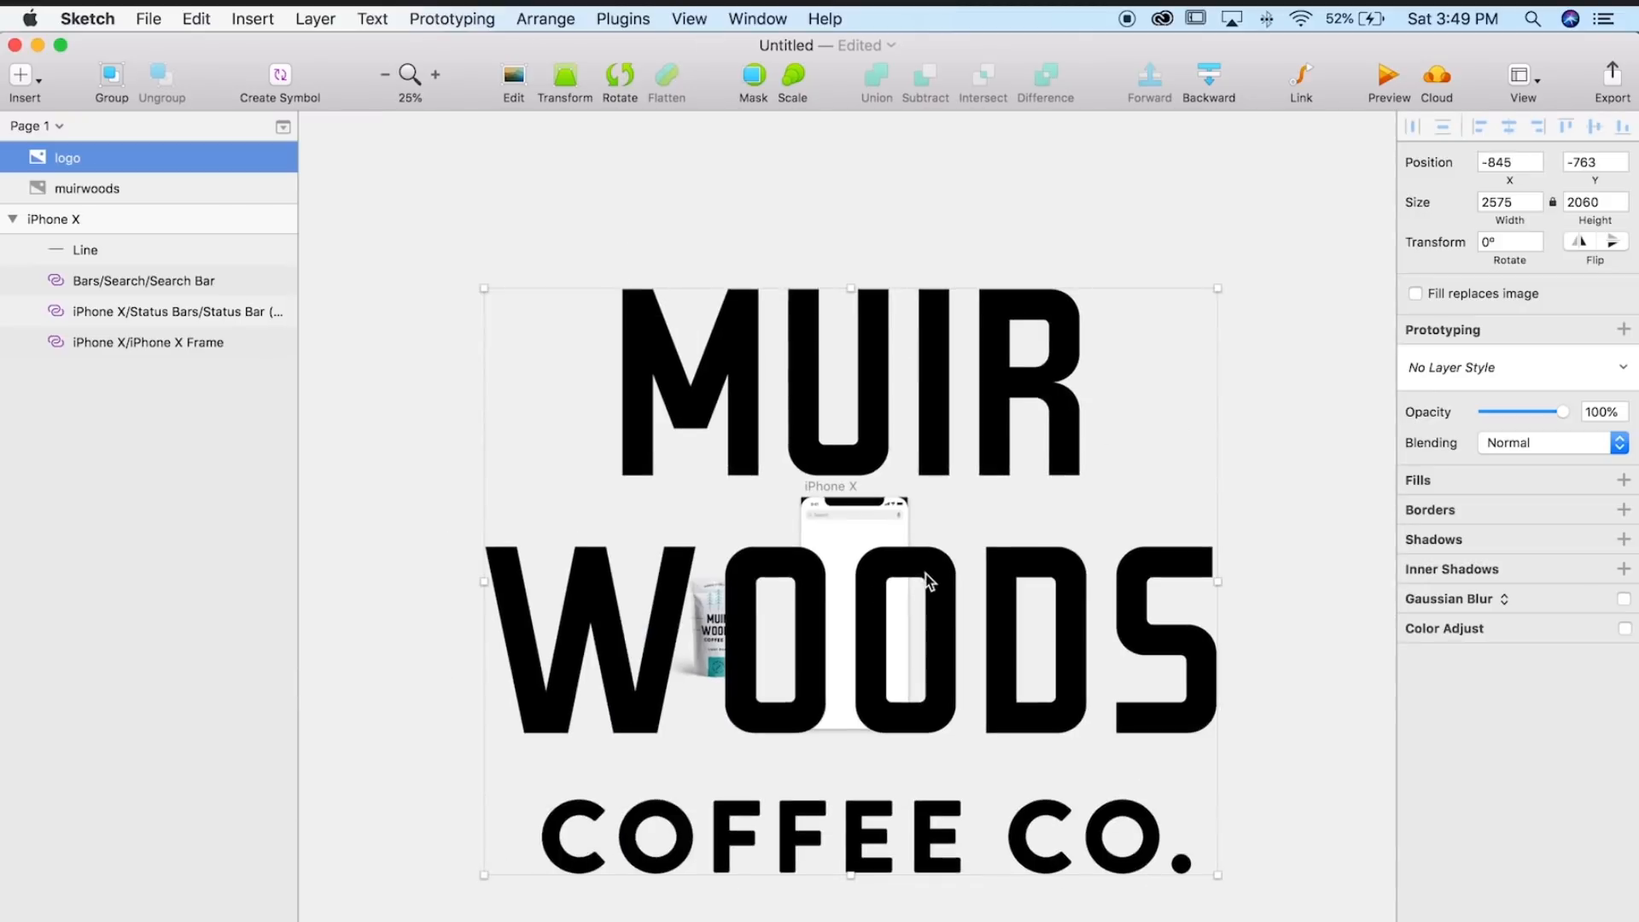
pyautogui.moveTo(1220, 292); pyautogui.dragTo(864, 590)
pyautogui.press('super+2')
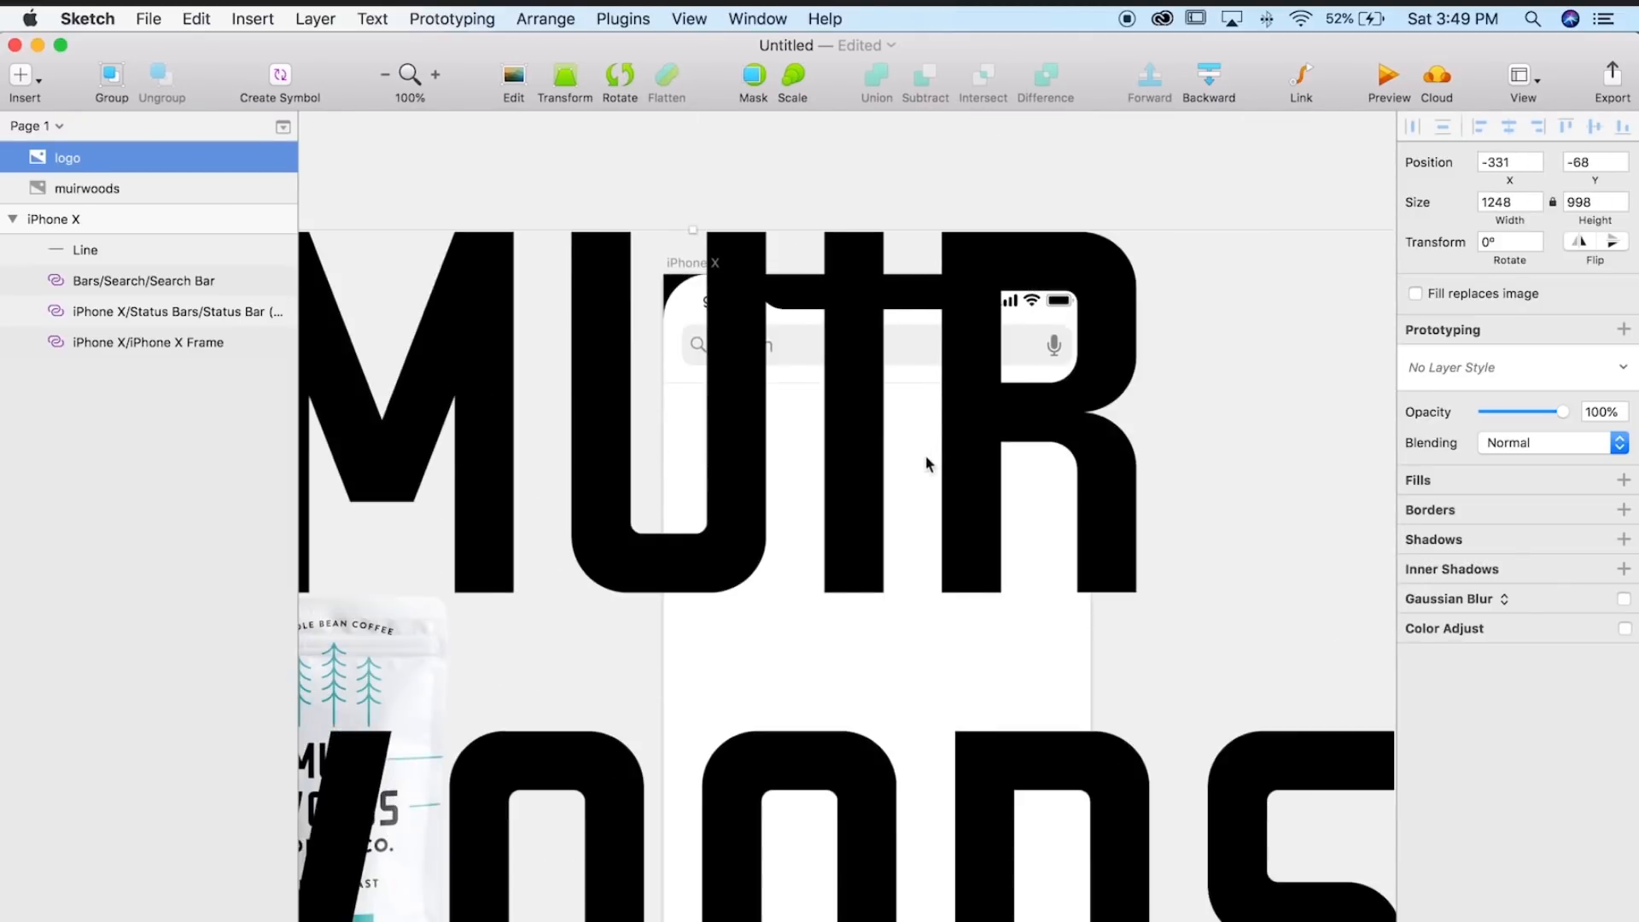
pyautogui.moveTo(1125, 290); pyautogui.dragTo(1035, 290)
pyautogui.moveTo(1313, 229); pyautogui.dragTo(816, 674)
pyautogui.moveTo(786, 586); pyautogui.dragTo(1192, 345)
pyautogui.moveTo(1284, 273); pyautogui.dragTo(818, 688)
pyautogui.moveTo(1017, 762); pyautogui.dragTo(890, 646)
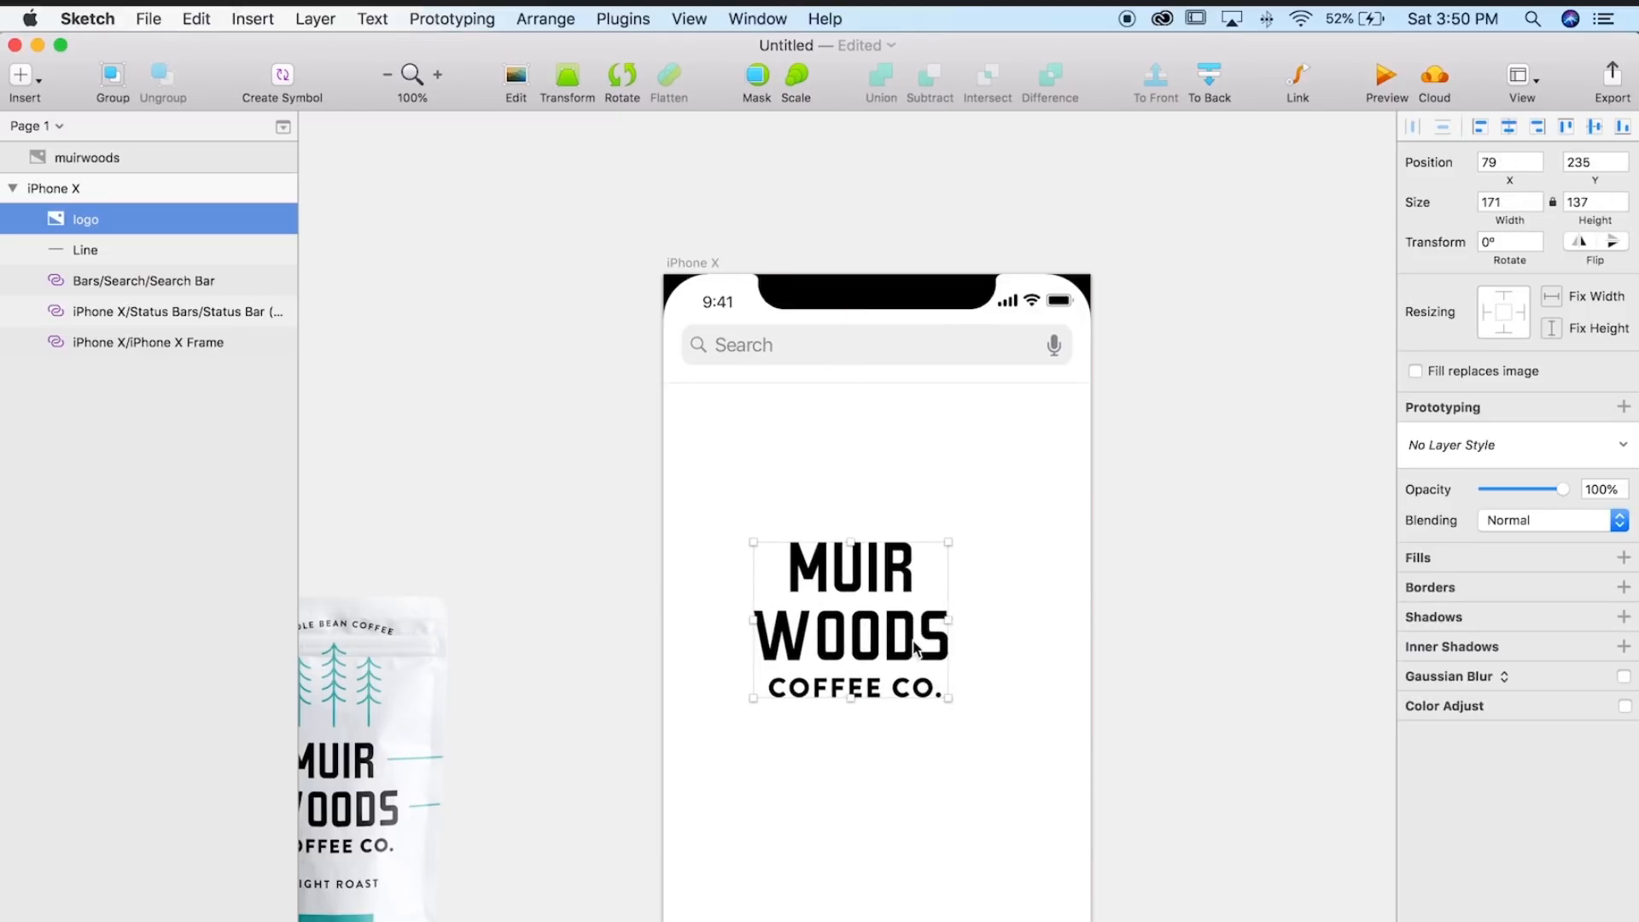
# - Centre the logo beneath the search bar's divider line and shrink it to about 65 × 52 px
pyautogui.scroll(5, 915, 647)
pyautogui.moveTo(803, 593); pyautogui.dragTo(842, 382)
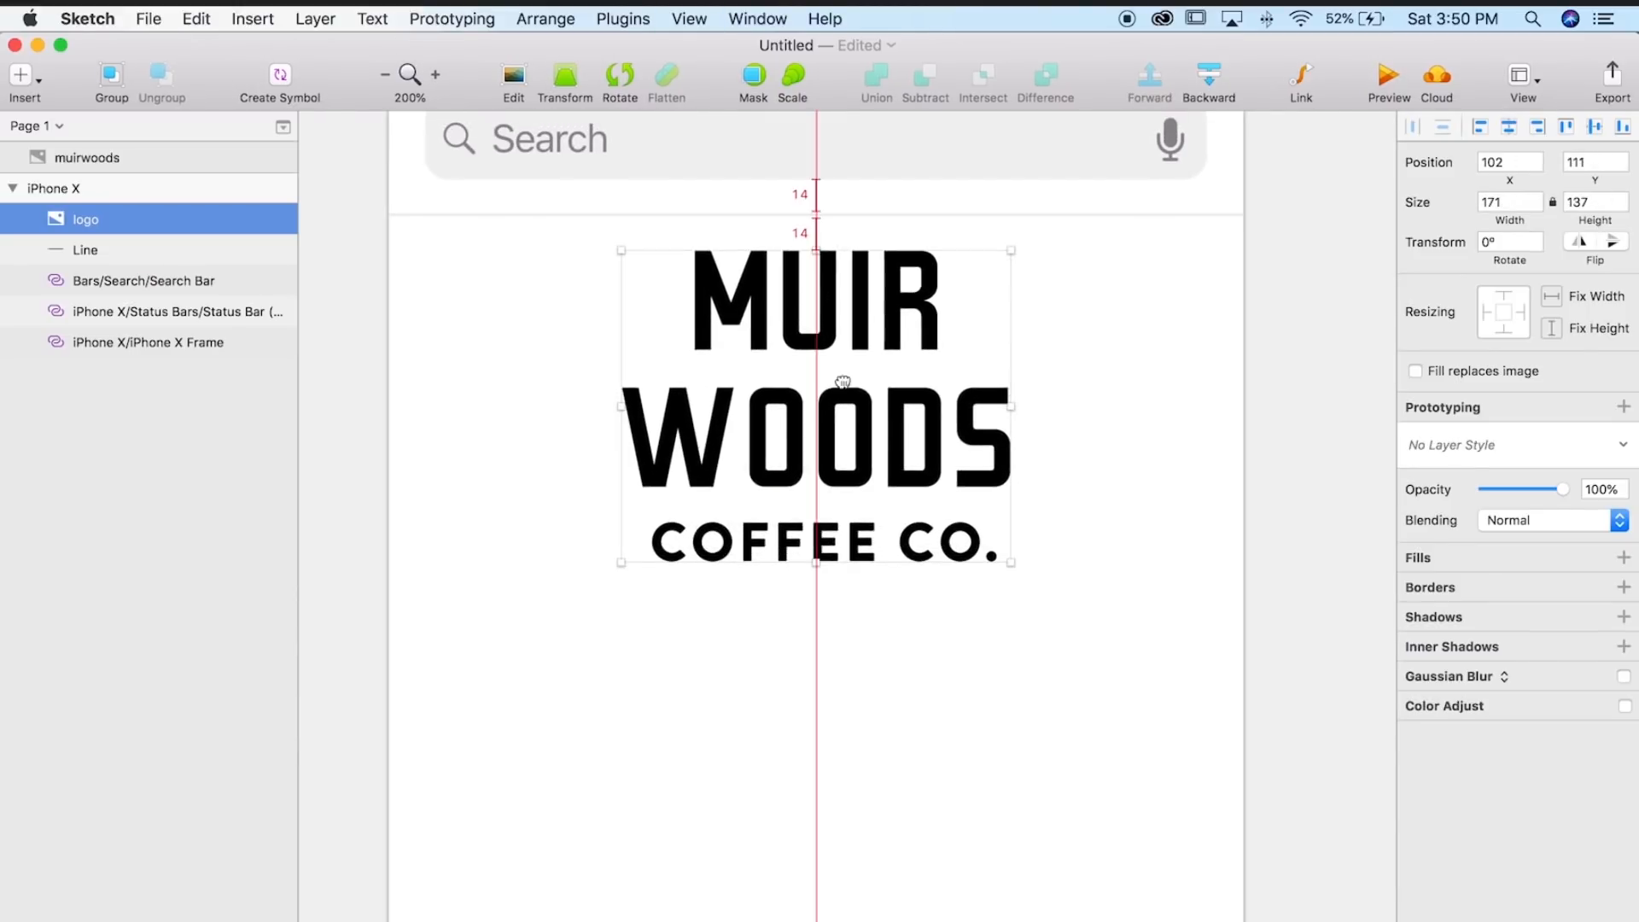
pyautogui.moveTo(1010, 562); pyautogui.dragTo(918, 488)
pyautogui.scroll(3, 1050, 458)
pyautogui.moveTo(871, 557); pyautogui.dragTo(898, 502)
pyautogui.press('alt')
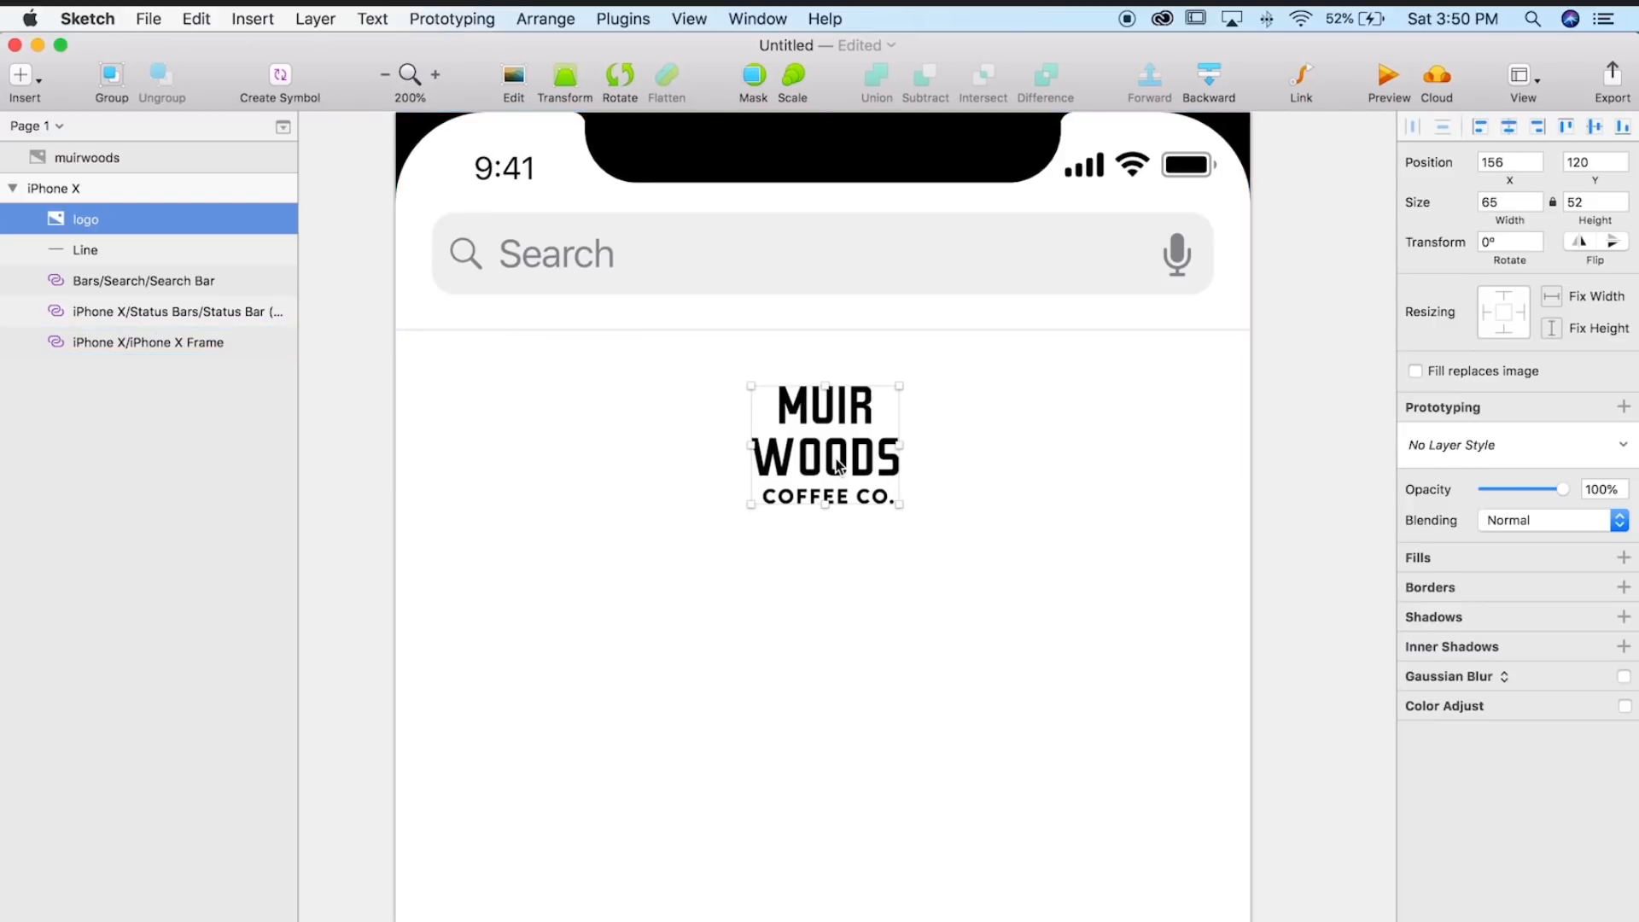
# - Nudge the logo up 11 px toward the divider line, to a Y position of 109
pyautogui.press('Up')
pyautogui.press('Up')
pyautogui.press('Up')
pyautogui.press('Up')
pyautogui.press('Up')
pyautogui.press('Up')
pyautogui.press('Up')
pyautogui.press('Up')
pyautogui.press('Up')
pyautogui.press('Up')
pyautogui.press('Up')
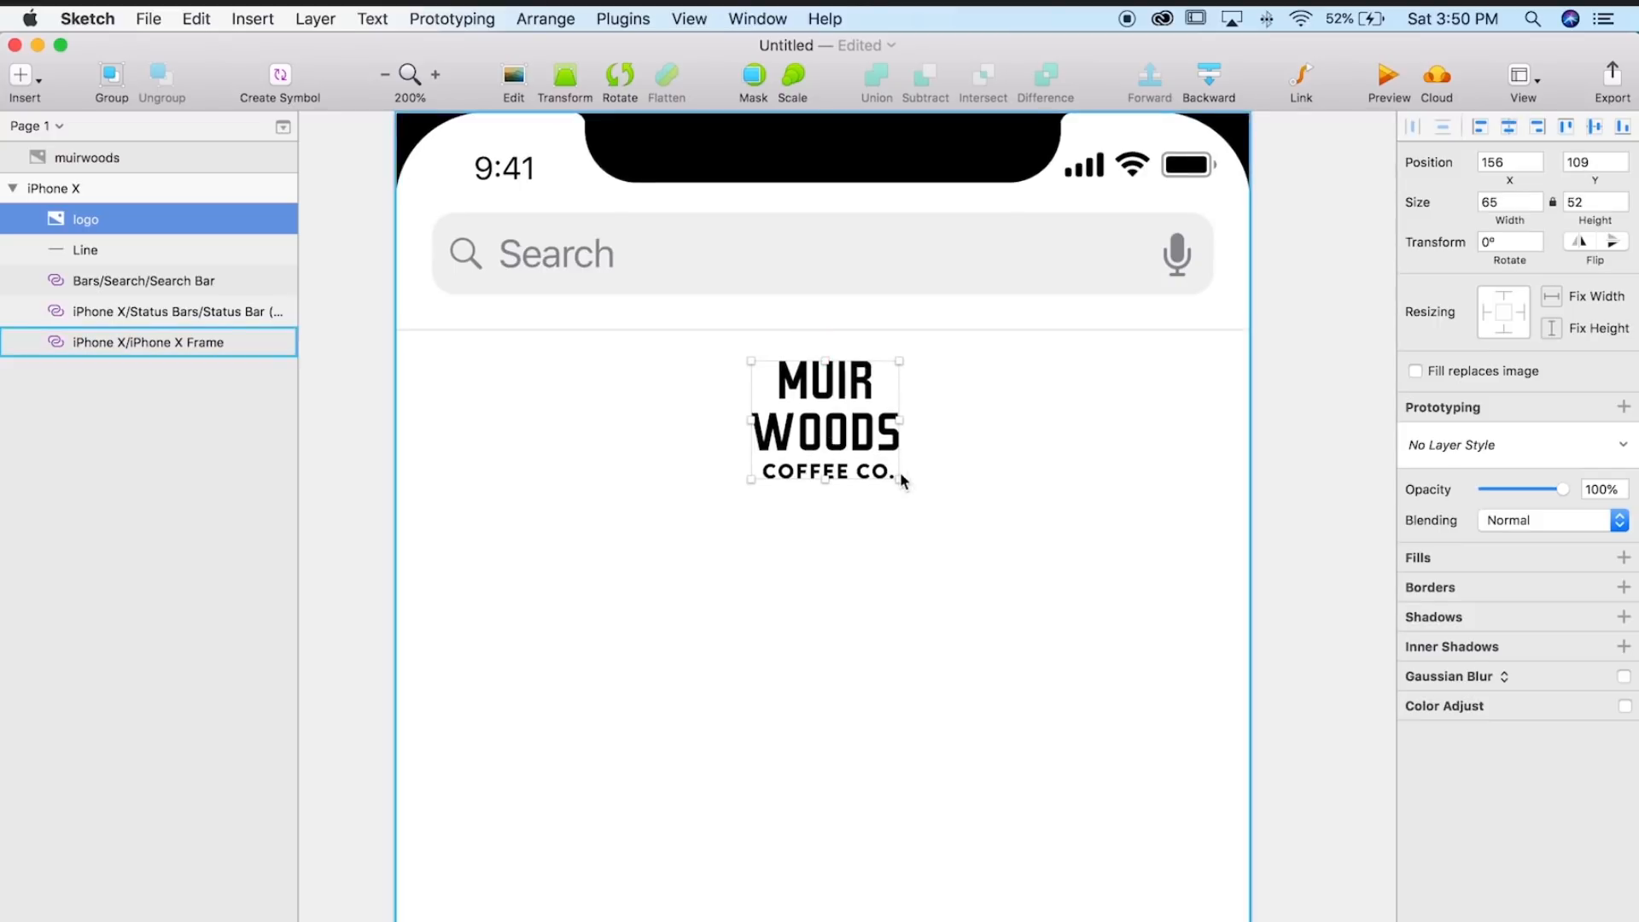
# - Shrink the logo slightly and lower it a little beneath the divider line, then deselect it
pyautogui.moveTo(902, 480); pyautogui.dragTo(895, 473)
pyautogui.moveTo(839, 423); pyautogui.dragTo(839, 433)
pyautogui.click(960, 453)
pyautogui.moveTo(1010, 474); pyautogui.dragTo(999, 509)
pyautogui.click(834, 483)
pyautogui.click(271, 16)
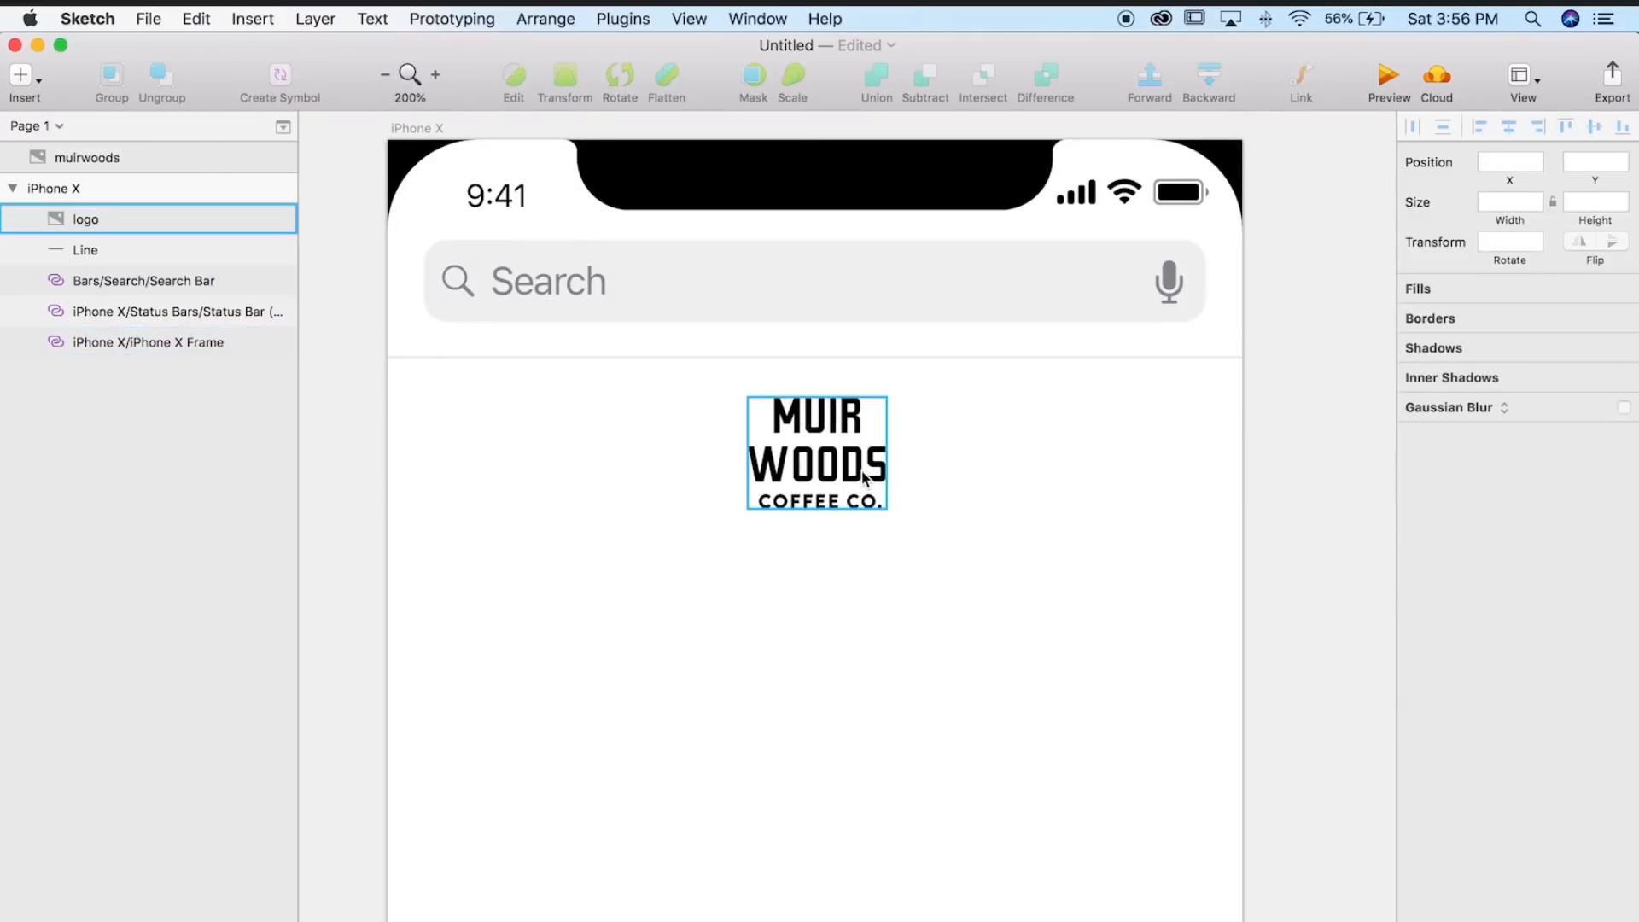
pyautogui.click(880, 499)
pyautogui.click(355, 399)
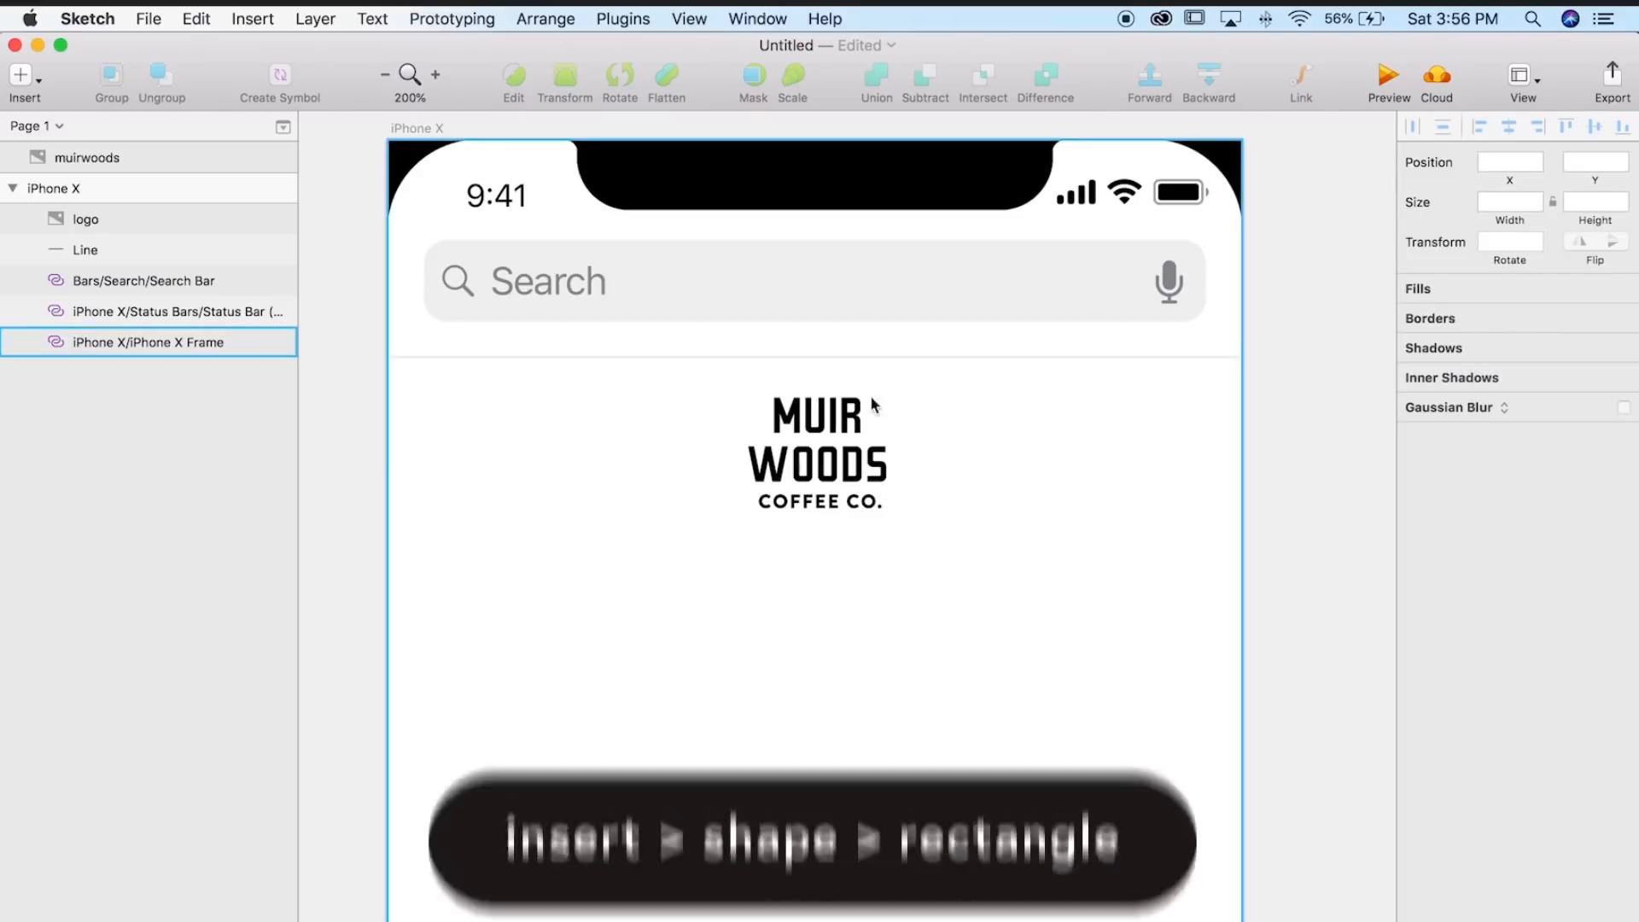
# - Draw a rectangle about 136 × 67 px over the logo and reorder its layer beneath the logo
pyautogui.click(253, 21)
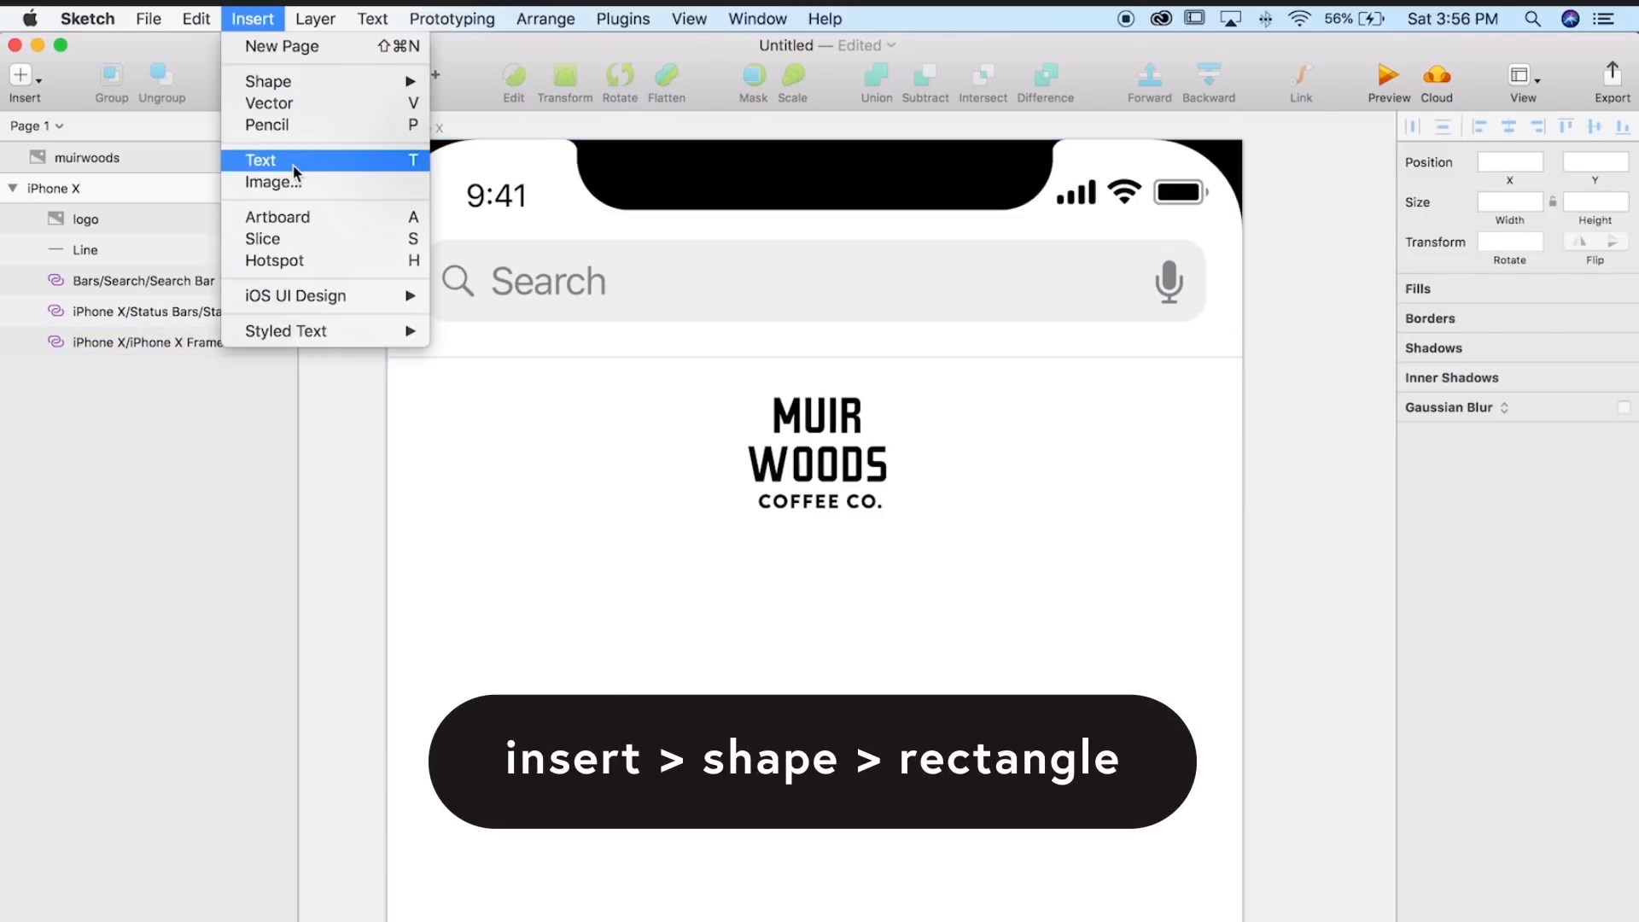
pyautogui.moveTo(270, 82)
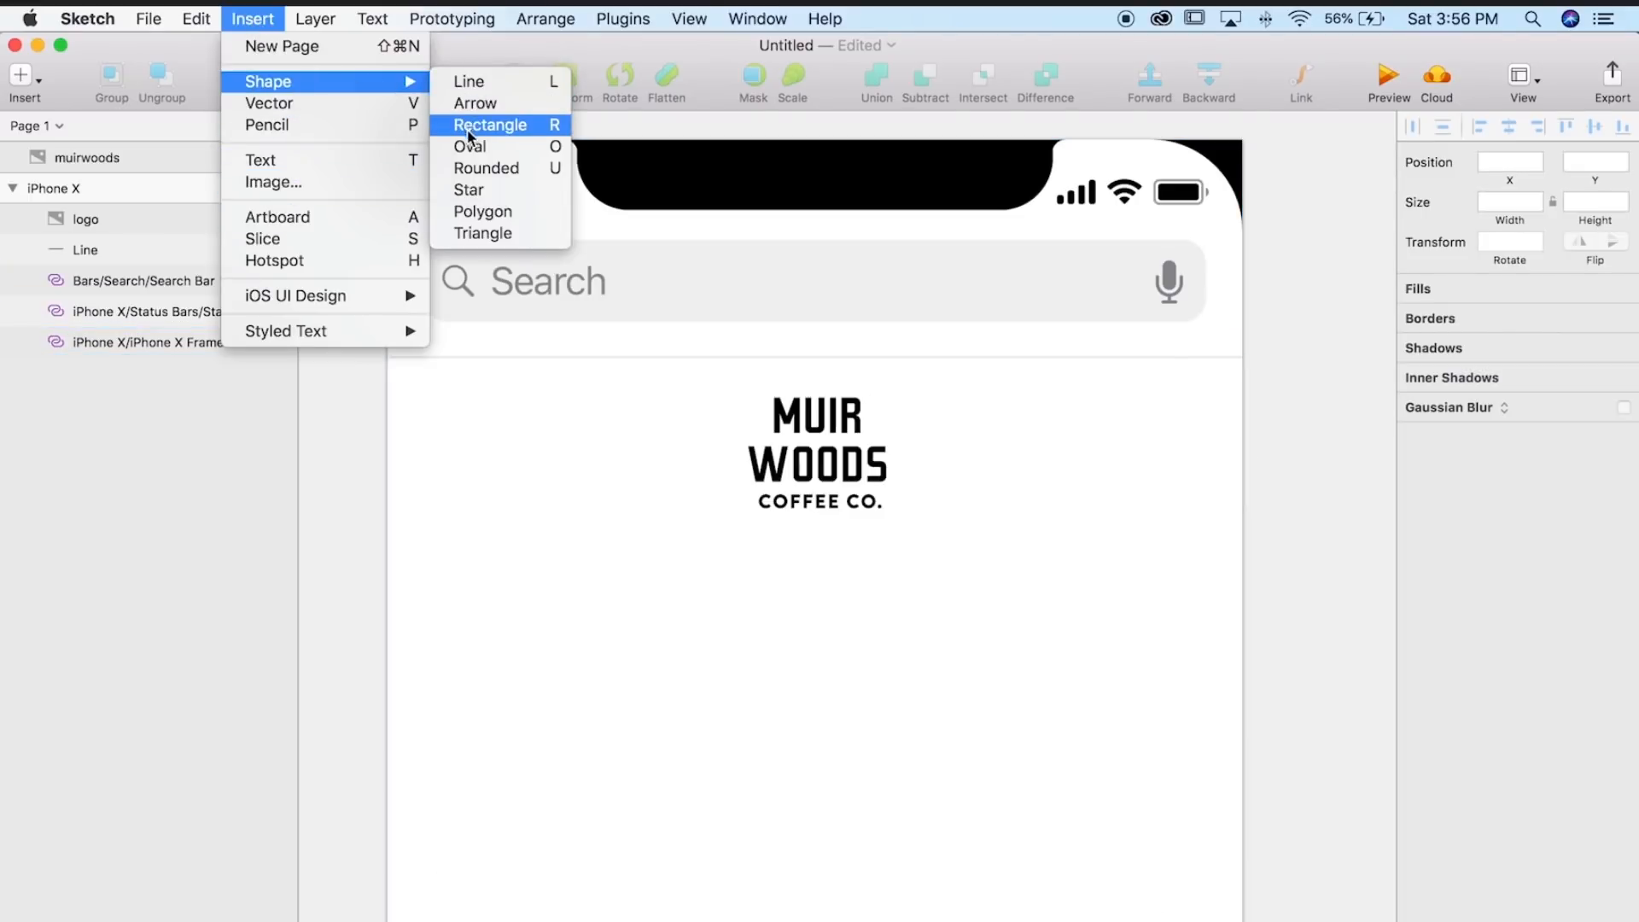
pyautogui.click(480, 126)
pyautogui.moveTo(655, 384); pyautogui.dragTo(965, 537)
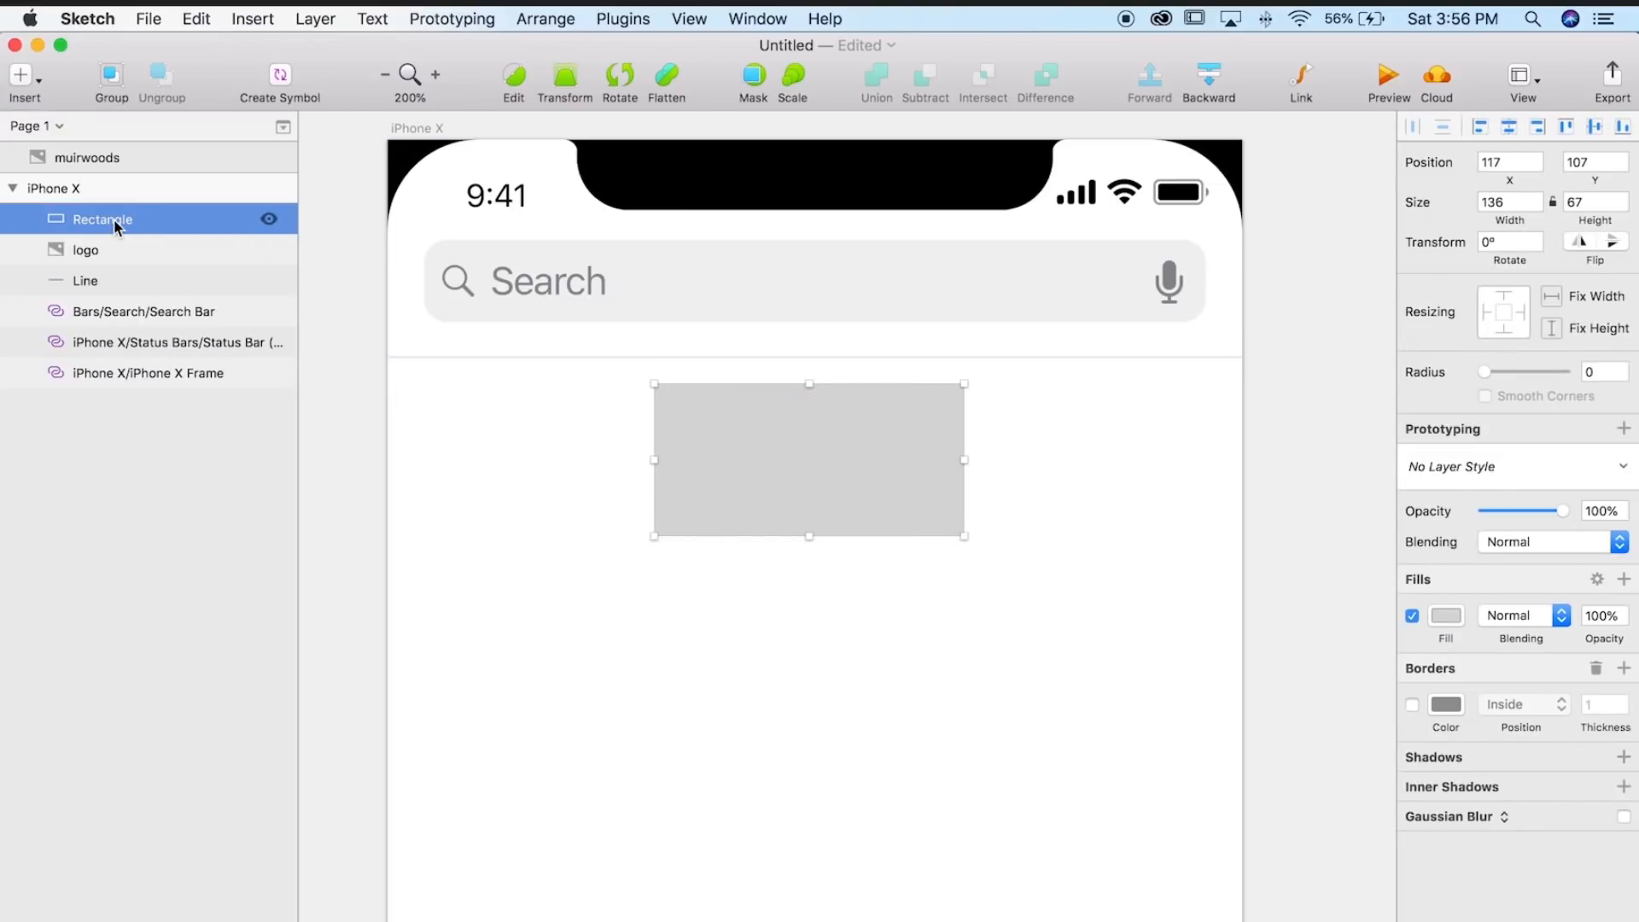
pyautogui.moveTo(114, 219); pyautogui.dragTo(119, 259)
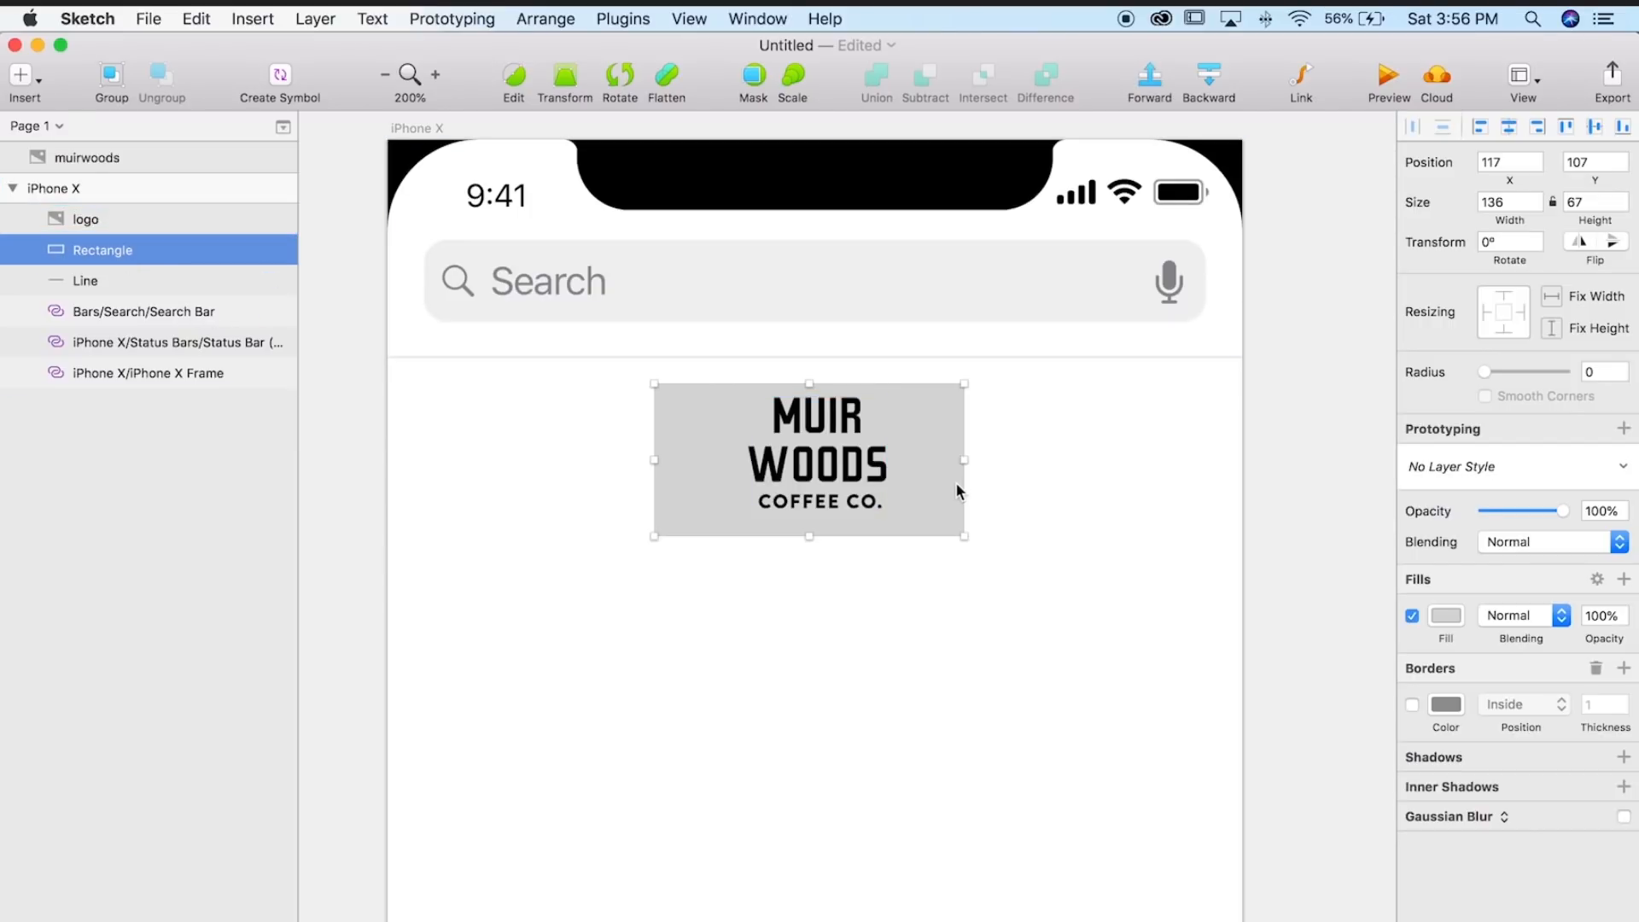
# - Set the gray rectangle's width to 140 and its height to 60
pyautogui.click(1509, 203)
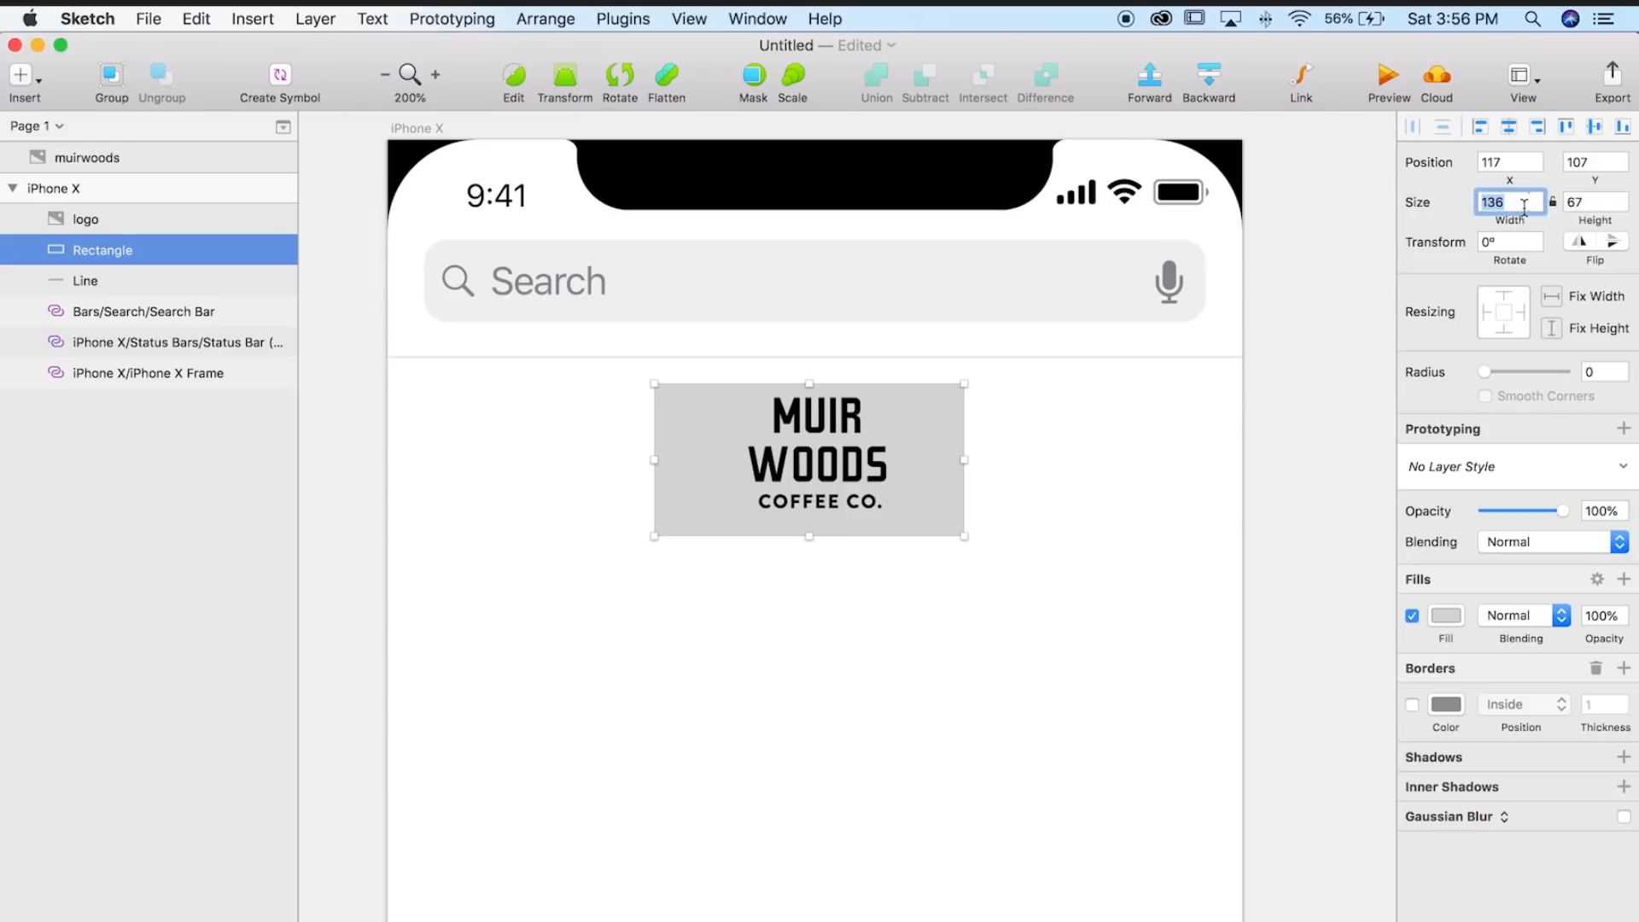
pyautogui.write('140')
pyautogui.press('Return')
pyautogui.press('Tab')
pyautogui.write('60')
pyautogui.press('Return')
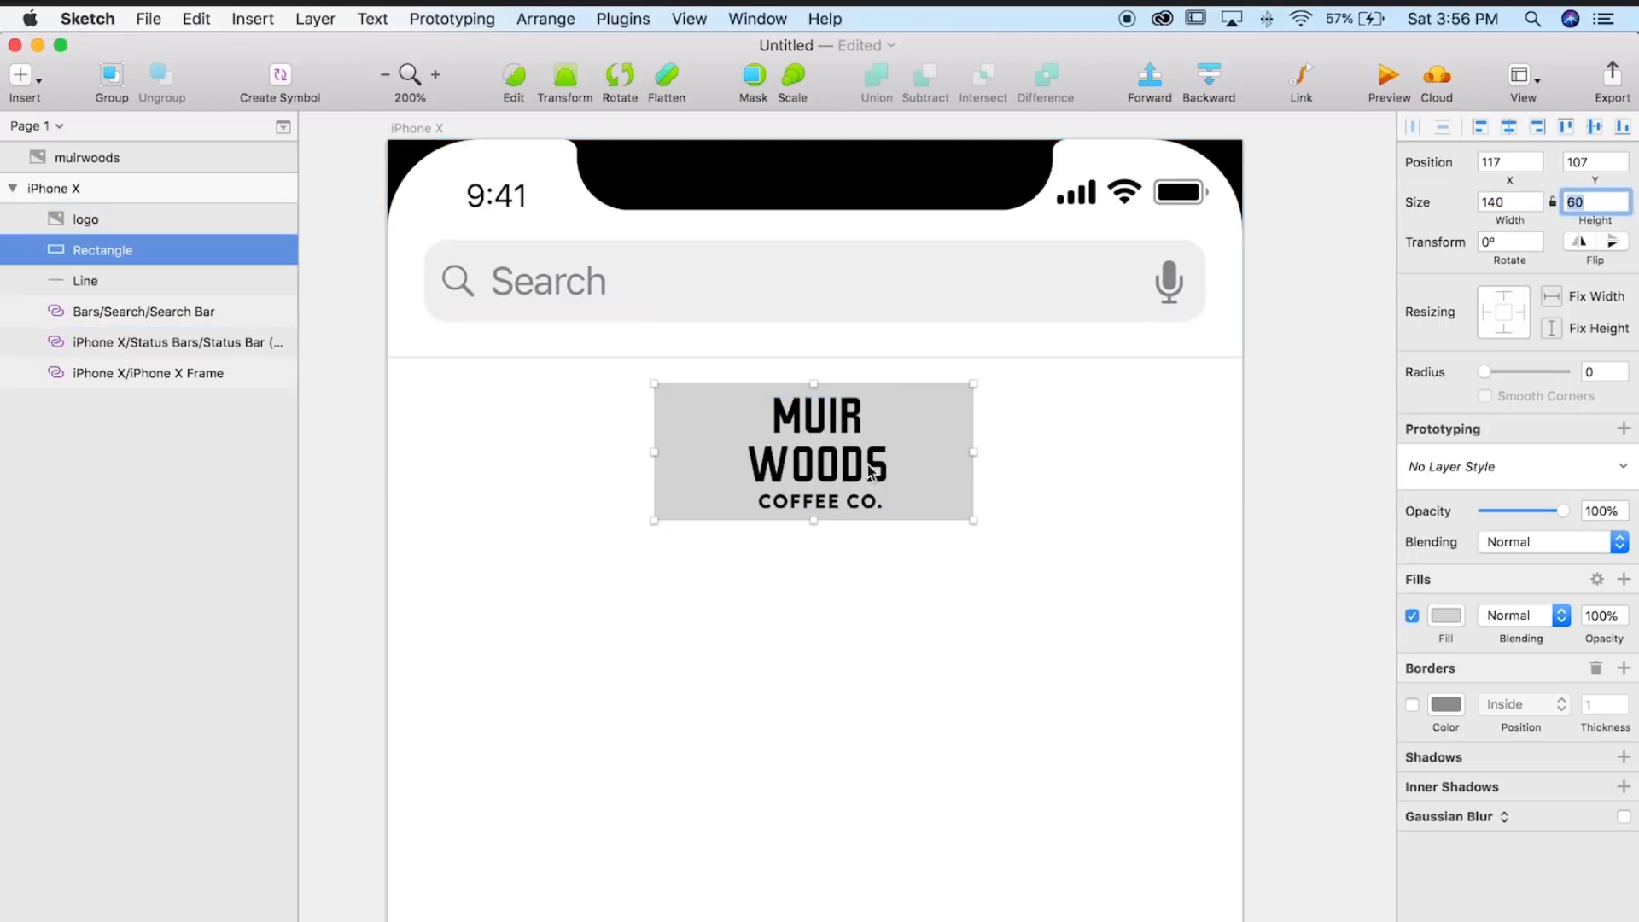
# - Scale the logo to 50 × 40 px and narrow the rectangle behind it to 110 px wide
pyautogui.click(848, 446)
pyautogui.moveTo(886, 399); pyautogui.dragTo(875, 407)
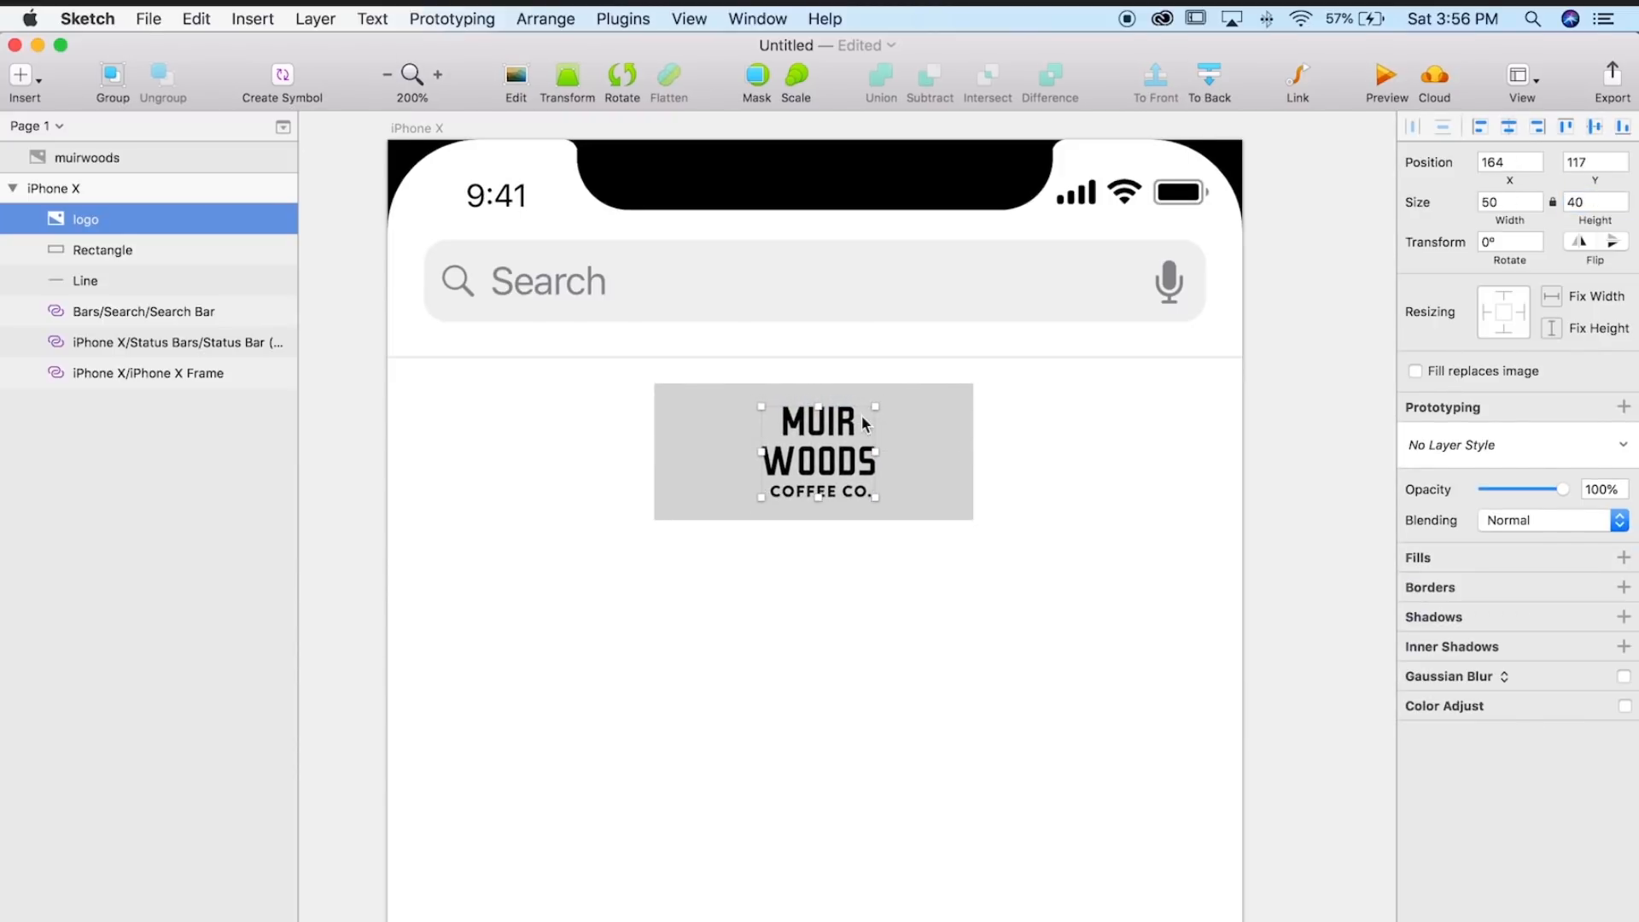
pyautogui.click(921, 431)
pyautogui.moveTo(973, 450); pyautogui.dragTo(933, 450)
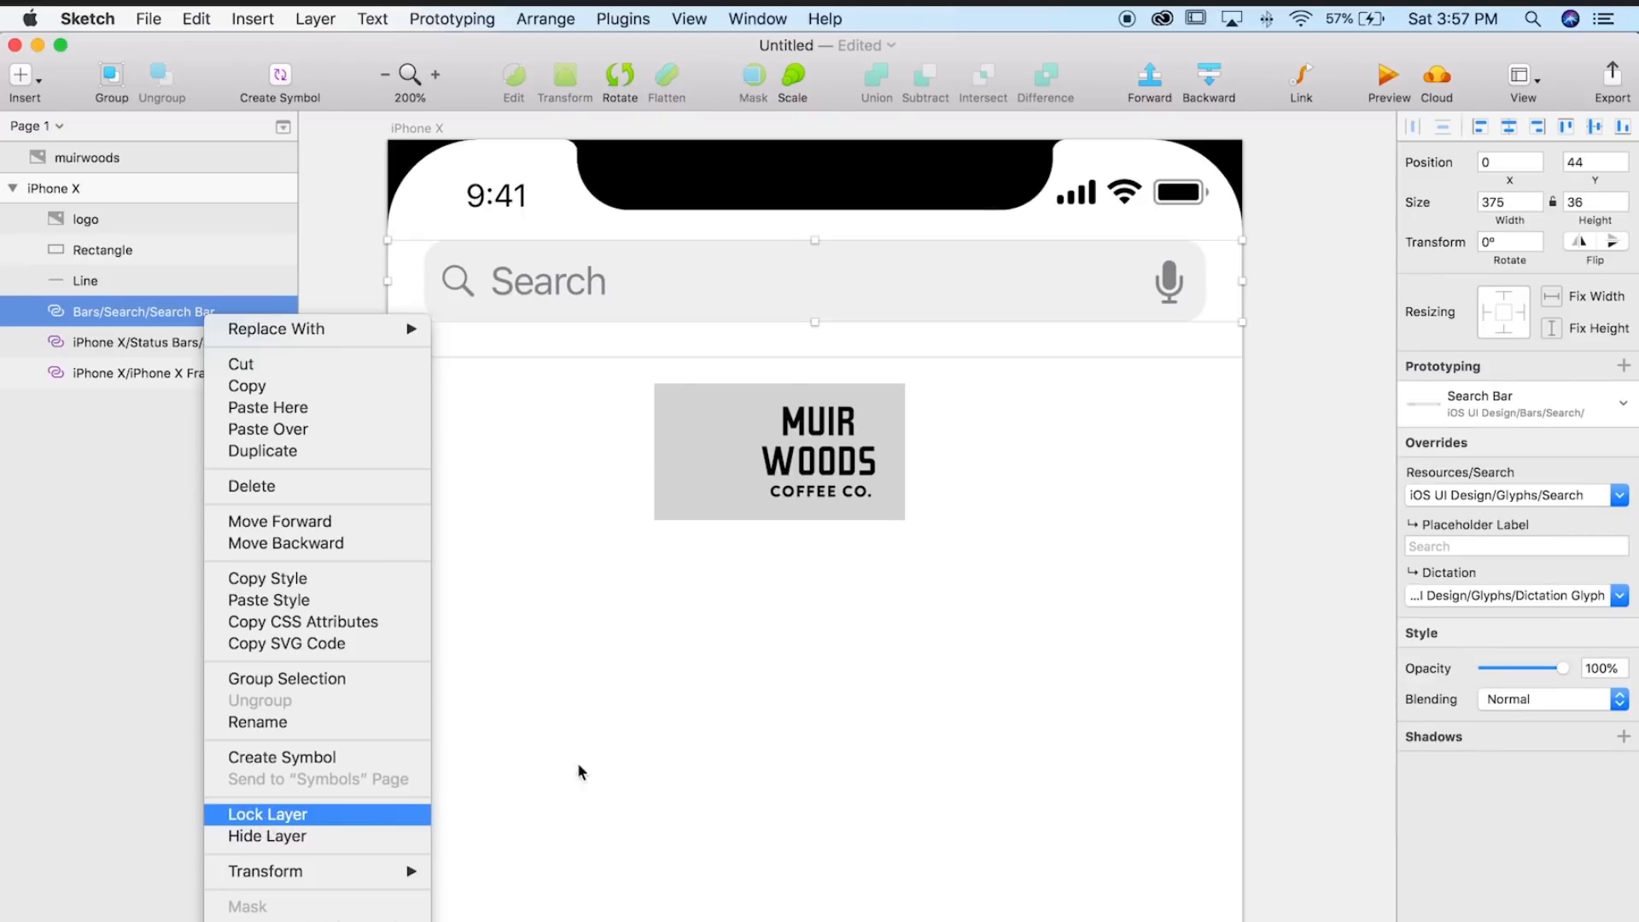
# - Lock the search bar, status bar and iPhone X frame layers, and centre the logo horizontally on the gray rectangle
pyautogui.press('Return')
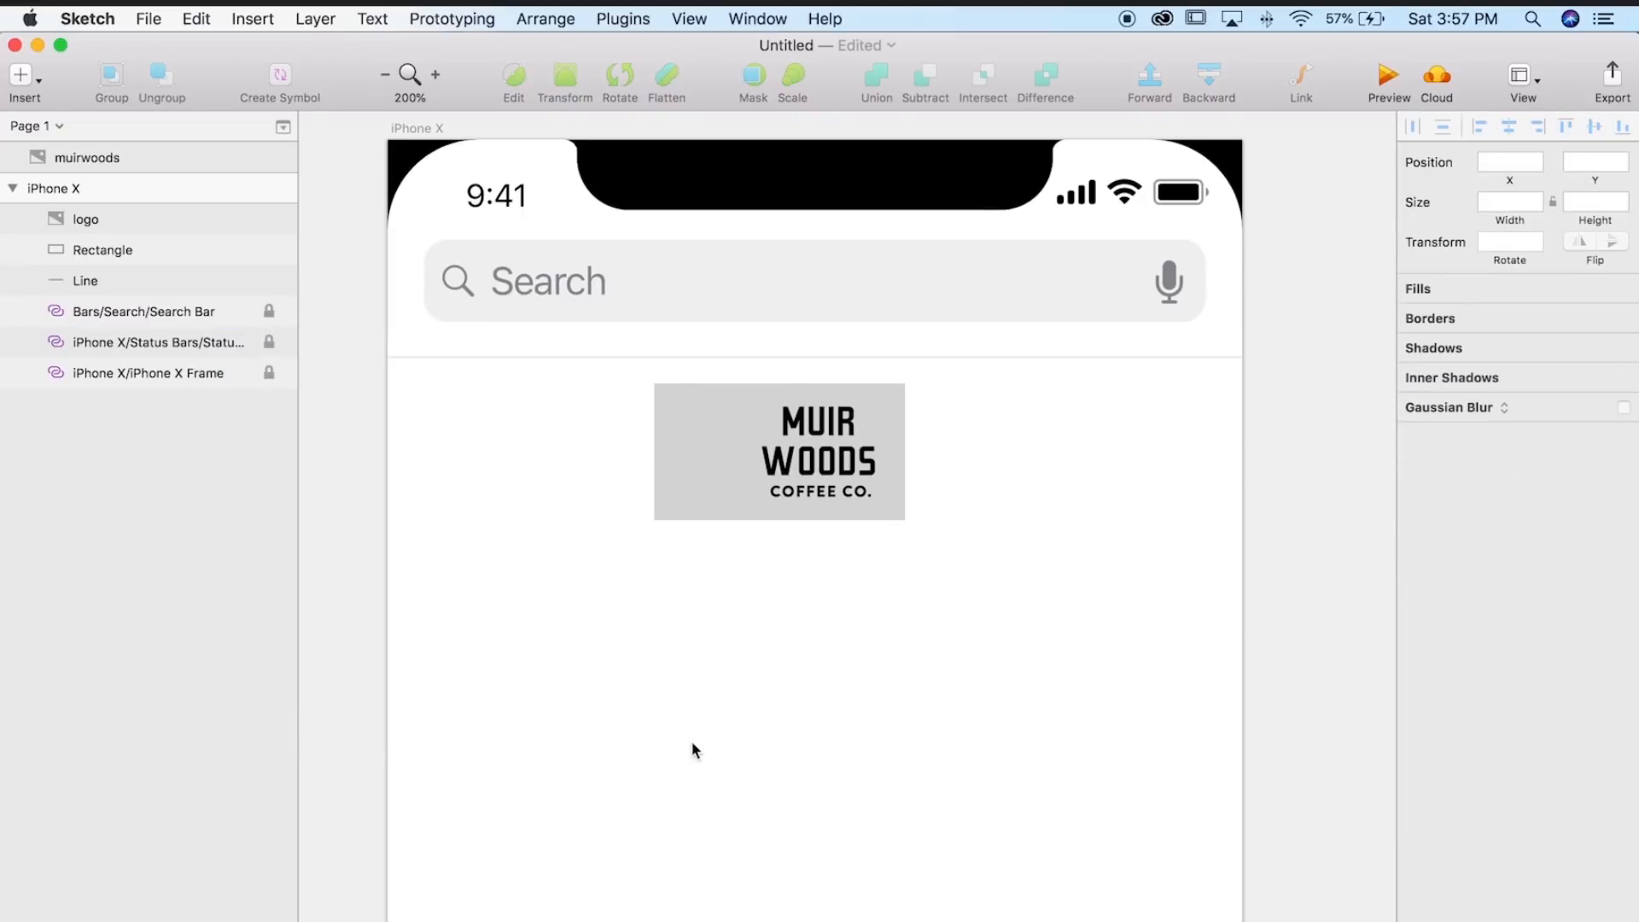
pyautogui.moveTo(1042, 555); pyautogui.dragTo(724, 475)
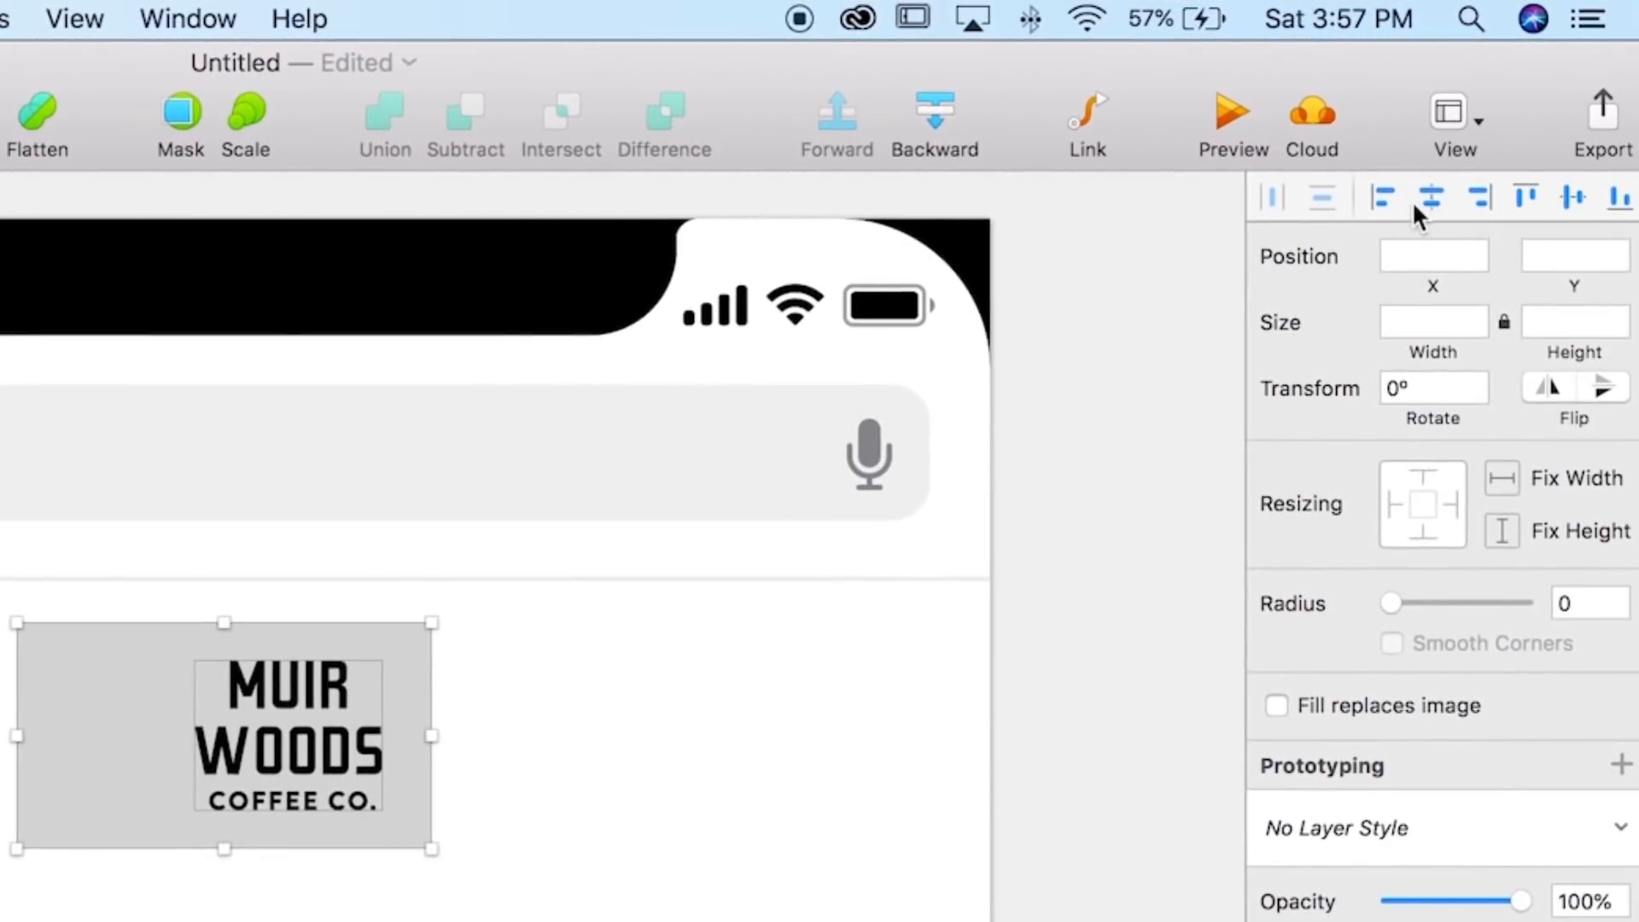
pyautogui.click(1429, 198)
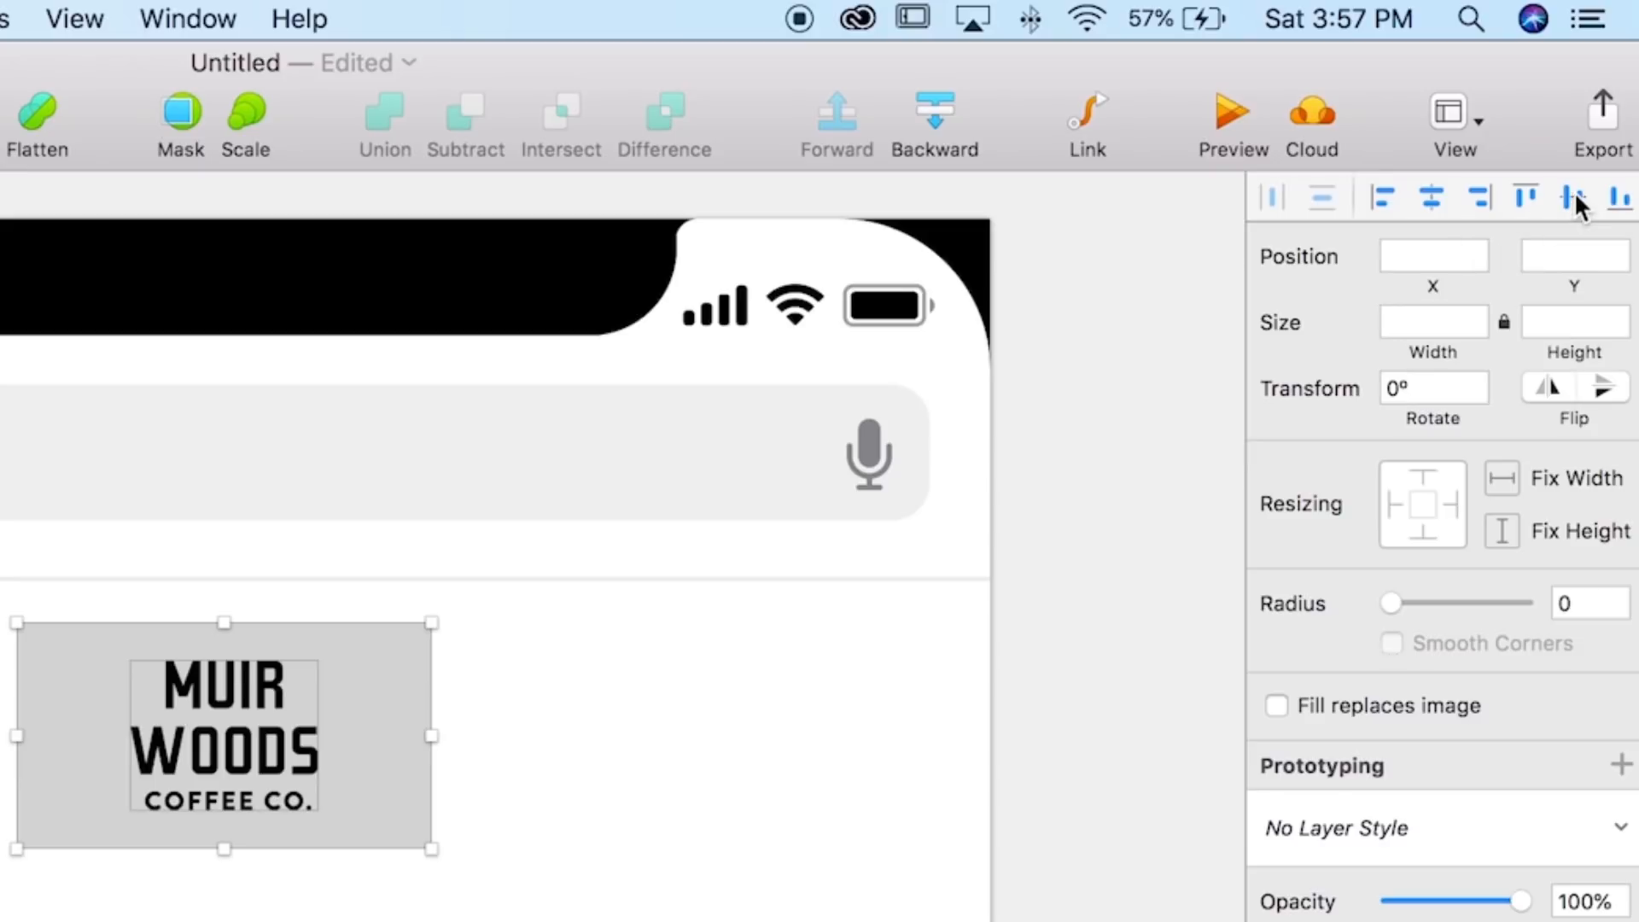
pyautogui.click(915, 716)
pyautogui.click(256, 745)
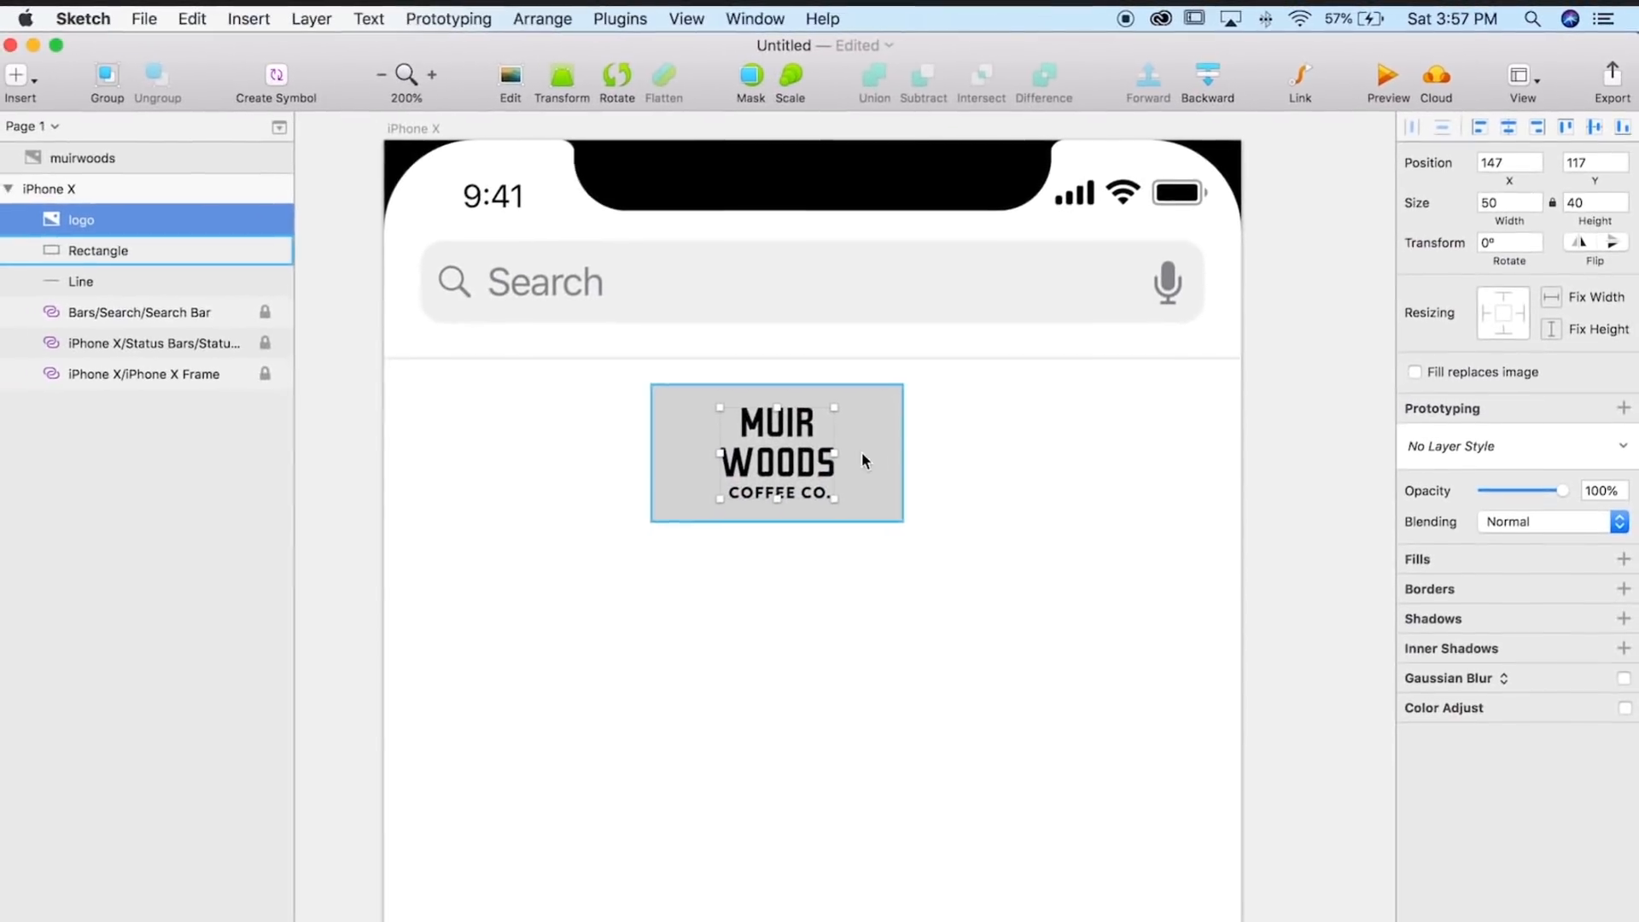
# - Group the logo image with its gray rectangle and name the group "logo"
pyautogui.click(973, 453)
pyautogui.click(755, 487)
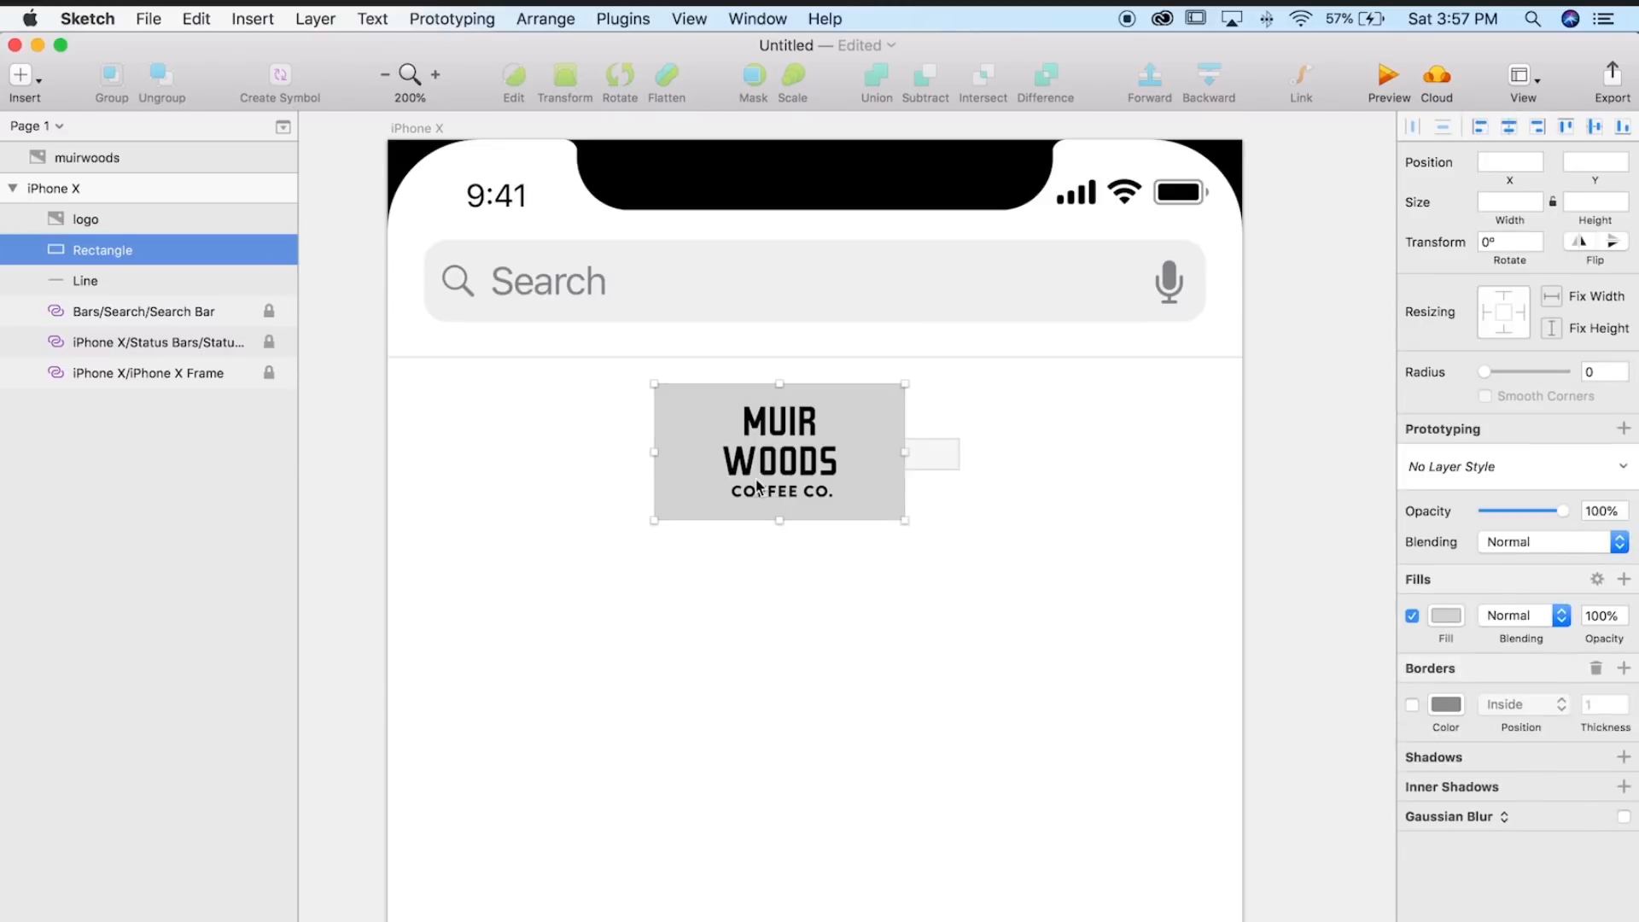
pyautogui.keyDown('shift'); pyautogui.click(758, 488); pyautogui.keyUp('shift')
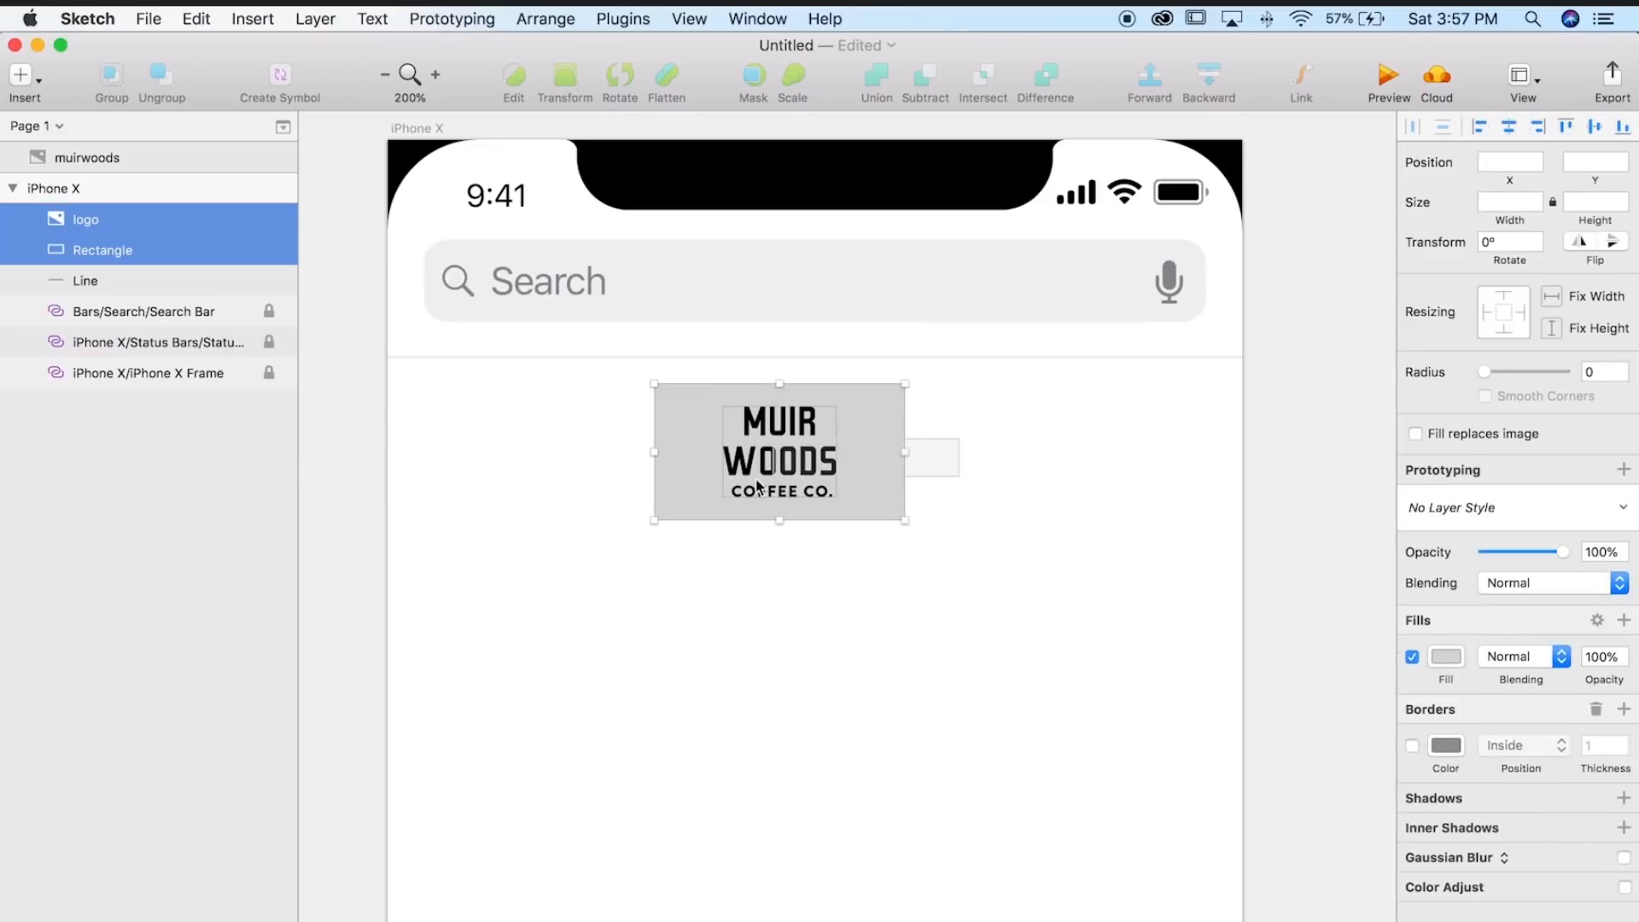
pyautogui.rightClick(773, 468)
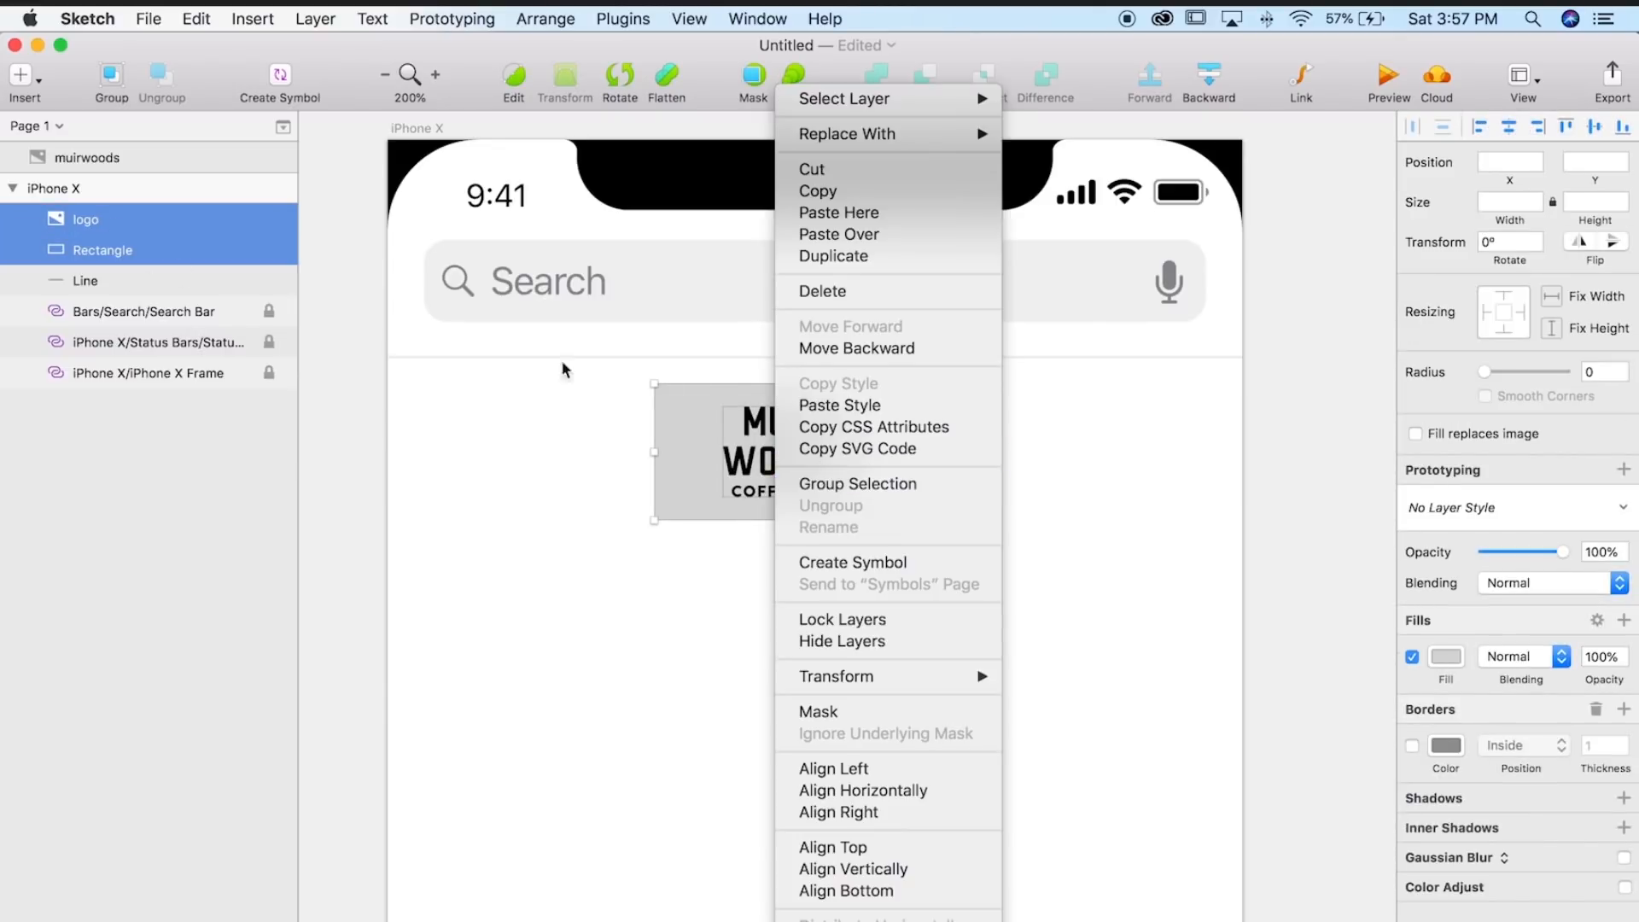
pyautogui.click(831, 484)
pyautogui.doubleClick(94, 220)
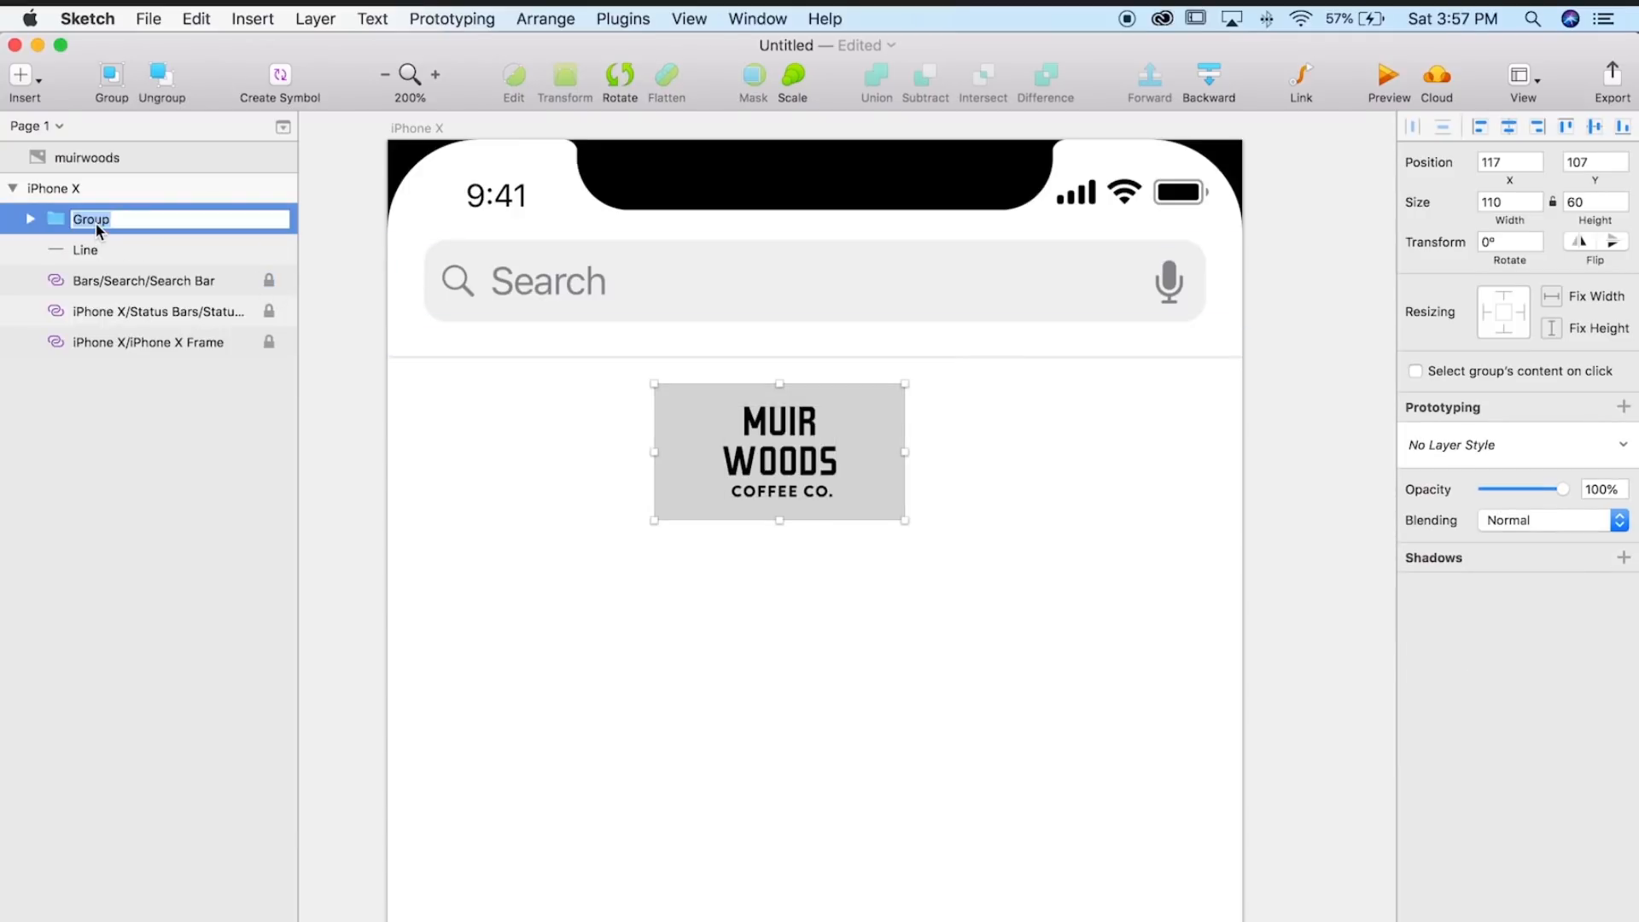
pyautogui.write('logo')
pyautogui.press('Return')
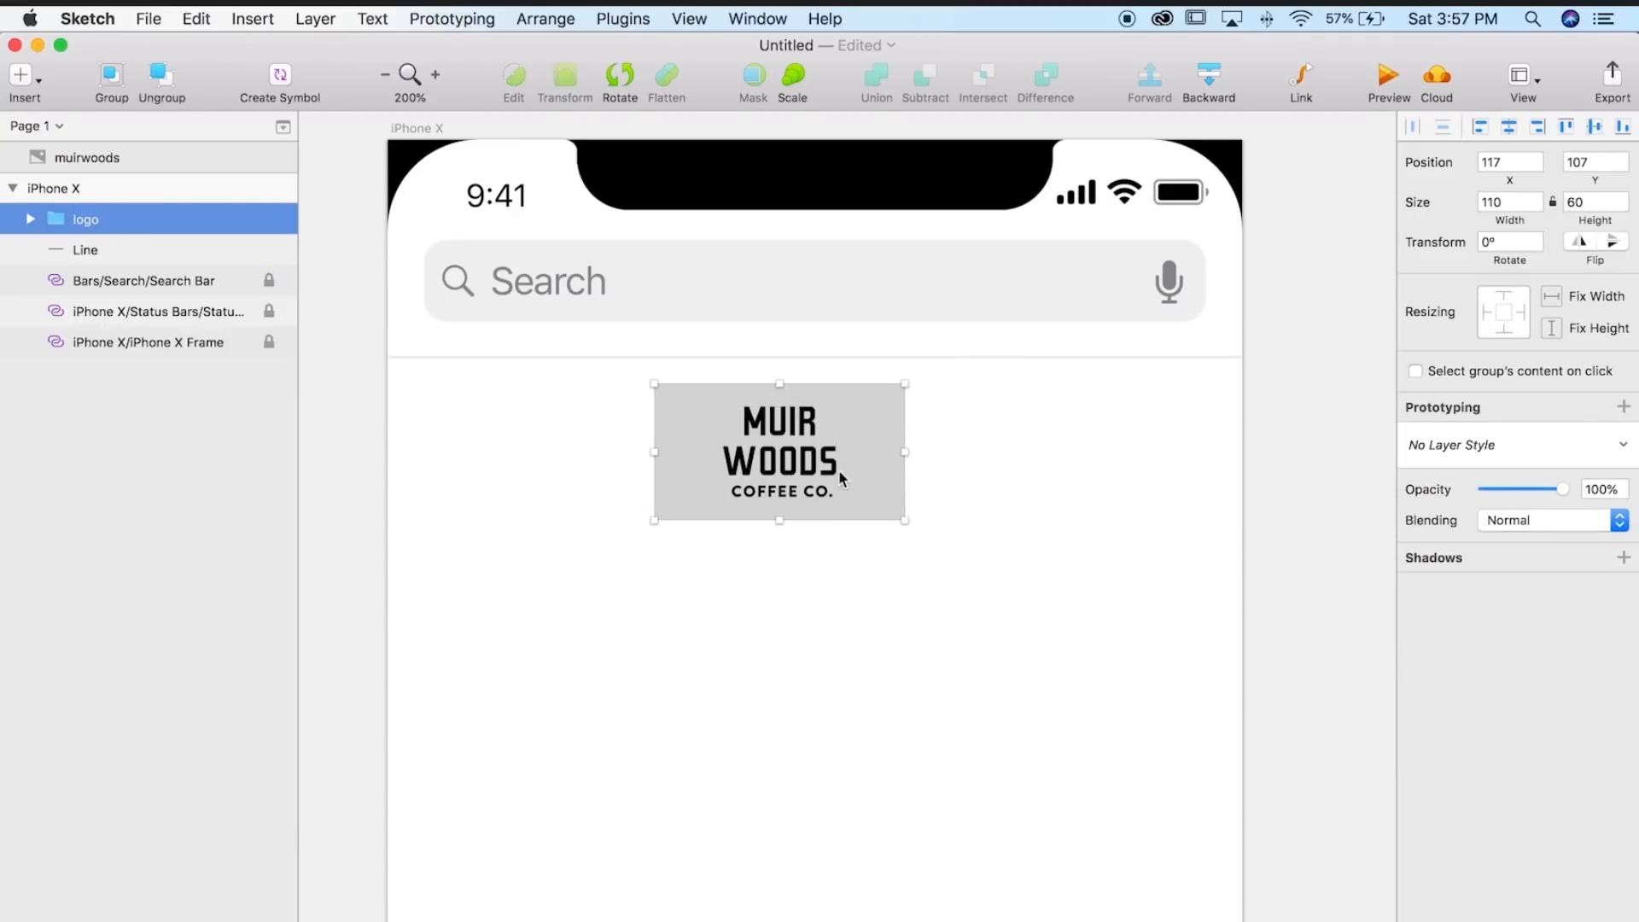
# - Fill the rectangle inside the logo group with a muted teal, then collapse the group in the layer list
pyautogui.doubleClick(888, 457)
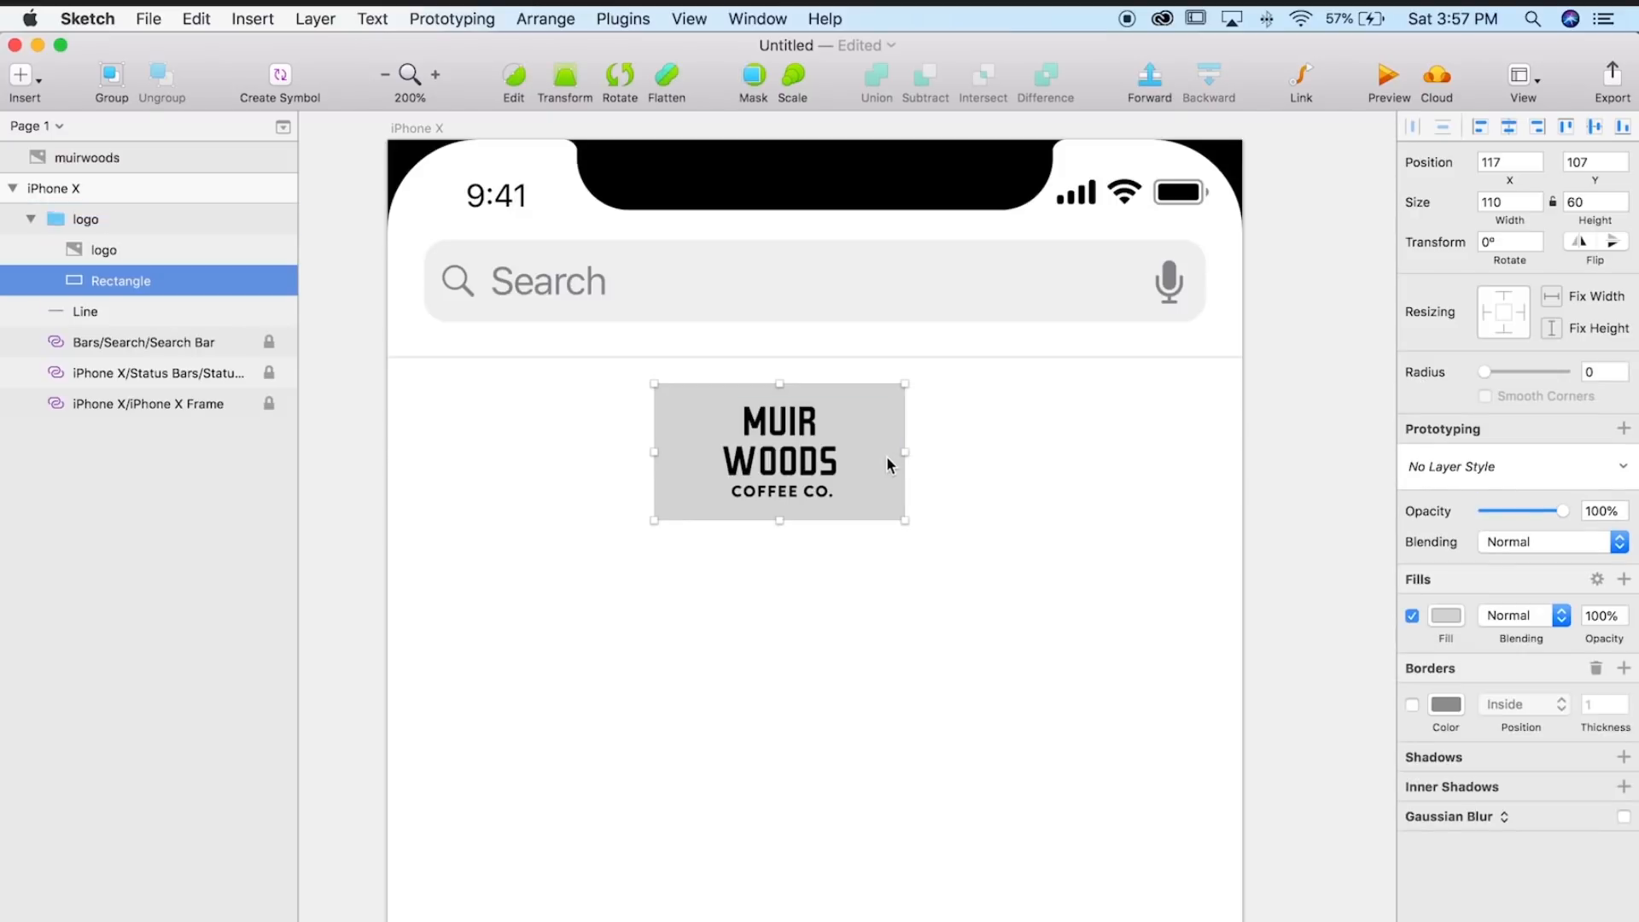
pyautogui.click(1445, 616)
pyautogui.moveTo(1502, 893)
pyautogui.mouseDown()
pyautogui.moveTo(1487, 896)
pyautogui.moveTo(1516, 897)
pyautogui.mouseUp()
pyautogui.moveTo(1537, 806)
pyautogui.mouseDown()
pyautogui.moveTo(1582, 777)
pyautogui.moveTo(1524, 764)
pyautogui.mouseUp()
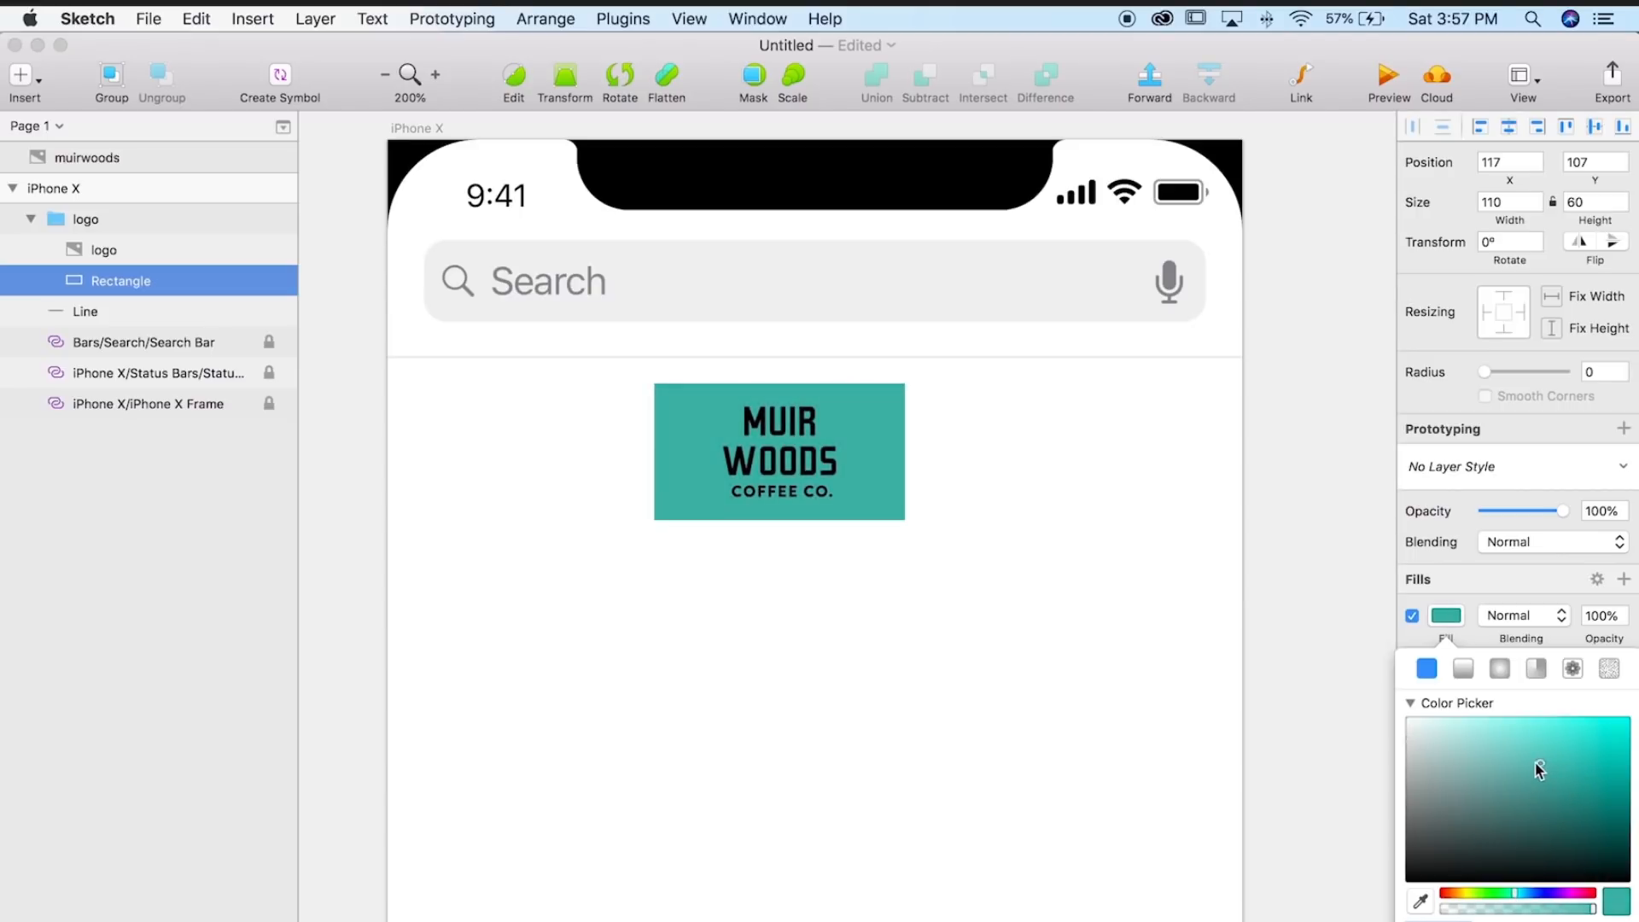
pyautogui.moveTo(1526, 768); pyautogui.dragTo(1575, 767)
pyautogui.moveTo(1536, 893); pyautogui.dragTo(1502, 895)
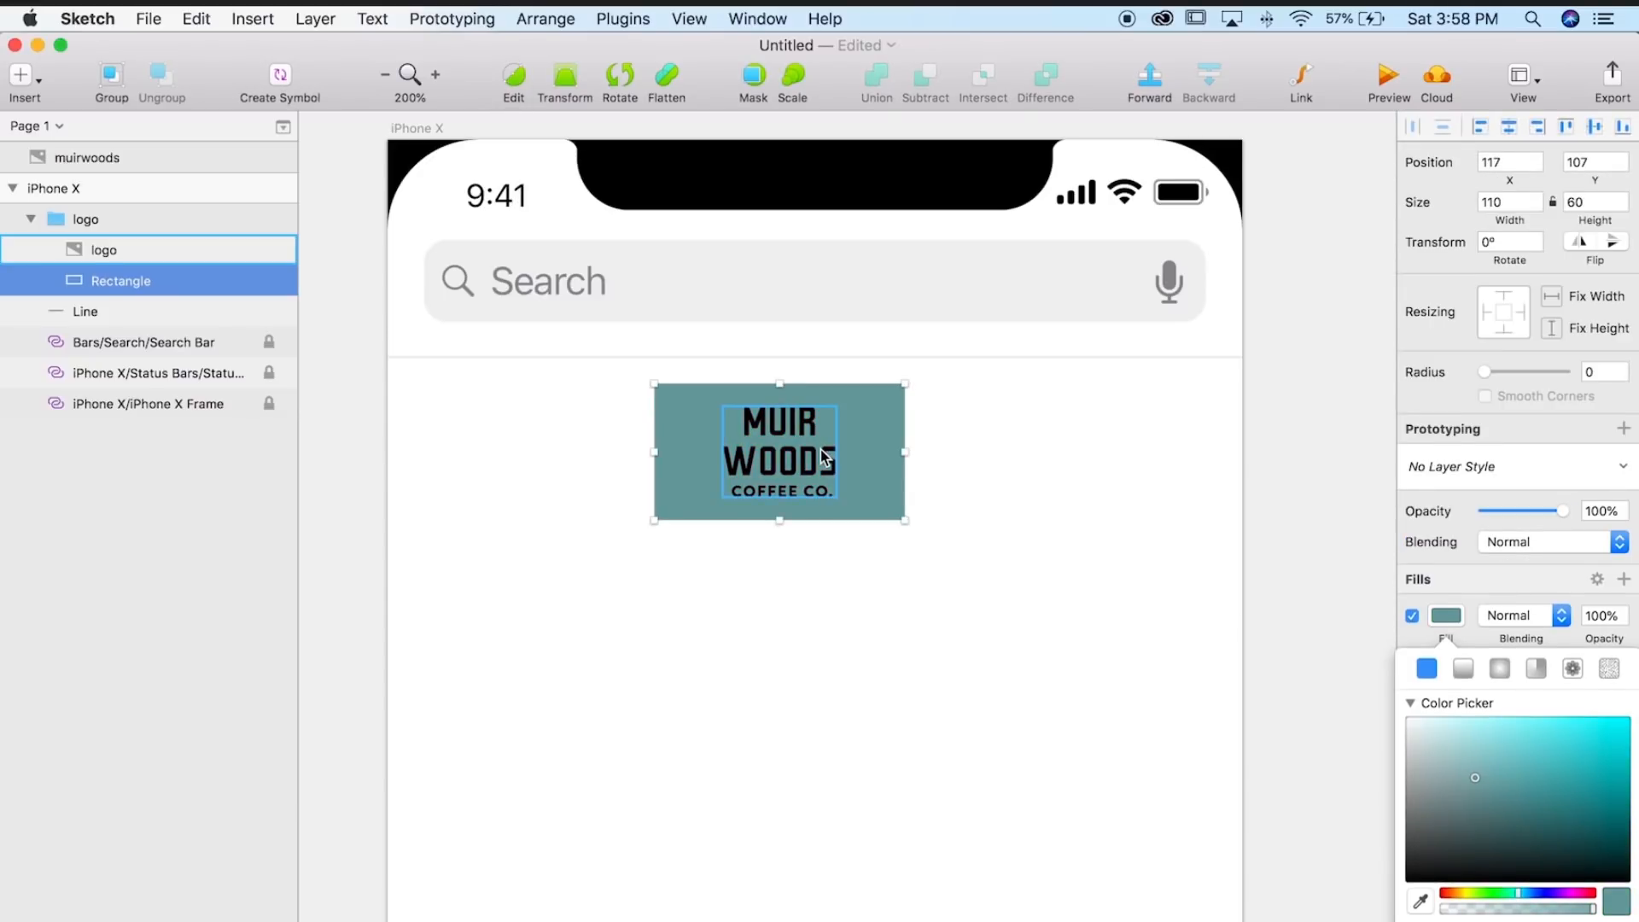
pyautogui.click(822, 458)
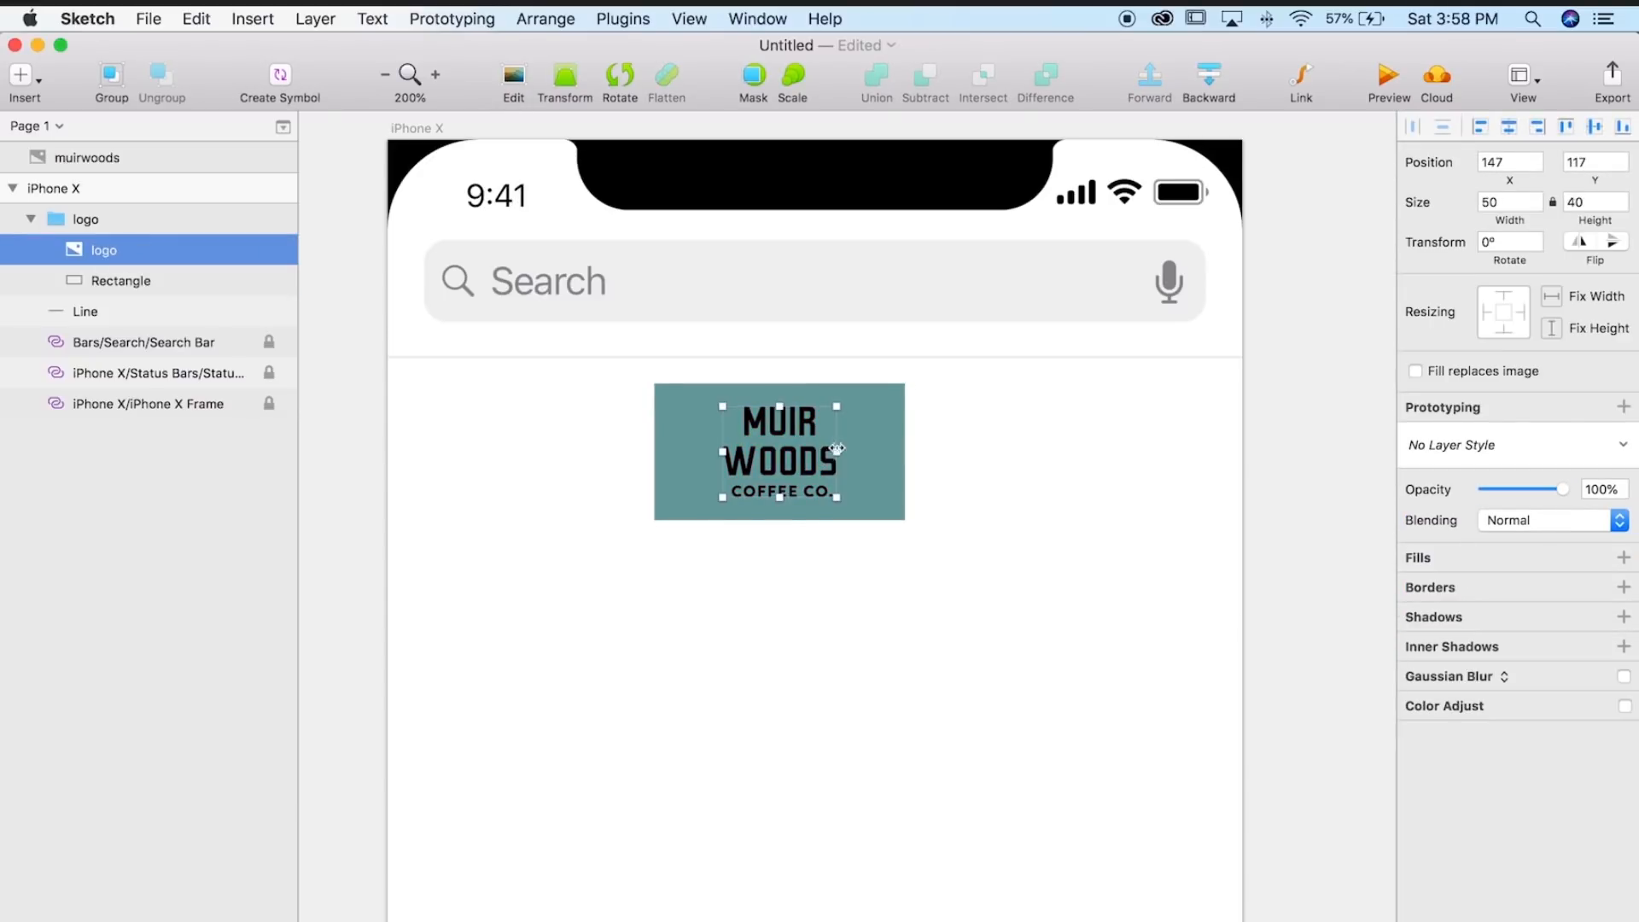
pyautogui.press('Escape')
pyautogui.click(147, 221)
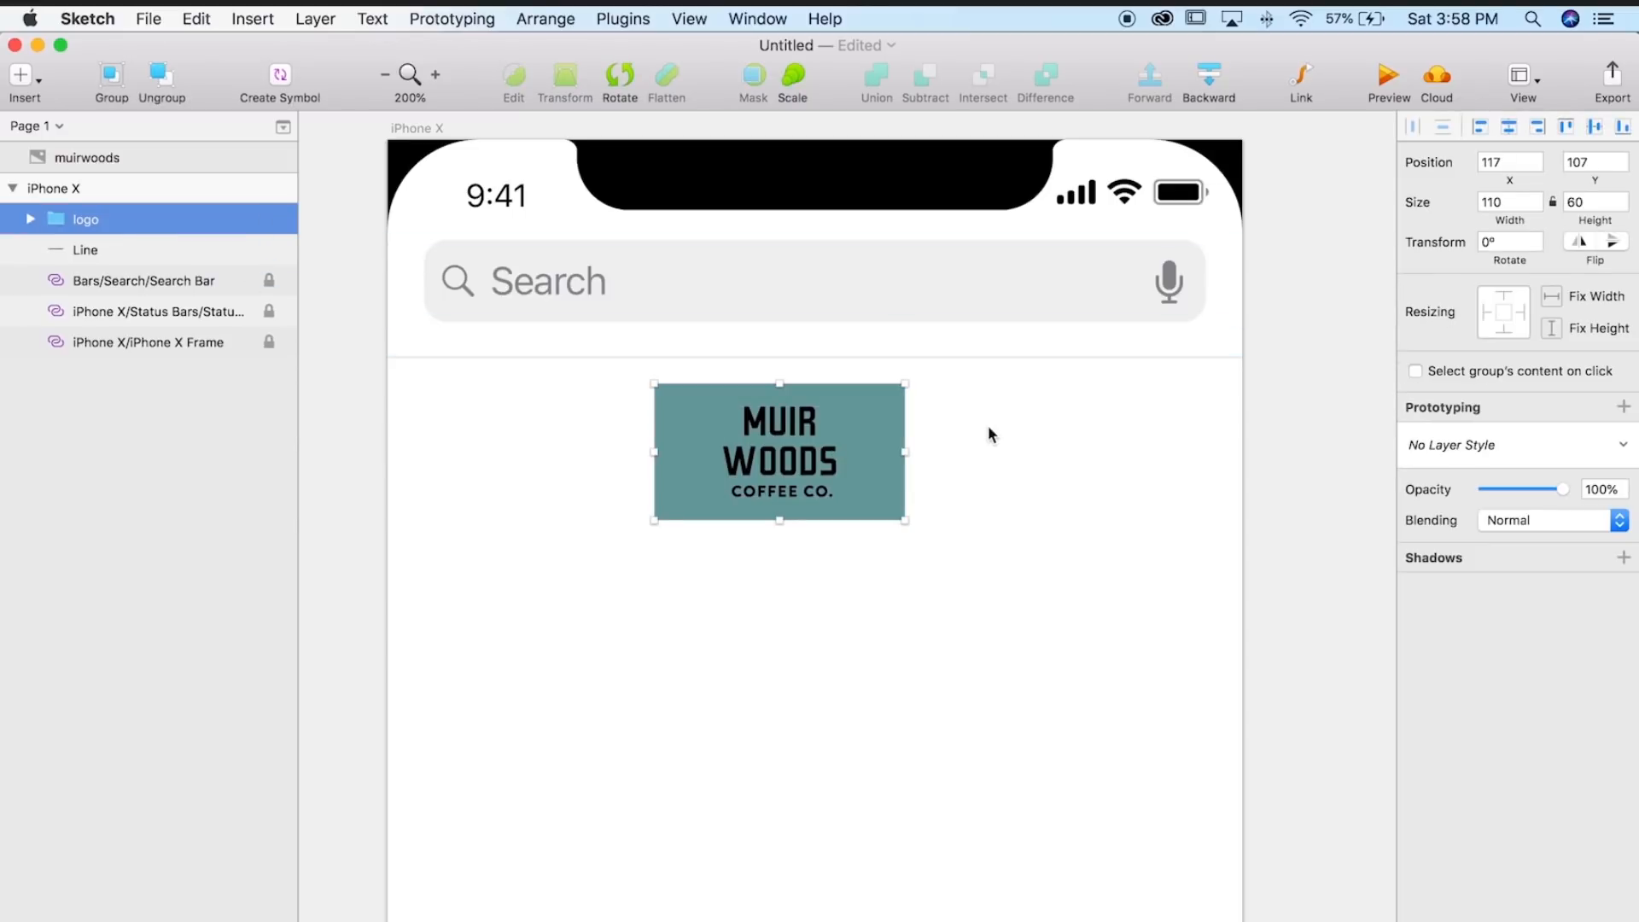
pyautogui.scroll(1, 791, 208)
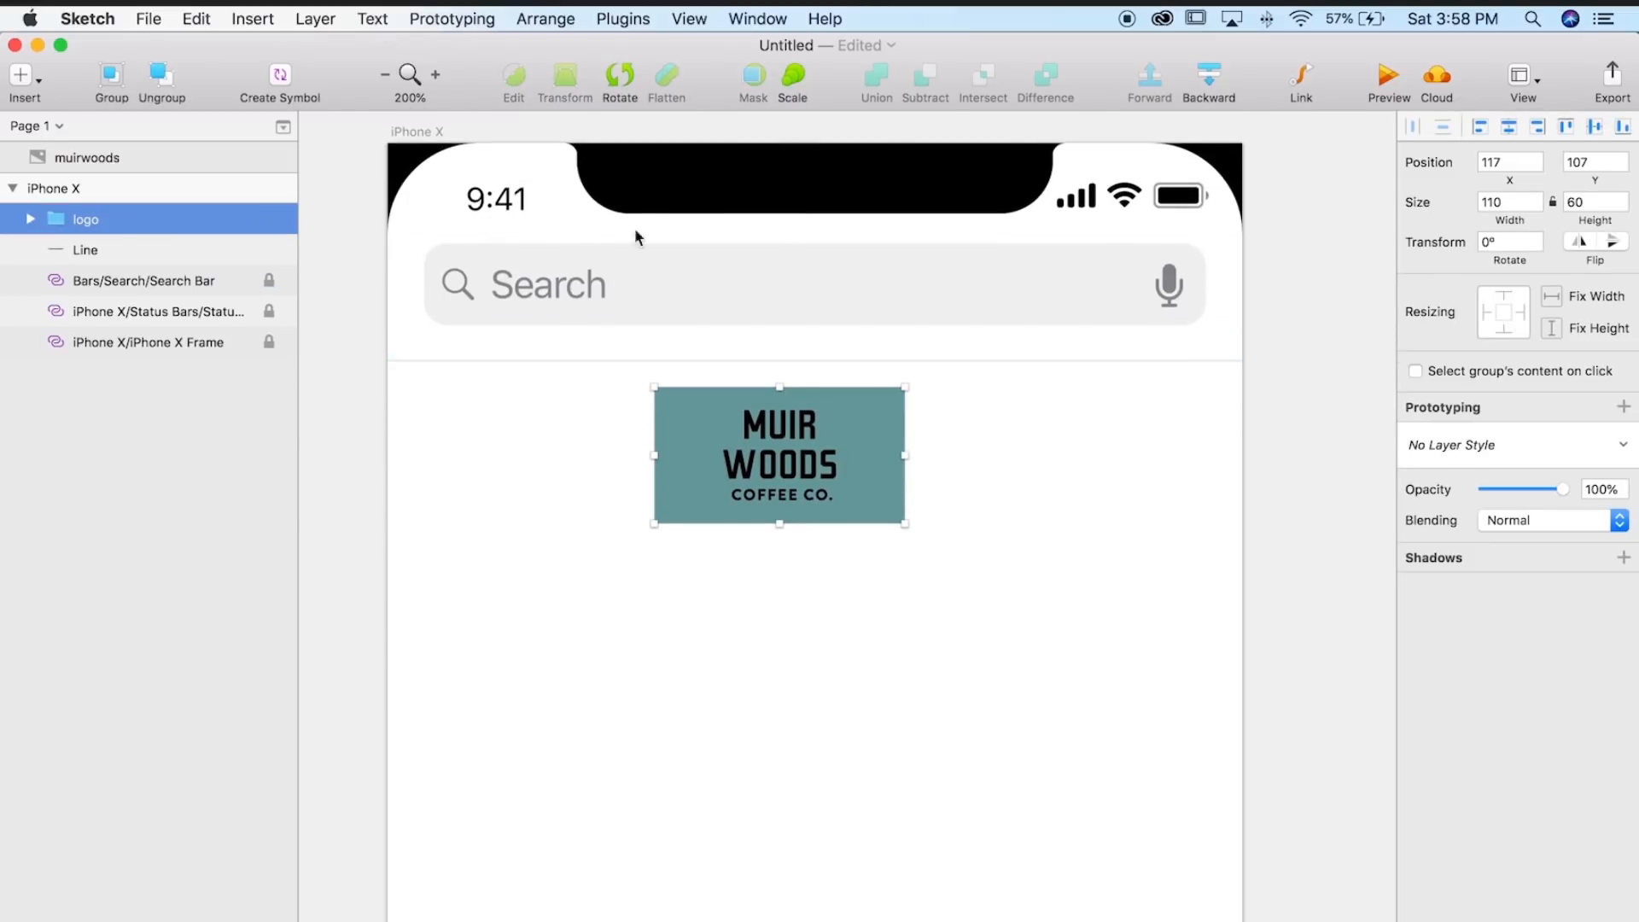
# - Centre the logo group horizontally on the iPhone X artboard
pyautogui.scroll(2, 642, 282)
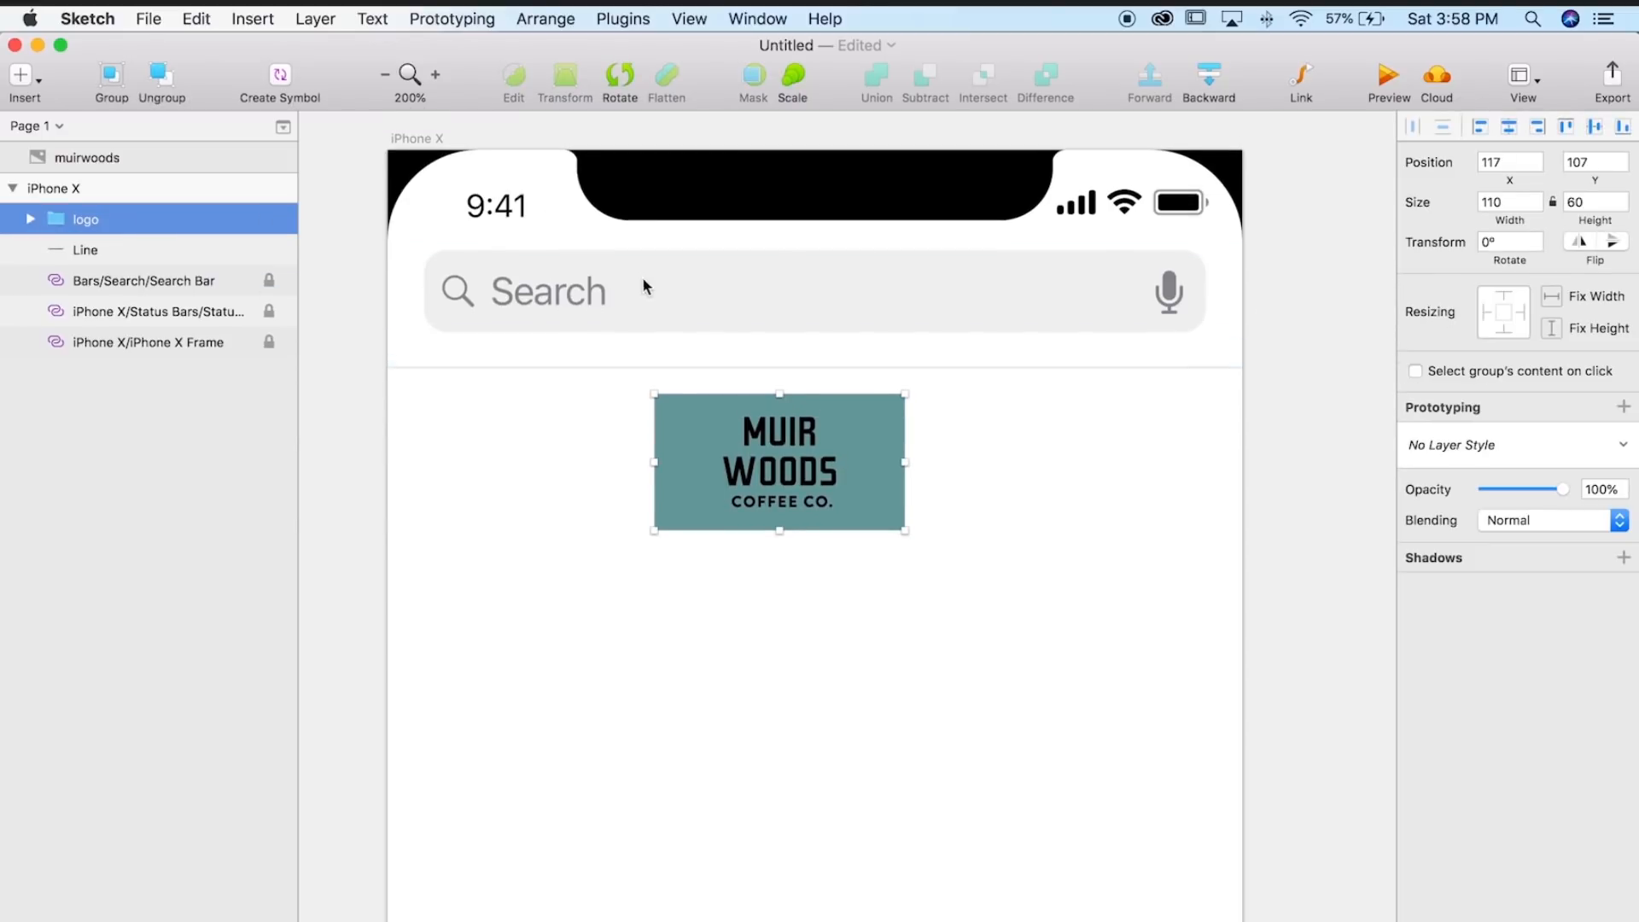
pyautogui.click(417, 138)
pyautogui.click(1509, 127)
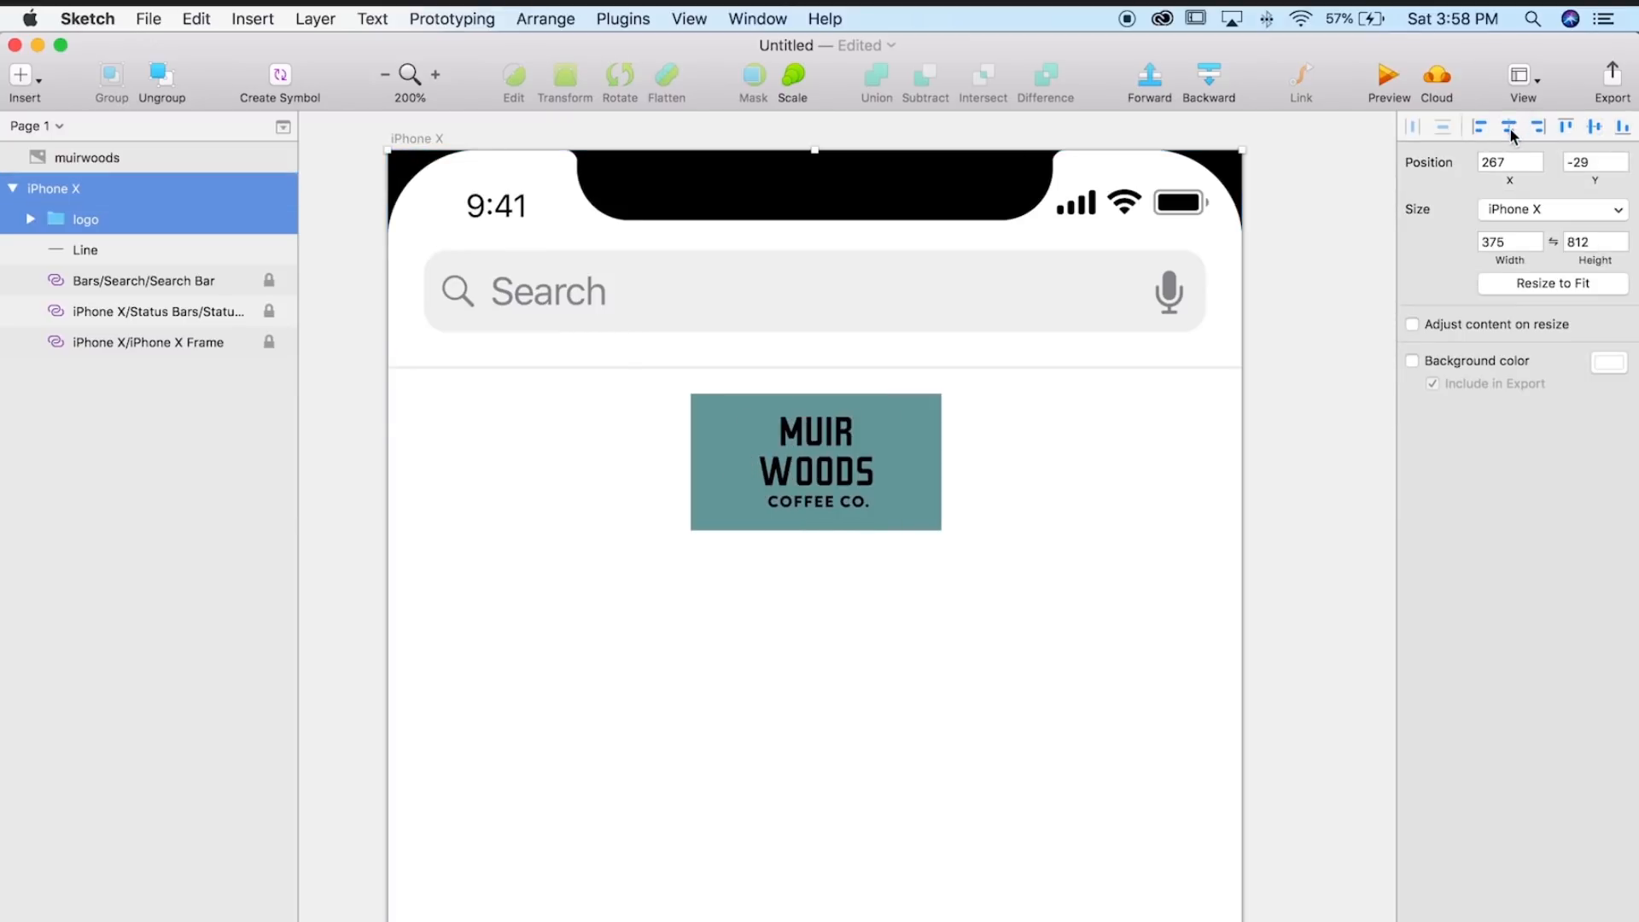
pyautogui.click(1149, 460)
# - Move the logo group straight up to Y 96 so its upper edge meets the divider line
pyautogui.click(837, 481)
pyautogui.moveTo(867, 504); pyautogui.dragTo(867, 483)
pyautogui.click(1063, 503)
pyautogui.press('super+equal')
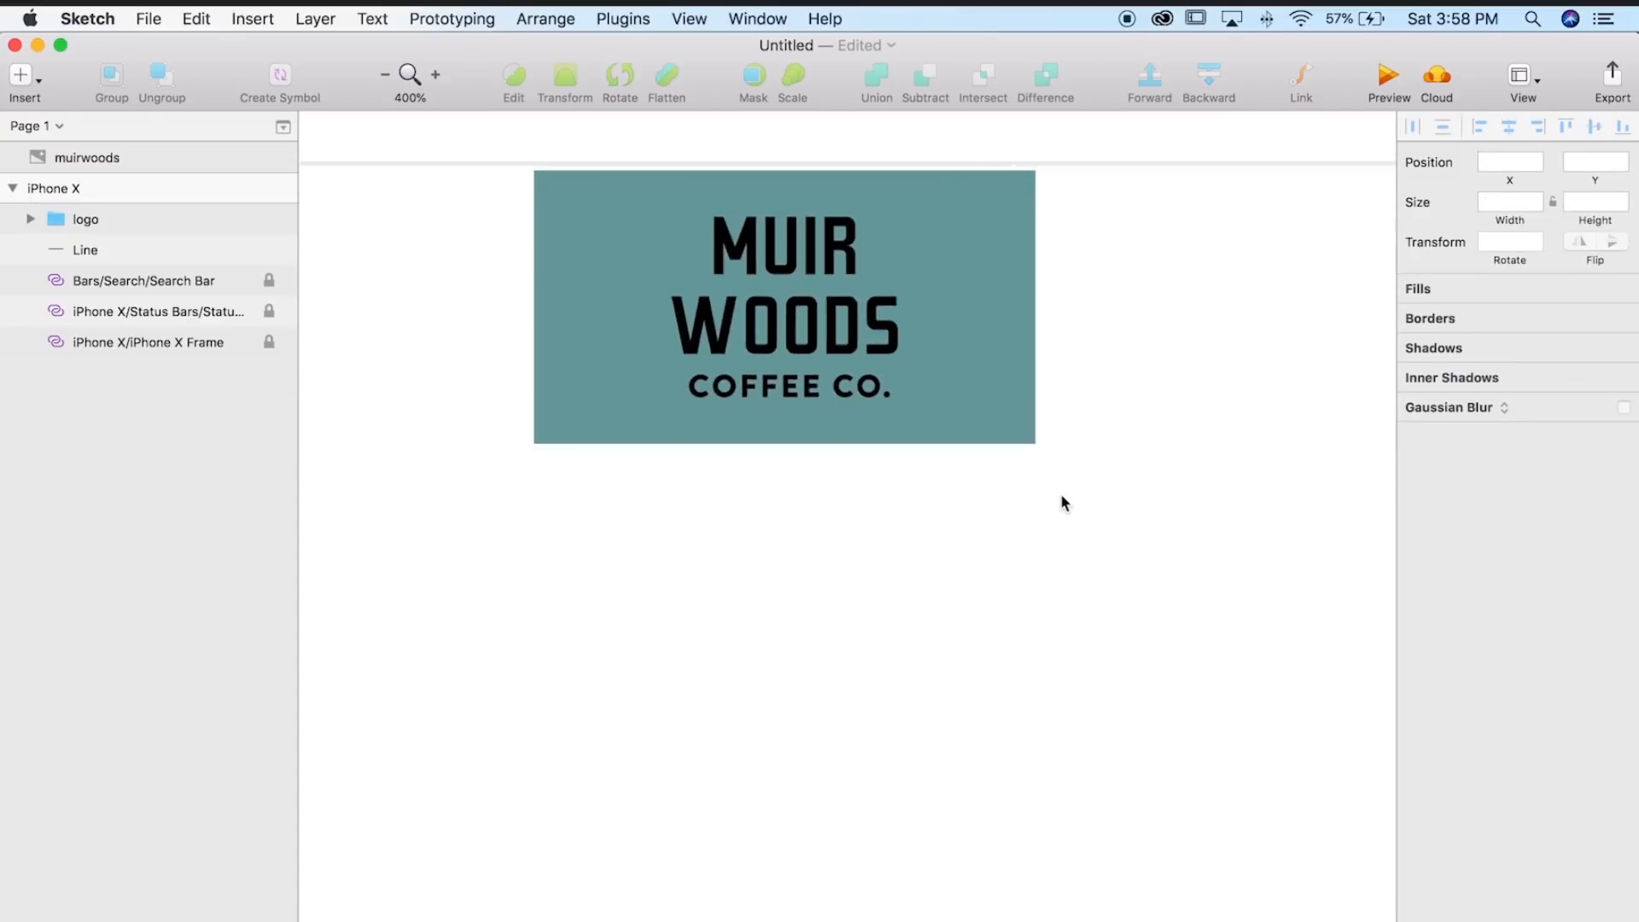
pyautogui.click(996, 508)
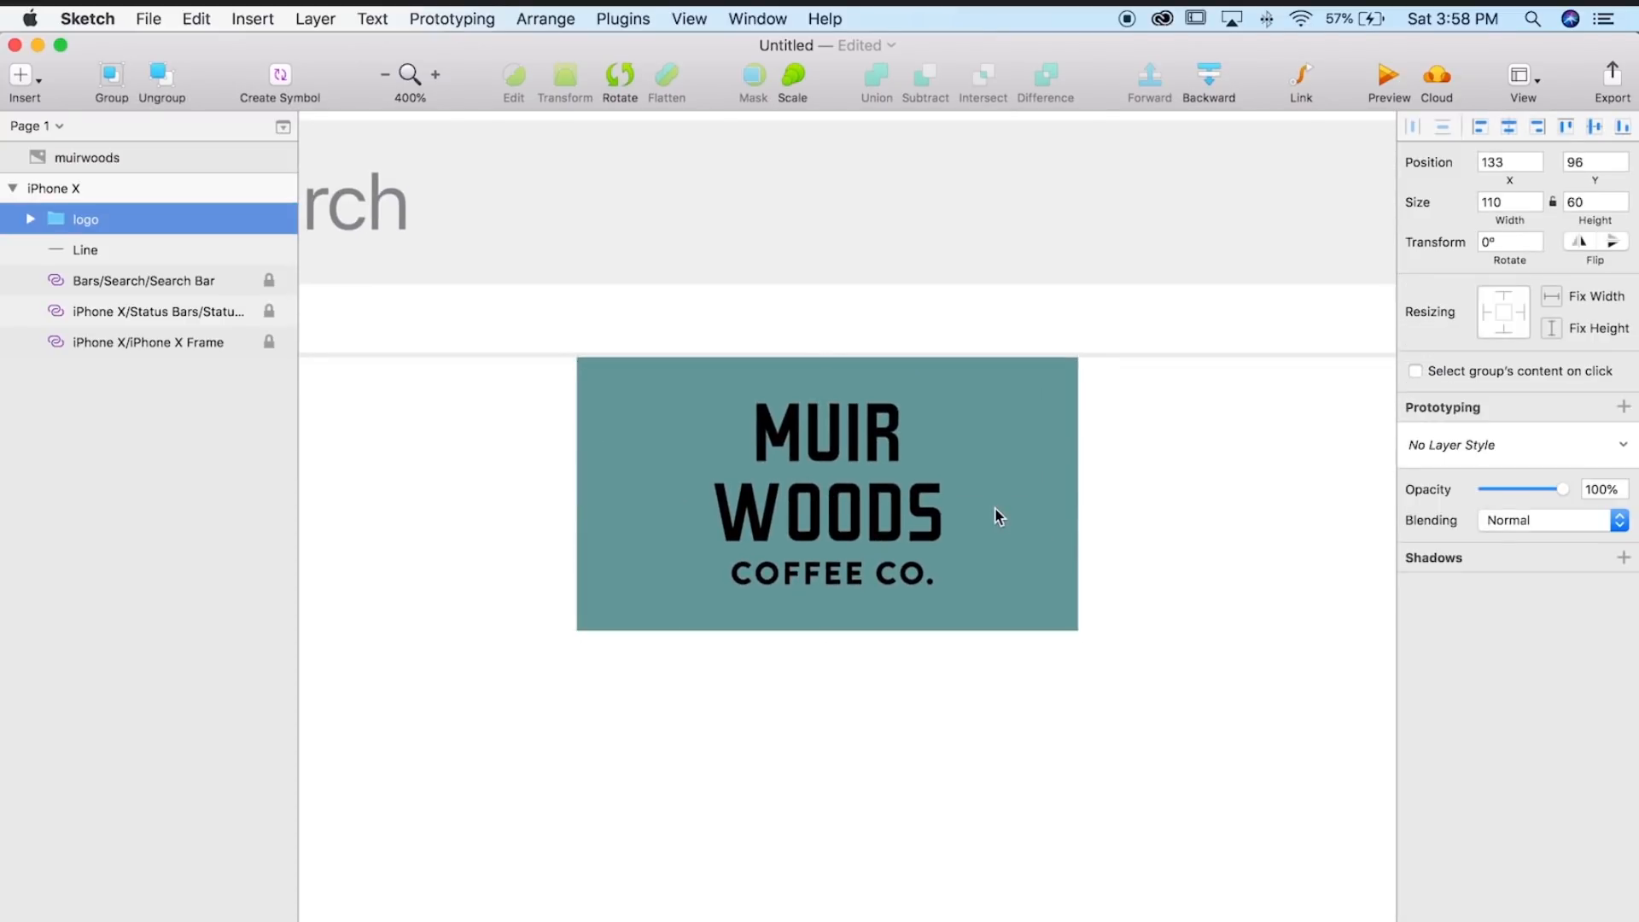
pyautogui.press('super+minus')
pyautogui.press('super+minus')
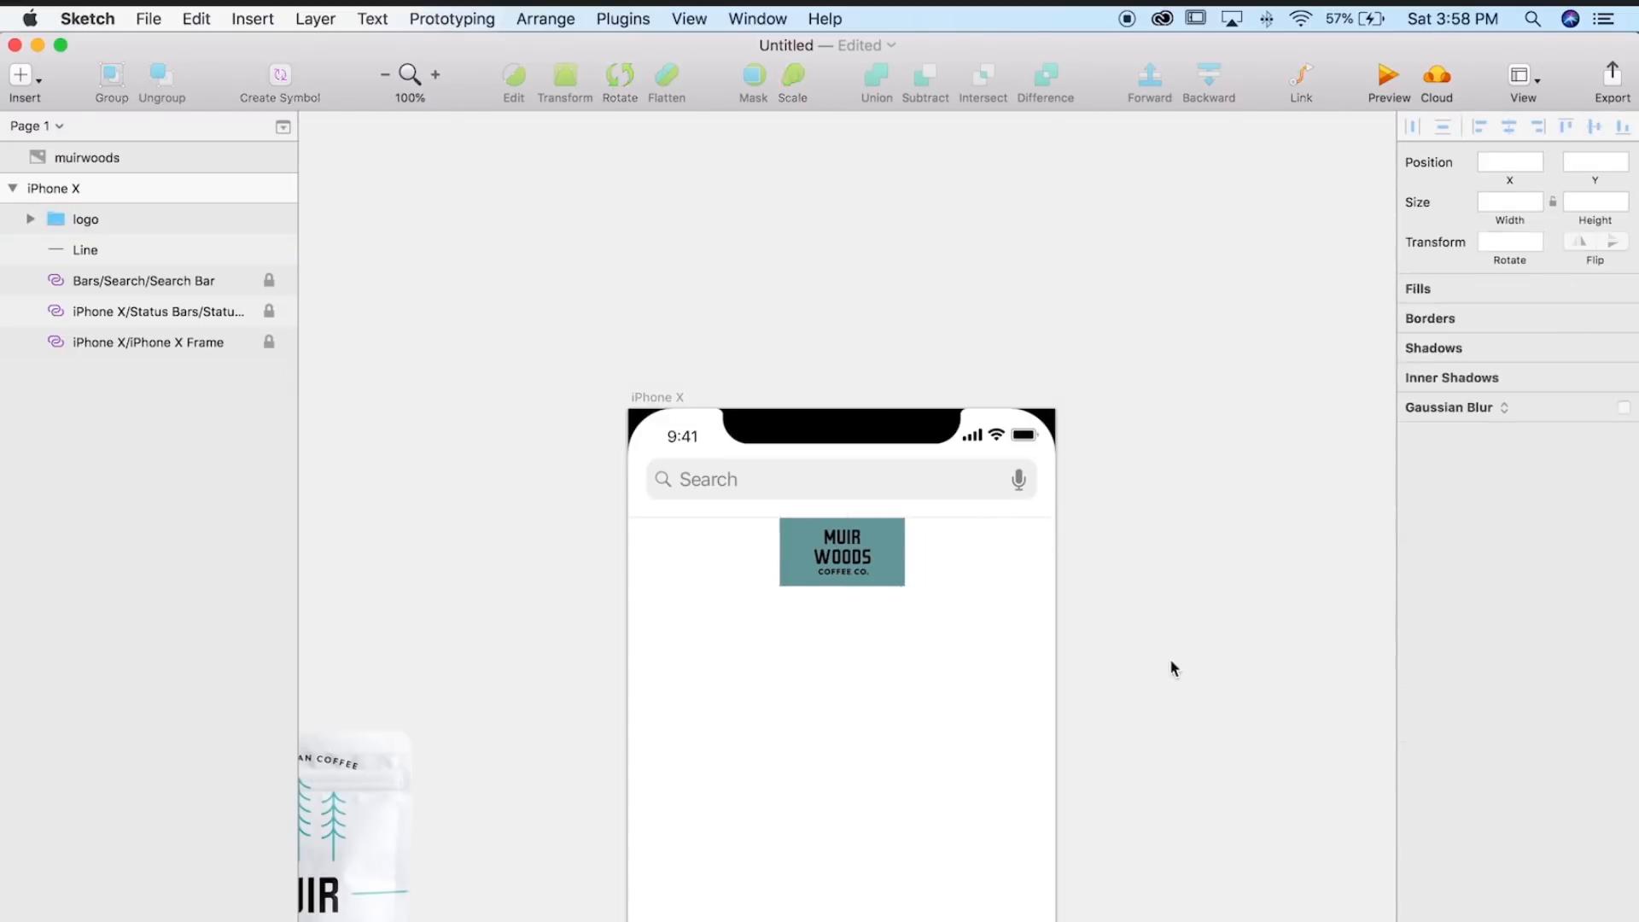
# - Set the width of the teal rectangle inside the logo group to 90 px and centre it horizontally behind the logo
pyautogui.press('super+equal')
pyautogui.click(1503, 202)
pyautogui.write('90')
pyautogui.press('Return')
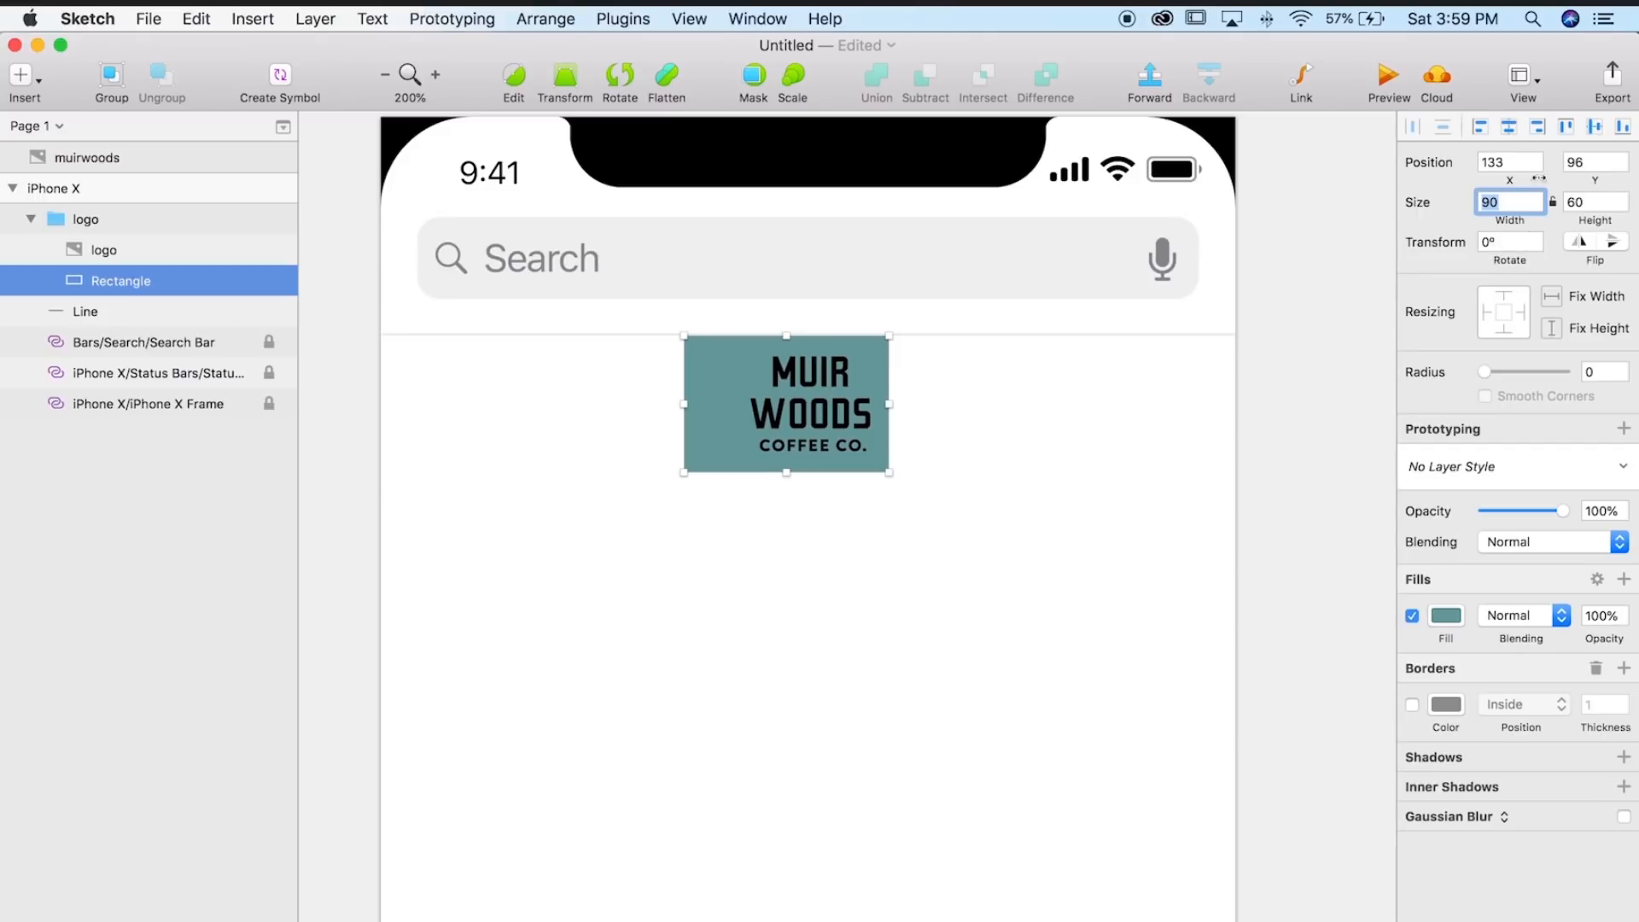
pyautogui.click(1508, 127)
pyautogui.click(1140, 450)
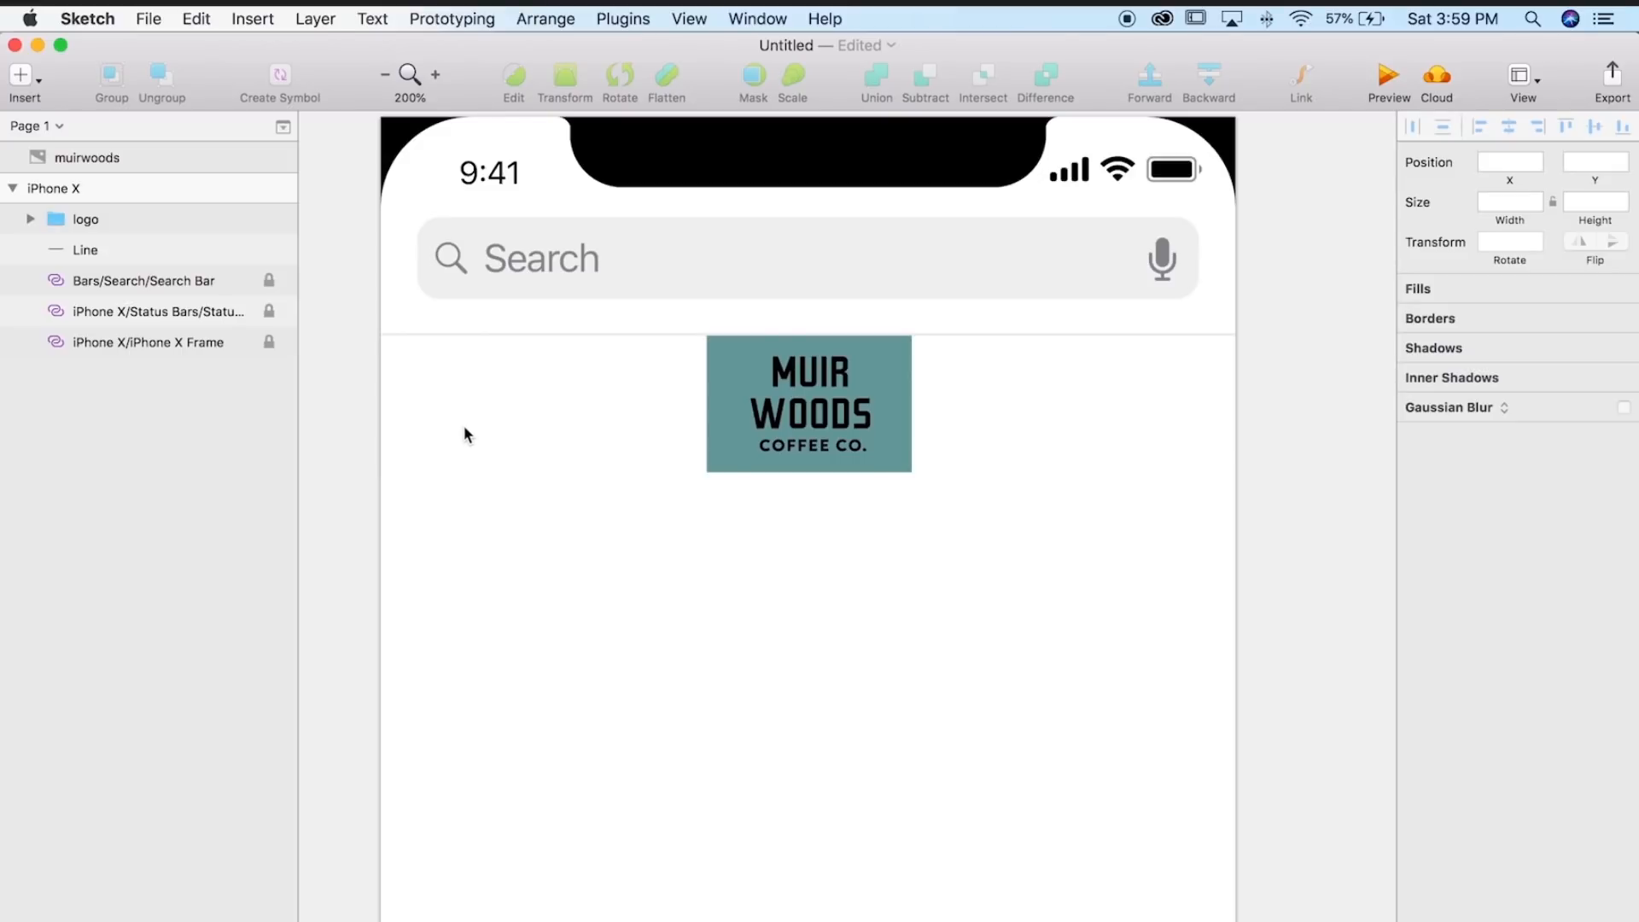
# - Draw a 44 × 44 px gray square to the left of the logo at about X 33, Y 112
pyautogui.scroll(2, 1116, 431)
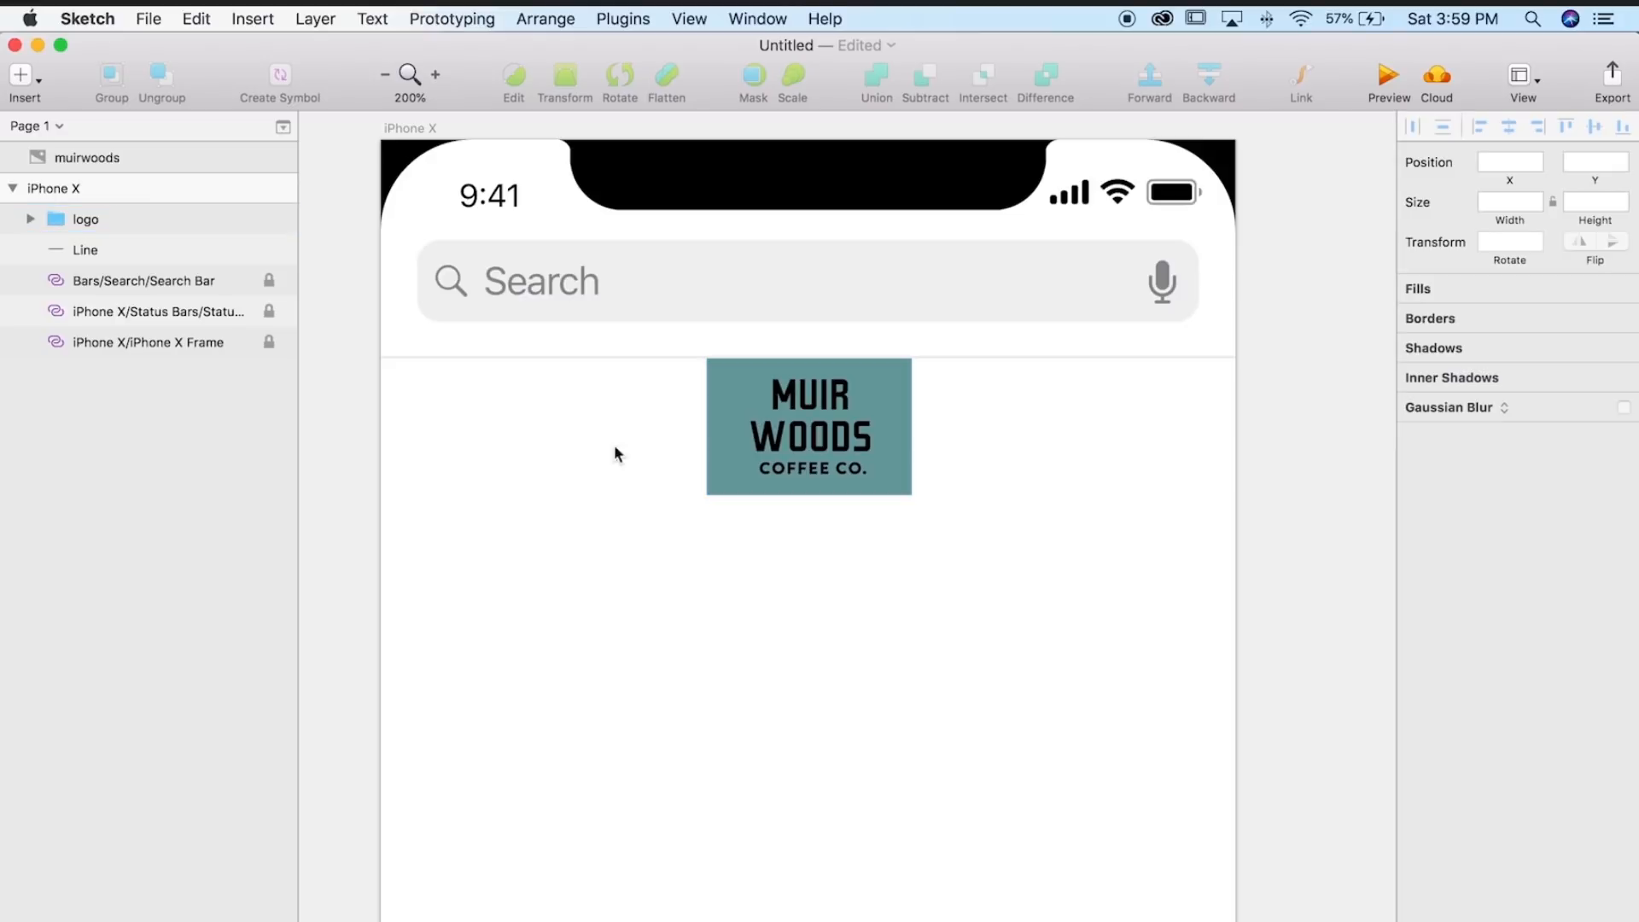
pyautogui.click(253, 19)
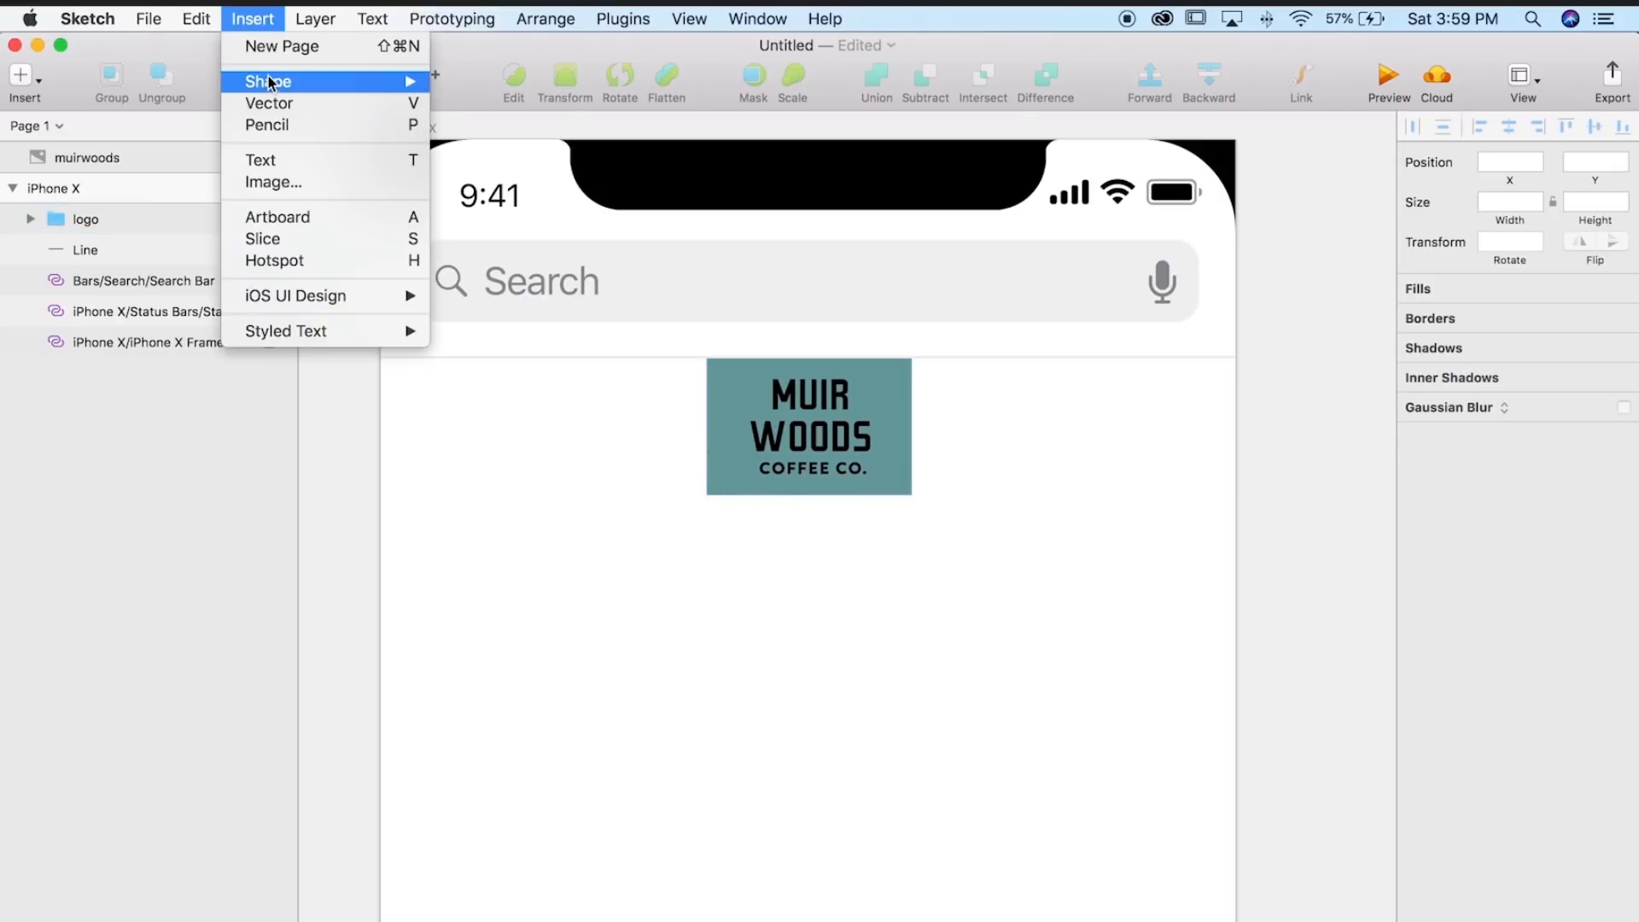
pyautogui.moveTo(274, 81)
pyautogui.click(256, 19)
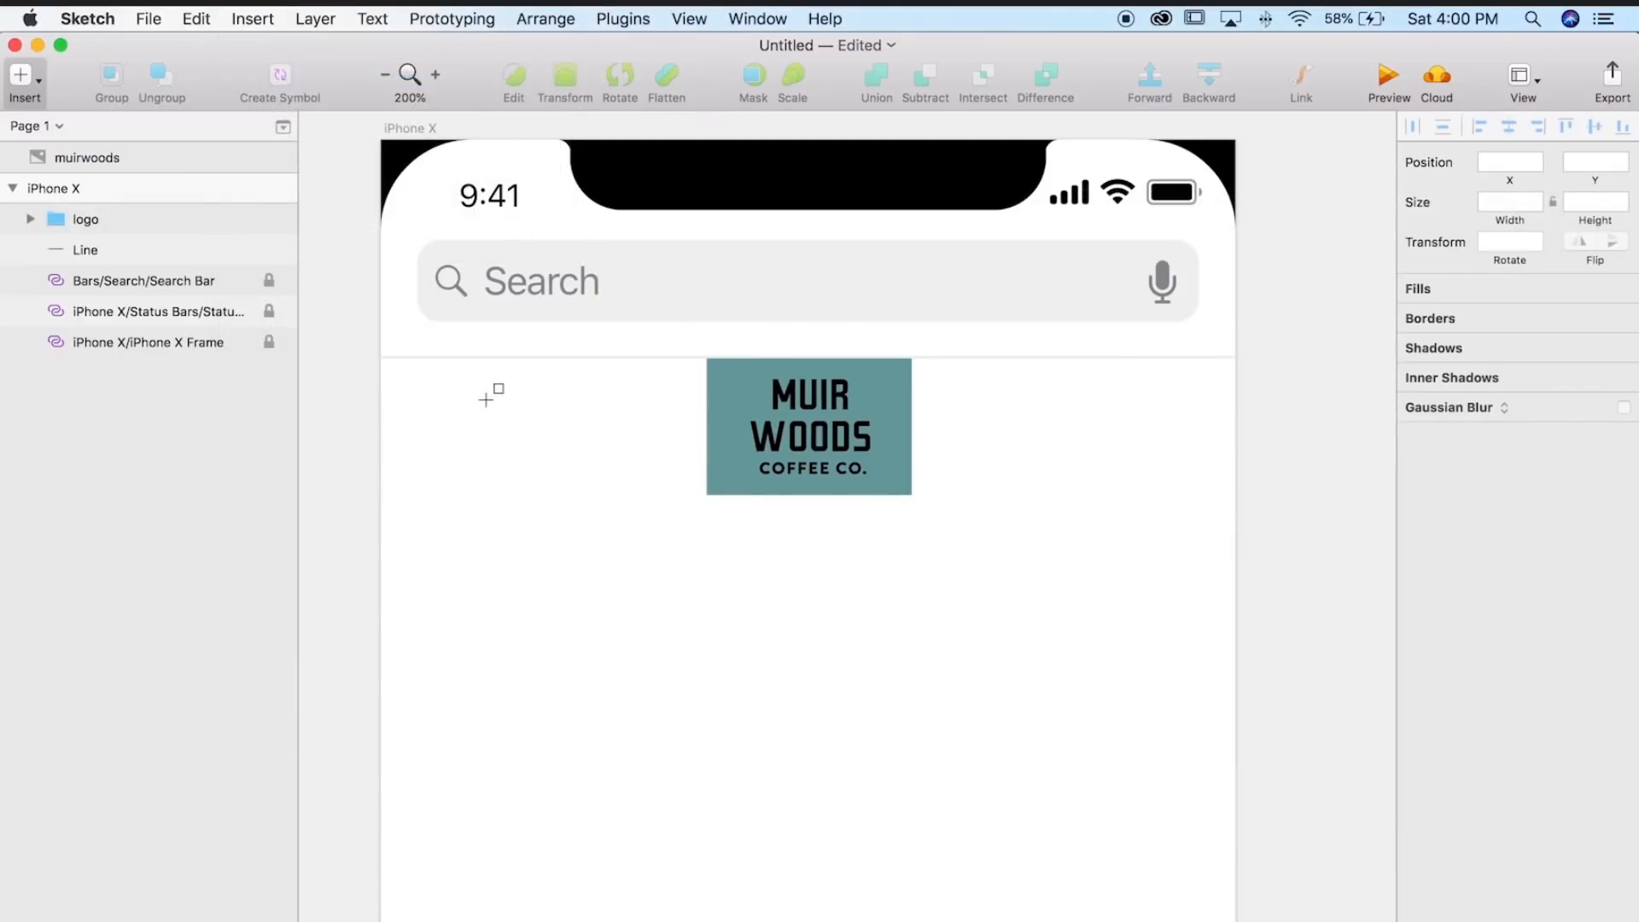
pyautogui.moveTo(457, 409)
pyautogui.mouseDown()
pyautogui.moveTo(560, 488)
pyautogui.moveTo(543, 473)
pyautogui.mouseUp()
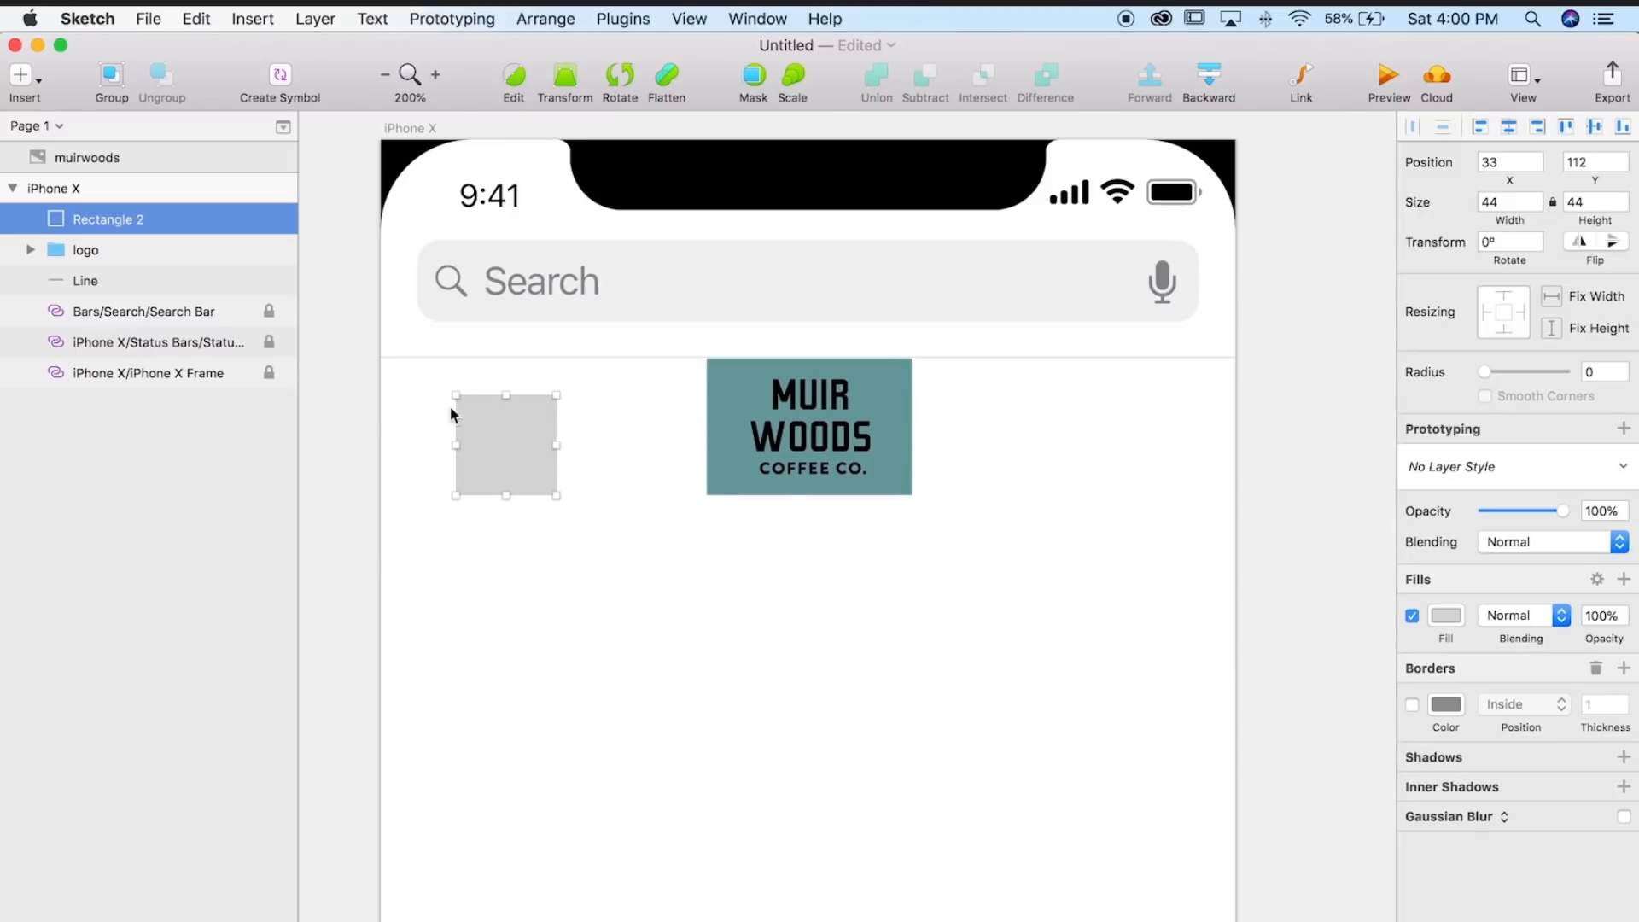
pyautogui.click(627, 464)
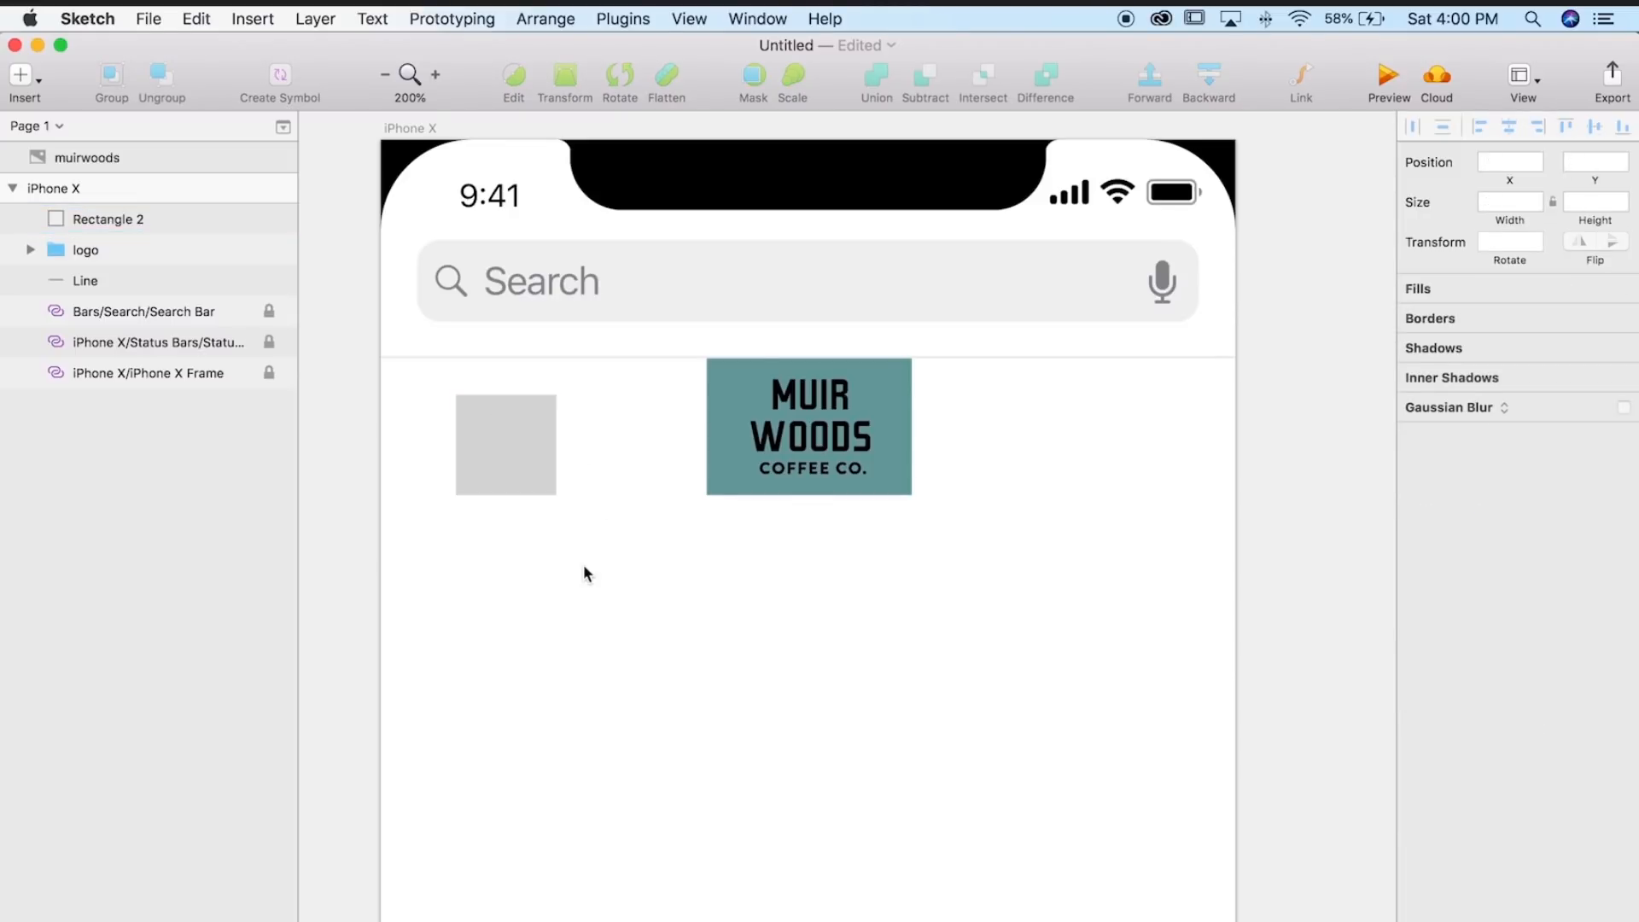
# - Move the gray square to the artboard's left edge, then offset it 30 px to the right at Y 112
pyautogui.moveTo(504, 474); pyautogui.dragTo(655, 474)
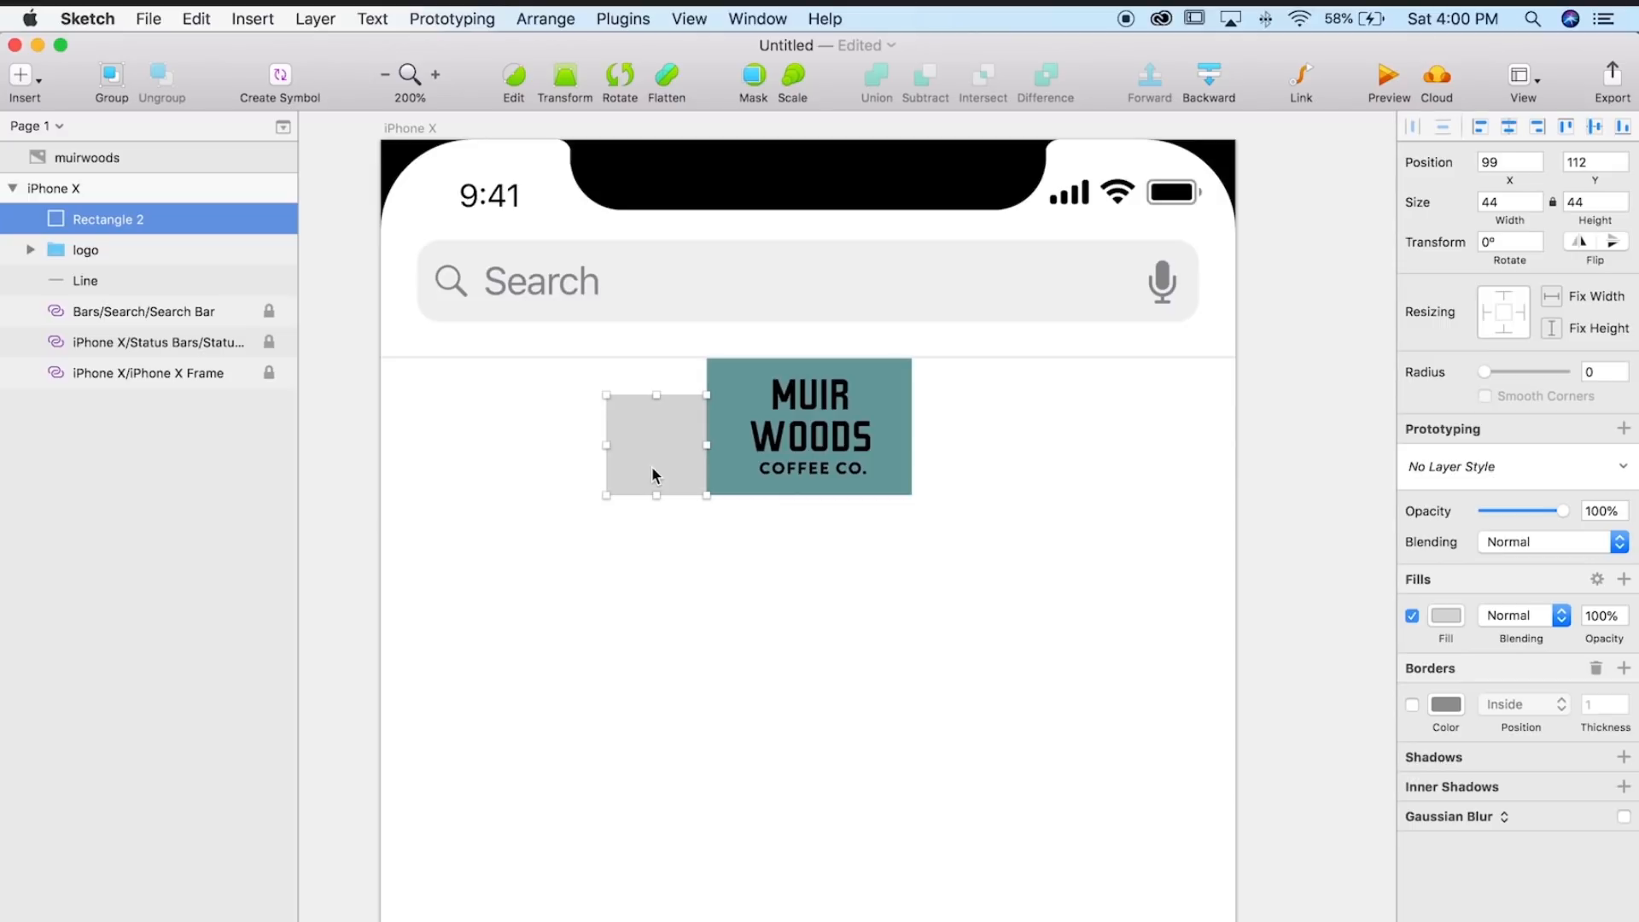
pyautogui.click(685, 546)
pyautogui.moveTo(671, 464); pyautogui.dragTo(450, 455)
pyautogui.scroll(2, 449, 447)
pyautogui.hscroll(-2, 449, 447)
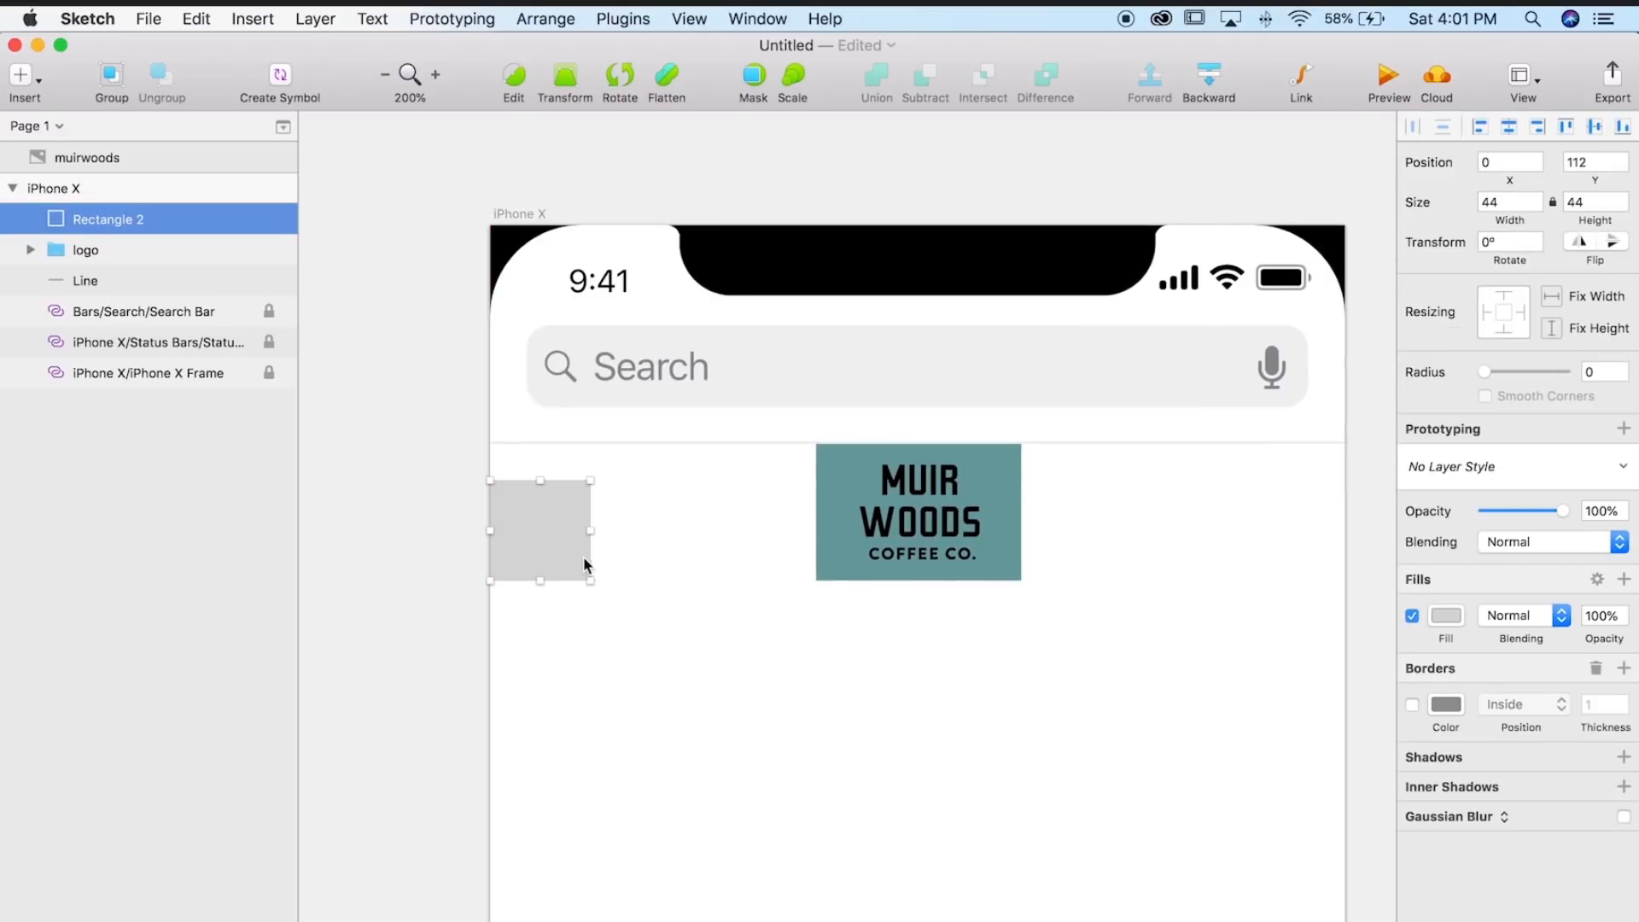
pyautogui.hotkey('shift', 'Right')
pyautogui.hotkey('shift', 'Right')
pyautogui.hotkey('shift', 'Right')
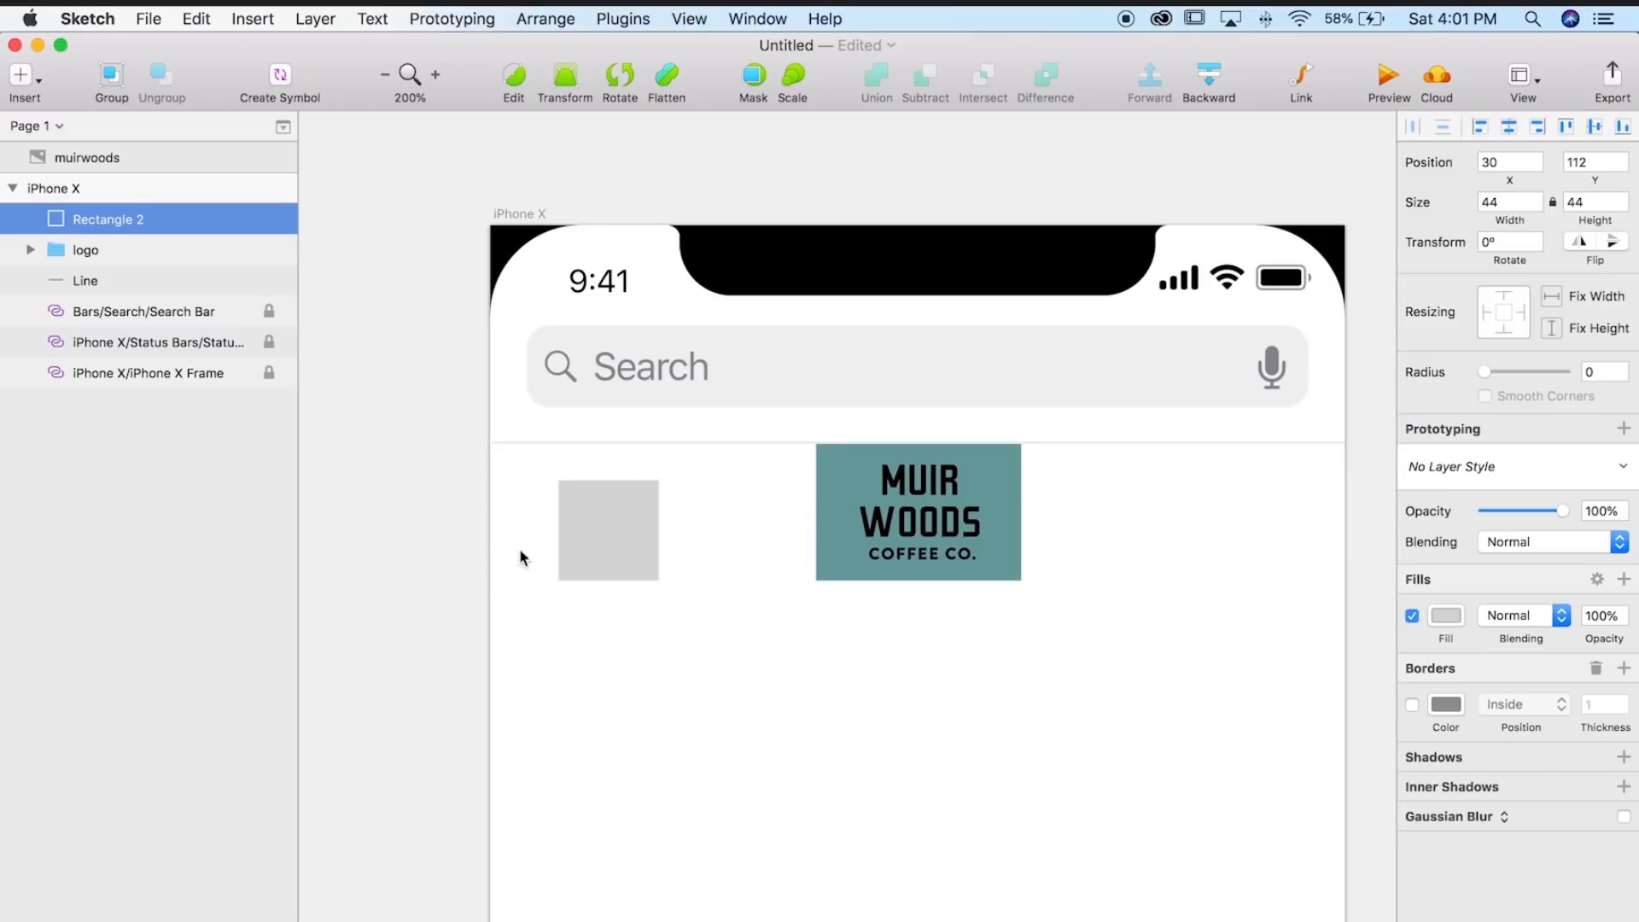
pyautogui.click(640, 683)
# - Duplicate the gray square to the right of the logo and place the copy at X 301, Y 112
pyautogui.scroll(-3, 551, 512)
pyautogui.hscroll(1, 550, 512)
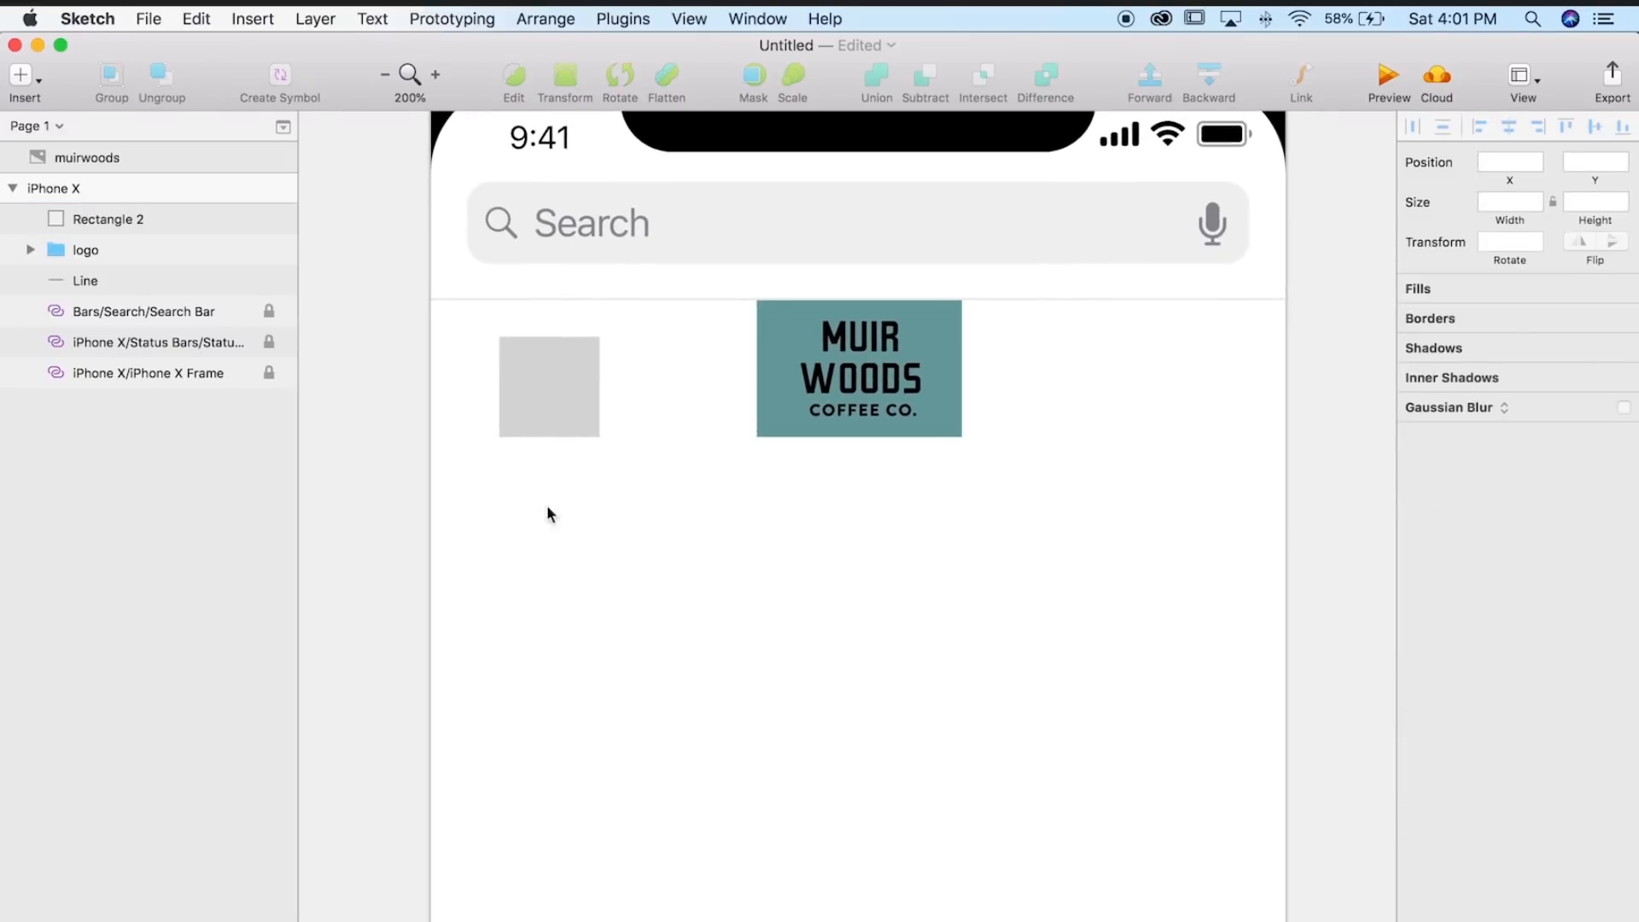
pyautogui.scroll(1, 472, 415)
pyautogui.hscroll(1, 473, 415)
pyautogui.click(483, 458)
pyautogui.moveTo(505, 468); pyautogui.dragTo(1185, 475)
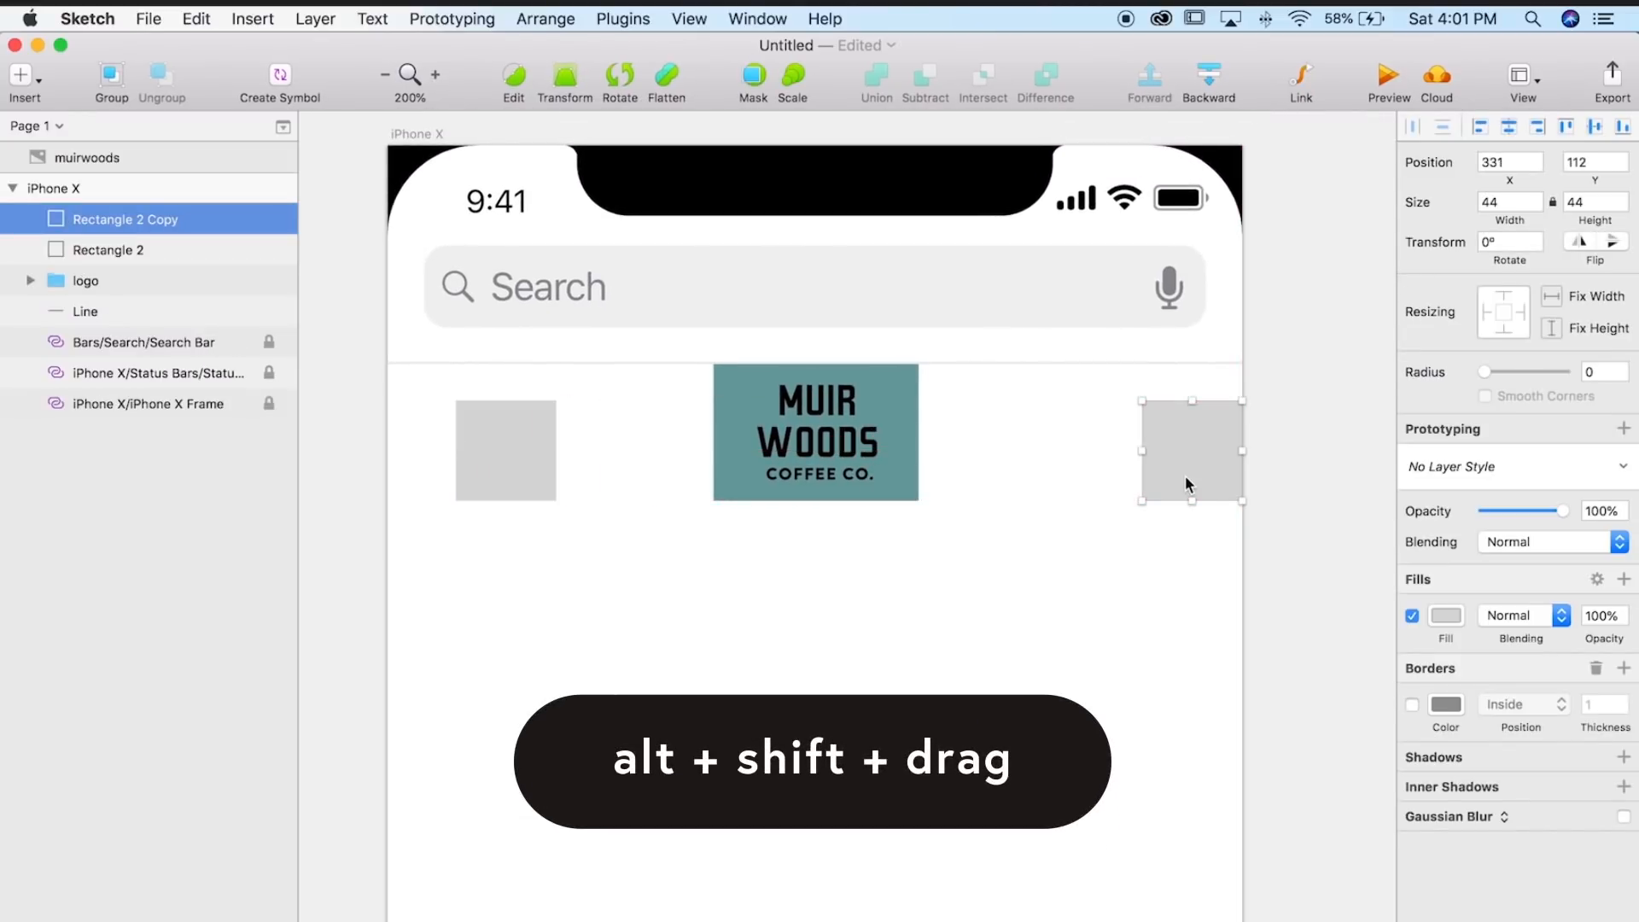
pyautogui.hotkey('shift', 'Left')
pyautogui.hotkey('shift', 'Left')
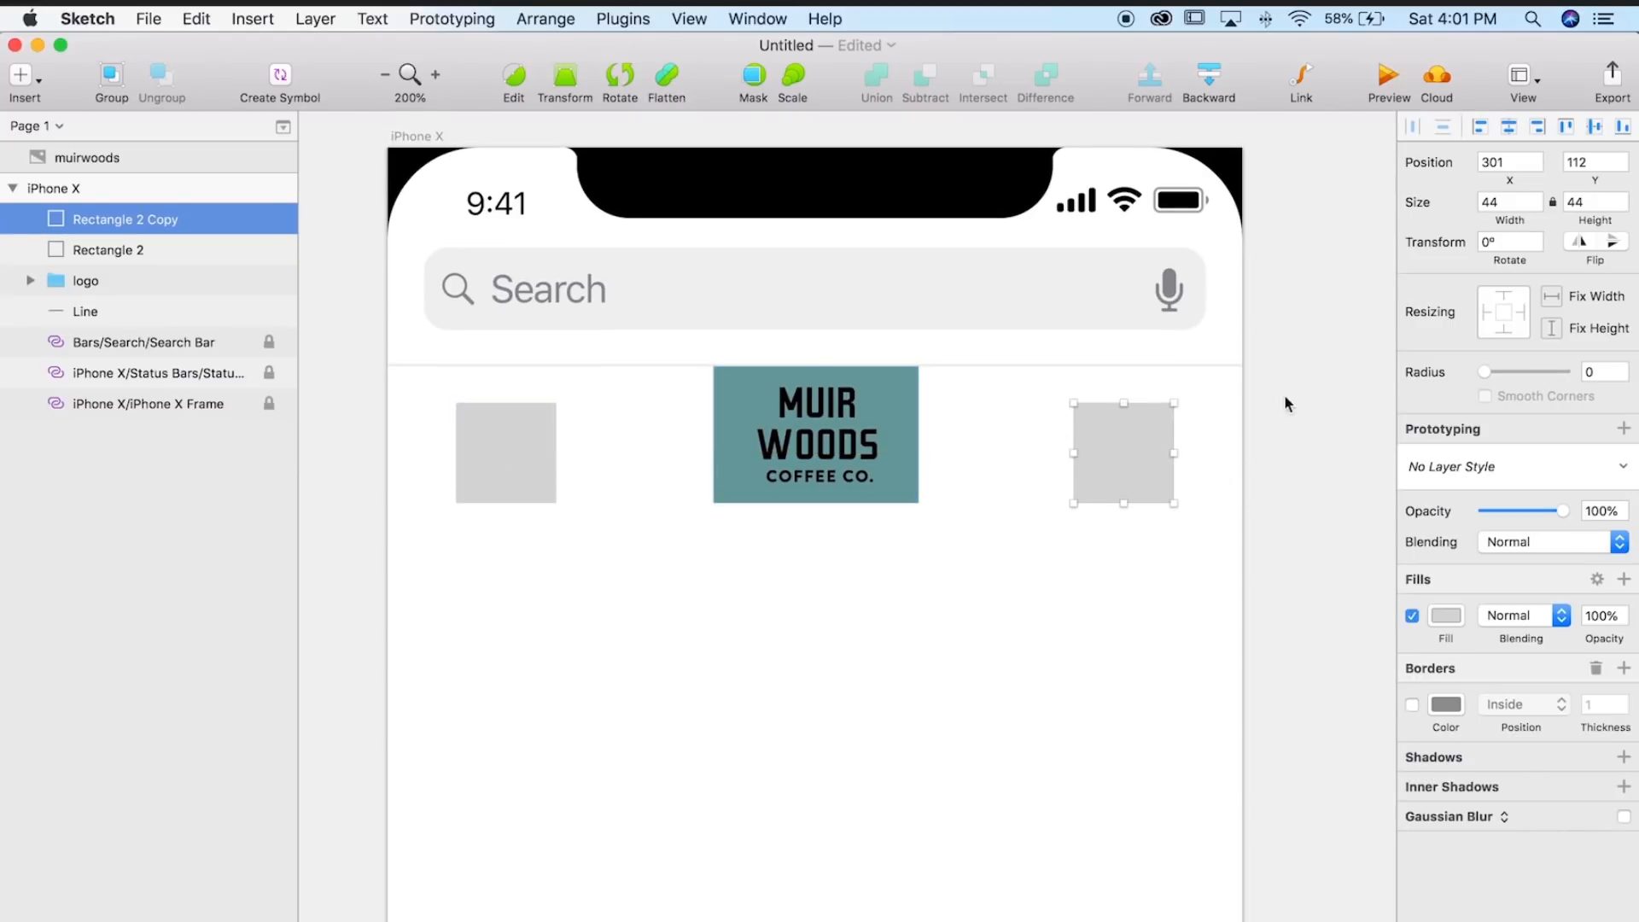
pyautogui.click(1065, 675)
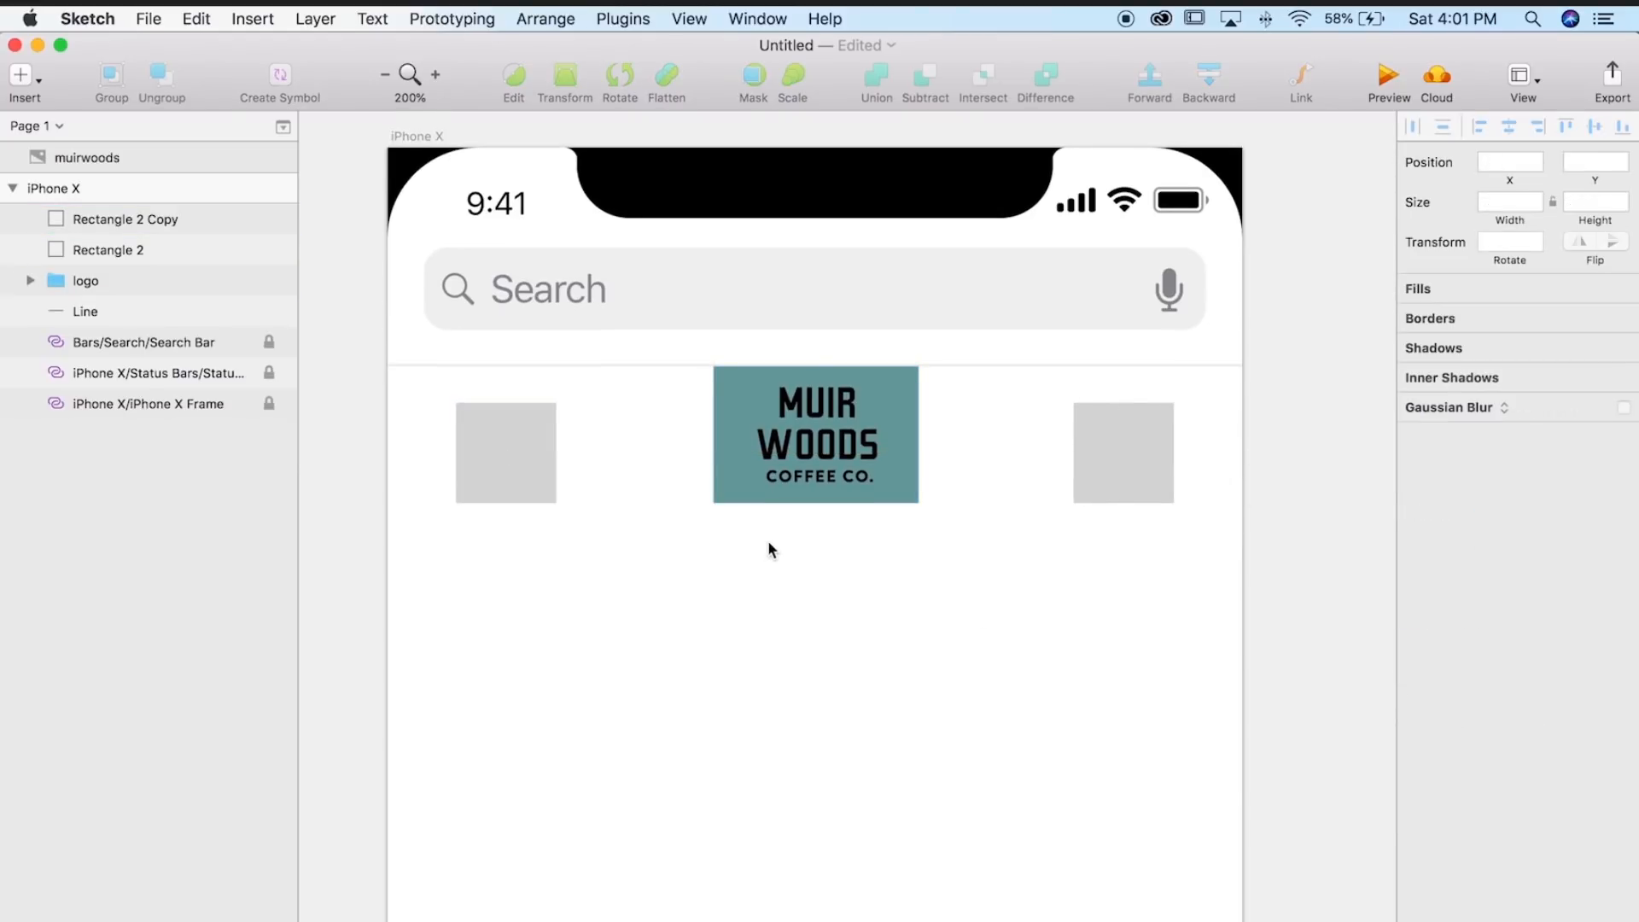
# - Draw a horizontal line about 43 px long across the left gray square near its upper edge
pyautogui.scroll(-1, 766, 539)
pyautogui.click(772, 459)
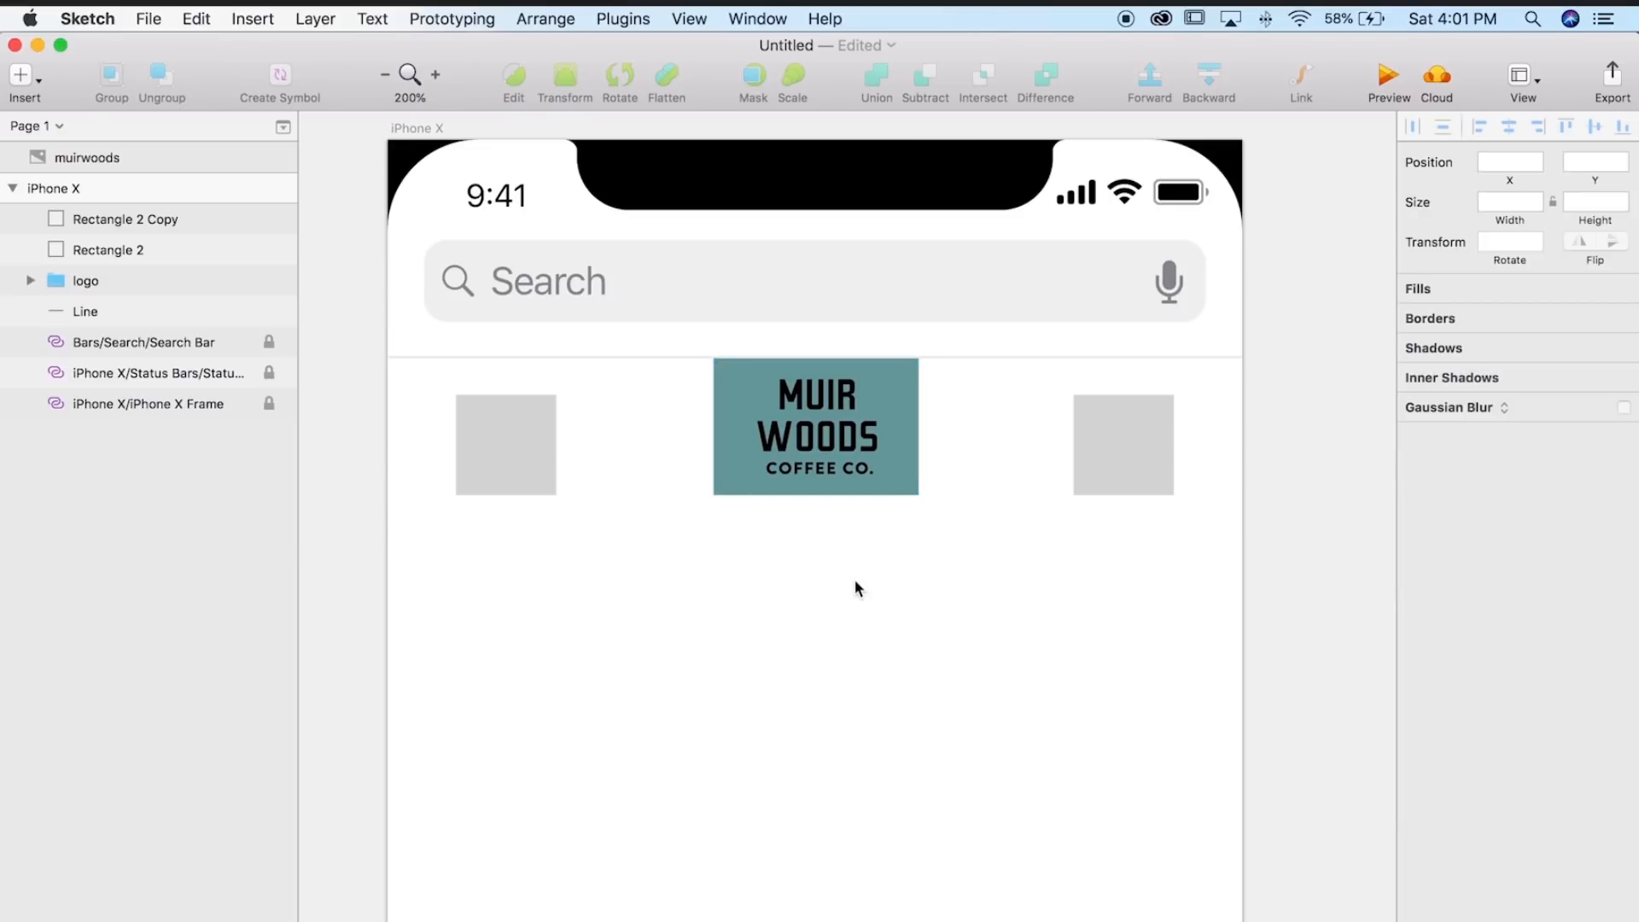
pyautogui.moveTo(833, 589); pyautogui.dragTo(965, 585)
pyautogui.press('super+plus')
pyautogui.moveTo(656, 615); pyautogui.dragTo(868, 793)
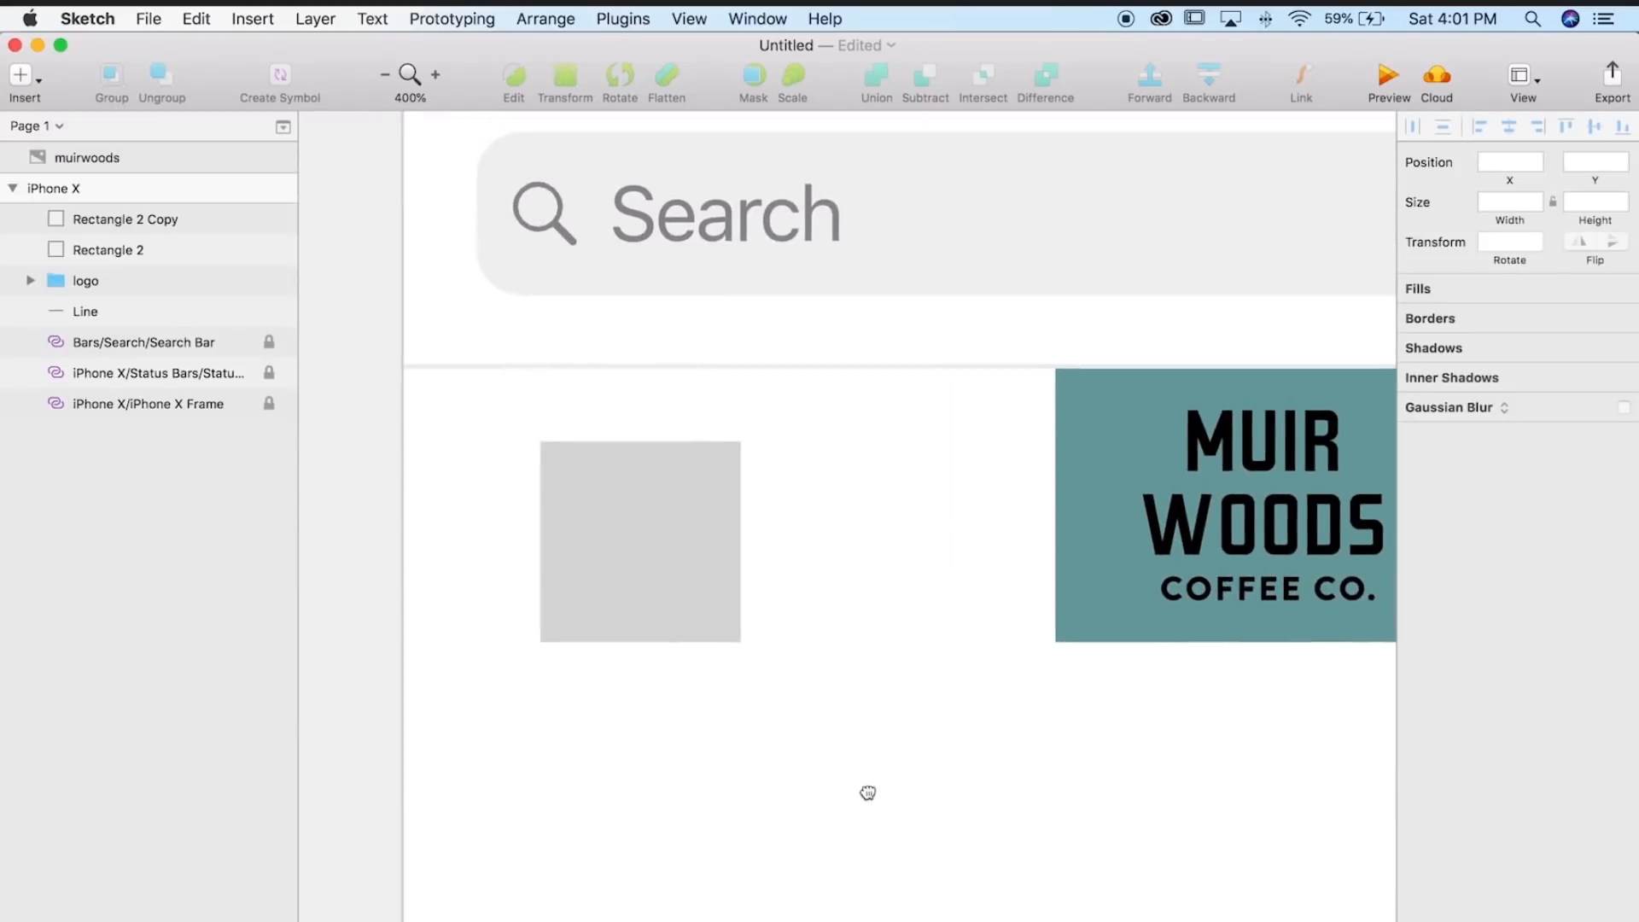
pyautogui.press('super+plus')
pyautogui.hscroll(-5, 818, 746)
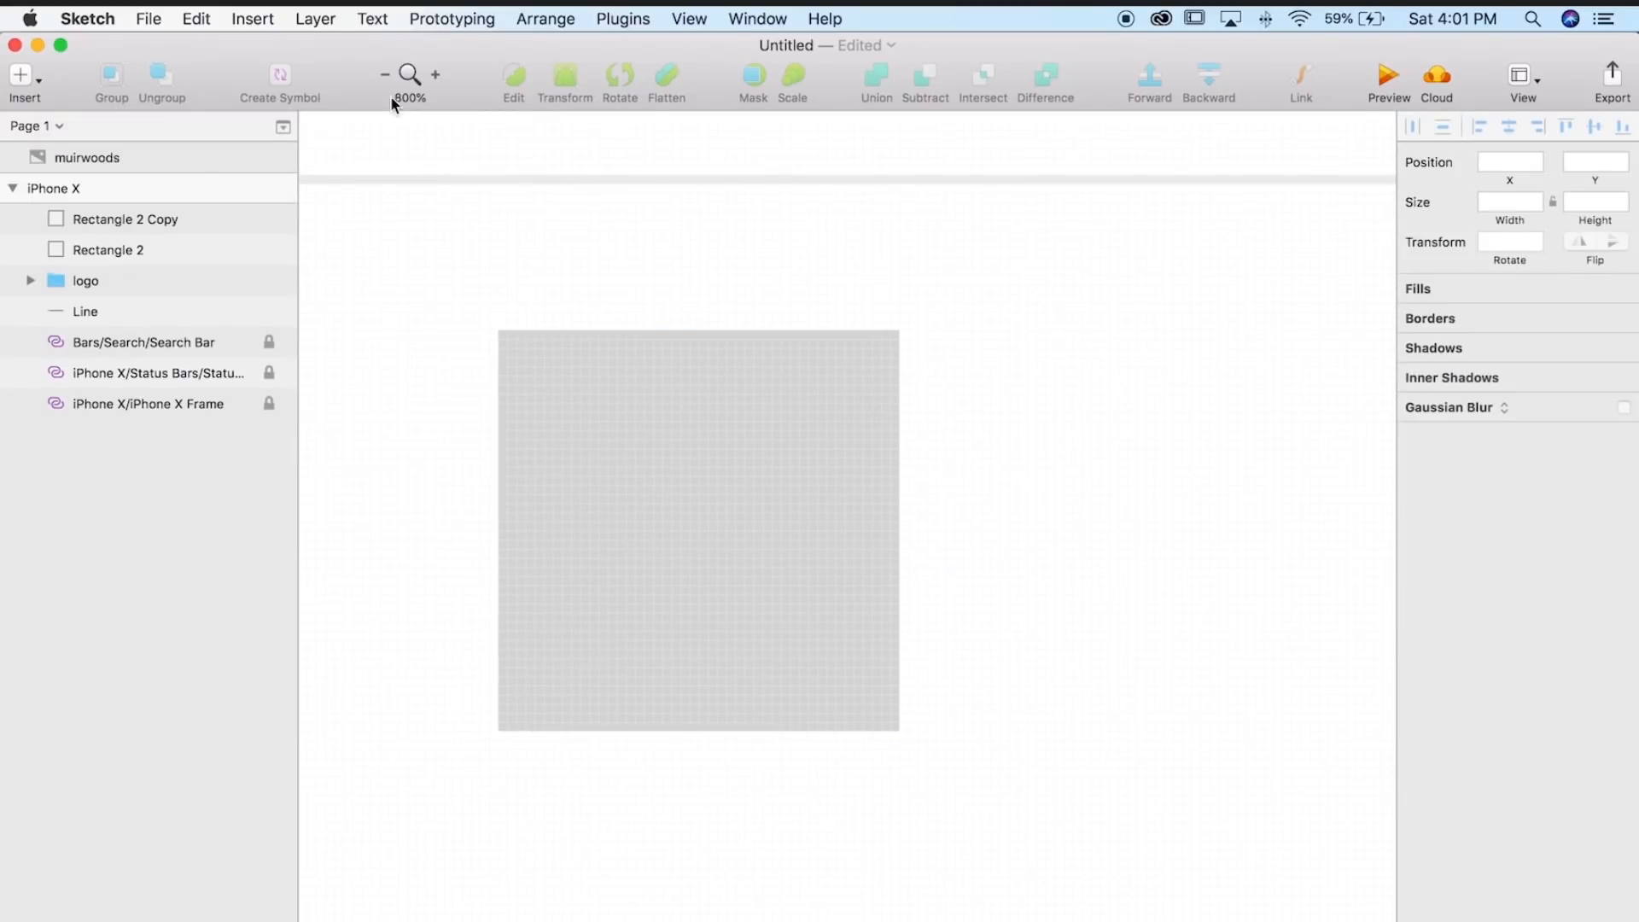
pyautogui.click(242, 19)
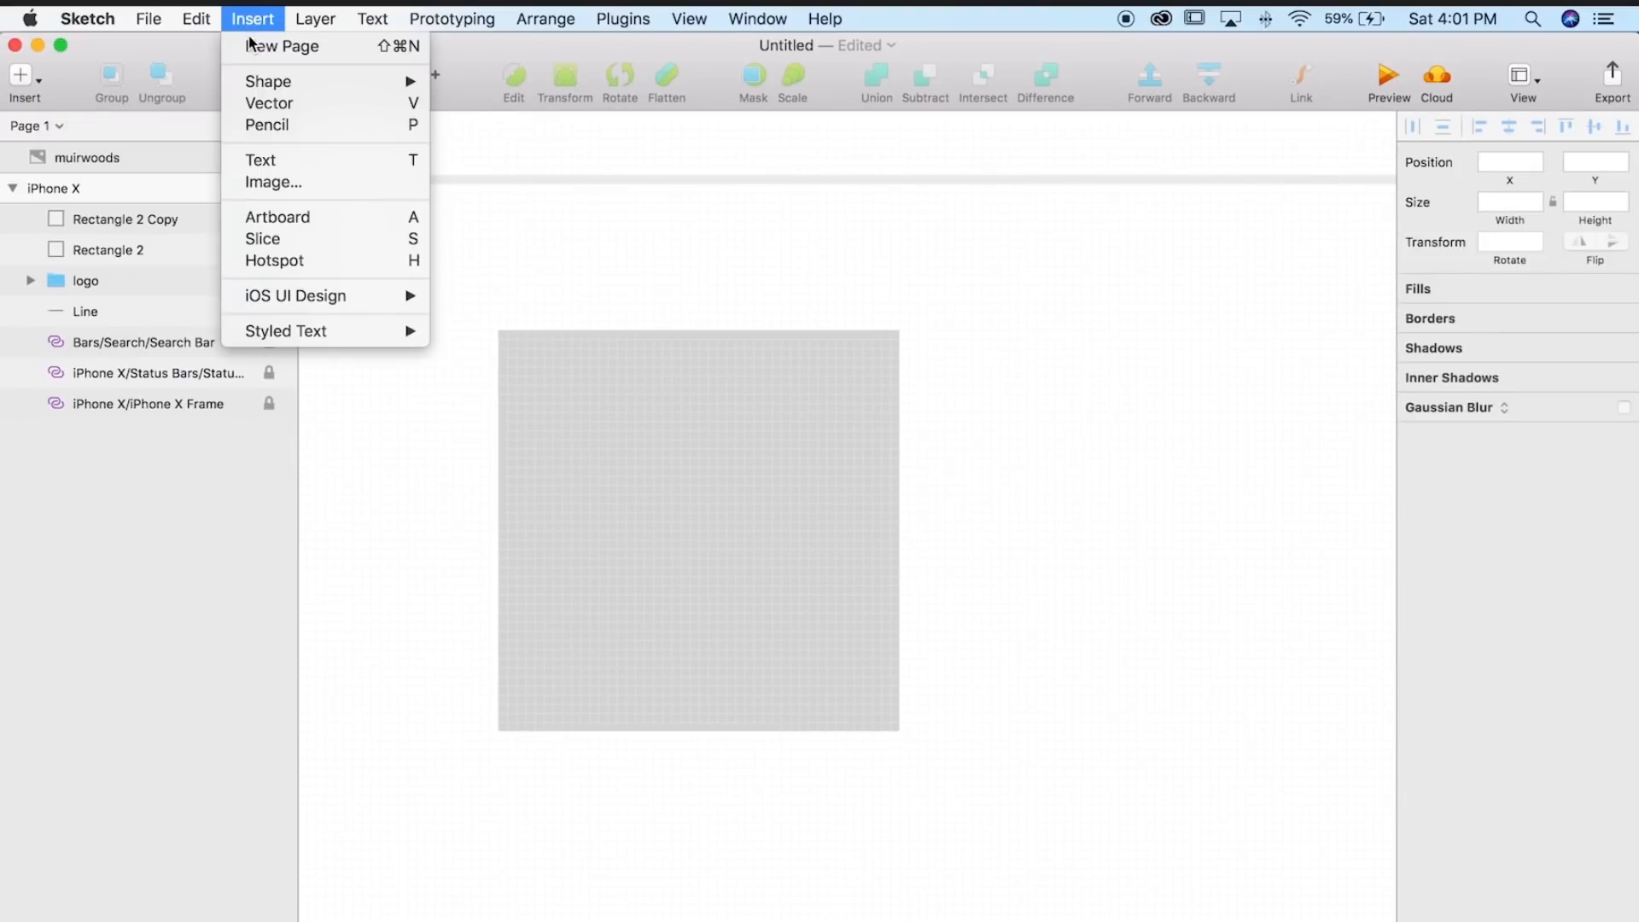
pyautogui.moveTo(267, 83)
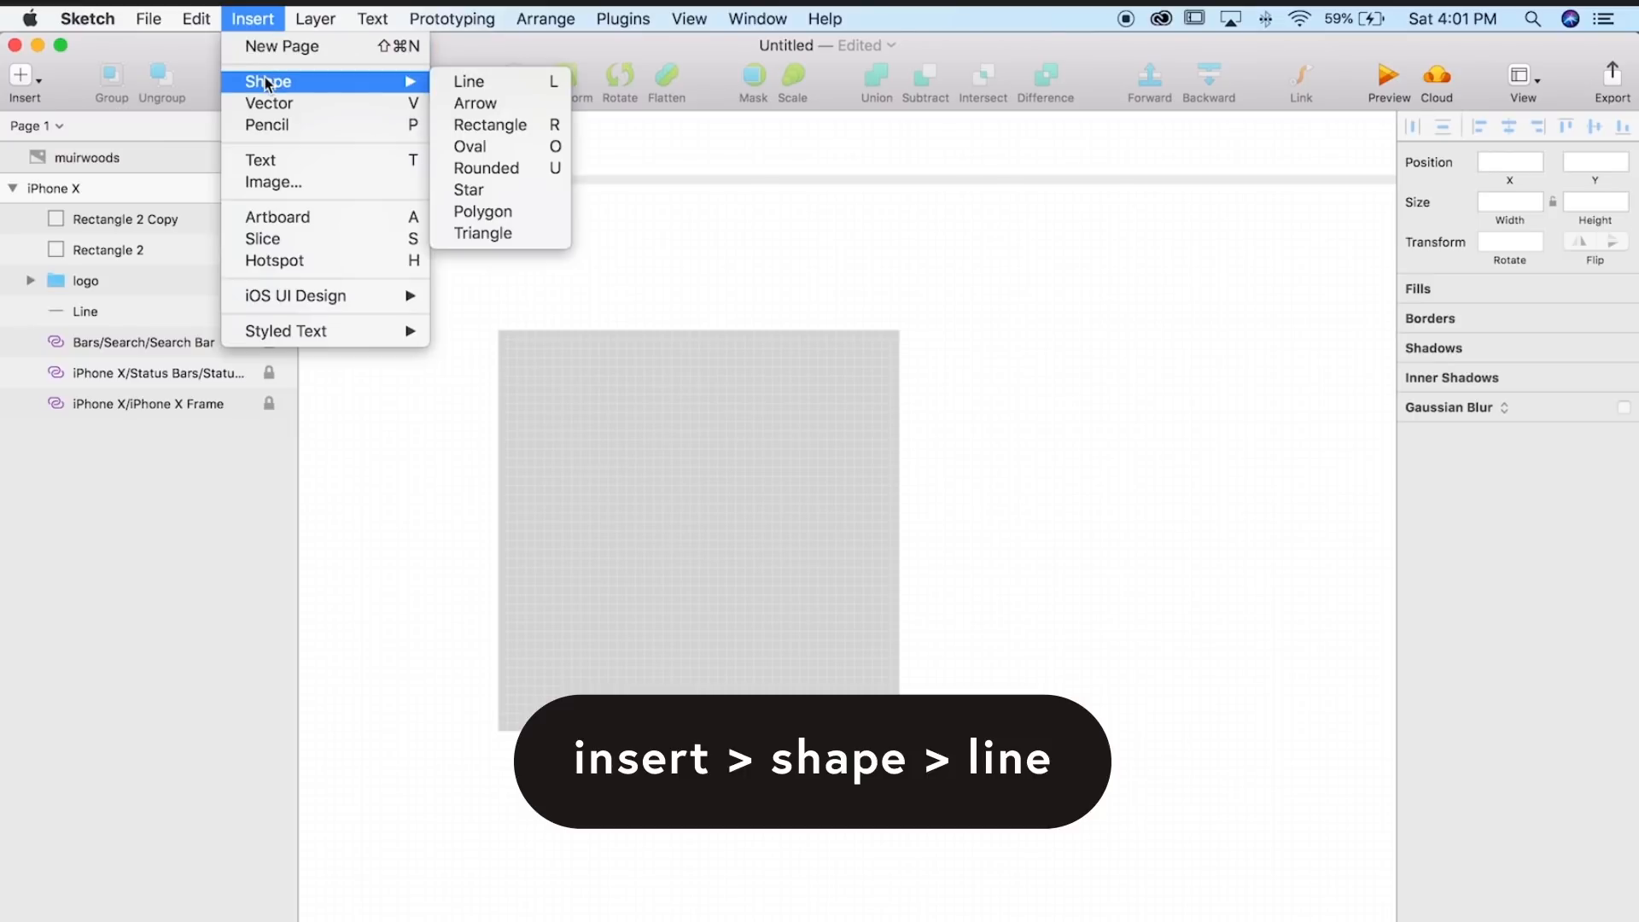
pyautogui.click(468, 81)
pyautogui.moveTo(495, 351); pyautogui.dragTo(894, 408)
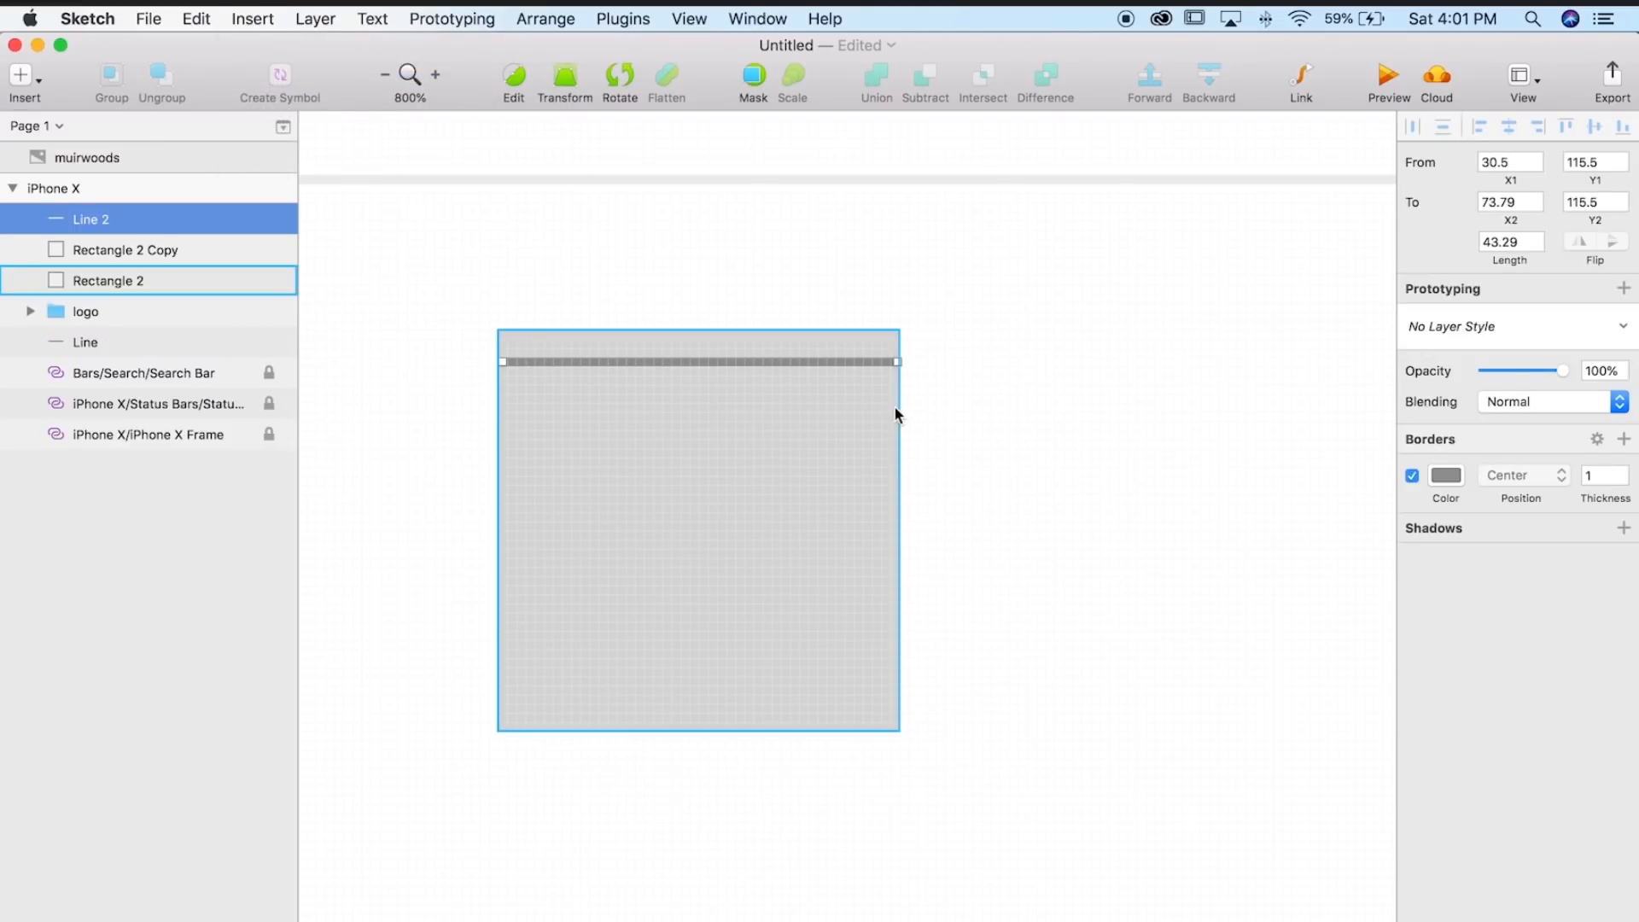
# - Set the line's thickness to 2 and shorten it to 42 px so both ends stay within the gray square
pyautogui.click(1601, 474)
pyautogui.write('2')
pyautogui.press('Return')
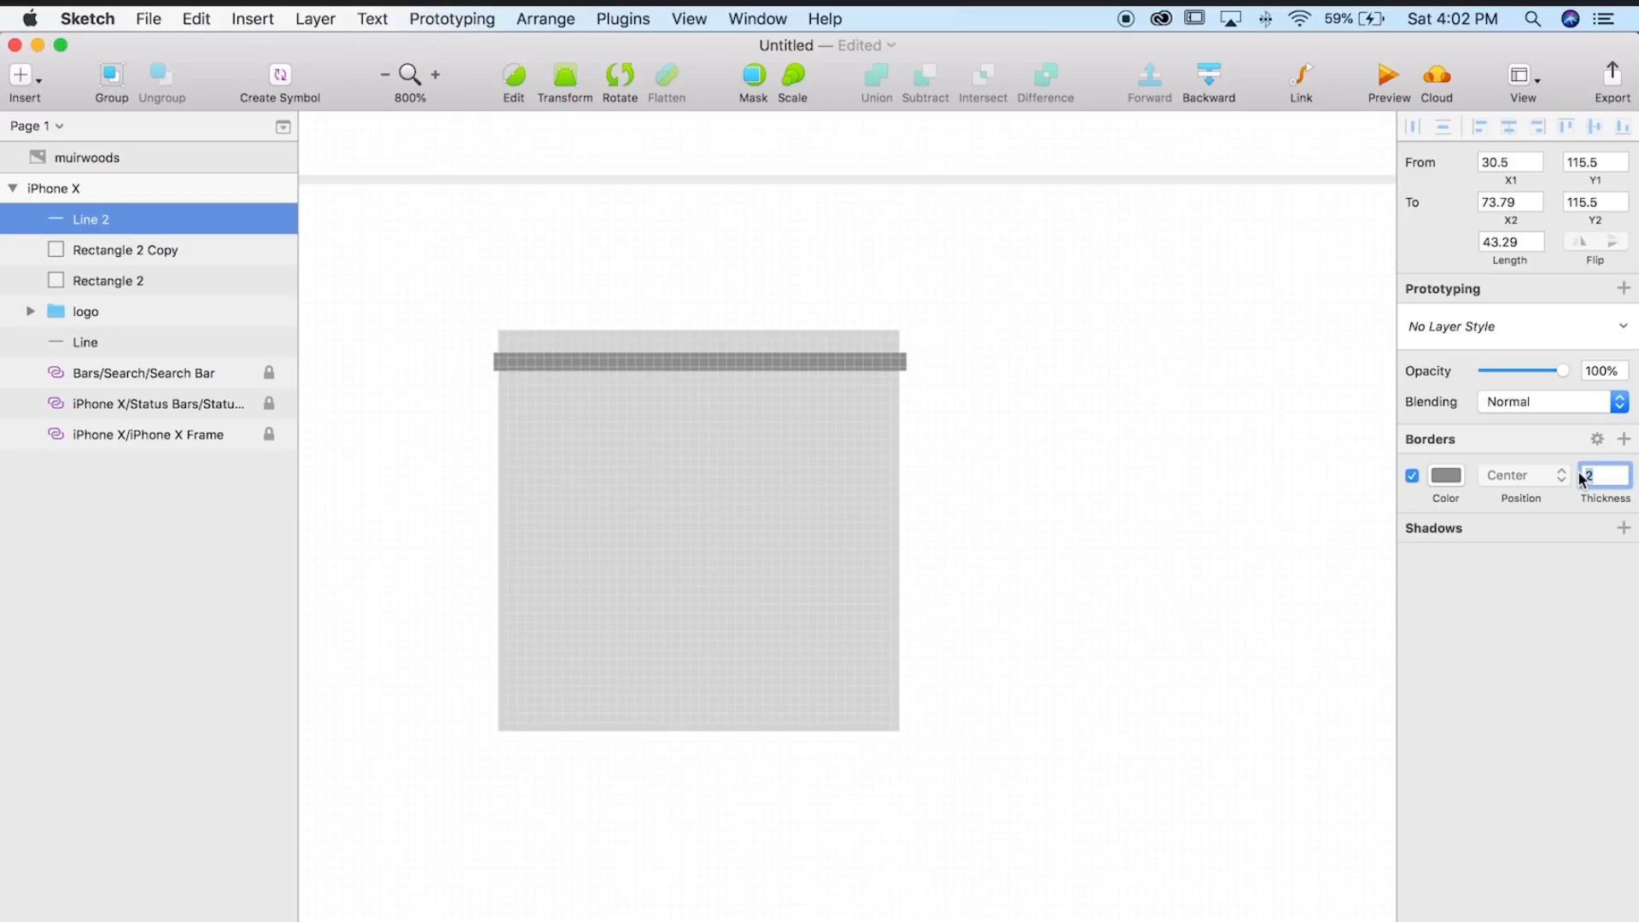
pyautogui.click(894, 367)
pyautogui.moveTo(893, 363); pyautogui.dragTo(889, 364)
pyautogui.moveTo(514, 365); pyautogui.dragTo(518, 365)
pyautogui.click(617, 367)
pyautogui.click(832, 362)
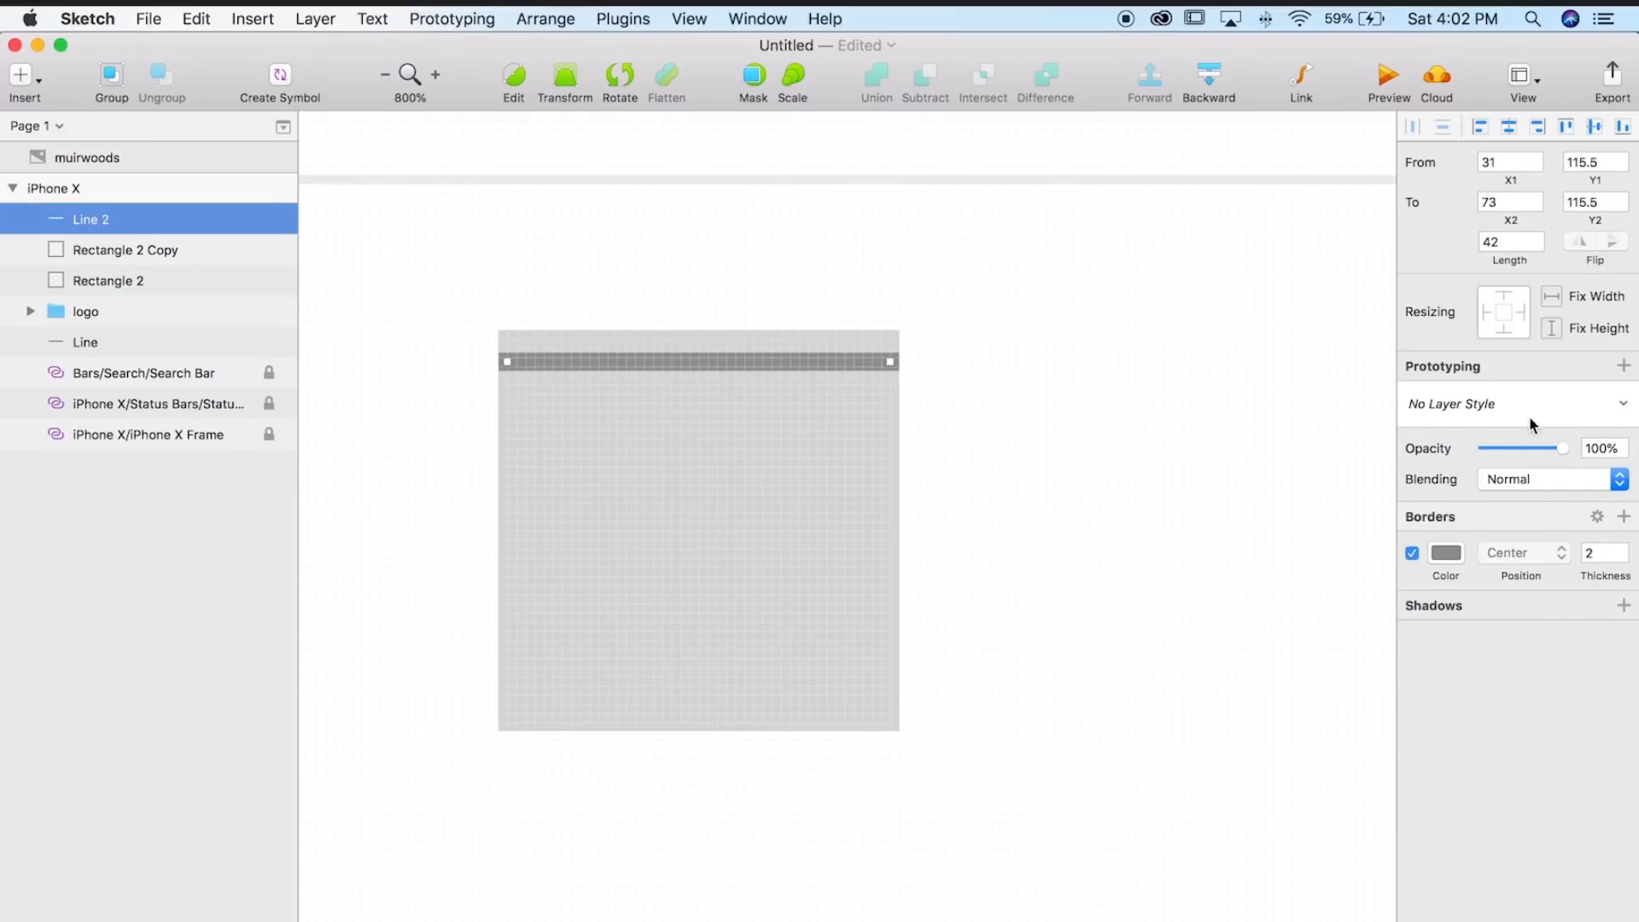
# - Set the line's thickness to 3 and adjust its ends to X 31.5 and 72.5 so it spans the square exactly
pyautogui.click(1578, 556)
pyautogui.write('3')
pyautogui.press('Return')
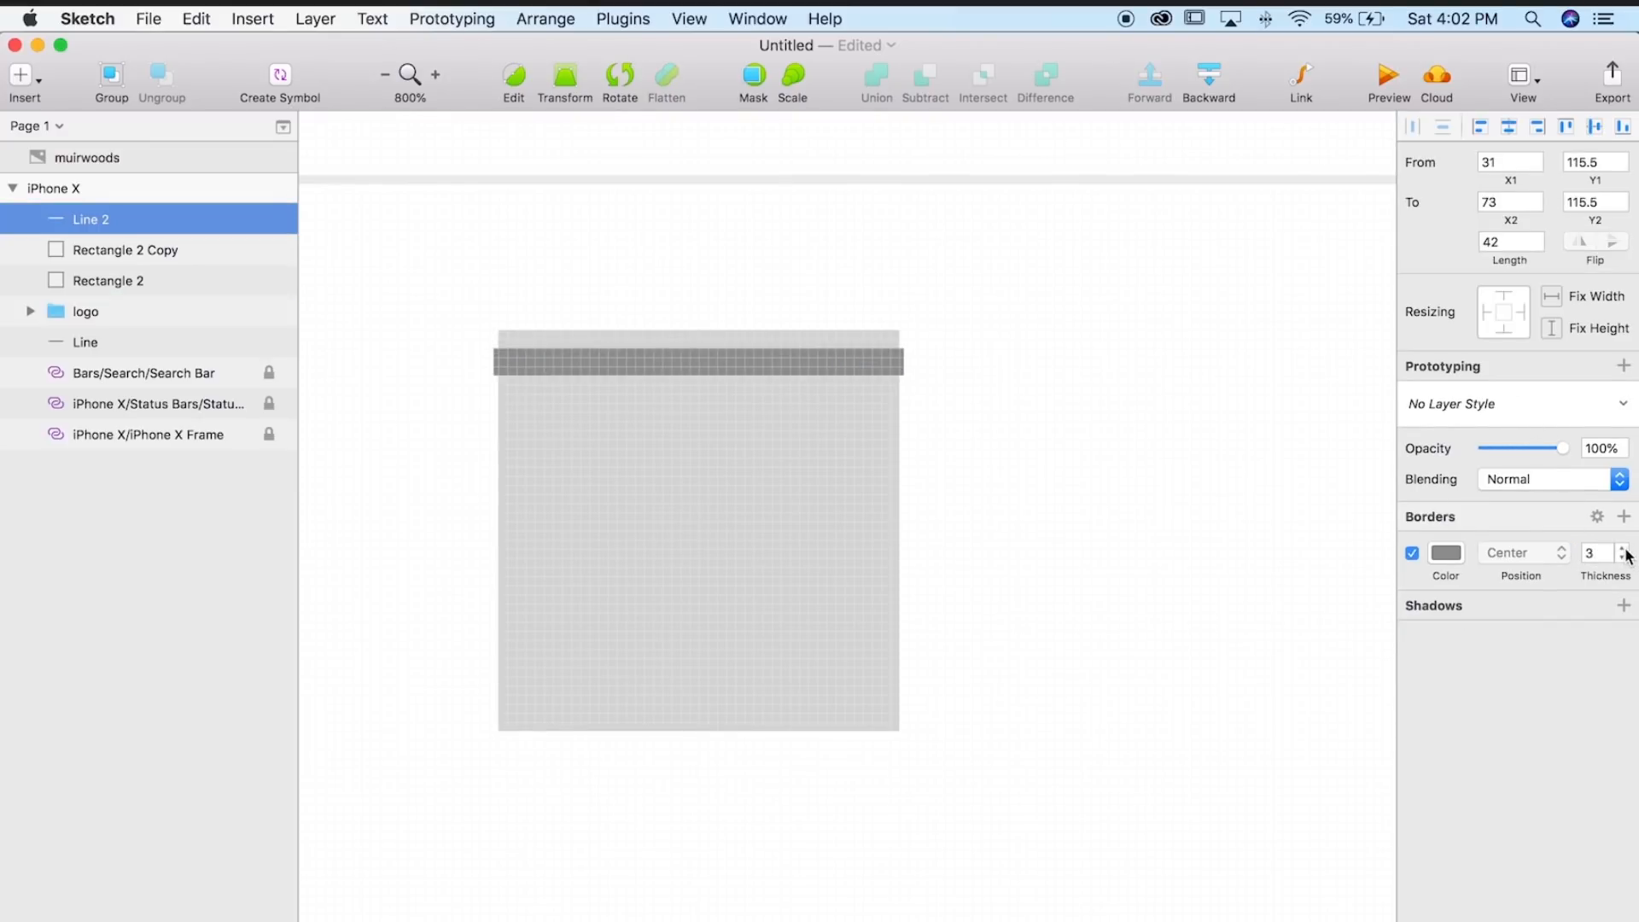
pyautogui.click(878, 362)
pyautogui.click(507, 363)
pyautogui.press('Right')
pyautogui.moveTo(516, 362); pyautogui.dragTo(511, 361)
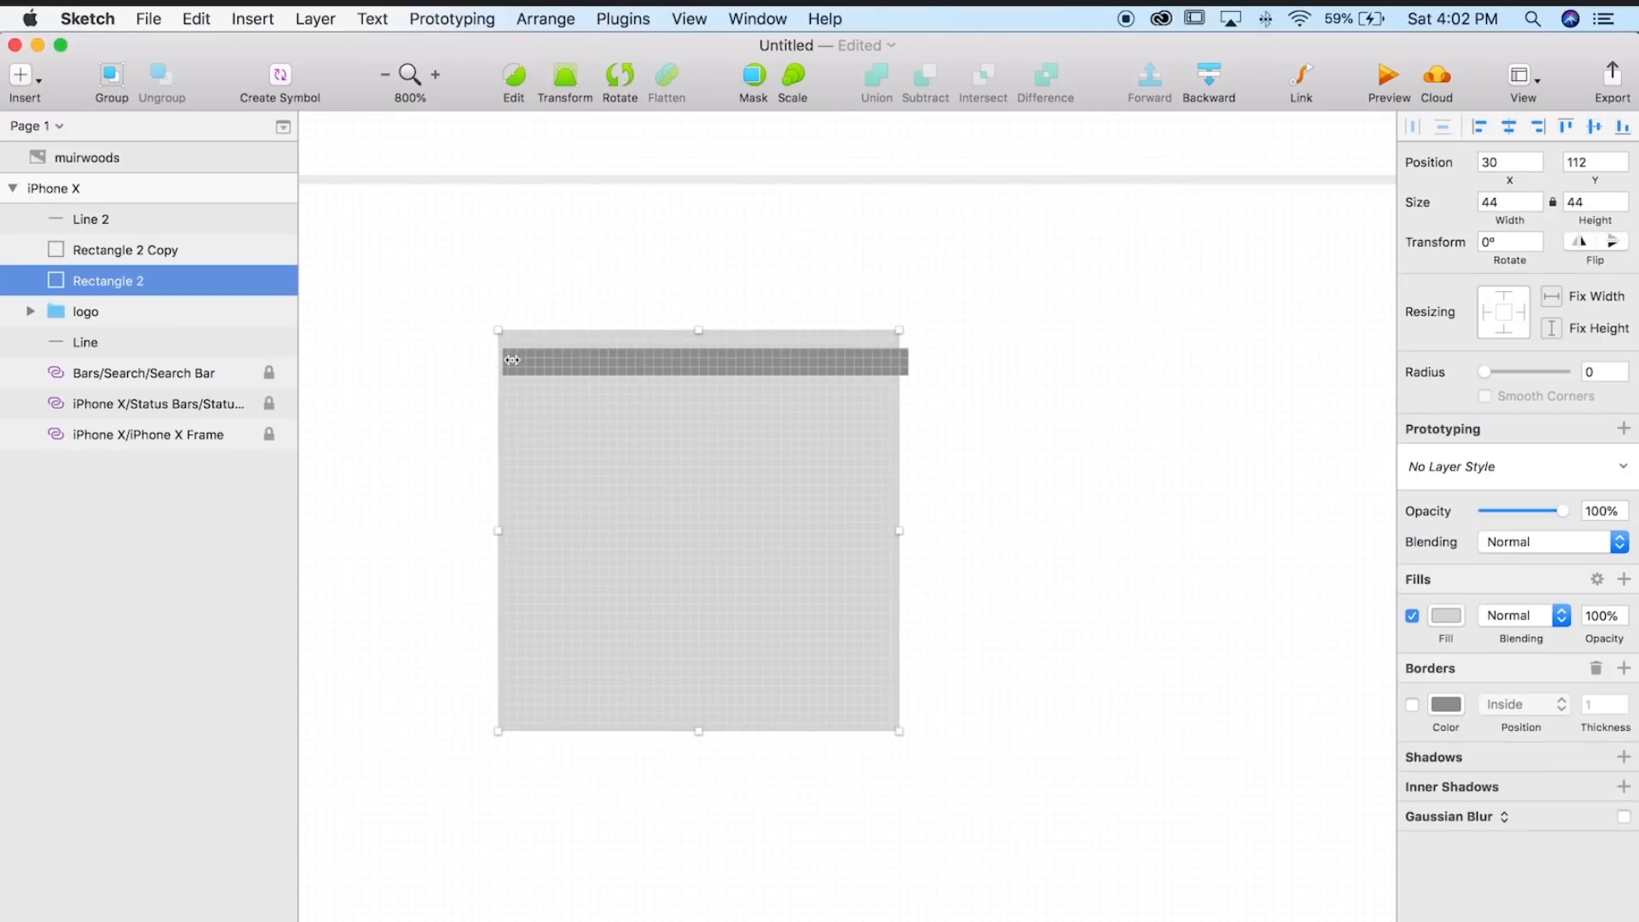
pyautogui.click(877, 366)
pyautogui.click(896, 362)
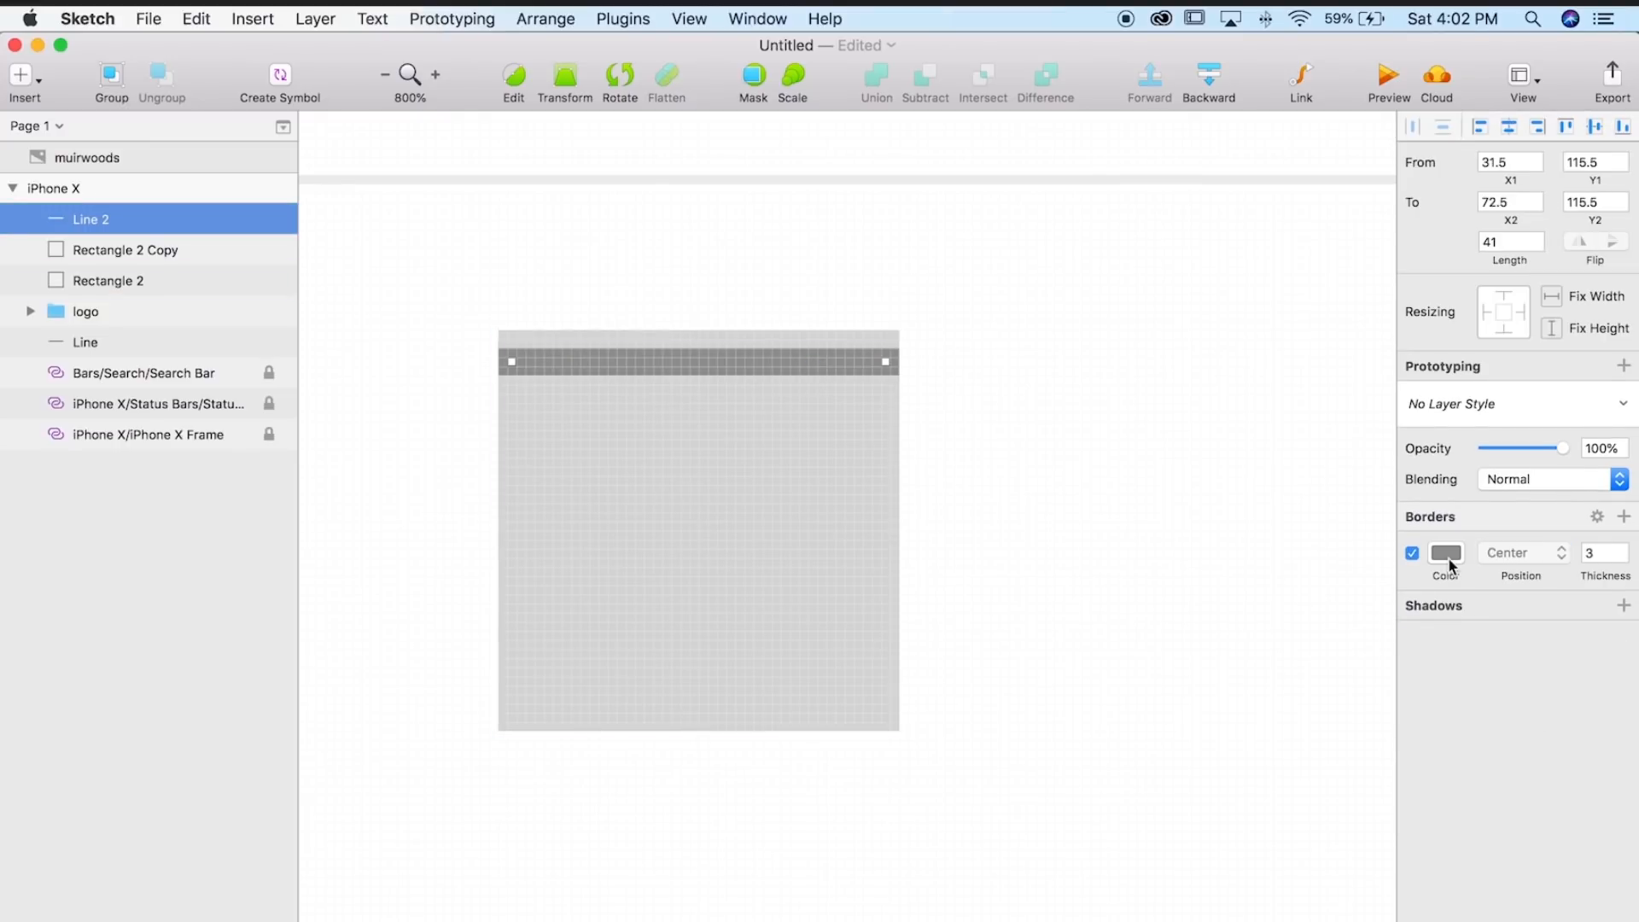
# - Colour the line dark gray 393939 and give it rounded ends
pyautogui.click(1449, 561)
pyautogui.scroll(-1, 1518, 778)
pyautogui.moveTo(1468, 847); pyautogui.dragTo(1406, 820)
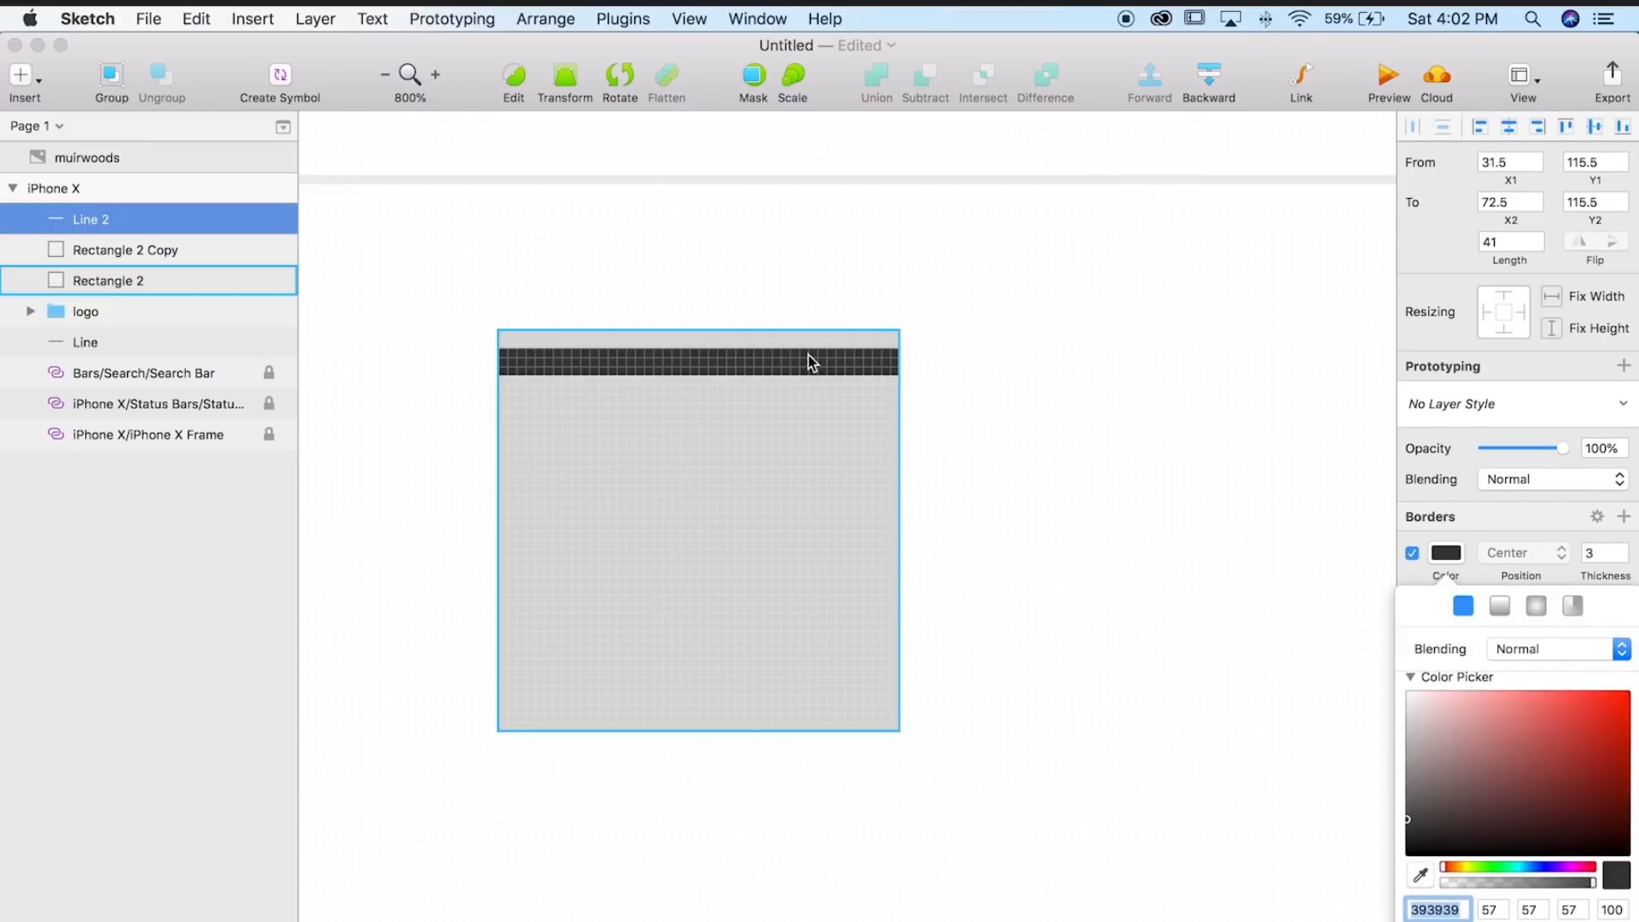
pyautogui.click(810, 363)
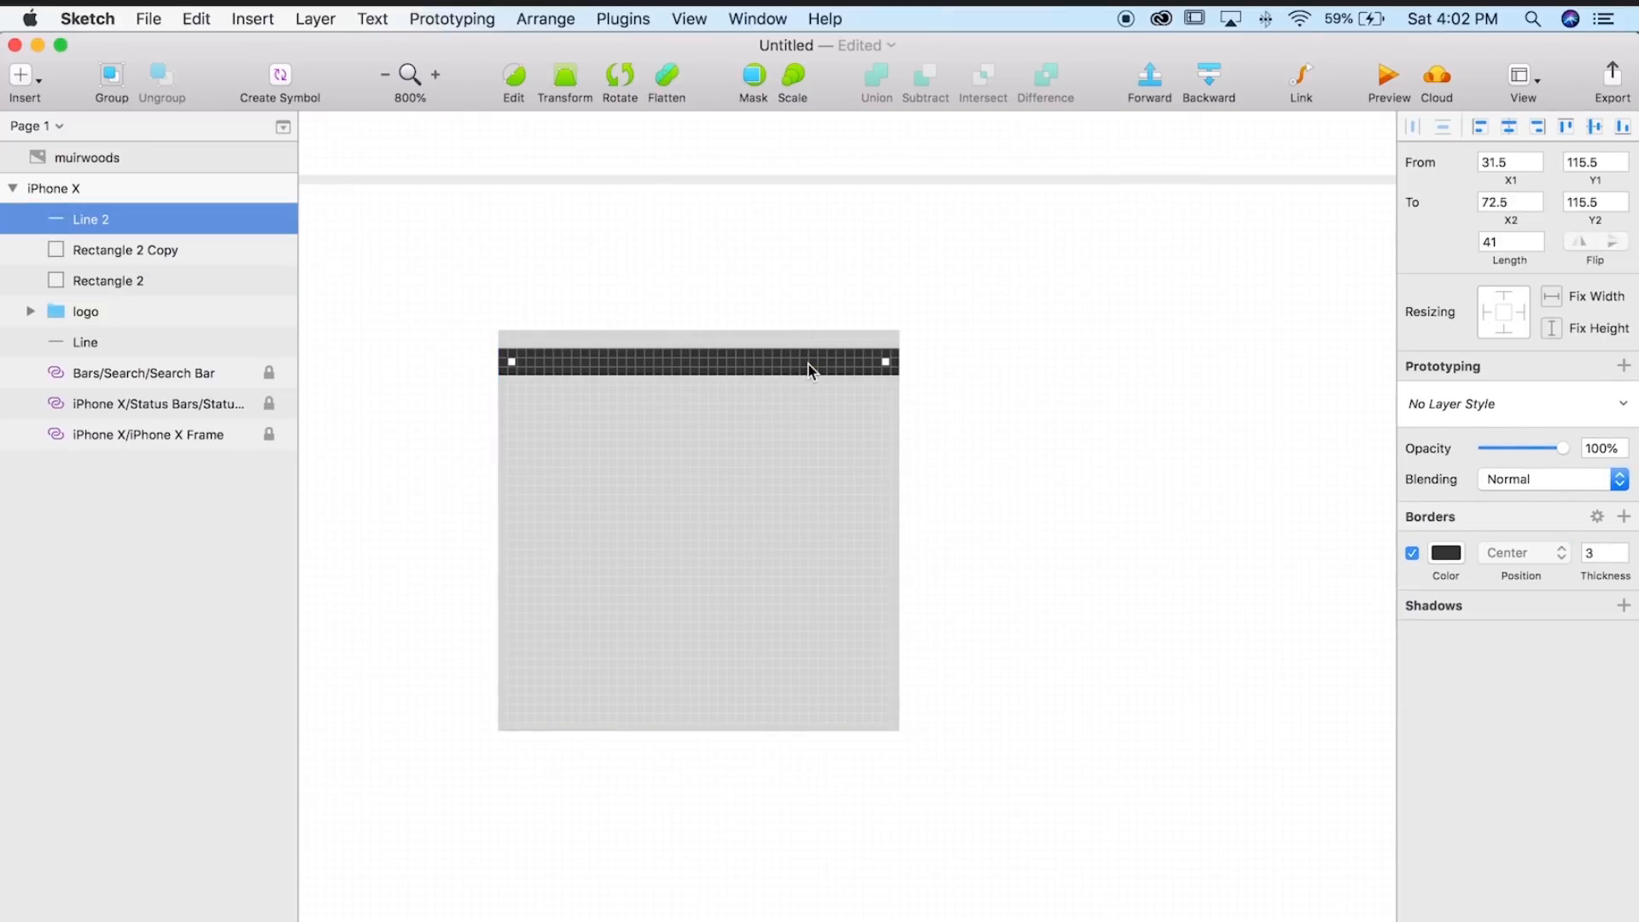
pyautogui.click(1597, 517)
pyautogui.click(1472, 571)
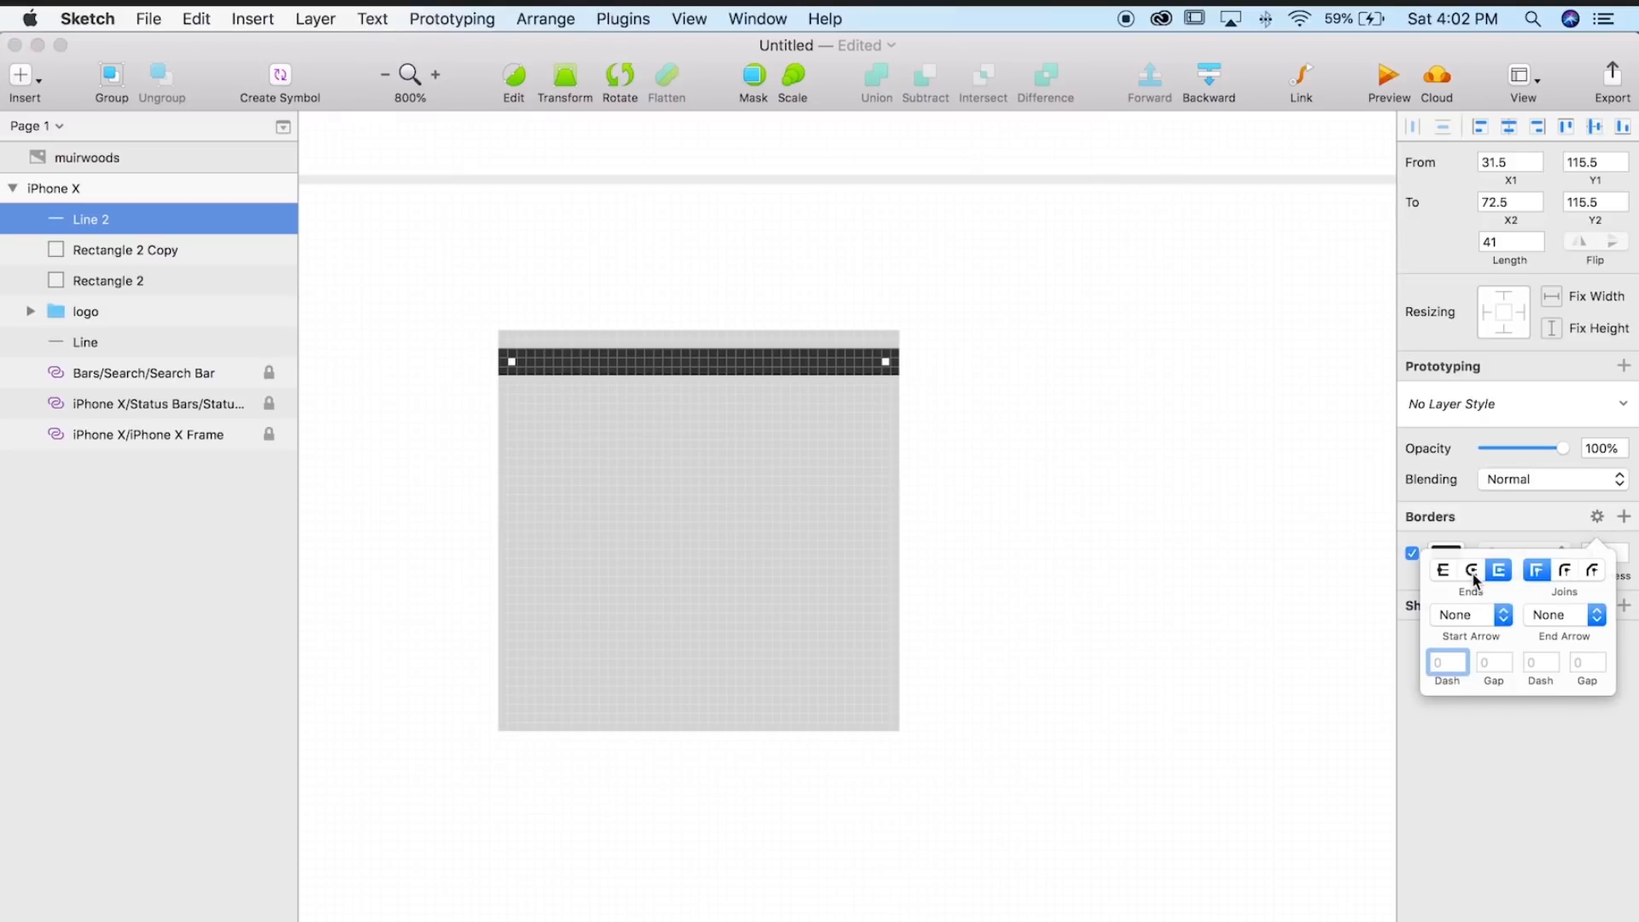
pyautogui.moveTo(846, 367); pyautogui.dragTo(846, 385)
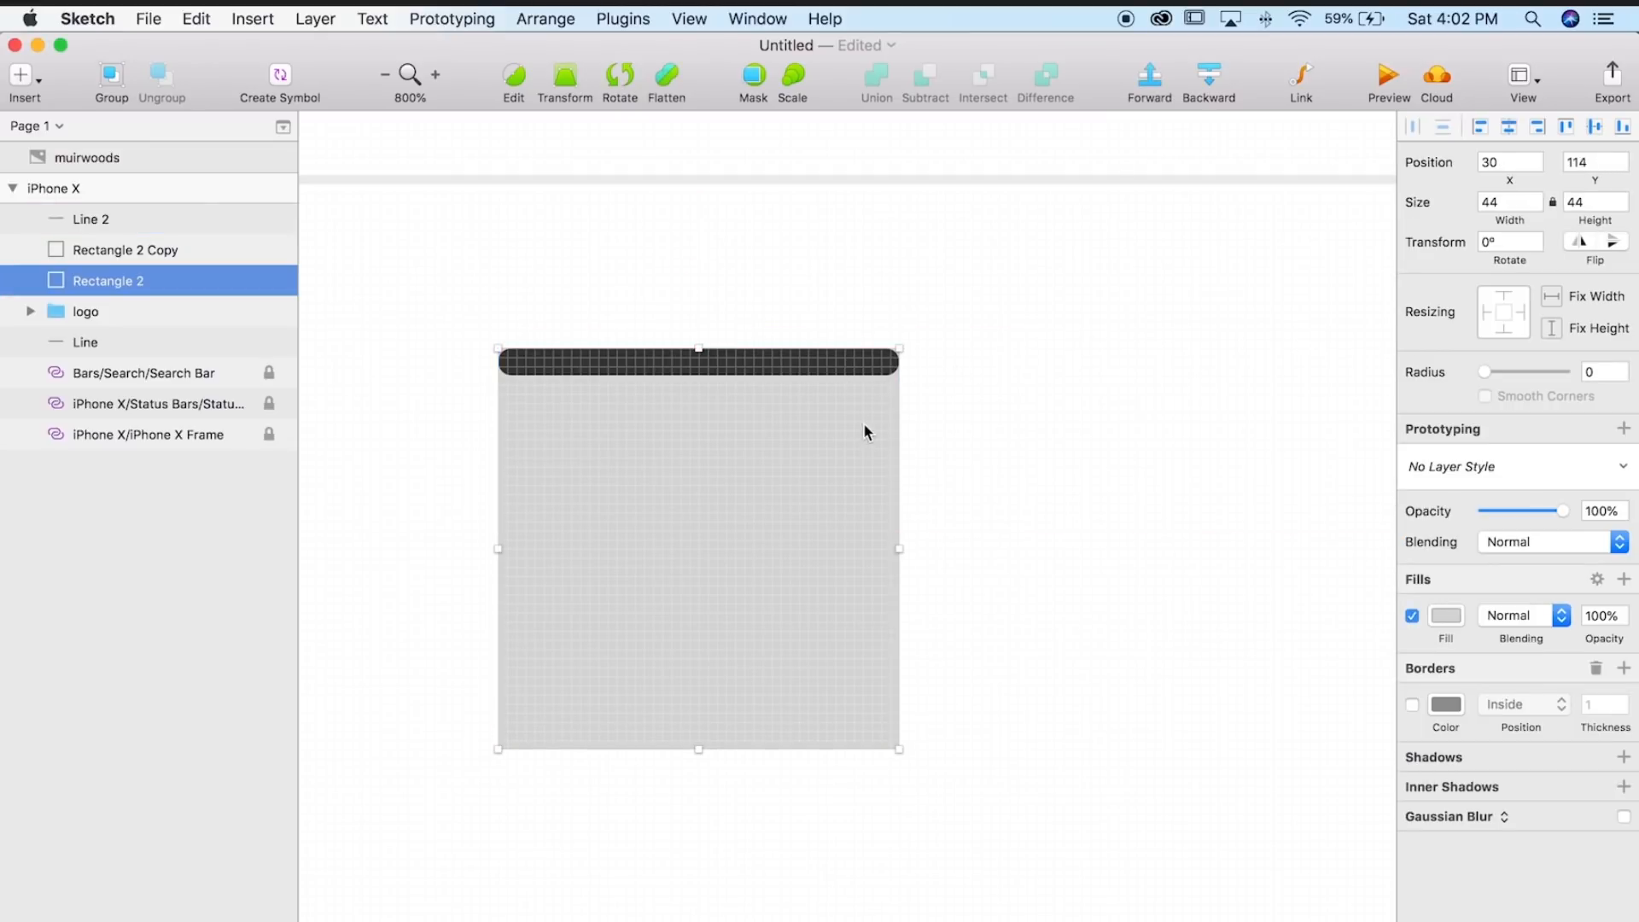
pyautogui.press('super+z')
pyautogui.click(982, 434)
pyautogui.click(790, 362)
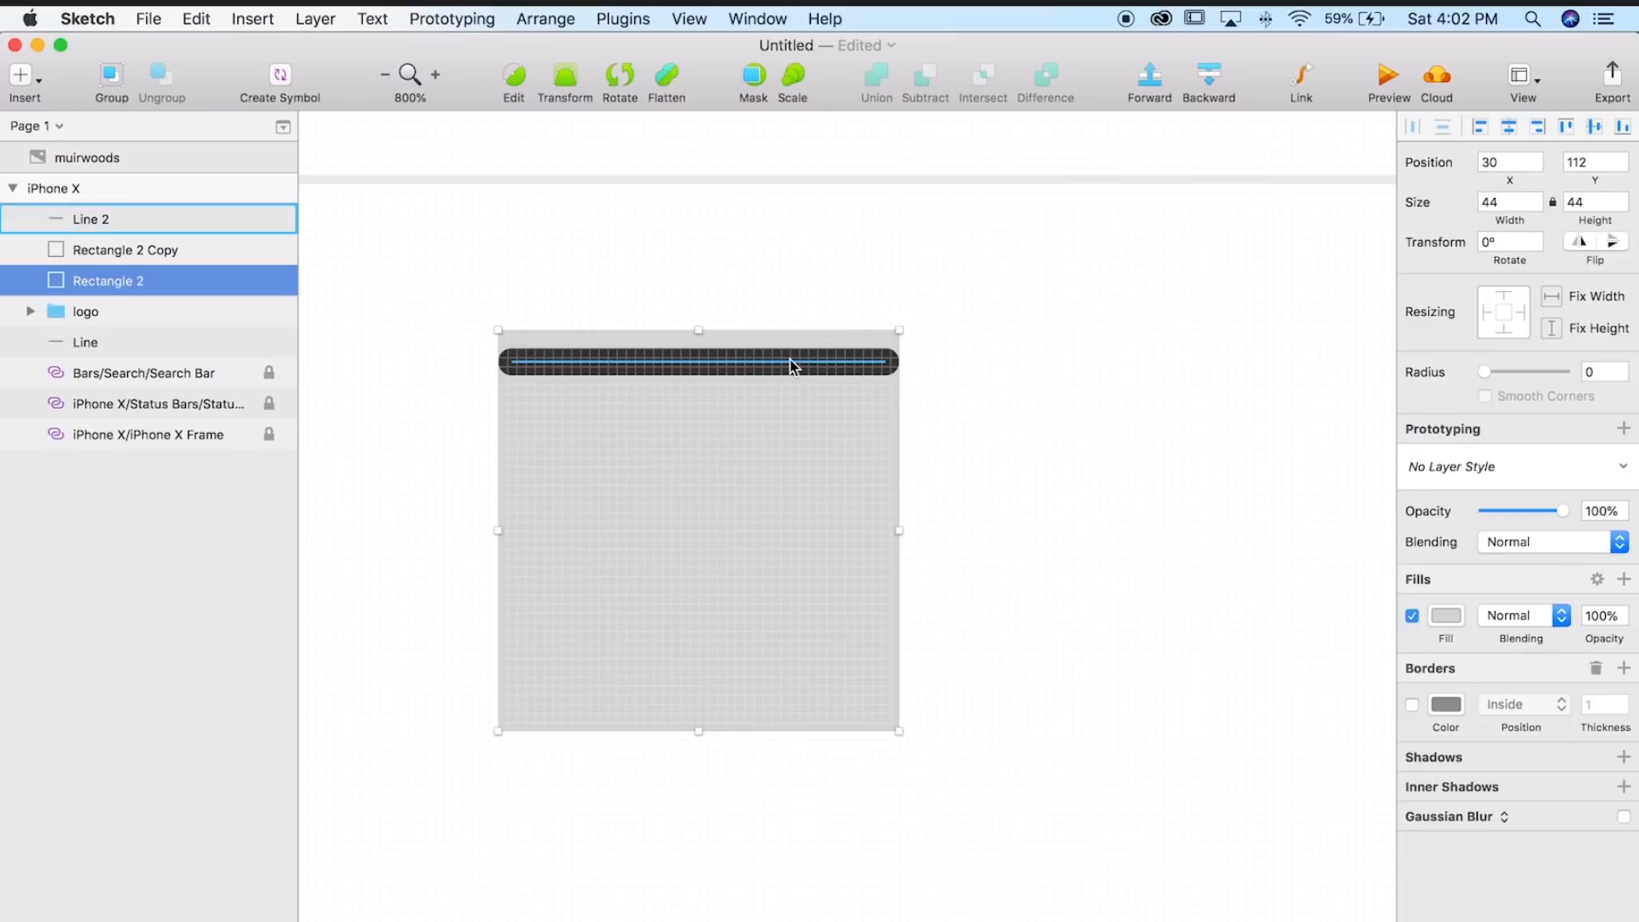
# - Duplicate the dark line twice straight down, placing one copy across the square's middle and one near its lower edge
pyautogui.click(849, 368)
pyautogui.click(836, 365)
pyautogui.moveTo(839, 369); pyautogui.dragTo(825, 536)
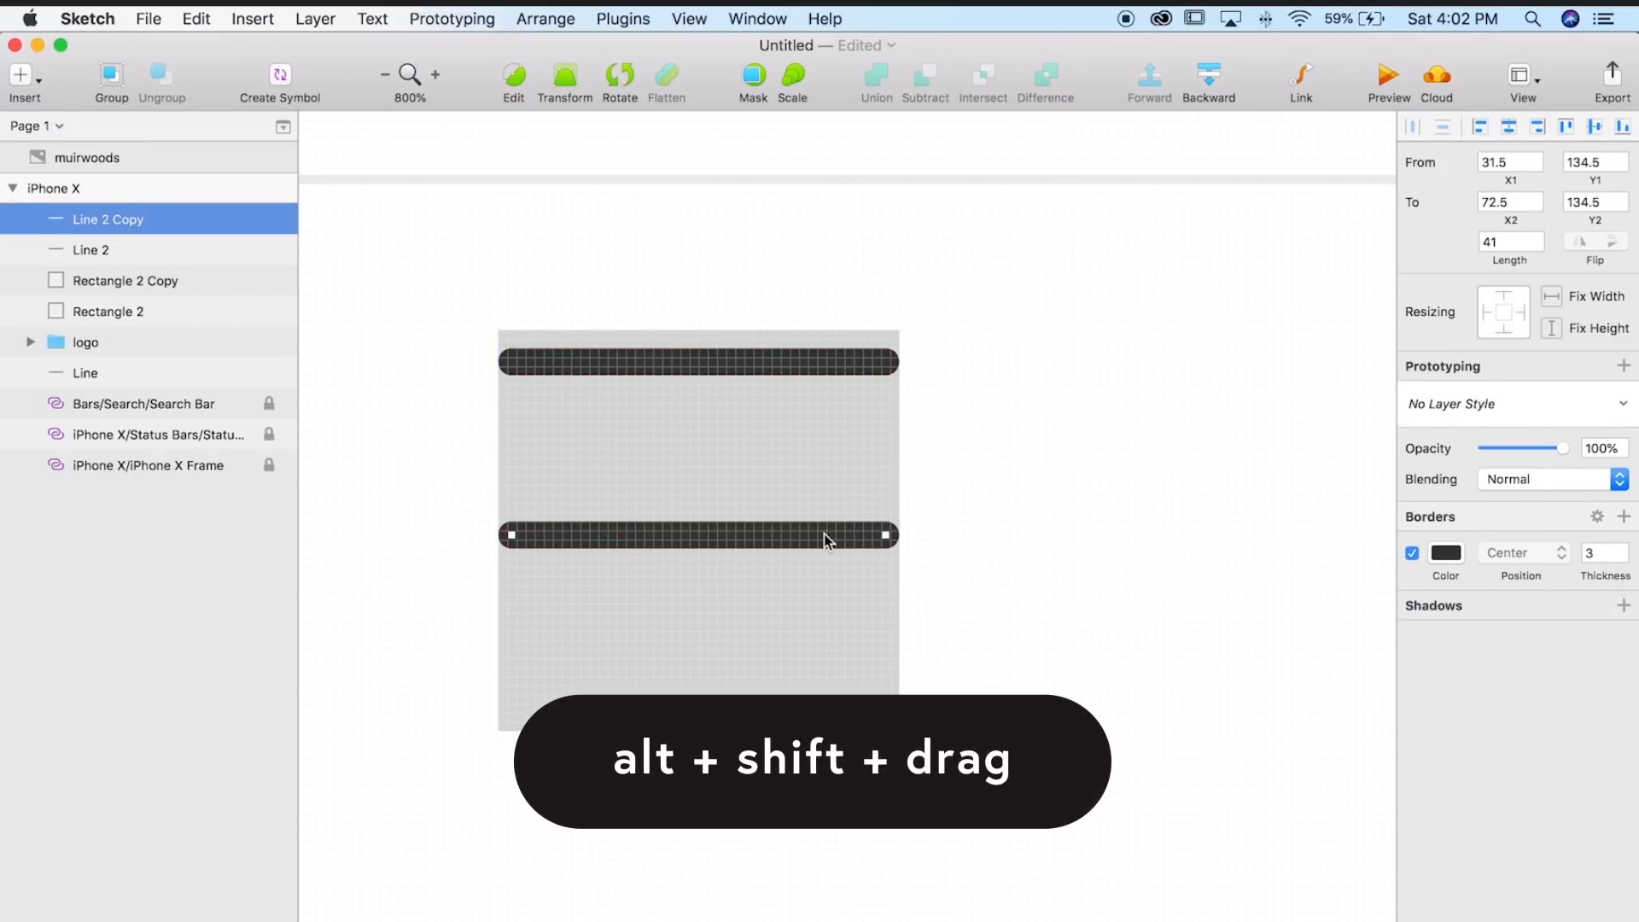
pyautogui.press('Up')
pyautogui.click(820, 533)
pyautogui.click(819, 532)
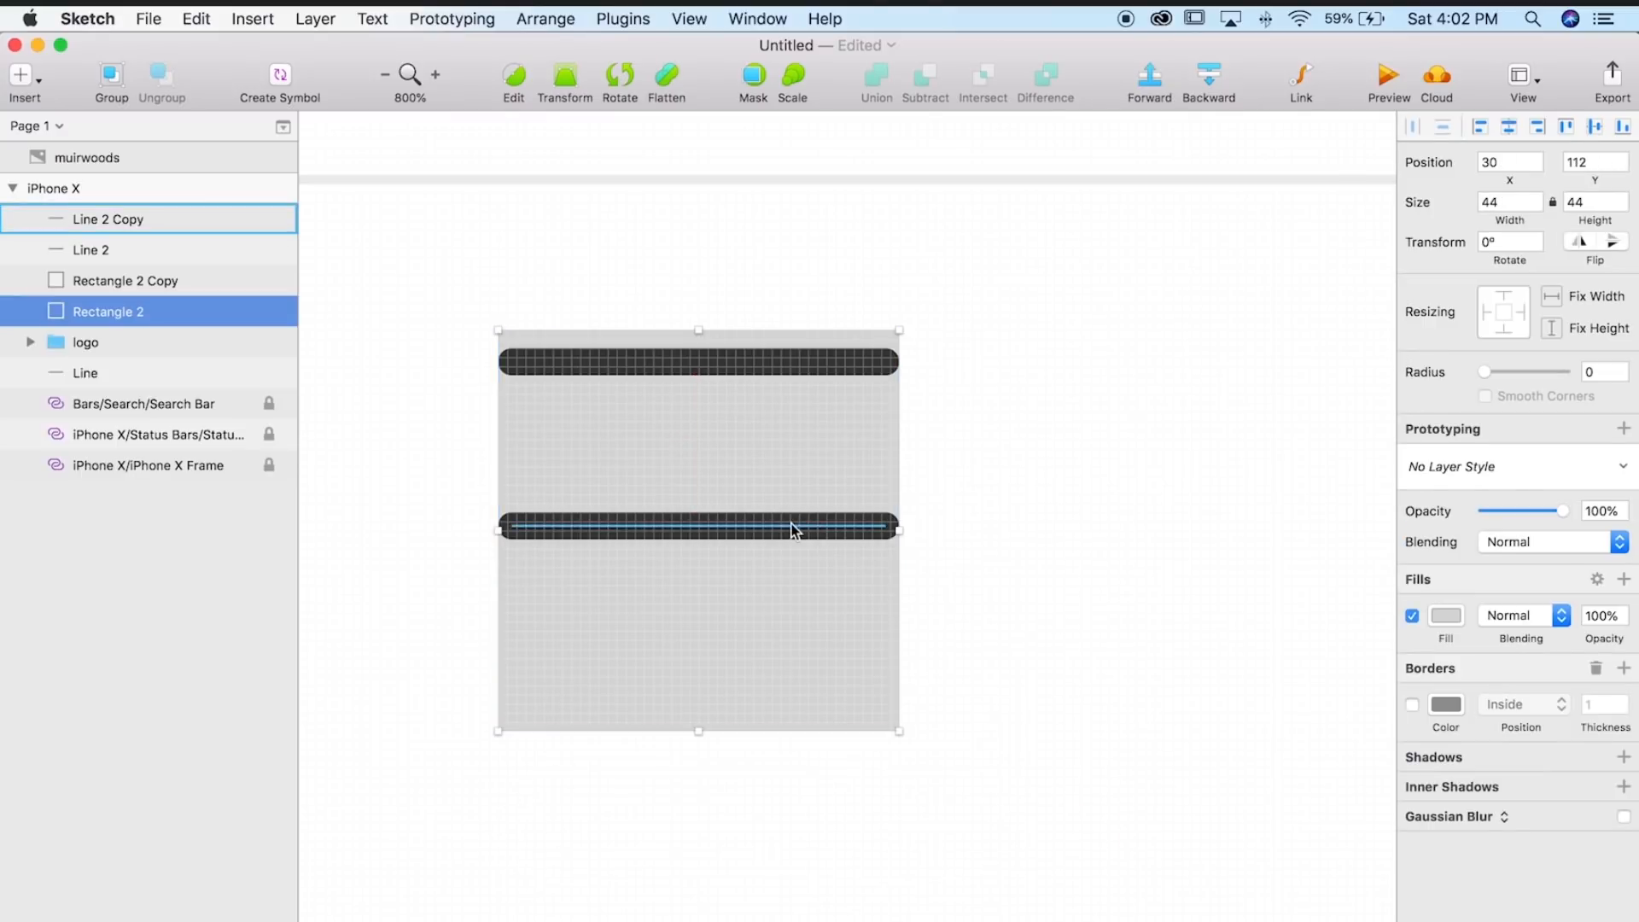
pyautogui.moveTo(808, 530); pyautogui.dragTo(801, 705)
# - Select all three lines and examine how the menu icon looks beside the logo at a smaller scale
pyautogui.click(772, 517)
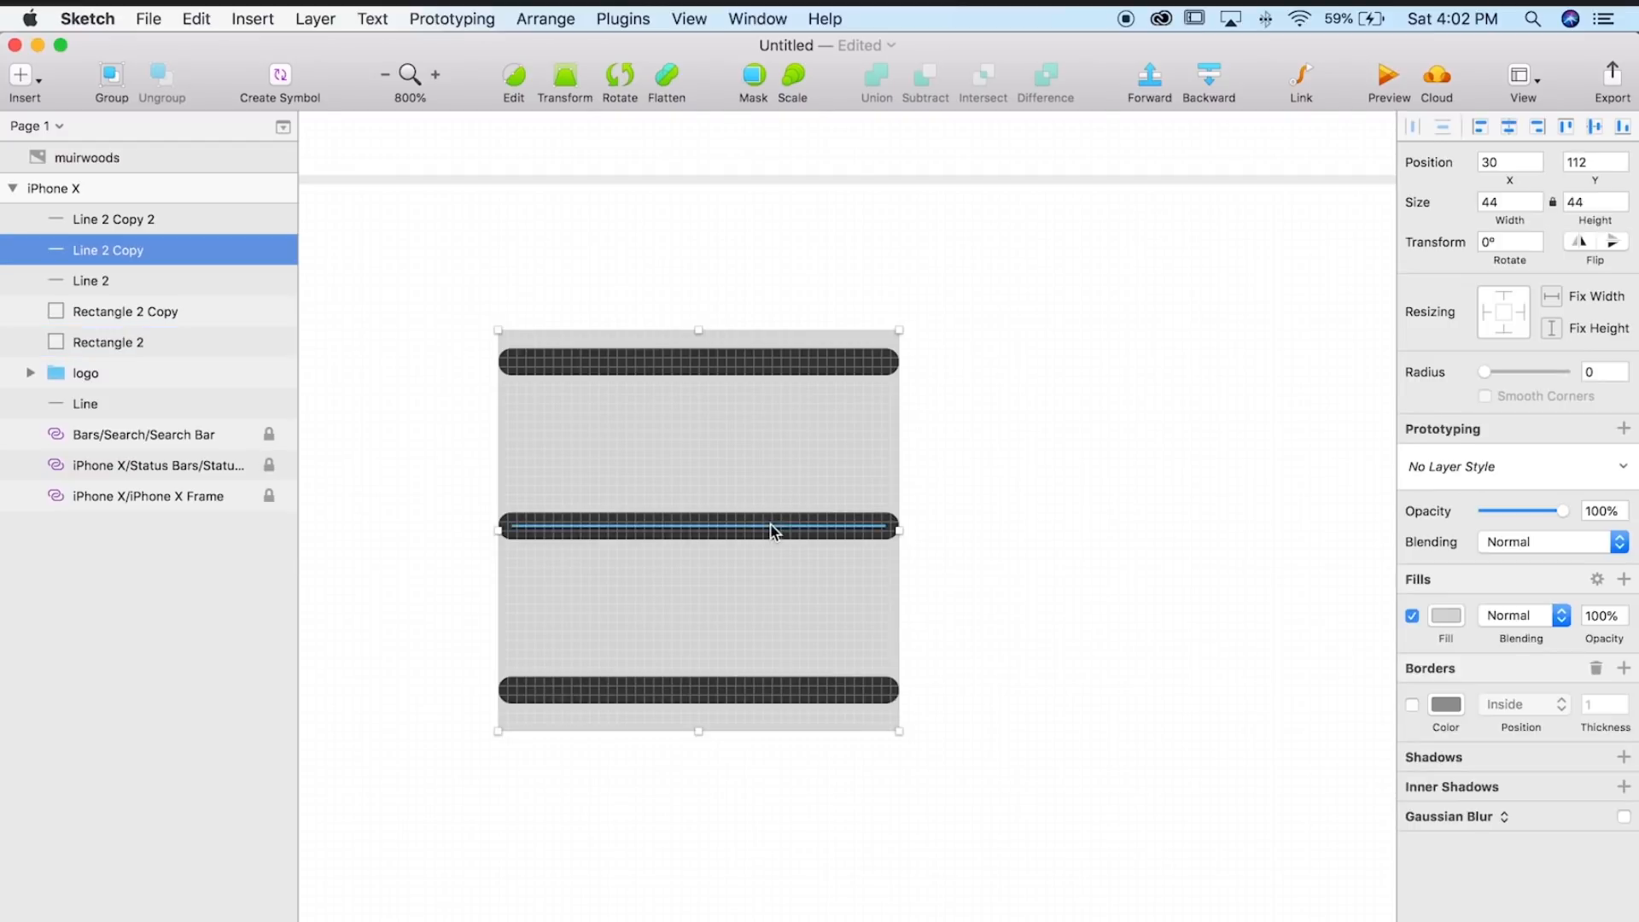
pyautogui.keyDown('shift'); pyautogui.click(746, 362); pyautogui.keyUp('shift')
pyautogui.keyDown('shift'); pyautogui.click(756, 688); pyautogui.keyUp('shift')
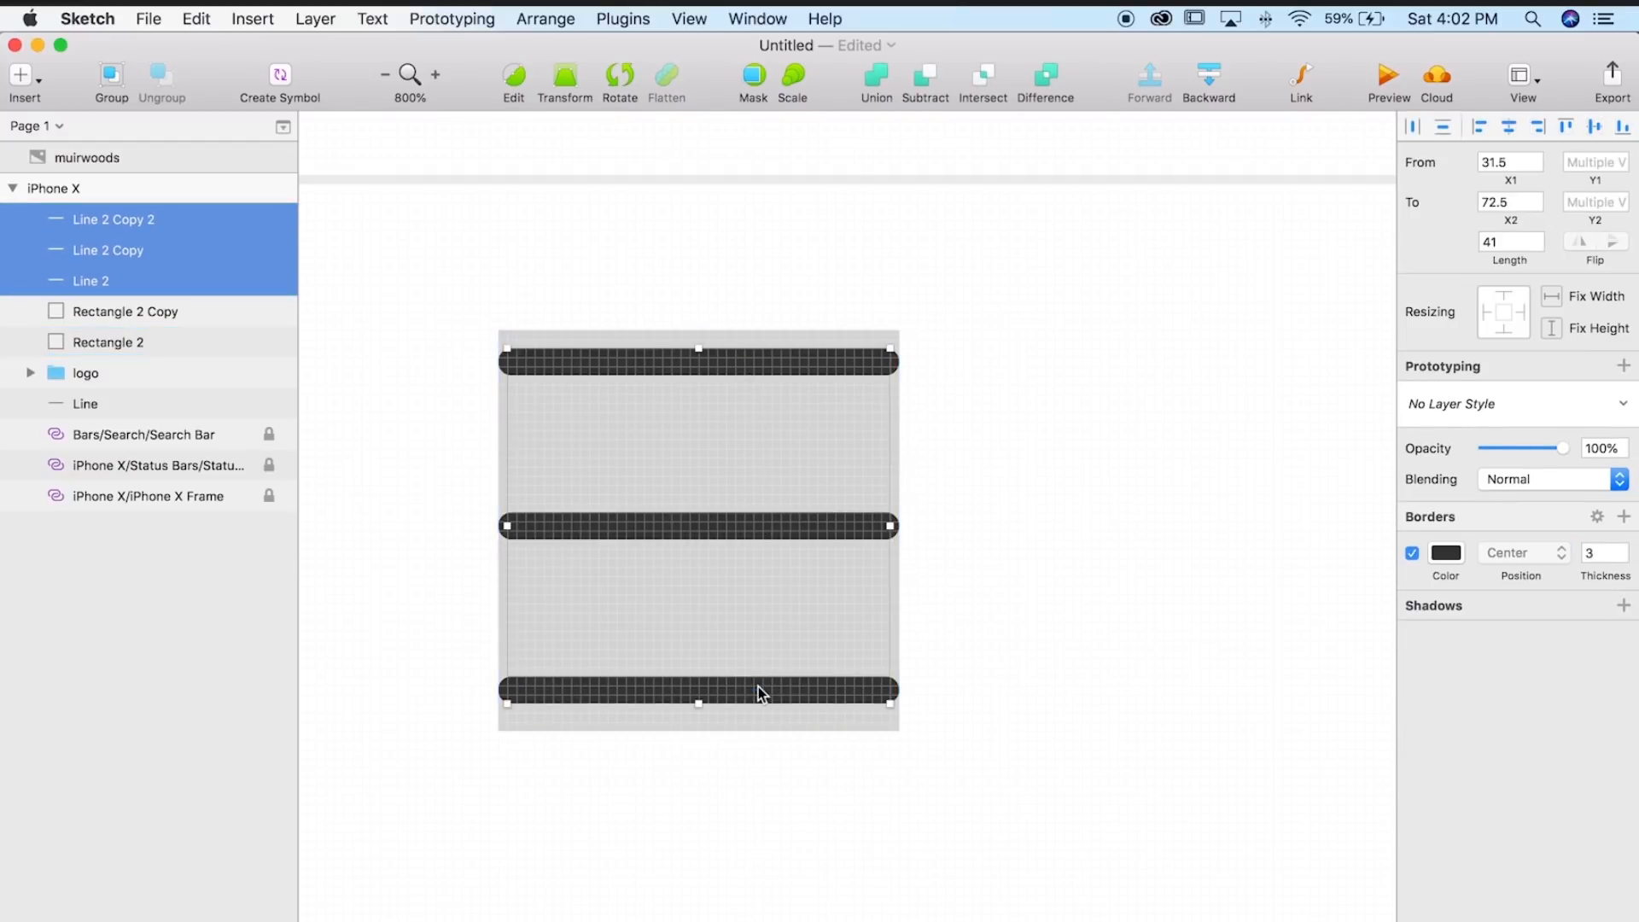
pyautogui.press('super+minus')
pyautogui.press('super+minus')
pyautogui.moveTo(941, 678); pyautogui.dragTo(898, 658)
pyautogui.press('super+minus')
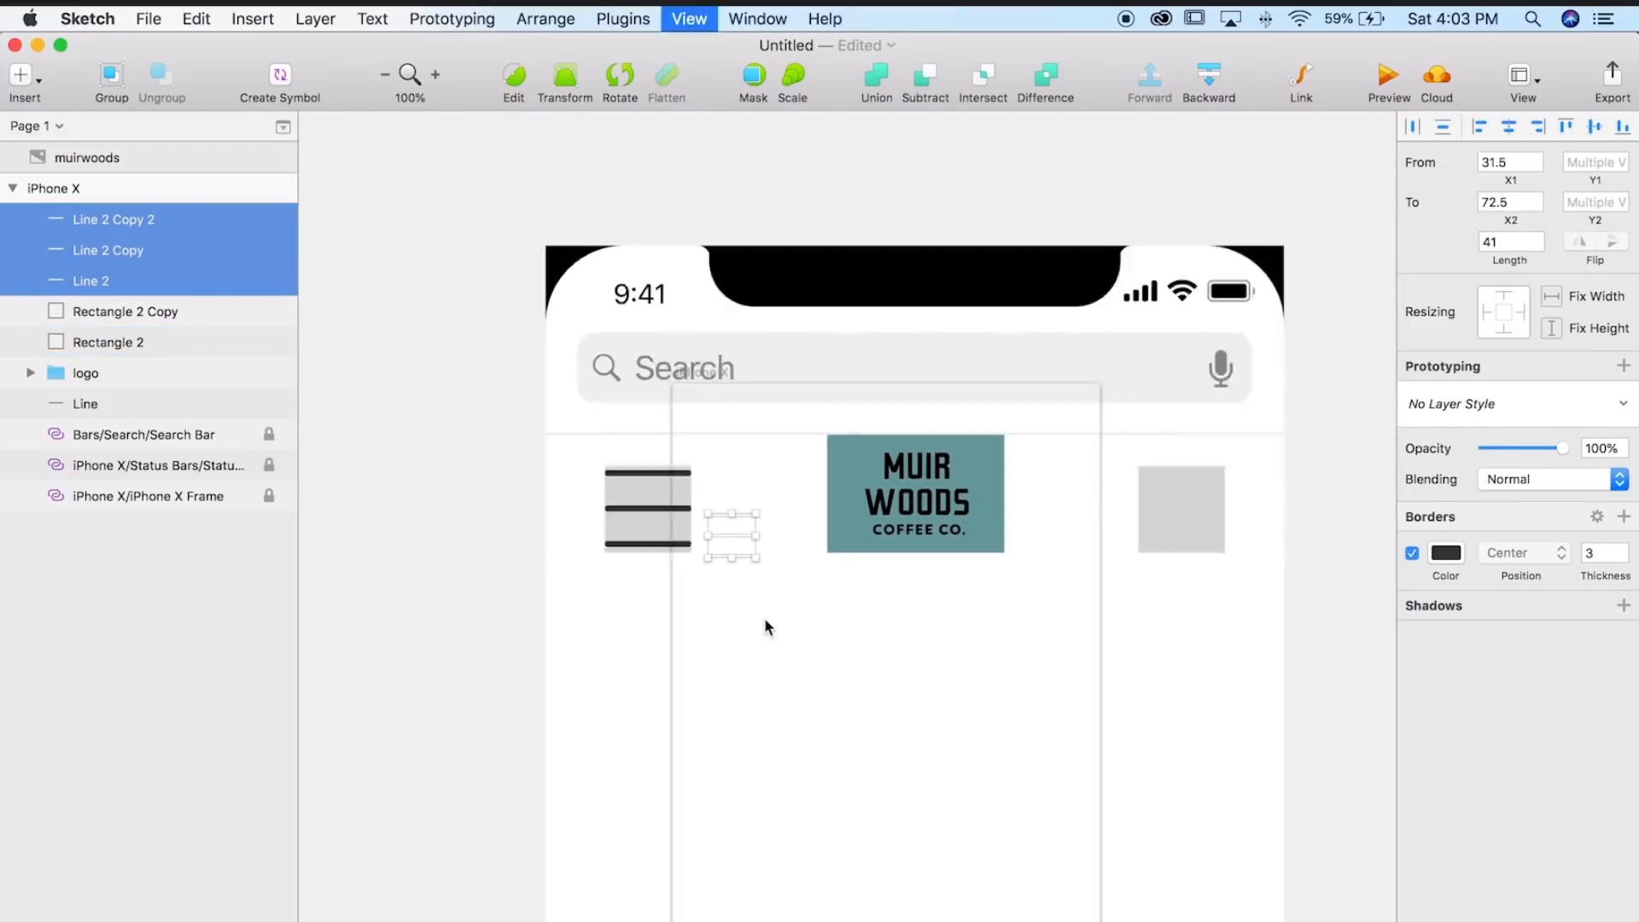
pyautogui.press('super+plus')
pyautogui.press('super+plus')
pyautogui.press('super+plus')
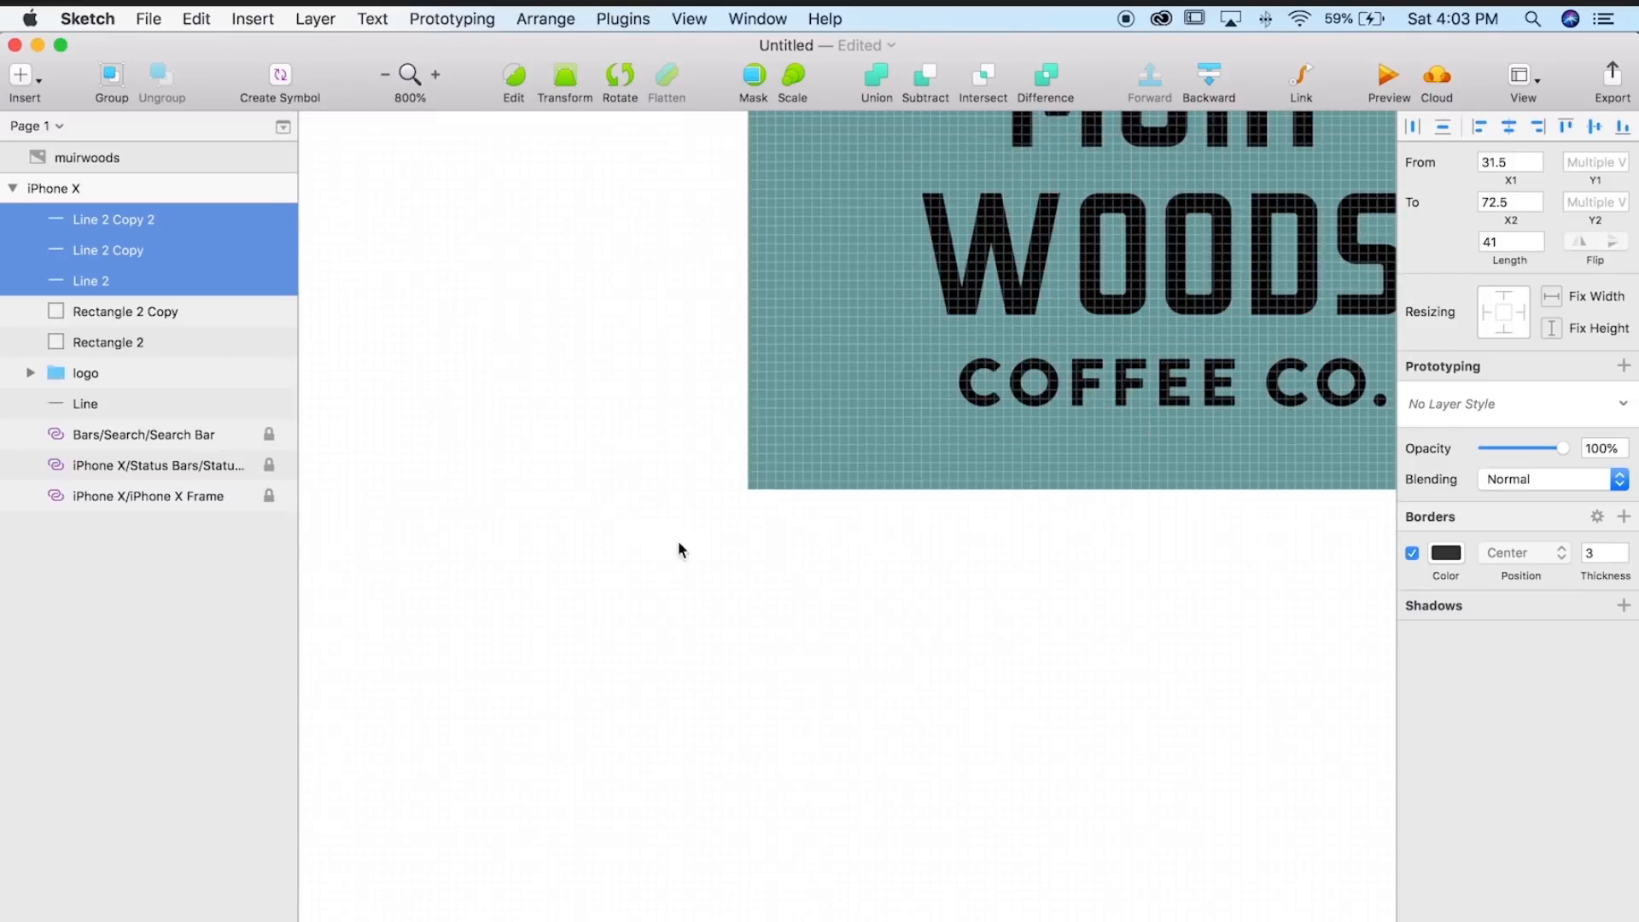
# - Move the lowest line straight up so it sits closer beneath the middle line
pyautogui.click(987, 669)
pyautogui.moveTo(792, 684); pyautogui.dragTo(796, 555)
pyautogui.press('Down')
pyautogui.press('Down')
pyautogui.press('Down')
pyautogui.press('Down')
pyautogui.press('Down')
pyautogui.press('Down')
pyautogui.press('Down')
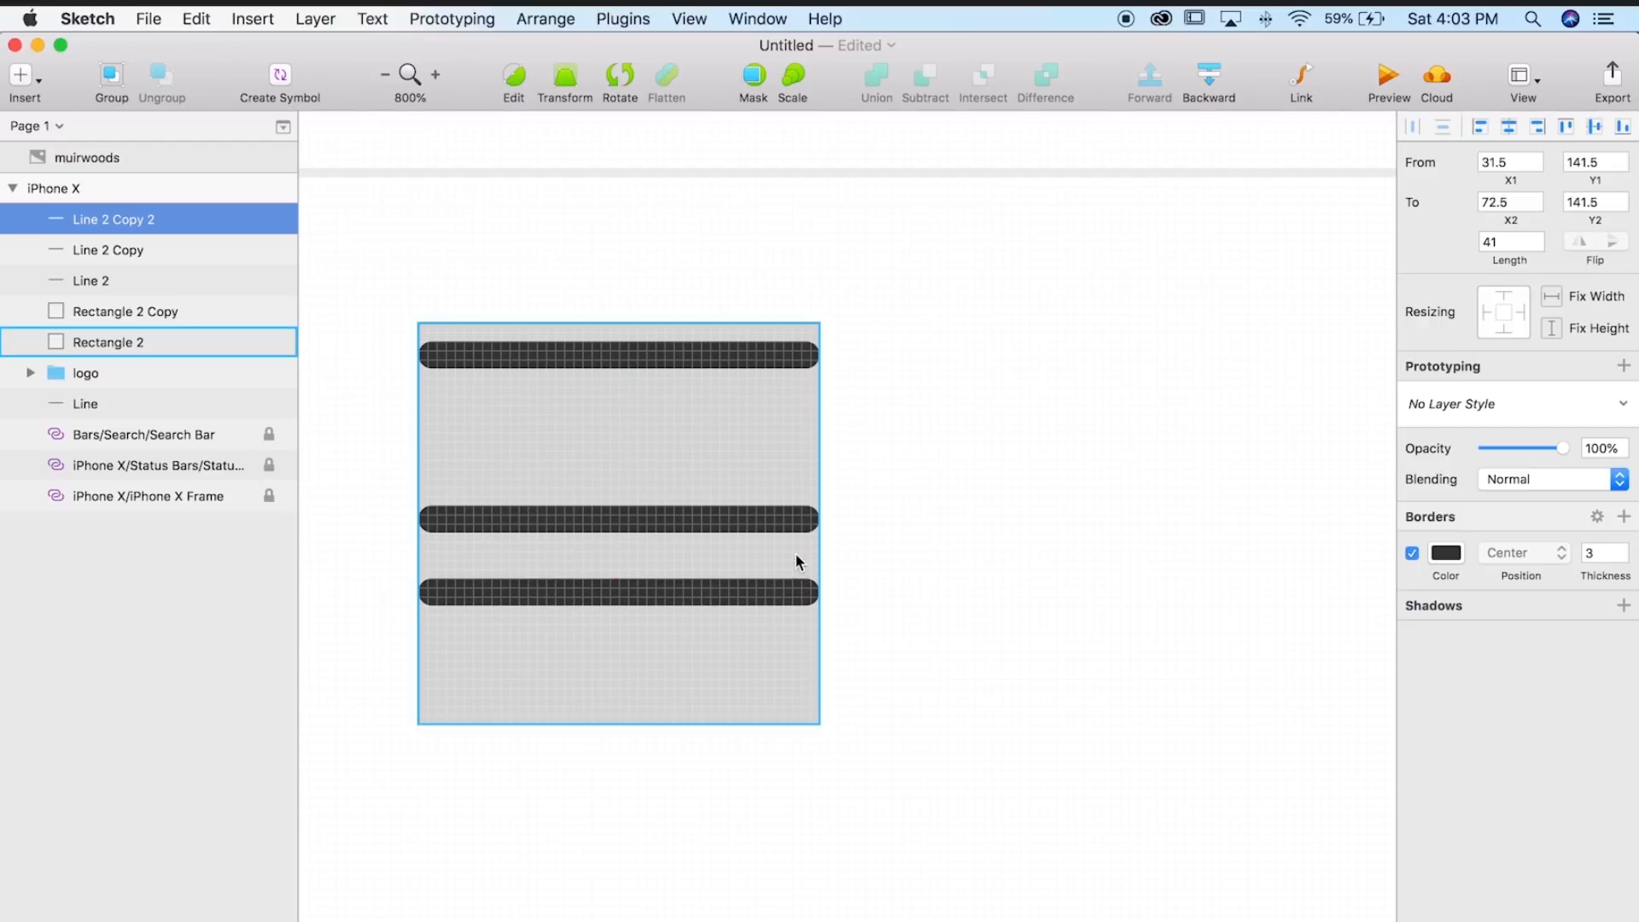
pyautogui.press('Down')
# - Move the uppermost line down to Y 124.5 so the three lines are evenly spaced
pyautogui.moveTo(755, 356); pyautogui.dragTo(760, 437)
pyautogui.hotkey('shift', 'Down')
pyautogui.press('Up')
pyautogui.press('Up')
pyautogui.press('Up')
pyautogui.press('Up')
pyautogui.press('Up')
pyautogui.press('Up')
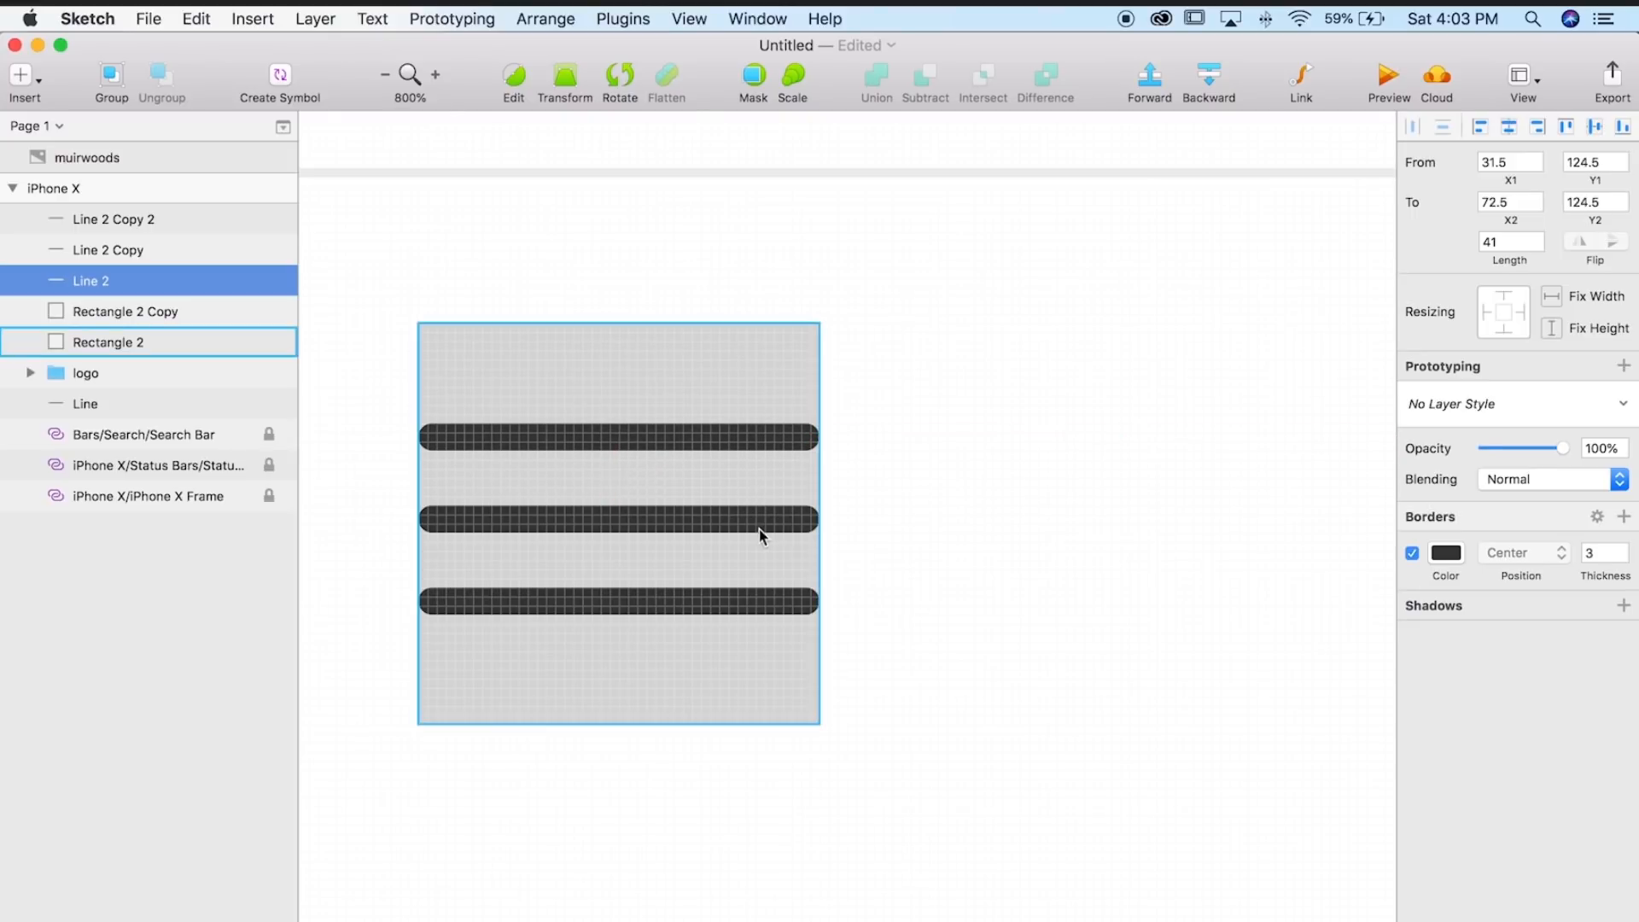
# - Group the three lines and name the group icn_menu
pyautogui.click(761, 519)
pyautogui.keyDown('shift'); pyautogui.click(731, 436); pyautogui.keyUp('shift')
pyautogui.keyDown('shift'); pyautogui.click(727, 603); pyautogui.keyUp('shift')
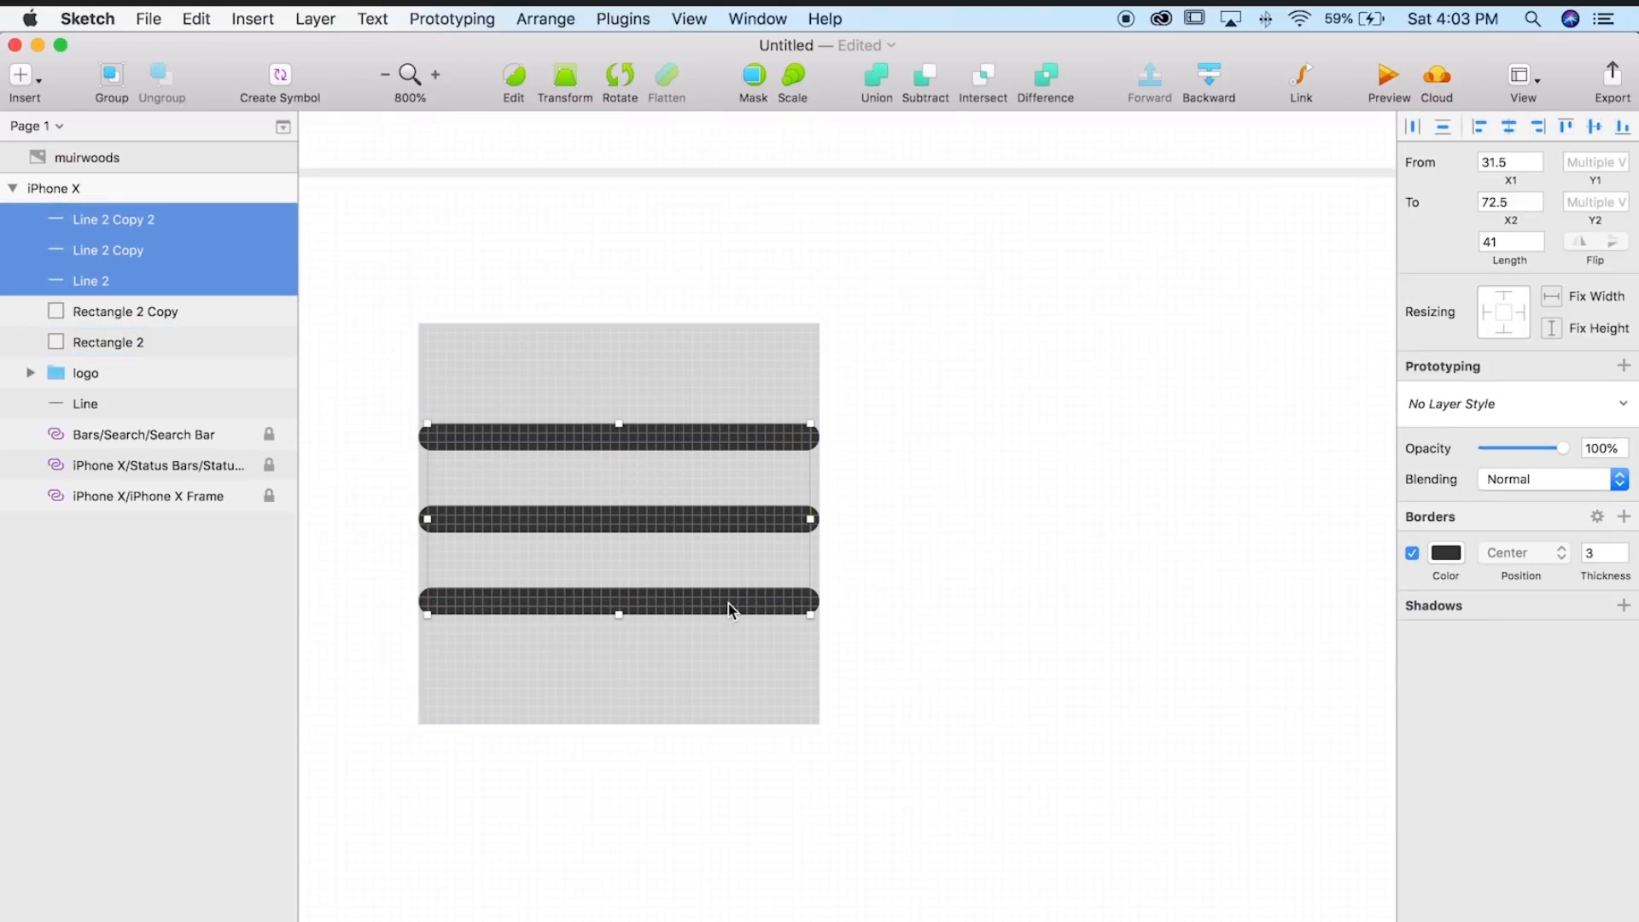
pyautogui.rightClick(732, 603)
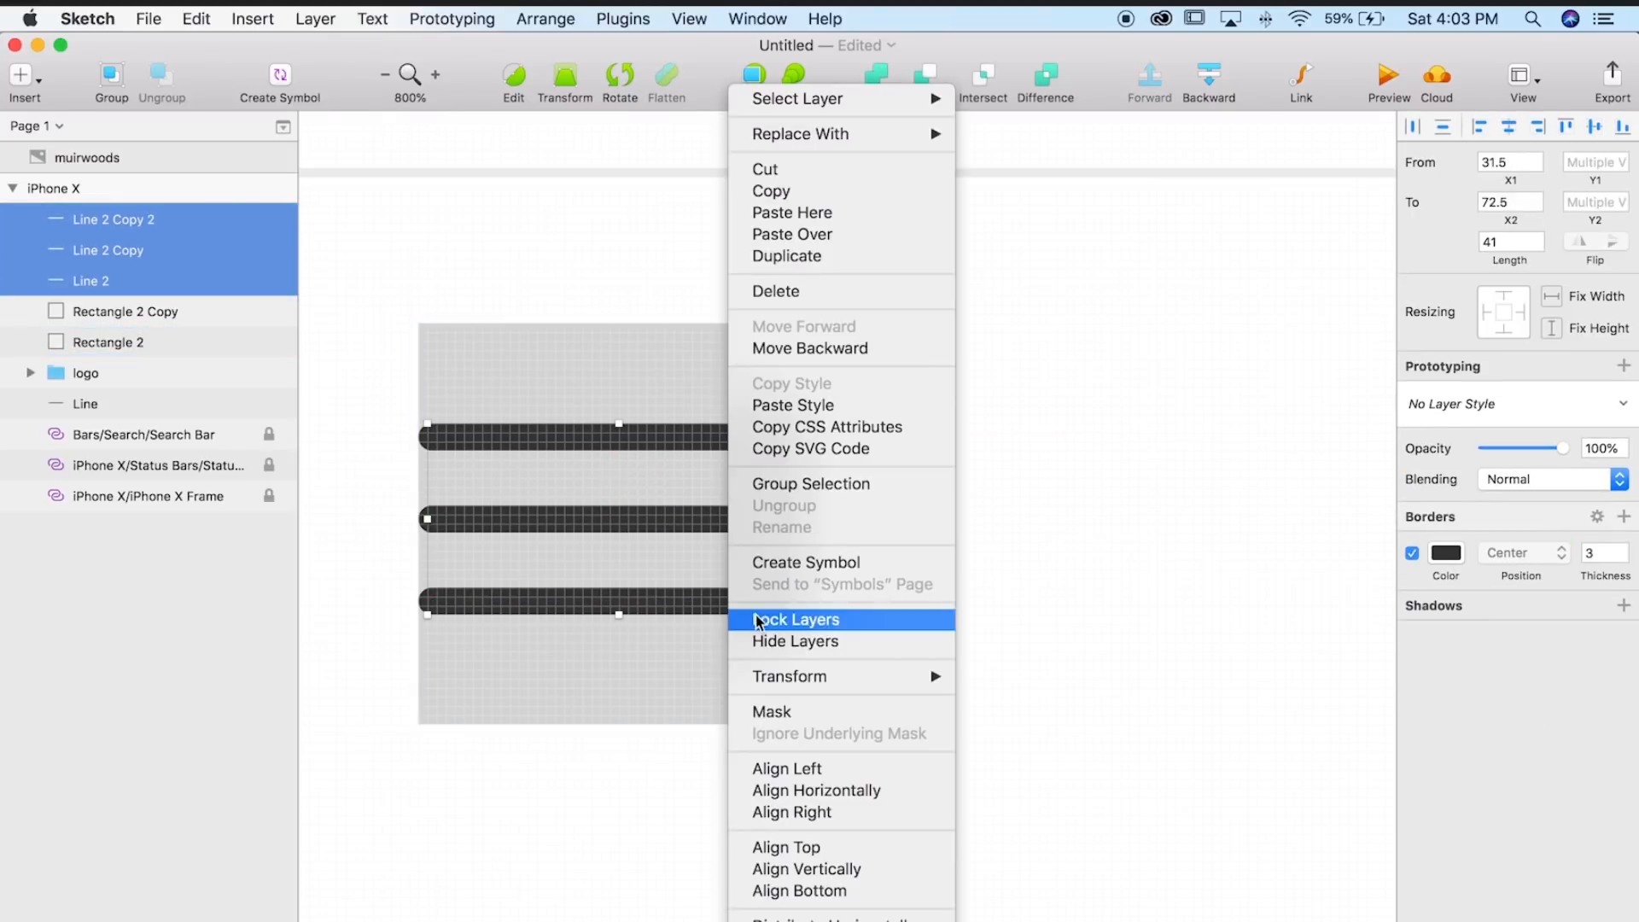
pyautogui.click(780, 483)
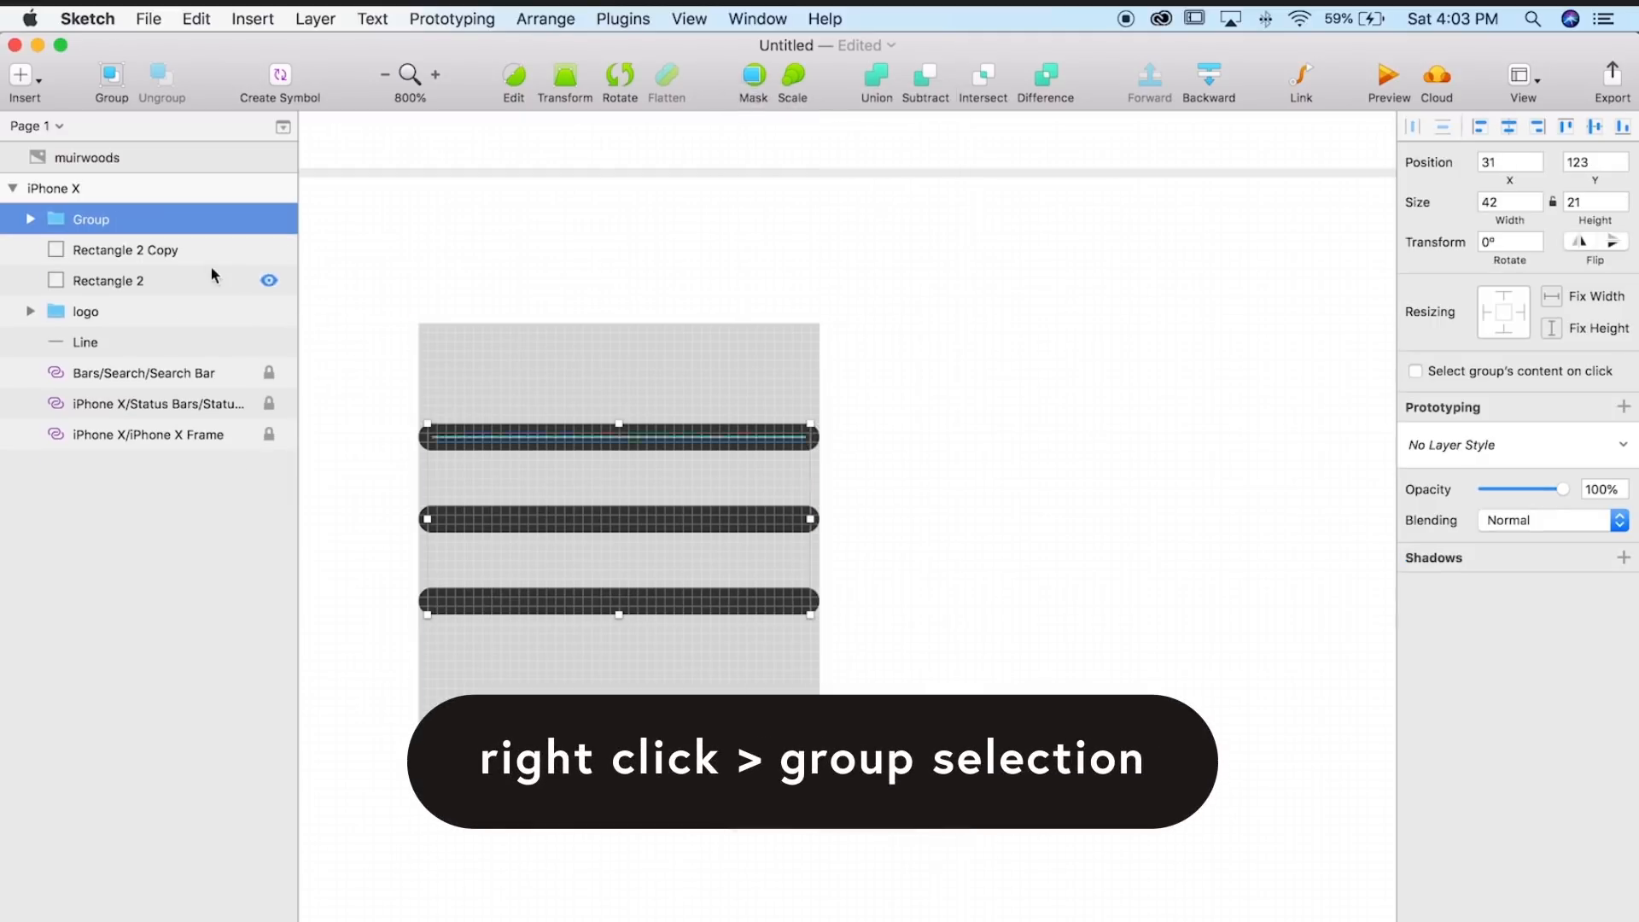
pyautogui.doubleClick(88, 220)
pyautogui.write('ic')
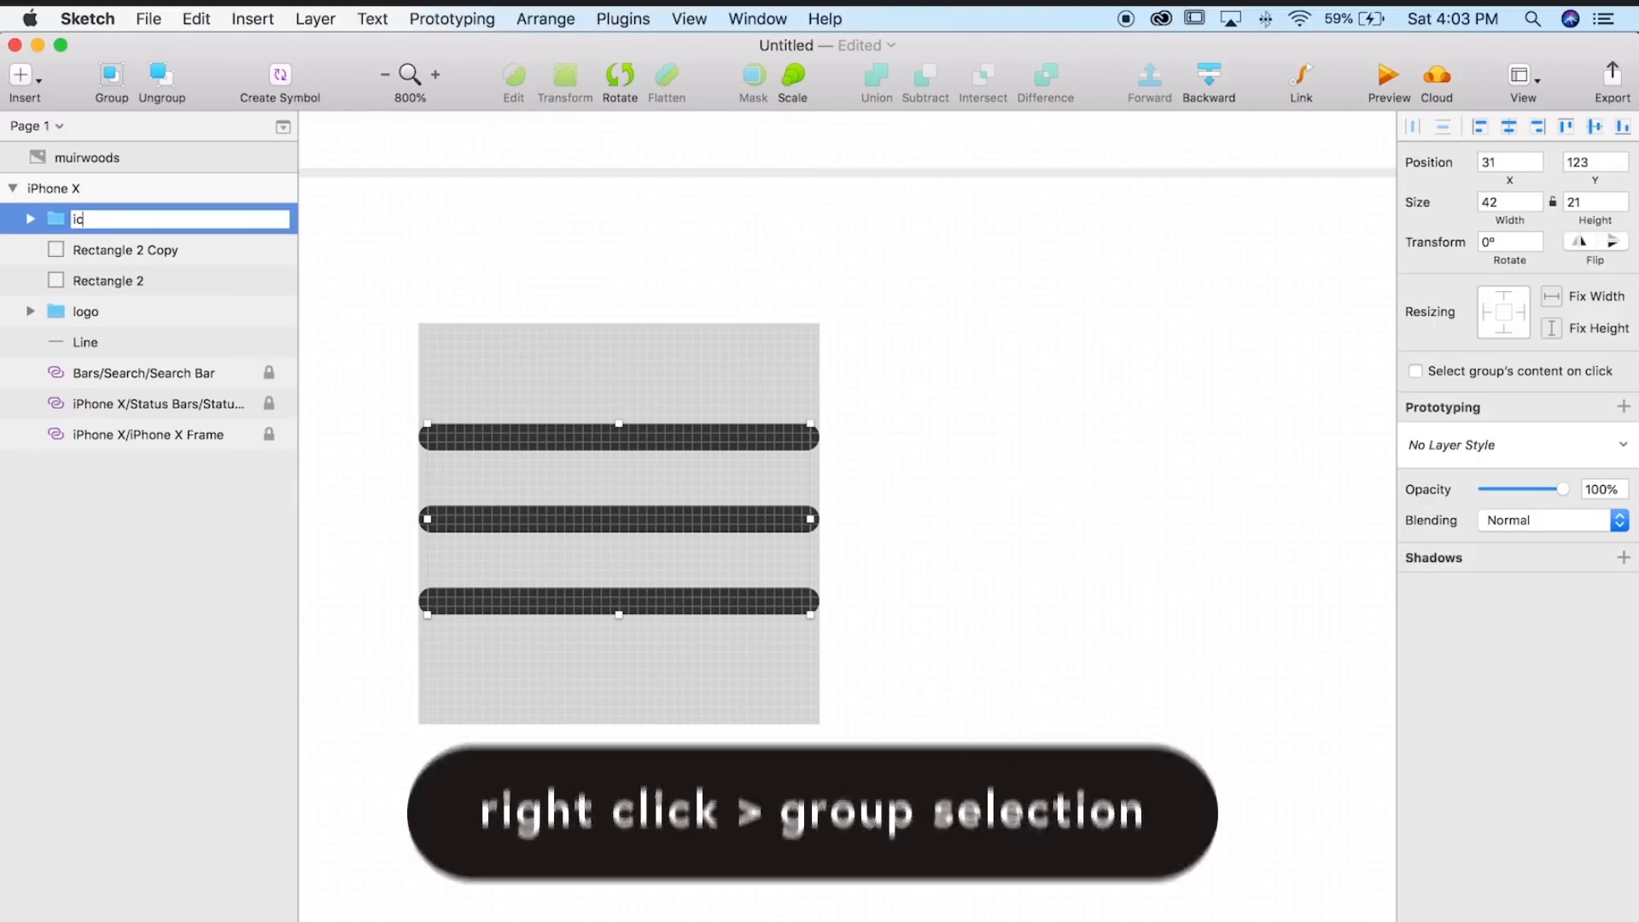
pyautogui.write('n_menu')
pyautogui.press('Return')
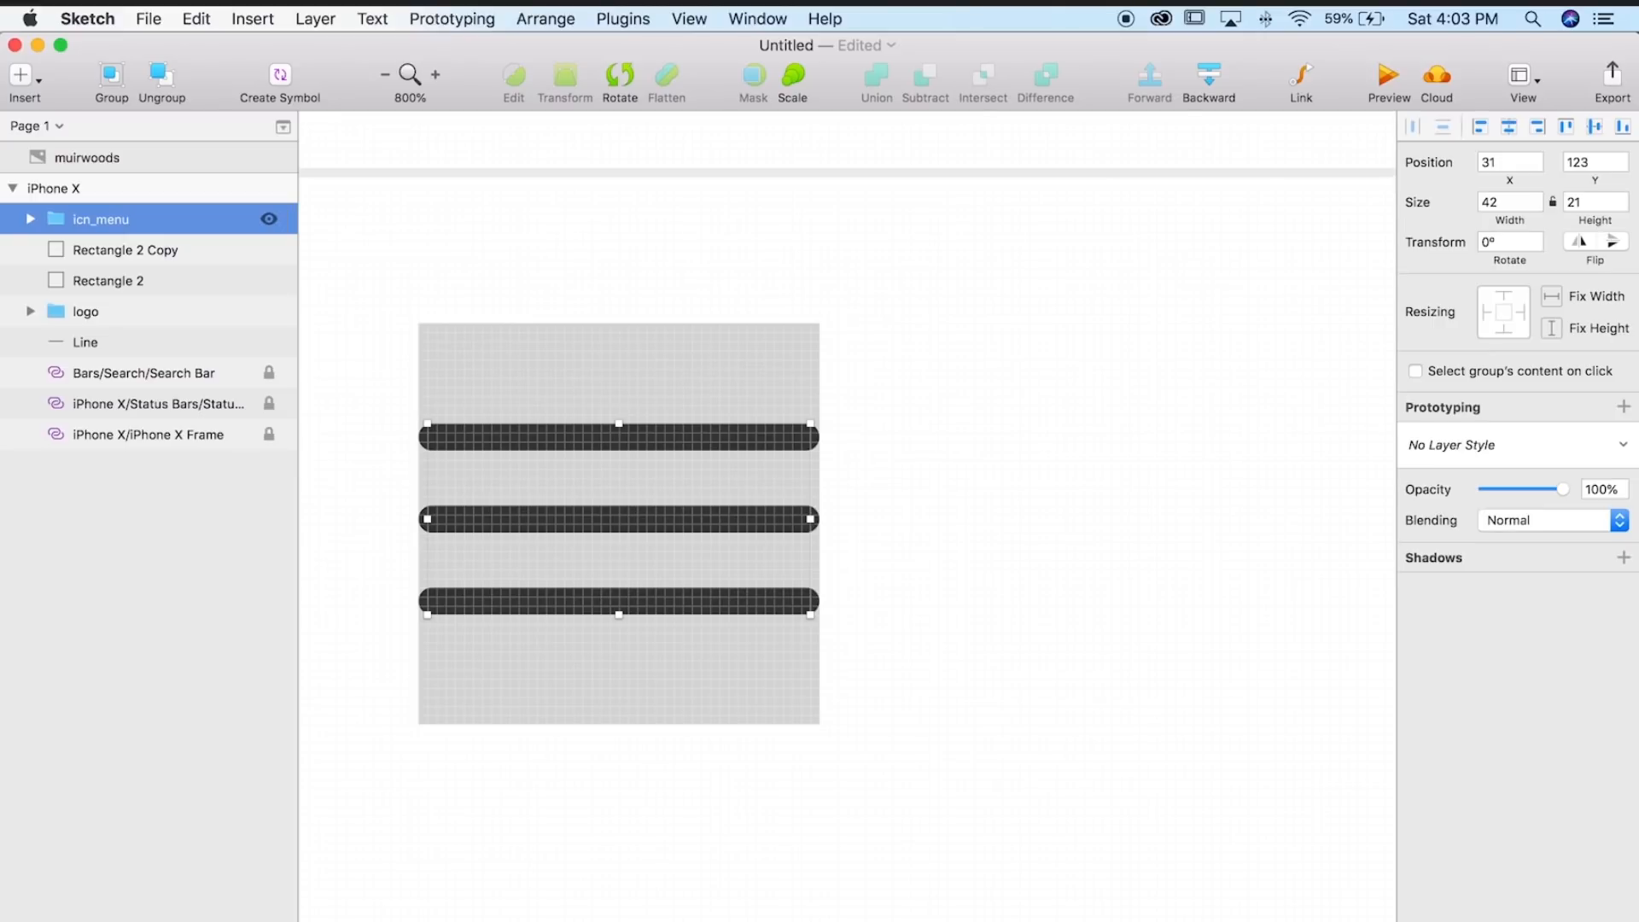
# - Rename the gray square behind the menu icon as touch_target and hide it
pyautogui.click(590, 371)
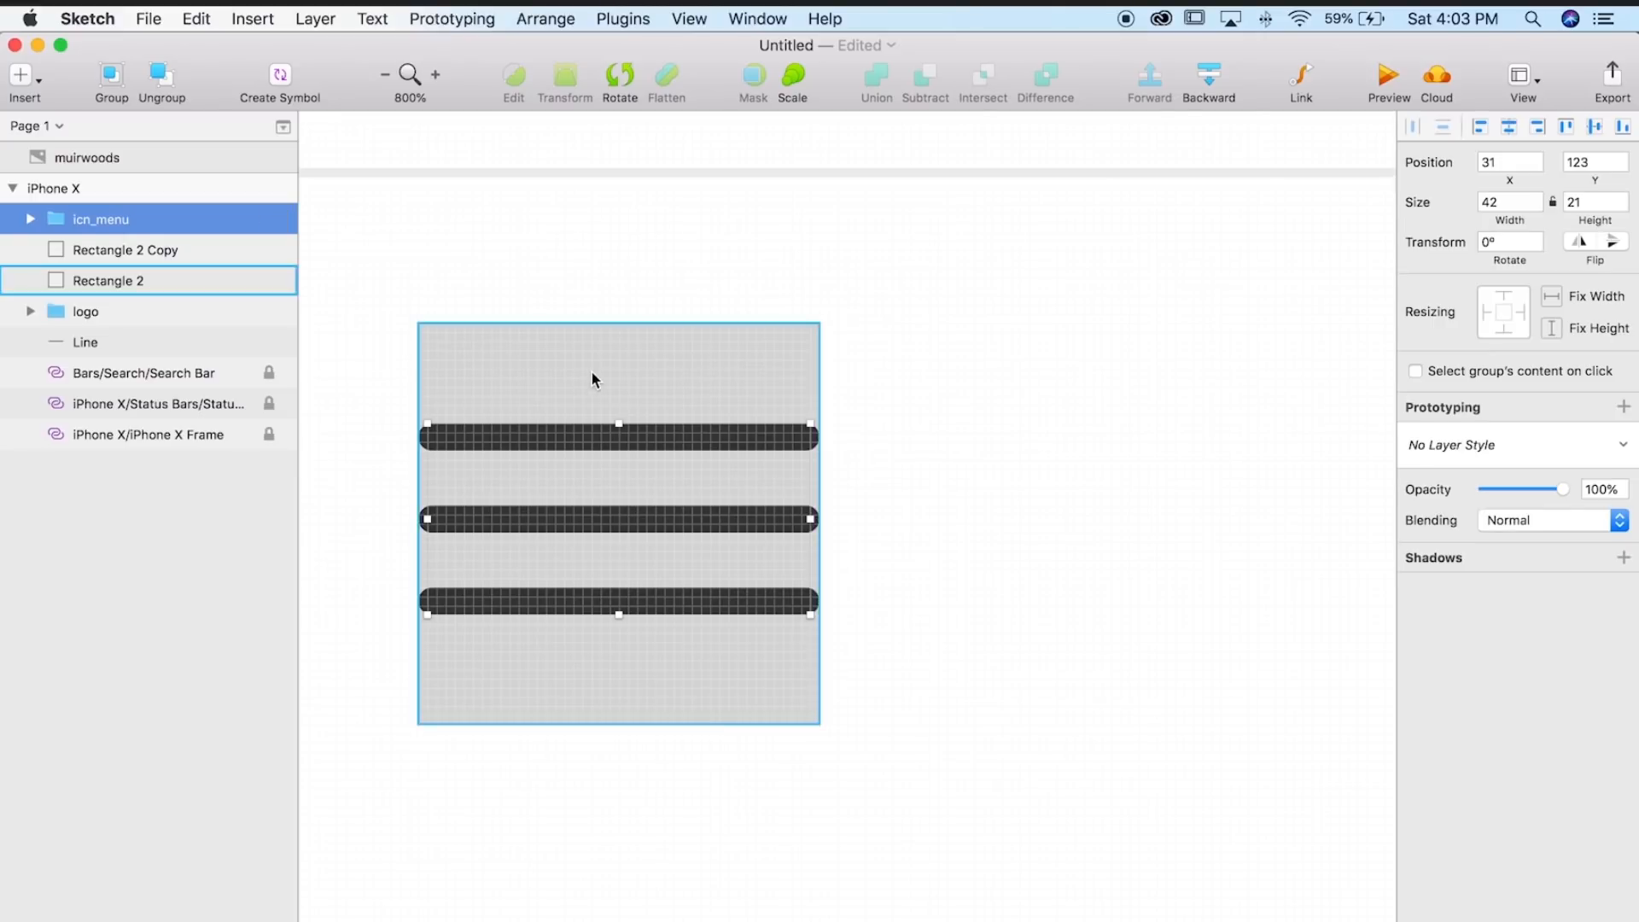
pyautogui.doubleClick(104, 281)
pyautogui.write('touch_target')
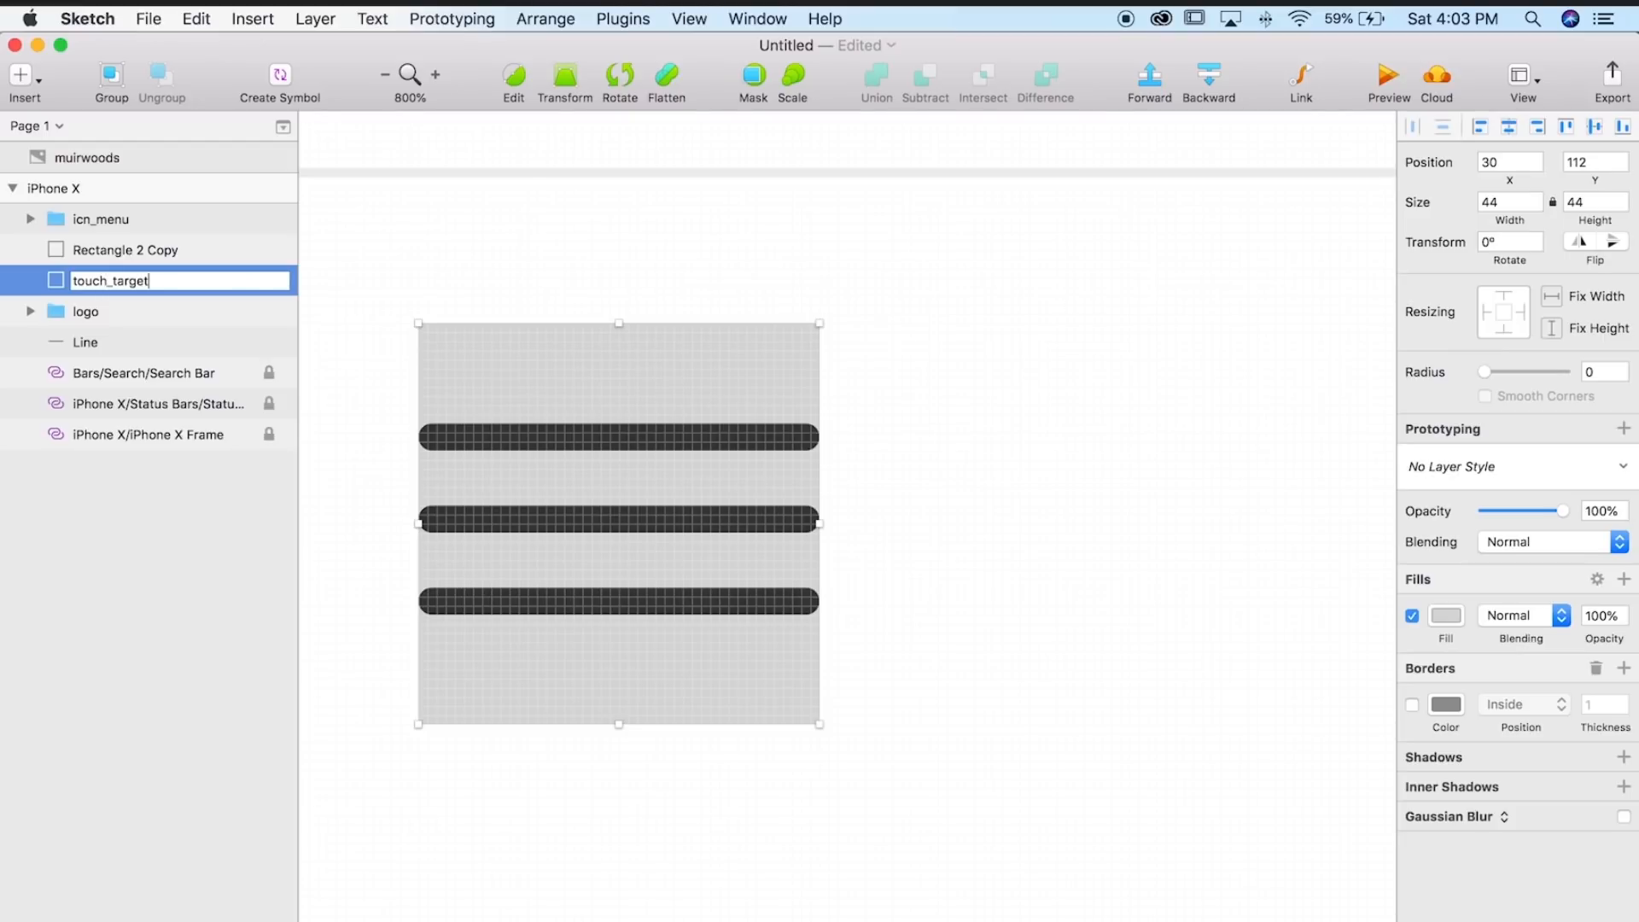
pyautogui.press('Return')
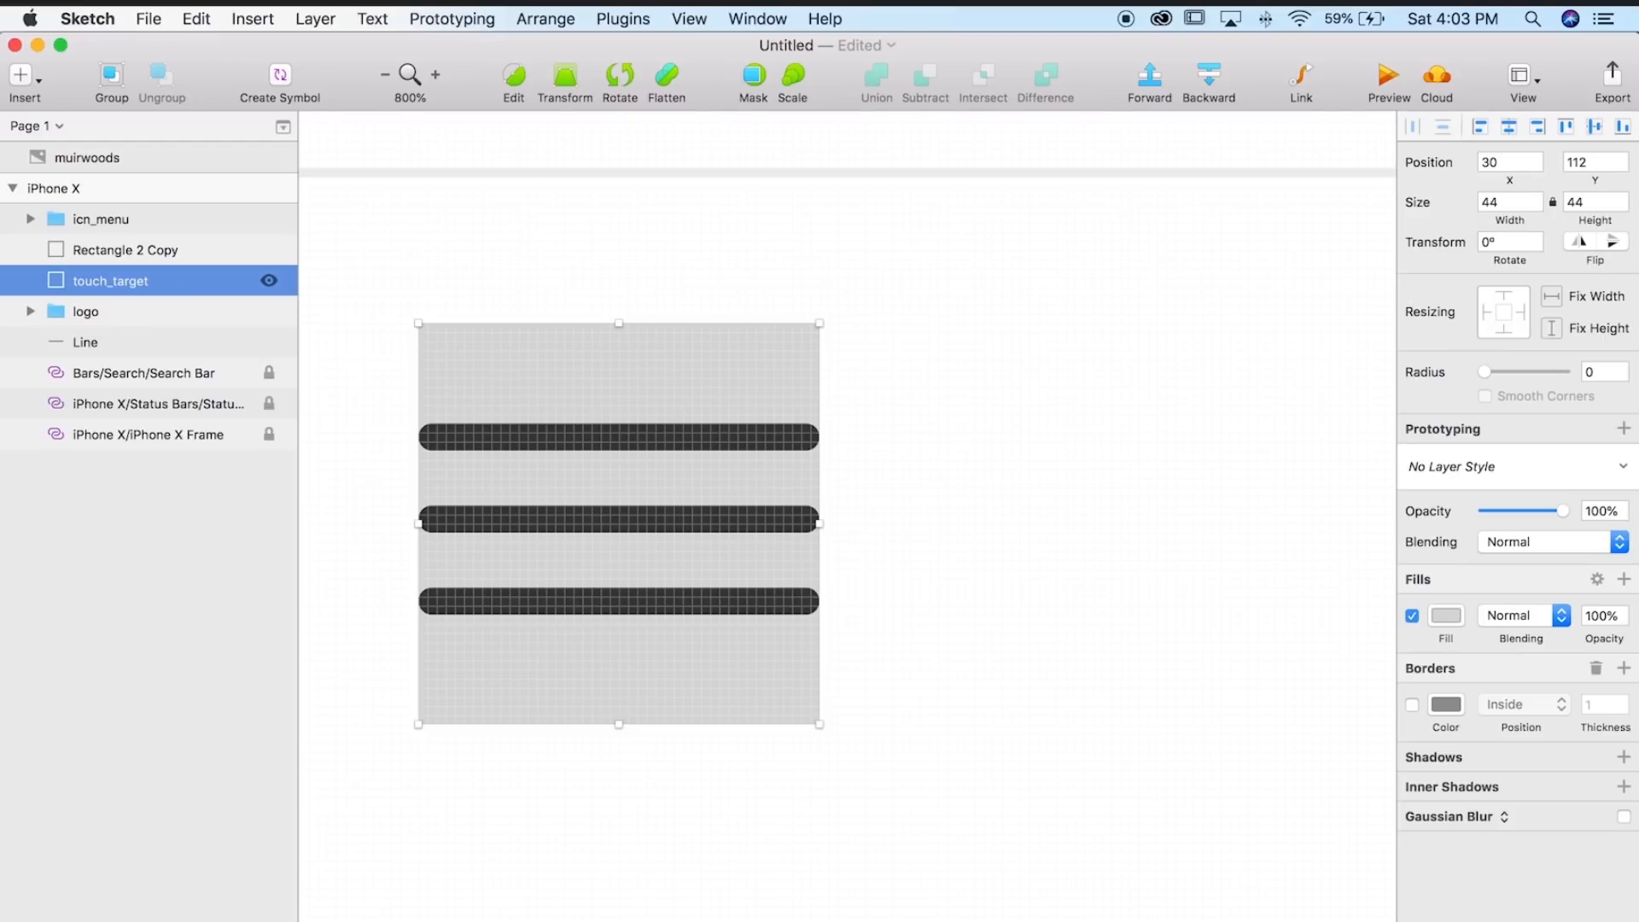
pyautogui.click(270, 281)
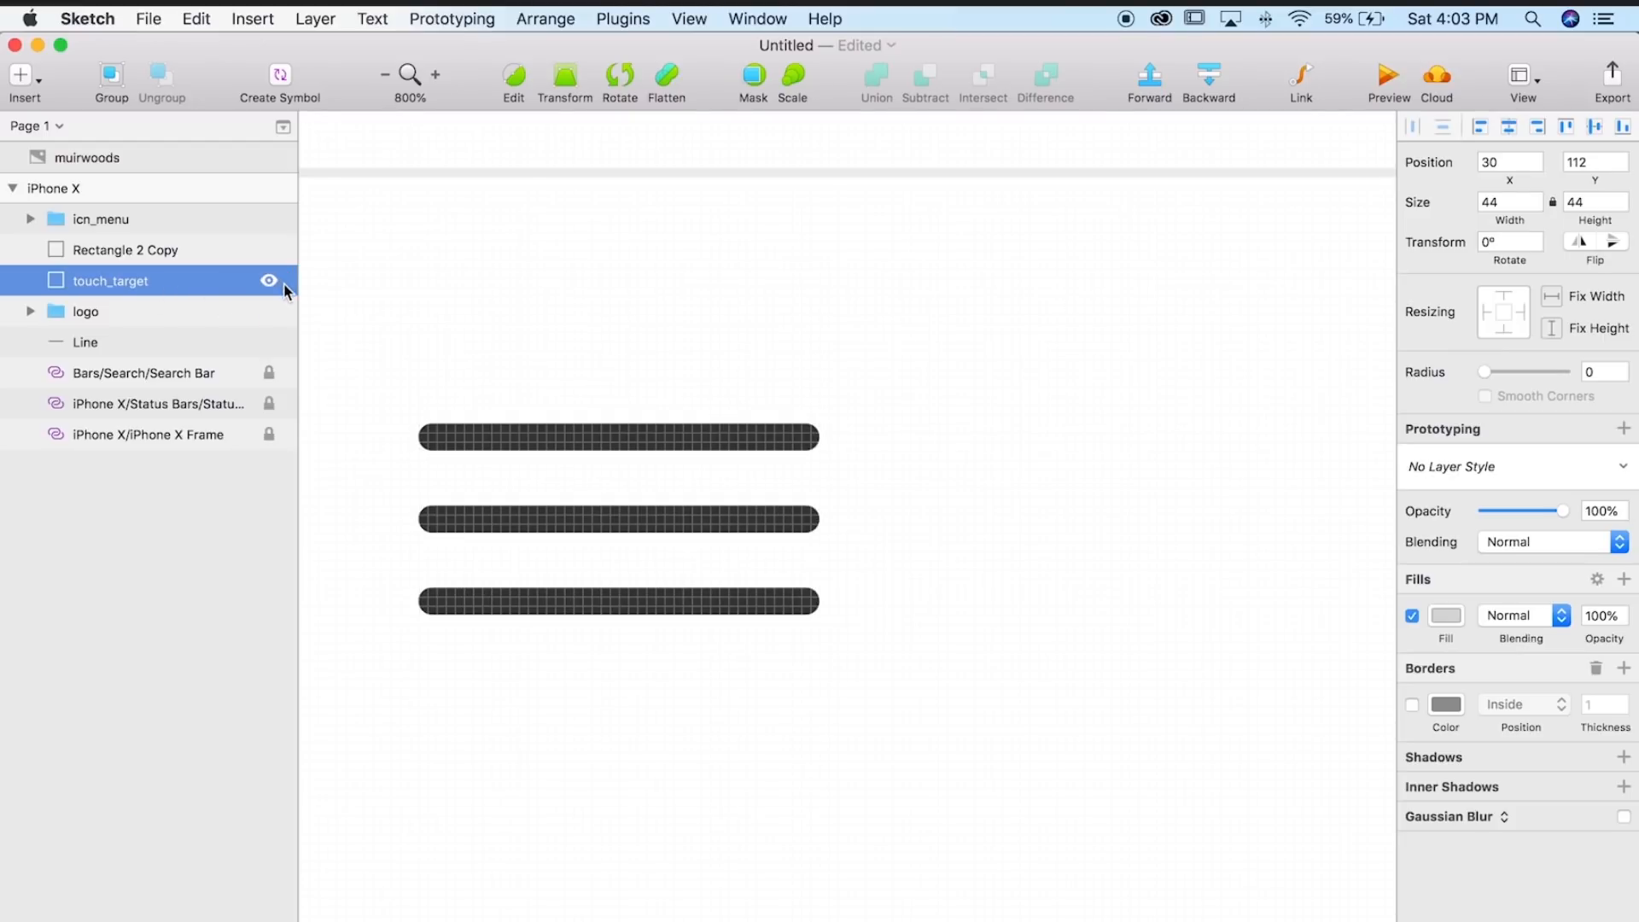
# - Narrow the icn_menu group to a width of 30 px, keeping its height of 21 px
pyautogui.press('super+minus')
pyautogui.press('super+minus')
pyautogui.press('super+minus')
pyautogui.click(479, 360)
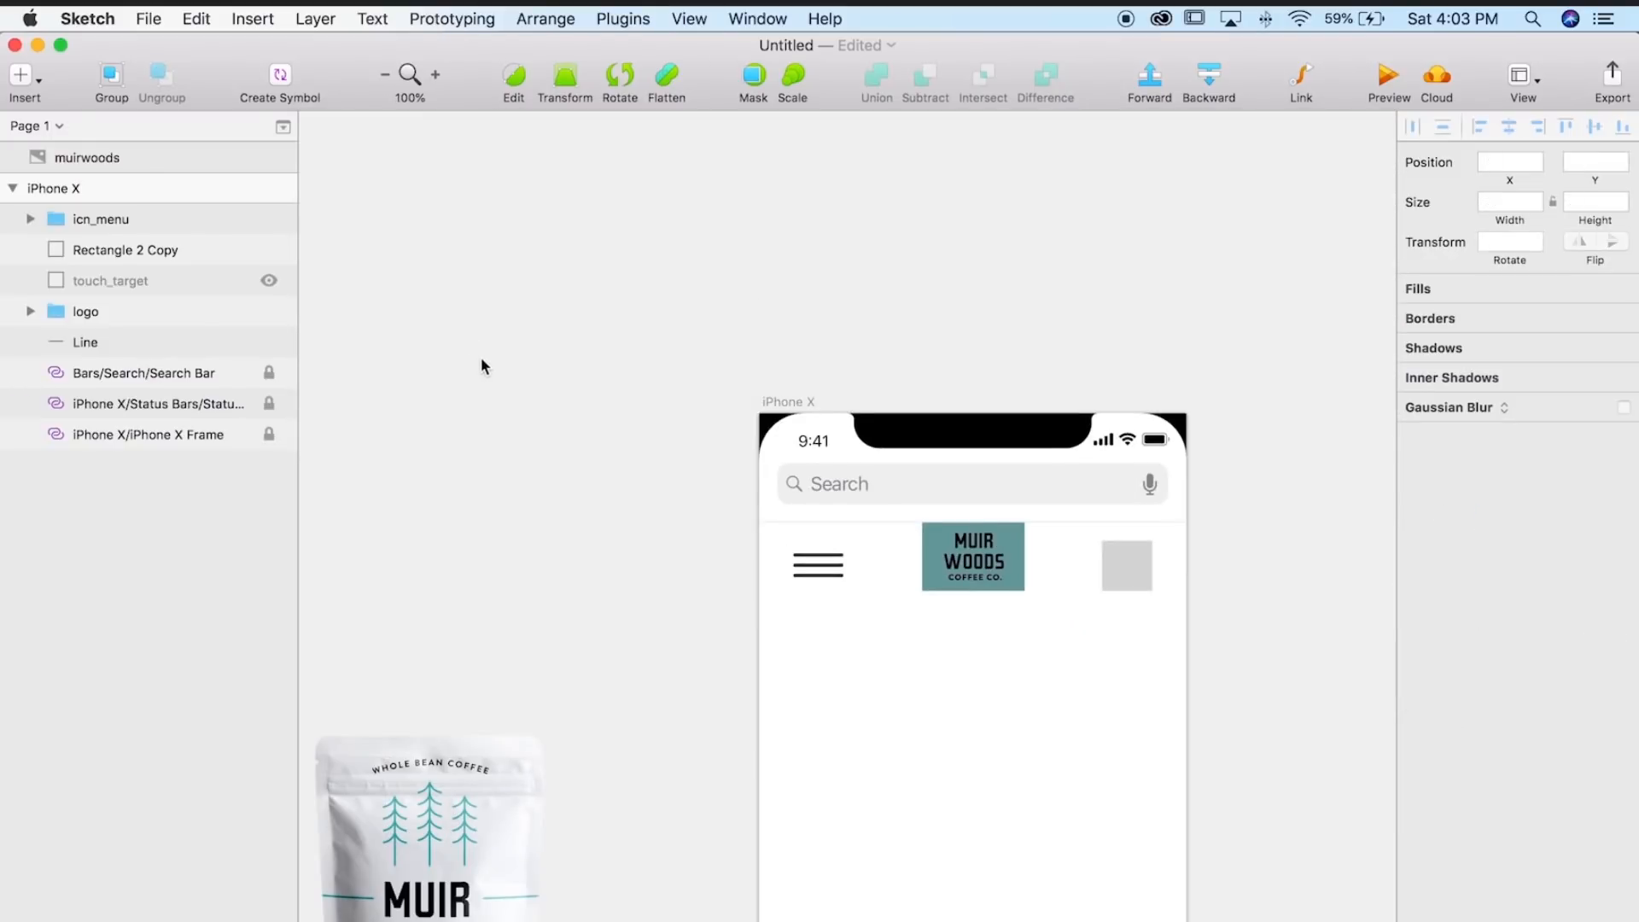
pyautogui.moveTo(531, 350); pyautogui.dragTo(466, 303)
pyautogui.hscroll(5, 500, 322)
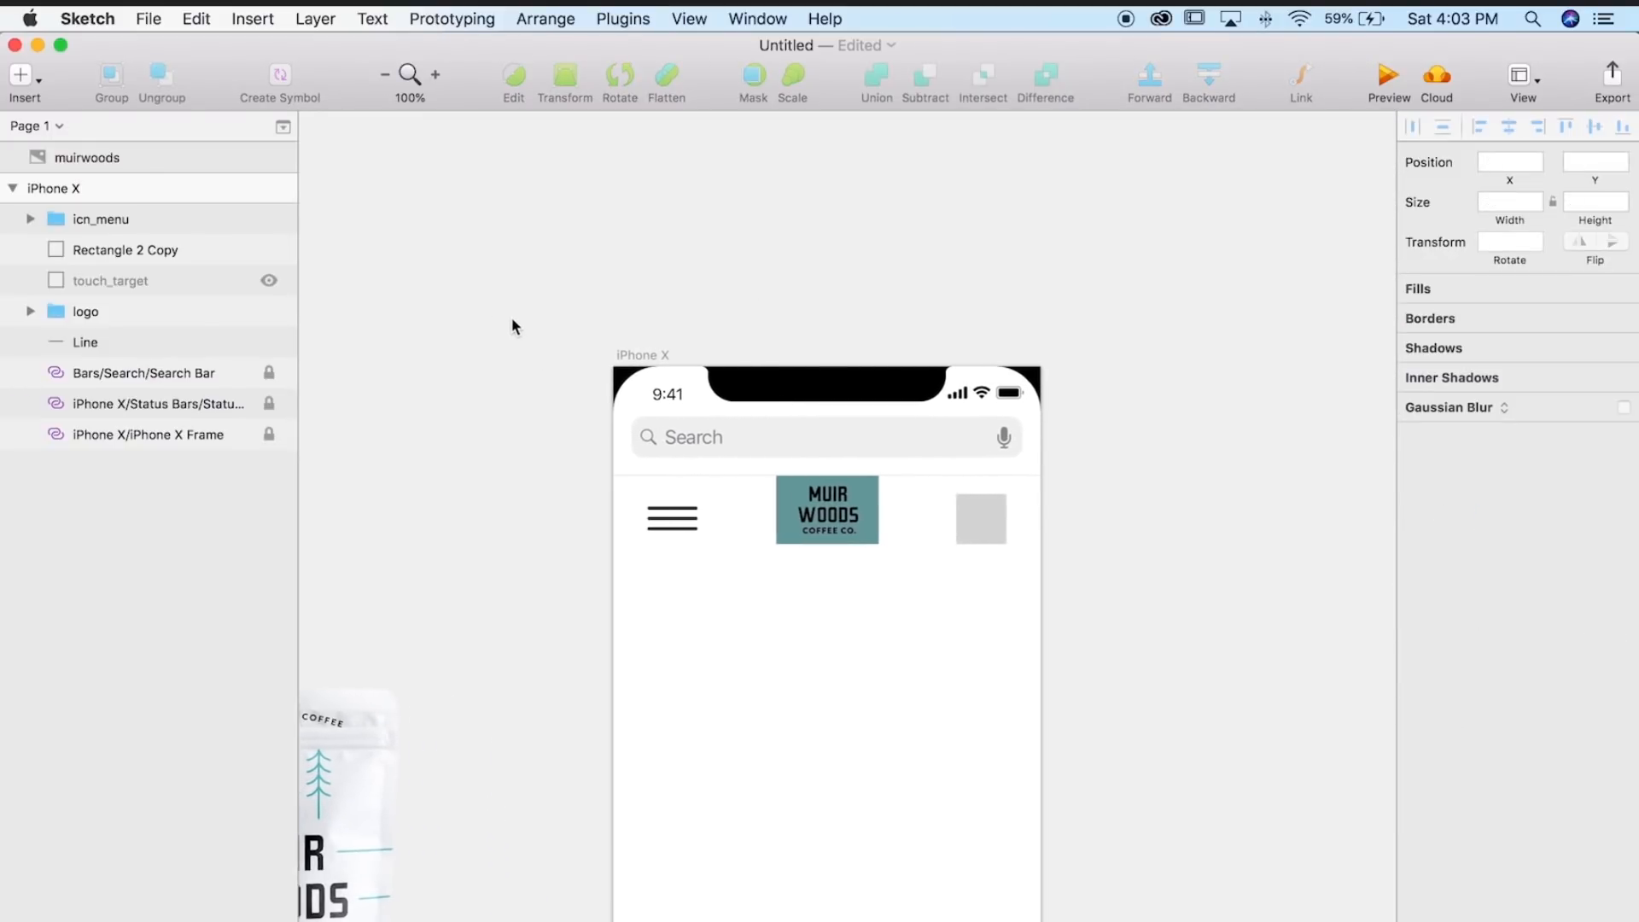
pyautogui.press('super+plus')
pyautogui.press('super+plus')
pyautogui.hscroll(-10, 598, 380)
pyautogui.scroll(2, 597, 379)
pyautogui.click(671, 465)
pyautogui.click(671, 465)
pyautogui.moveTo(745, 464); pyautogui.dragTo(690, 465)
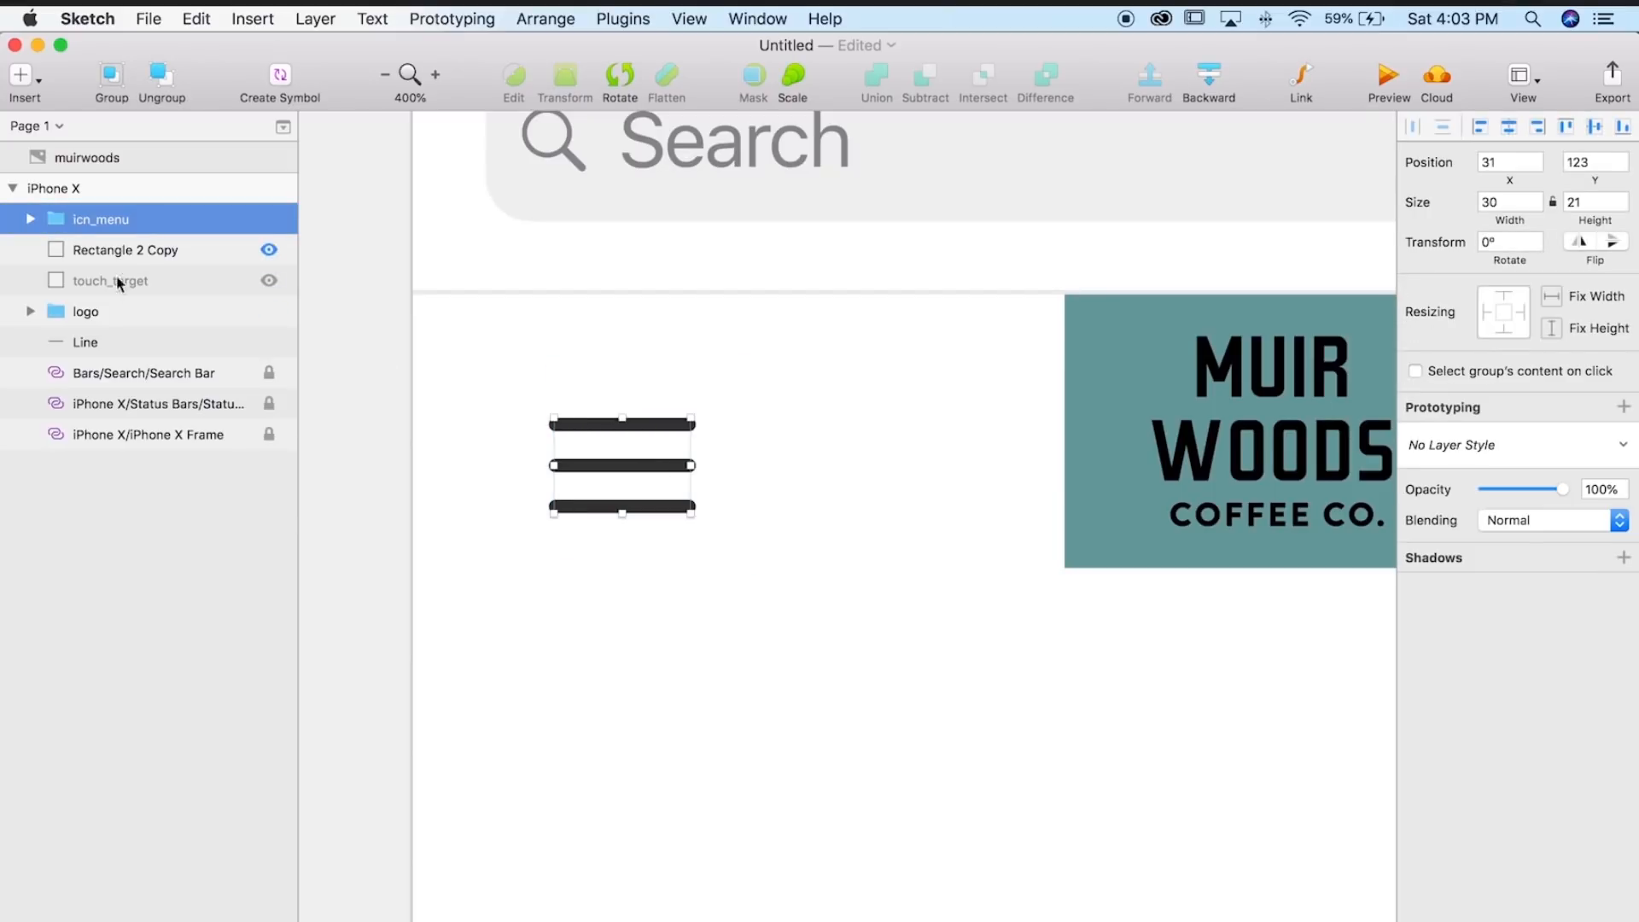
# - Show the touch_target square and centre the icn_menu group within it at X 37, Y 123
pyautogui.click(269, 281)
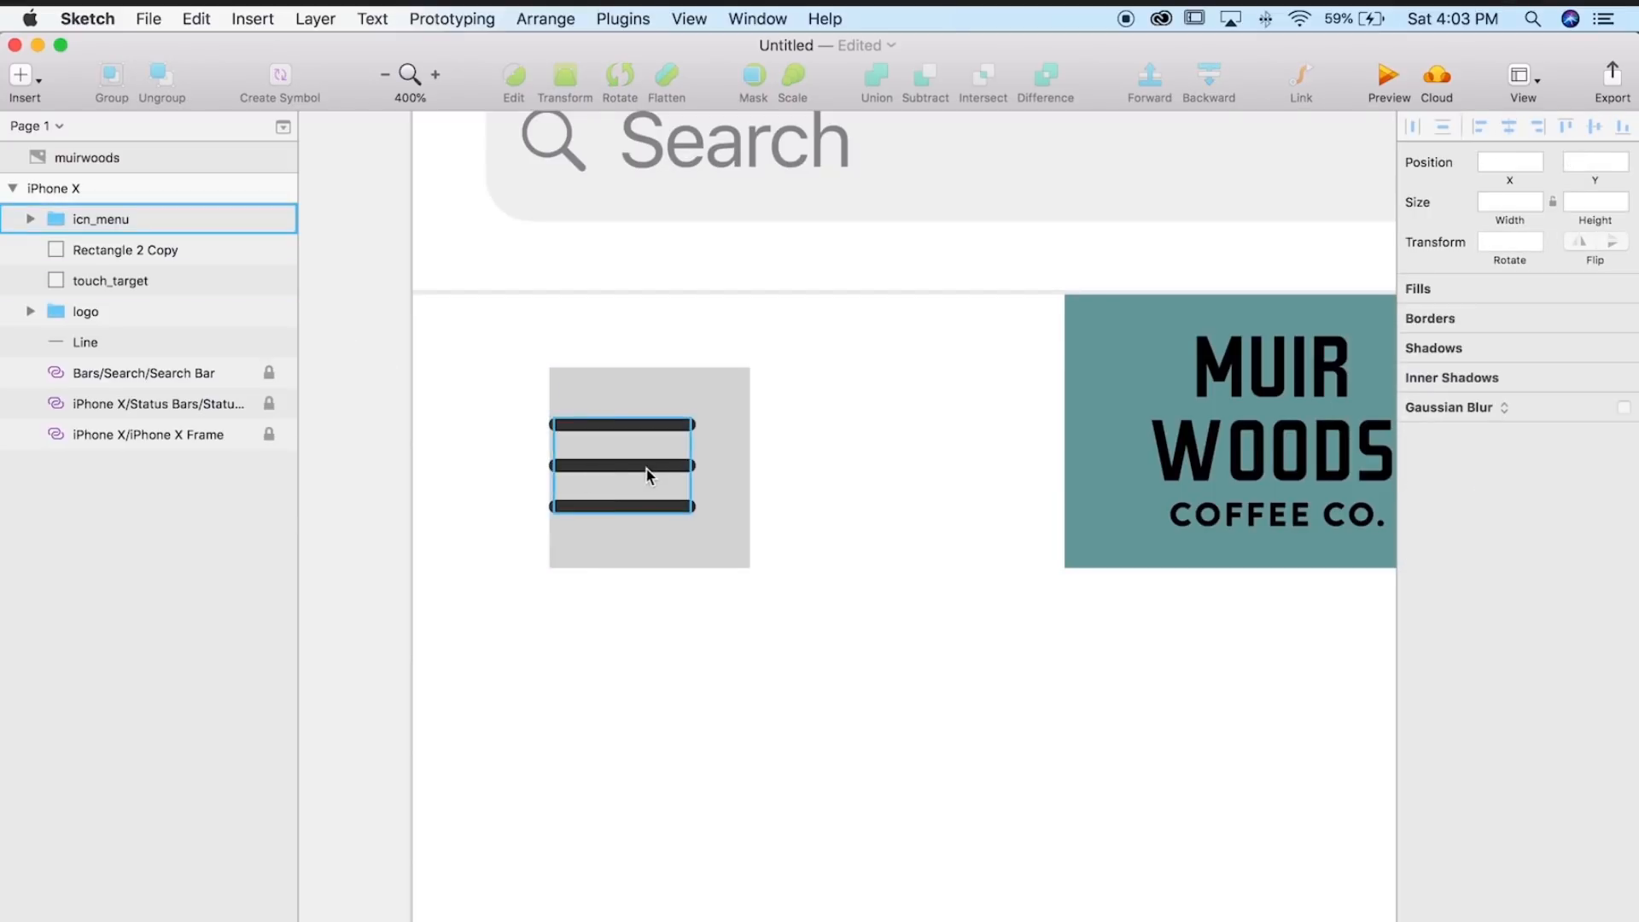
pyautogui.moveTo(627, 468); pyautogui.dragTo(651, 470)
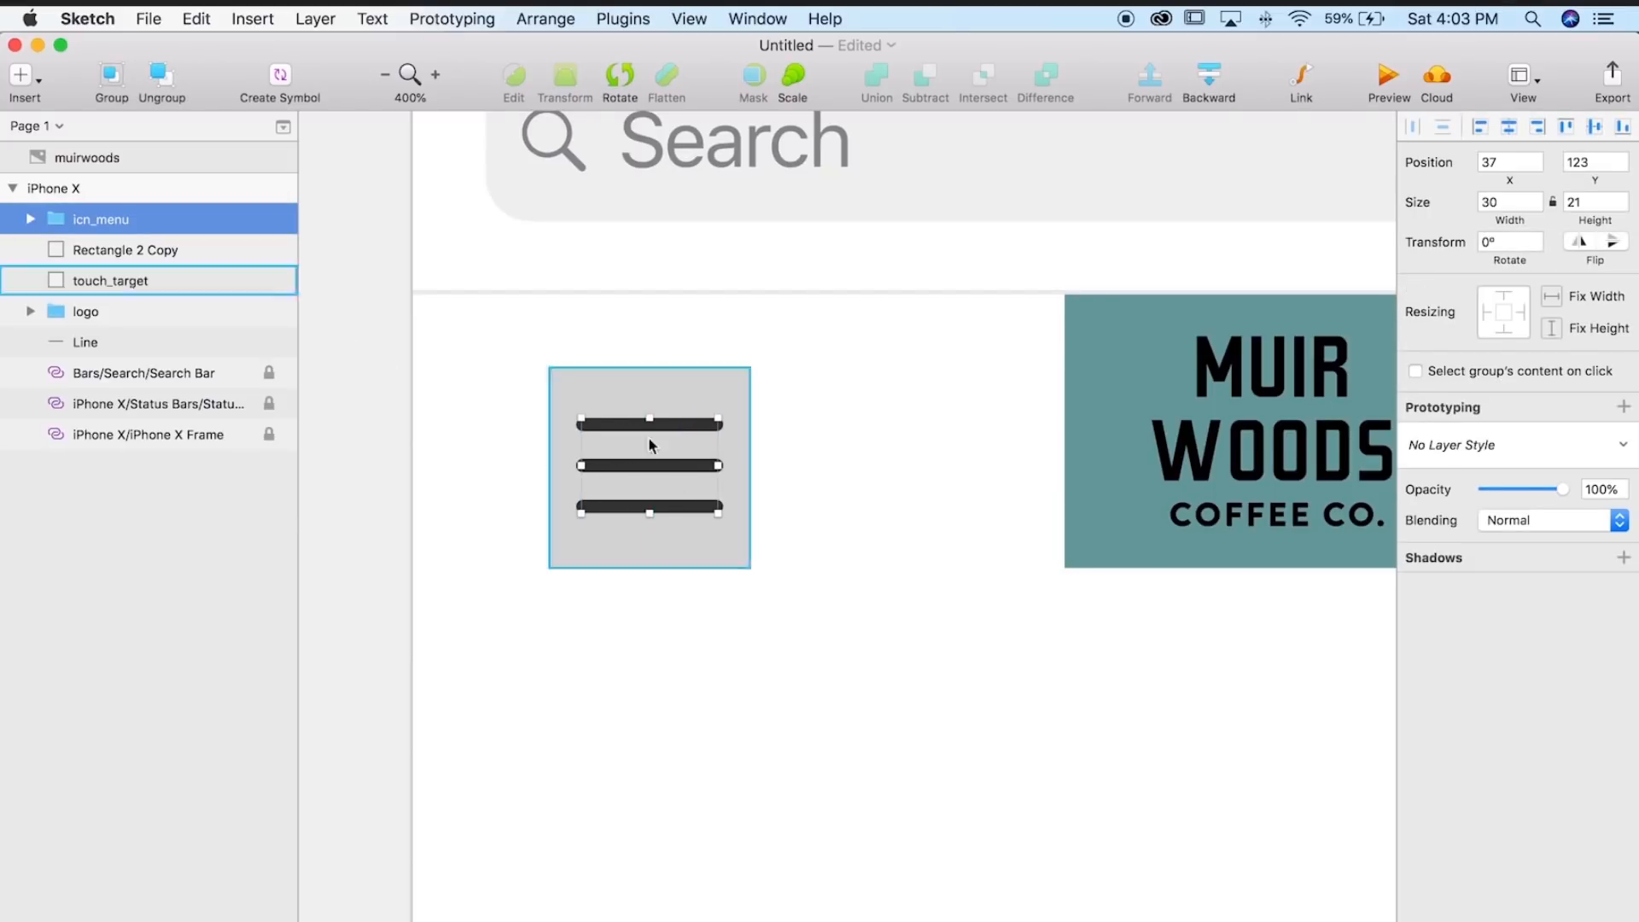
pyautogui.click(375, 393)
pyautogui.hscroll(1, 372, 383)
pyautogui.press('super+minus')
pyautogui.moveTo(534, 414); pyautogui.dragTo(437, 404)
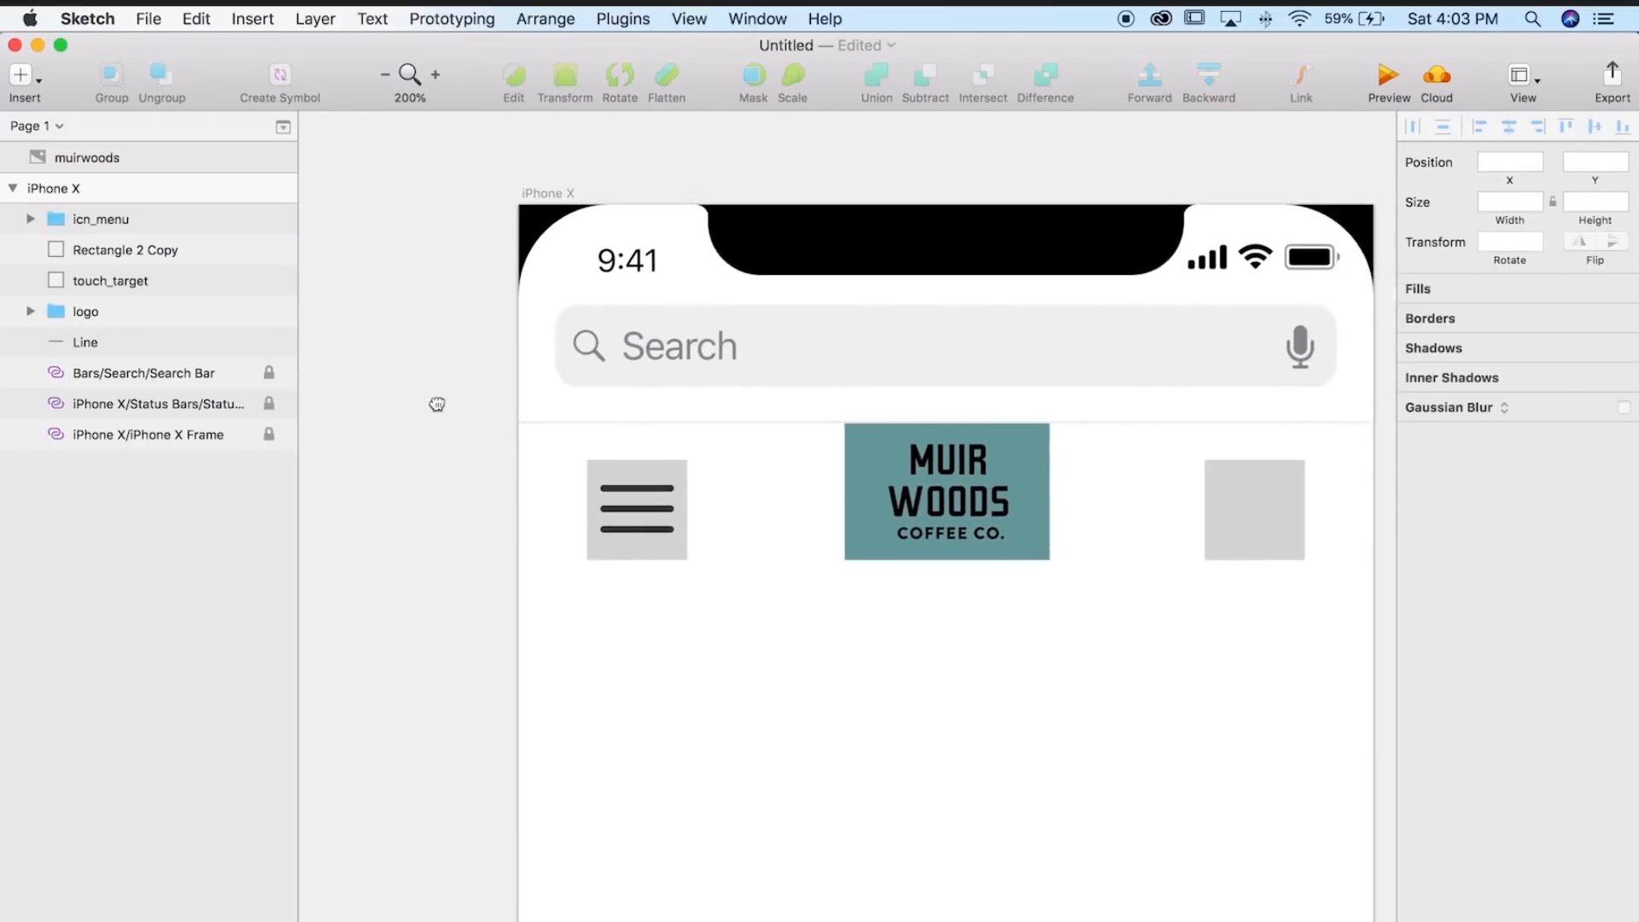
pyautogui.hscroll(3, 437, 403)
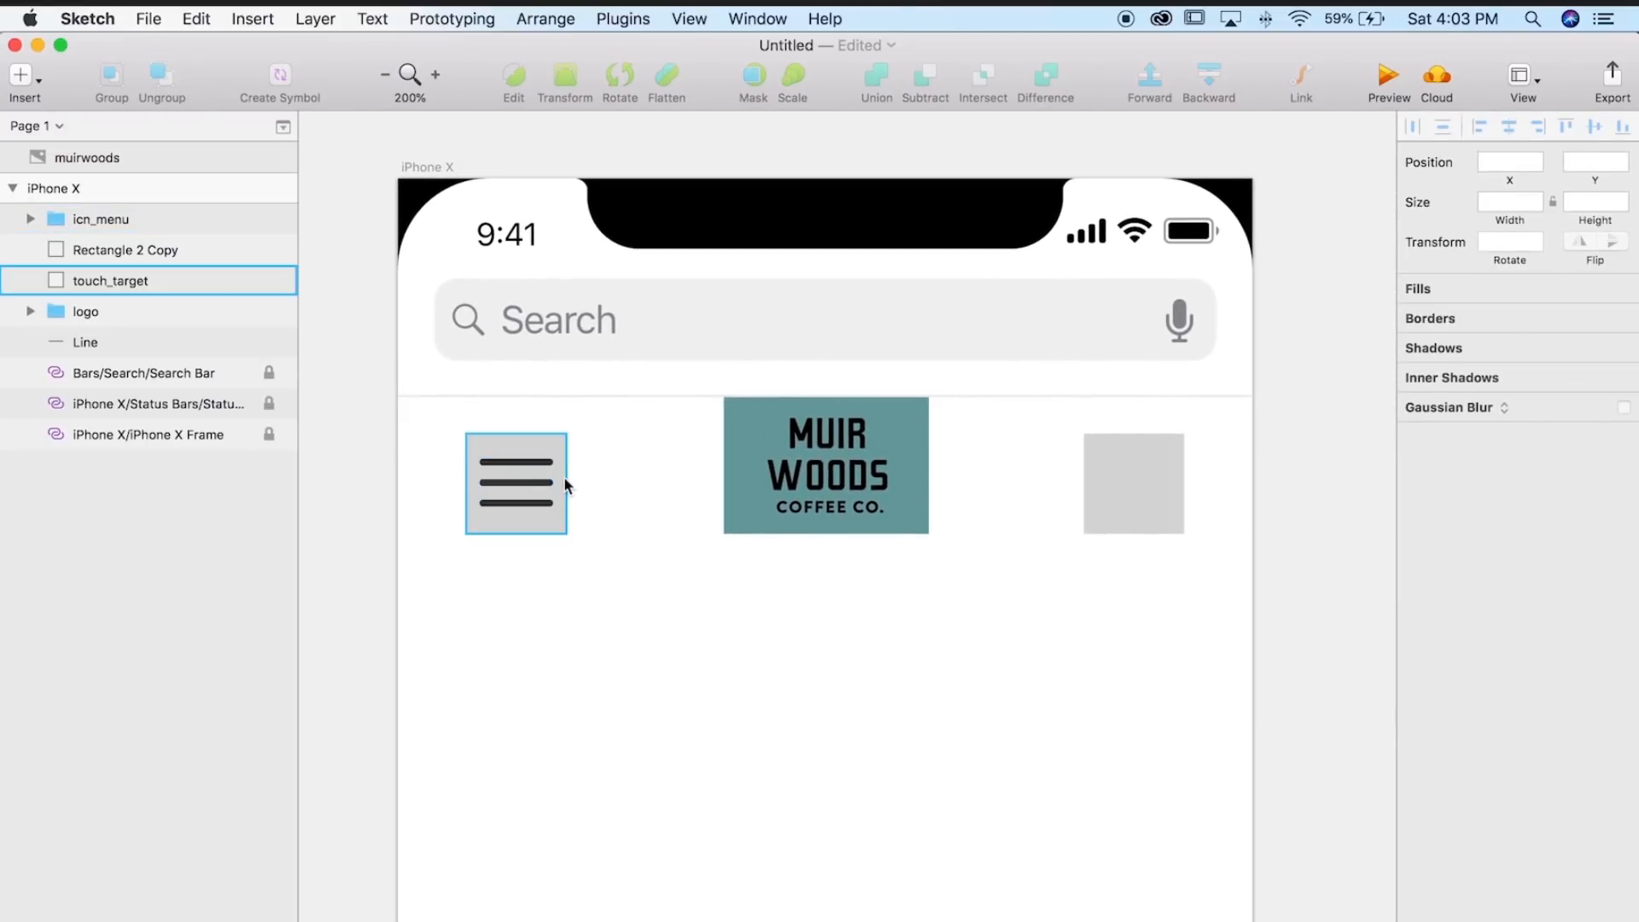
# - Hide the touch_target square behind the menu icon again
pyautogui.click(269, 280)
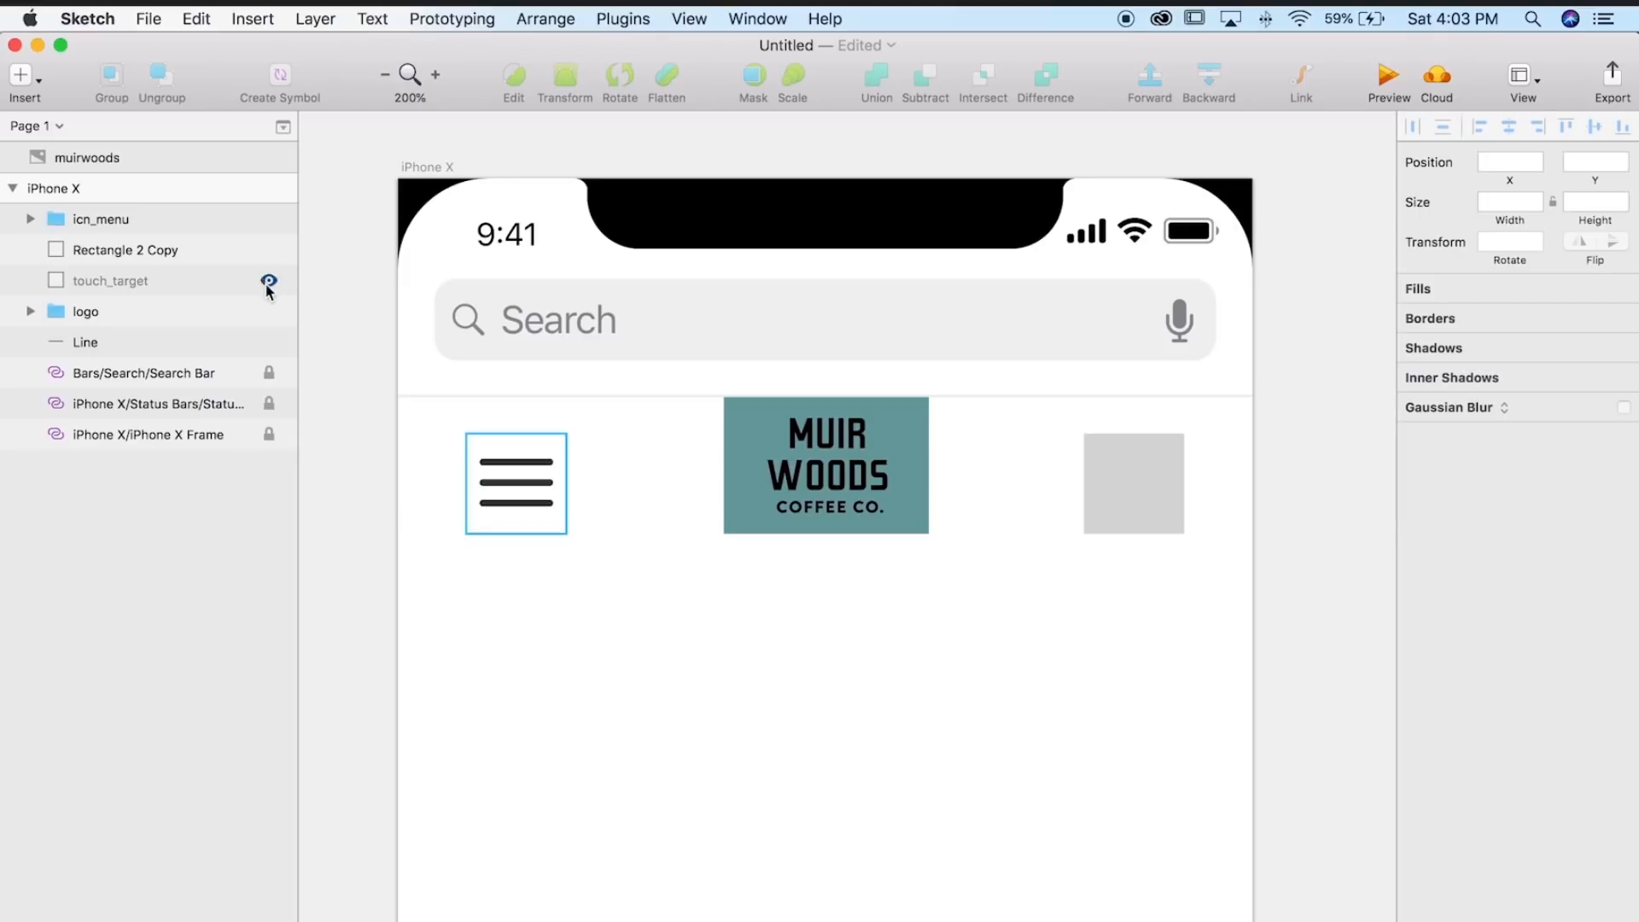
pyautogui.moveTo(380, 455); pyautogui.dragTo(359, 401)
pyautogui.hscroll(1, 357, 405)
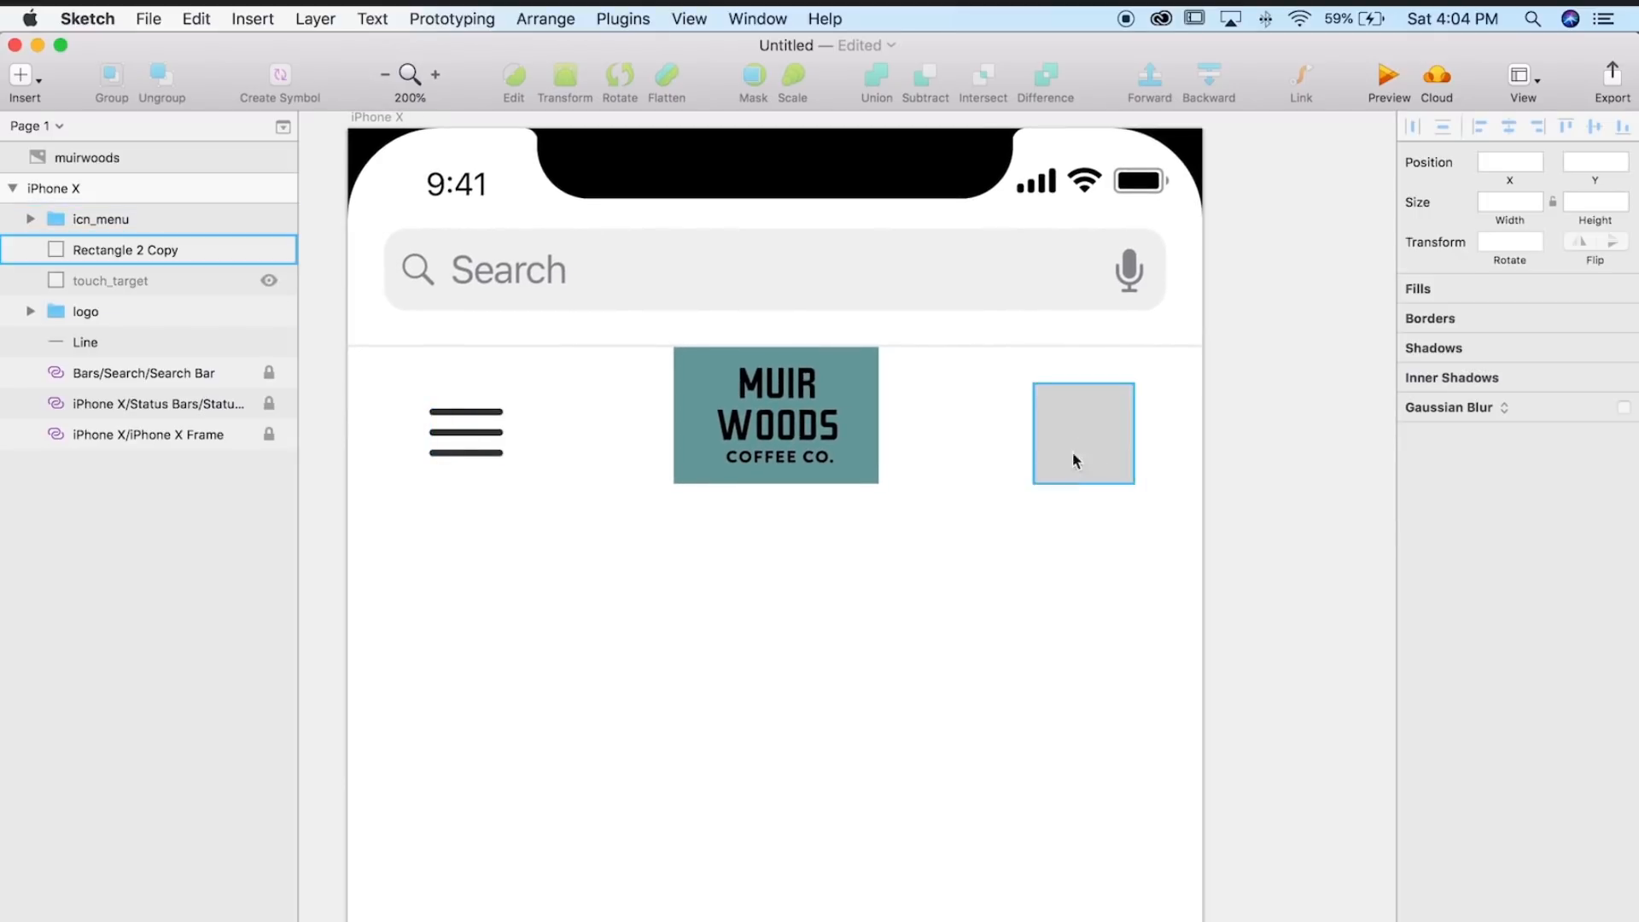
# - Examine the icn_menu group and the individual lines inside it
pyautogui.doubleClick(491, 435)
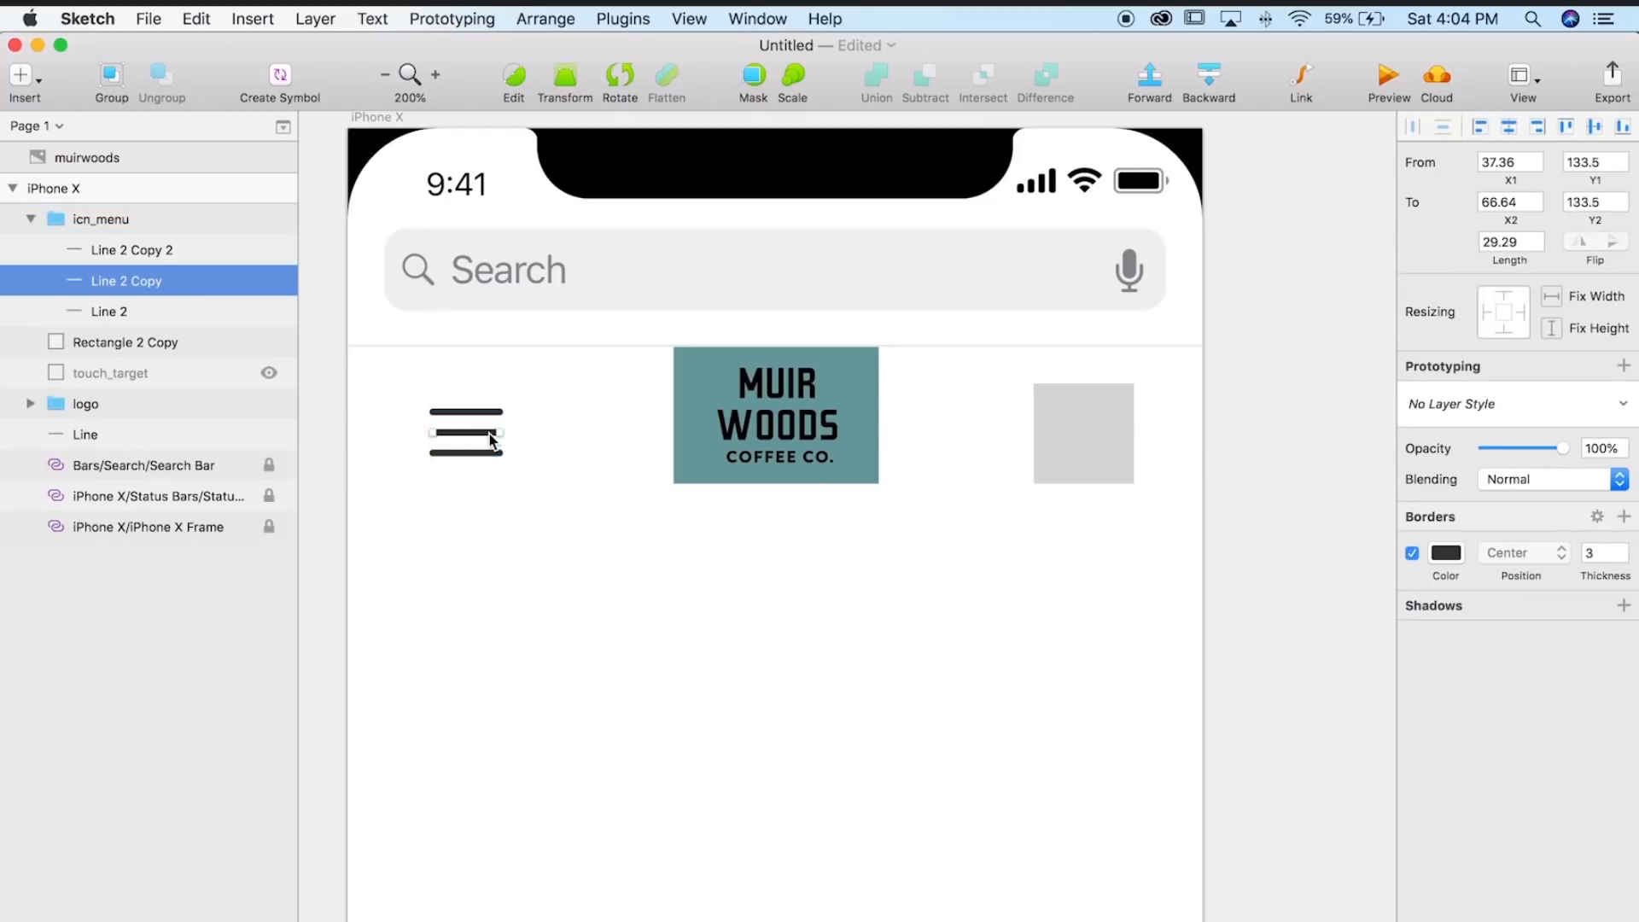
pyautogui.click(340, 397)
pyautogui.click(453, 424)
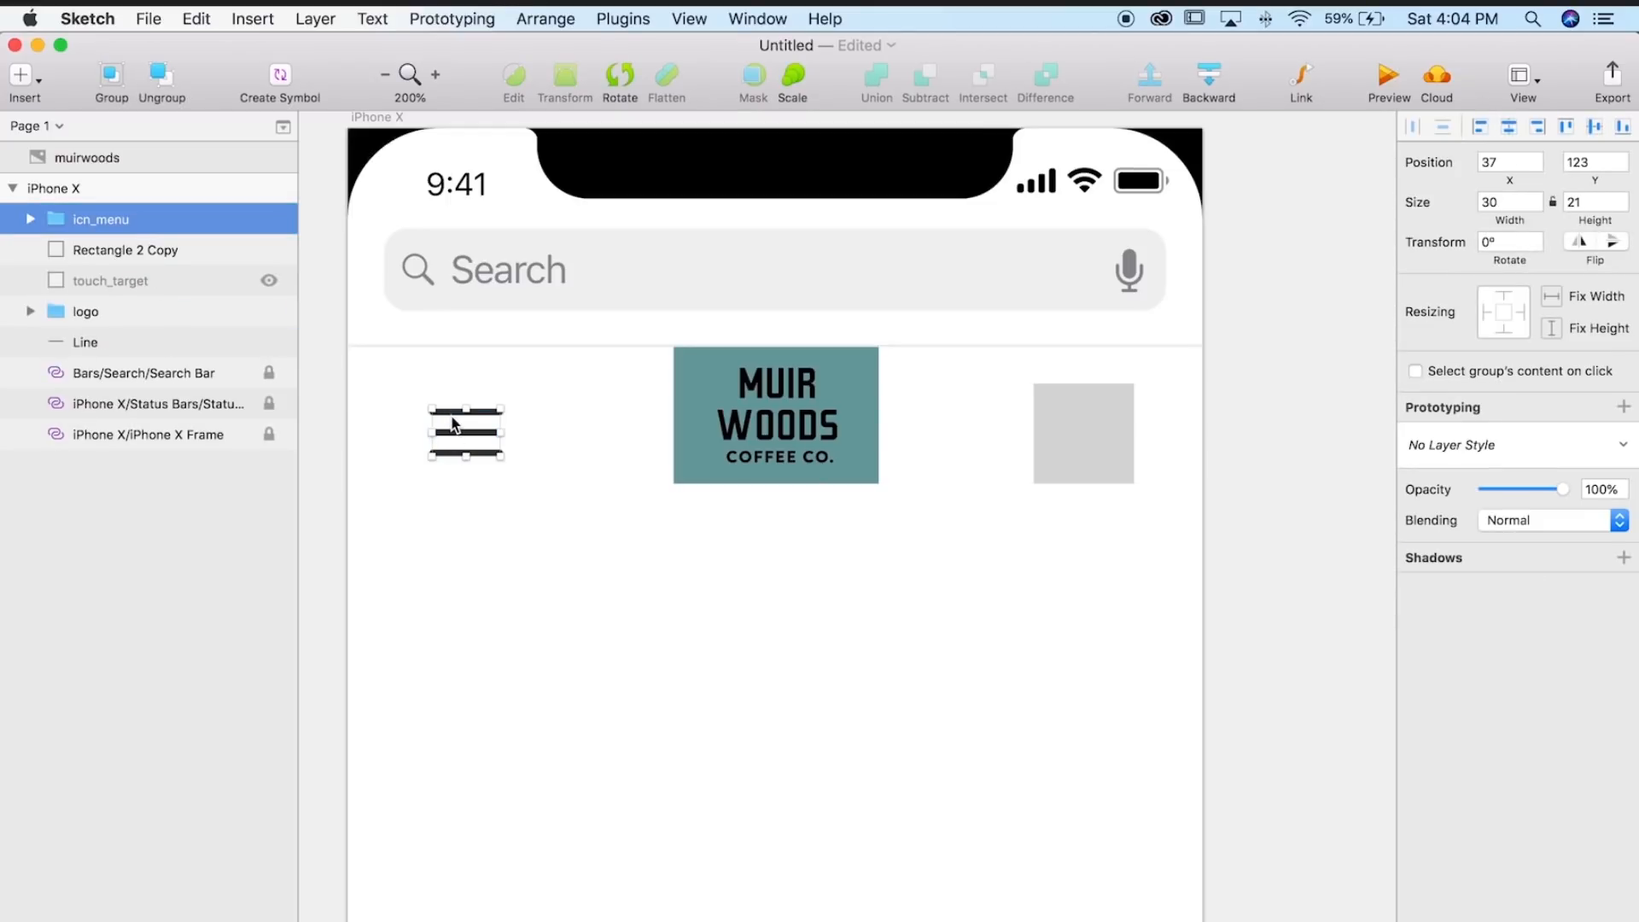
pyautogui.click(328, 380)
pyautogui.scroll(-1, 386, 367)
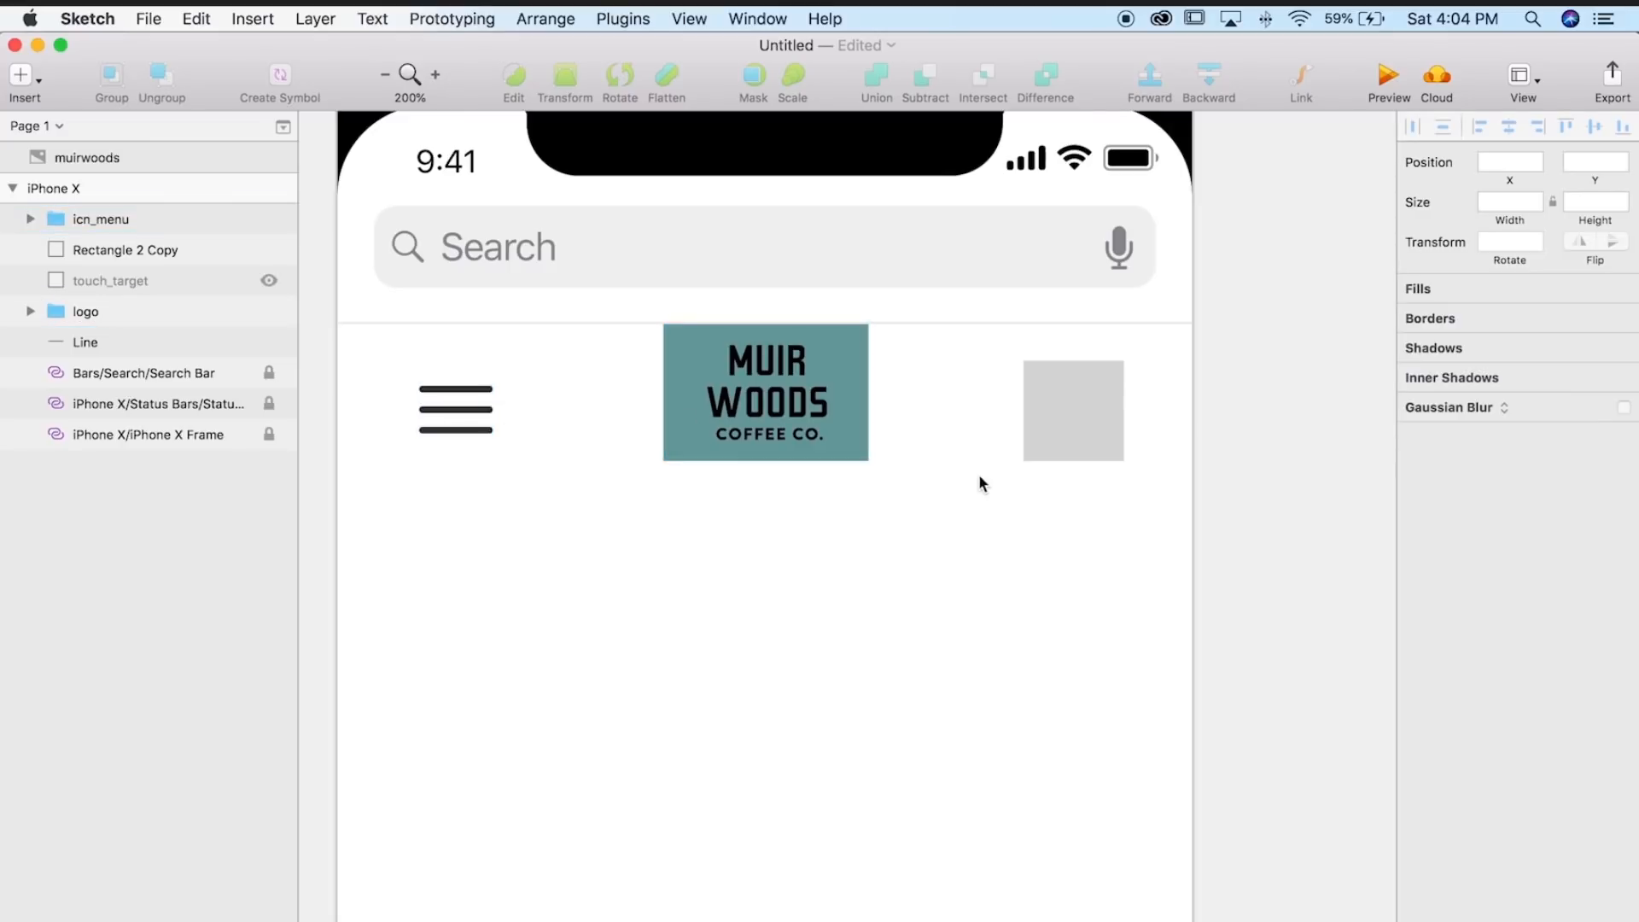
pyautogui.hscroll(-1, 1097, 557)
pyautogui.click(480, 385)
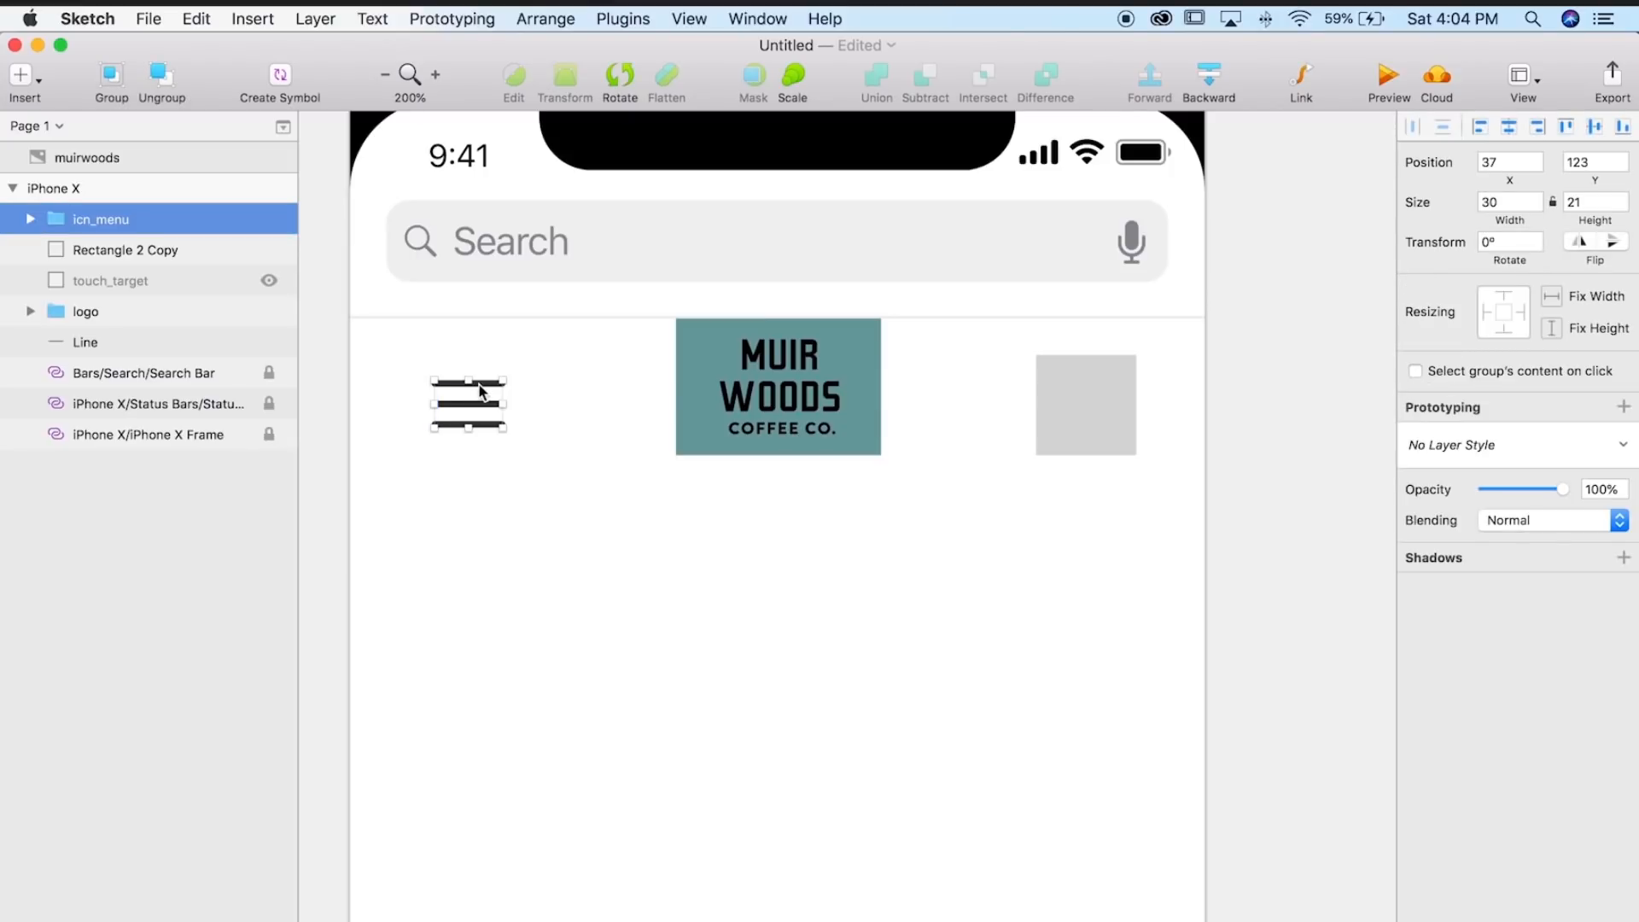
pyautogui.doubleClick(483, 385)
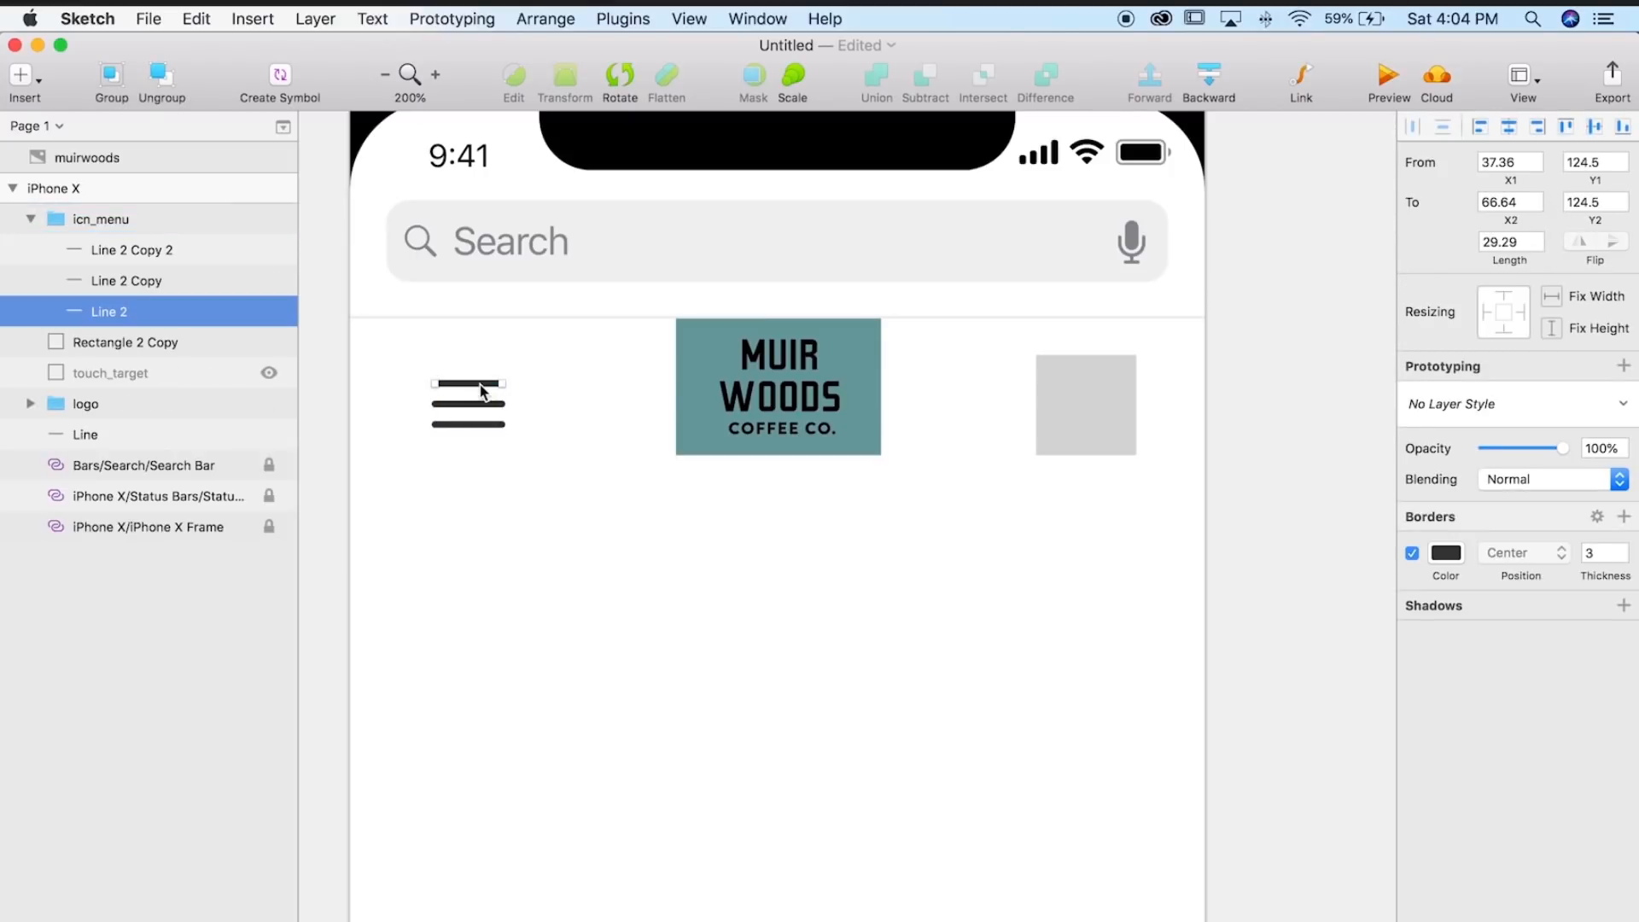
pyautogui.click(668, 538)
# - Rename the remaining gray square on the other side of the logo as touch_target_12
pyautogui.moveTo(666, 515); pyautogui.dragTo(551, 512)
pyautogui.press('super+plus')
pyautogui.moveTo(786, 432); pyautogui.dragTo(601, 594)
pyautogui.click(886, 442)
pyautogui.moveTo(874, 384); pyautogui.dragTo(821, 410)
pyautogui.press('super+plus')
pyautogui.moveTo(700, 391); pyautogui.dragTo(854, 468)
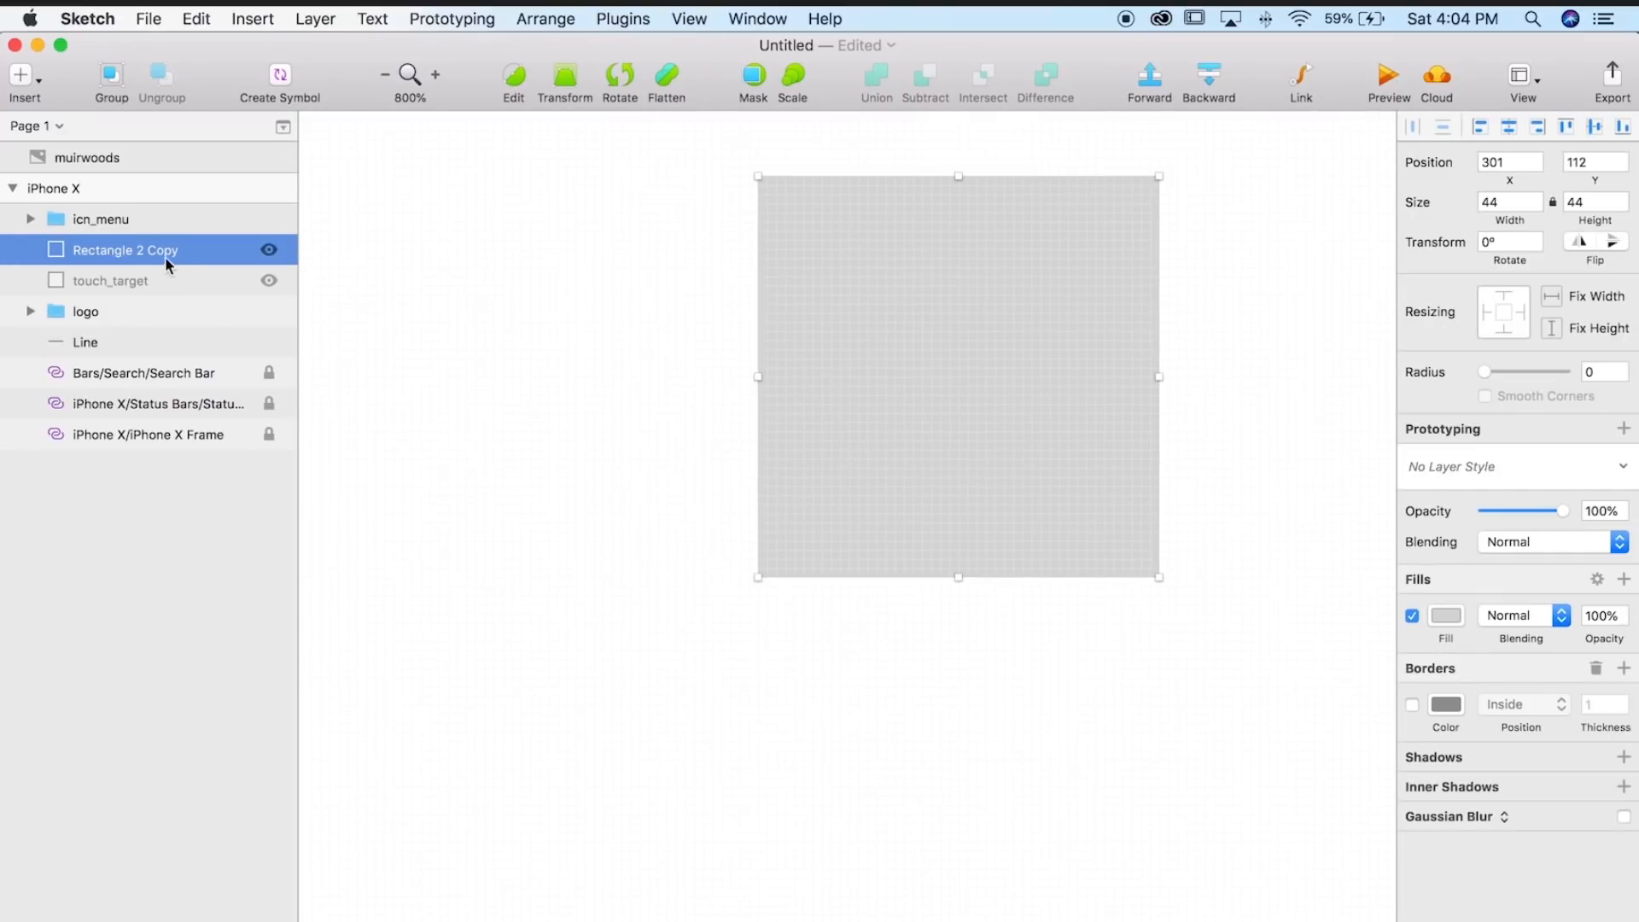
pyautogui.doubleClick(148, 255)
pyautogui.write('touch_tar')
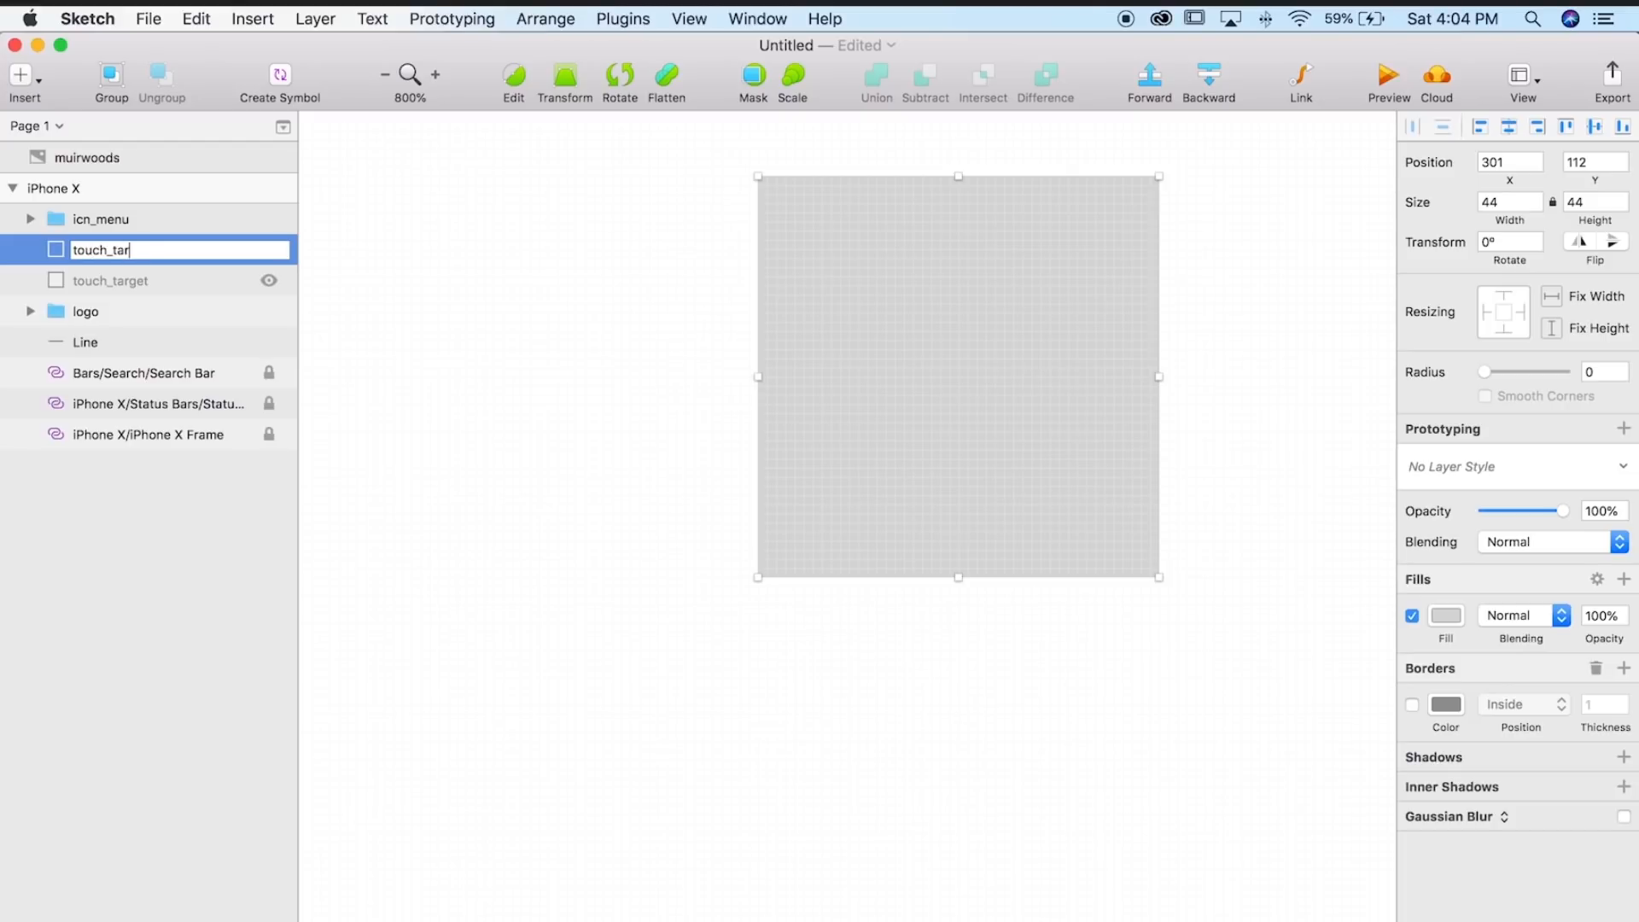
pyautogui.write('get_12')
pyautogui.press('Return')
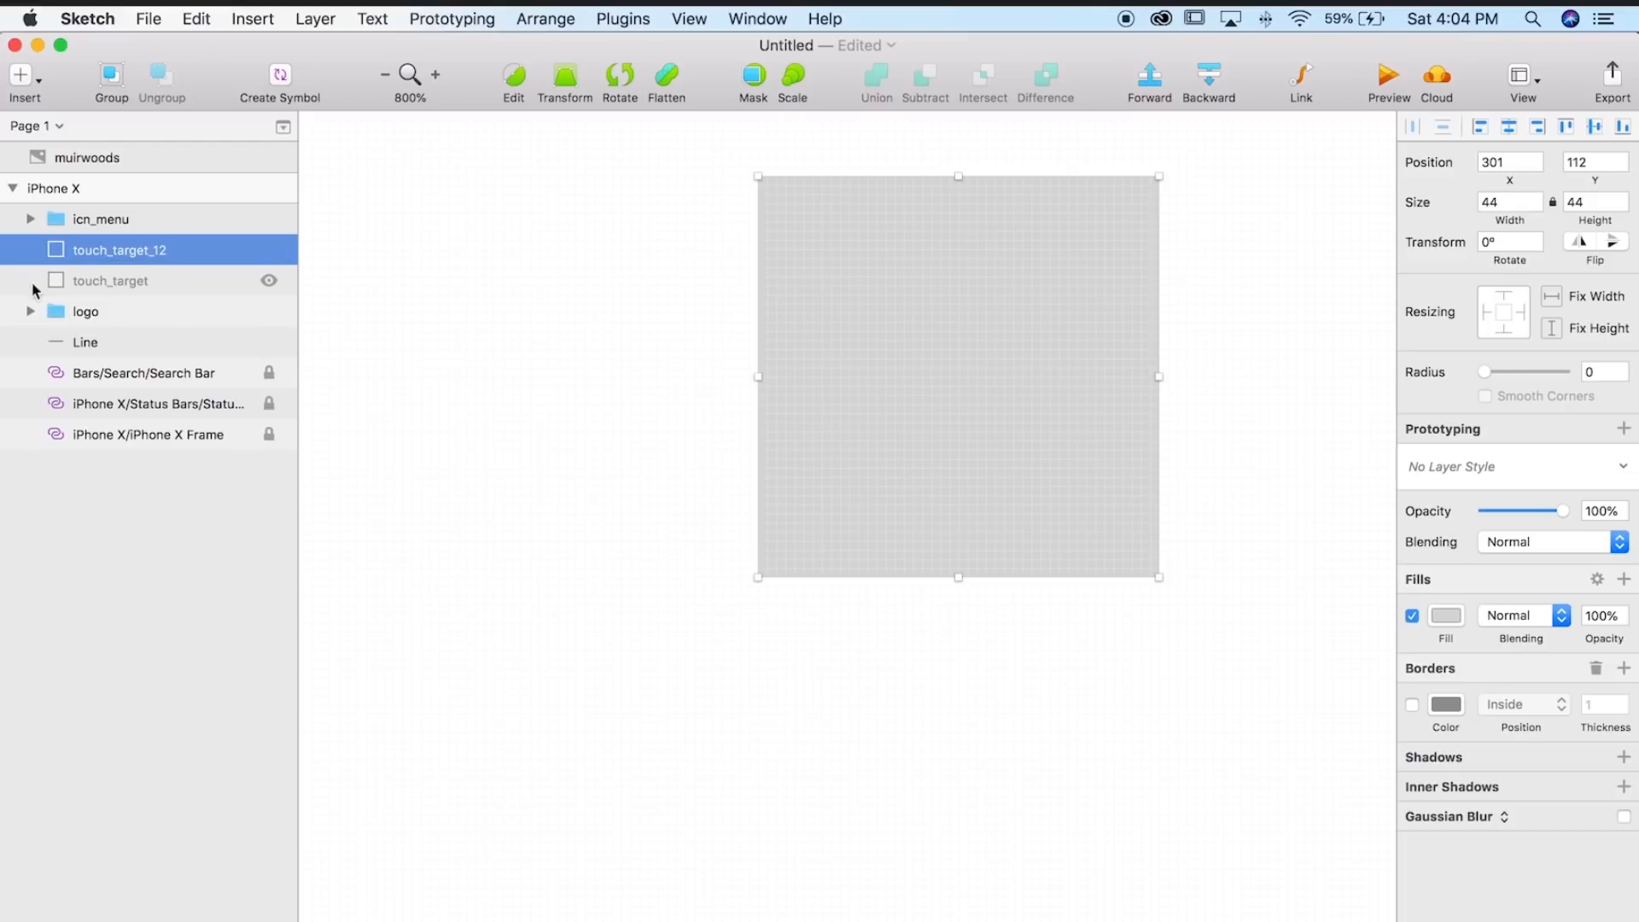
# - Correct the gray square's layer name to touch_target_2
pyautogui.doubleClick(167, 255)
pyautogui.click(172, 253)
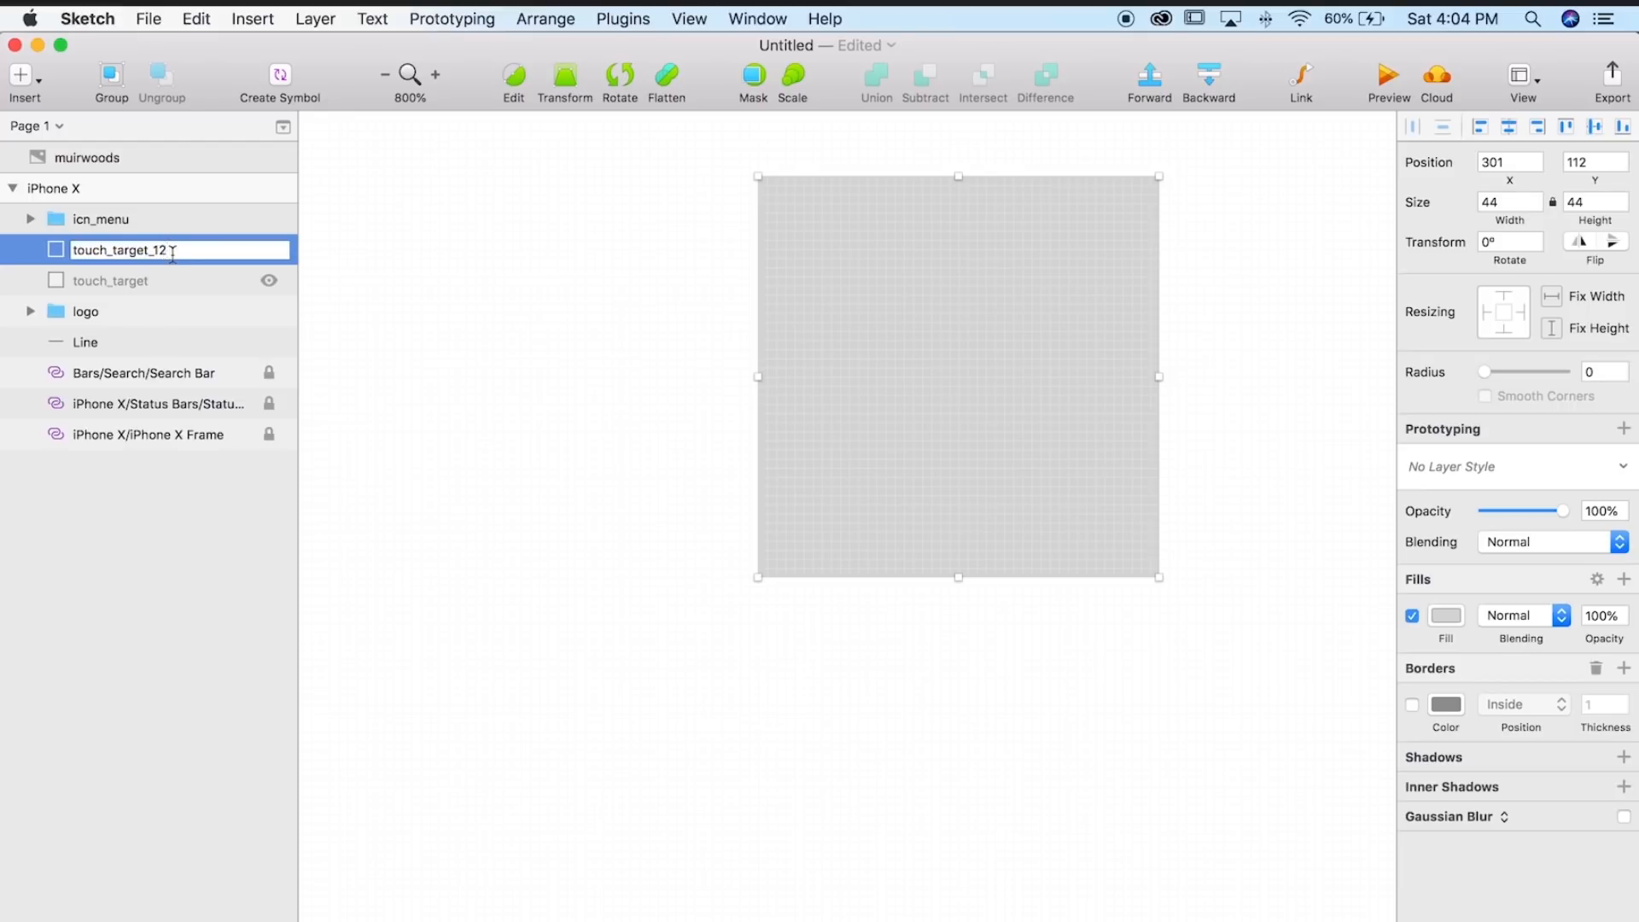
pyautogui.press('BackSpace')
pyautogui.press('BackSpace')
pyautogui.write('2')
pyautogui.press('Return')
# - Paste the copied menu line into the touch_target_2 square, centred horizontally in its upper part at Y 124.5
pyautogui.press('super+minus')
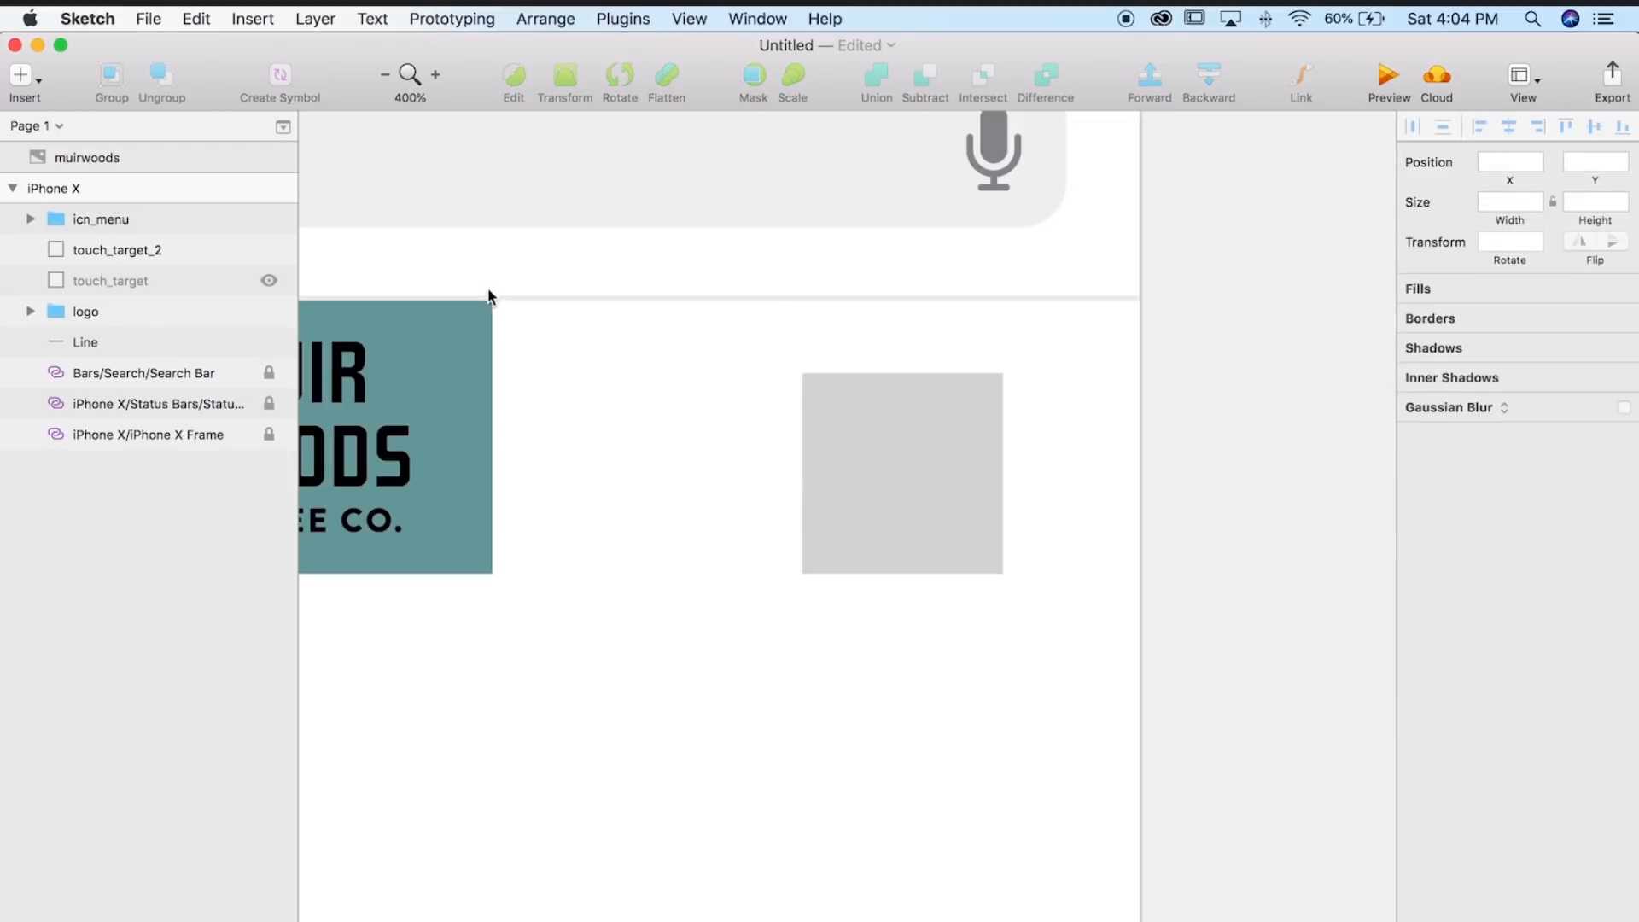
pyautogui.hscroll(3, 586, 414)
pyautogui.doubleClick(782, 459)
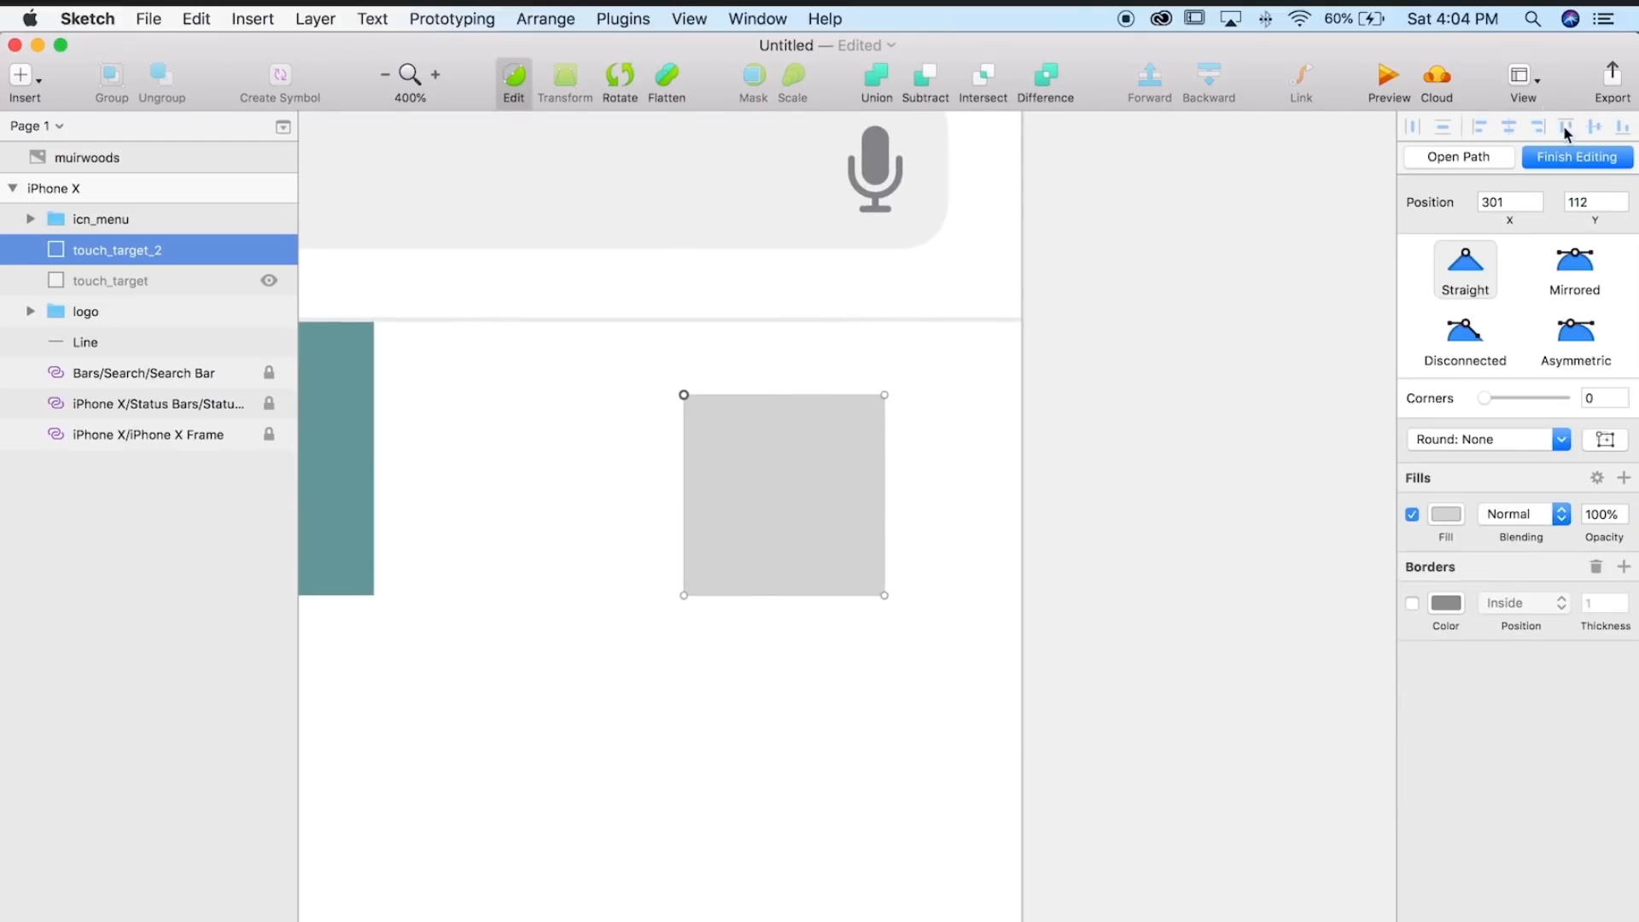
pyautogui.click(1567, 158)
pyautogui.press('super+v')
pyautogui.moveTo(707, 570); pyautogui.dragTo(829, 453)
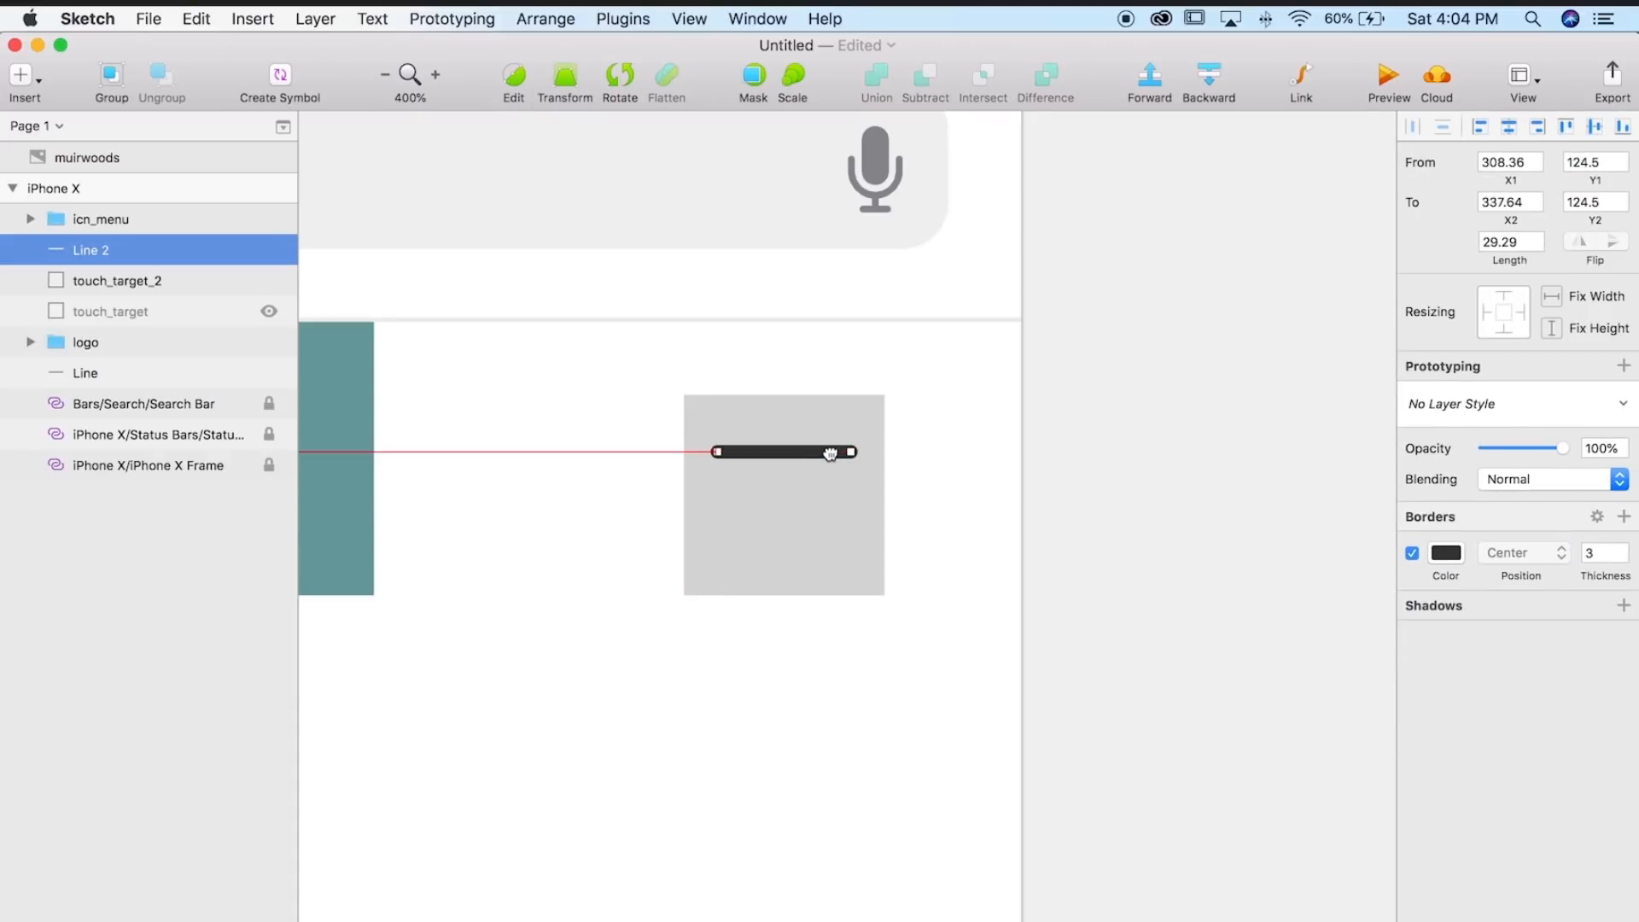
pyautogui.click(966, 471)
pyautogui.moveTo(972, 468); pyautogui.dragTo(1032, 493)
# - Duplicate the line straight down to Y 142.5 inside the touch_target_2 square
pyautogui.press('super+plus')
pyautogui.click(853, 445)
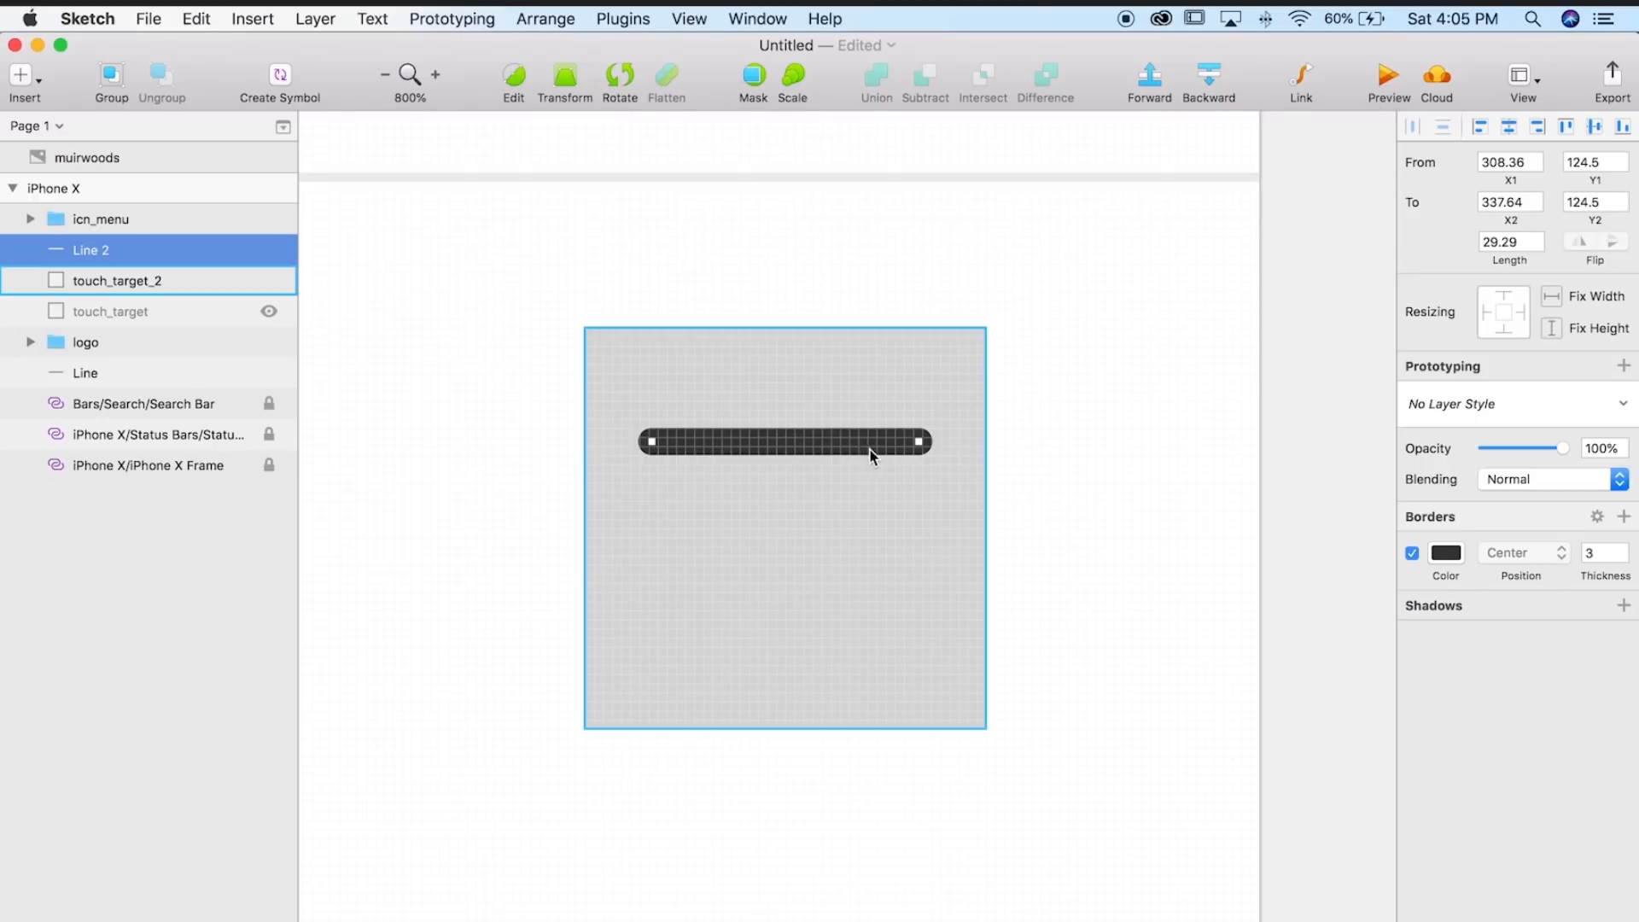
pyautogui.press('alt')
pyautogui.moveTo(872, 453); pyautogui.dragTo(871, 608)
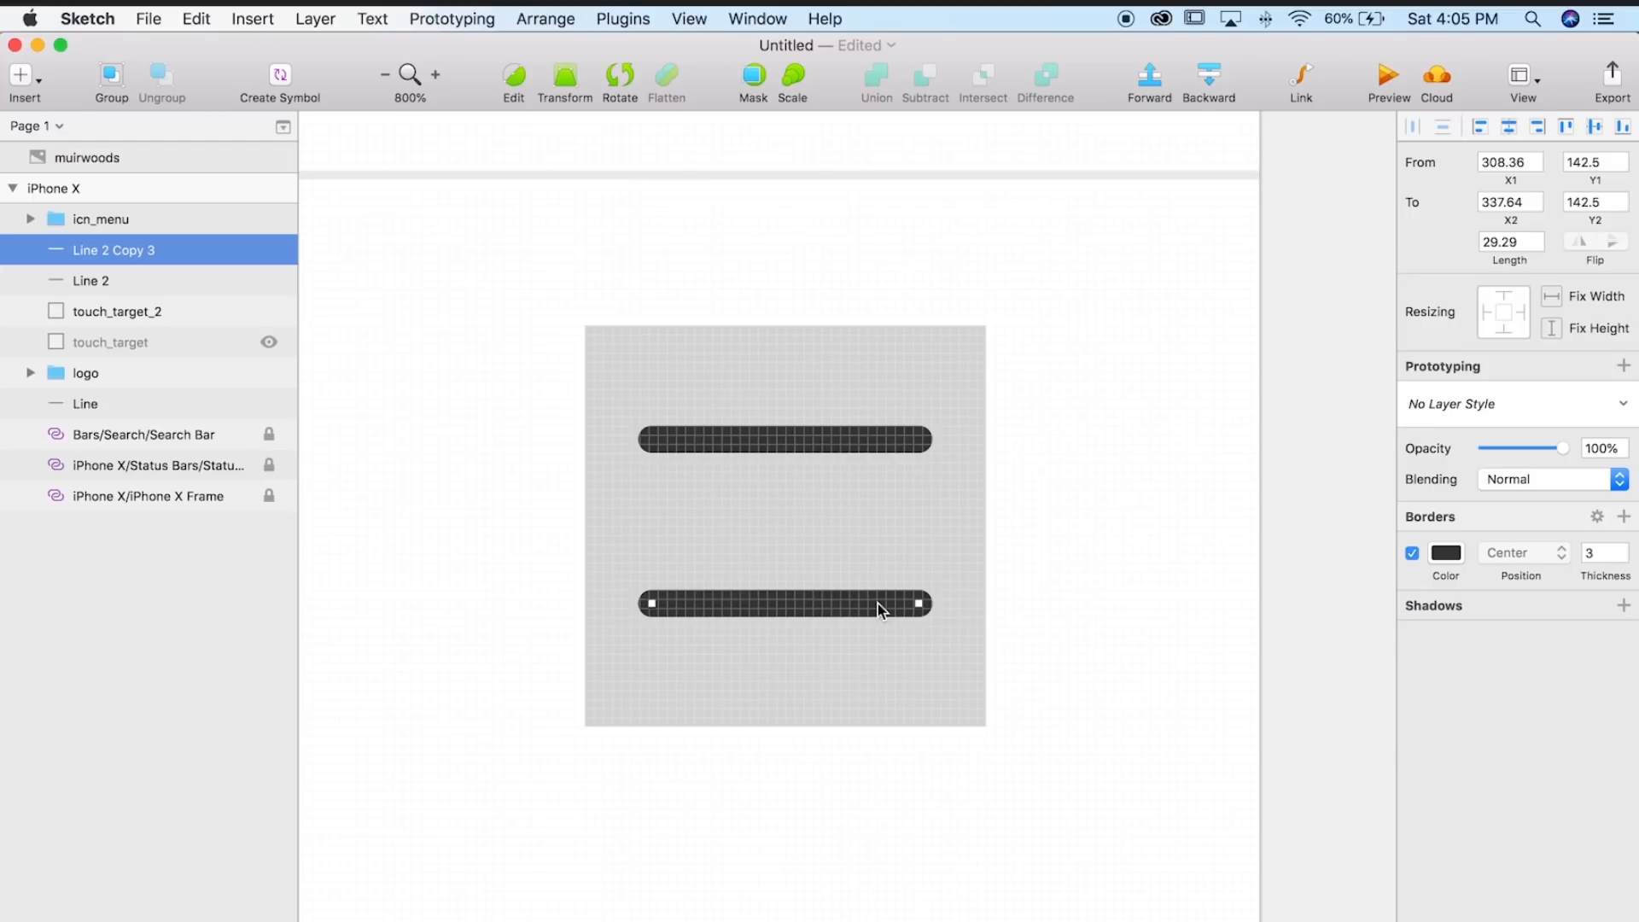
# - Add another copy of the line and slant it between the two horizontal lines as the basket's left side
pyautogui.press('alt')
pyautogui.moveTo(838, 606); pyautogui.dragTo(839, 558)
pyautogui.doubleClick(885, 548)
pyautogui.press('Escape')
pyautogui.click(1192, 426)
pyautogui.click(877, 545)
pyautogui.moveTo(651, 539); pyautogui.dragTo(642, 440)
pyautogui.moveTo(918, 540)
pyautogui.mouseDown()
pyautogui.moveTo(680, 578)
pyautogui.moveTo(681, 604)
pyautogui.mouseUp()
# - Adjust the lower line's left end so it meets the bottom of the slanted side line
pyautogui.click(787, 465)
pyautogui.press('super+plus')
pyautogui.press('super+plus')
pyautogui.hscroll(-6, 787, 467)
pyautogui.click(734, 802)
pyautogui.moveTo(659, 801)
pyautogui.mouseDown()
pyautogui.moveTo(686, 801)
pyautogui.moveTo(659, 802)
pyautogui.mouseUp()
pyautogui.press('super+minus')
pyautogui.press('super+minus')
pyautogui.click(1078, 768)
# - Copy the slanted line as the basket's mirrored right side and shorten the lower line to meet it
pyautogui.moveTo(667, 606); pyautogui.dragTo(812, 605)
pyautogui.moveTo(790, 515); pyautogui.dragTo(853, 518)
pyautogui.press('super+z')
pyautogui.moveTo(845, 613); pyautogui.dragTo(913, 618)
pyautogui.click(921, 676)
pyautogui.moveTo(932, 674); pyautogui.dragTo(892, 674)
# - Extend the left side line above the basket rim and place a copy of the rim line above it at Y 118.5
pyautogui.click(772, 602)
pyautogui.click(651, 530)
pyautogui.moveTo(646, 514); pyautogui.dragTo(624, 453)
pyautogui.click(751, 516)
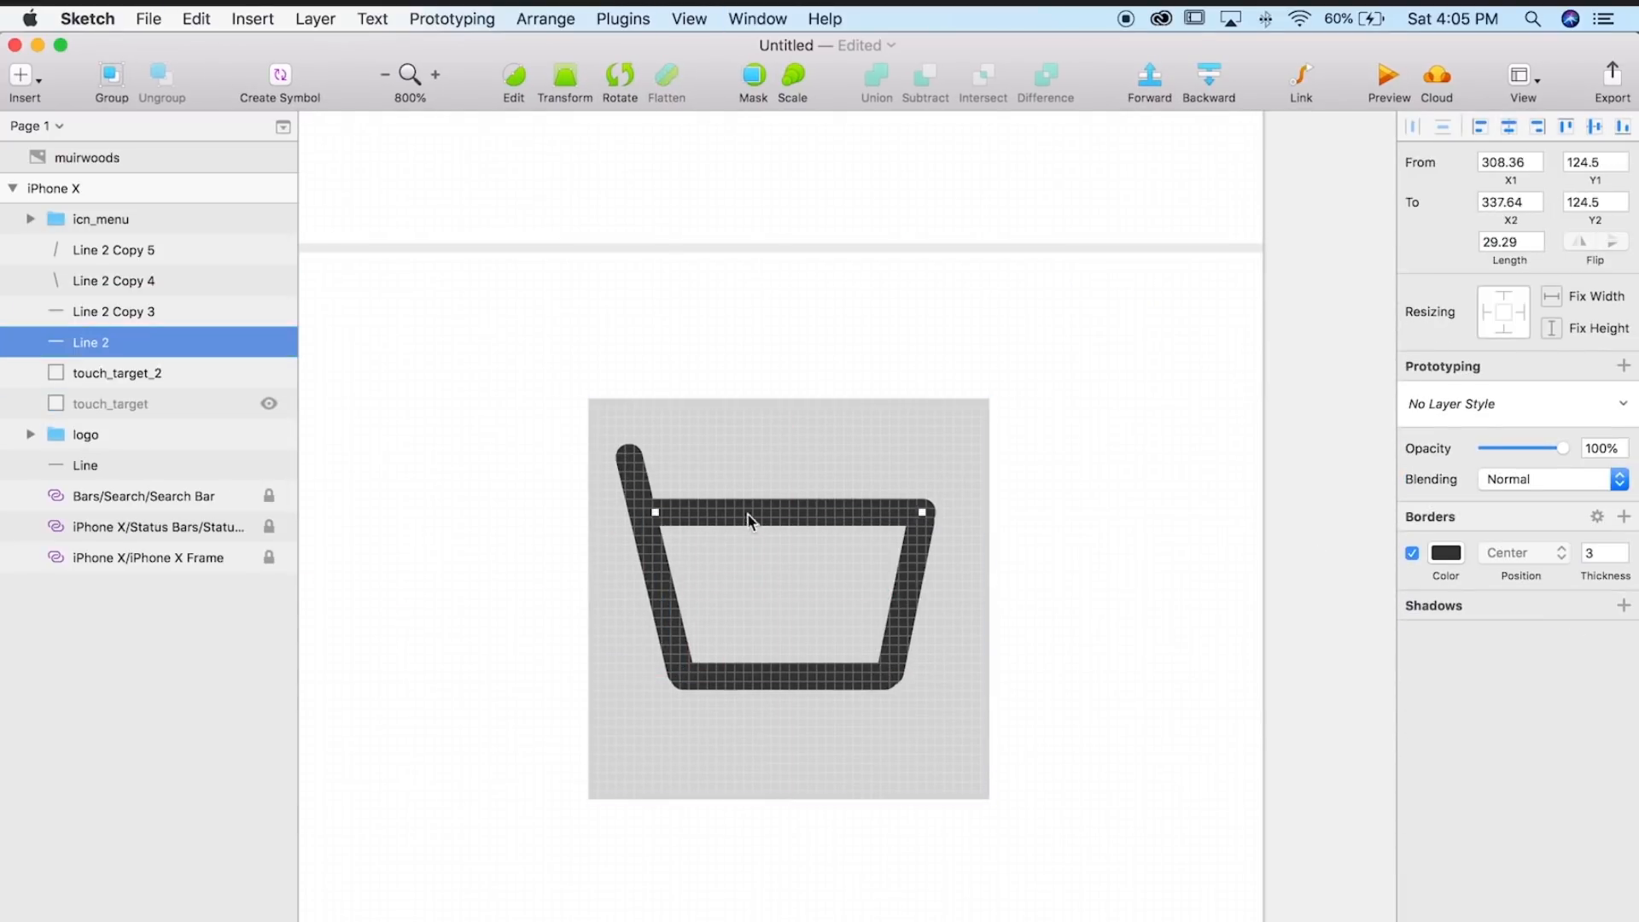
pyautogui.moveTo(750, 515); pyautogui.dragTo(695, 461)
# - Shift the rim, base and both side lines of the basket slightly to the right
pyautogui.click(654, 555)
pyautogui.keyDown('shift'); pyautogui.click(698, 514); pyautogui.keyUp('shift')
pyautogui.keyDown('shift'); pyautogui.click(793, 674); pyautogui.keyUp('shift')
pyautogui.keyDown('shift'); pyautogui.click(901, 625); pyautogui.keyUp('shift')
pyautogui.moveTo(900, 623); pyautogui.dragTo(927, 623)
# - Shorten the top line into a cart handle ending at the upper end of the left side line
pyautogui.click(841, 459)
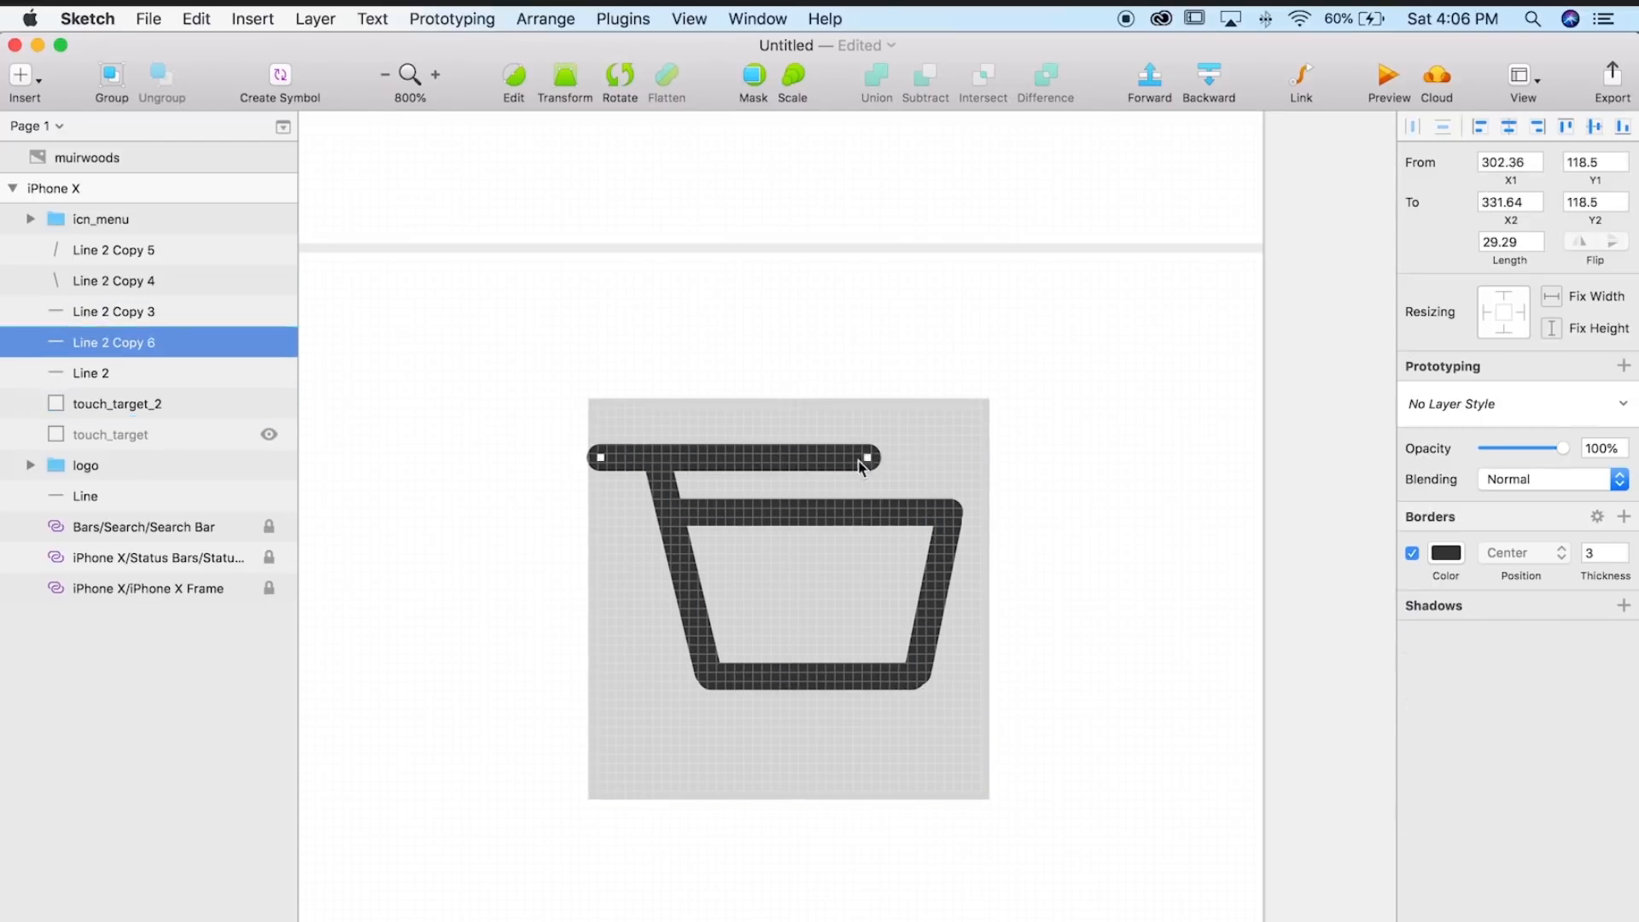
pyautogui.moveTo(867, 457); pyautogui.dragTo(654, 458)
pyautogui.click(1079, 560)
pyautogui.moveTo(1079, 559); pyautogui.dragTo(1063, 498)
# - Draw a small borderless circle below the basket as a wheel and fill it with the cart lines' dark color
pyautogui.click(251, 18)
pyautogui.click(469, 162)
pyautogui.moveTo(718, 656); pyautogui.dragTo(764, 702)
pyautogui.click(1412, 641)
pyautogui.click(1445, 553)
pyautogui.click(1423, 839)
pyautogui.click(920, 538)
# - Duplicate the wheel horizontally to the right and nudge both wheels slightly right under the basket
pyautogui.moveTo(743, 681); pyautogui.dragTo(852, 681)
pyautogui.click(748, 685)
pyautogui.click(845, 677)
pyautogui.click(1090, 557)
pyautogui.click(745, 681)
pyautogui.keyDown('shift'); pyautogui.click(846, 682); pyautogui.keyUp('shift')
pyautogui.moveTo(741, 680); pyautogui.dragTo(750, 681)
# - Enlarge both wheels slightly by the same amount and adjust their horizontal placement under the basket
pyautogui.click(850, 680)
pyautogui.moveTo(872, 655); pyautogui.dragTo(882, 647)
pyautogui.click(752, 680)
pyautogui.moveTo(773, 656); pyautogui.dragTo(782, 647)
pyautogui.keyDown('shift'); pyautogui.click(863, 676); pyautogui.keyUp('shift')
pyautogui.moveTo(863, 676); pyautogui.dragTo(855, 676)
pyautogui.click(1178, 589)
# - Try combining the cart's lines and wheels into one shape with border thickness 2, and undo it
pyautogui.click(724, 543)
pyautogui.keyDown('shift'); pyautogui.click(854, 471); pyautogui.keyUp('shift')
pyautogui.keyDown('shift'); pyautogui.click(854, 635); pyautogui.keyUp('shift')
pyautogui.keyDown('shift'); pyautogui.click(977, 572); pyautogui.keyUp('shift')
pyautogui.keyDown('shift'); pyautogui.click(671, 417); pyautogui.keyUp('shift')
pyautogui.keyDown('shift'); pyautogui.click(803, 694); pyautogui.keyUp('shift')
pyautogui.keyDown('shift'); pyautogui.click(903, 694); pyautogui.keyUp('shift')
pyautogui.click(315, 19)
pyautogui.doubleClick(1592, 642)
pyautogui.write('2')
pyautogui.press('super+z')
pyautogui.press('super+z')
pyautogui.press('super+z')
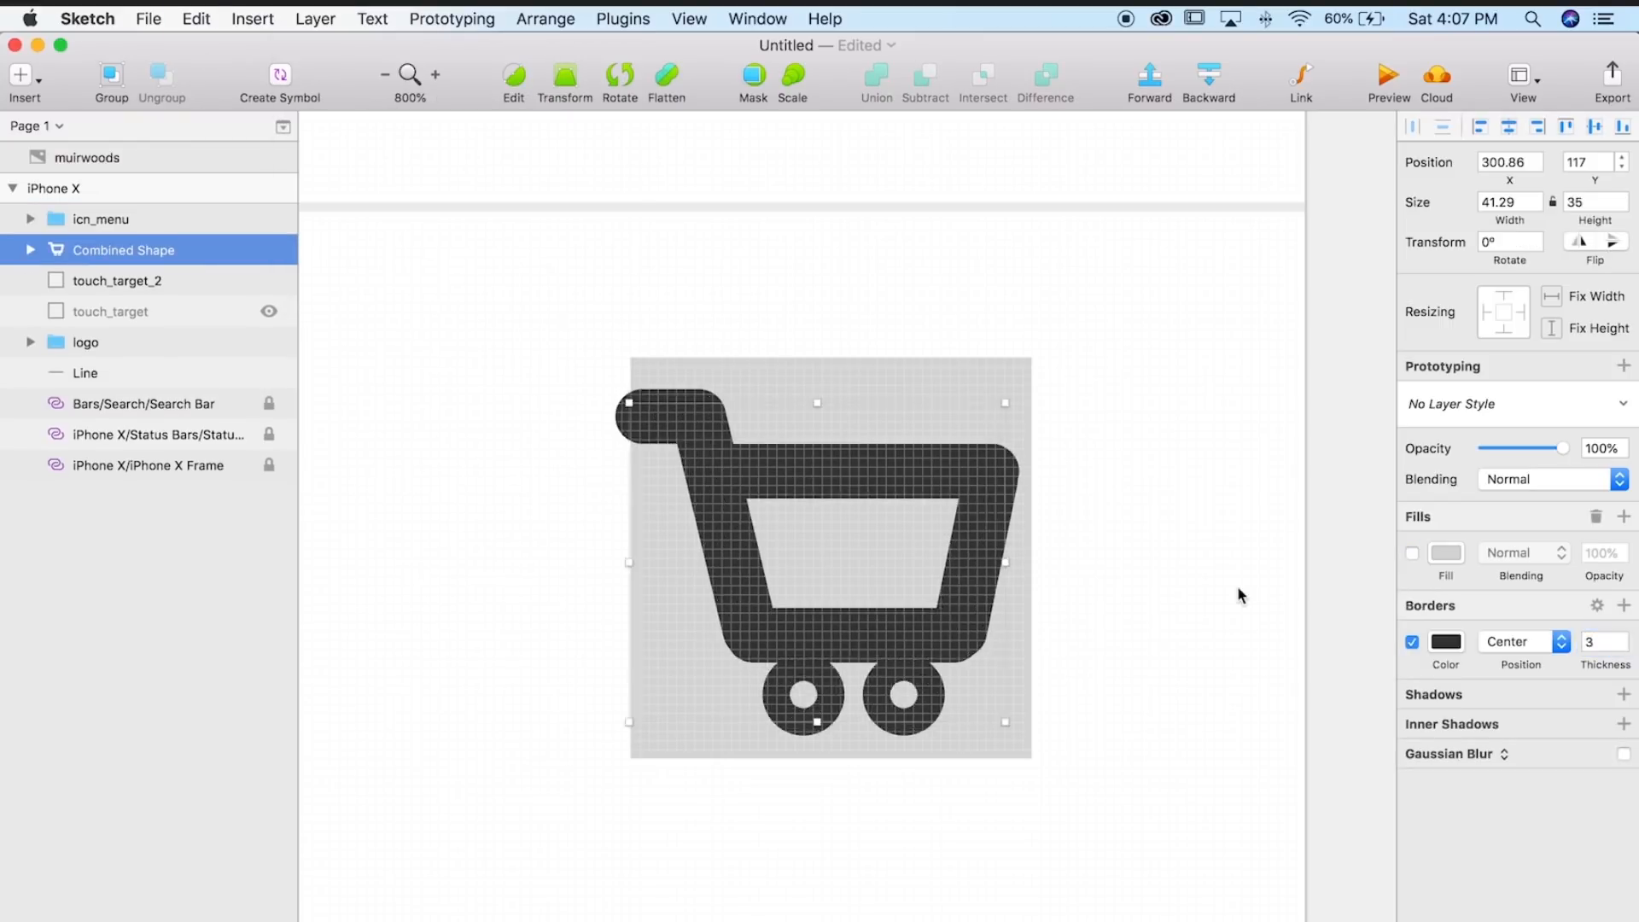
# - Group the cart artwork as icn_cart and file the loose touch target squares inside the icon groups
pyautogui.rightClick(182, 373)
pyautogui.click(253, 484)
pyautogui.doubleClick(90, 220)
pyautogui.write('icn_cart')
pyautogui.press('Return')
pyautogui.moveTo(119, 281); pyautogui.dragTo(115, 358)
pyautogui.click(31, 220)
pyautogui.click(30, 250)
pyautogui.click(96, 219)
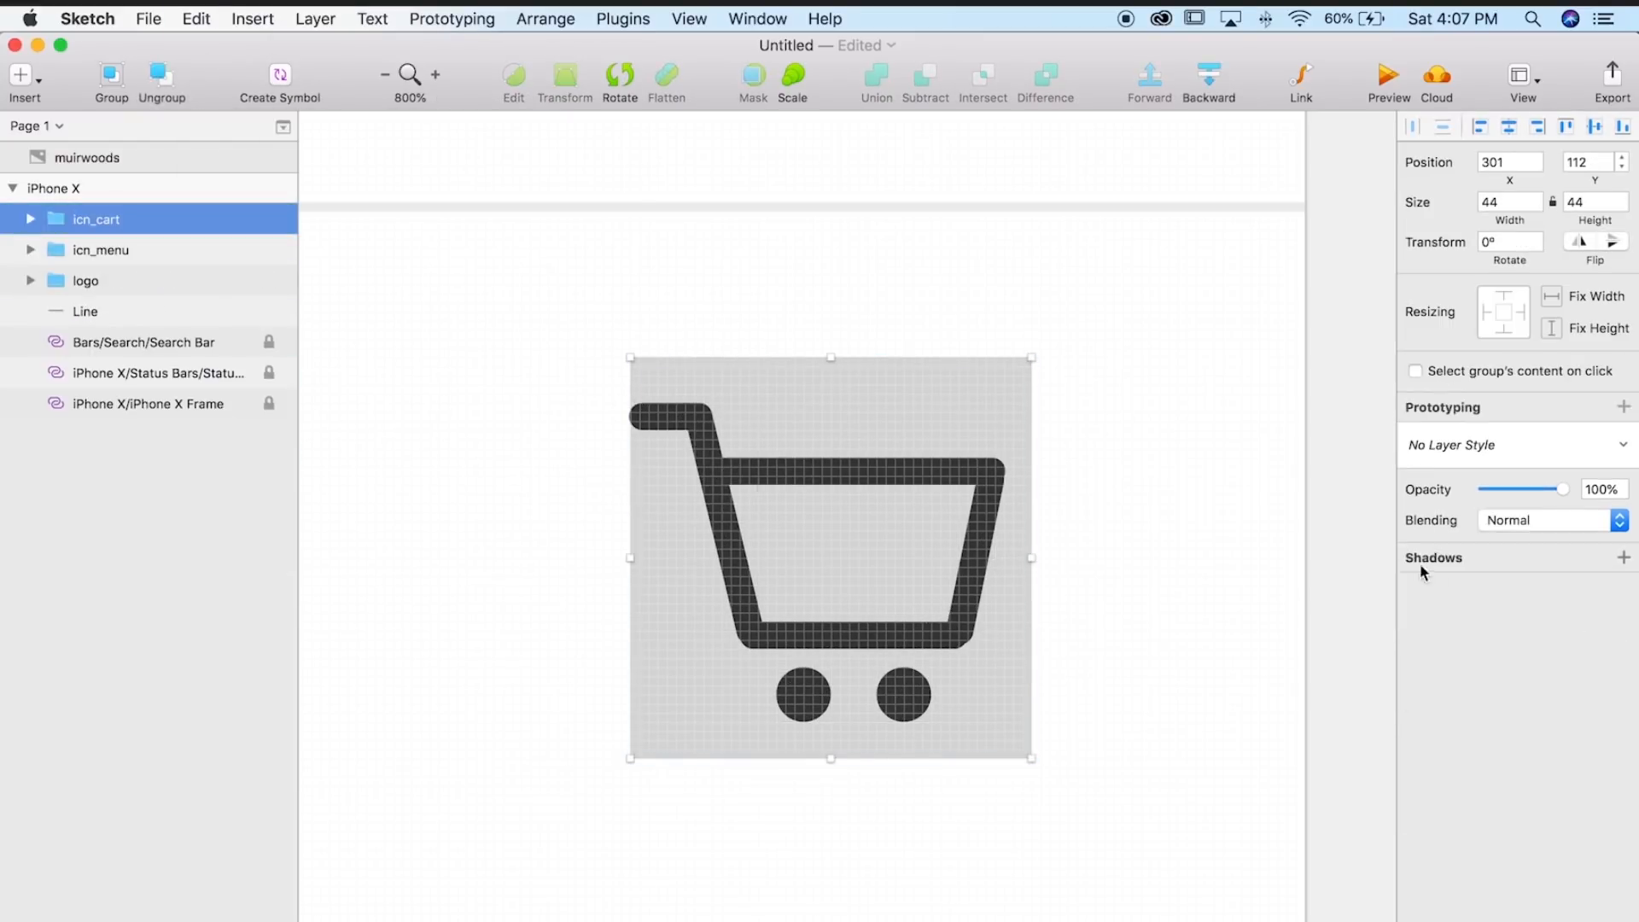
# - Examine the finished cart icon up close, including the line joint at the basket's lower right corner
pyautogui.press('super+minus')
pyautogui.click(1101, 477)
pyautogui.press('super+plus')
pyautogui.moveTo(1063, 463); pyautogui.dragTo(1082, 484)
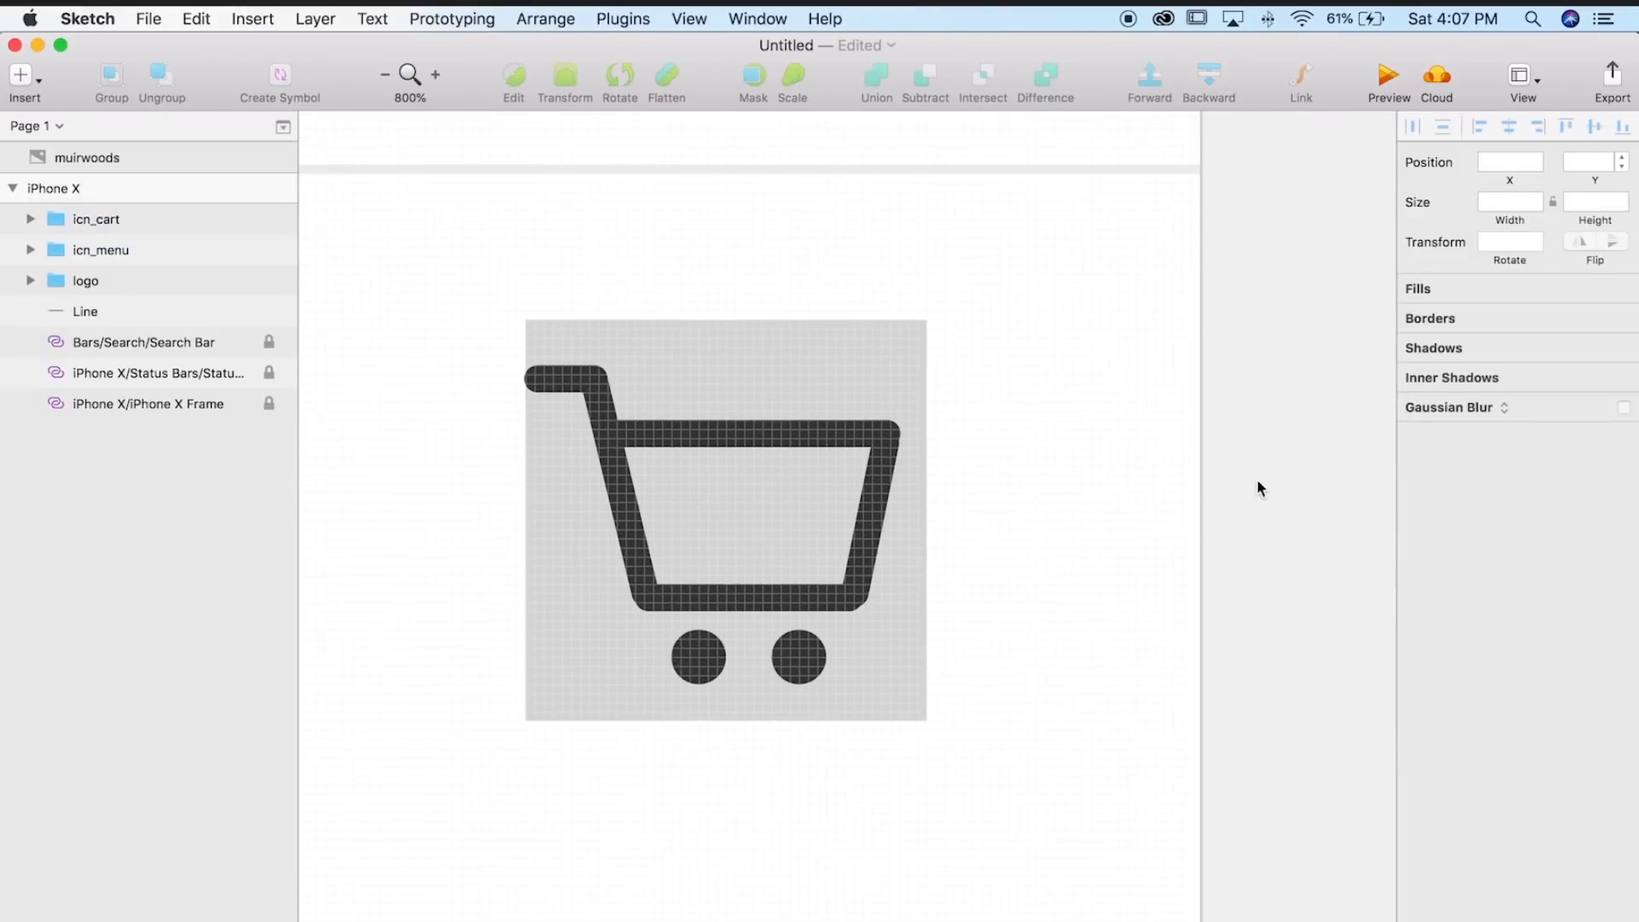
pyautogui.press('super+plus')
pyautogui.press('super+plus')
pyautogui.click(926, 673)
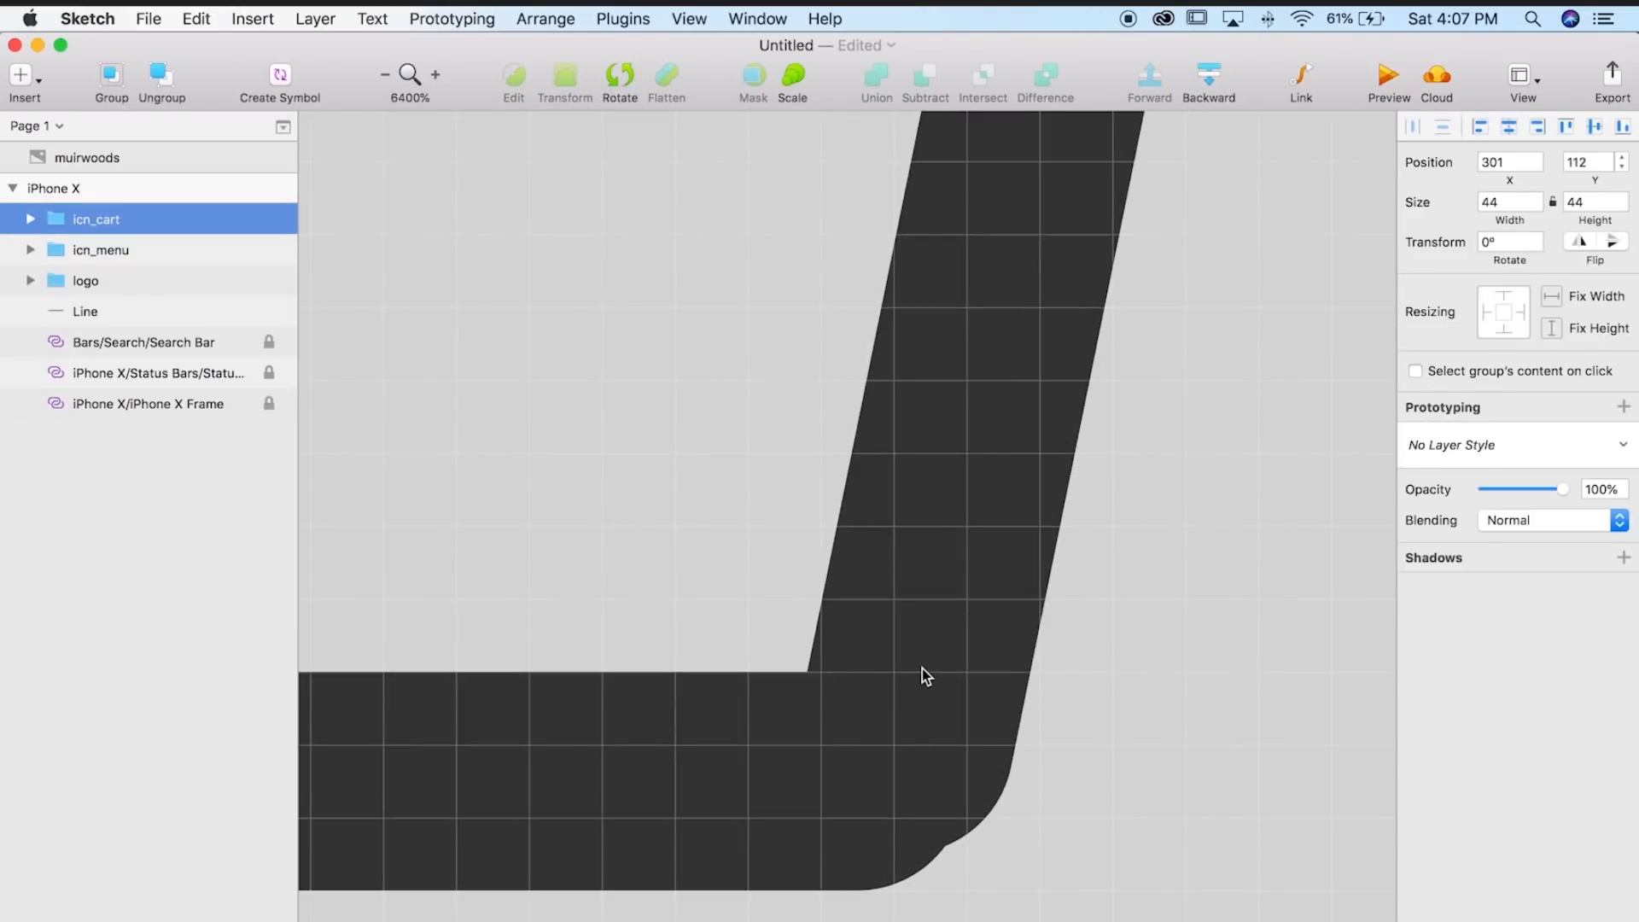
pyautogui.press('super+minus')
pyautogui.press('super+minus')
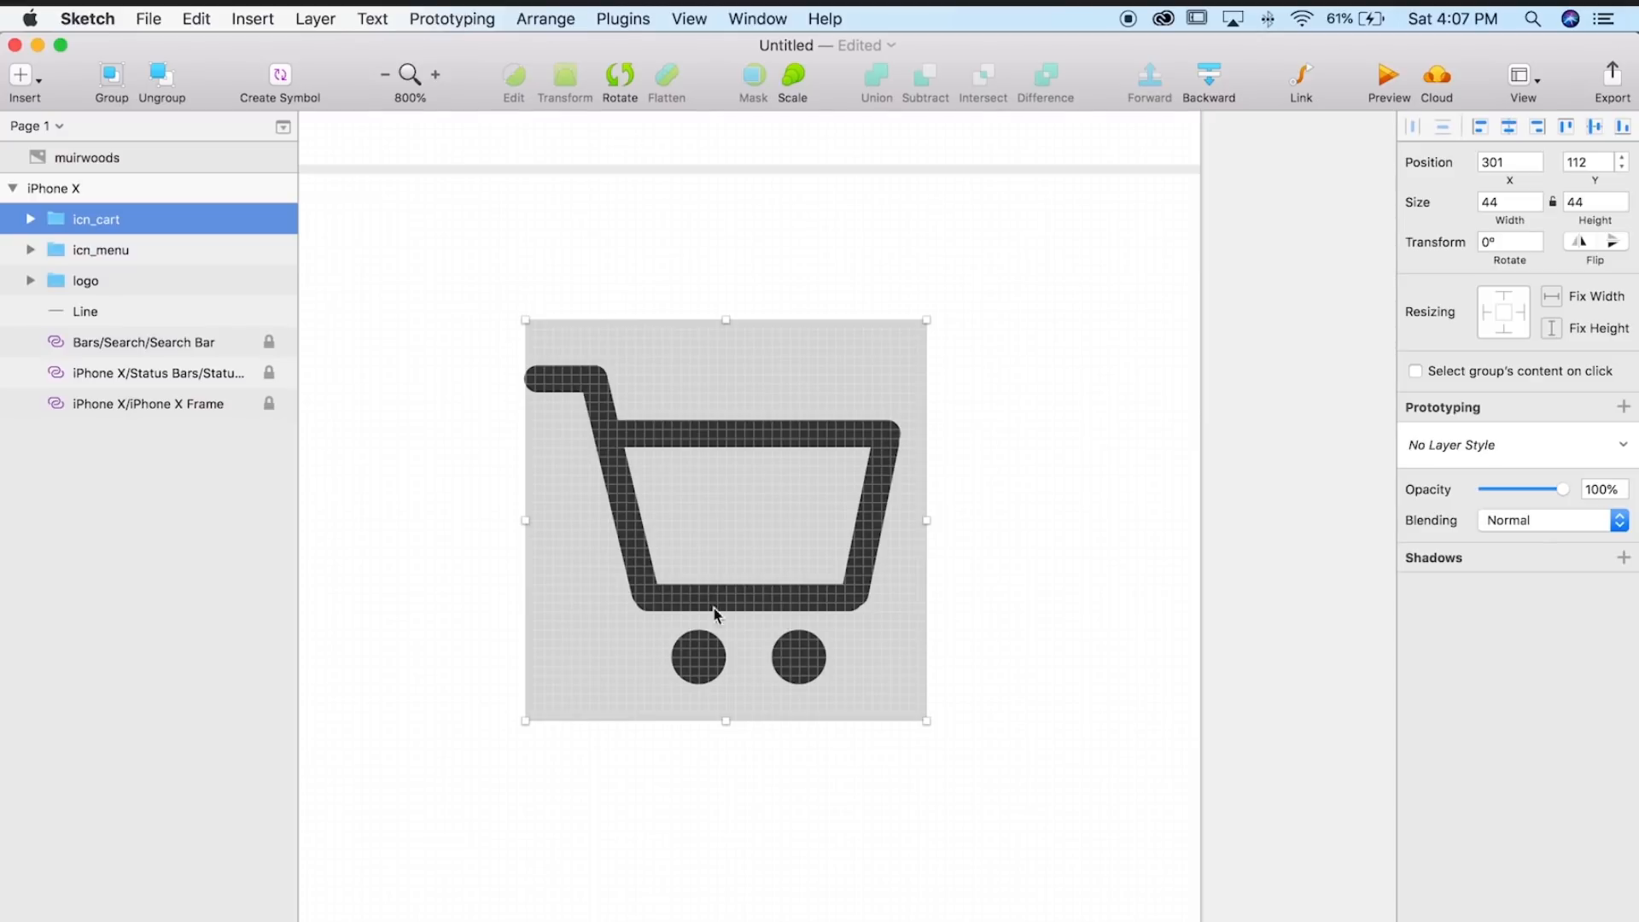
pyautogui.click(1231, 562)
pyautogui.click(617, 434)
pyautogui.click(1252, 440)
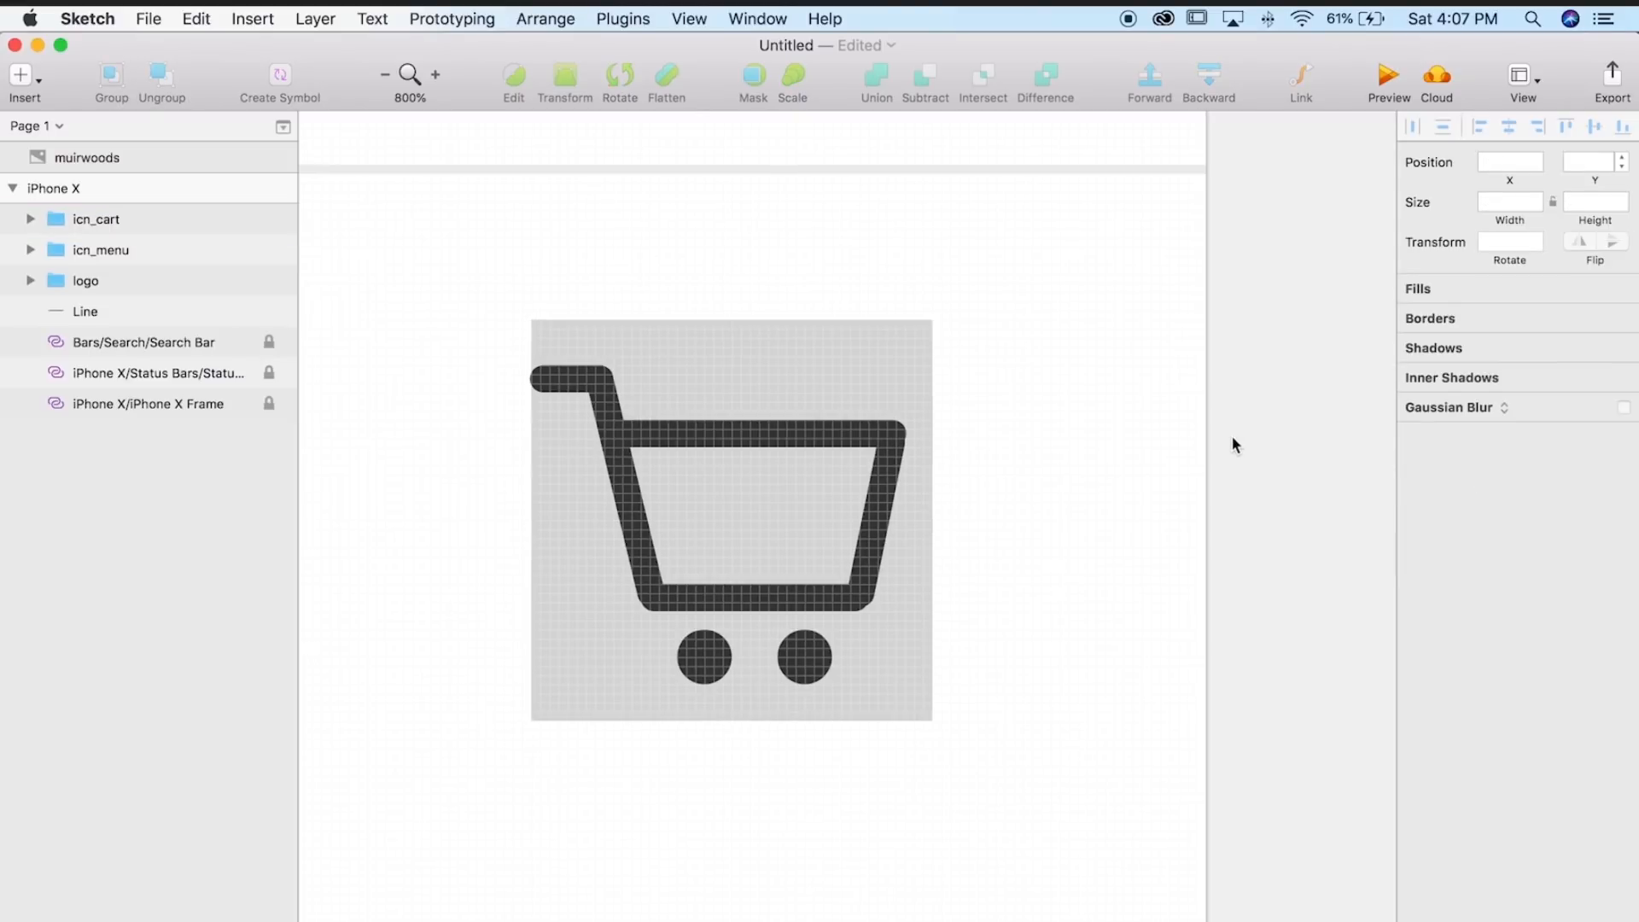
# - Draw a 14 × 14 circle inside the cart basket and fill it with color 70A1A2
pyautogui.scroll(3, 1231, 436)
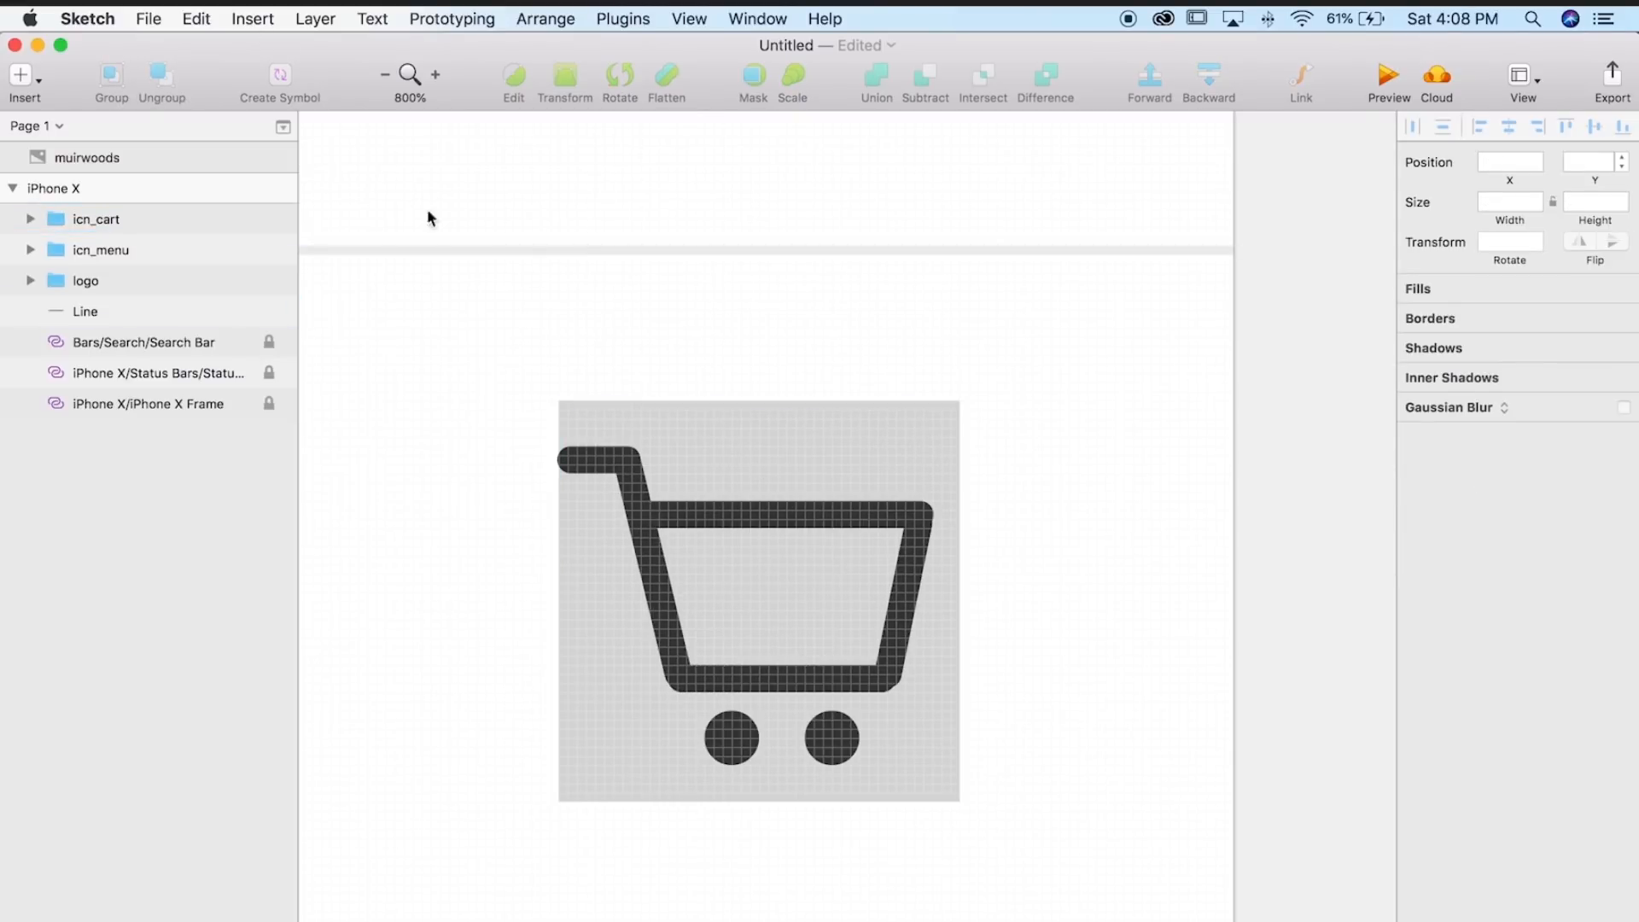
pyautogui.click(253, 24)
pyautogui.moveTo(273, 81)
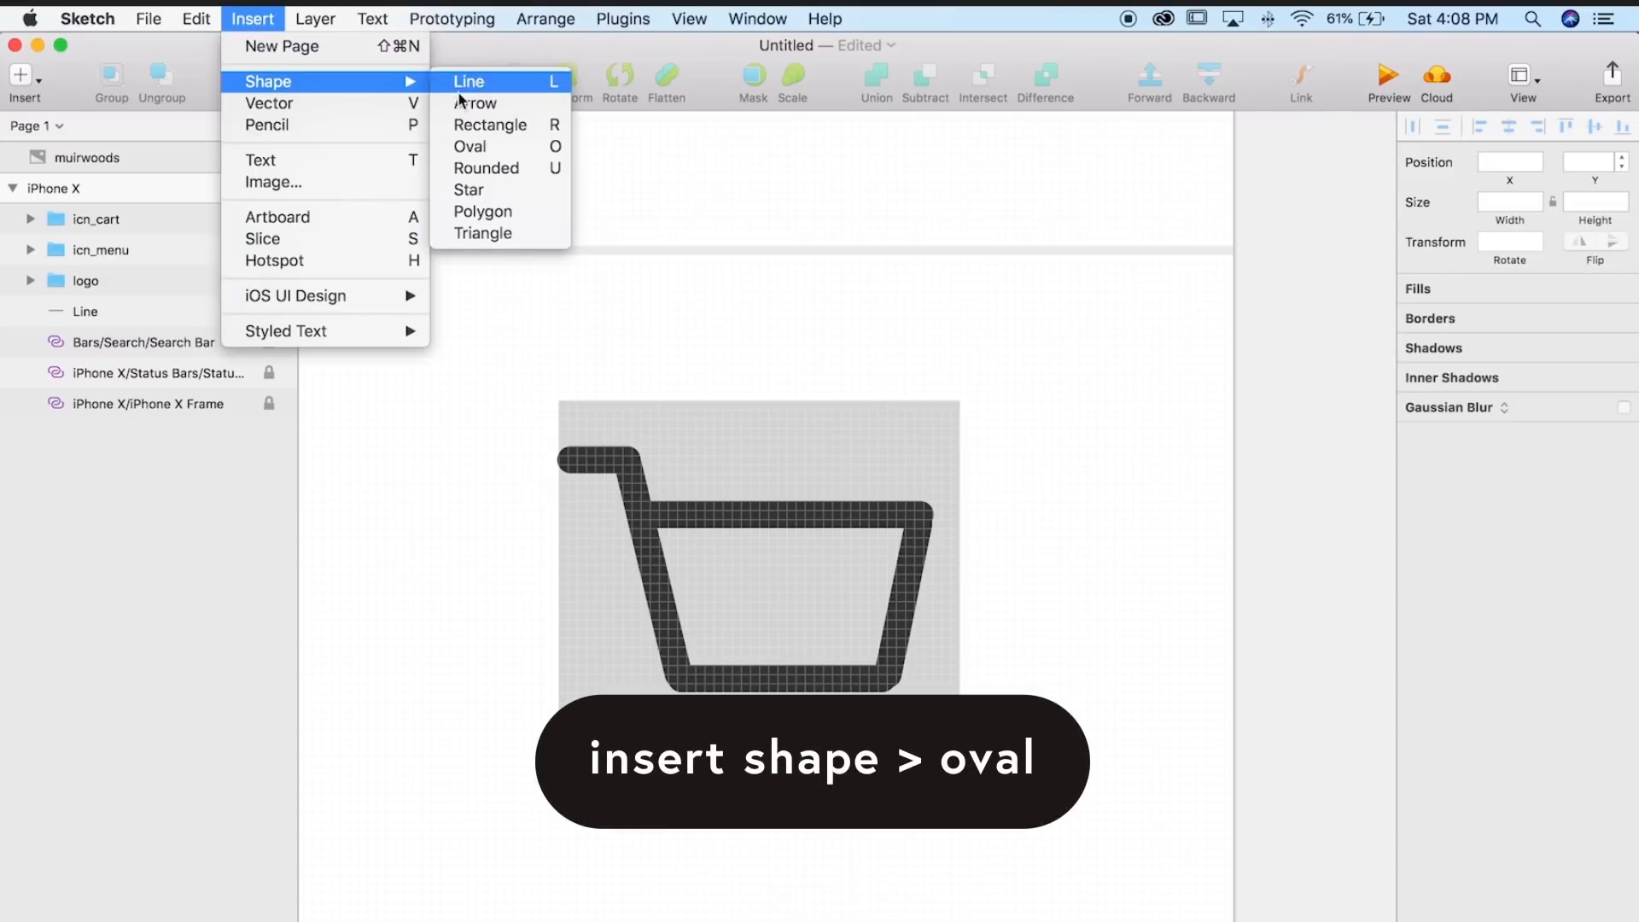
pyautogui.click(485, 146)
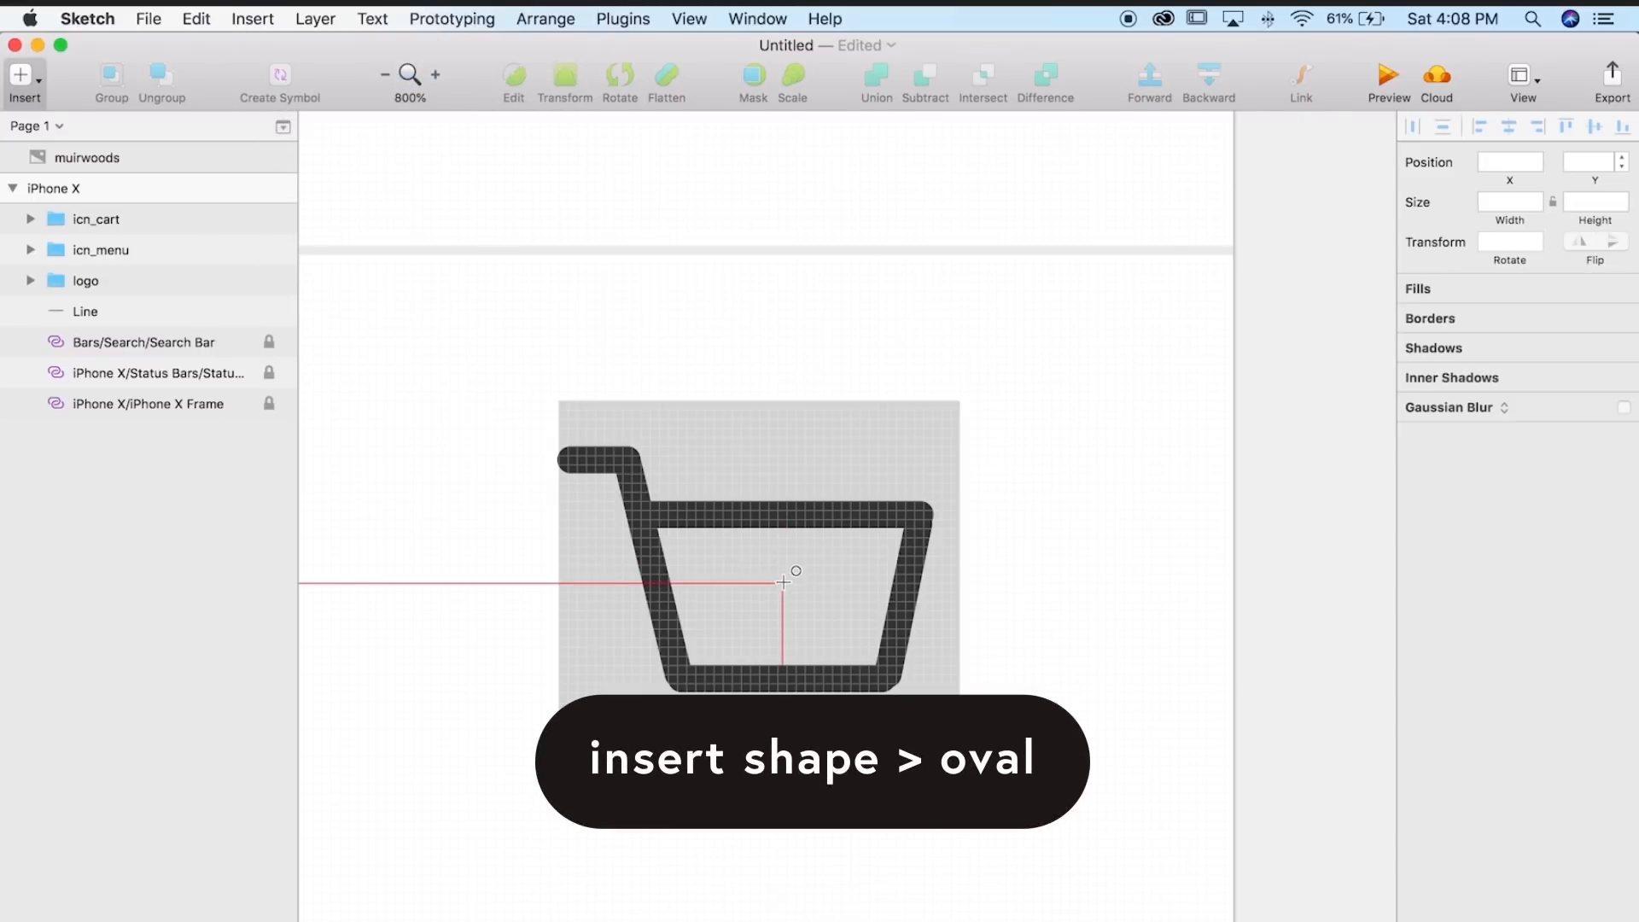
pyautogui.moveTo(784, 583); pyautogui.dragTo(798, 561)
pyautogui.moveTo(829, 523); pyautogui.dragTo(837, 523)
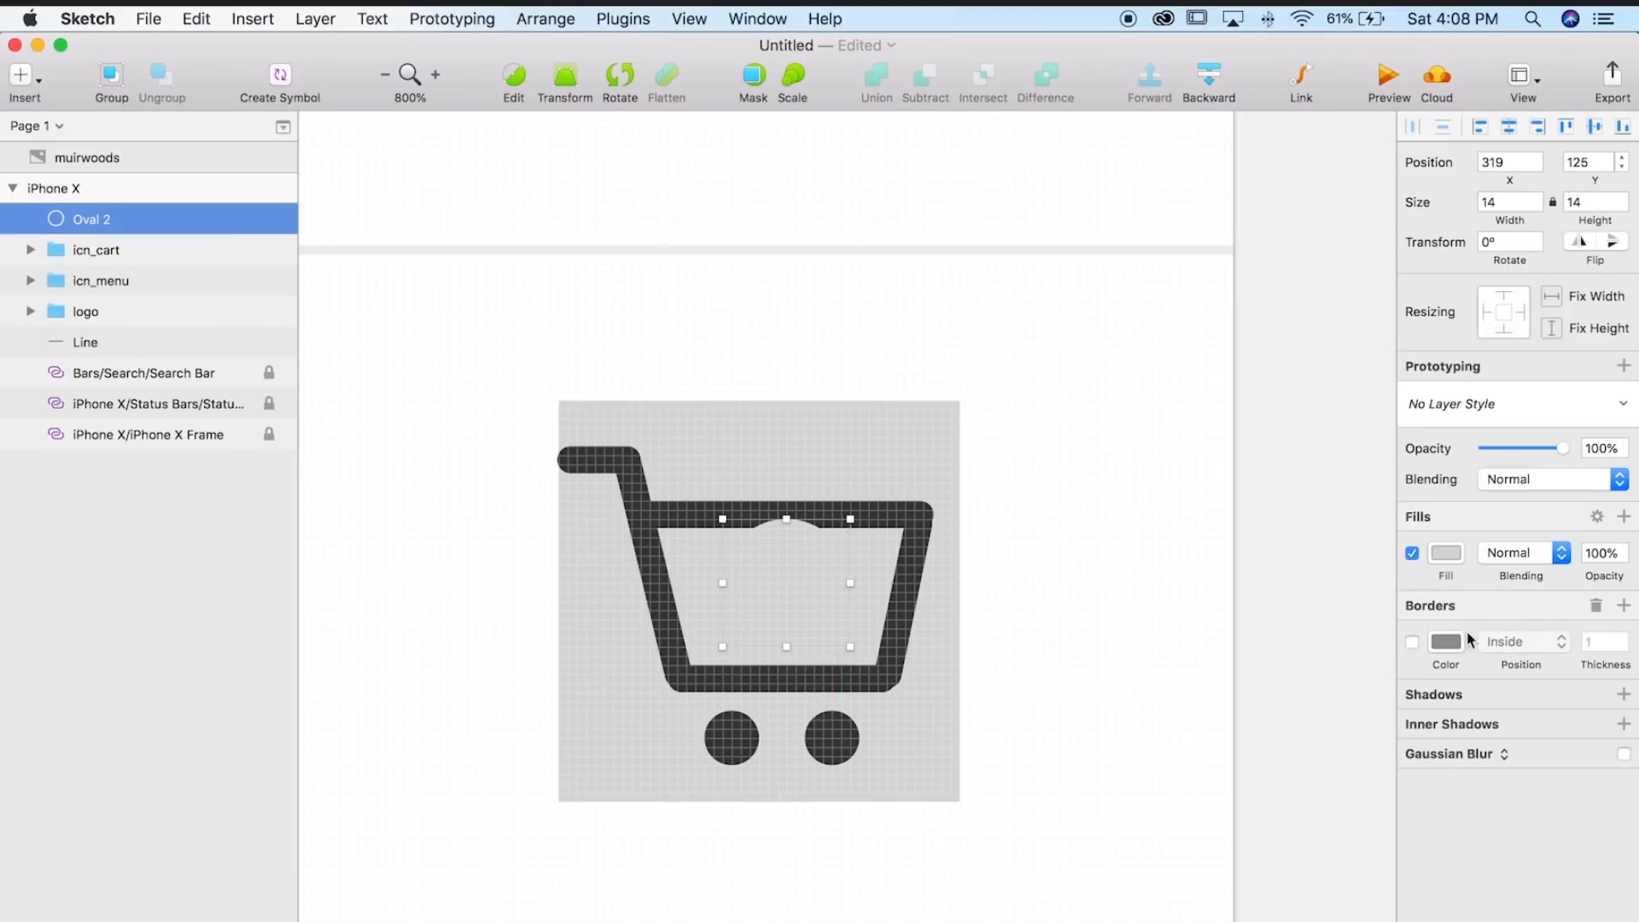
pyautogui.click(1446, 552)
pyautogui.write('70A1A2')
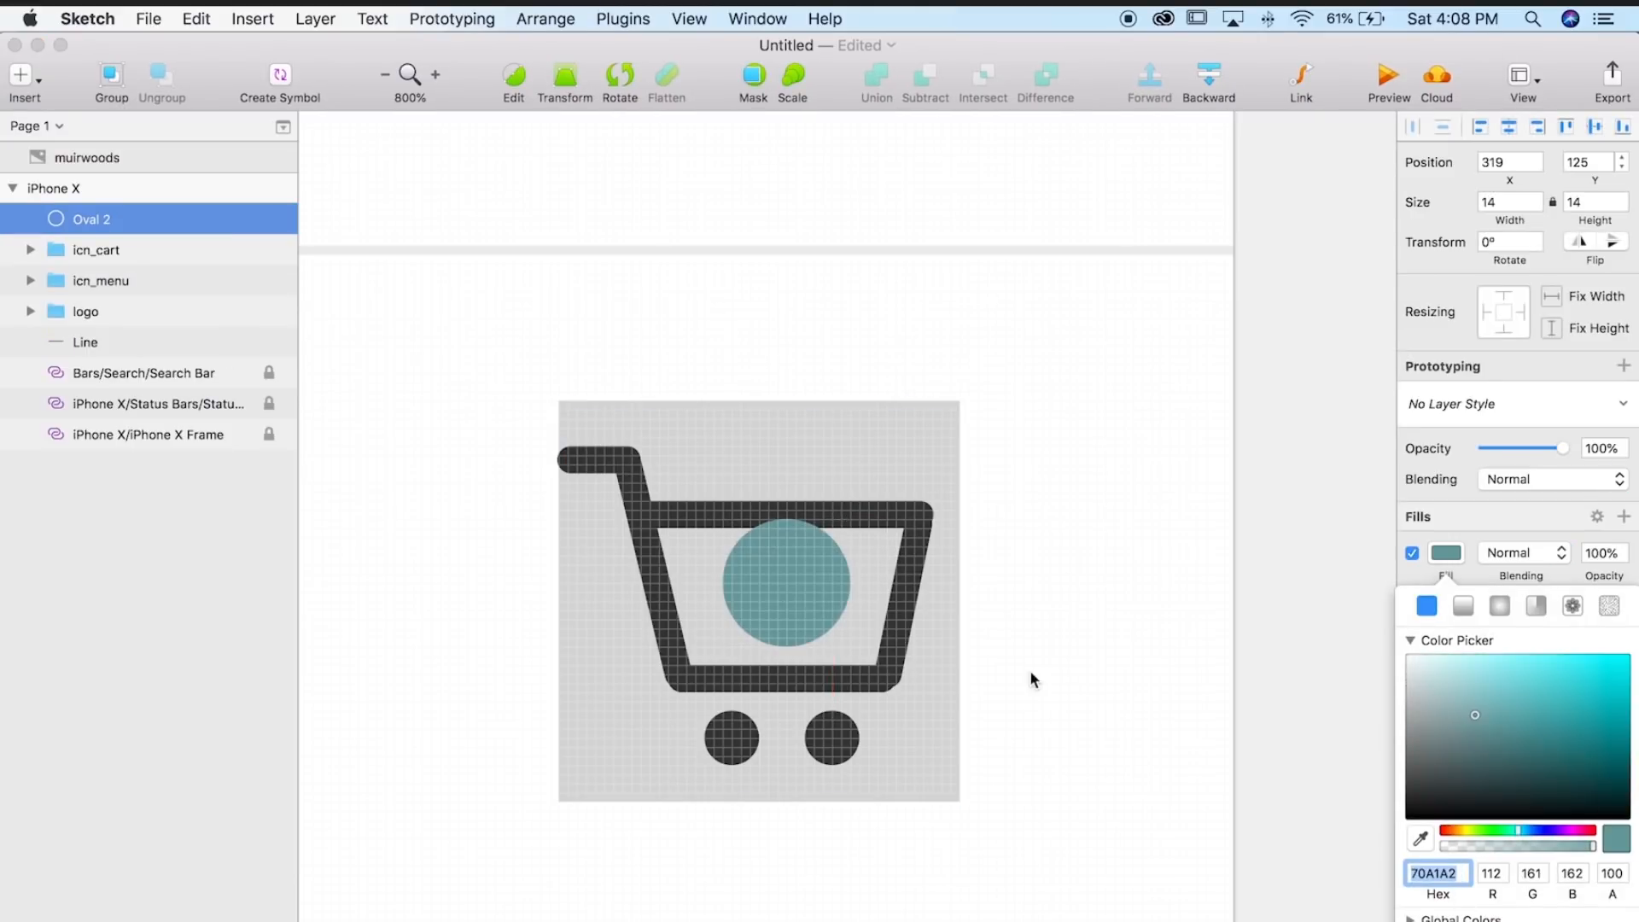
# - Move the teal circle up over the basket rim to Y 117 and enlarge it to 15 × 15
pyautogui.moveTo(800, 601); pyautogui.dragTo(805, 528)
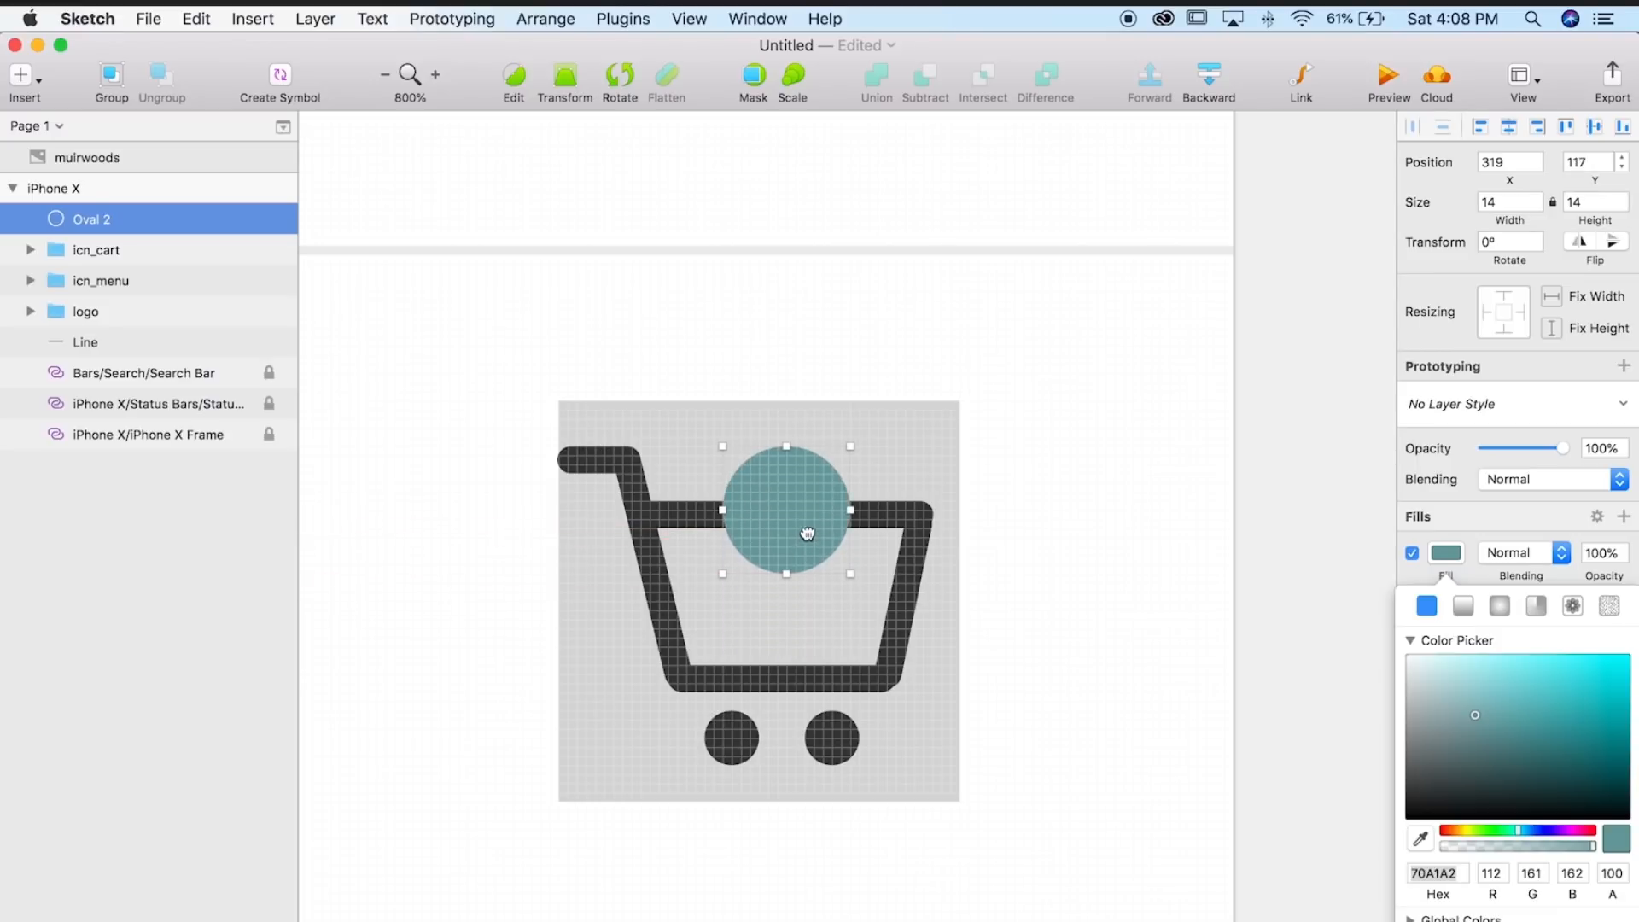
pyautogui.moveTo(846, 576); pyautogui.dragTo(859, 581)
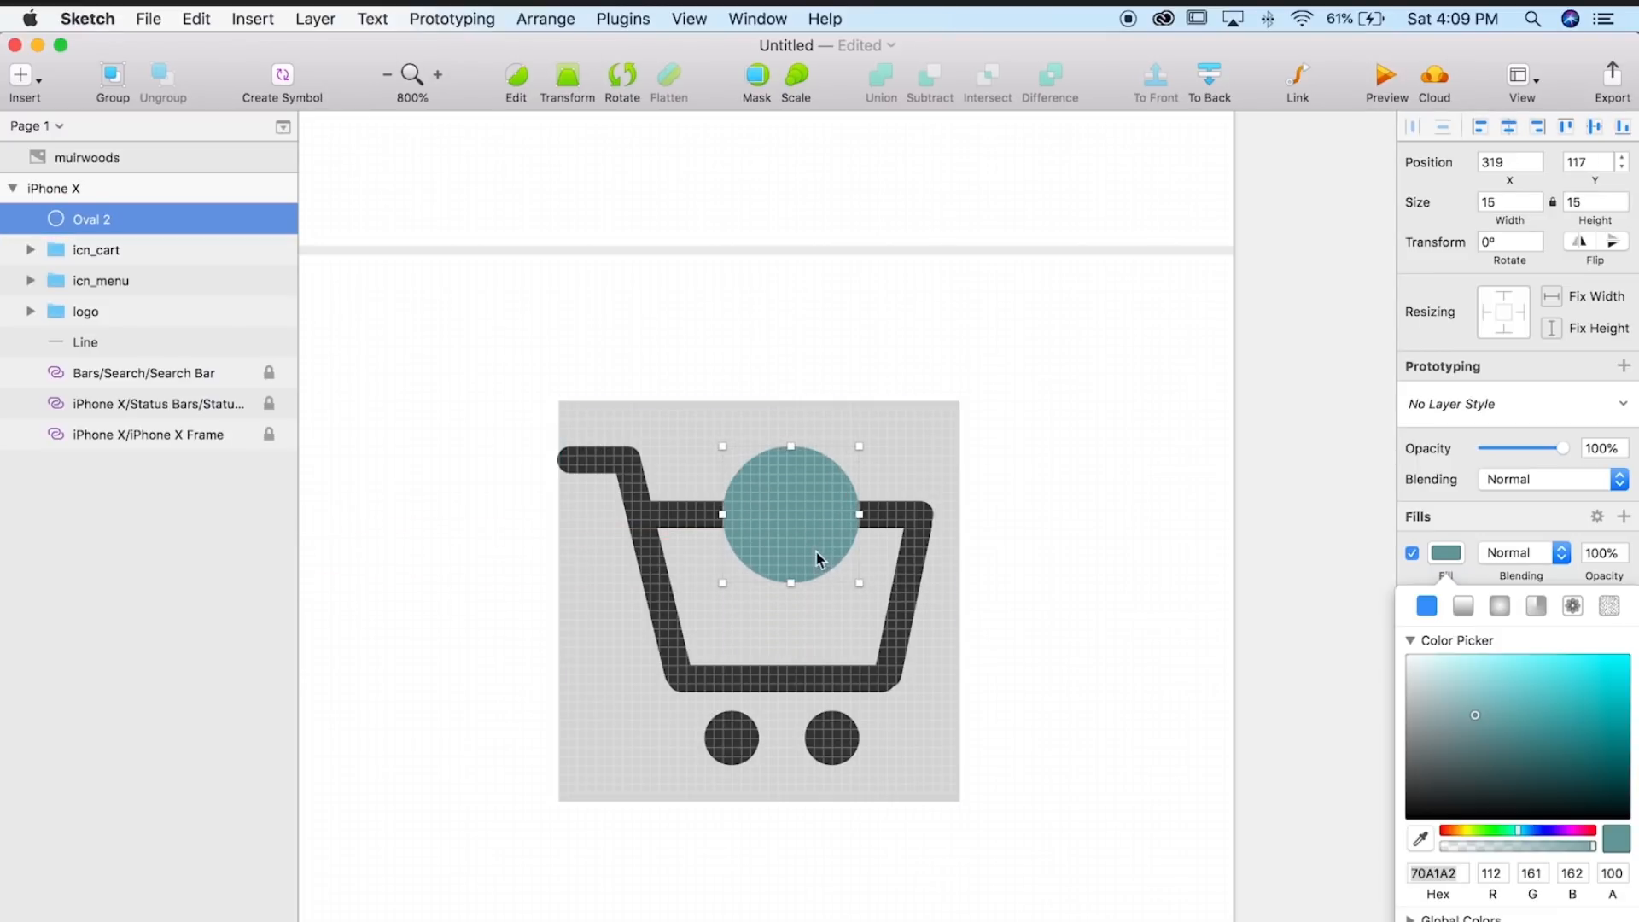
pyautogui.moveTo(1284, 566); pyautogui.dragTo(1319, 572)
# - Hide the touch_target_2 square inside the icn_cart group
pyautogui.press('super+plus')
pyautogui.press('super+minus')
pyautogui.press('super+minus')
pyautogui.press('super+minus')
pyautogui.hscroll(-5, 1032, 698)
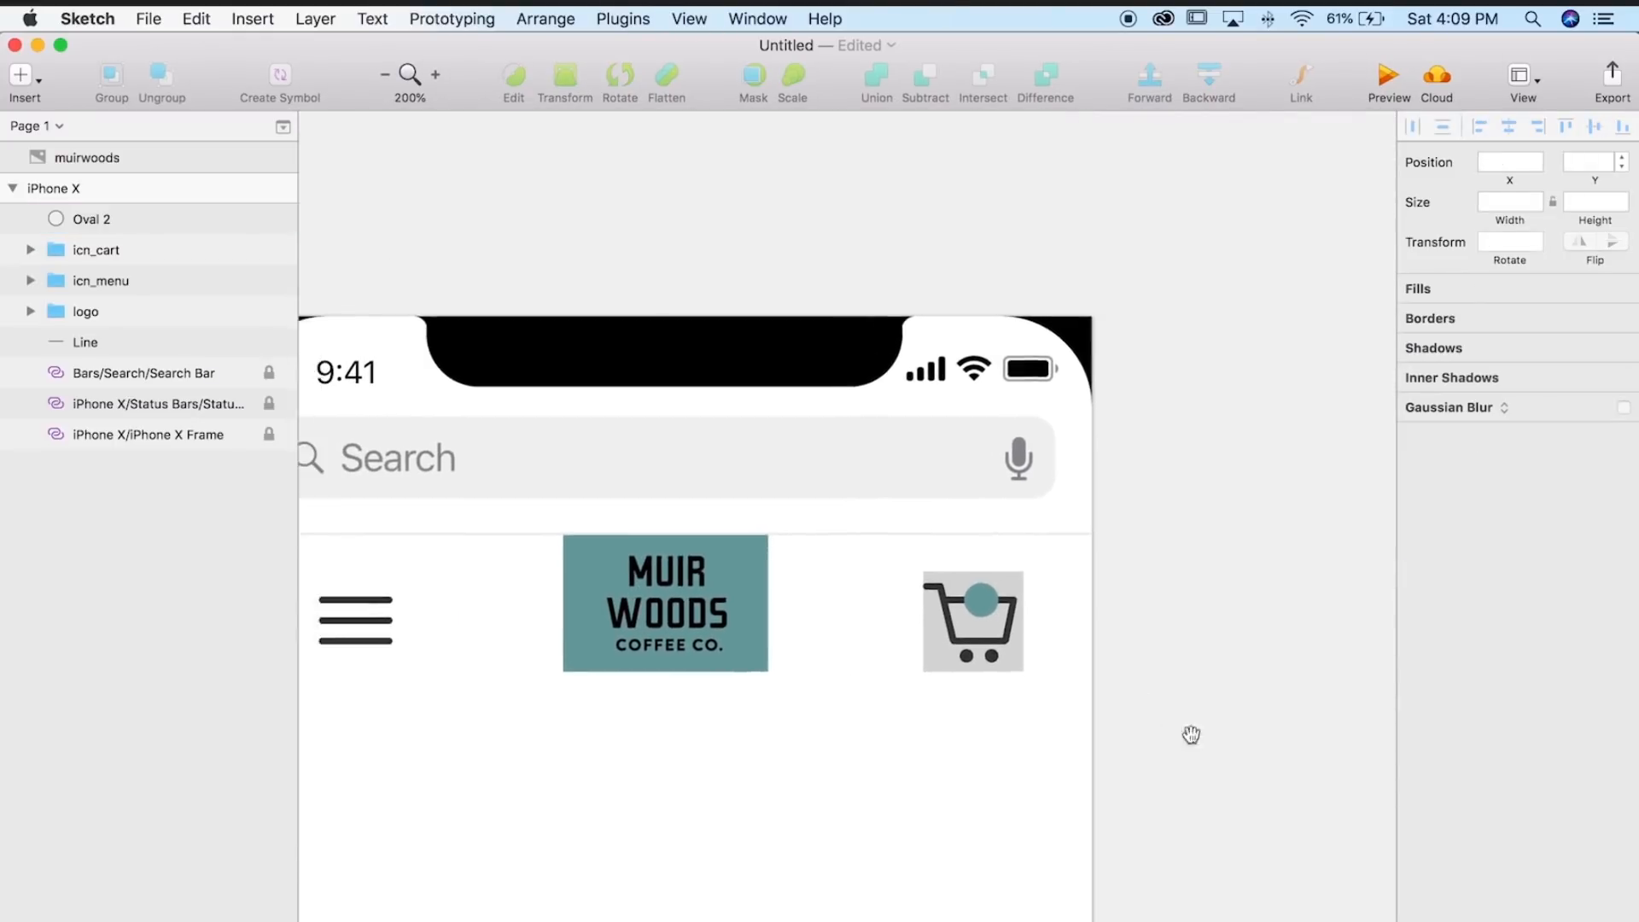
pyautogui.click(1031, 567)
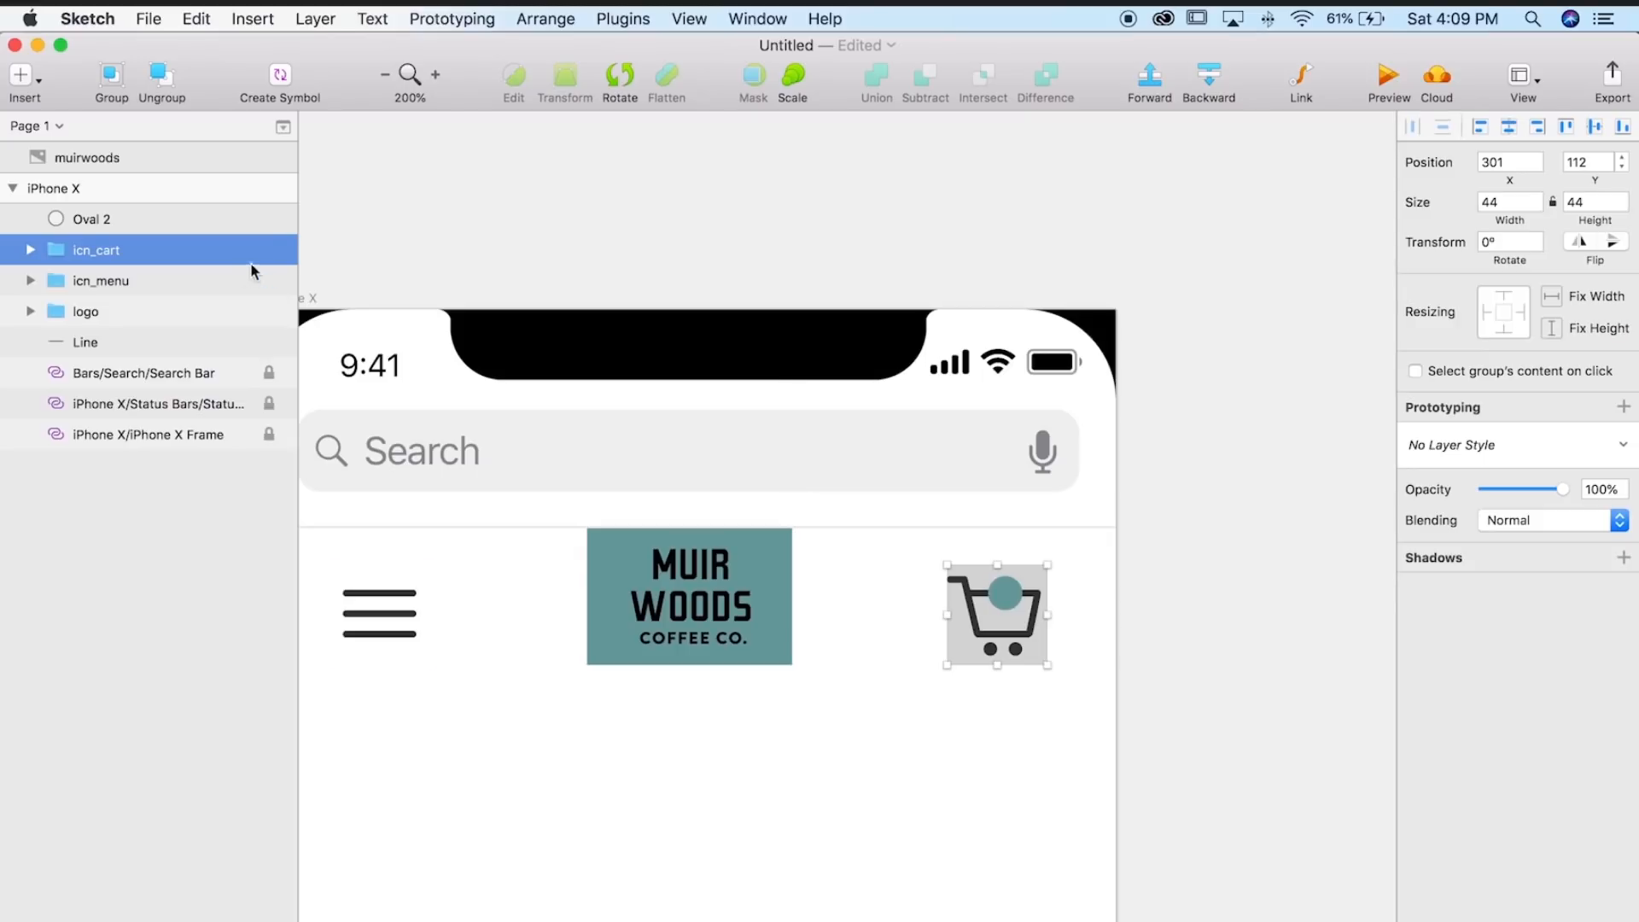
pyautogui.click(30, 249)
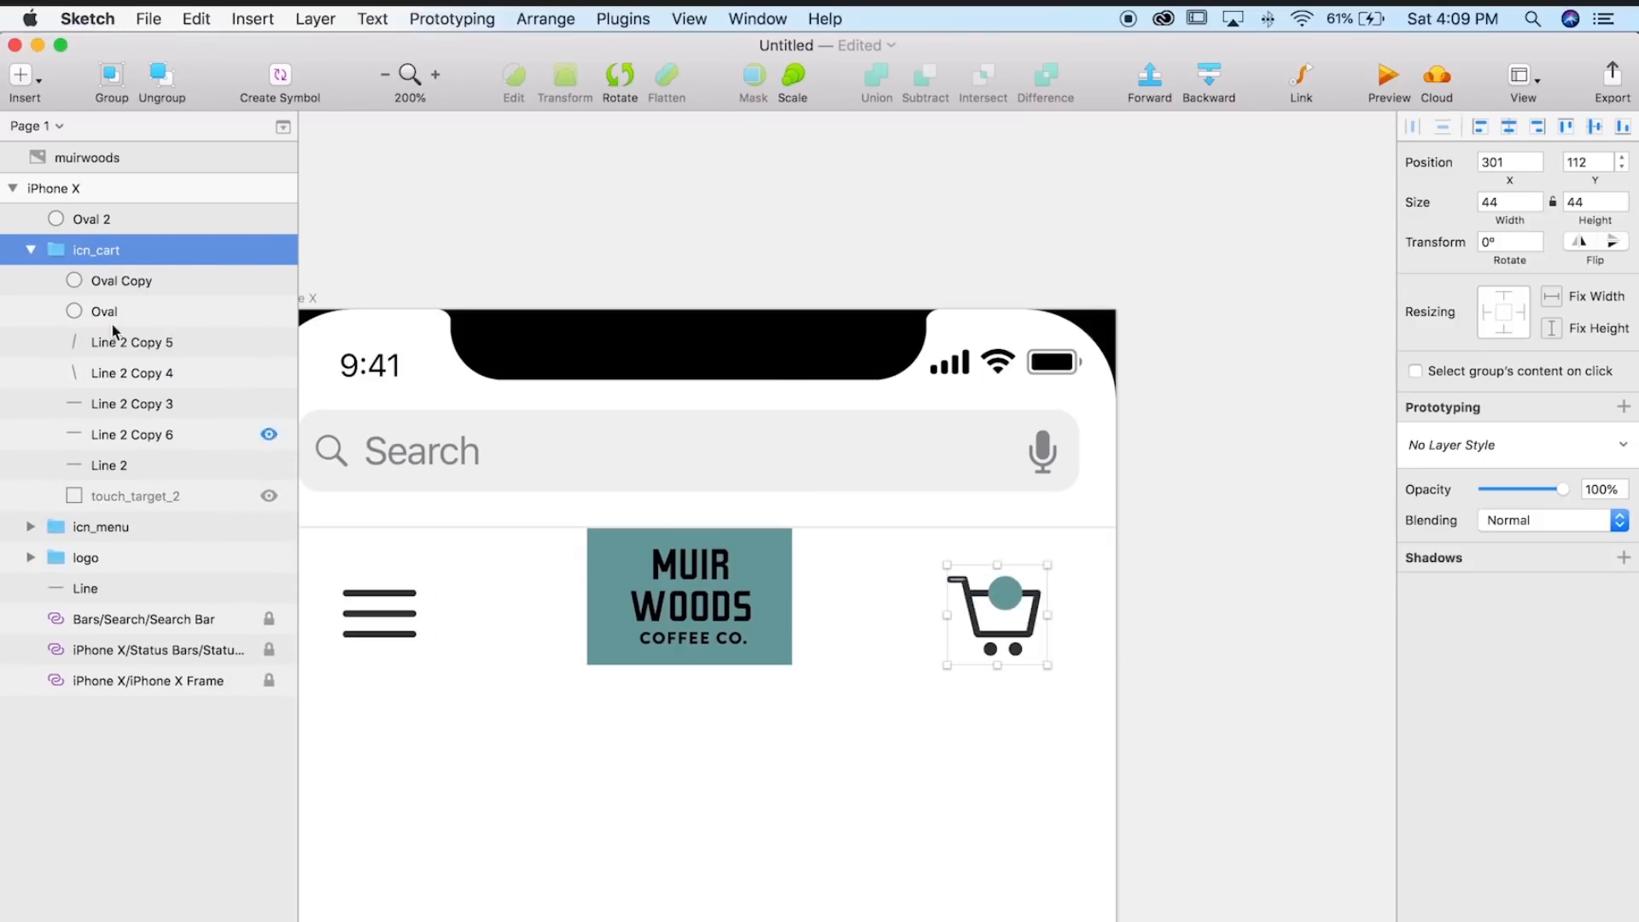
# - Add the text "2" over the teal circle on the cart
pyautogui.click(91, 219)
pyautogui.press('super+2')
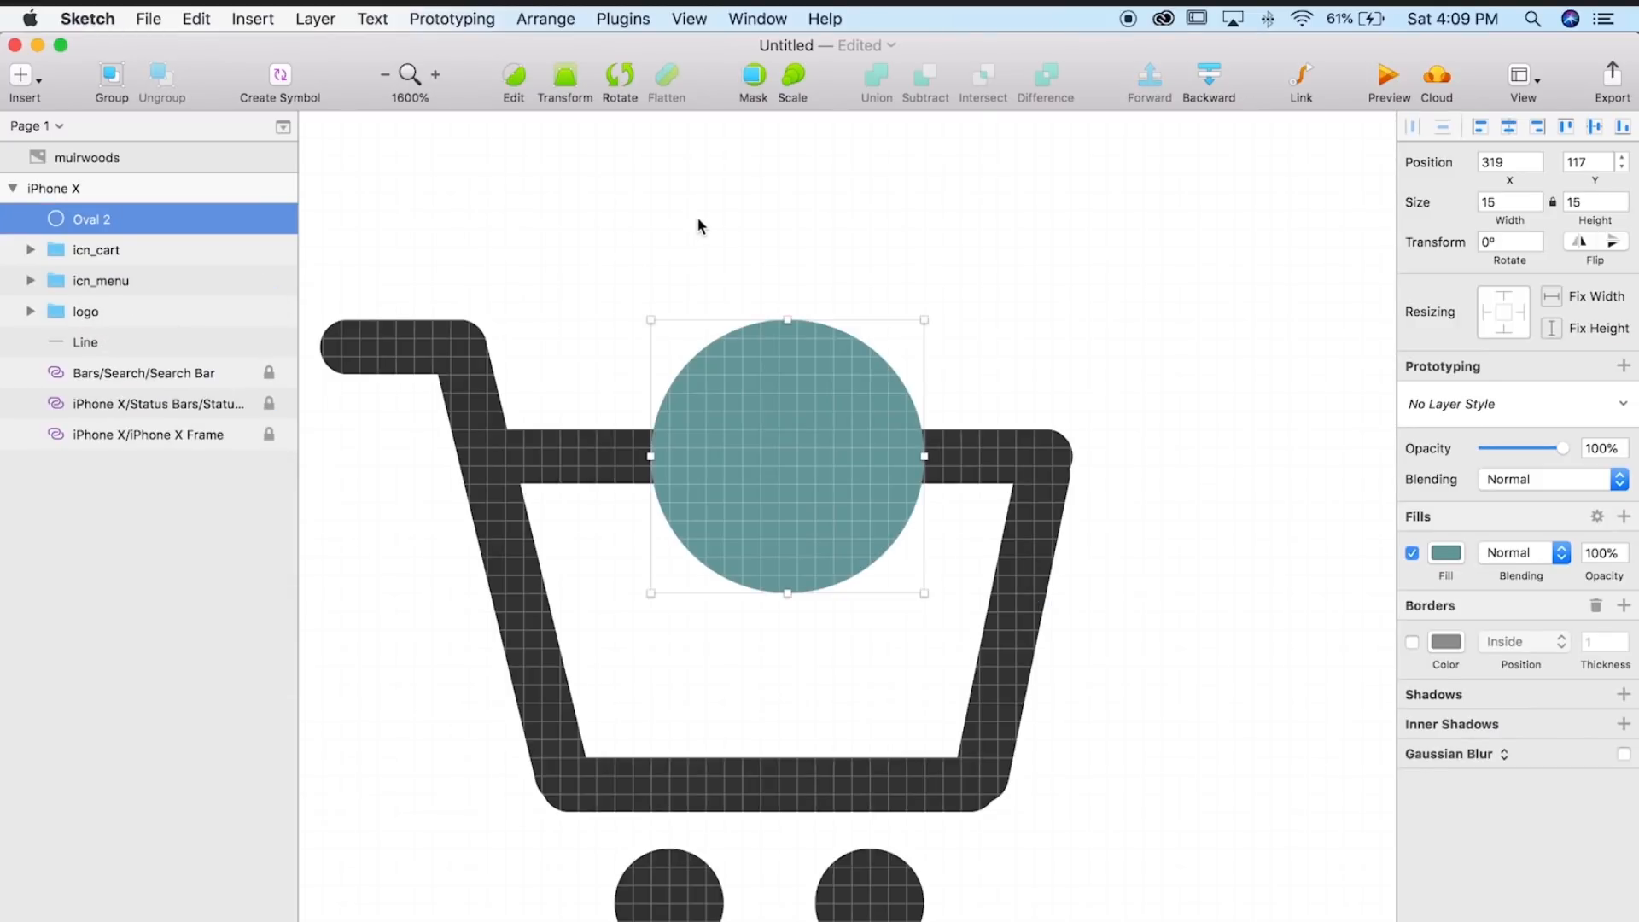
pyautogui.click(253, 19)
pyautogui.click(295, 161)
pyautogui.click(775, 424)
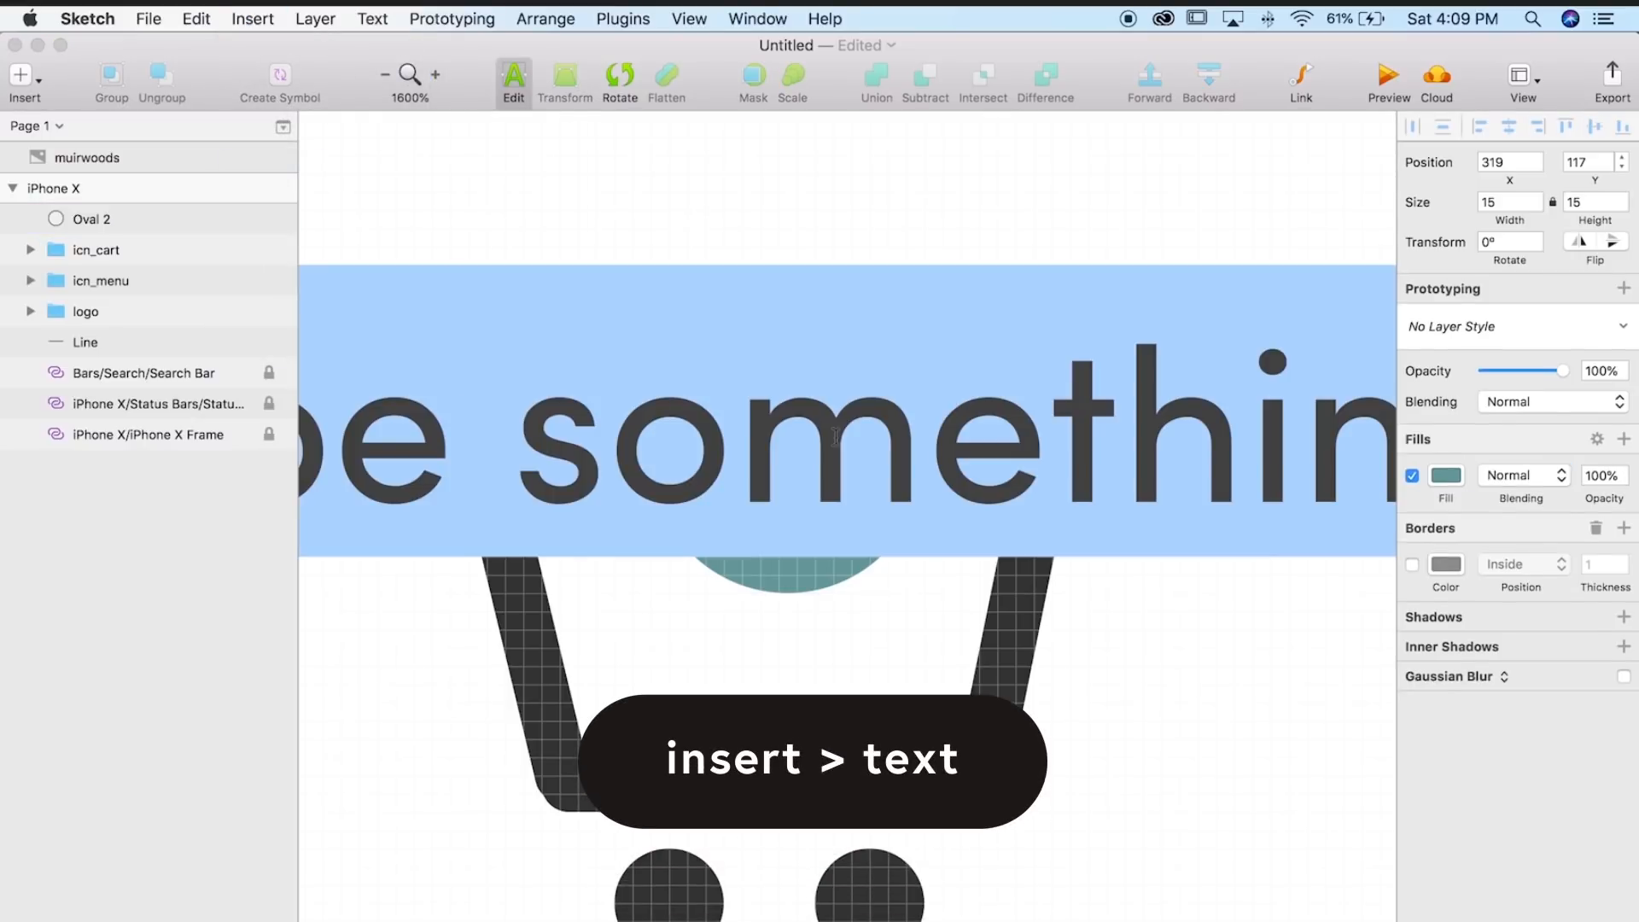
pyautogui.write('2')
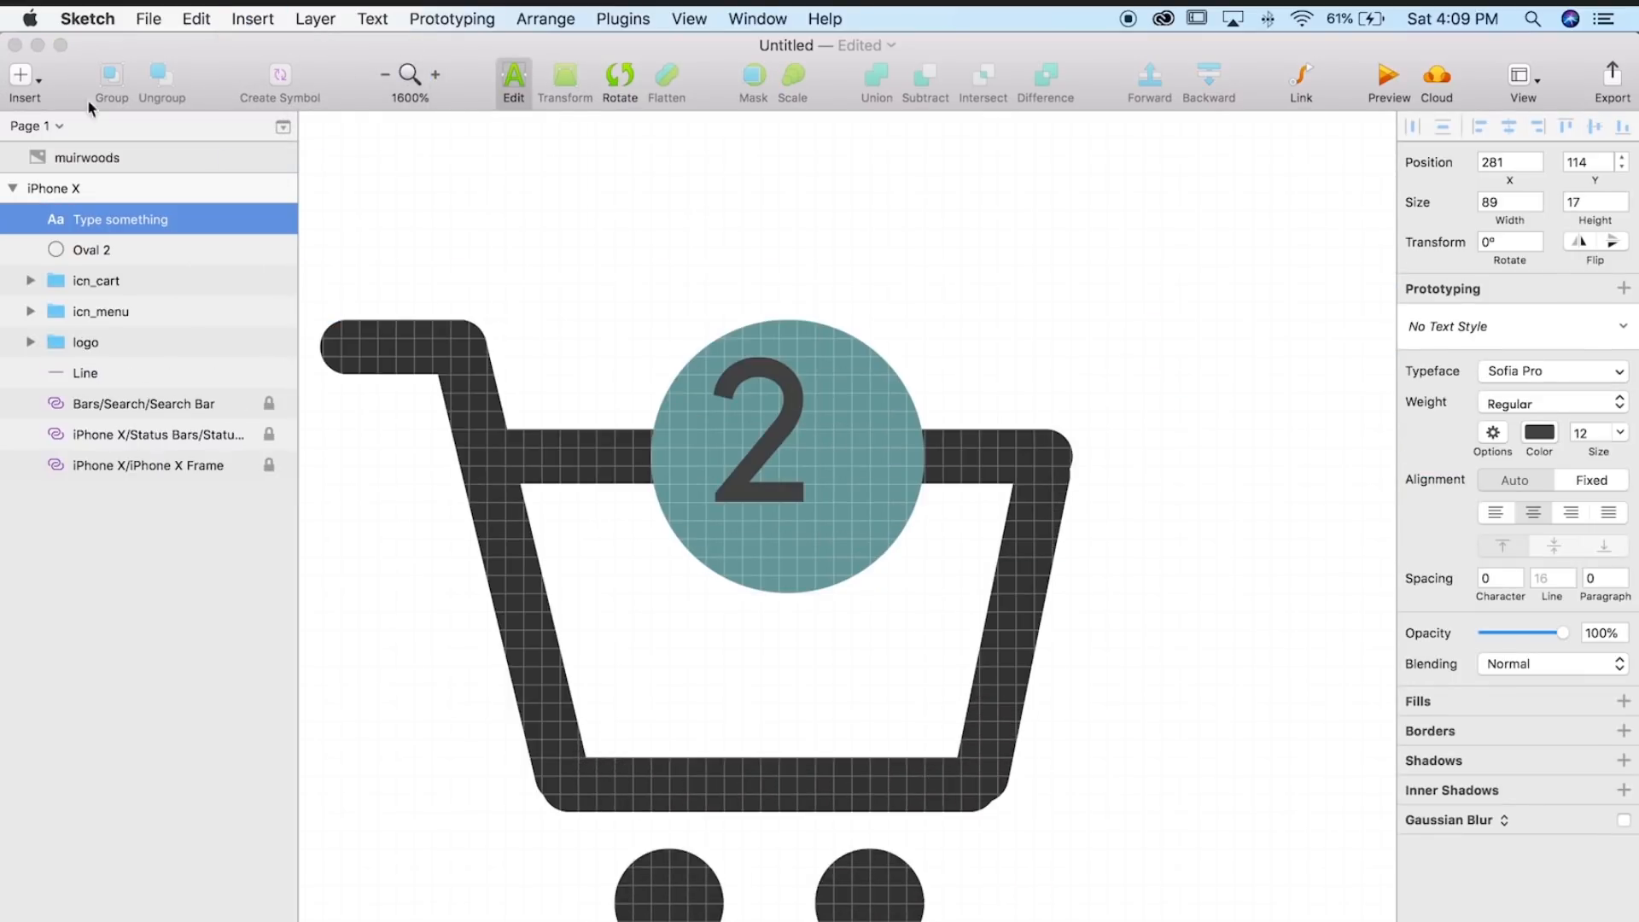
# - Make the 2 white and centre it horizontally on the teal circle at X 323, Y 115
pyautogui.press('Escape')
pyautogui.click(1539, 510)
pyautogui.moveTo(1476, 626); pyautogui.dragTo(1314, 495)
pyautogui.moveTo(769, 444); pyautogui.dragTo(787, 458)
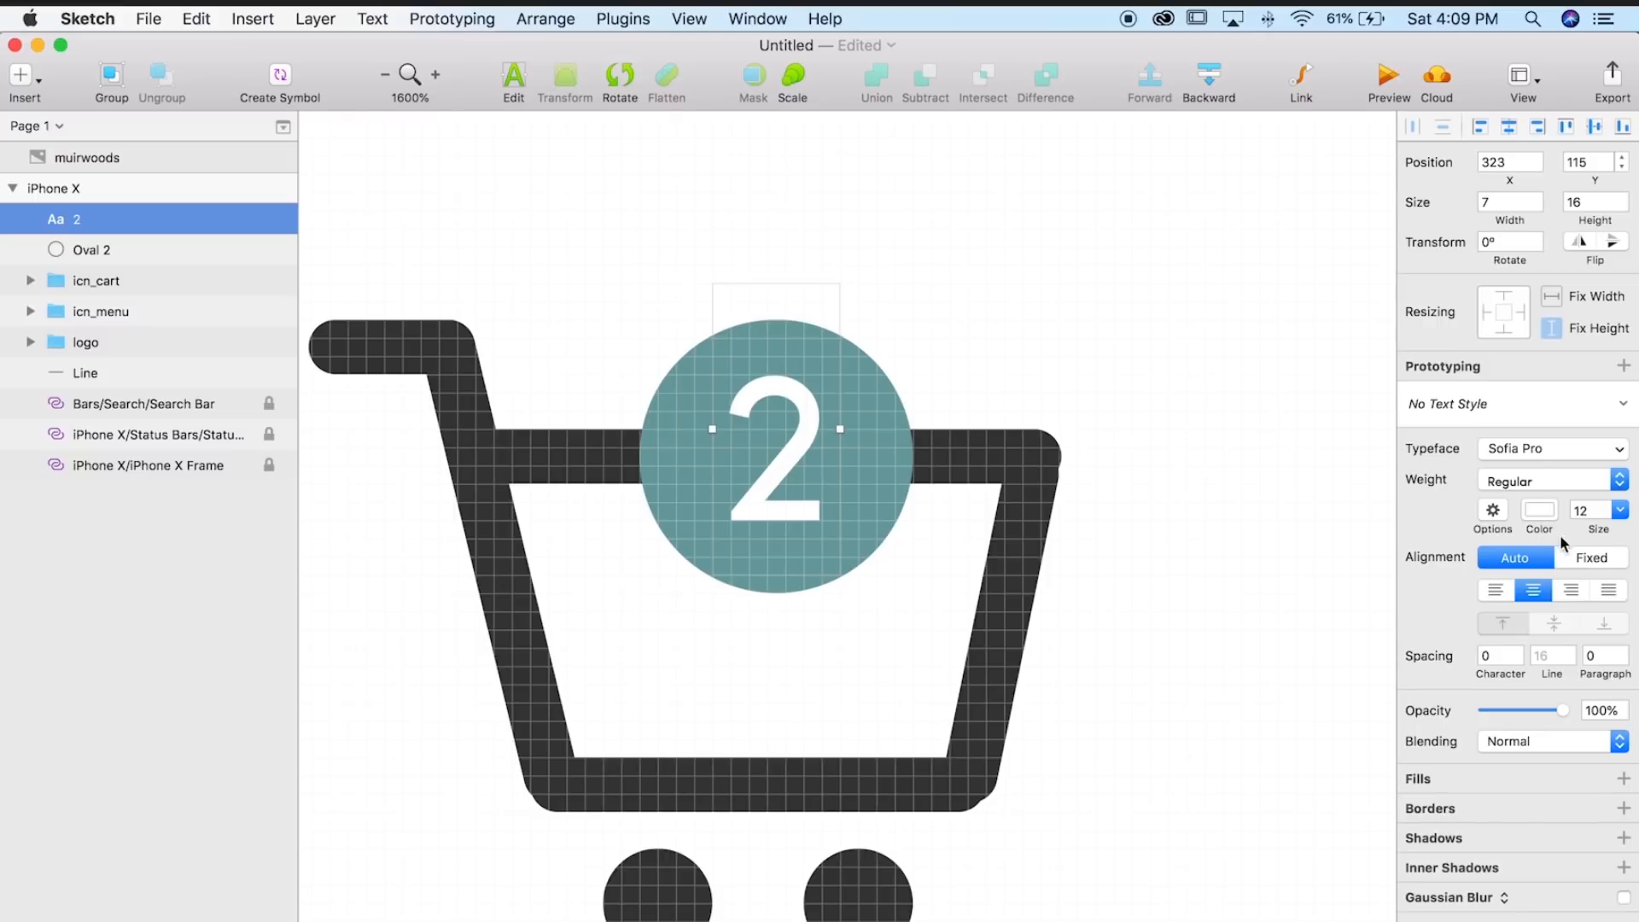
# - Set the 2's typeface to GRAYSTROKE and convert the text to outlines
pyautogui.click(1532, 455)
pyautogui.click(1534, 453)
pyautogui.click(1533, 453)
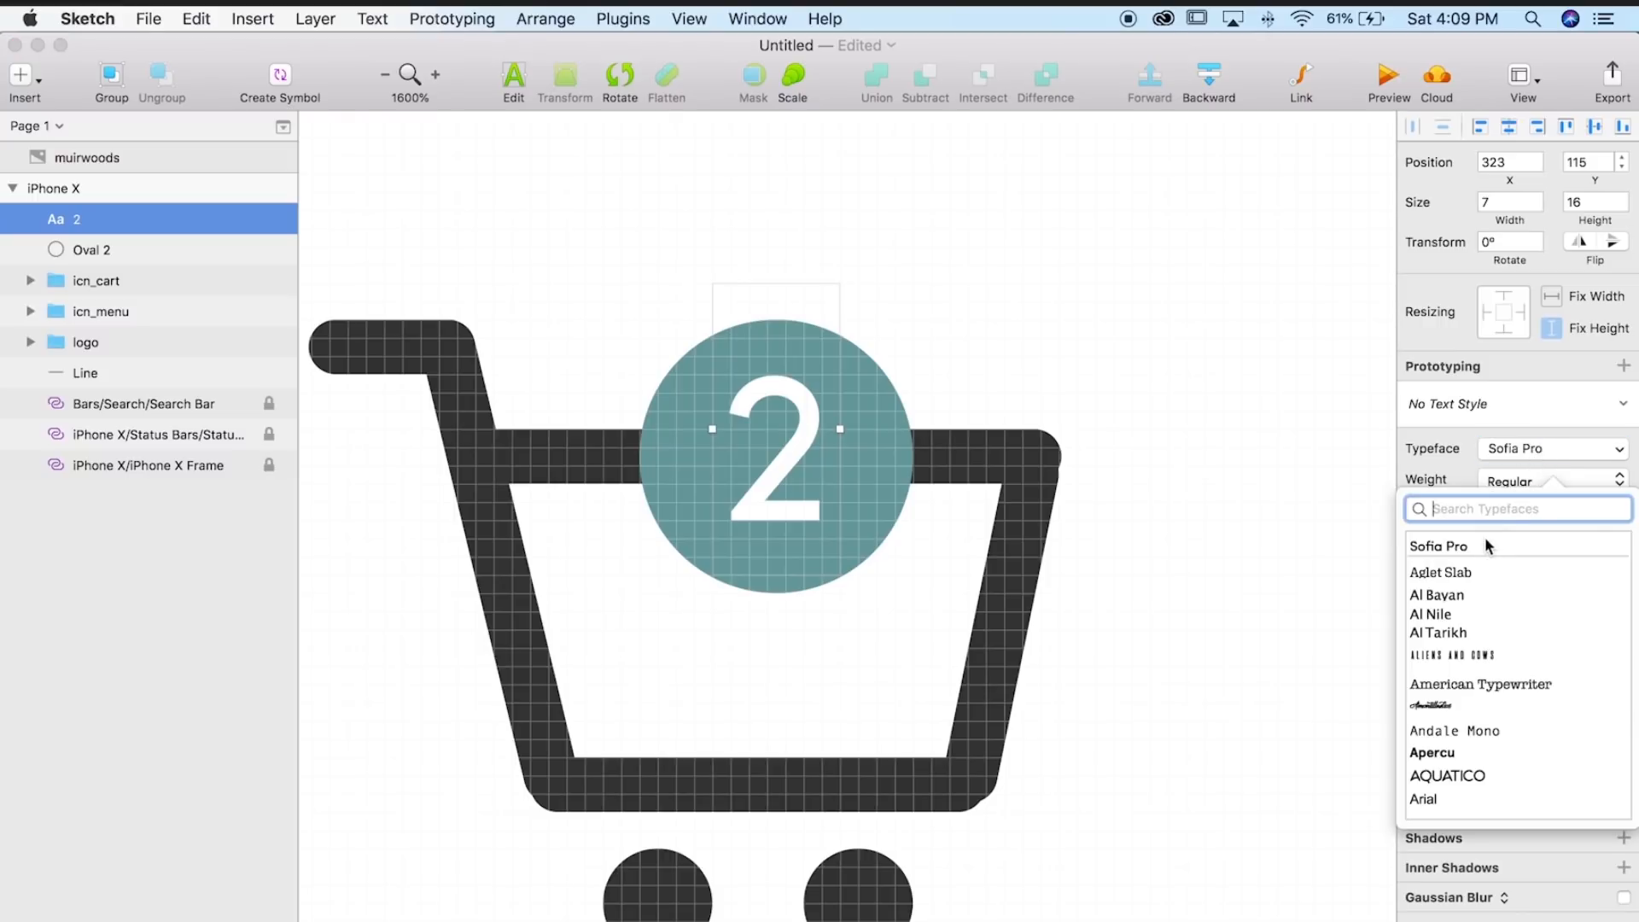
pyautogui.write('grey')
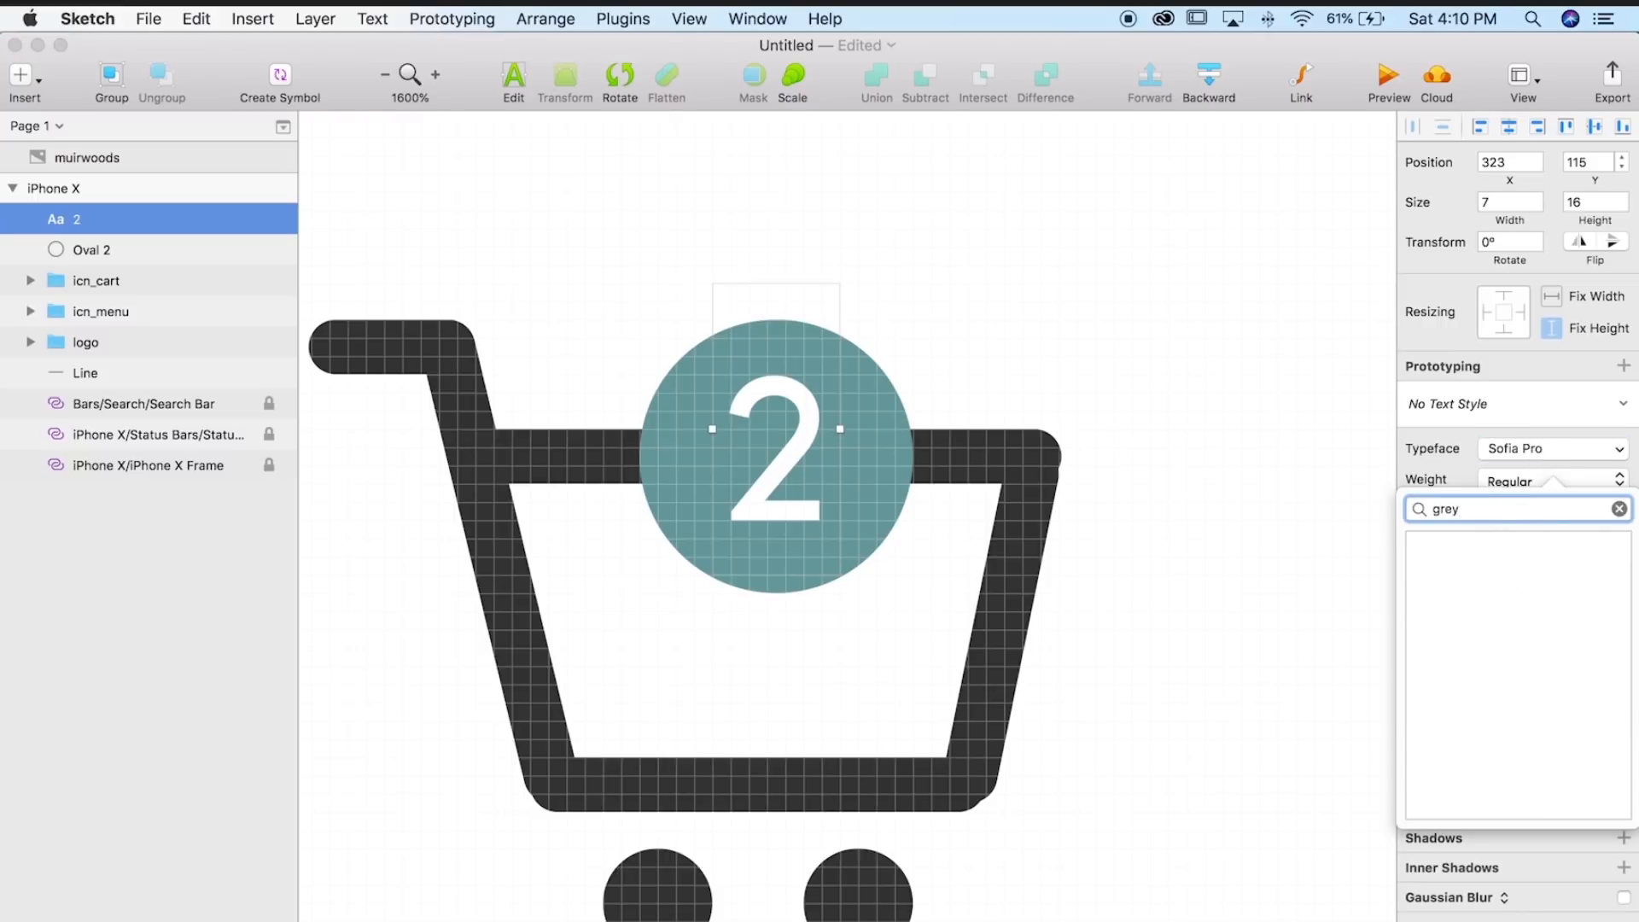
pyautogui.press('BackSpace')
pyautogui.write('a')
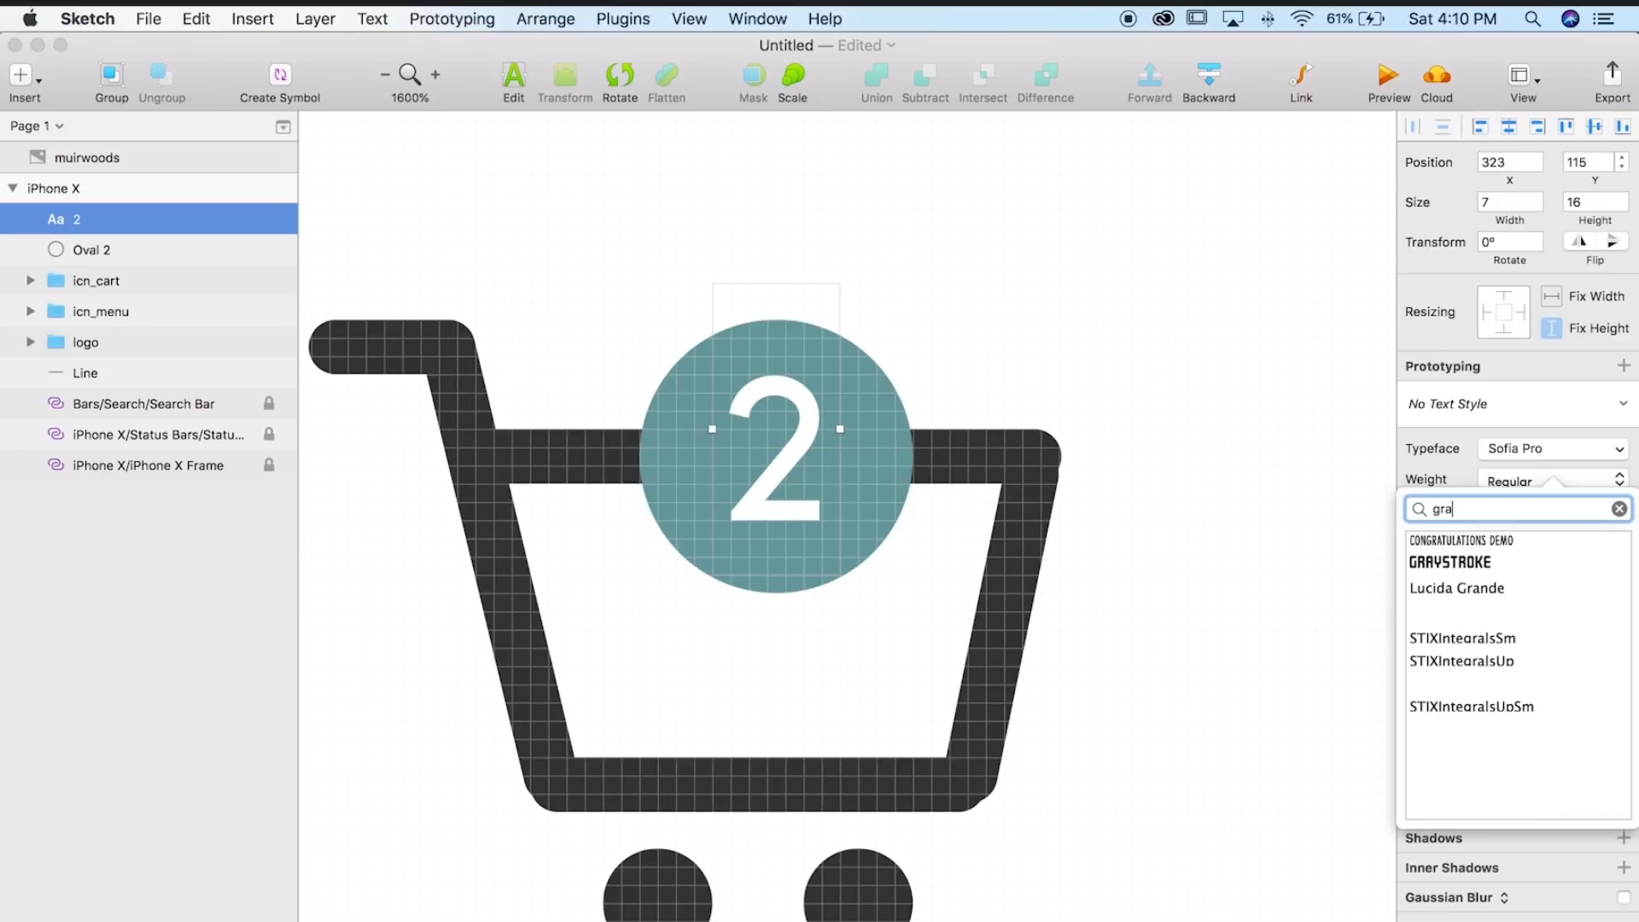
pyautogui.click(1468, 563)
pyautogui.click(786, 438)
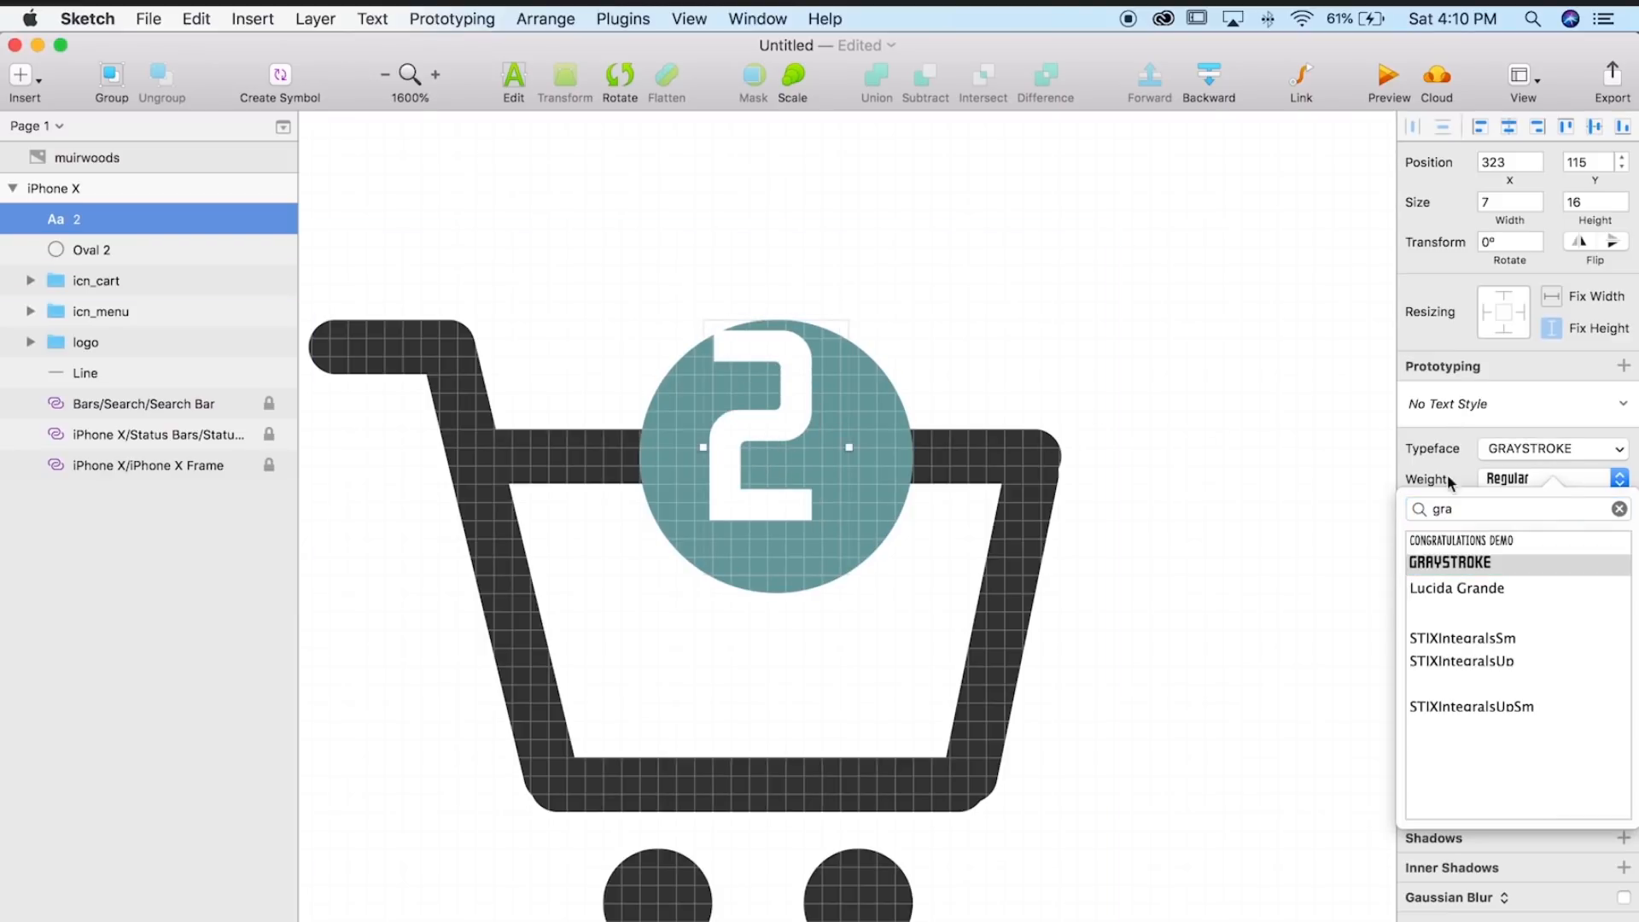
pyautogui.click(1456, 469)
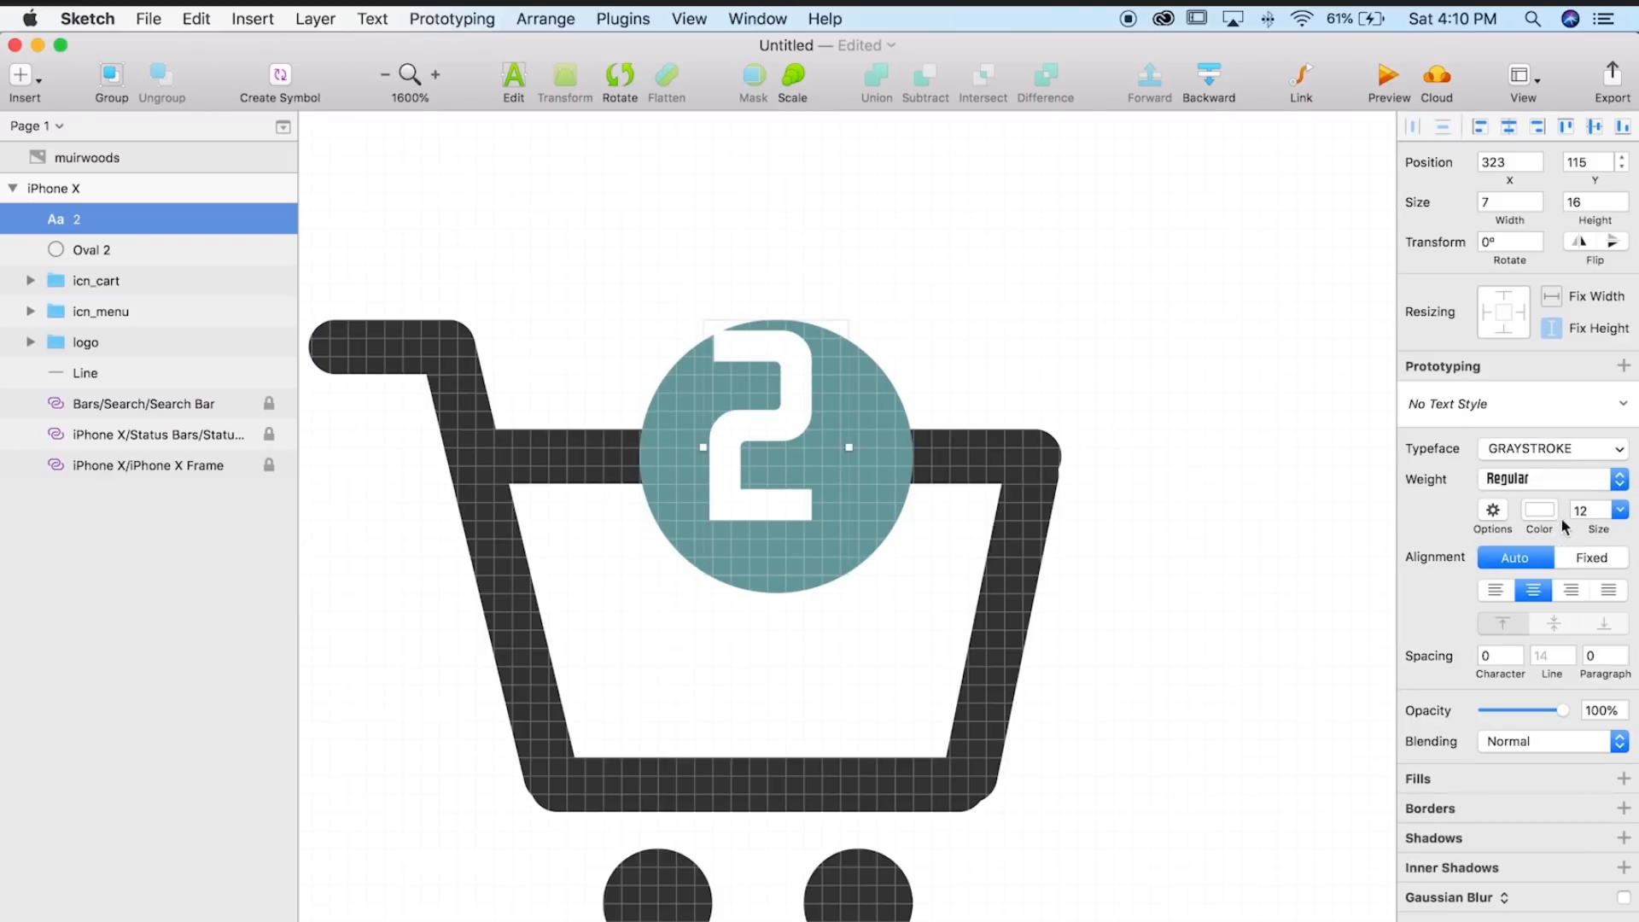
pyautogui.click(290, 19)
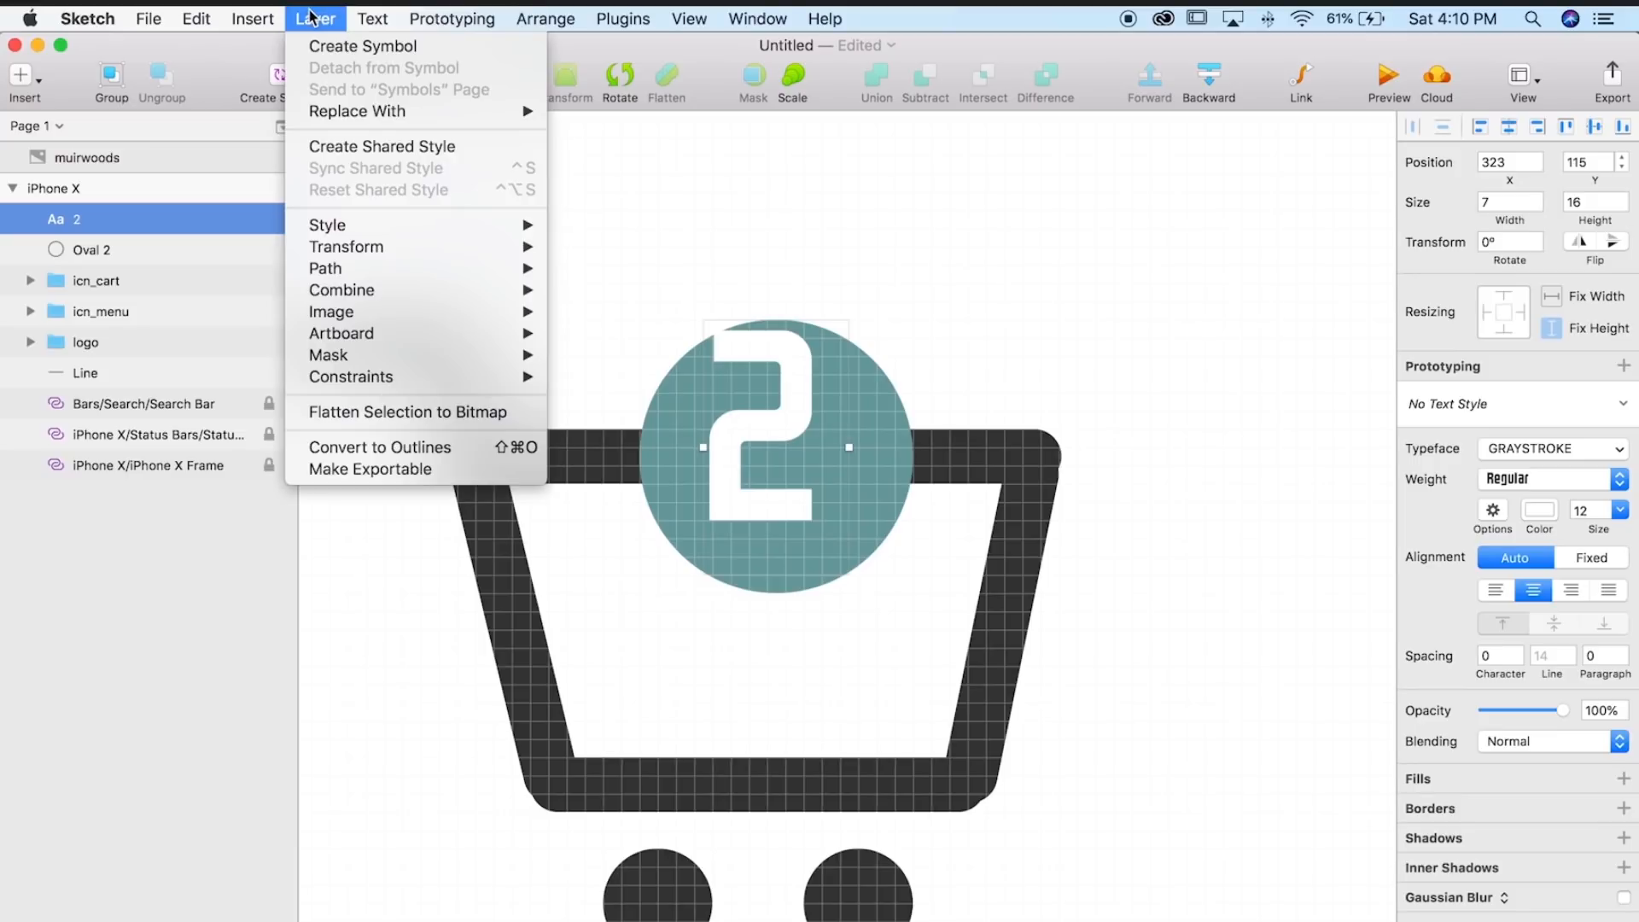
pyautogui.click(397, 448)
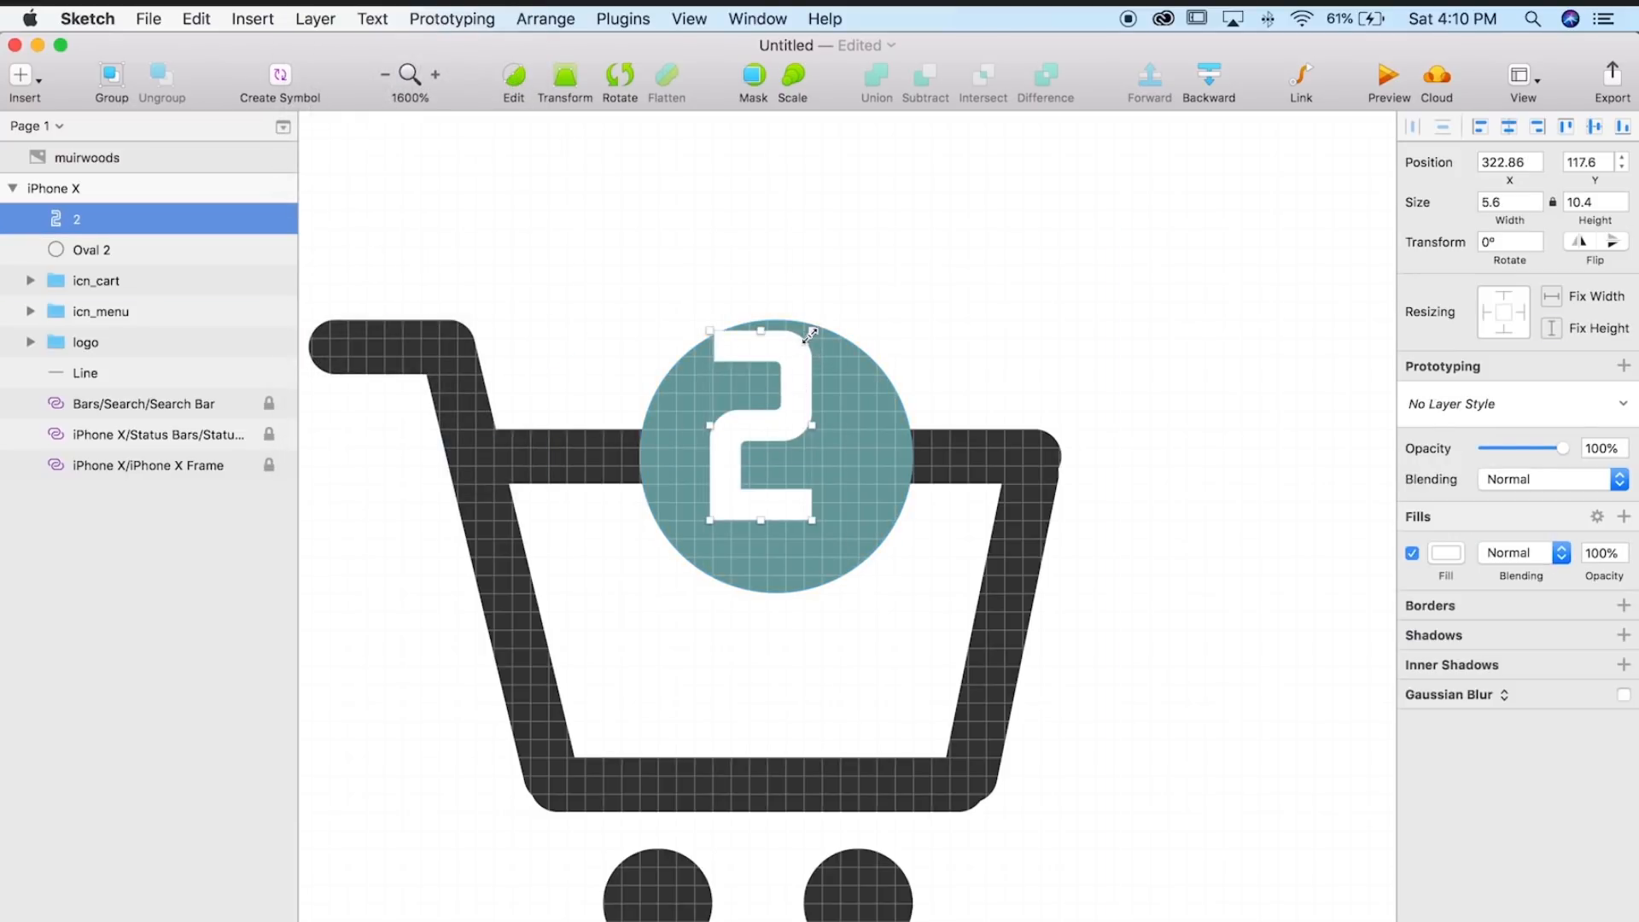
# - Scale the white 2 down to about 4.68 × 8.69 and centre it on the teal circle at X 324, Y 120
pyautogui.moveTo(811, 333); pyautogui.dragTo(781, 369)
pyautogui.moveTo(784, 437); pyautogui.dragTo(816, 374)
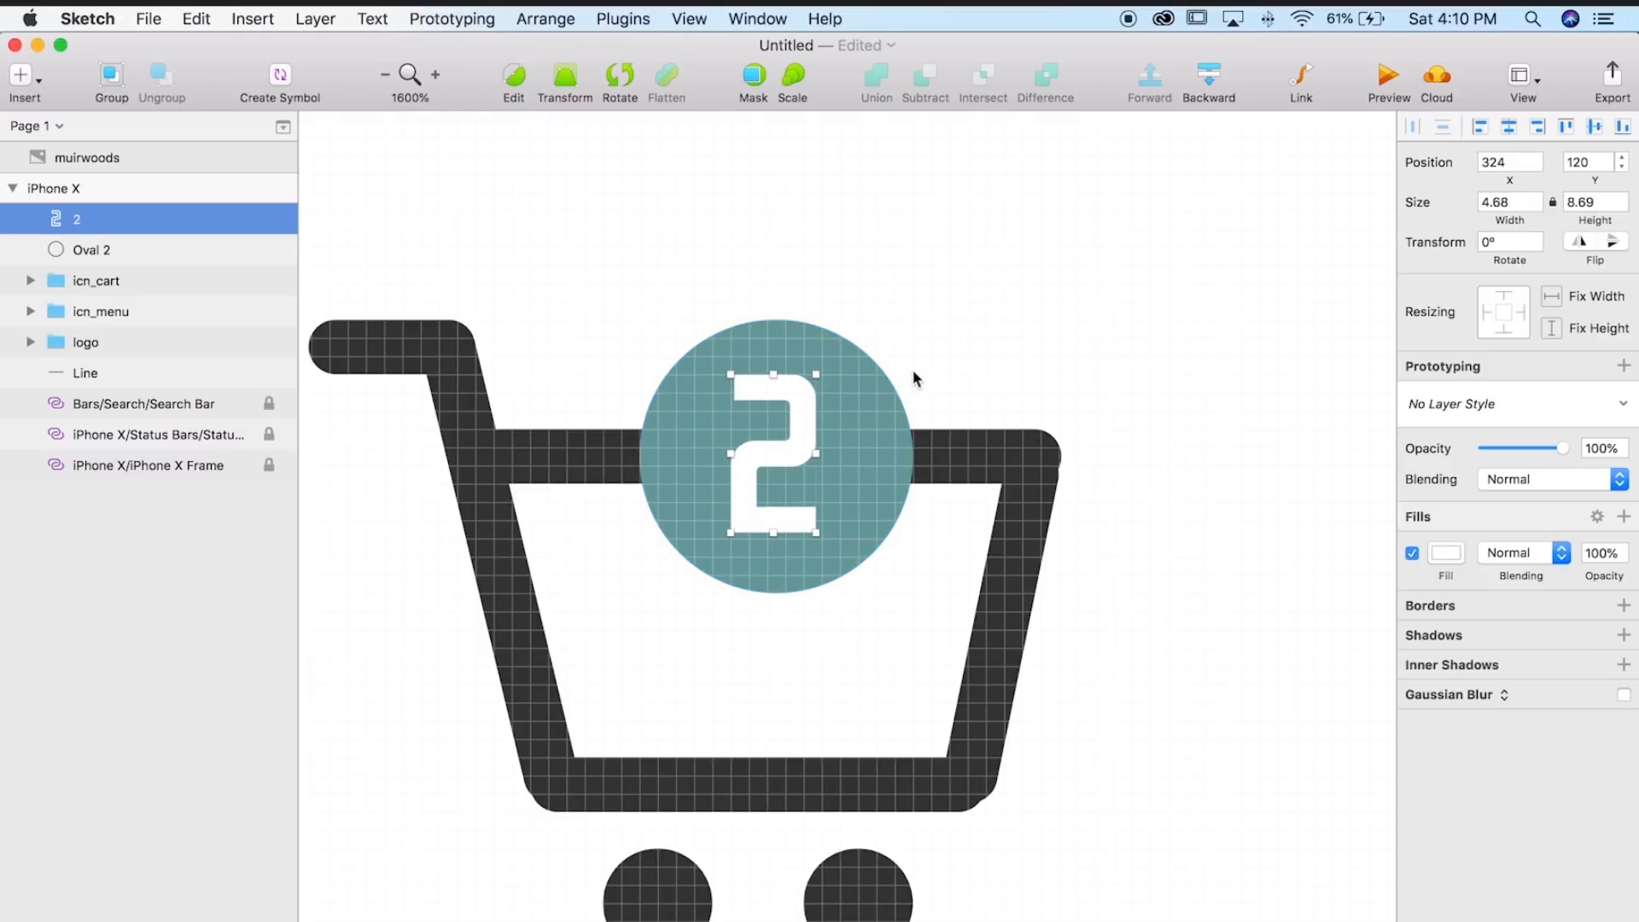
pyautogui.press('super+minus')
pyautogui.press('super+minus')
pyautogui.press('super+minus')
pyautogui.click(1087, 508)
pyautogui.hscroll(-10, 1087, 508)
pyautogui.scroll(-3, 1088, 508)
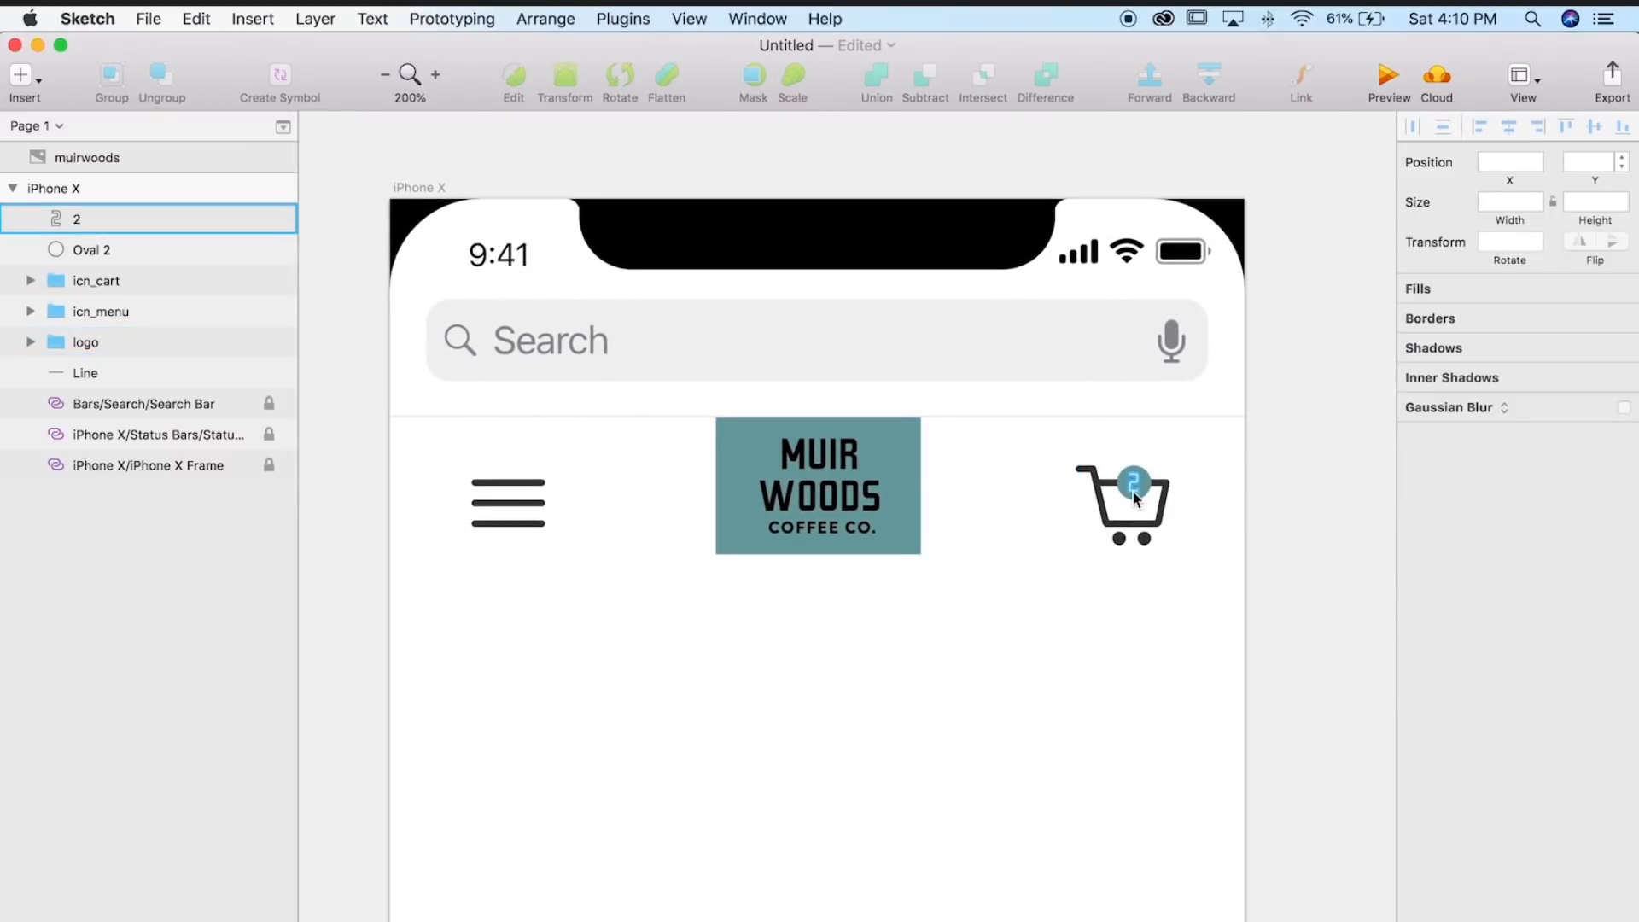
pyautogui.scroll(-2, 1253, 504)
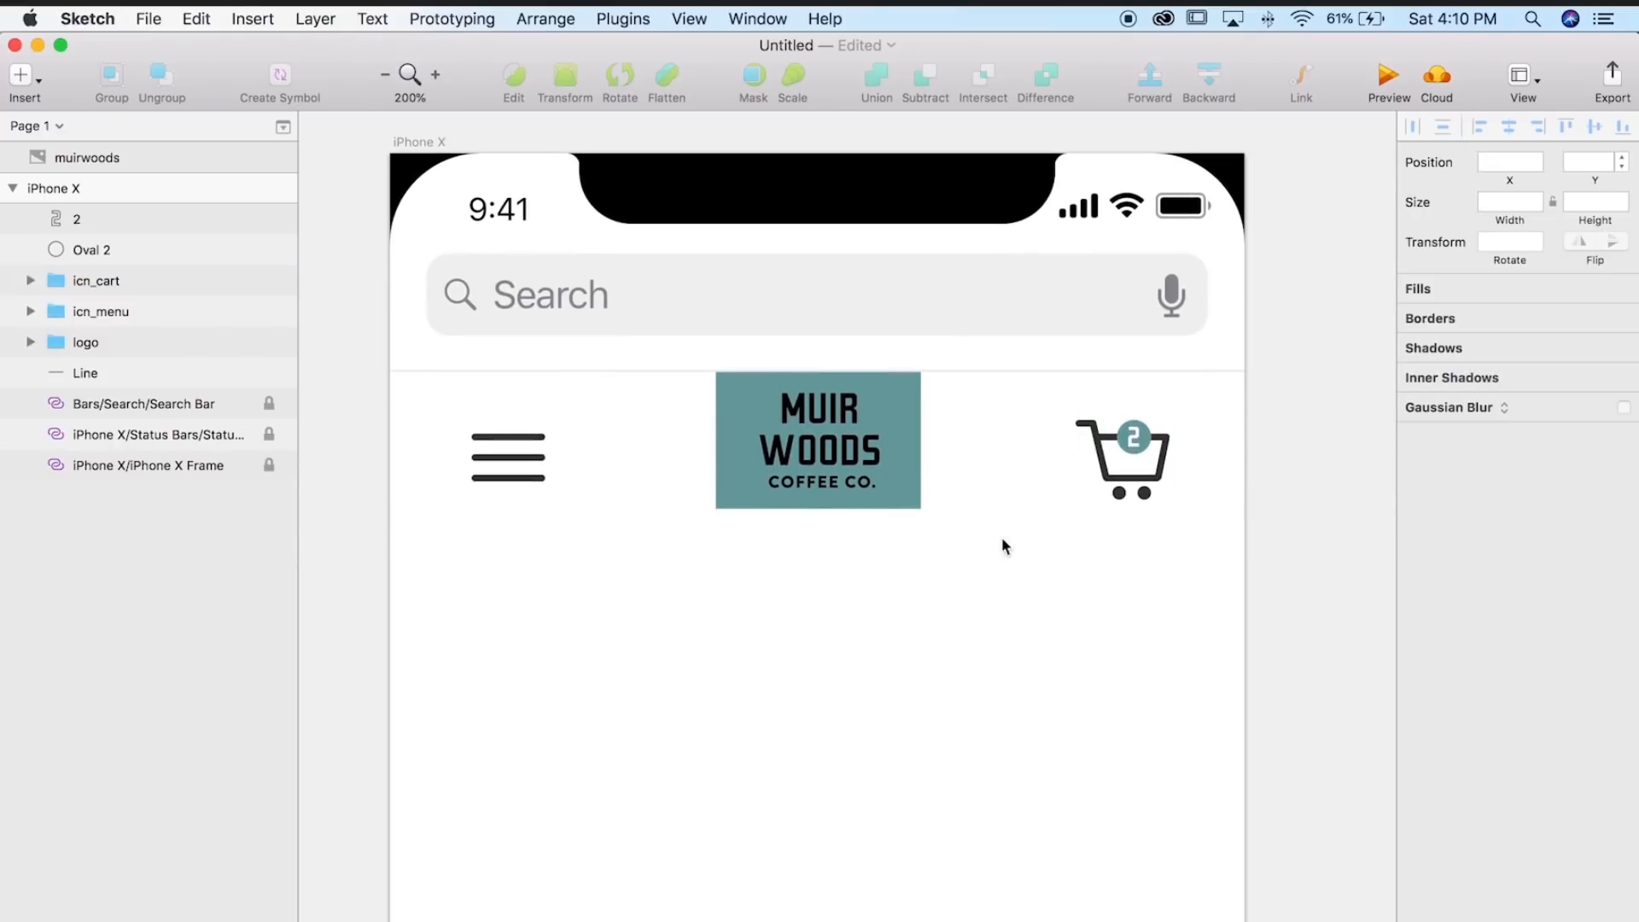
# - Group the menu icon, logo, cart, teal circle and 2, and name the group header
pyautogui.moveTo(1300, 448); pyautogui.dragTo(607, 490)
pyautogui.rightClick(873, 454)
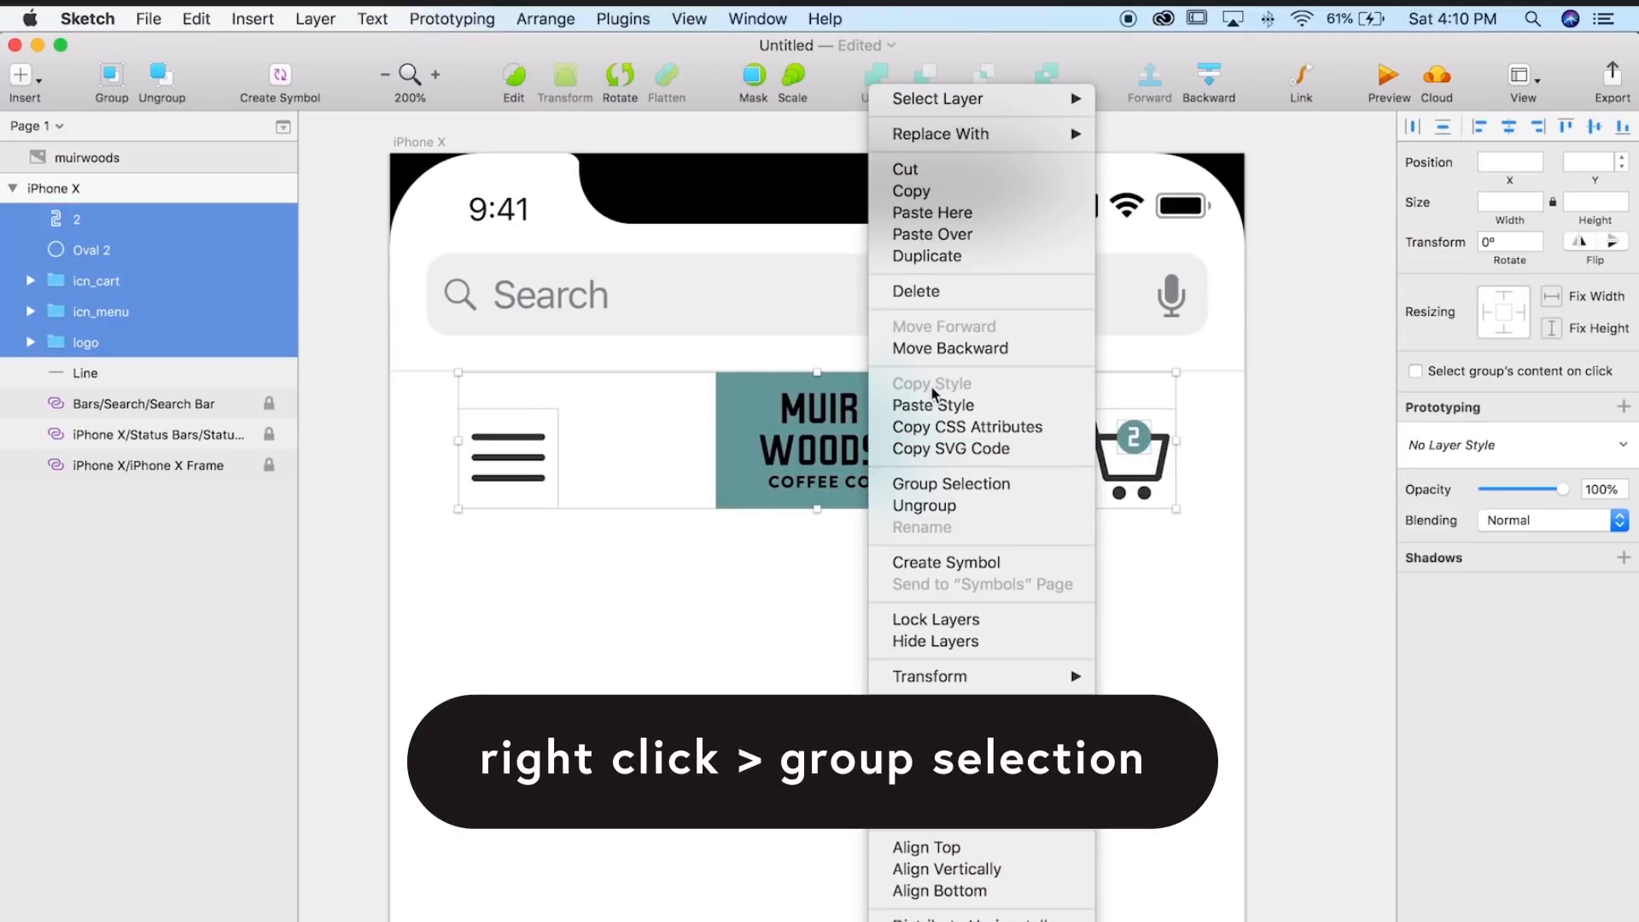
pyautogui.click(975, 490)
pyautogui.doubleClick(91, 220)
pyautogui.write('hea')
pyautogui.press('Return')
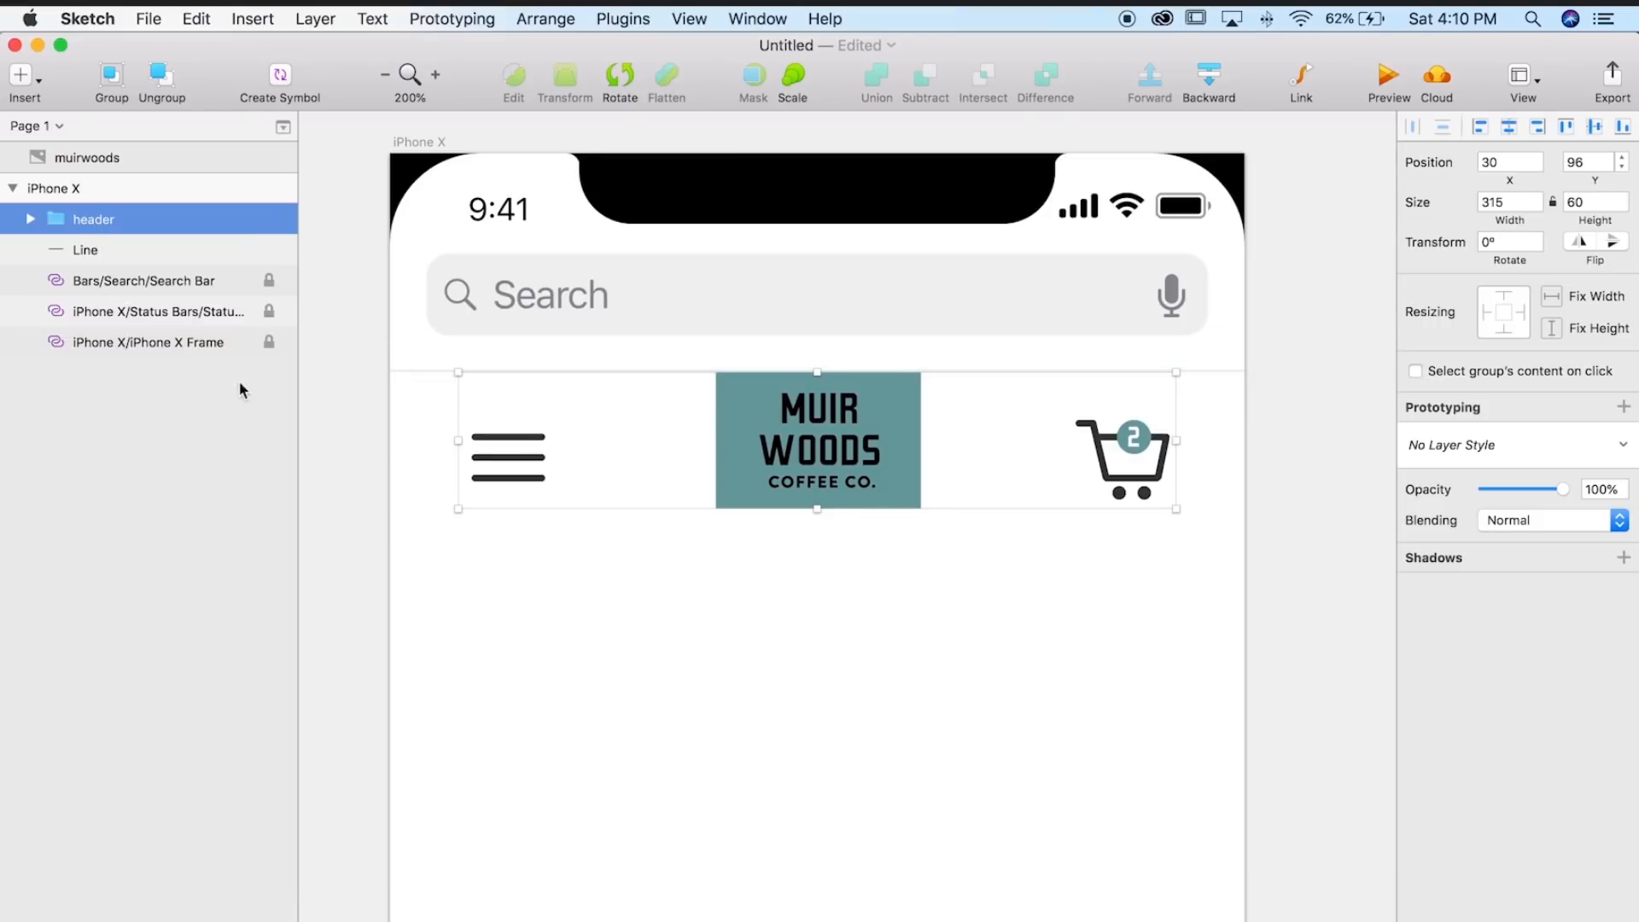
pyautogui.click(356, 431)
# - Convert the header group into a symbol named header, sending it to the Symbols page
pyautogui.scroll(-2, 413, 487)
pyautogui.hscroll(2, 515, 589)
pyautogui.click(705, 432)
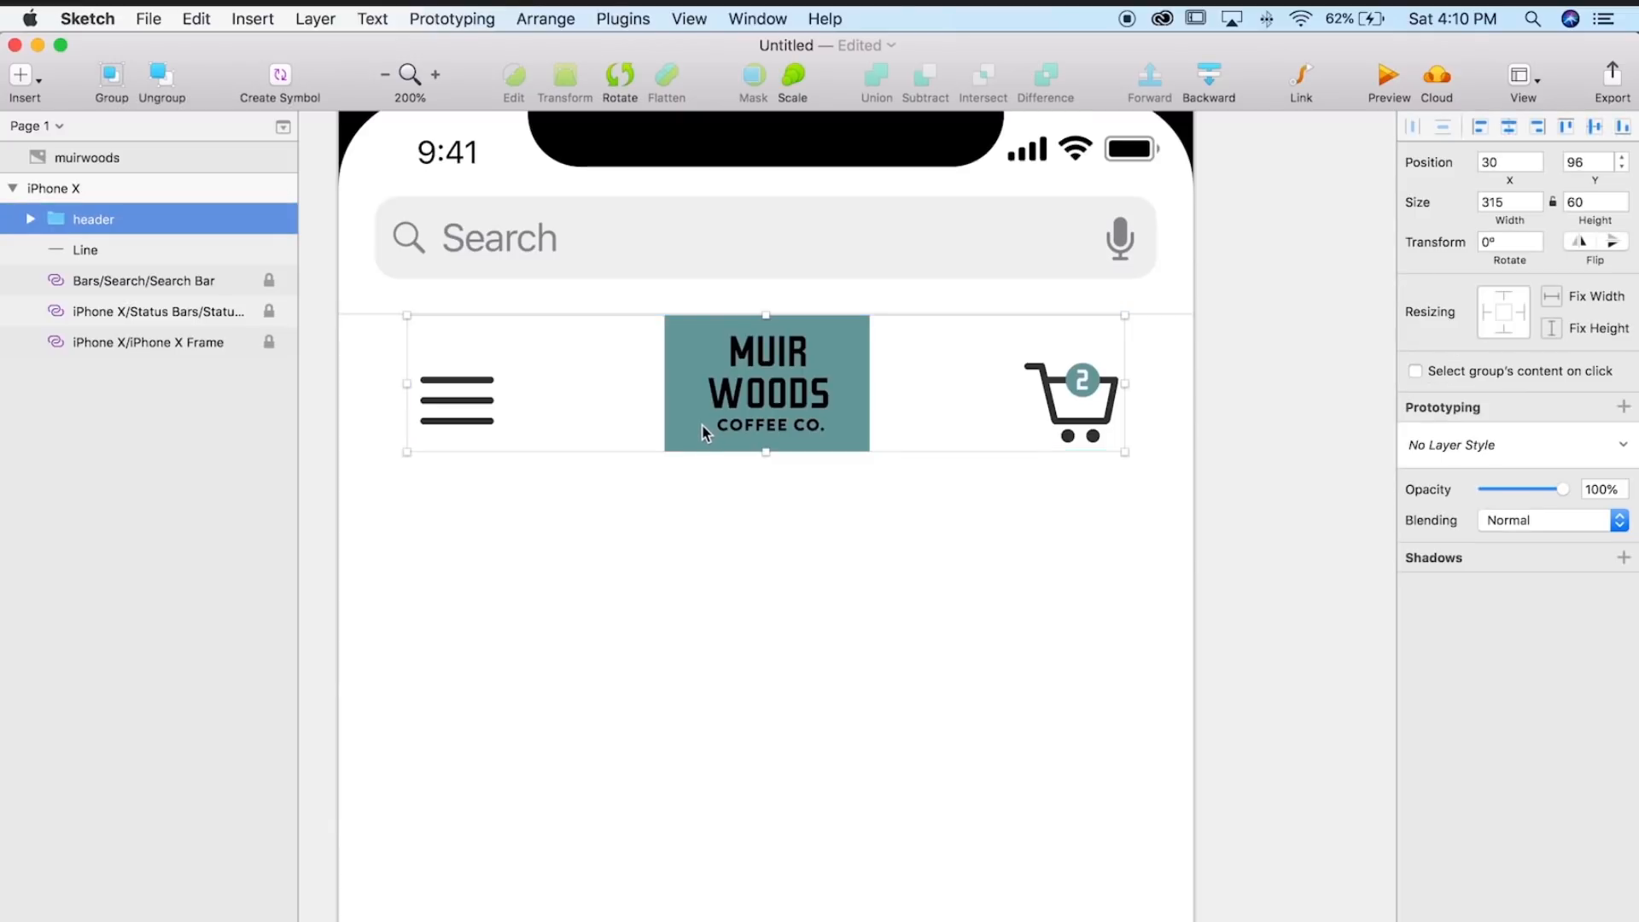
pyautogui.rightClick(707, 419)
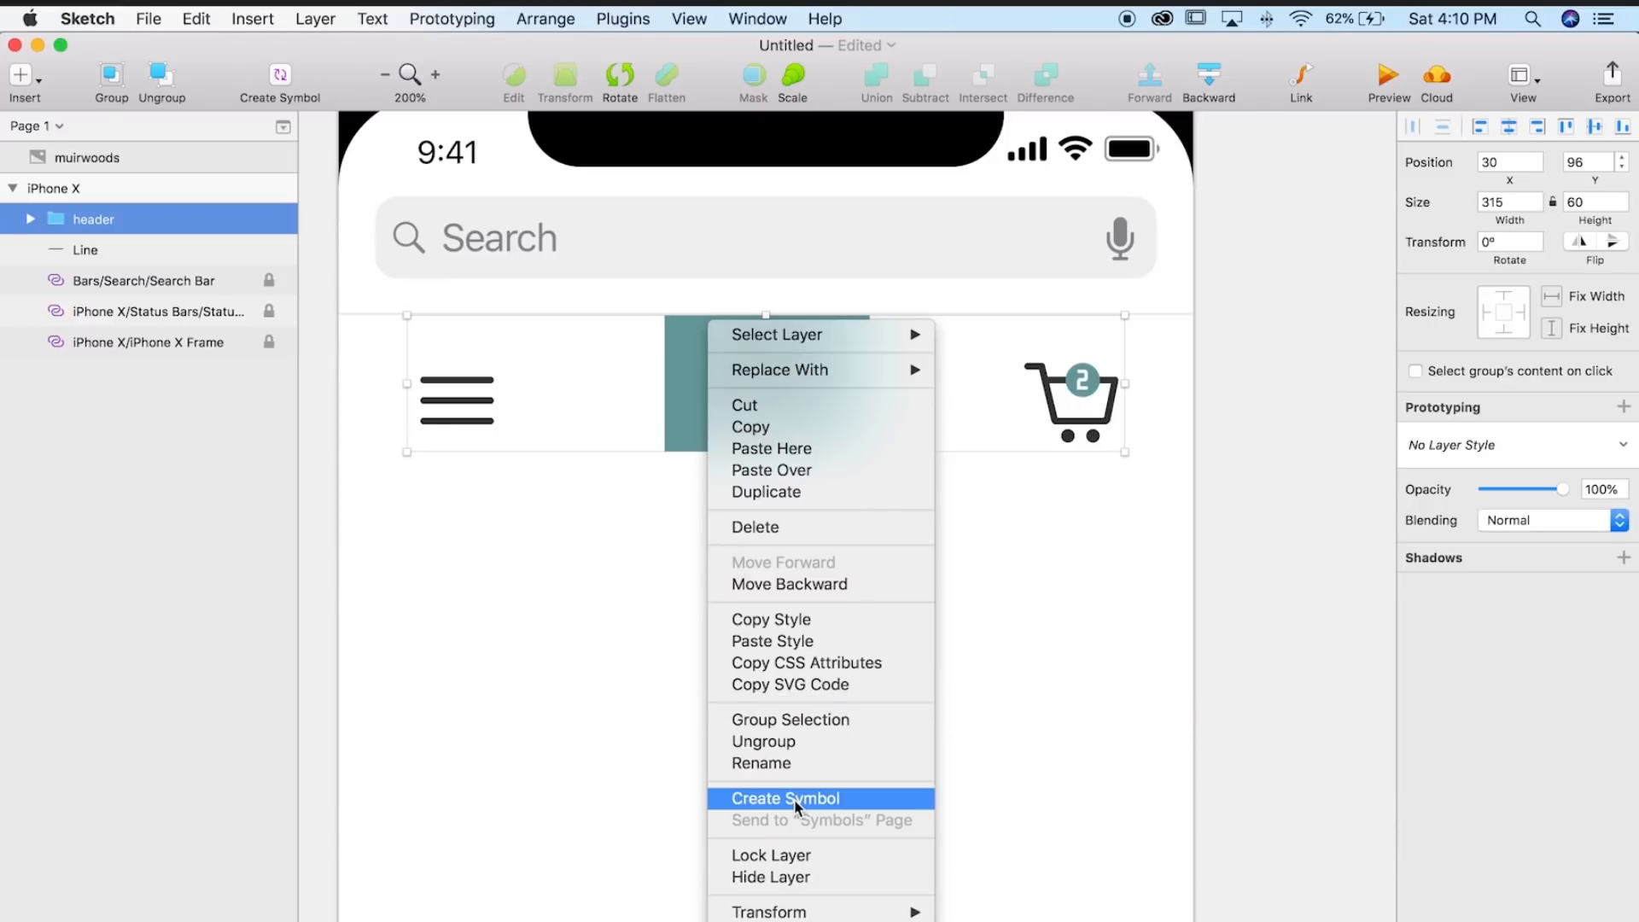
pyautogui.click(794, 799)
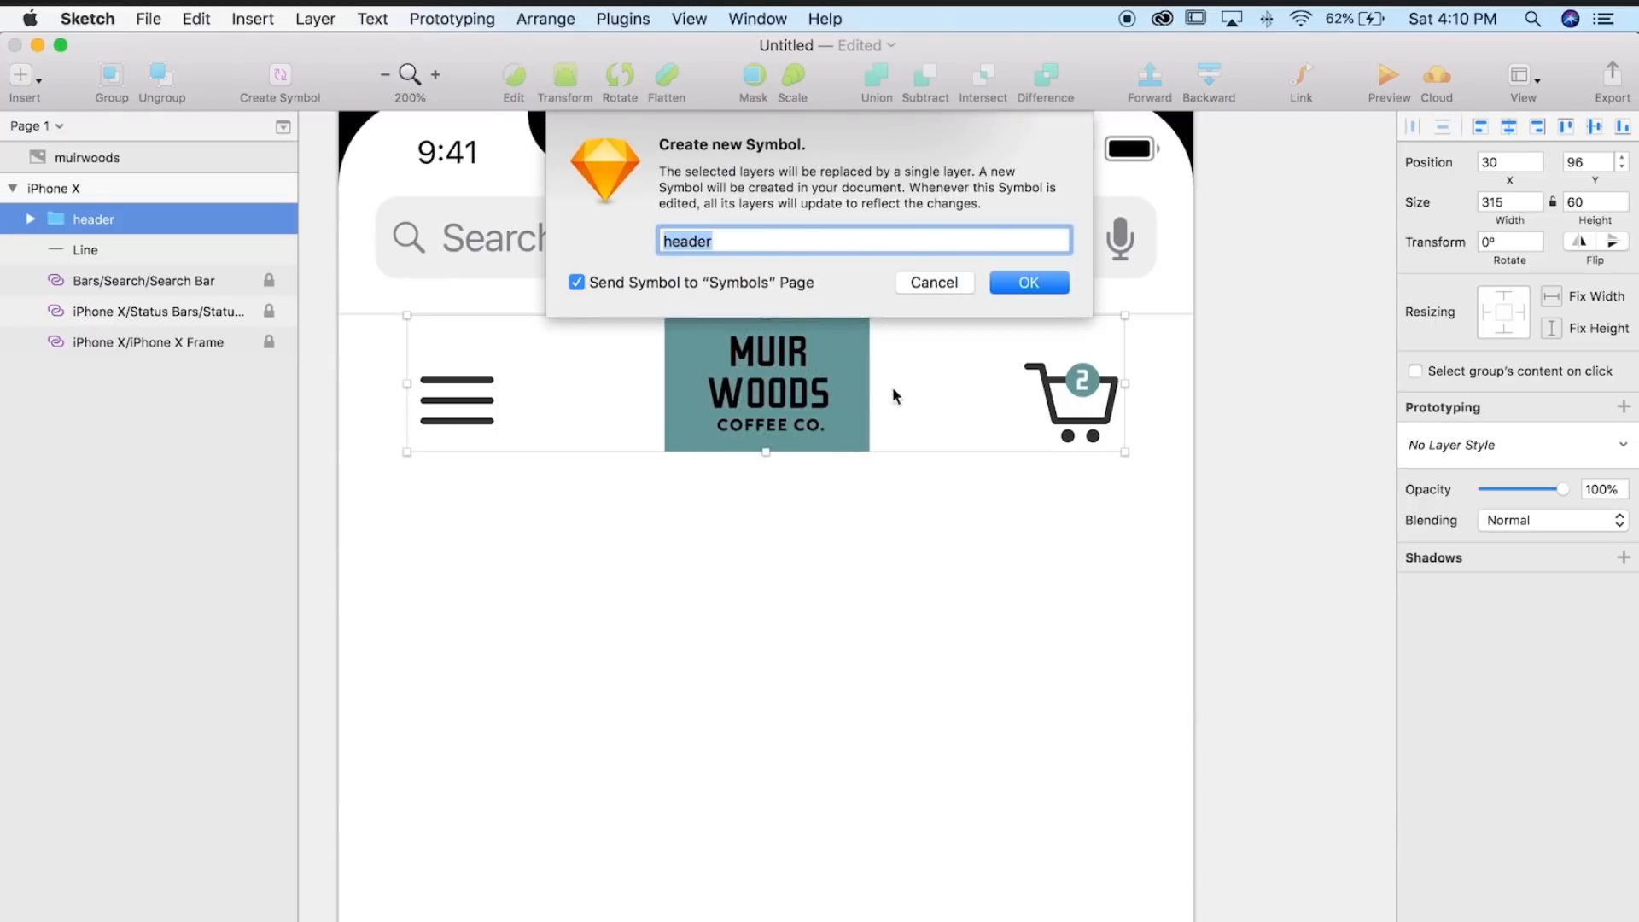
pyautogui.click(1030, 283)
pyautogui.click(992, 682)
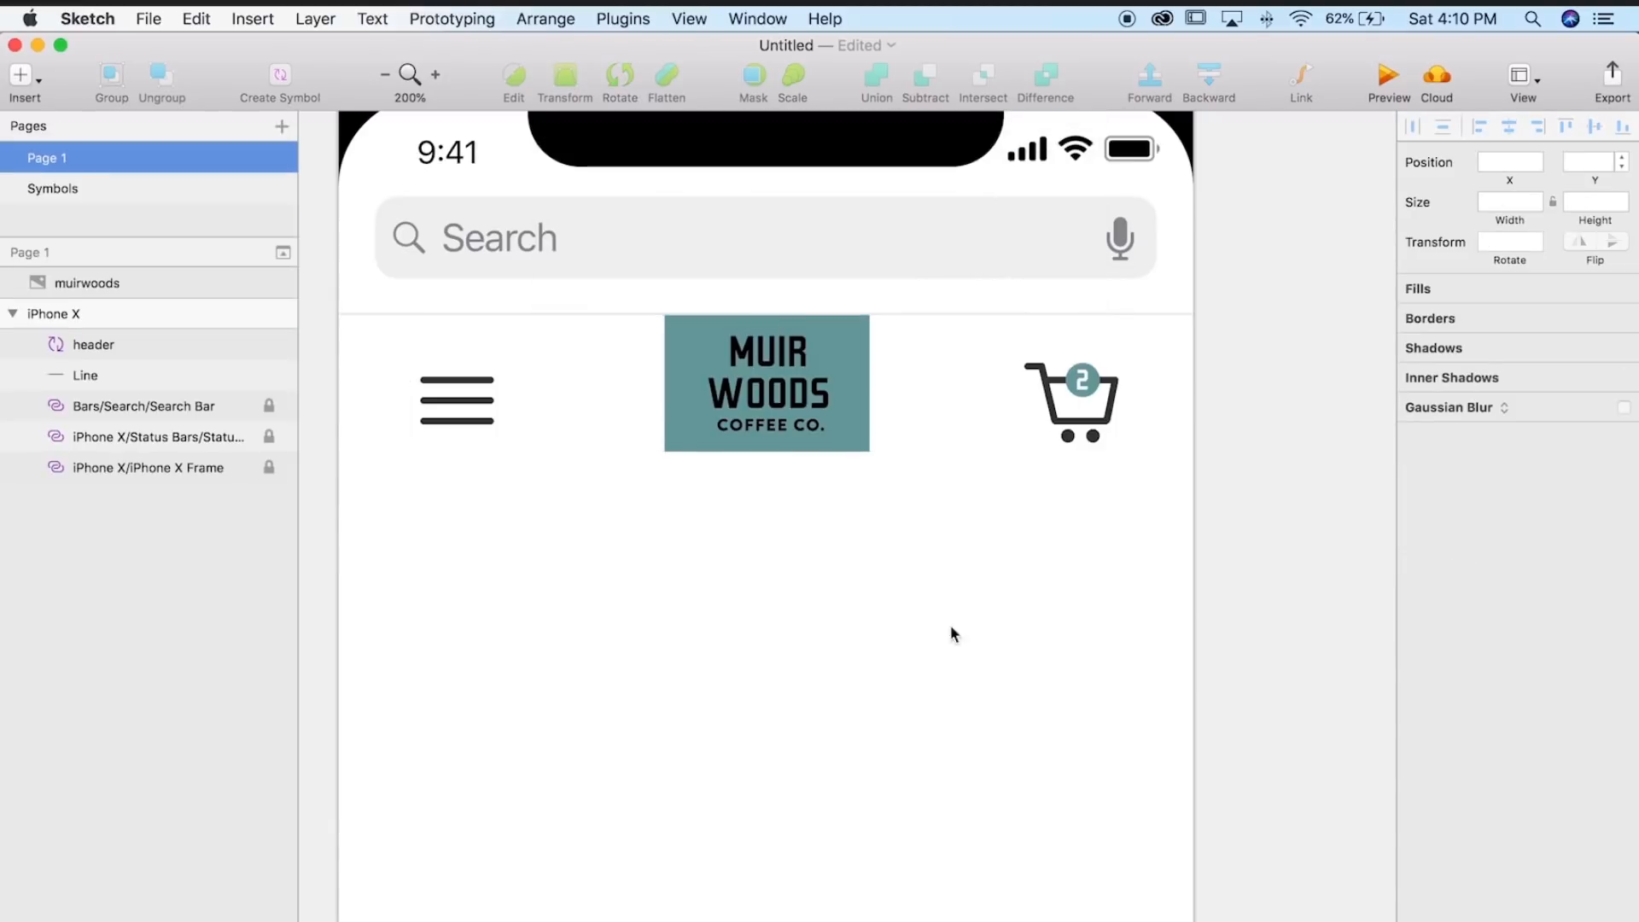
pyautogui.click(786, 400)
pyautogui.click(955, 548)
pyautogui.hscroll(-2, 894, 556)
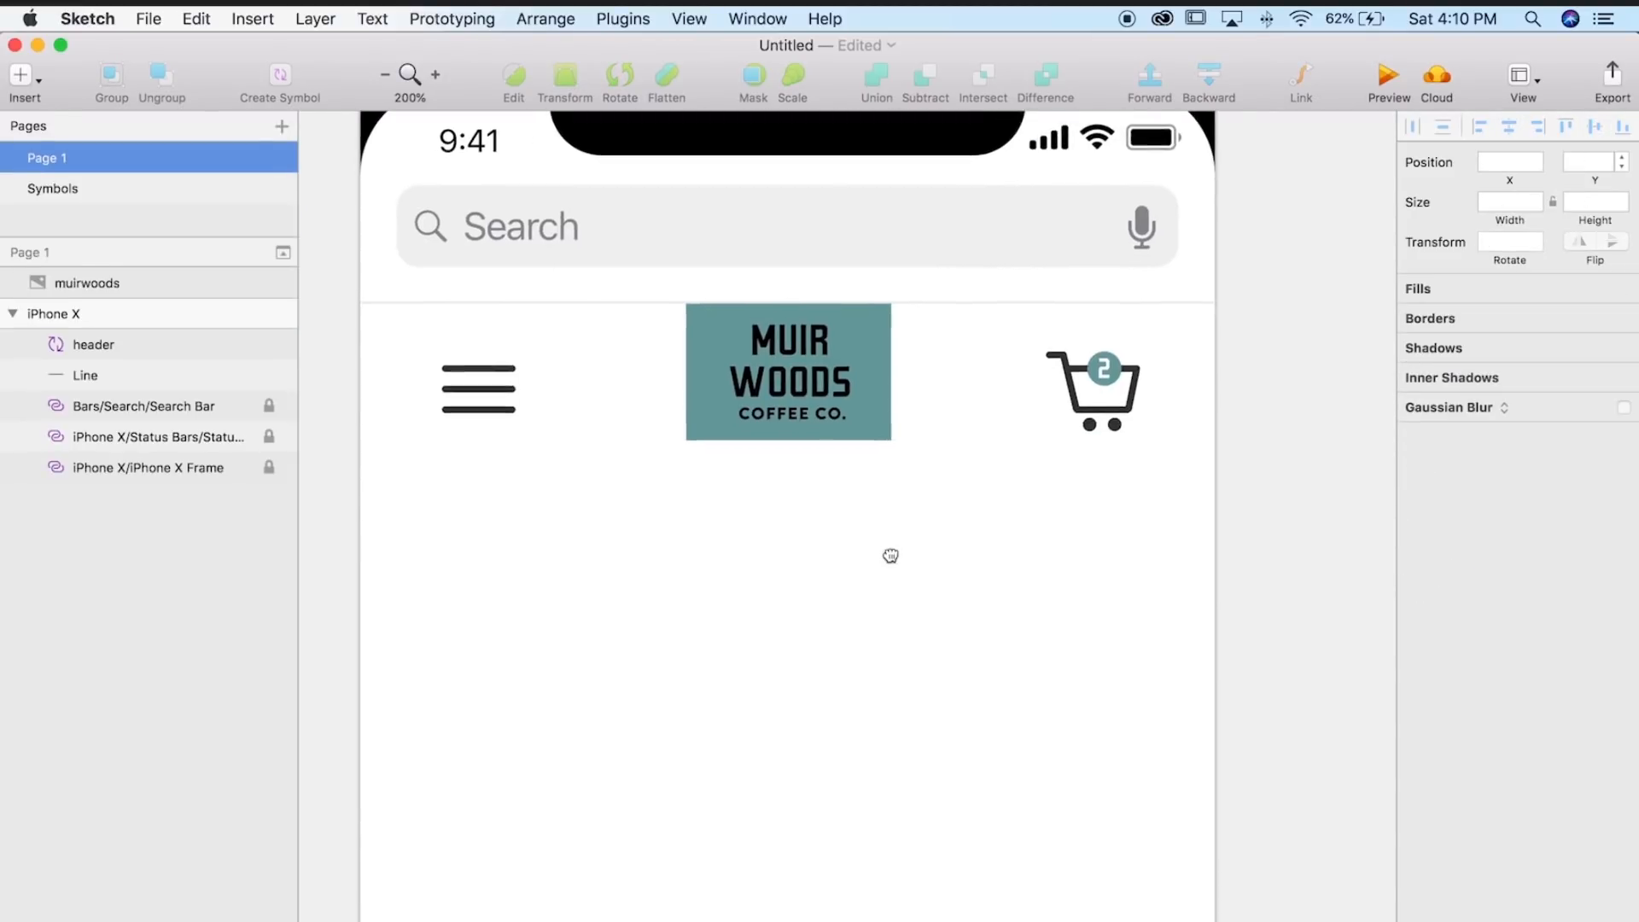
# - Move the muirwoods coffee bag image onto the iPhone X artboard below the header, at X -45, Y 171
pyautogui.press('super+minus')
pyautogui.moveTo(938, 630); pyautogui.dragTo(971, 576)
pyautogui.moveTo(434, 682); pyautogui.dragTo(979, 669)
pyautogui.click(1159, 664)
pyautogui.moveTo(1138, 692); pyautogui.dragTo(1088, 602)
pyautogui.click(1007, 407)
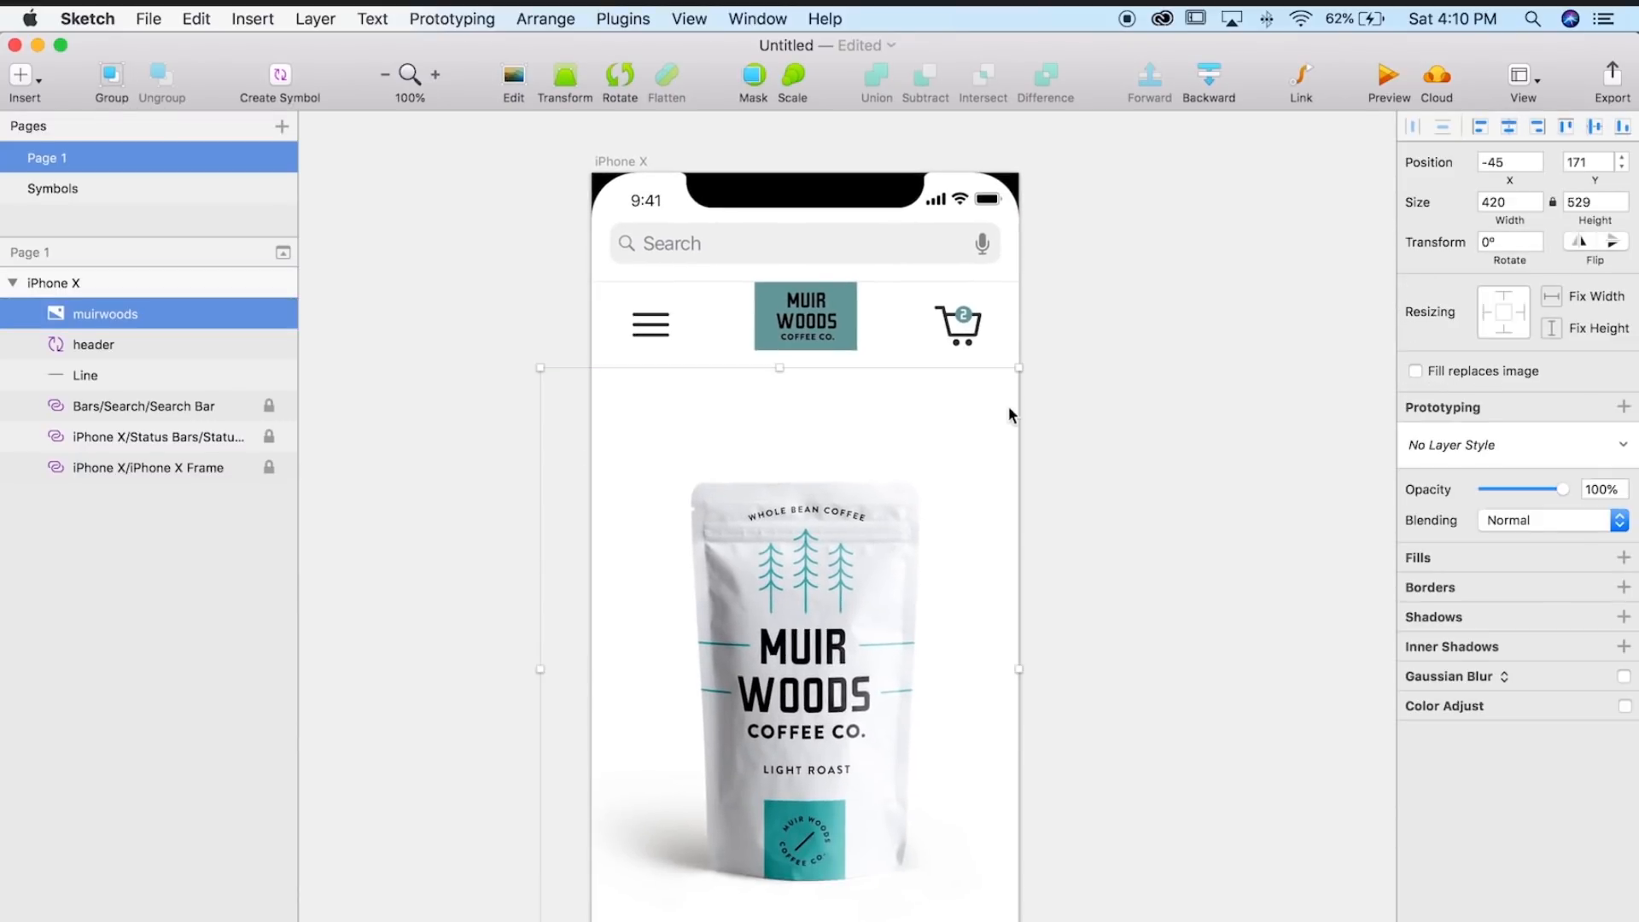
# - Scale the coffee bag image proportionally to 349 × 440 and align it with the artboard's left edge at X 0
pyautogui.moveTo(1019, 370); pyautogui.dragTo(936, 451)
pyautogui.moveTo(794, 630); pyautogui.dragTo(805, 630)
pyautogui.click(1163, 617)
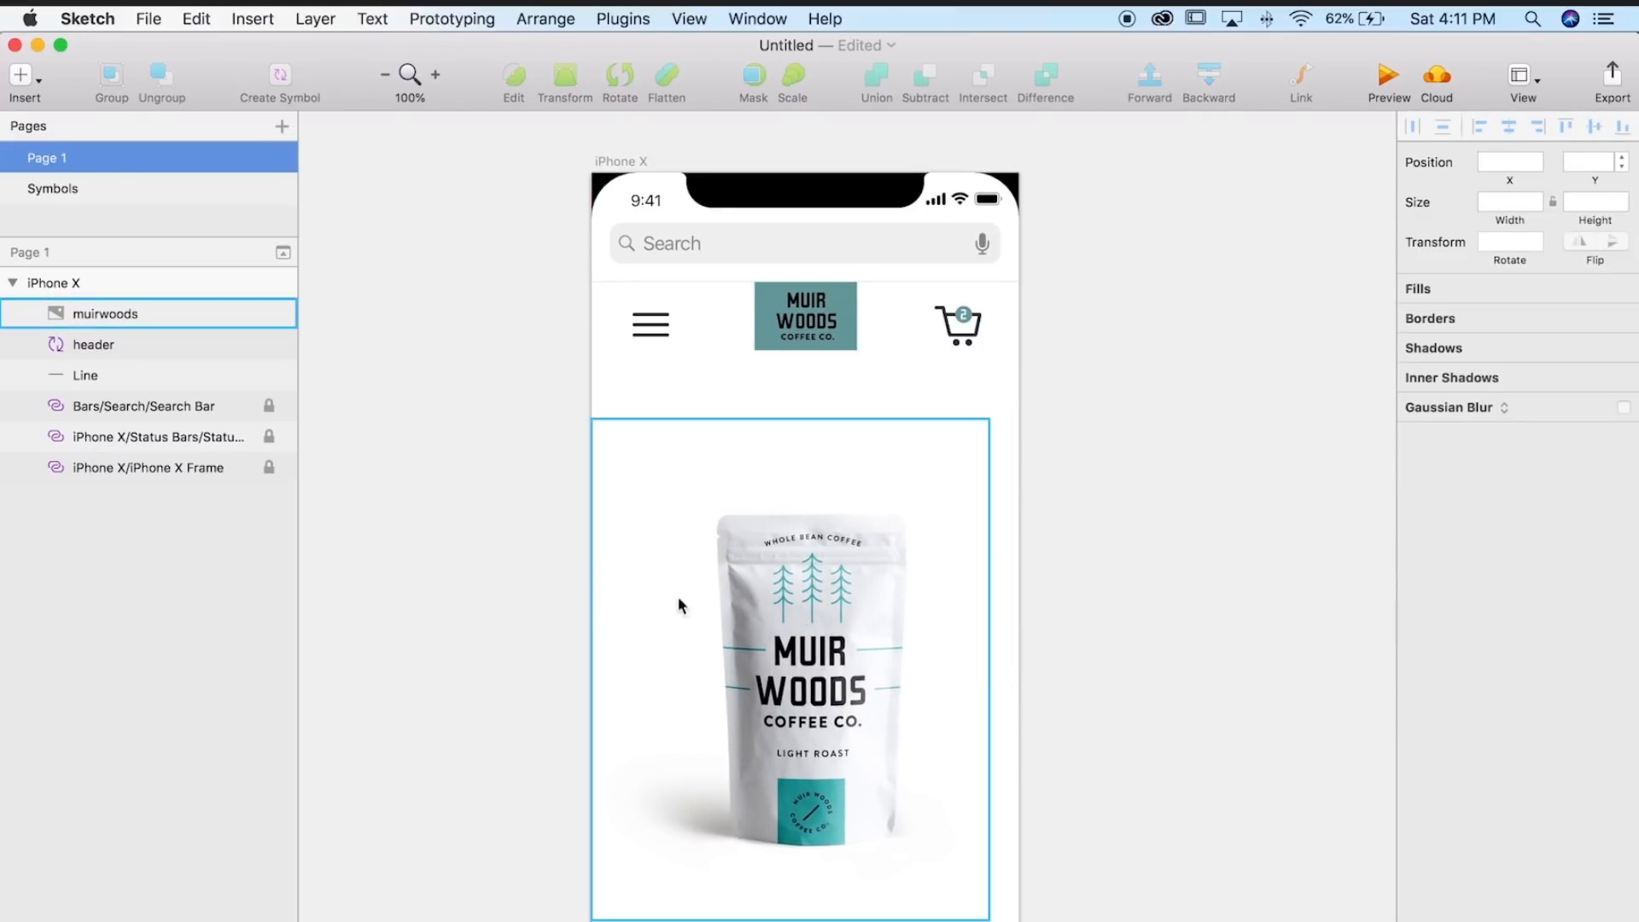
# - Examine the coffee bag's trees and lettering close up and compare them with the header's logo and icons
pyautogui.scroll(10, 739, 570)
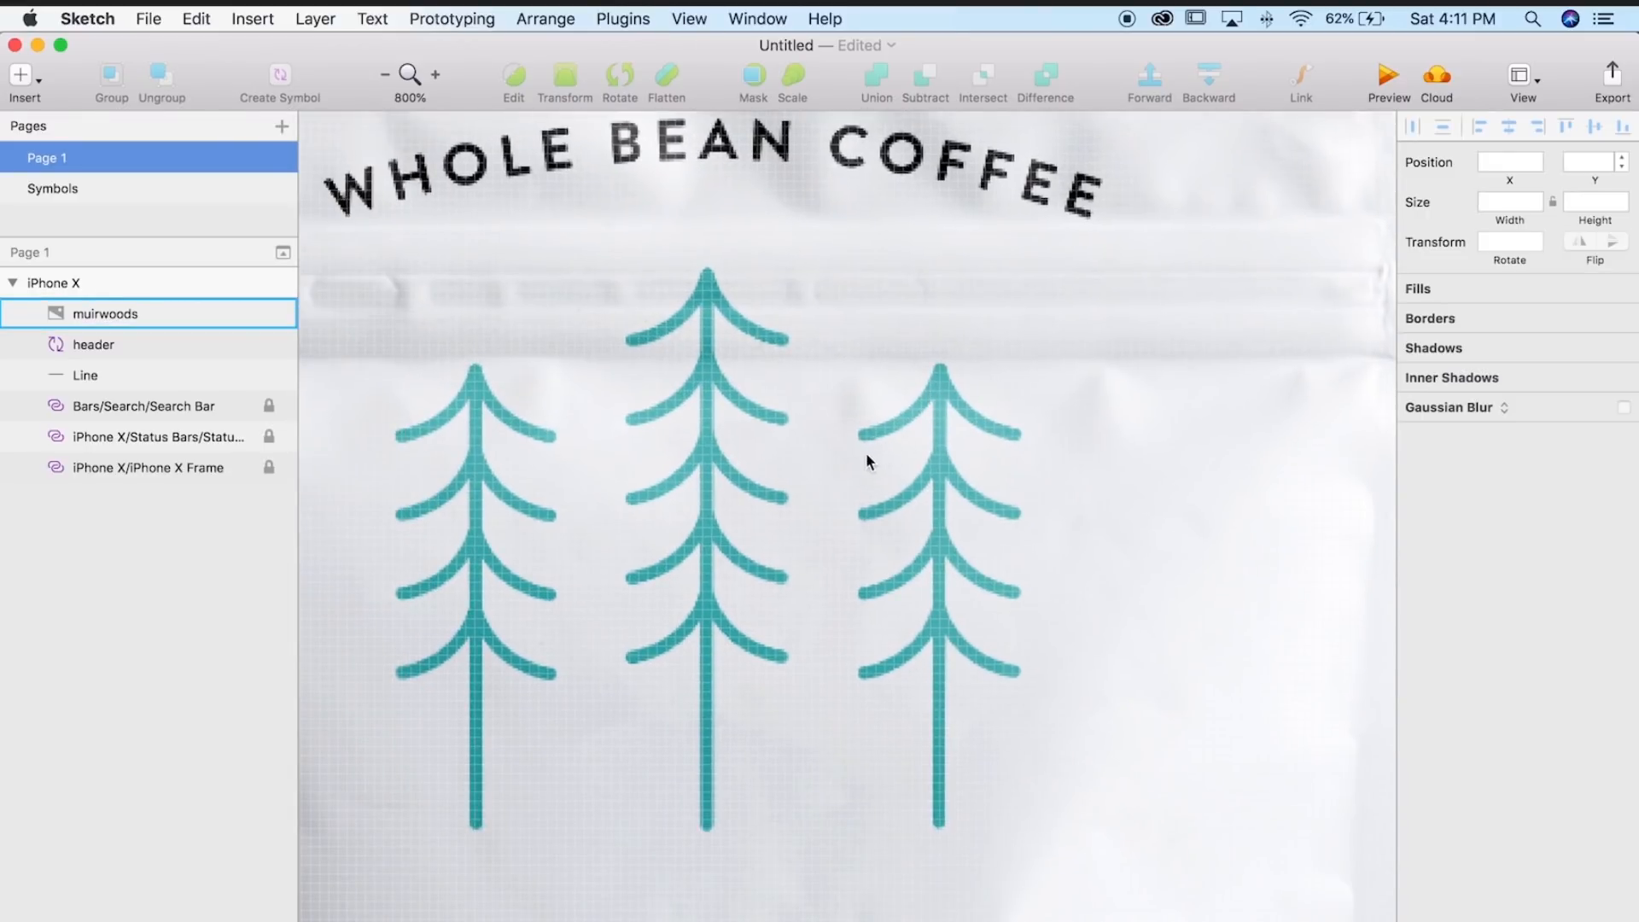
pyautogui.moveTo(822, 679); pyautogui.dragTo(949, 331)
pyautogui.scroll(-5, 924, 732)
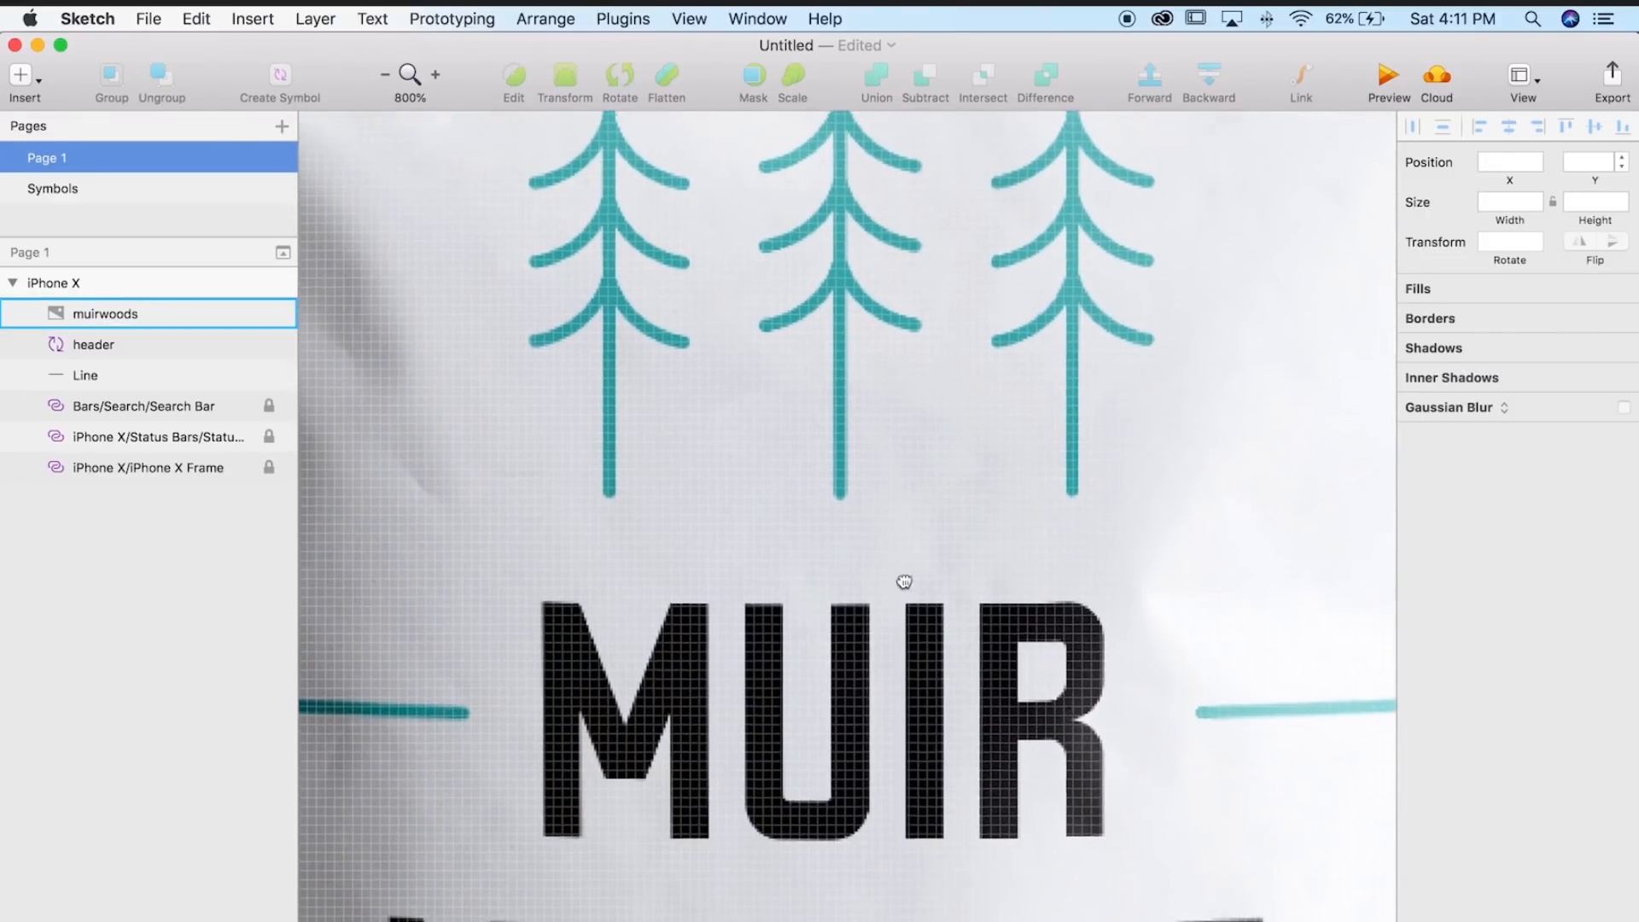
pyautogui.scroll(5, 934, 492)
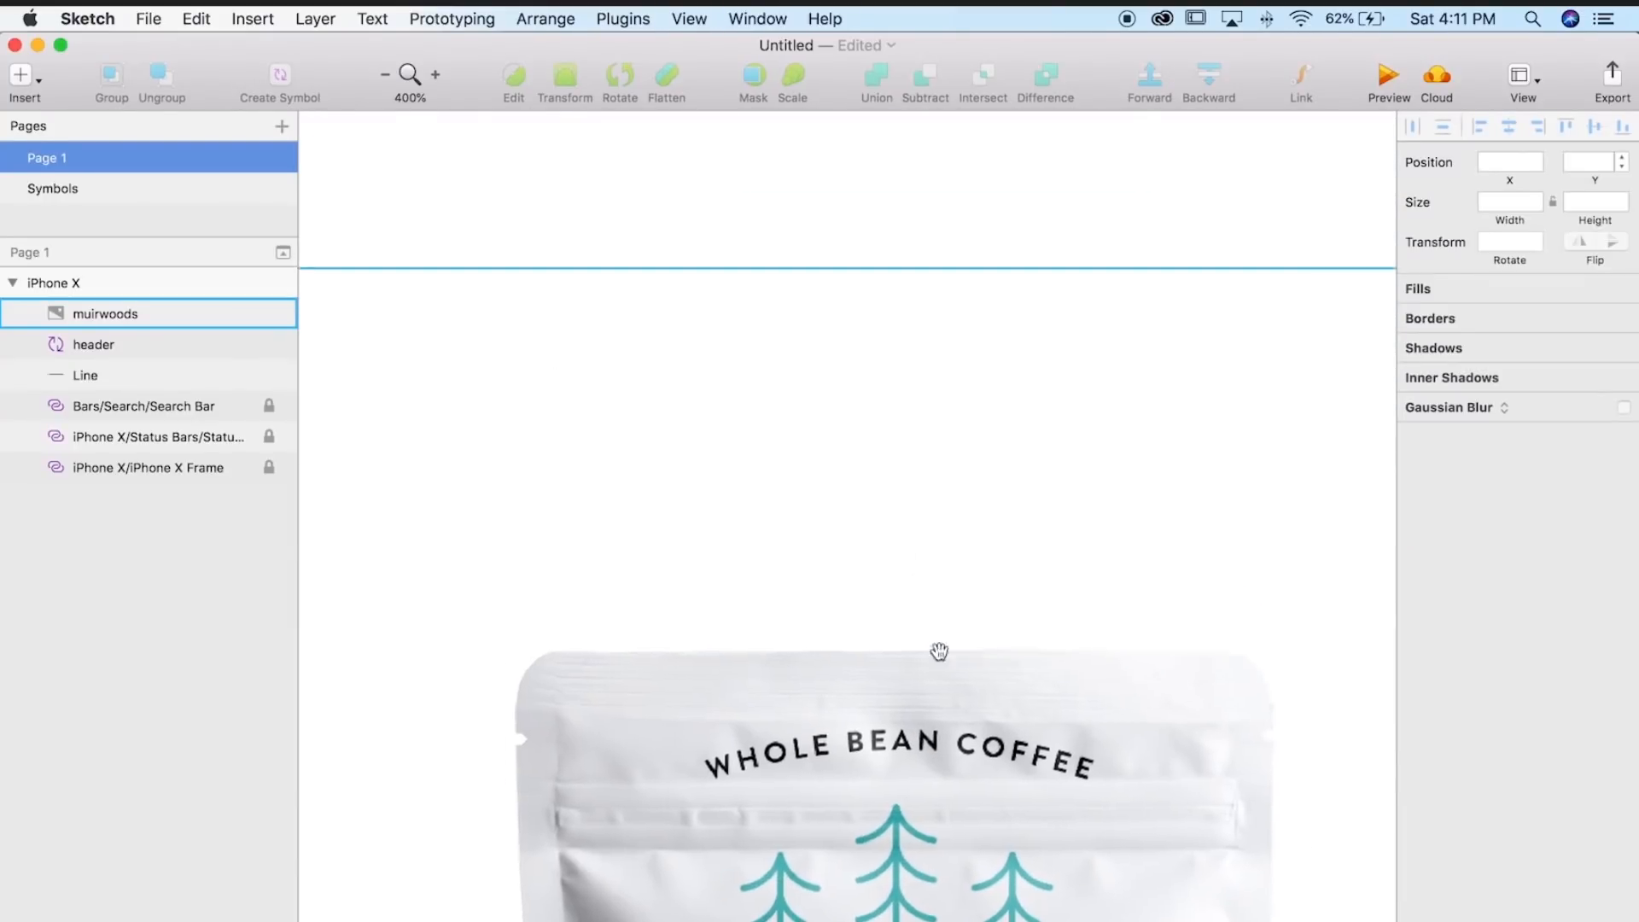
pyautogui.scroll(-3, 976, 768)
pyautogui.scroll(-2, 955, 832)
pyautogui.hscroll(2, 955, 832)
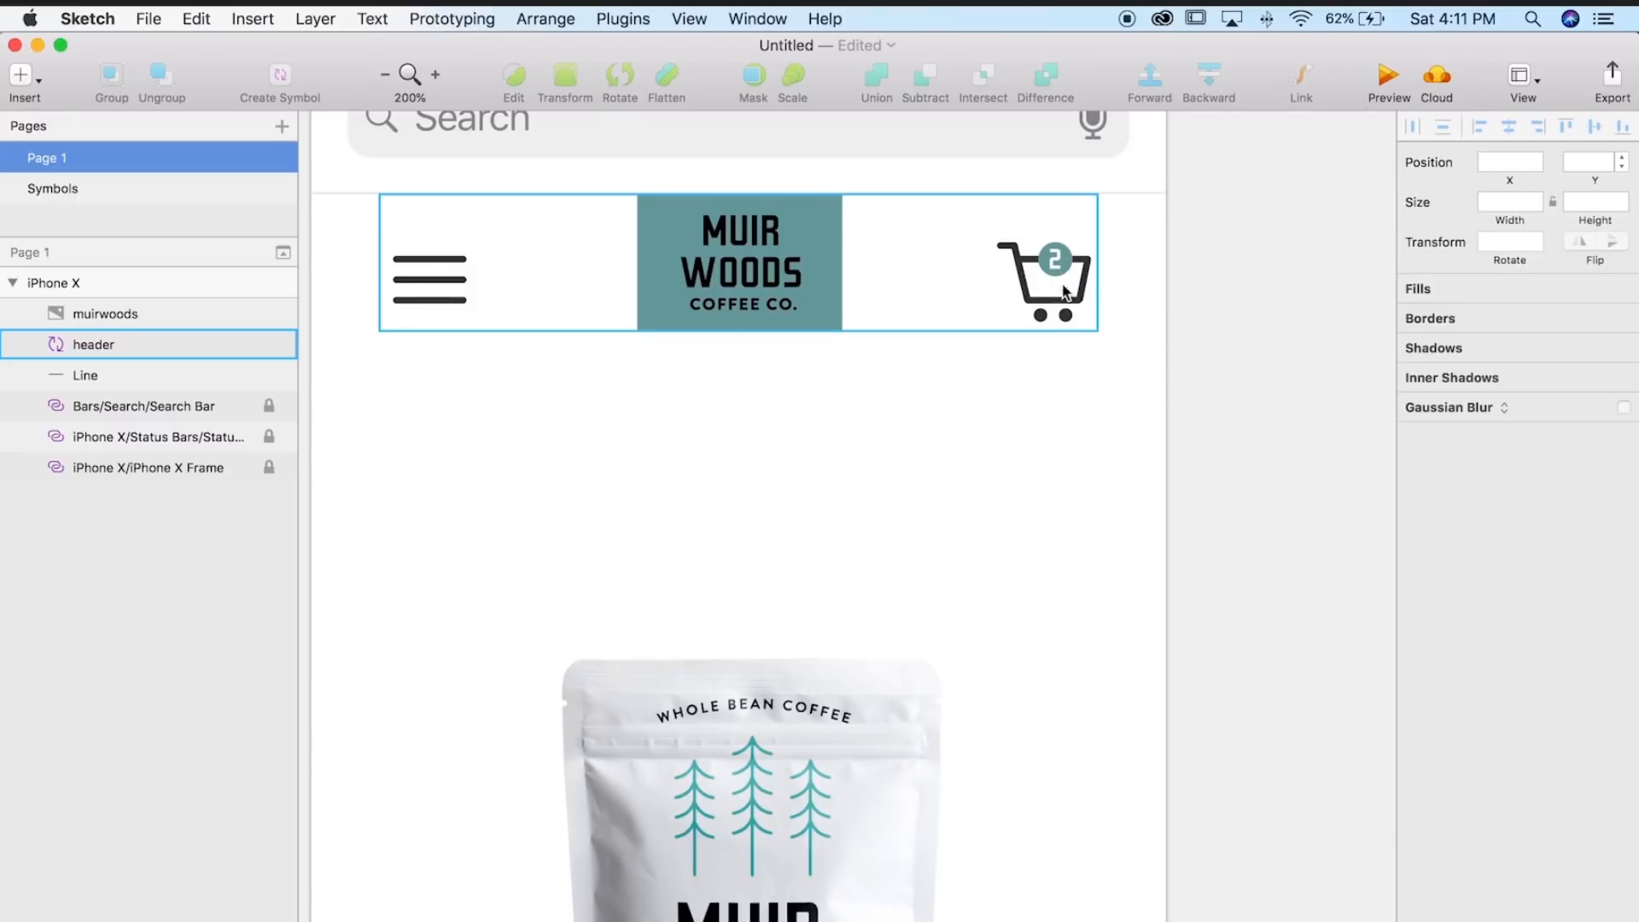
pyautogui.scroll(-2, 1243, 384)
pyautogui.press('super+0')
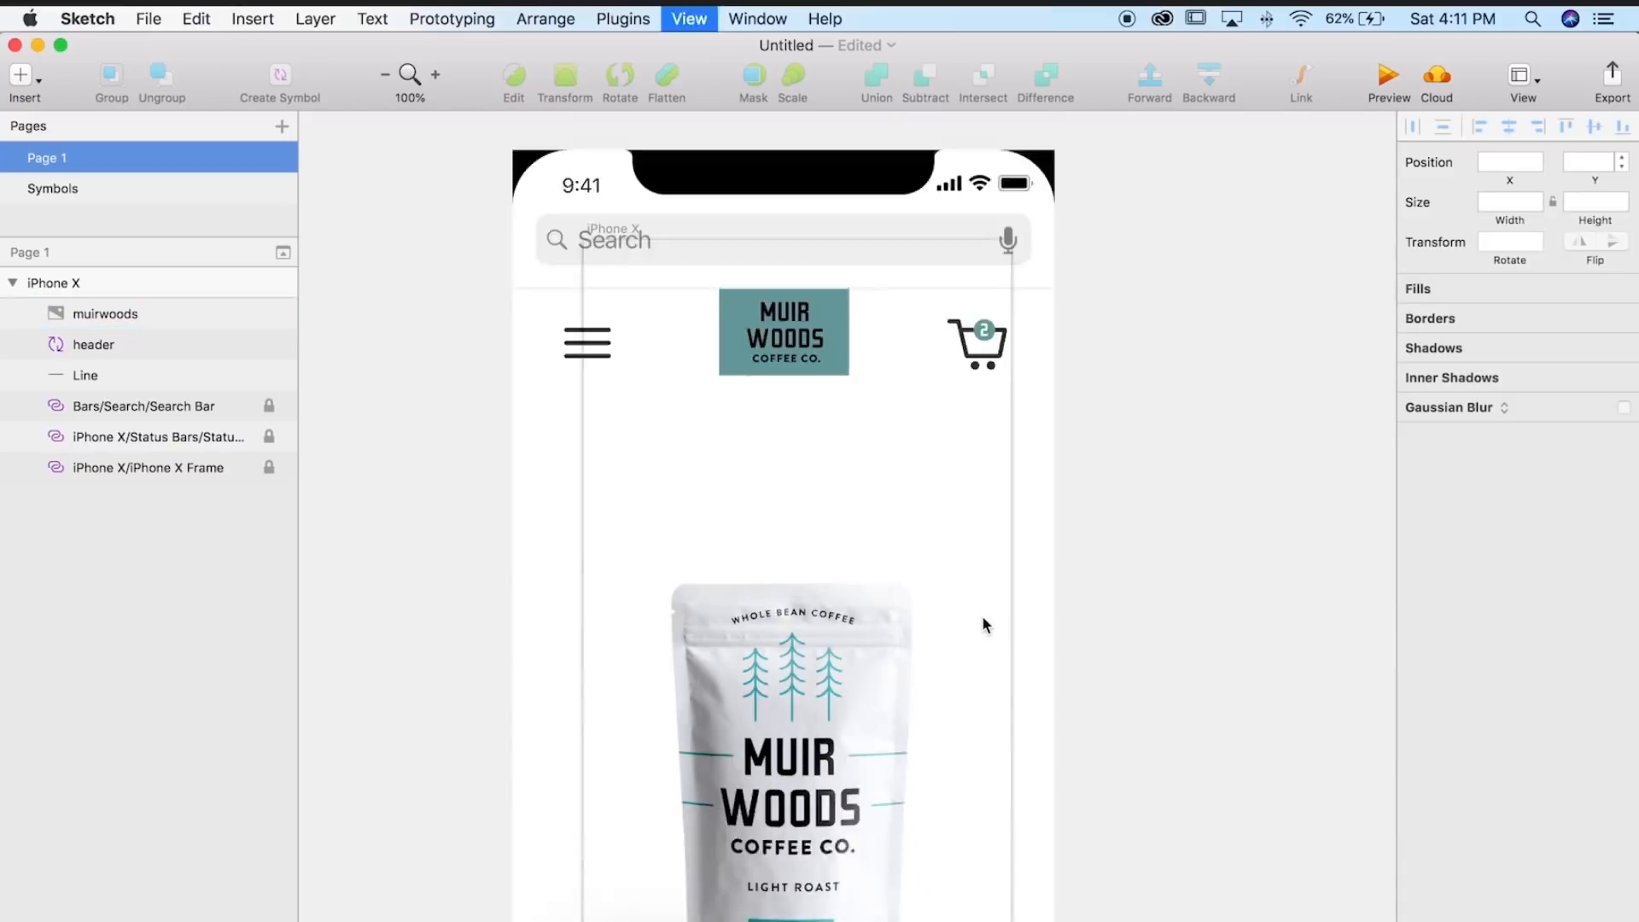
# - Move the coffee bag image up to Y 186, keeping it at X 0
pyautogui.moveTo(826, 764); pyautogui.dragTo(830, 744)
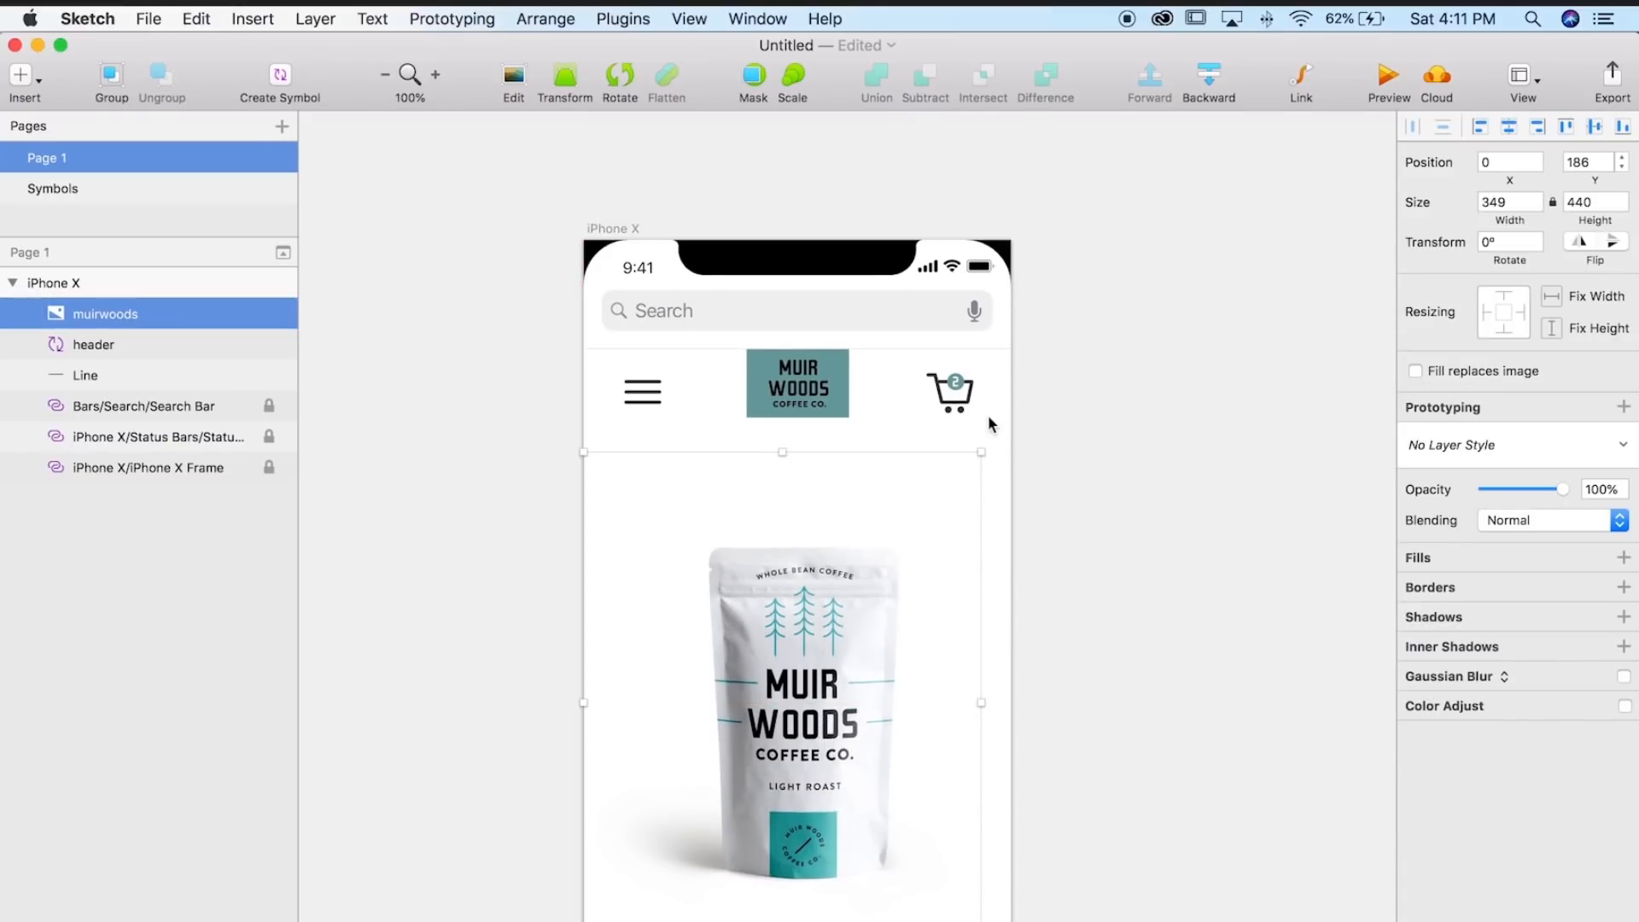
pyautogui.click(1081, 467)
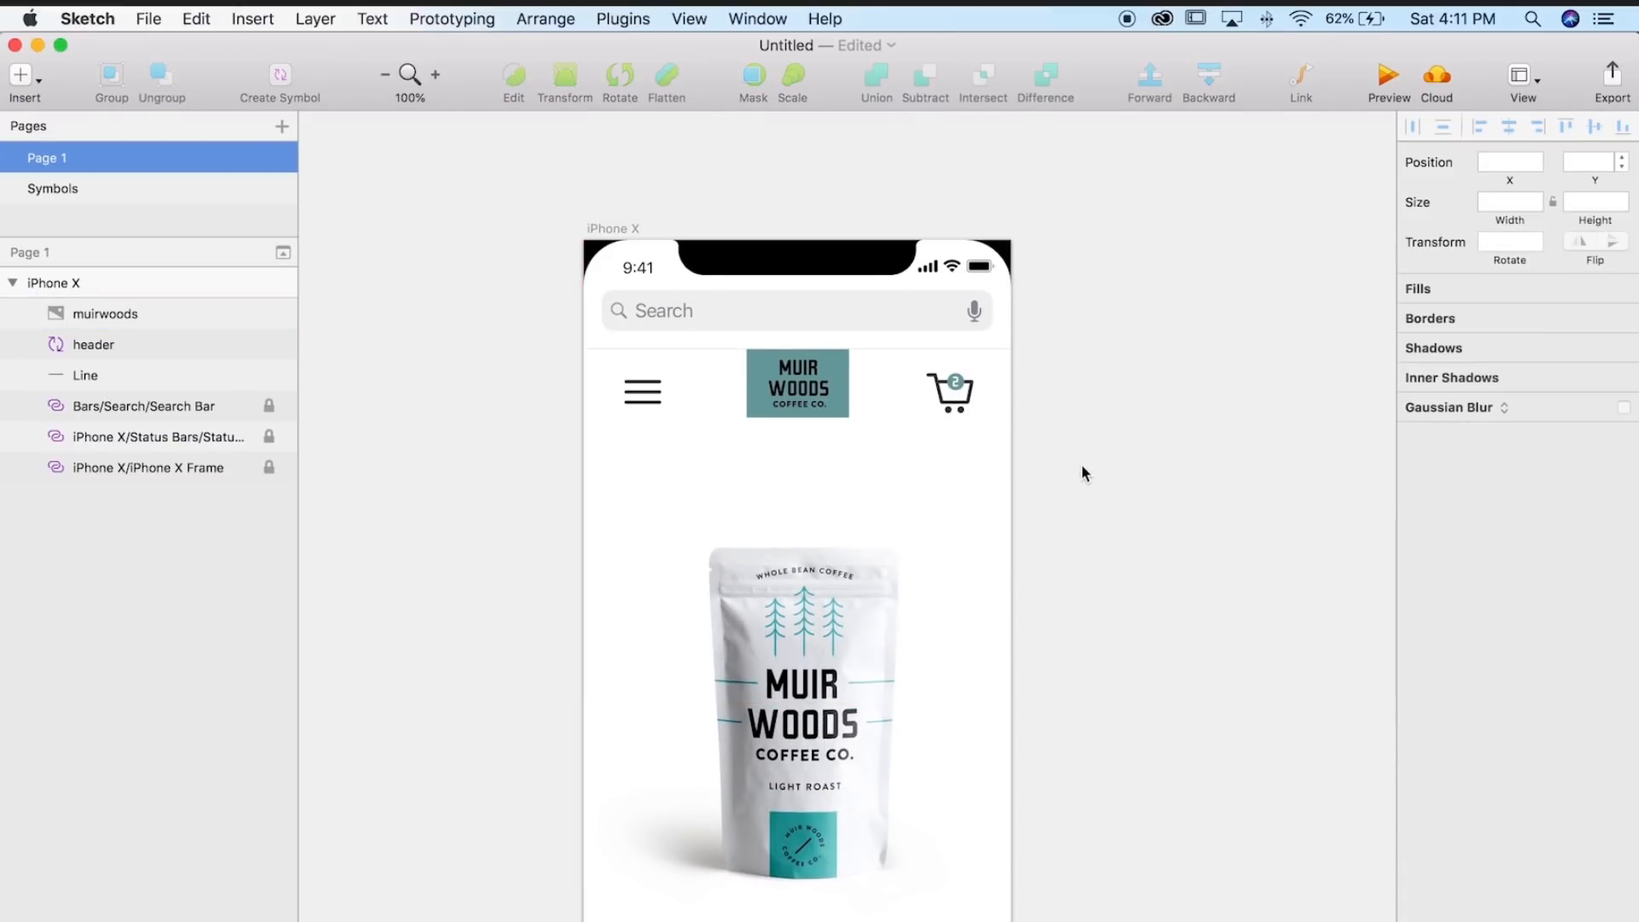
pyautogui.click(893, 637)
pyautogui.scroll(-3, 997, 564)
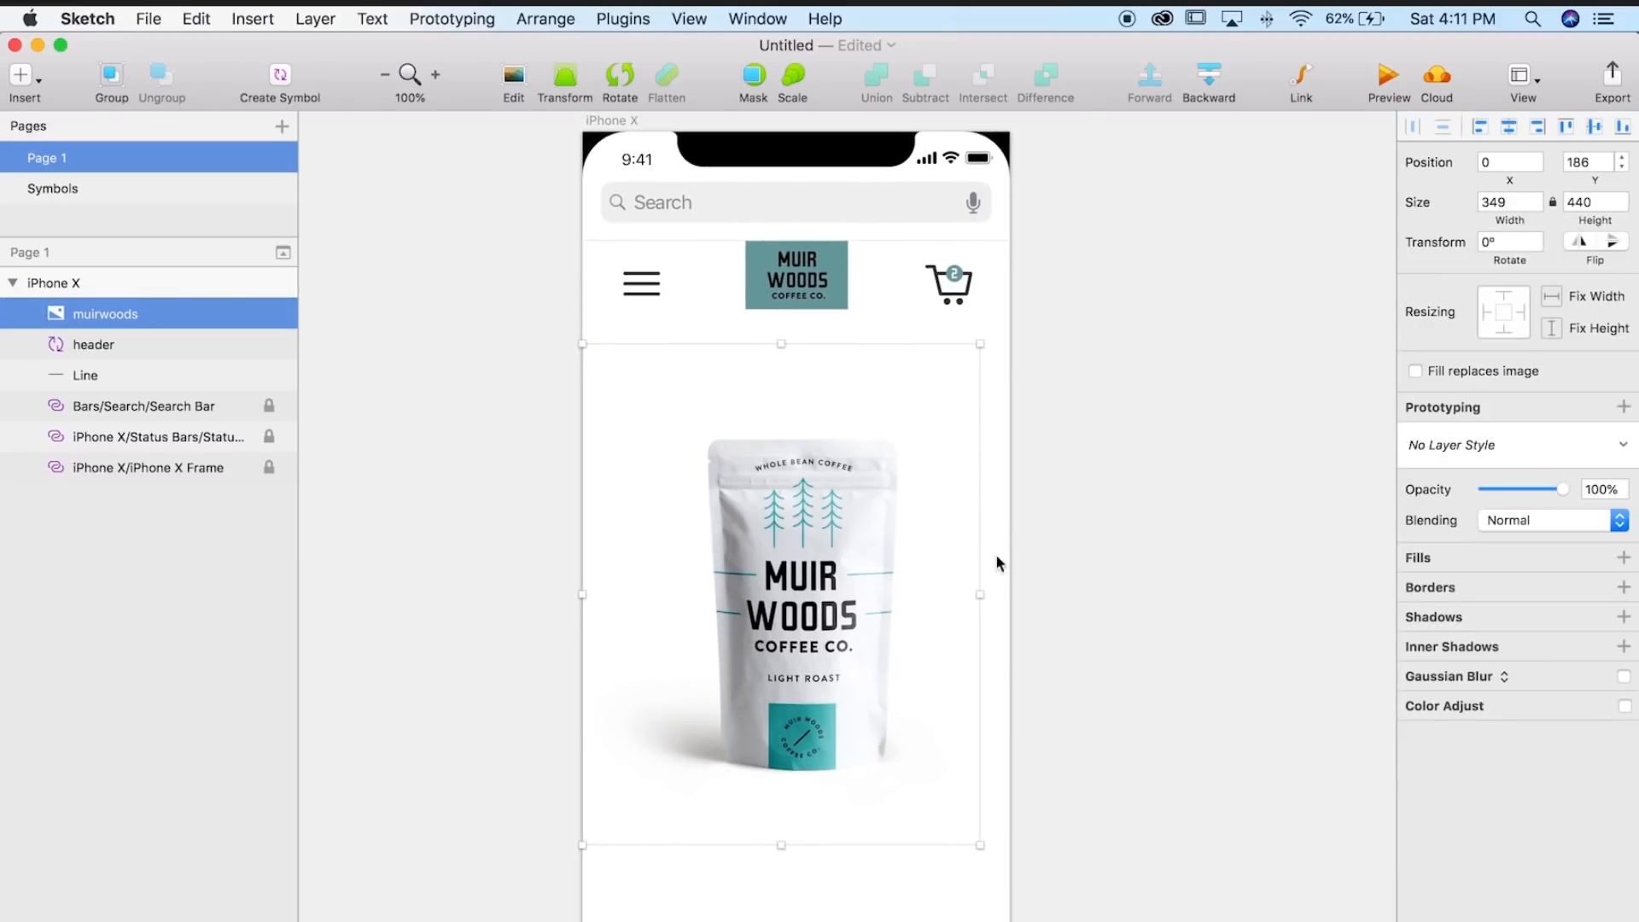
pyautogui.click(1090, 537)
pyautogui.scroll(-1, 1081, 543)
pyautogui.hscroll(2, 1086, 496)
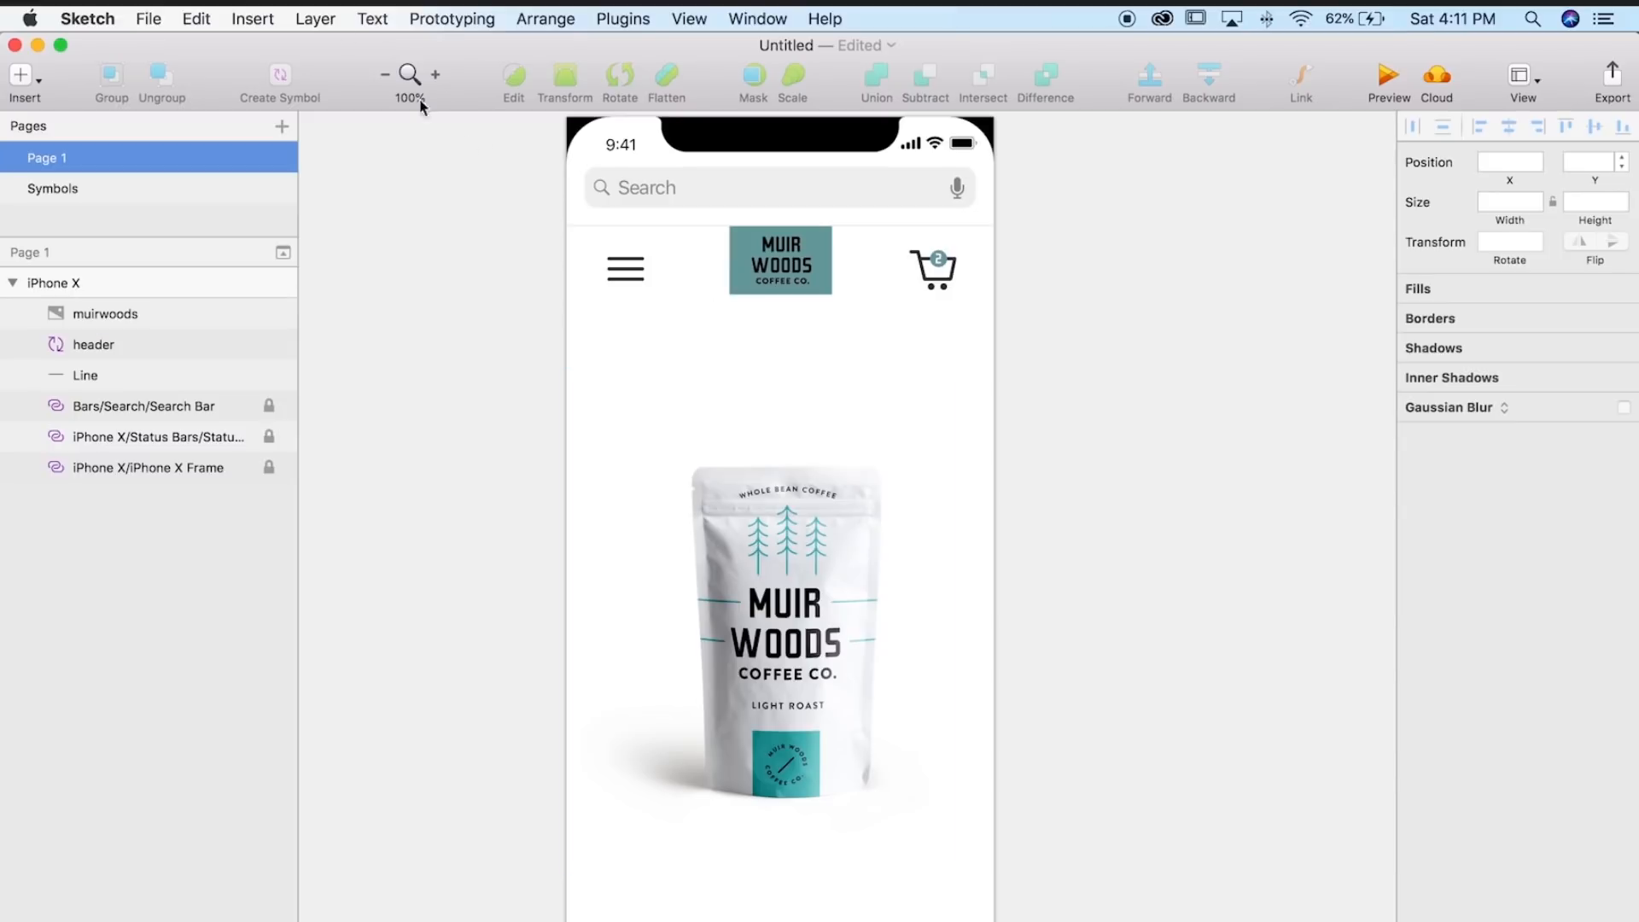
# - Draw a square about 306 px wide over the upper part of the coffee bag, at about X 37, Y 143
pyautogui.click(253, 19)
pyautogui.moveTo(261, 83)
pyautogui.click(471, 124)
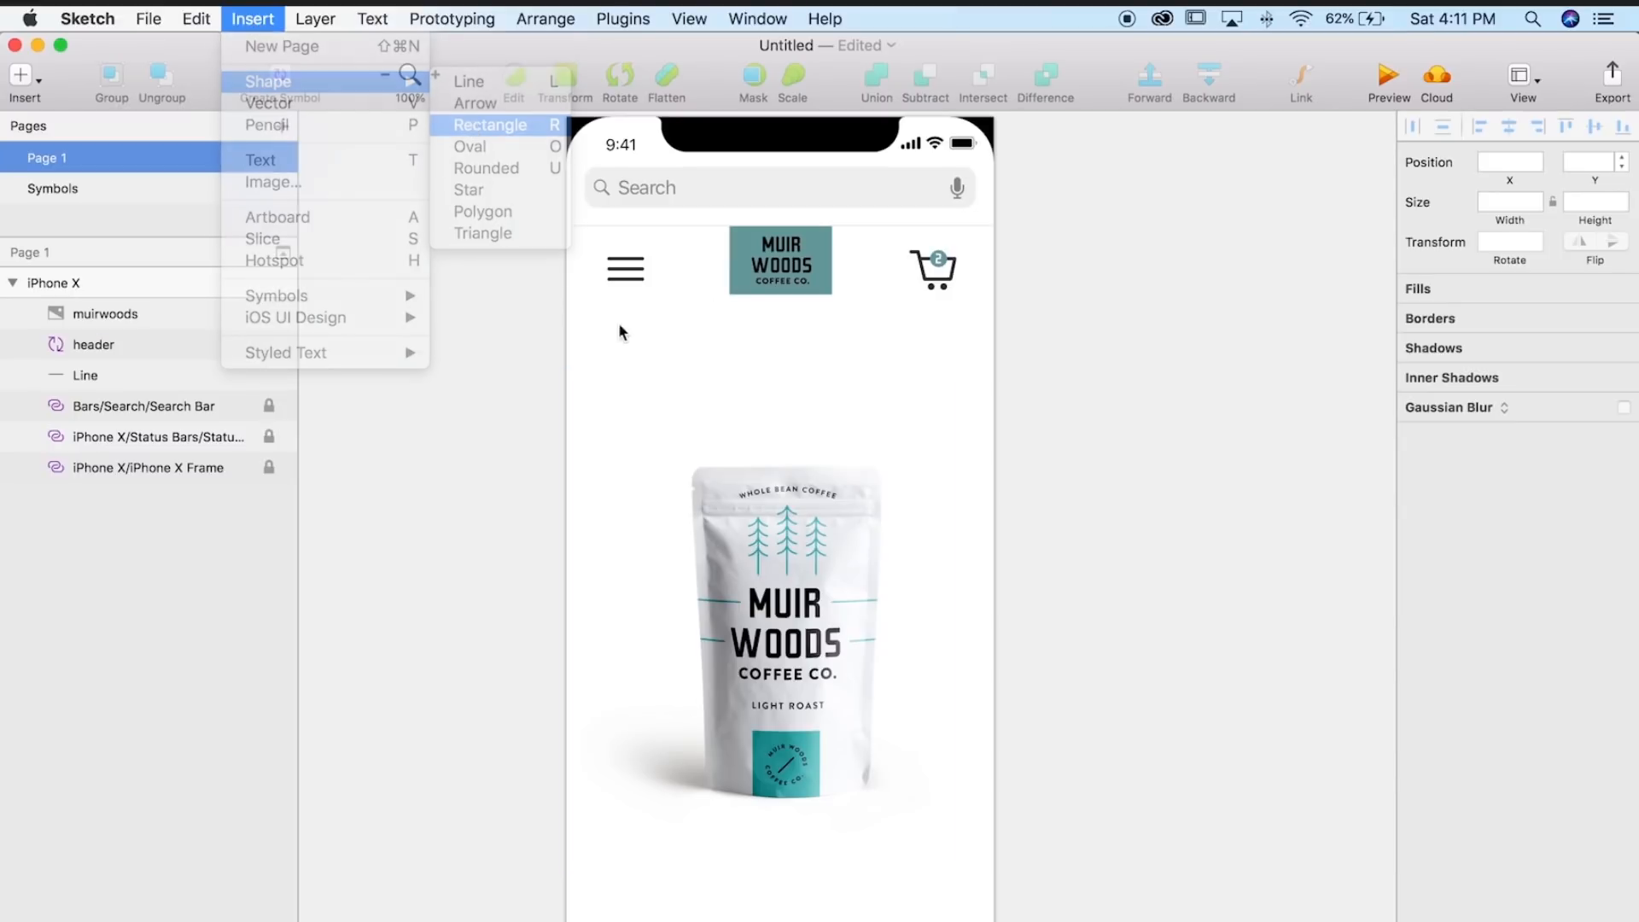
pyautogui.moveTo(607, 280); pyautogui.dragTo(959, 452)
pyautogui.moveTo(605, 633); pyautogui.dragTo(609, 629)
# - Set the grey square's size to 310 × 310 and move it below the header to Y 170
pyautogui.click(1492, 204)
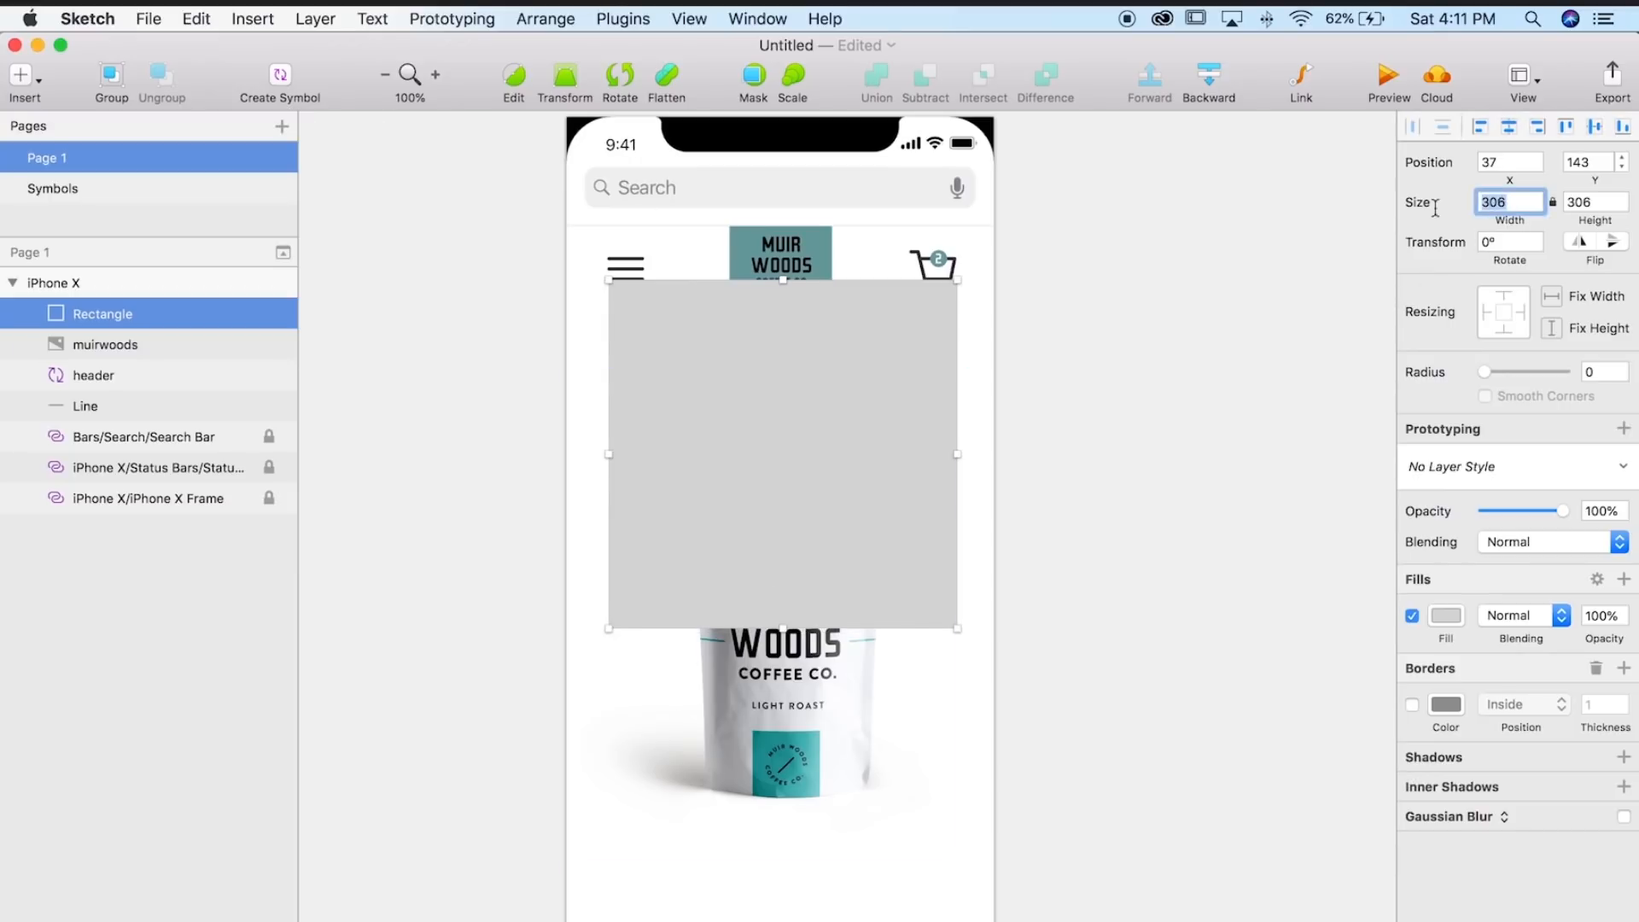
pyautogui.write('310')
pyautogui.press('Return')
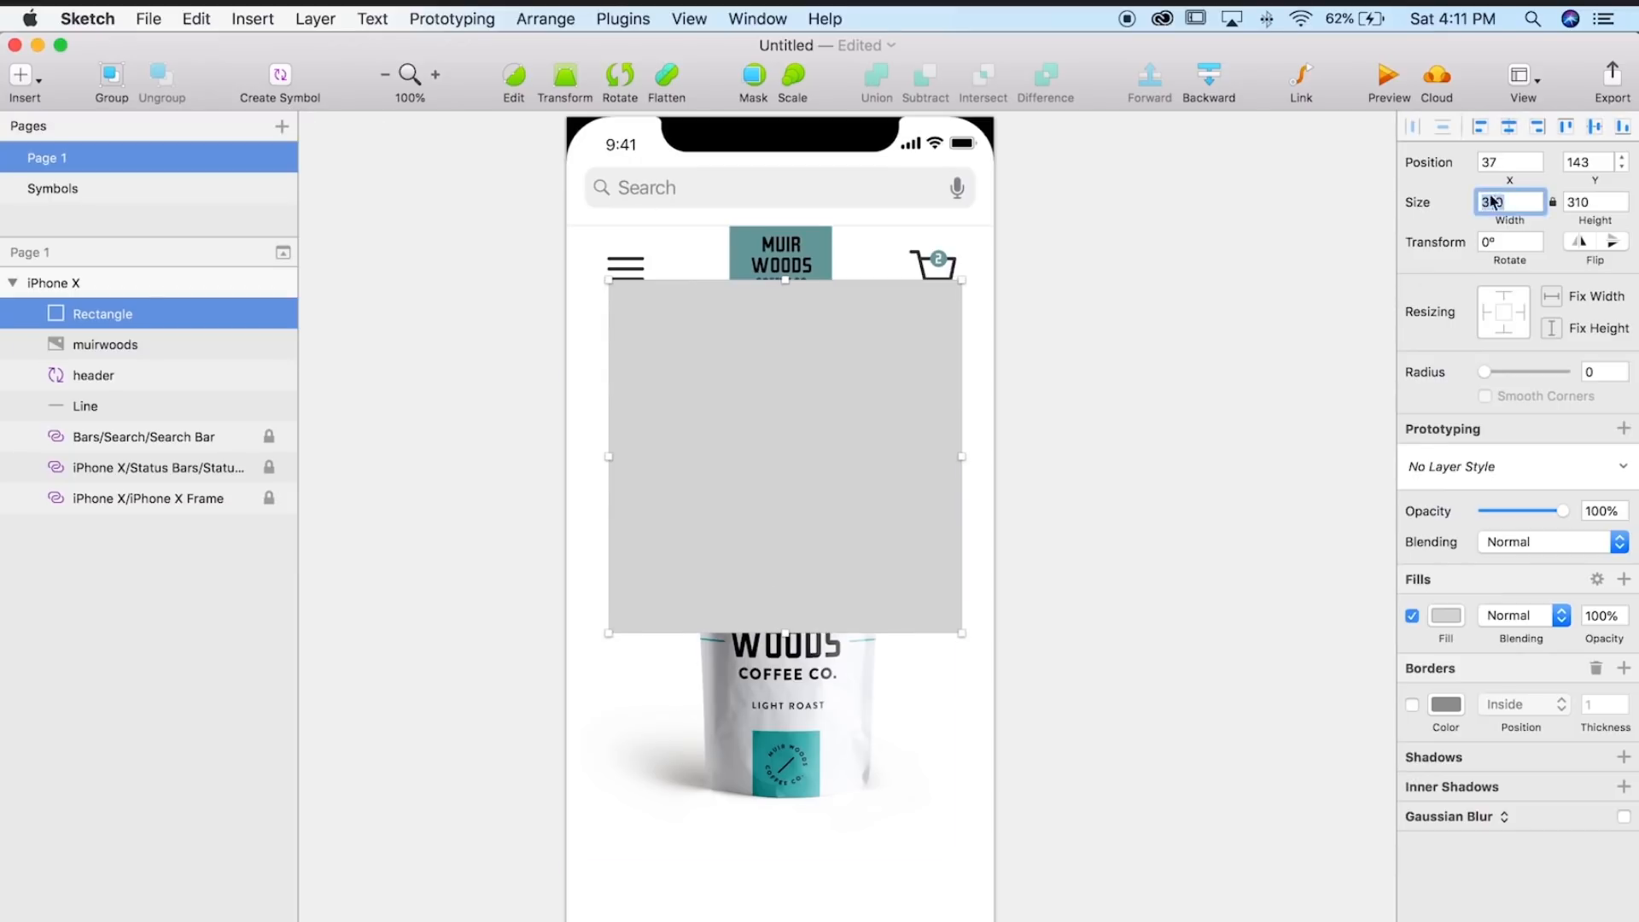
pyautogui.click(1326, 276)
pyautogui.click(832, 399)
pyautogui.moveTo(833, 400); pyautogui.dragTo(821, 434)
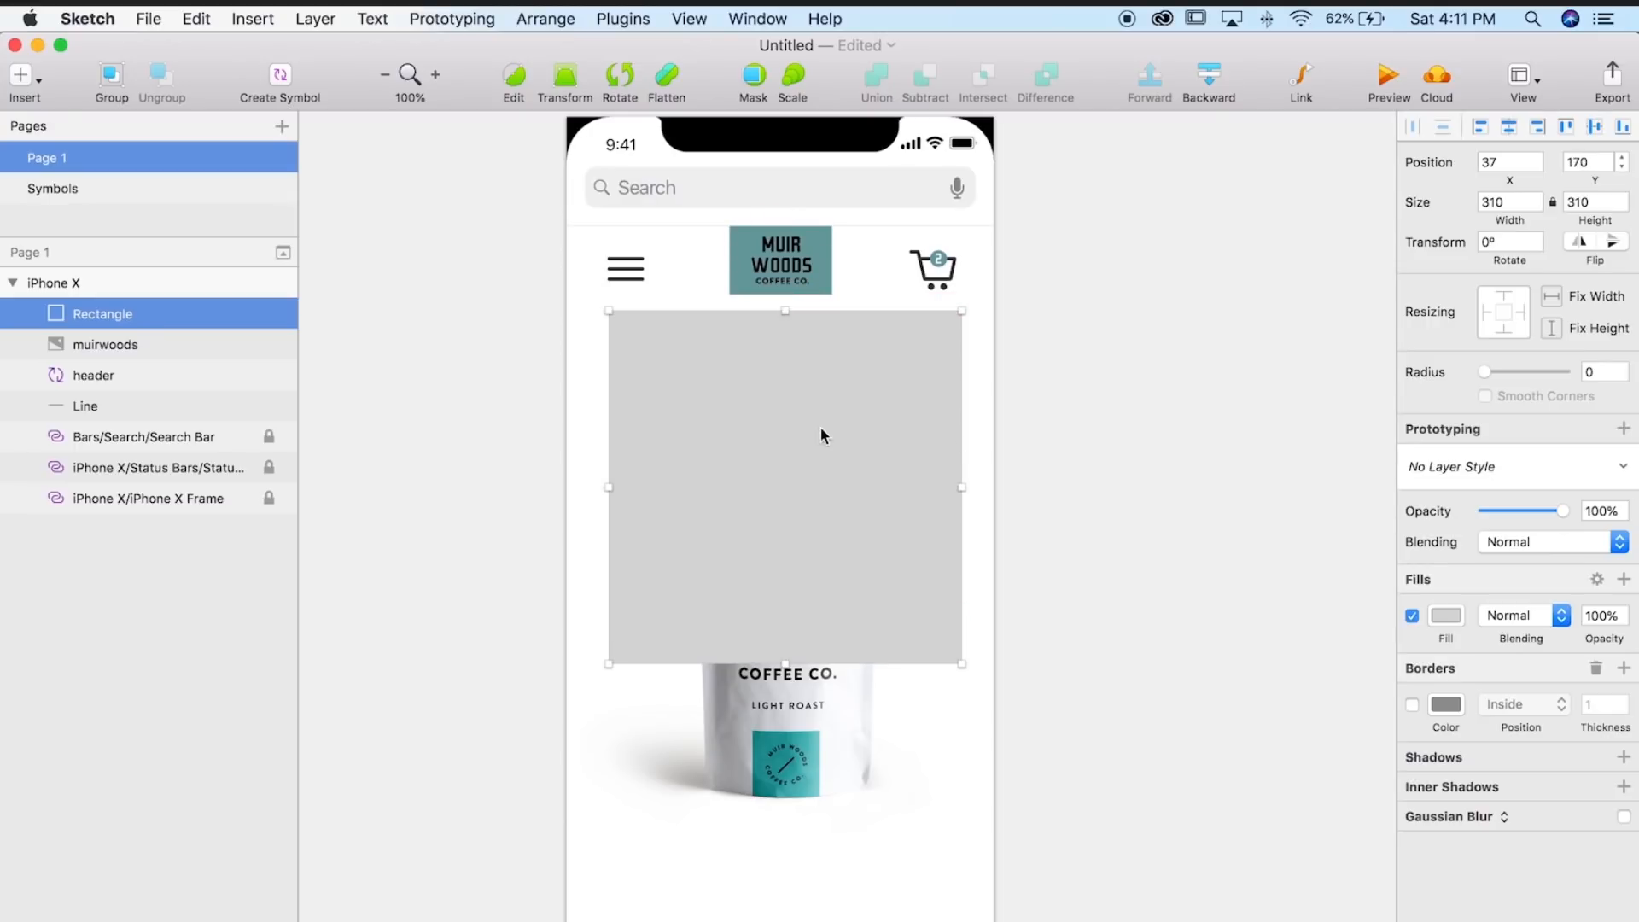
# - Place the grey square's layer directly beneath the muirwoods image so the bag sits in front
pyautogui.moveTo(100, 330); pyautogui.dragTo(98, 359)
pyautogui.press('super+plus')
pyautogui.scroll(7, 997, 558)
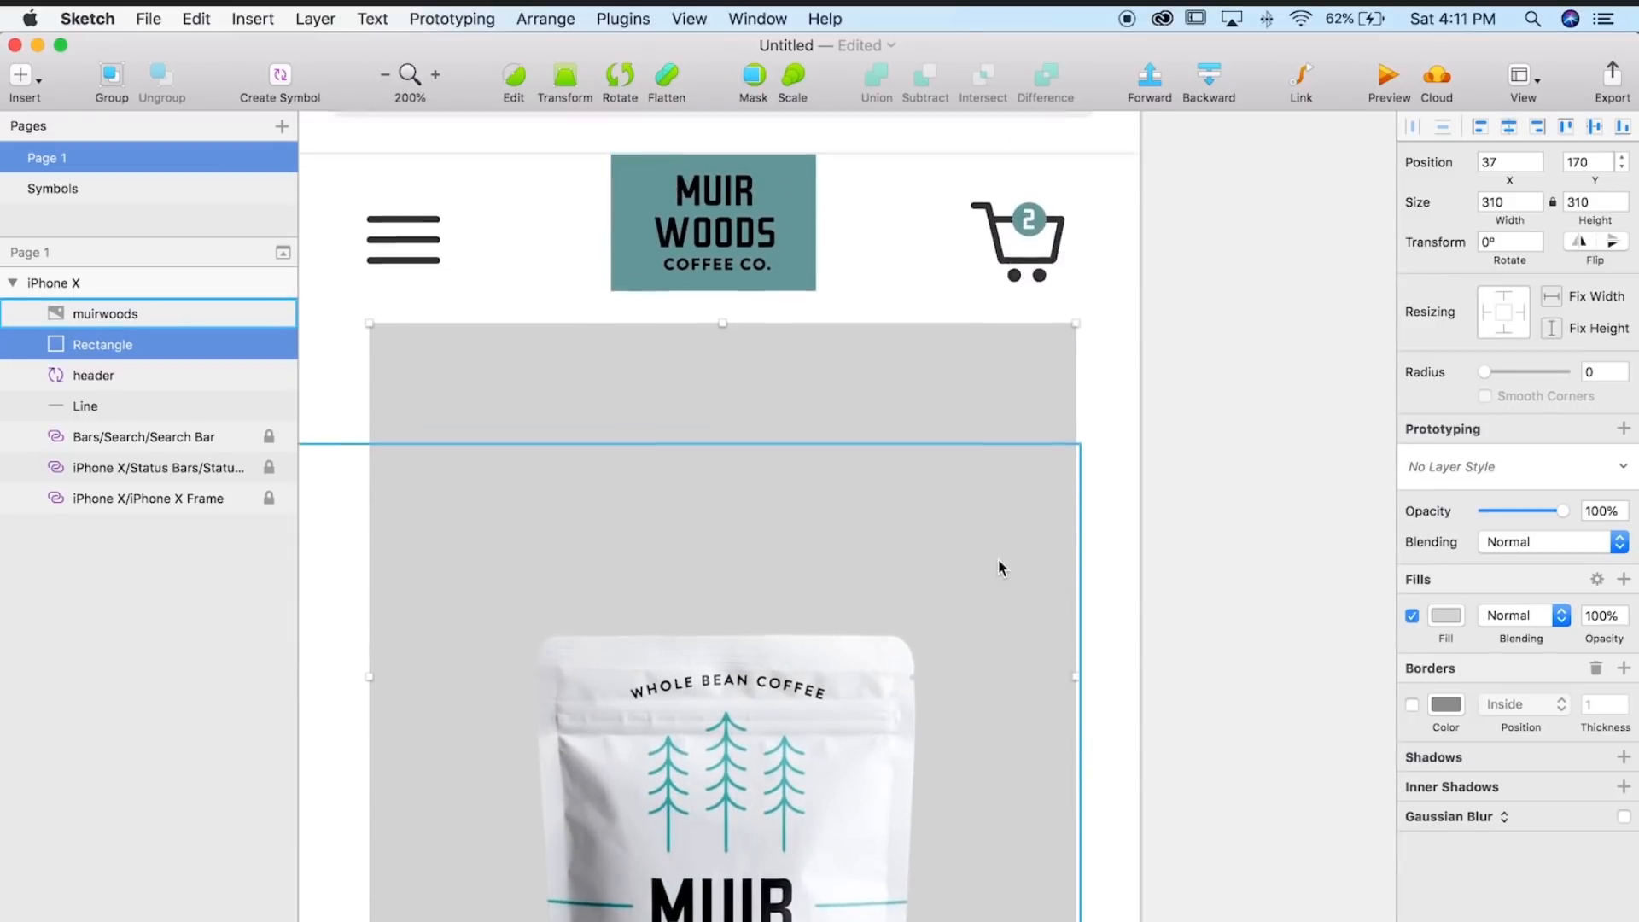
# - Move the grey square up to Y 156, flush with the lower edge of the logo tile
pyautogui.moveTo(896, 397); pyautogui.dragTo(897, 387)
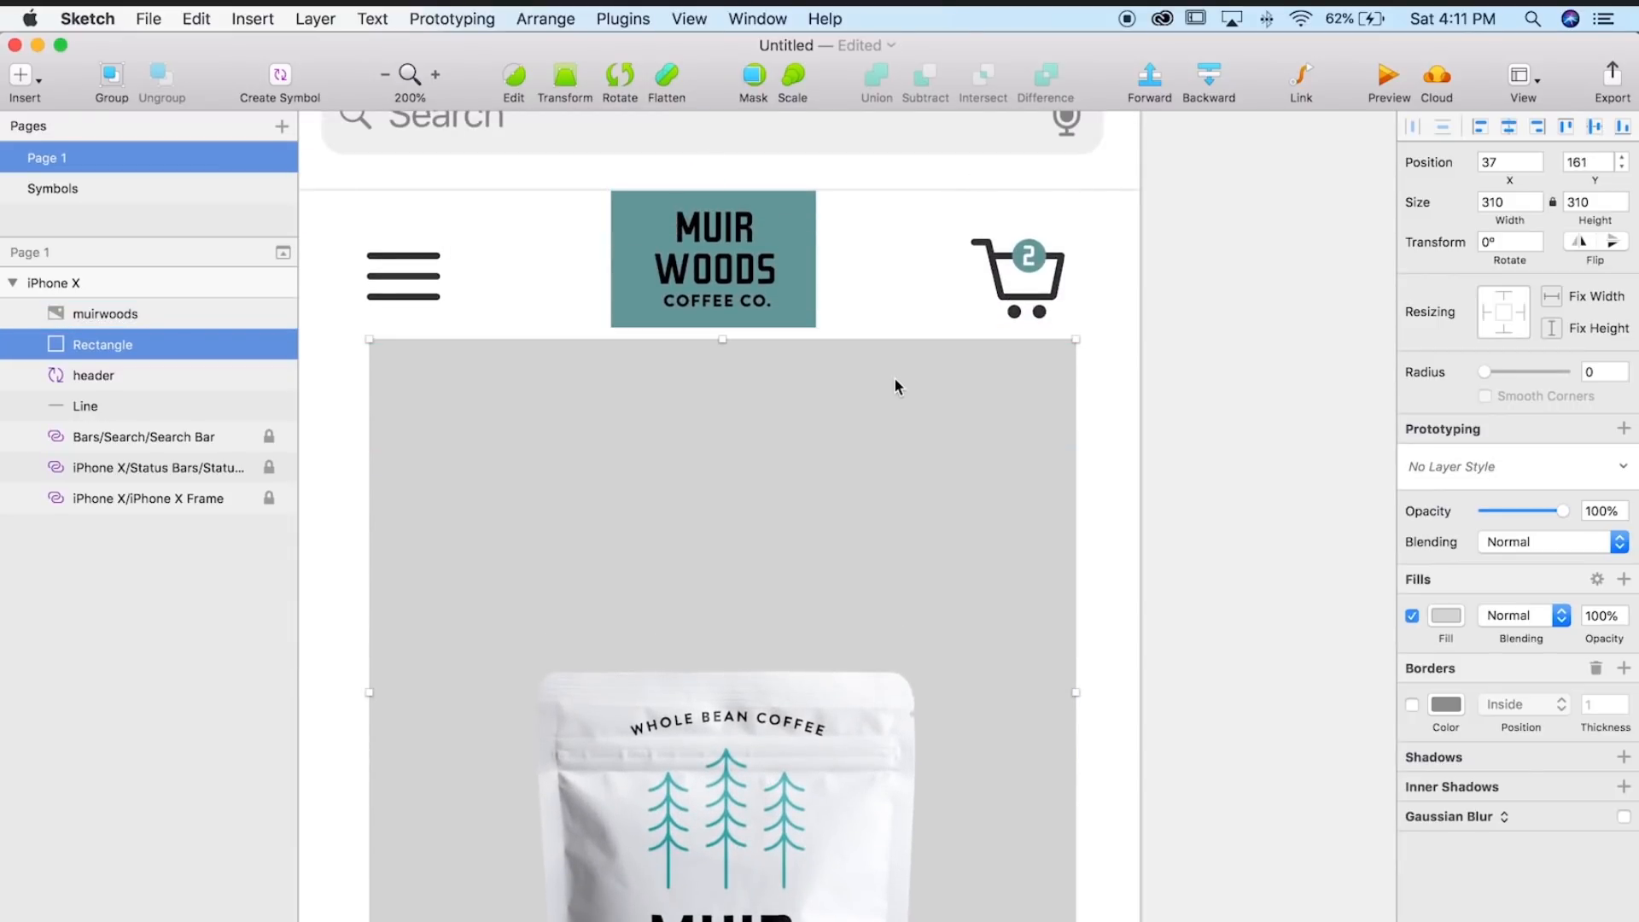
pyautogui.press('Up')
pyautogui.press('Up')
pyautogui.press('Up')
pyautogui.press('Up')
pyautogui.press('Up')
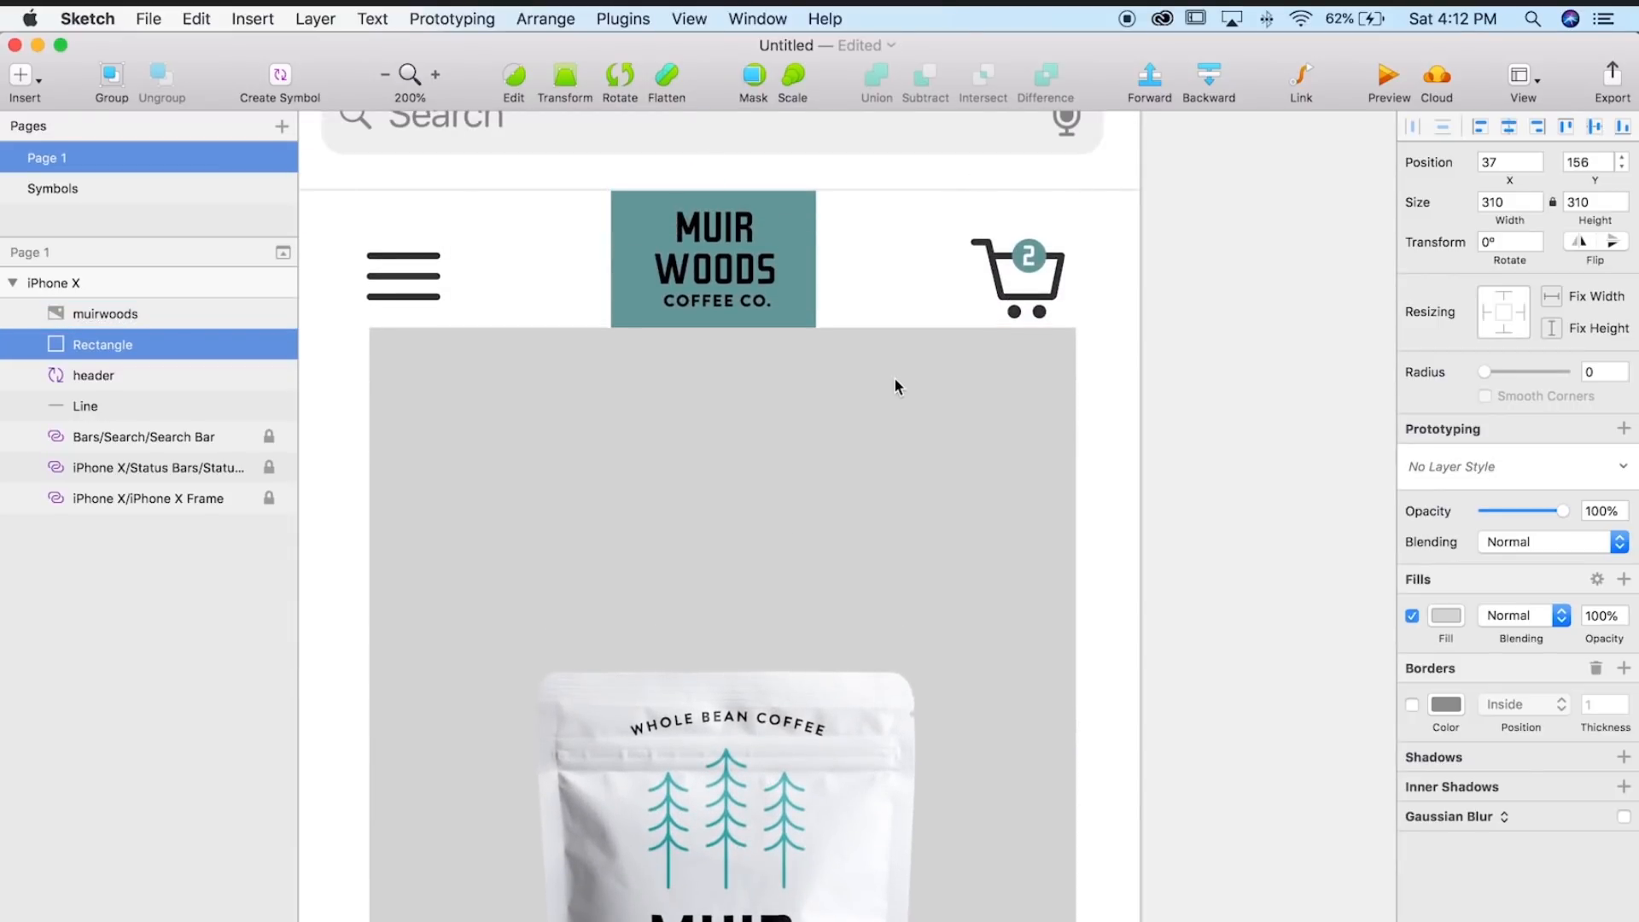
# - Shift the grey square down 30 px from the logo's lower edge to Y 186
pyautogui.hotkey('shift', 'Down')
pyautogui.hotkey('shift', 'Down')
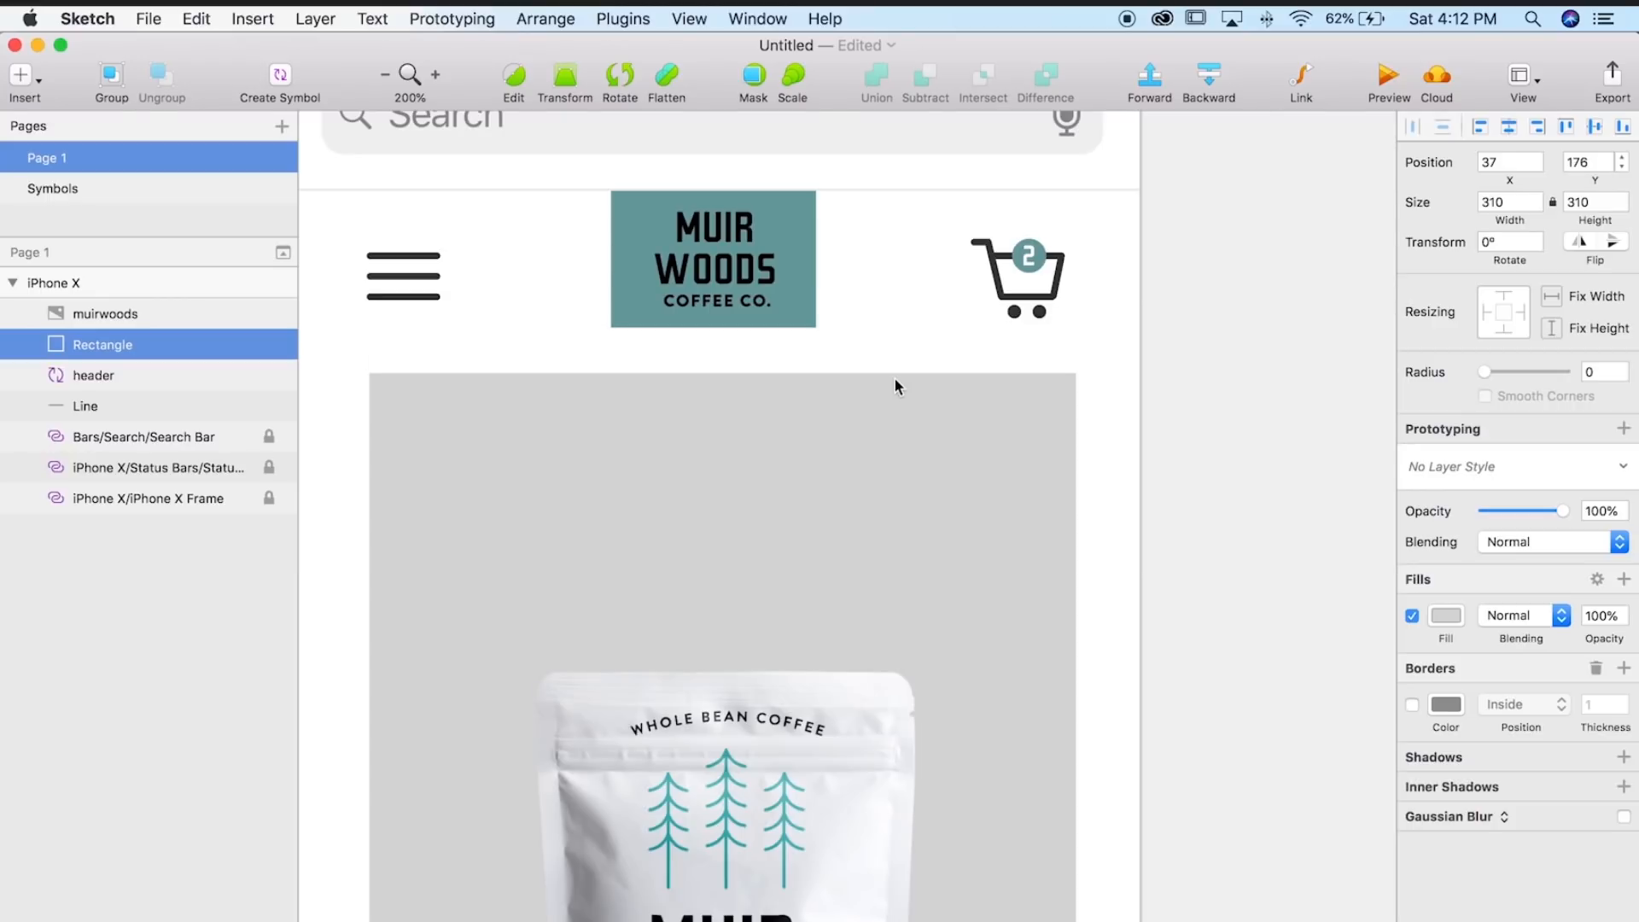
pyautogui.hotkey('shift', 'Down')
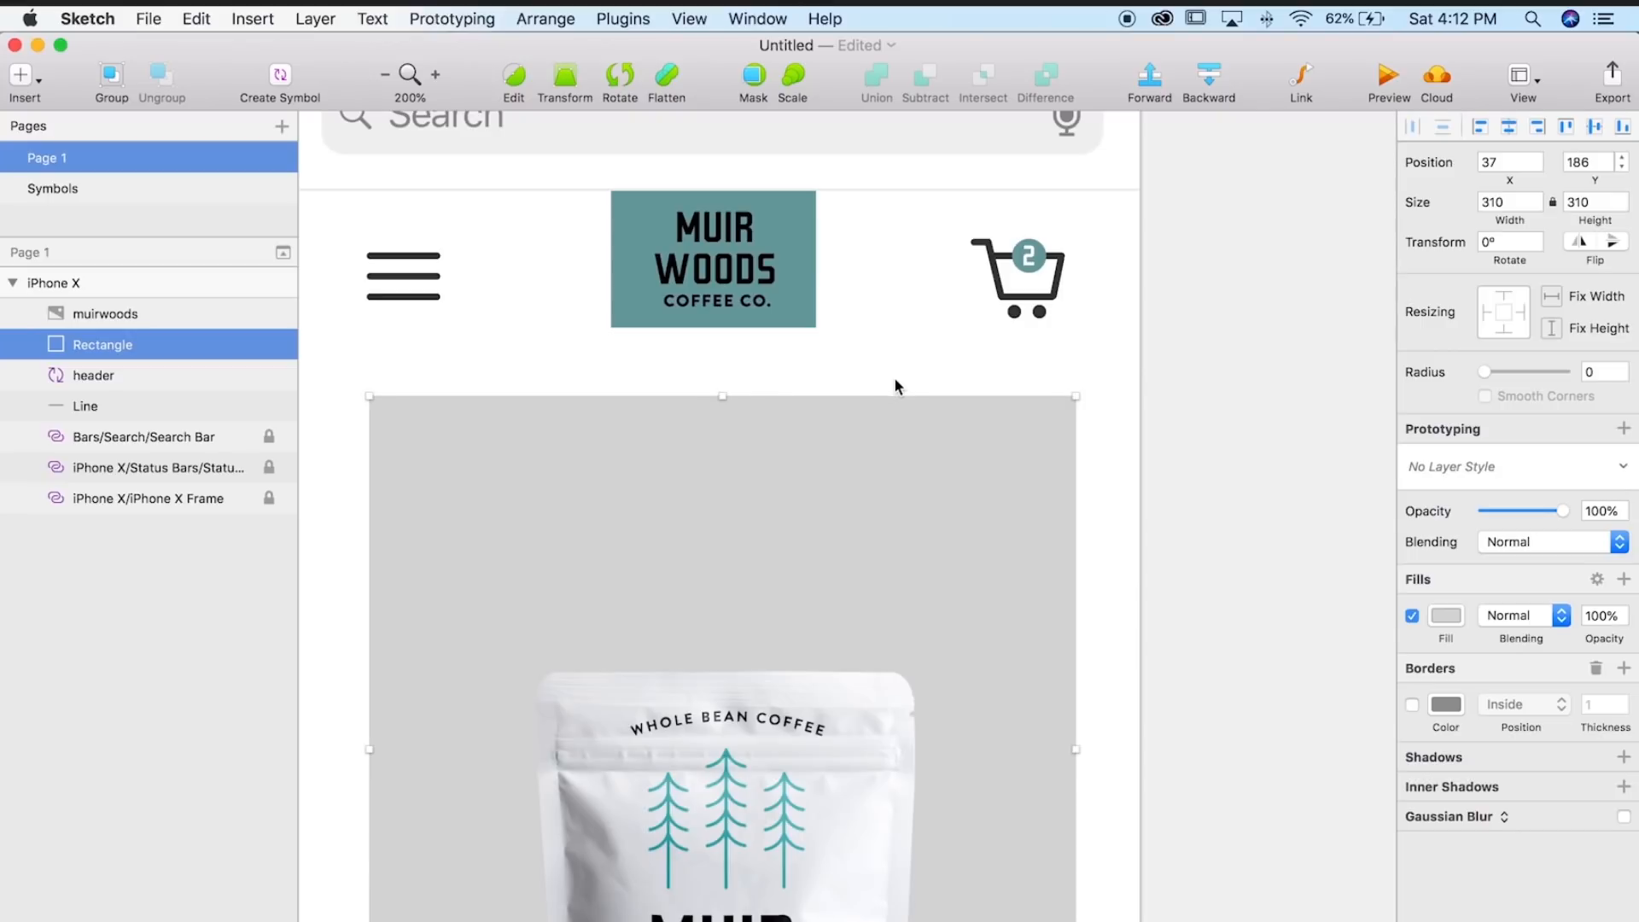
pyautogui.press('super+minus')
pyautogui.press('super+minus')
pyautogui.click(1023, 448)
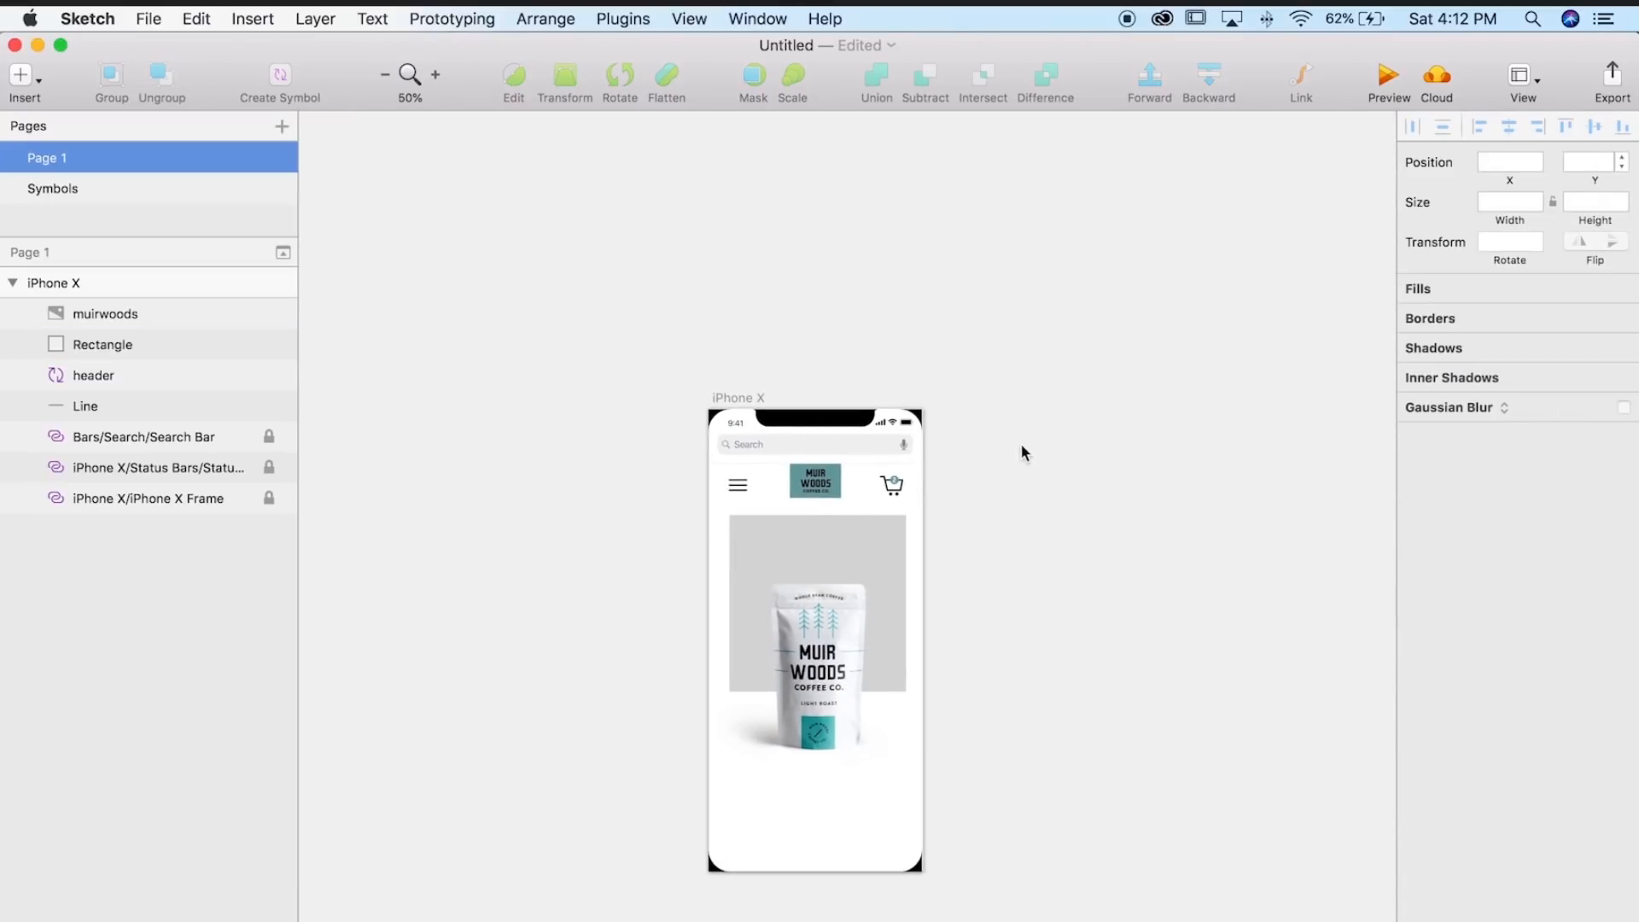
# - Reposition the coffee bag image vertically over the grey square, placing it at Y 224
pyautogui.press('super+plus')
pyautogui.click(939, 500)
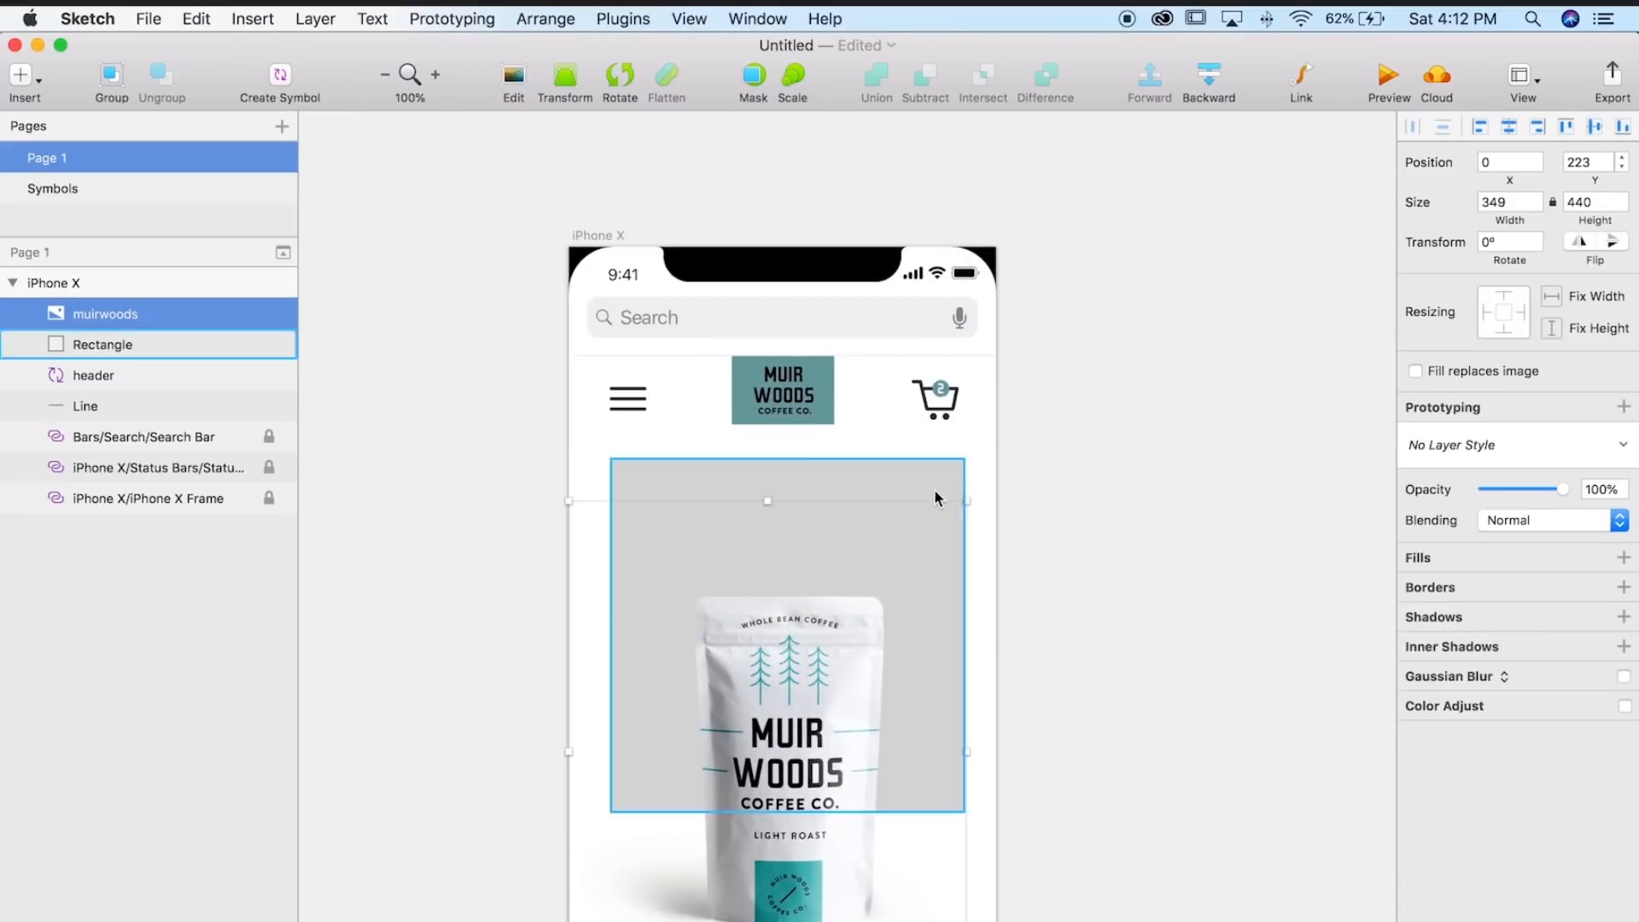
pyautogui.click(935, 486)
pyautogui.click(1147, 499)
pyautogui.scroll(1, 1147, 498)
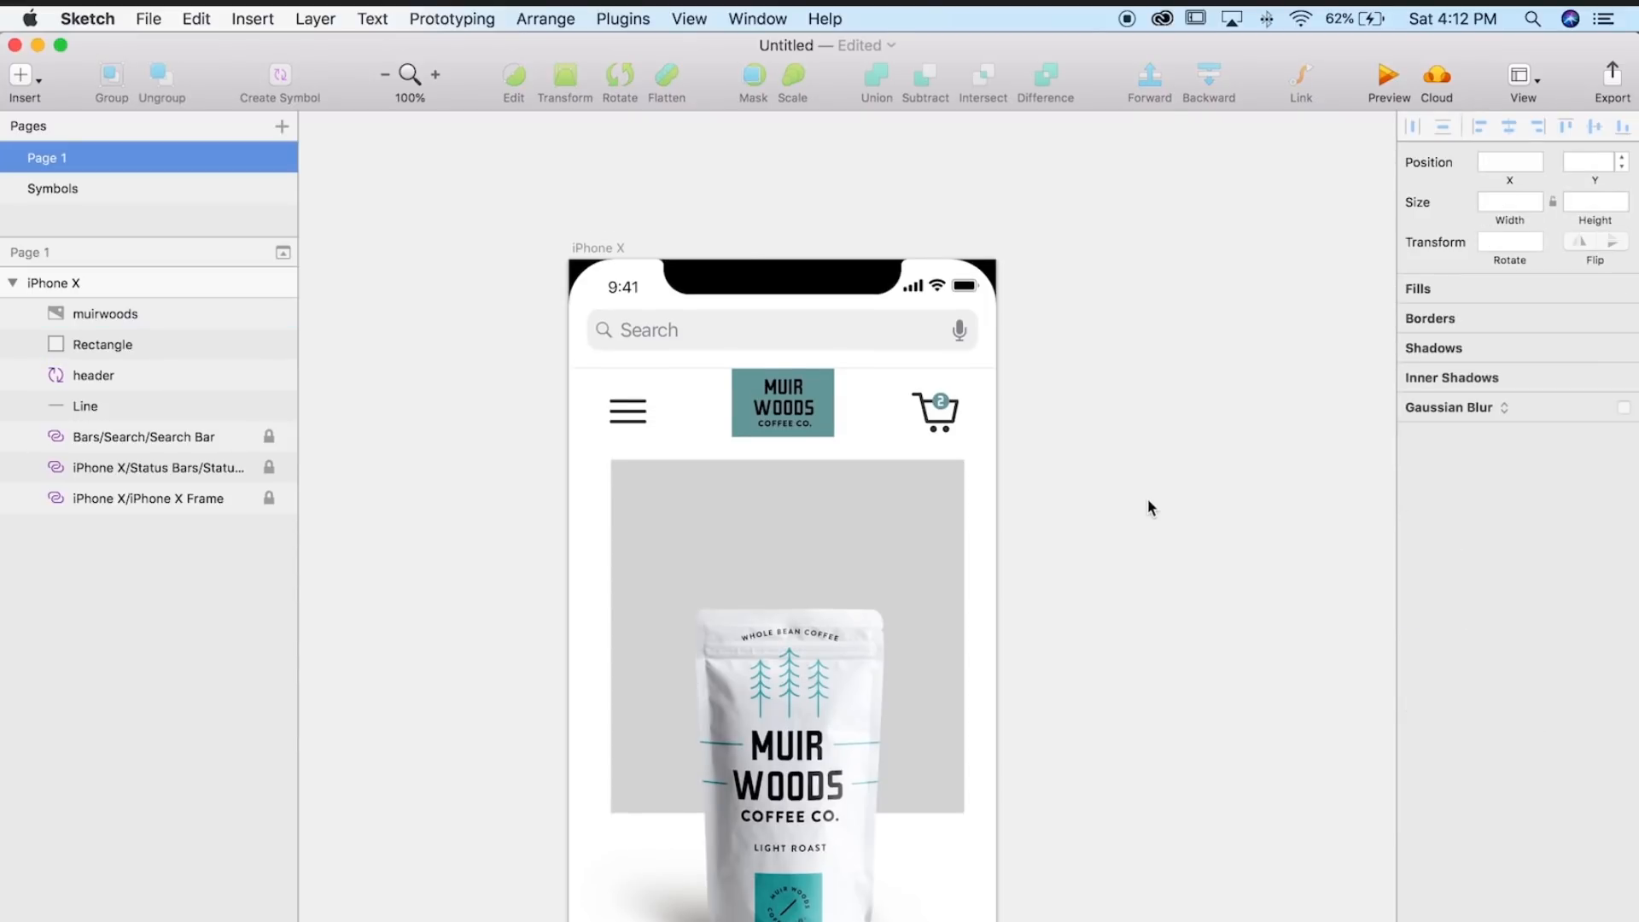
pyautogui.click(812, 807)
pyautogui.moveTo(813, 808)
pyautogui.mouseDown()
pyautogui.moveTo(811, 775)
pyautogui.moveTo(815, 790)
pyautogui.mouseUp()
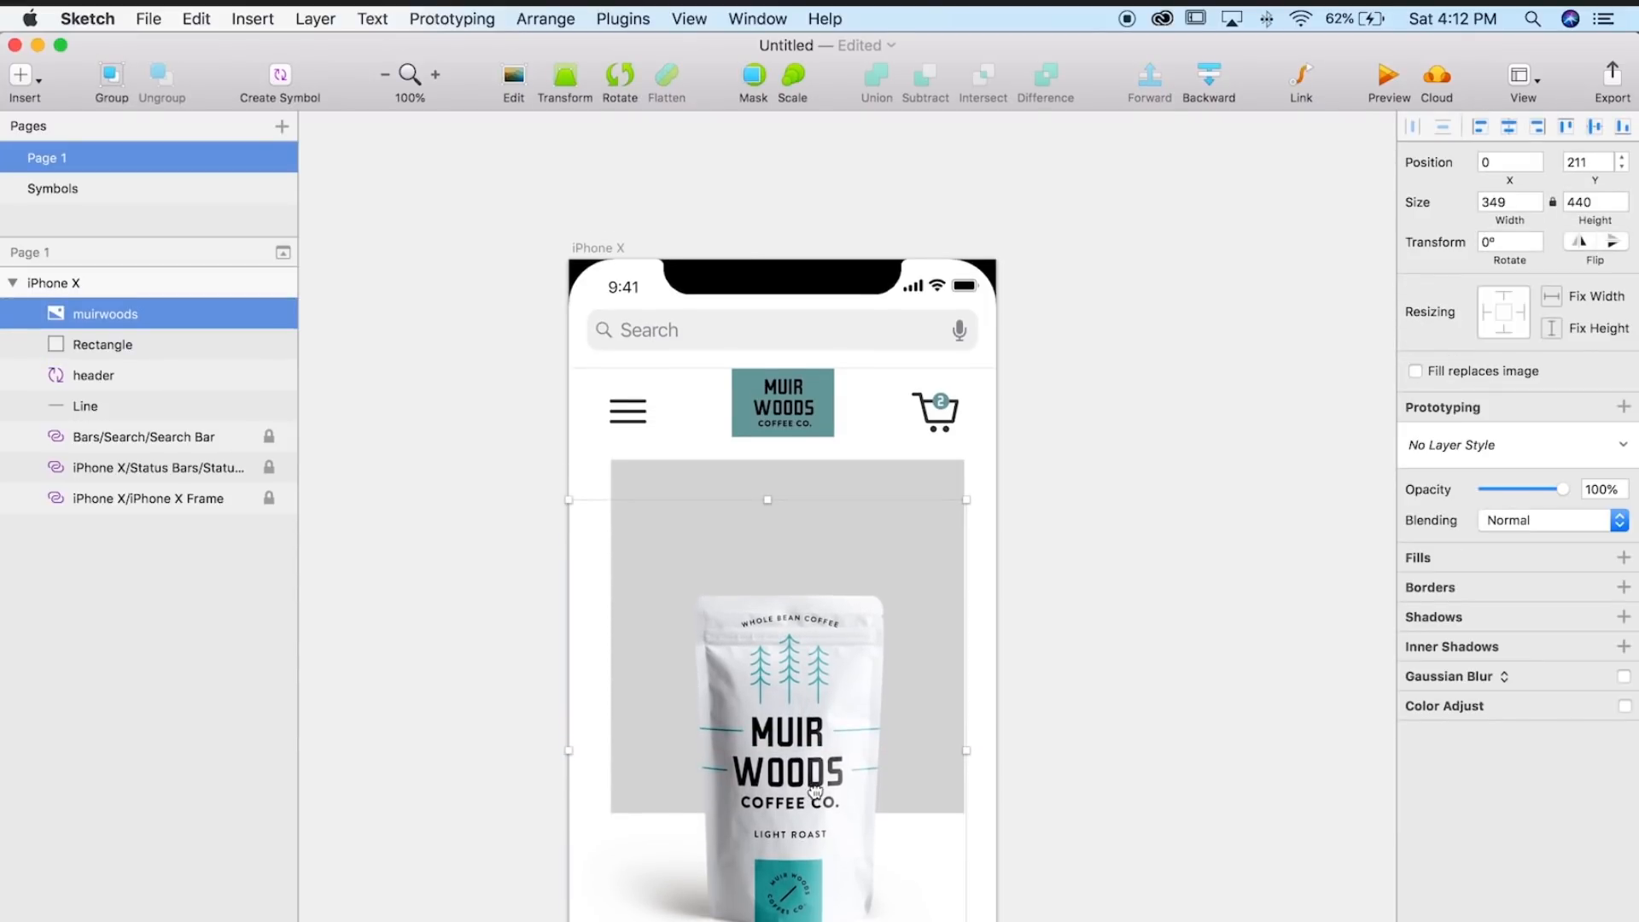
pyautogui.click(982, 632)
pyautogui.click(923, 482)
pyautogui.moveTo(793, 818); pyautogui.dragTo(795, 835)
pyautogui.scroll(-5, 995, 794)
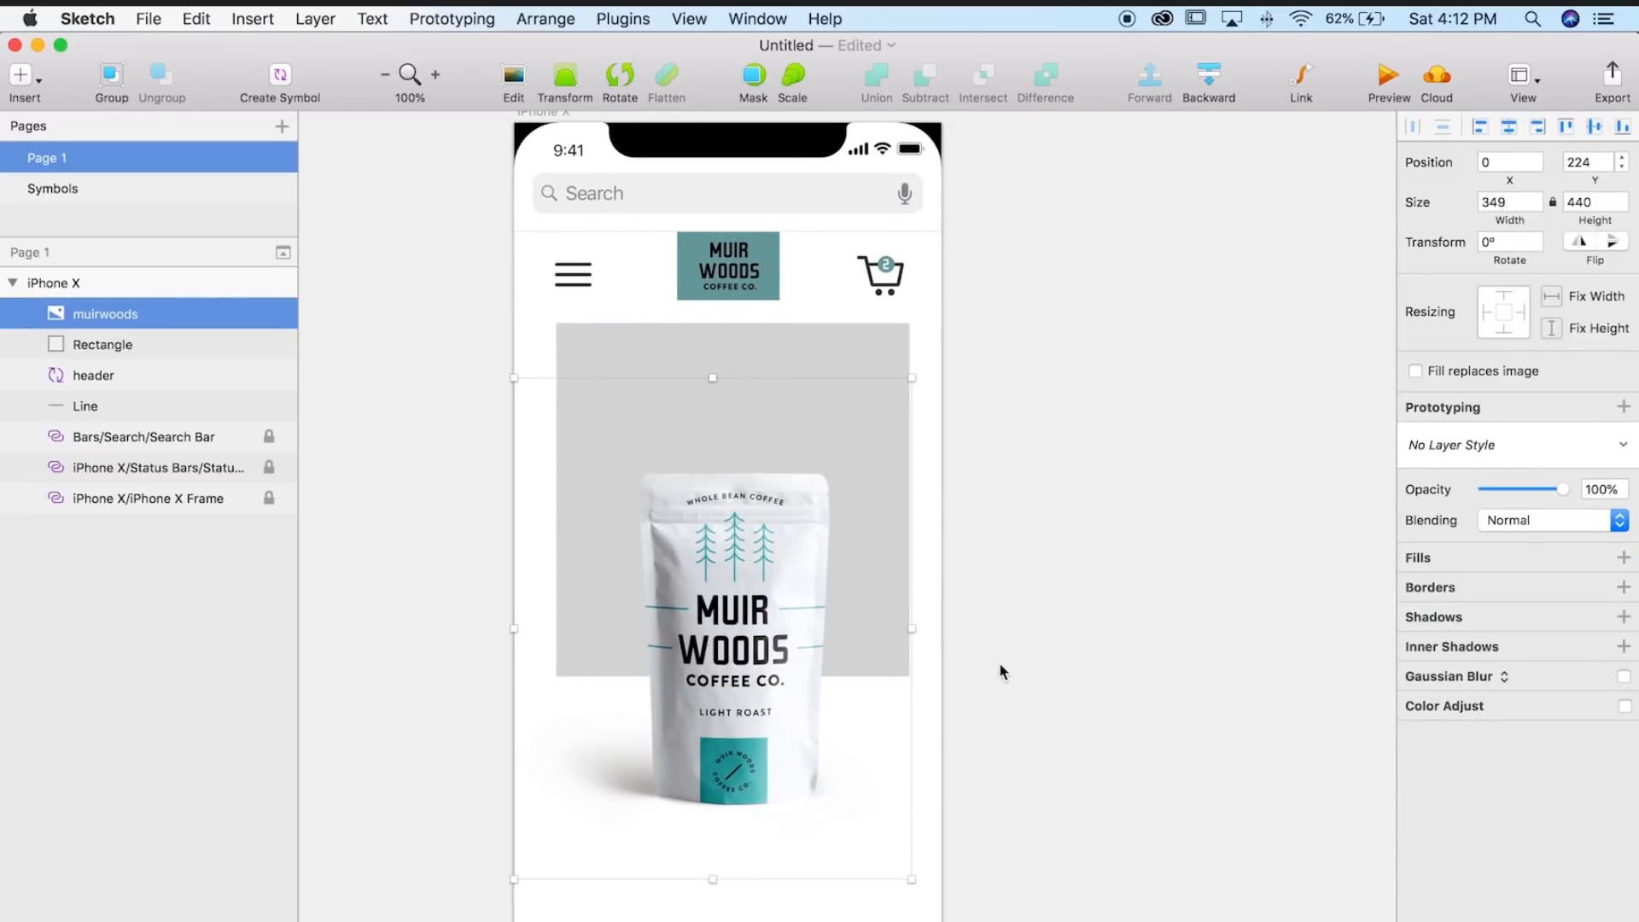
# - Change the grey square's fill to a soft coral colour
pyautogui.click(805, 300)
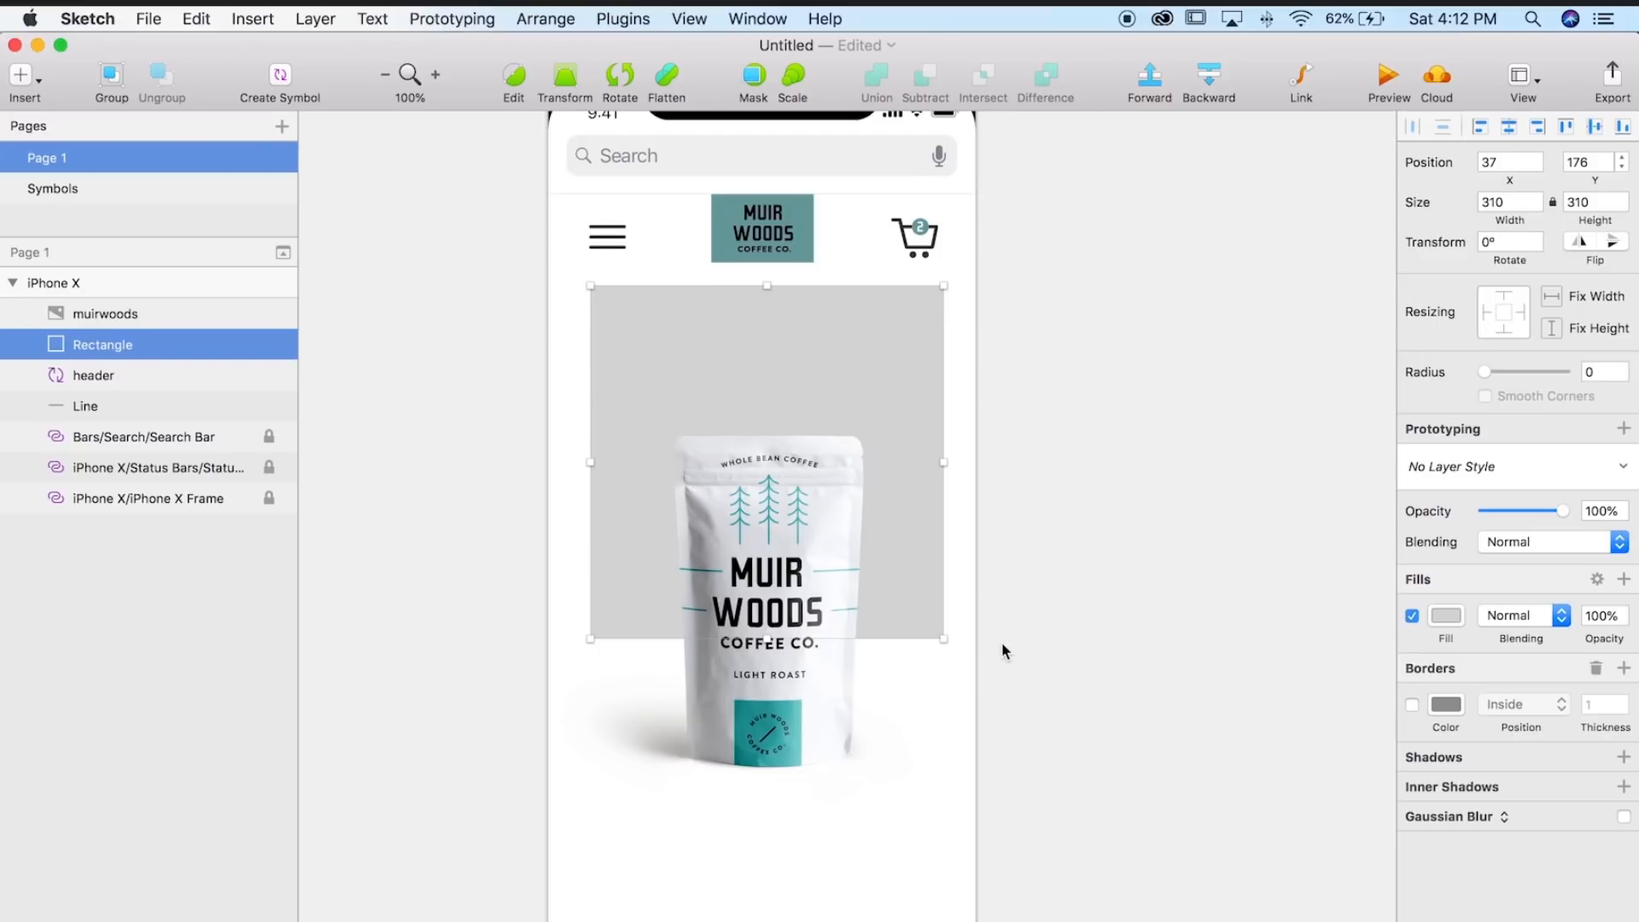
pyautogui.click(826, 754)
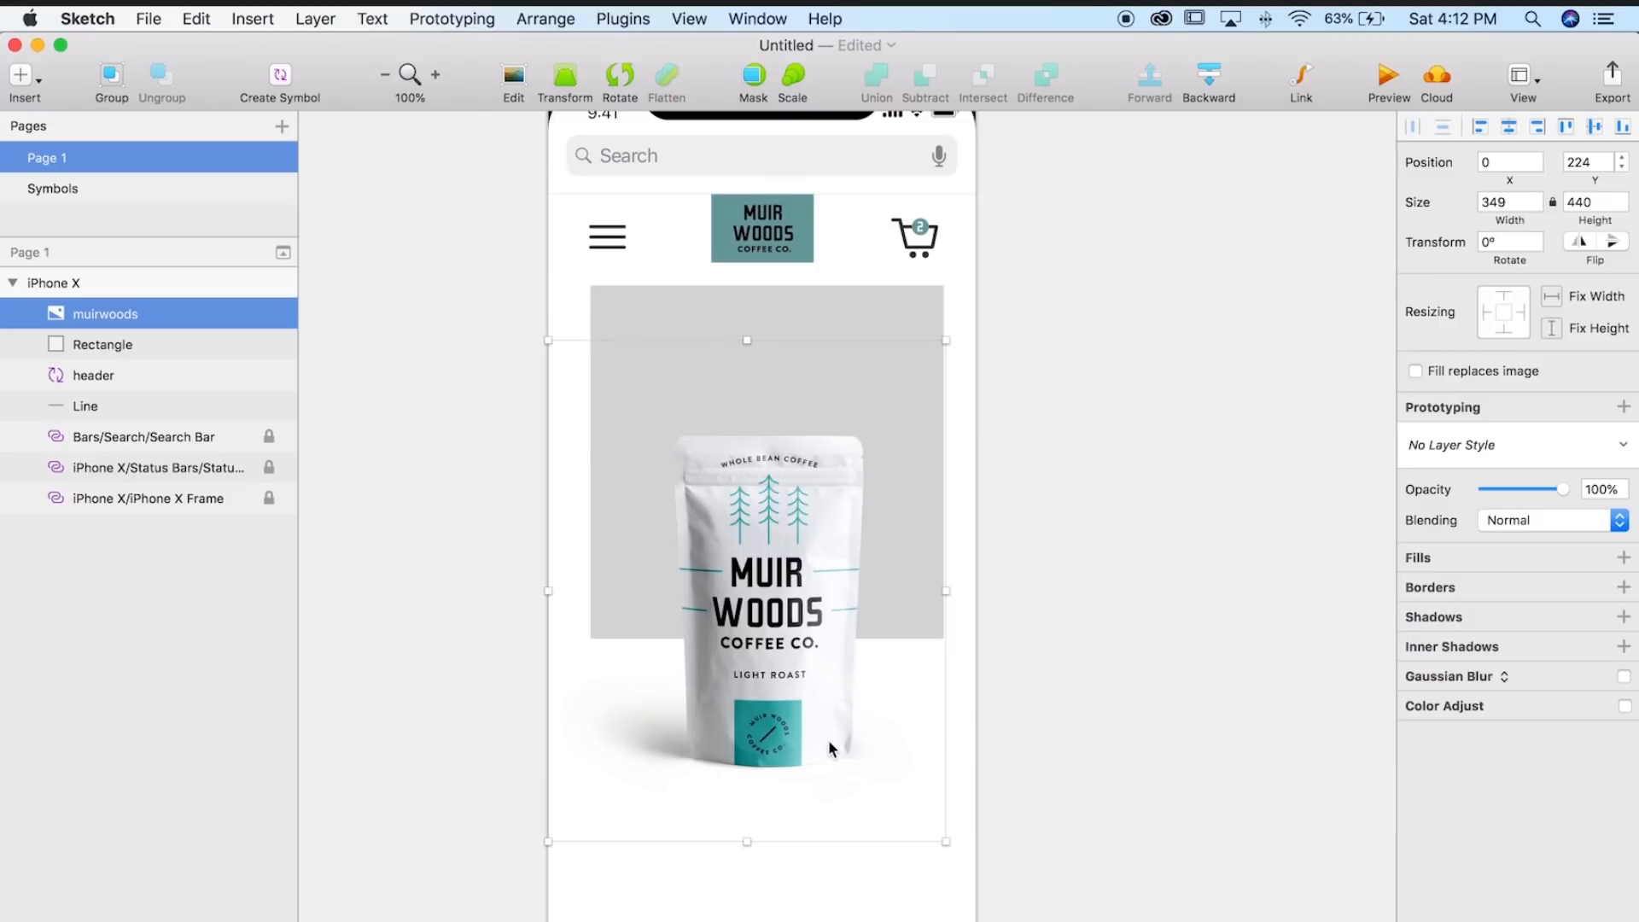
pyautogui.click(888, 321)
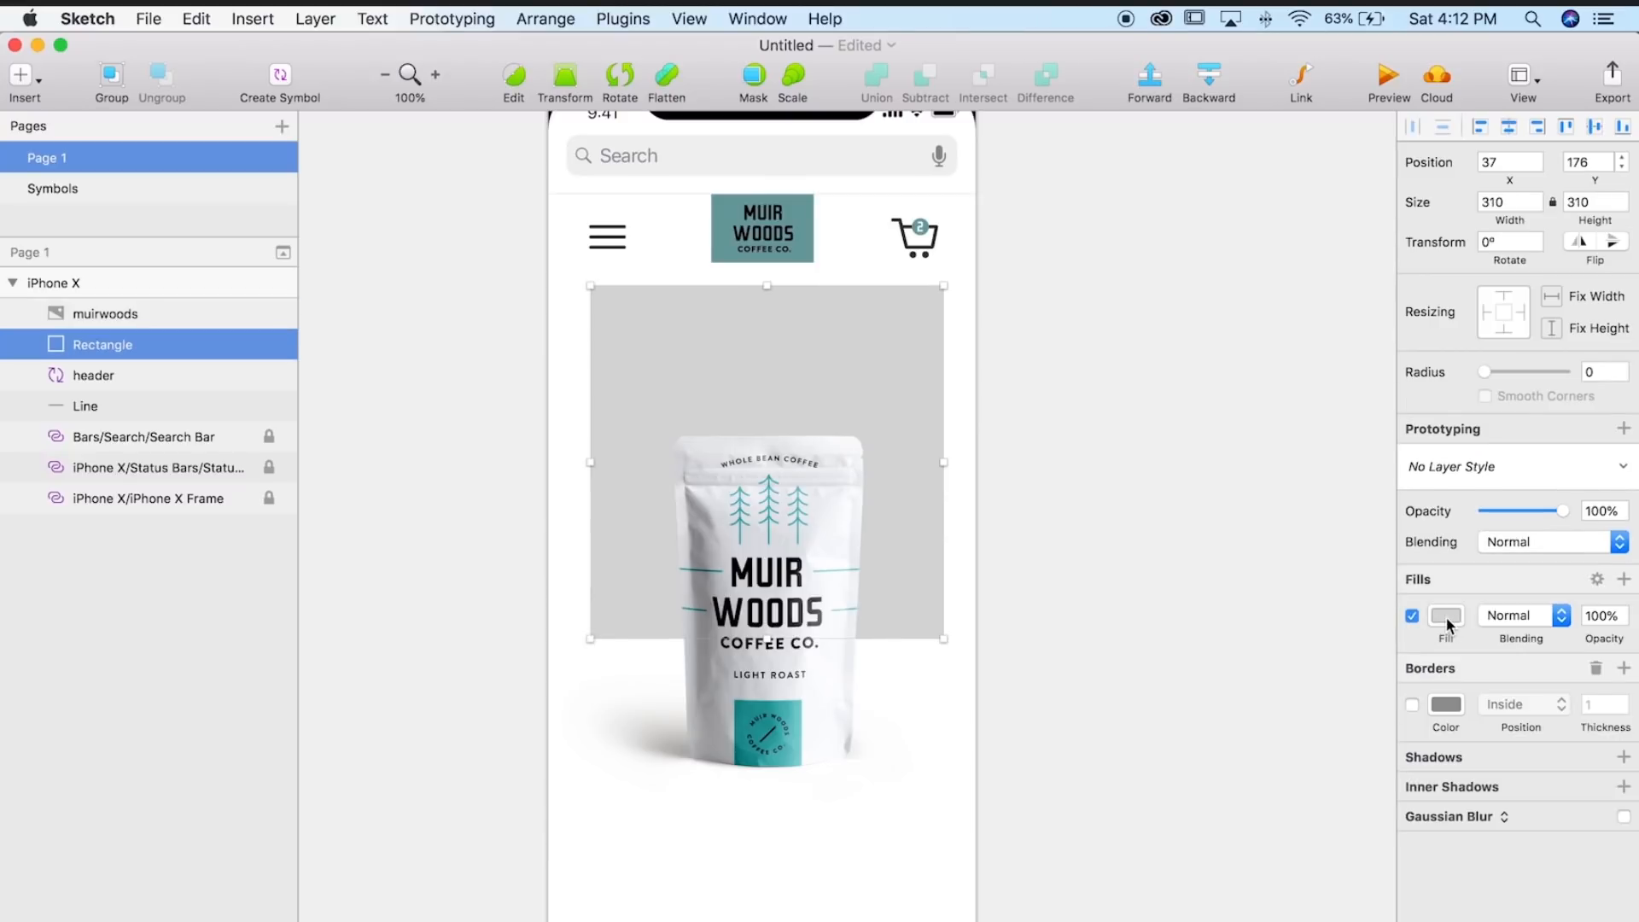
pyautogui.click(1447, 616)
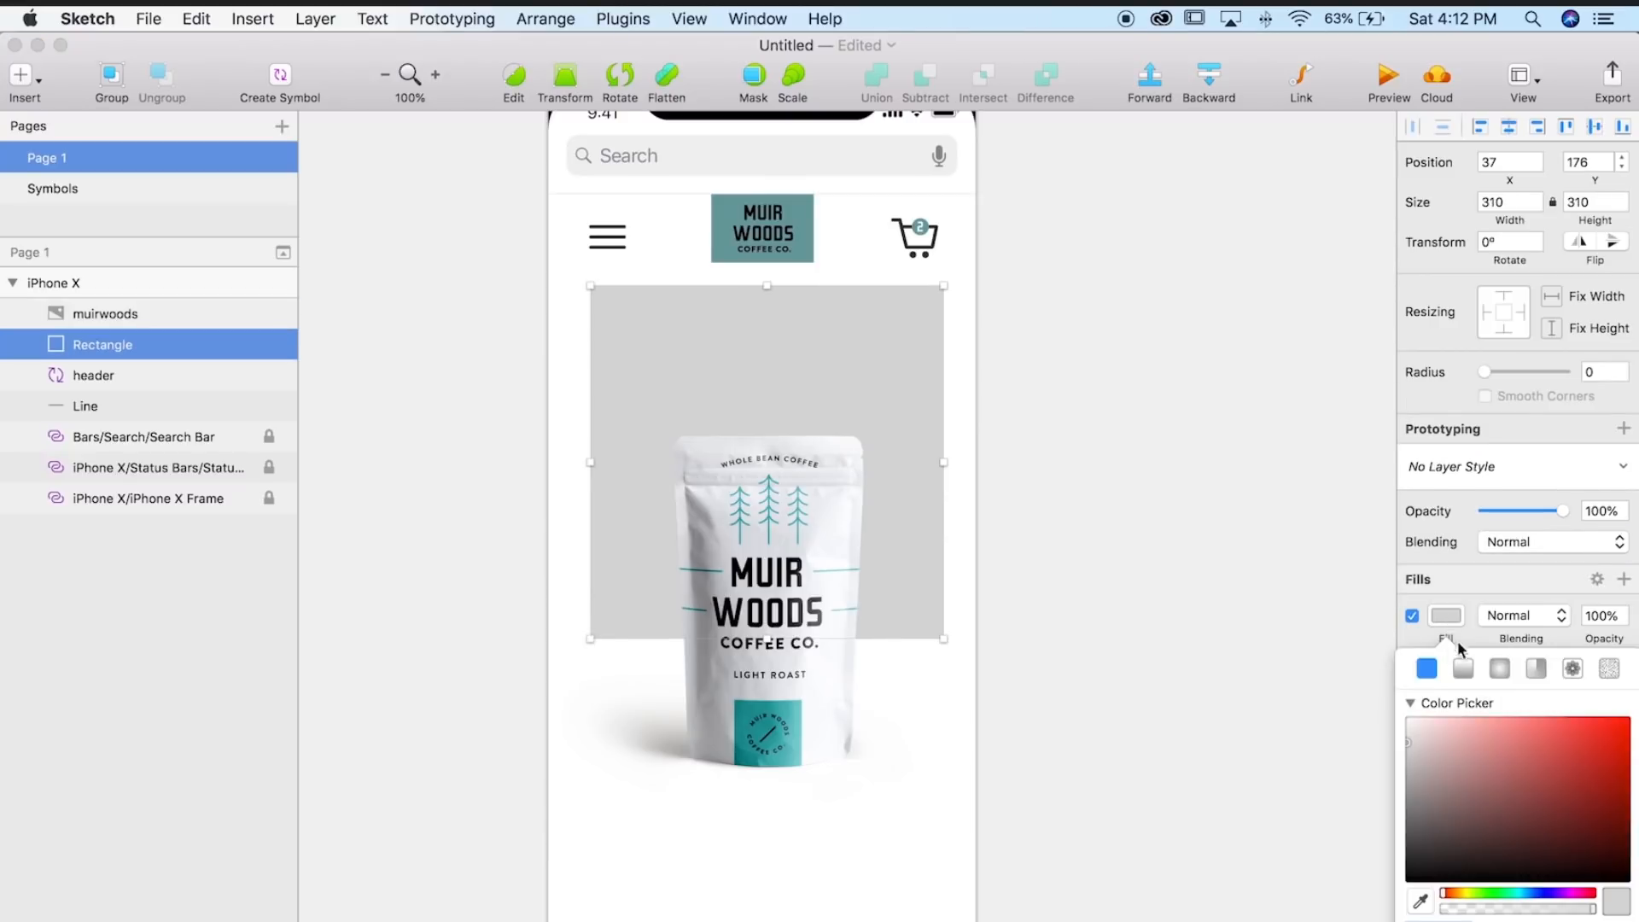
pyautogui.moveTo(1462, 898); pyautogui.dragTo(1451, 896)
pyautogui.moveTo(1537, 783); pyautogui.dragTo(1554, 755)
pyautogui.moveTo(1463, 893); pyautogui.dragTo(1445, 896)
pyautogui.moveTo(1511, 764); pyautogui.dragTo(1486, 731)
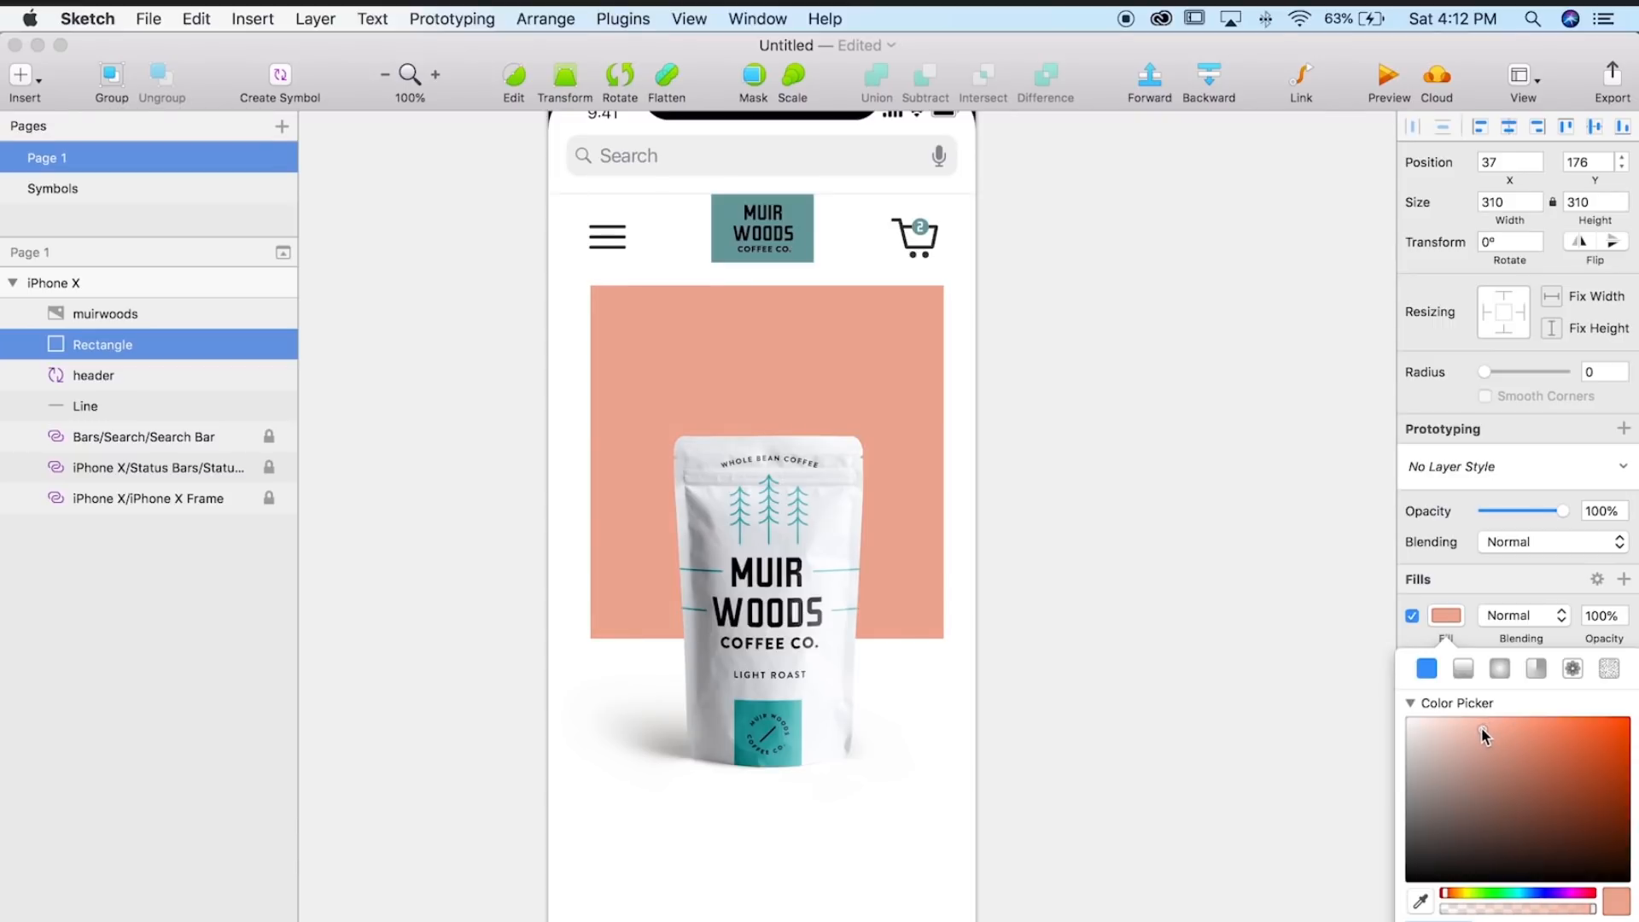
pyautogui.click(1163, 660)
# - Raise the coral rectangle's lower edge to make it 310 × 263, and move the coffee bag image up over it
pyautogui.moveTo(792, 661); pyautogui.dragTo(802, 614)
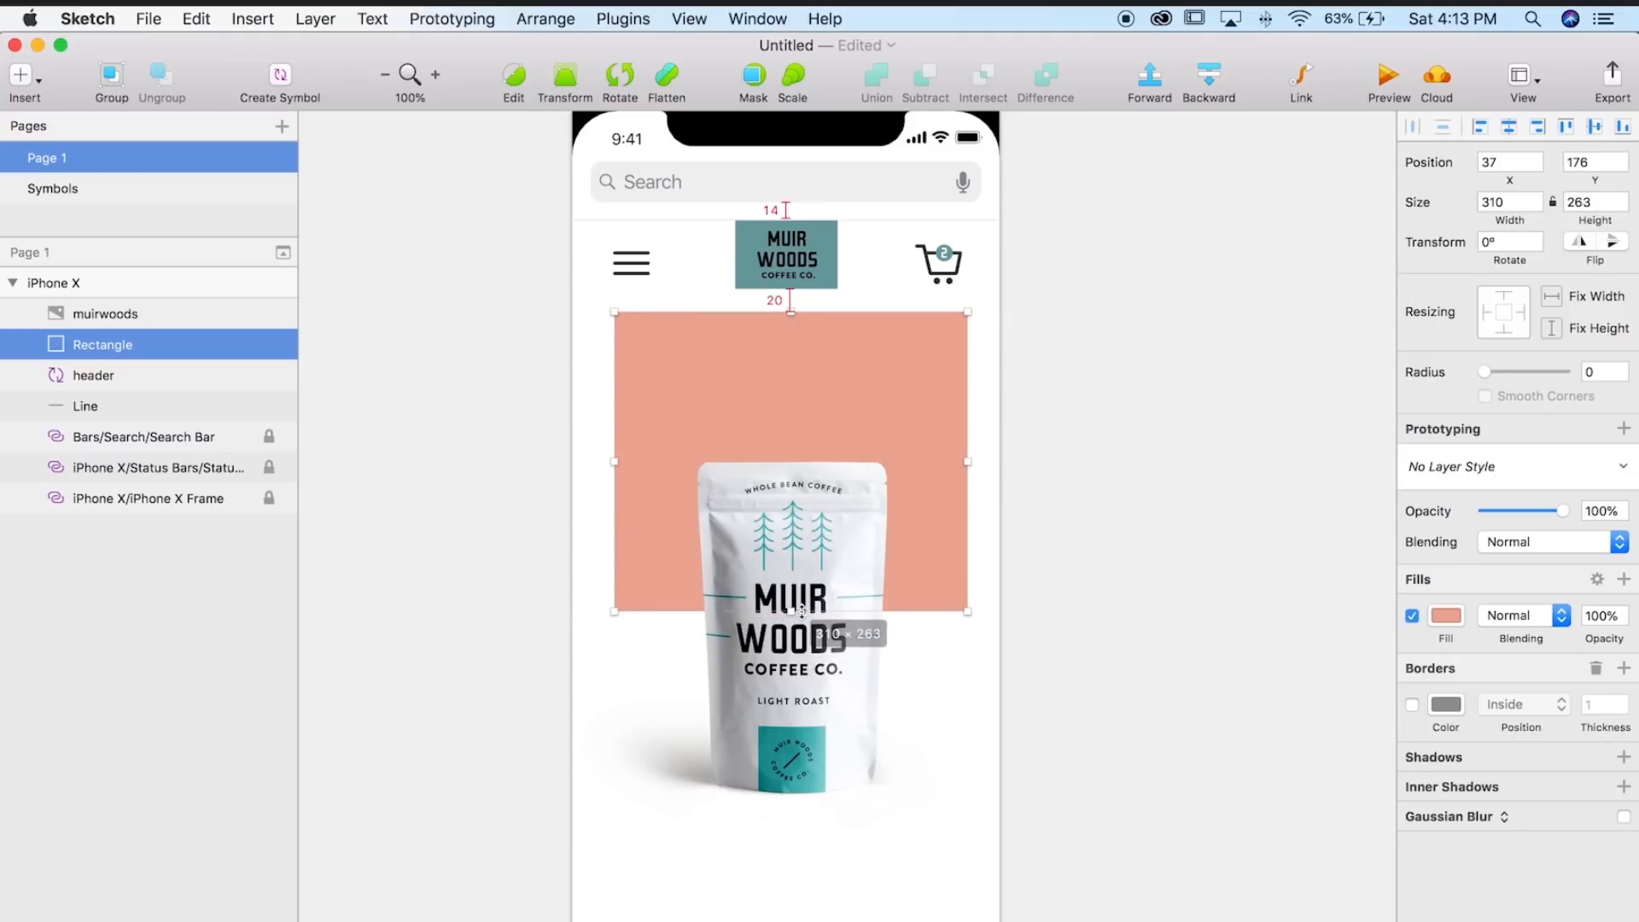
pyautogui.click(1022, 741)
pyautogui.click(837, 762)
pyautogui.moveTo(835, 761); pyautogui.dragTo(834, 658)
pyautogui.click(1127, 659)
pyautogui.scroll(2, 1144, 683)
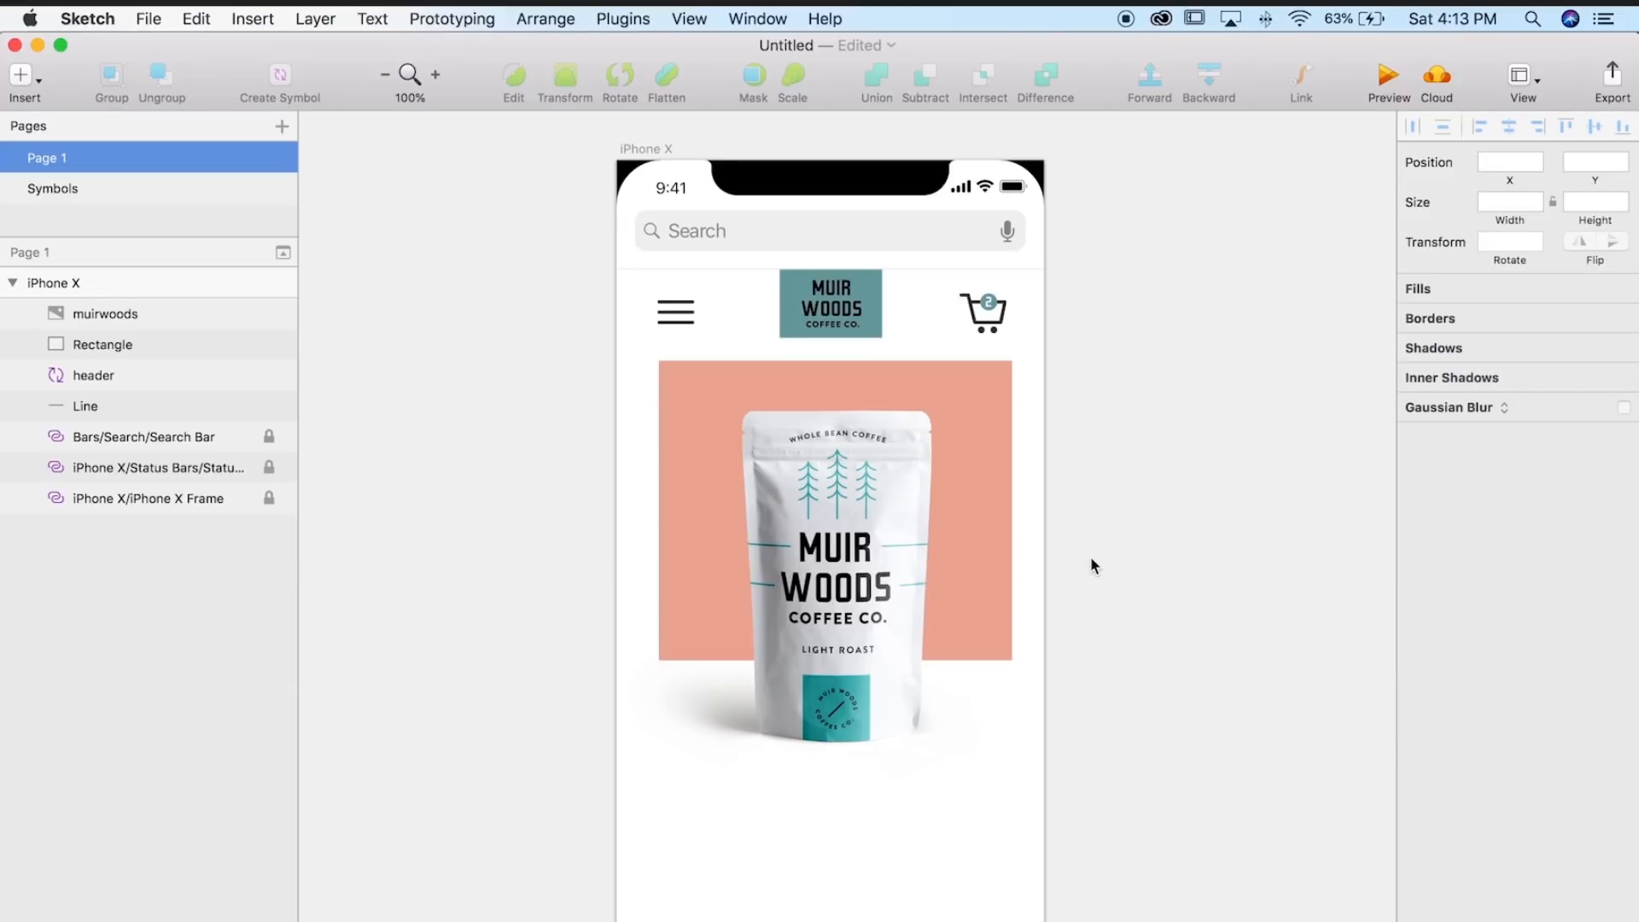
pyautogui.scroll(2, 1101, 556)
pyautogui.hscroll(2, 1119, 564)
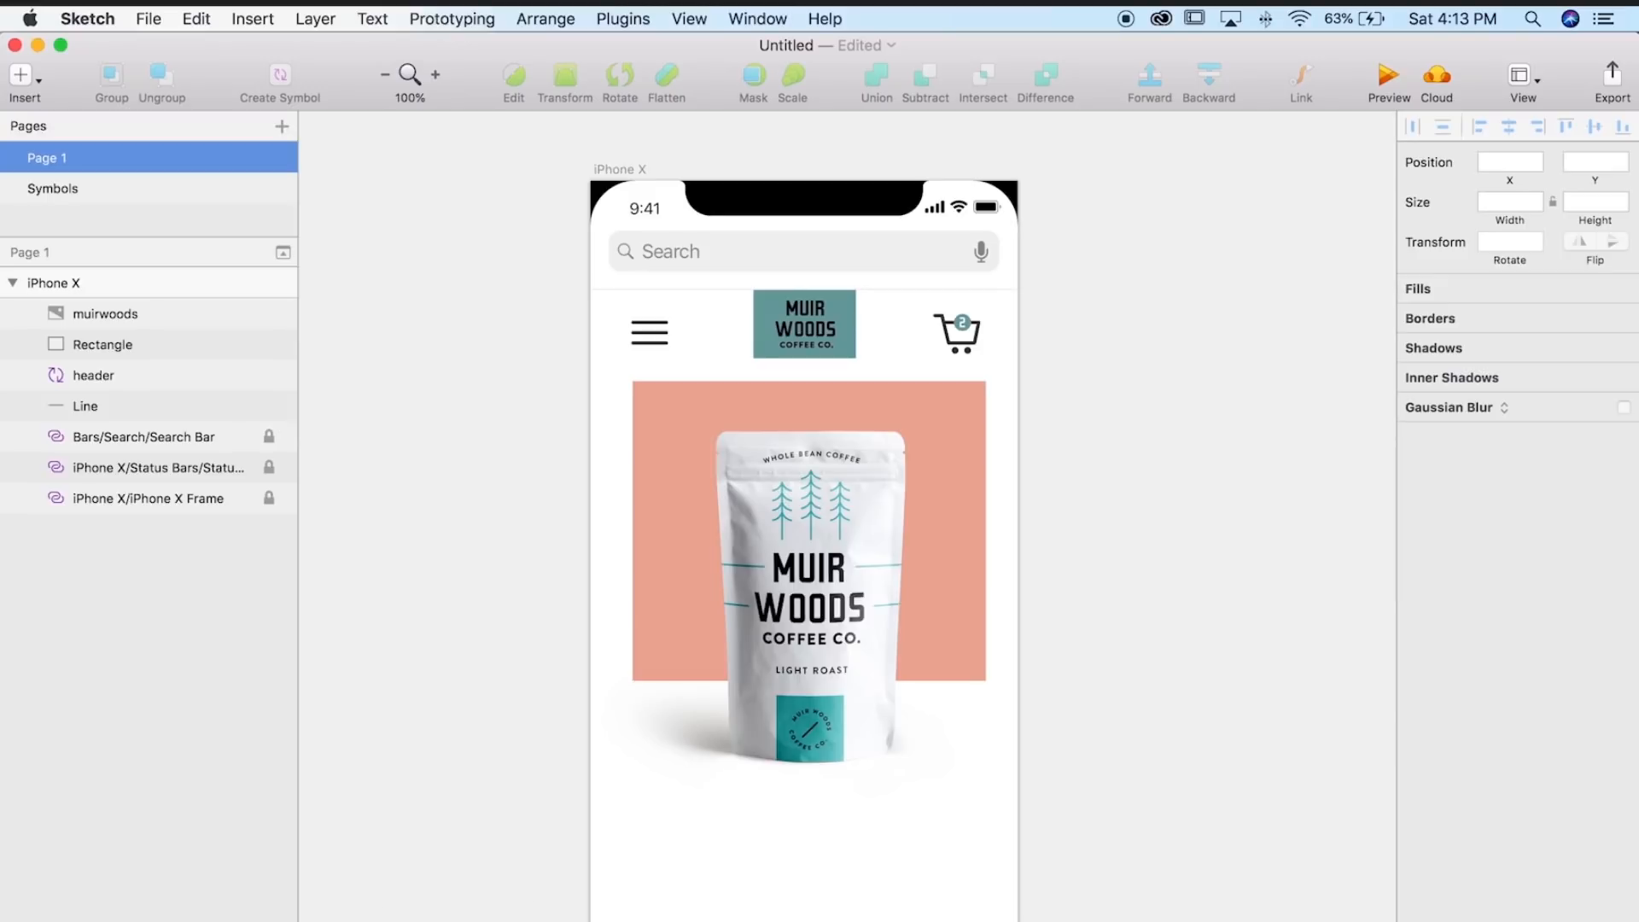
# - Switch to Chrome and search Google Images for "wood texture"
pyautogui.click(453, 903)
pyautogui.click(497, 102)
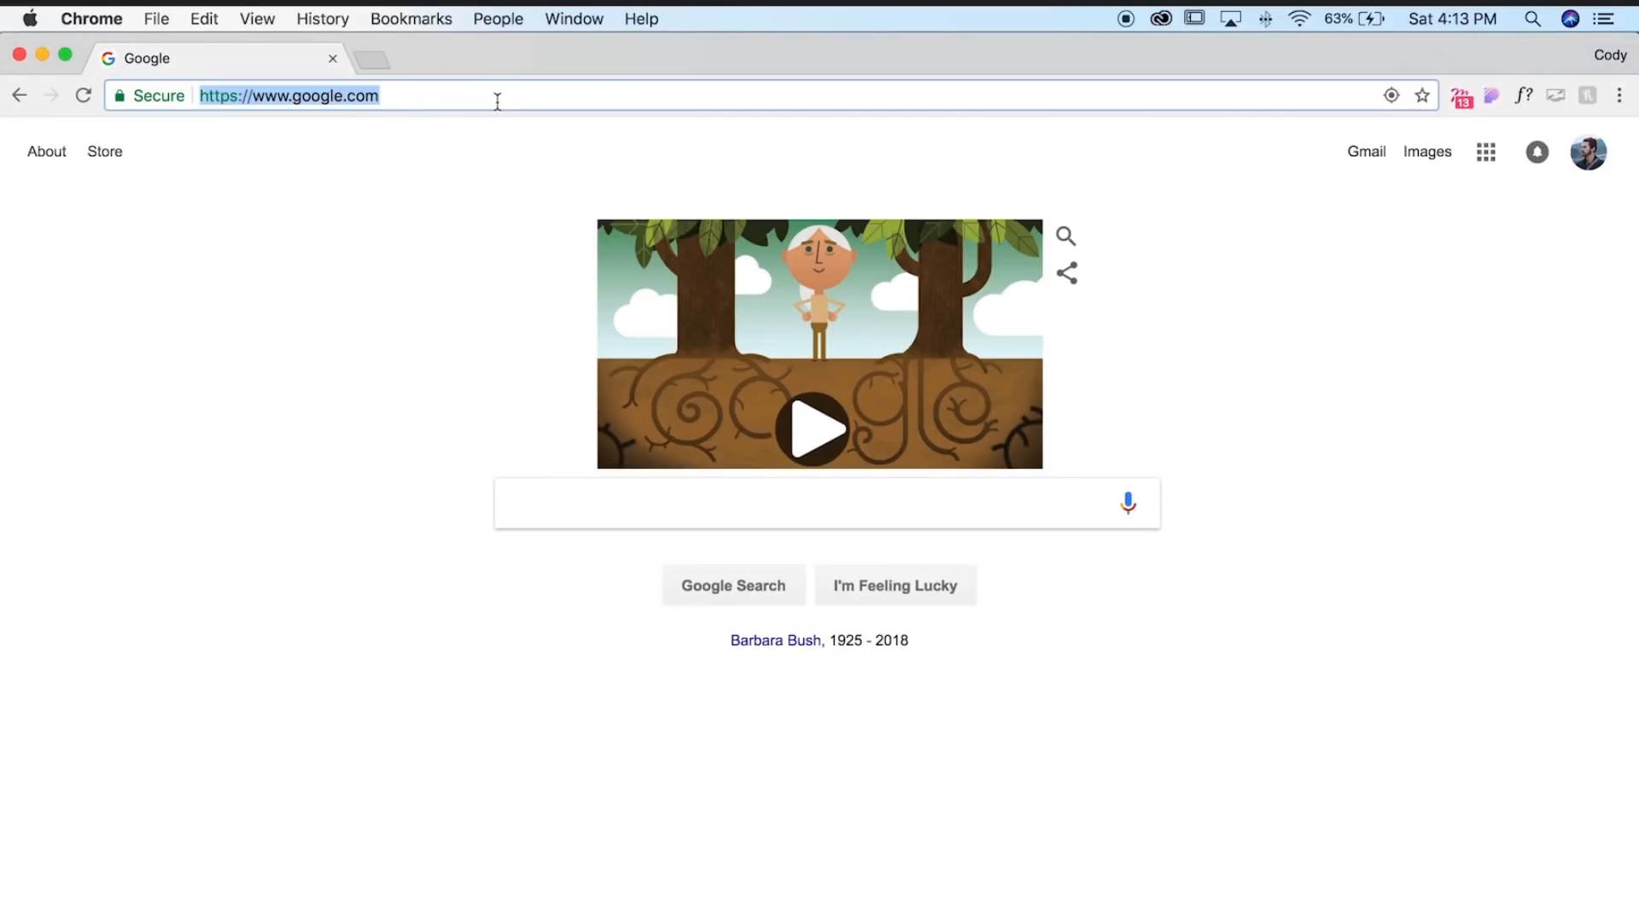
pyautogui.write('wood texture')
pyautogui.press('Return')
pyautogui.click(264, 232)
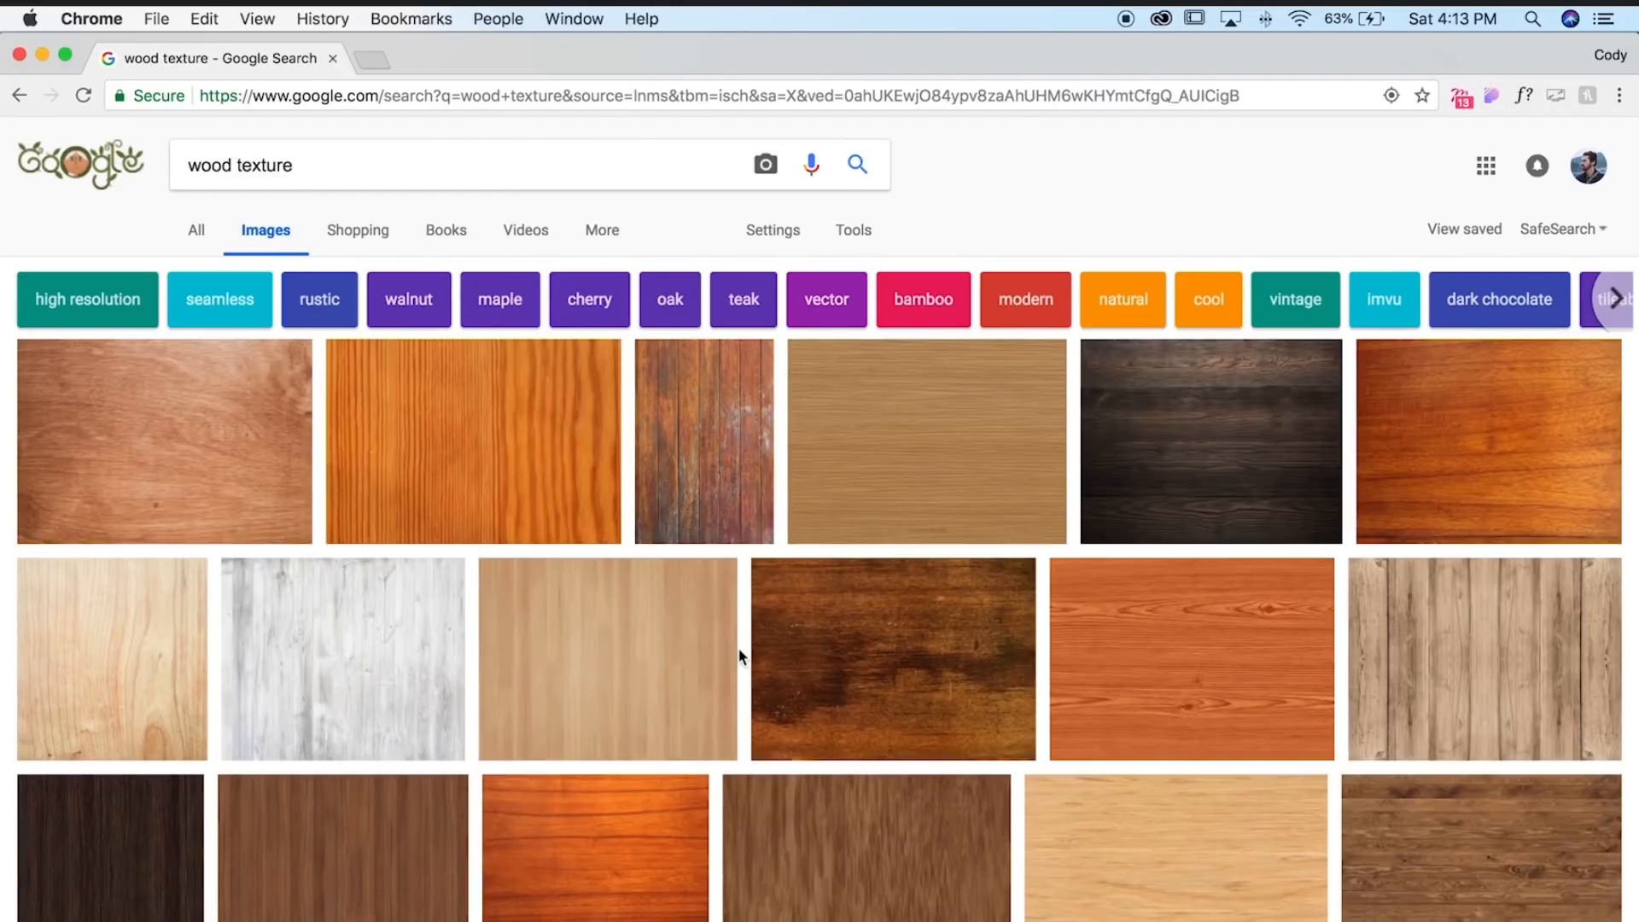
pyautogui.scroll(-5, 738, 647)
pyautogui.scroll(5, 737, 647)
# - Shorten the image search query to "wood" and run it again
pyautogui.click(330, 165)
pyautogui.doubleClick(240, 167)
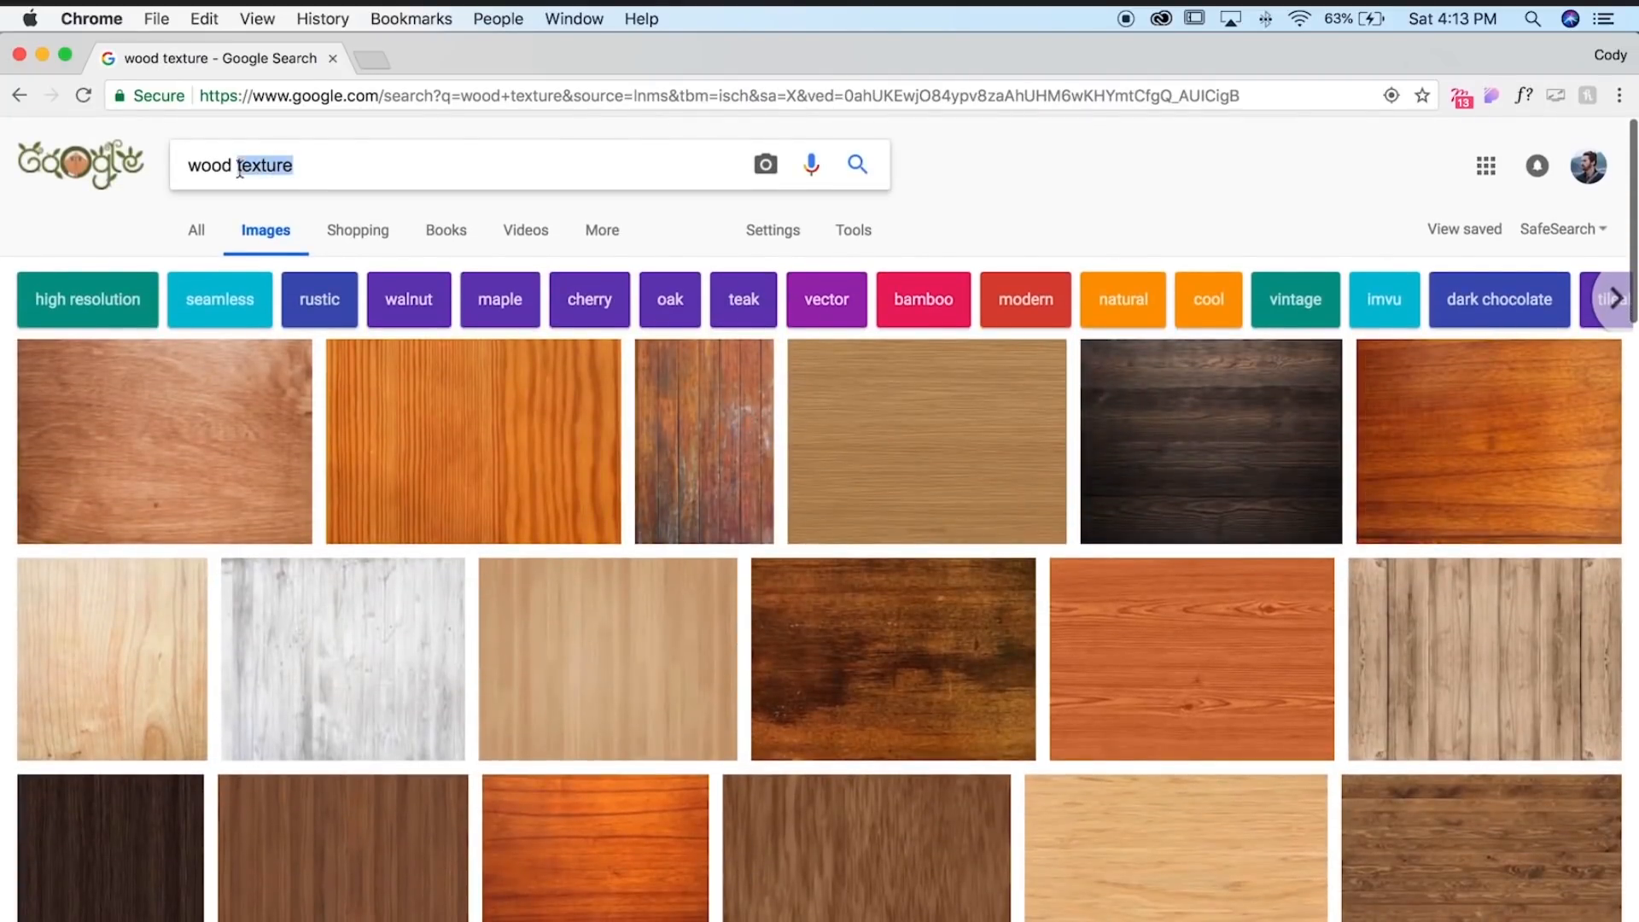
pyautogui.write('t')
pyautogui.press('BackSpace')
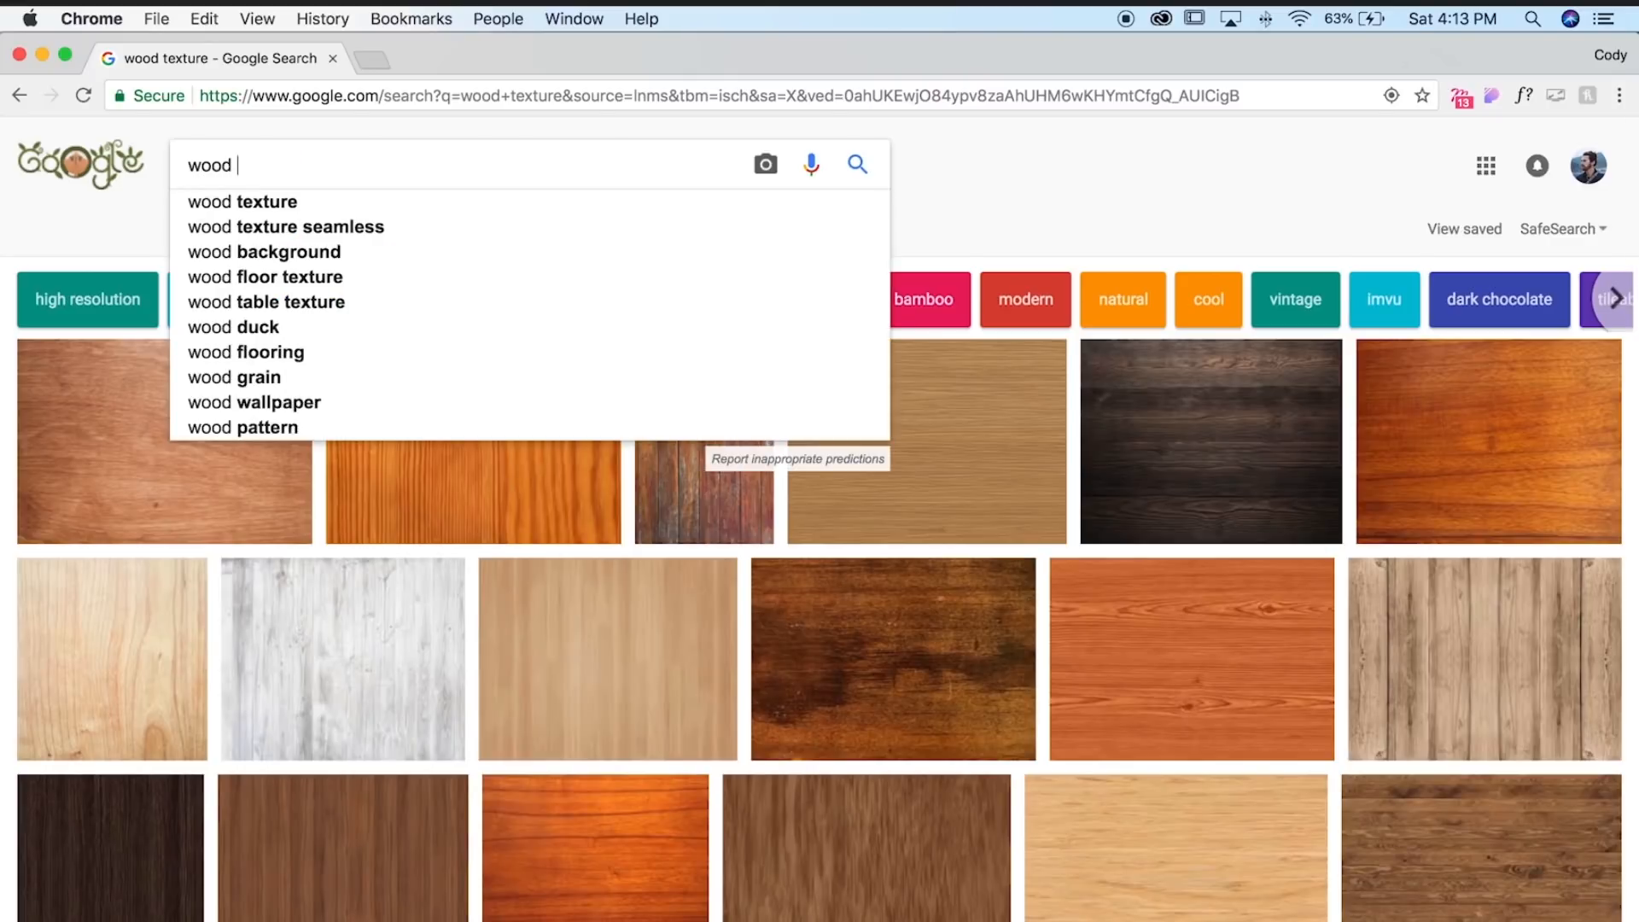
pyautogui.press('Return')
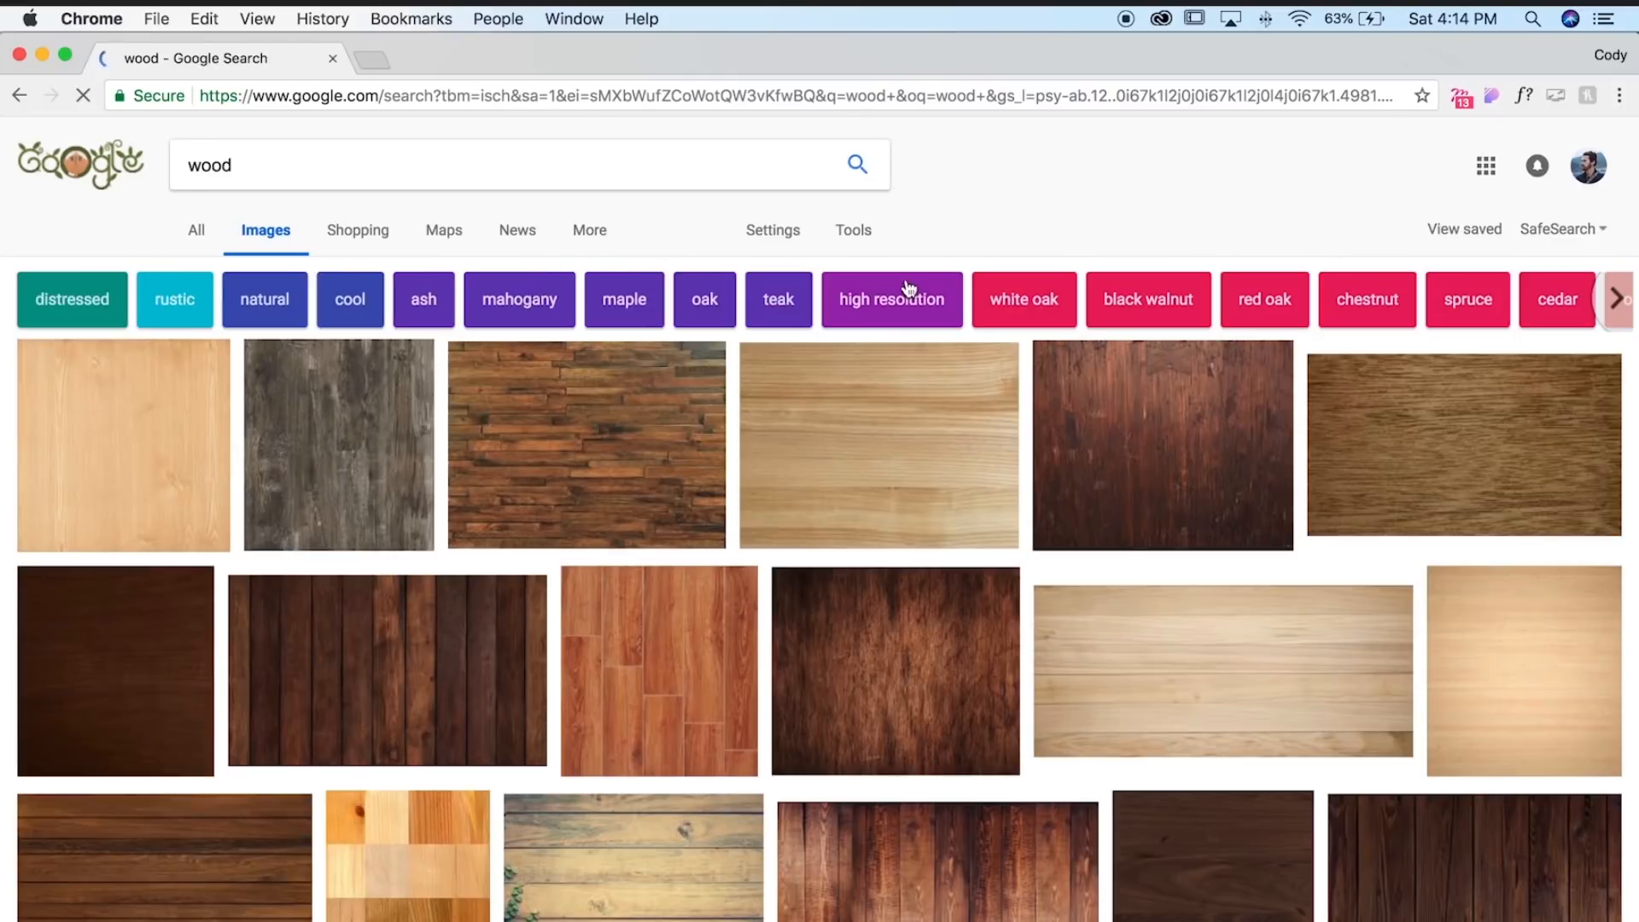
# - Copy the light natural wood floor image and paste it in Sketch directly above the Rectangle layer
pyautogui.click(150, 413)
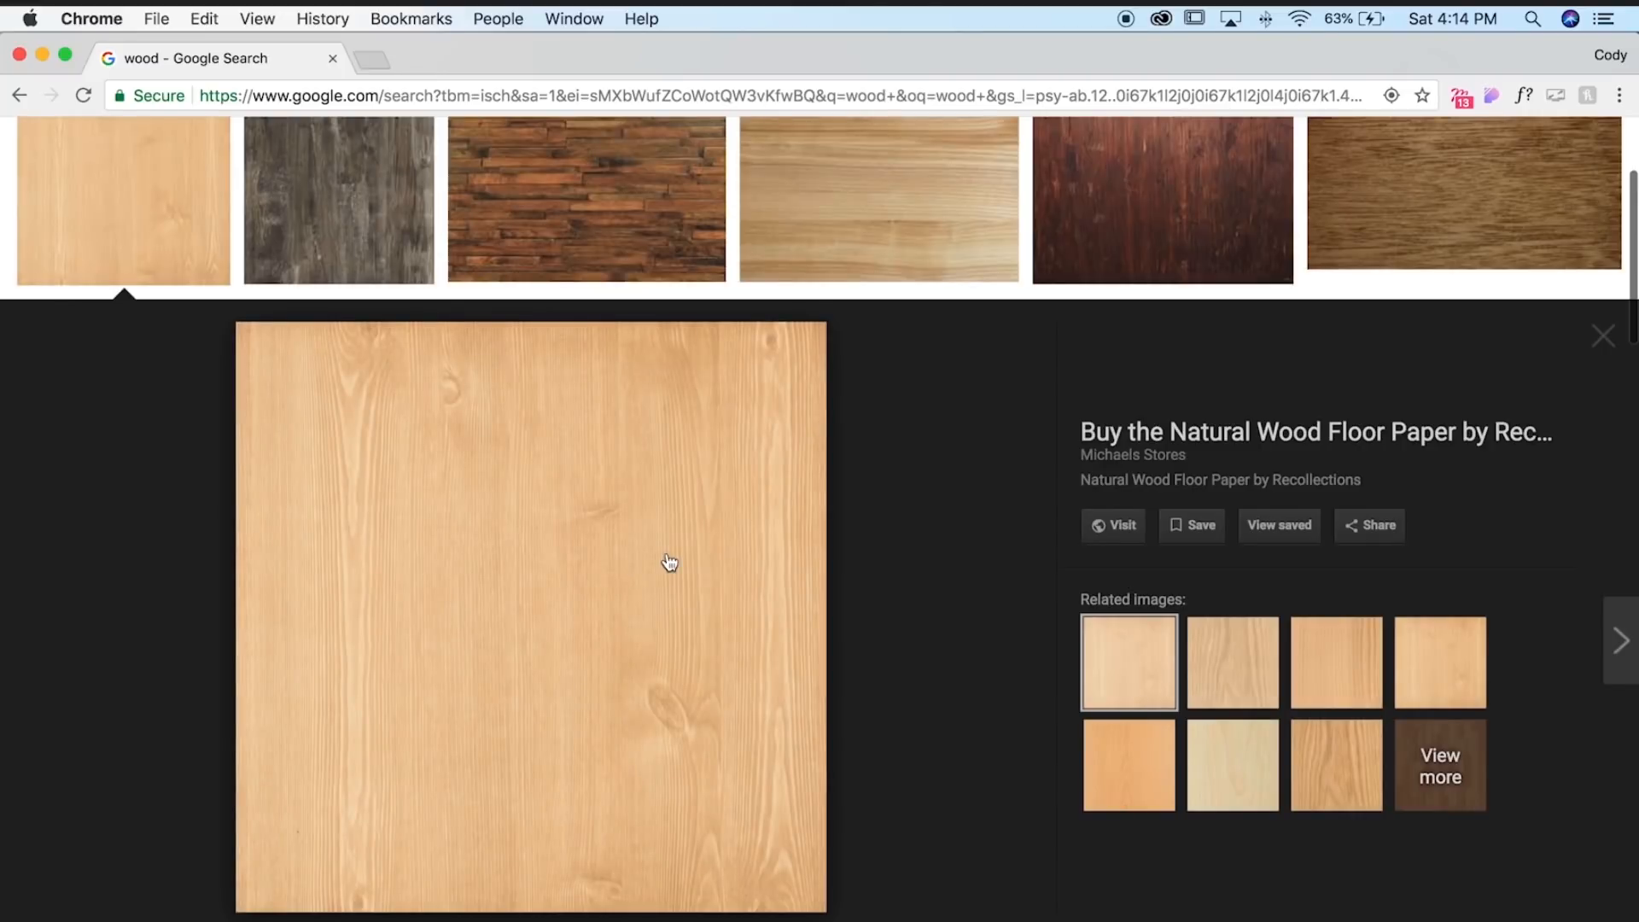
pyautogui.rightClick(565, 529)
pyautogui.click(603, 698)
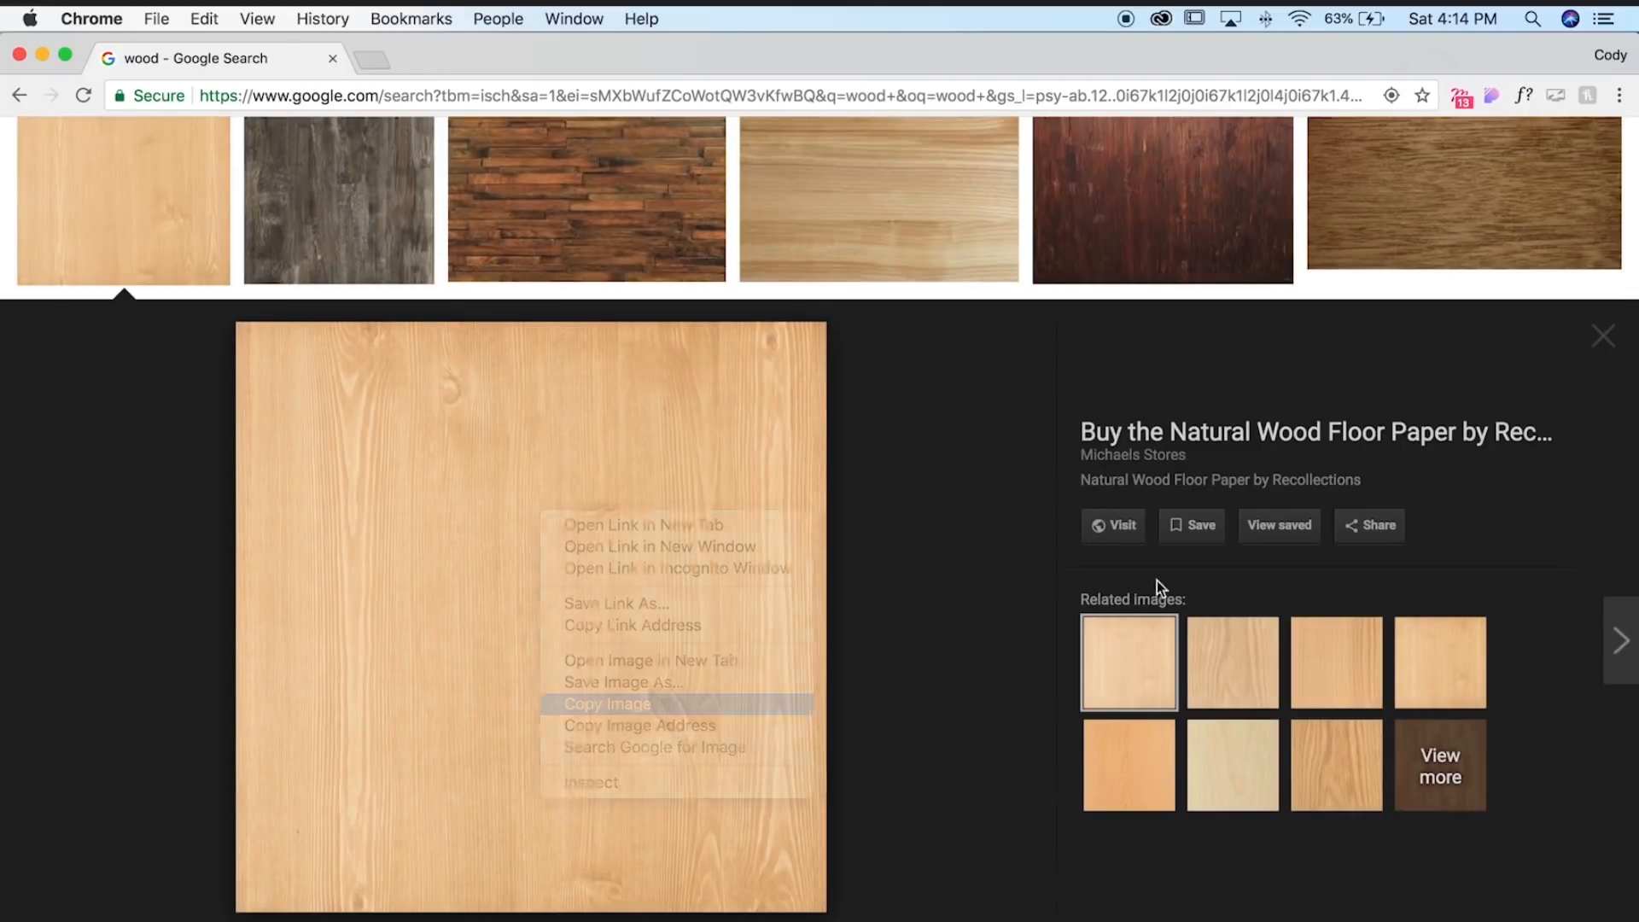
pyautogui.press('super+Tab')
pyautogui.click(110, 346)
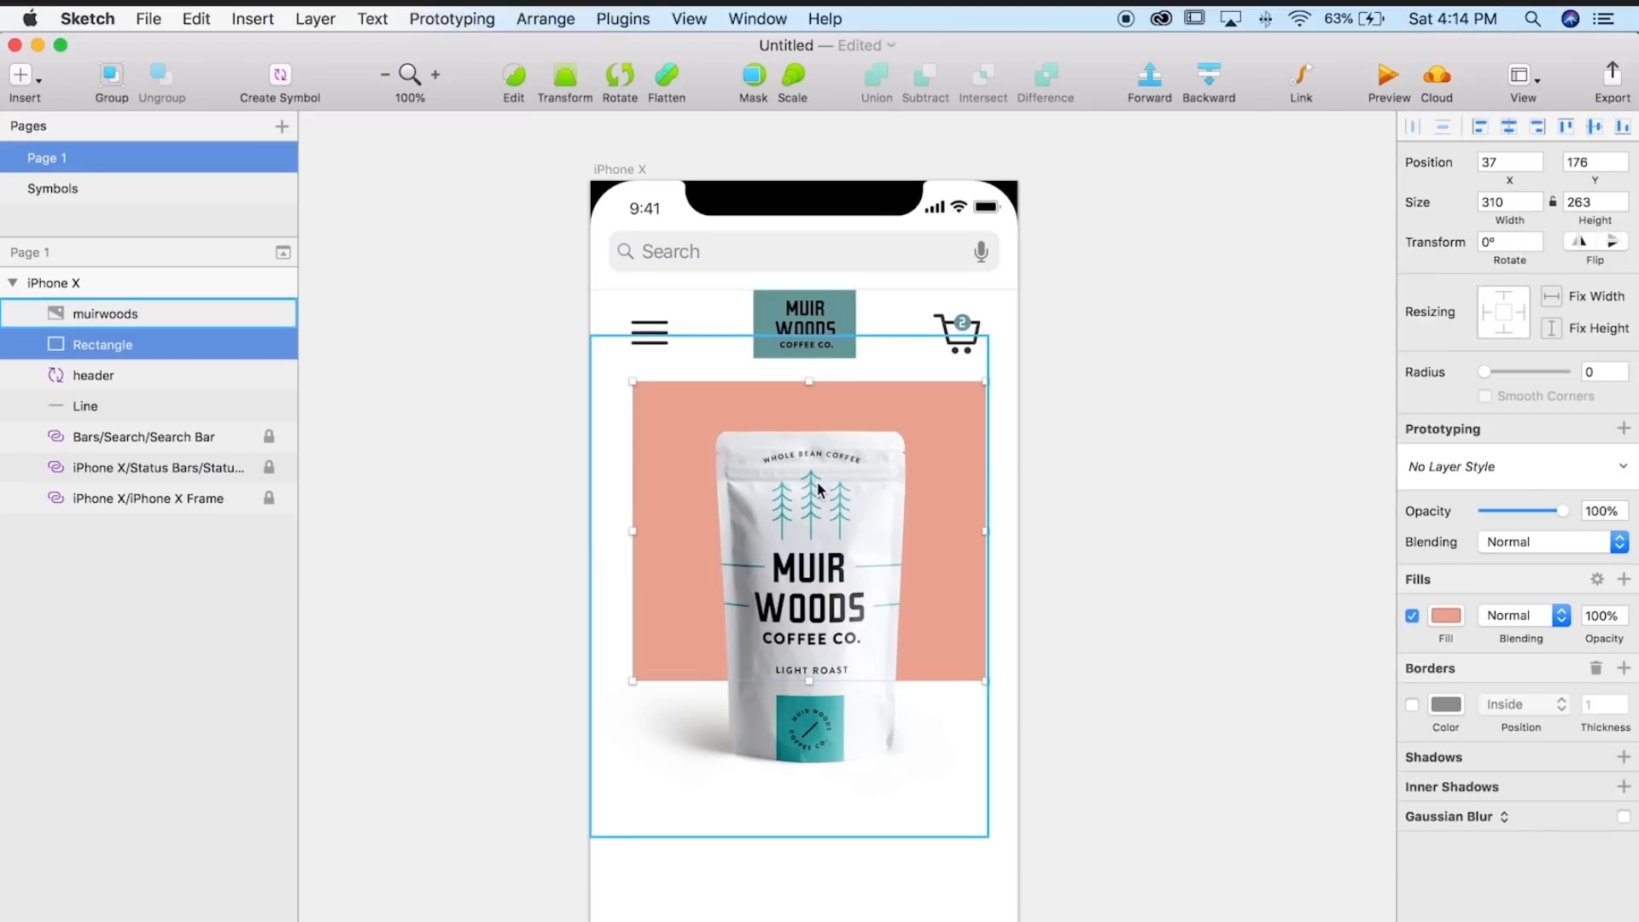
pyautogui.press('super+v')
# - Scale the pasted wood image down to 278 × 278 and rotate it 45°
pyautogui.press('super+minus')
pyautogui.press('super+minus')
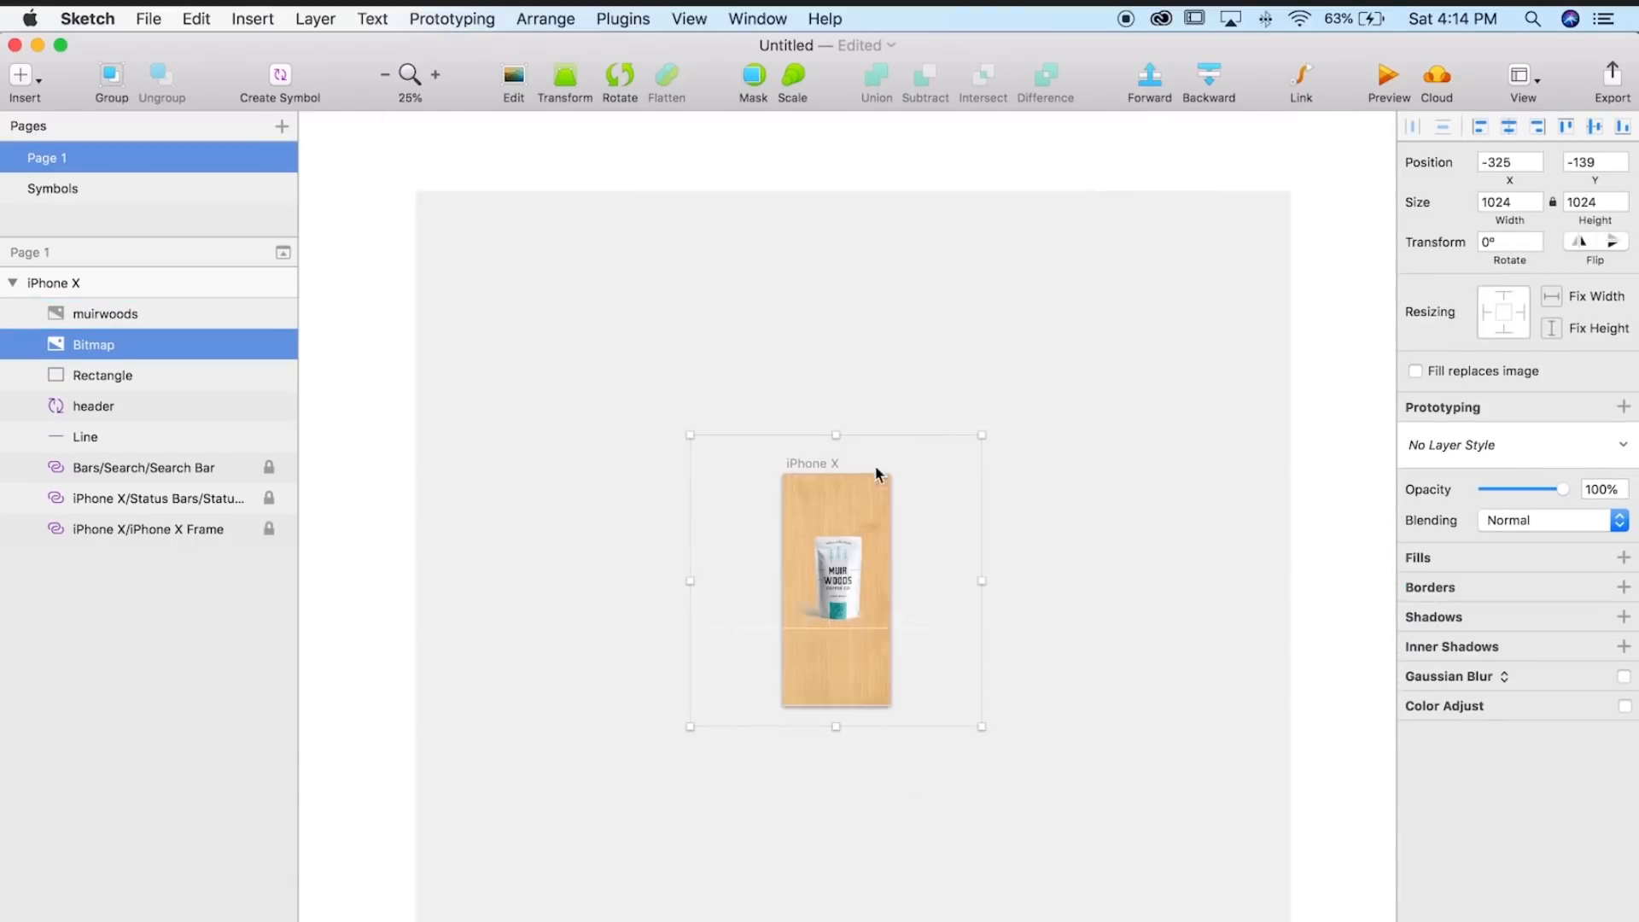
pyautogui.moveTo(979, 434); pyautogui.dragTo(784, 637)
pyautogui.press('super+plus')
pyautogui.press('super+plus')
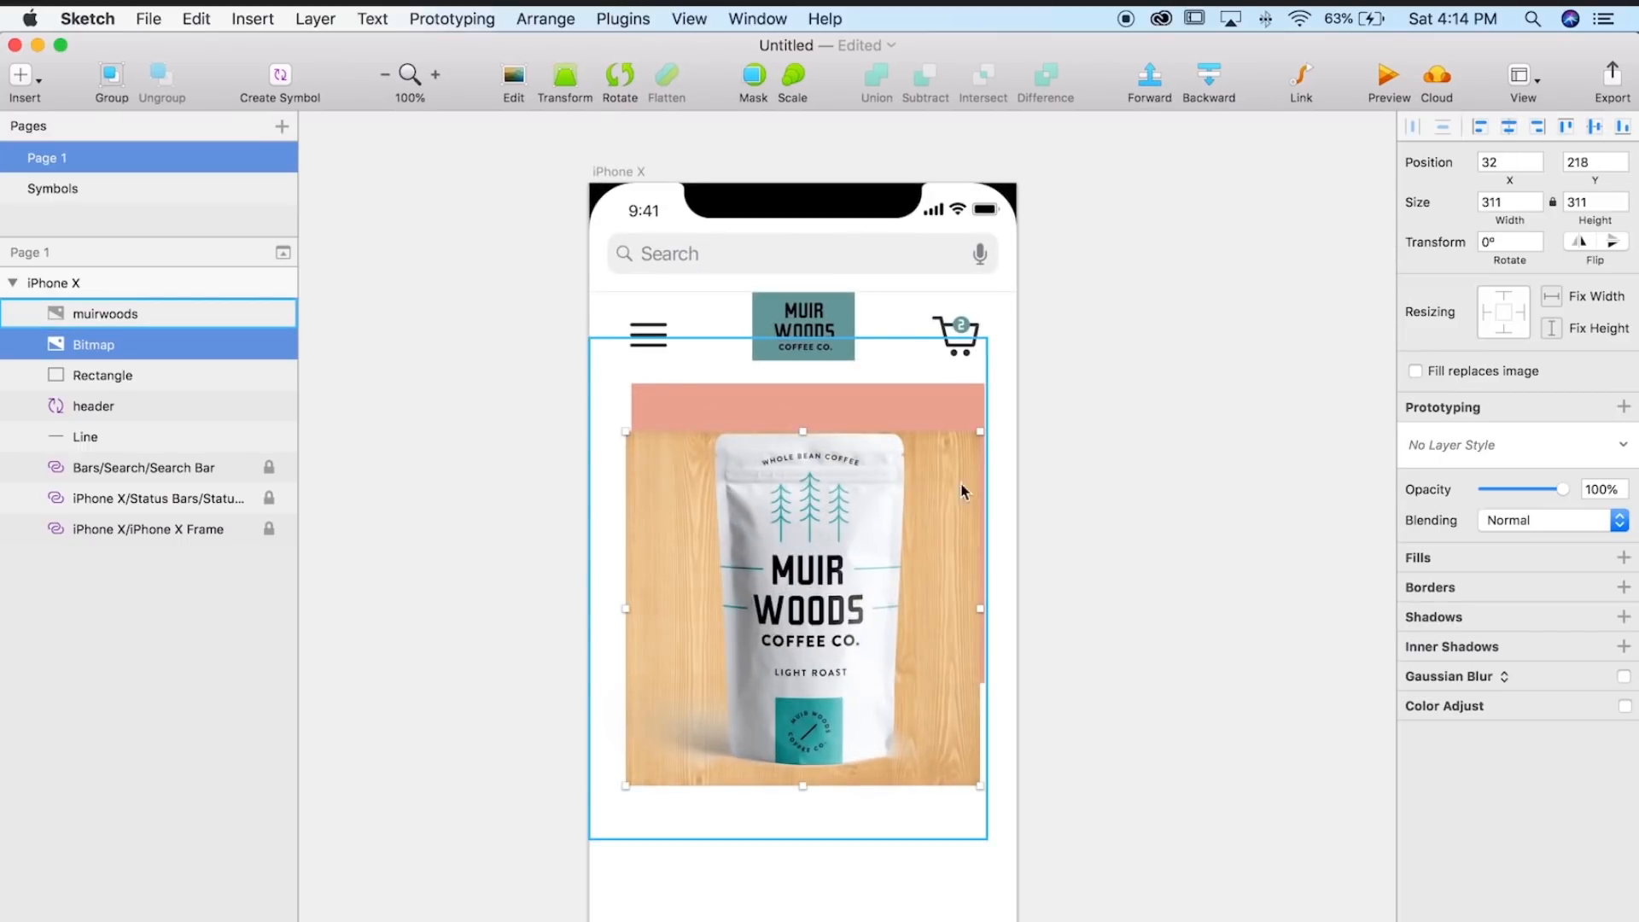
pyautogui.moveTo(981, 433); pyautogui.dragTo(962, 450)
pyautogui.click(1475, 242)
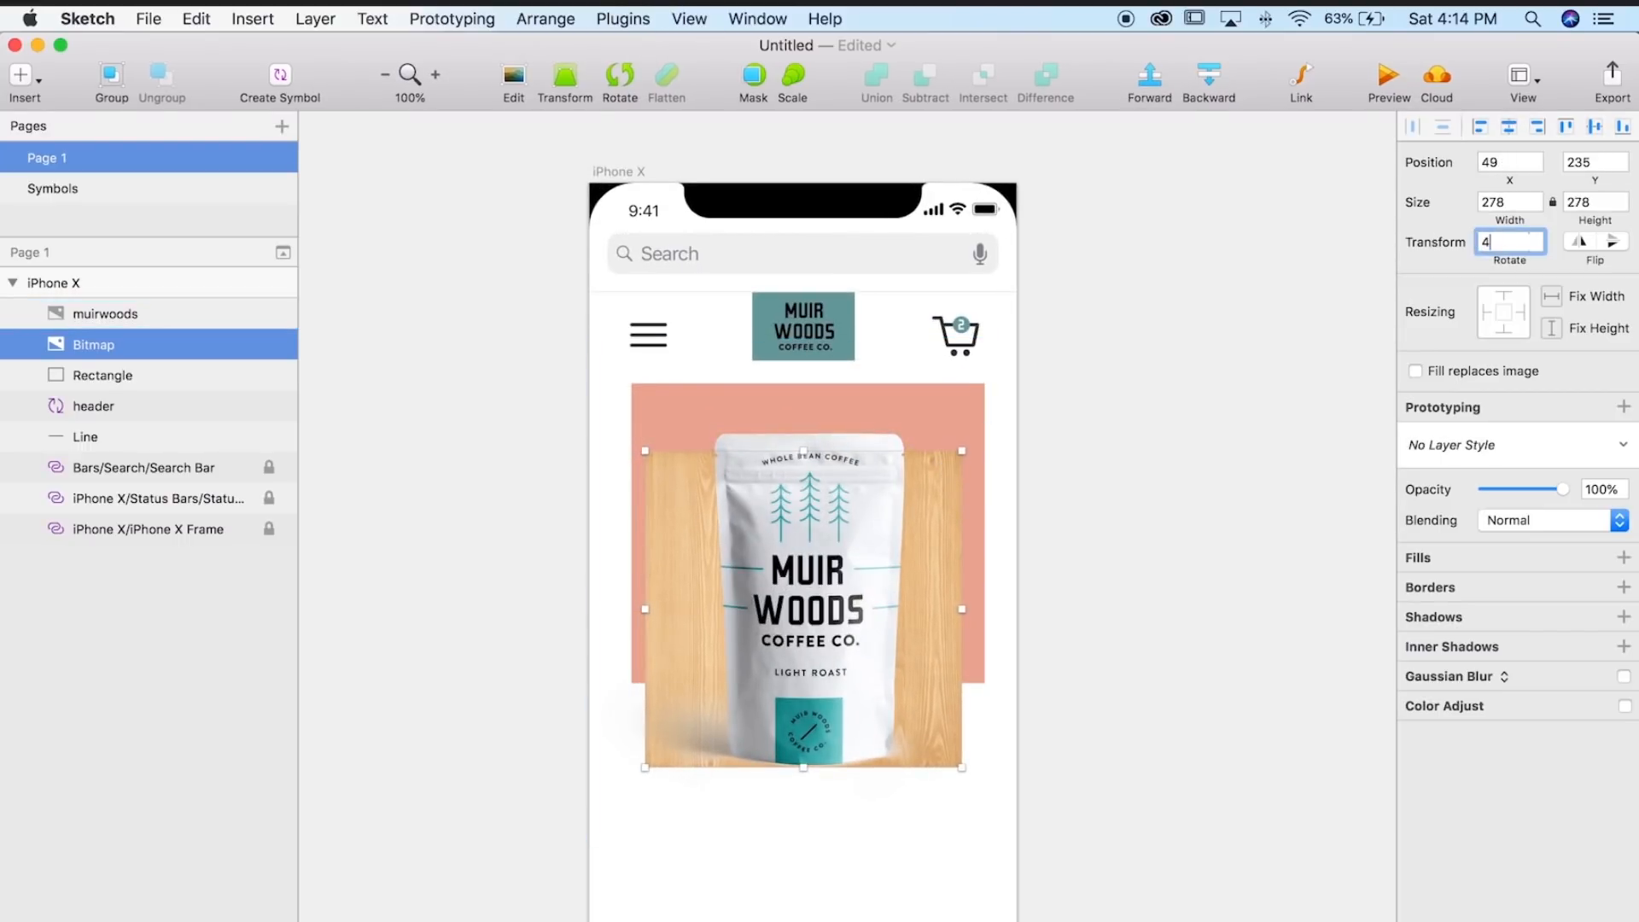
pyautogui.press('Return')
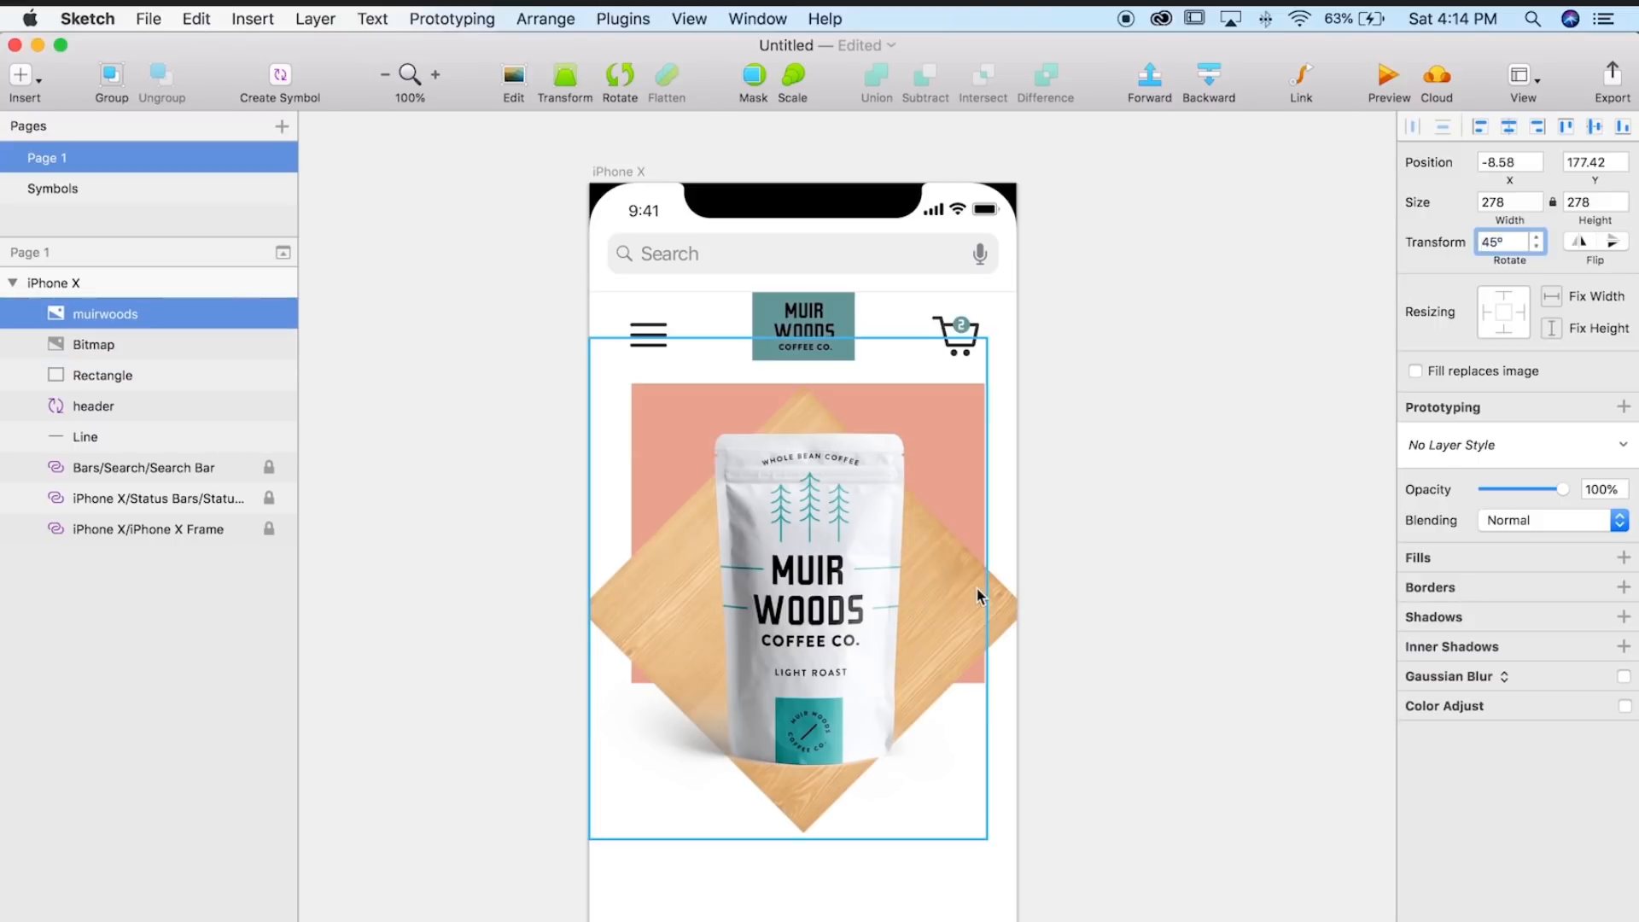
# - Mask the rotated wood image with the coral rectangle
pyautogui.keyDown('shift'); pyautogui.click(110, 375); pyautogui.keyUp('shift')
pyautogui.rightClick(111, 372)
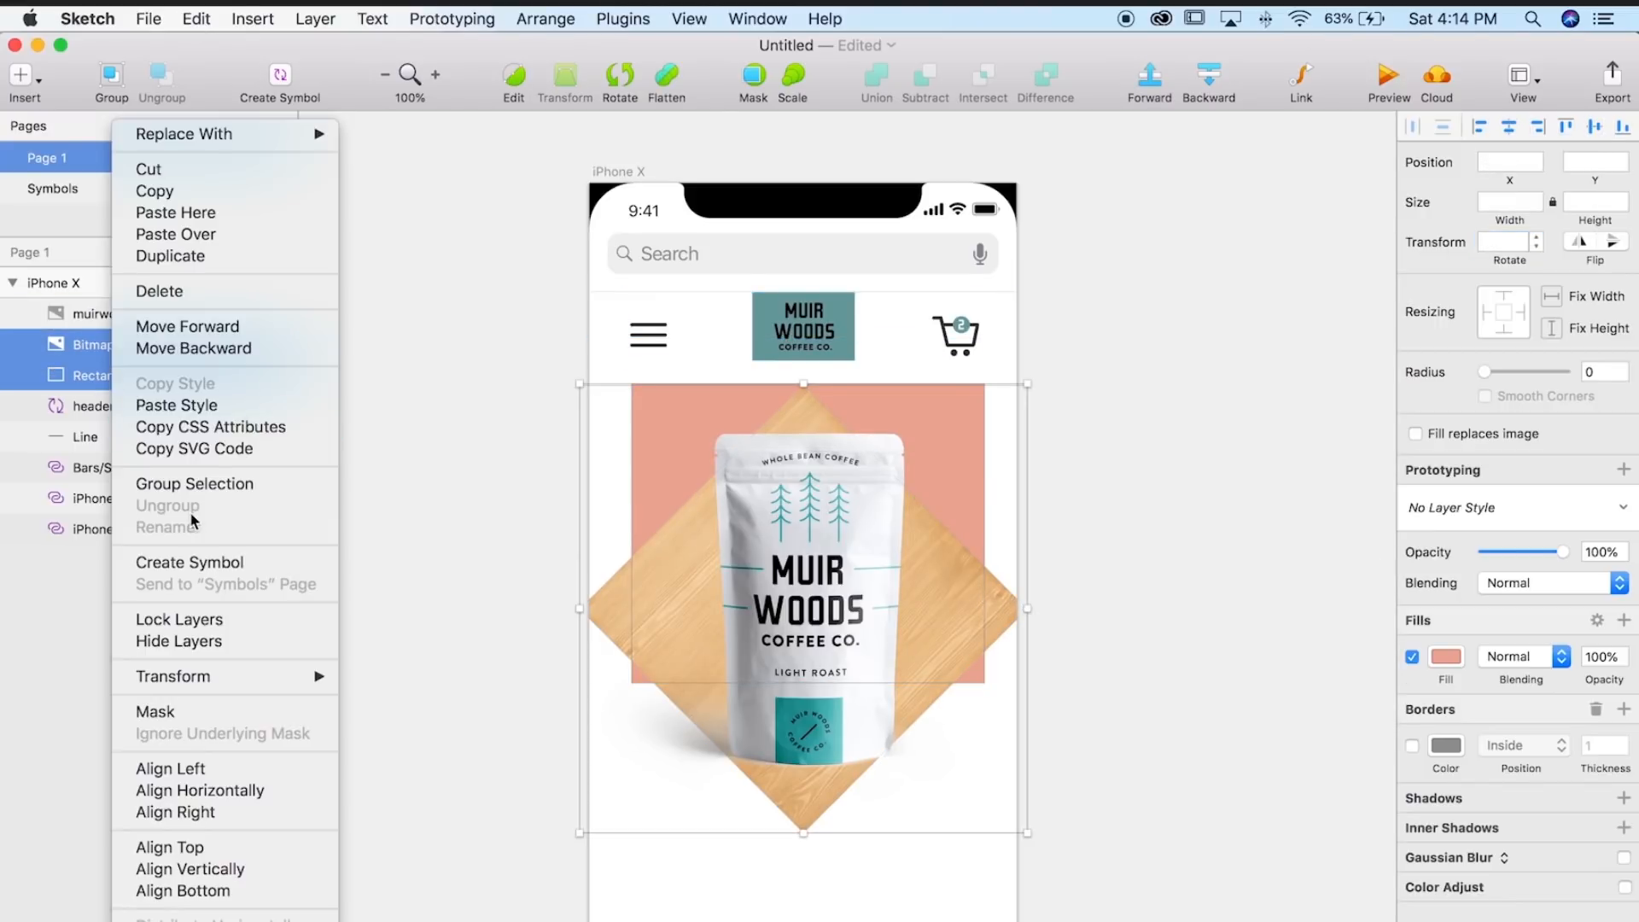
pyautogui.click(197, 710)
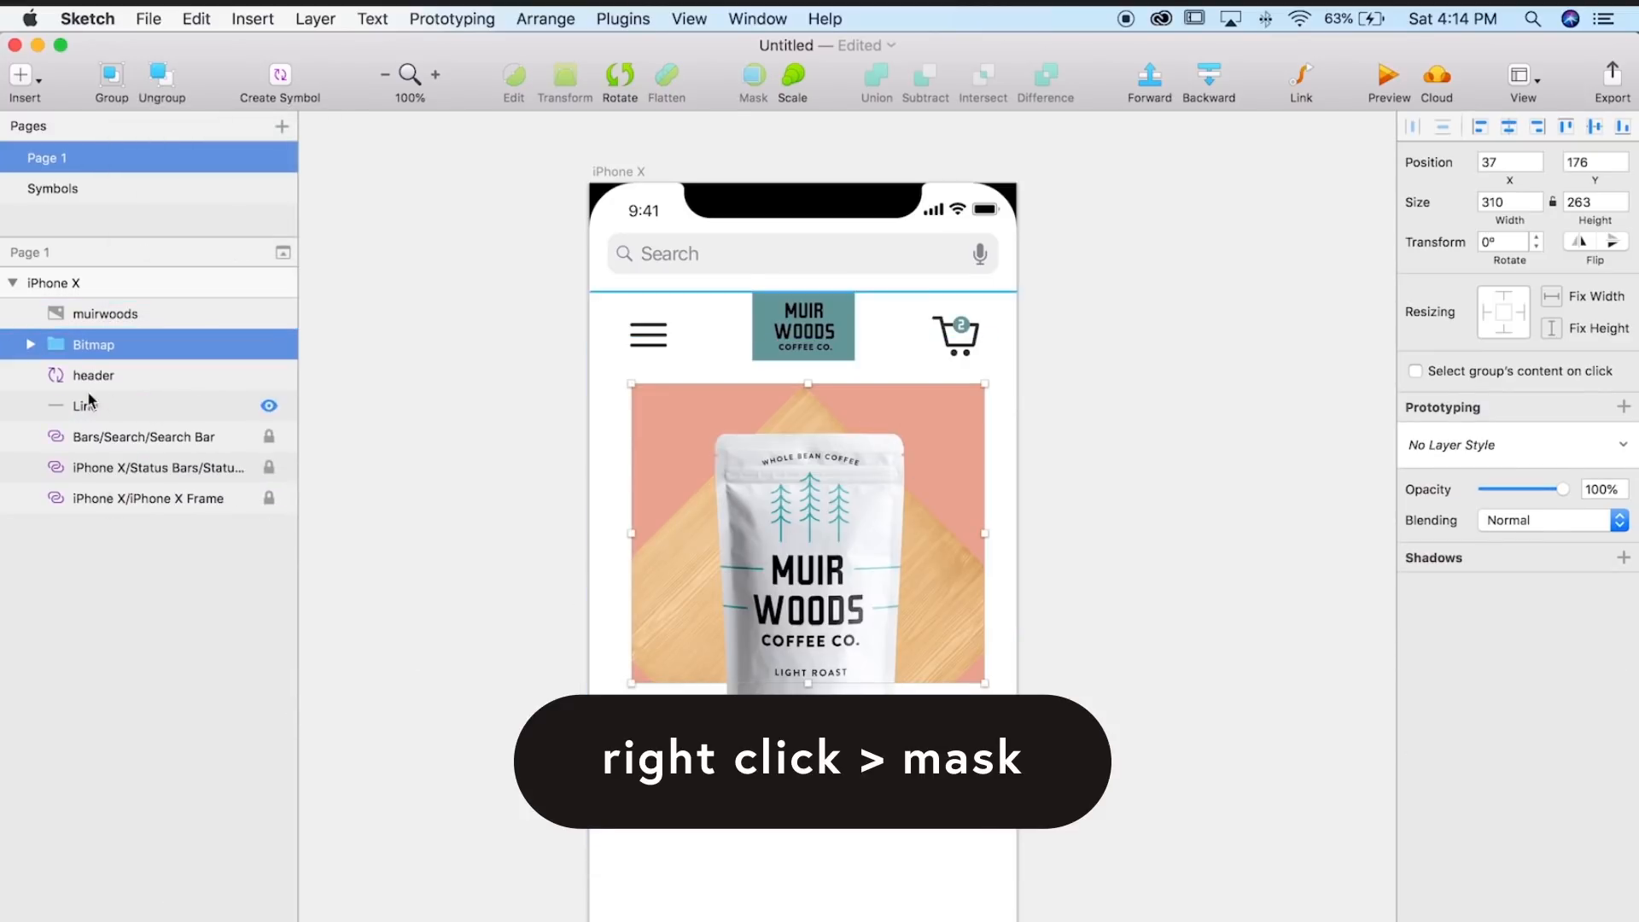
# - Rename the mask layer inside the Bitmap group as "bg" and the wood image layer as "wood"
pyautogui.click(30, 344)
pyautogui.doubleClick(100, 406)
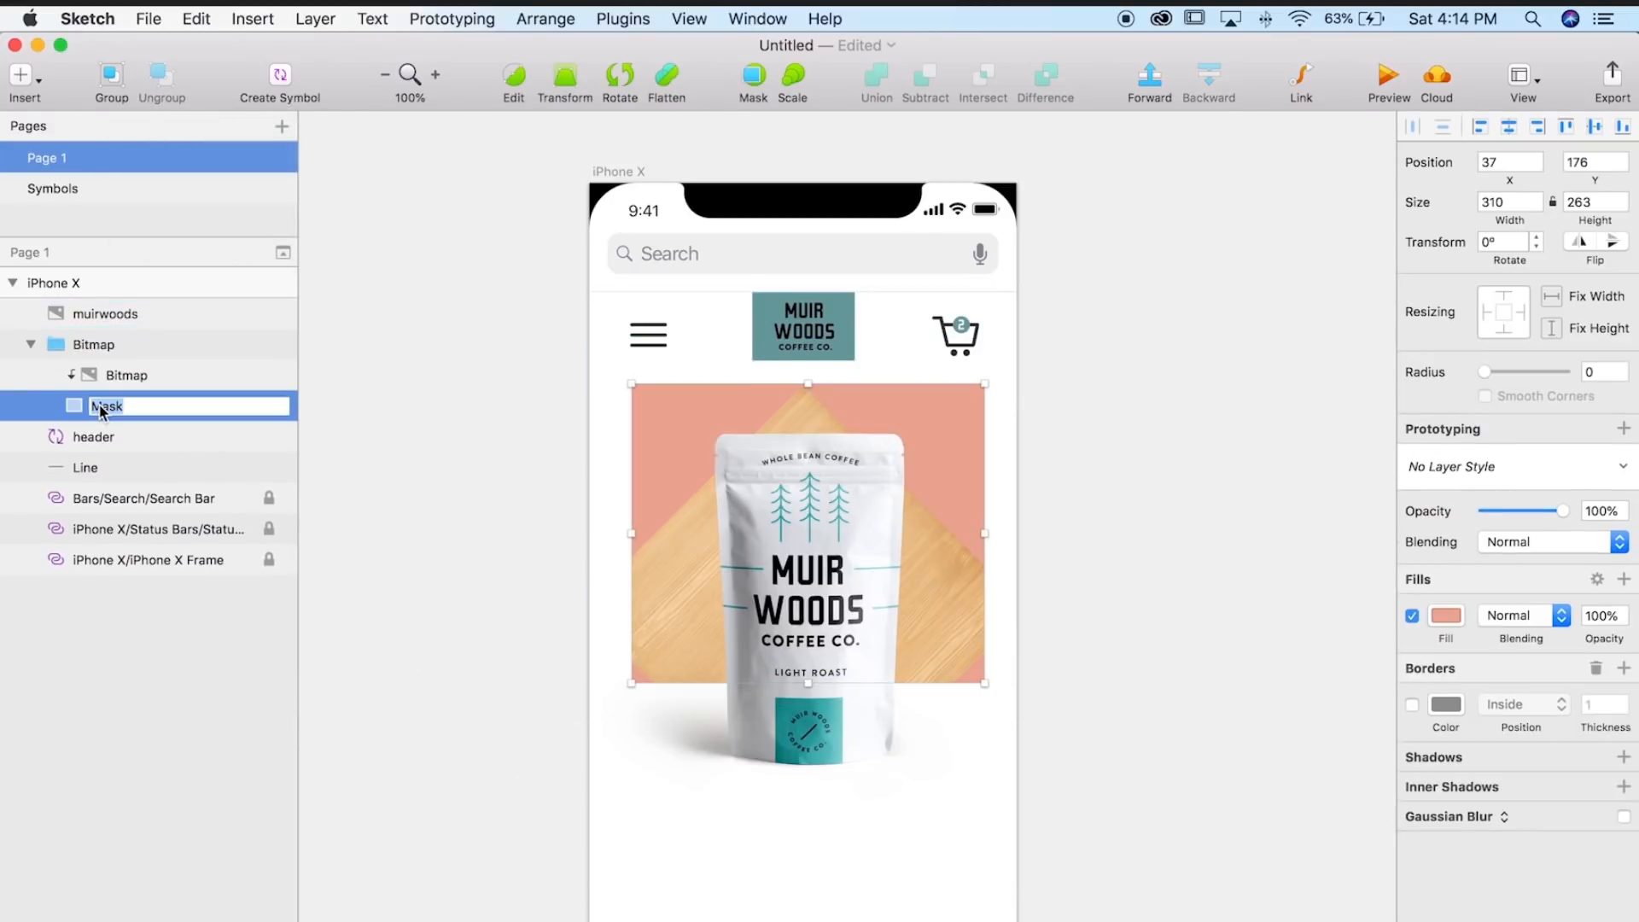
pyautogui.press('Return')
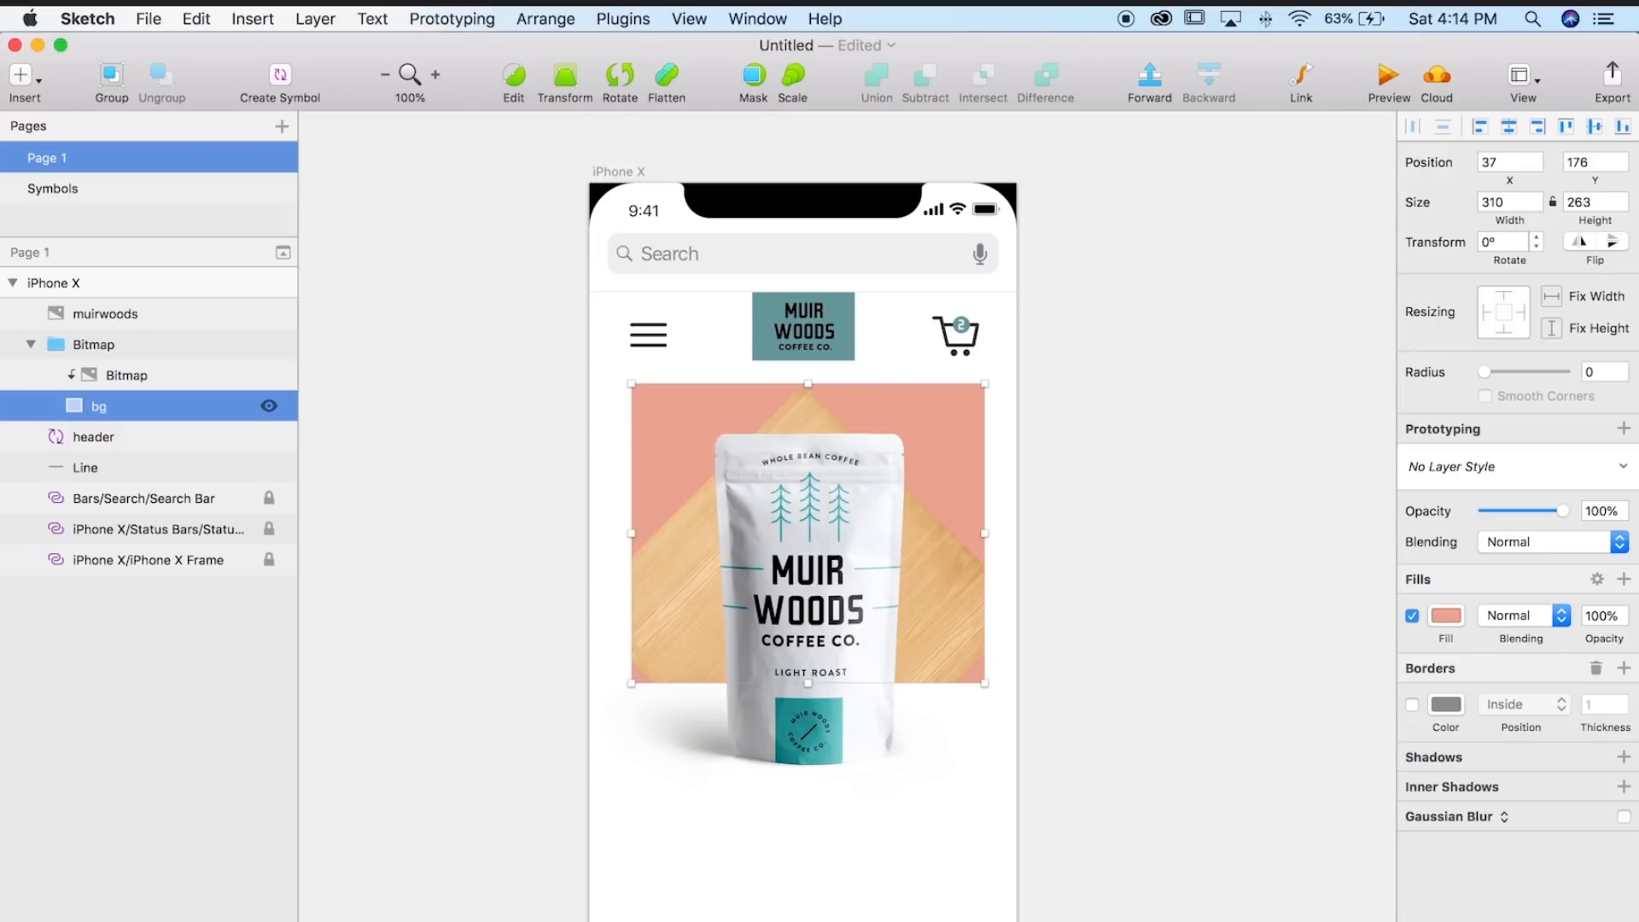
pyautogui.doubleClick(128, 376)
pyautogui.write('wood')
pyautogui.press('Return')
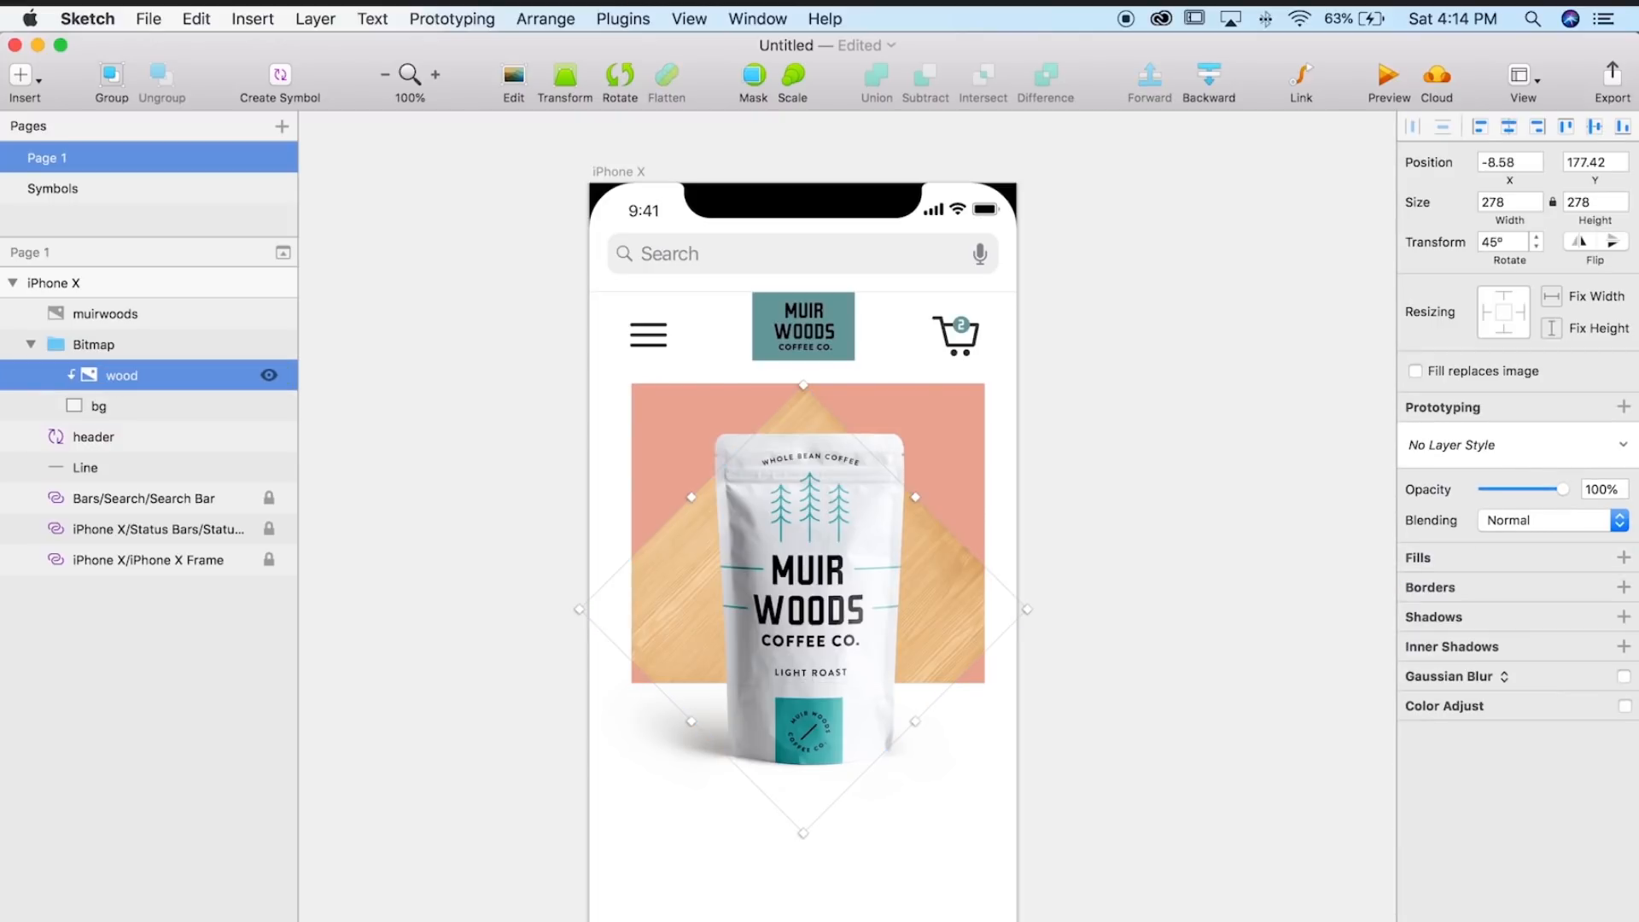
# - Move the wood diamond up, scale it to 259 × 259, and place a duplicate directly below to form opposing triangles
pyautogui.click(1067, 521)
pyautogui.doubleClick(968, 602)
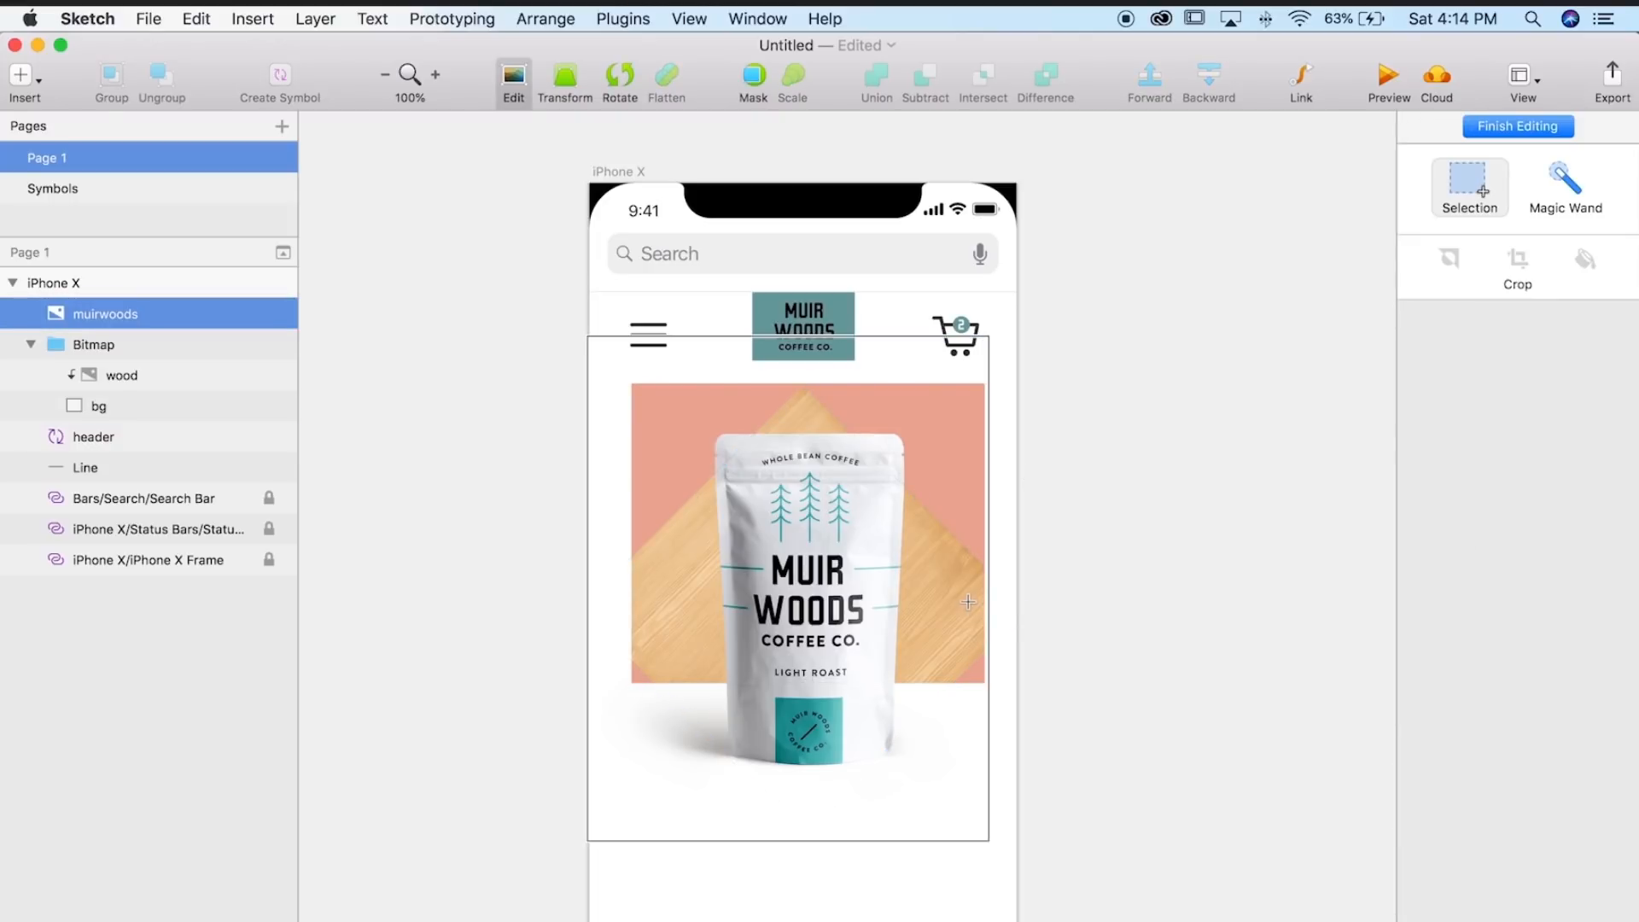
pyautogui.click(1468, 125)
pyautogui.doubleClick(875, 423)
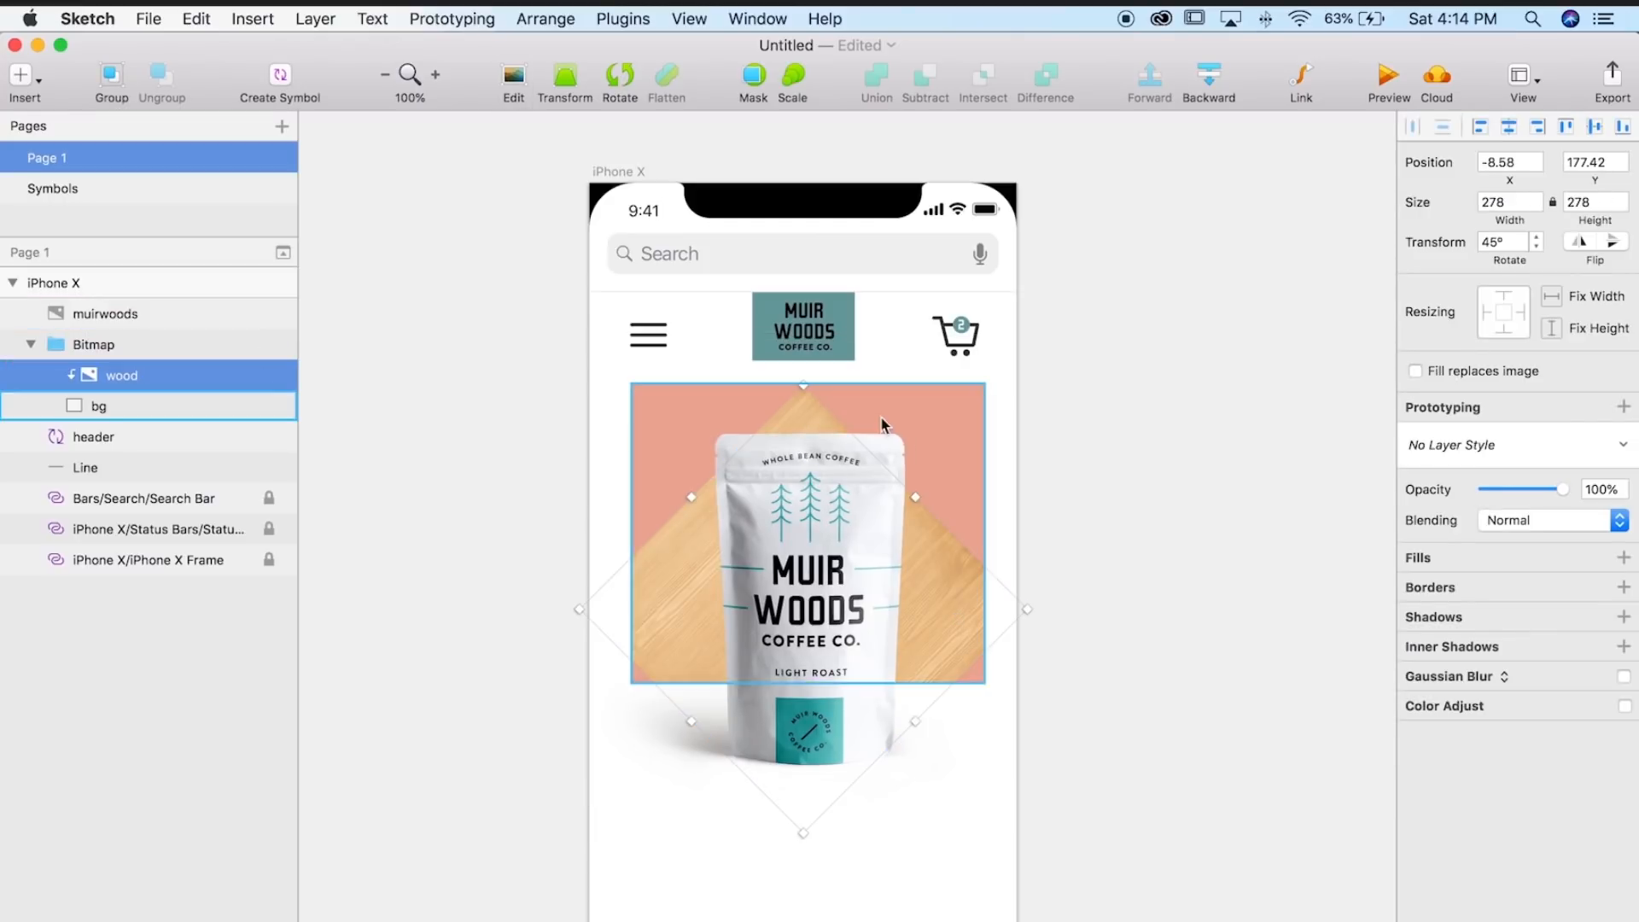
pyautogui.moveTo(817, 418); pyautogui.dragTo(830, 130)
pyautogui.moveTo(1031, 309)
pyautogui.mouseDown()
pyautogui.moveTo(1131, 347)
pyautogui.moveTo(1022, 328)
pyautogui.mouseUp()
pyautogui.moveTo(838, 405); pyautogui.dragTo(842, 817)
# - Nudge both wood images upward together until the upper one sits at Y -54
pyautogui.keyDown('shift'); pyautogui.click(171, 412); pyautogui.keyUp('shift')
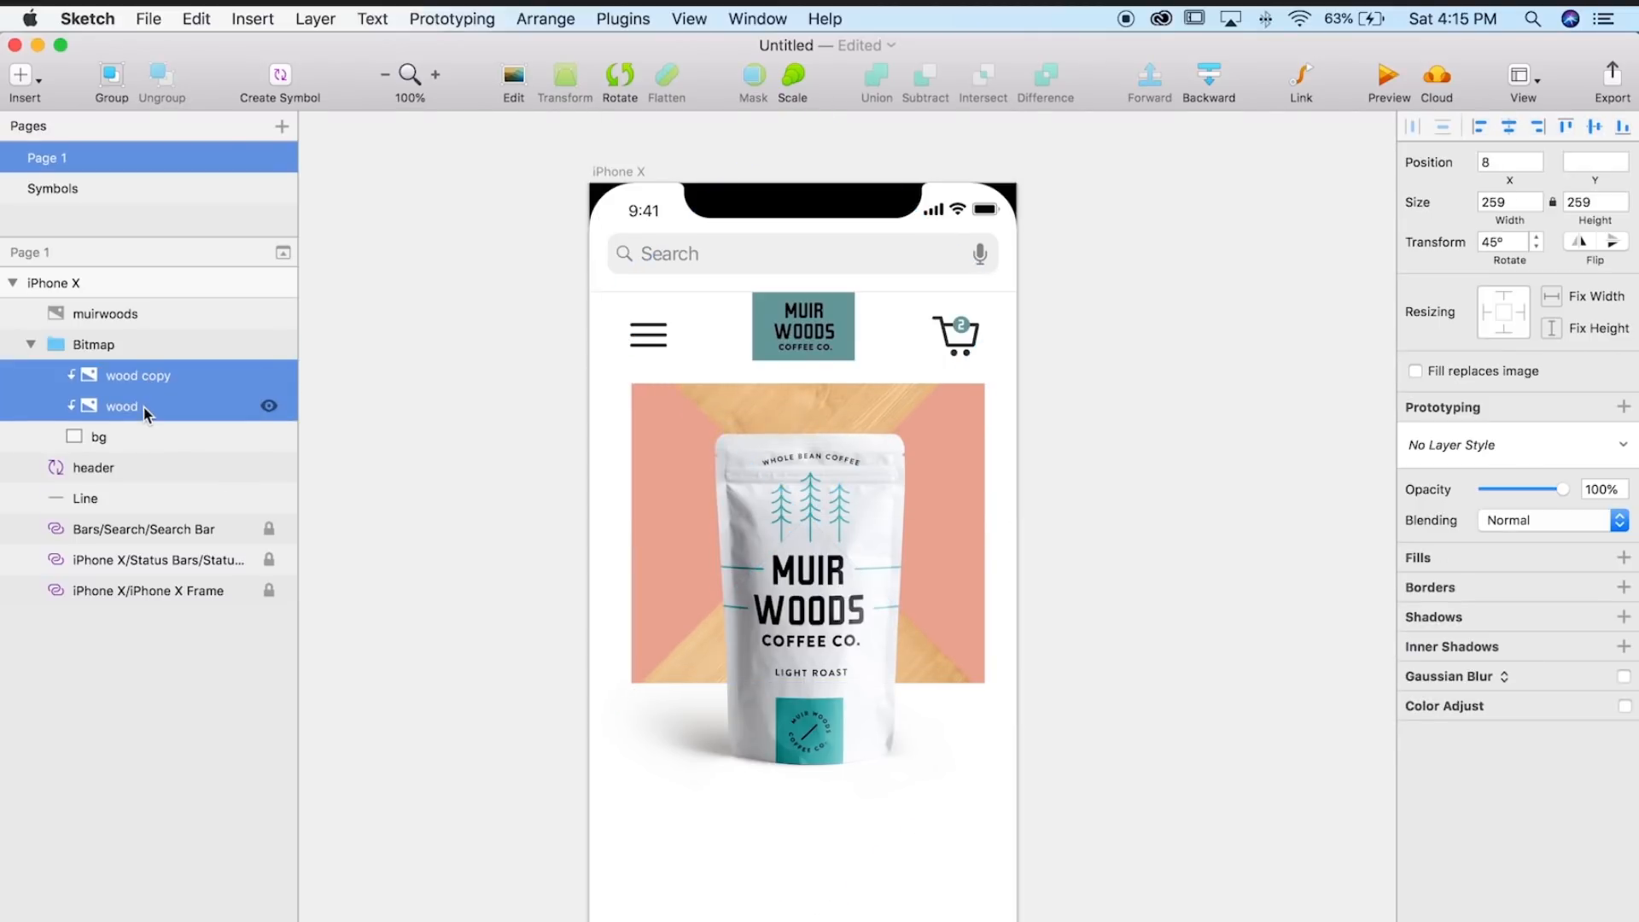
pyautogui.press('Up')
pyautogui.press('Up')
pyautogui.press('Up')
pyautogui.press('Up')
pyautogui.press('Up')
pyautogui.press('Up')
pyautogui.press('Up')
pyautogui.press('Up')
pyautogui.press('Up')
pyautogui.press('Up')
pyautogui.press('Up')
pyautogui.press('Up')
pyautogui.press('Up')
pyautogui.press('Up')
pyautogui.press('Up')
pyautogui.press('Up')
pyautogui.press('Up')
pyautogui.press('Up')
pyautogui.press('Up')
pyautogui.press('Up')
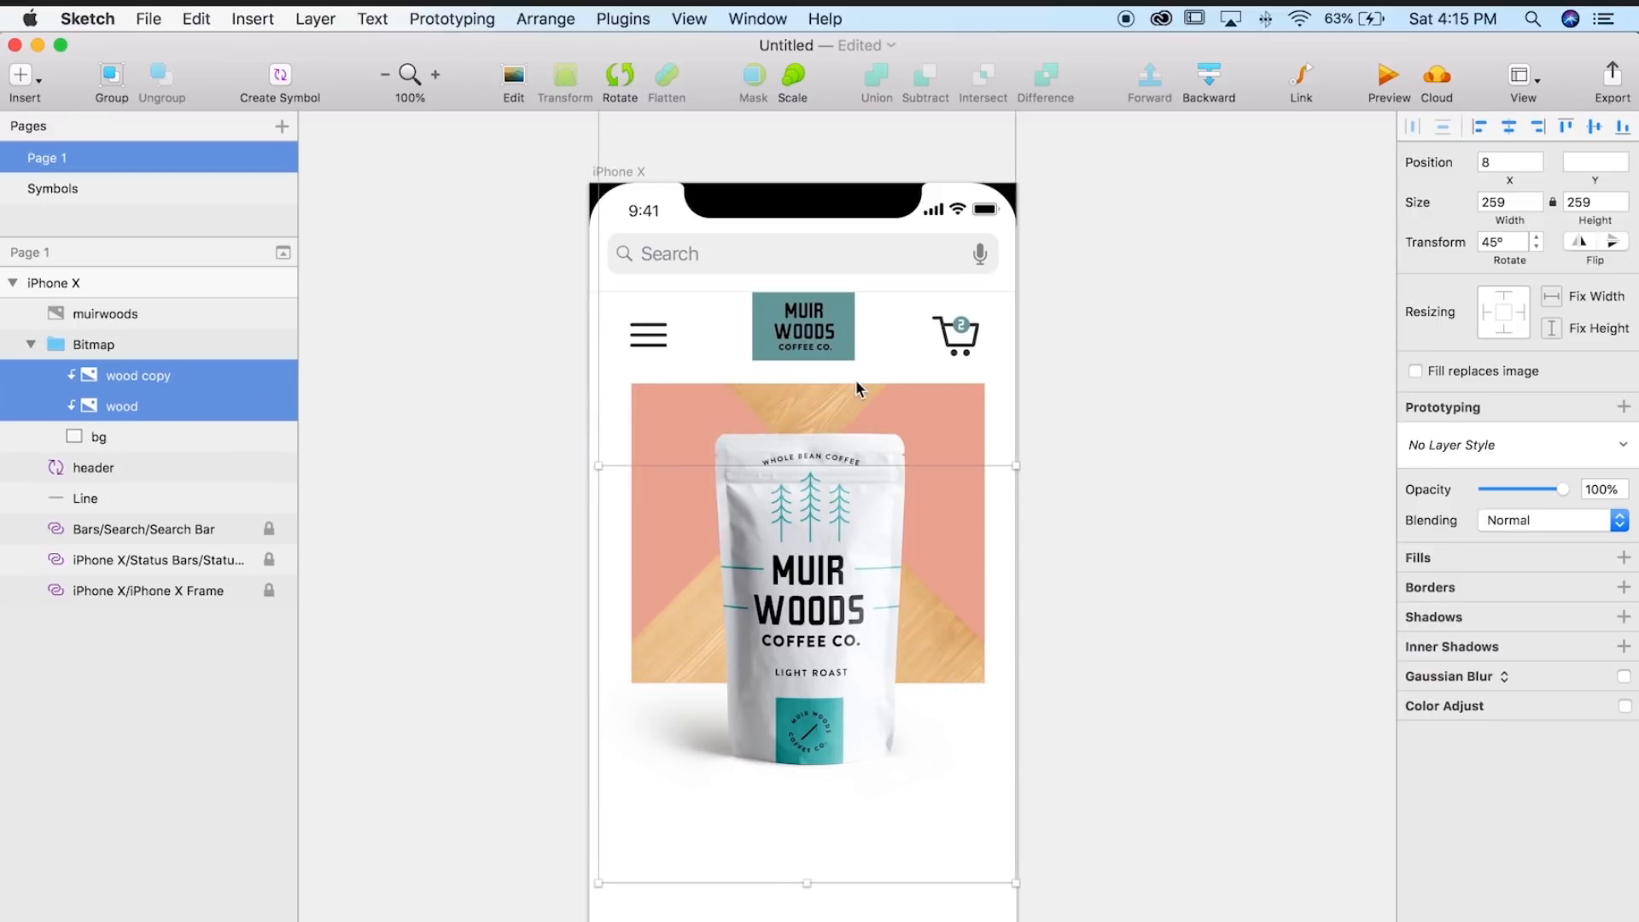
# - Try the Multiply and Color blending modes on both wood images
pyautogui.click(832, 416)
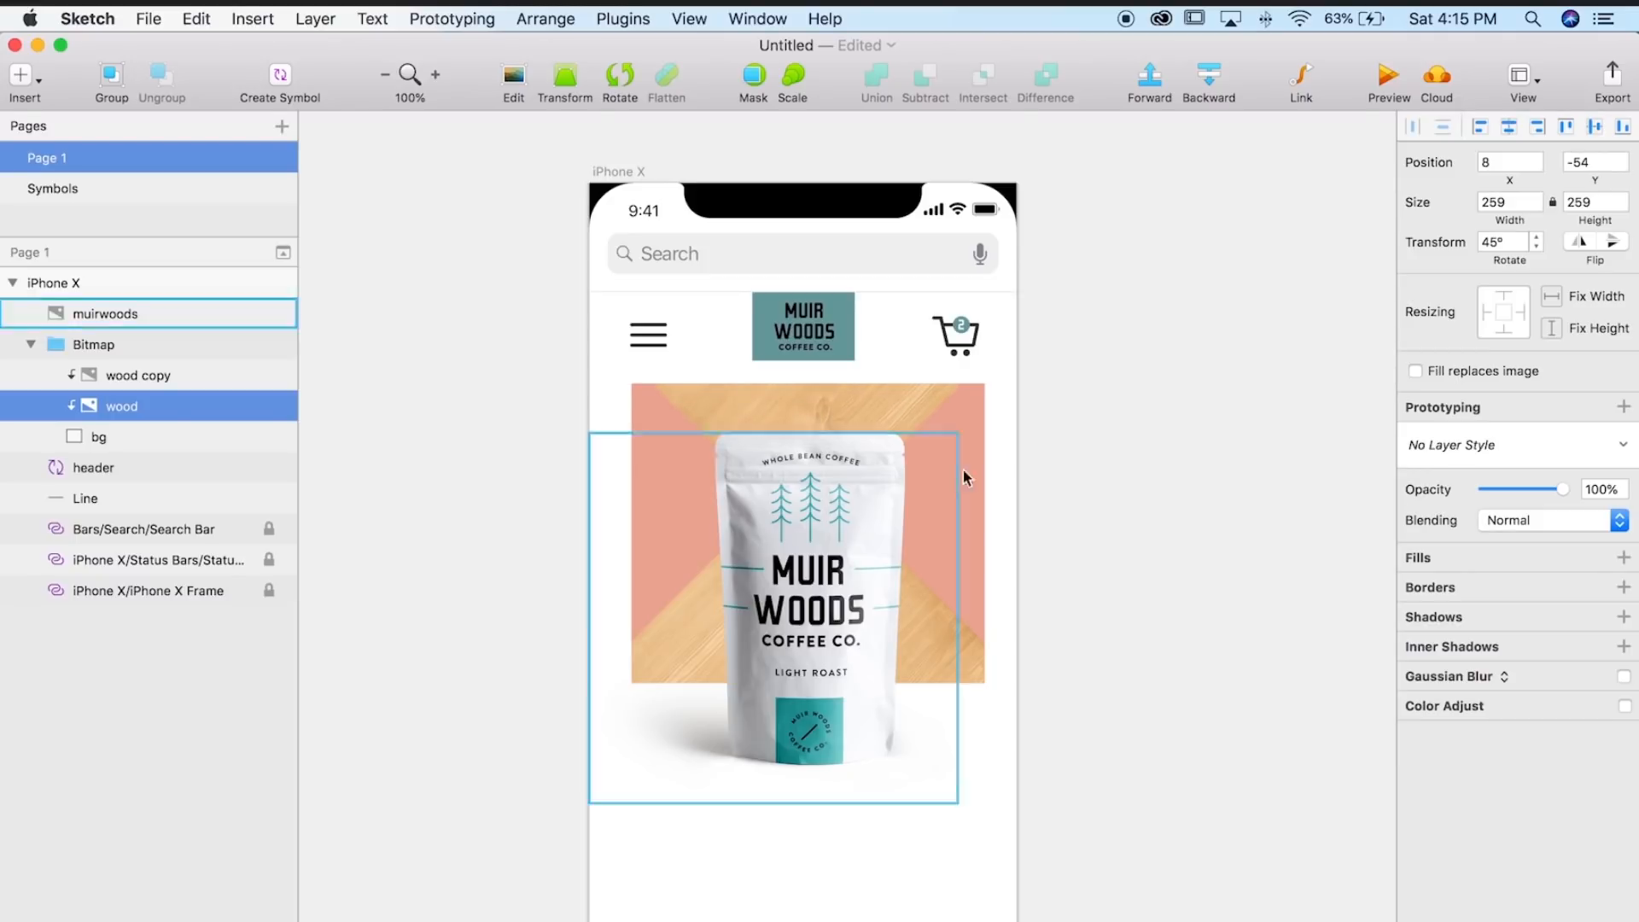
pyautogui.keyDown('shift'); pyautogui.click(147, 374); pyautogui.keyUp('shift')
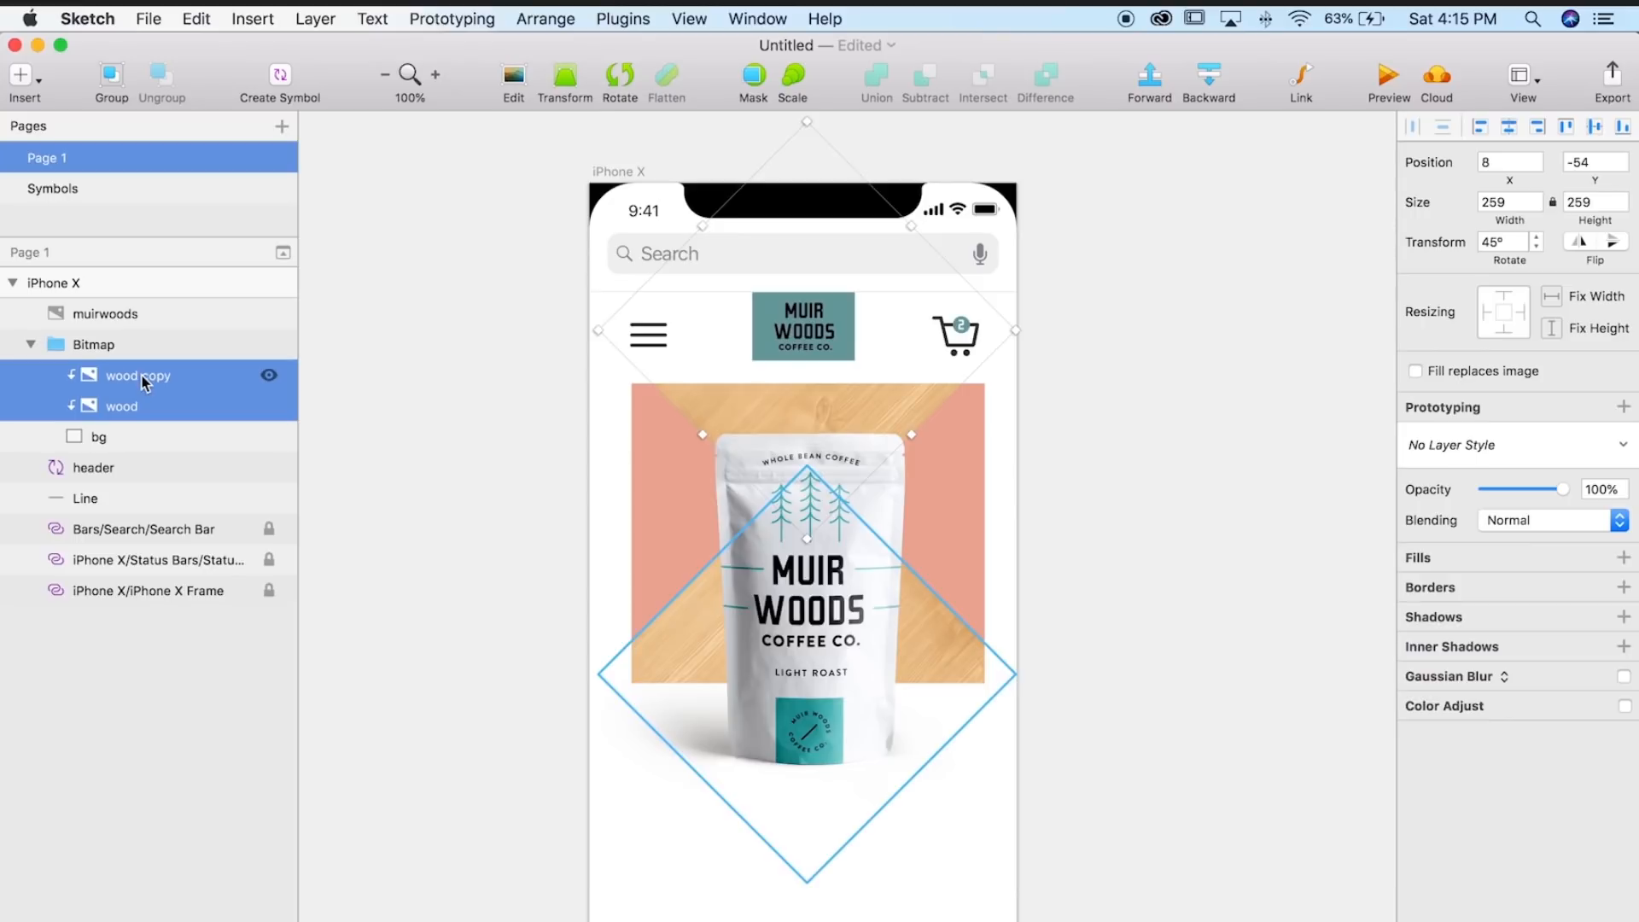
pyautogui.click(1553, 529)
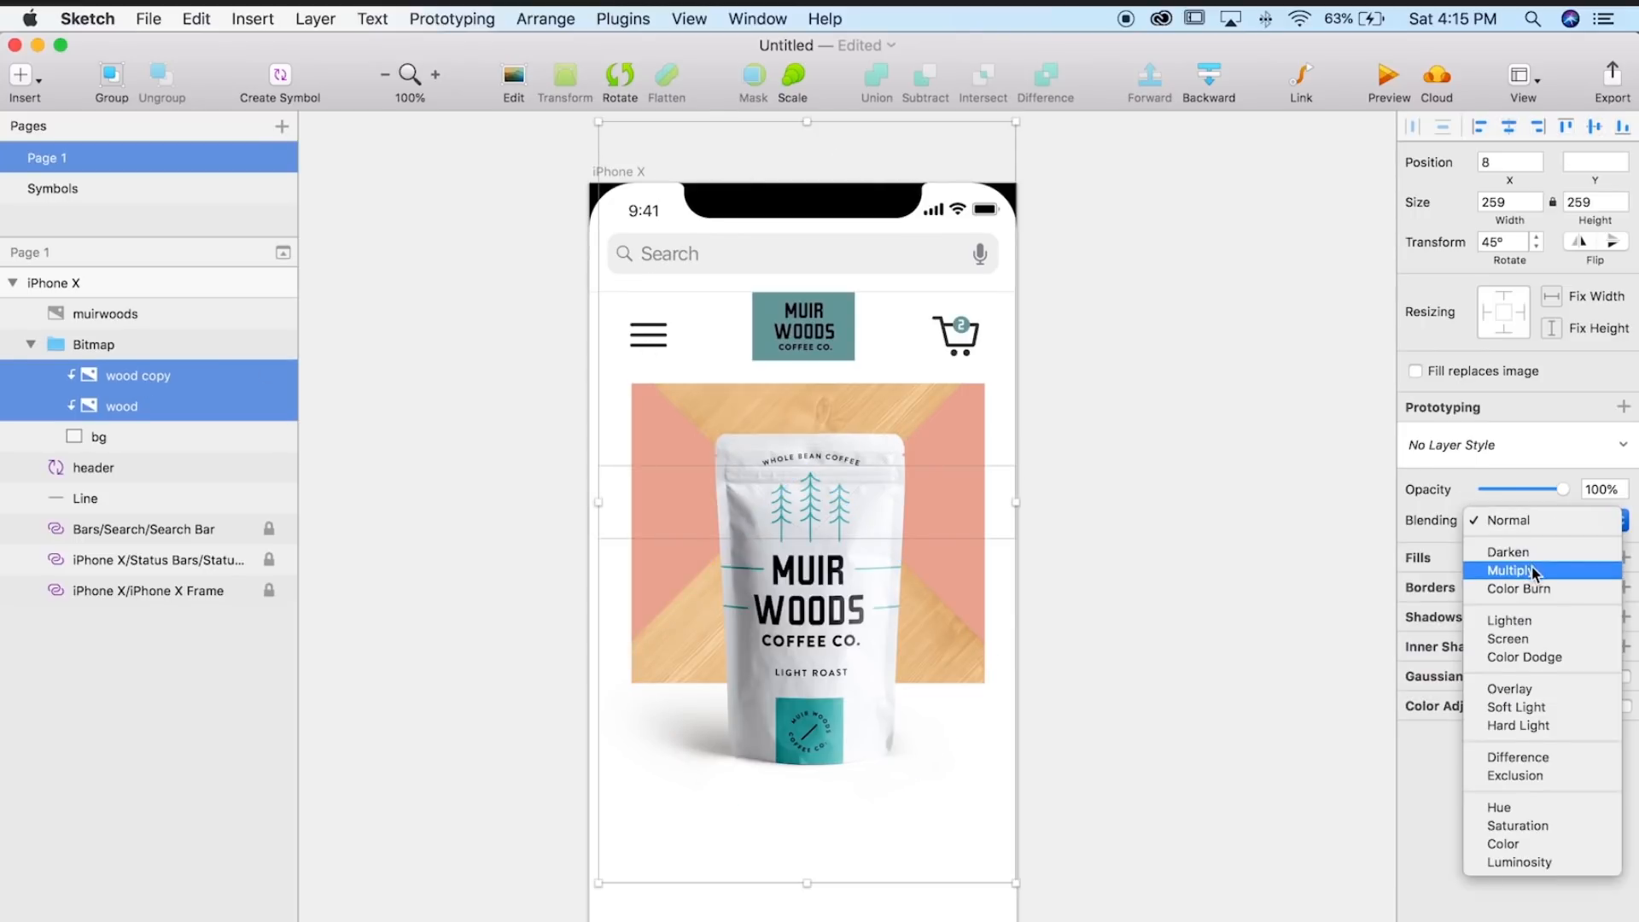
pyautogui.click(1532, 566)
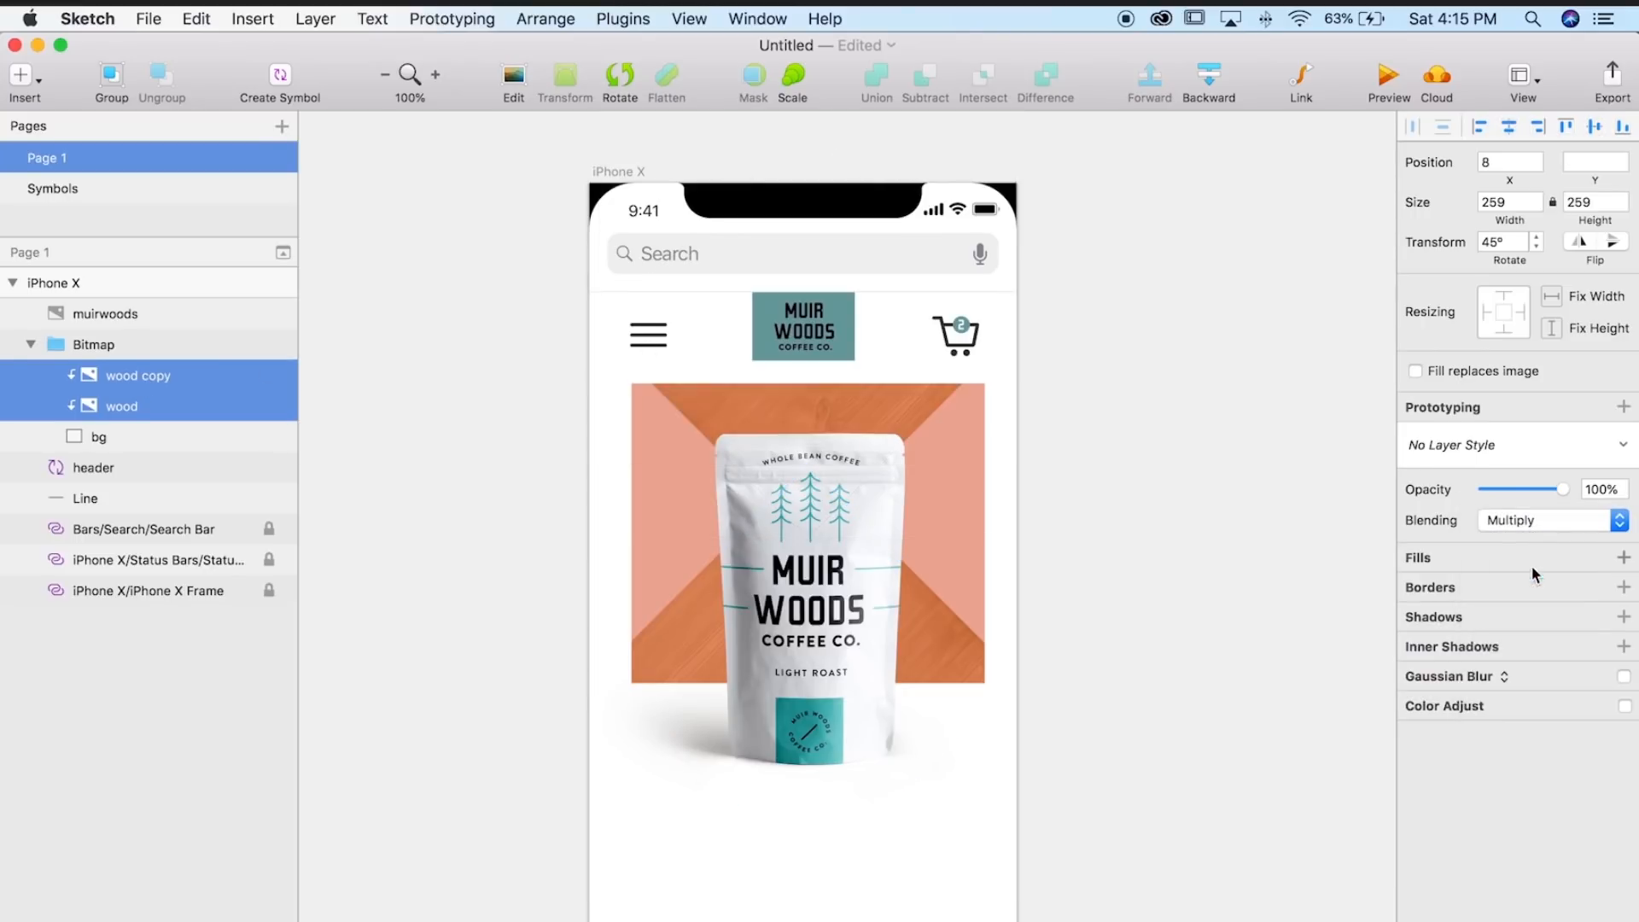
pyautogui.click(1521, 520)
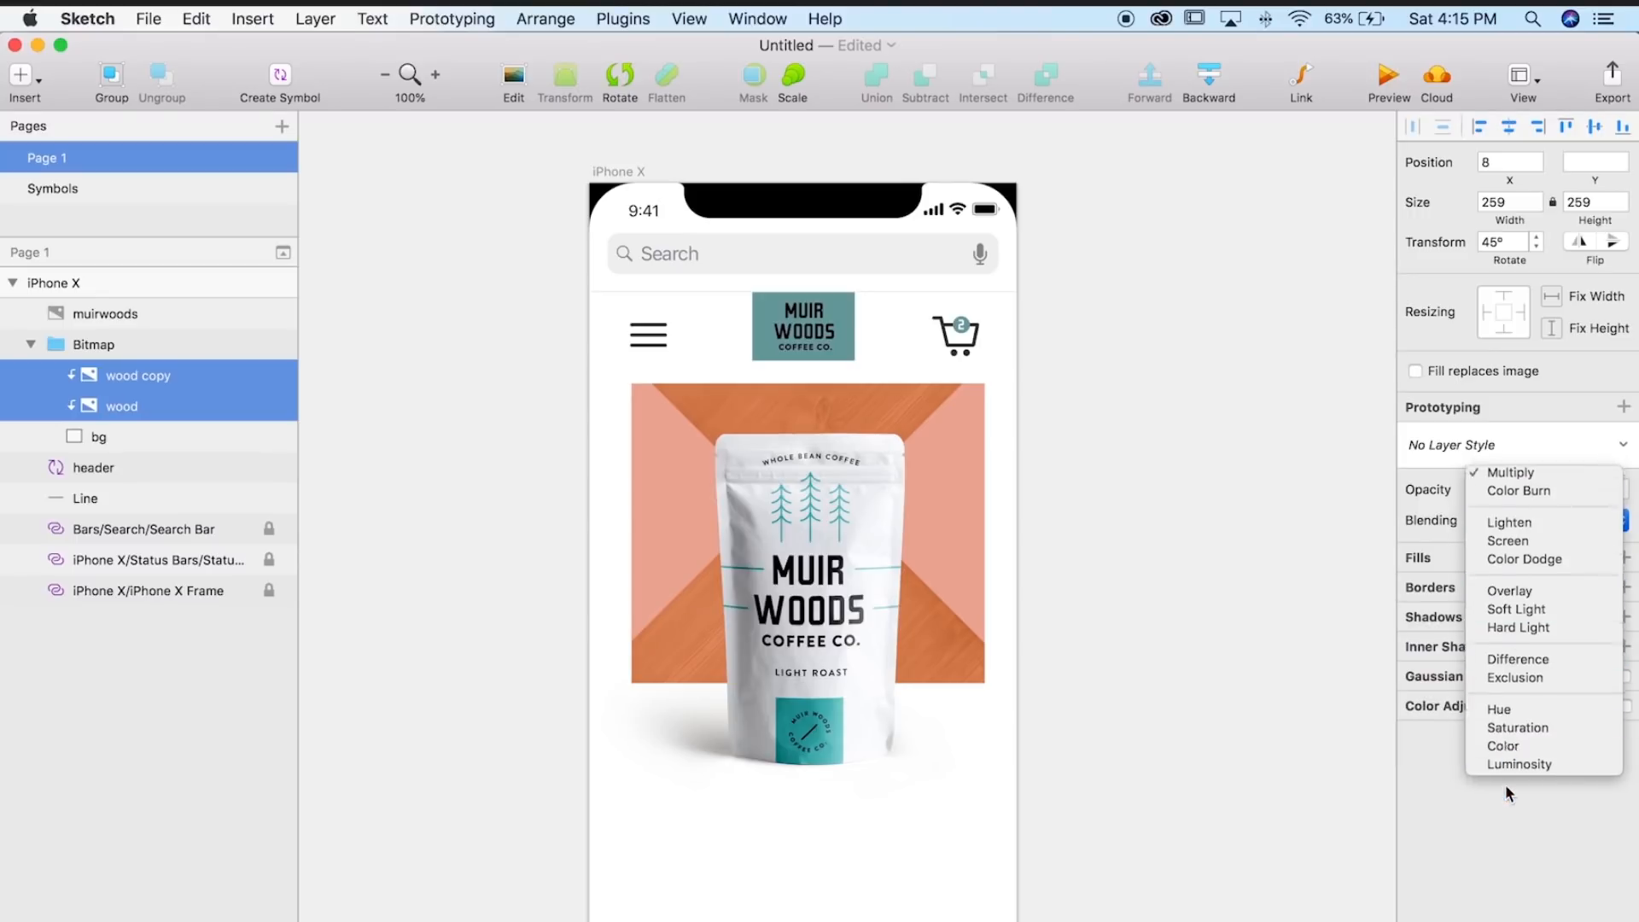
pyautogui.click(1504, 783)
# - Set the blending mode of both wood images to Luminosity and reopen the blending options
pyautogui.click(1528, 525)
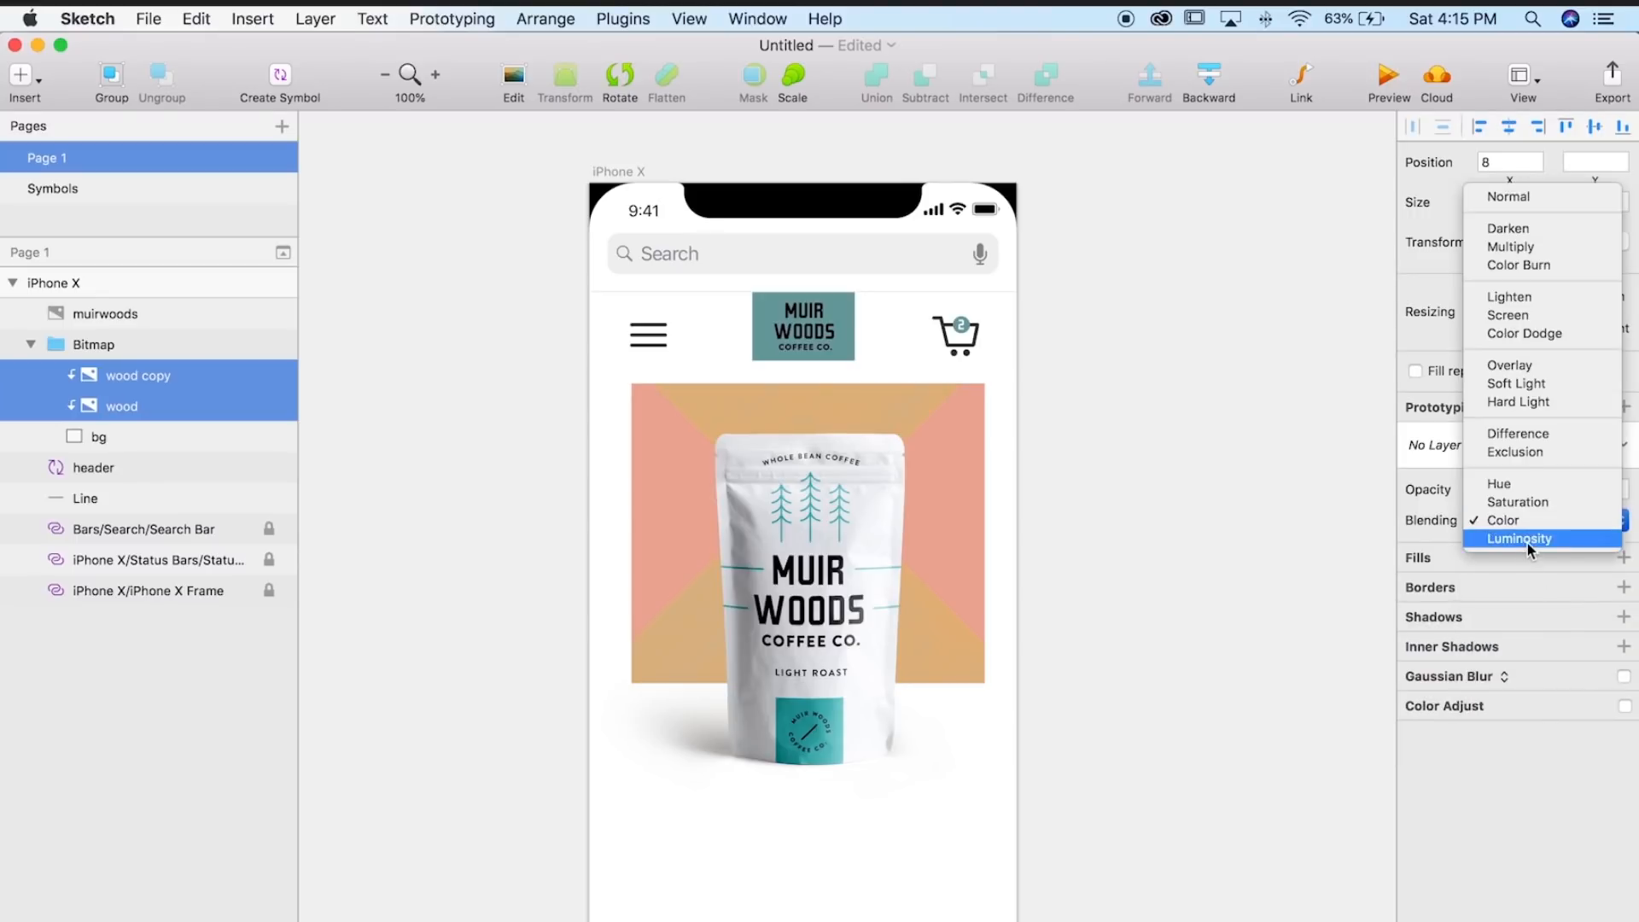
pyautogui.click(1528, 539)
pyautogui.click(1524, 518)
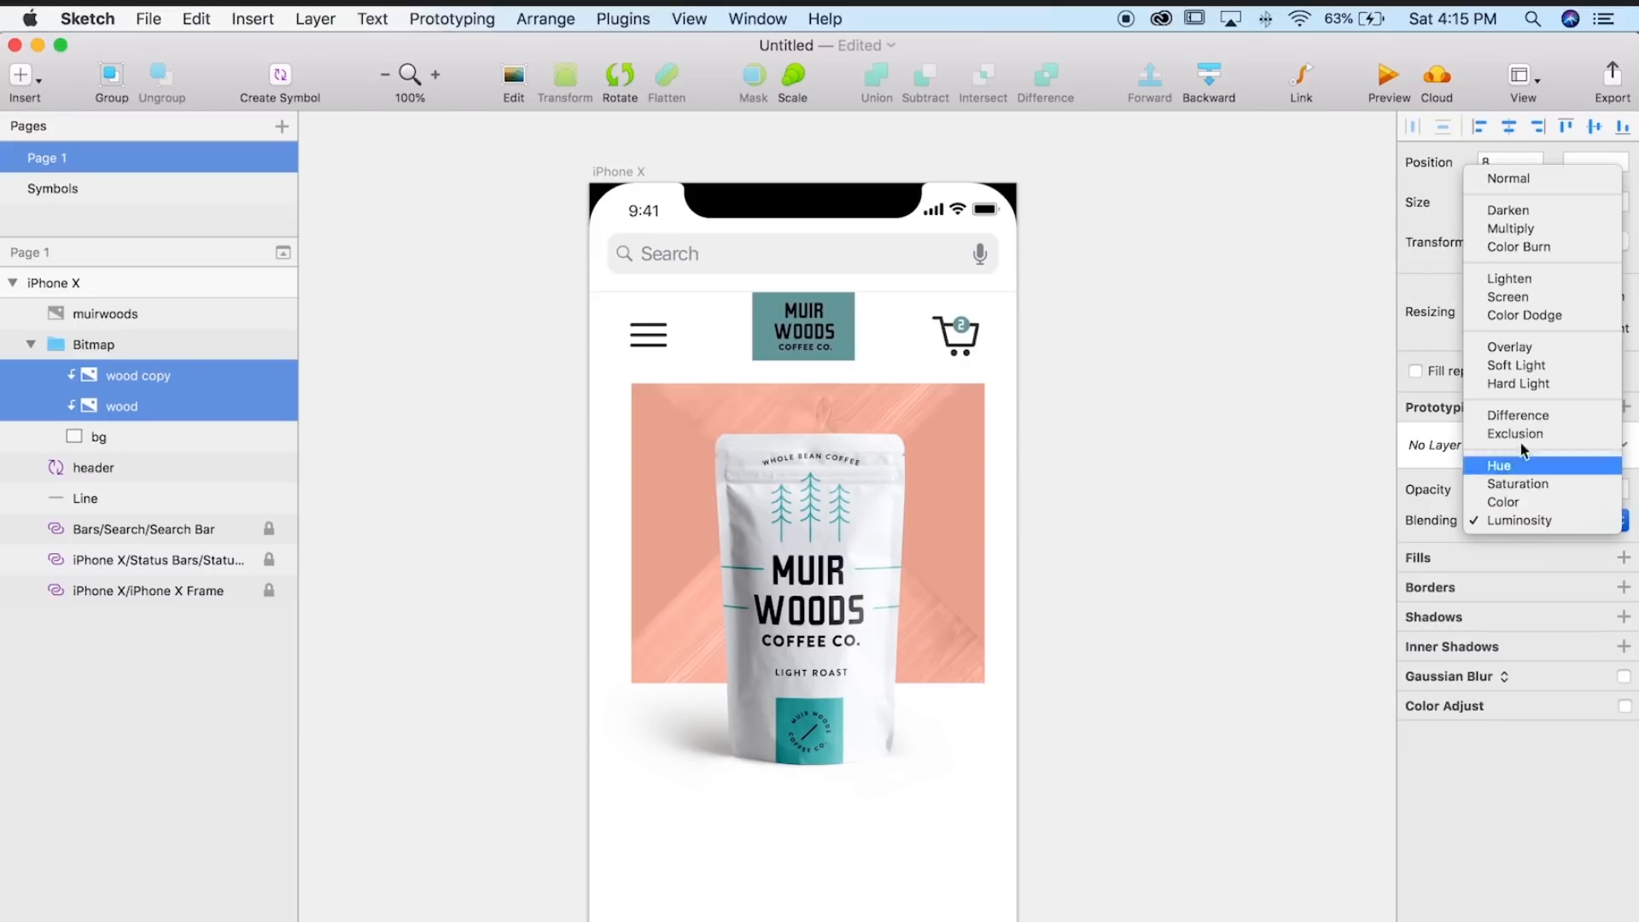
# - Set the blending mode of the wood and wood copy layers to Overlay
pyautogui.click(1515, 351)
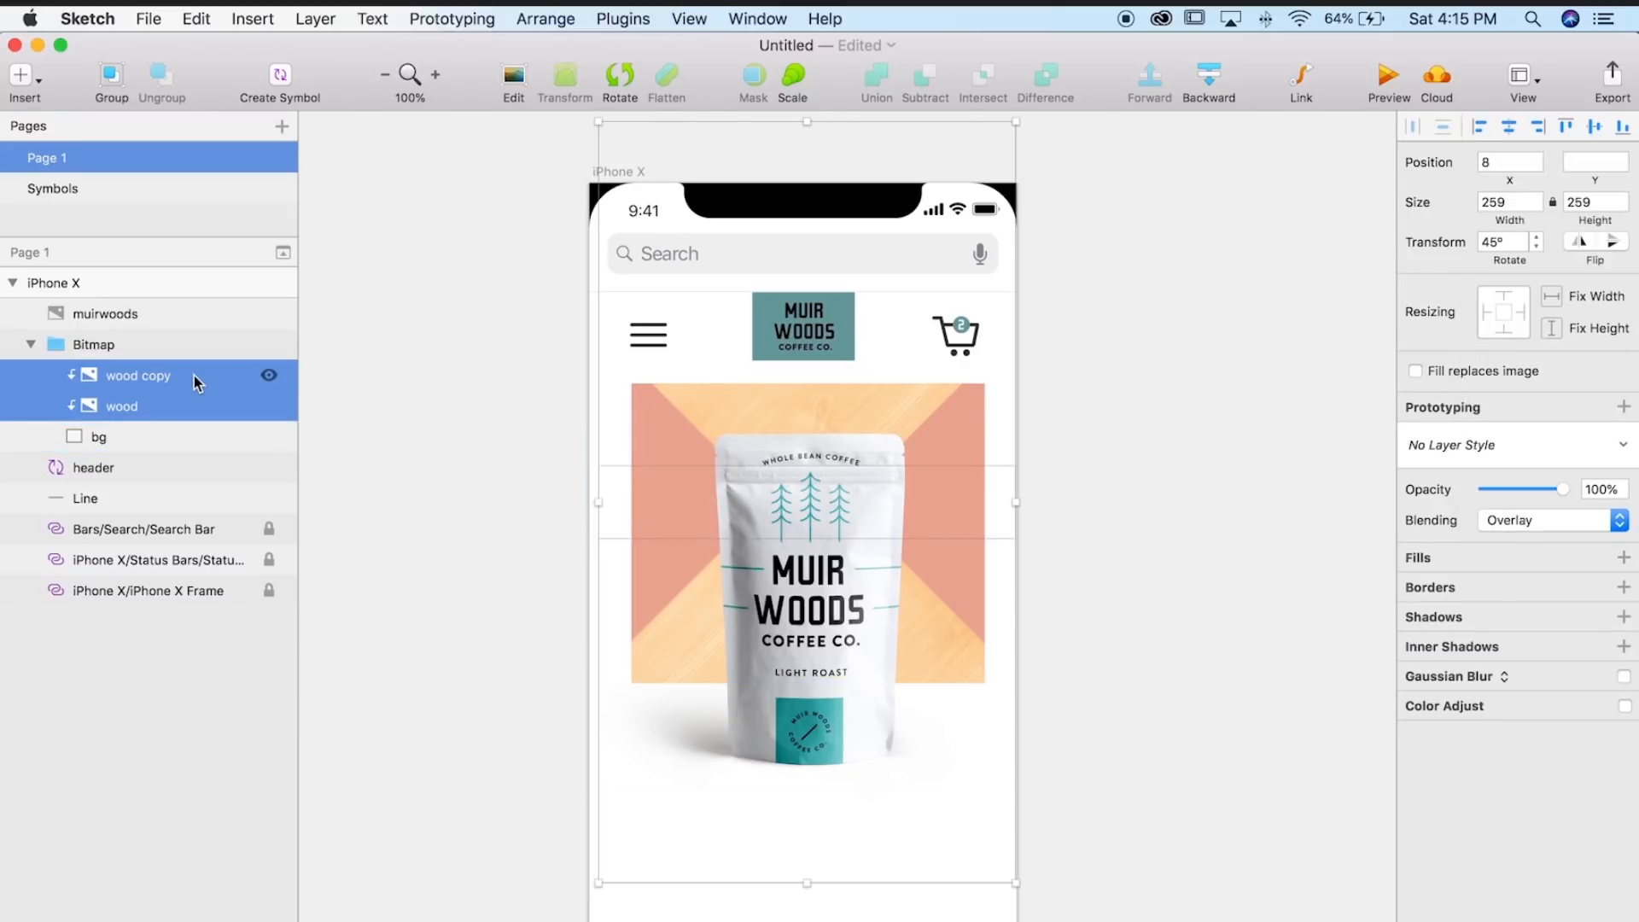
pyautogui.click(1507, 518)
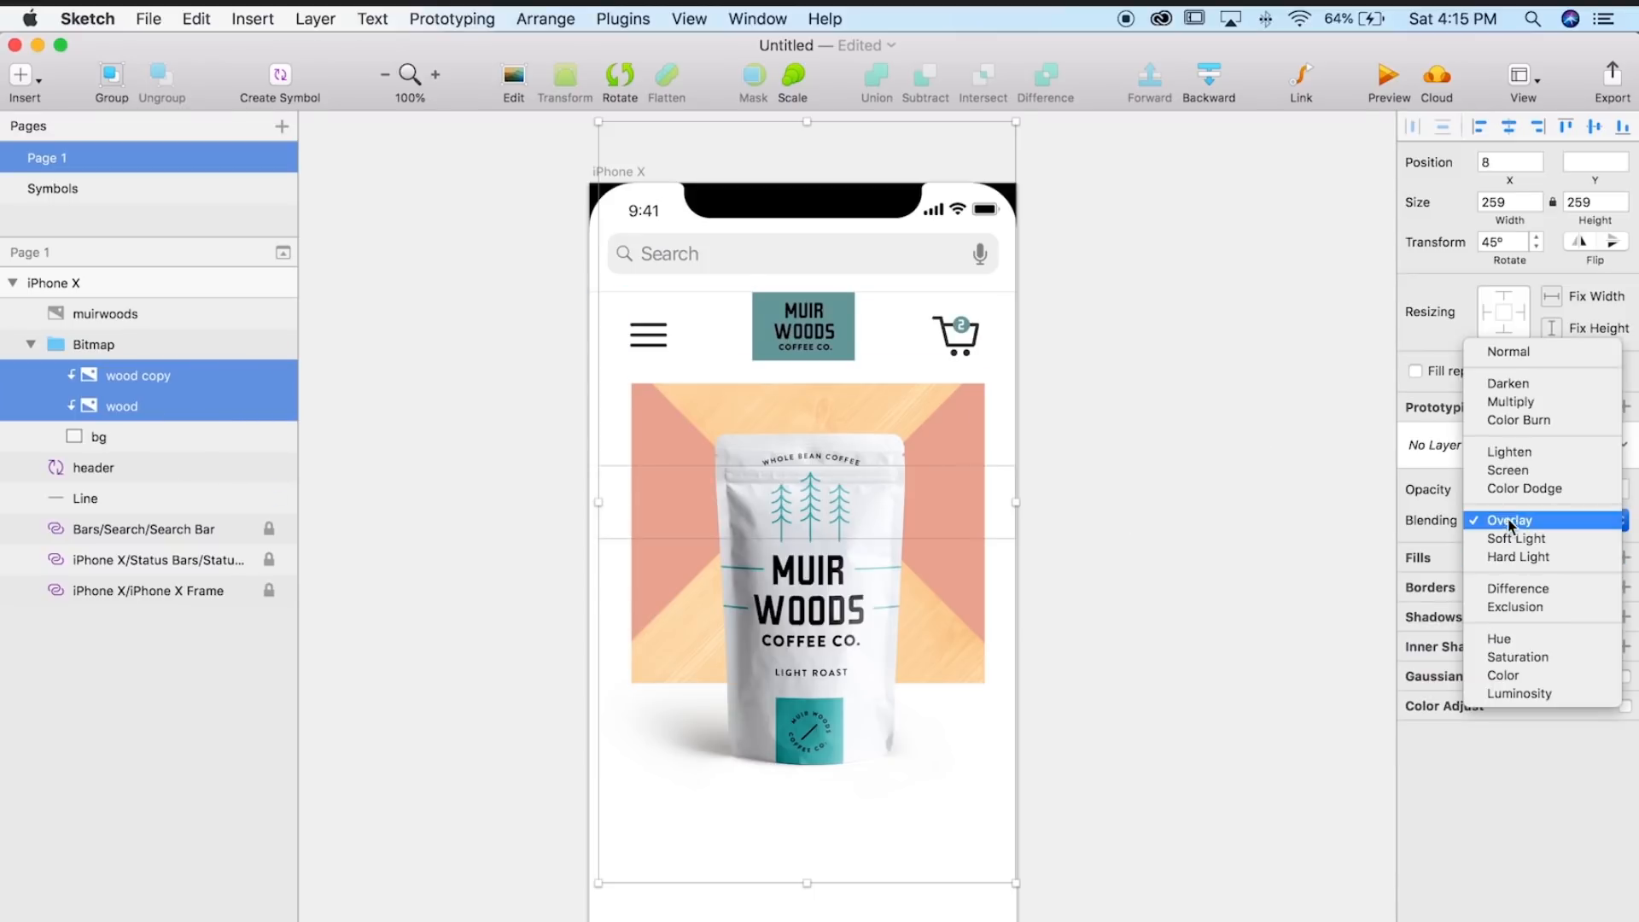
pyautogui.click(1258, 546)
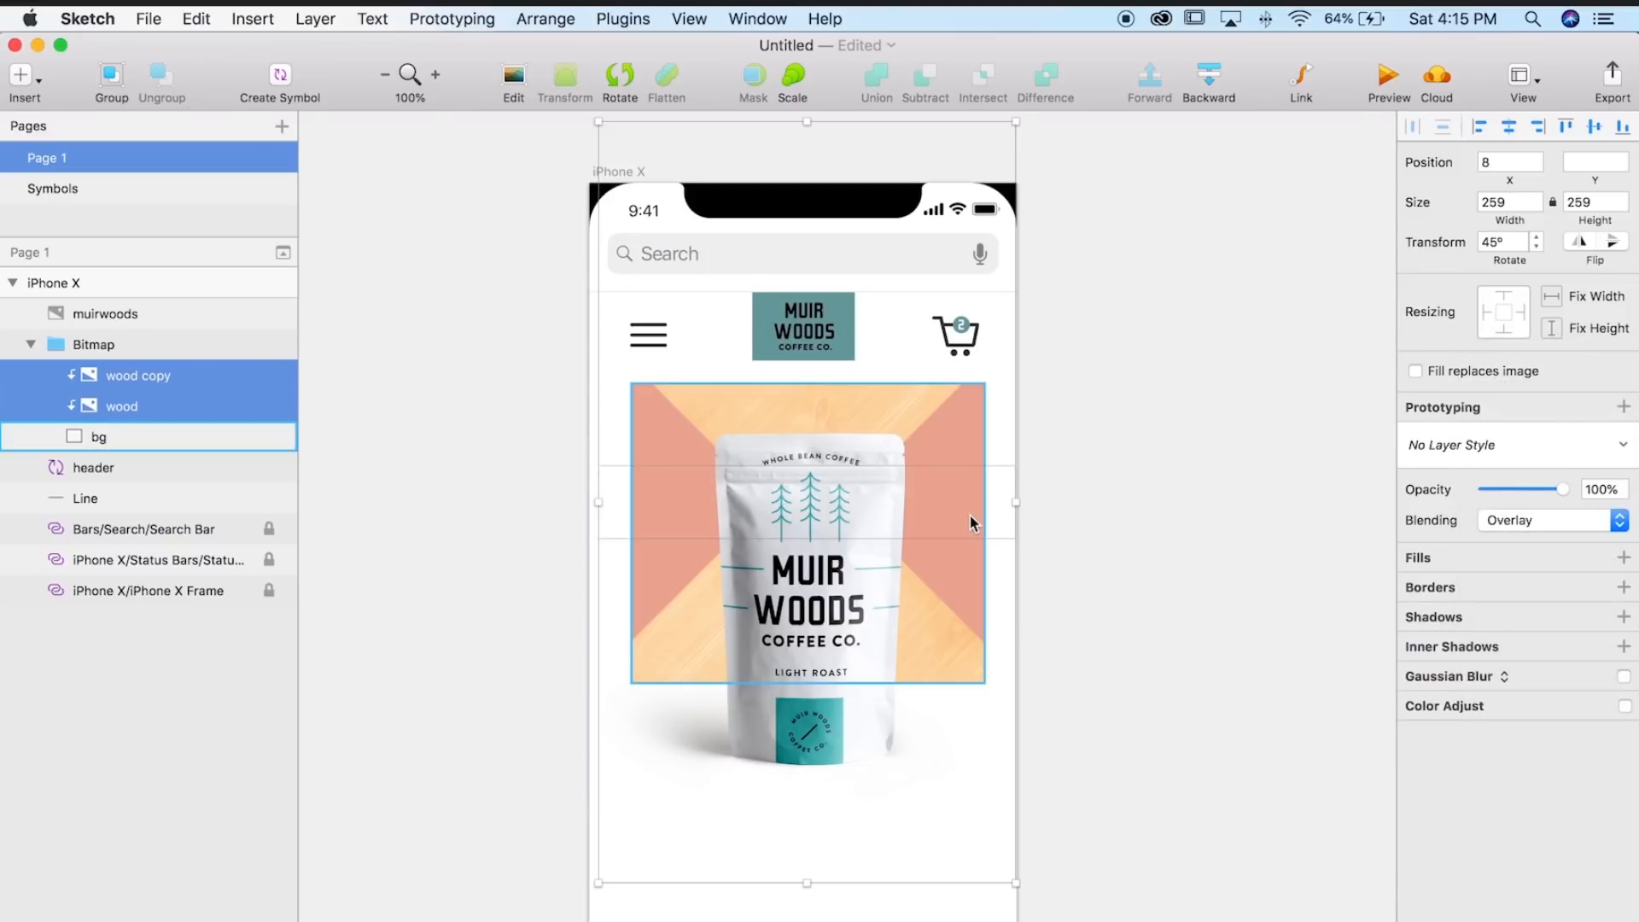
pyautogui.click(1046, 513)
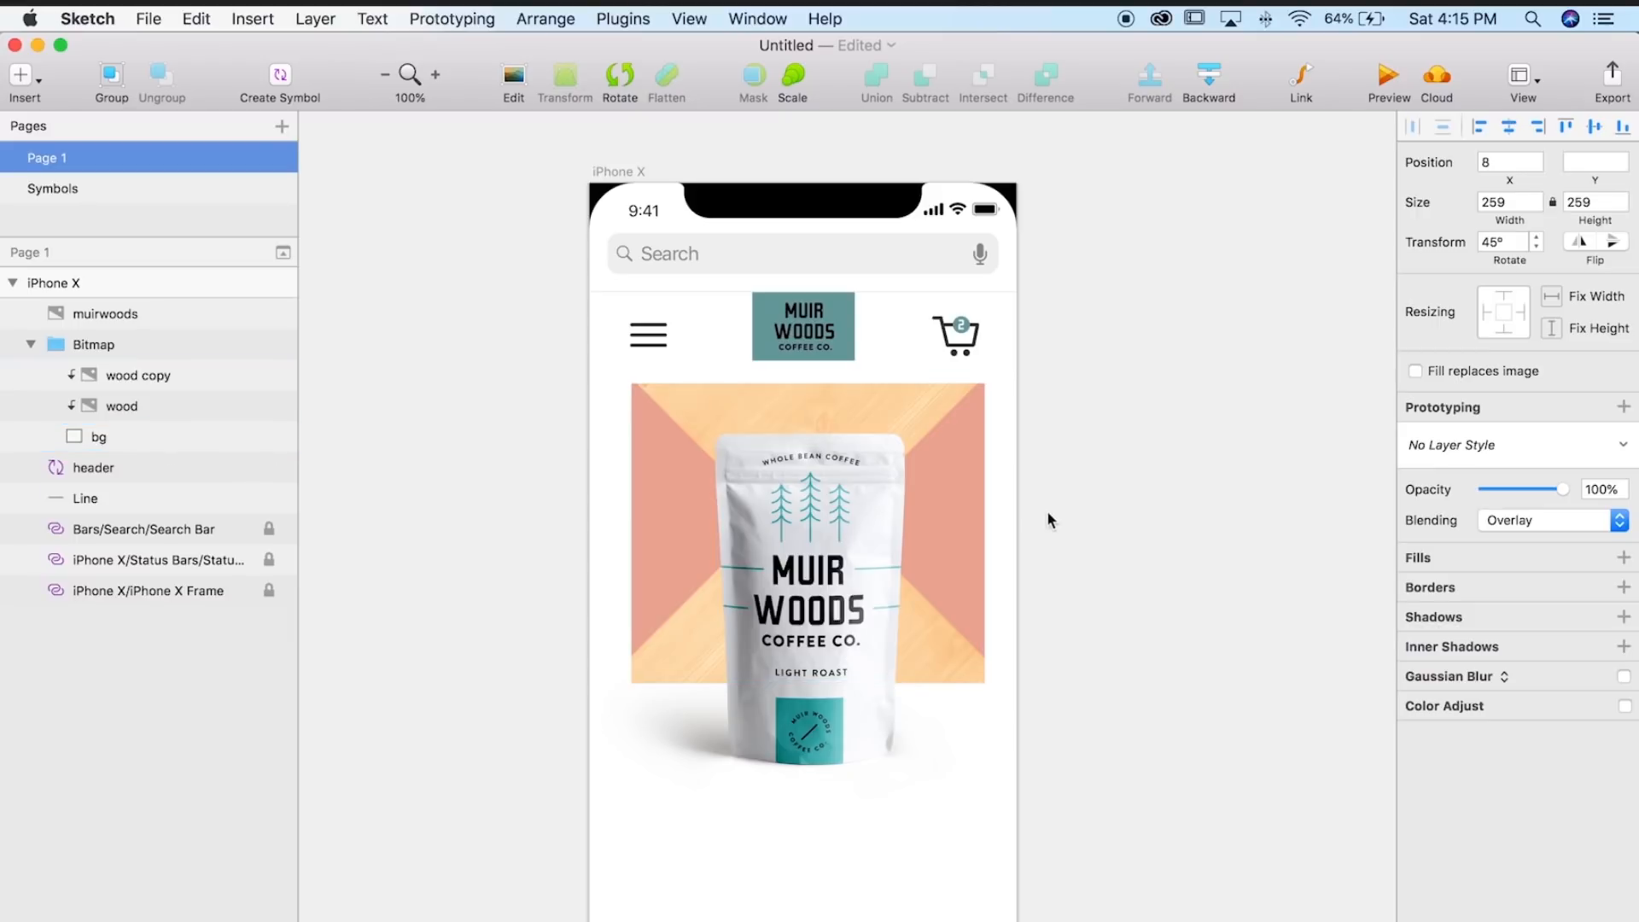
# - Change the fill of the bg rectangle behind the coffee bag to a more saturated coral
pyautogui.doubleClick(975, 495)
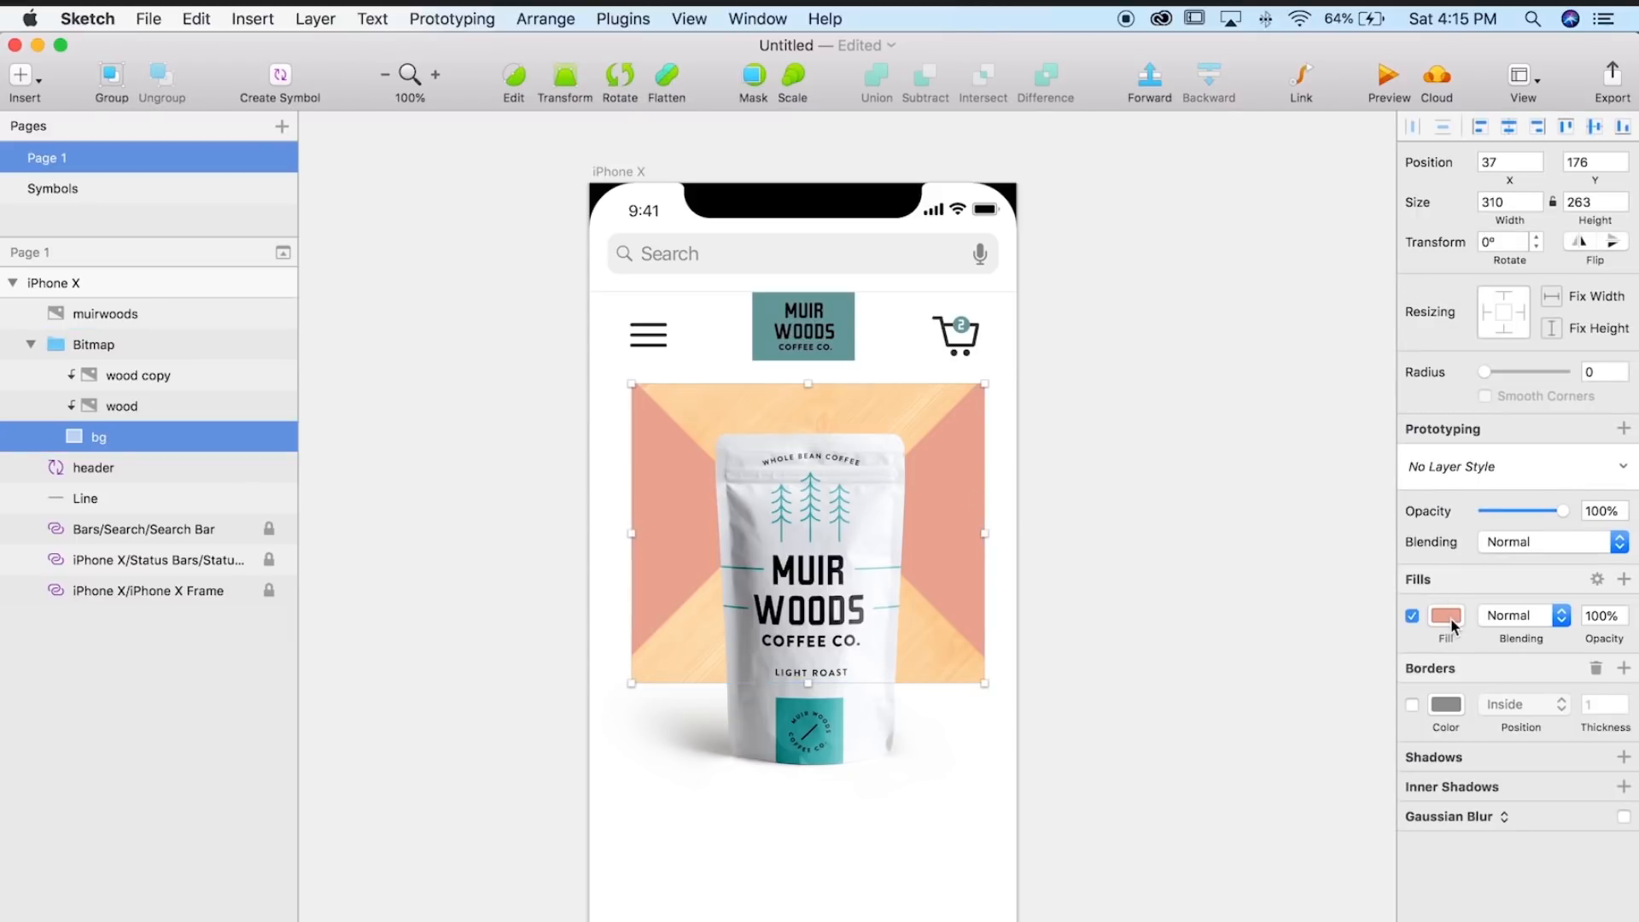
pyautogui.click(1449, 617)
pyautogui.click(1494, 732)
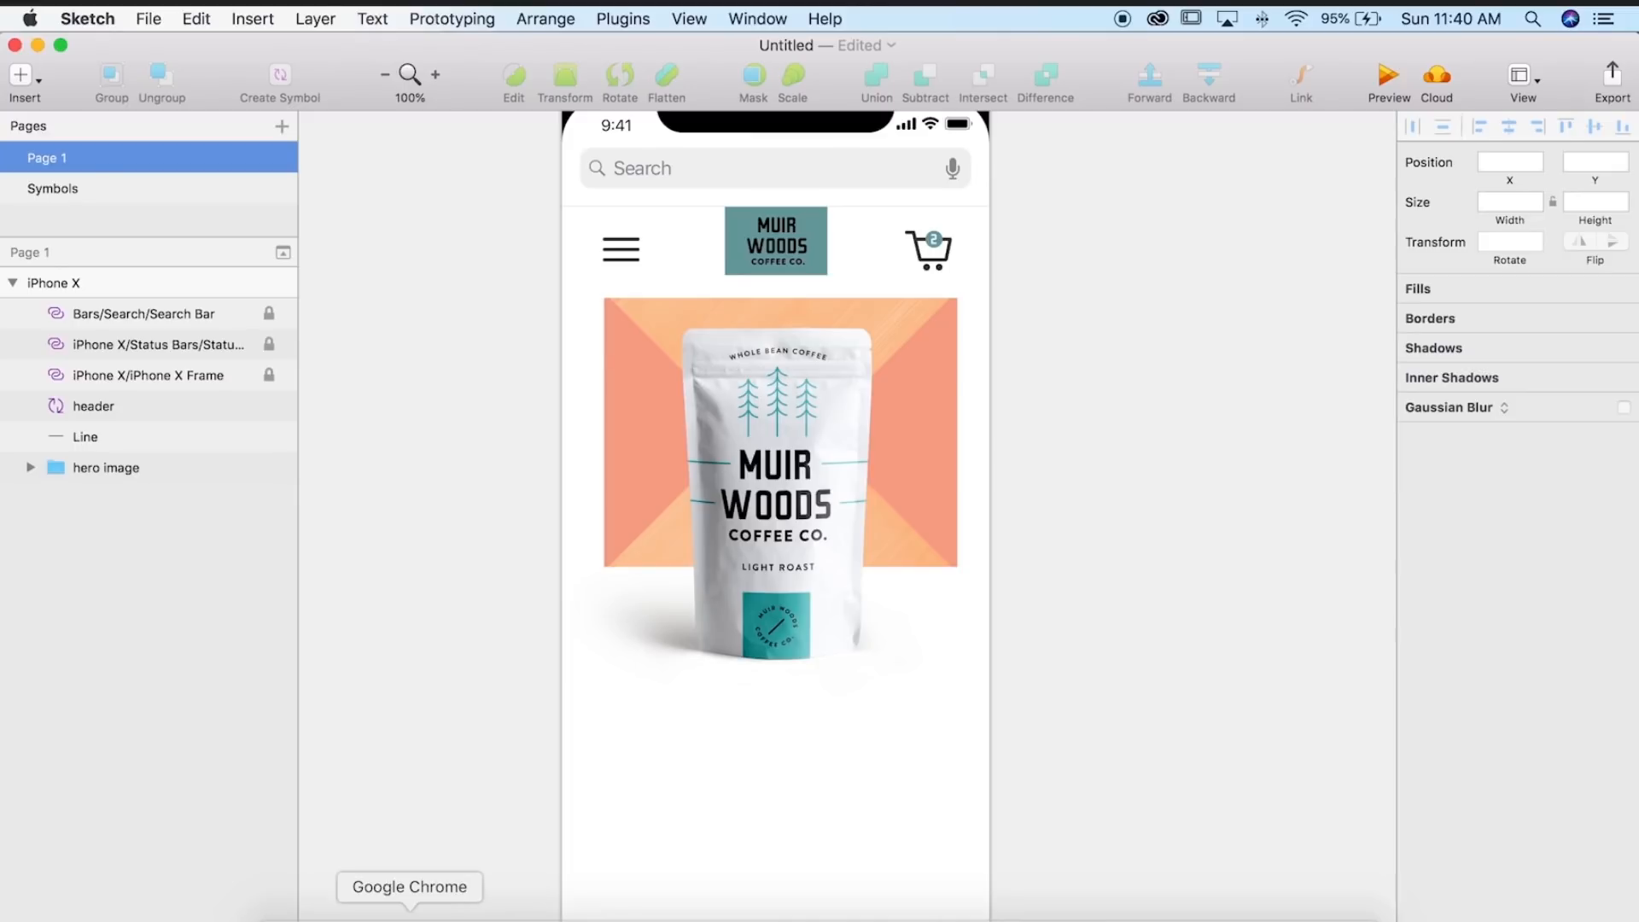
# - Switch to Chrome, search Google Images for "coffee beans png" and open the picture of a few scattered loose beans
pyautogui.click(410, 905)
pyautogui.write('co')
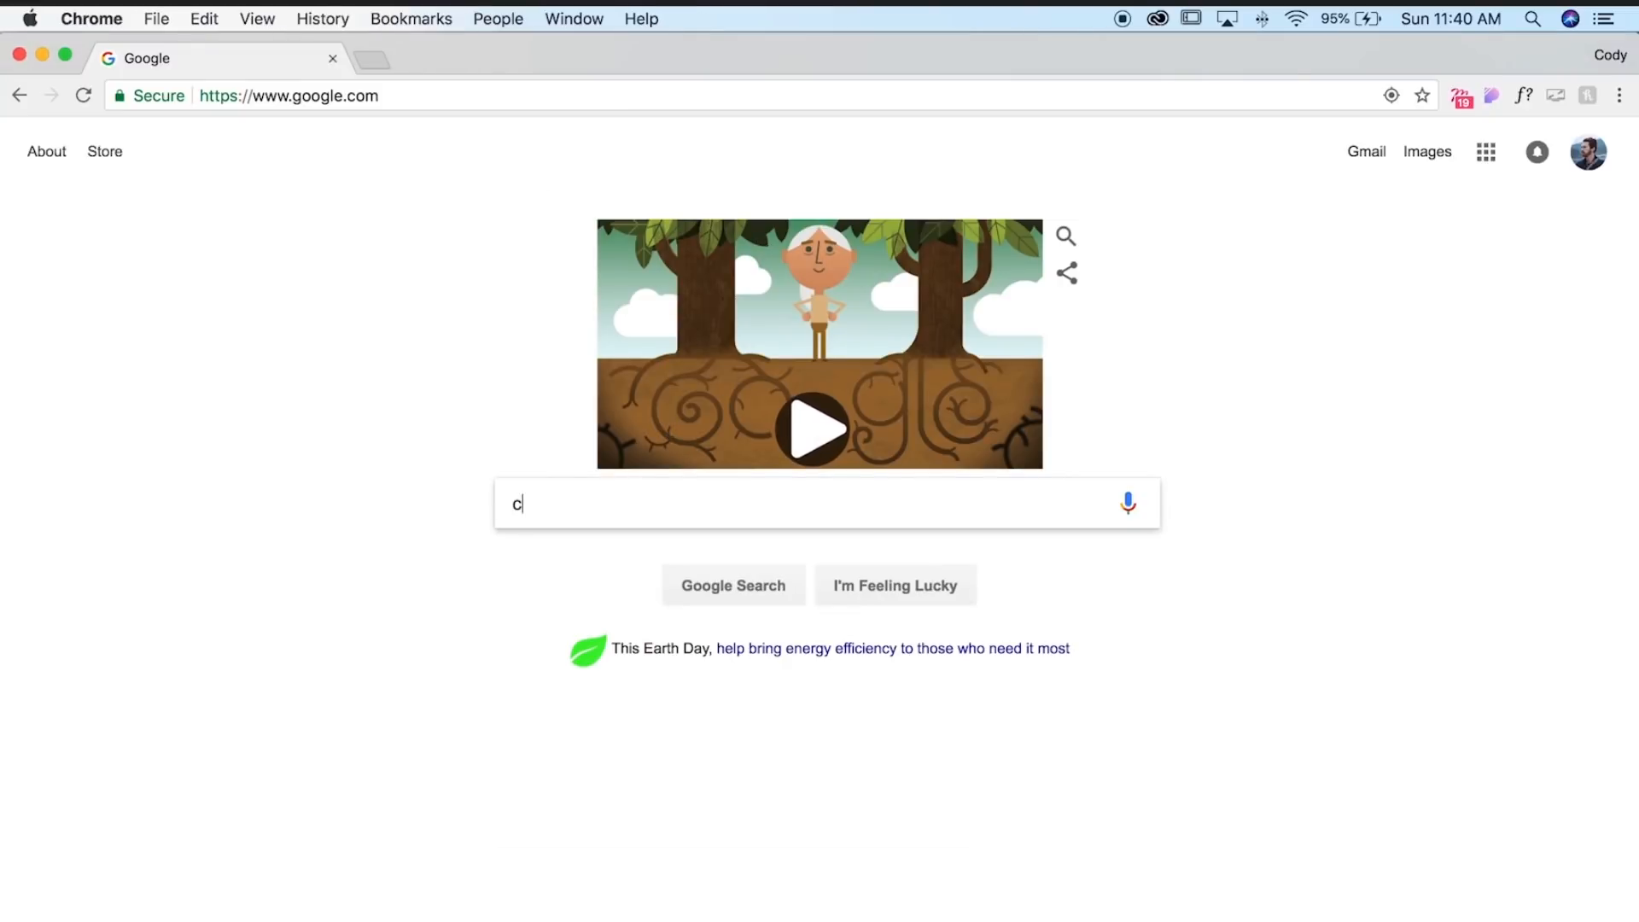
pyautogui.press('BackSpace')
pyautogui.write('off')
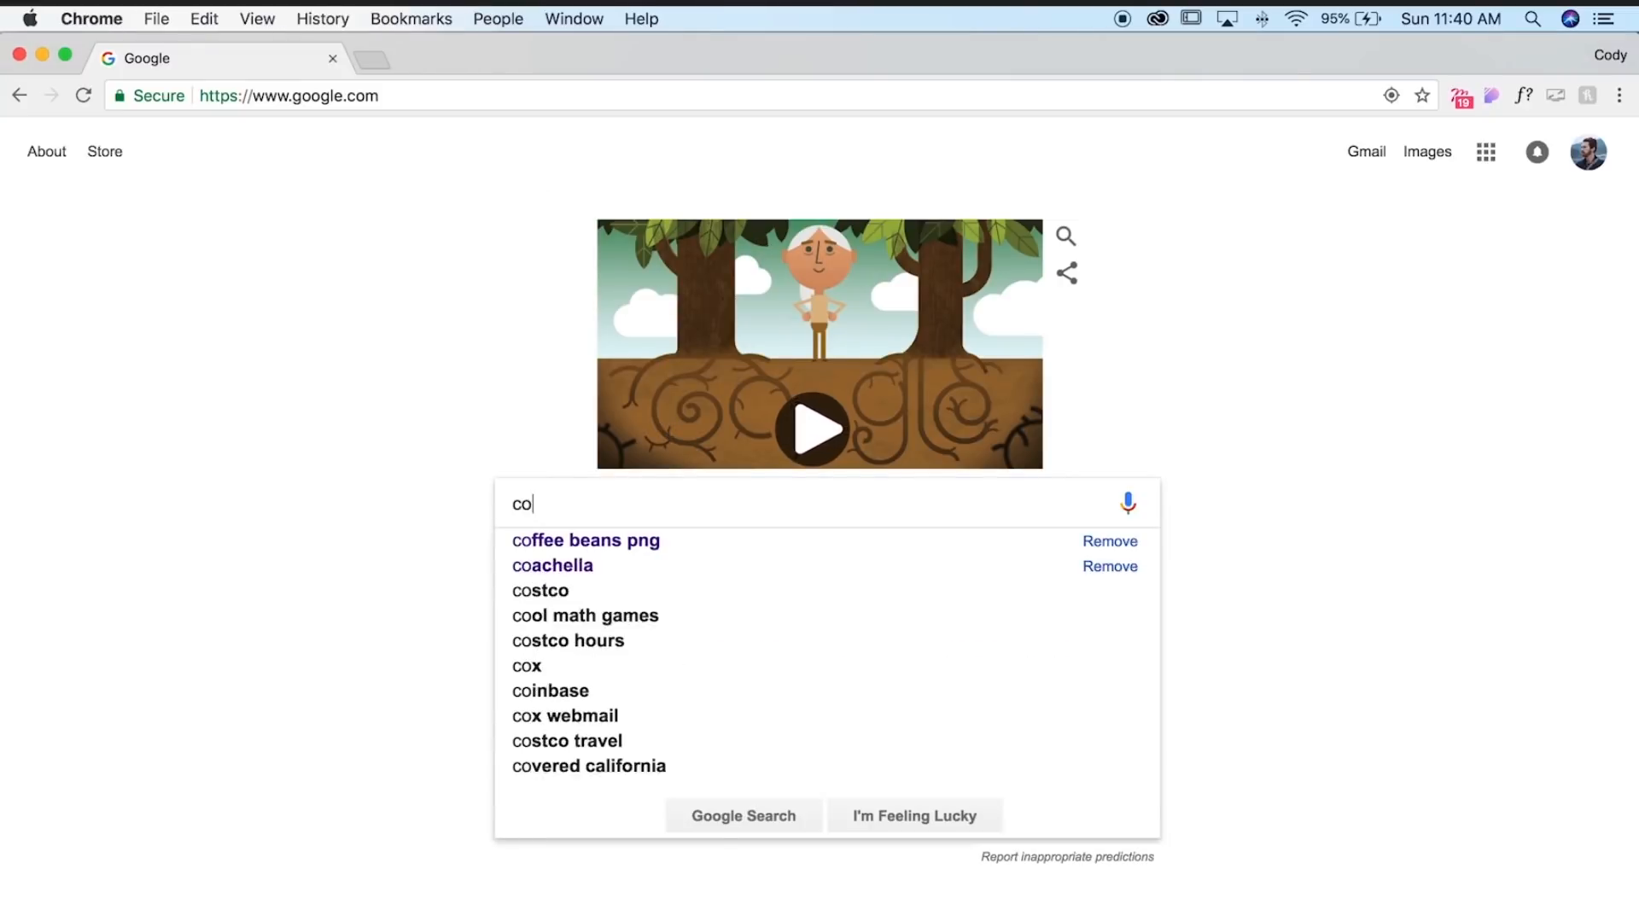
pyautogui.click(634, 540)
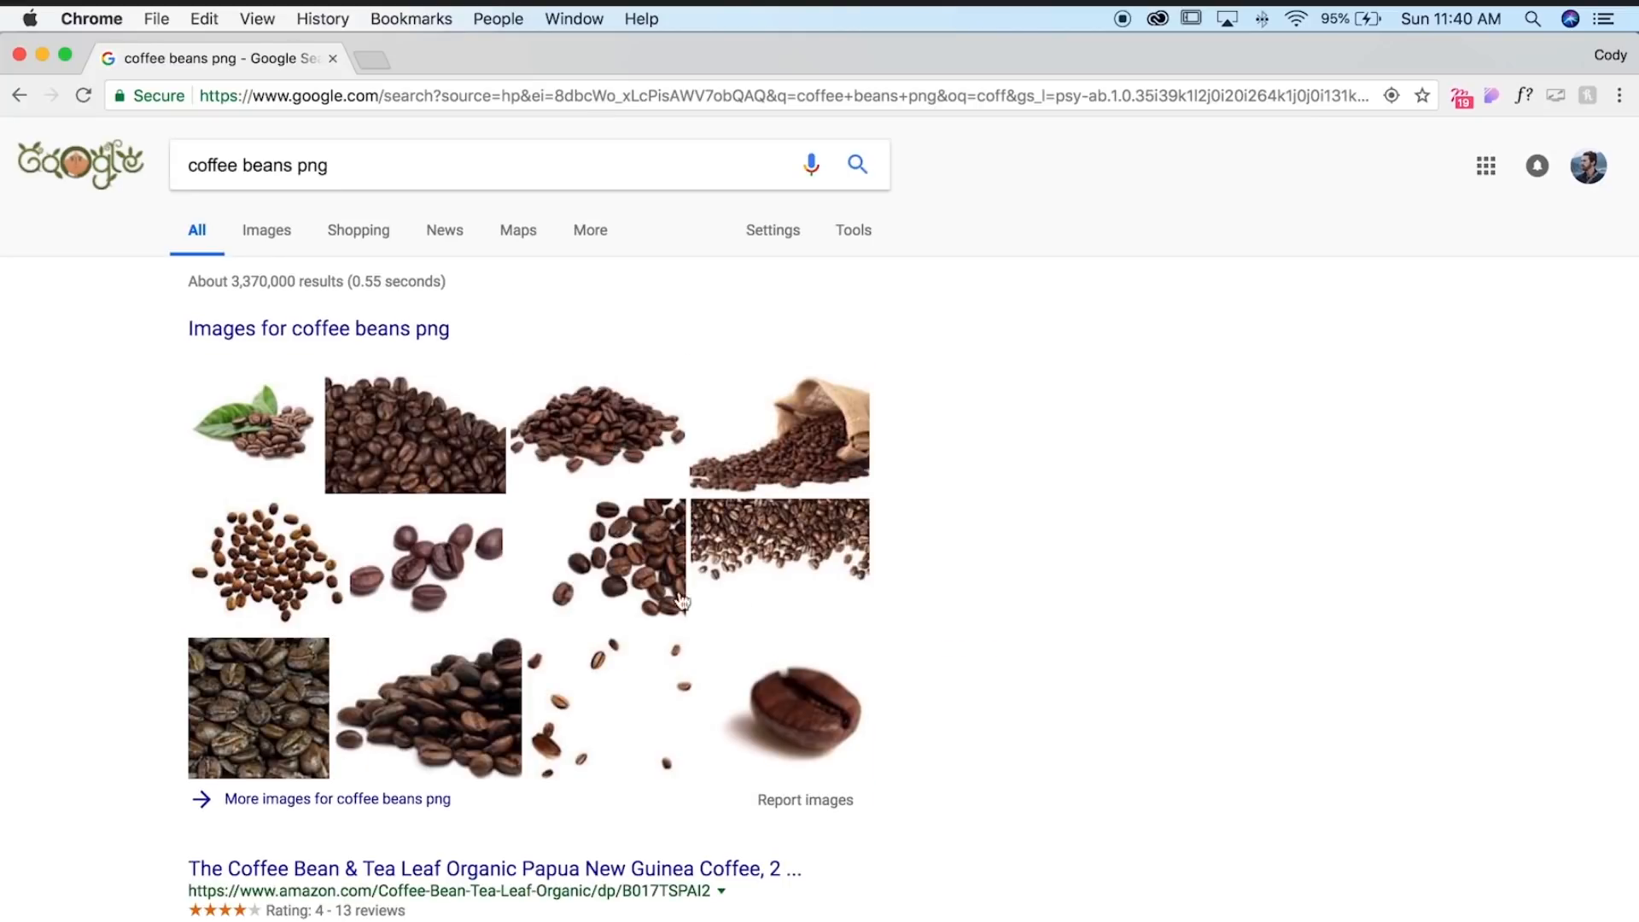
pyautogui.click(283, 241)
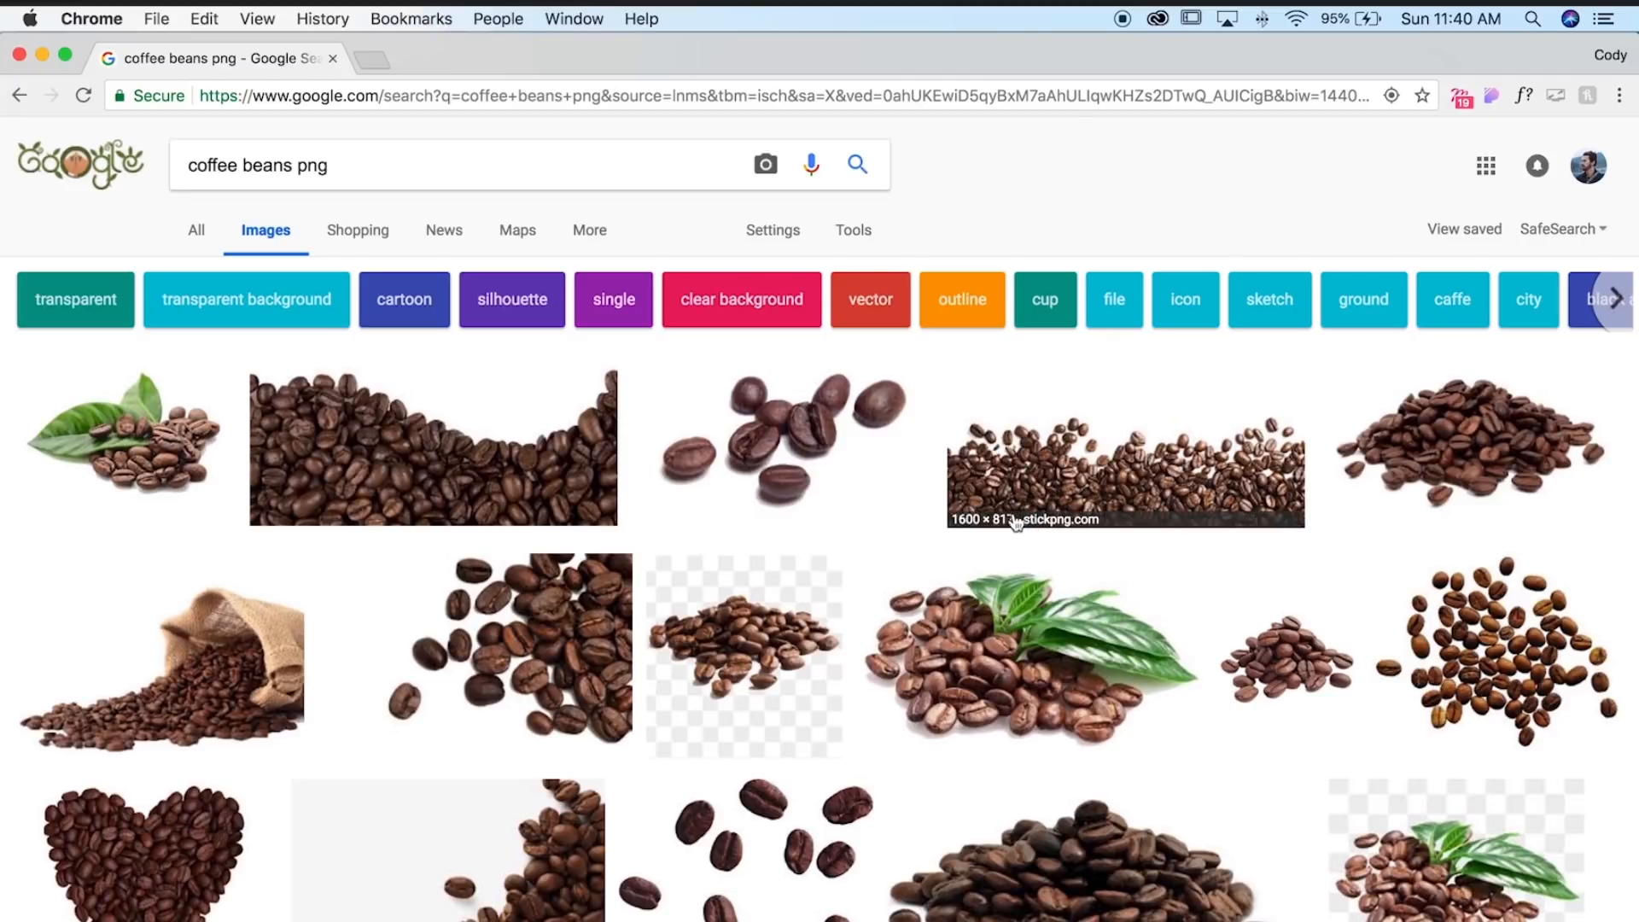
pyautogui.click(792, 453)
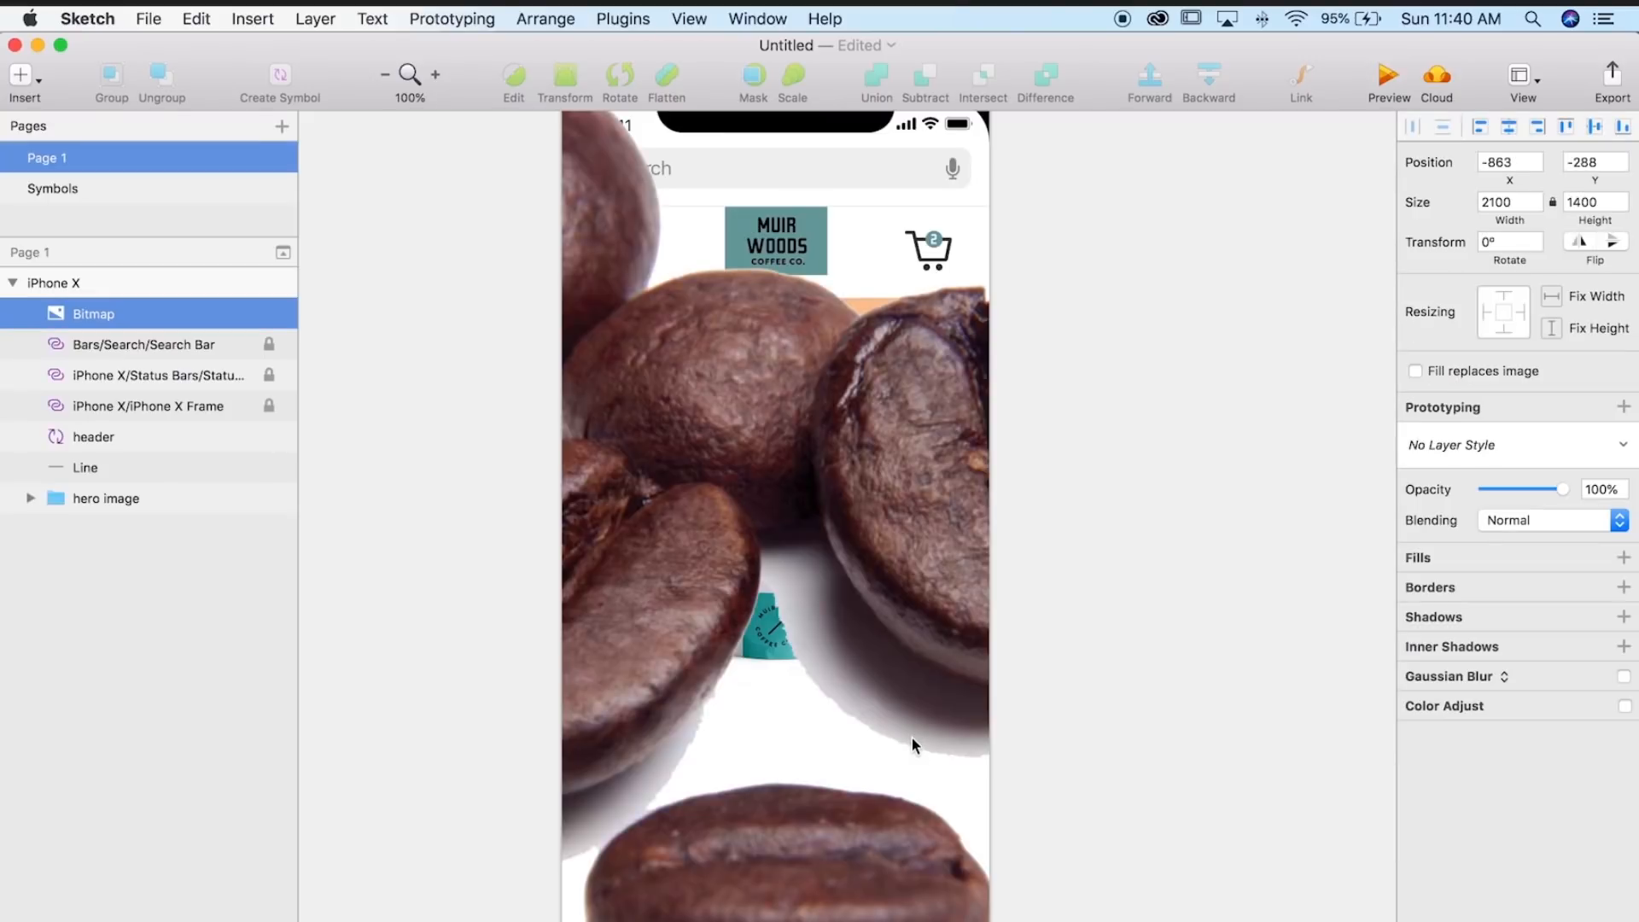
# - Scale the pasted coffee bean image down proportionally to about 158 × 105 over the bag
pyautogui.press('super+minus')
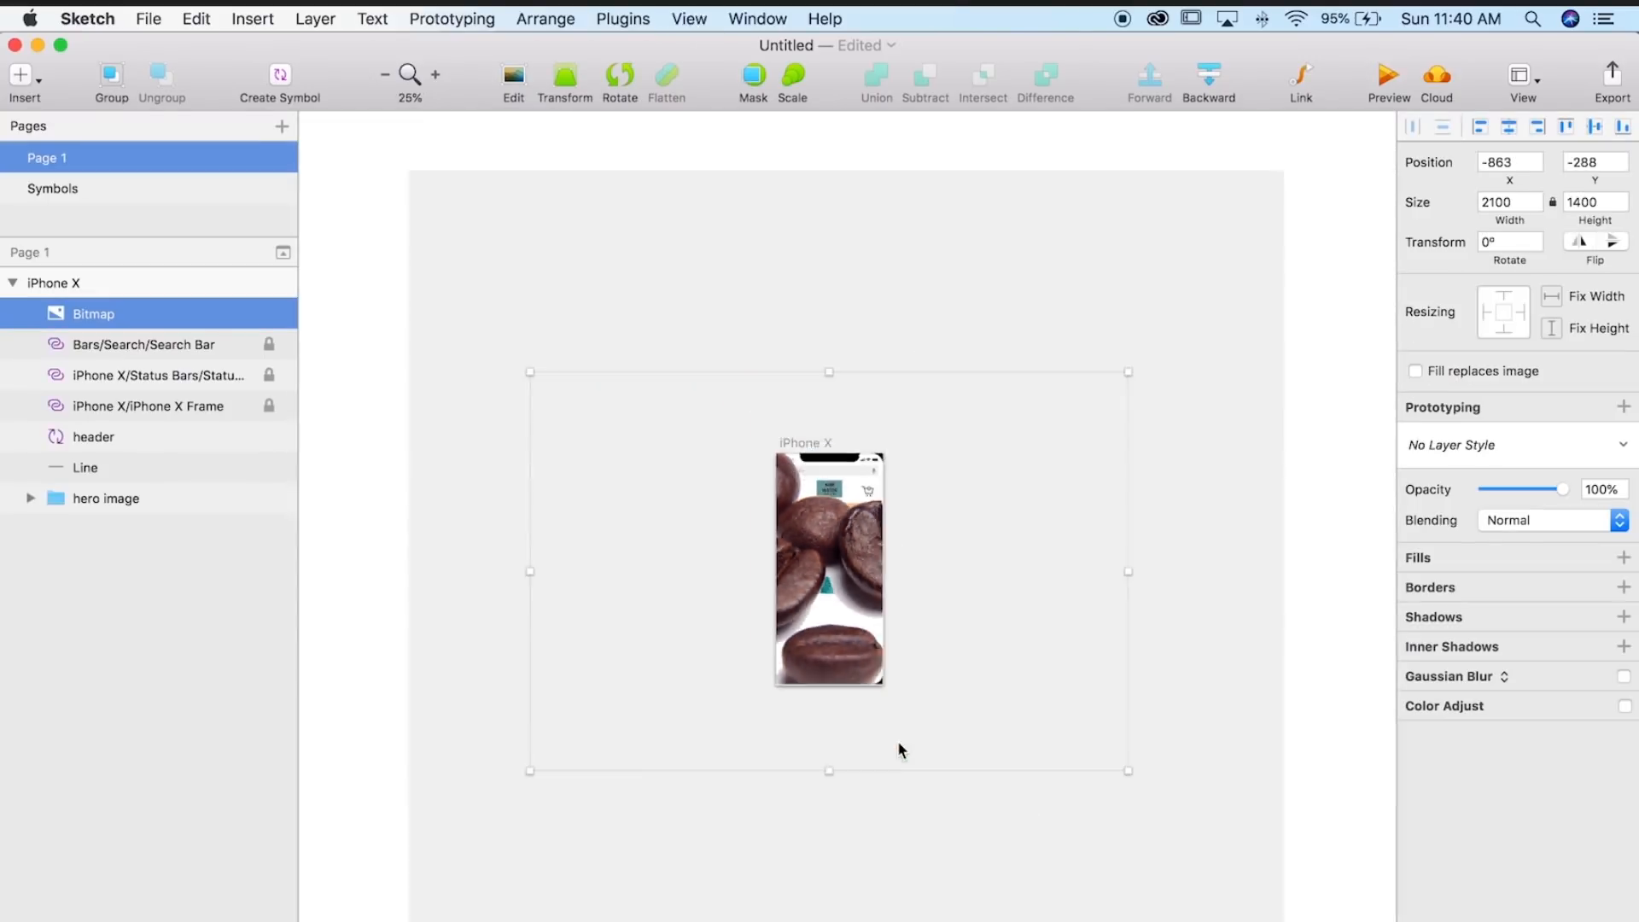
pyautogui.moveTo(989, 472); pyautogui.dragTo(863, 612)
pyautogui.press('super+0')
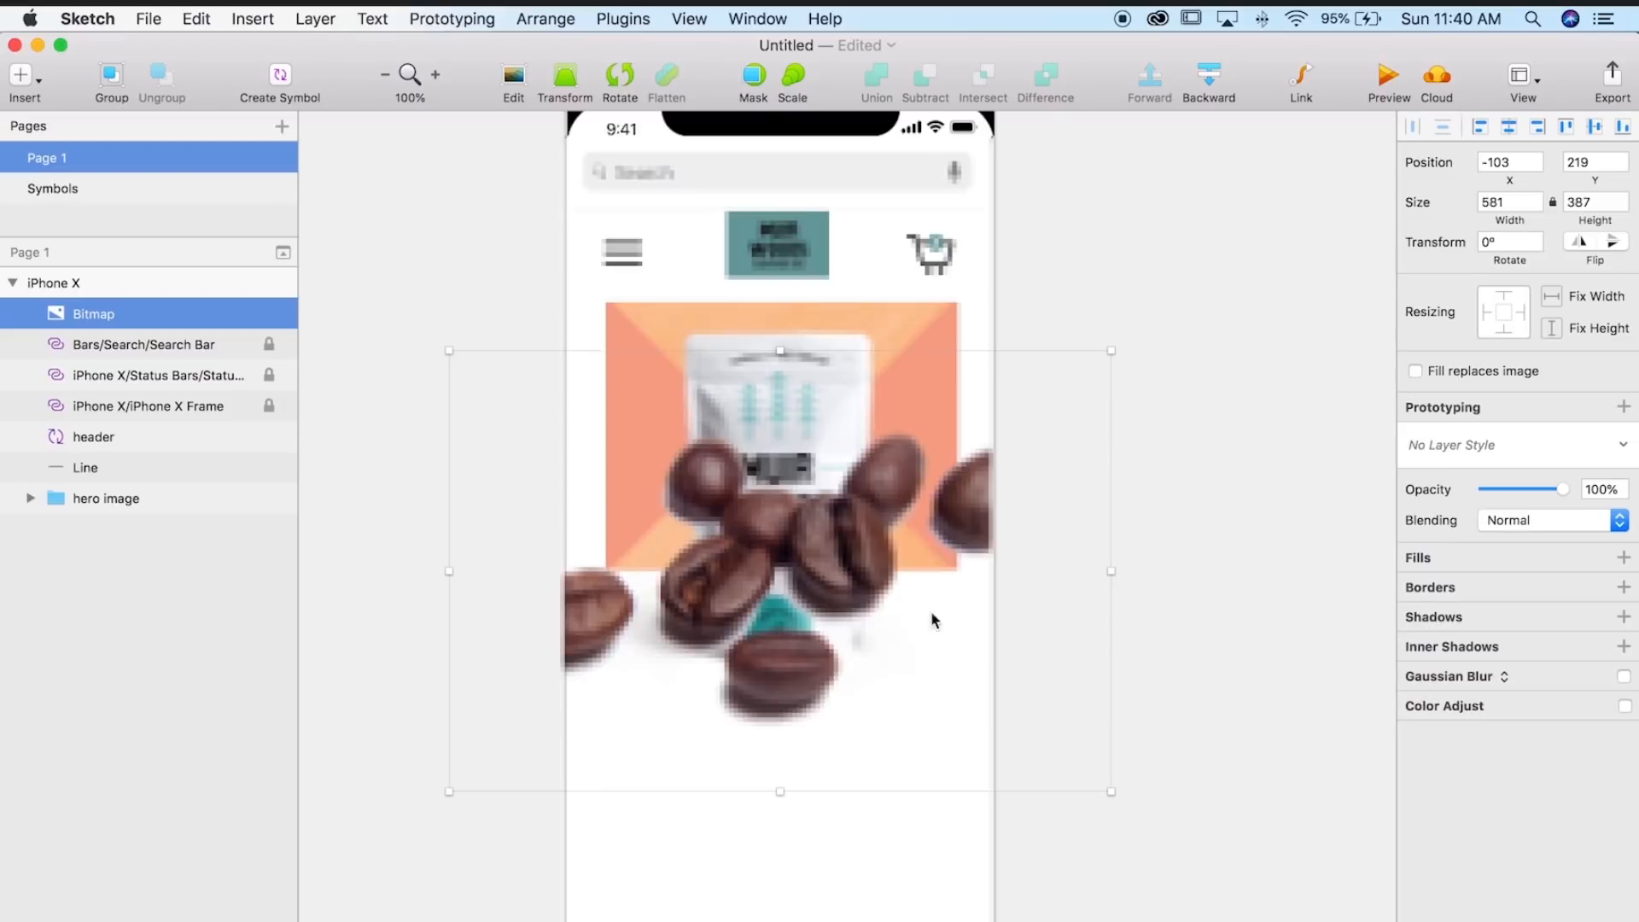
pyautogui.moveTo(1113, 347); pyautogui.dragTo(744, 671)
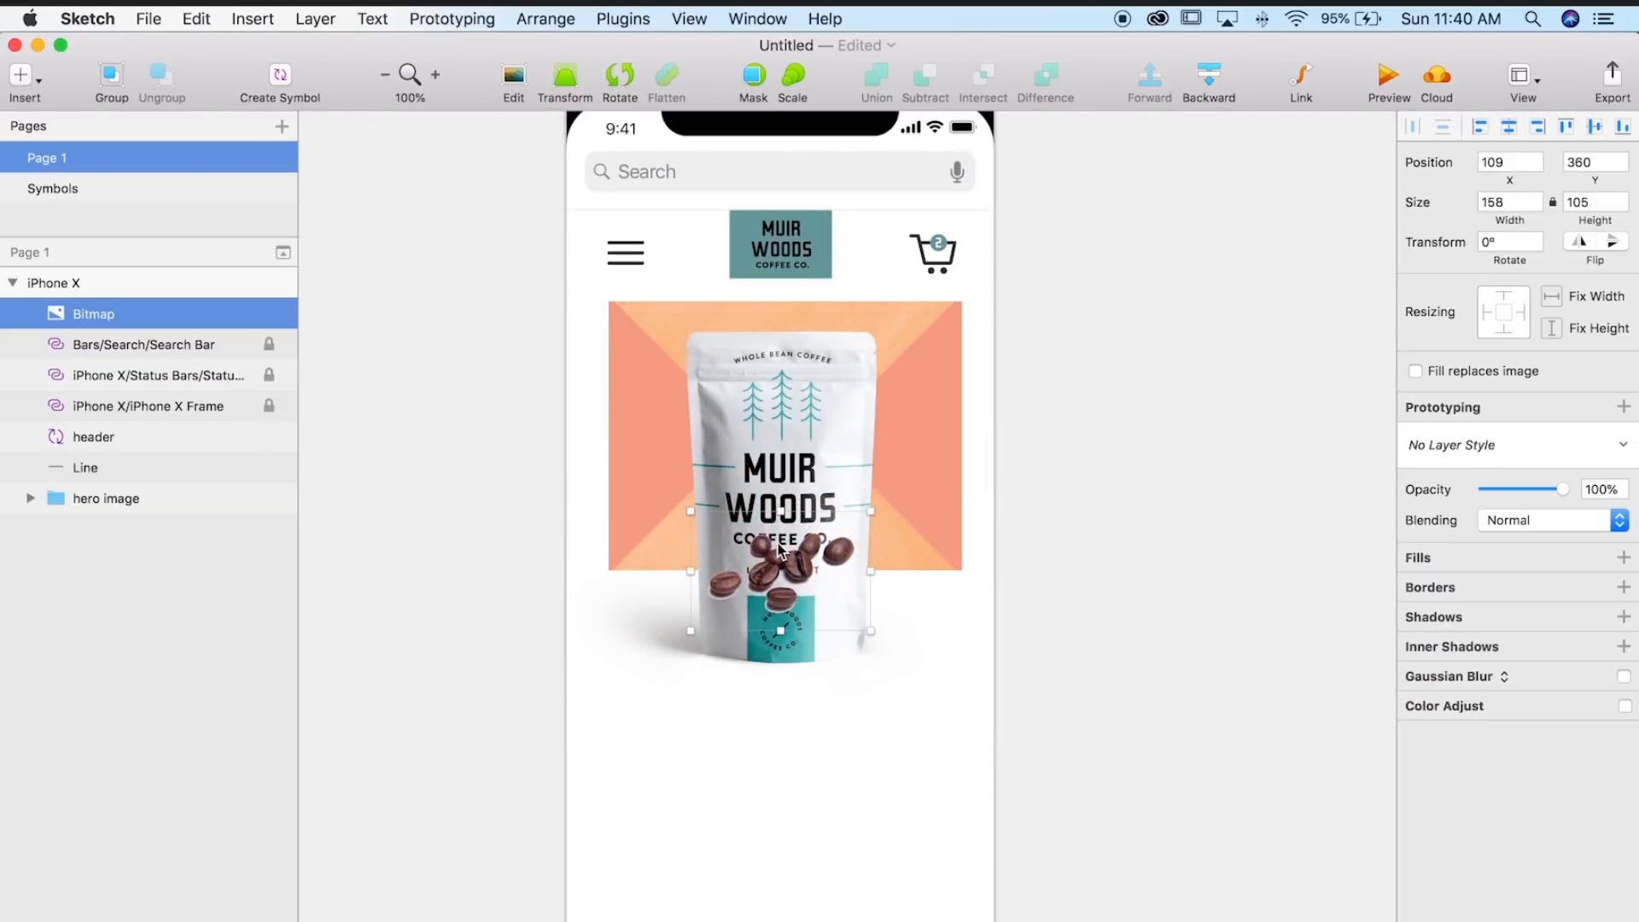
# - Shrink the bean image to about 81 × 54 and place it beside the bag's lower right corner
pyautogui.press('super+plus')
pyautogui.scroll(-4, 925, 640)
pyautogui.moveTo(734, 410); pyautogui.dragTo(876, 565)
pyautogui.moveTo(988, 451); pyautogui.dragTo(830, 568)
pyautogui.moveTo(756, 631); pyautogui.dragTo(887, 601)
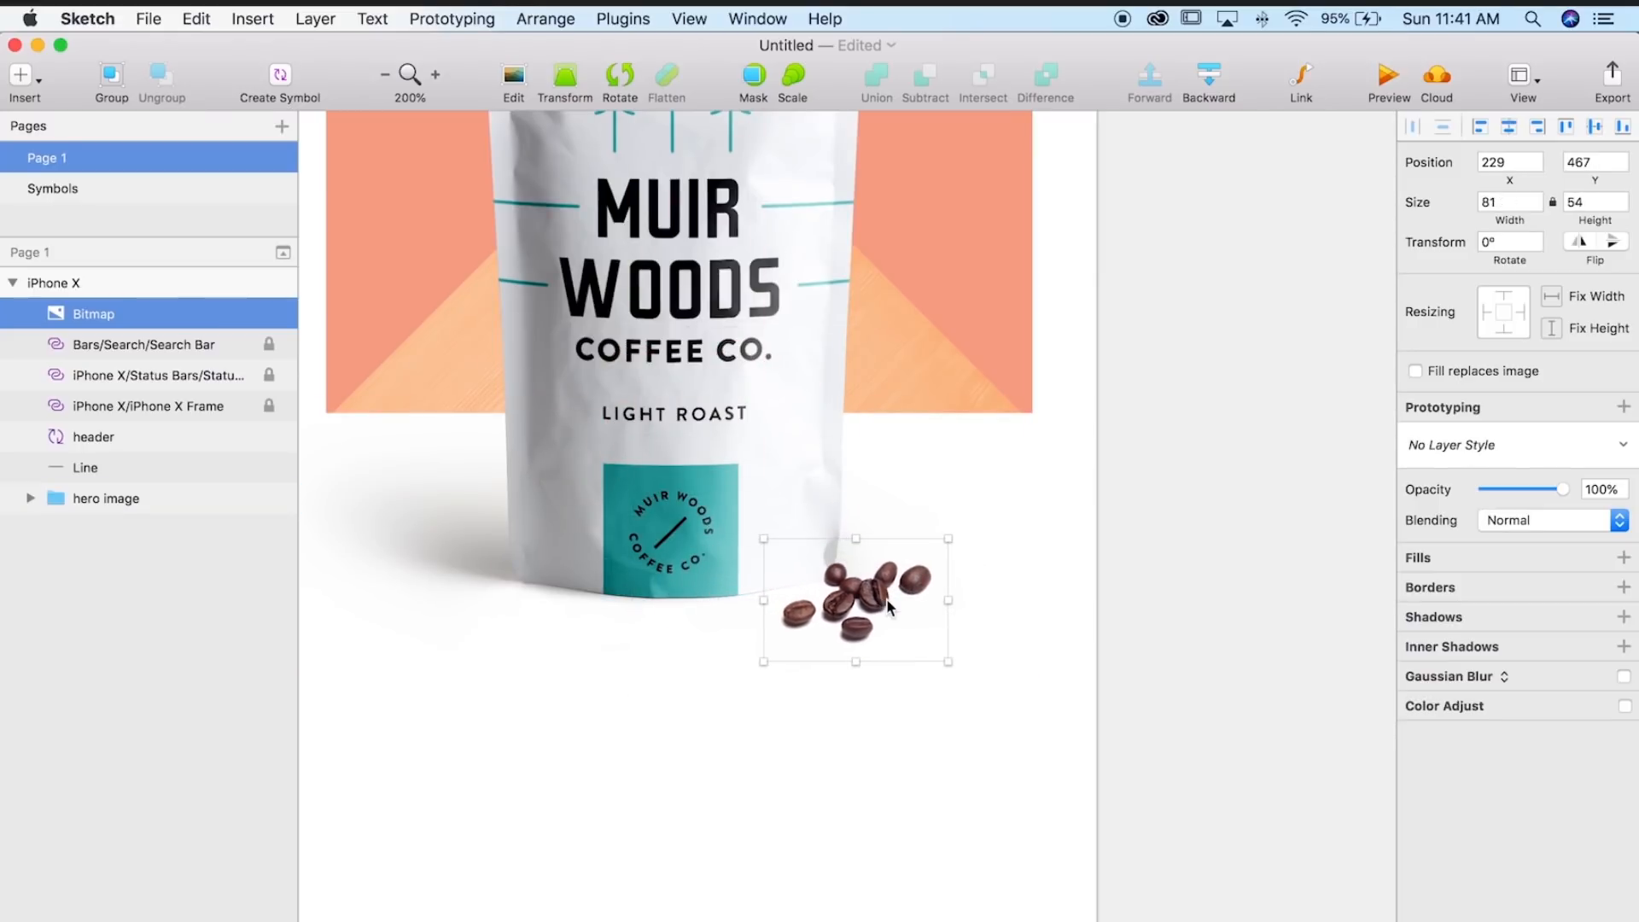
# - Fine-tune the bean image's position at the bag's base to about X 234, Y 464
pyautogui.press('super+minus')
pyautogui.click(1125, 580)
pyautogui.moveTo(1136, 532); pyautogui.dragTo(1203, 578)
pyautogui.press('super+plus')
pyautogui.moveTo(910, 703); pyautogui.dragTo(920, 698)
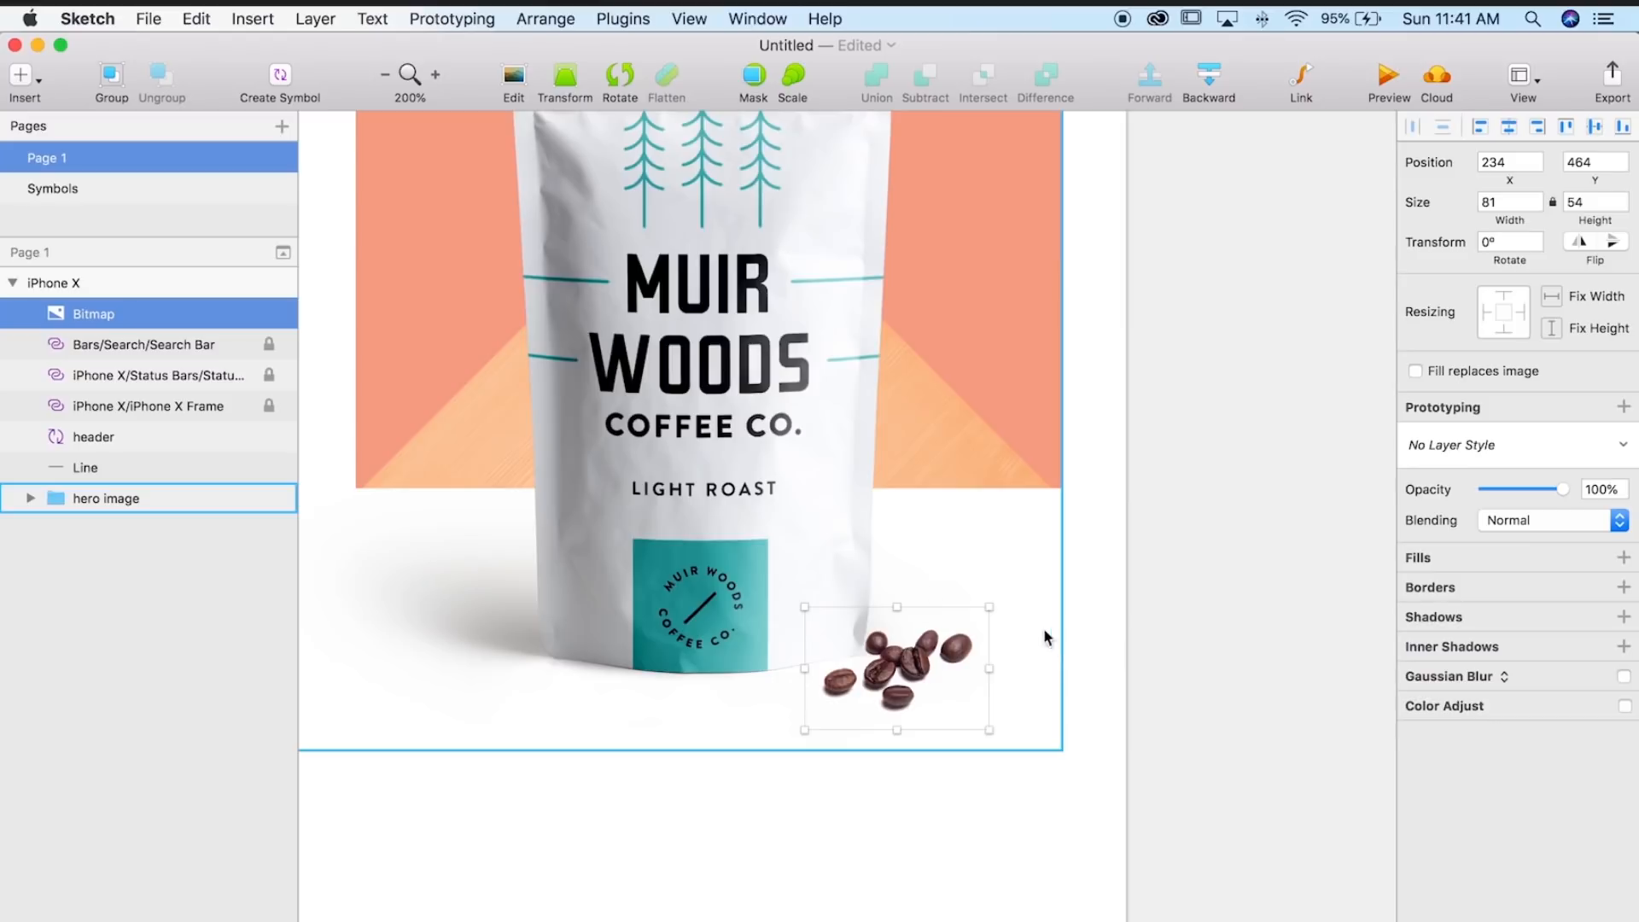
# - Paste a copy of the bean image over itself and move it into the hero image group, directly beneath muirwoods
pyautogui.click(196, 18)
pyautogui.moveTo(231, 147)
pyautogui.click(488, 151)
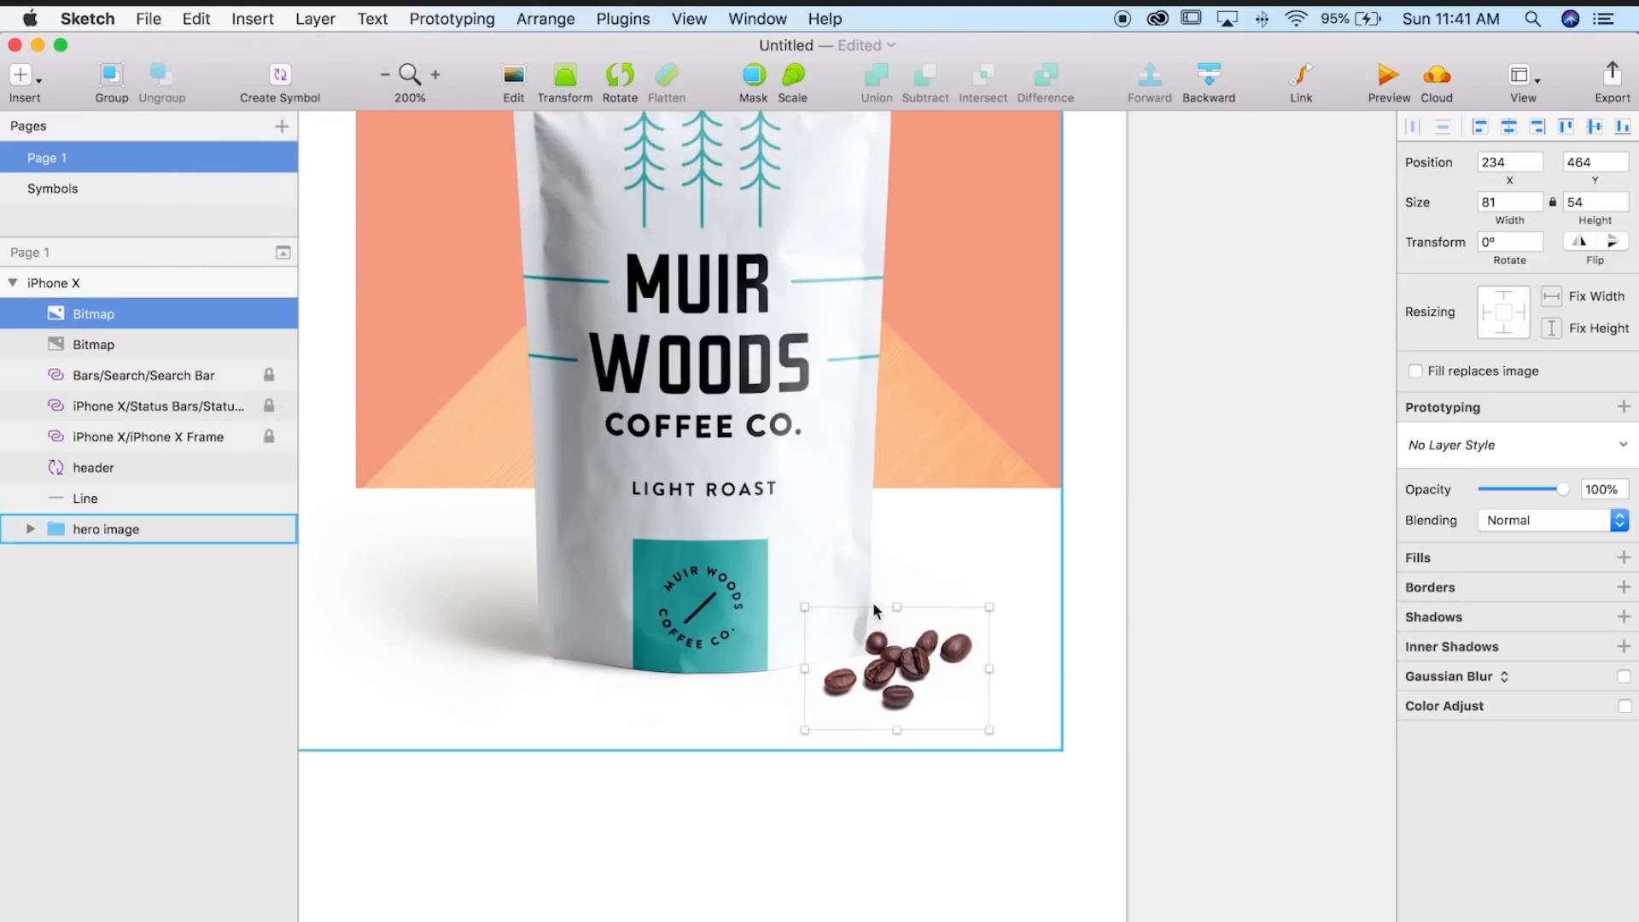
pyautogui.moveTo(97, 320); pyautogui.dragTo(28, 526)
pyautogui.moveTo(137, 499); pyautogui.dragTo(135, 565)
# - Nudge the copied beans up and left behind the bag to X 212, Y 440
pyautogui.hotkey('shift', 'Up')
pyautogui.hotkey('shift', 'Up')
pyautogui.hotkey('shift', 'Up')
pyautogui.hotkey('shift', 'Left')
pyautogui.hotkey('shift', 'Left')
pyautogui.press('Down')
pyautogui.press('Down')
pyautogui.press('Down')
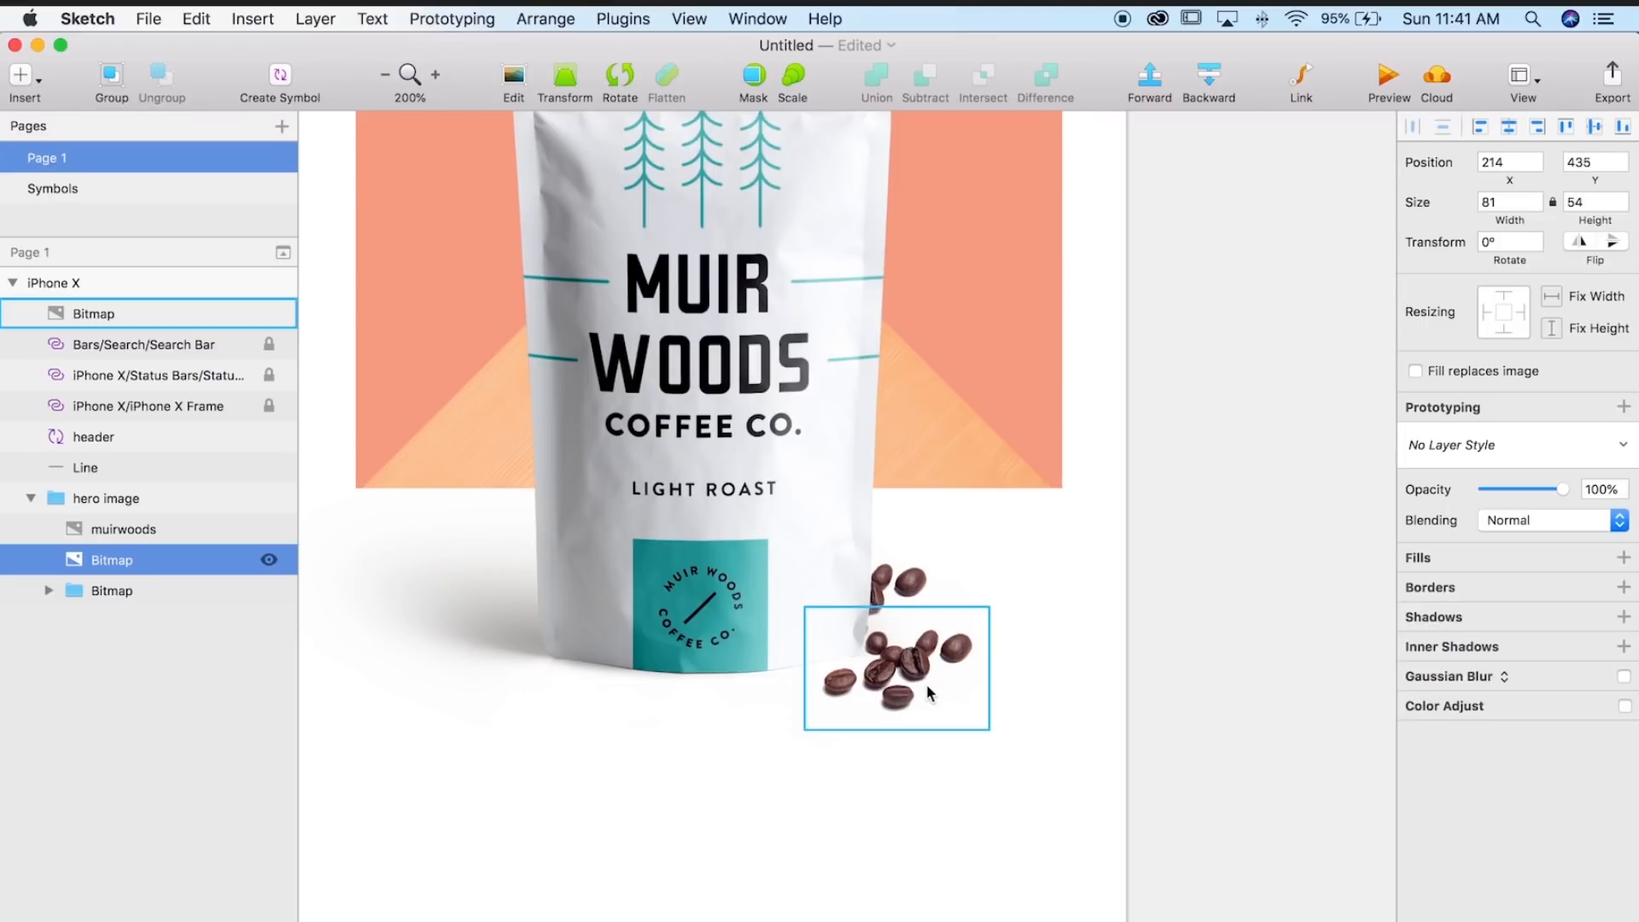
pyautogui.press('Left')
pyautogui.press('Left')
pyautogui.press('Down')
pyautogui.press('Down')
pyautogui.press('Down')
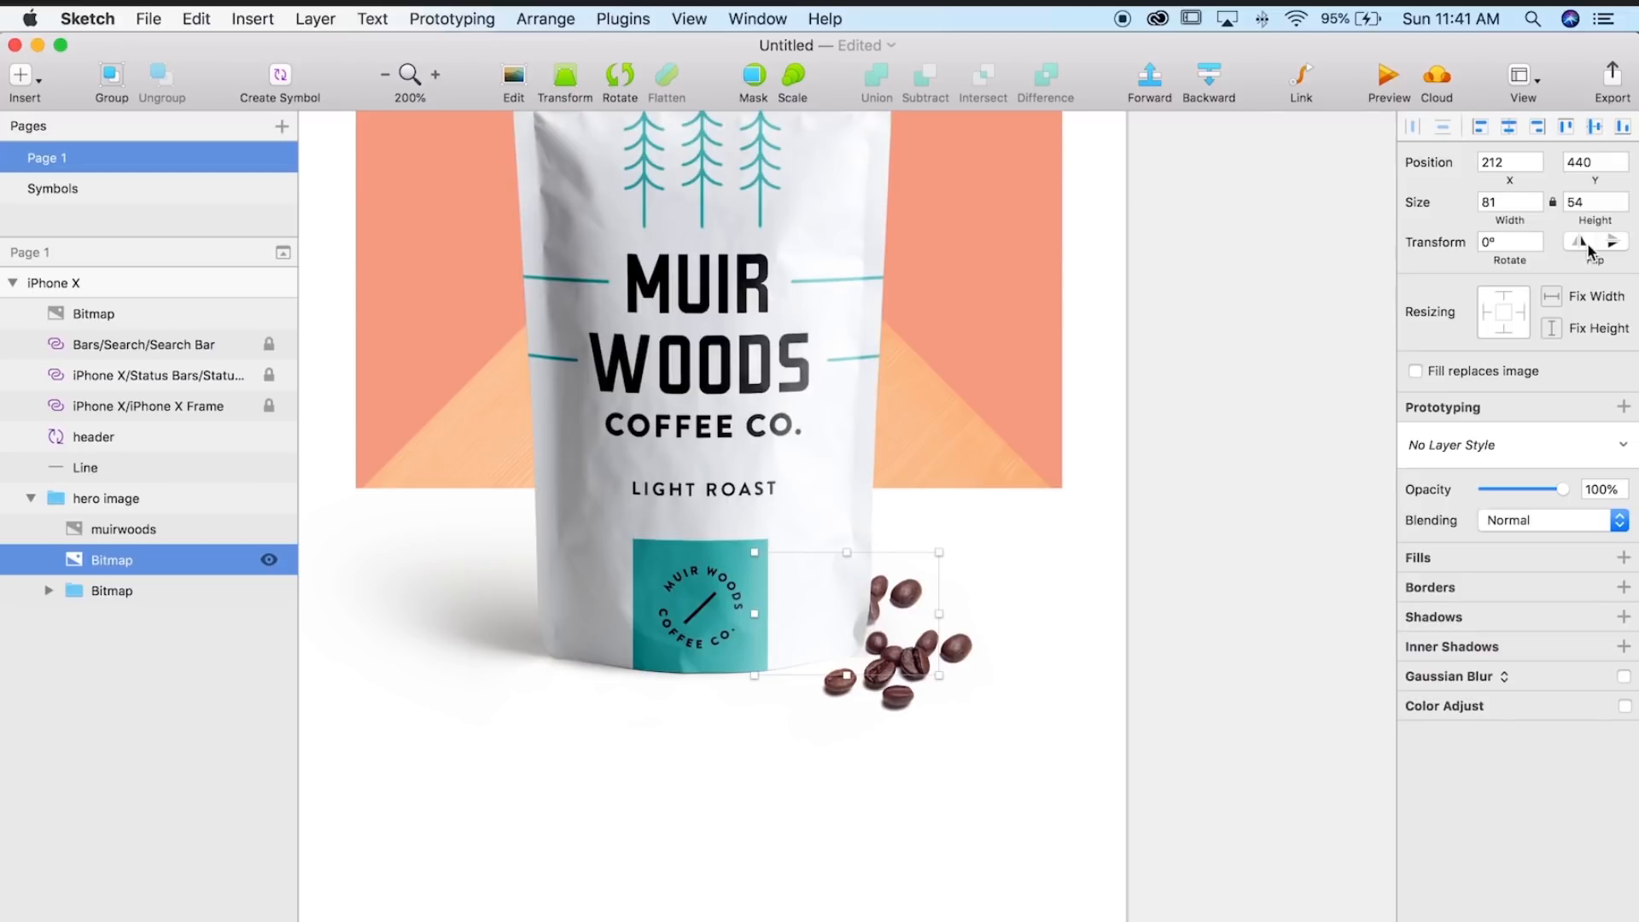
# - Flip the copied beans horizontally, nudge them up to Y 435 and deselect them
pyautogui.press('Up')
pyautogui.press('Up')
pyautogui.press('Up')
pyautogui.press('Up')
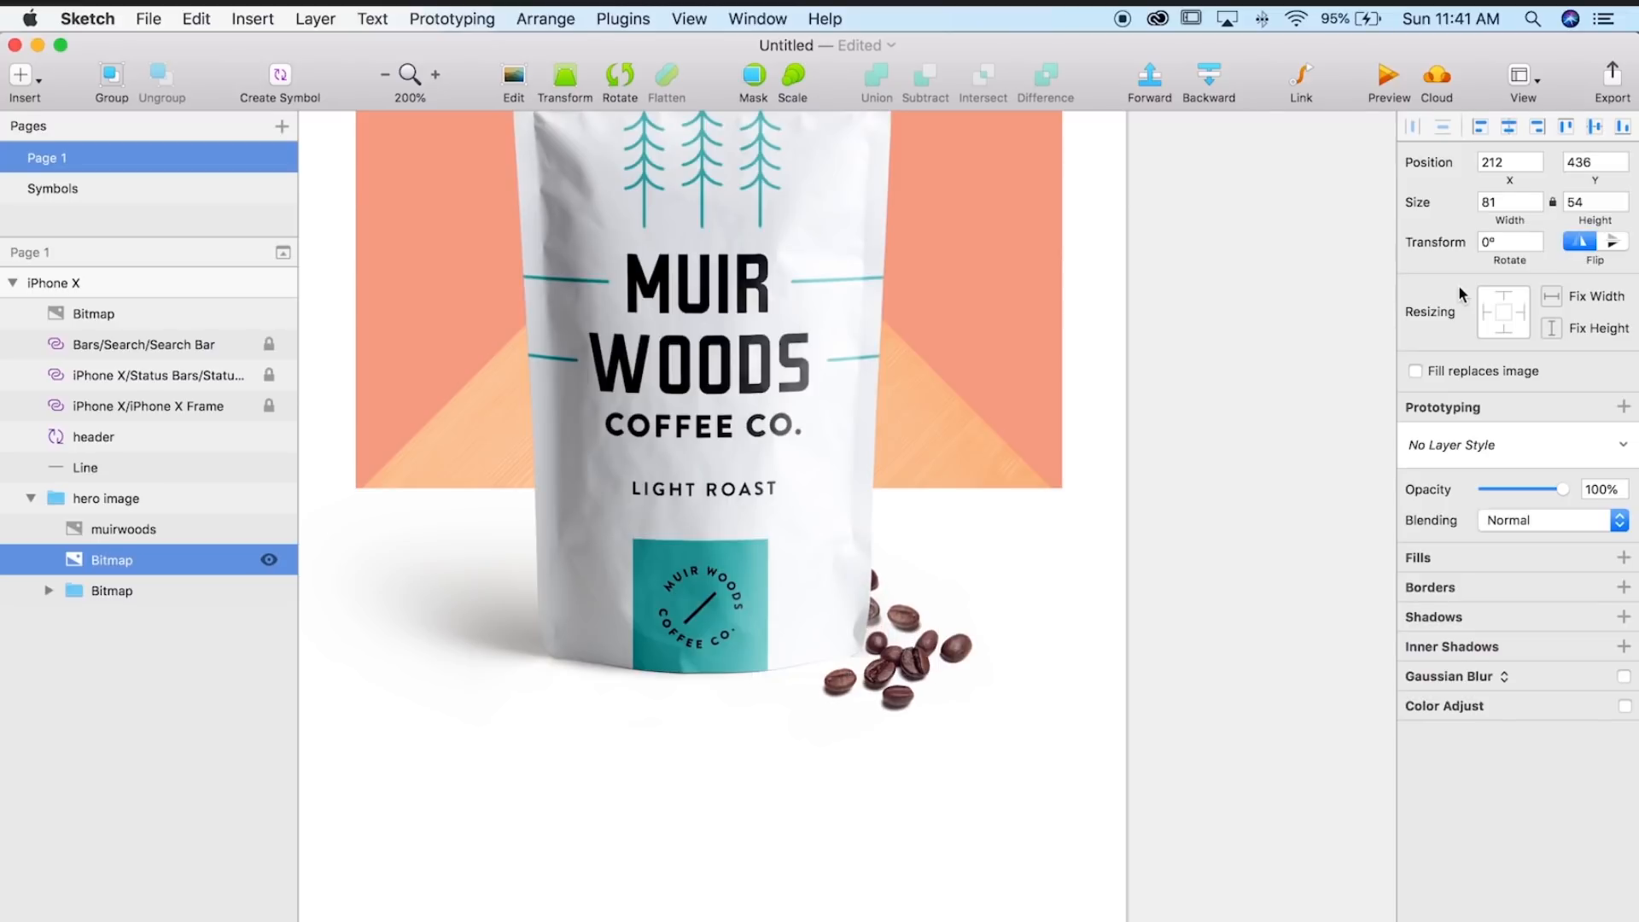
pyautogui.press('super+0')
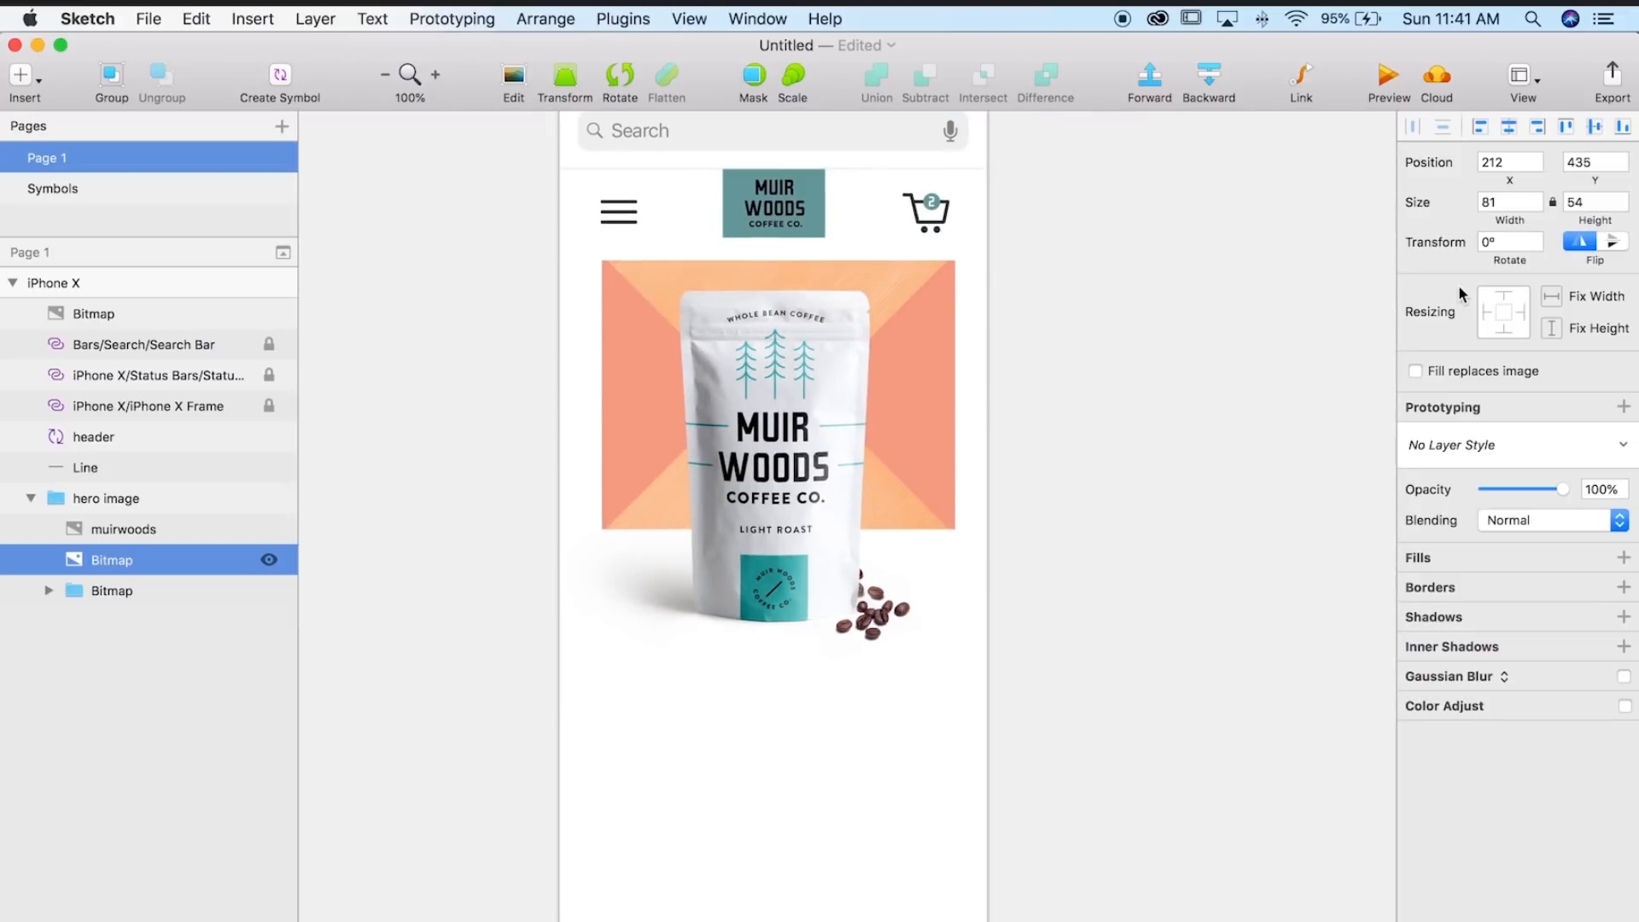
pyautogui.click(1123, 510)
pyautogui.hscroll(-2, 1148, 534)
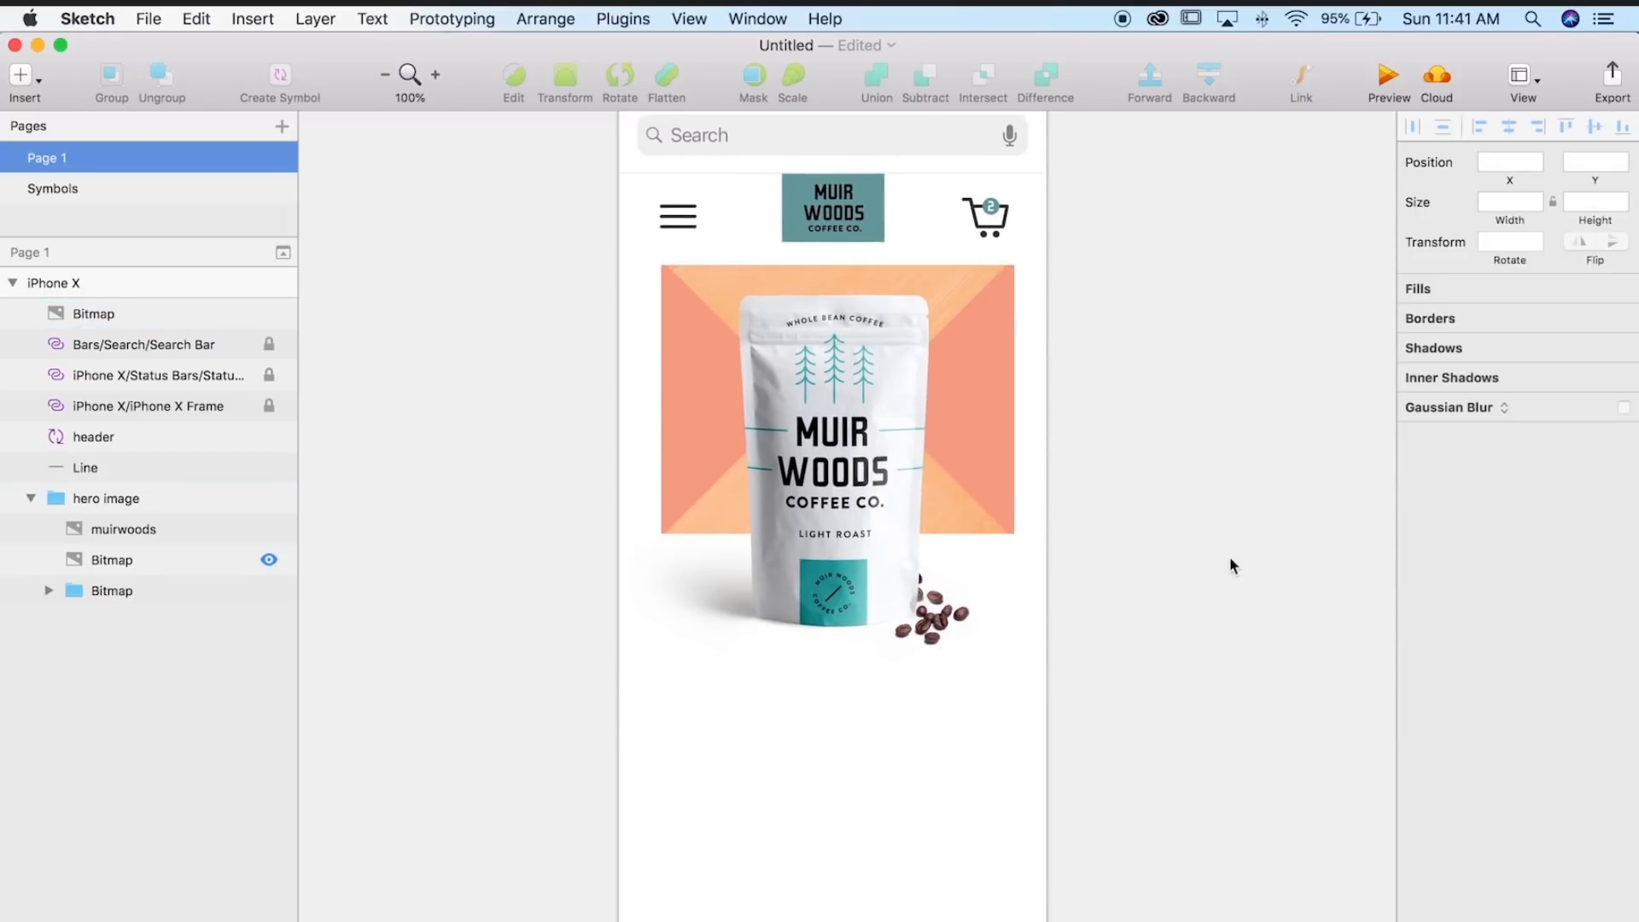
pyautogui.scroll(2, 1230, 564)
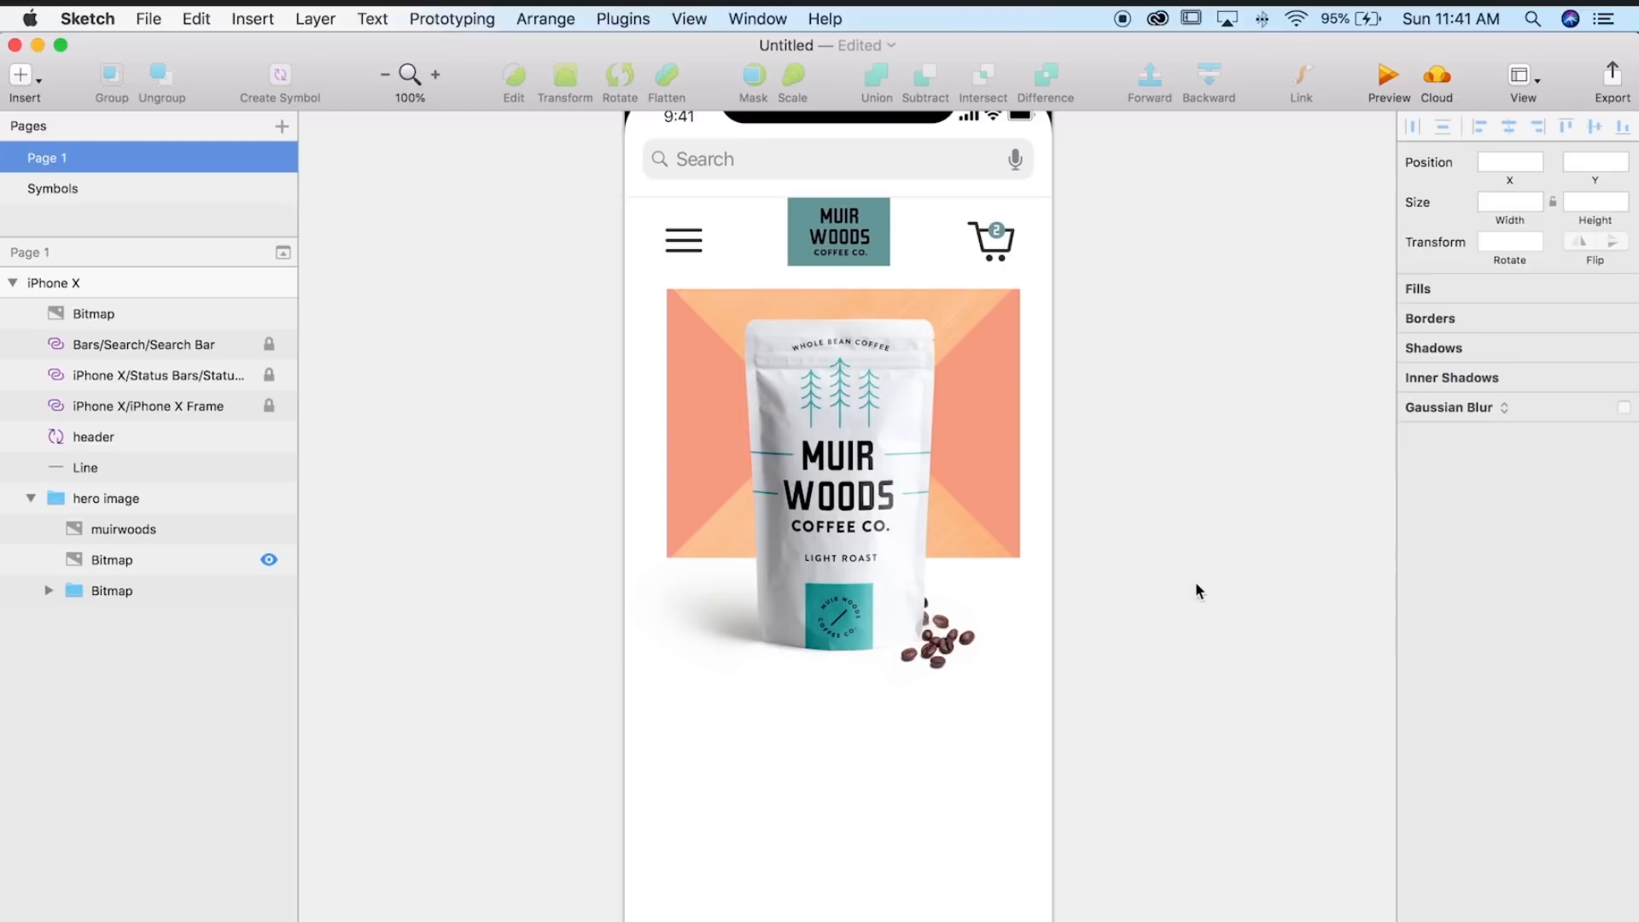
# - Rename the bean bitmap inside the hero image group as beans
pyautogui.doubleClick(116, 560)
pyautogui.write('beans')
pyautogui.press('Return')
pyautogui.click(48, 589)
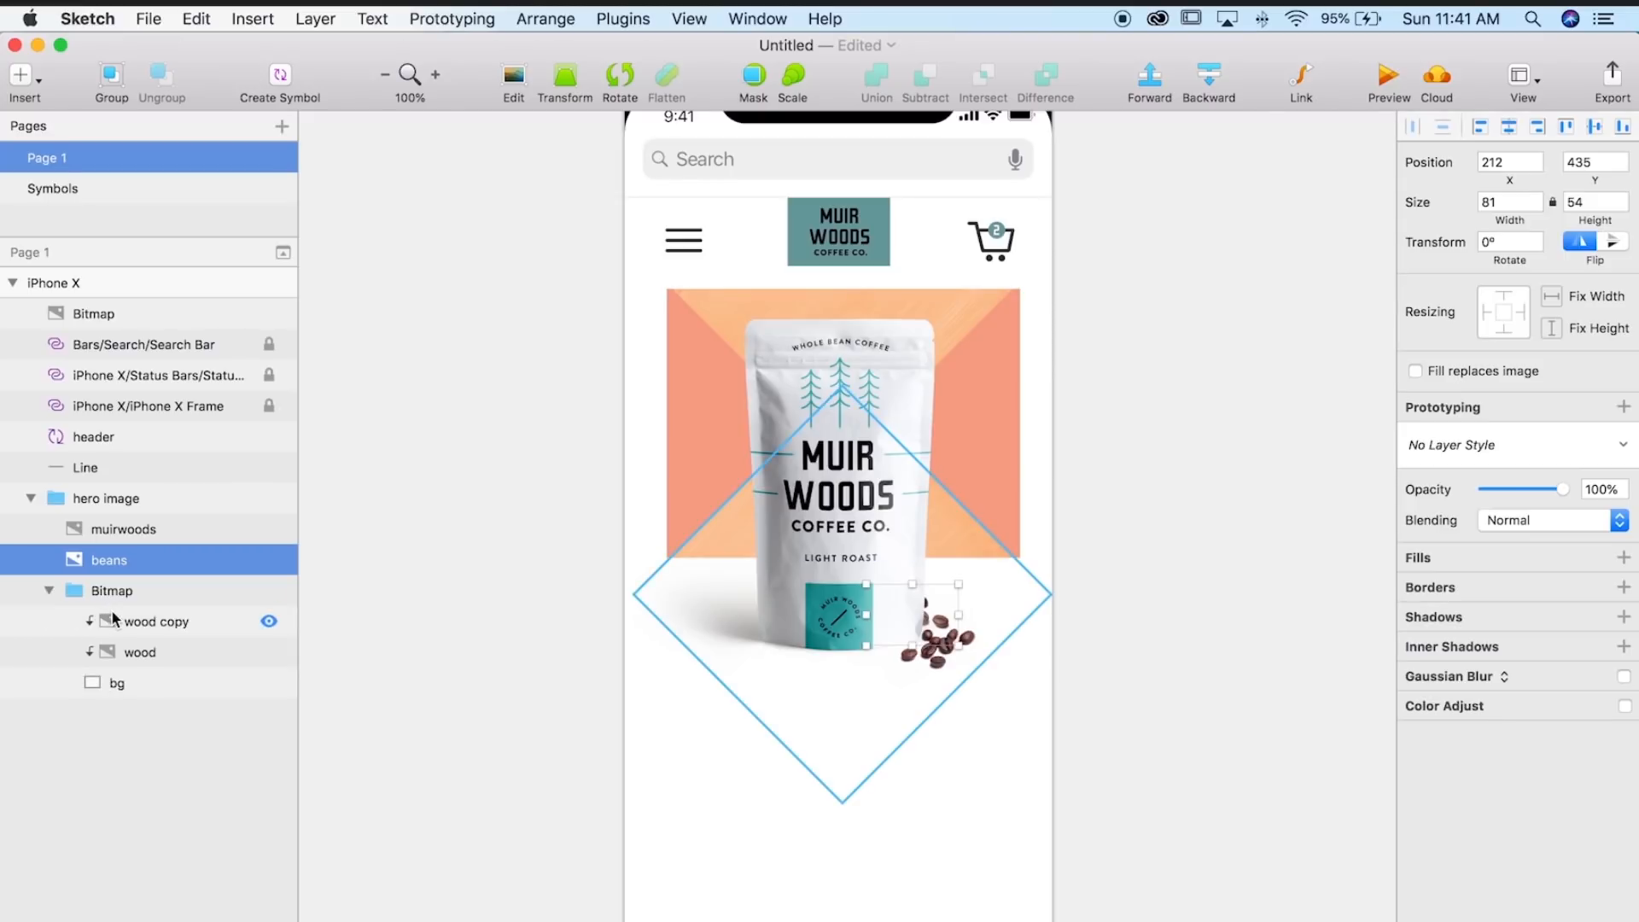
pyautogui.click(49, 590)
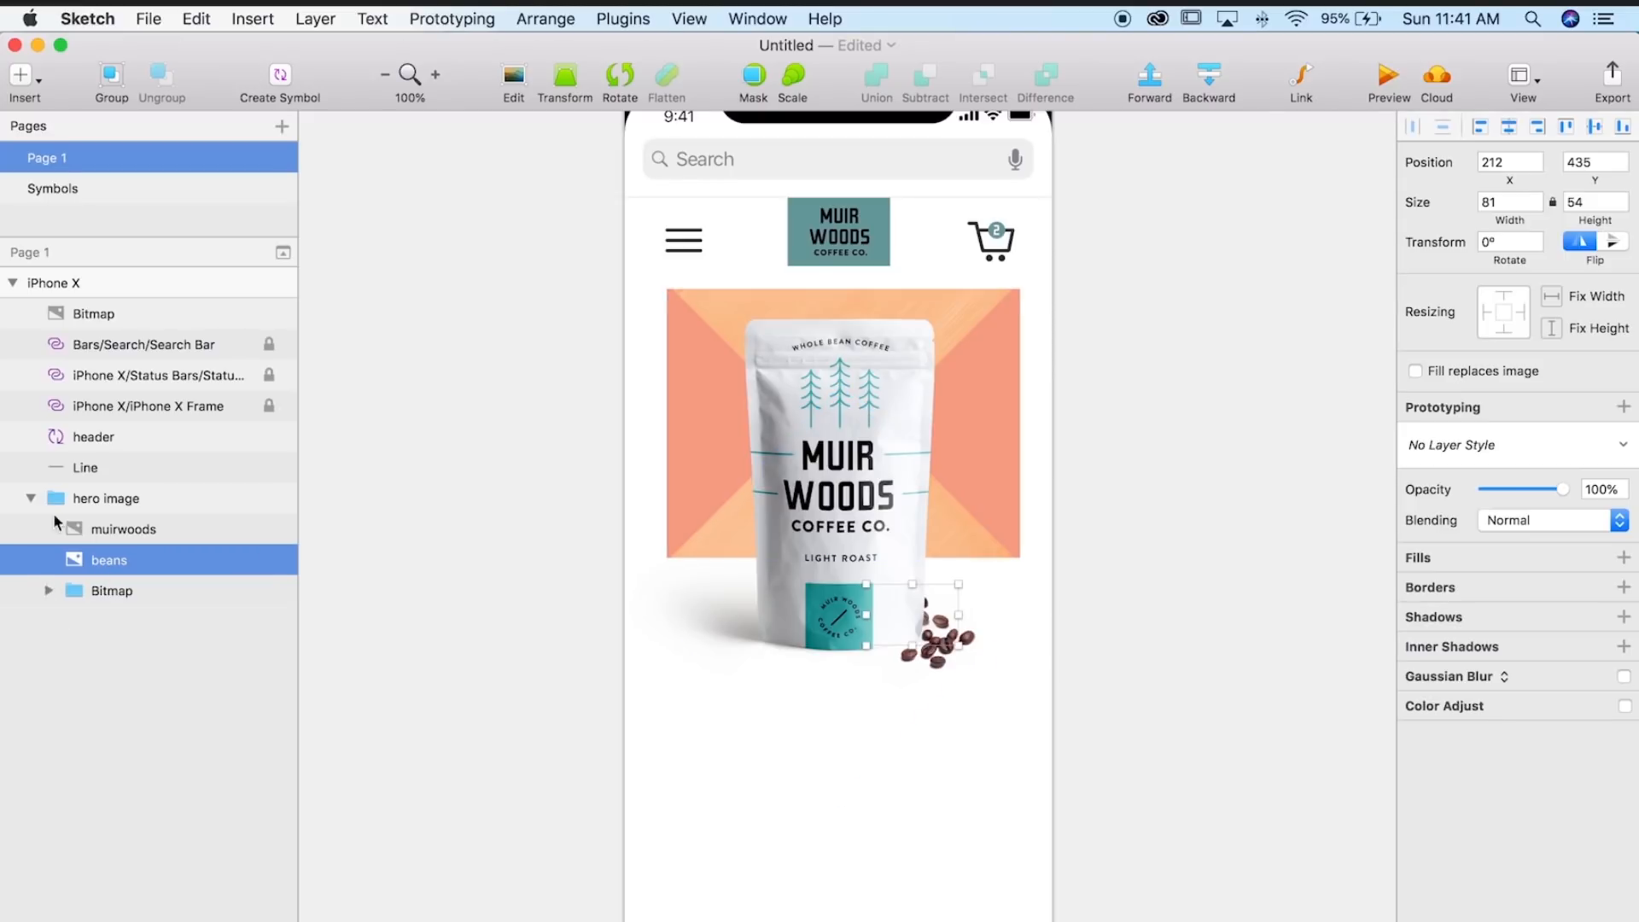
# - Rename the front bean bitmap as beans and move it to the top of the hero image group, then collapse the group
pyautogui.click(101, 317)
pyautogui.doubleClick(94, 314)
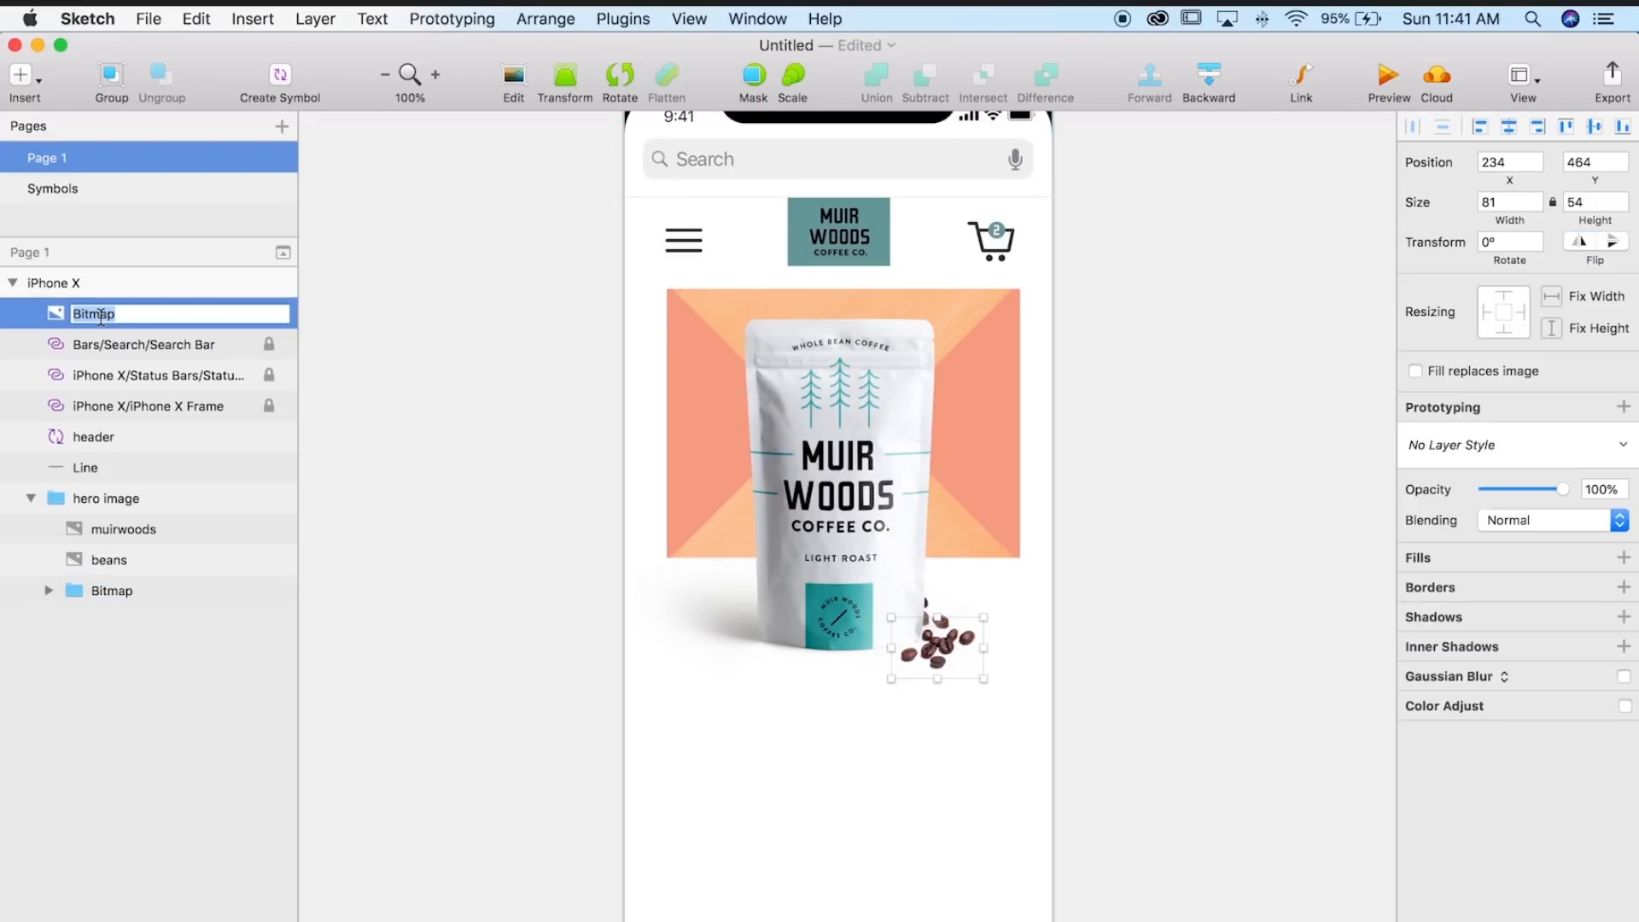
pyautogui.write('beans')
pyautogui.press('Return')
pyautogui.moveTo(83, 352); pyautogui.dragTo(85, 519)
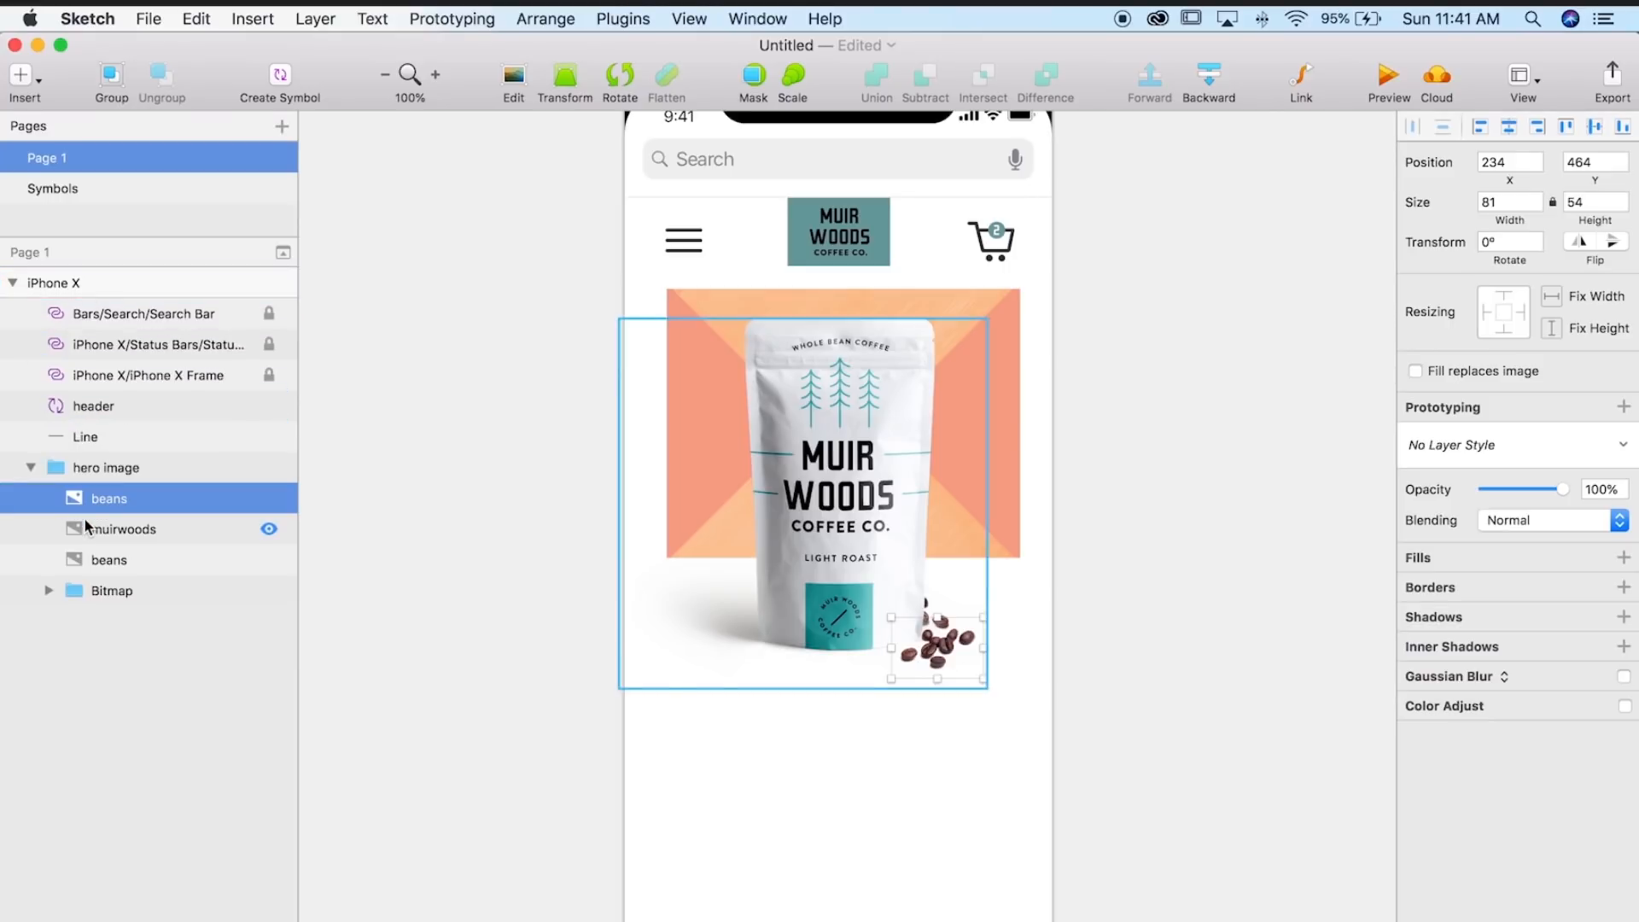
pyautogui.click(31, 468)
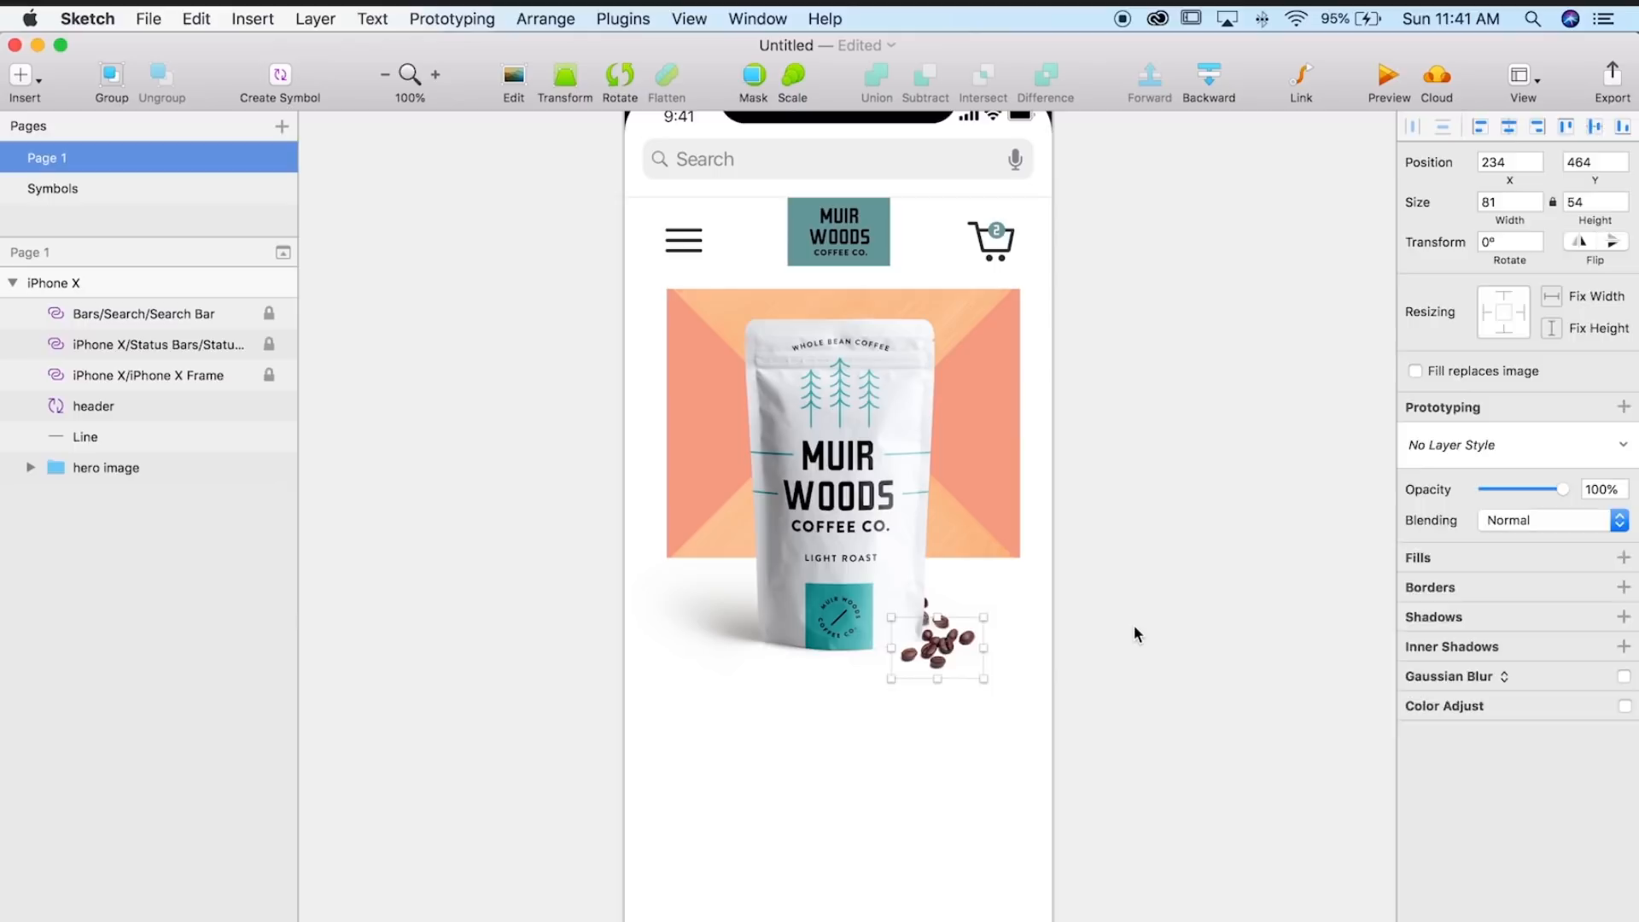
pyautogui.click(1101, 618)
# - Draw a 12 × 12 circle with the Oval tool on the white area below the coffee bag
pyautogui.hscroll(2, 1144, 628)
pyautogui.scroll(-1, 1143, 627)
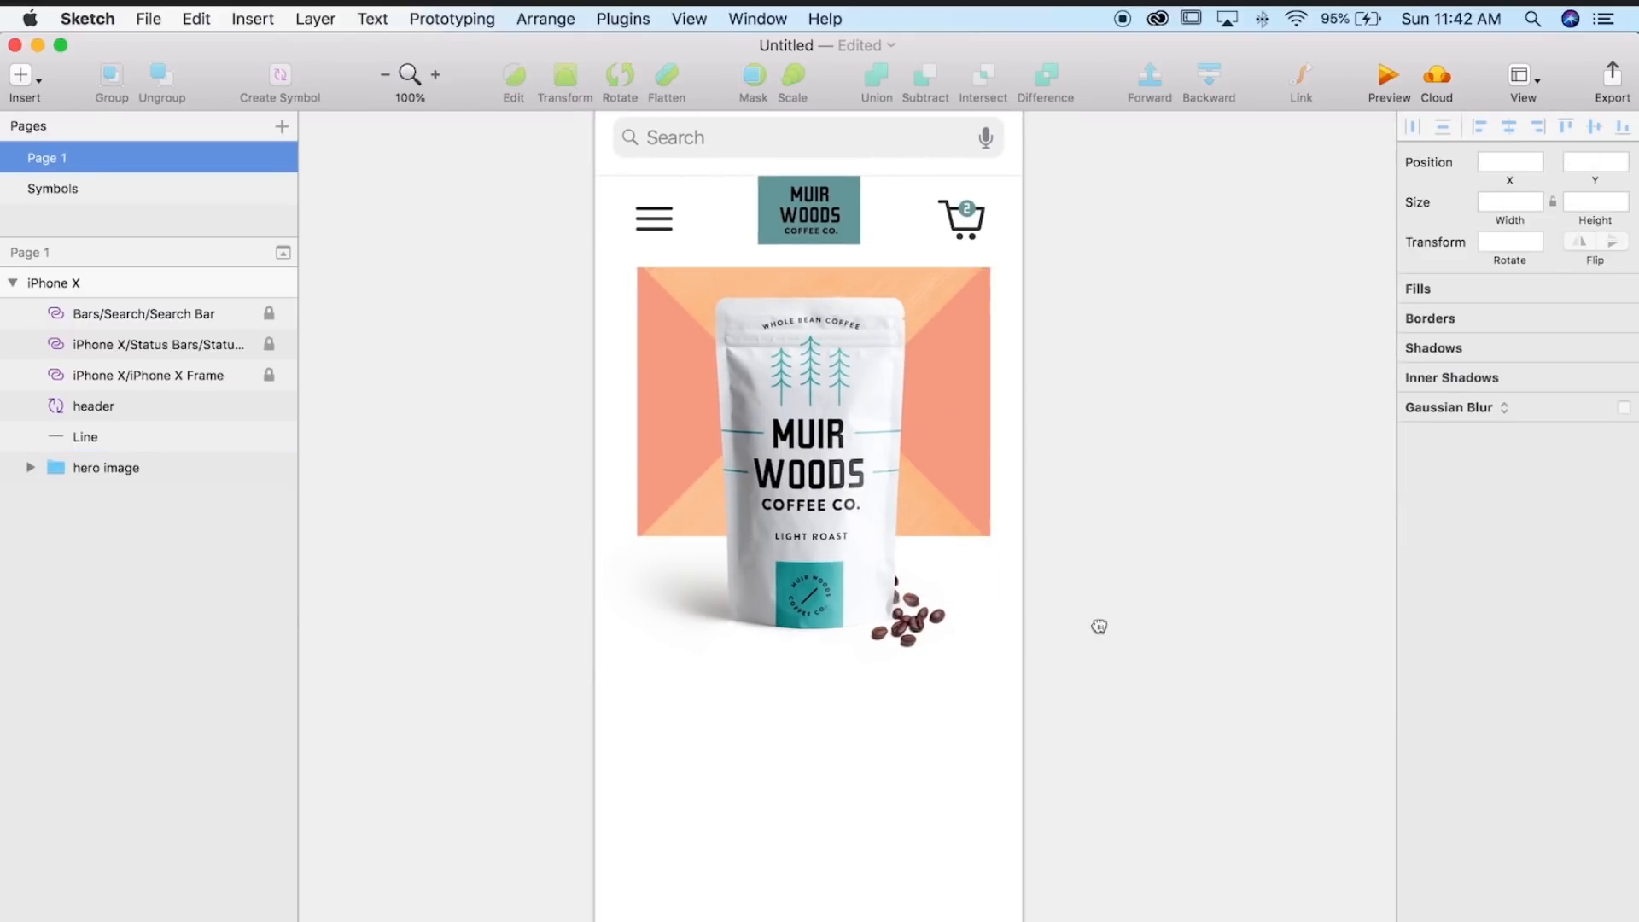
pyautogui.hscroll(2, 1092, 614)
pyautogui.scroll(-2, 1092, 615)
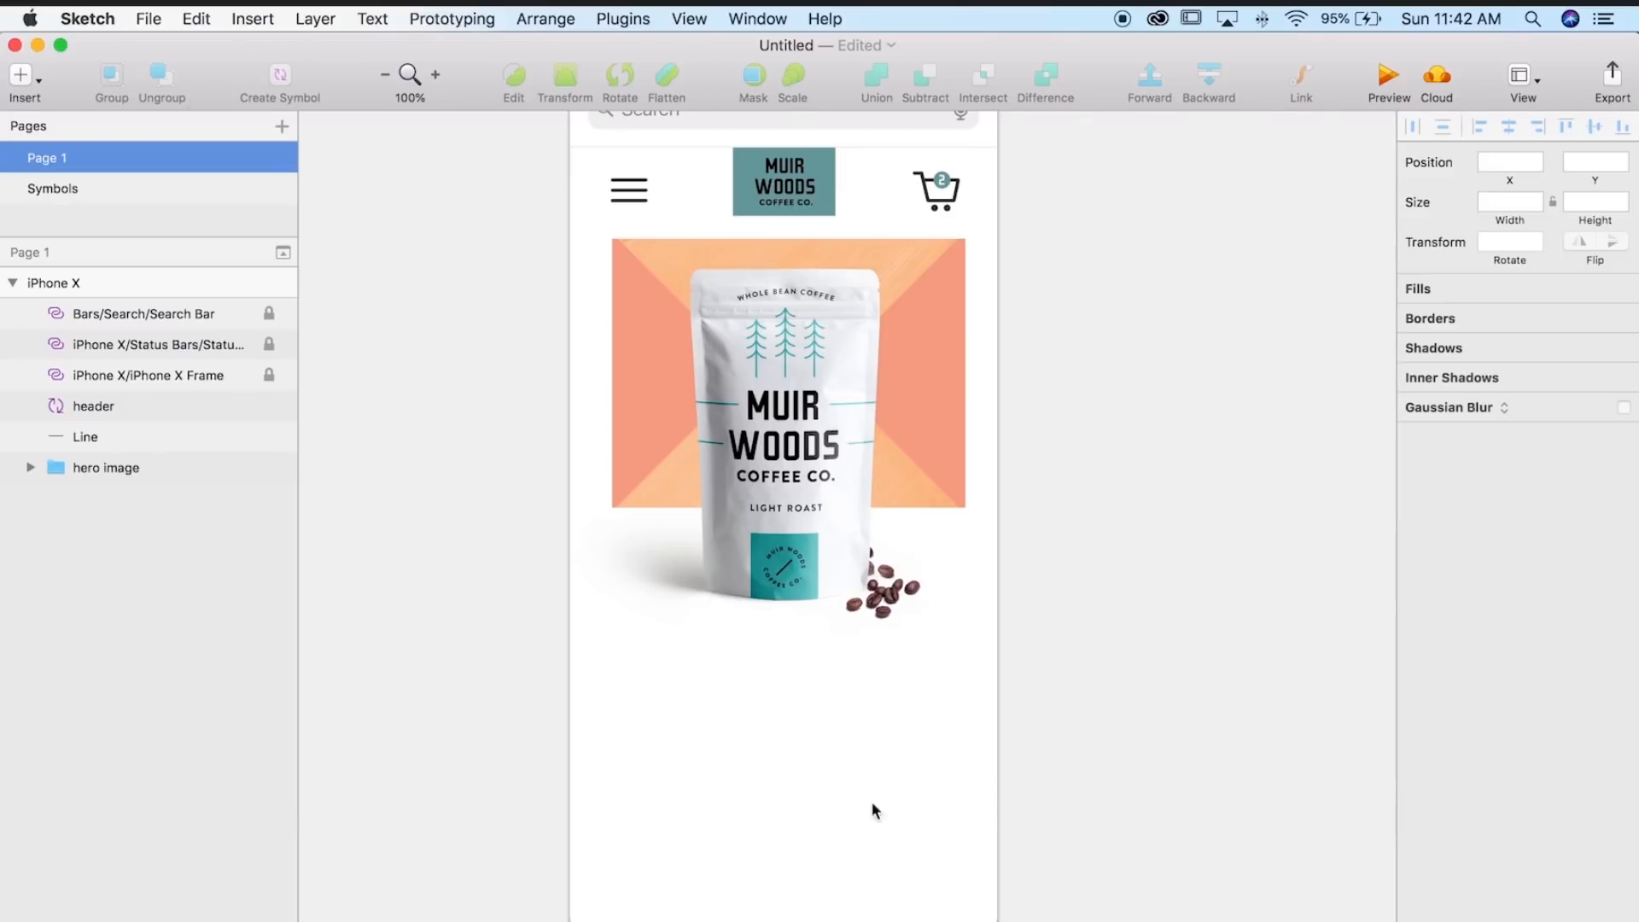
pyautogui.click(265, 20)
pyautogui.moveTo(285, 81)
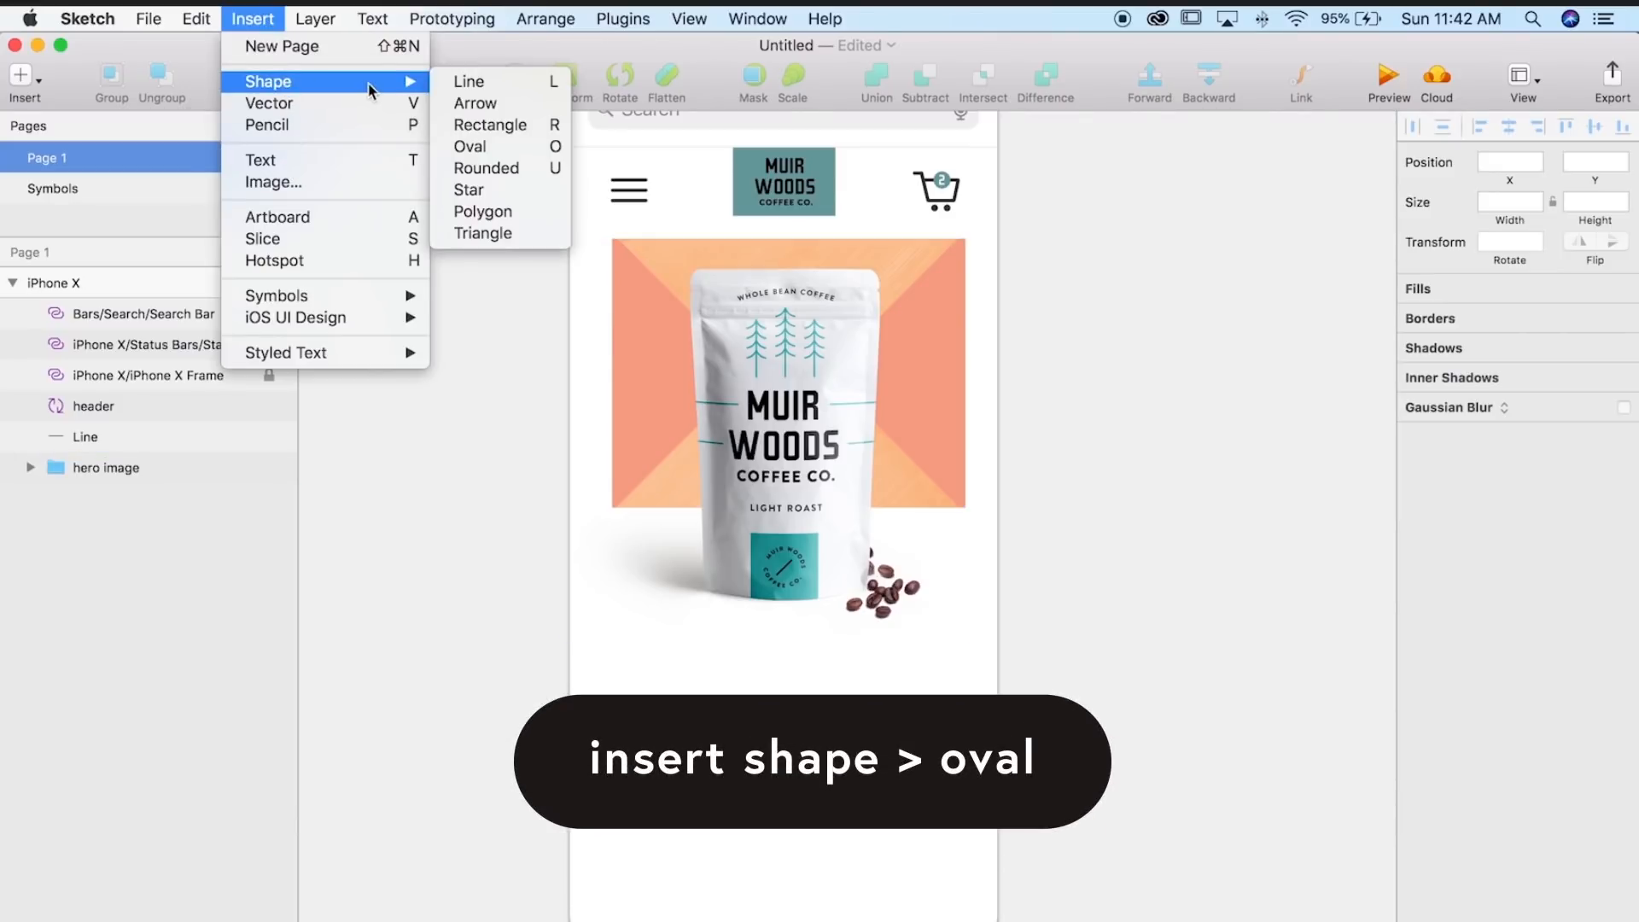
pyautogui.click(474, 146)
pyautogui.press('super+equal')
pyautogui.click(836, 679)
pyautogui.moveTo(841, 670); pyautogui.dragTo(940, 503)
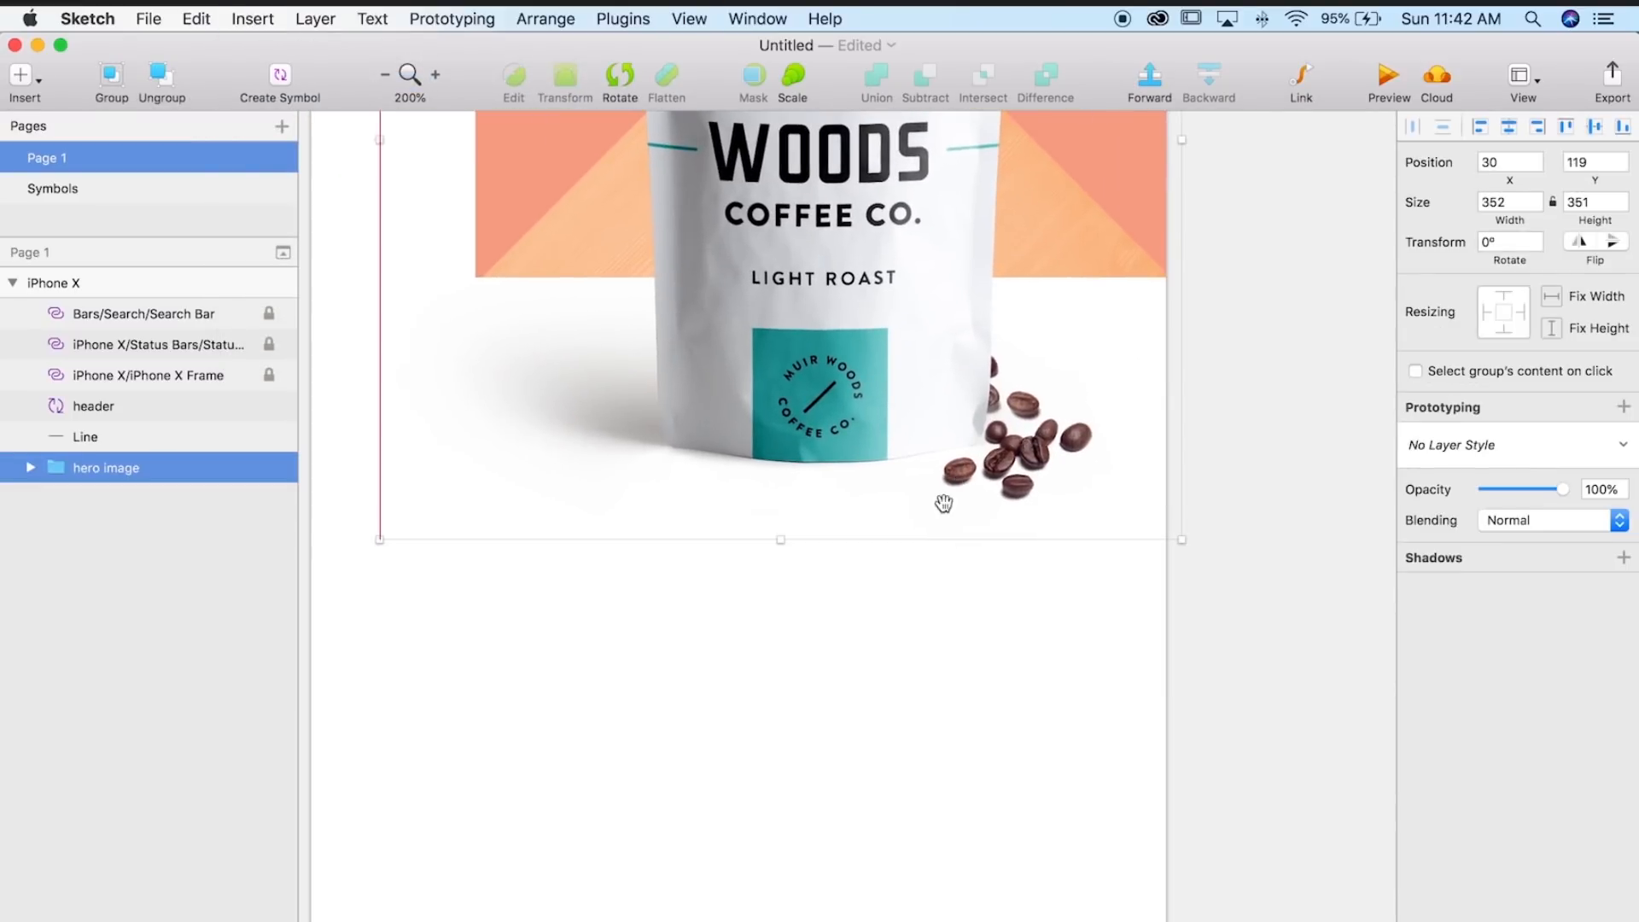
pyautogui.moveTo(773, 573); pyautogui.dragTo(788, 561)
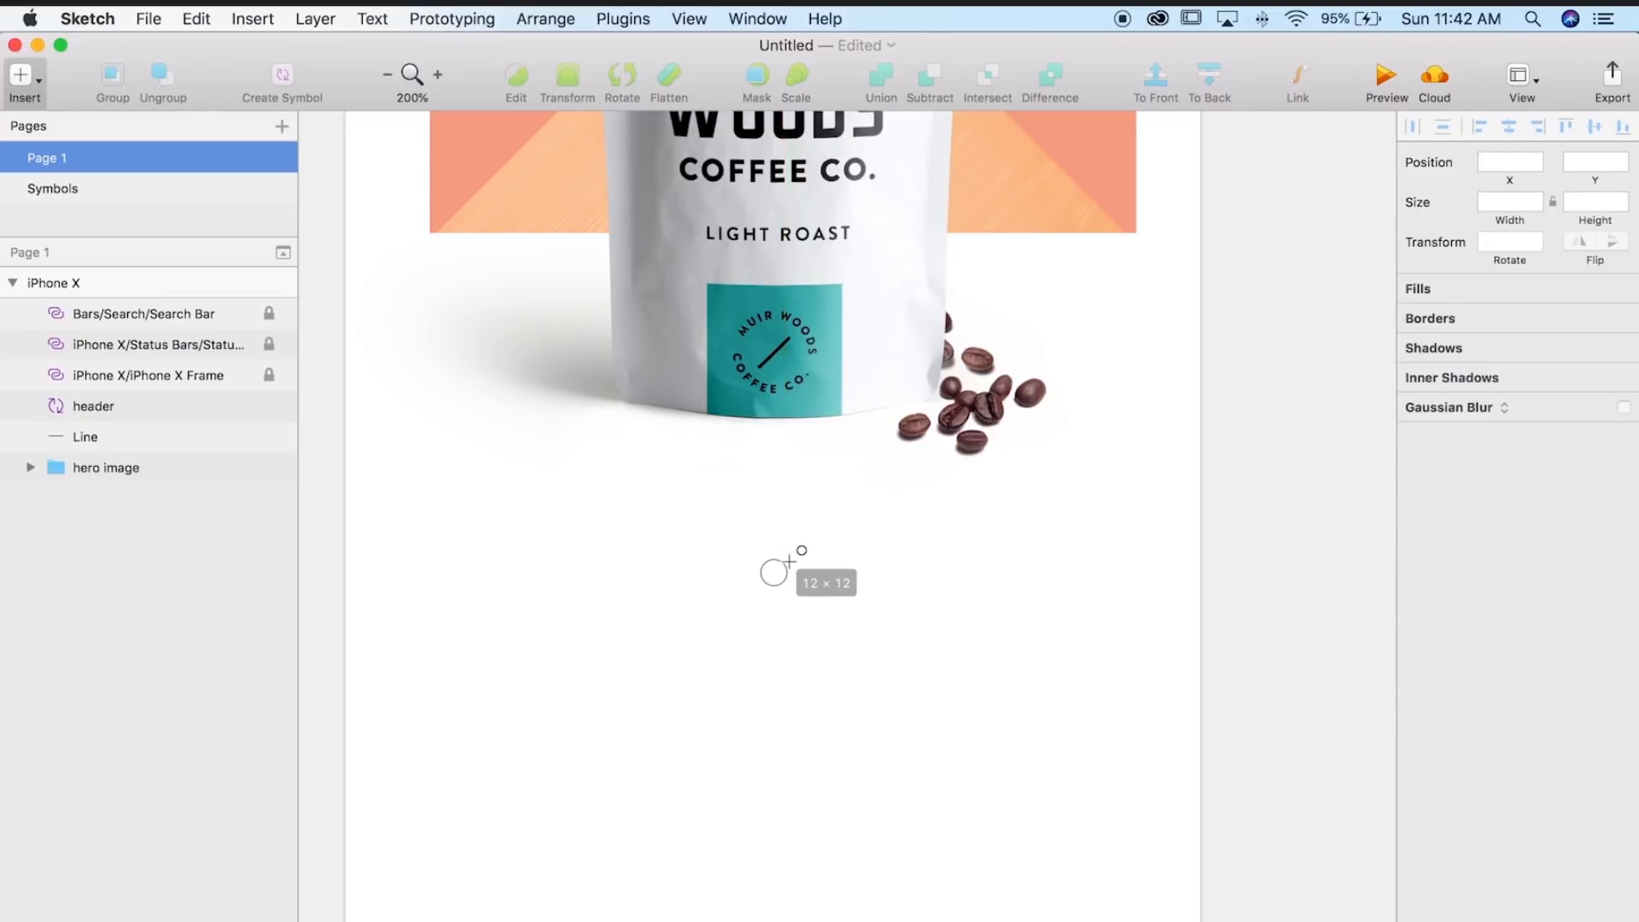
# - Remove the small circle's border and fill it with the colour 393939
pyautogui.click(1412, 553)
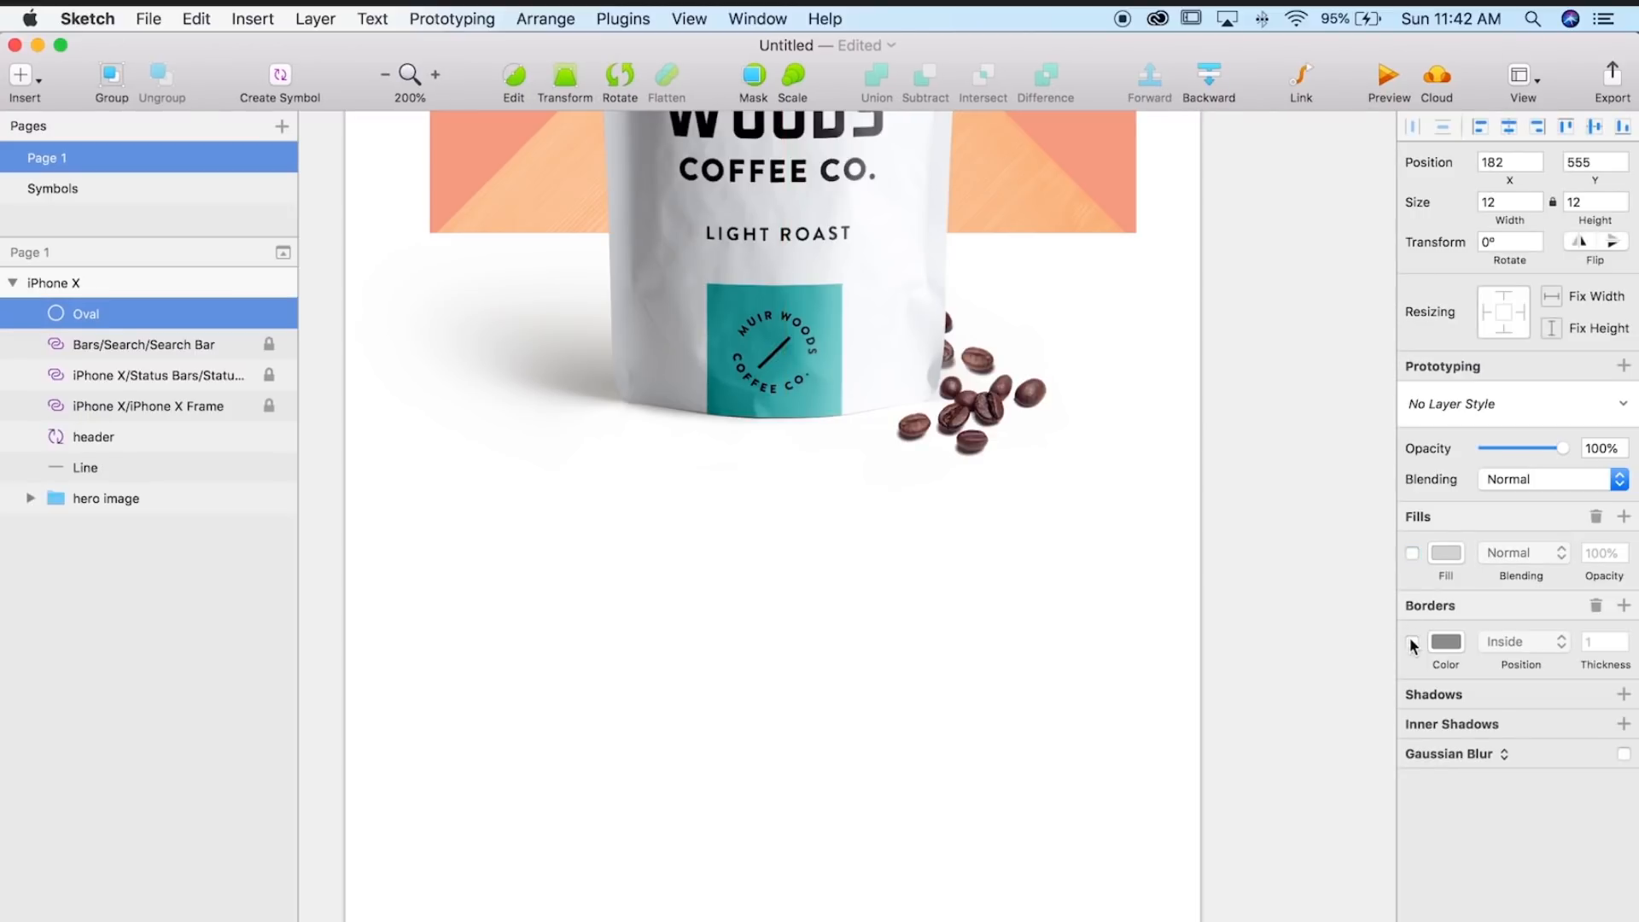
pyautogui.click(1412, 553)
pyautogui.click(1441, 552)
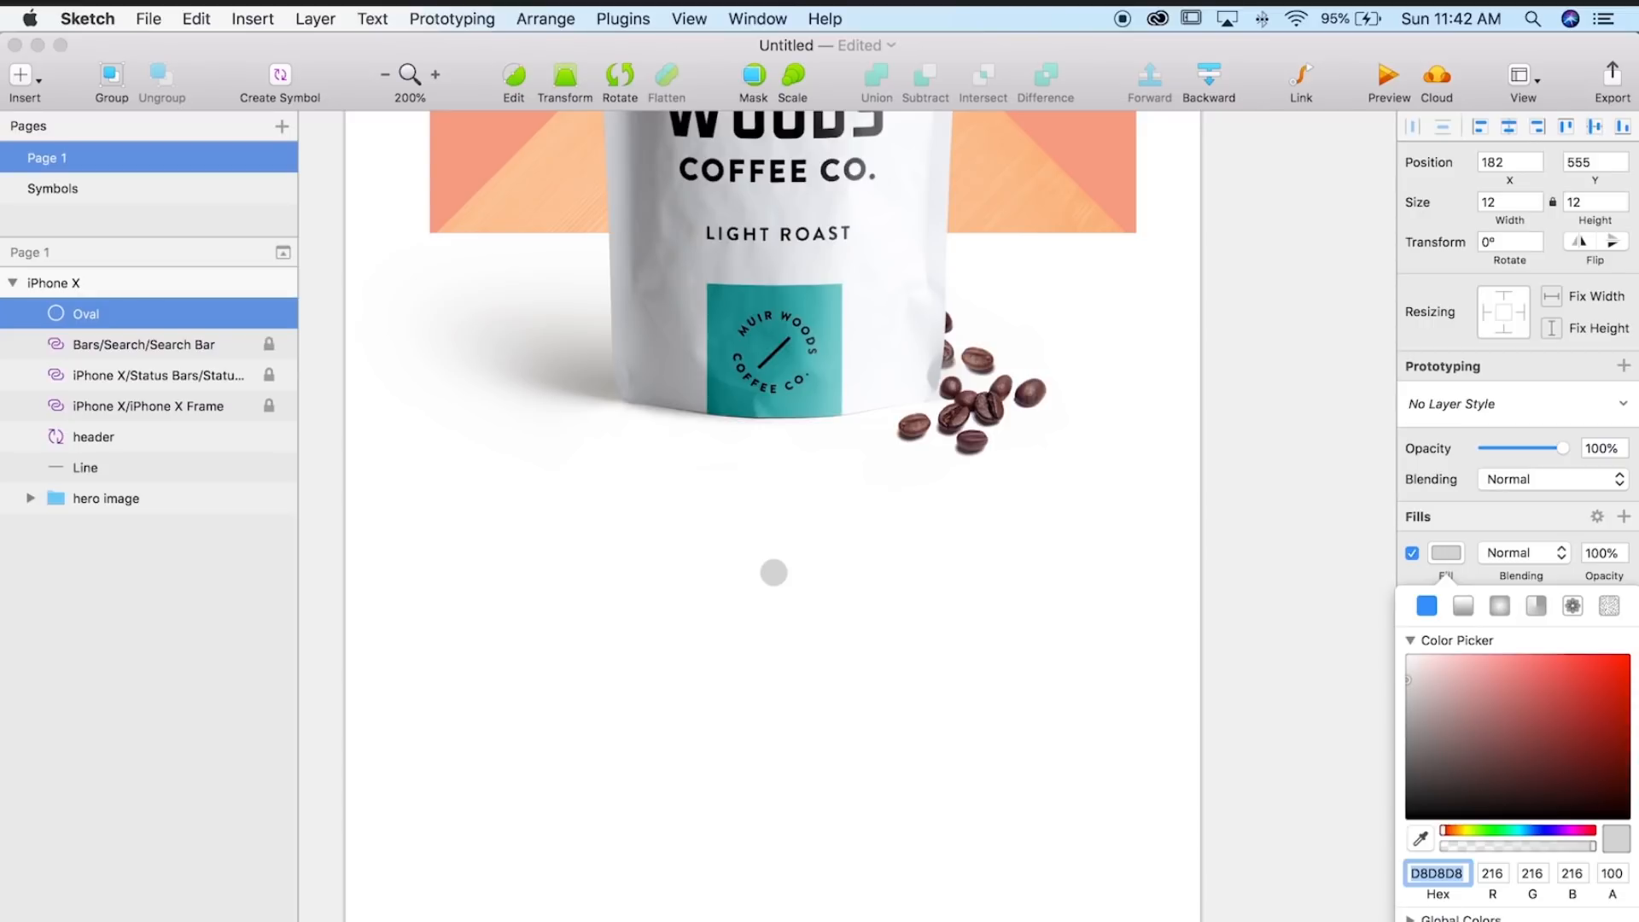
pyautogui.write('393939')
pyautogui.press('Return')
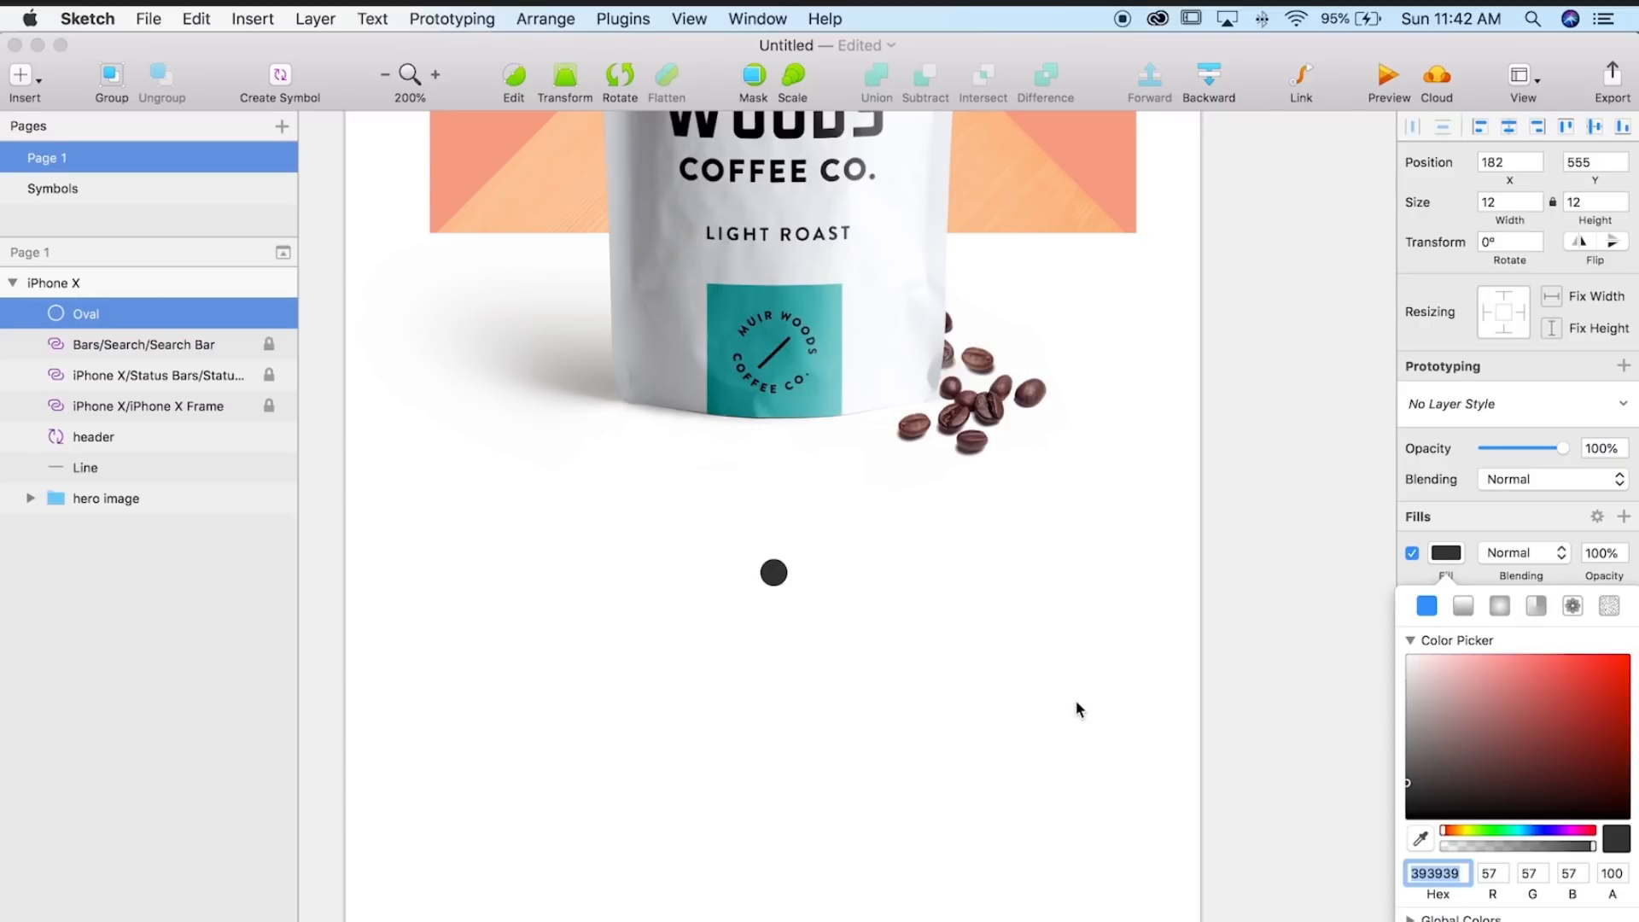
pyautogui.click(1074, 701)
# - Duplicate the dark circle twice in an evenly spaced row to its right, giving both copies a border and no fill
pyautogui.moveTo(778, 579); pyautogui.dragTo(806, 583)
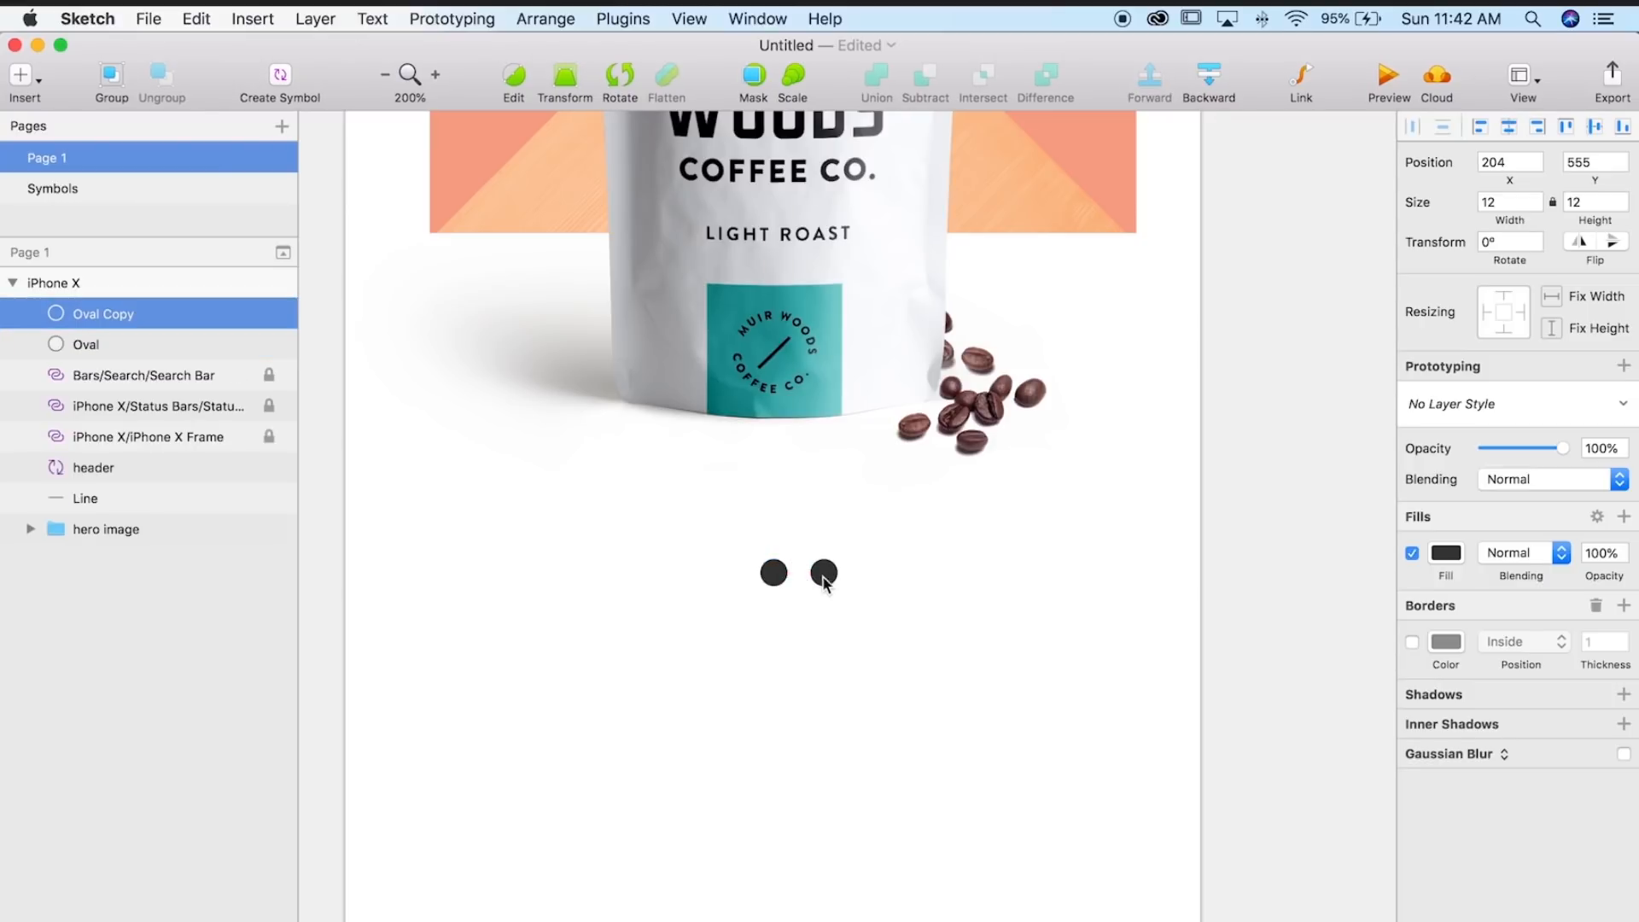
pyautogui.moveTo(825, 574); pyautogui.dragTo(874, 577)
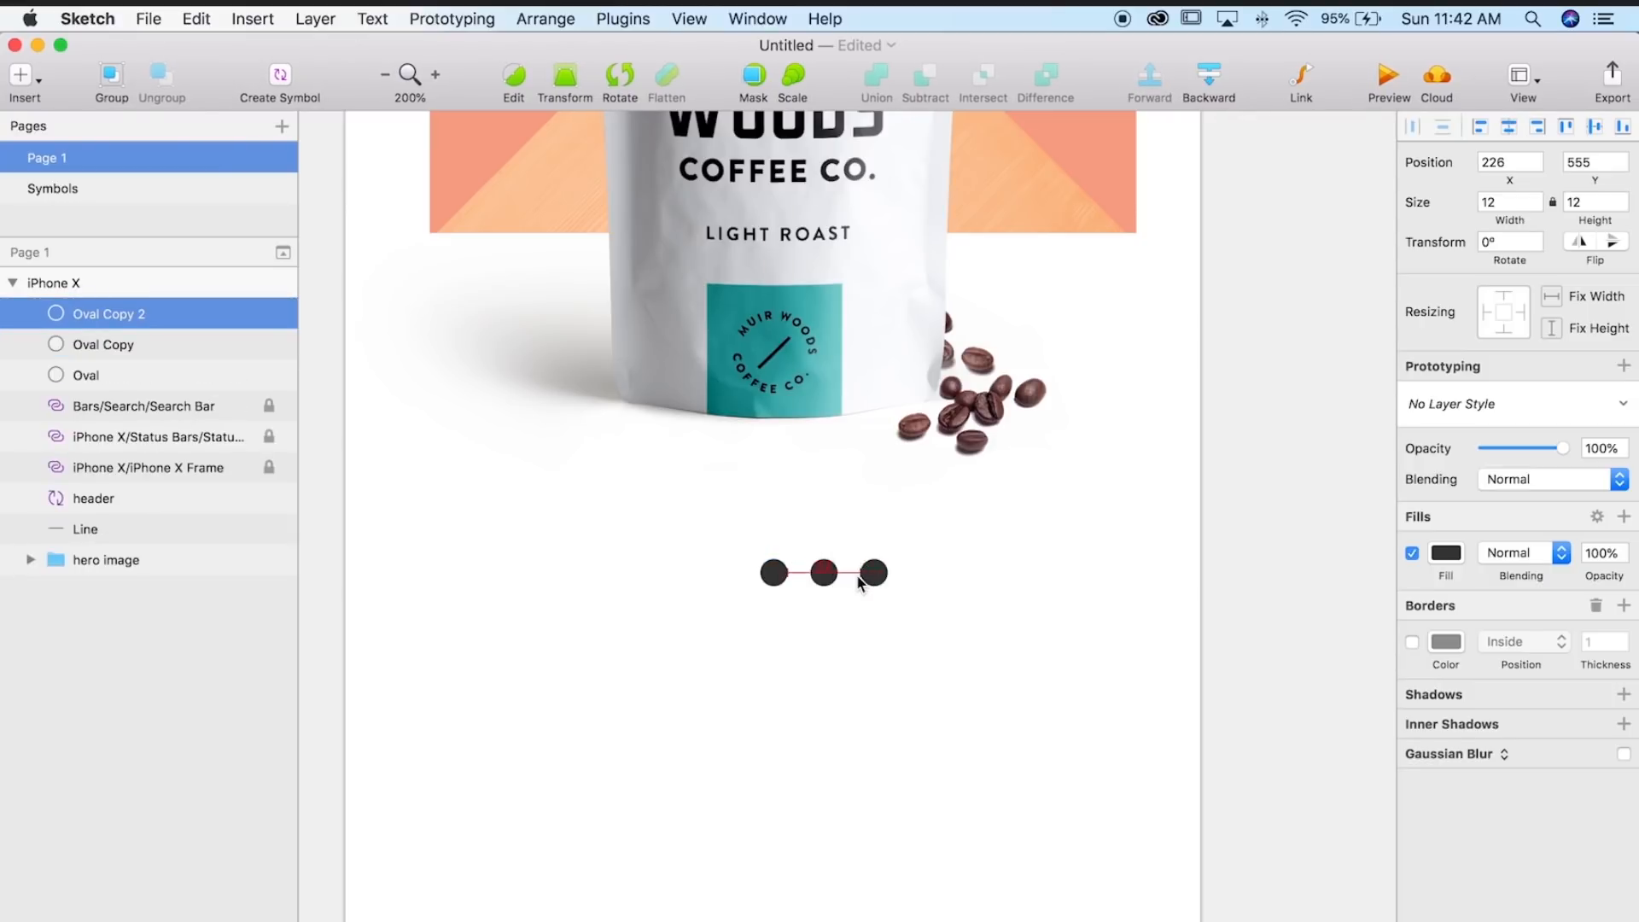
pyautogui.click(819, 577)
pyautogui.keyDown('shift'); pyautogui.click(879, 579); pyautogui.keyUp('shift')
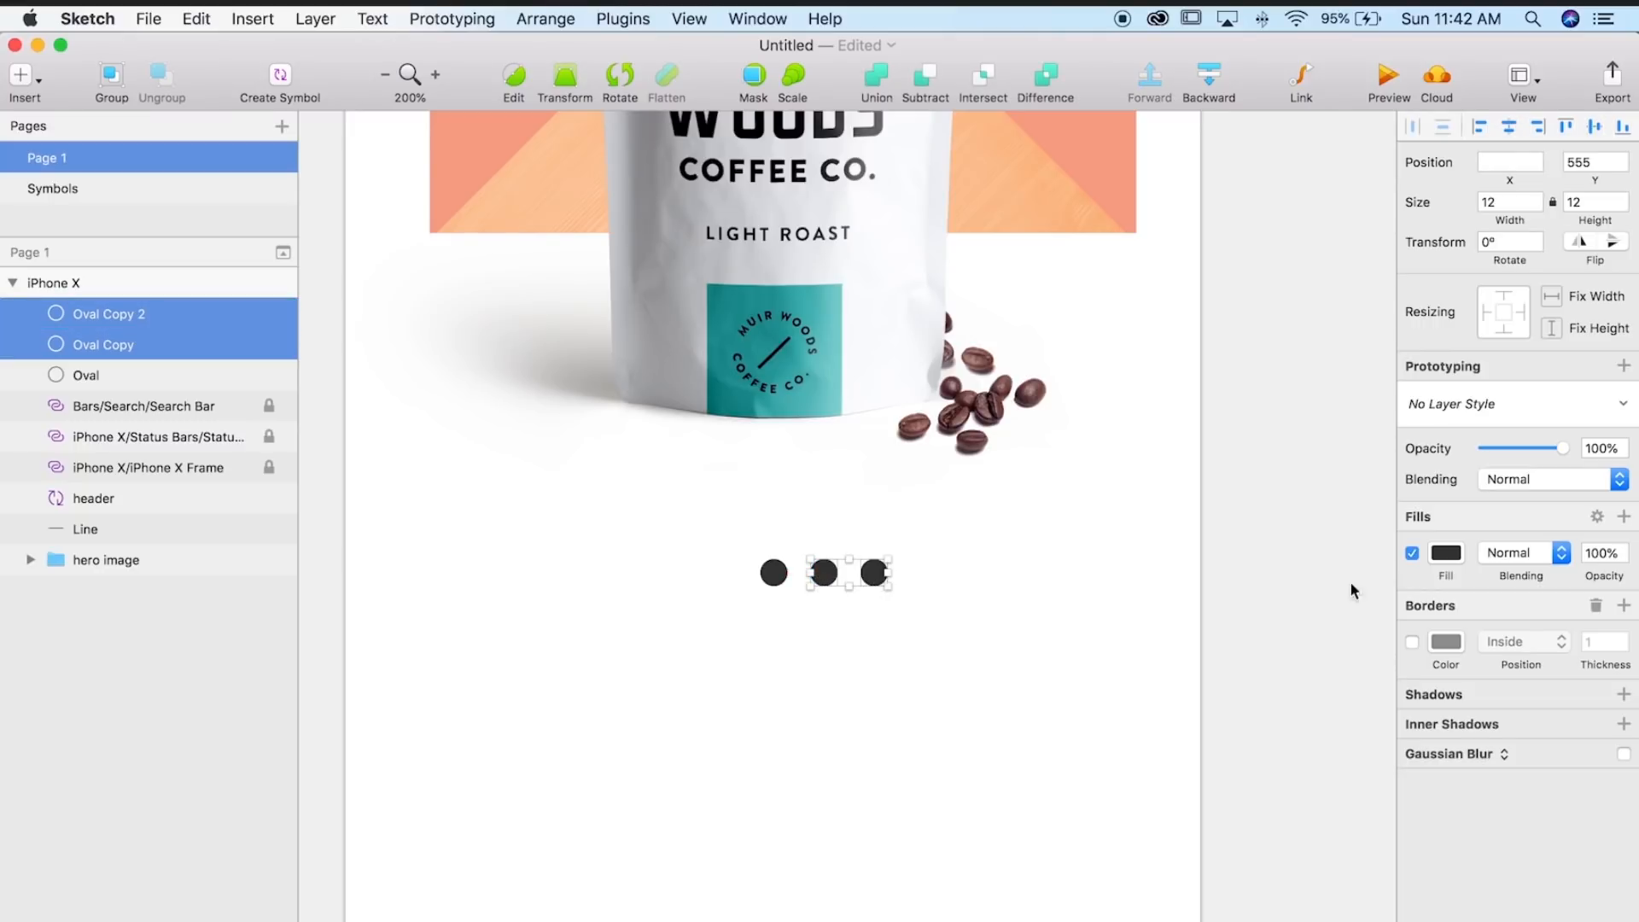
pyautogui.click(1413, 553)
pyautogui.click(1413, 642)
pyautogui.click(1447, 647)
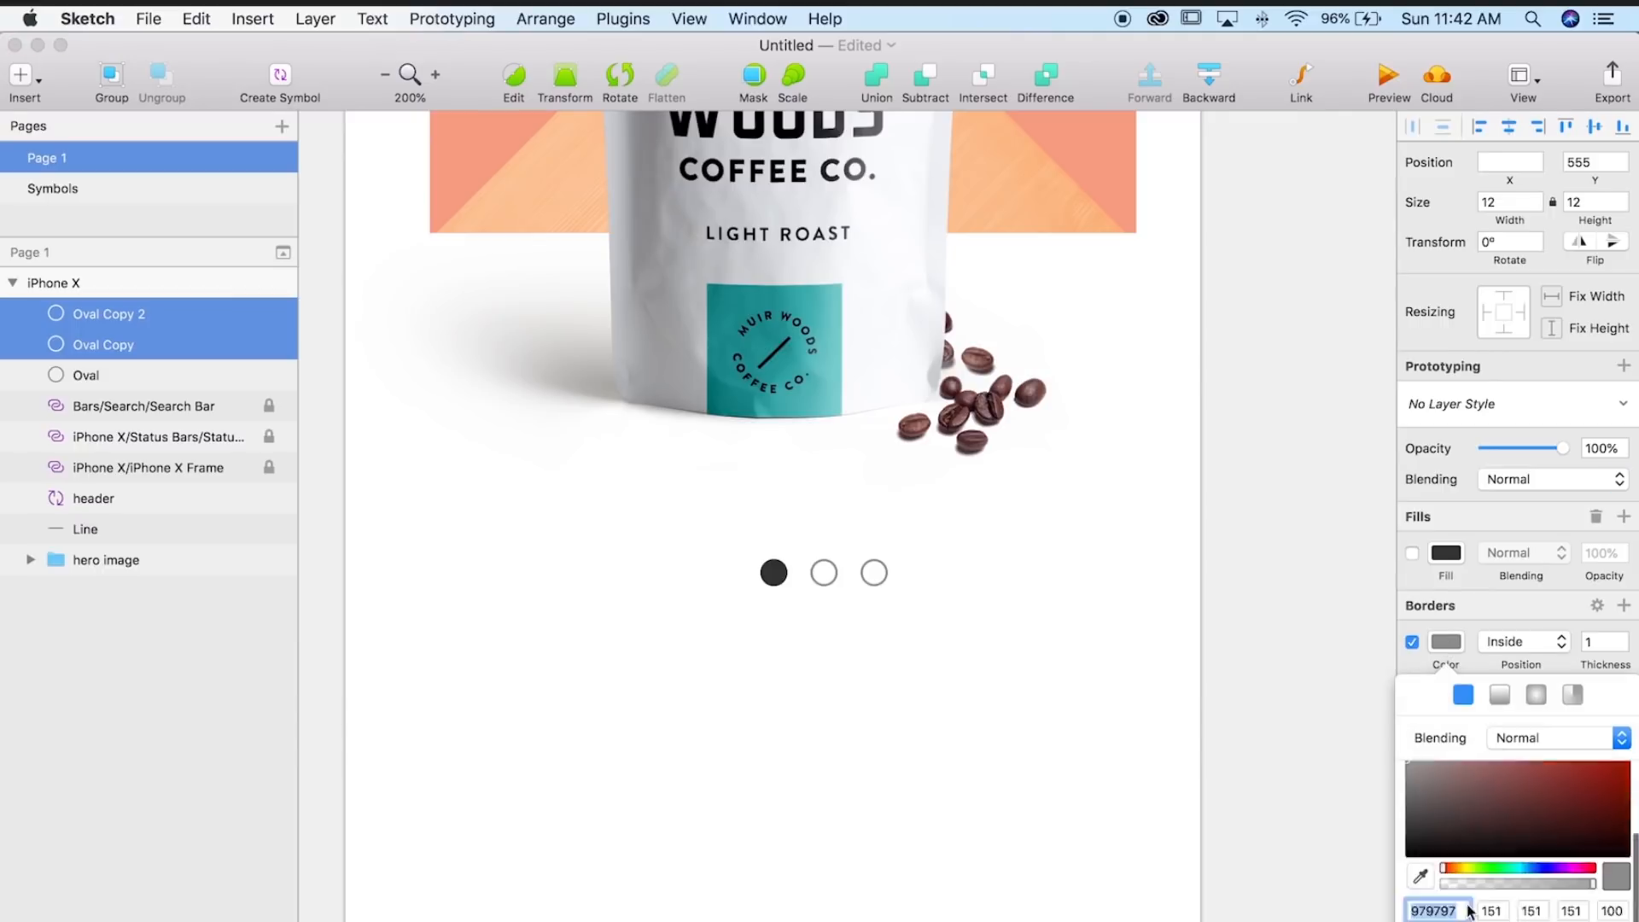
pyautogui.click(1248, 573)
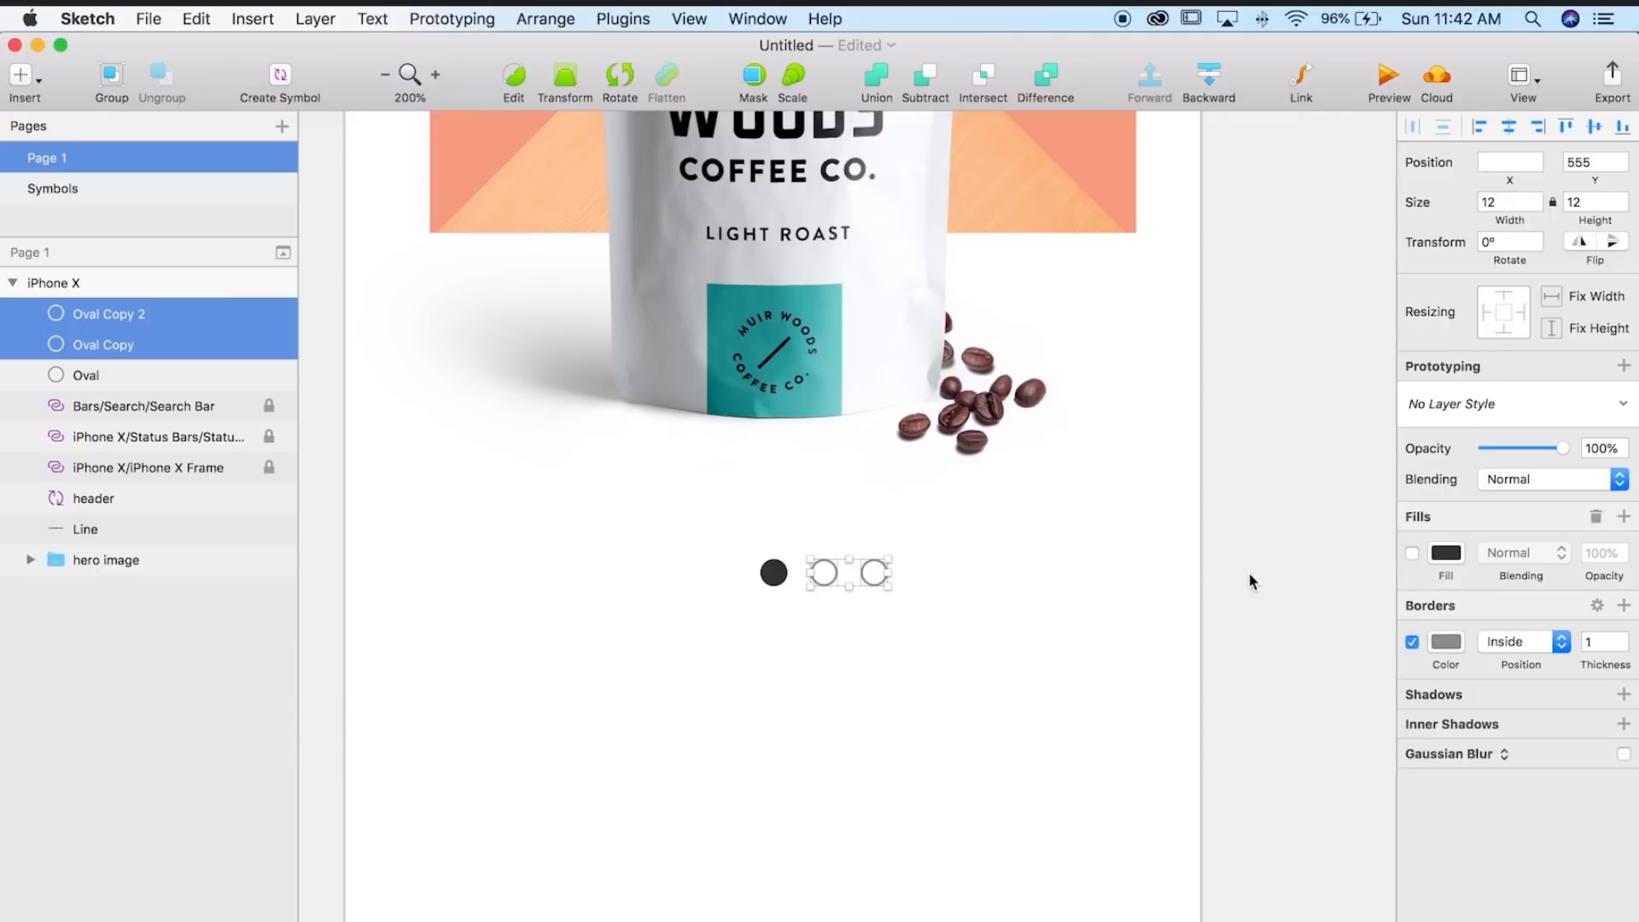
pyautogui.click(1242, 574)
# - Group the three circles and rename the group as pager dots
pyautogui.click(776, 576)
pyautogui.keyDown('shift'); pyautogui.click(820, 580); pyautogui.keyUp('shift')
pyautogui.keyDown('shift'); pyautogui.click(882, 575); pyautogui.keyUp('shift')
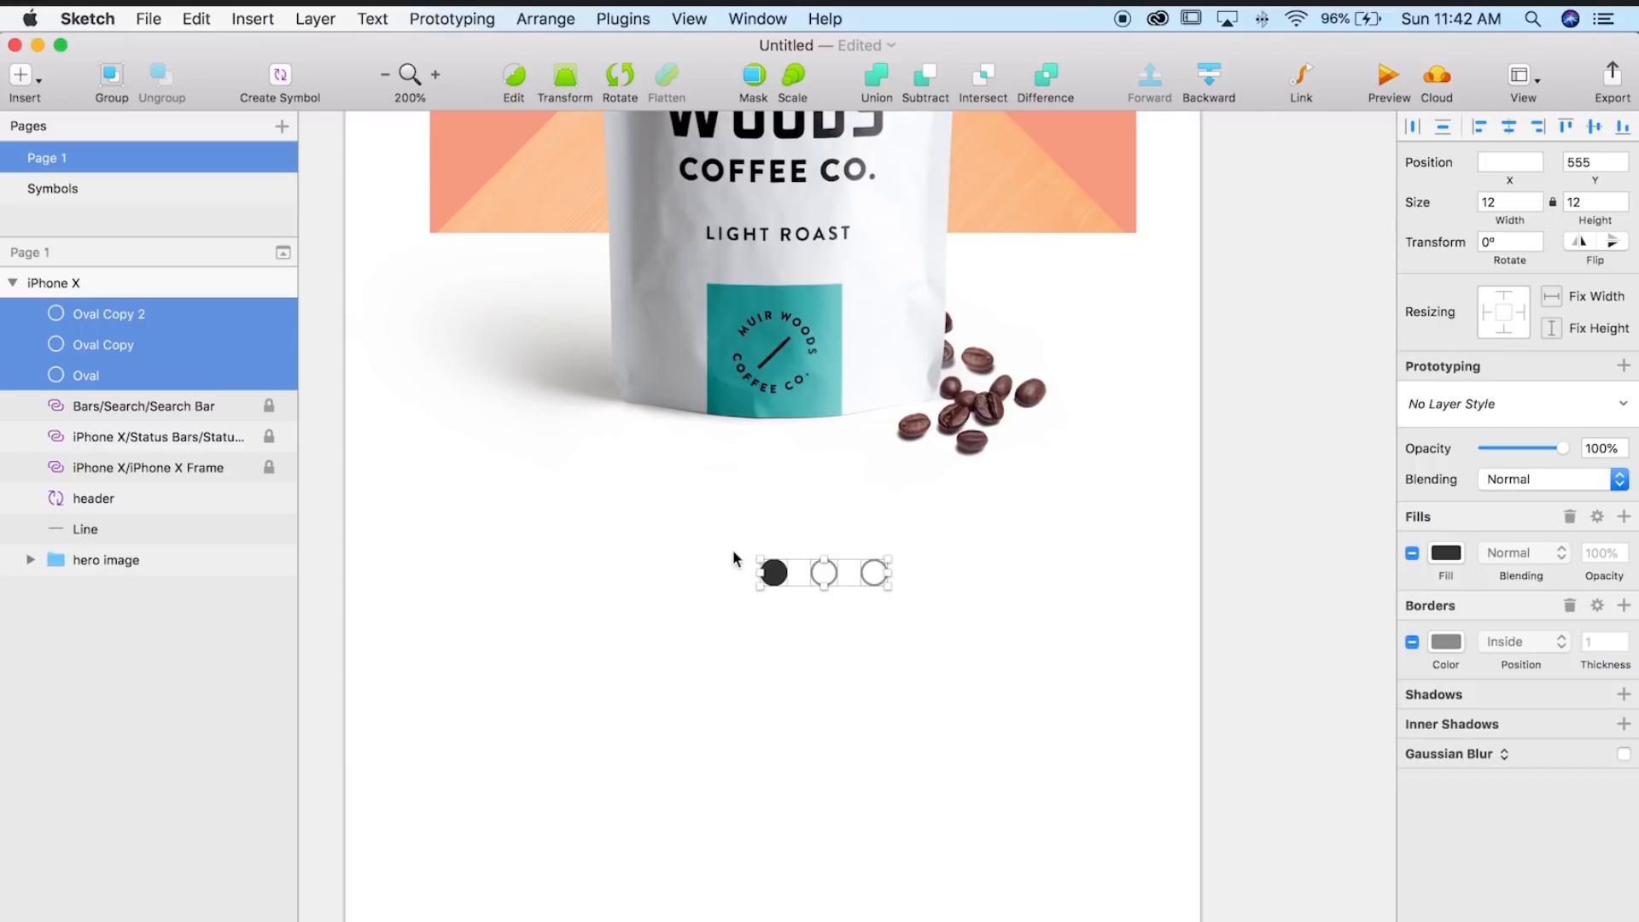
pyautogui.rightClick(776, 575)
pyautogui.click(814, 494)
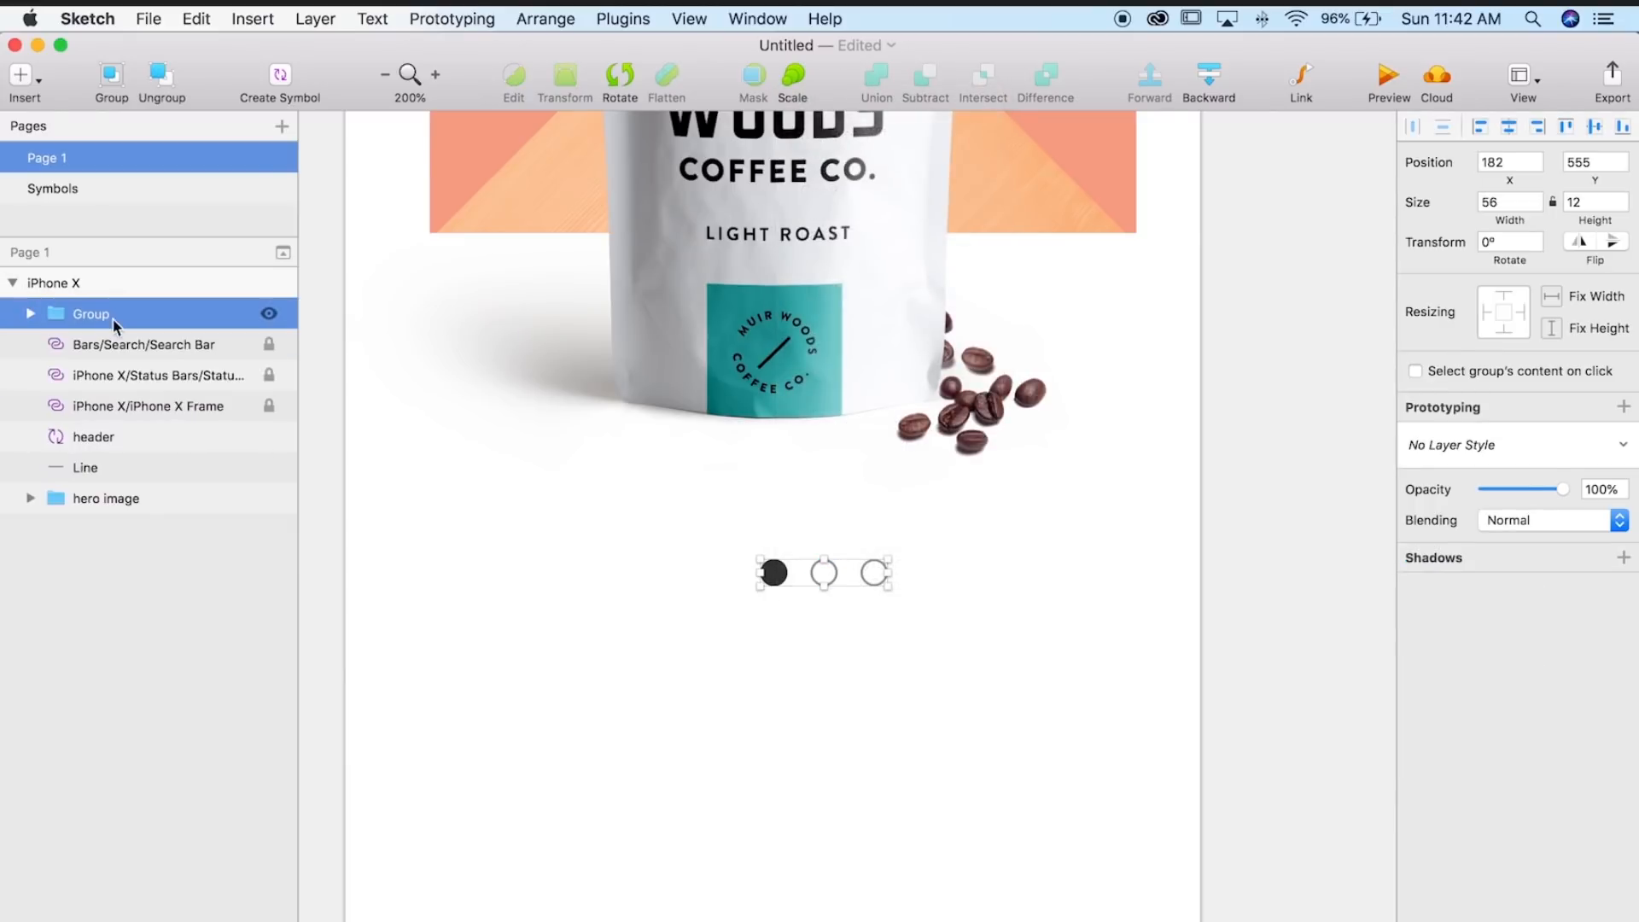
pyautogui.doubleClick(106, 316)
pyautogui.write('pager dots')
pyautogui.press('Return')
# - Move the pager dots group to X 160, Y 540, centred beneath the coffee bag, and deselect it
pyautogui.moveTo(774, 579); pyautogui.dragTo(723, 579)
pyautogui.click(915, 616)
pyautogui.press('super+0')
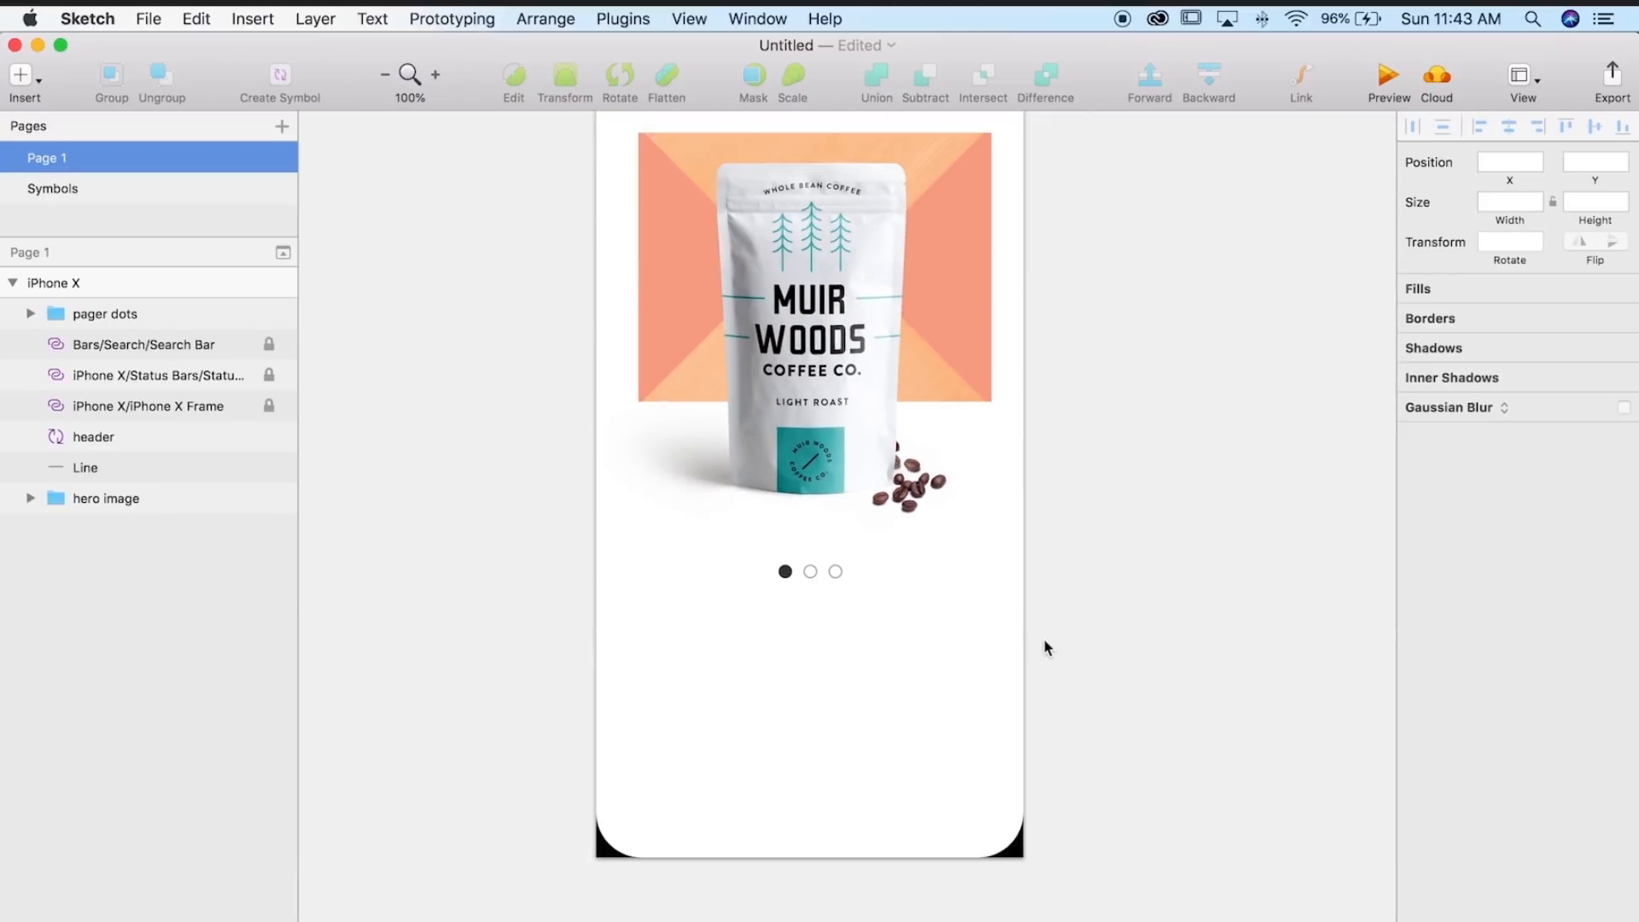
pyautogui.press('super+plus')
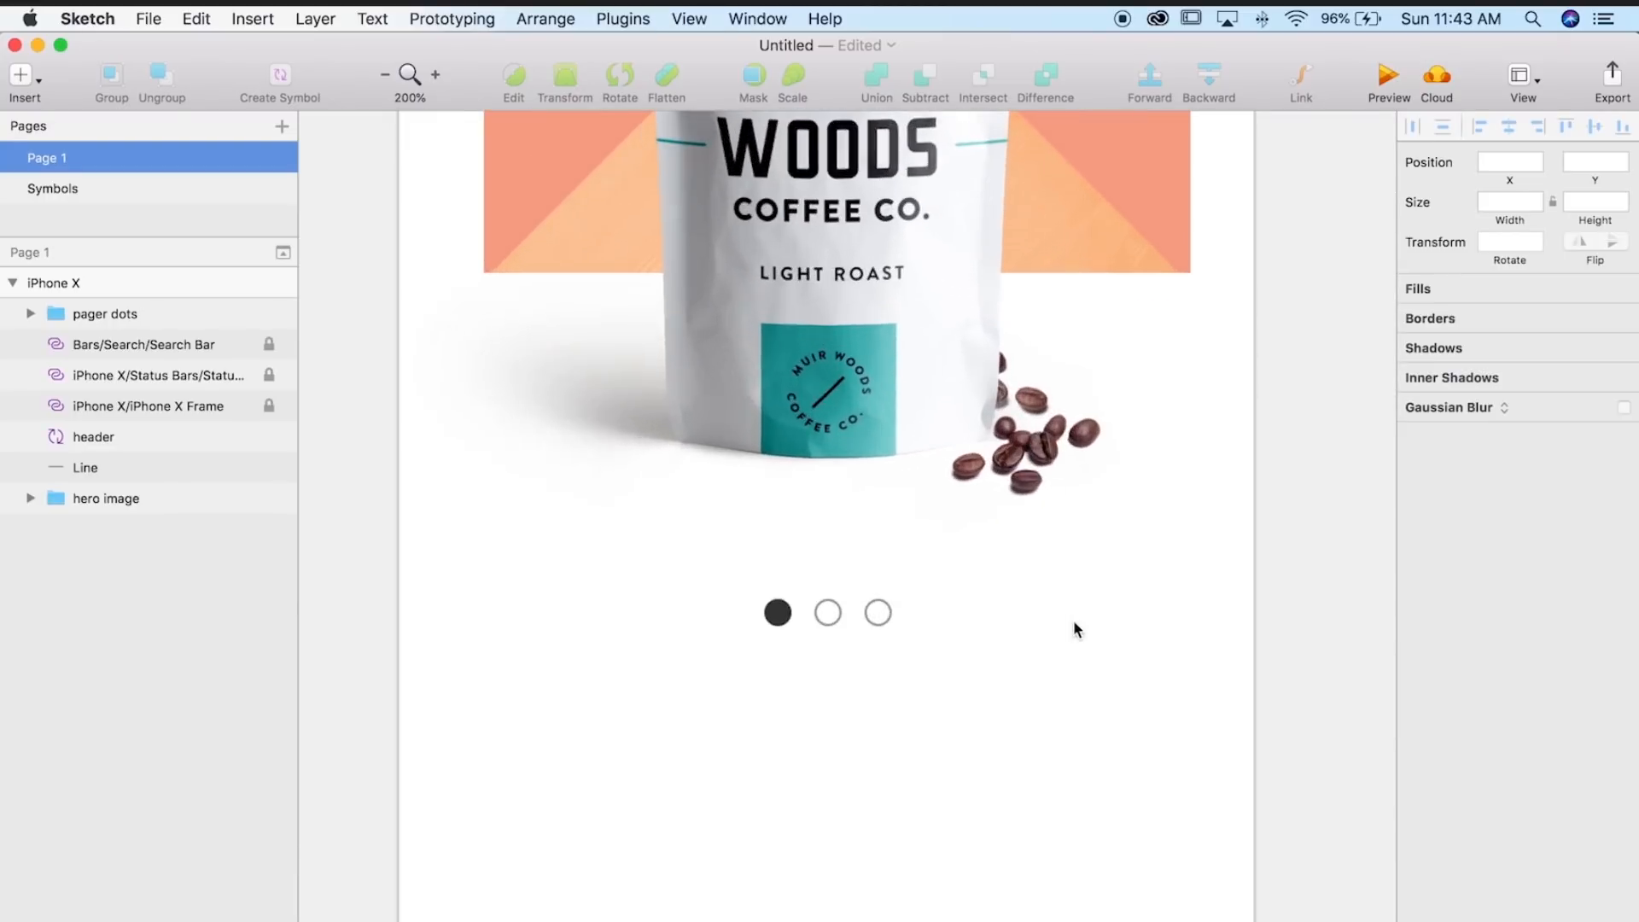
pyautogui.scroll(2, 1073, 620)
pyautogui.moveTo(776, 665); pyautogui.dragTo(778, 636)
pyautogui.scroll(3, 988, 714)
pyautogui.press('super+0')
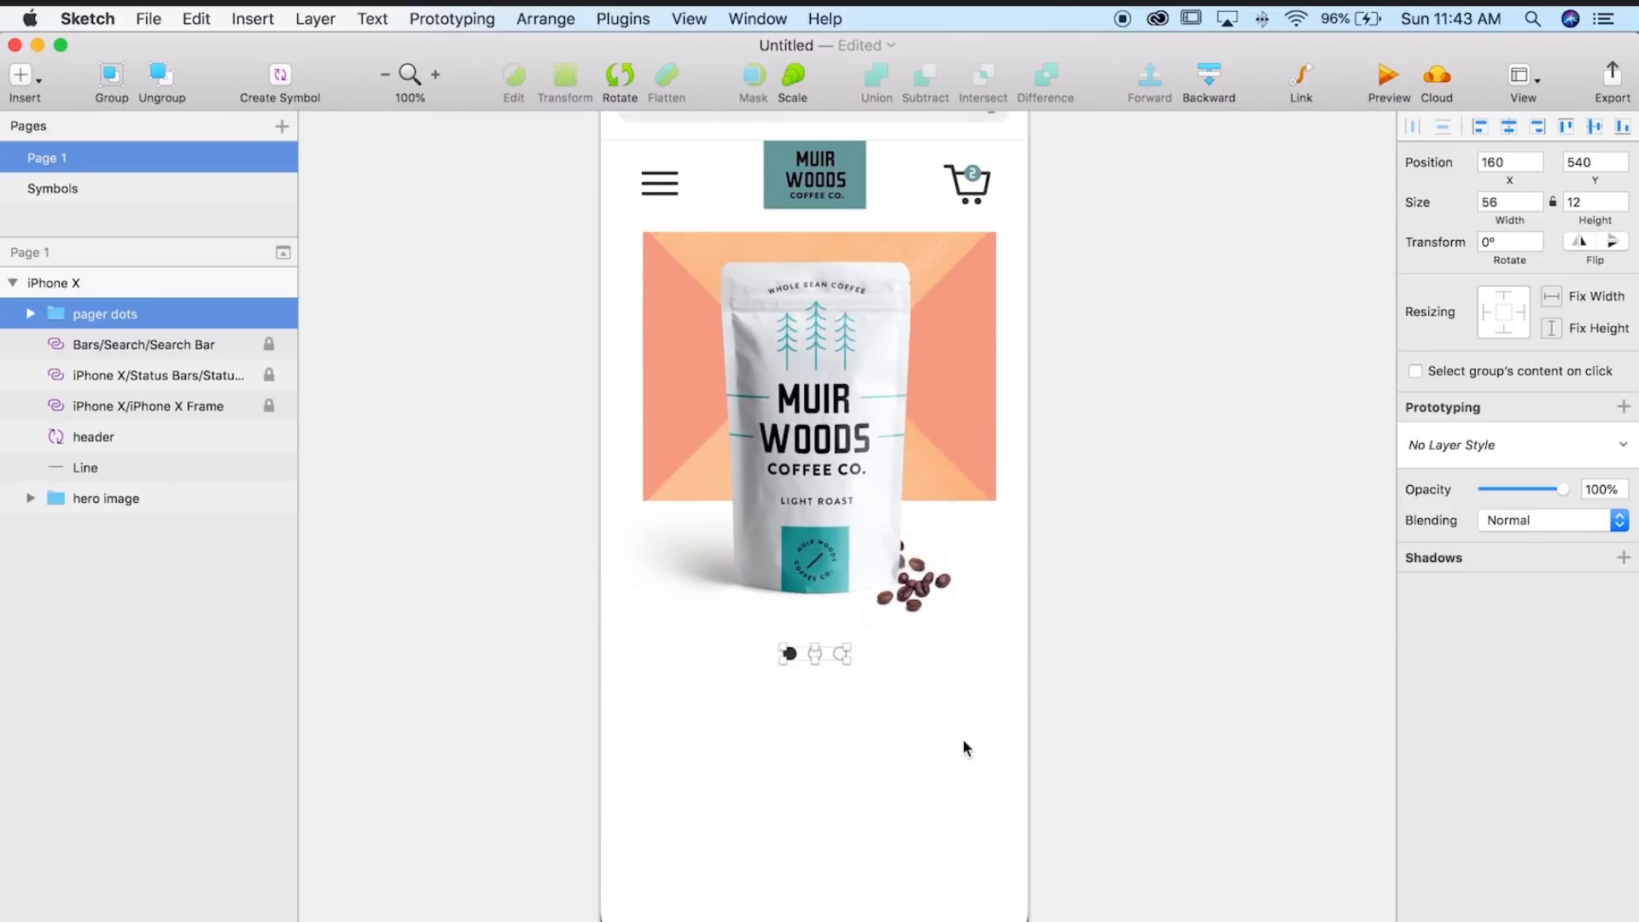
pyautogui.scroll(2, 1024, 734)
pyautogui.click(1083, 720)
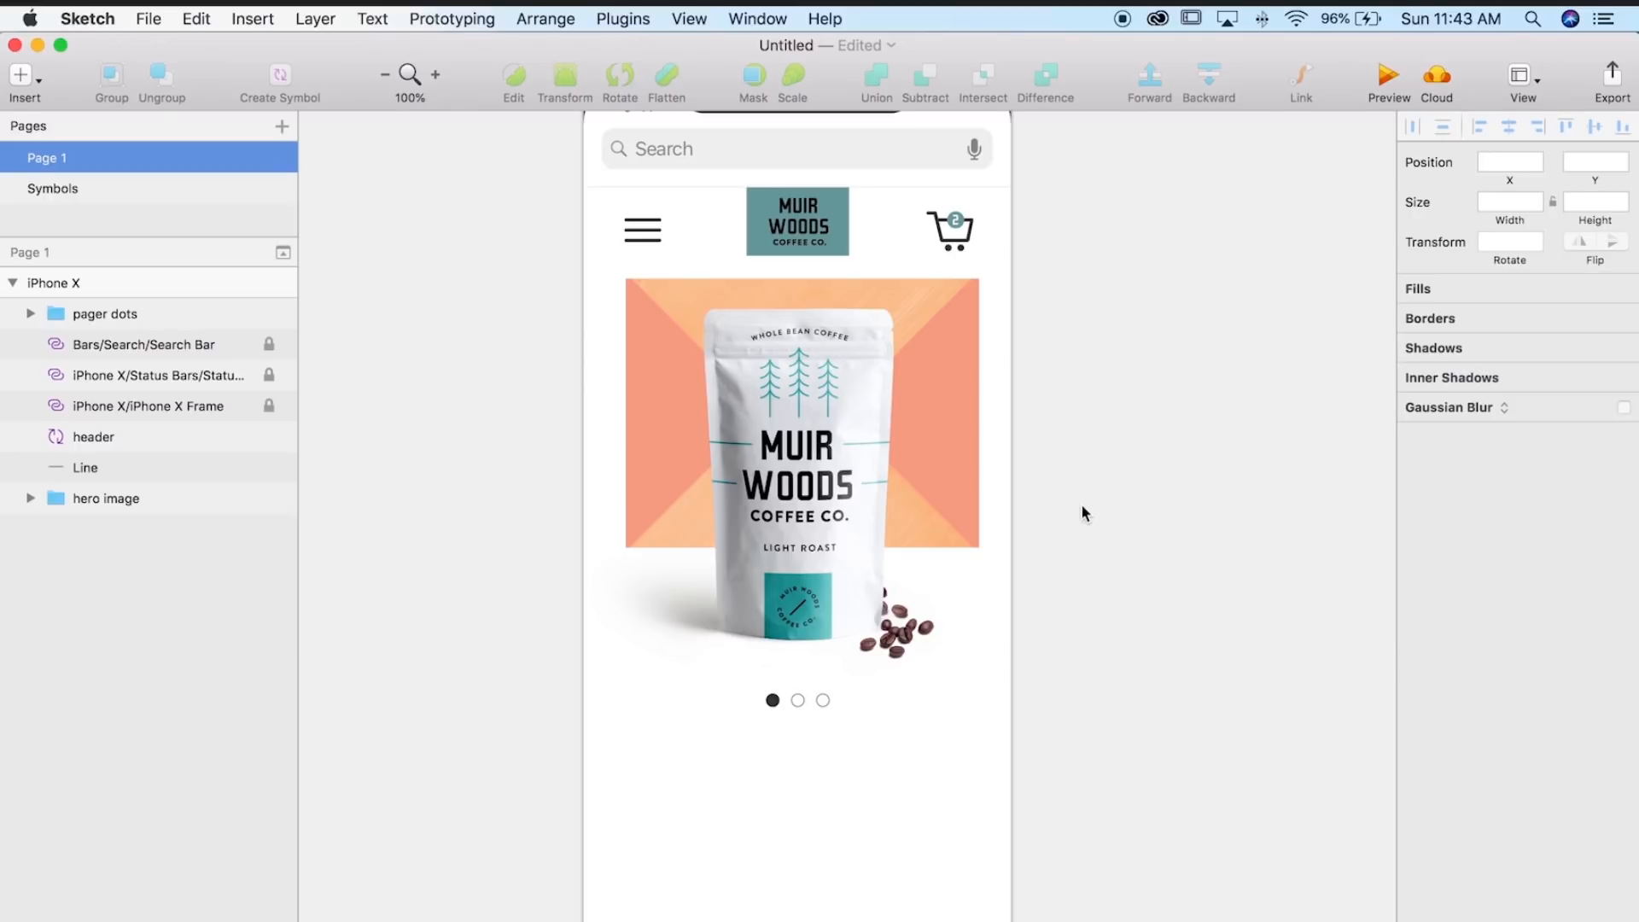
# - Add the text "The Original Muir Woods Coffee" below the pager dots and place it at X 84, Y 600
pyautogui.scroll(-3, 1081, 504)
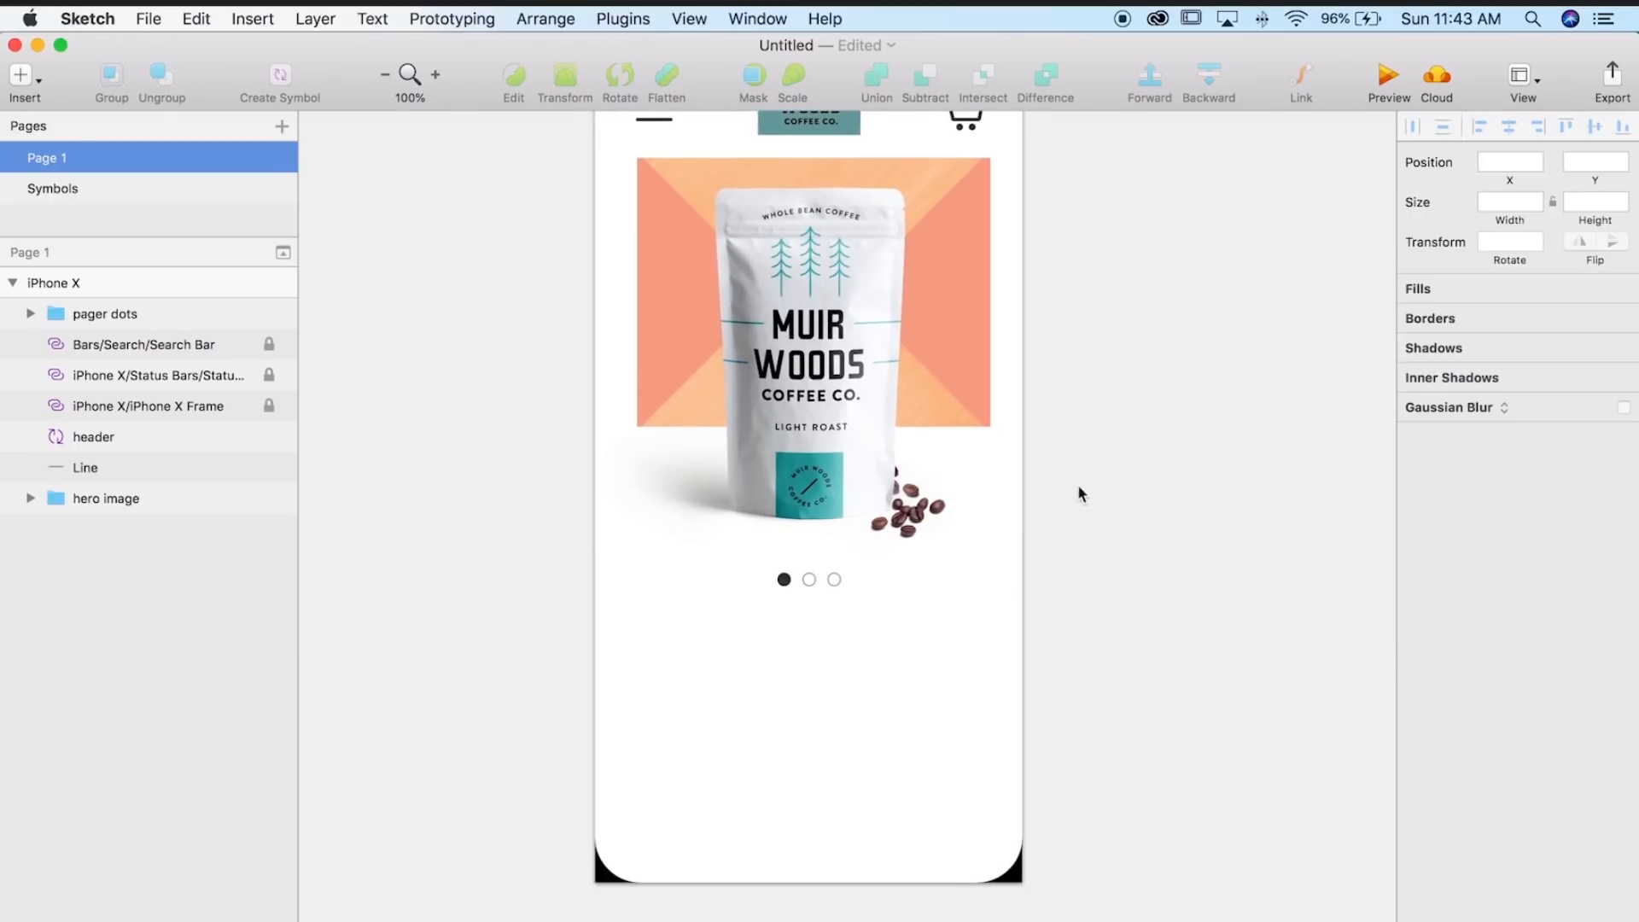
pyautogui.scroll(4, 1024, 675)
pyautogui.hscroll(1, 1024, 674)
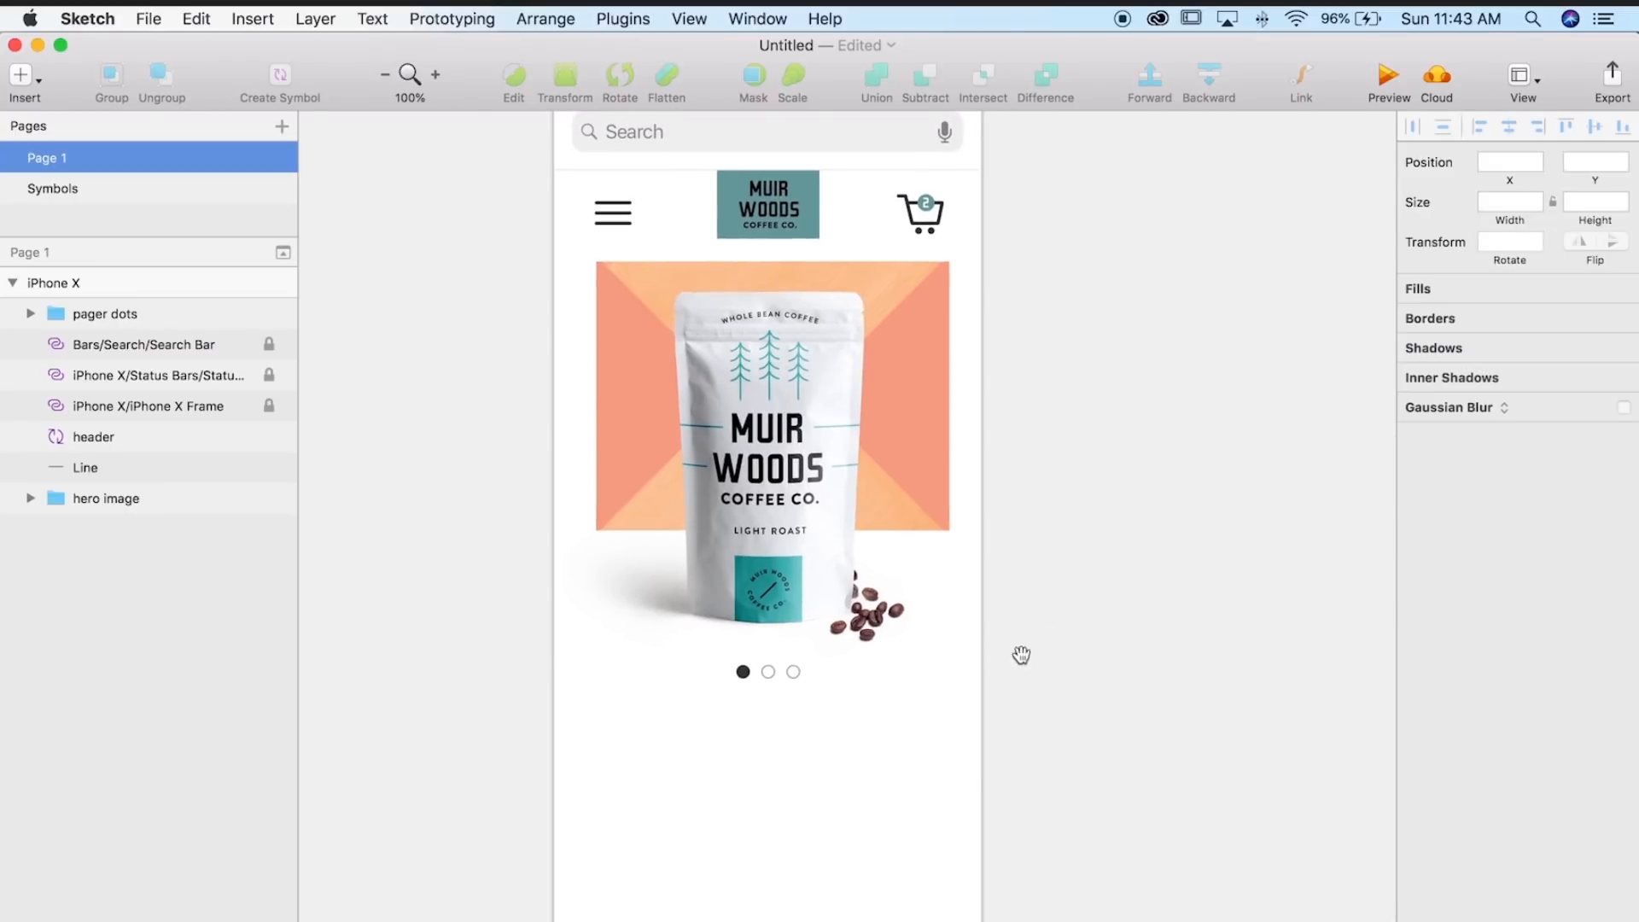
pyautogui.click(245, 19)
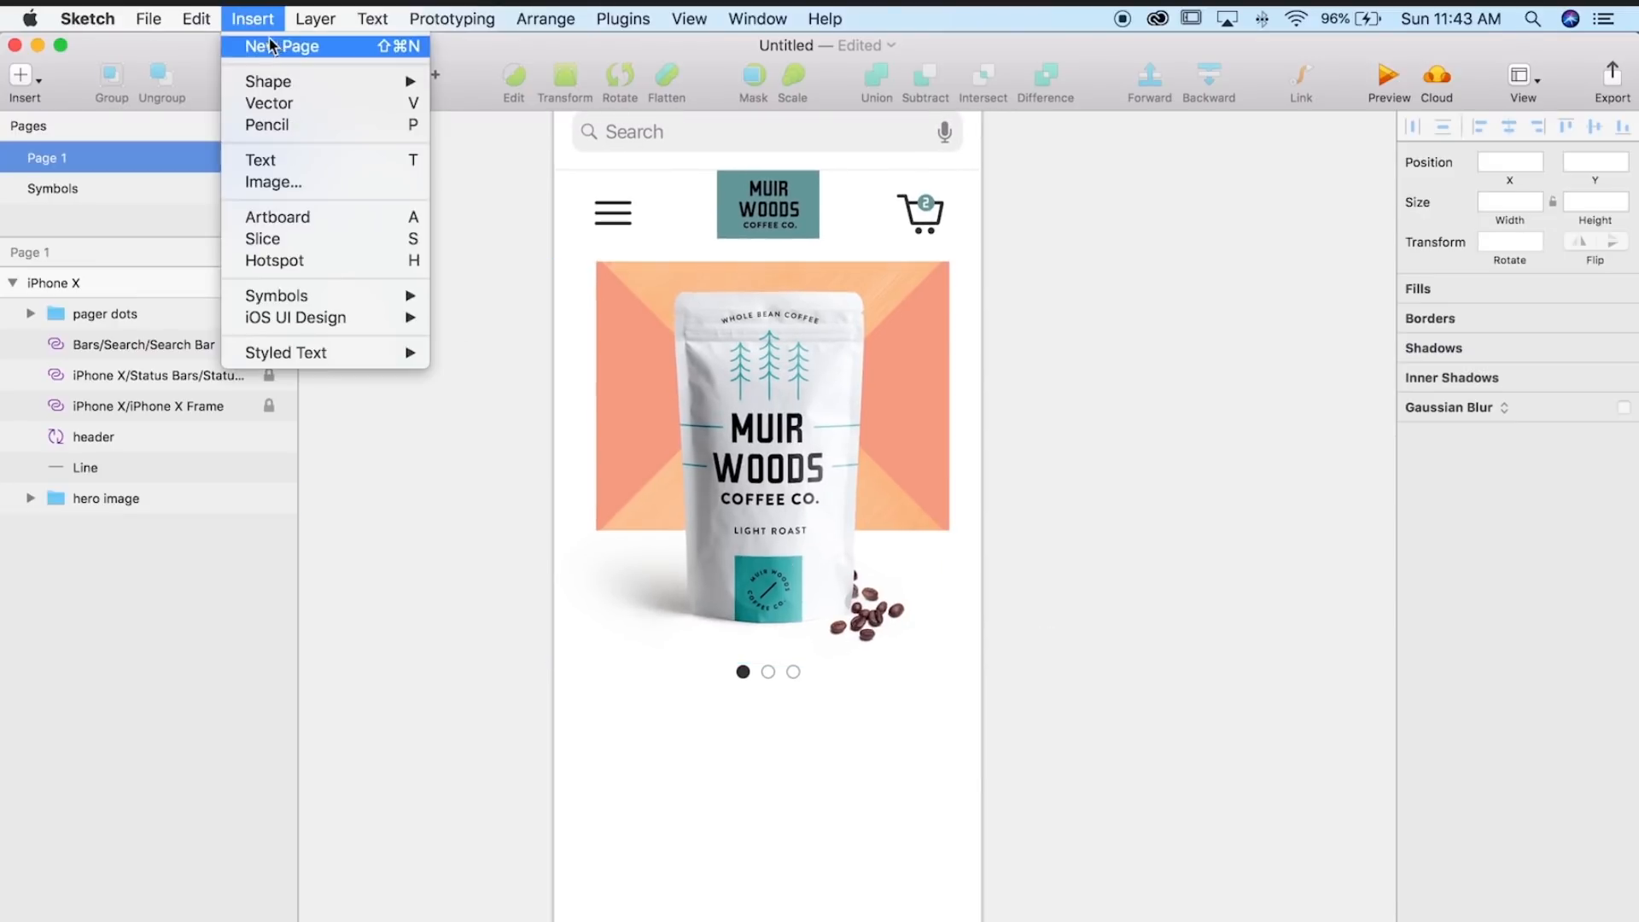
pyautogui.click(272, 162)
pyautogui.click(754, 756)
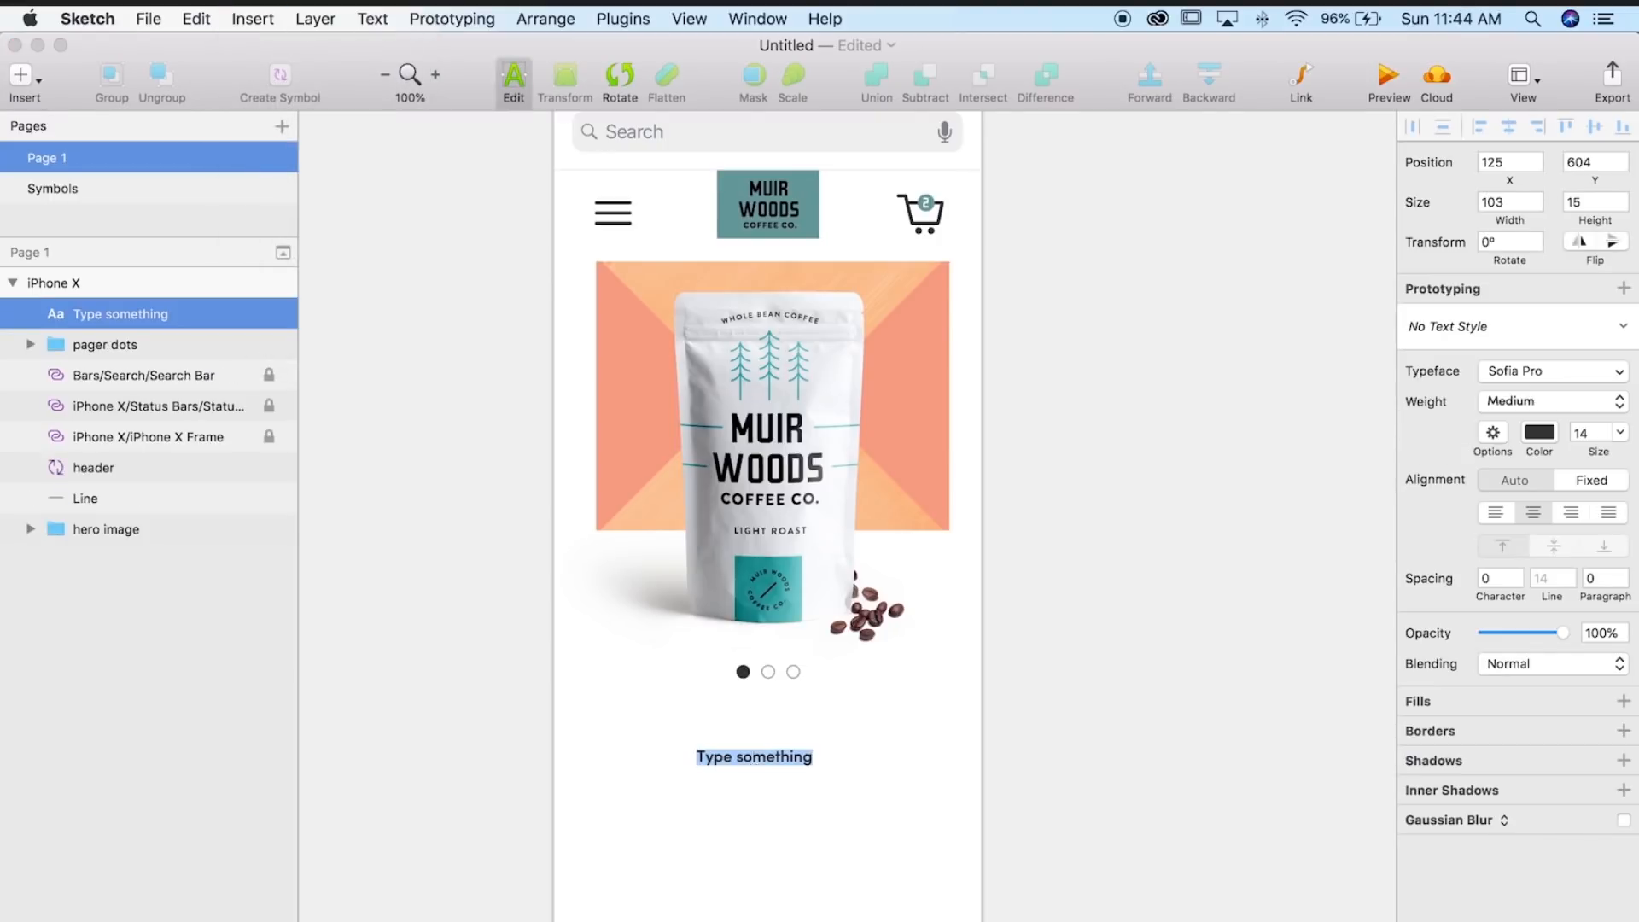
pyautogui.write('The Original Muir Woods Coffee')
pyautogui.press('Escape')
pyautogui.moveTo(828, 763); pyautogui.dragTo(841, 758)
# - Set the text size of the product heading to 28
pyautogui.click(1586, 511)
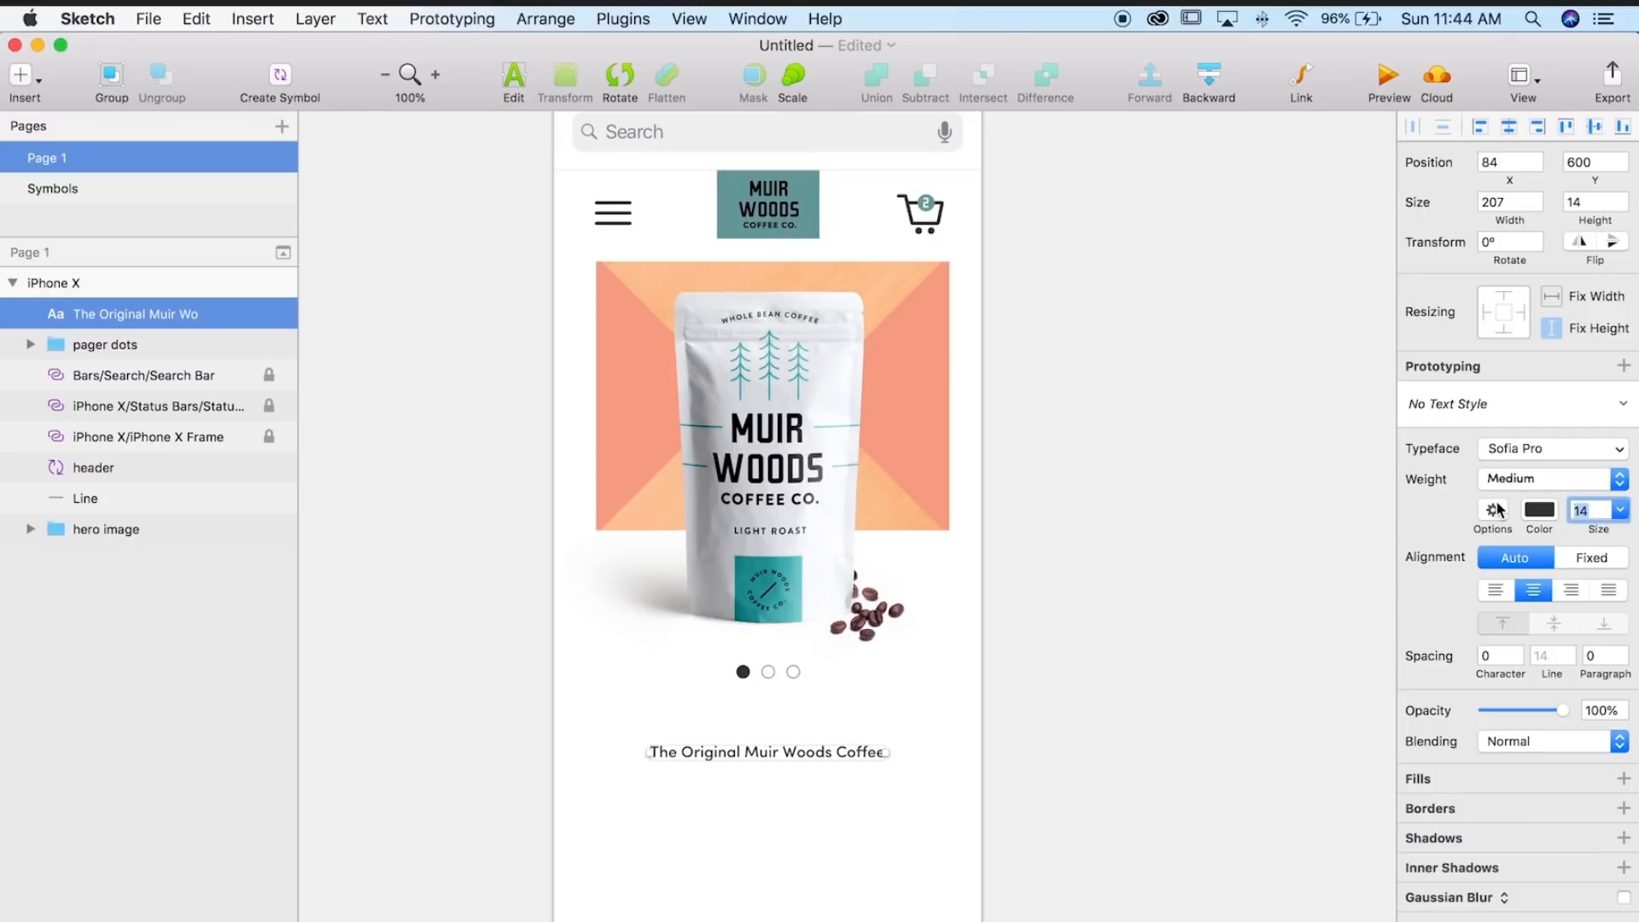
pyautogui.write('28')
pyautogui.press('Return')
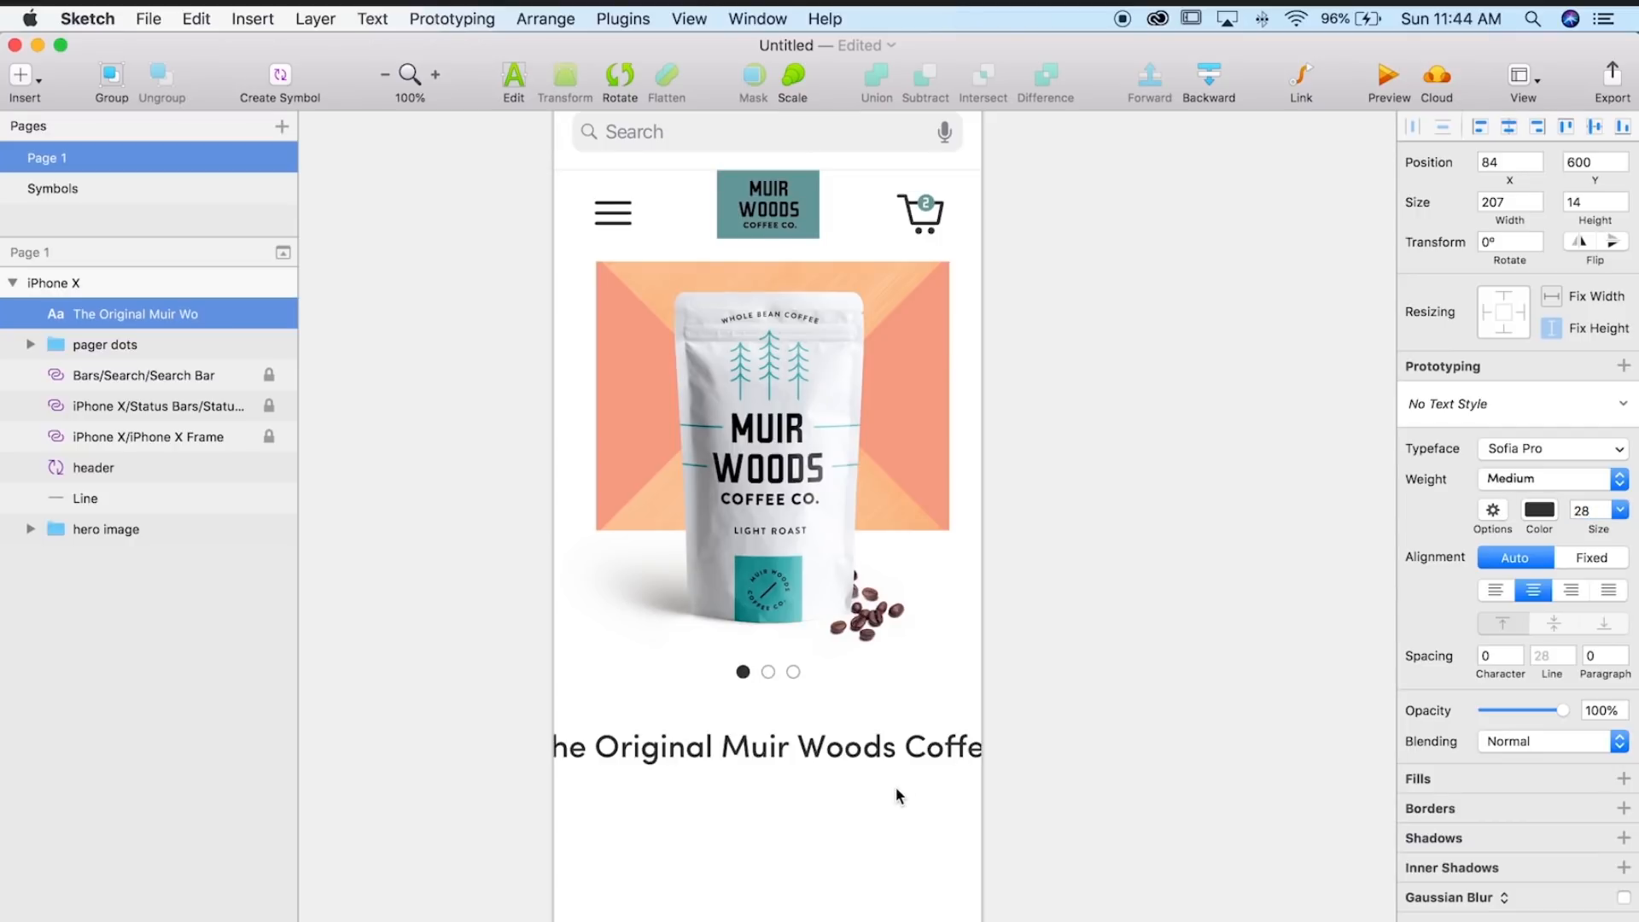
# - Break the product heading onto two lines so that the second line reads "Woods Coffee"
pyautogui.doubleClick(895, 751)
pyautogui.click(927, 748)
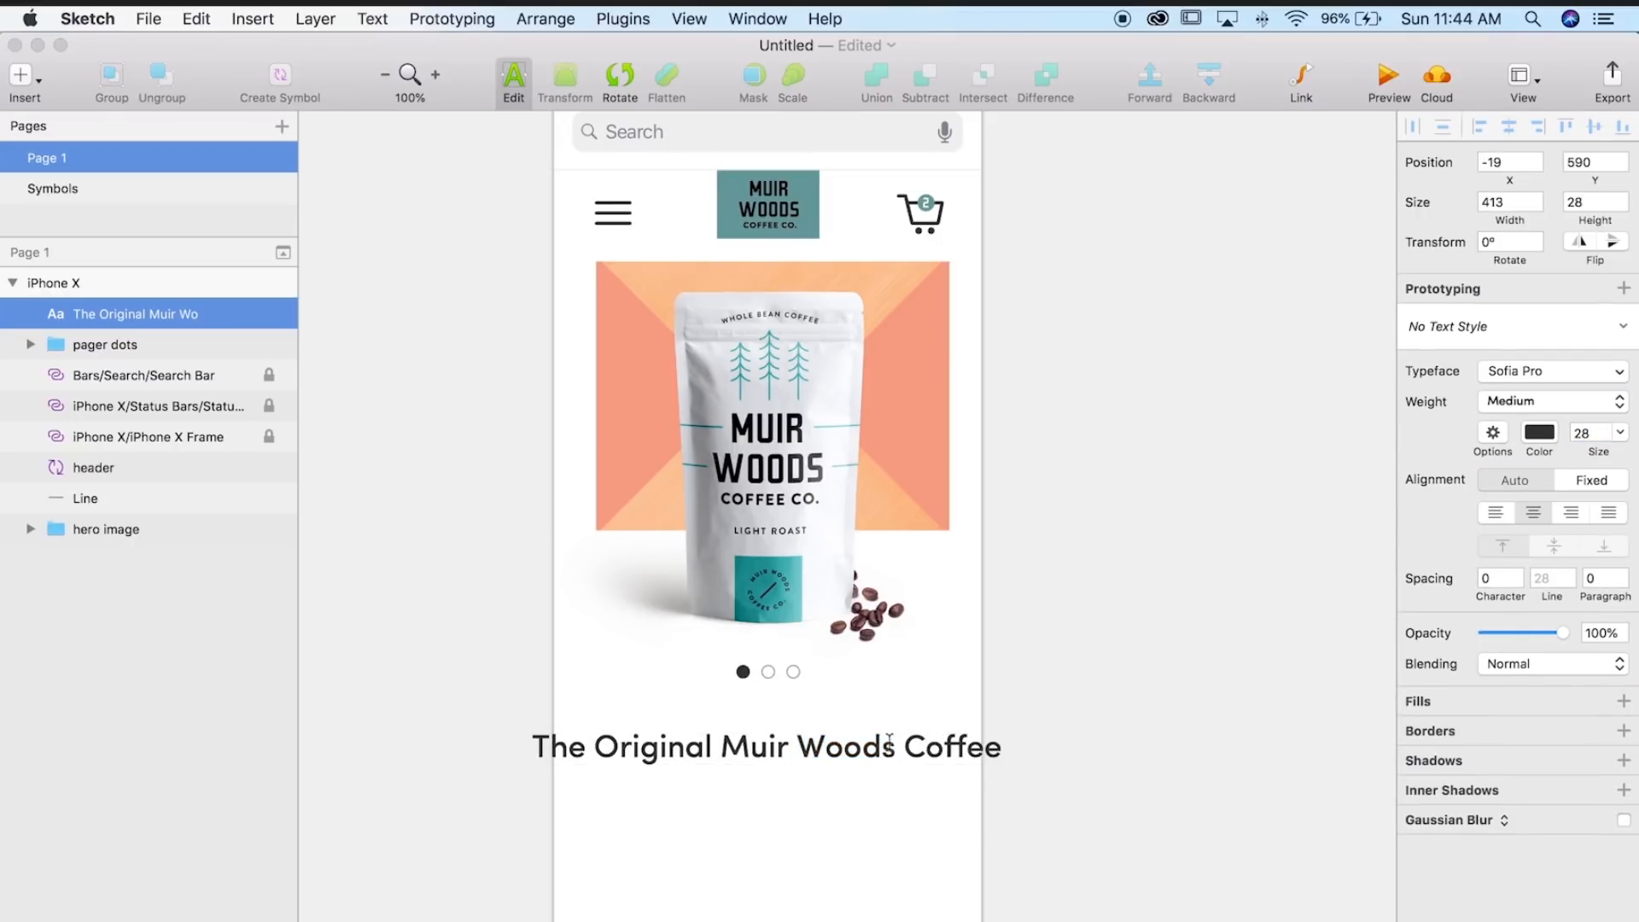
pyautogui.click(908, 747)
pyautogui.press('Return')
pyautogui.click(858, 744)
pyautogui.press('Return')
pyautogui.press('Down')
pyautogui.press('BackSpace')
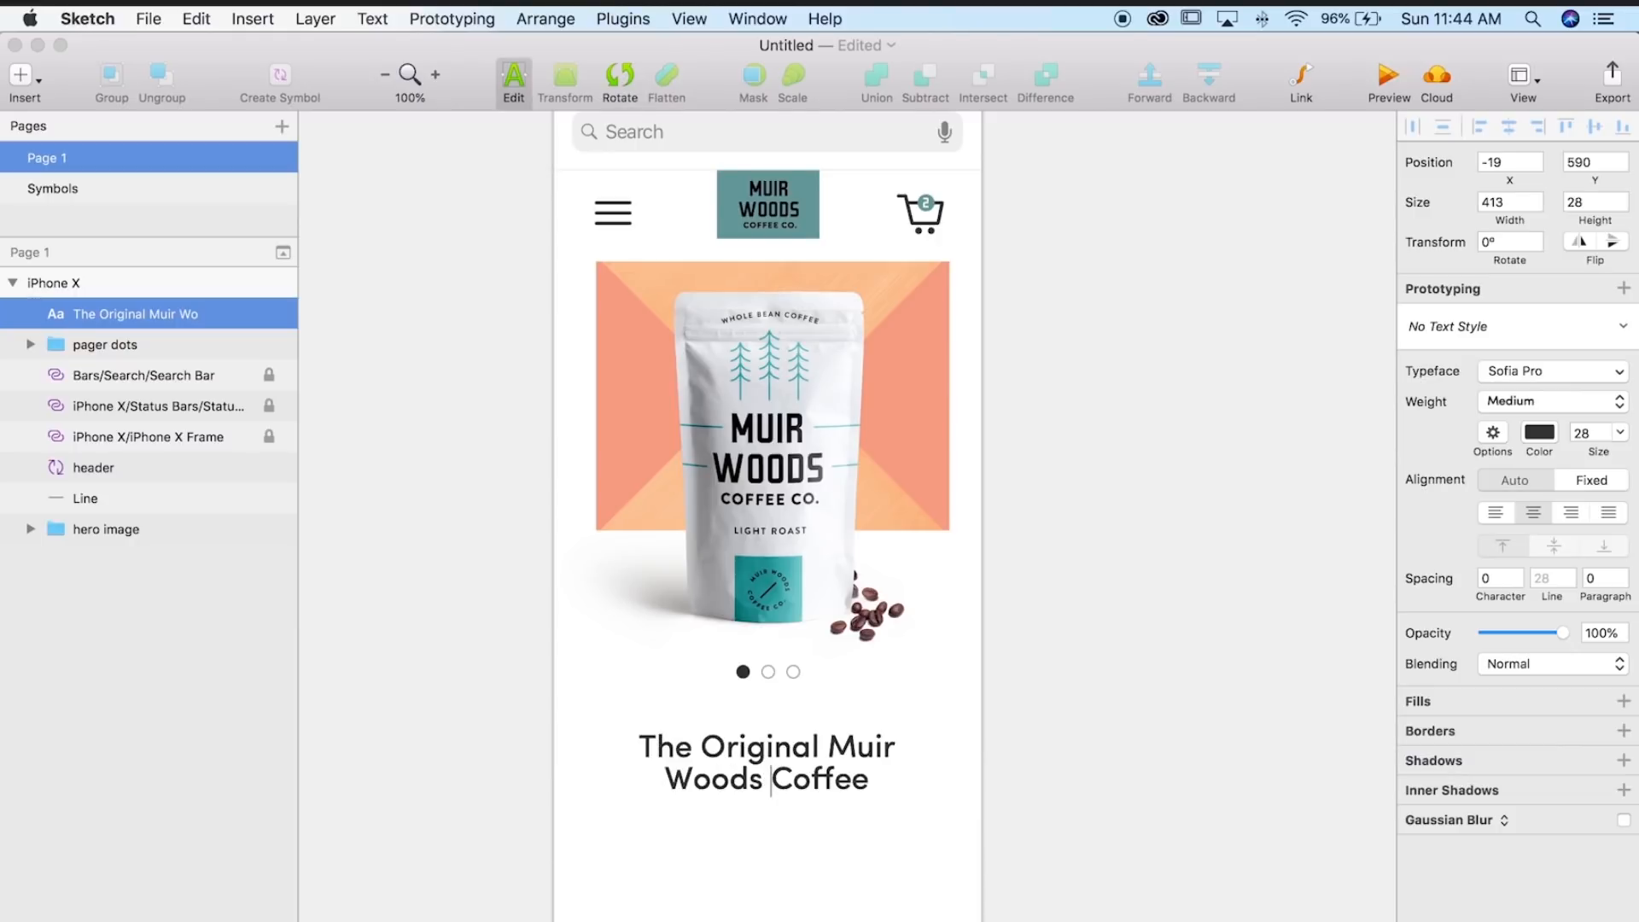
pyautogui.press('Escape')
# - Change the product heading's font weight to Semi Bold
pyautogui.scroll(-3, 1055, 721)
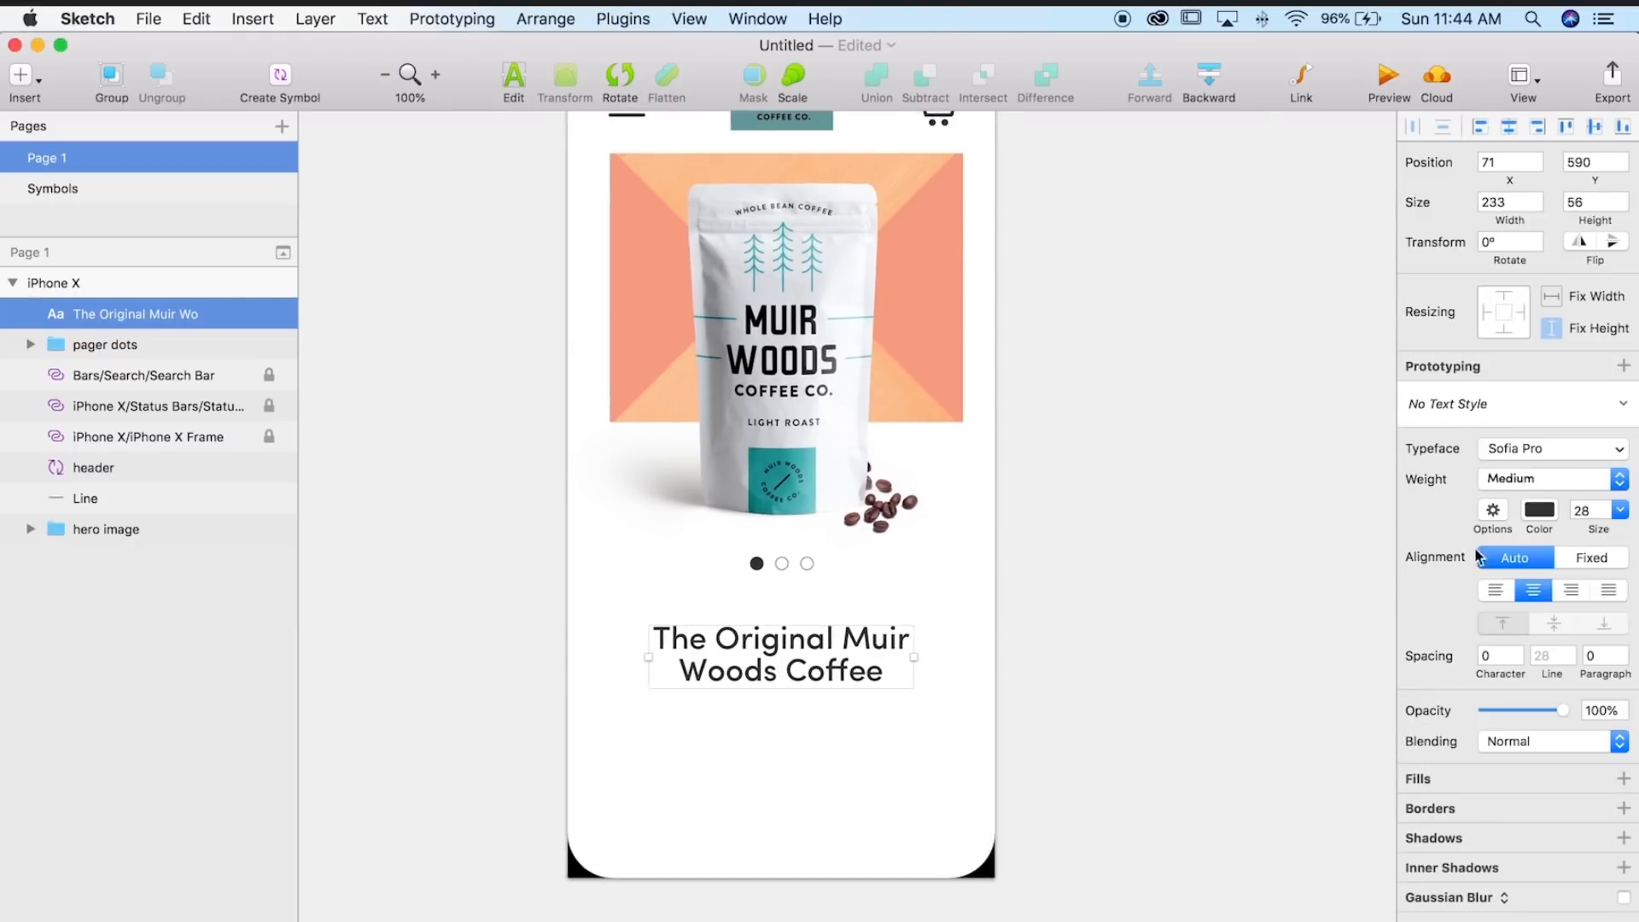
pyautogui.click(1503, 484)
pyautogui.click(1507, 498)
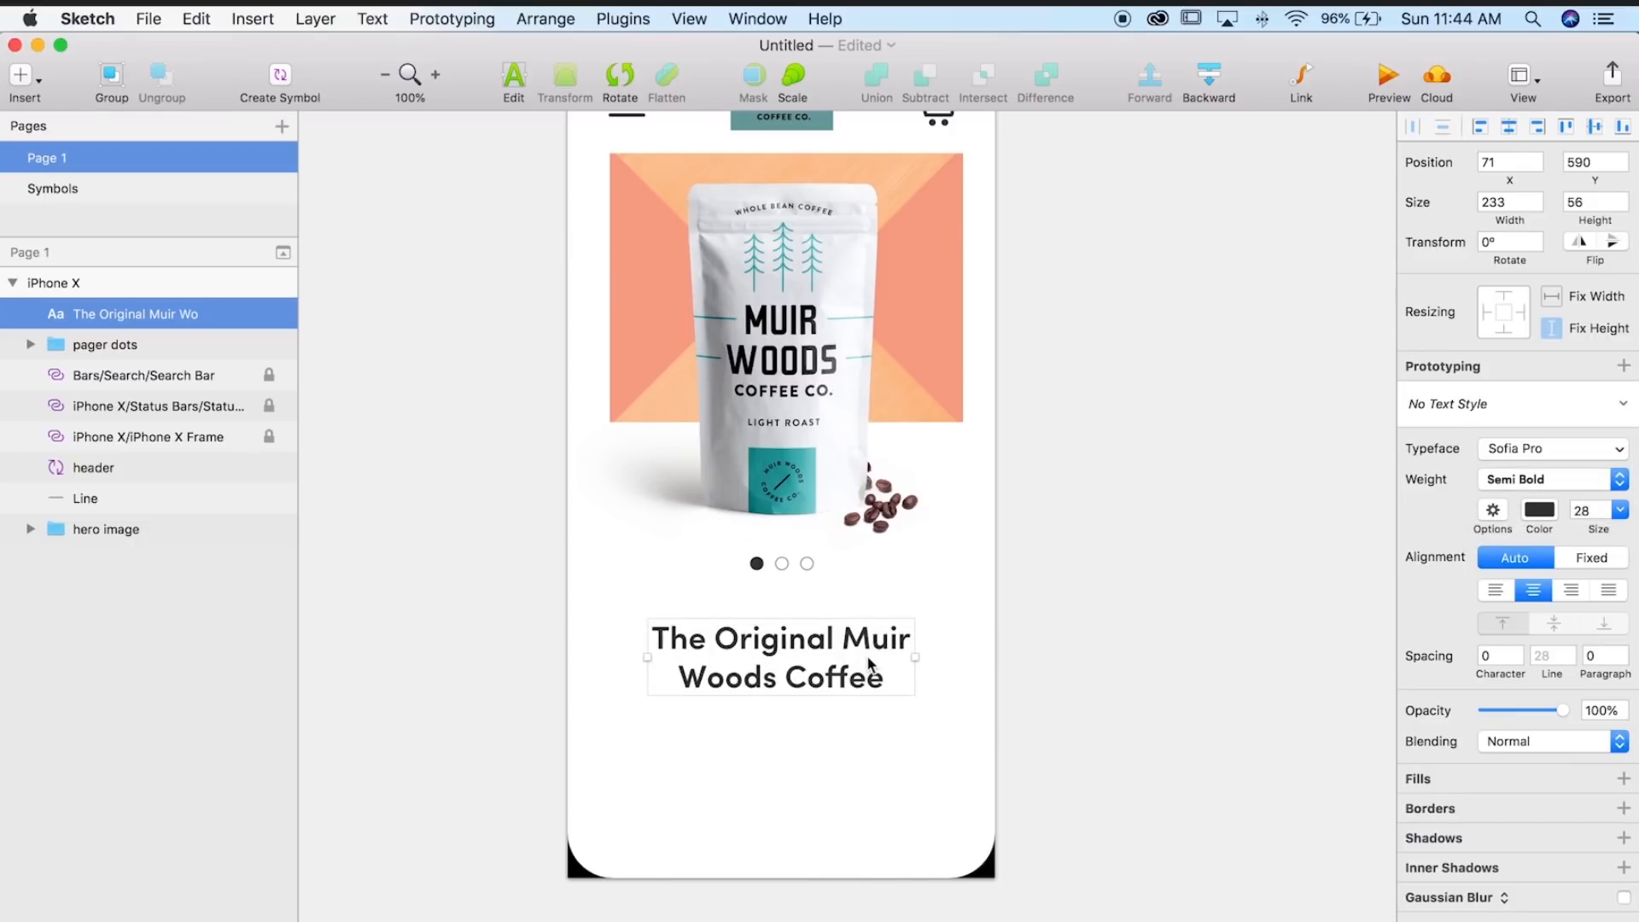
# - Rearrange the heading's line breaks so it reads "The Original" on the first line and "Muir Woods Coffee" on the second
pyautogui.doubleClick(867, 653)
pyautogui.click(843, 638)
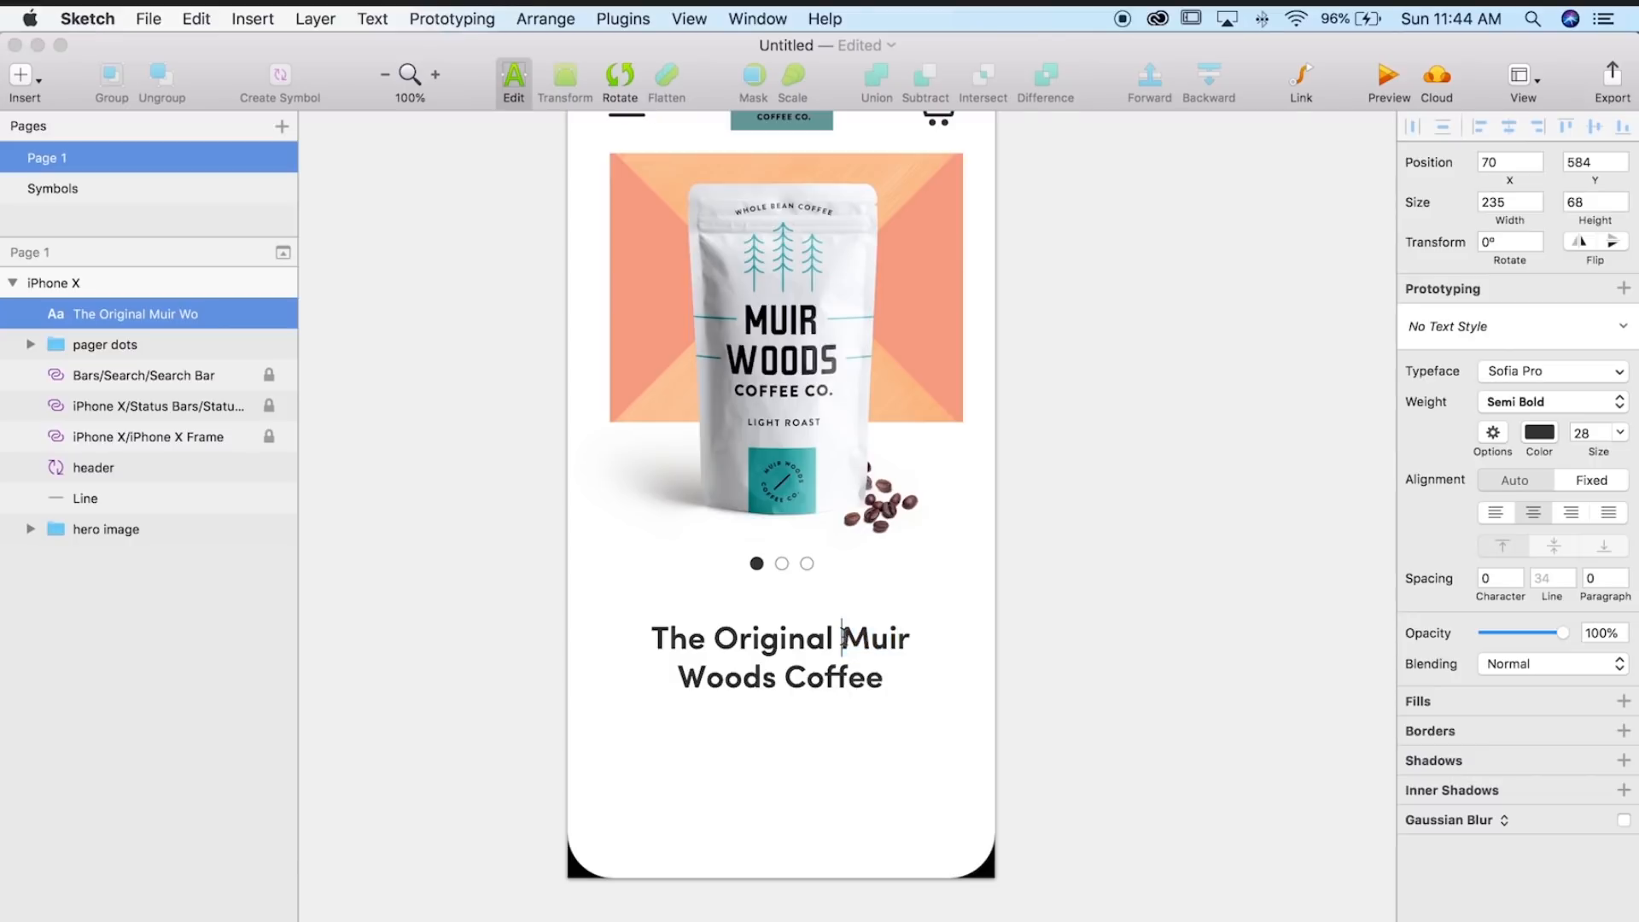
pyautogui.press('Return')
pyautogui.press('Down')
pyautogui.press('Left')
pyautogui.press('Left')
pyautogui.press('Left')
pyautogui.press('Left')
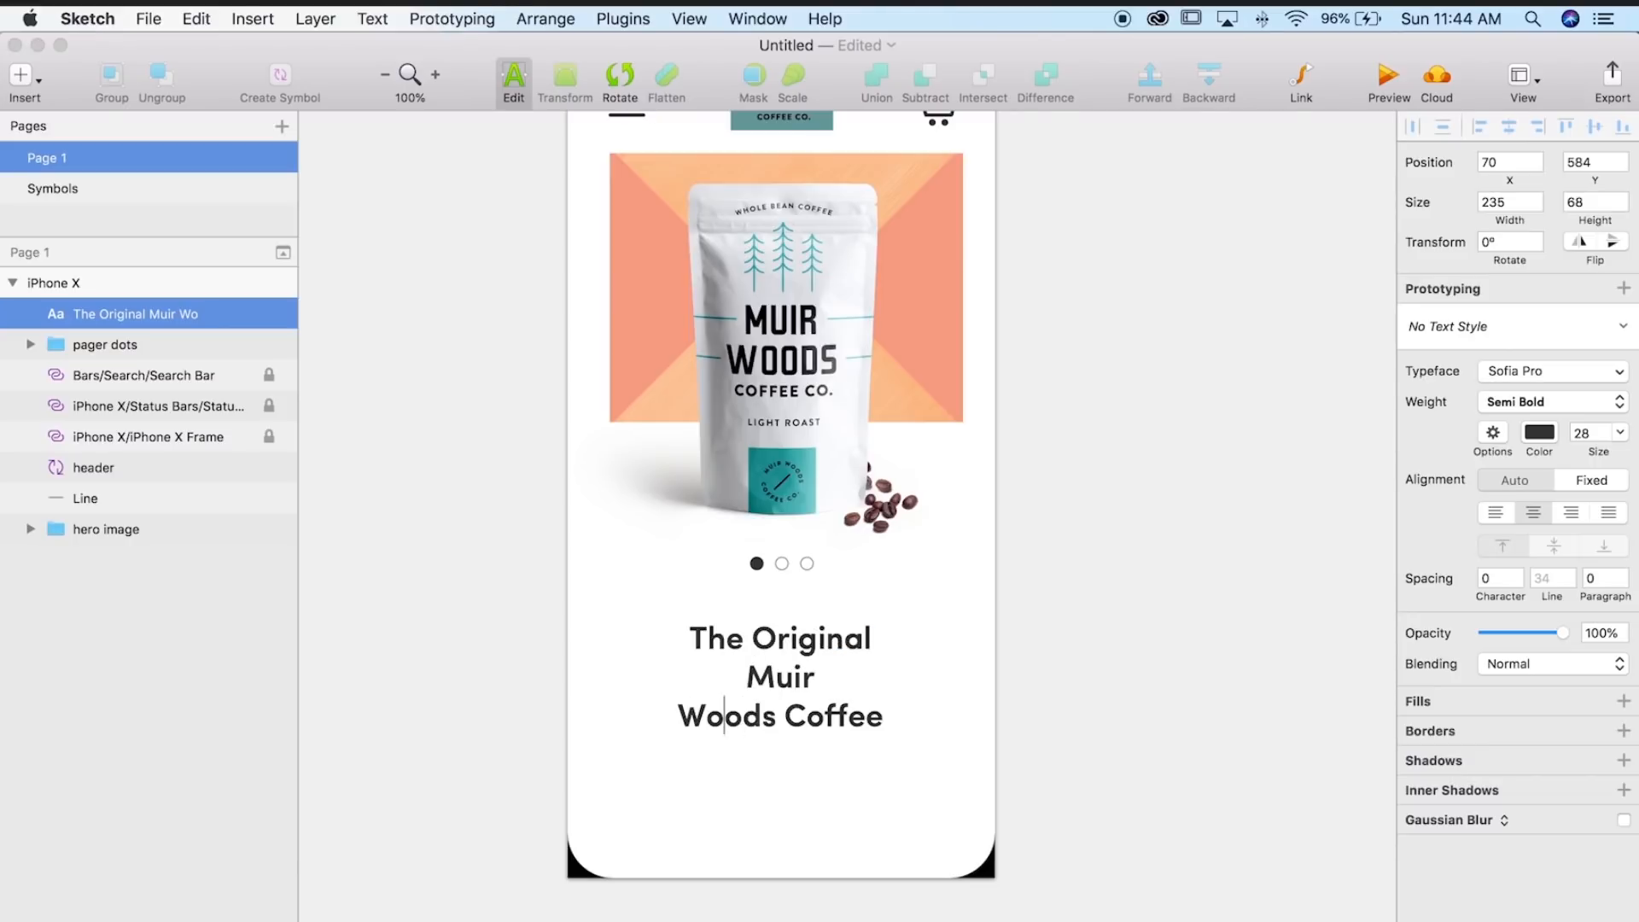
pyautogui.press('Left')
pyautogui.press('Left')
pyautogui.press('Left')
pyautogui.press('Left')
pyautogui.press('Left')
pyautogui.press('Left')
pyautogui.press('Left')
pyautogui.press('BackSpace')
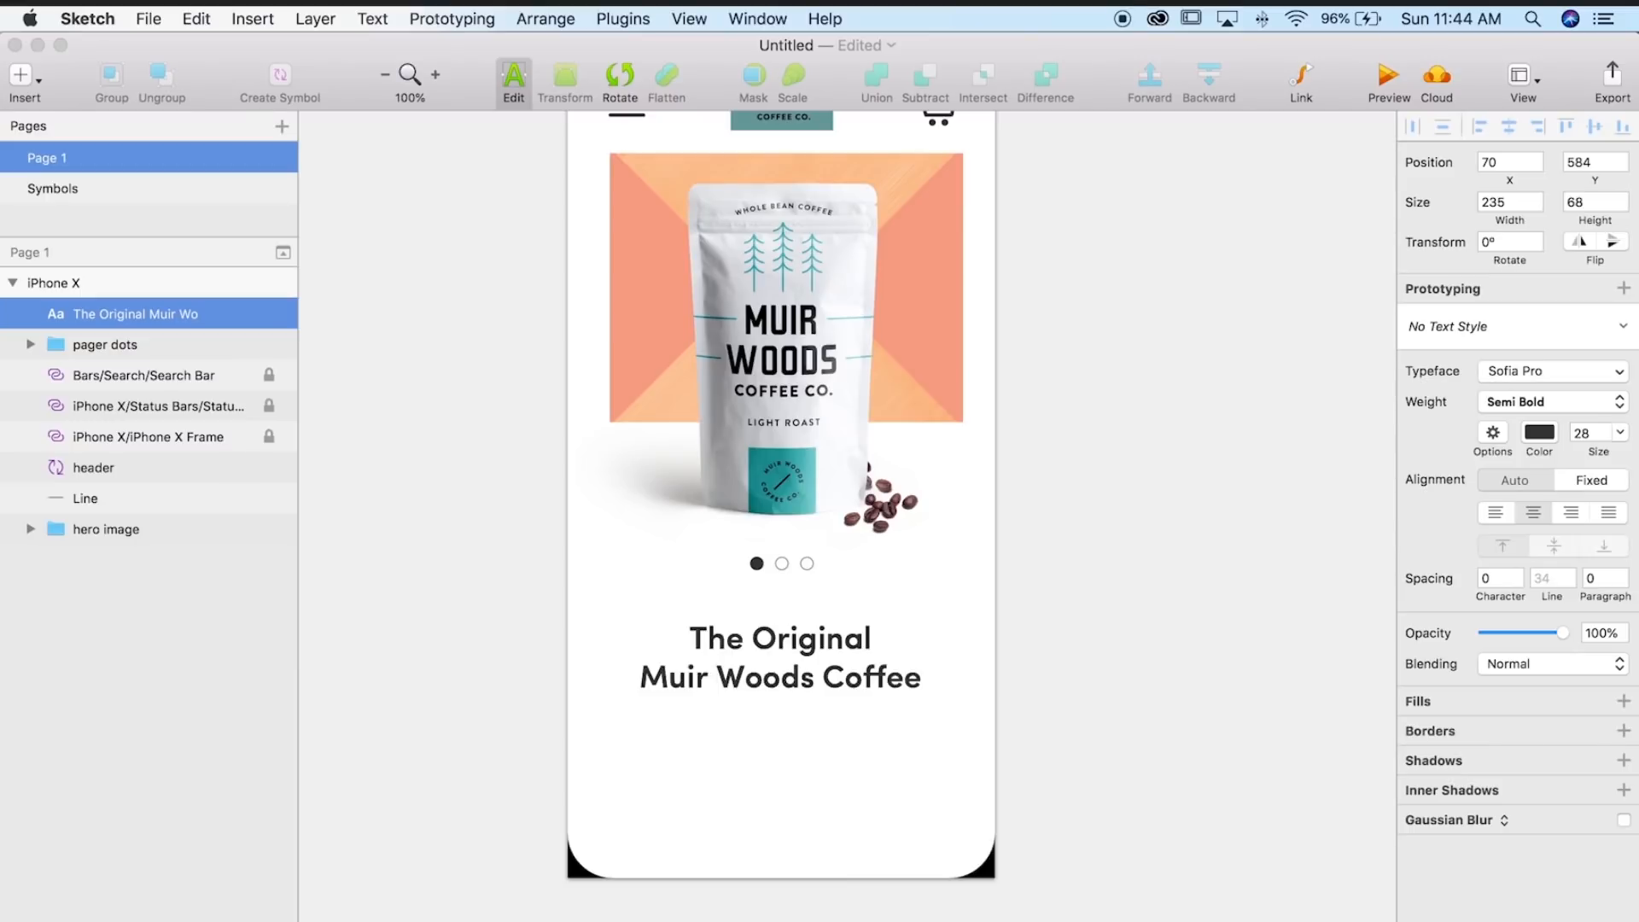
pyautogui.press('Escape')
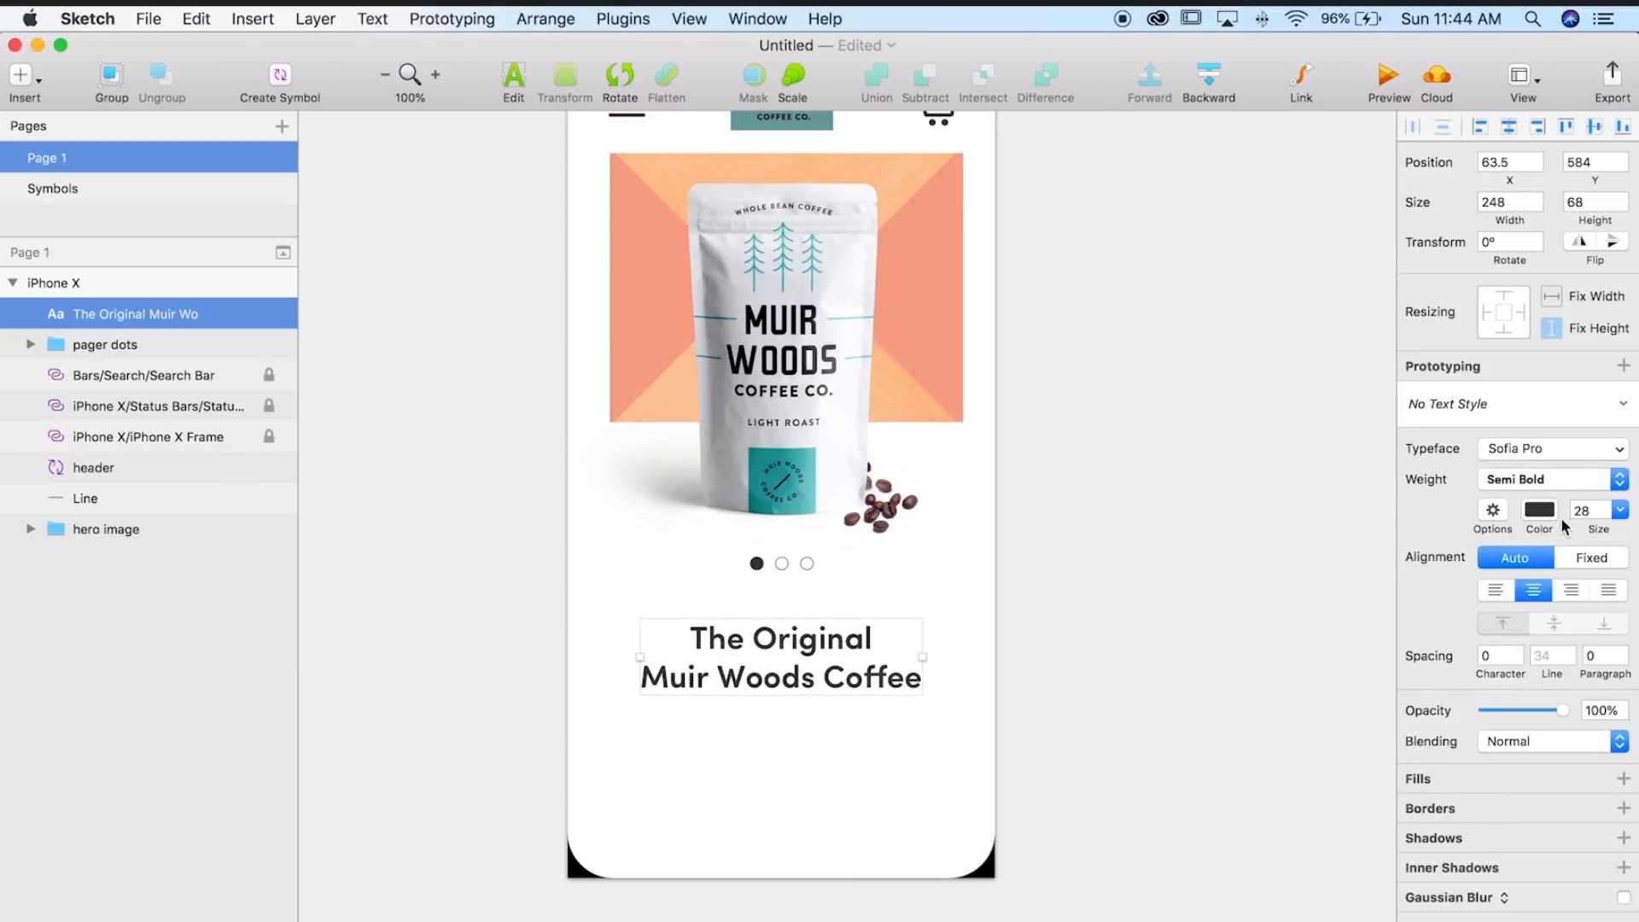
# - Set the heading's text size to 26 and move it up to Y 573
pyautogui.click(1578, 510)
pyautogui.write('16')
pyautogui.press('Return')
pyautogui.click(1593, 510)
pyautogui.write('26')
pyautogui.press('Return')
pyautogui.moveTo(863, 680); pyautogui.dragTo(862, 673)
# - Centre the heading horizontally on the iPhone X artboard and clear the selection
pyautogui.scroll(3, 863, 672)
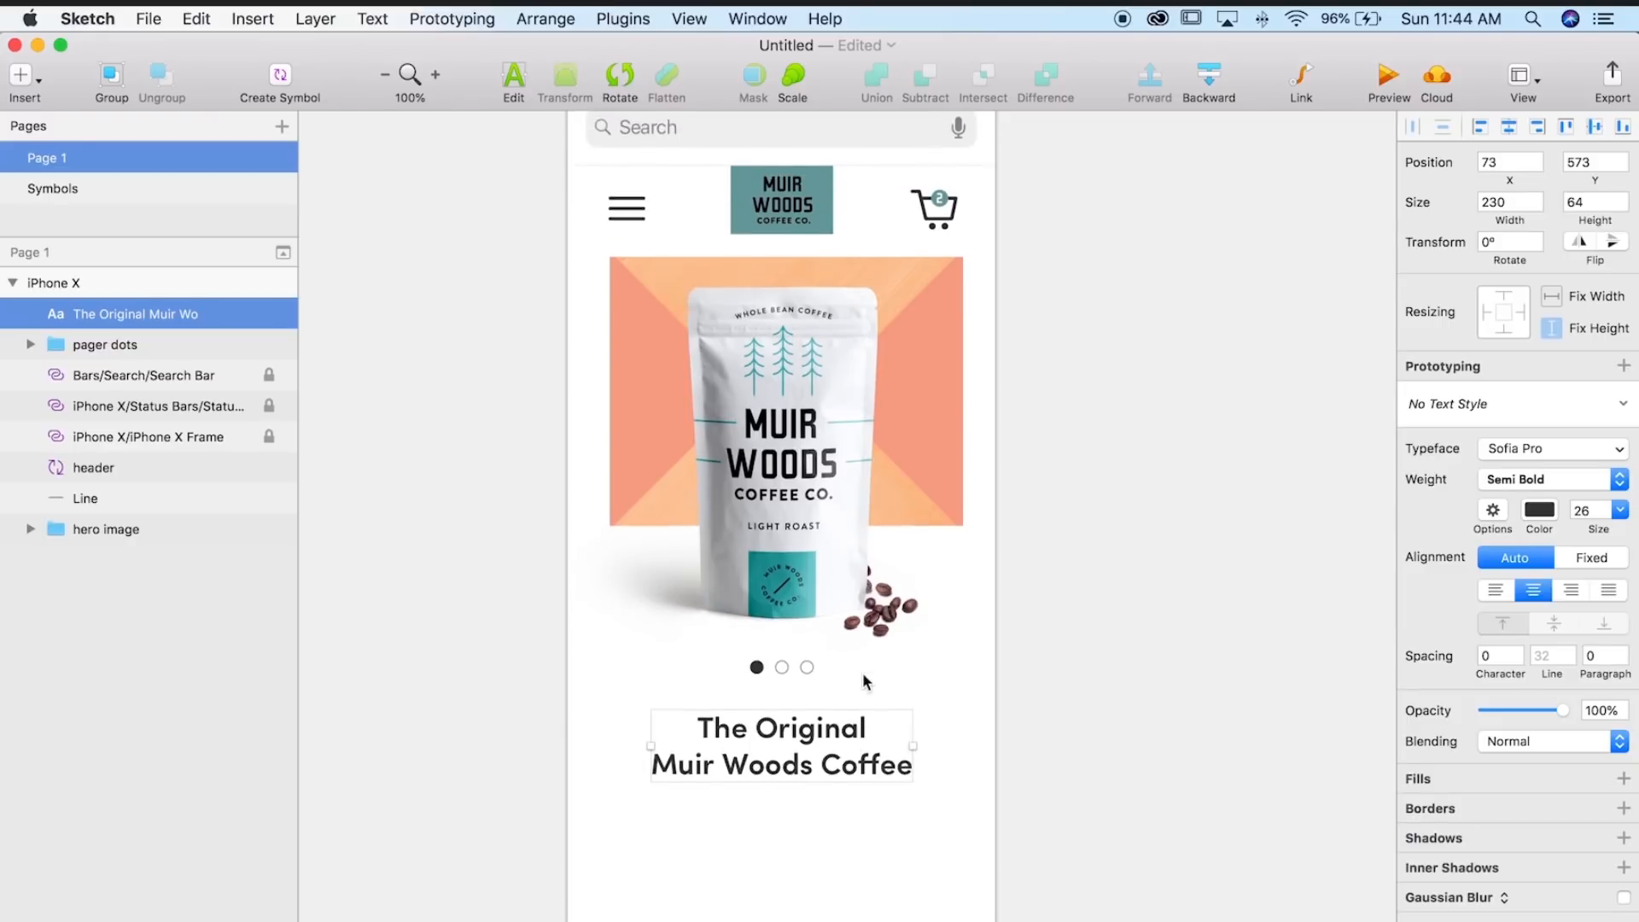
pyautogui.scroll(2, 862, 673)
pyautogui.scroll(1, 747, 275)
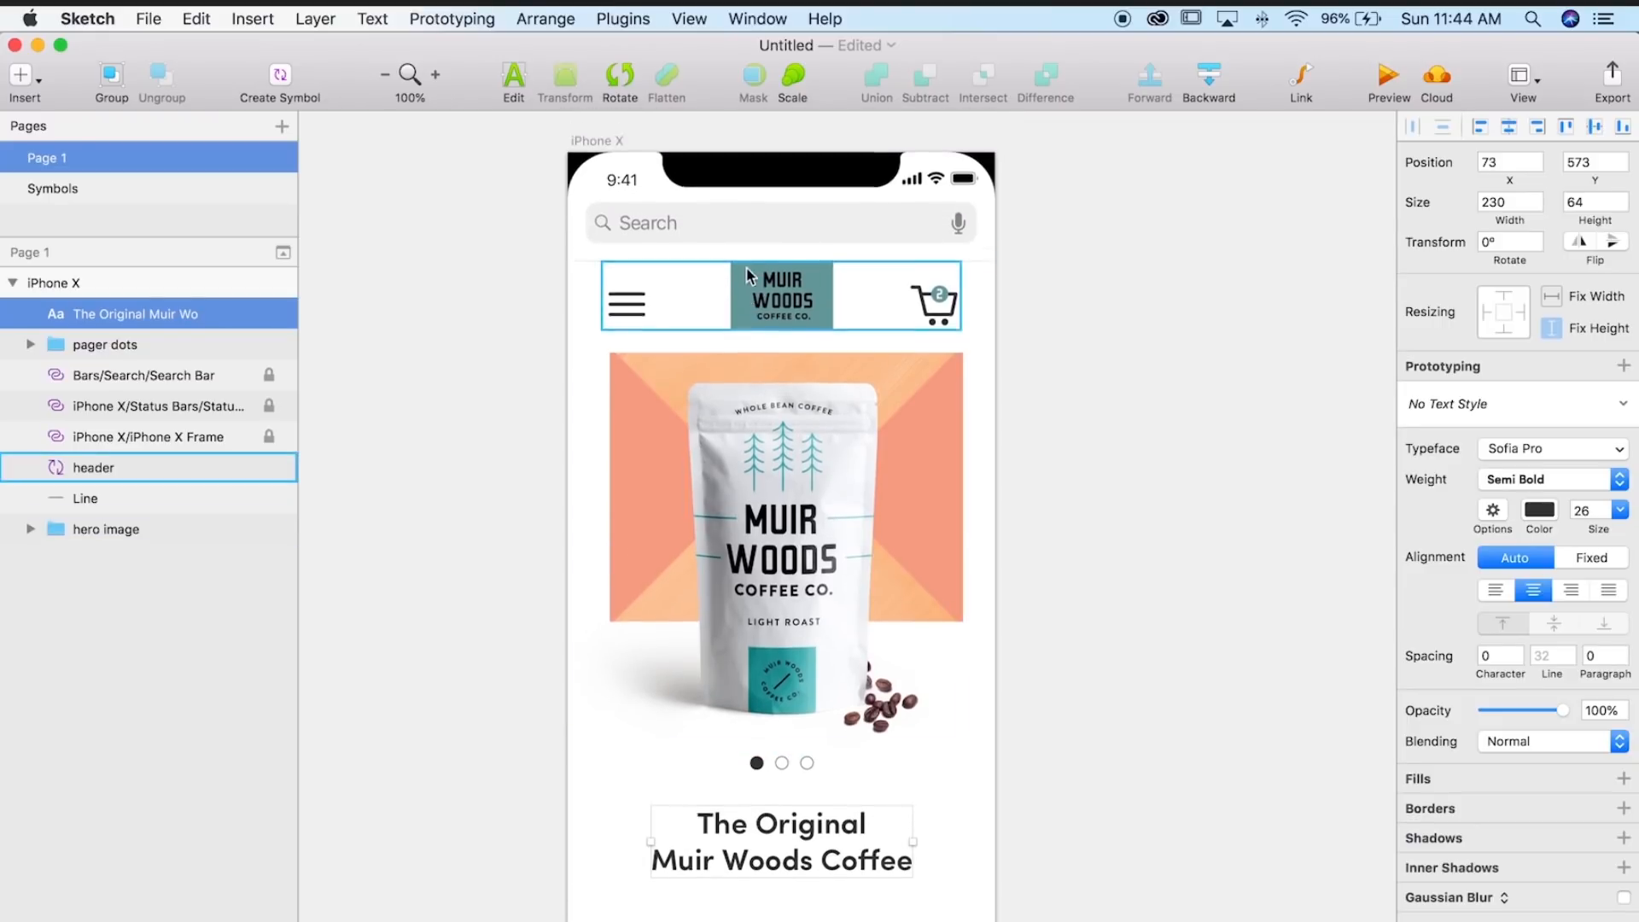
pyautogui.click(597, 152)
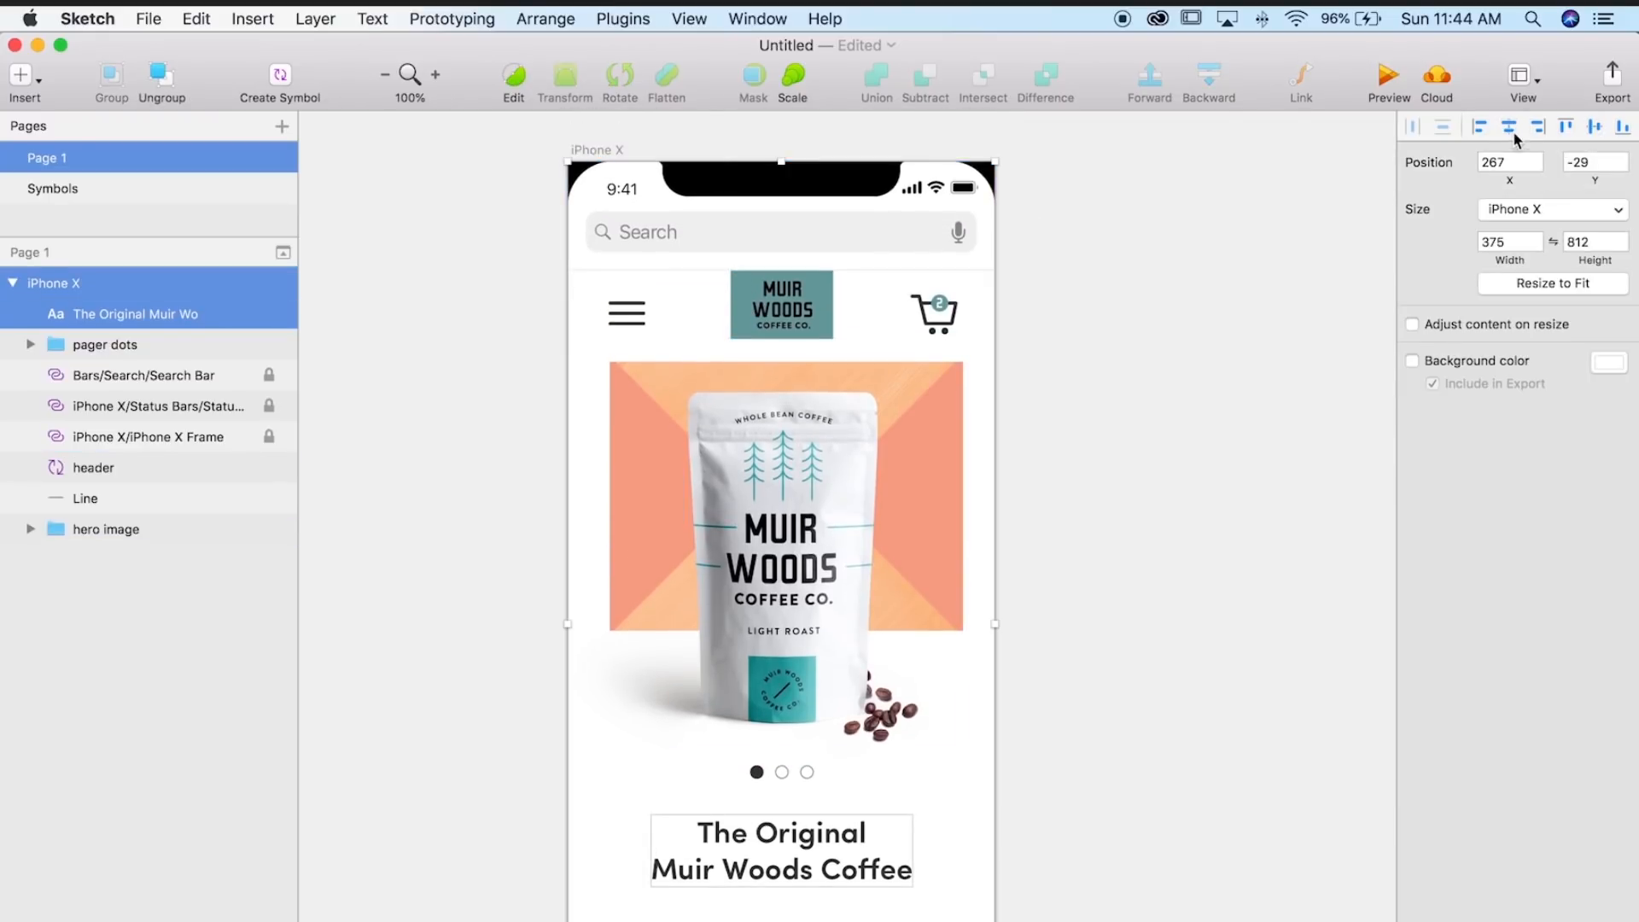
pyautogui.click(1150, 407)
# - Move the heading up to Y 567, closer beneath the pager dots, and leave it selected
pyautogui.scroll(-5, 1151, 406)
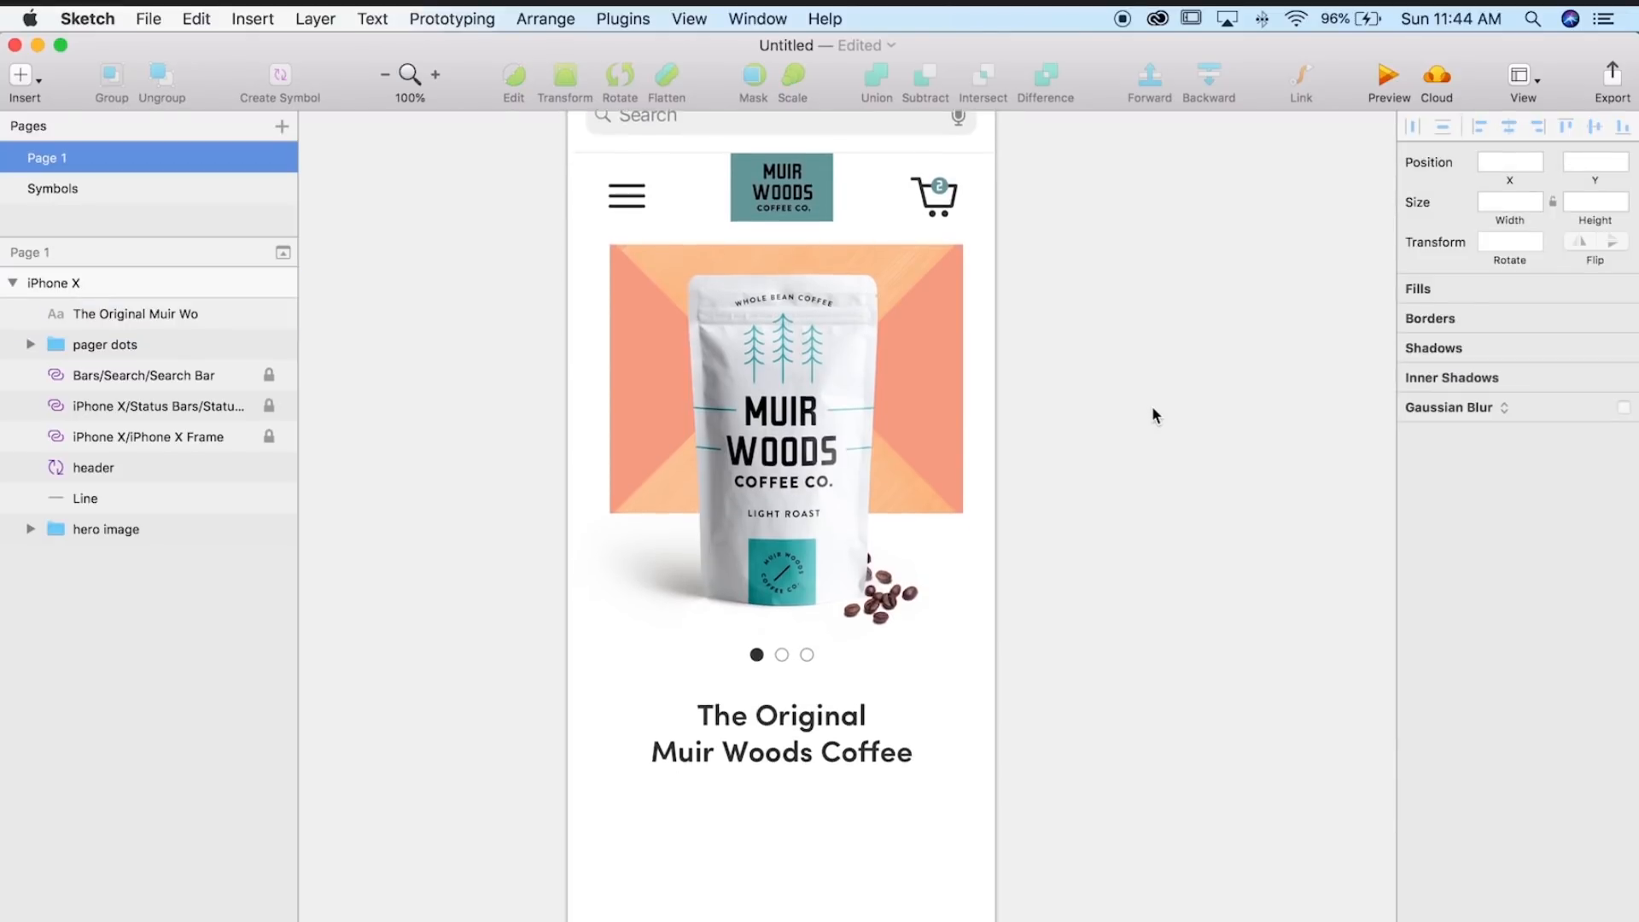
pyautogui.moveTo(873, 642); pyautogui.dragTo(873, 642)
pyautogui.click(1022, 640)
pyautogui.press('super+z')
pyautogui.scroll(4, 832, 648)
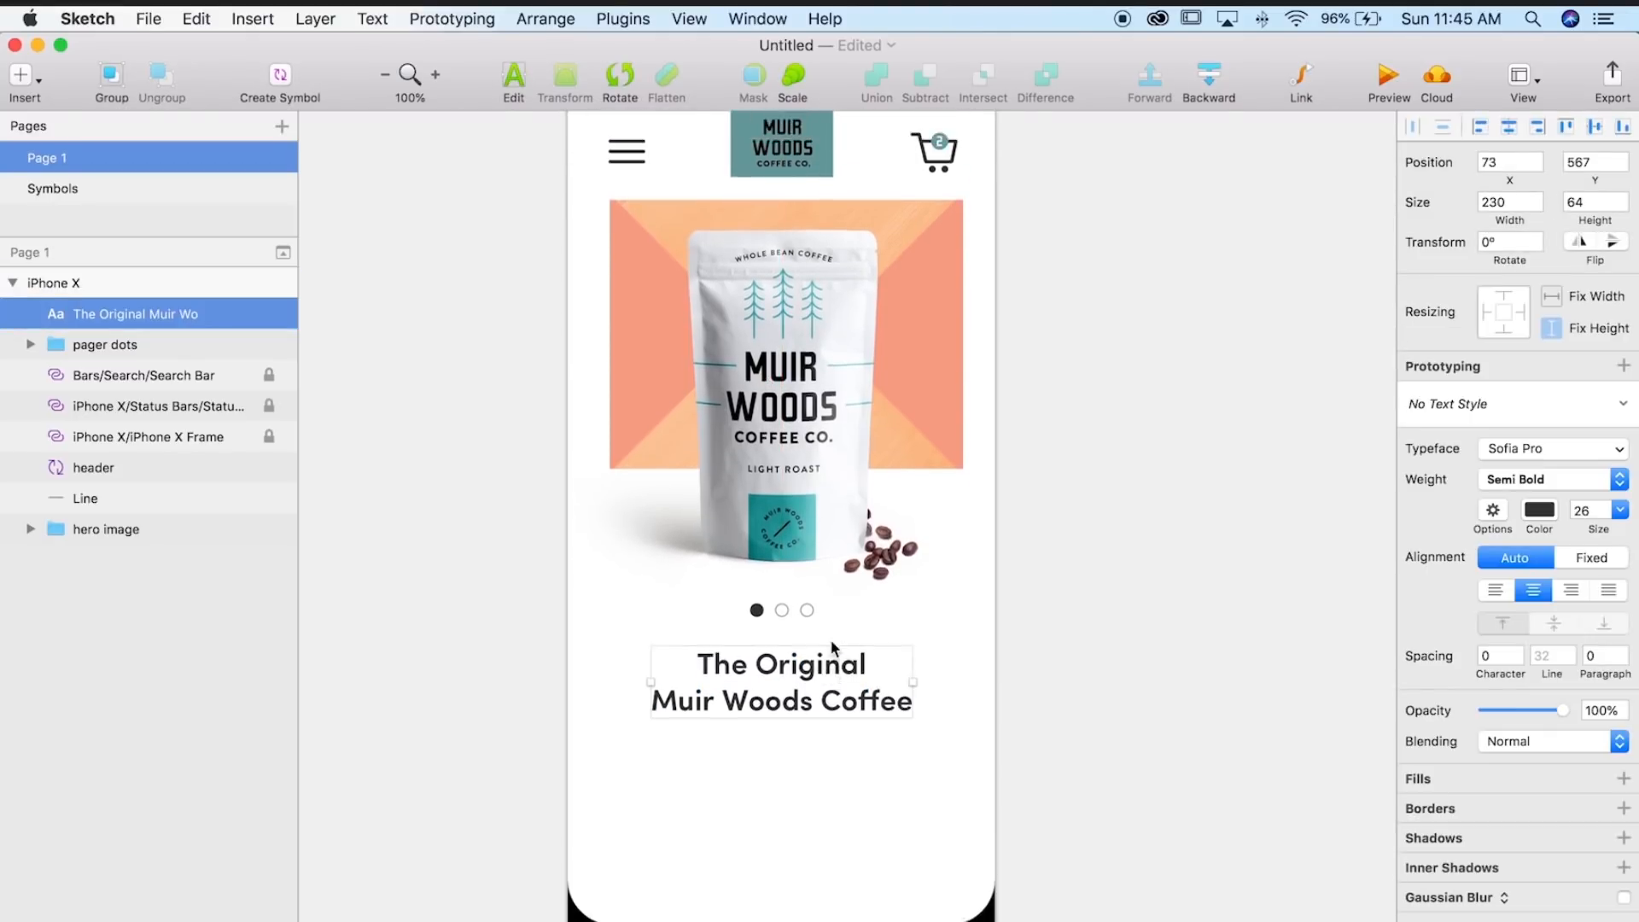
pyautogui.scroll(-8, 832, 648)
pyautogui.scroll(8, 834, 648)
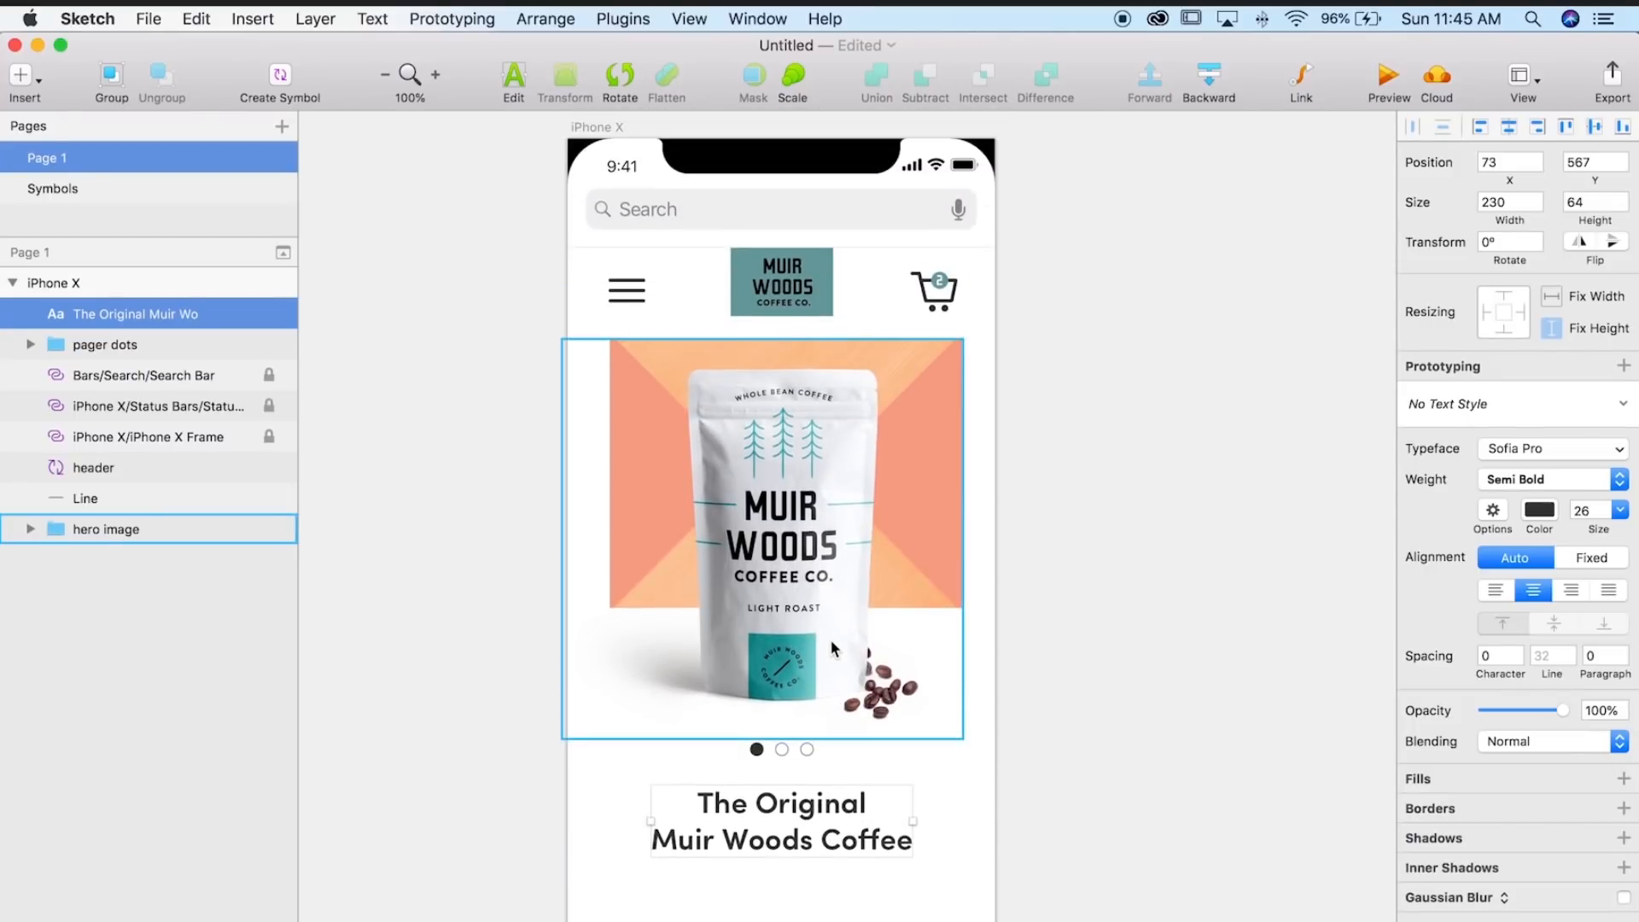
pyautogui.scroll(-4, 831, 646)
pyautogui.click(1007, 681)
pyautogui.click(832, 683)
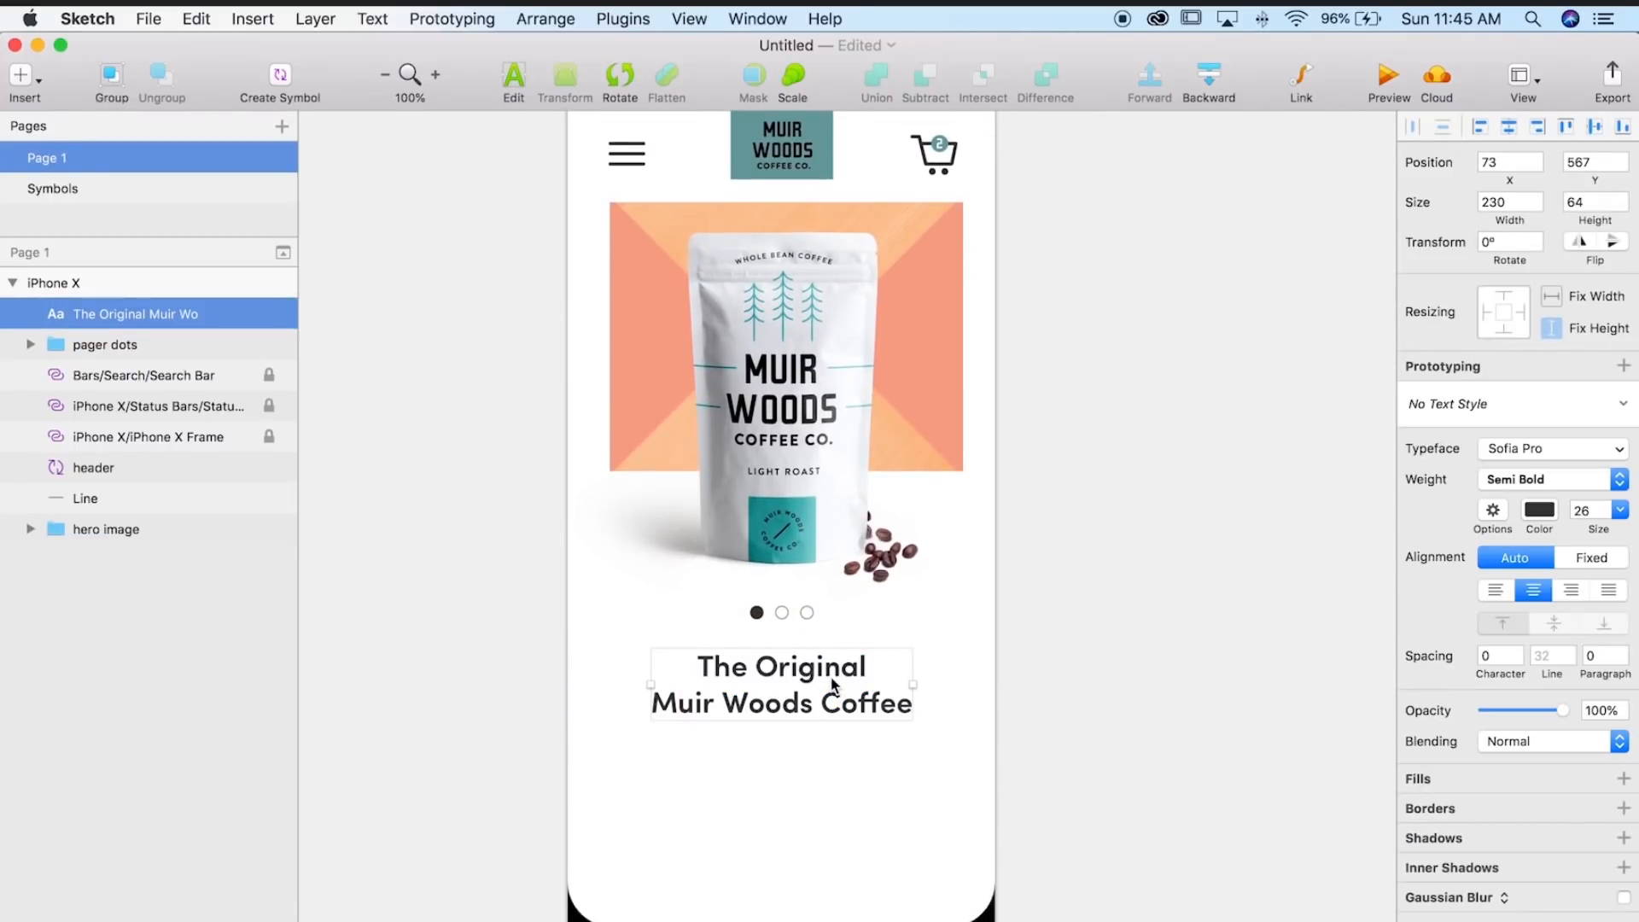
# - Duplicate the heading just below itself and restyle the copy with text size 16 and Light weight
pyautogui.moveTo(832, 683); pyautogui.dragTo(833, 772)
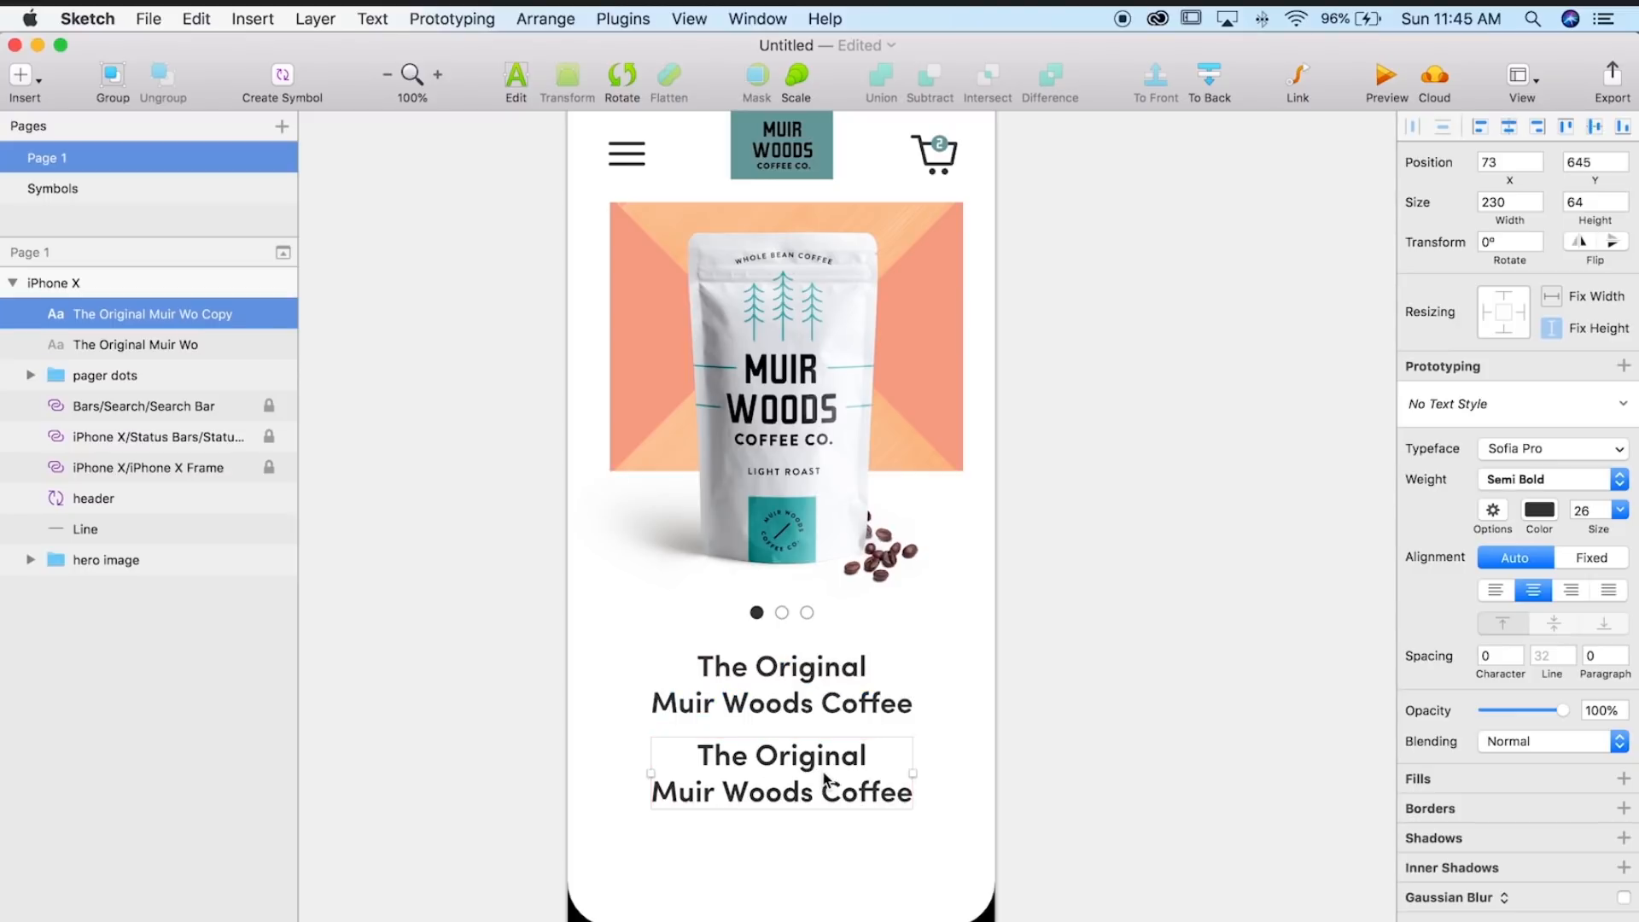
pyautogui.click(1595, 511)
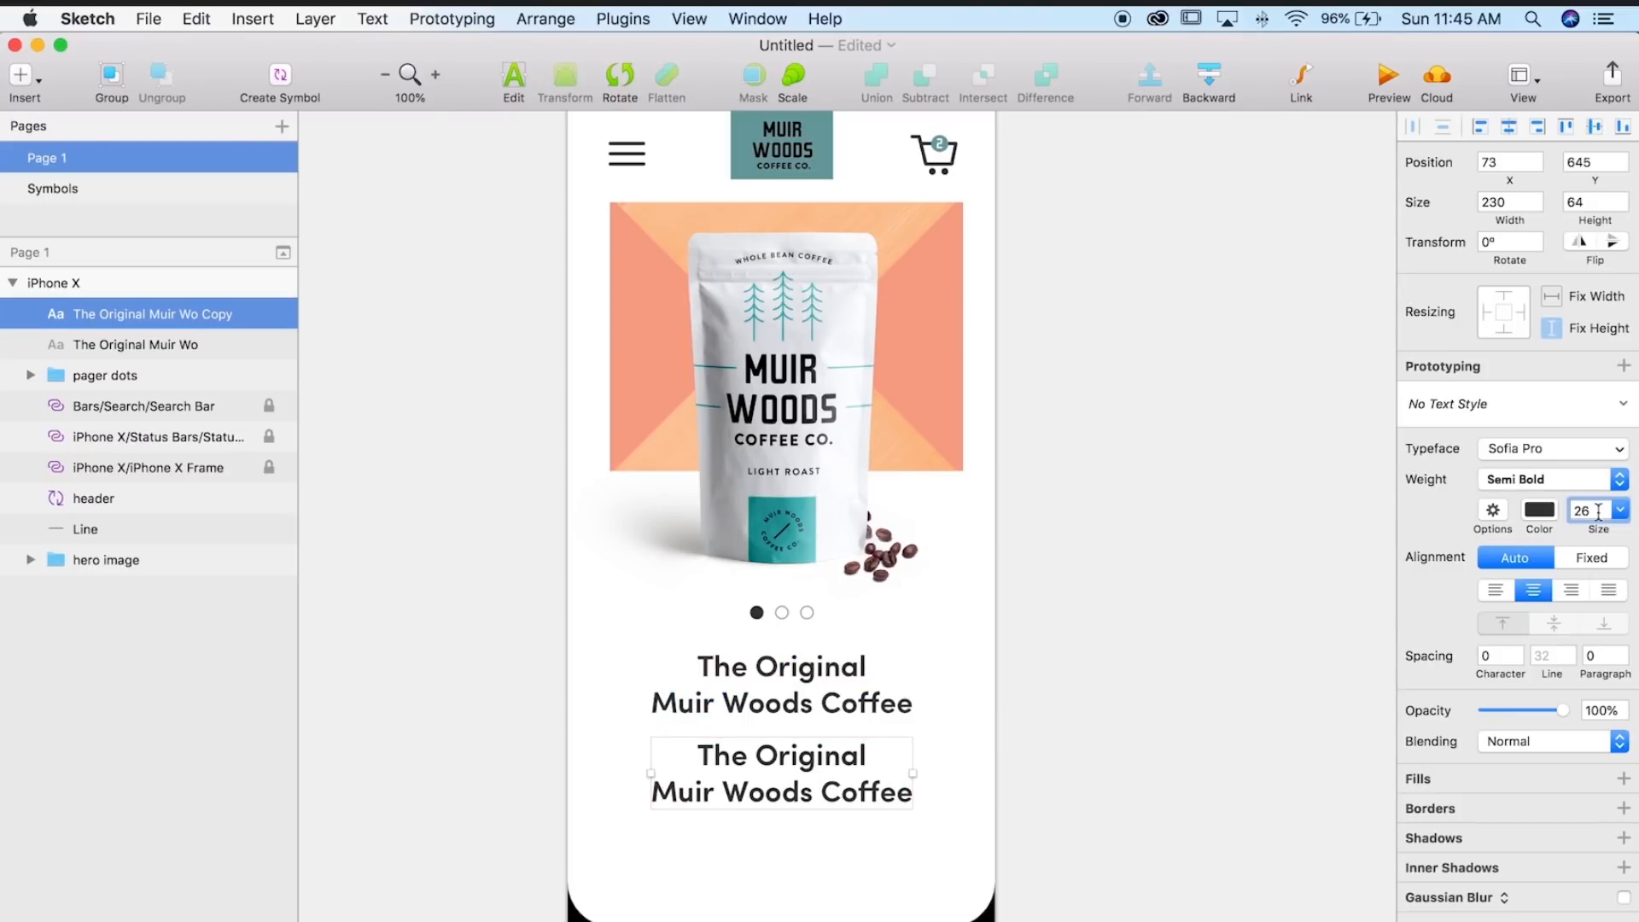
pyautogui.write('1')
pyautogui.press('Return')
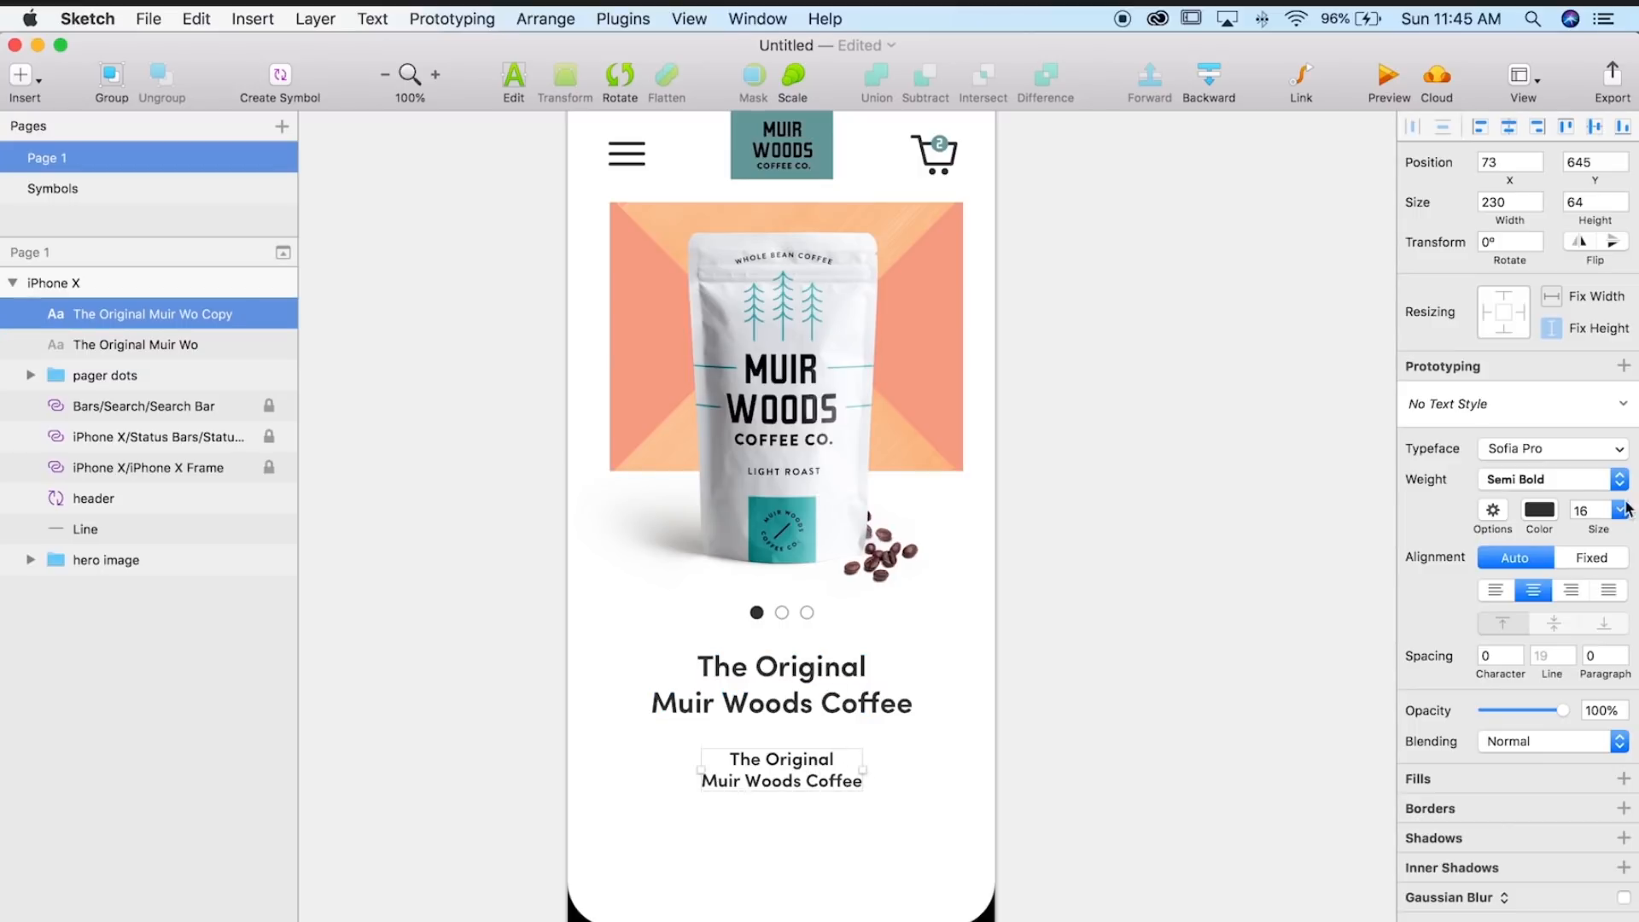
pyautogui.click(1572, 480)
pyautogui.click(1529, 439)
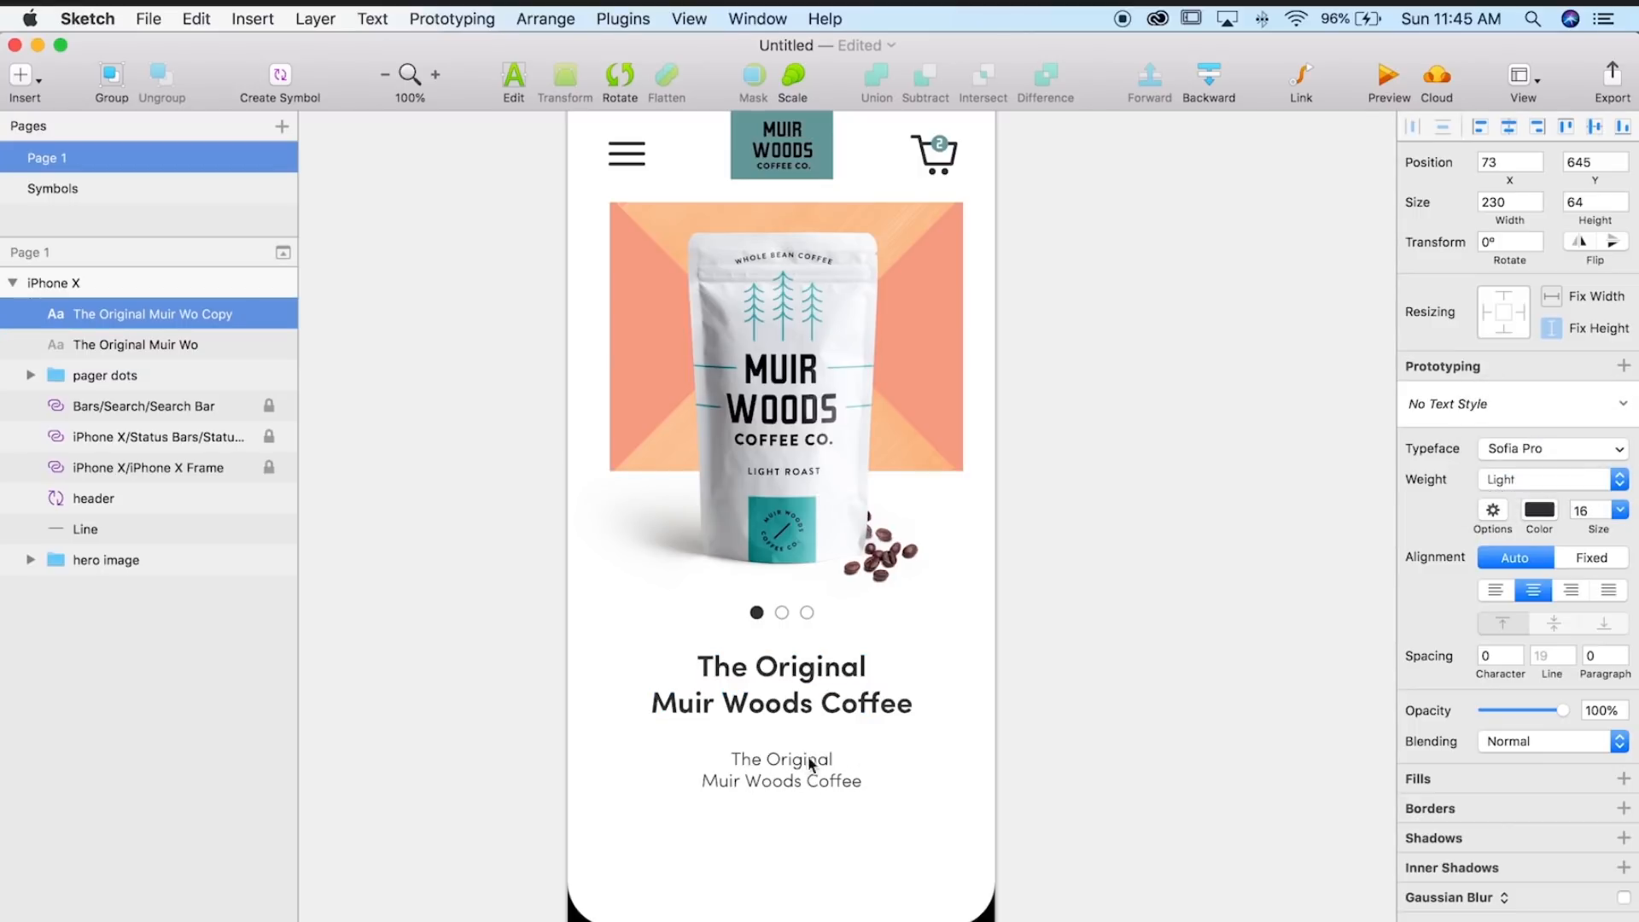
# - Replace the duplicated heading's text with the price "$23.00"
pyautogui.doubleClick(767, 758)
pyautogui.moveTo(727, 758); pyautogui.dragTo(987, 806)
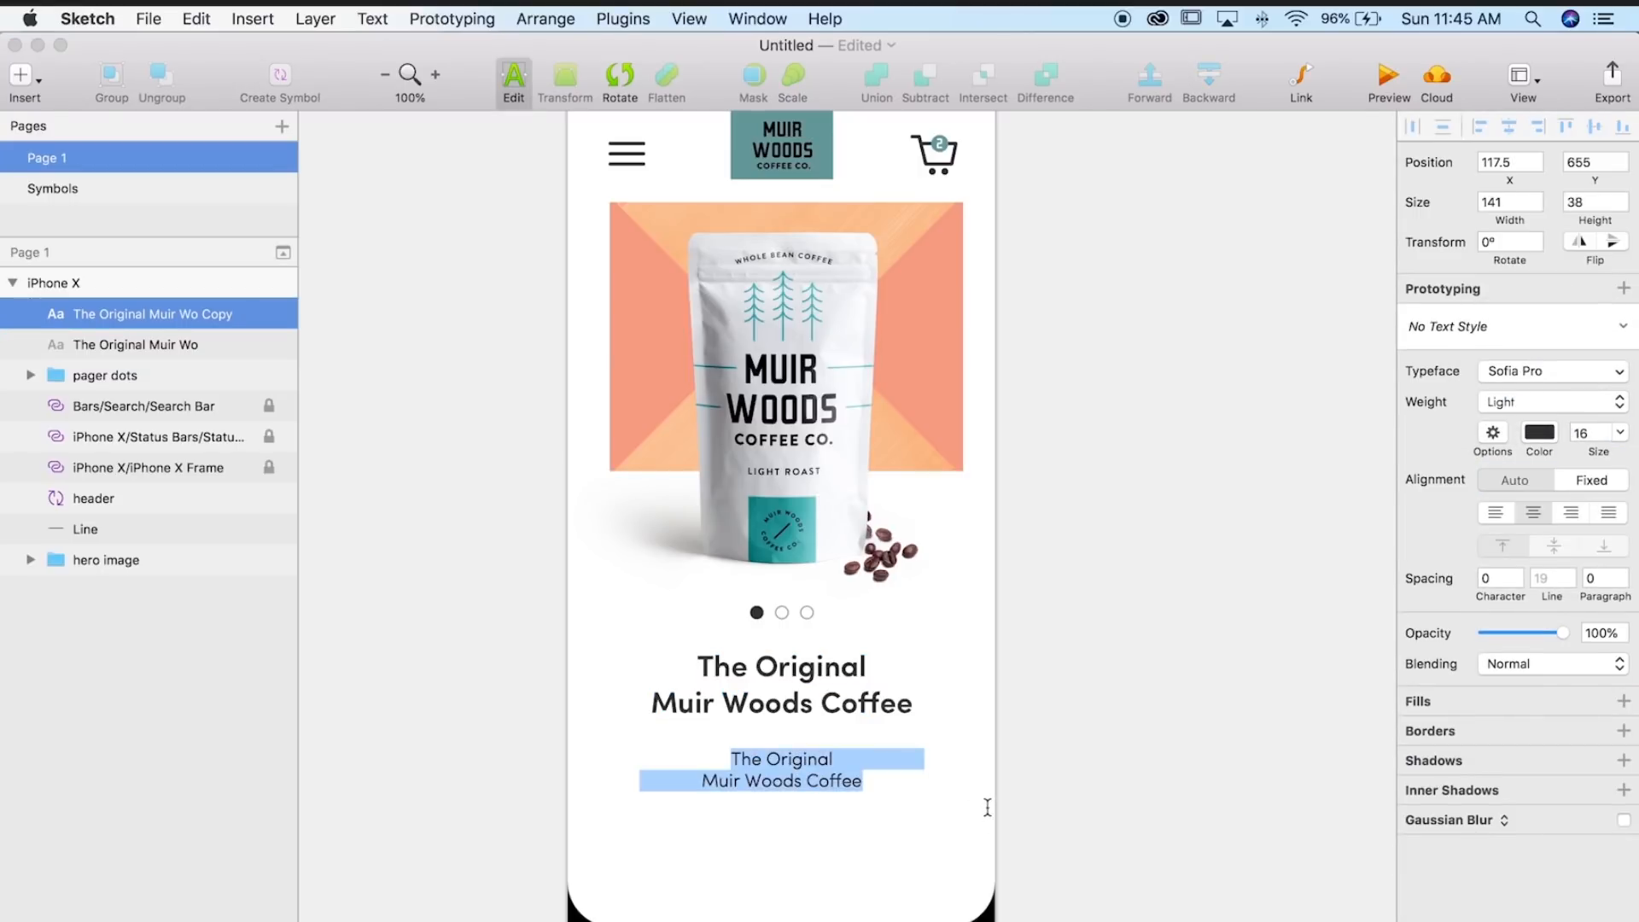
pyautogui.press('BackSpace')
pyautogui.write('$23.00')
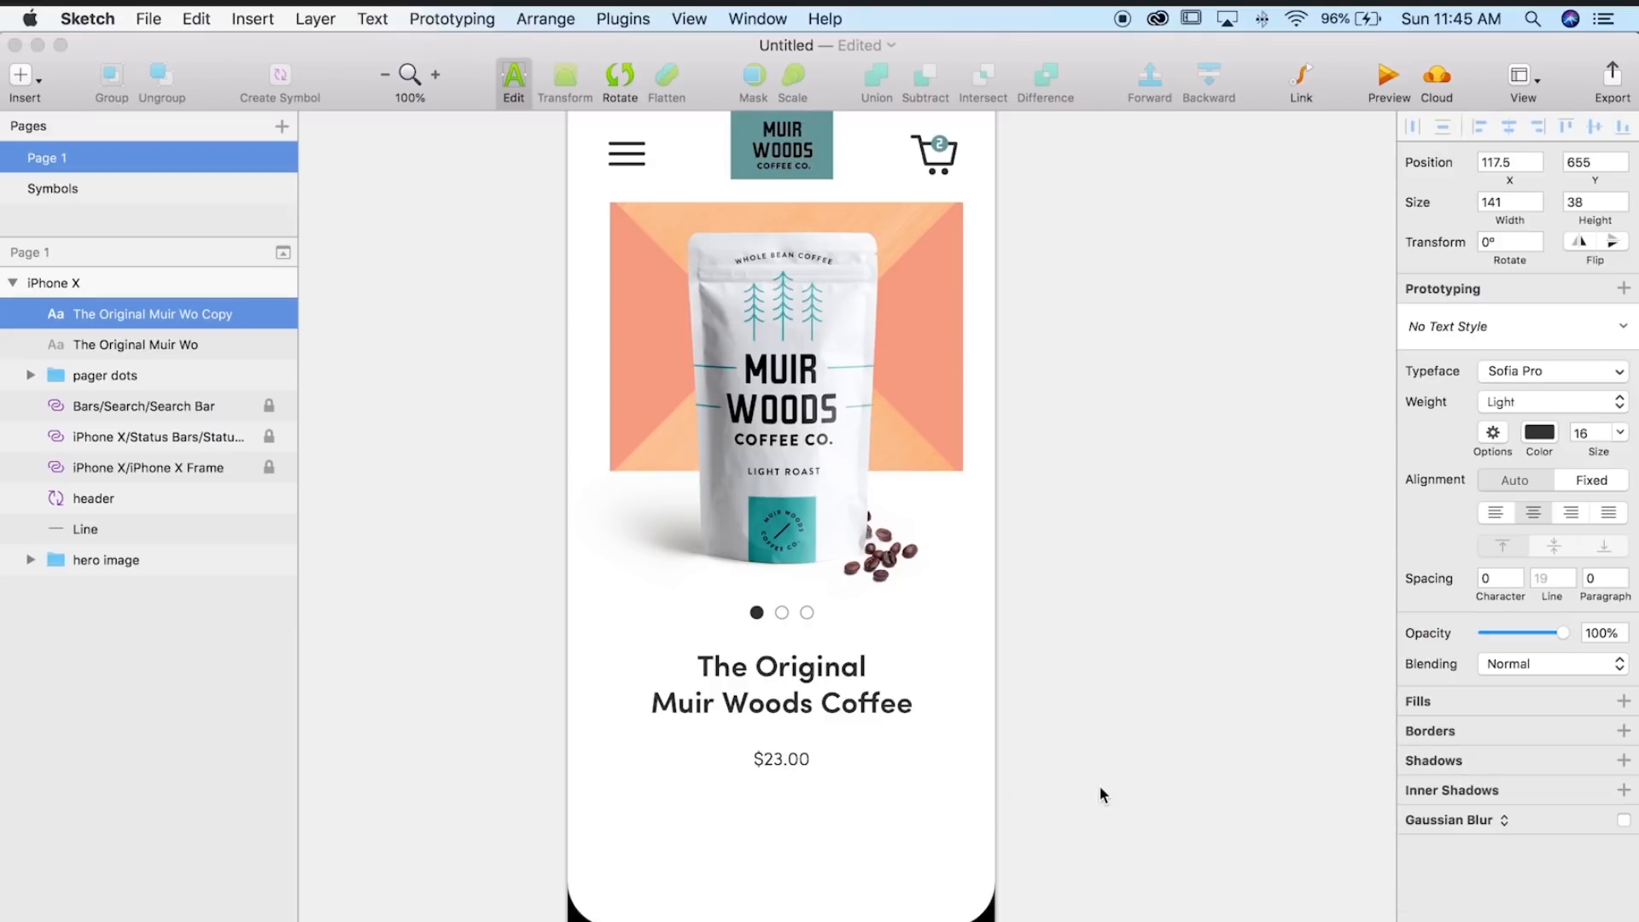
pyautogui.press('Escape')
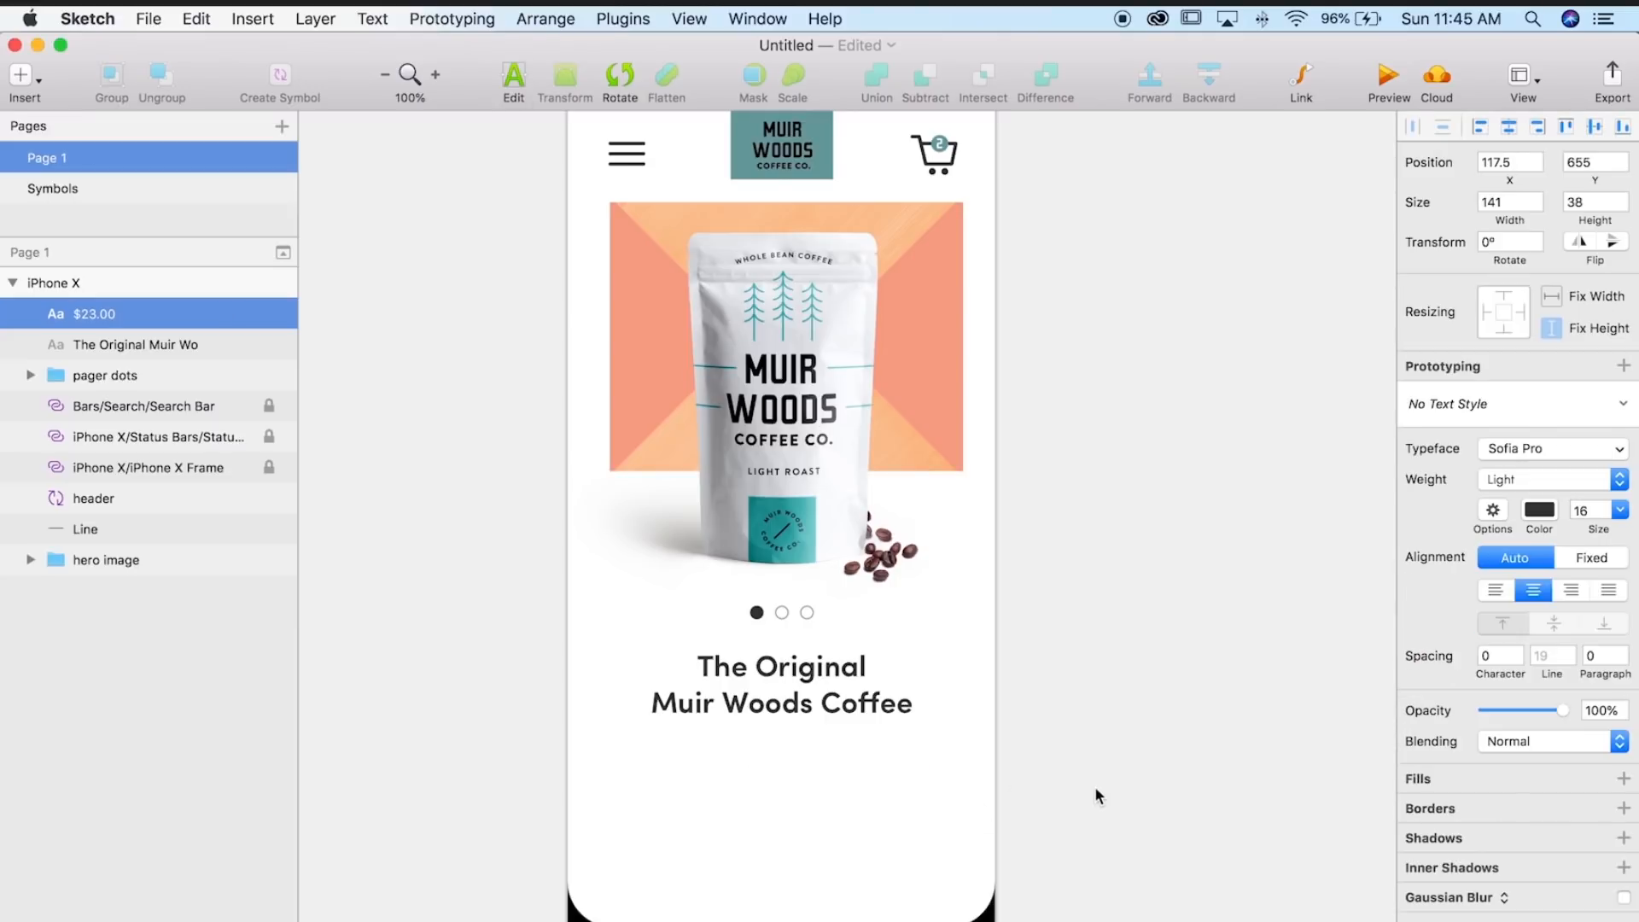
# - Move the price up to Y 641 so it sits closer beneath the heading
pyautogui.press('super+plus')
pyautogui.scroll(-3, 811, 758)
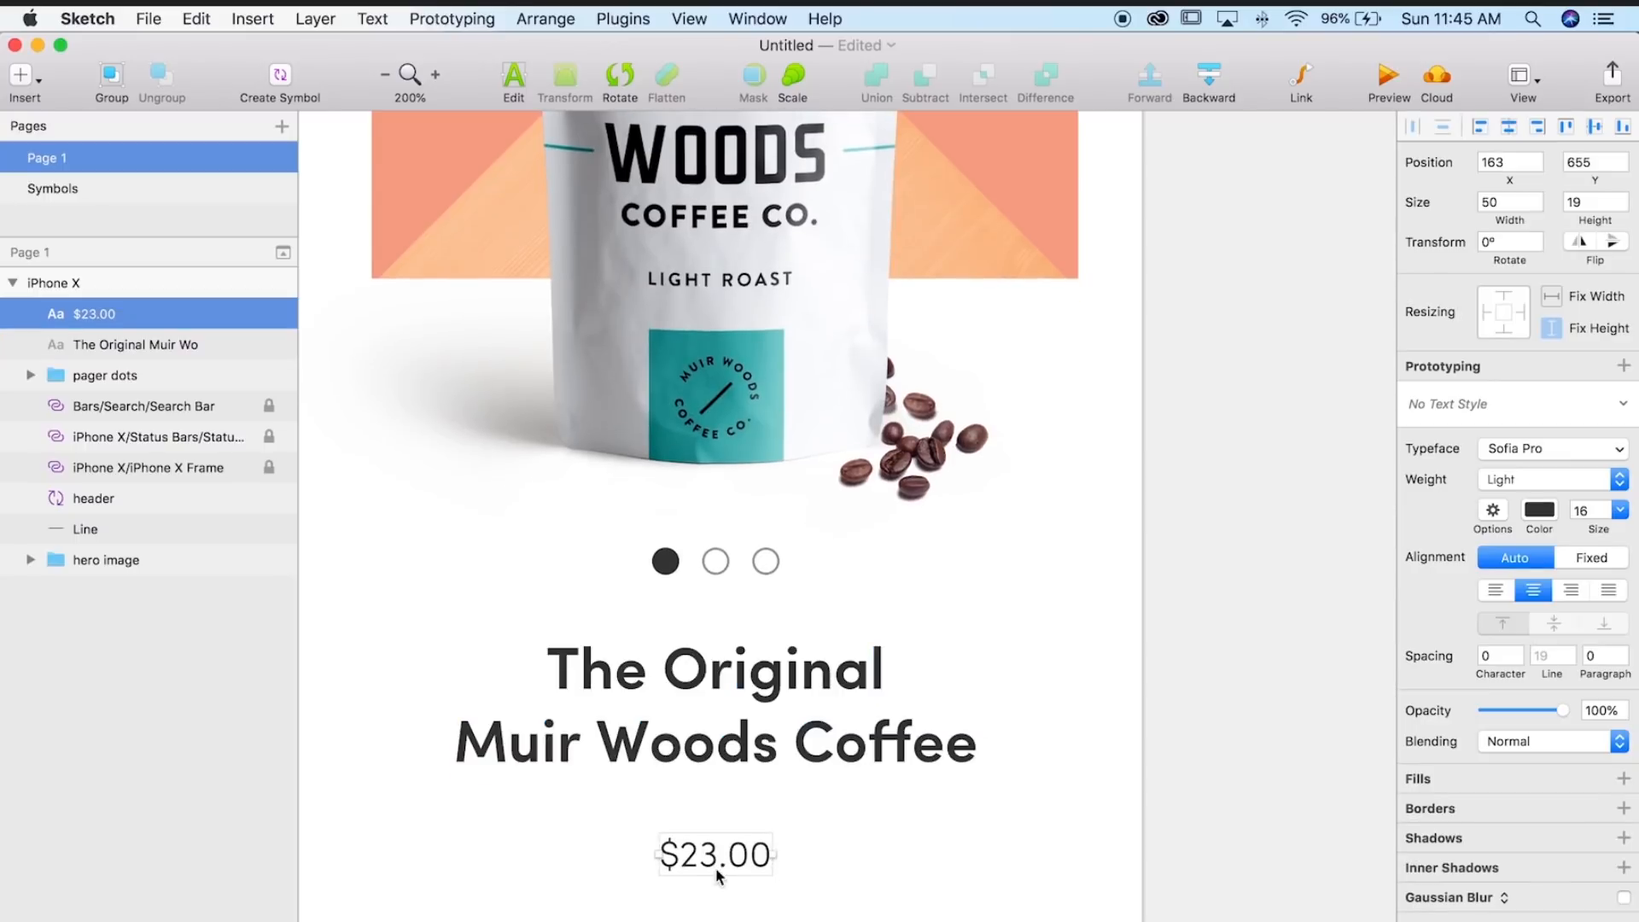
pyautogui.hotkey('shift', 'Up')
pyautogui.press('Up')
pyautogui.press('Up')
pyautogui.press('Up')
pyautogui.press('Up')
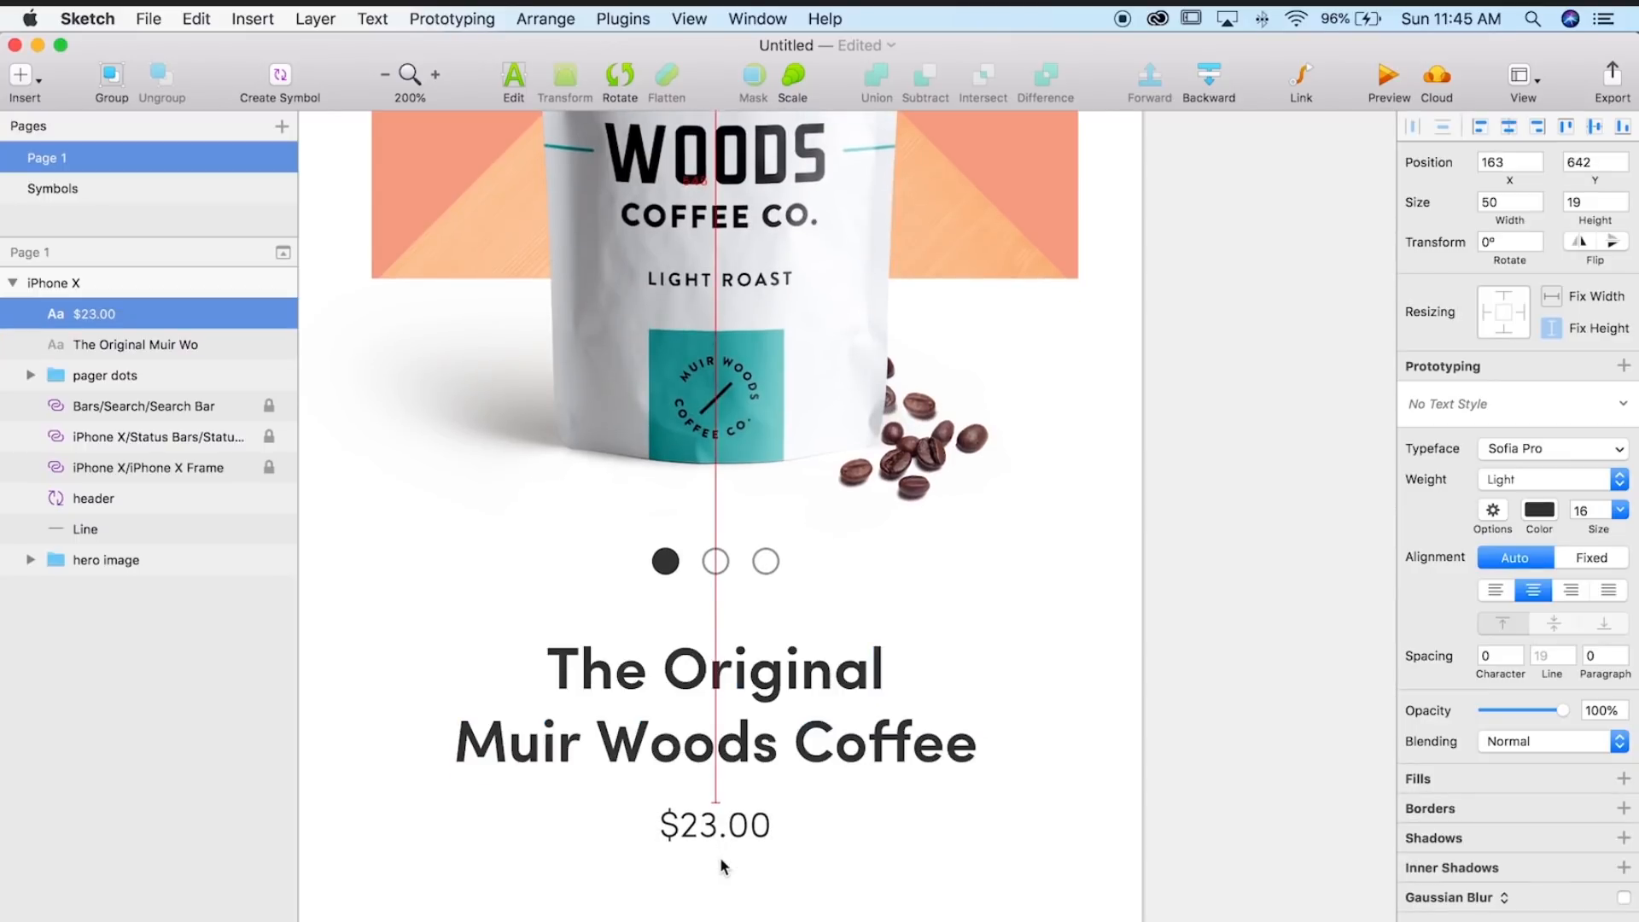
pyautogui.press('super+minus')
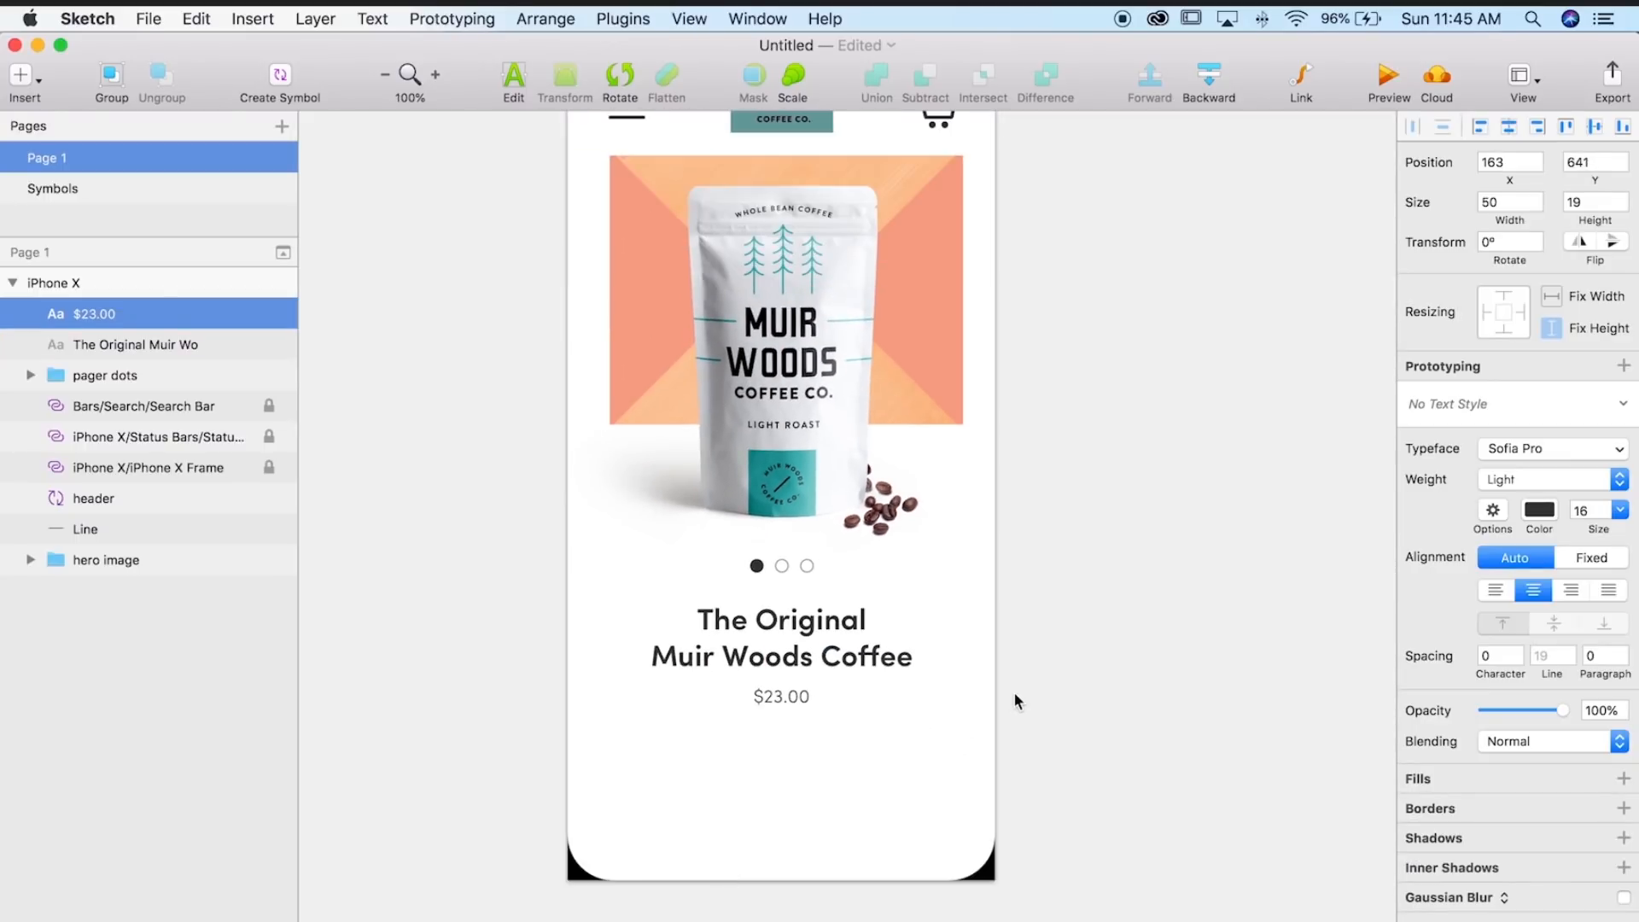
# - Recolour the price text mid grey and nudge it up to Y 640
pyautogui.click(1539, 510)
pyautogui.click(1414, 890)
pyautogui.click(1109, 777)
pyautogui.press('Up')
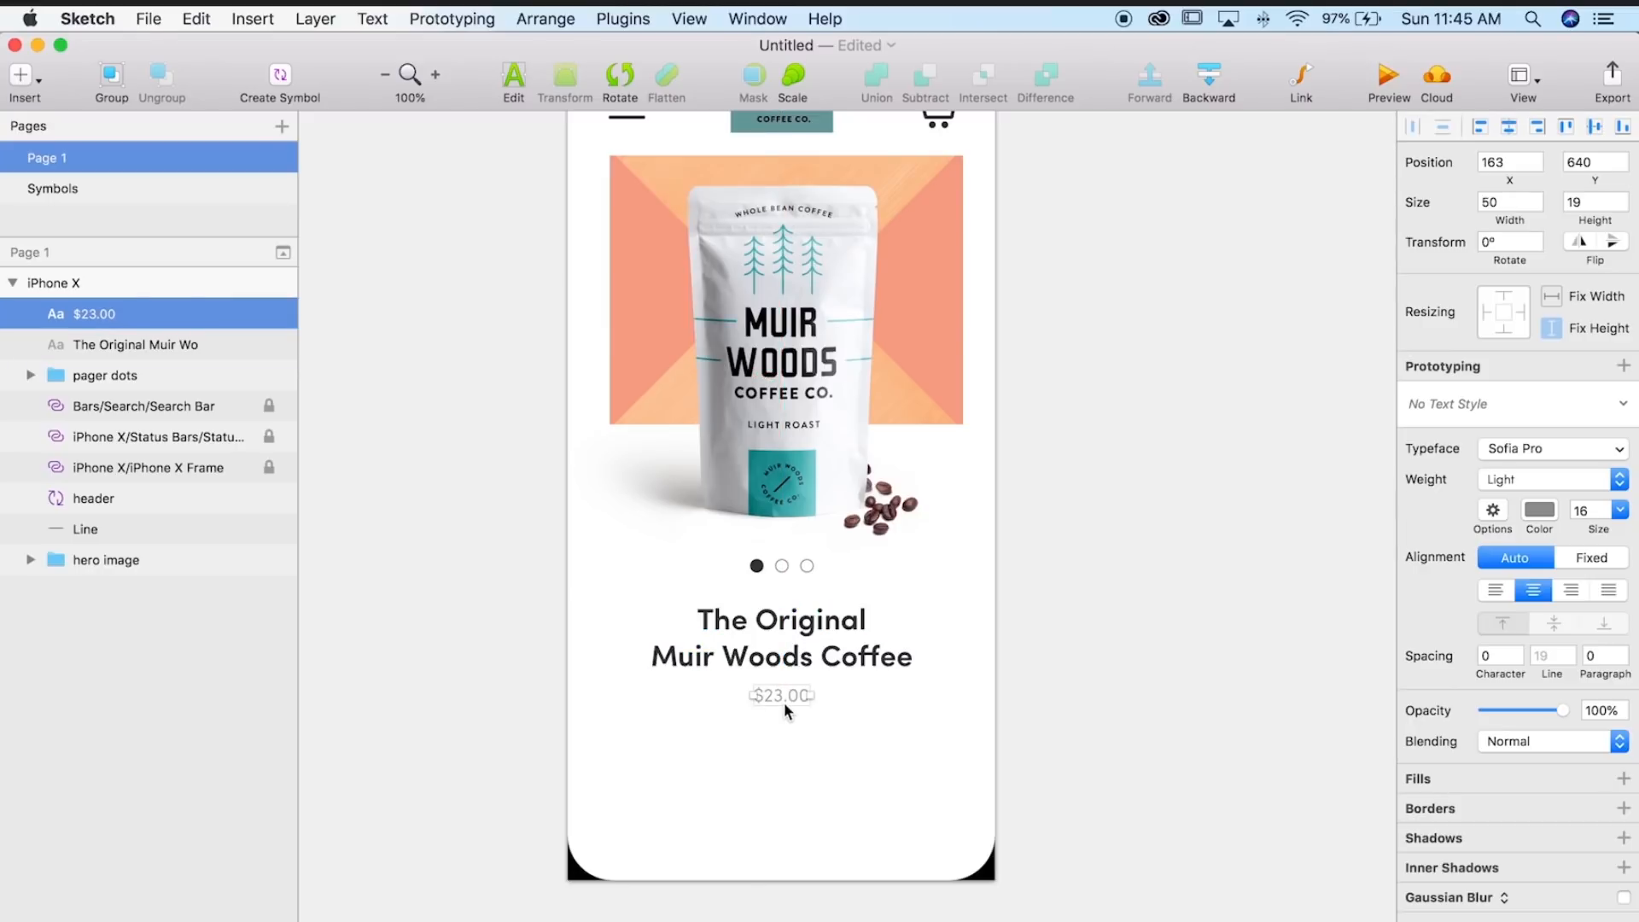
# - Set the price's text size to 18 and clear the selection
pyautogui.click(1582, 512)
pyautogui.write('18')
pyautogui.press('Return')
pyautogui.click(1026, 705)
pyautogui.scroll(3, 1026, 705)
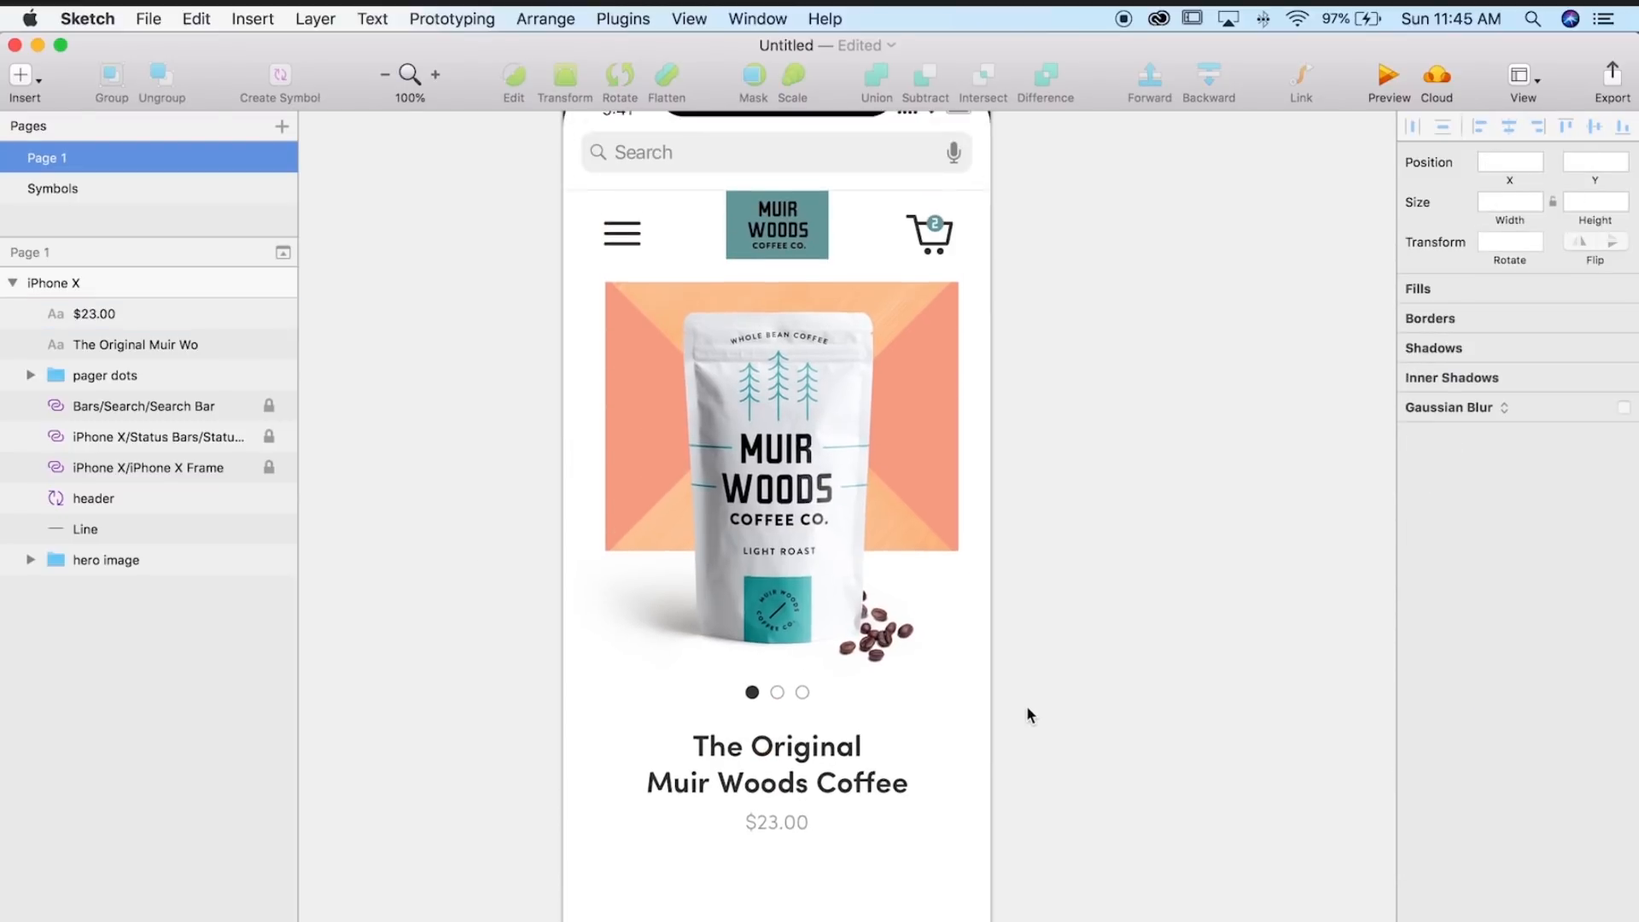
pyautogui.scroll(-3, 1026, 705)
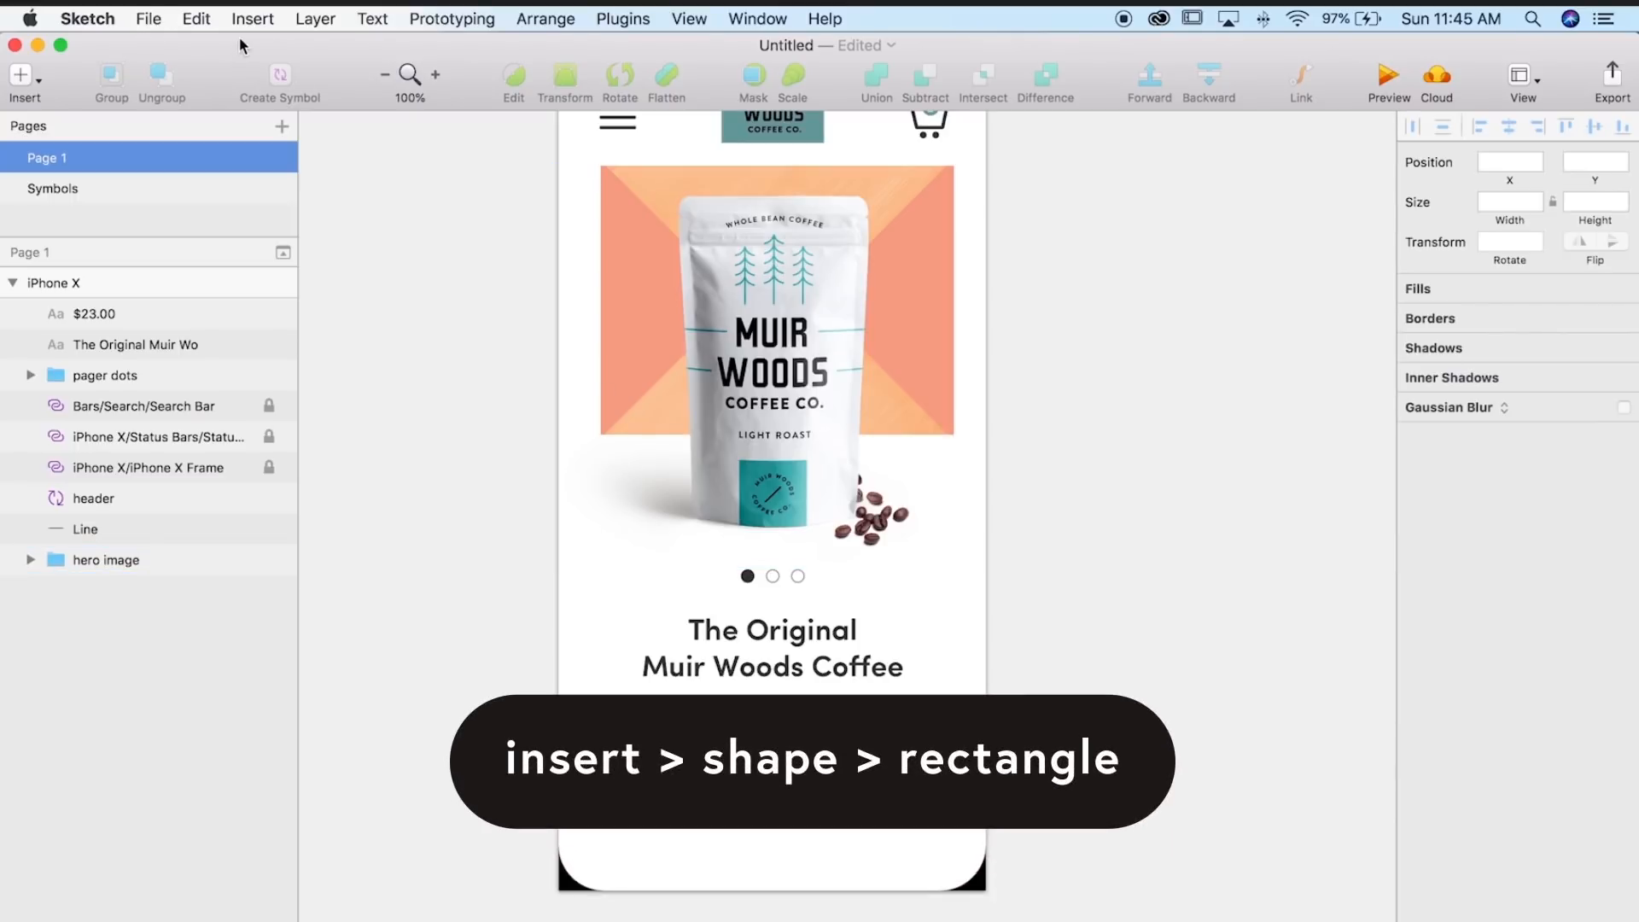
# - Draw a 310 by 57 rectangle below the price at X 37, Y 684, as wide as the hero background
pyautogui.click(249, 19)
pyautogui.moveTo(376, 81)
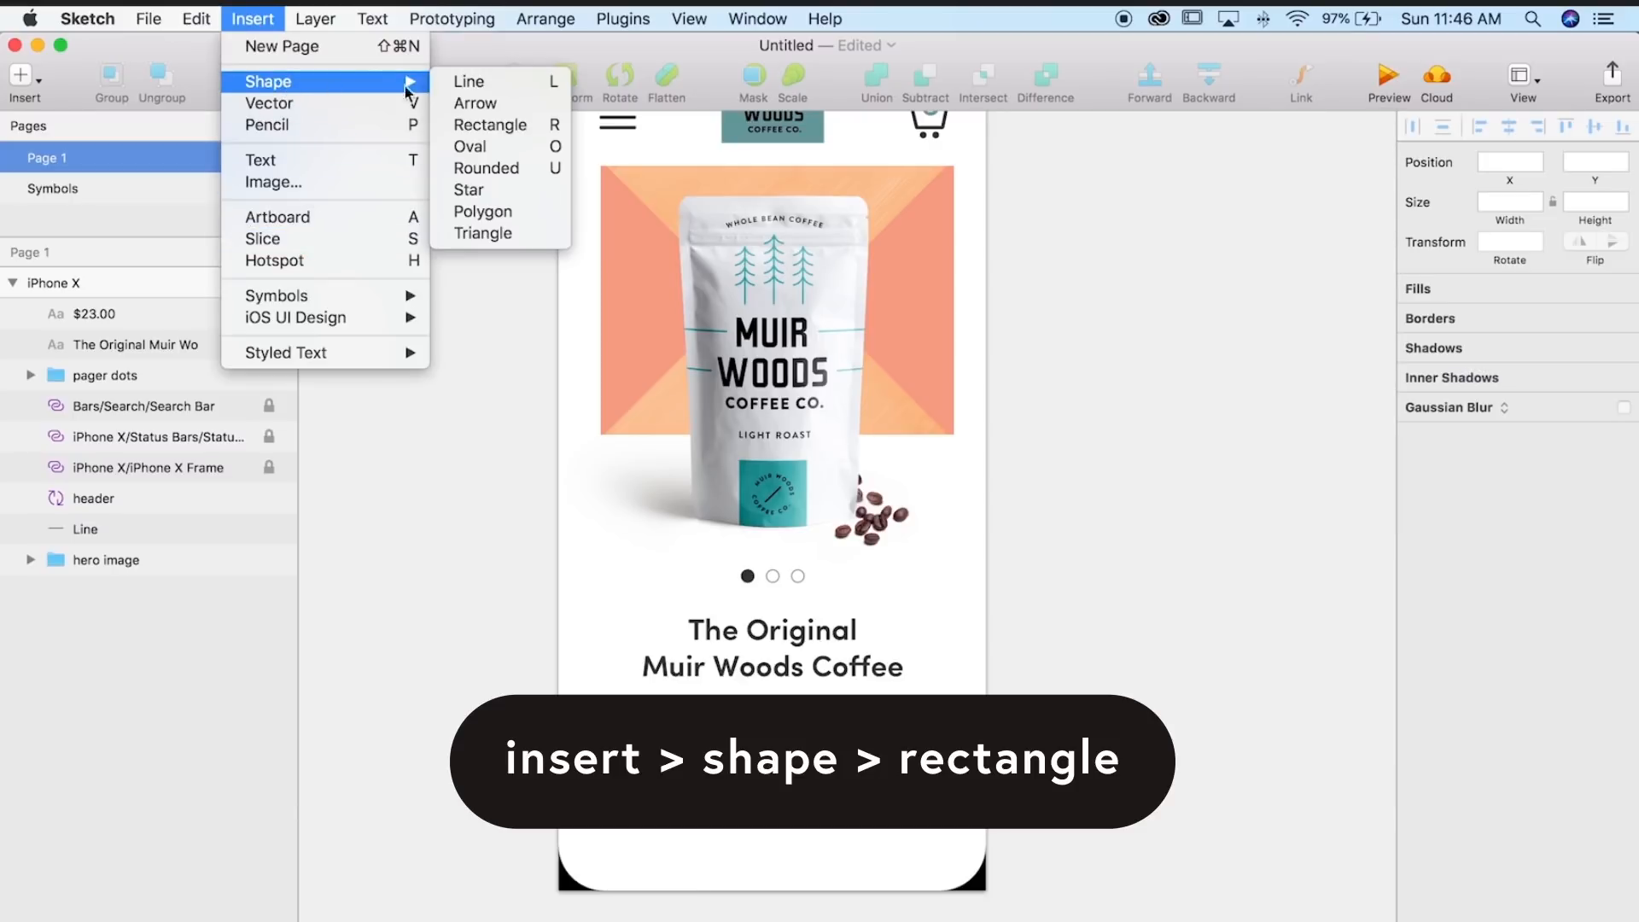
pyautogui.click(475, 126)
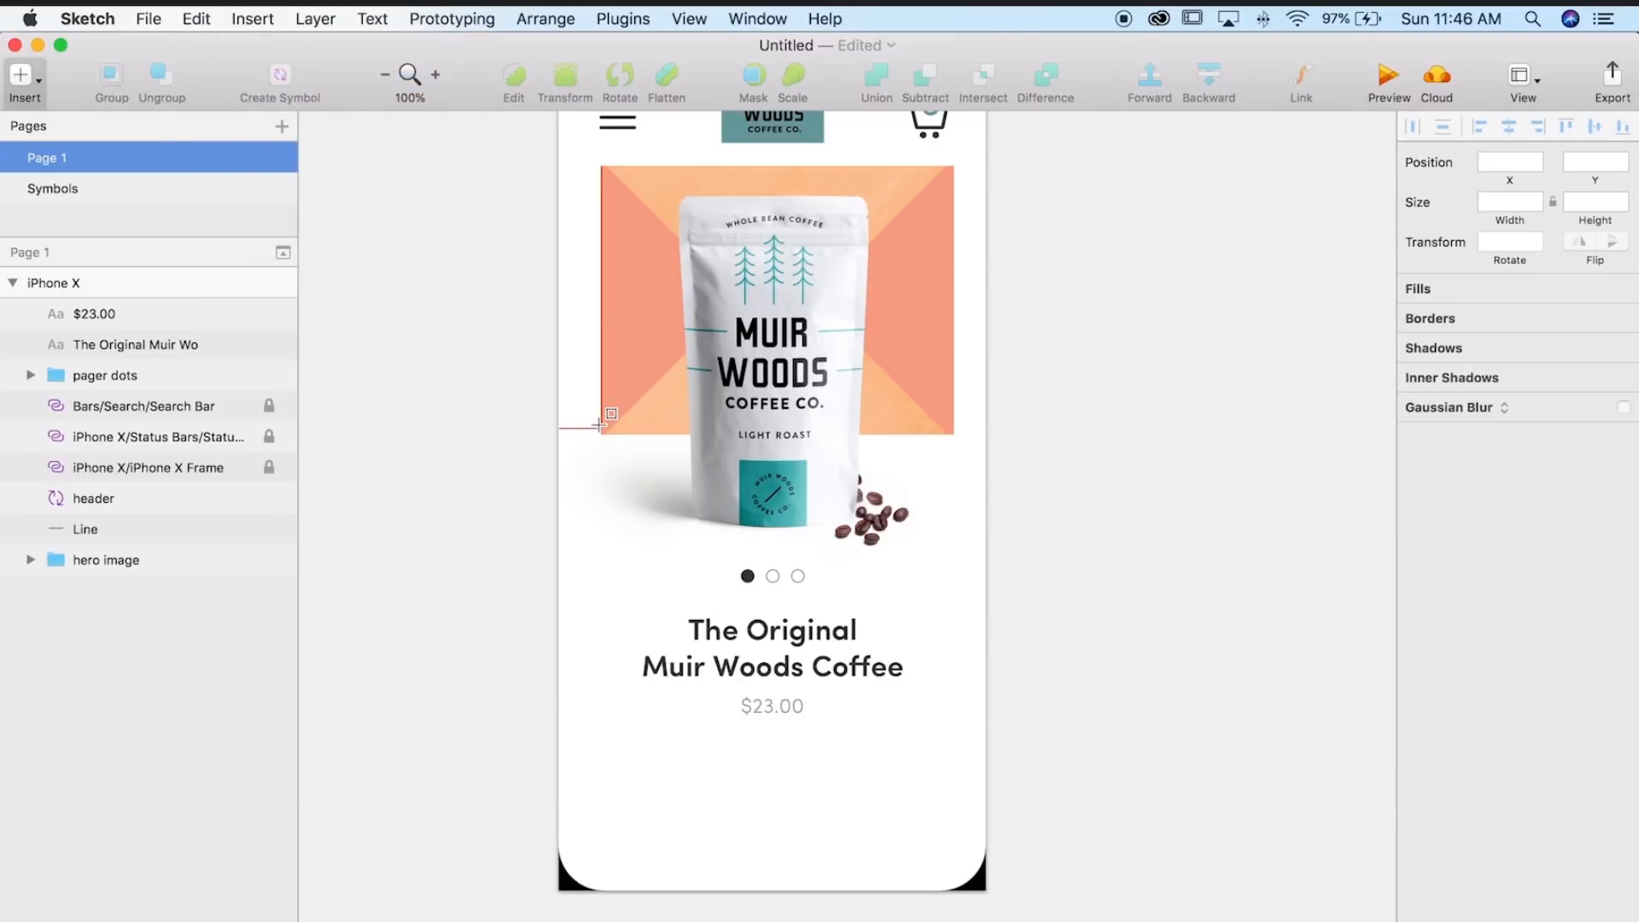
pyautogui.moveTo(602, 428); pyautogui.dragTo(901, 792)
# - Fill the rectangle below the price with the dark grey 393939
pyautogui.click(1445, 616)
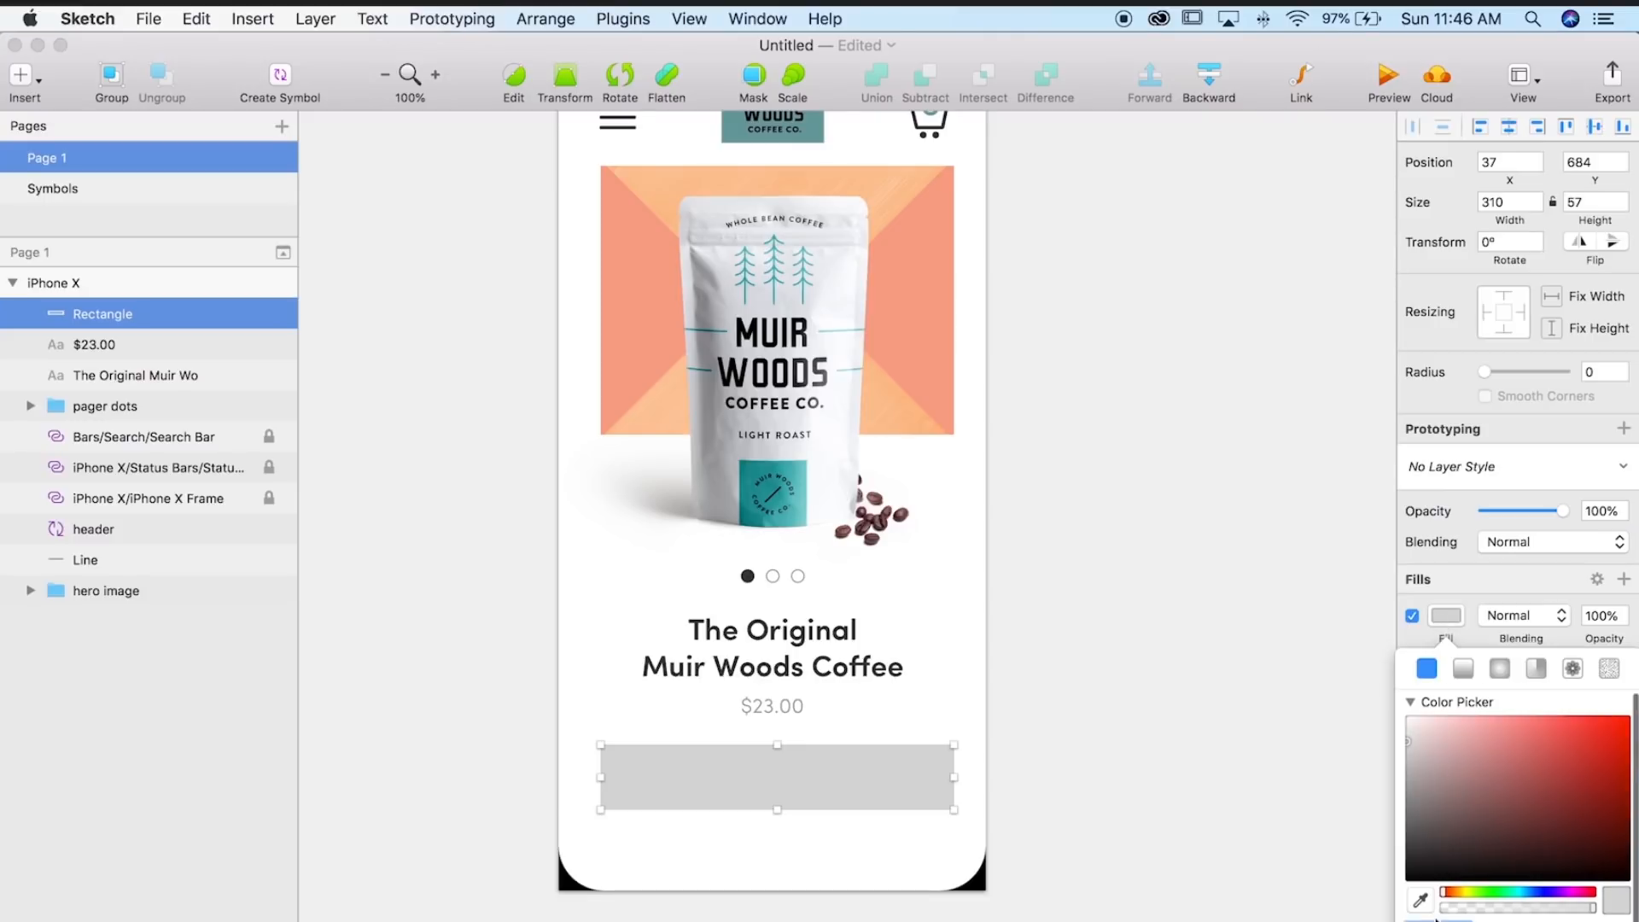
pyautogui.write('393939')
pyautogui.press('Return')
pyautogui.click(1040, 845)
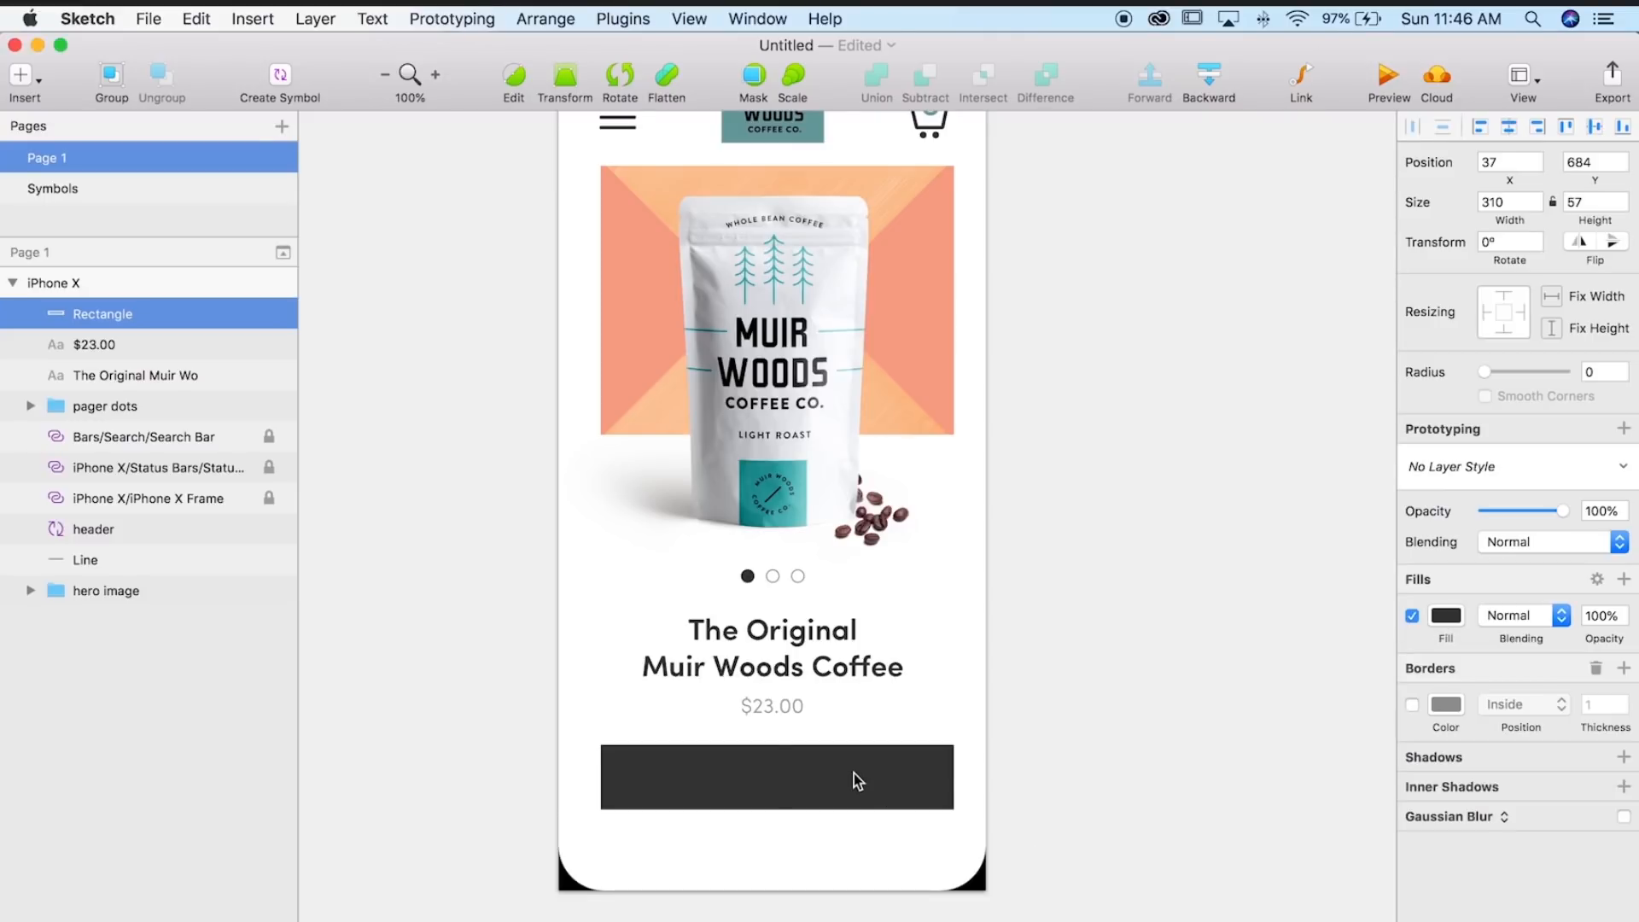
# - Set the dark rectangle's height to 60 and clear the selection
pyautogui.click(1591, 202)
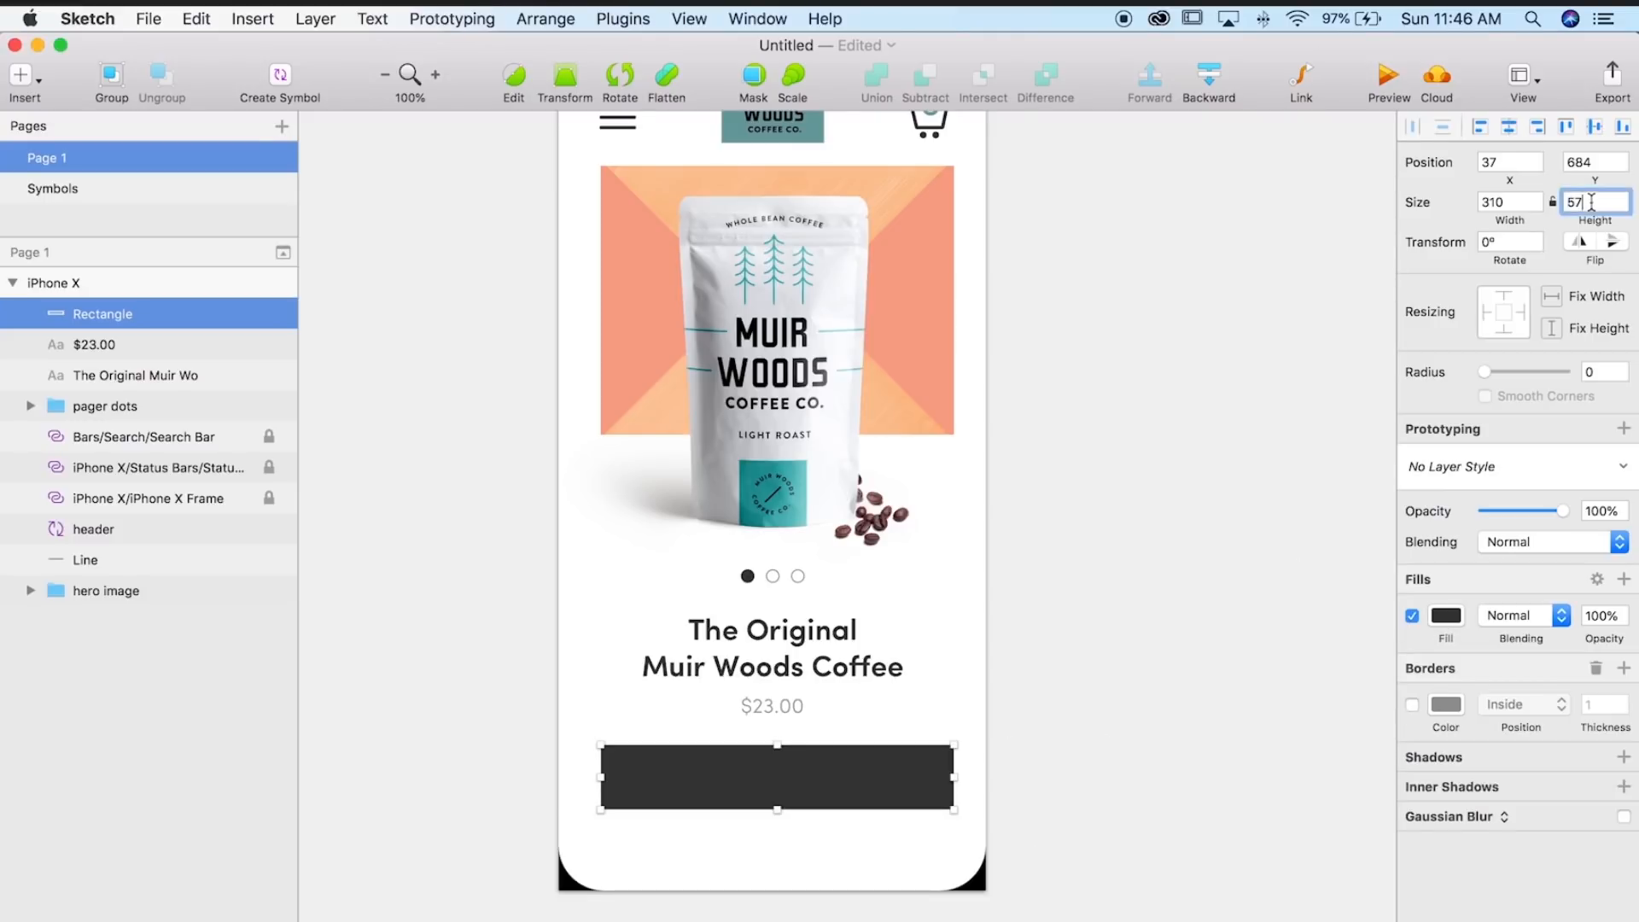
pyautogui.write('6')
pyautogui.press('Return')
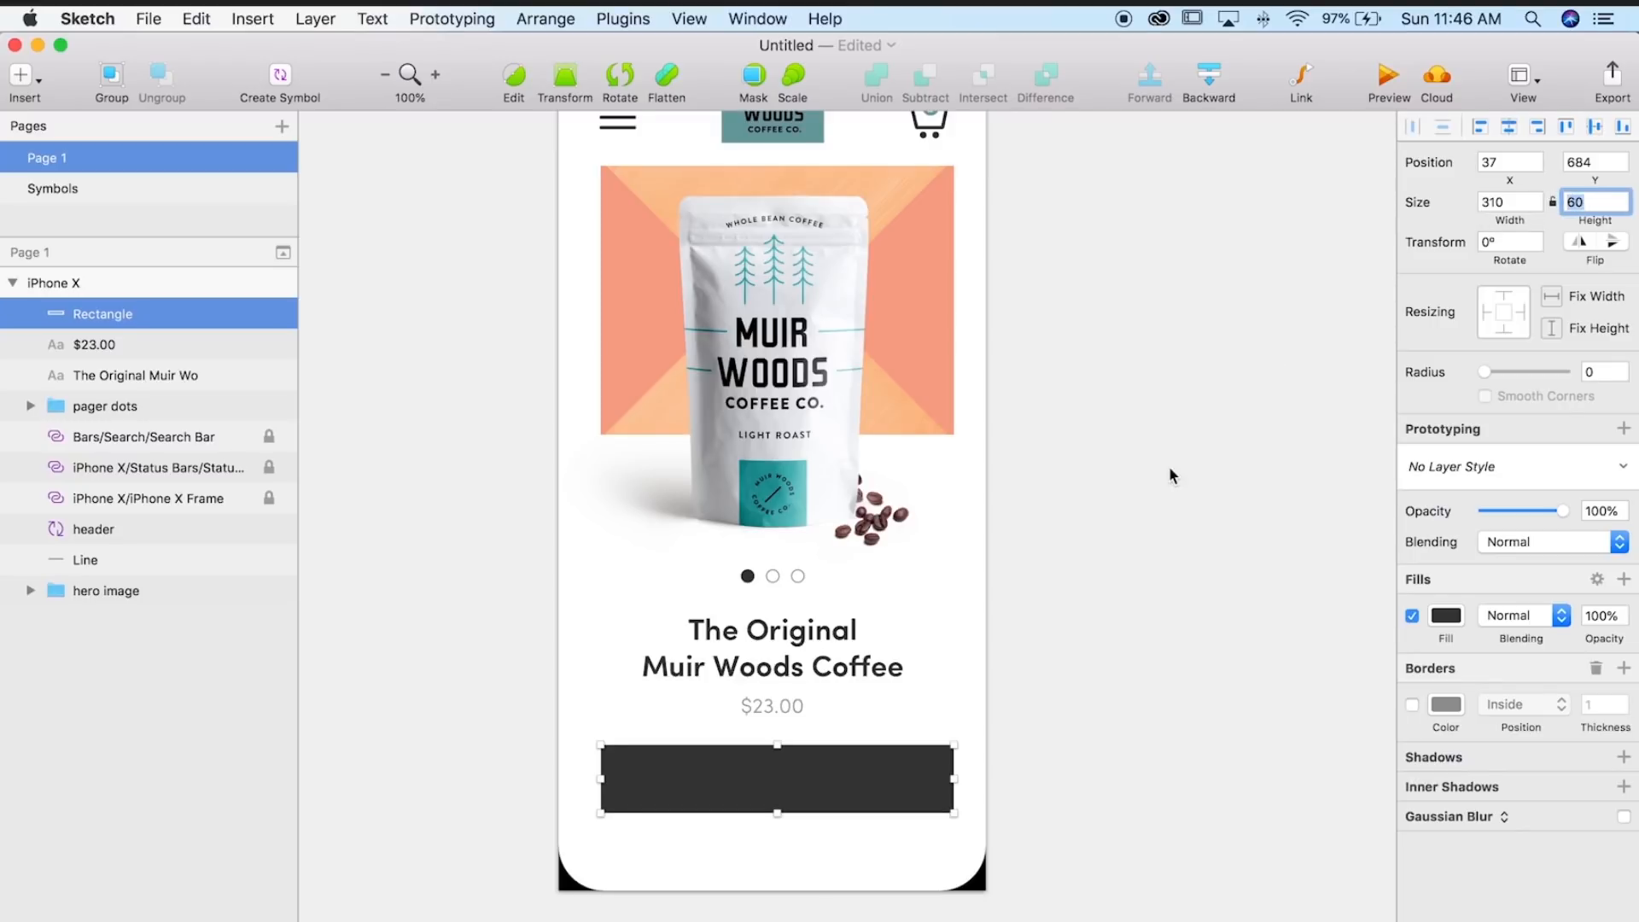
pyautogui.click(1172, 469)
pyautogui.click(901, 753)
pyautogui.click(960, 733)
# - Copy the price text and place the copy in the middle of the dark rectangle at X 160, Y 700
pyautogui.click(799, 712)
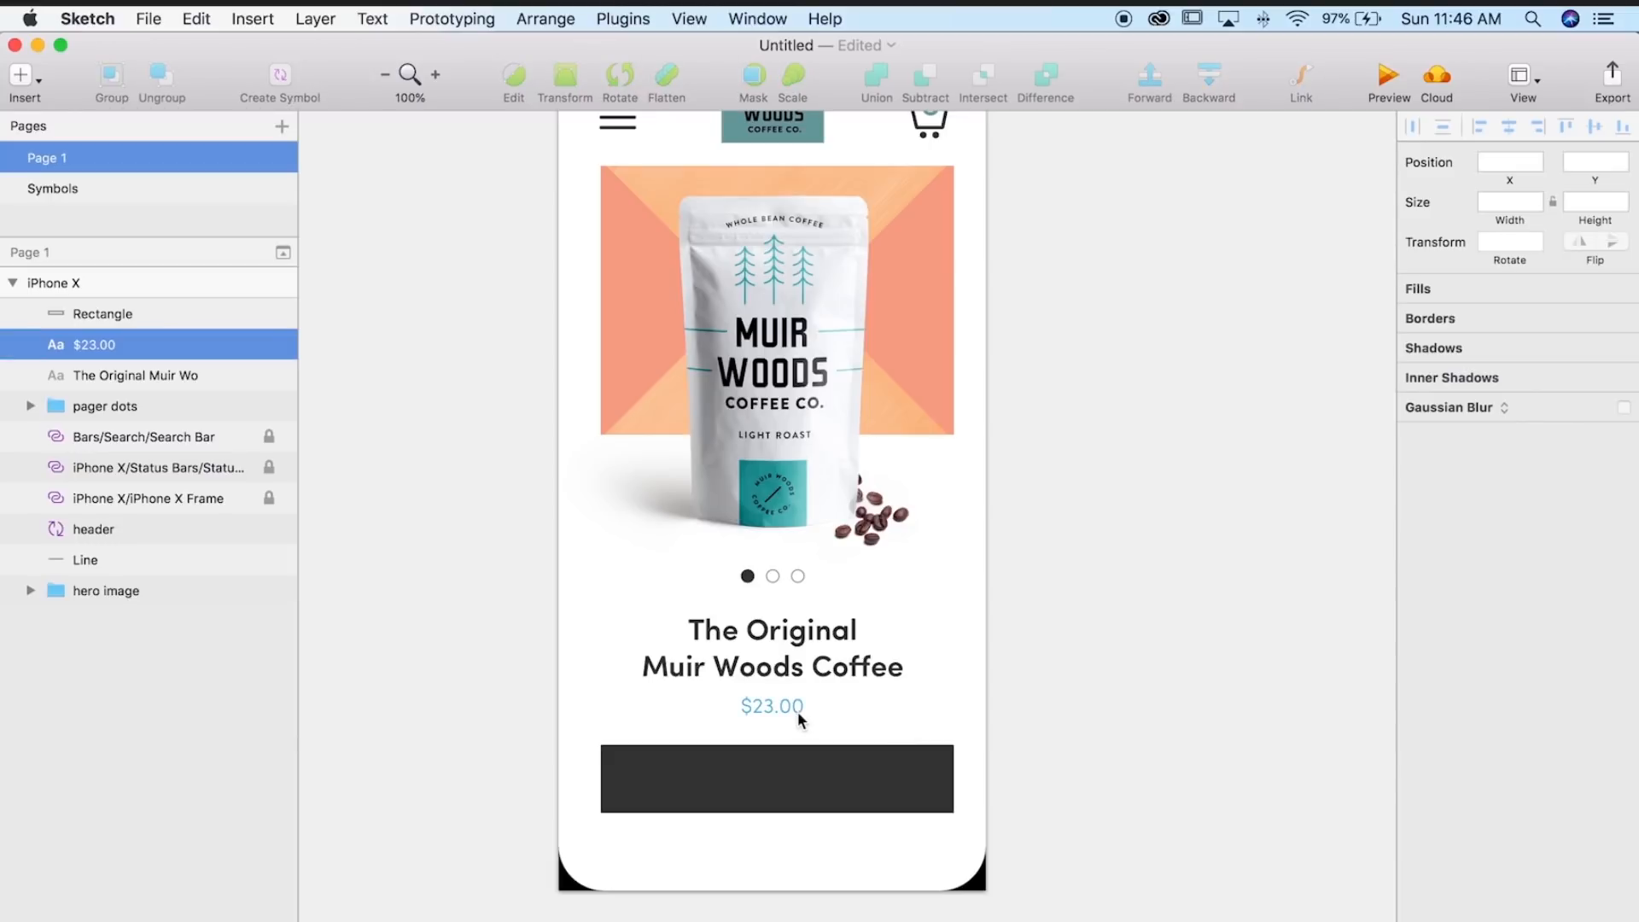
pyautogui.click(792, 766)
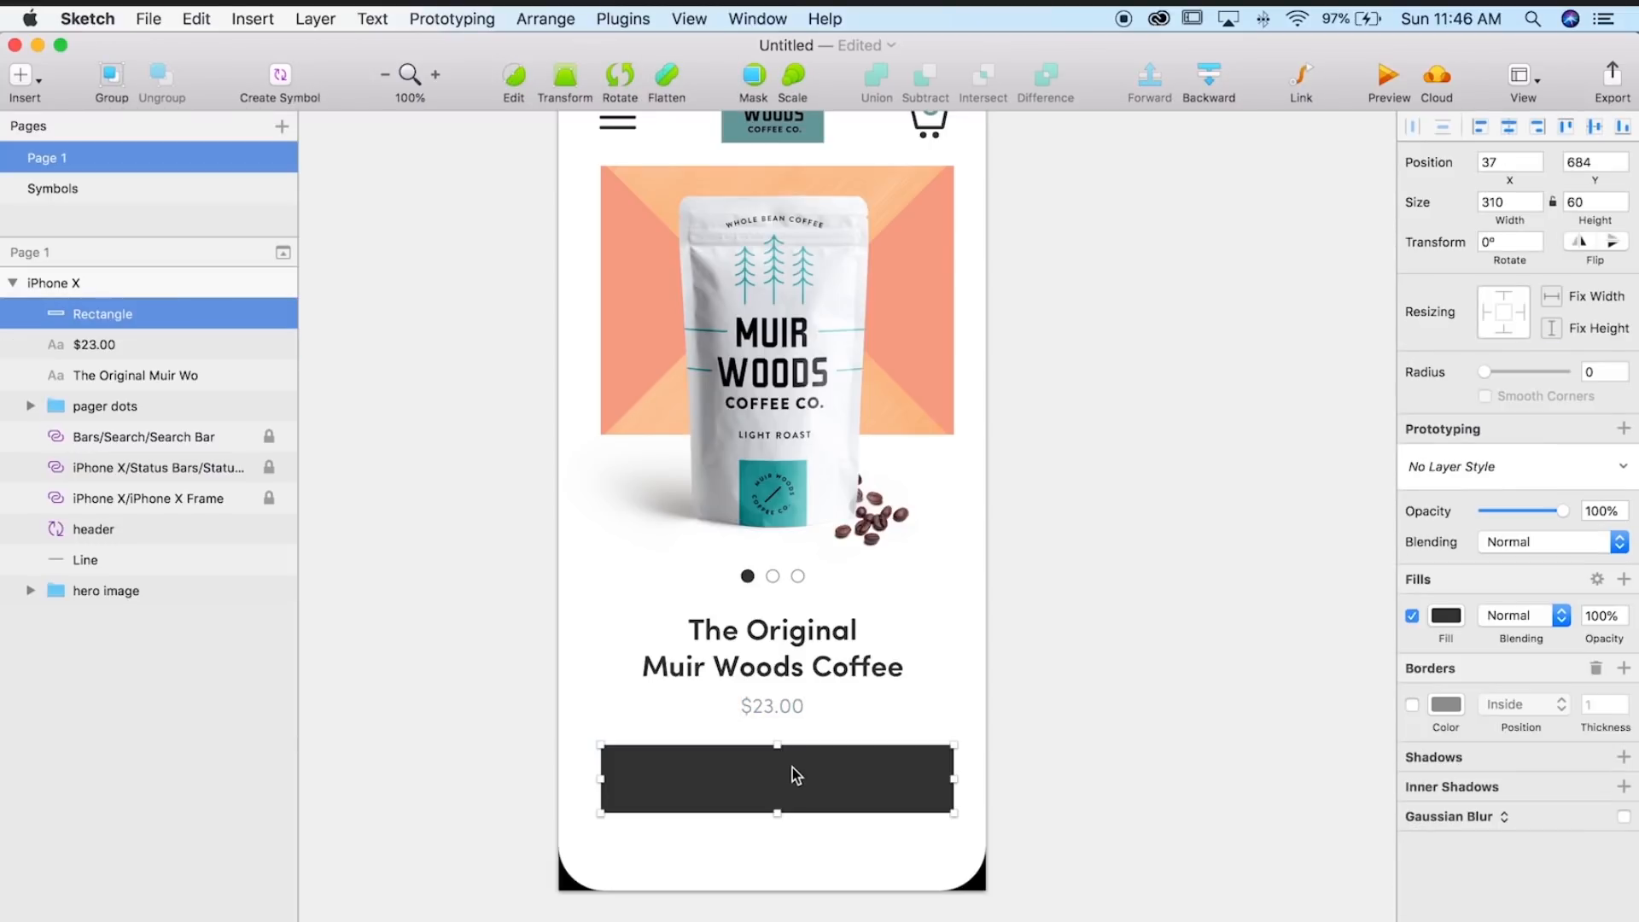
pyautogui.press('super+v')
pyautogui.moveTo(781, 717); pyautogui.dragTo(778, 781)
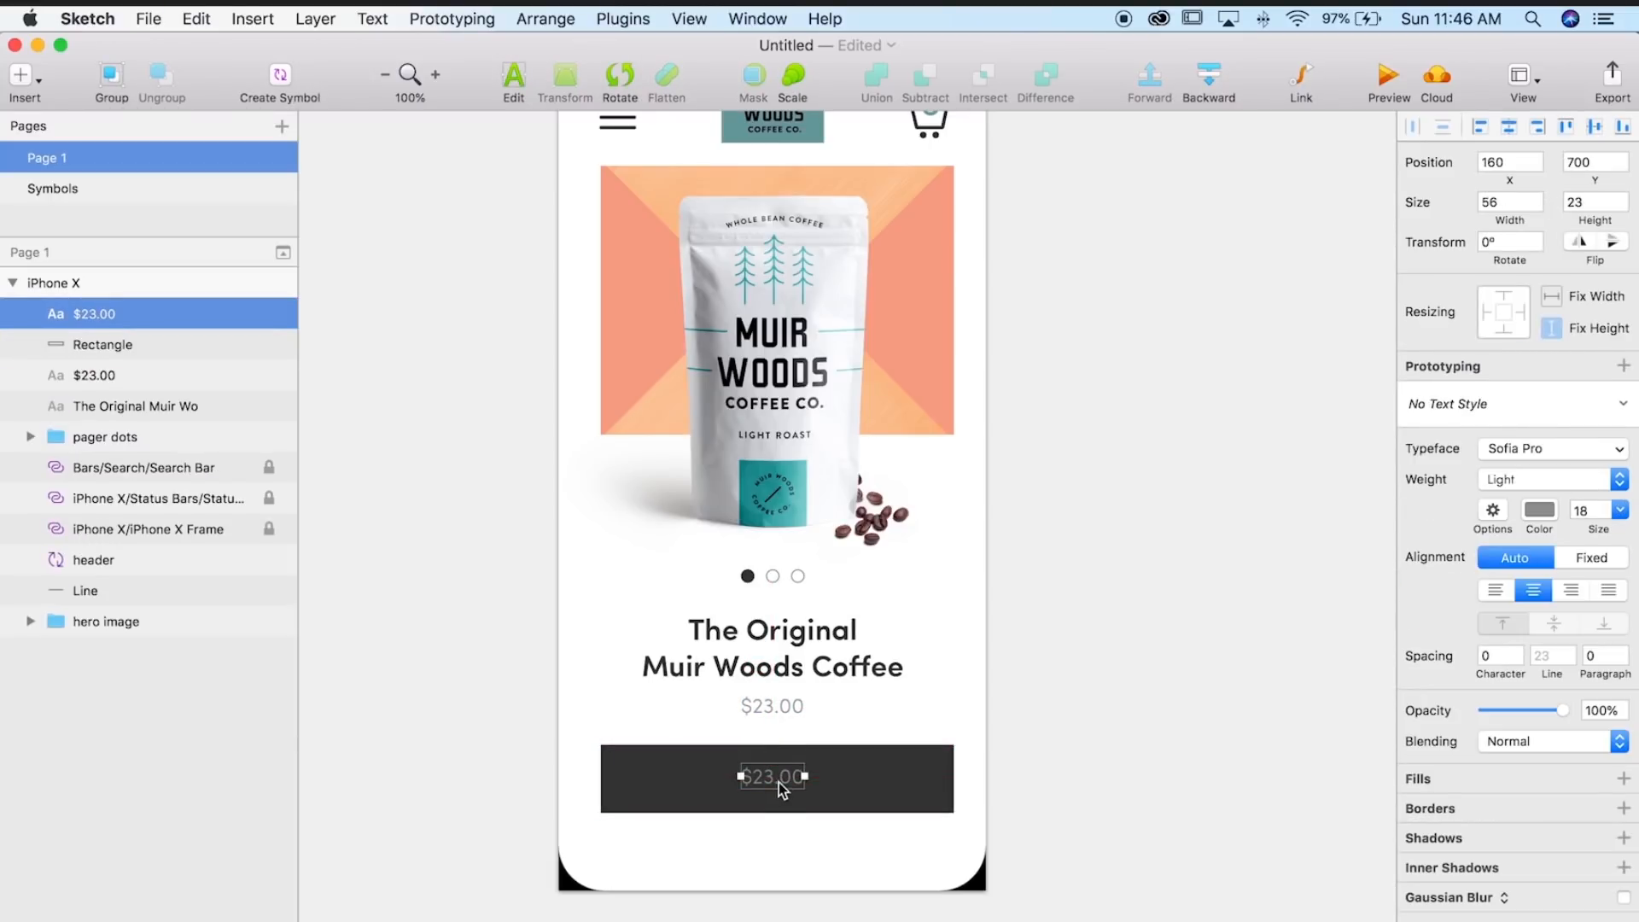
# - Change the copied price text on the dark rectangle to white, FFFFFF
pyautogui.doubleClick(785, 776)
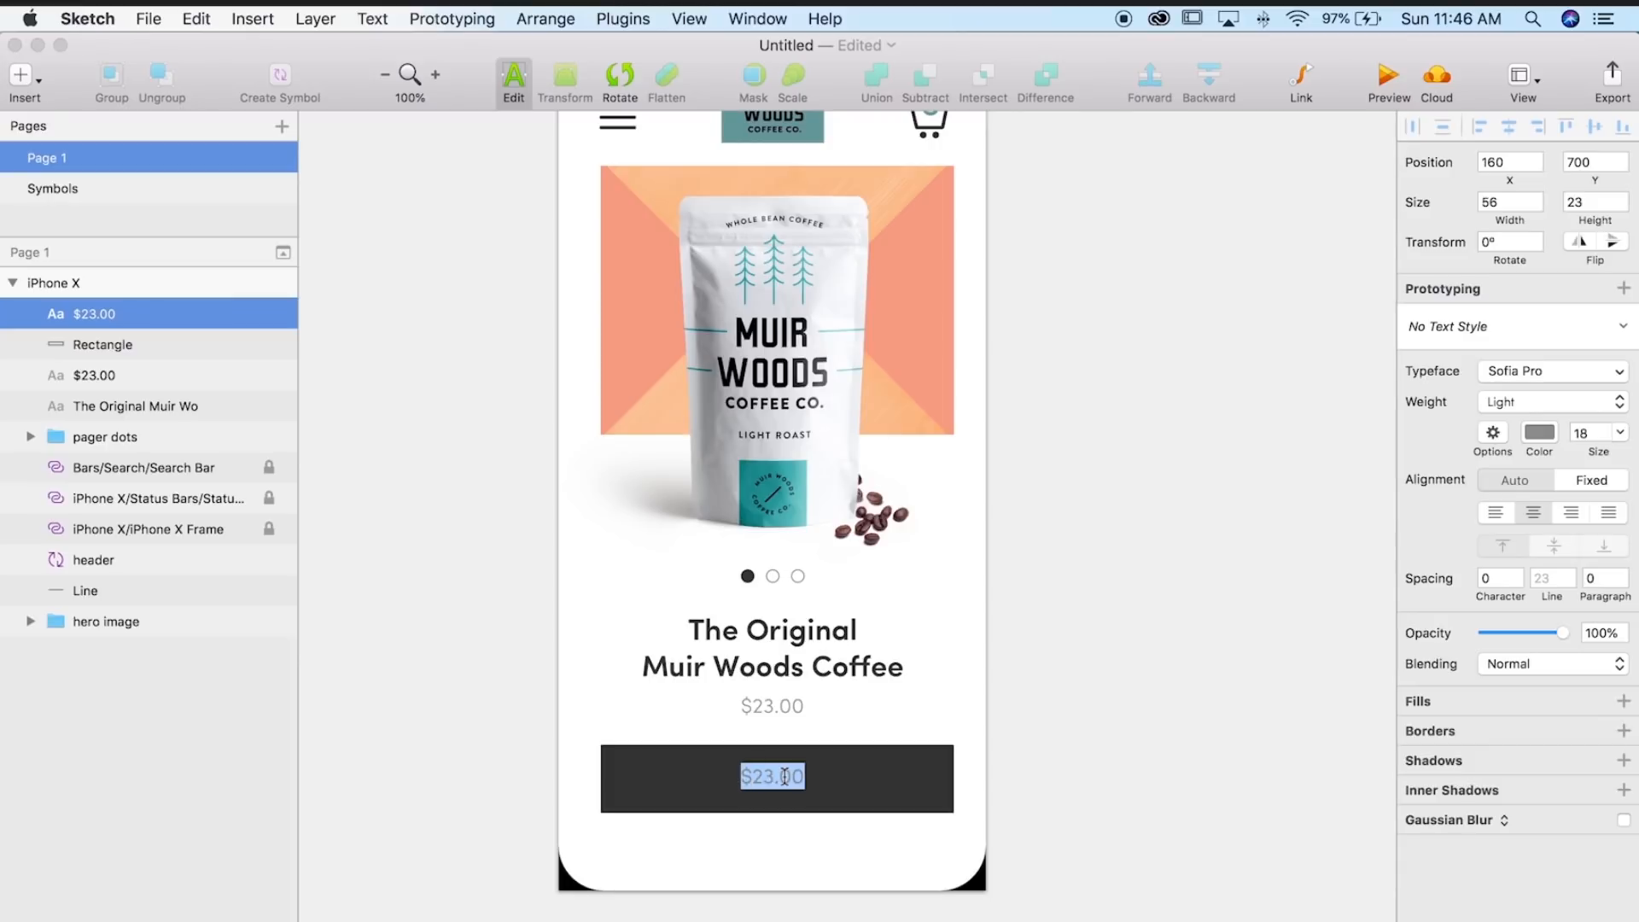
pyautogui.click(1539, 431)
pyautogui.moveTo(1499, 535); pyautogui.dragTo(1378, 472)
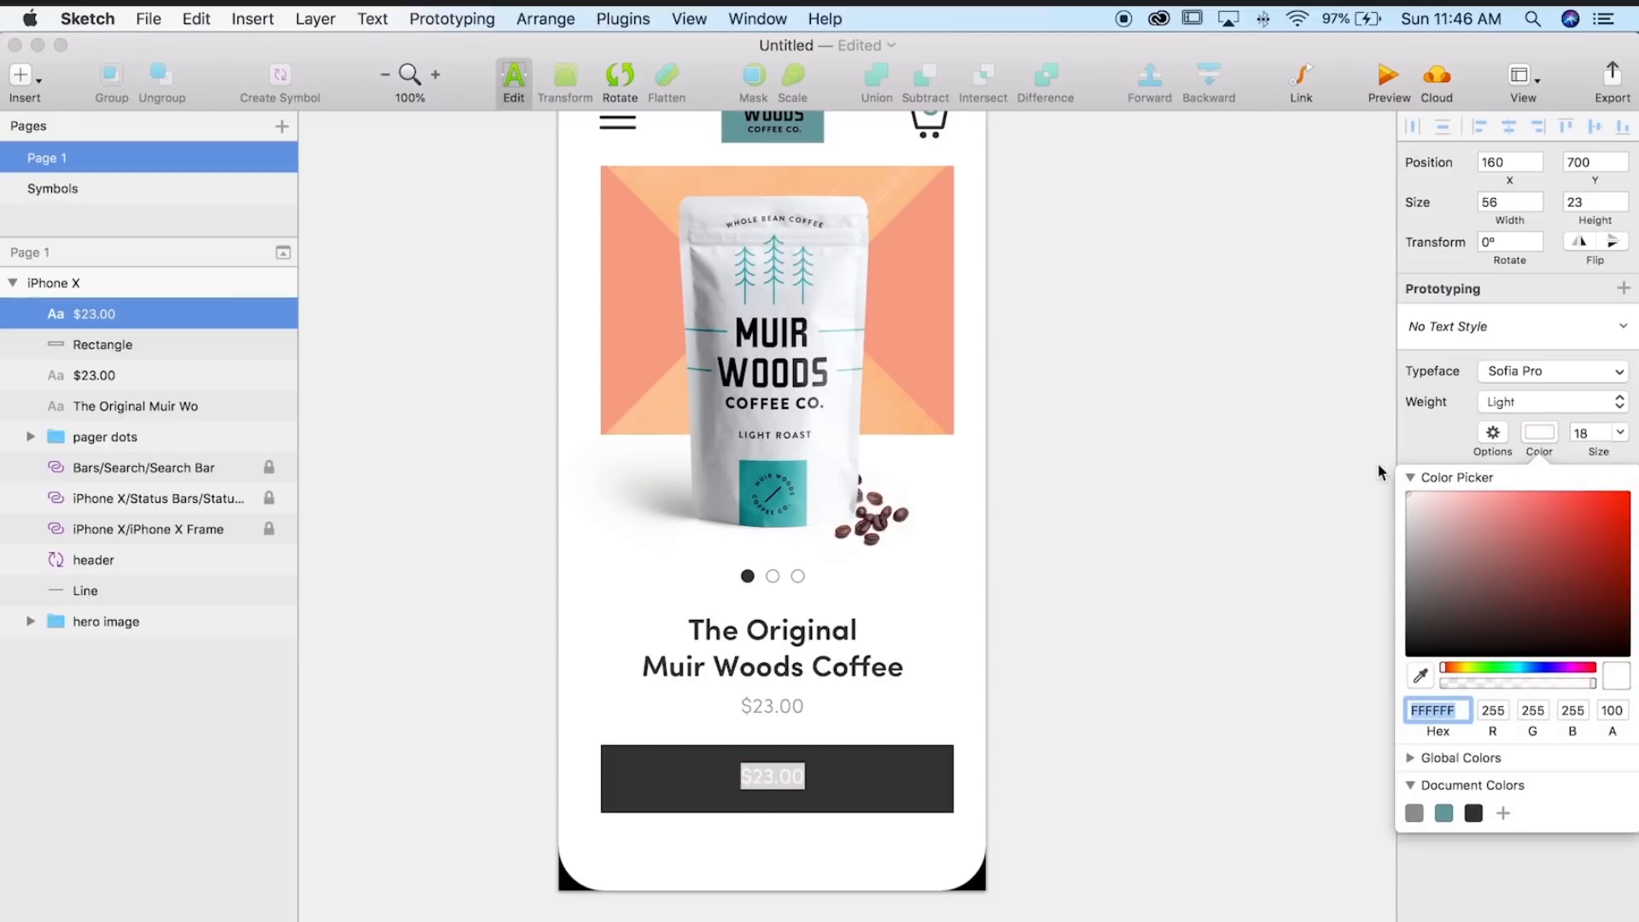
pyautogui.click(793, 775)
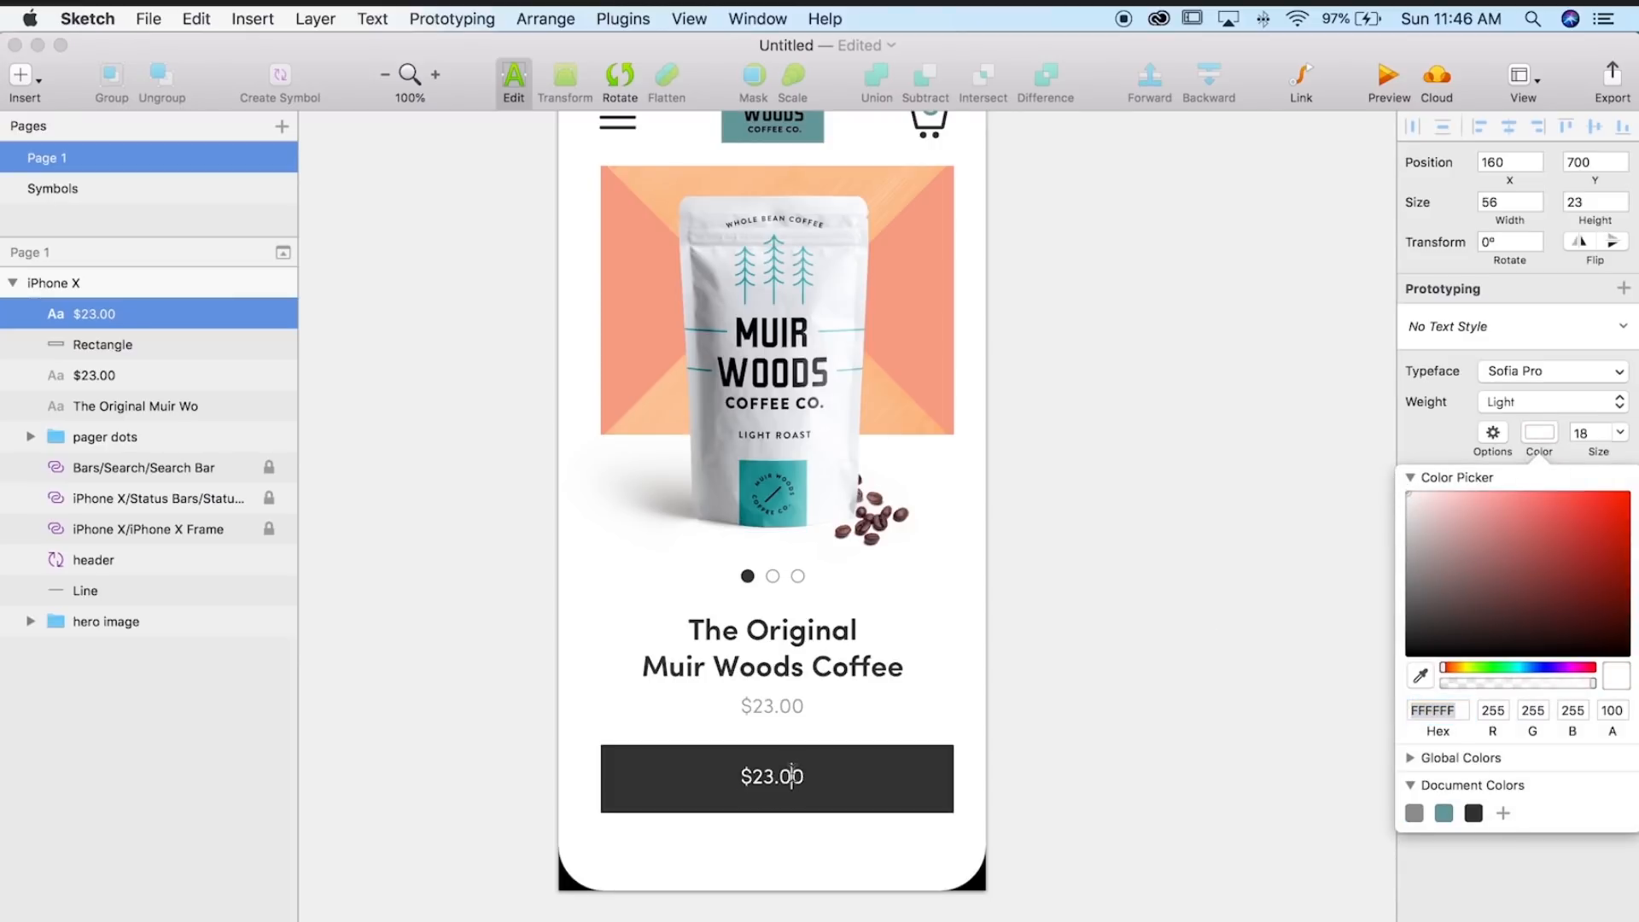
# - Replace the white price text on the dark rectangle with "Buy Now"
pyautogui.tripleClick(792, 775)
pyautogui.write('Buy Now')
pyautogui.press('Escape')
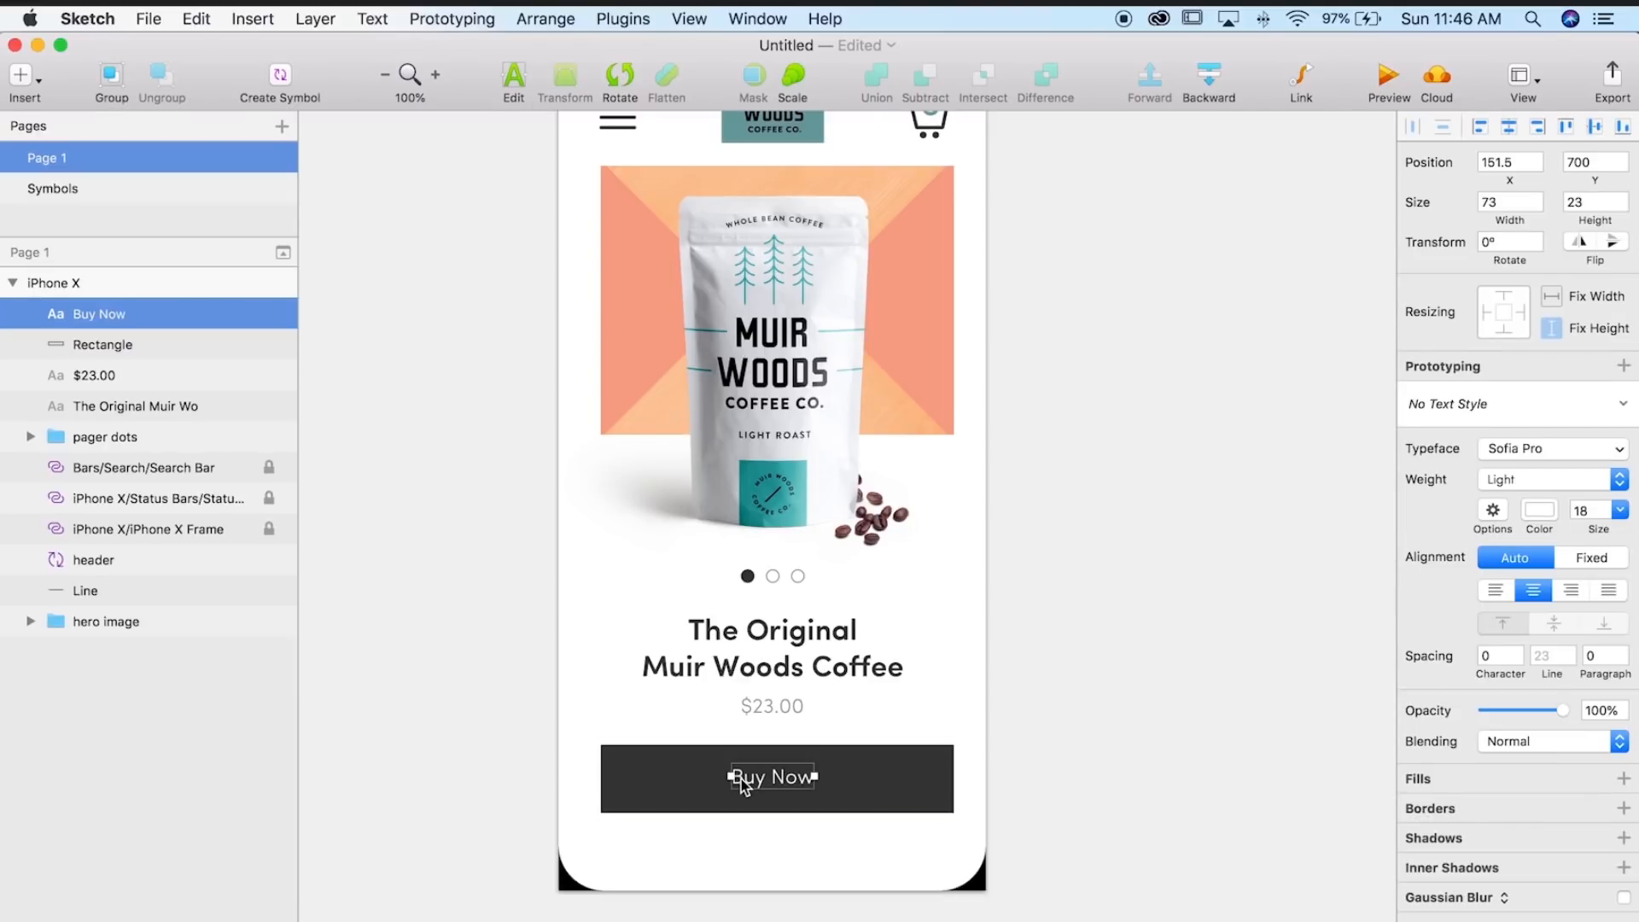
# - Set the button label's weight to Medium, change its text to "Add to Cart" and clear the selection
pyautogui.click(1529, 481)
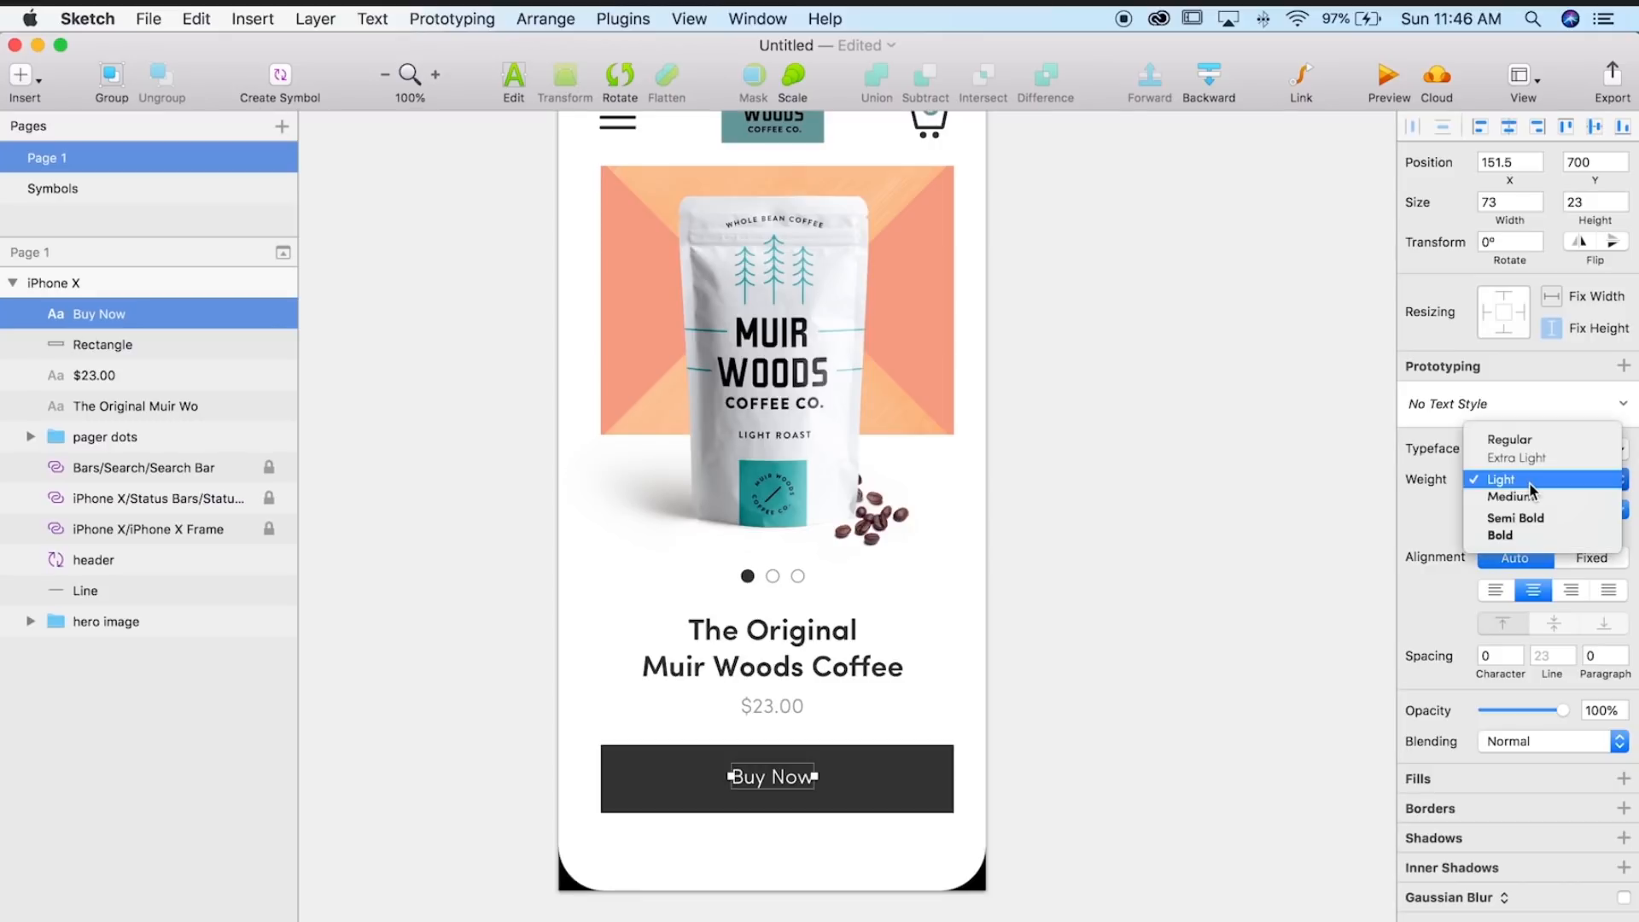
pyautogui.click(1514, 500)
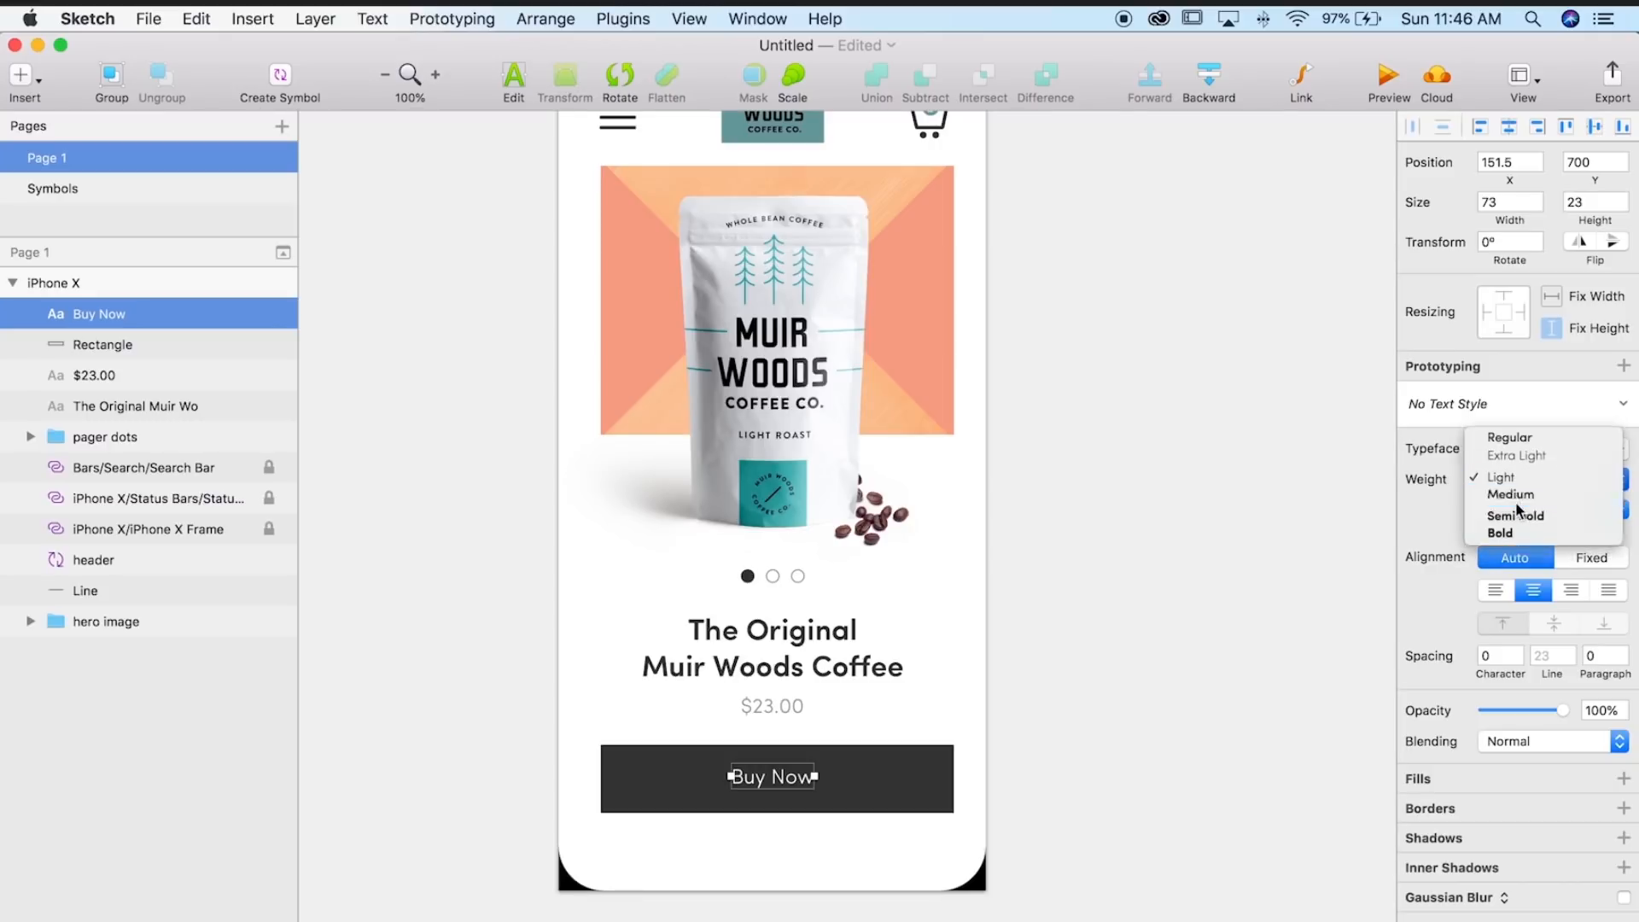
pyautogui.doubleClick(778, 771)
pyautogui.write('A')
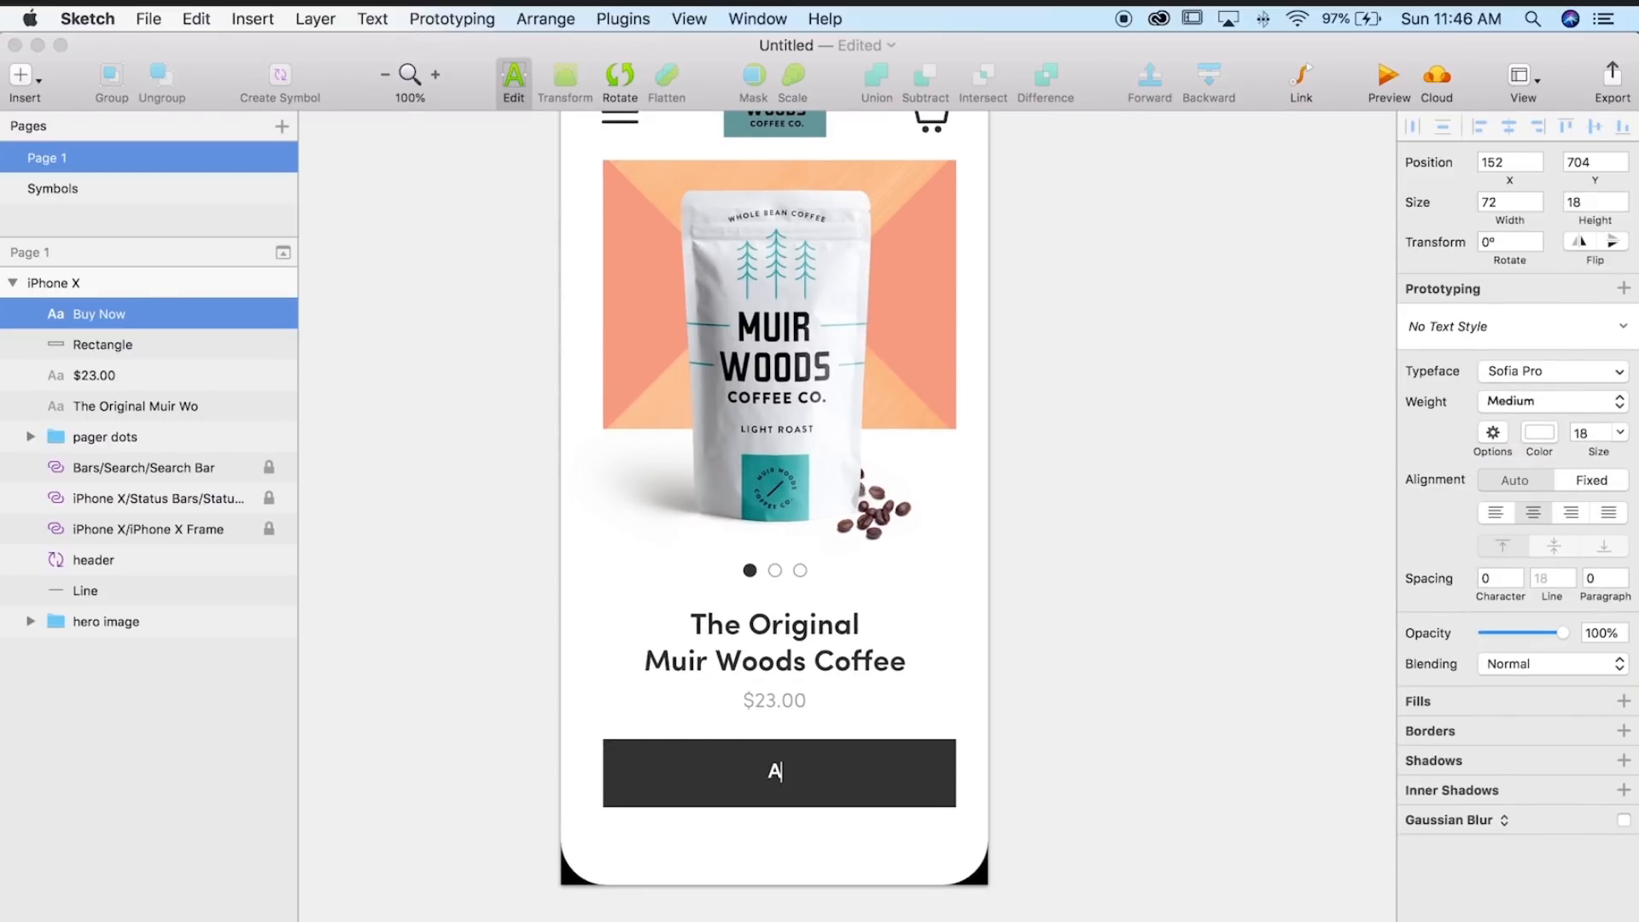
pyautogui.write('dd to Cart')
pyautogui.press('Escape')
pyautogui.click(1067, 756)
# - Set the "Add to Cart" label's text size to 15, reposition it to X 148, Y 707, and deselect it
pyautogui.scroll(-1, 1067, 757)
pyautogui.click(771, 766)
pyautogui.click(1586, 510)
pyautogui.press('super+a')
pyautogui.write('1')
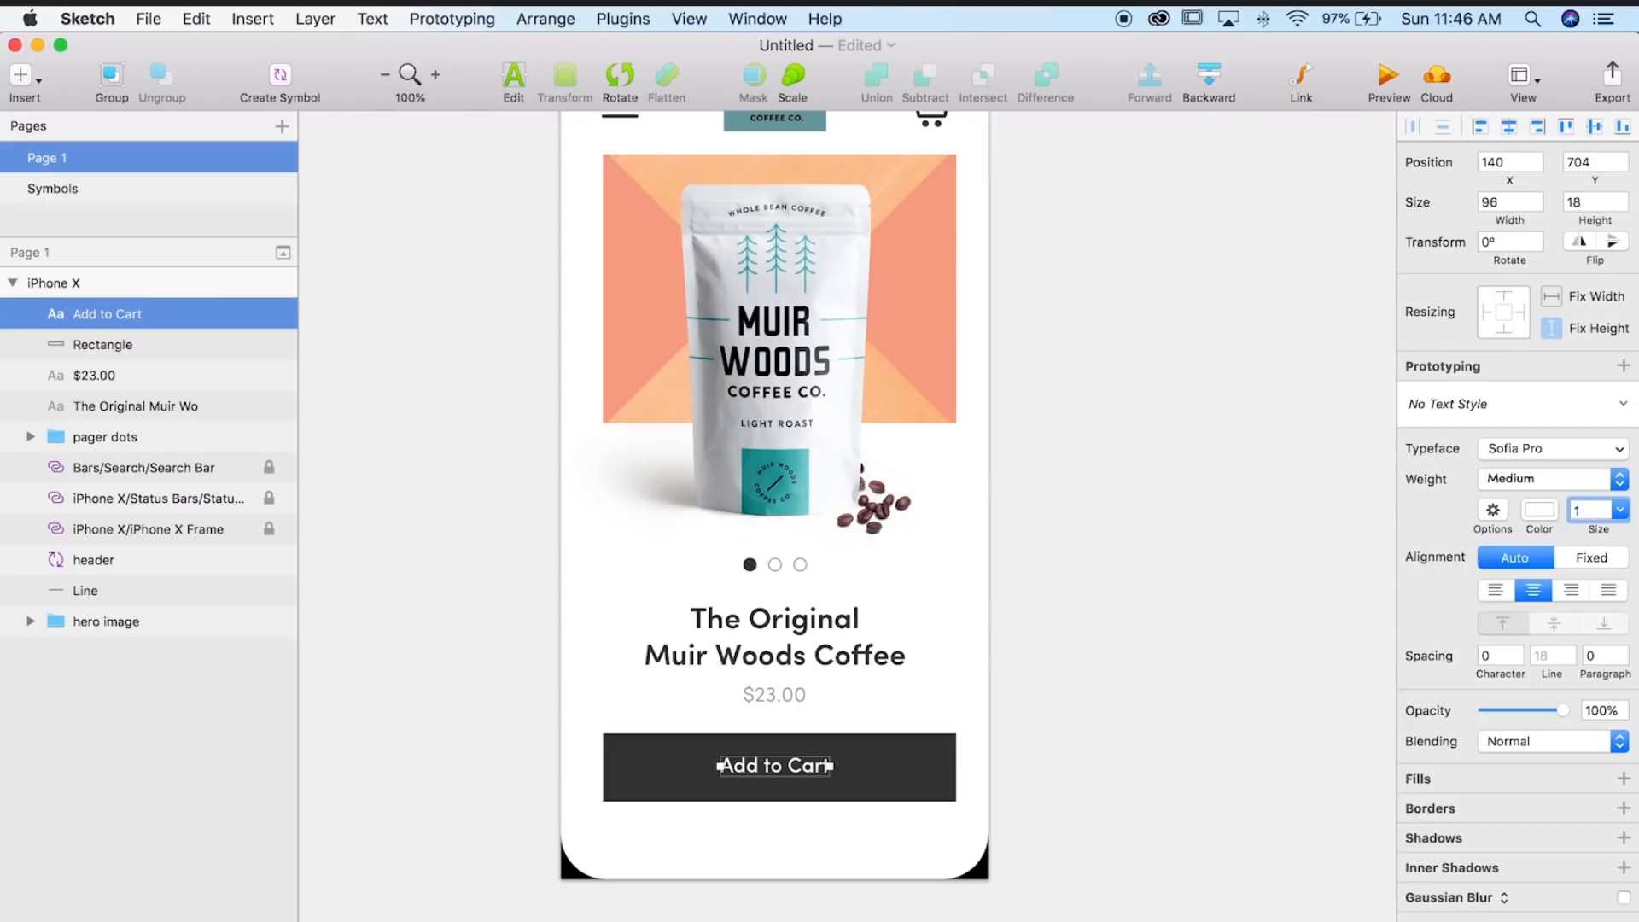
pyautogui.write('5')
pyautogui.press('Return')
pyautogui.moveTo(804, 764); pyautogui.dragTo(806, 769)
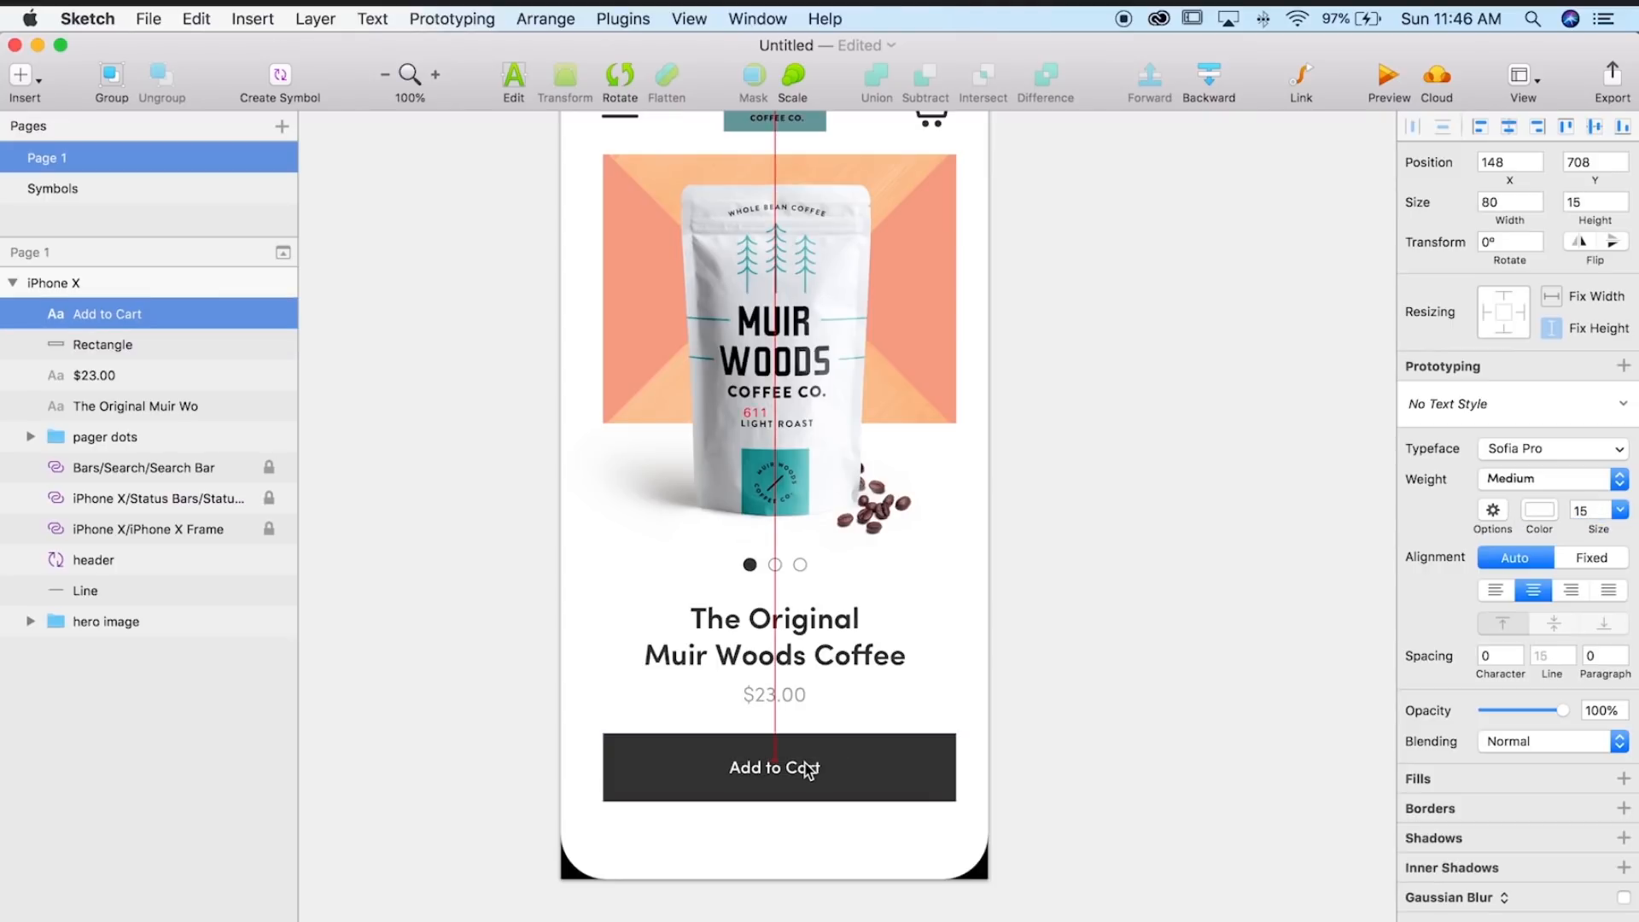
pyautogui.click(1105, 771)
pyautogui.scroll(-1, 1105, 771)
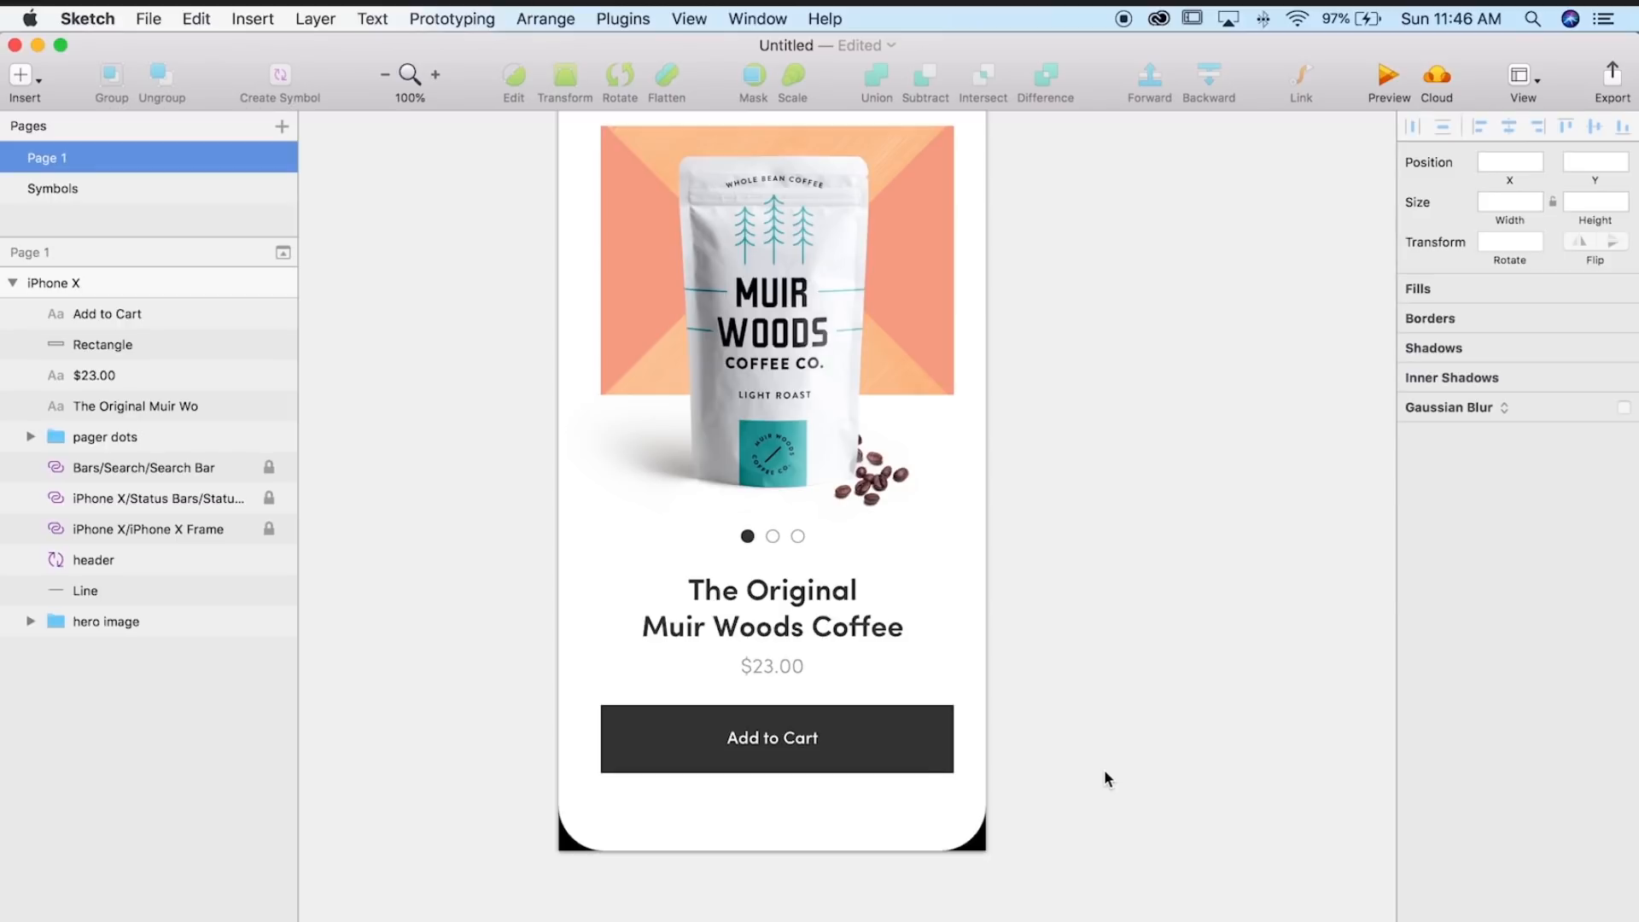
# - Group the "Add to Cart" label with its dark rectangle and rename the group btn_add_to_cart
pyautogui.scroll(3, 1104, 770)
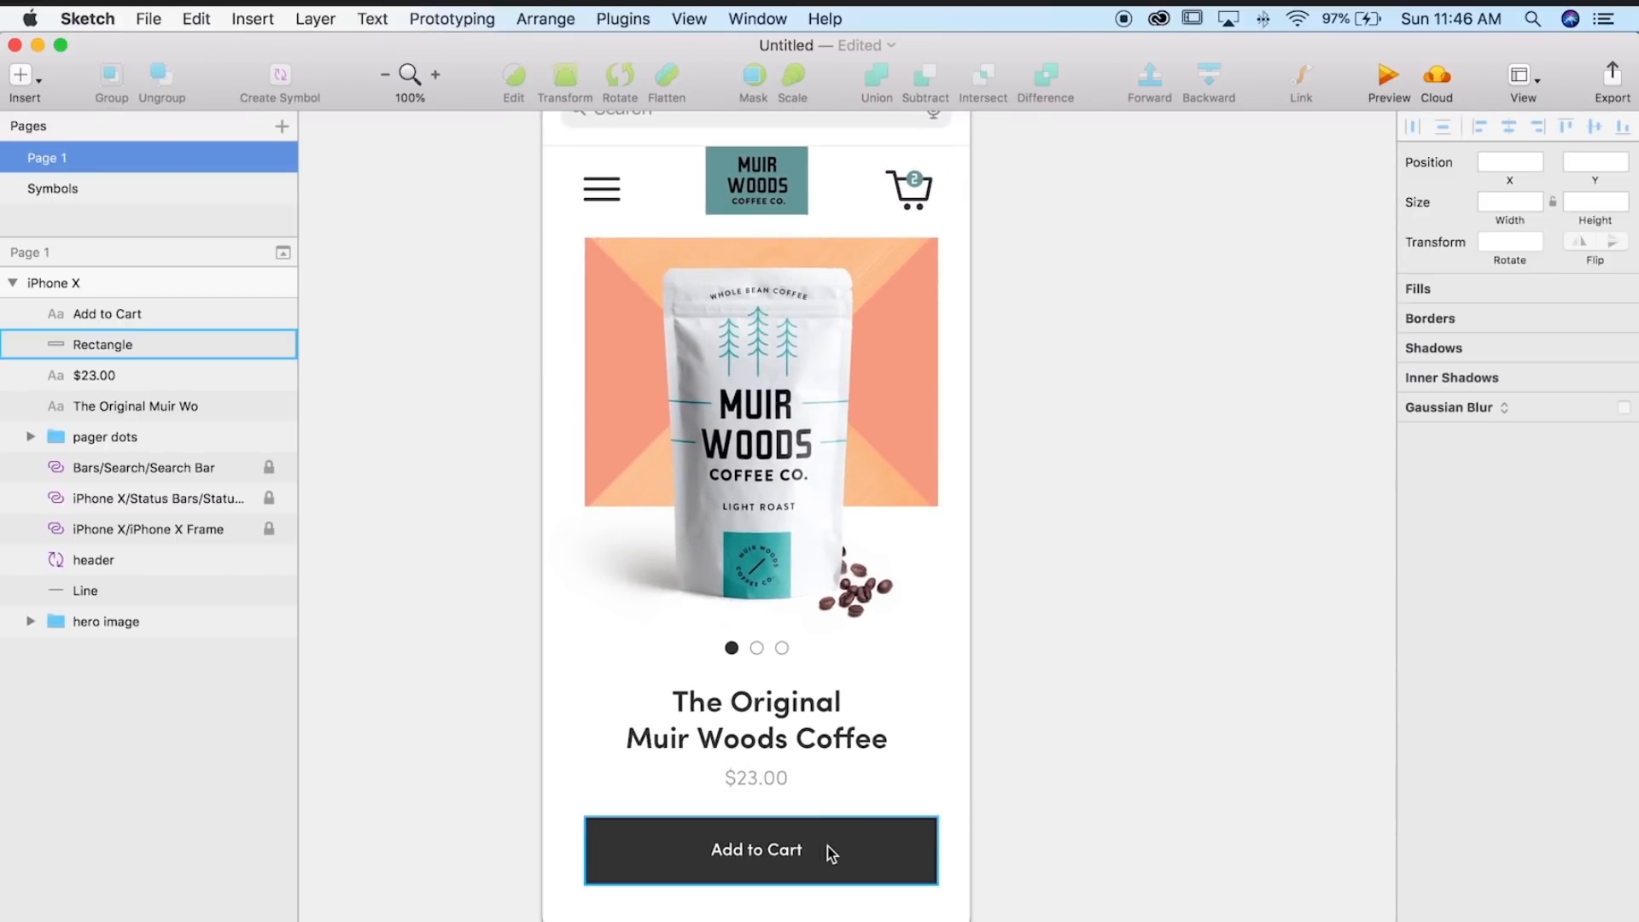
pyautogui.click(798, 849)
pyautogui.scroll(-2, 1067, 794)
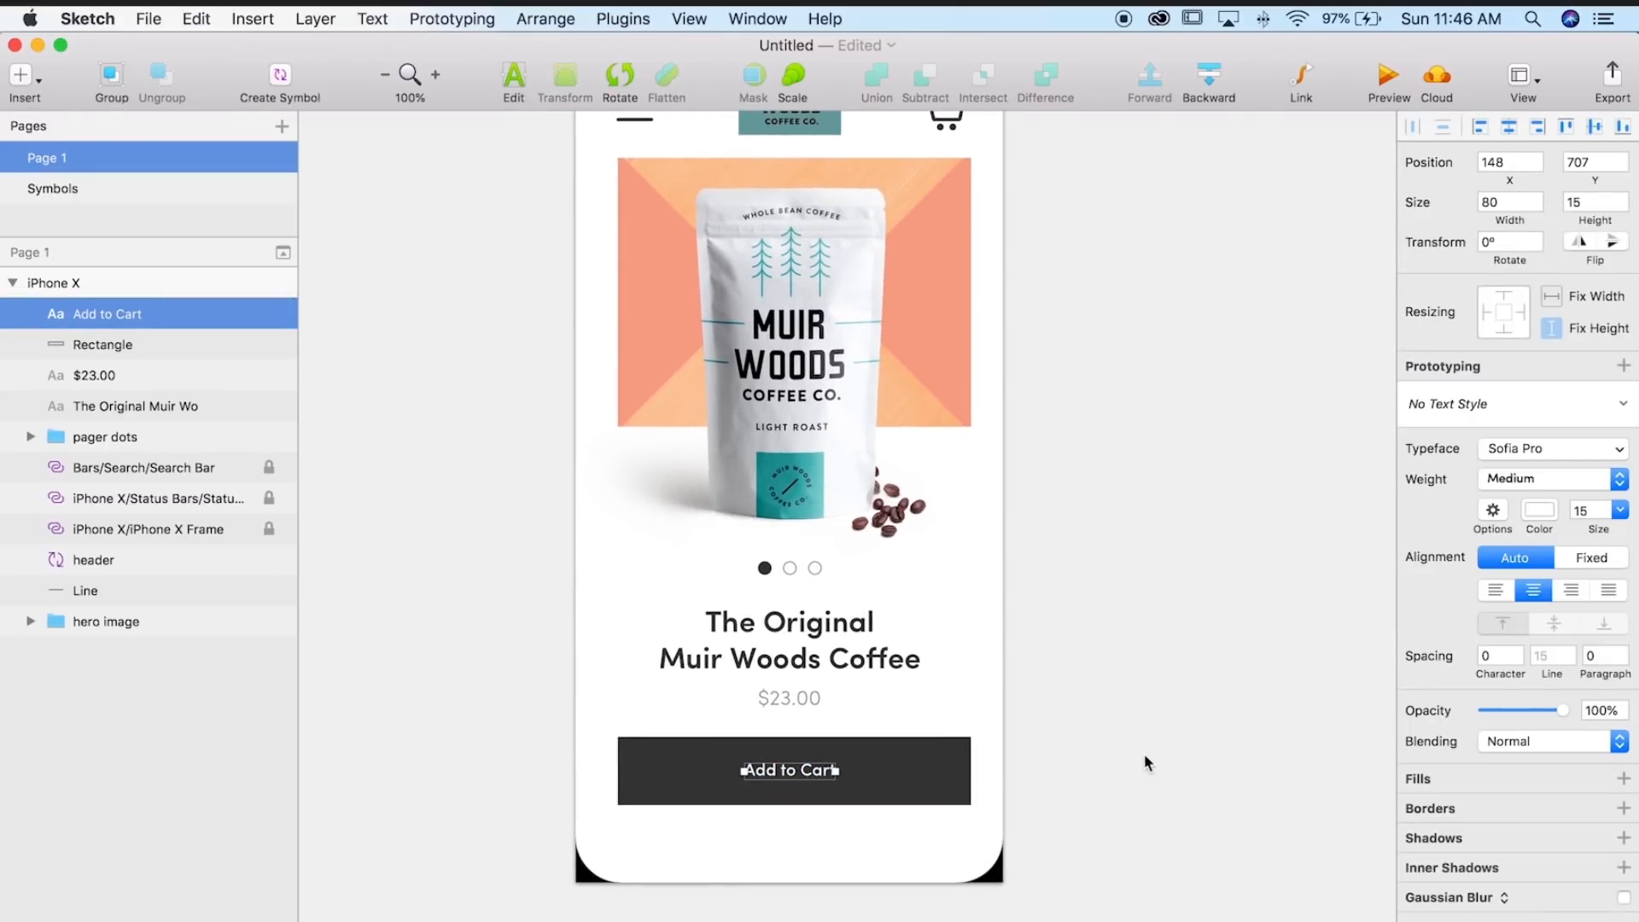
pyautogui.scroll(-2, 1144, 760)
pyautogui.keyDown('shift'); pyautogui.click(819, 717); pyautogui.keyUp('shift')
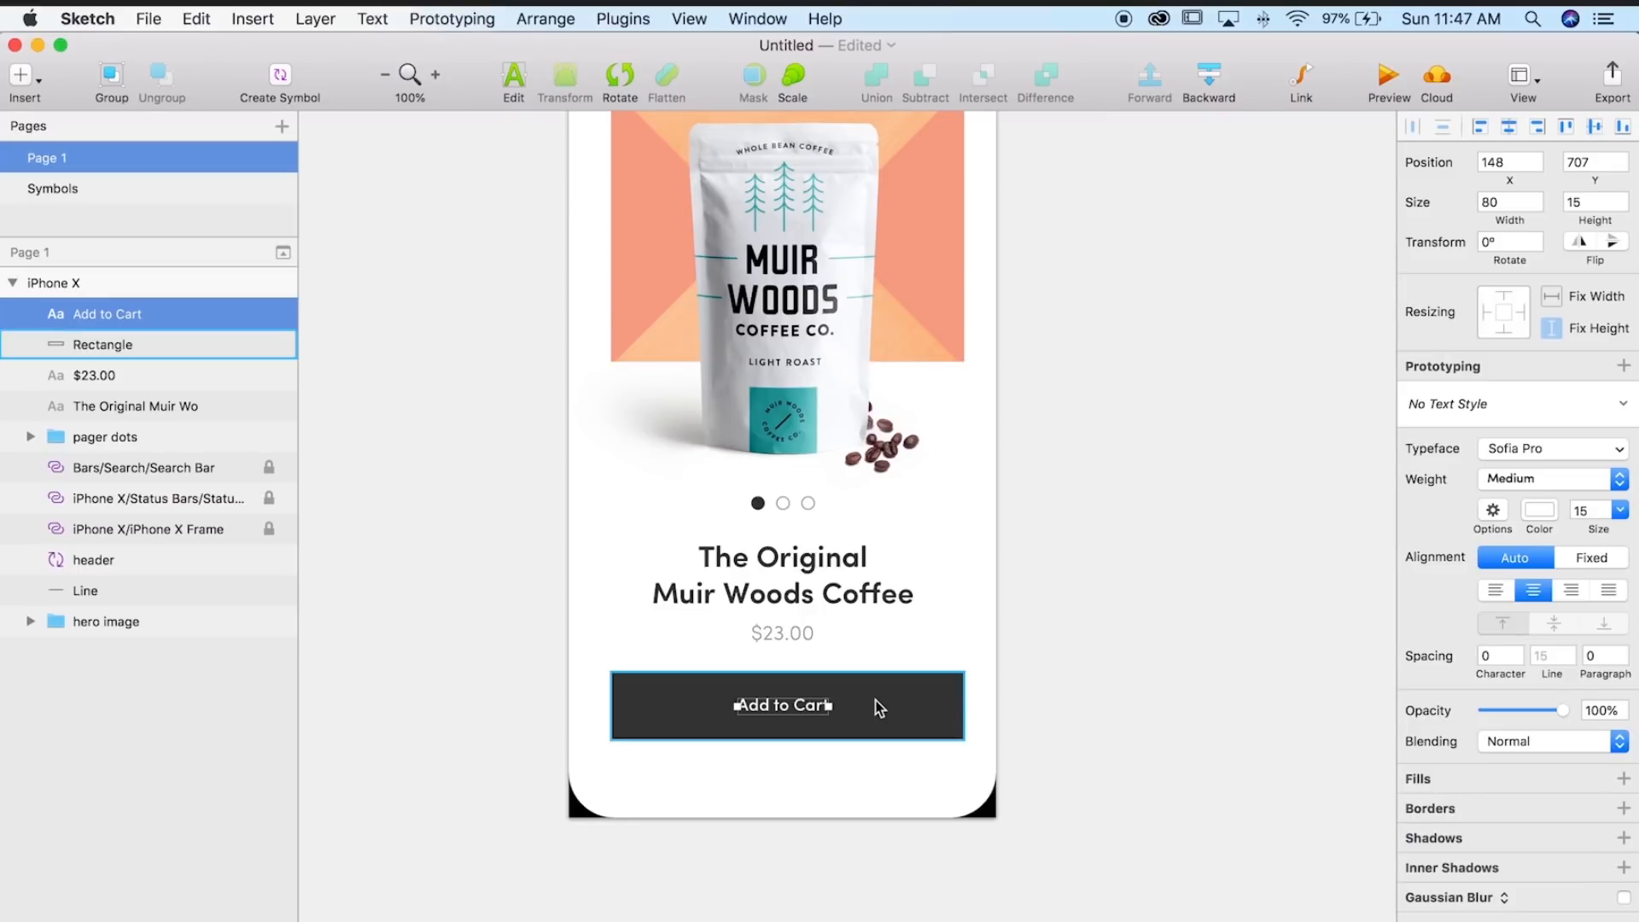
pyautogui.rightClick(874, 706)
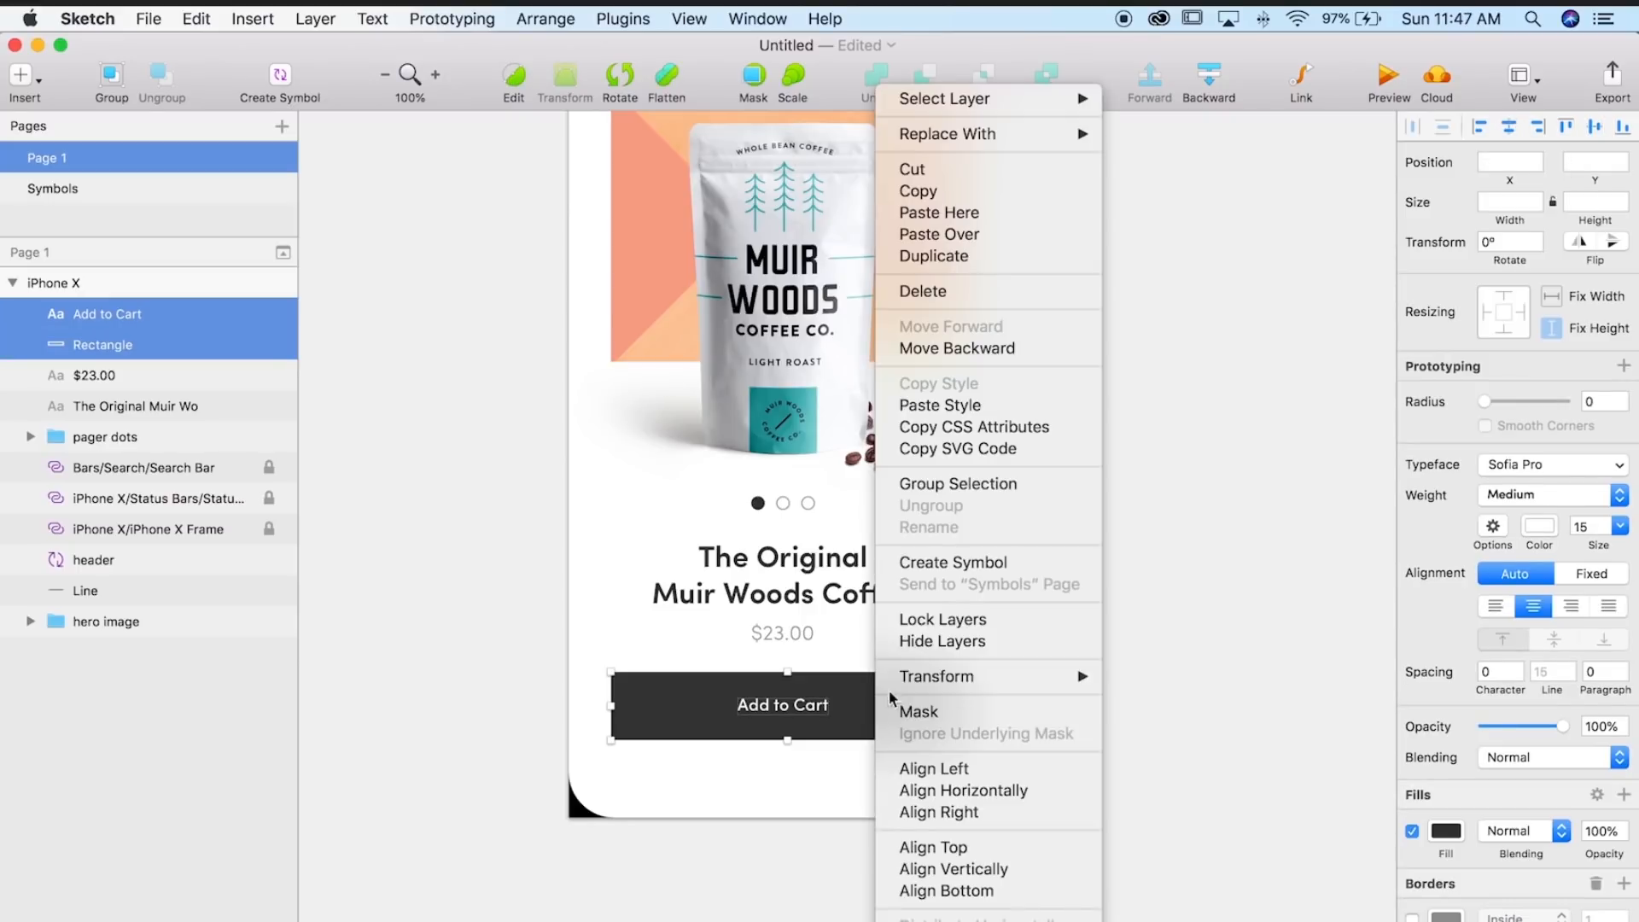
pyautogui.click(937, 484)
pyautogui.doubleClick(92, 316)
pyautogui.write('btn_add_to_cart')
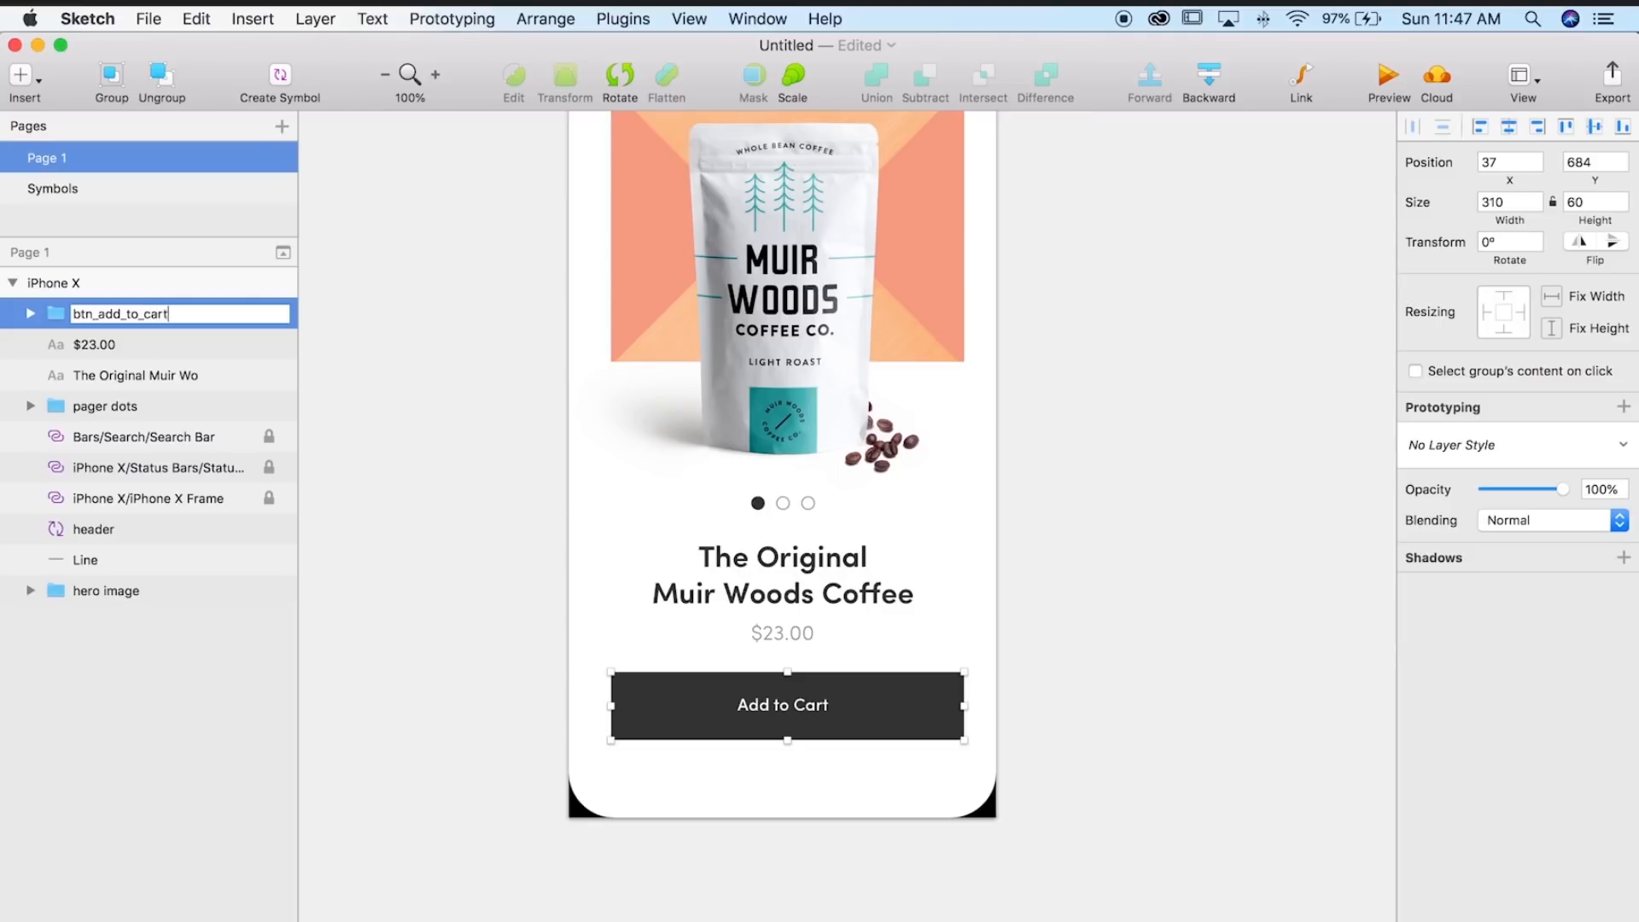
pyautogui.press('Return')
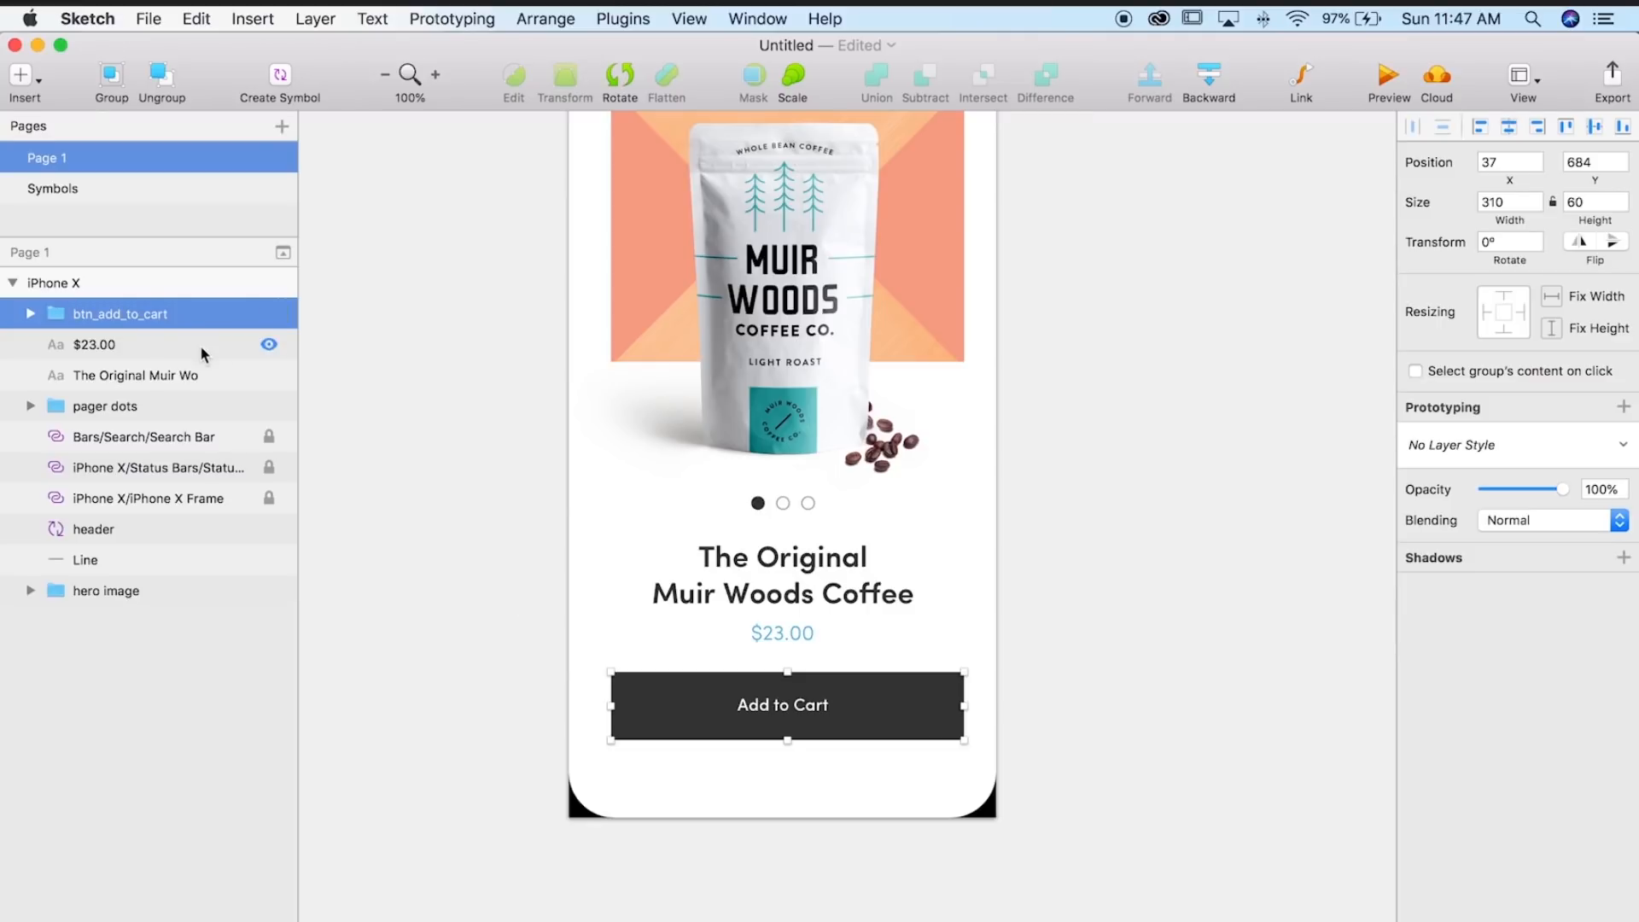
# - Add a shadow to the btn_add_to_cart group with a Y offset of 10 and a blur of 30
pyautogui.click(31, 313)
pyautogui.click(125, 376)
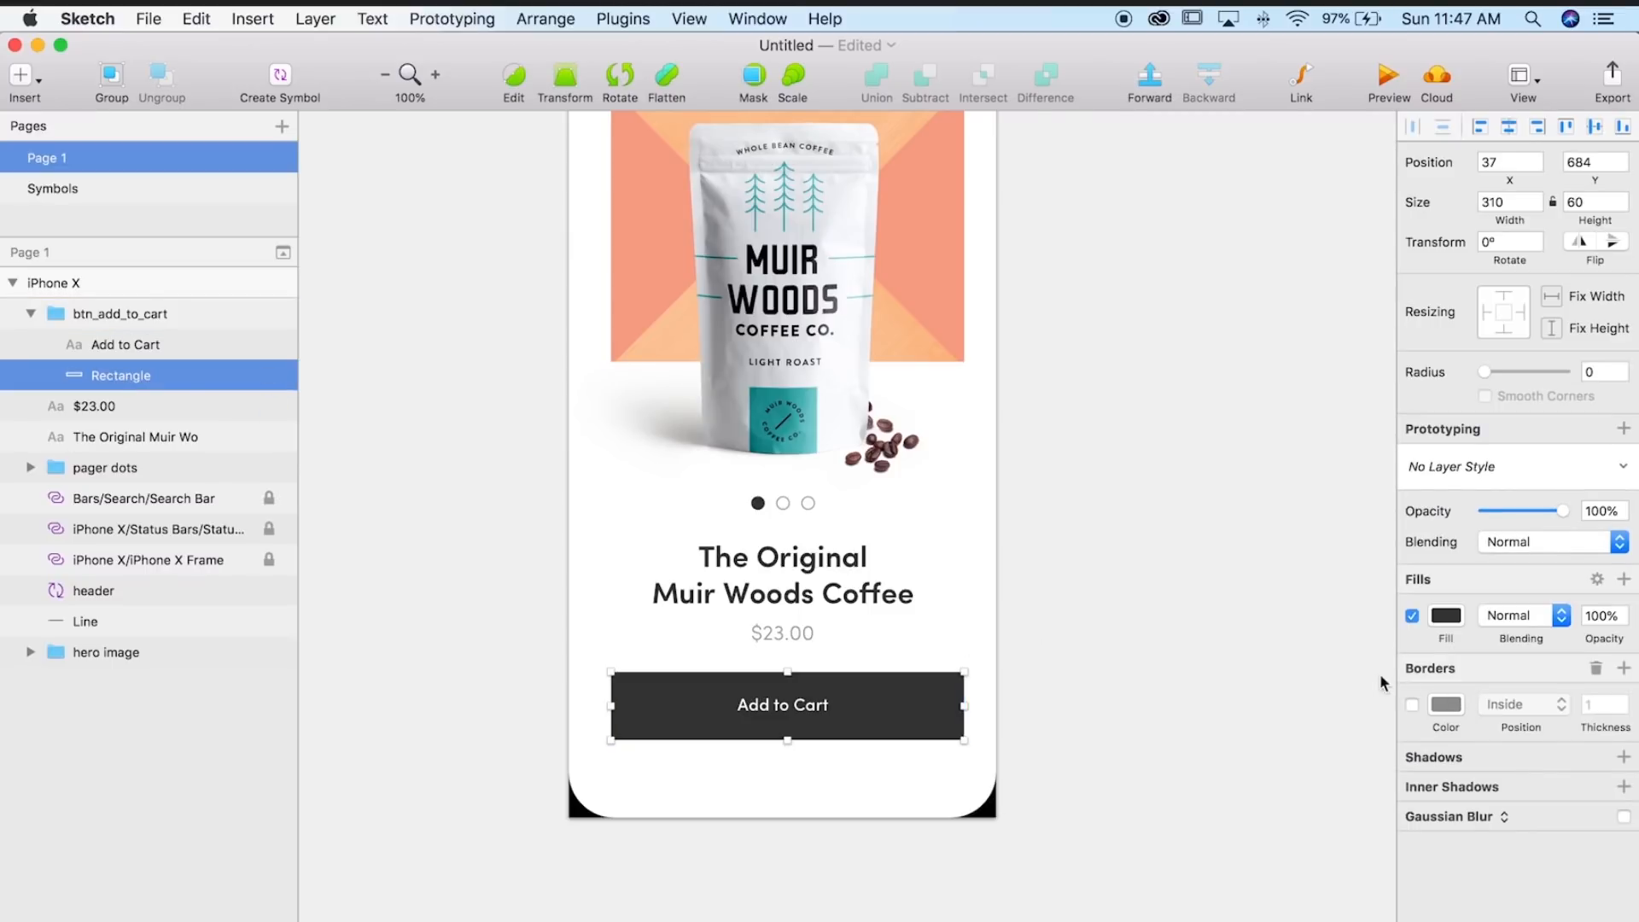
pyautogui.click(1221, 625)
pyautogui.click(951, 697)
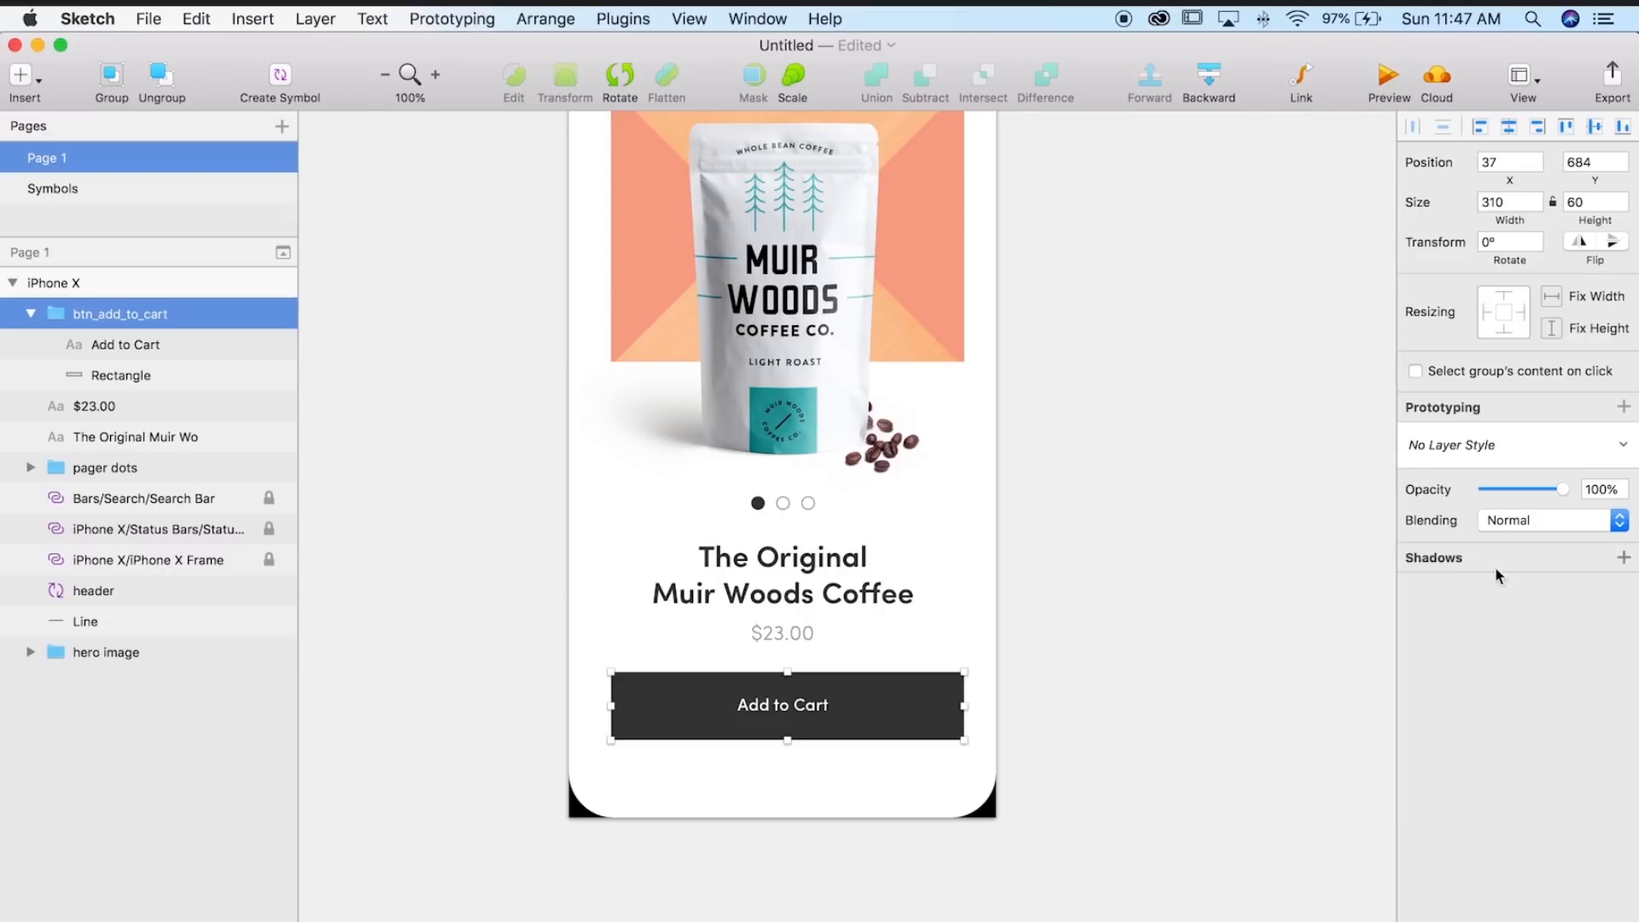
pyautogui.click(1623, 558)
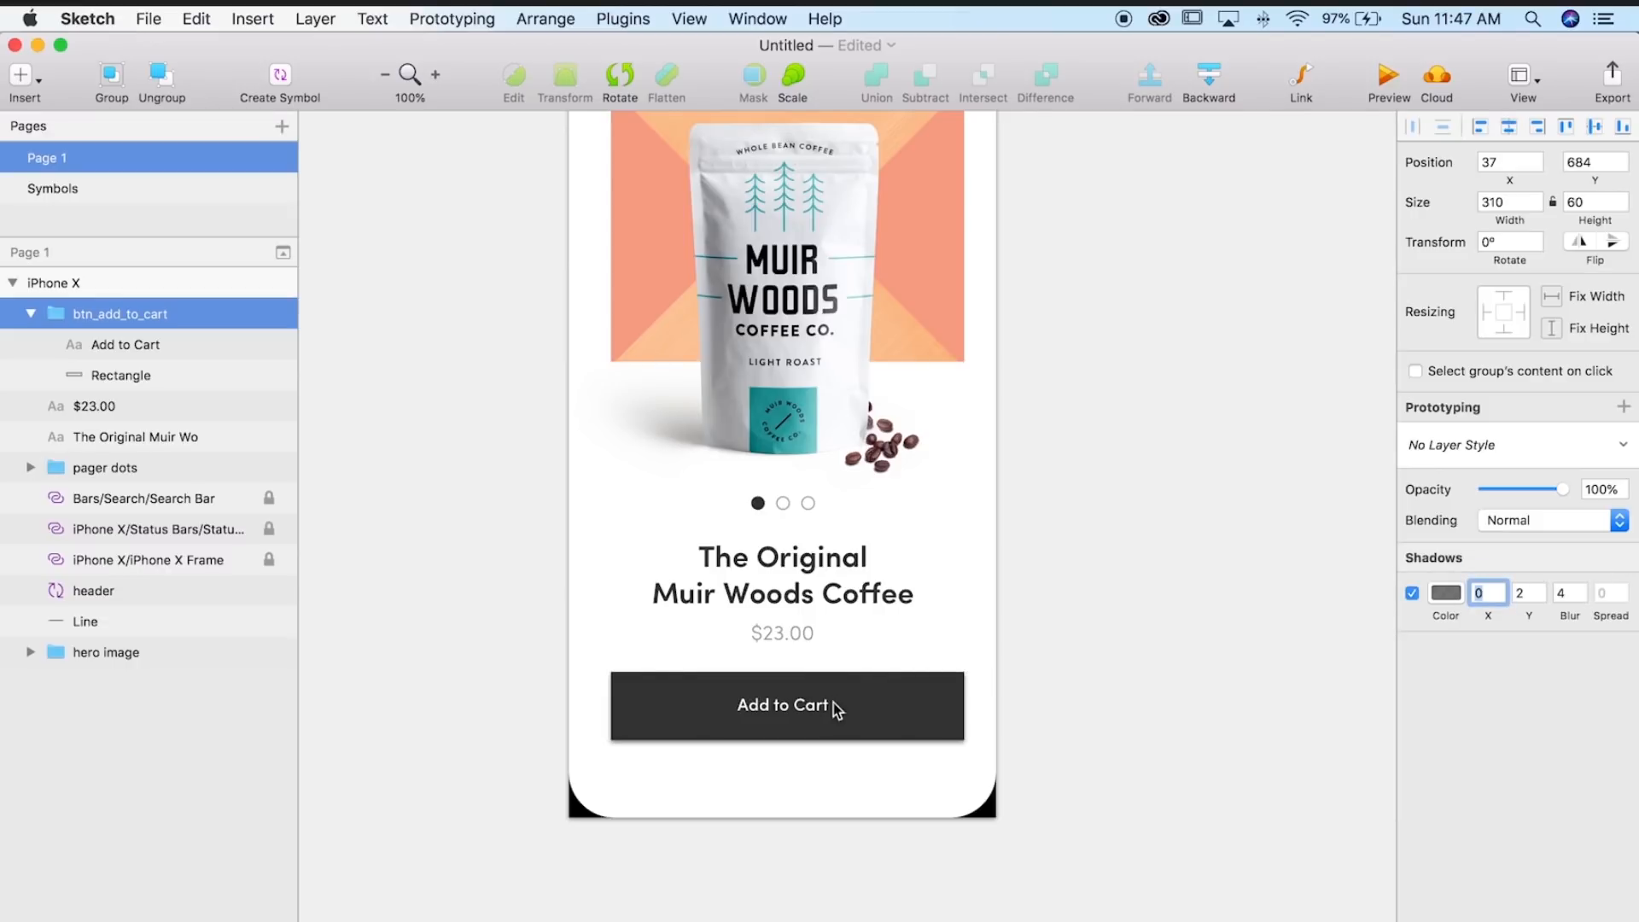
pyautogui.press('super+plus')
pyautogui.press('super+minus')
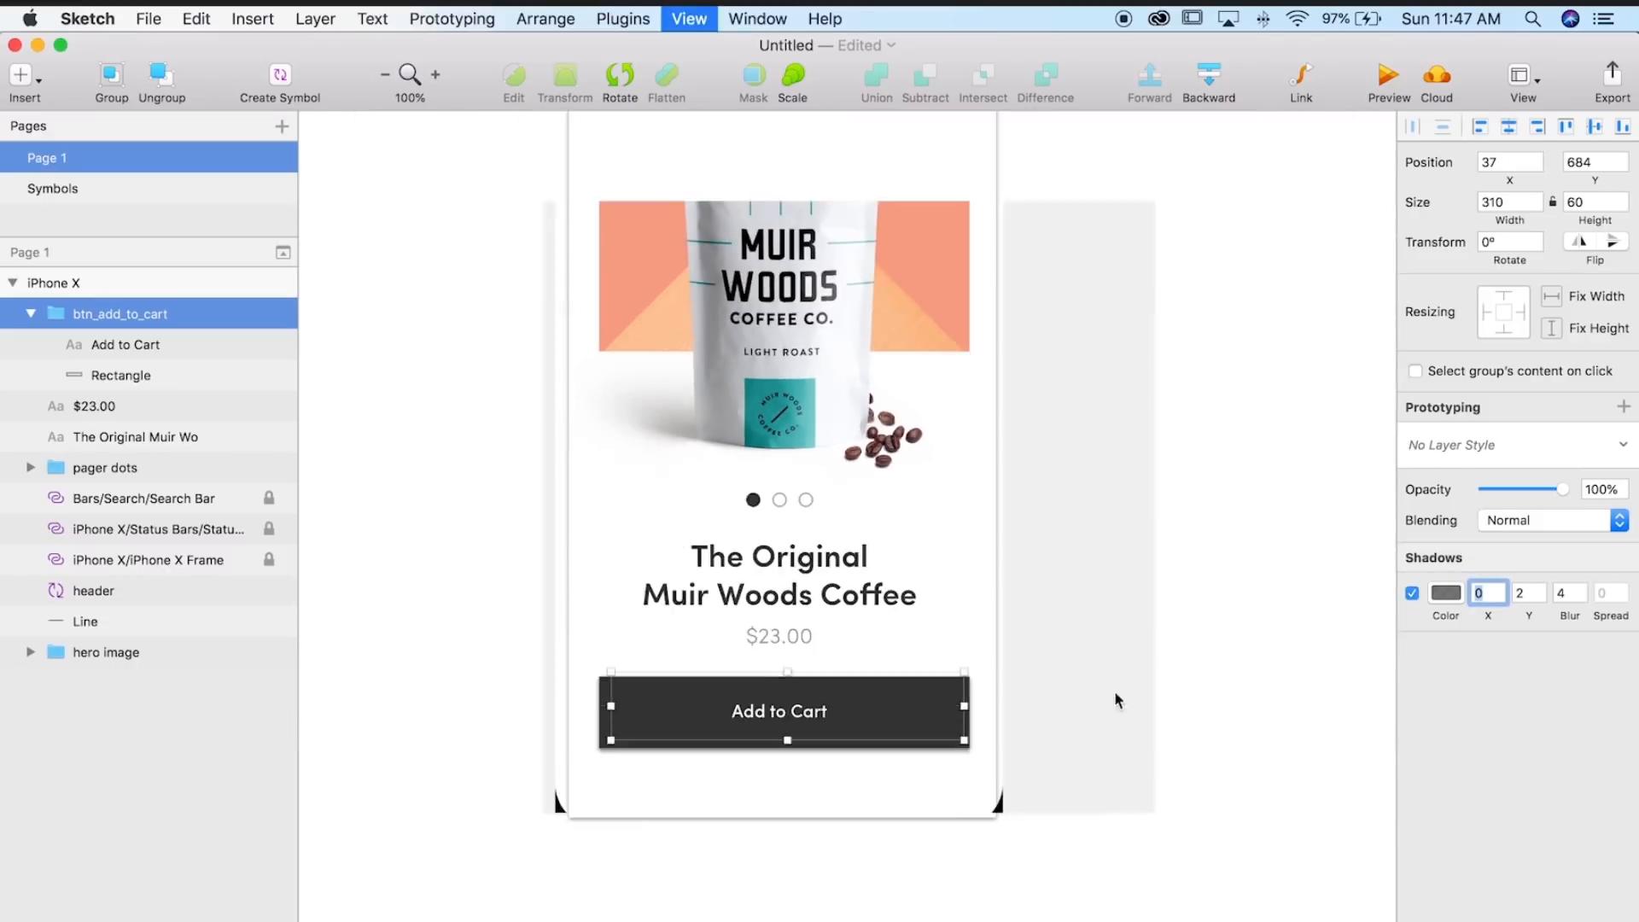
pyautogui.press('Tab')
pyautogui.press('Tab')
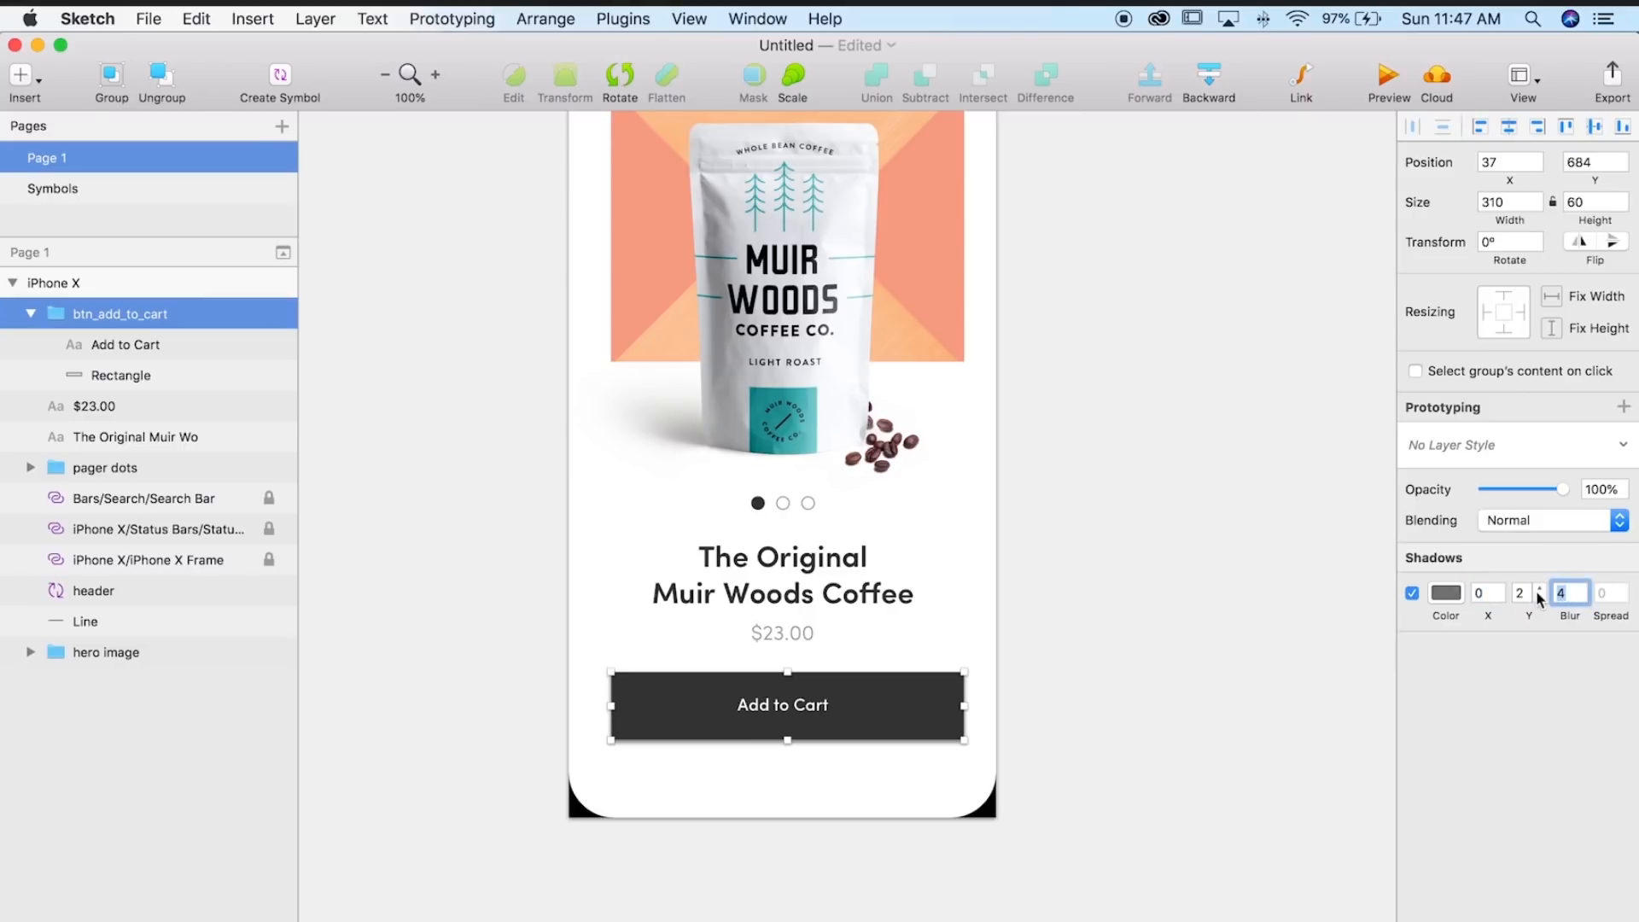
pyautogui.write('30')
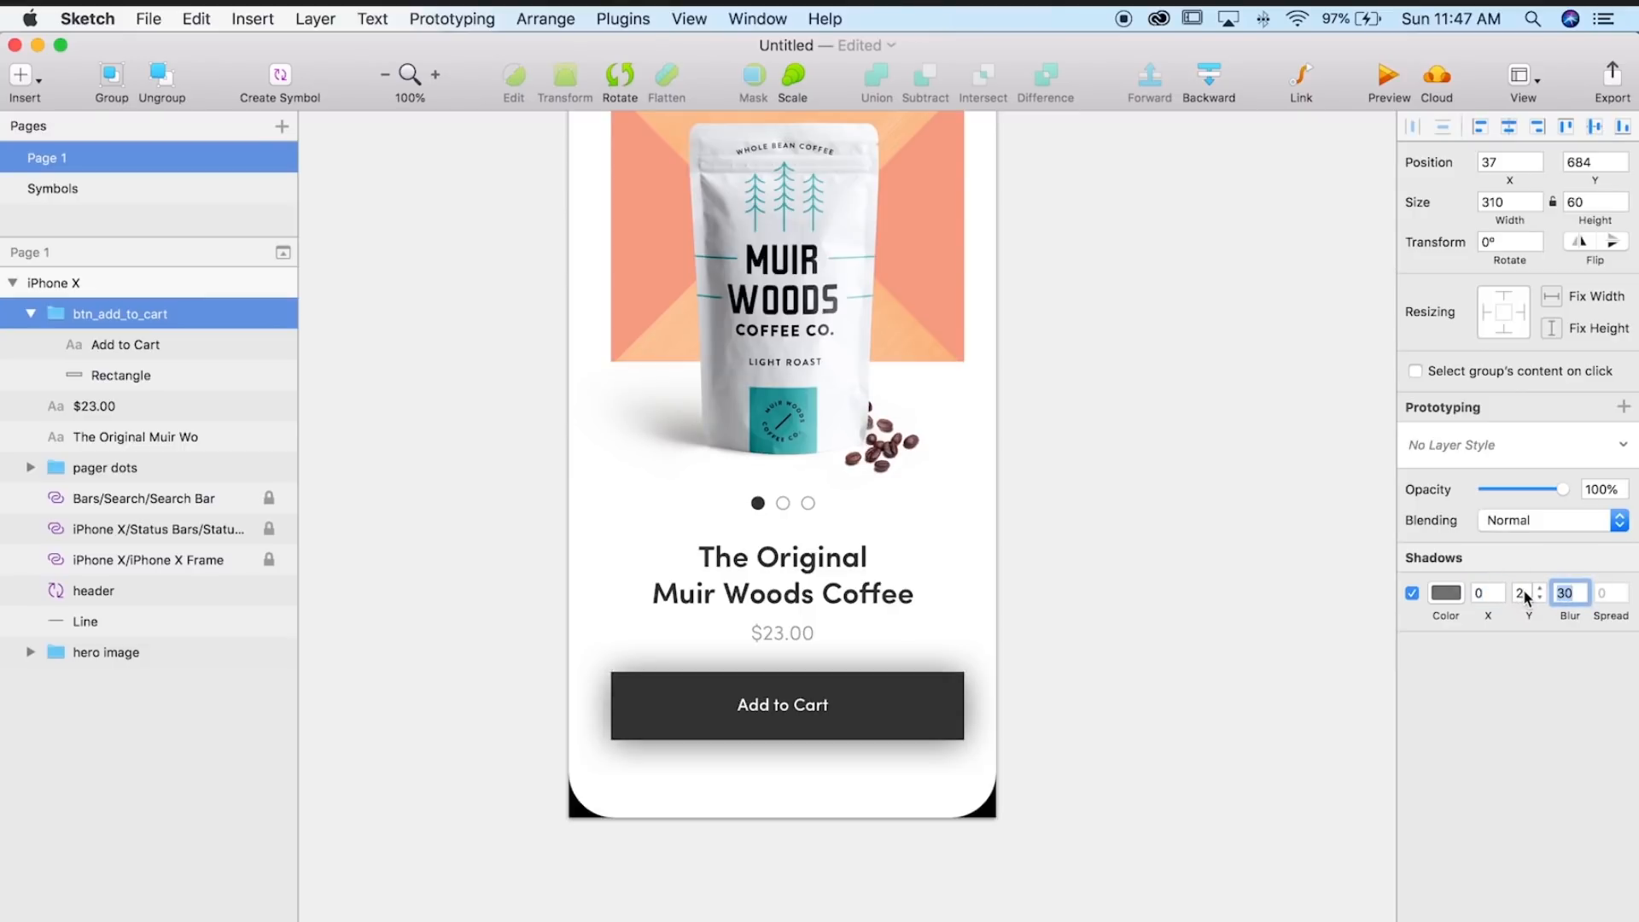
pyautogui.hotkey('shift', 'Tab')
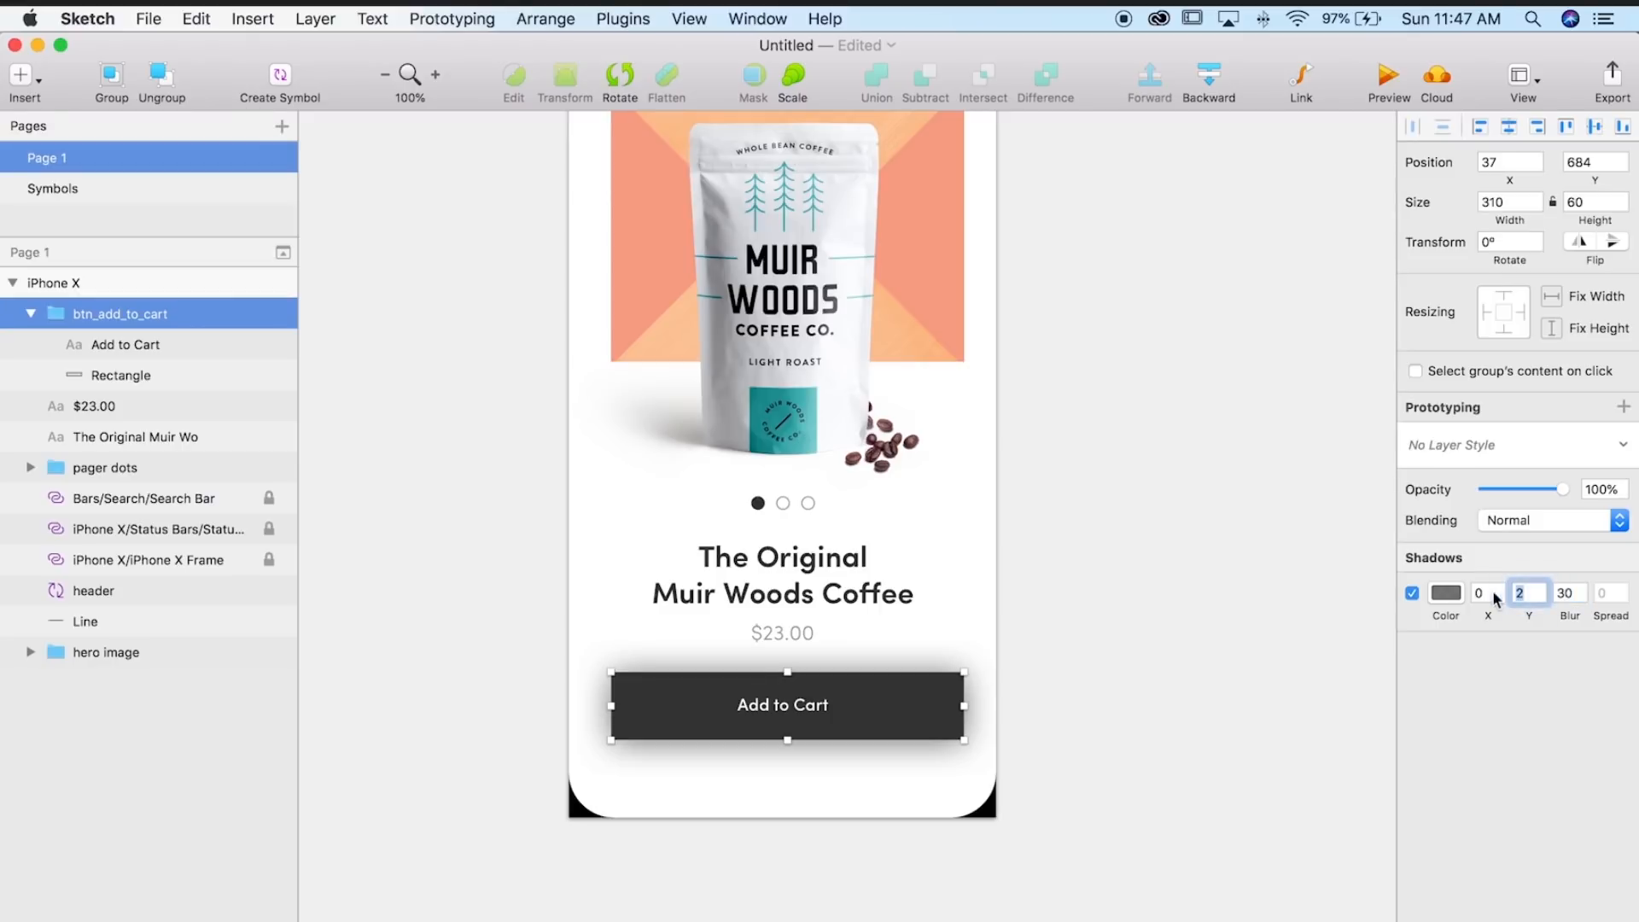
pyautogui.write('10')
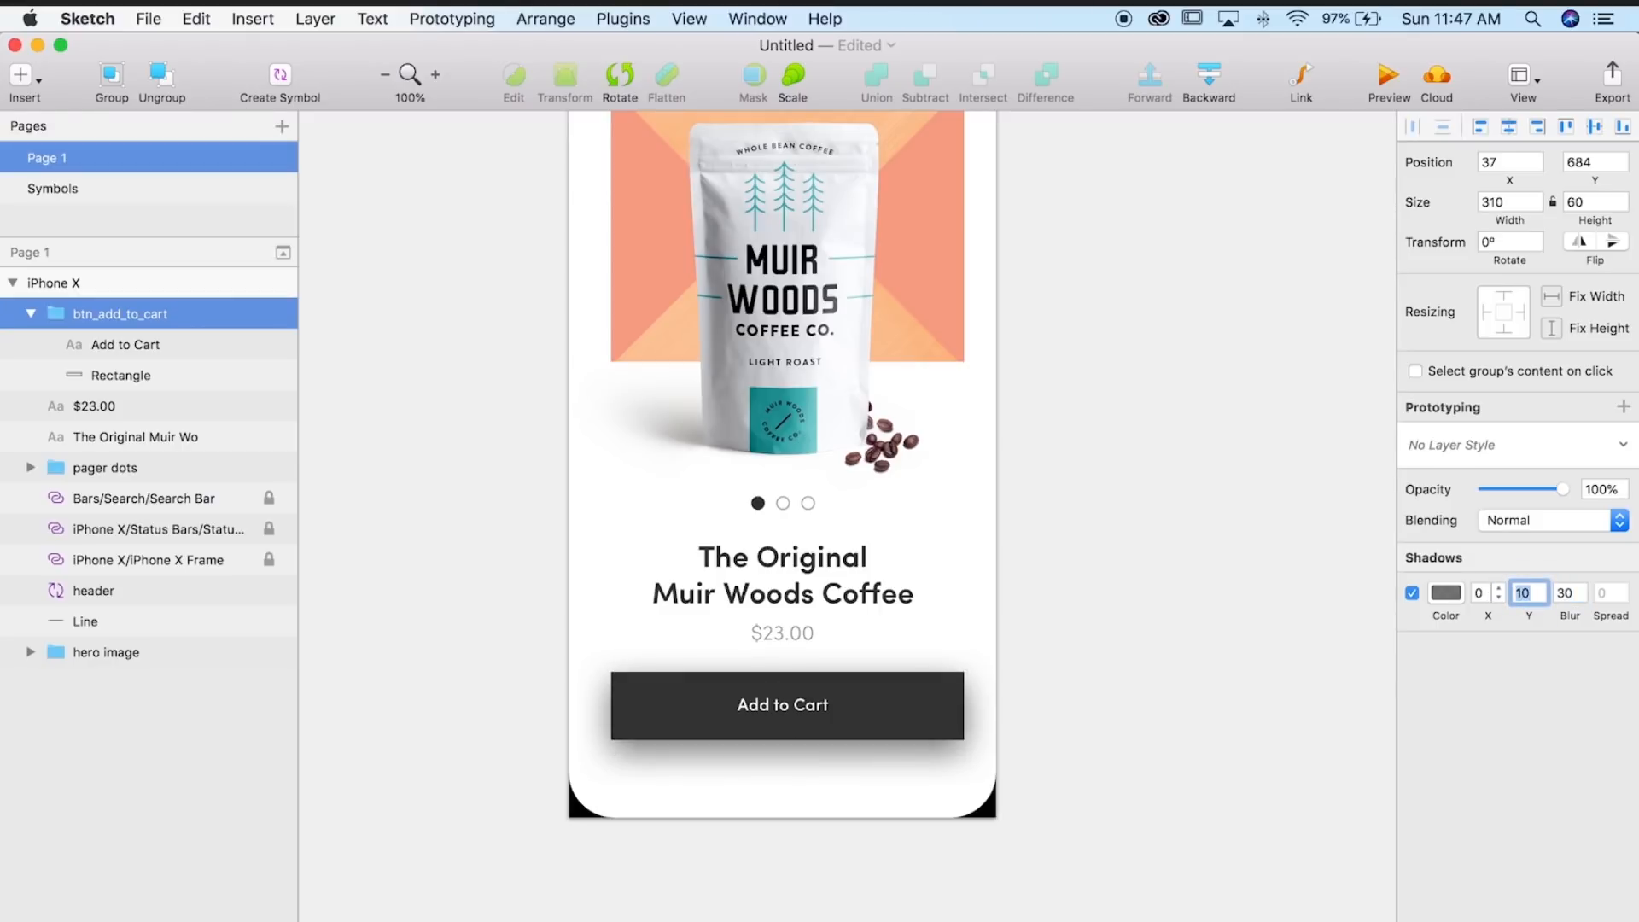
# - Lower the button shadow colour's opacity to 34 and set the shadow blur to 40
pyautogui.click(1442, 592)
pyautogui.moveTo(1513, 896); pyautogui.dragTo(1492, 896)
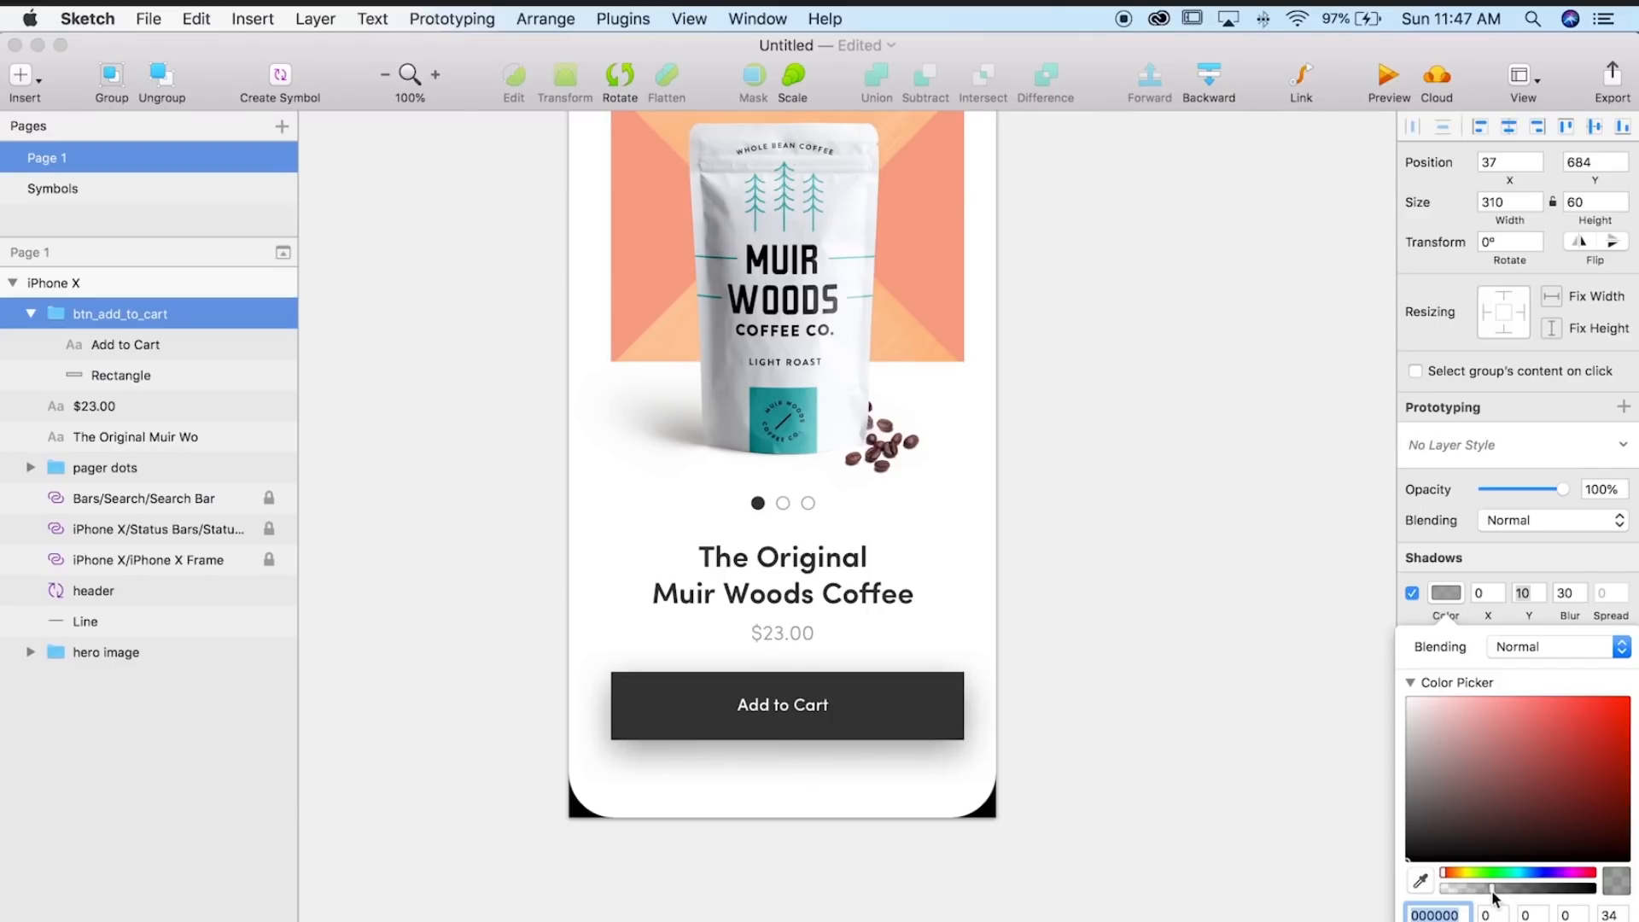
pyautogui.click(1564, 592)
pyautogui.write('40')
pyautogui.press('Return')
pyautogui.click(1099, 698)
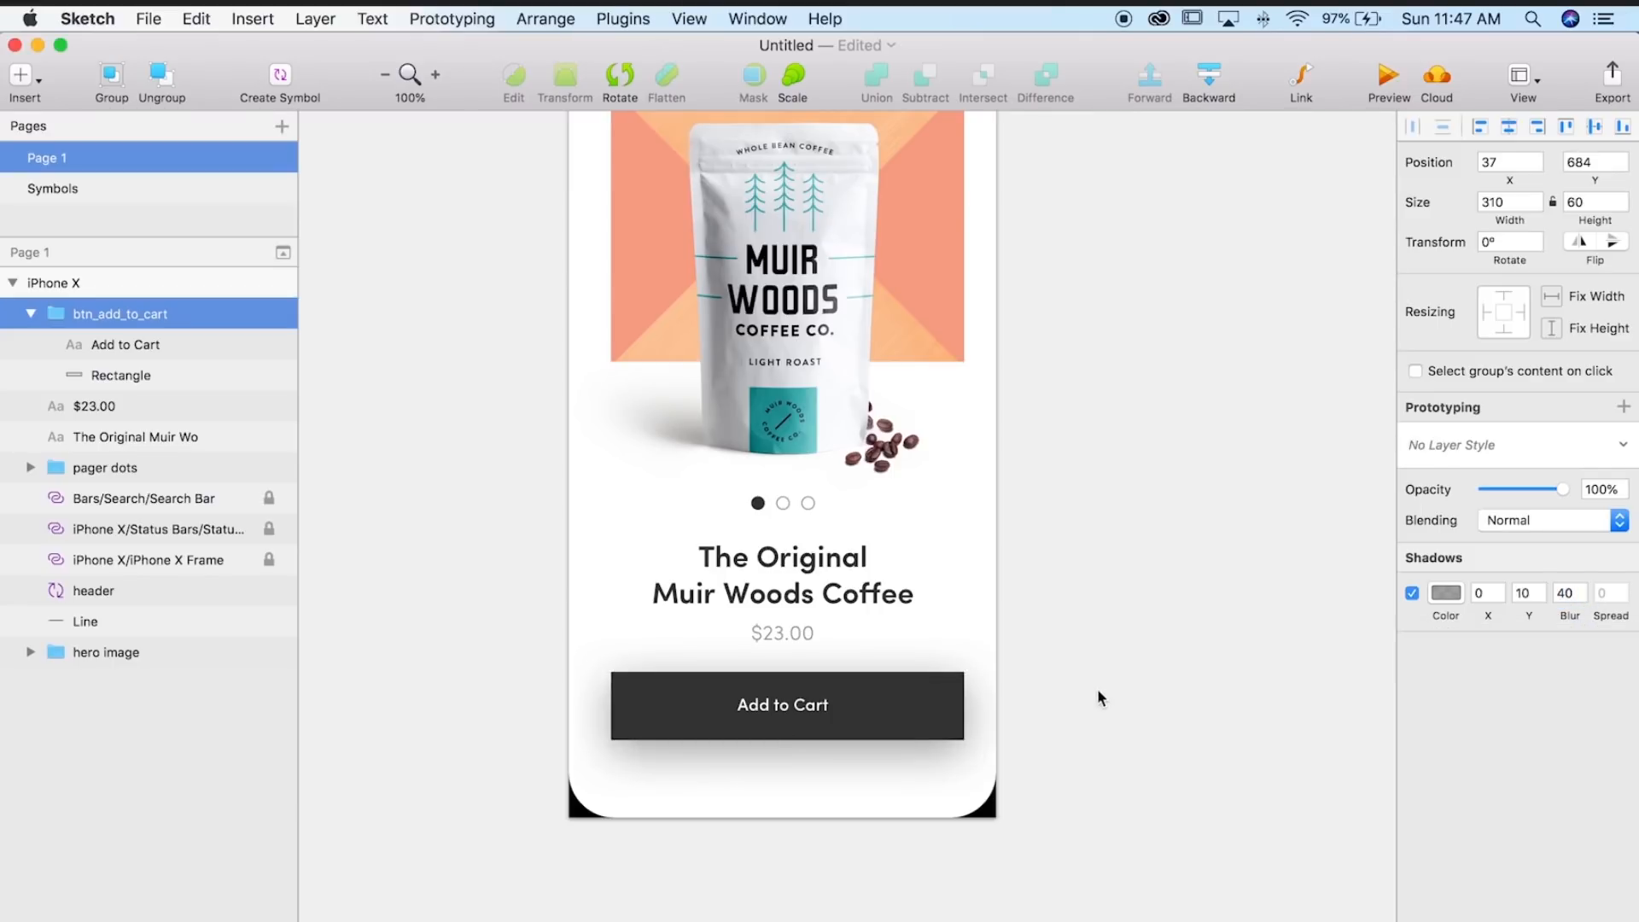
# - Examine the button's shadow and the spacing of the whole product screen
pyautogui.scroll(-2, 1099, 699)
pyautogui.scroll(5, 1098, 698)
pyautogui.click(1098, 698)
pyautogui.scroll(-5, 1098, 698)
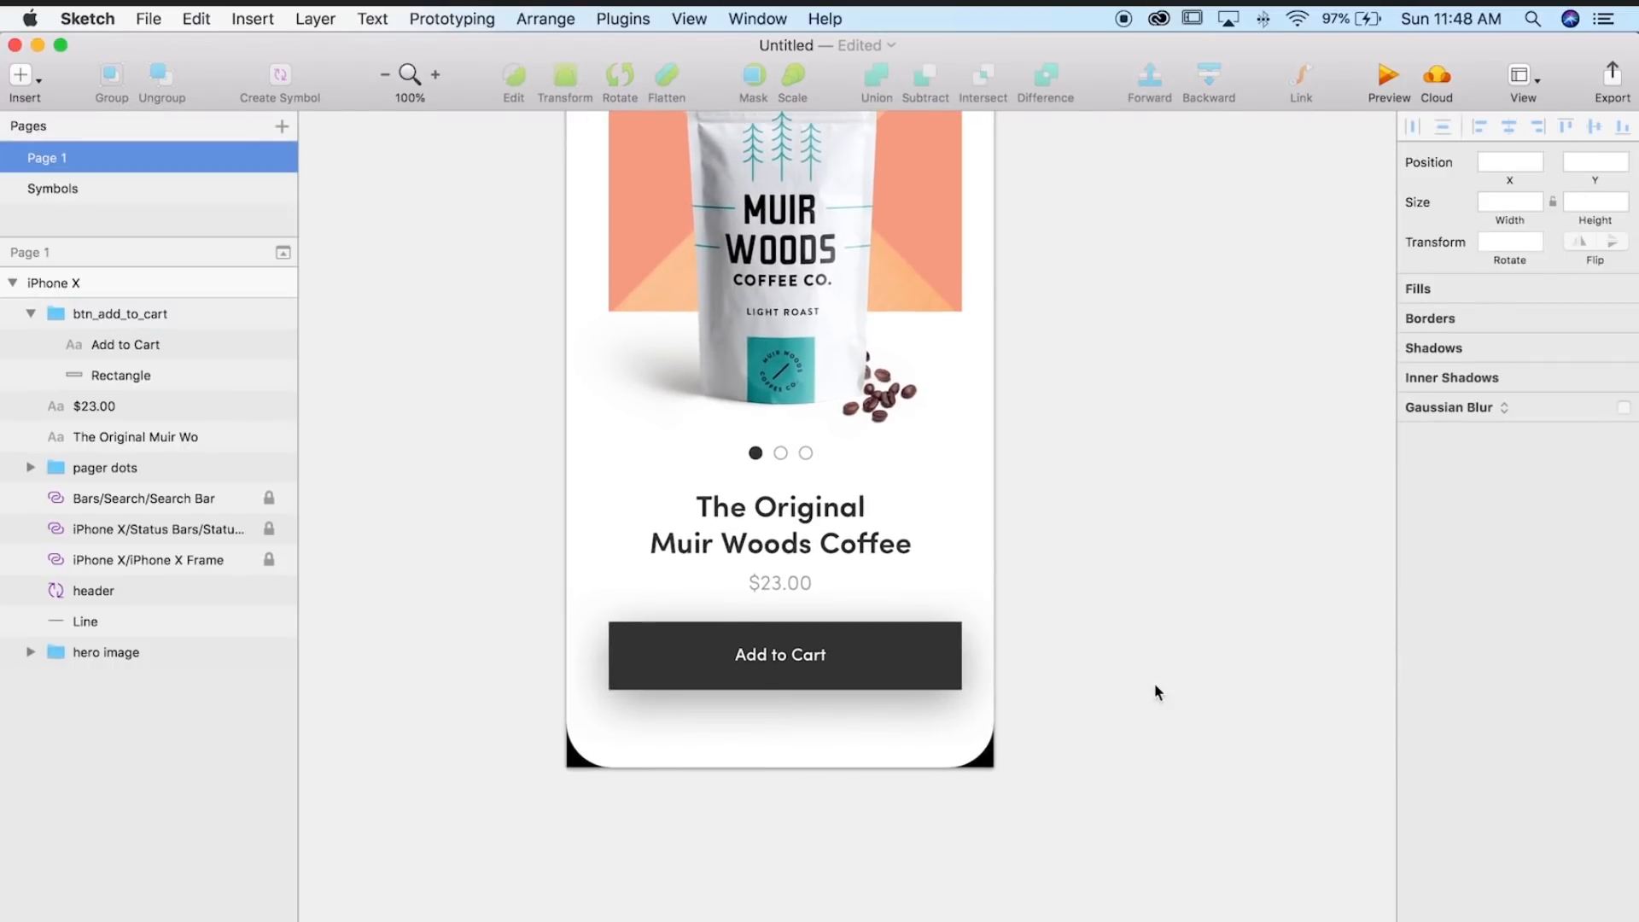
pyautogui.scroll(-2, 1231, 613)
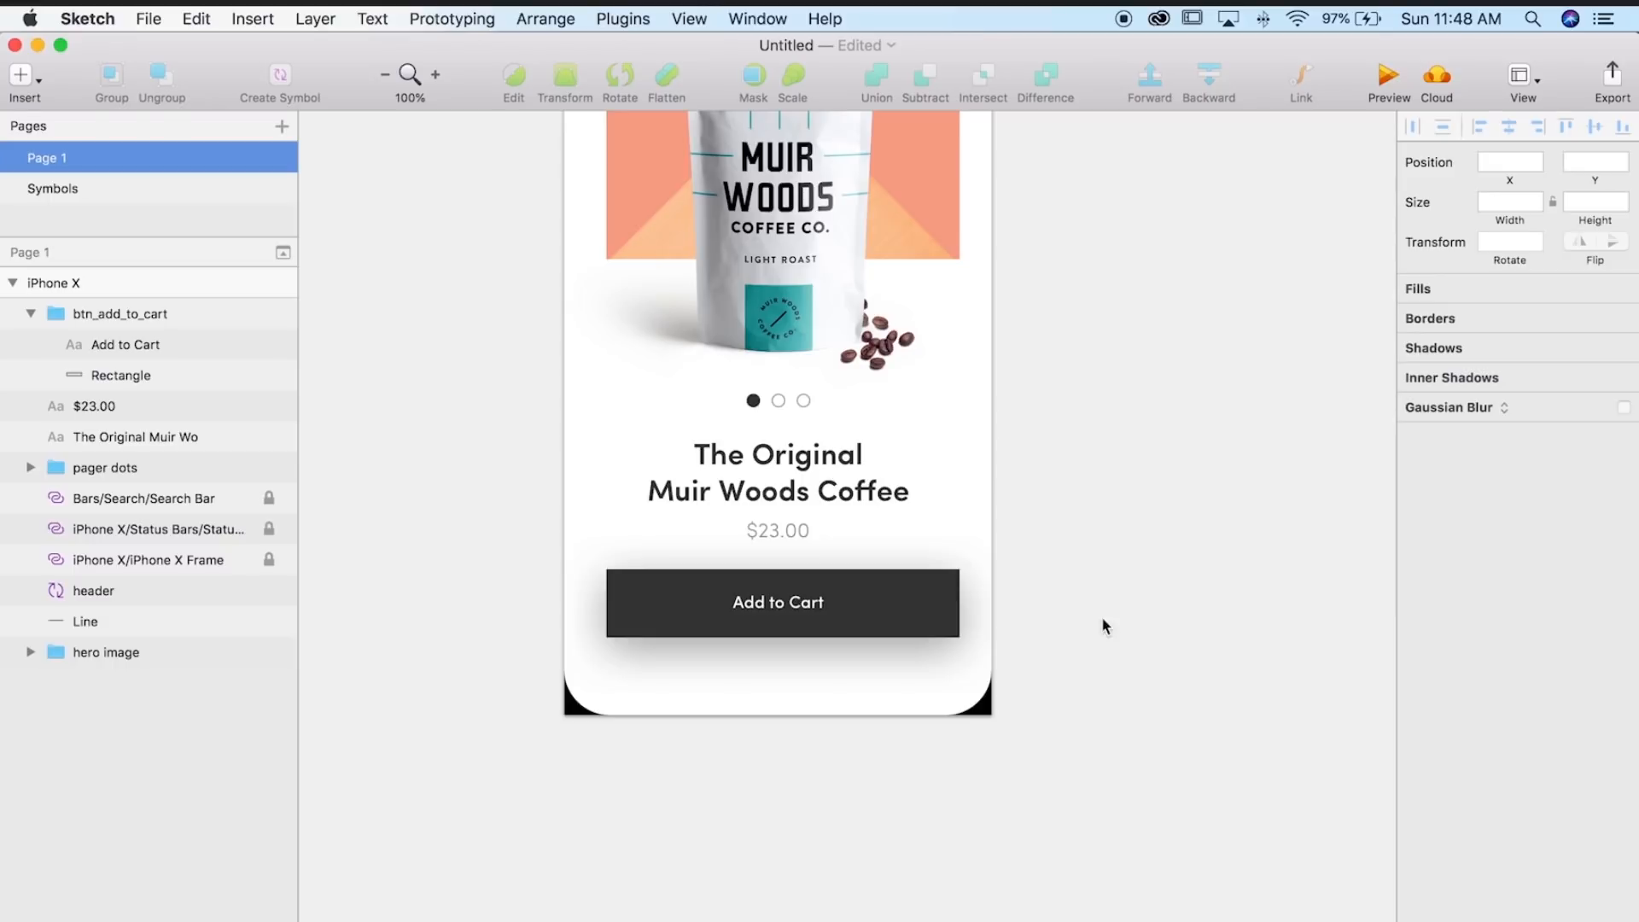
pyautogui.scroll(2, 1077, 776)
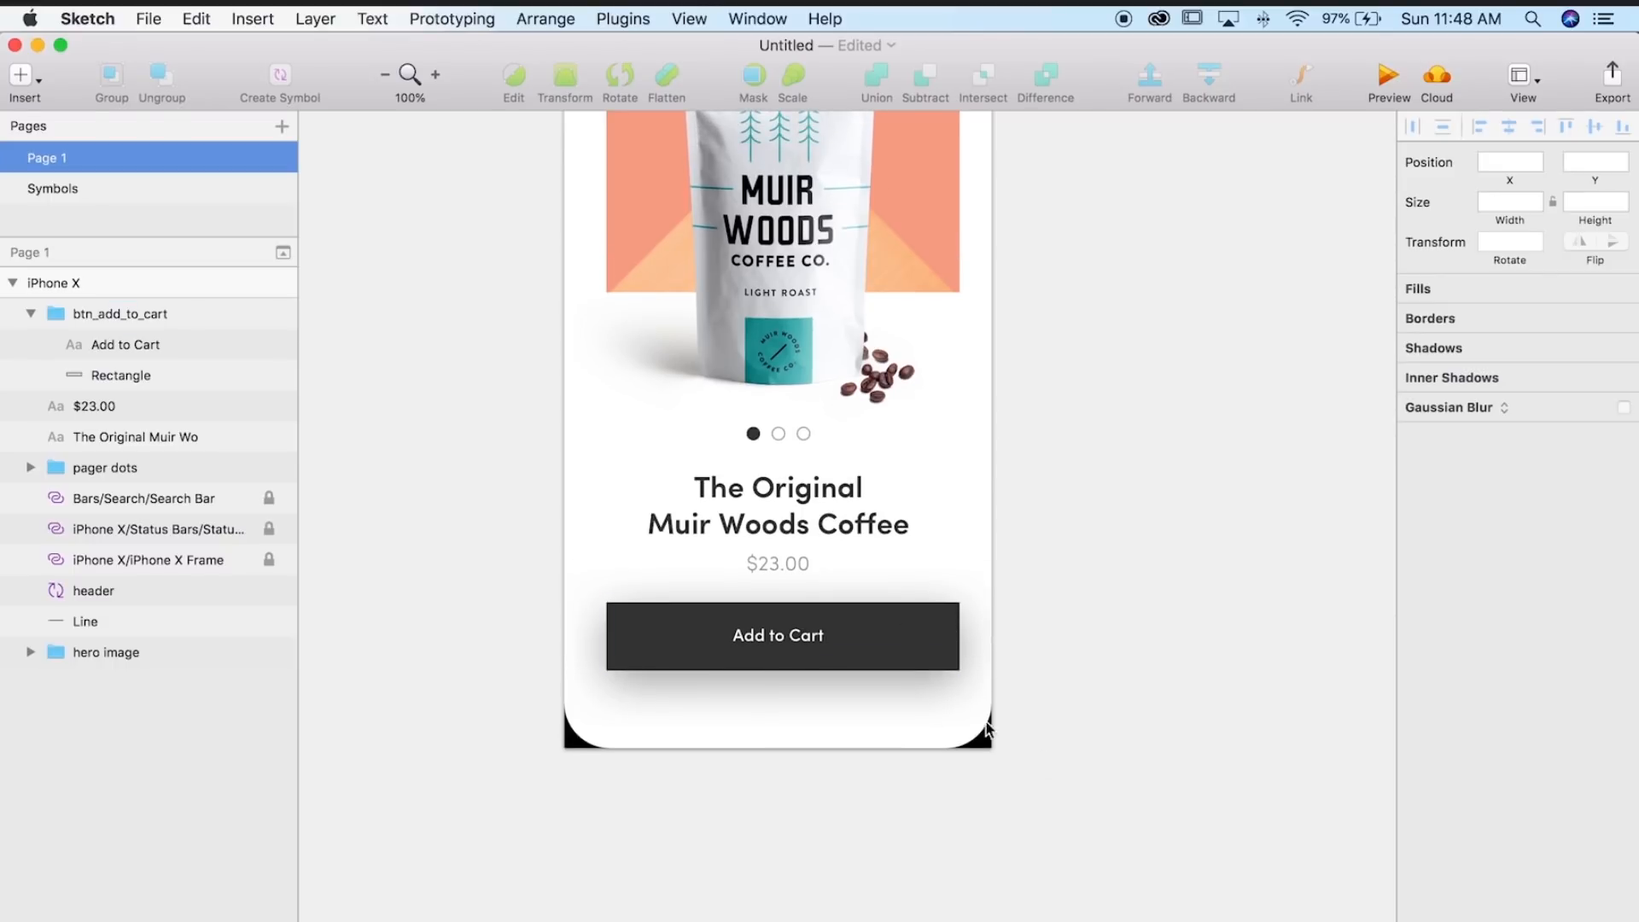
pyautogui.scroll(3, 1041, 747)
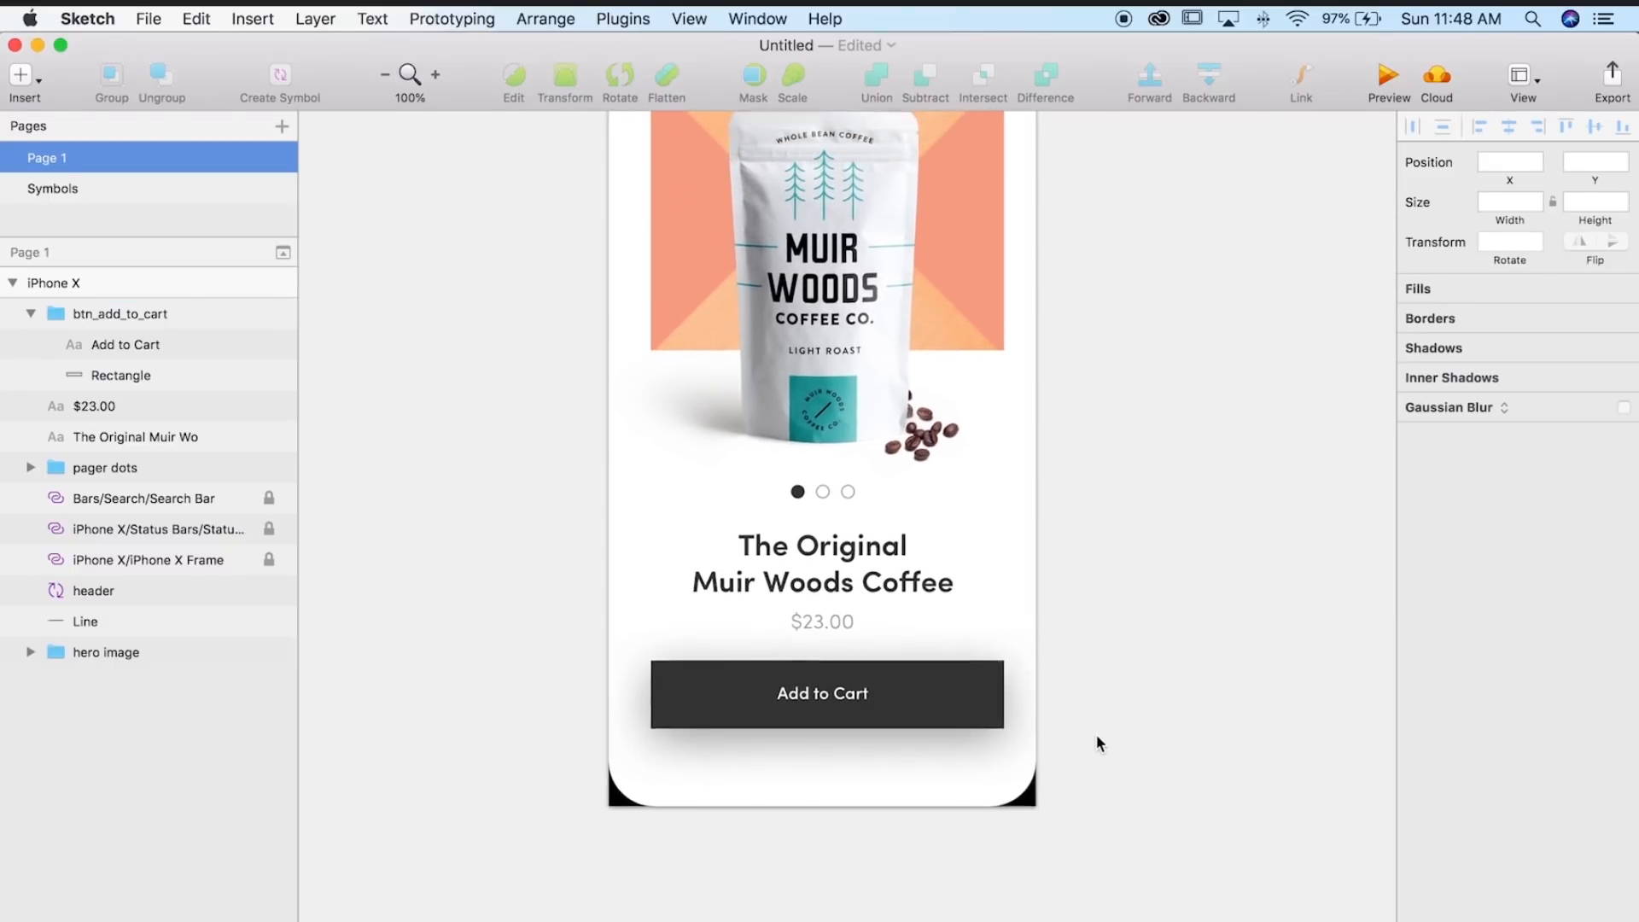
pyautogui.scroll(3, 1097, 739)
pyautogui.scroll(-2, 1097, 740)
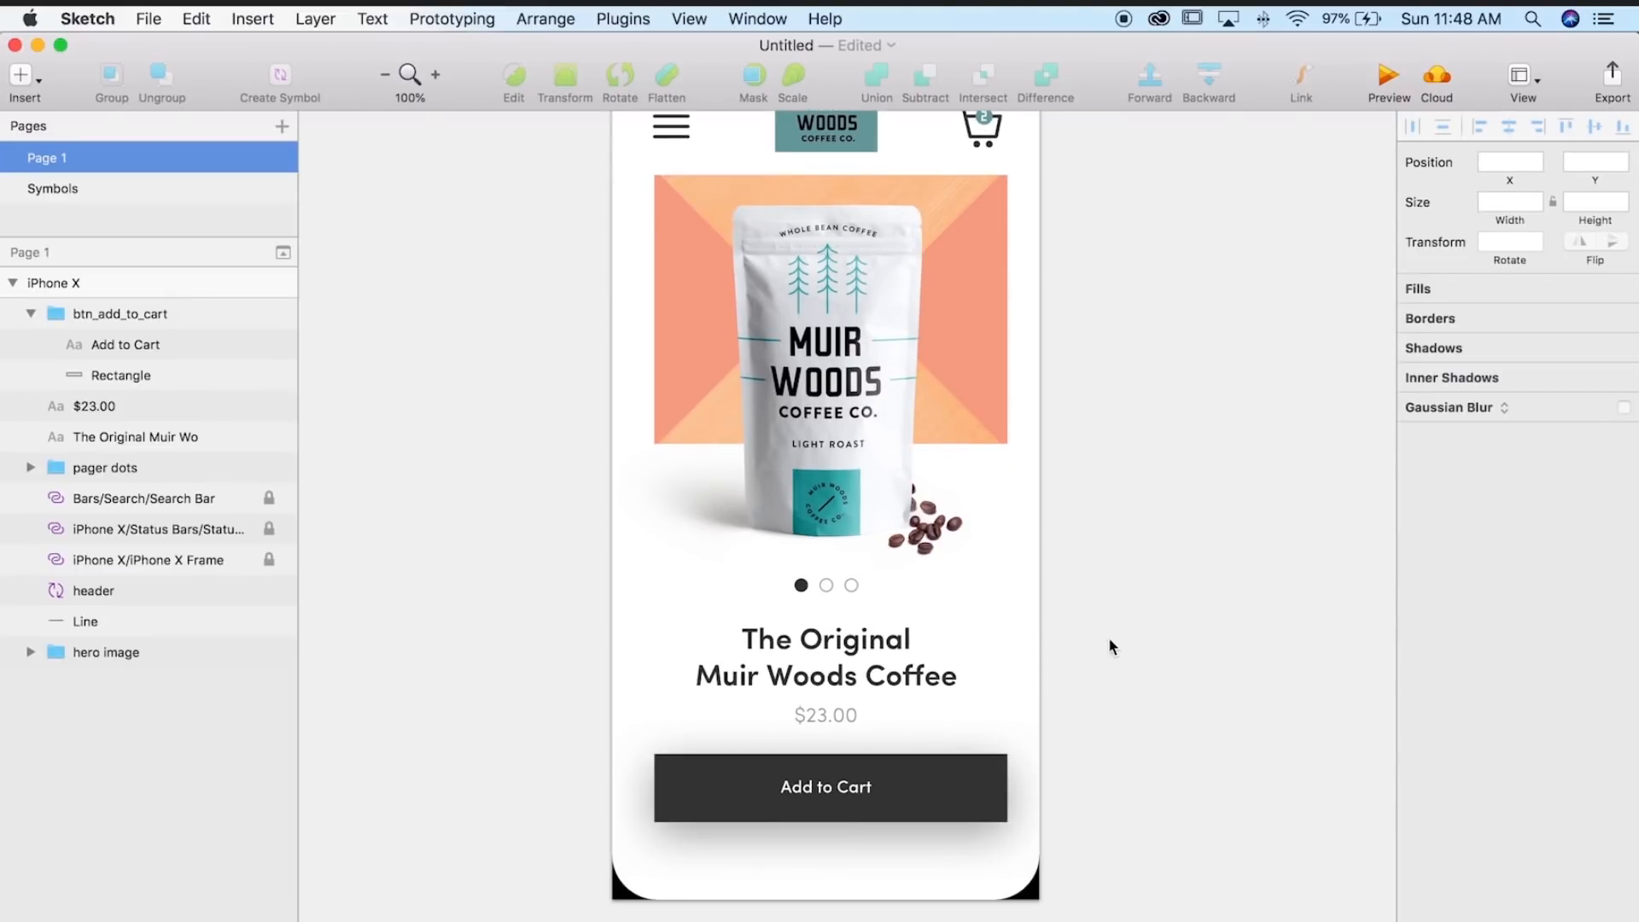
# - Resize the filled pager dot to 10 by 10
pyautogui.press('super+plus')
pyautogui.scroll(-2, 889, 598)
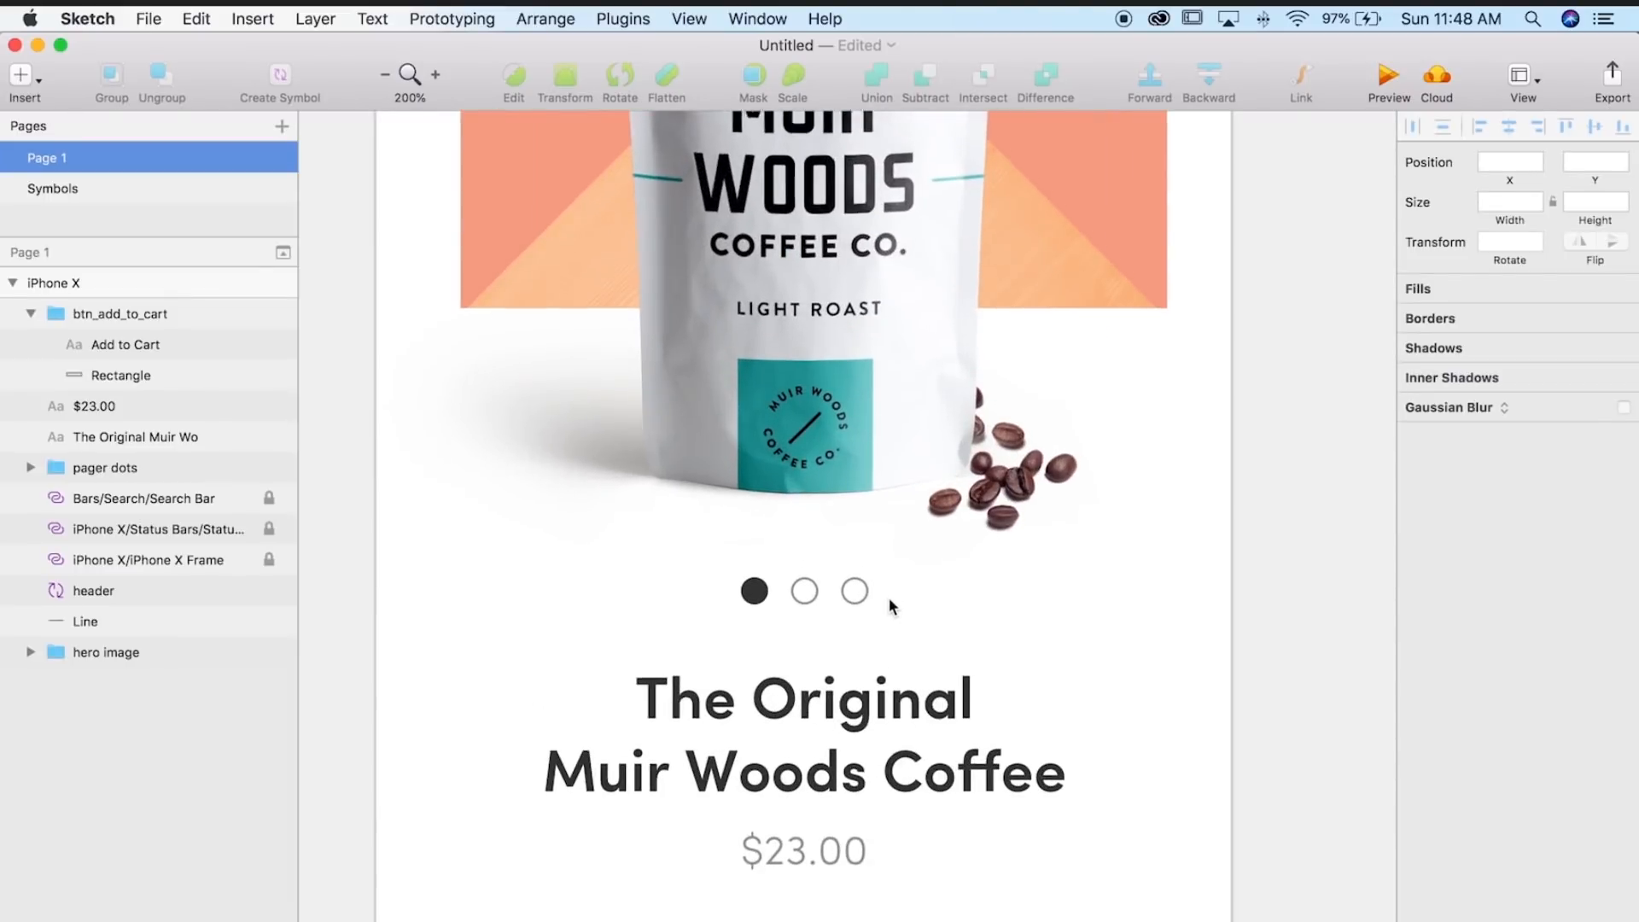
pyautogui.doubleClick(802, 540)
pyautogui.press('super+plus')
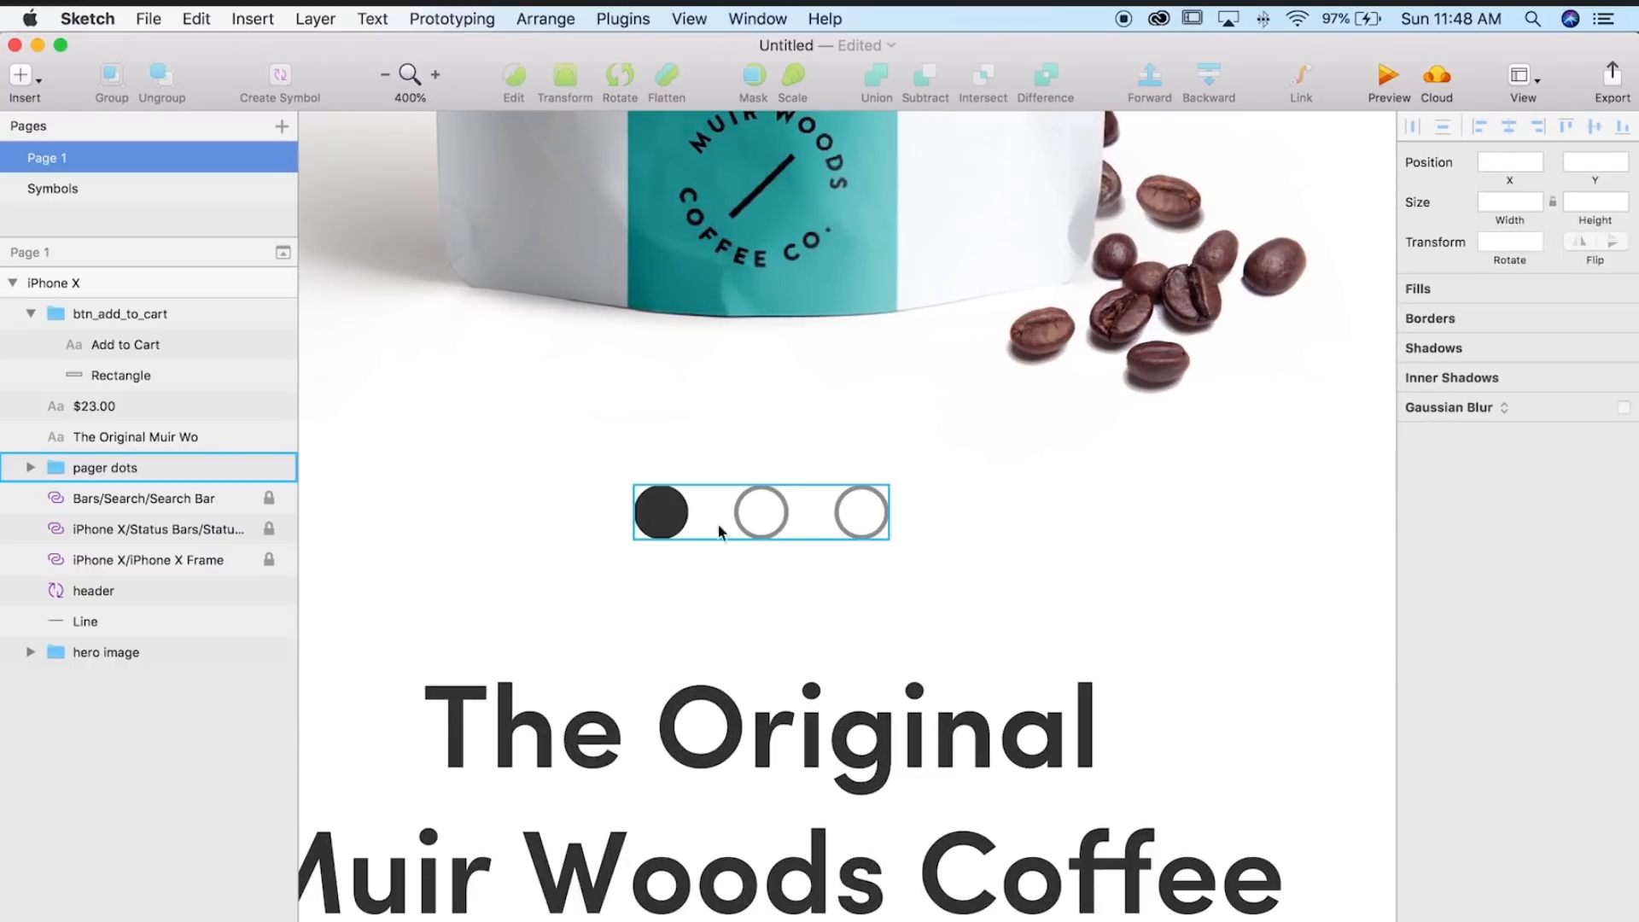
pyautogui.doubleClick(663, 516)
pyautogui.doubleClick(1513, 204)
pyautogui.write('10')
pyautogui.press('Return')
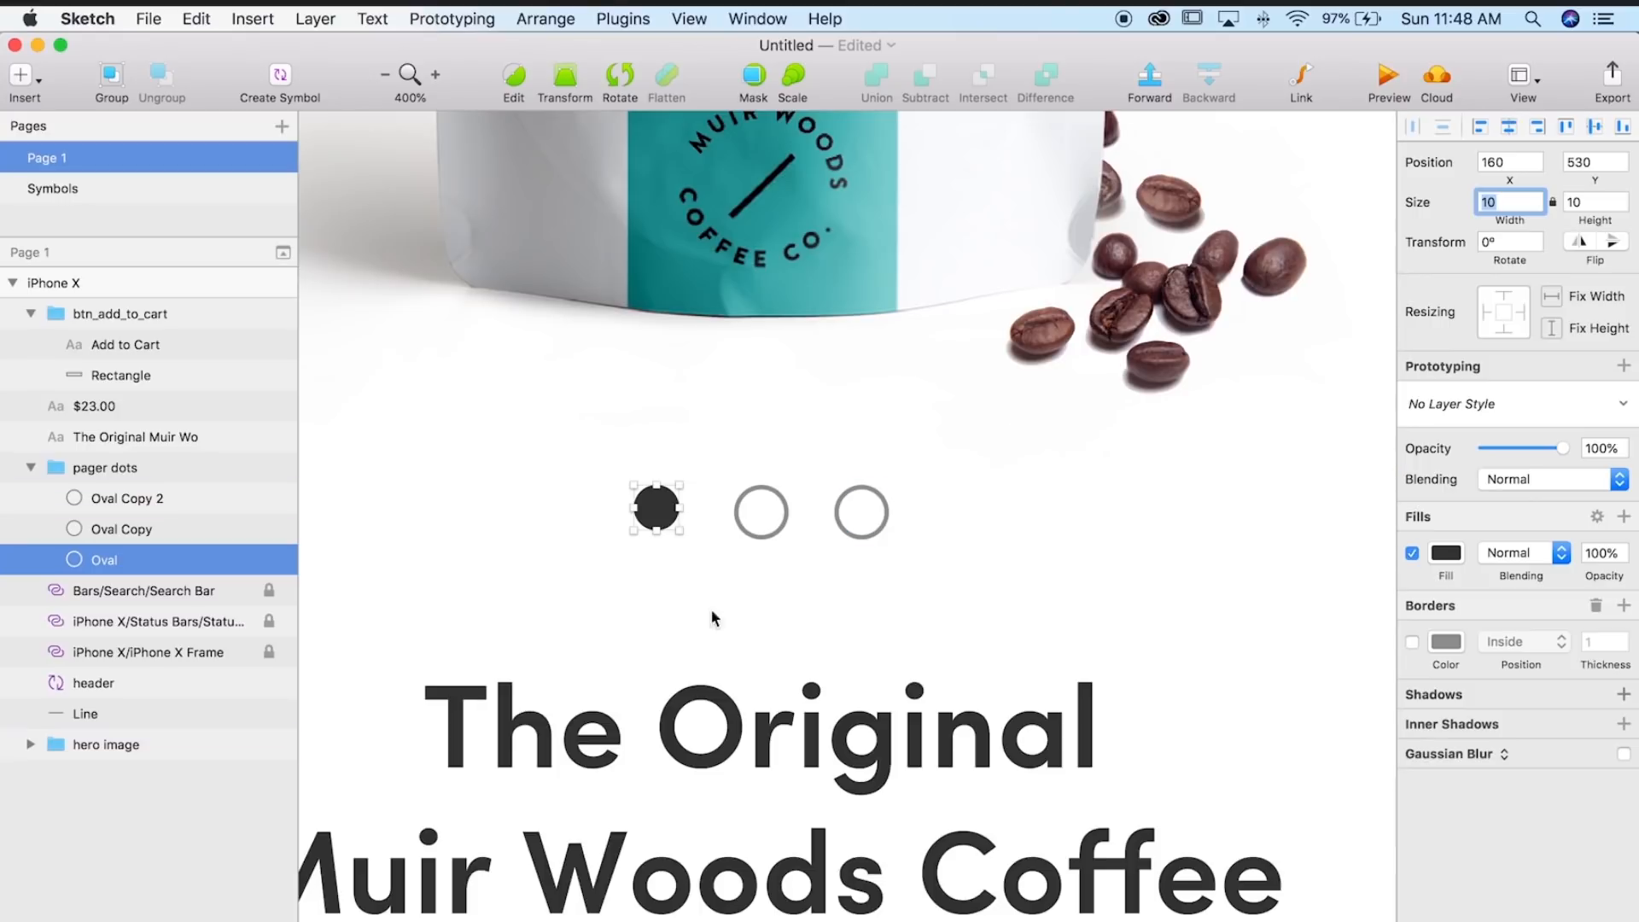
# - Resize both outlined pager dots to 10 by 10 and clear the selection
pyautogui.click(783, 518)
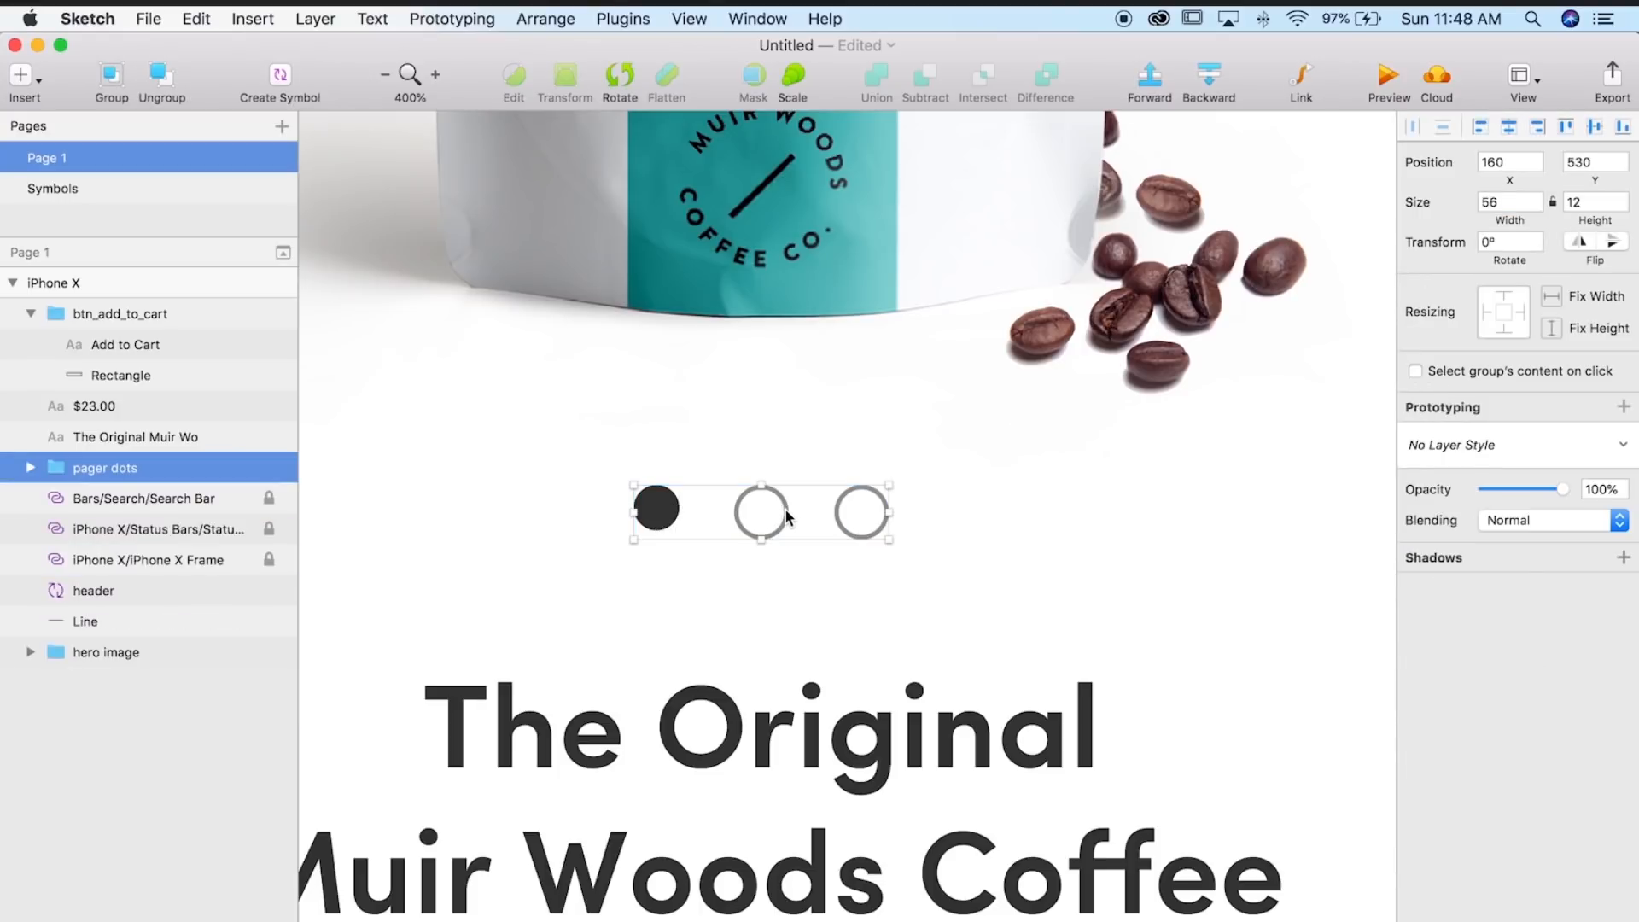
pyautogui.doubleClick(785, 516)
pyautogui.doubleClick(1511, 208)
pyautogui.write('10')
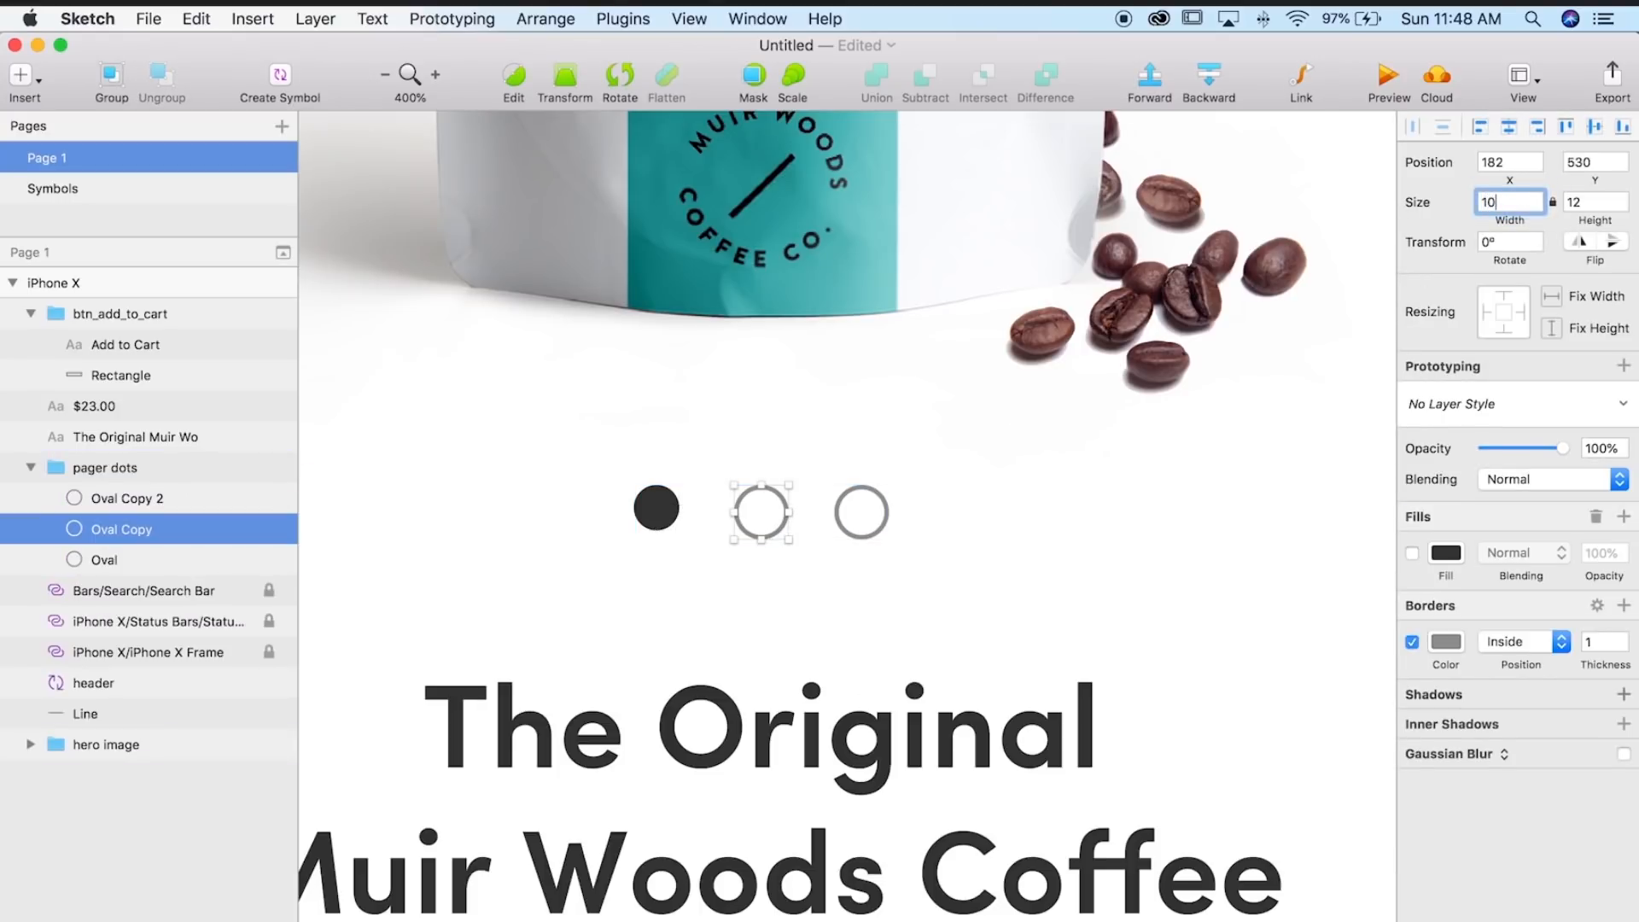
pyautogui.press('Return')
pyautogui.click(887, 505)
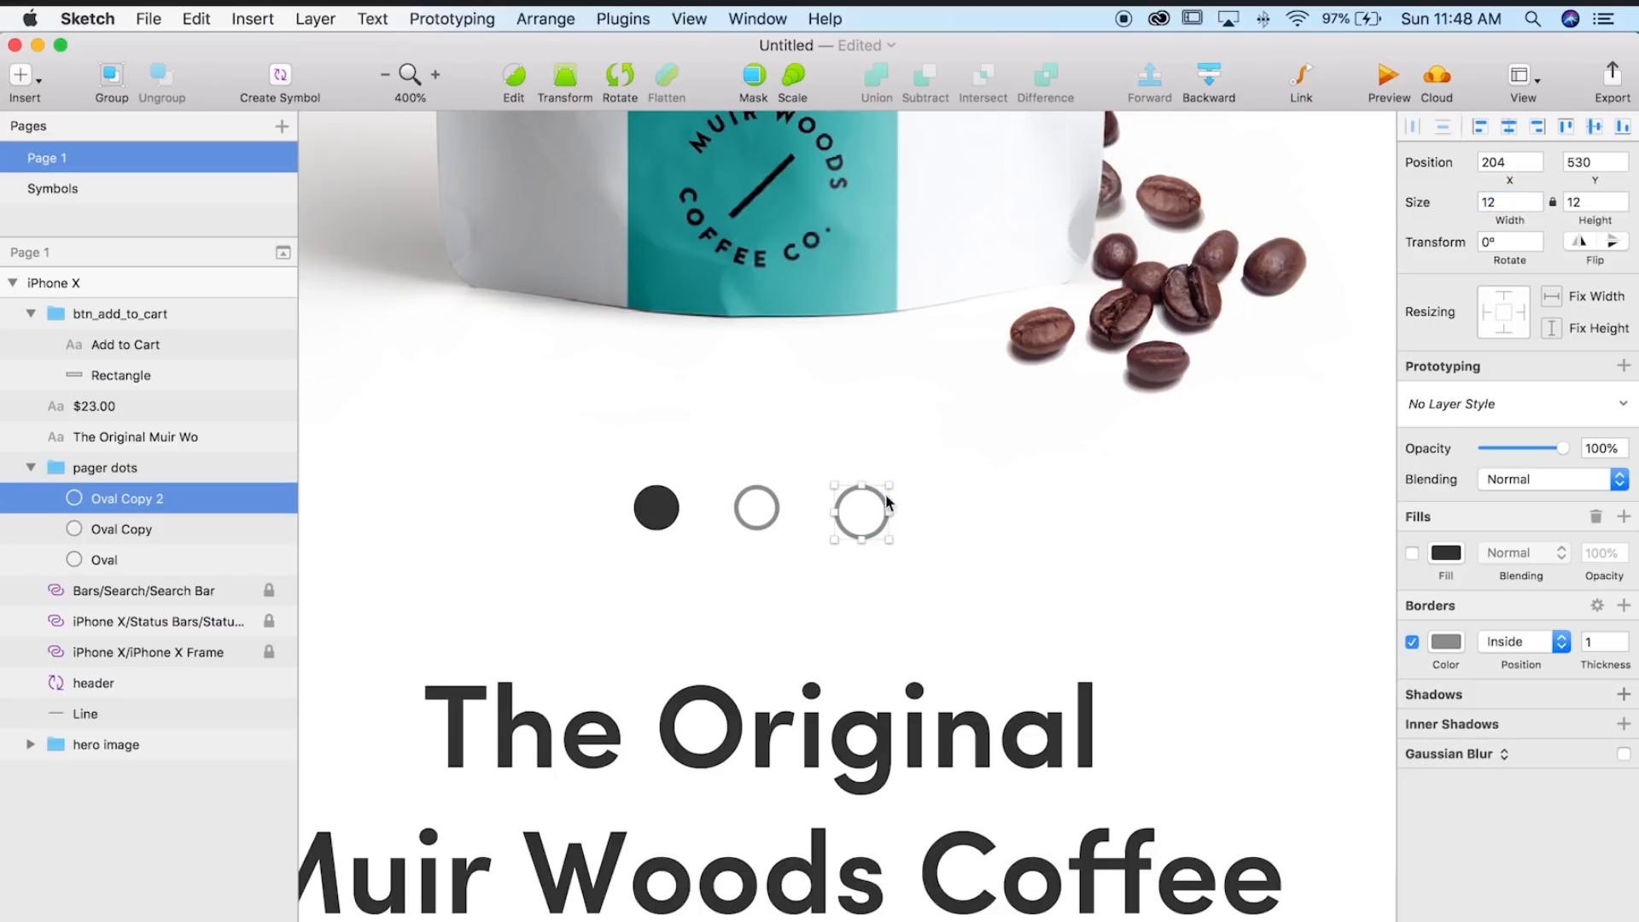
pyautogui.doubleClick(1508, 208)
pyautogui.write('10')
pyautogui.press('Return')
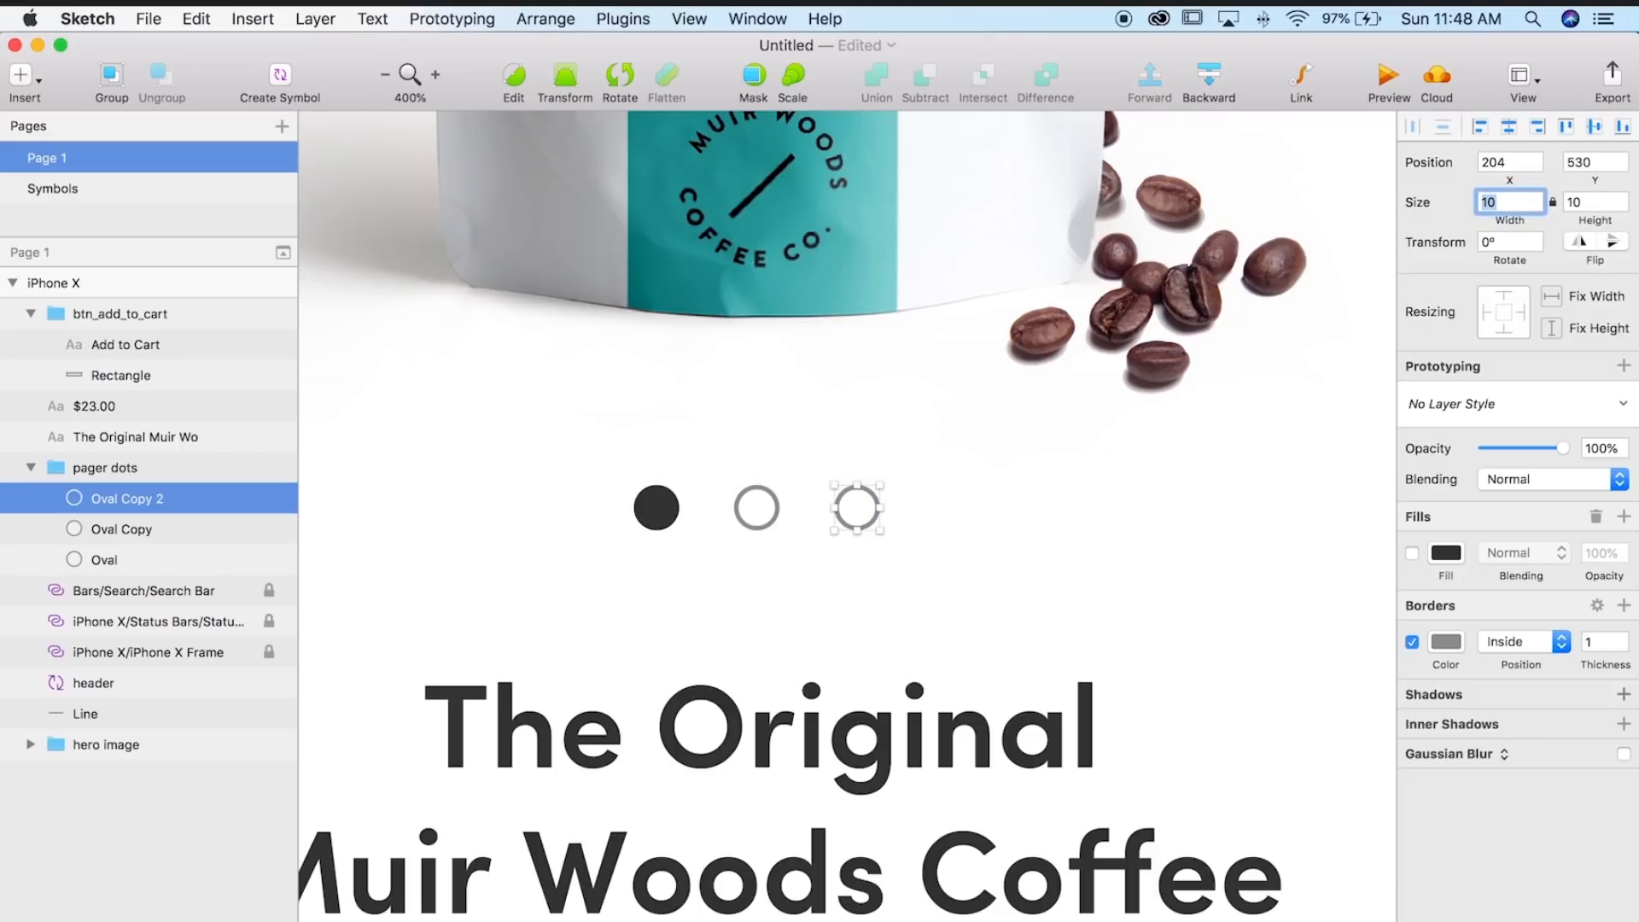
pyautogui.click(760, 514)
pyautogui.press('super+0')
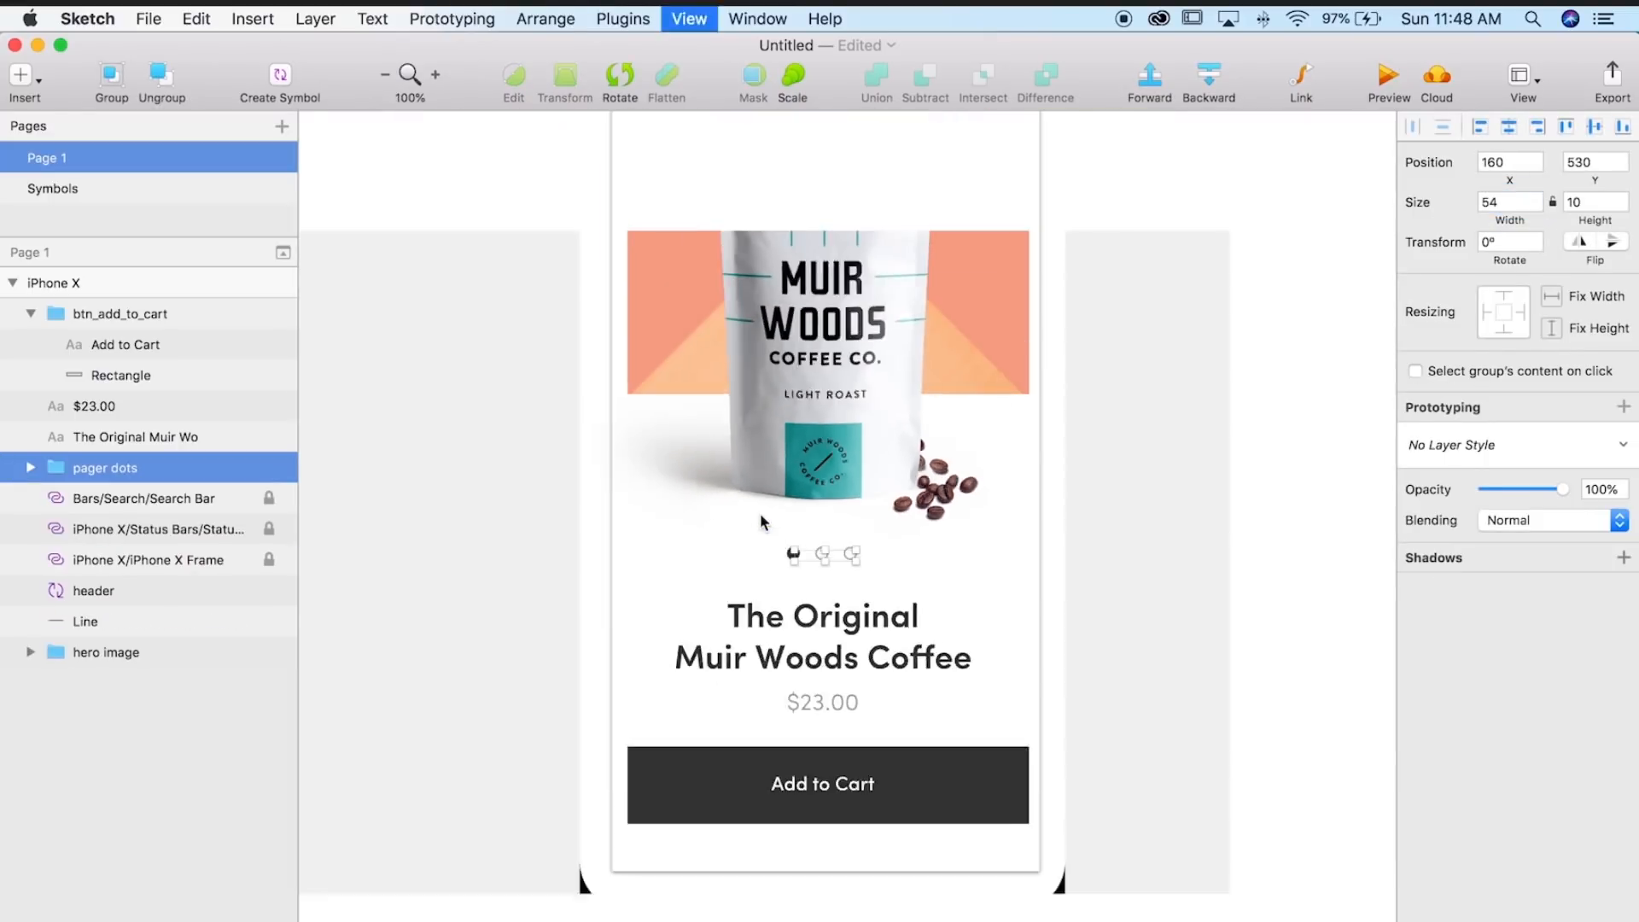
pyautogui.click(1169, 587)
pyautogui.scroll(4, 1169, 587)
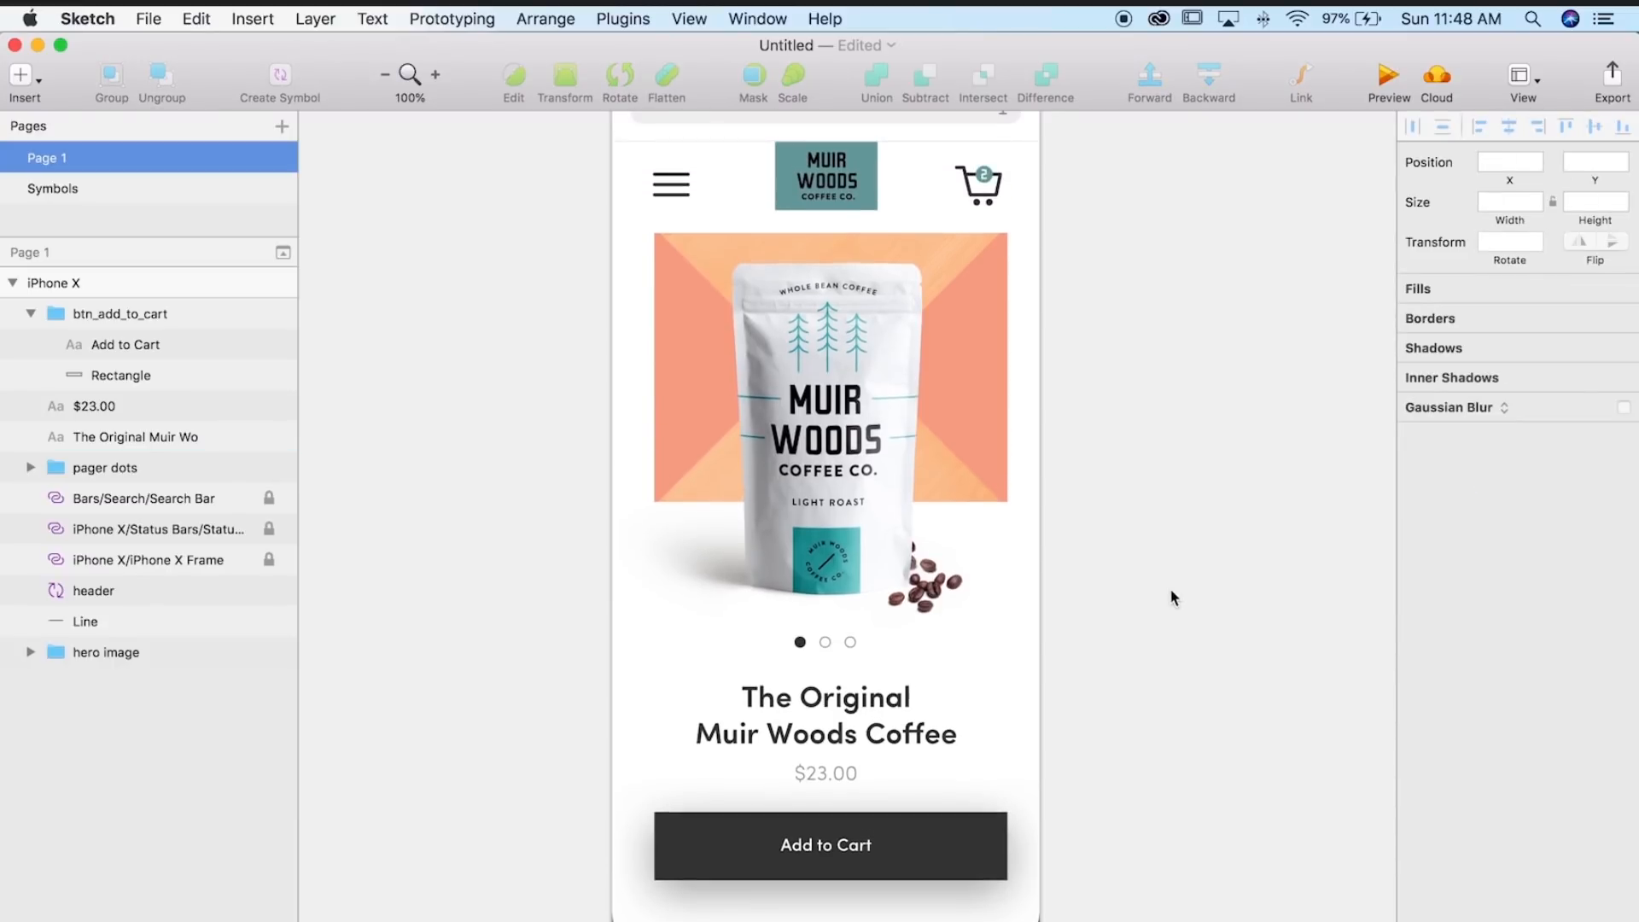
# - Move the Add to Cart button slightly lower on the artboard
pyautogui.scroll(-2, 1170, 592)
pyautogui.click(943, 814)
pyautogui.moveTo(941, 817); pyautogui.dragTo(931, 851)
# - Move the product heading and price down together, and shift the pager dots slightly lower
pyautogui.click(844, 754)
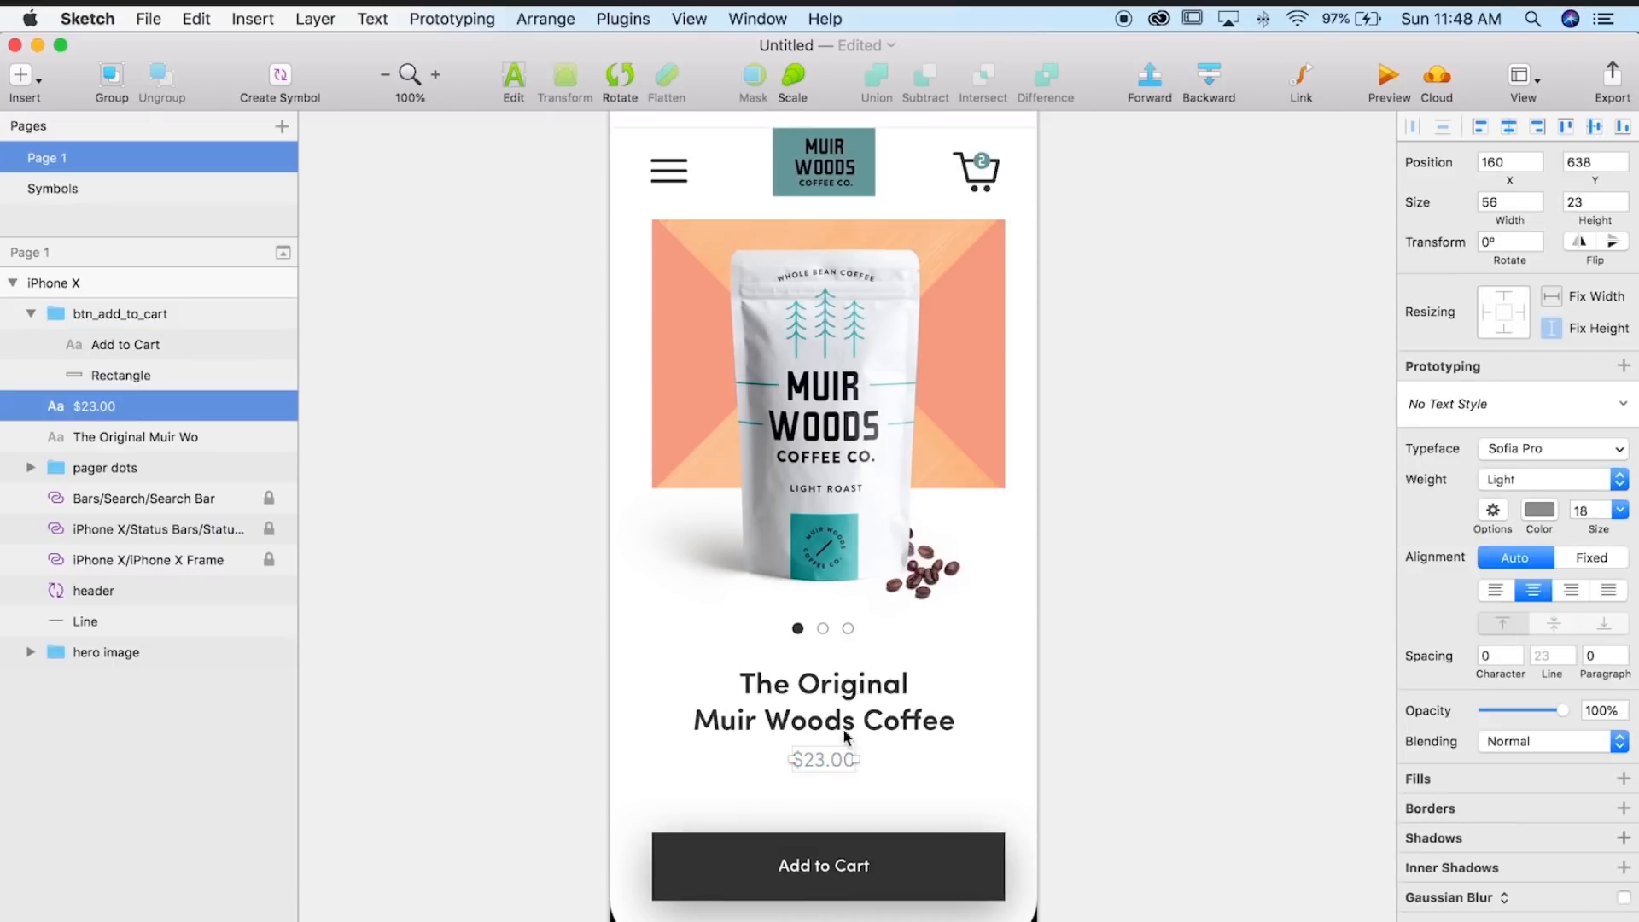
pyautogui.keyDown('shift'); pyautogui.click(843, 721); pyautogui.keyUp('shift')
pyautogui.moveTo(843, 721); pyautogui.dragTo(843, 744)
pyautogui.moveTo(830, 632); pyautogui.dragTo(842, 645)
pyautogui.click(843, 581)
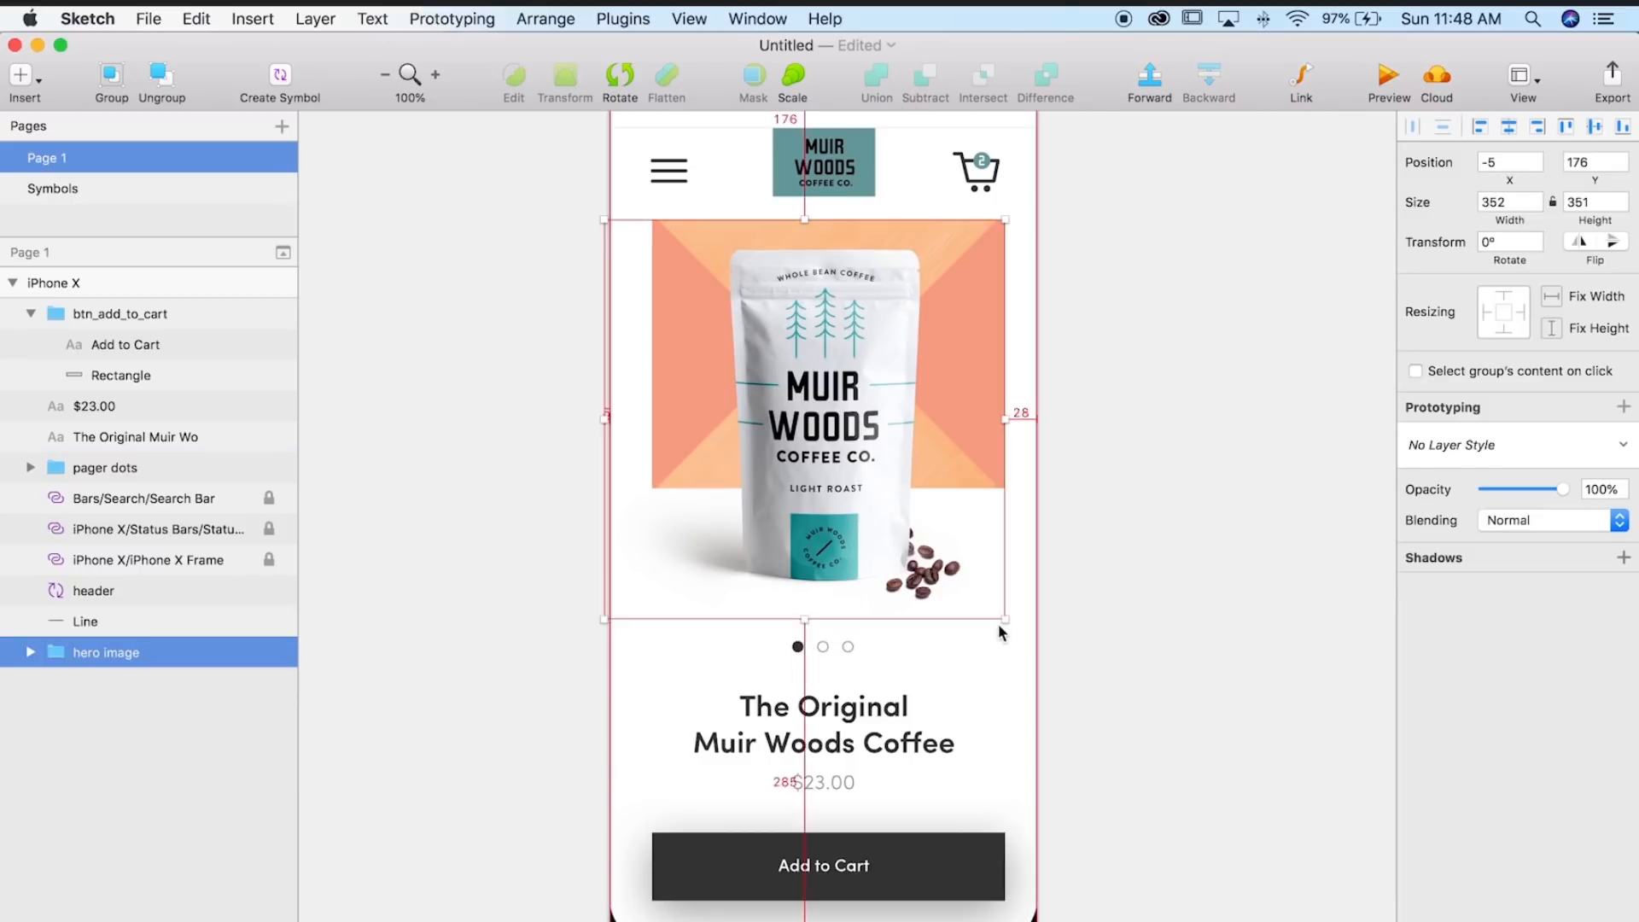
pyautogui.moveTo(1002, 615)
pyautogui.mouseDown()
pyautogui.moveTo(1022, 648)
pyautogui.moveTo(973, 622)
pyautogui.moveTo(990, 639)
pyautogui.mouseUp()
pyautogui.press('super+z')
# - Open the hero image group and select the beans layer beneath the coffee bag image
pyautogui.doubleClick(864, 483)
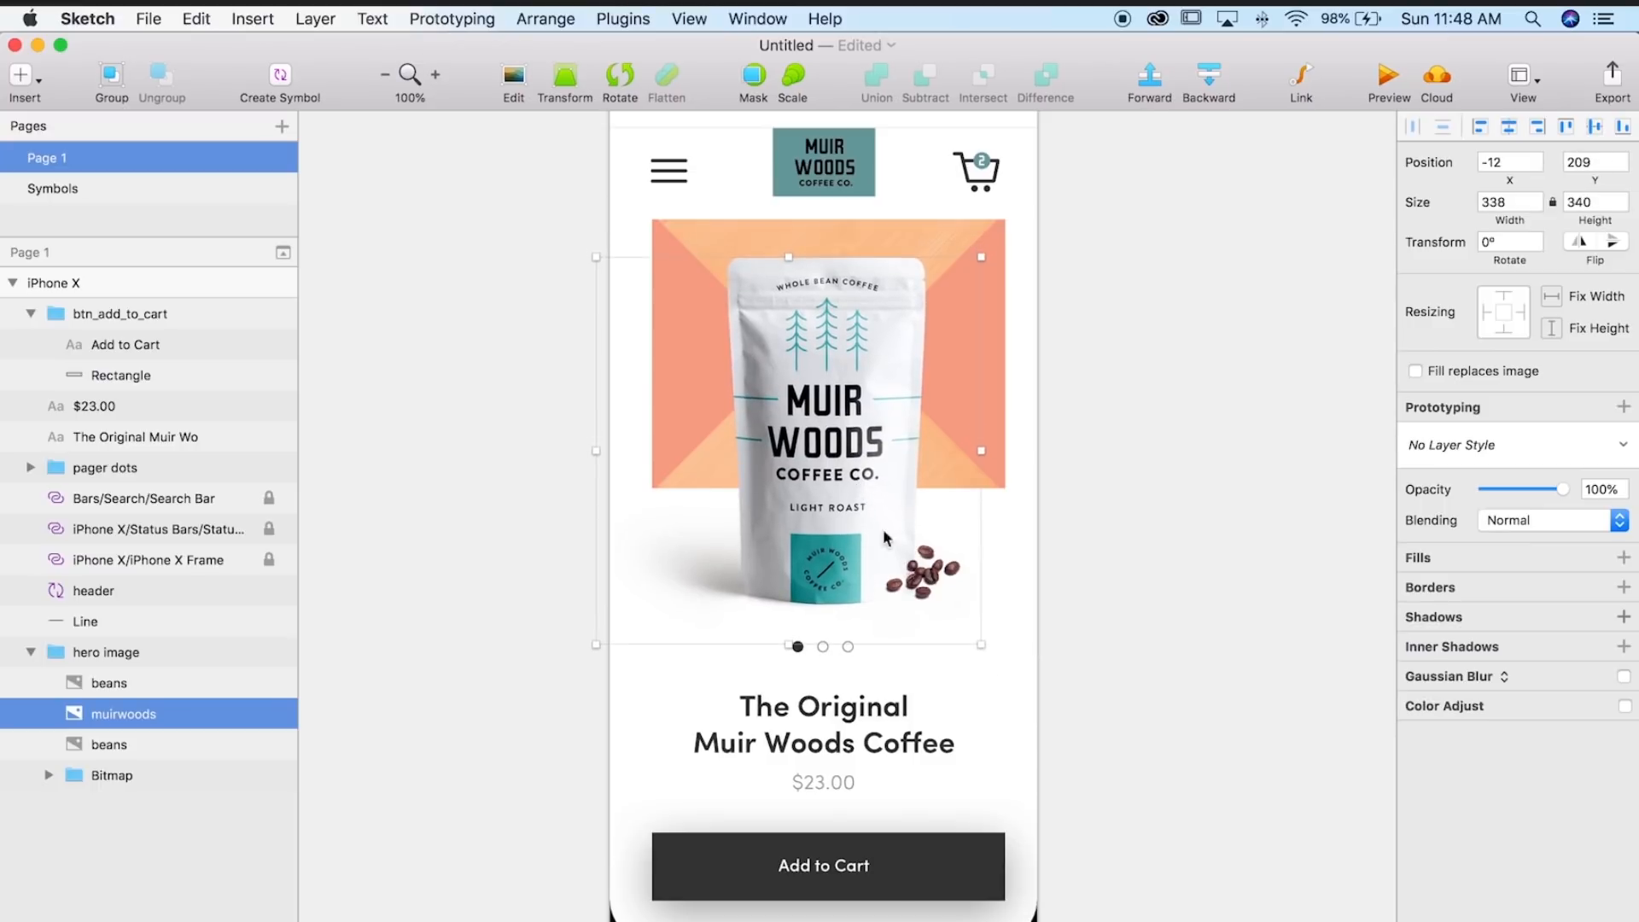
pyautogui.click(927, 563)
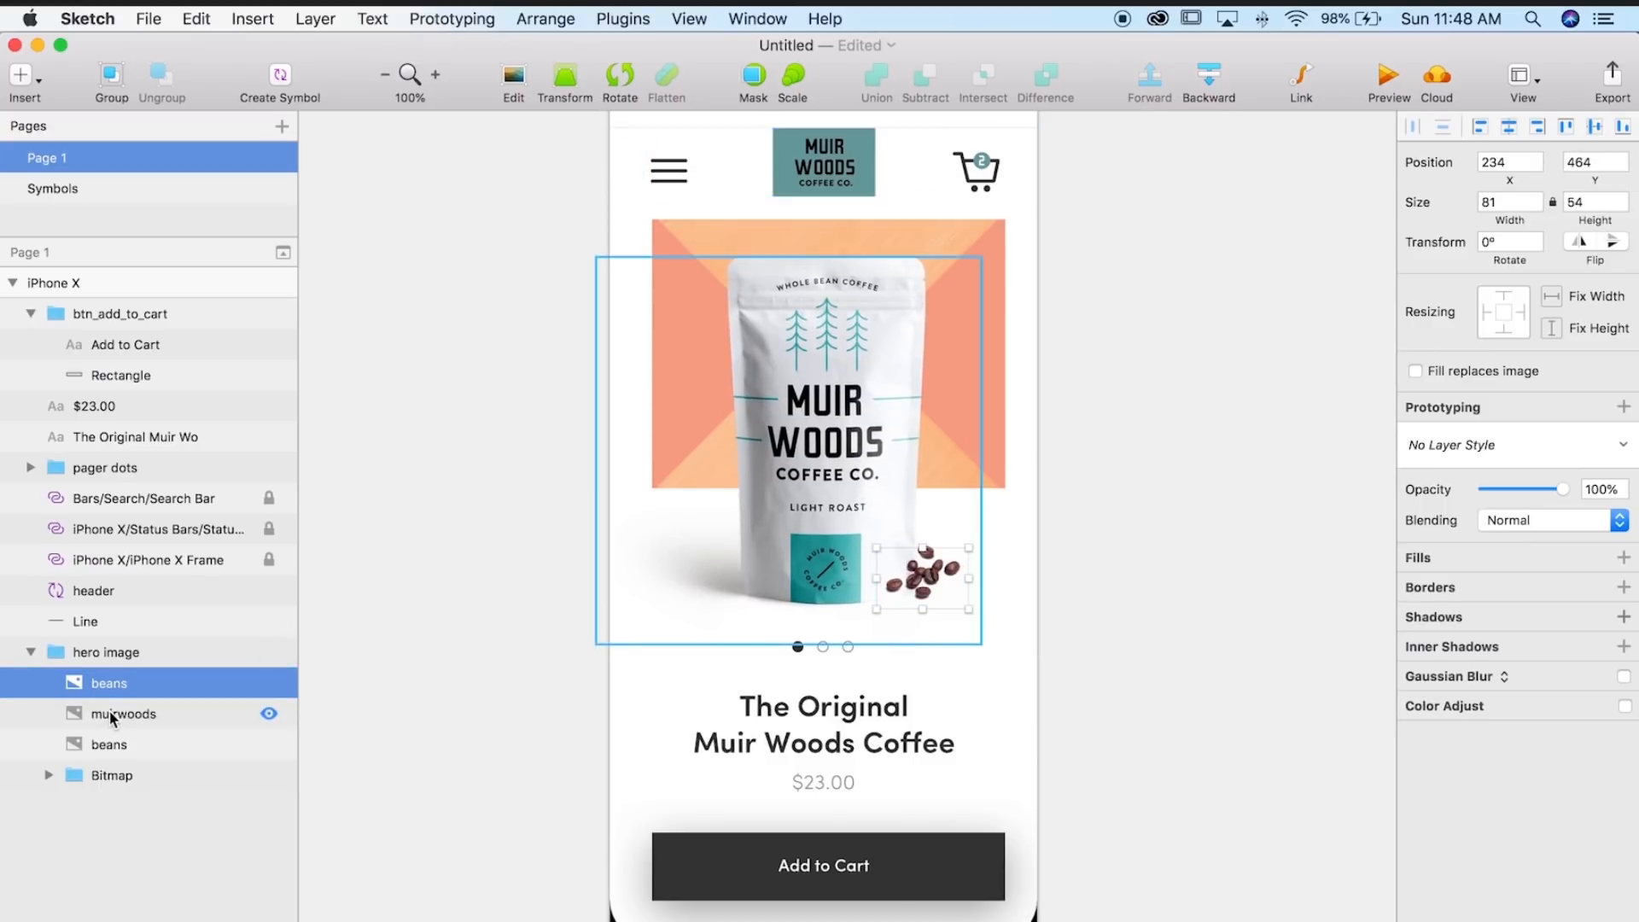
pyautogui.click(104, 743)
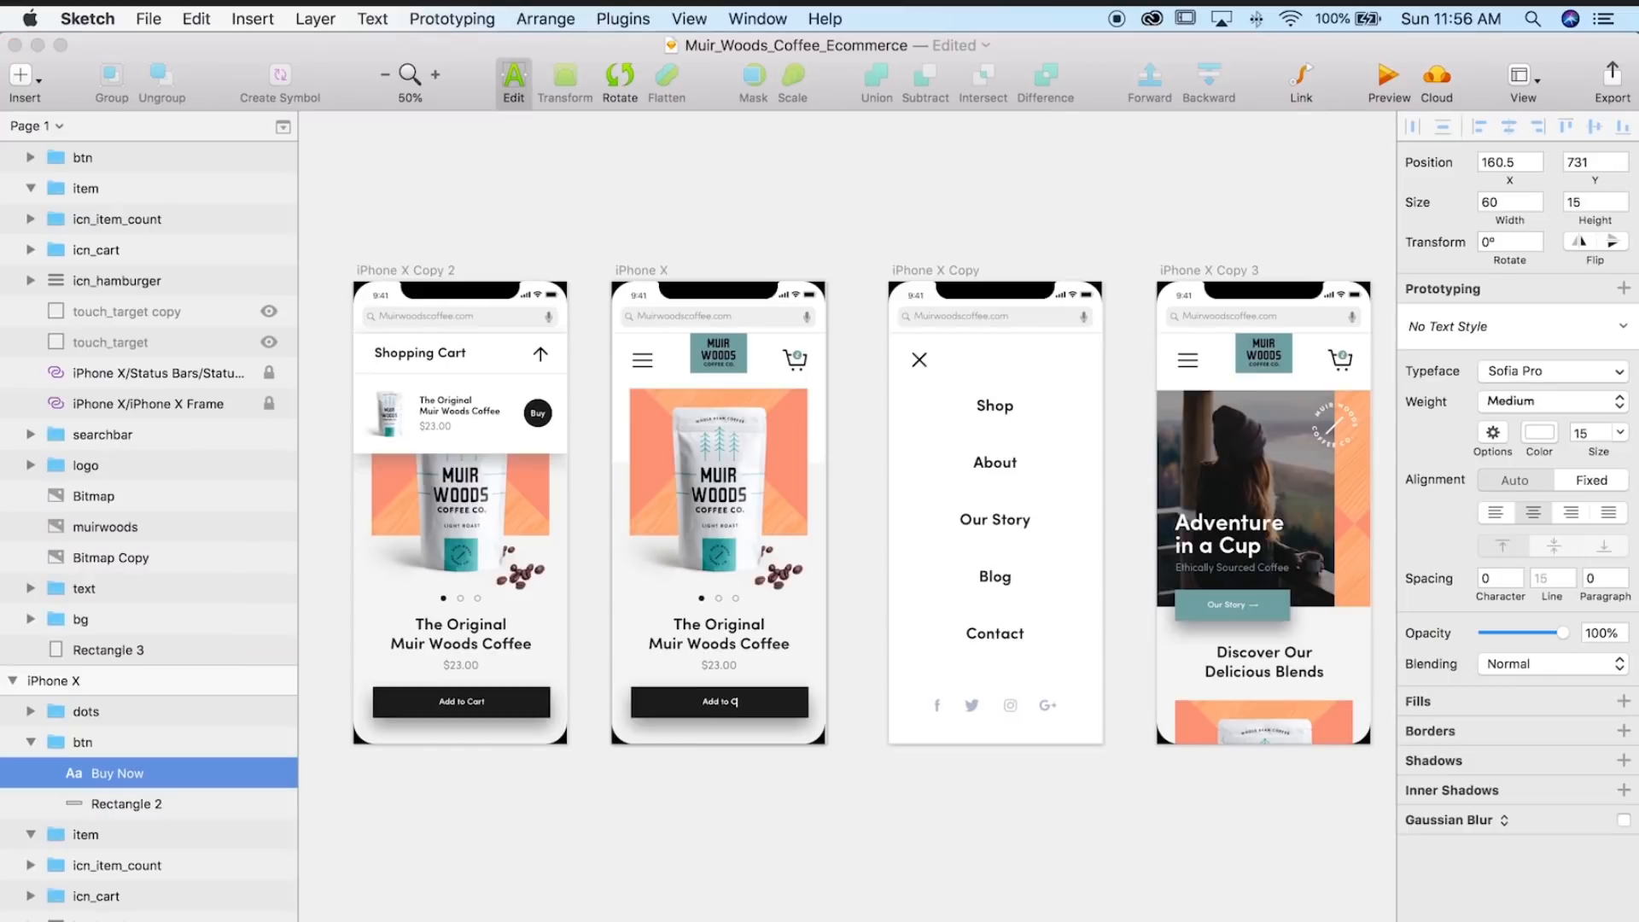
# - Finish changing the product screen's button label to "Add to Cart" and clear the selection
pyautogui.write('rt')
pyautogui.click(751, 810)
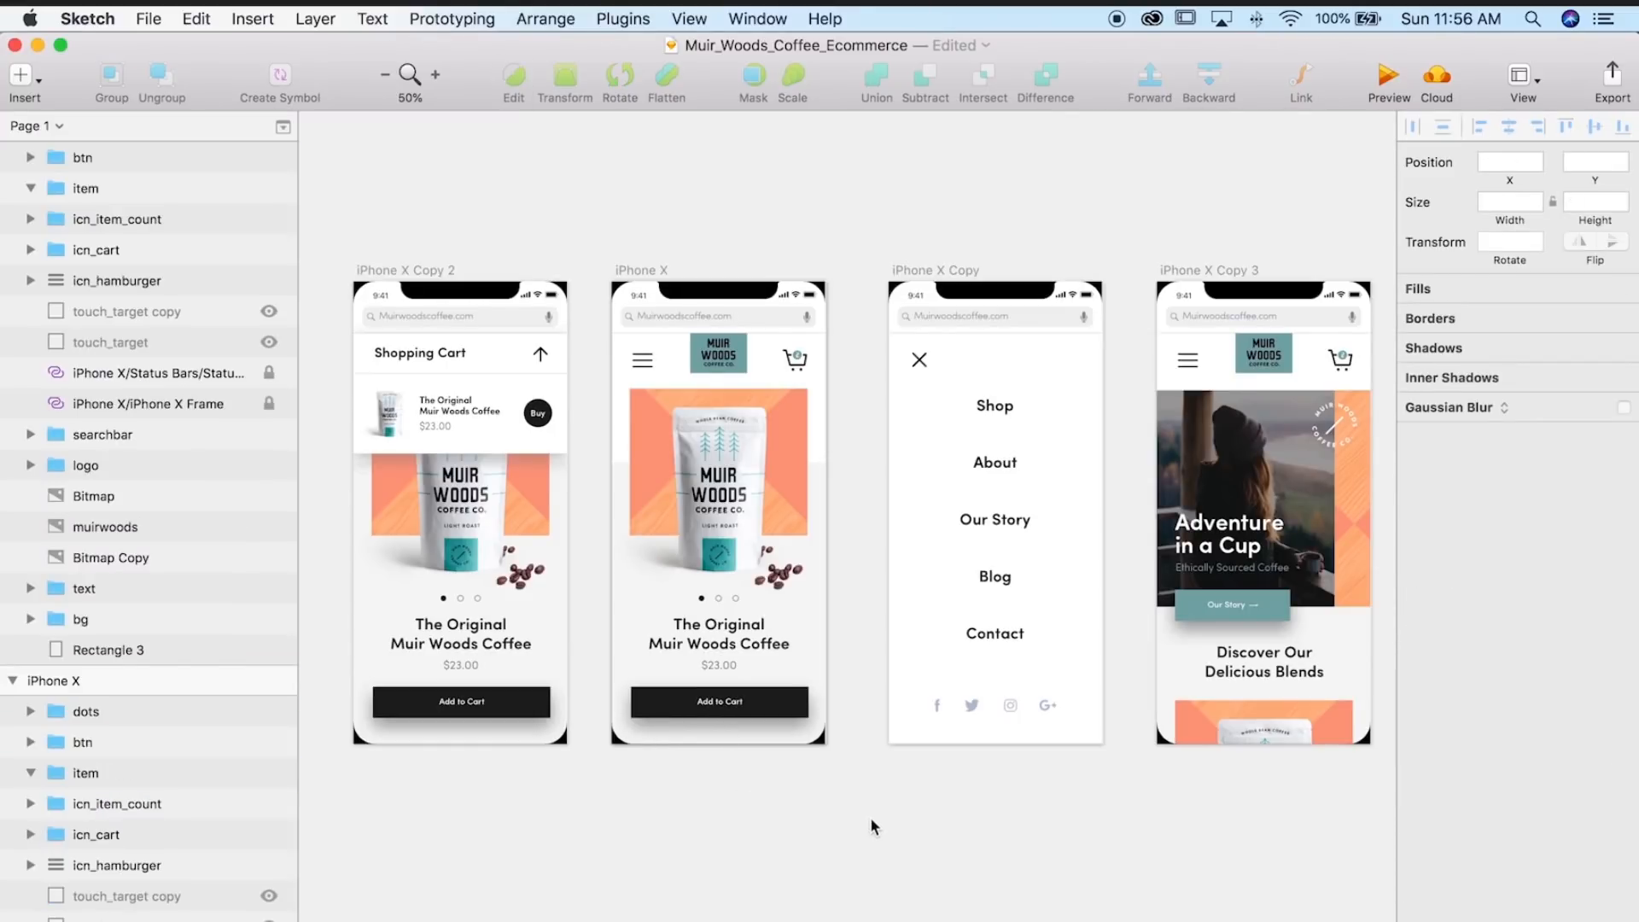
# - Examine the Adventure in a Cup landing screen, including its hero photo, round badge and Our Story button
pyautogui.moveTo(1079, 832); pyautogui.dragTo(806, 827)
pyautogui.press('super+plus')
pyautogui.moveTo(1236, 738); pyautogui.dragTo(1083, 790)
pyautogui.moveTo(1268, 645); pyautogui.dragTo(1216, 614)
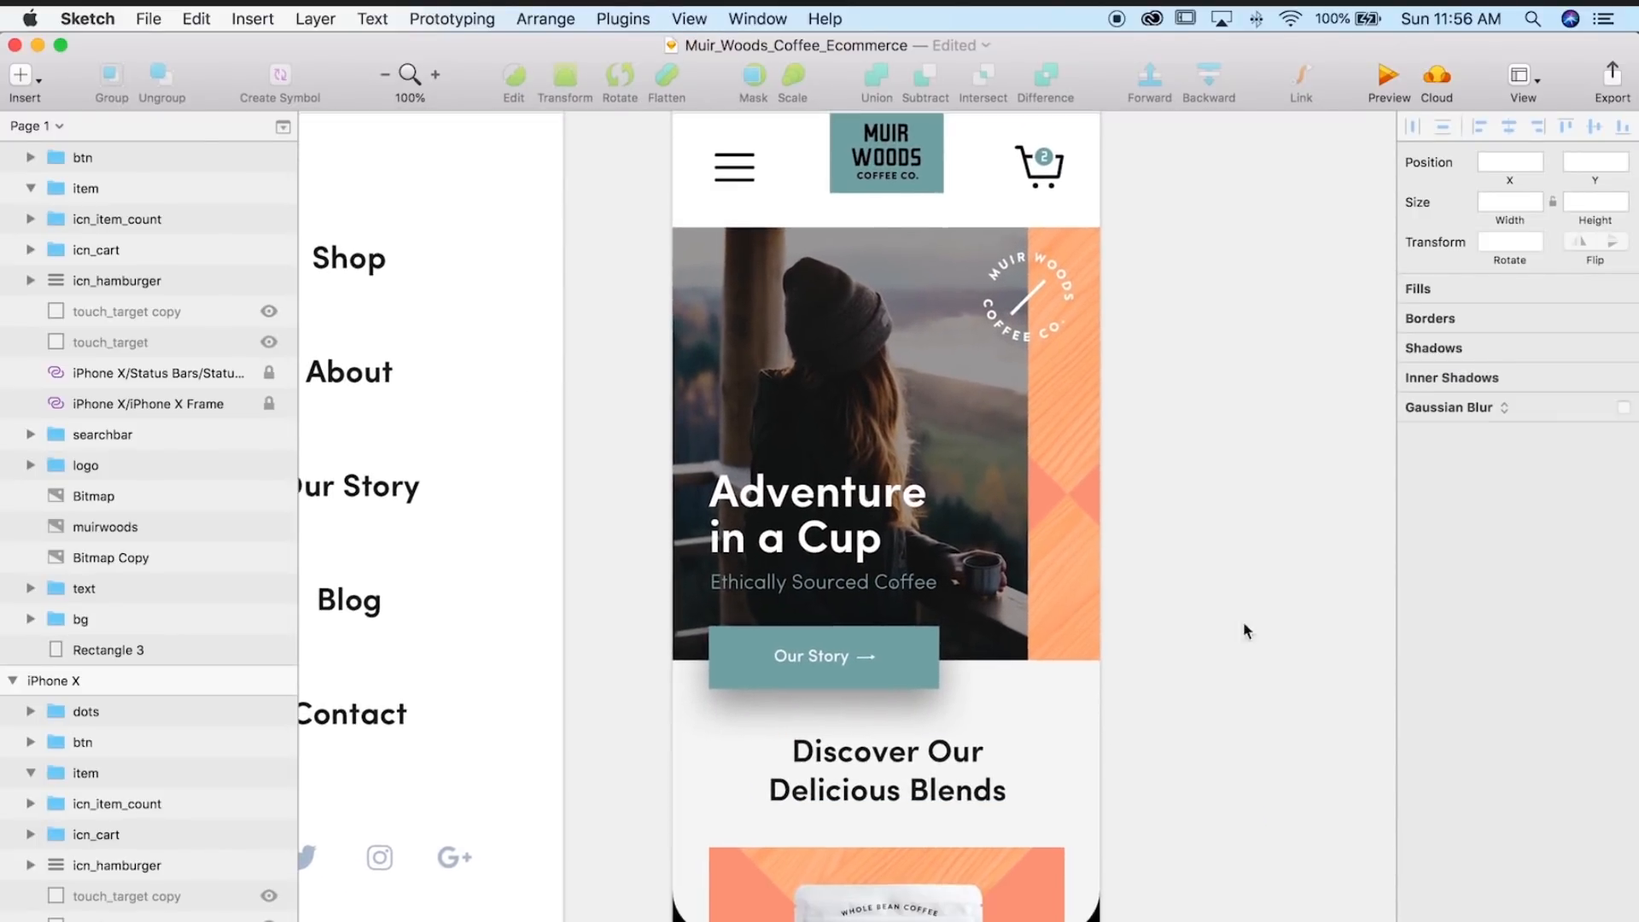
pyautogui.hscroll(5, 1279, 630)
pyautogui.scroll(2, 1280, 630)
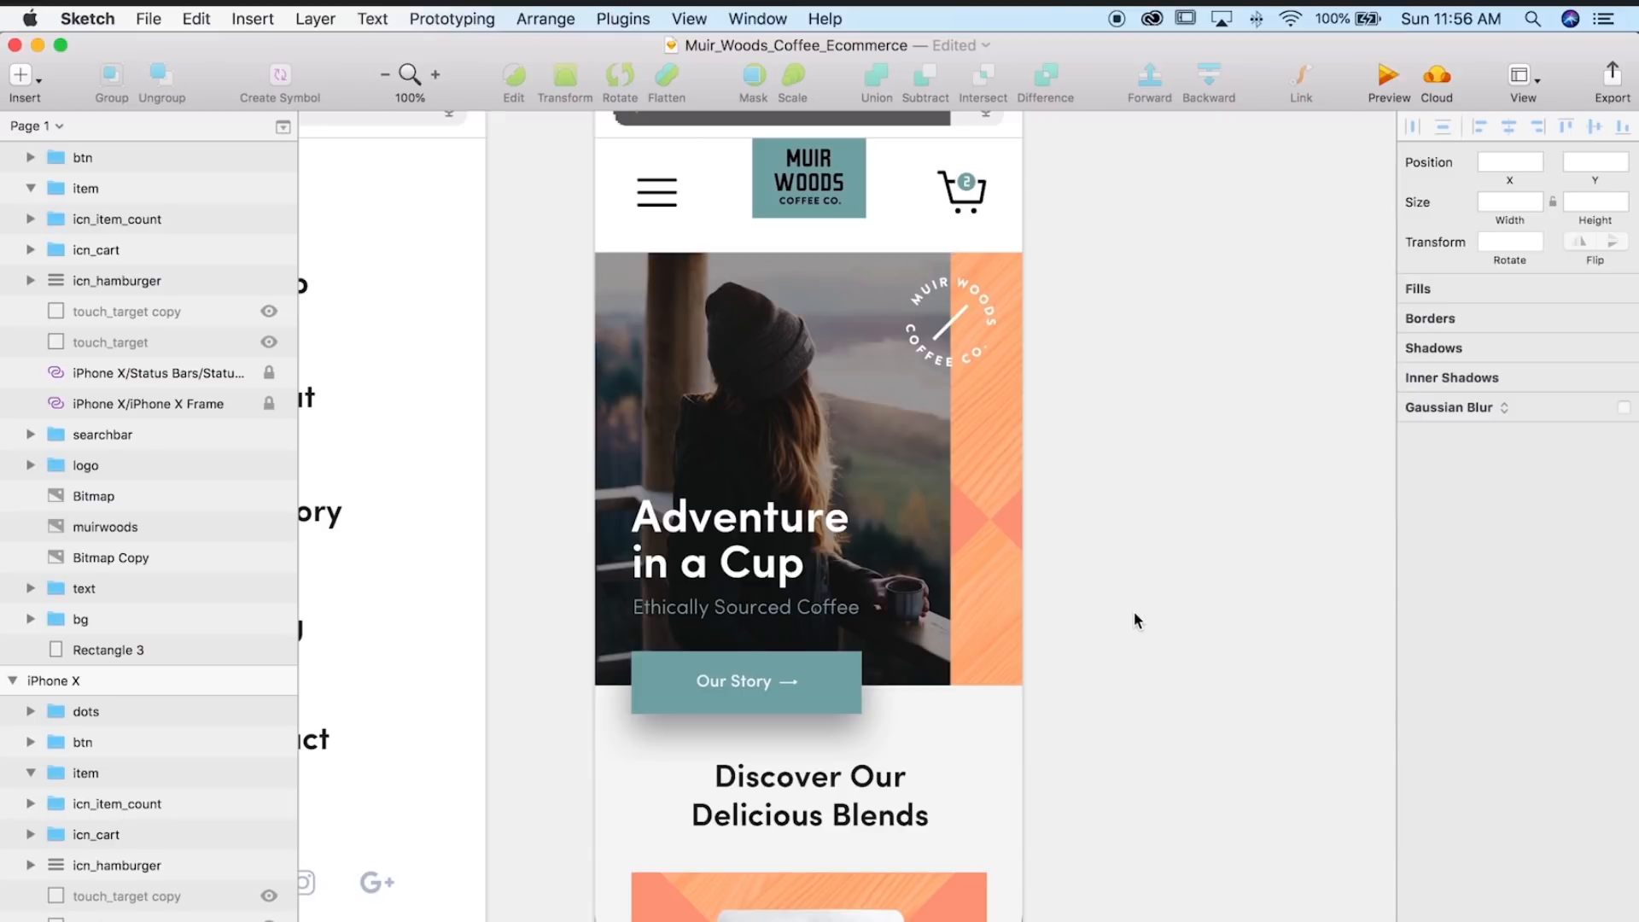
pyautogui.scroll(-2, 1146, 632)
pyautogui.hscroll(-1, 1146, 631)
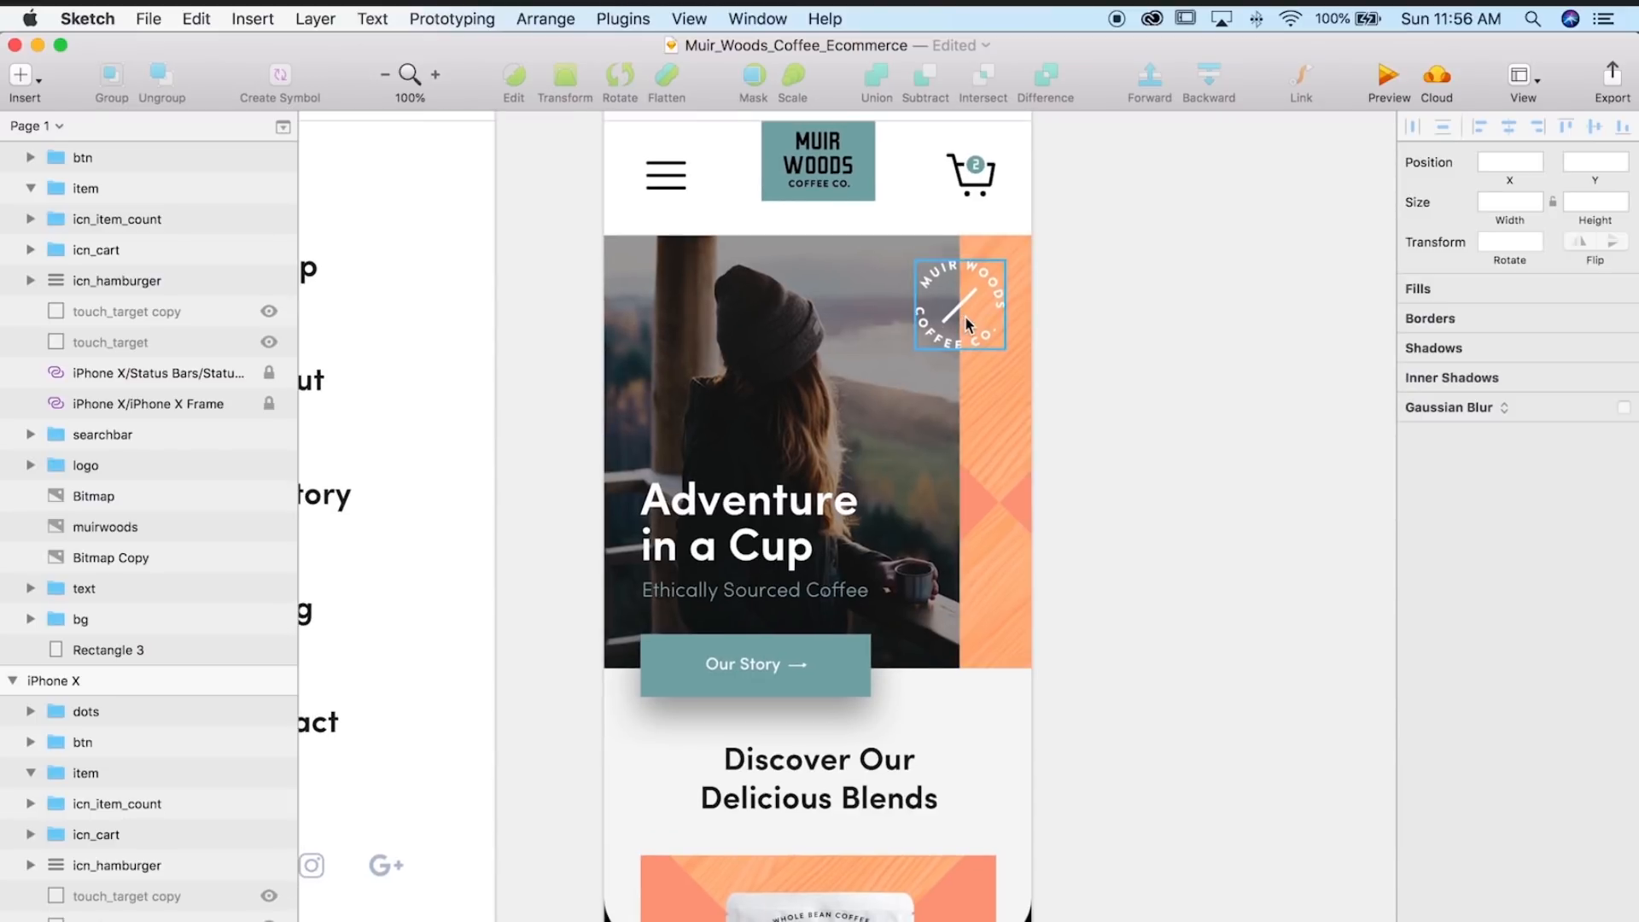
# - Compare the navigation menu screen with the landing screen's hero area and Discover Our Delicious Blends section
pyautogui.moveTo(1054, 589); pyautogui.dragTo(1325, 566)
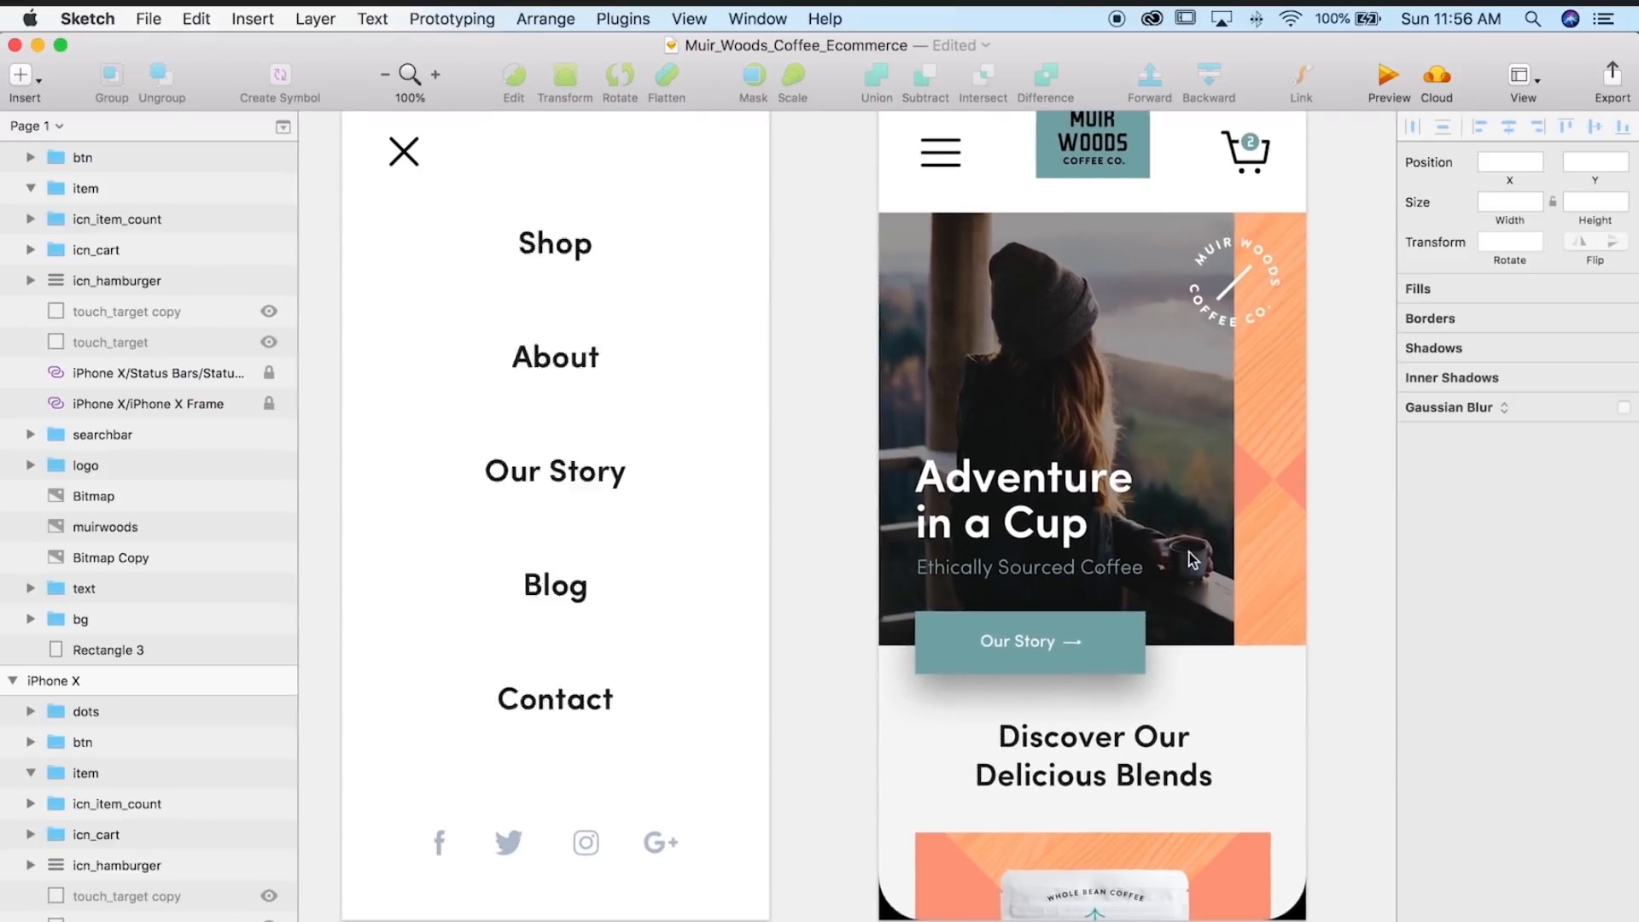
pyautogui.moveTo(597, 521); pyautogui.dragTo(1129, 523)
pyautogui.moveTo(619, 546); pyautogui.dragTo(823, 525)
pyautogui.moveTo(995, 497); pyautogui.dragTo(450, 530)
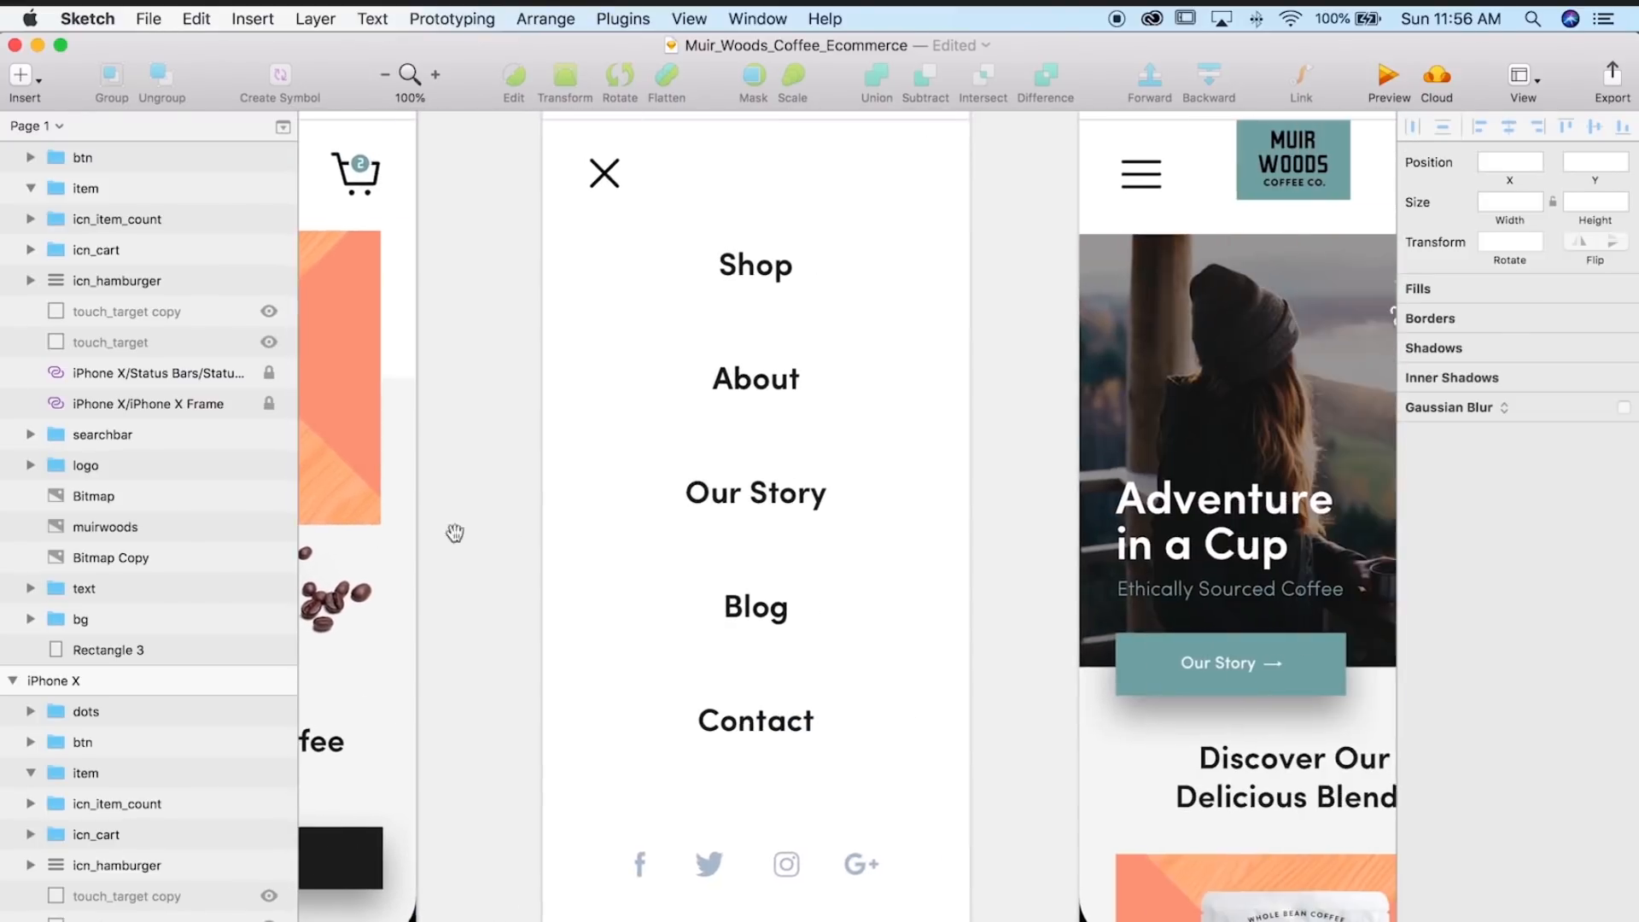
pyautogui.moveTo(995, 519); pyautogui.dragTo(465, 530)
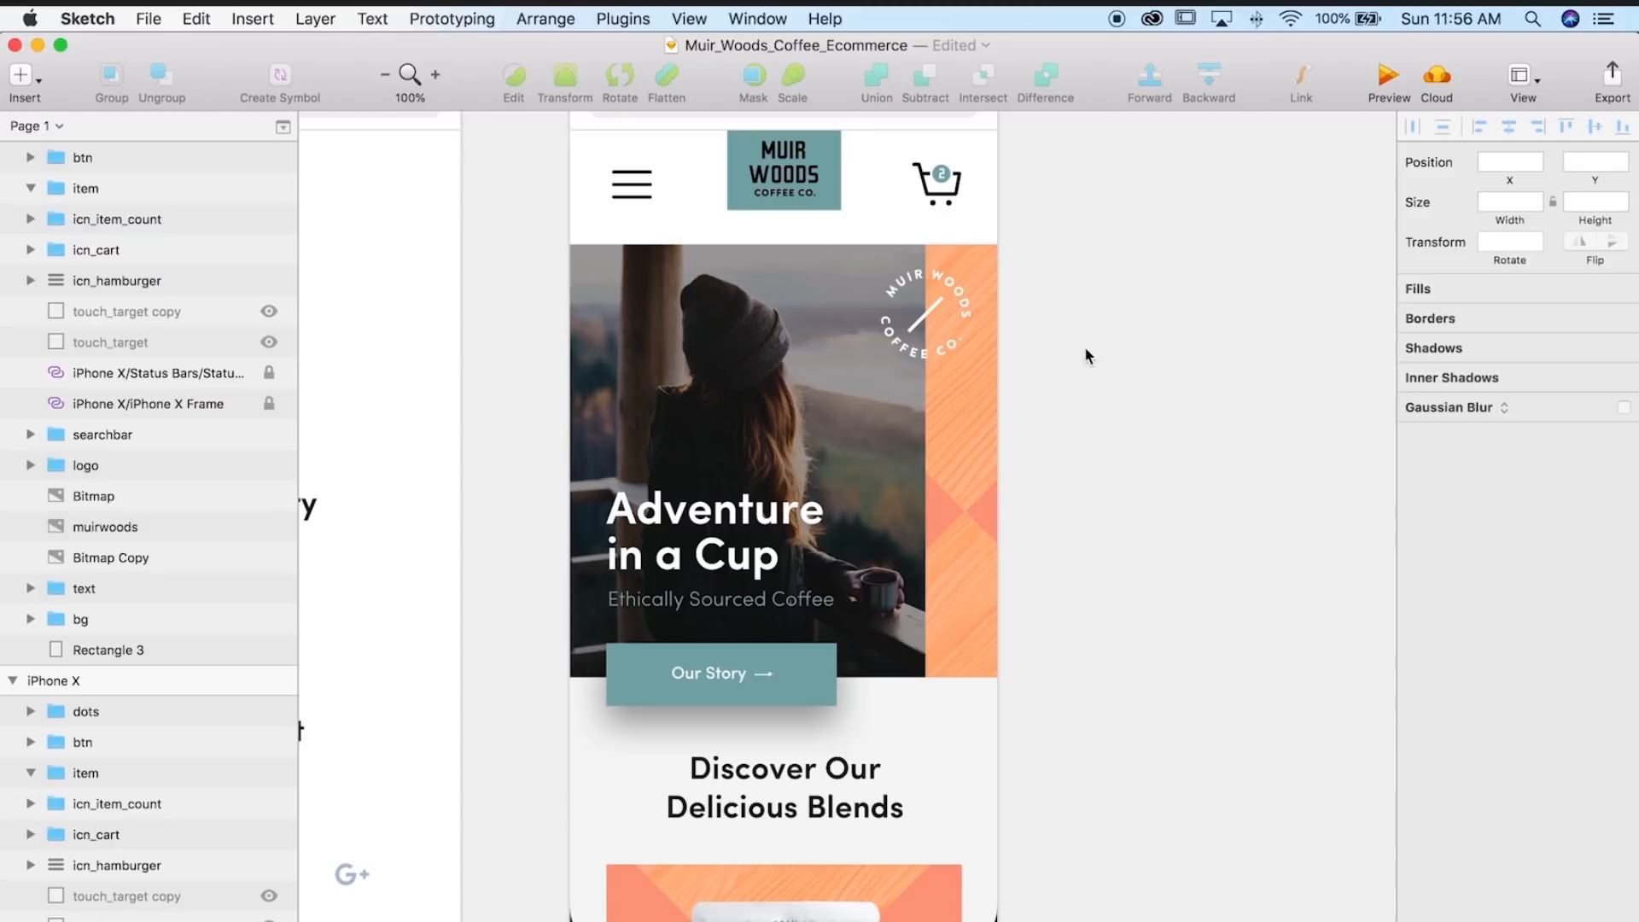
pyautogui.scroll(-2, 1109, 342)
pyautogui.hscroll(-2, 1110, 342)
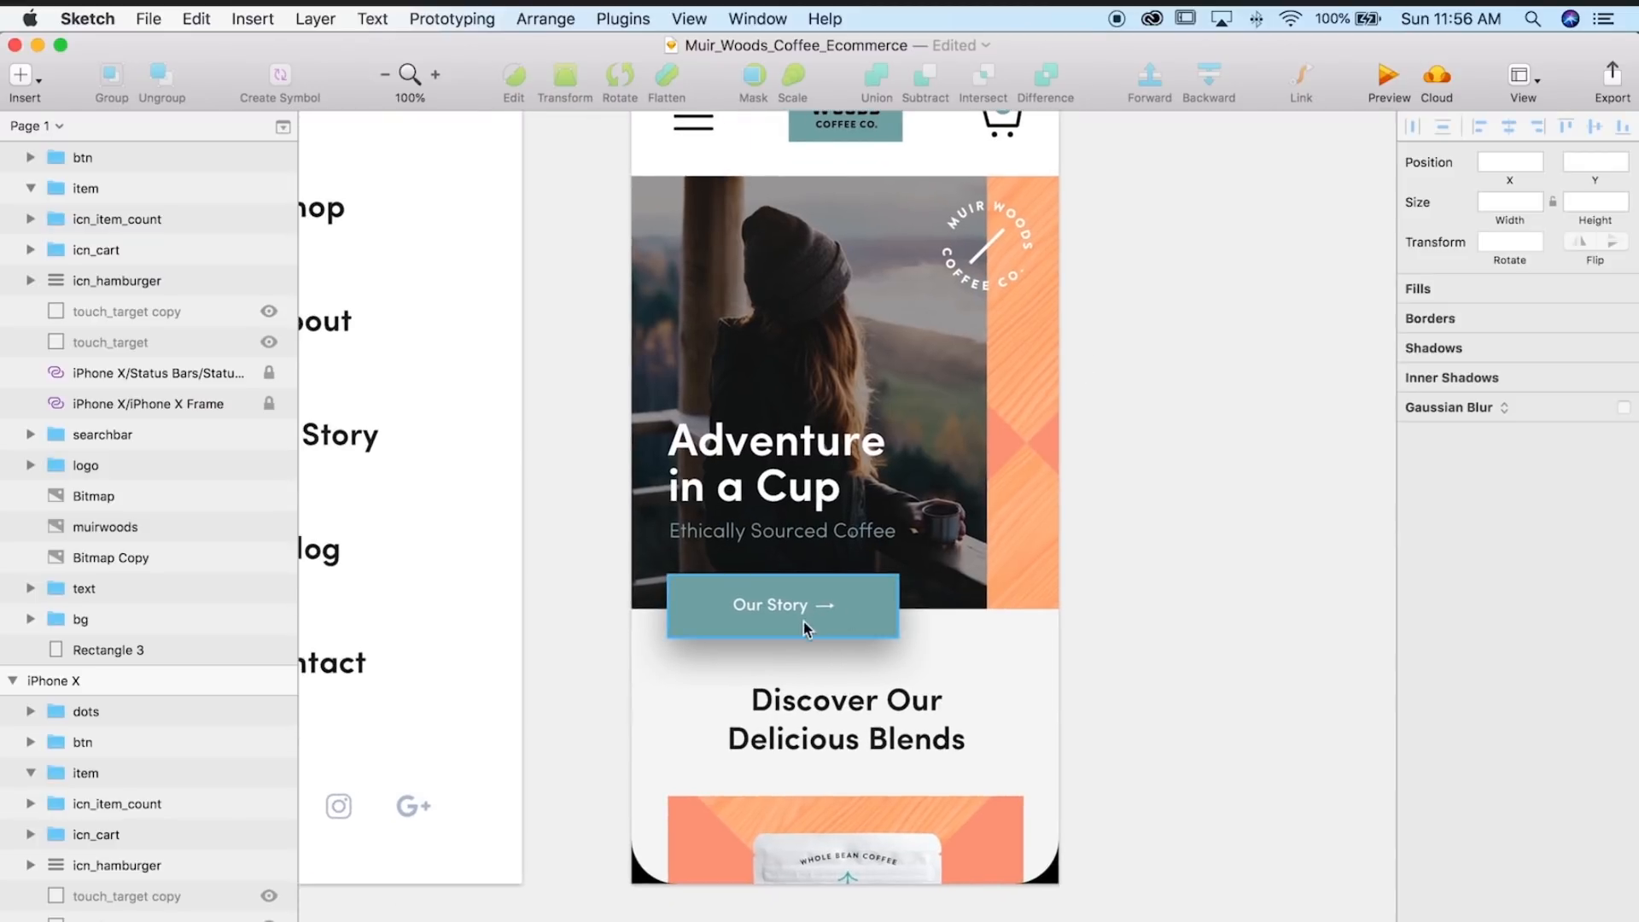
pyautogui.moveTo(791, 658); pyautogui.dragTo(1215, 564)
pyautogui.moveTo(642, 580); pyautogui.dragTo(1028, 546)
pyautogui.hscroll(10, 1028, 545)
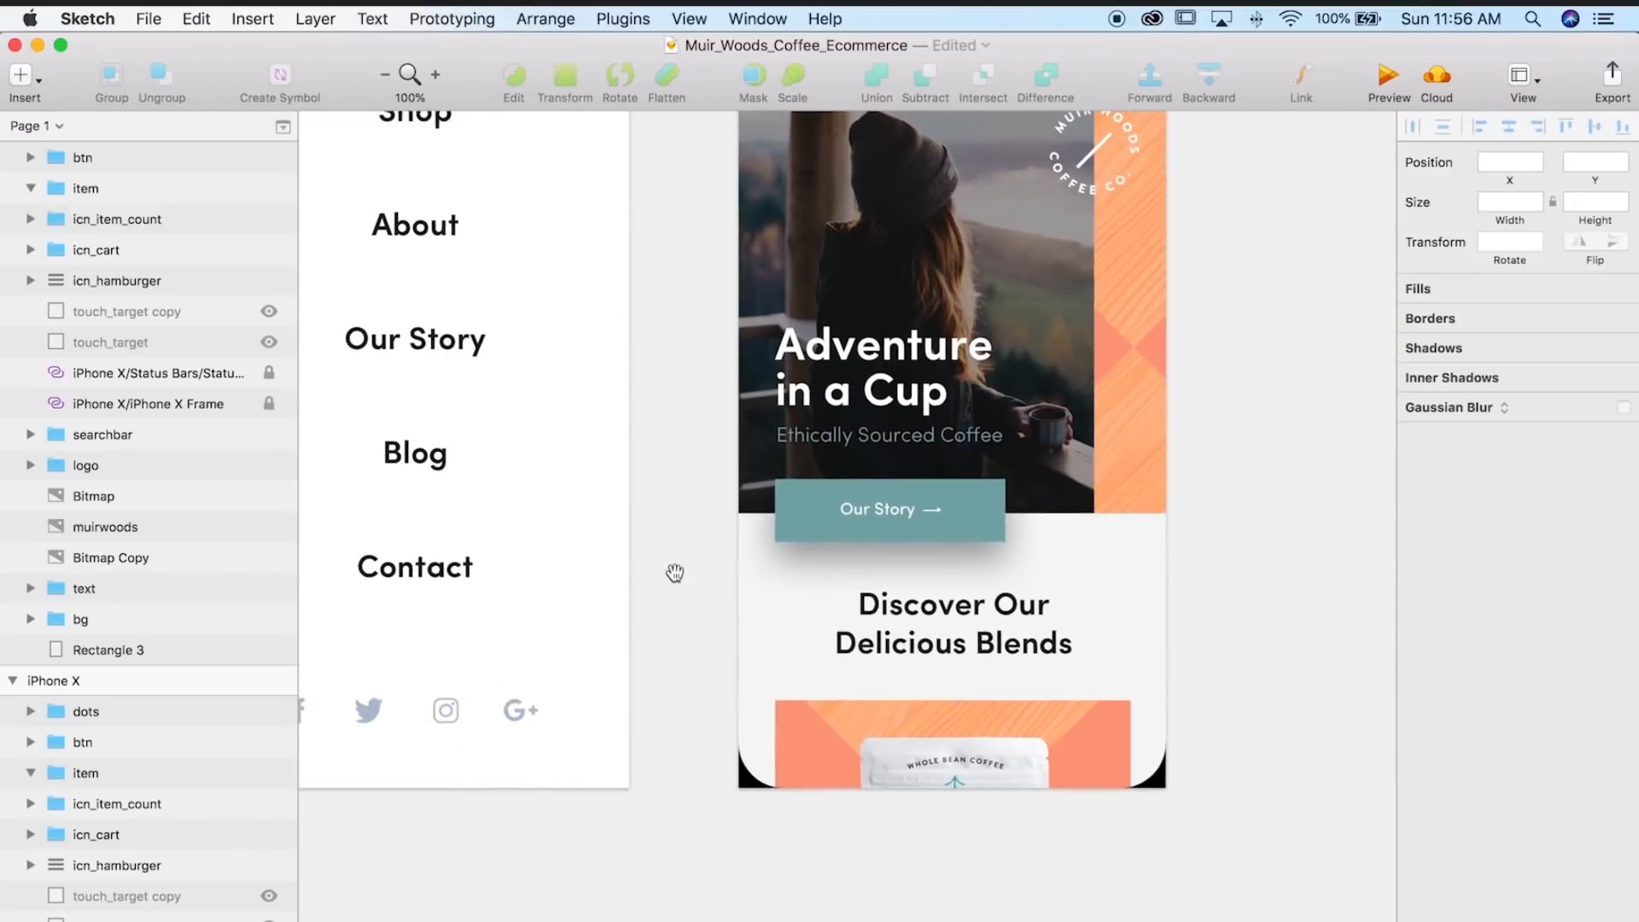
pyautogui.scroll(1, 1218, 535)
pyautogui.hscroll(1, 1219, 534)
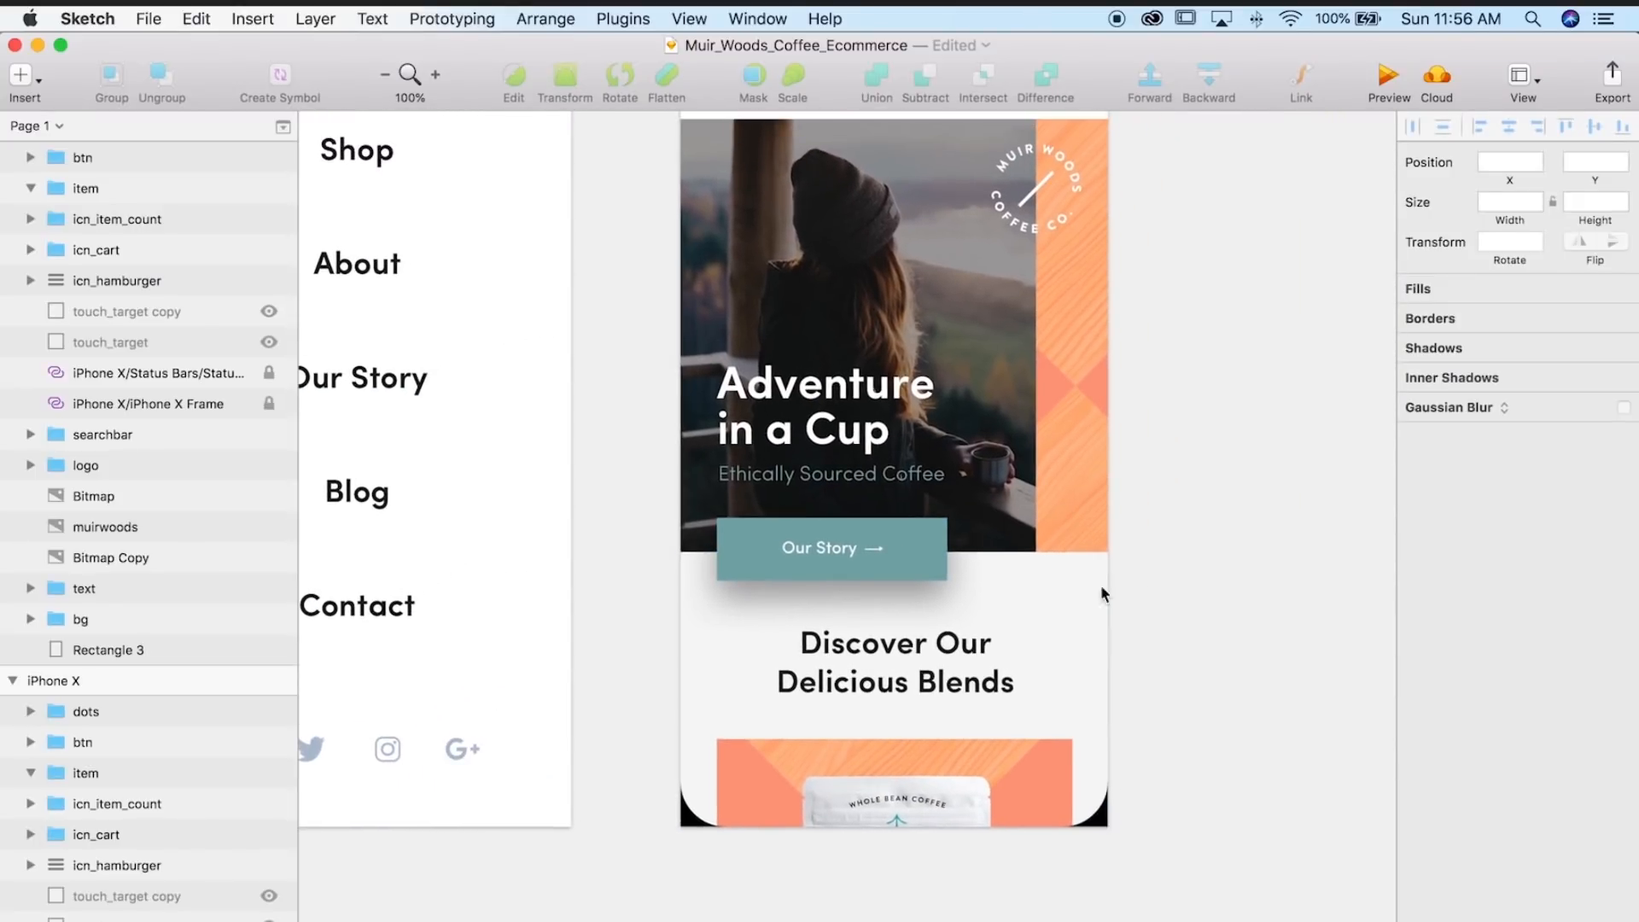
pyautogui.scroll(5, 1157, 551)
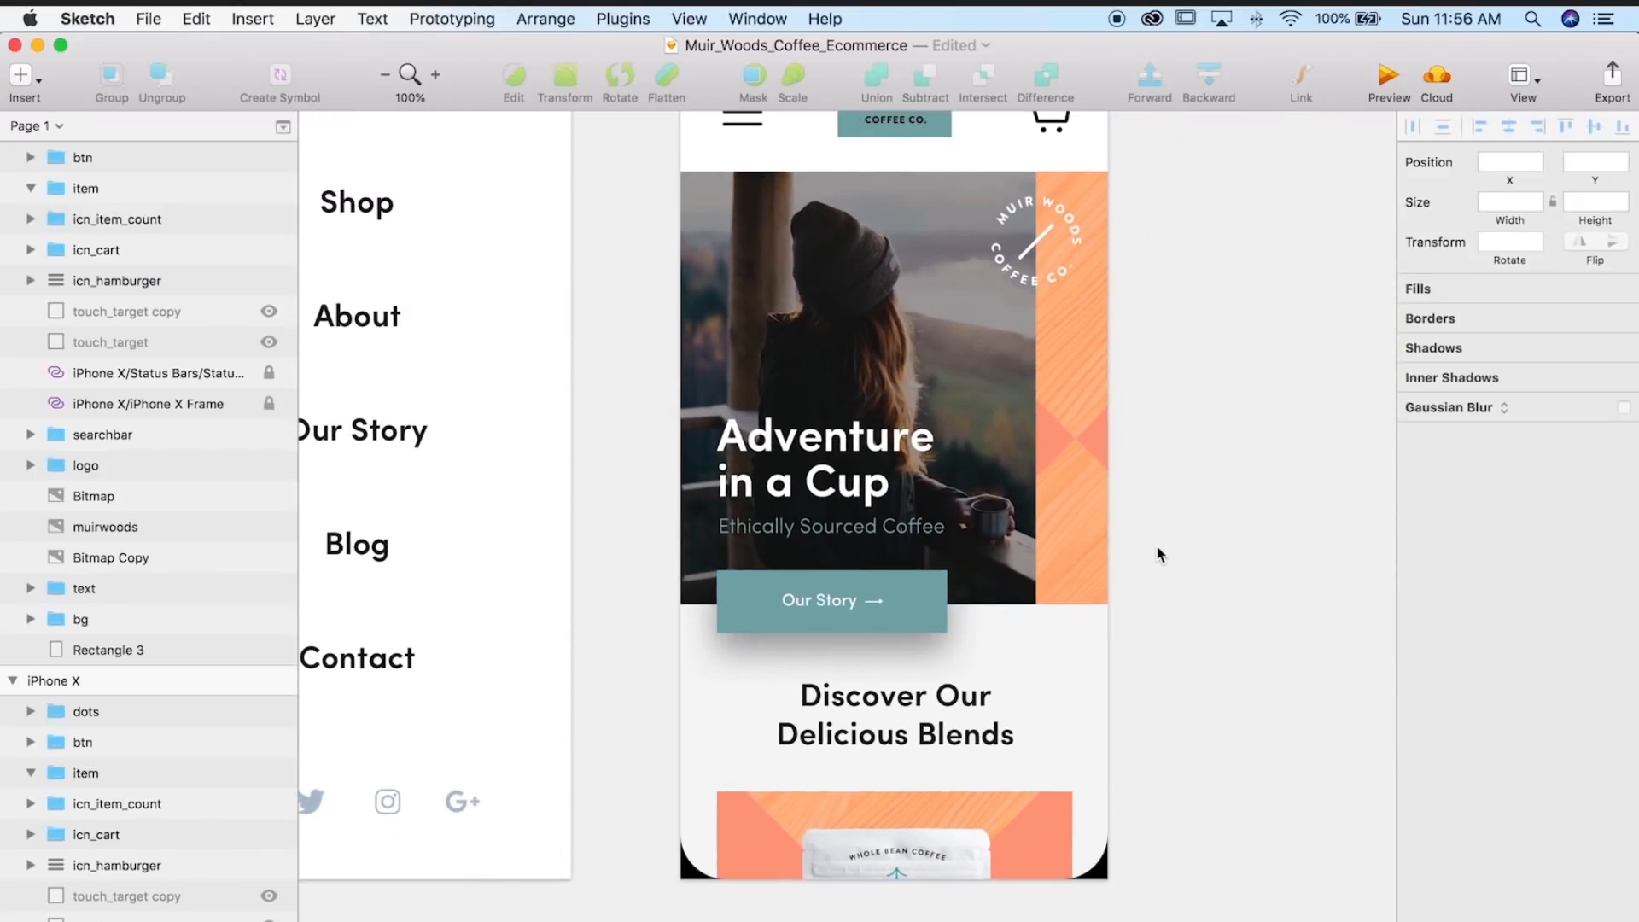
pyautogui.scroll(1, 1157, 554)
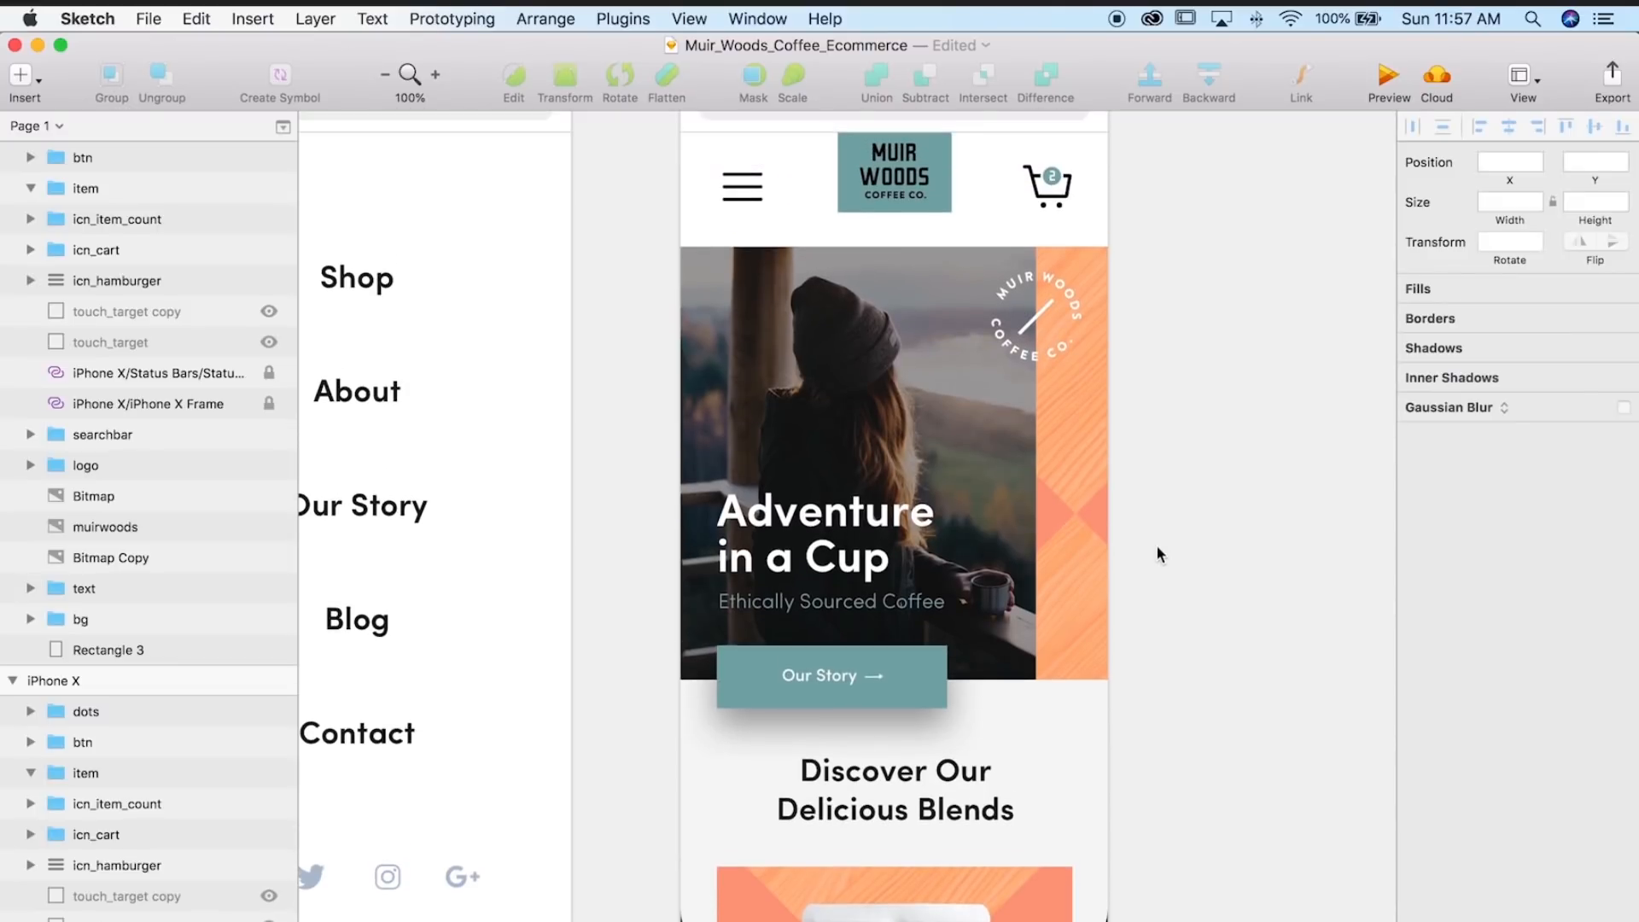
pyautogui.moveTo(1174, 538)
pyautogui.mouseDown()
pyautogui.moveTo(1113, 513)
pyautogui.moveTo(1181, 428)
pyautogui.mouseUp()
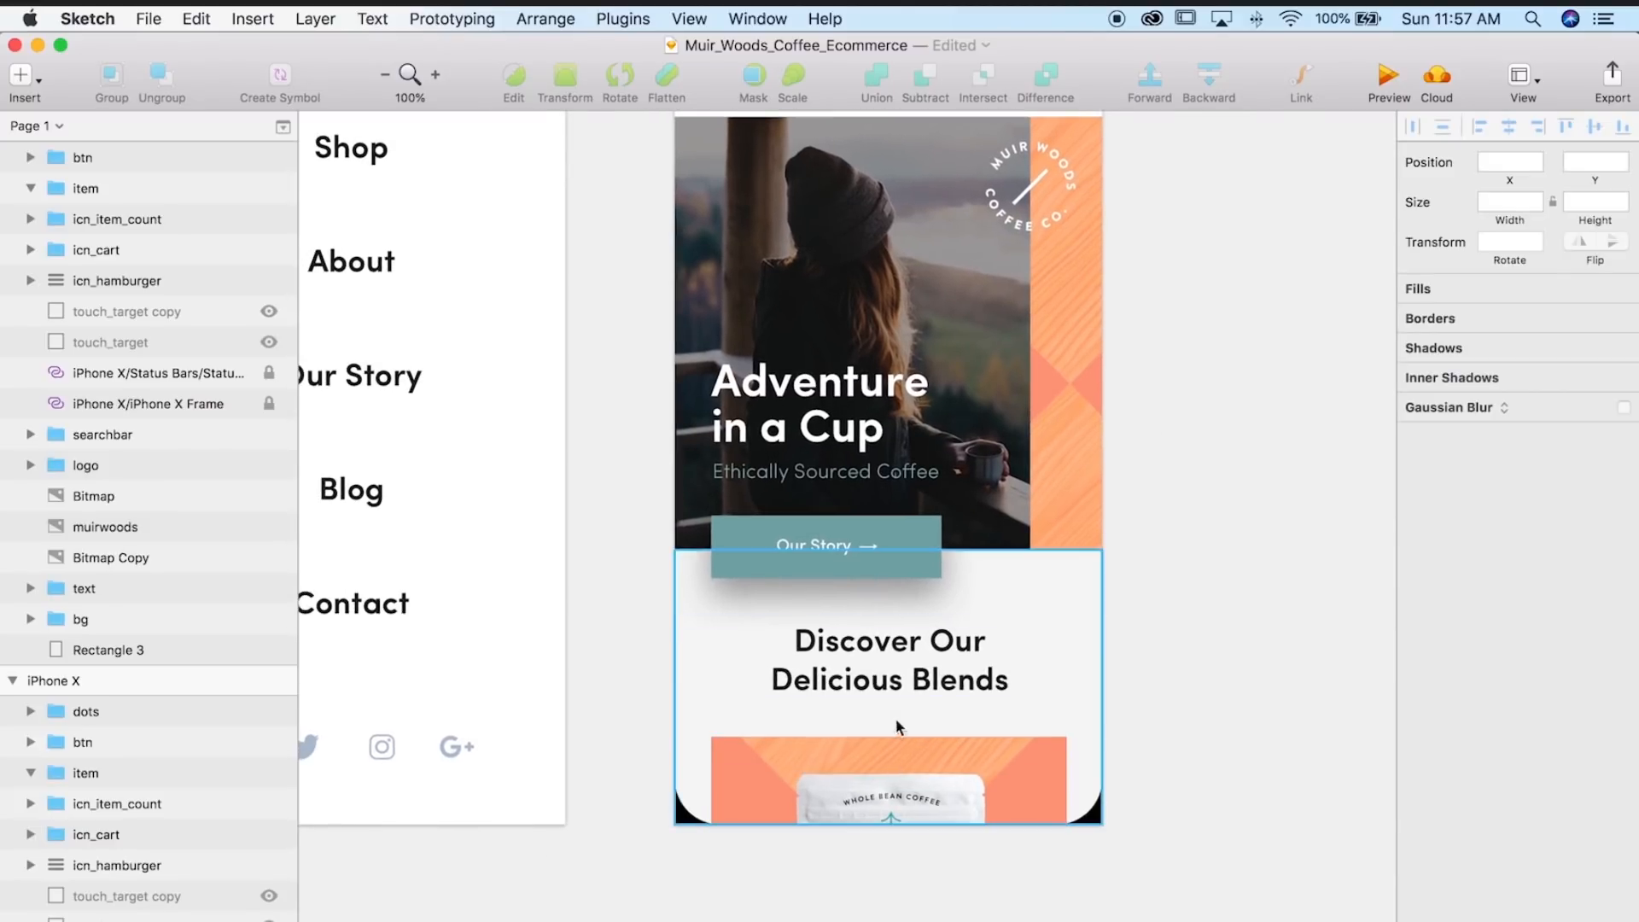
pyautogui.hscroll(-5, 893, 728)
pyautogui.moveTo(1255, 570); pyautogui.dragTo(1192, 783)
pyautogui.moveTo(893, 801); pyautogui.dragTo(1027, 757)
pyautogui.moveTo(891, 714); pyautogui.dragTo(852, 621)
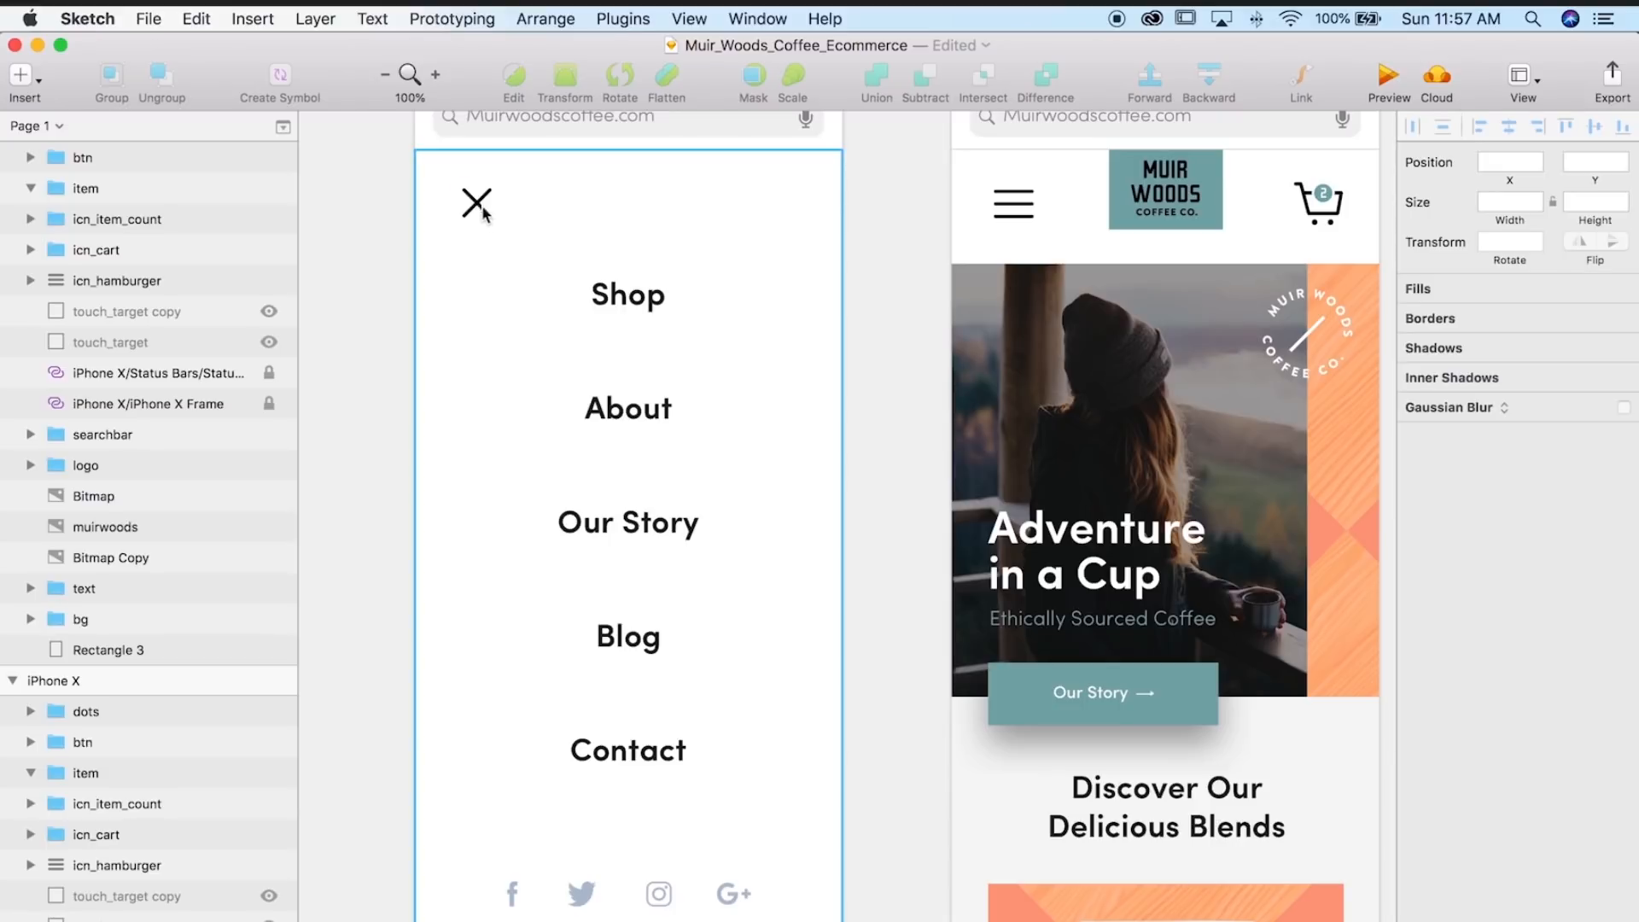
# - Review the menu's close icon, the Shopping Cart drawer and the product page's cart icon, ending with an overview of all four artboards
pyautogui.moveTo(381, 196); pyautogui.dragTo(418, 190)
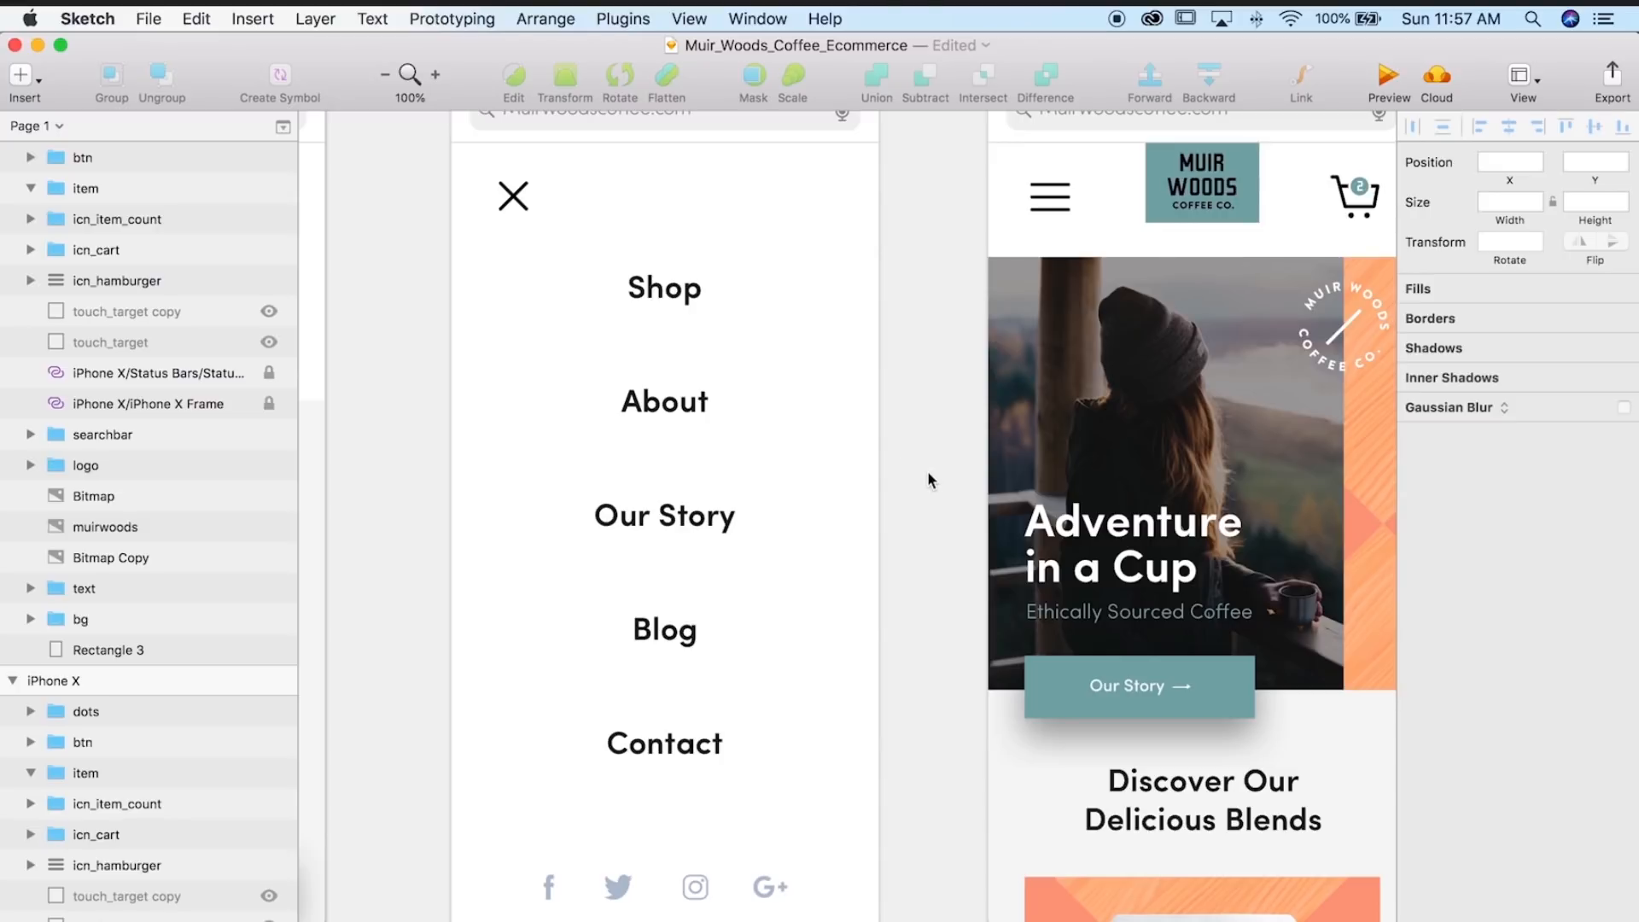
pyautogui.moveTo(925, 485); pyautogui.dragTo(961, 435)
pyautogui.moveTo(554, 696); pyautogui.dragTo(841, 735)
pyautogui.moveTo(715, 722); pyautogui.dragTo(932, 718)
pyautogui.moveTo(468, 710); pyautogui.dragTo(918, 722)
pyautogui.scroll(2, 916, 727)
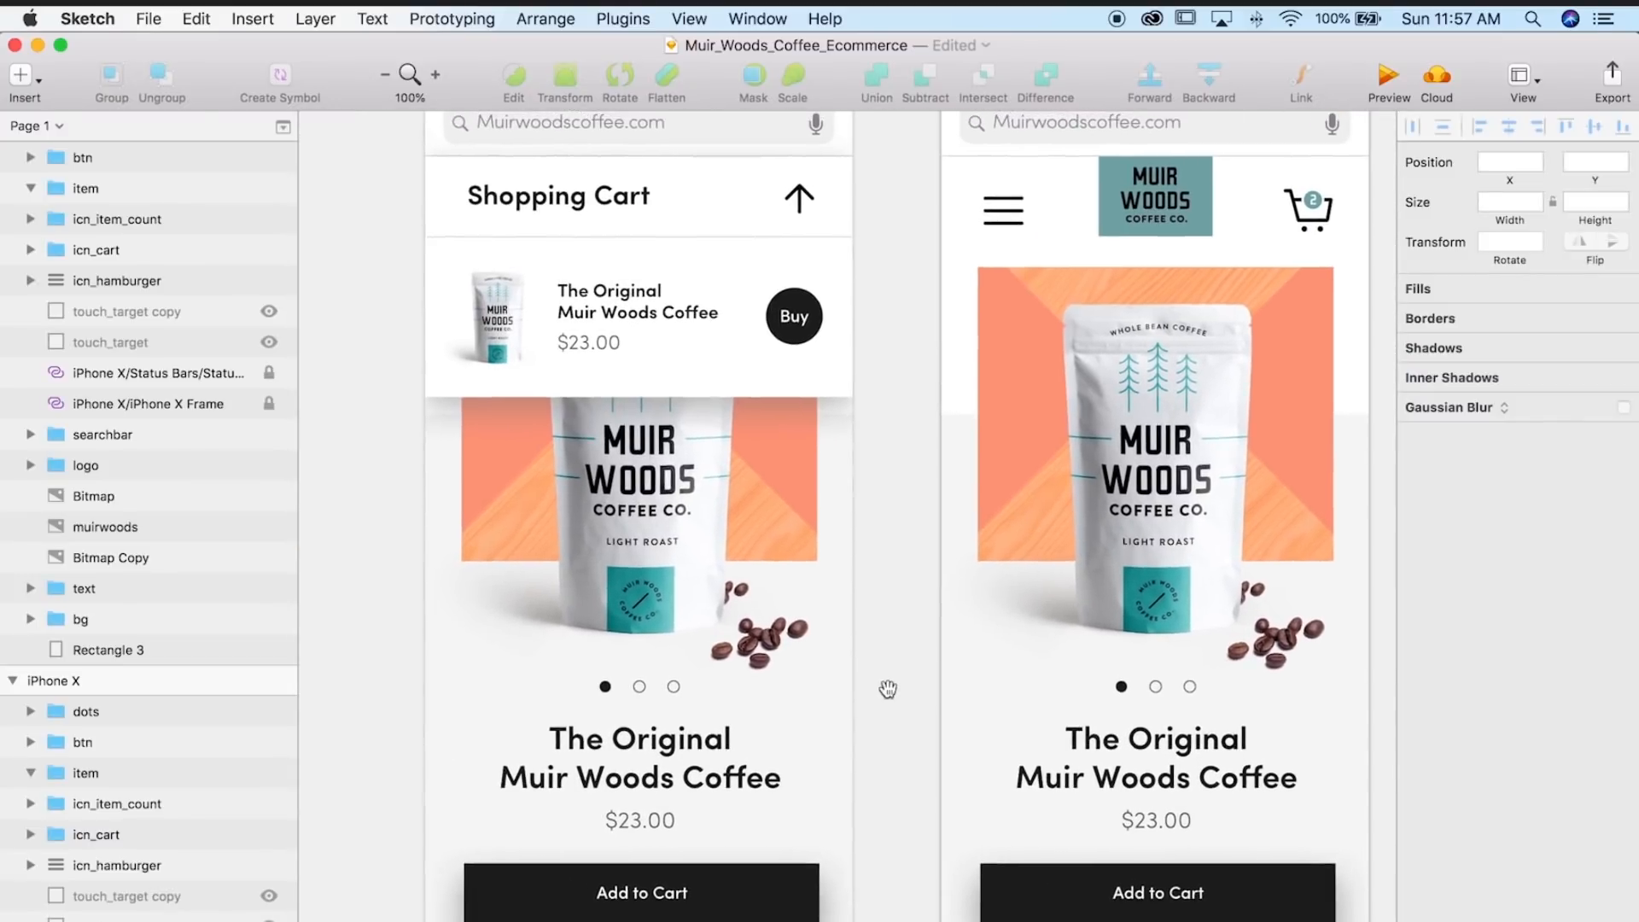
pyautogui.hscroll(3, 871, 500)
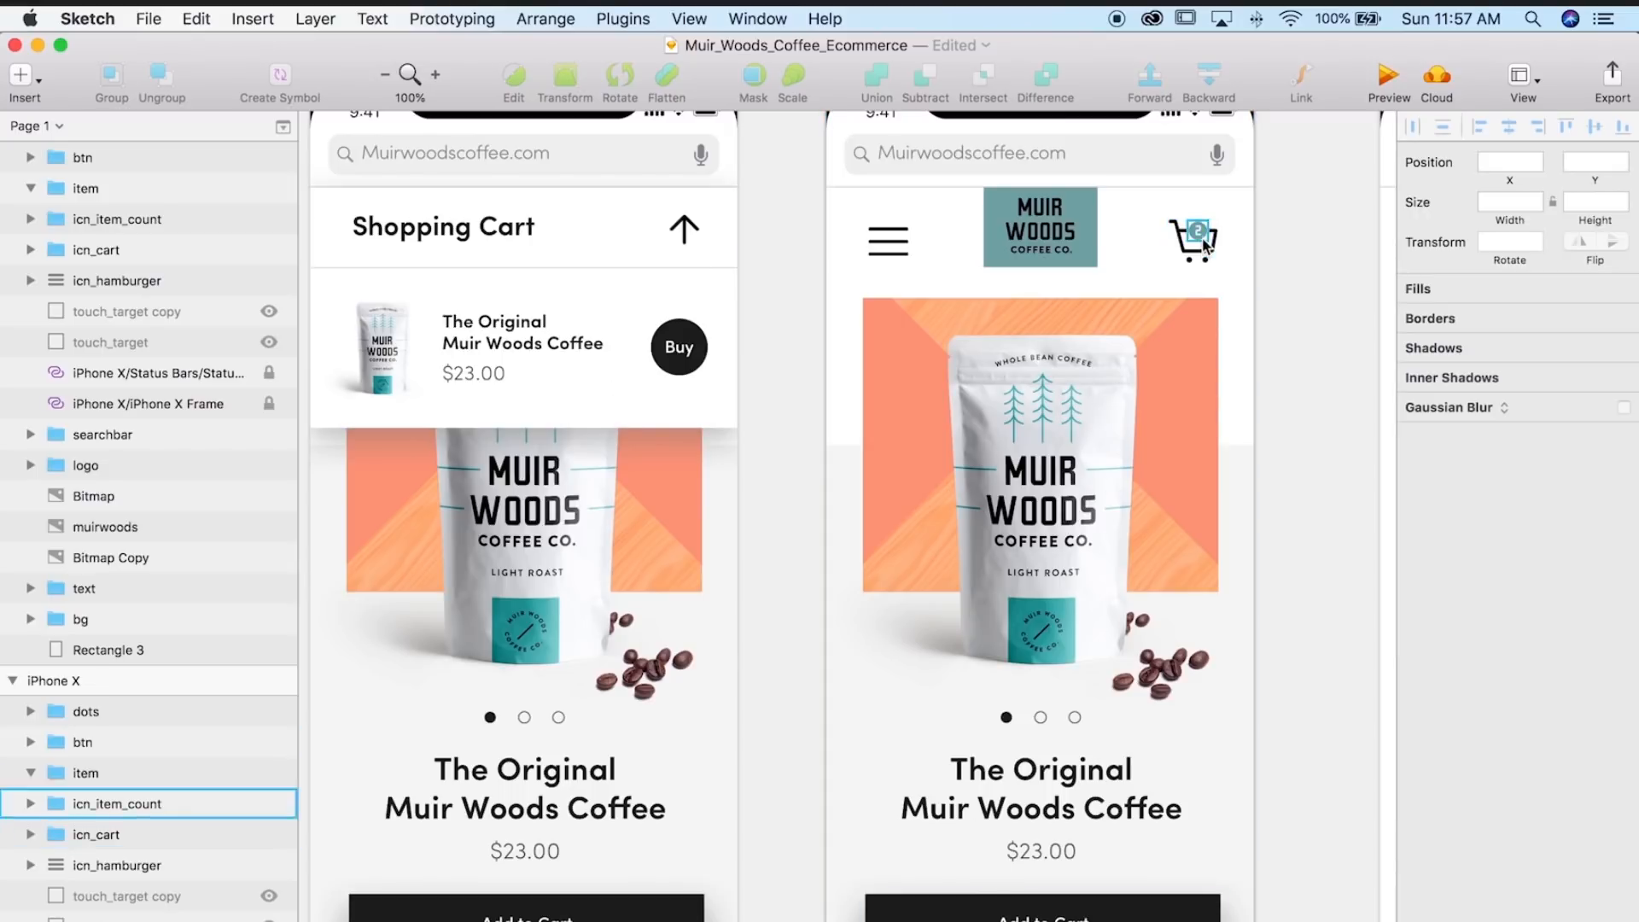
pyautogui.hscroll(-1, 786, 402)
pyautogui.press('super+minus')
pyautogui.moveTo(1125, 485); pyautogui.dragTo(883, 431)
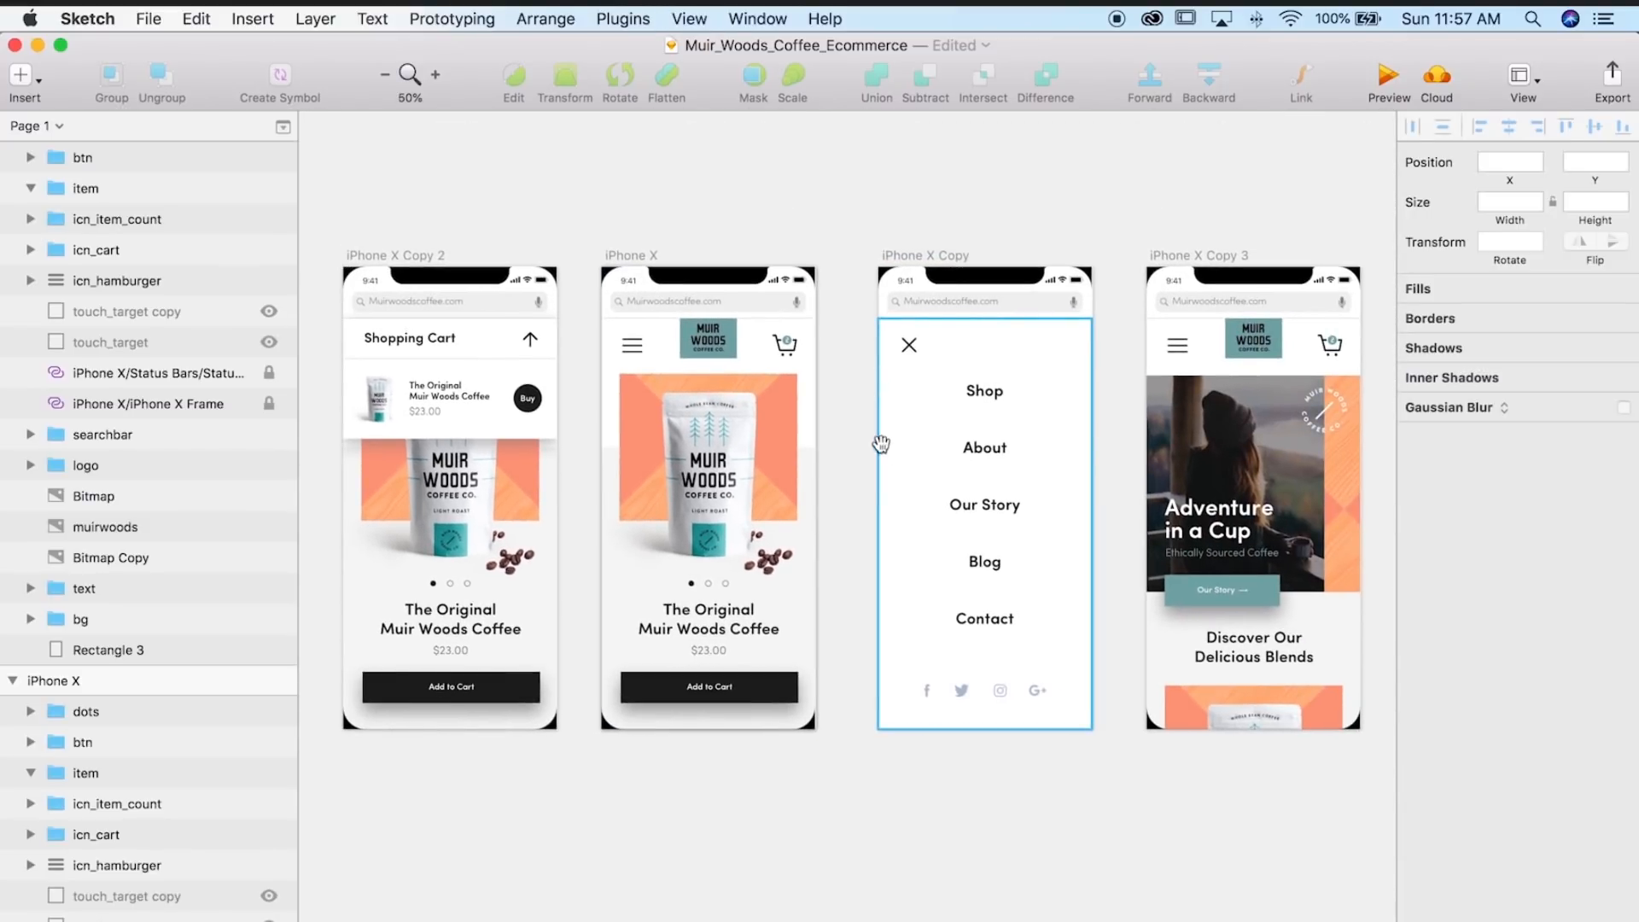
# - Try adding a prototype link to the product screen's hamburger icon and view the artboards available as its target
pyautogui.moveTo(772, 219); pyautogui.dragTo(1030, 356)
pyautogui.press('super+0')
pyautogui.press('super+plus')
pyautogui.moveTo(897, 351); pyautogui.dragTo(1012, 572)
pyautogui.moveTo(924, 430)
pyautogui.mouseDown()
pyautogui.moveTo(884, 512)
pyautogui.moveTo(927, 462)
pyautogui.mouseUp()
pyautogui.click(536, 395)
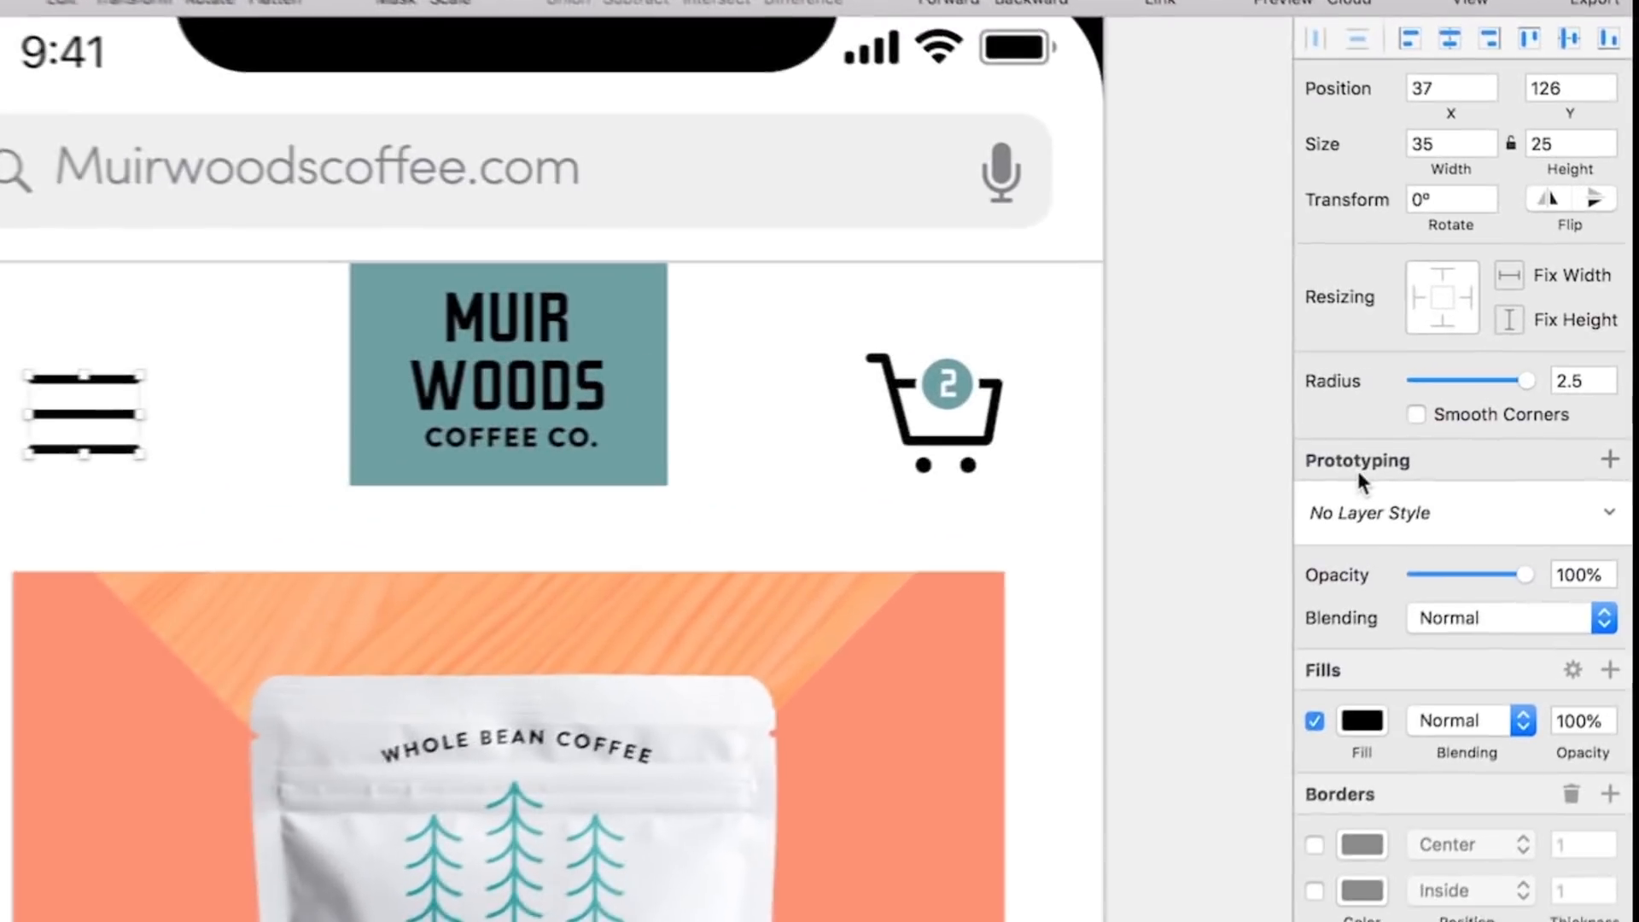
pyautogui.click(1609, 465)
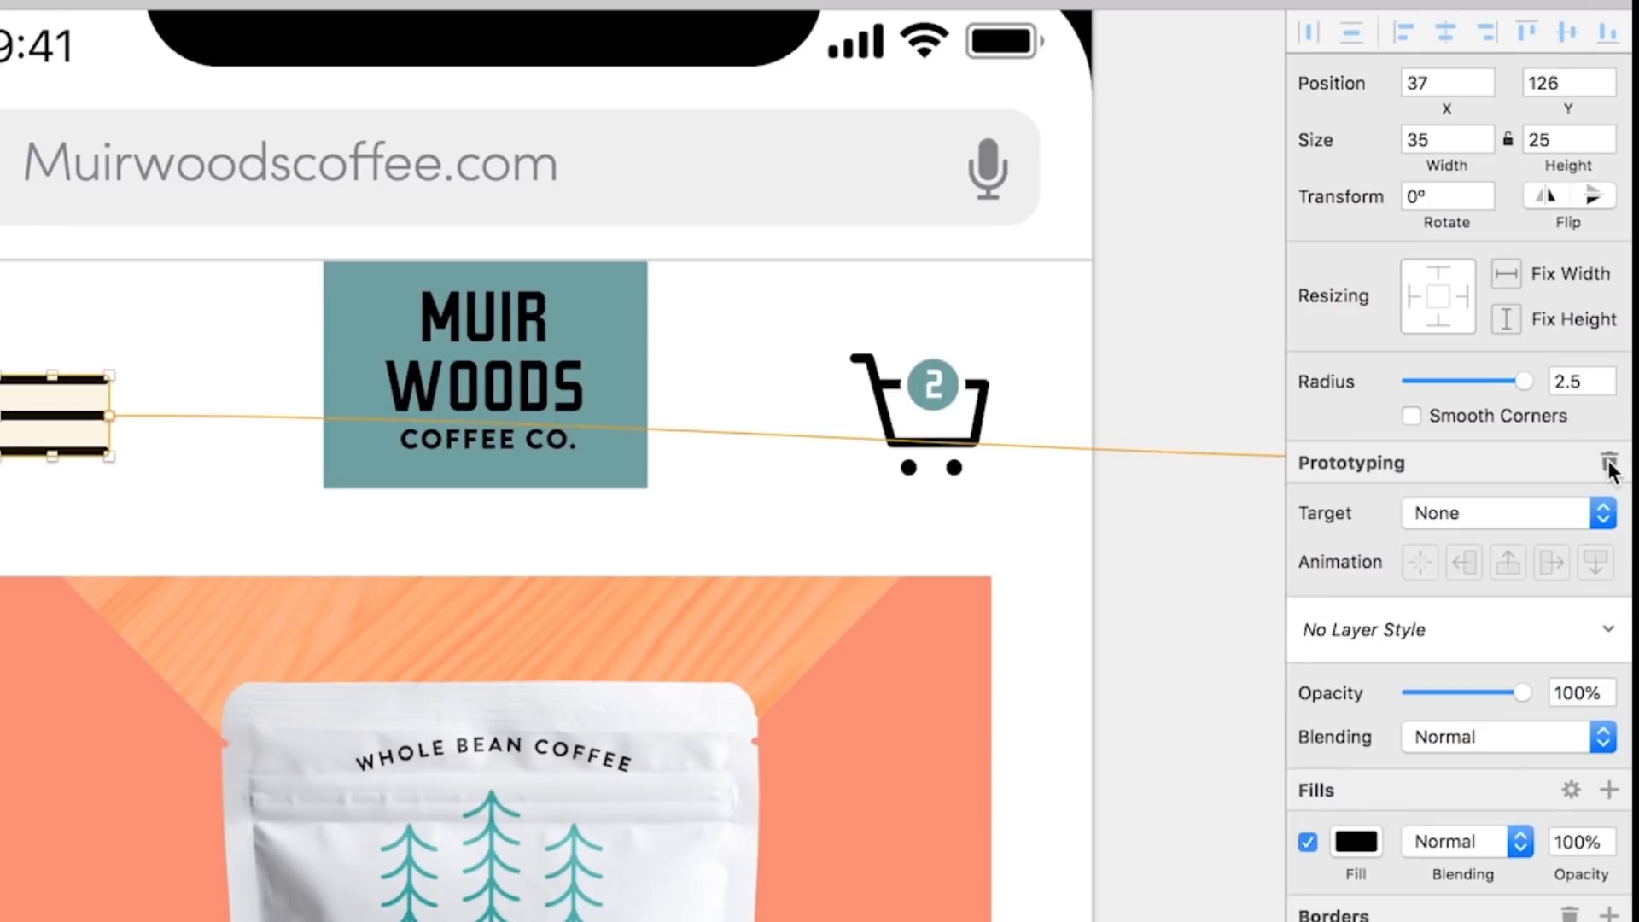
pyautogui.click(1458, 515)
pyautogui.moveTo(1467, 588)
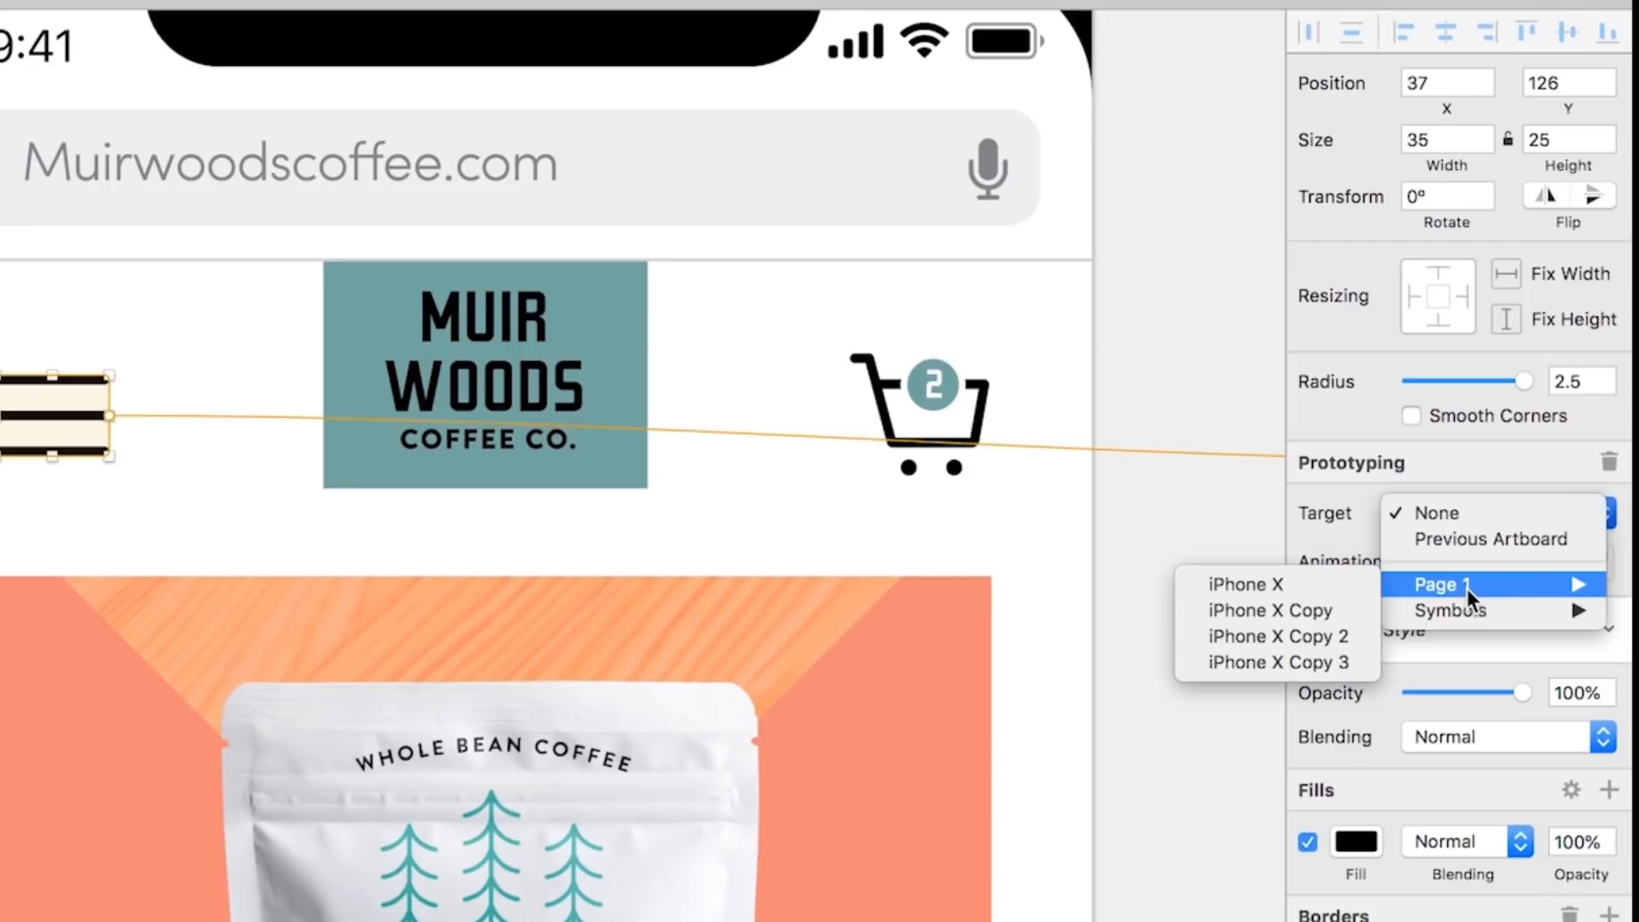
pyautogui.click(1138, 358)
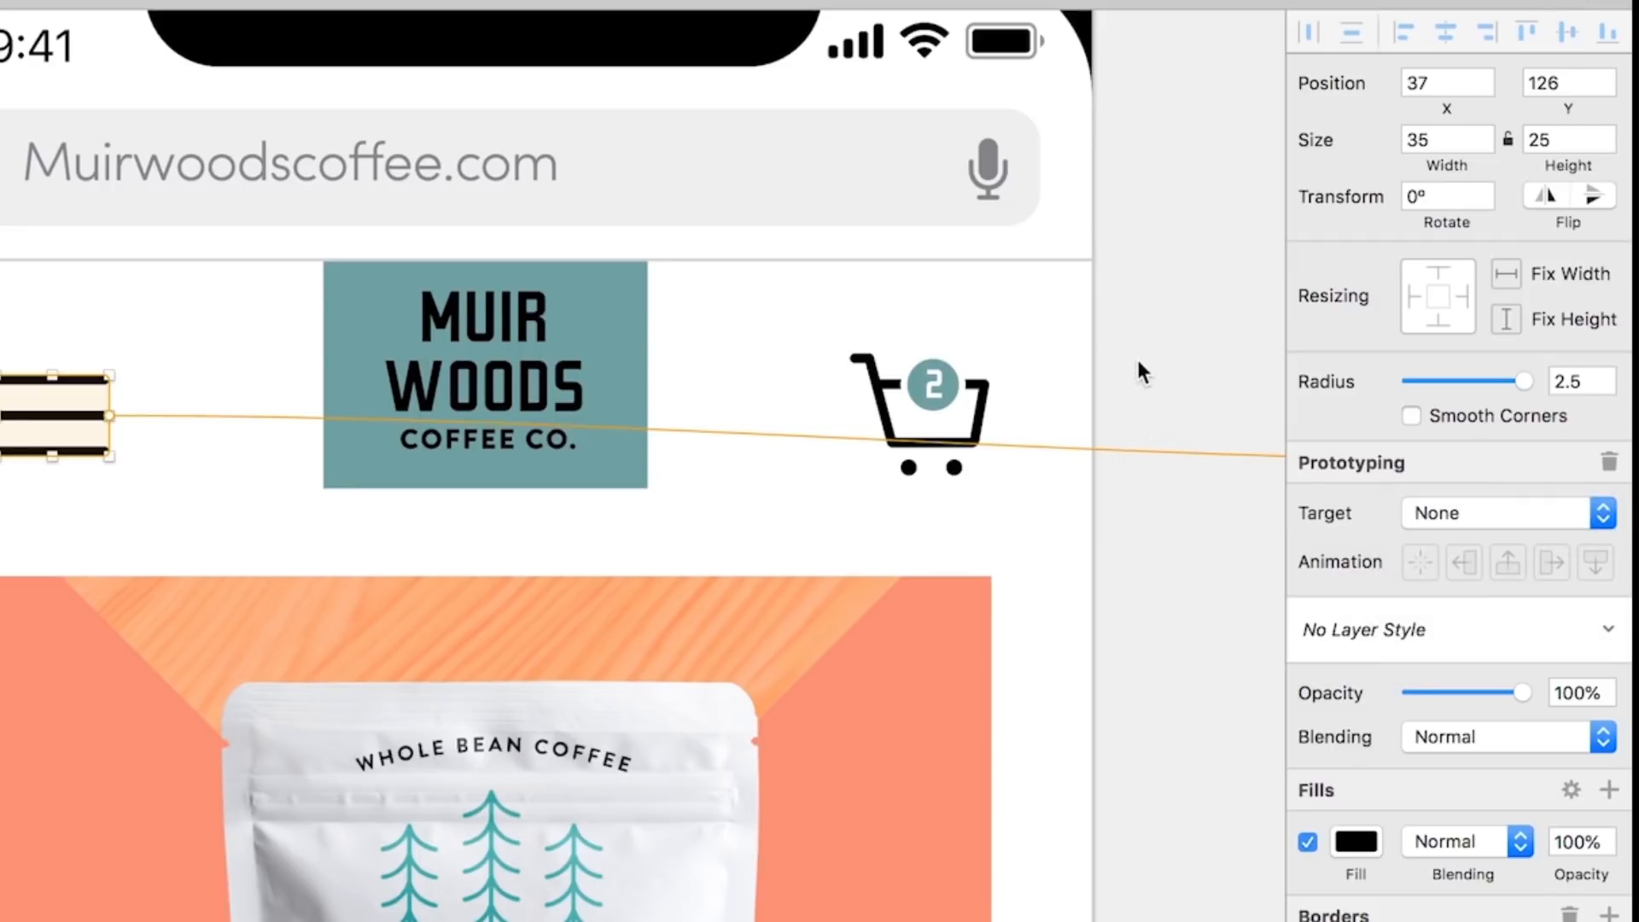
pyautogui.press('super+minus')
pyautogui.click(823, 92)
pyautogui.moveTo(974, 160); pyautogui.dragTo(828, 83)
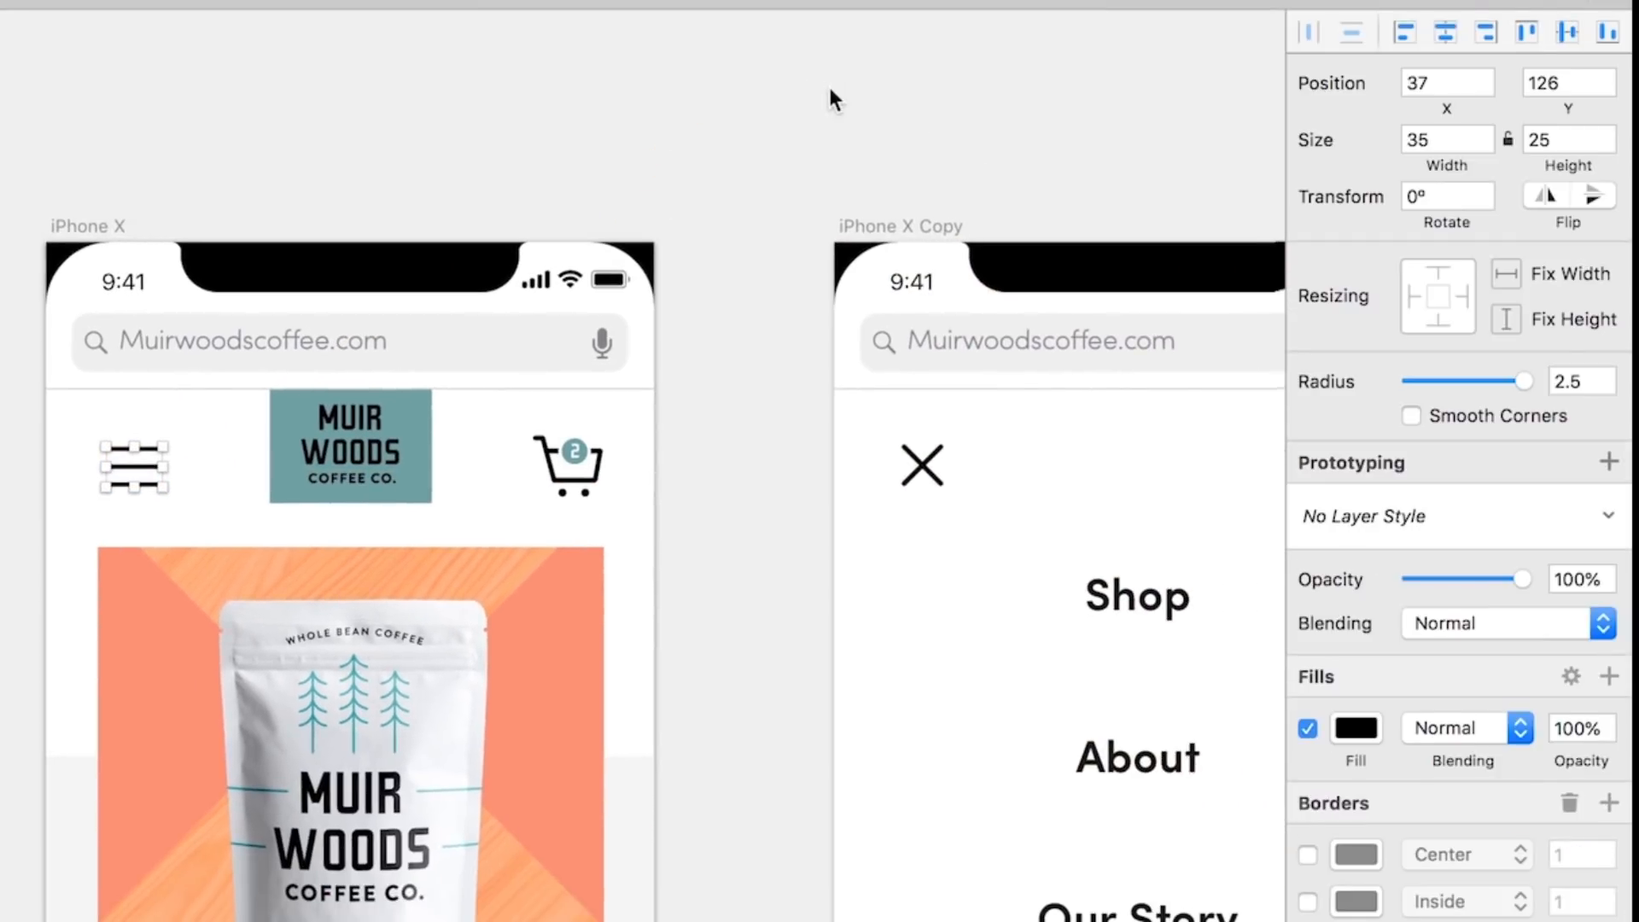
# - Rename the iPhone X Copy 2 artboard with the Shopping Cart screen as shopping_cart_drawer
pyautogui.press('super+minus')
pyautogui.moveTo(1008, 175); pyautogui.dragTo(914, 149)
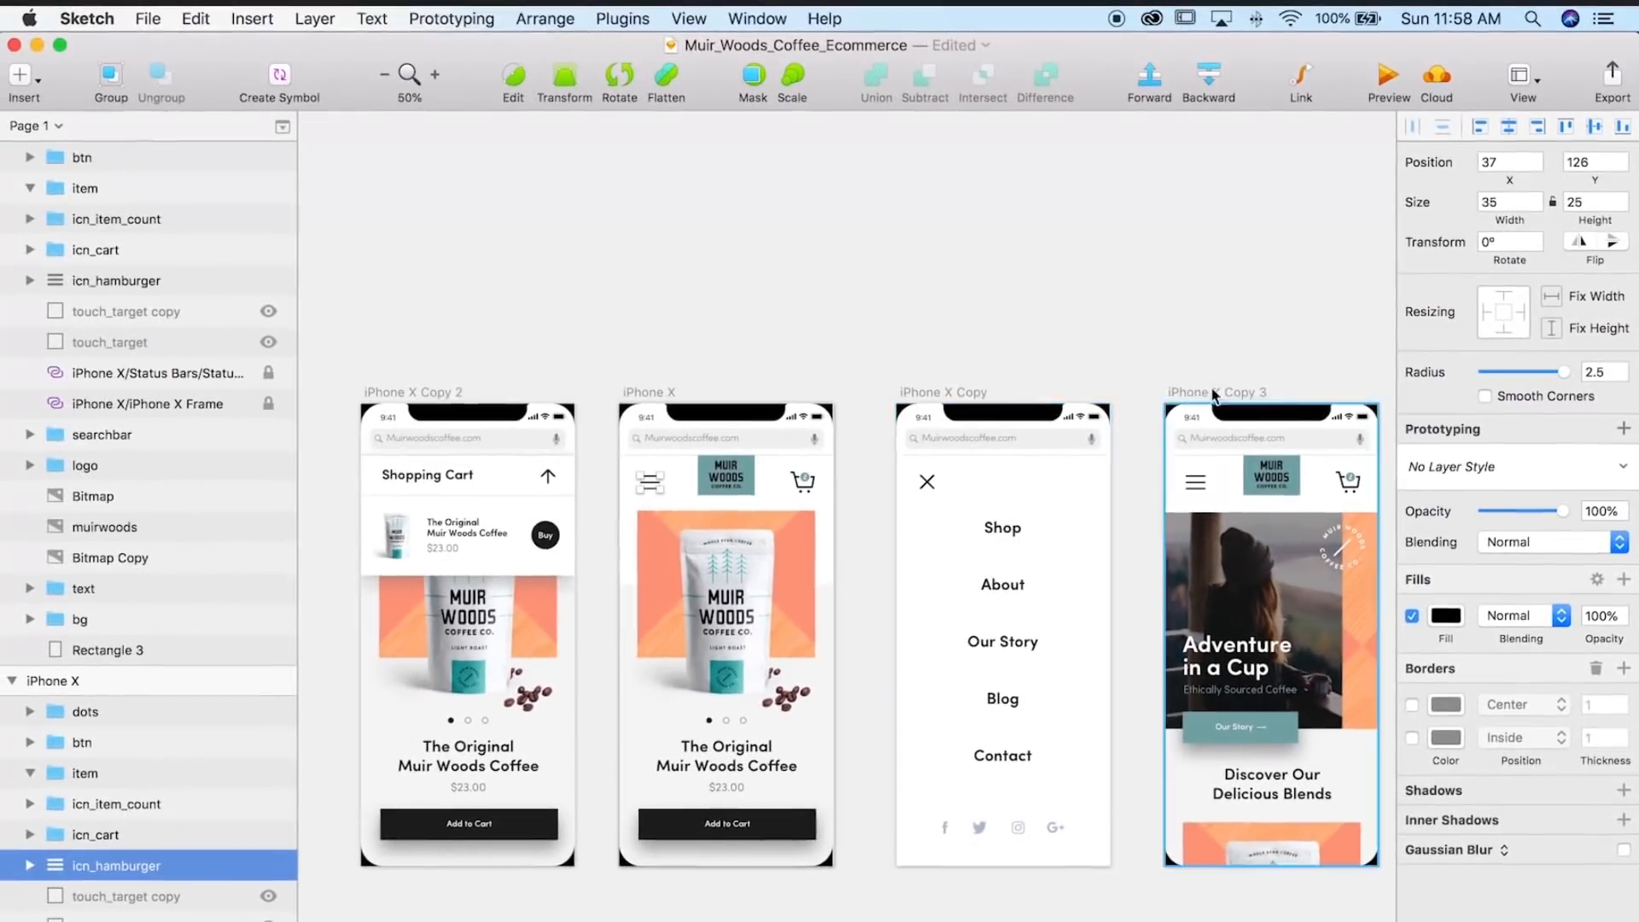
pyautogui.moveTo(967, 339)
pyautogui.mouseDown()
pyautogui.moveTo(949, 318)
pyautogui.moveTo(1206, 310)
pyautogui.mouseUp()
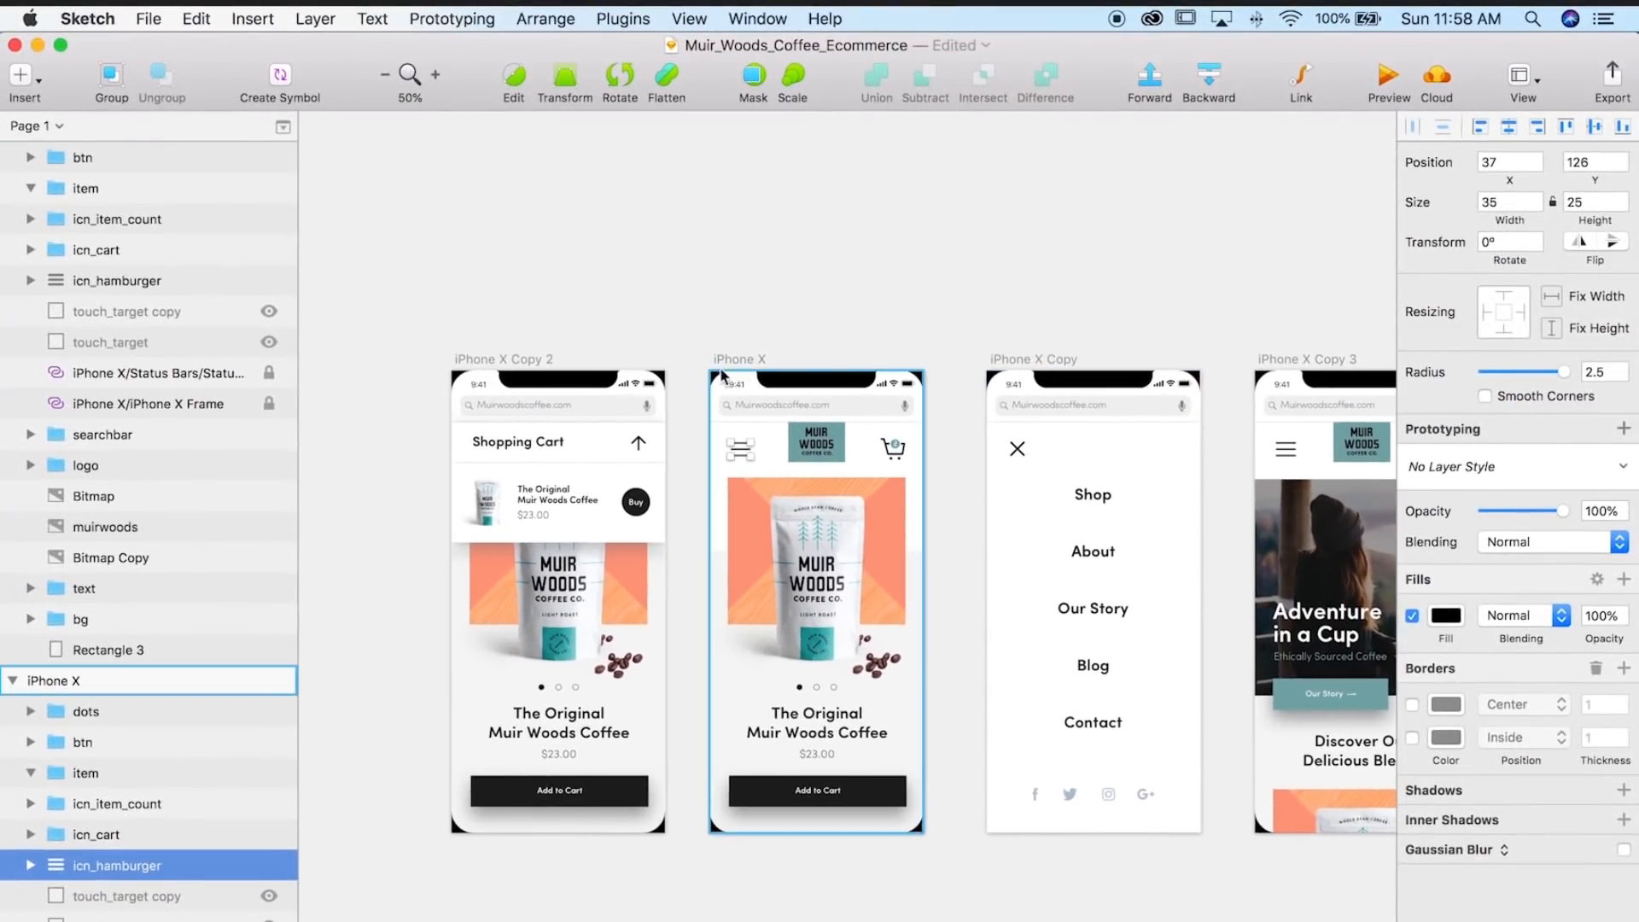
pyautogui.click(503, 359)
pyautogui.doubleClick(92, 157)
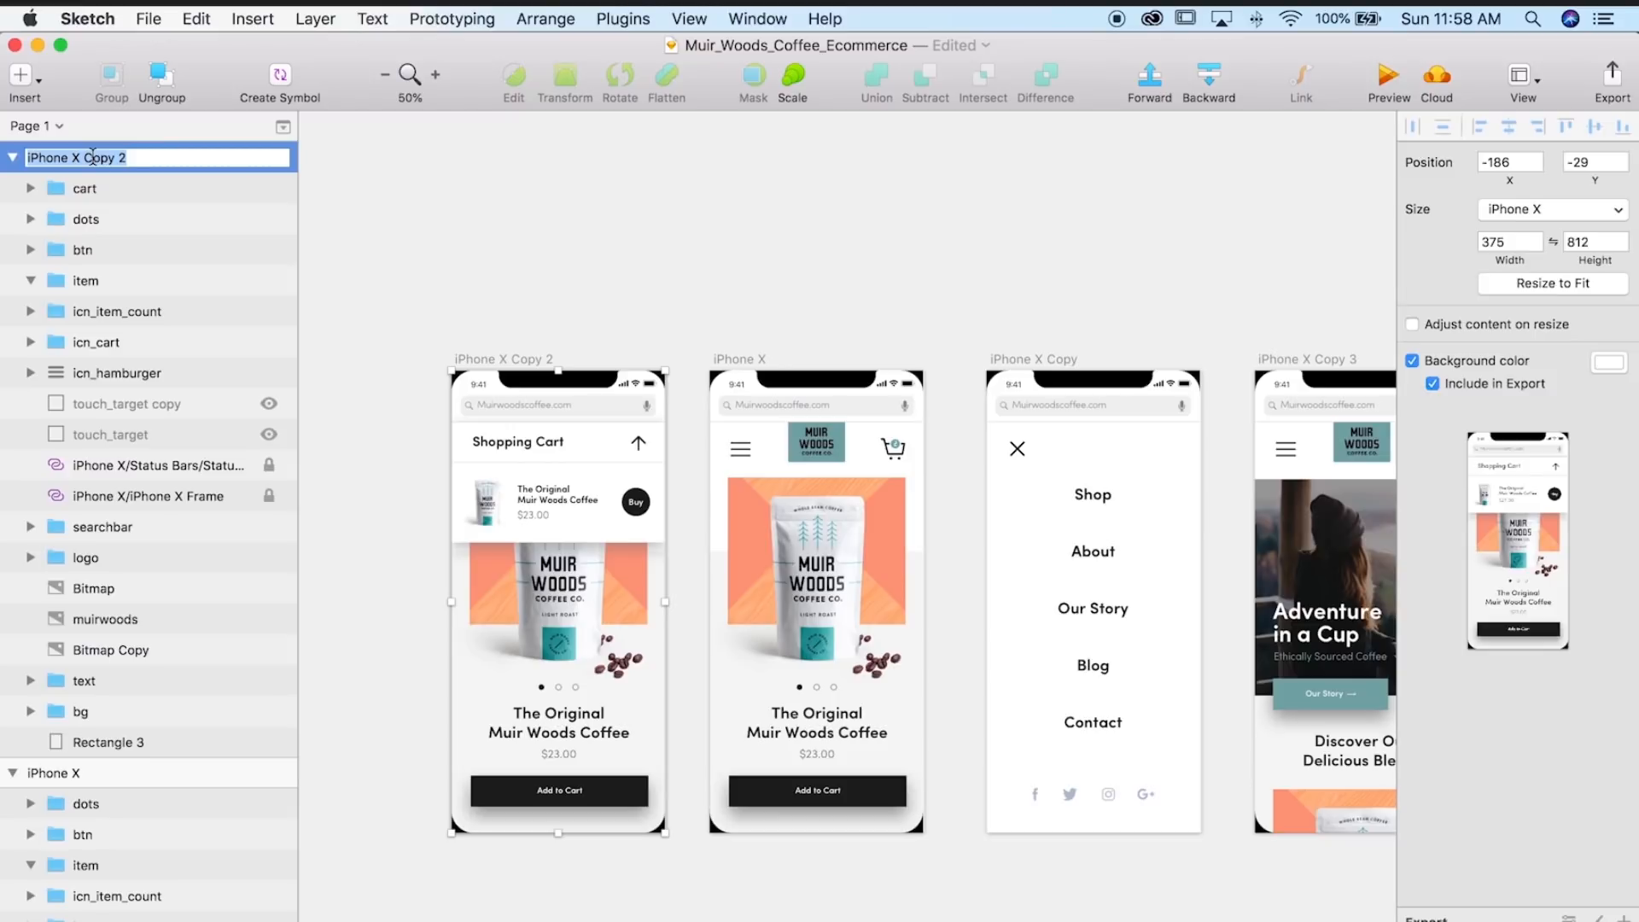
pyautogui.write('shopping_cart_drawer')
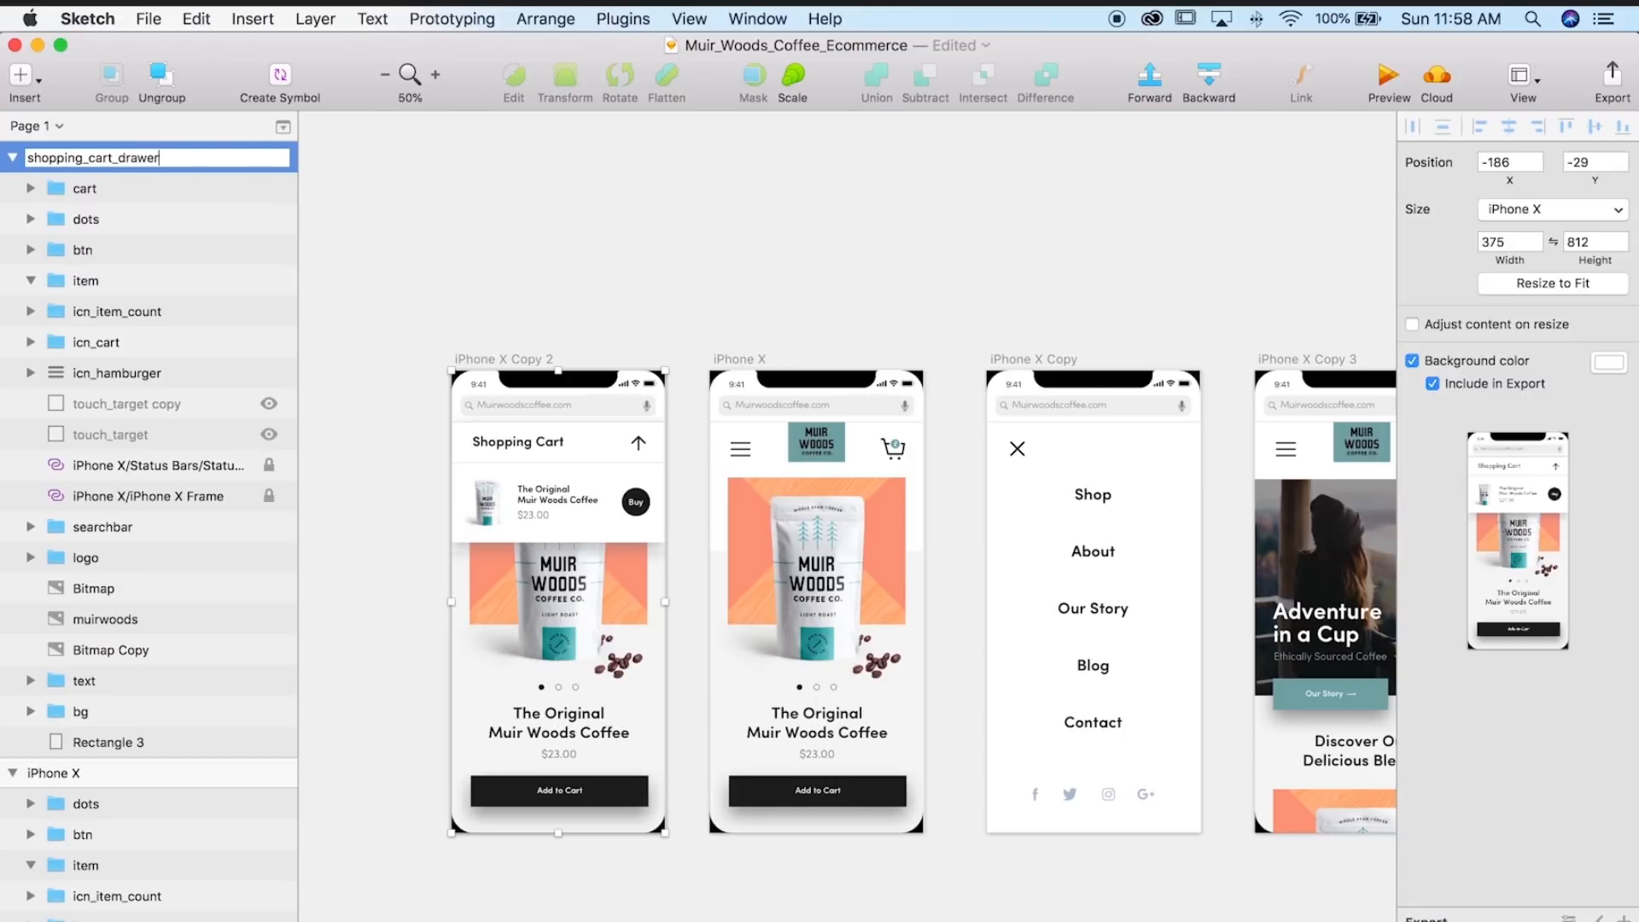
pyautogui.press('Return')
# - Collapse the contents of all the artboards in the layer list so only their names are listed
pyautogui.click(741, 358)
pyautogui.scroll(-5, 170, 632)
pyautogui.scroll(-15, 5, 393)
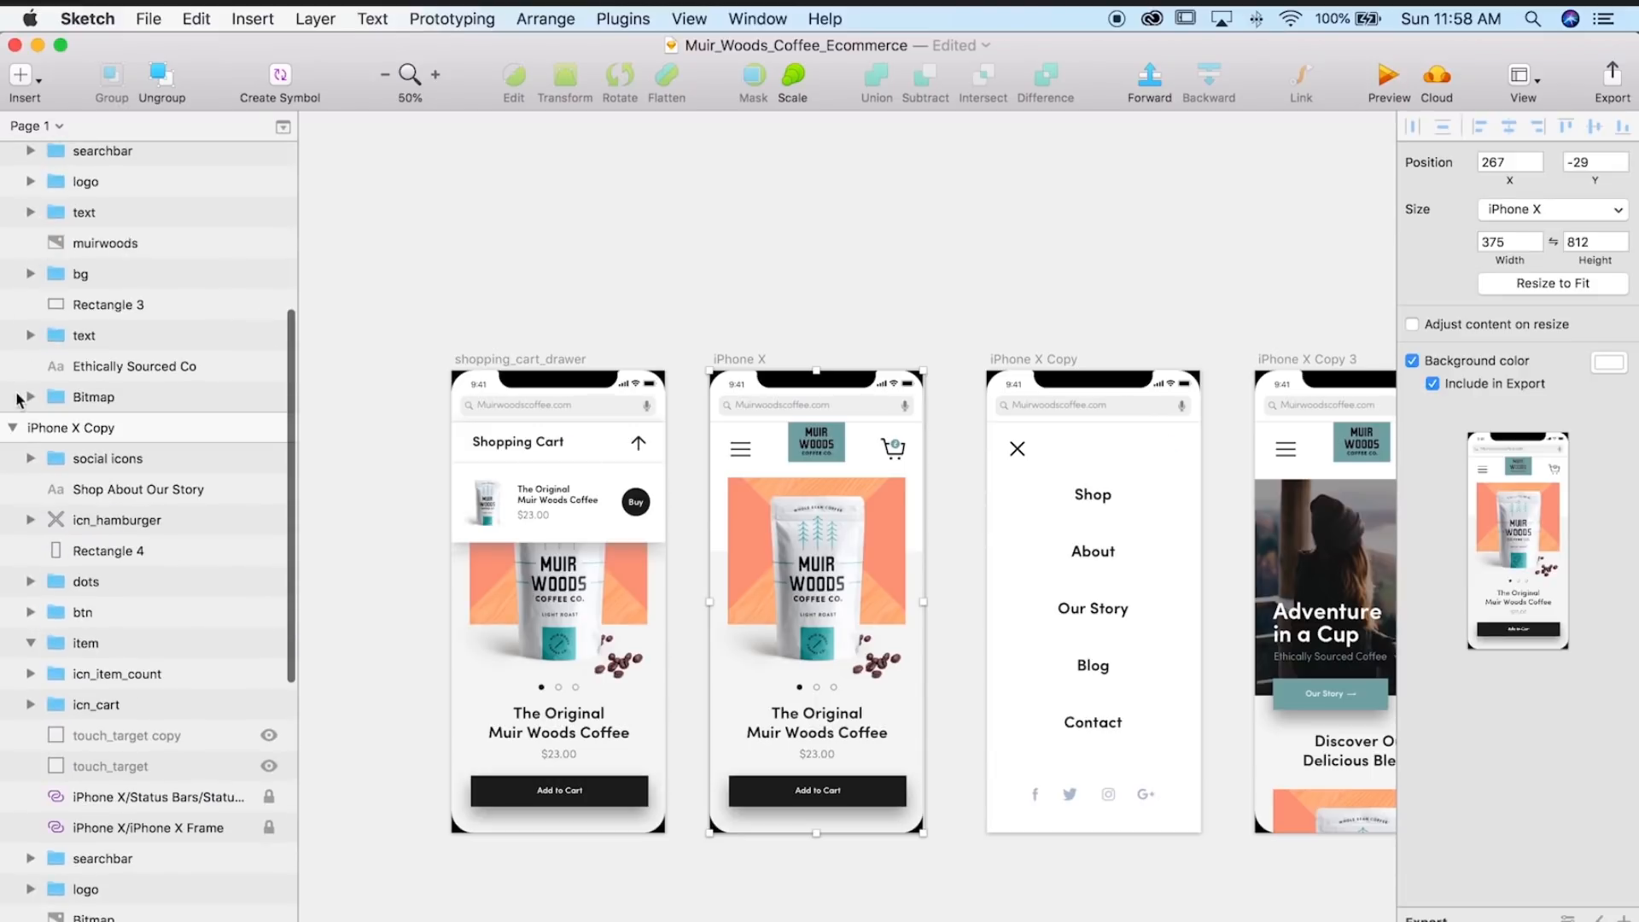
pyautogui.click(12, 427)
pyautogui.scroll(-2, 12, 163)
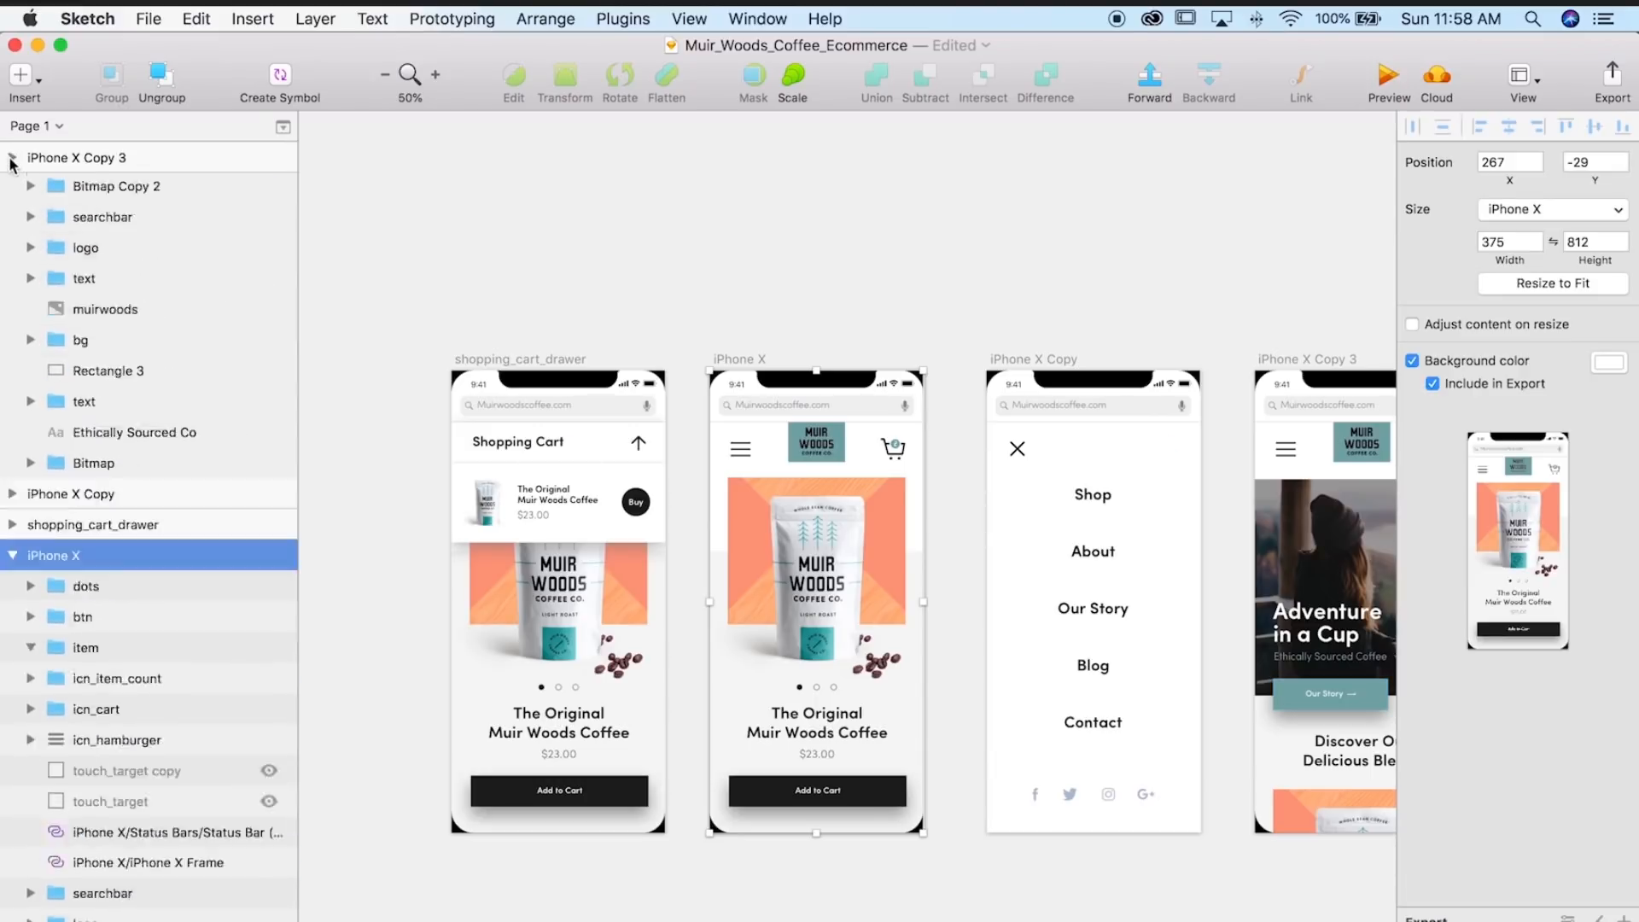
pyautogui.click(12, 158)
pyautogui.click(13, 249)
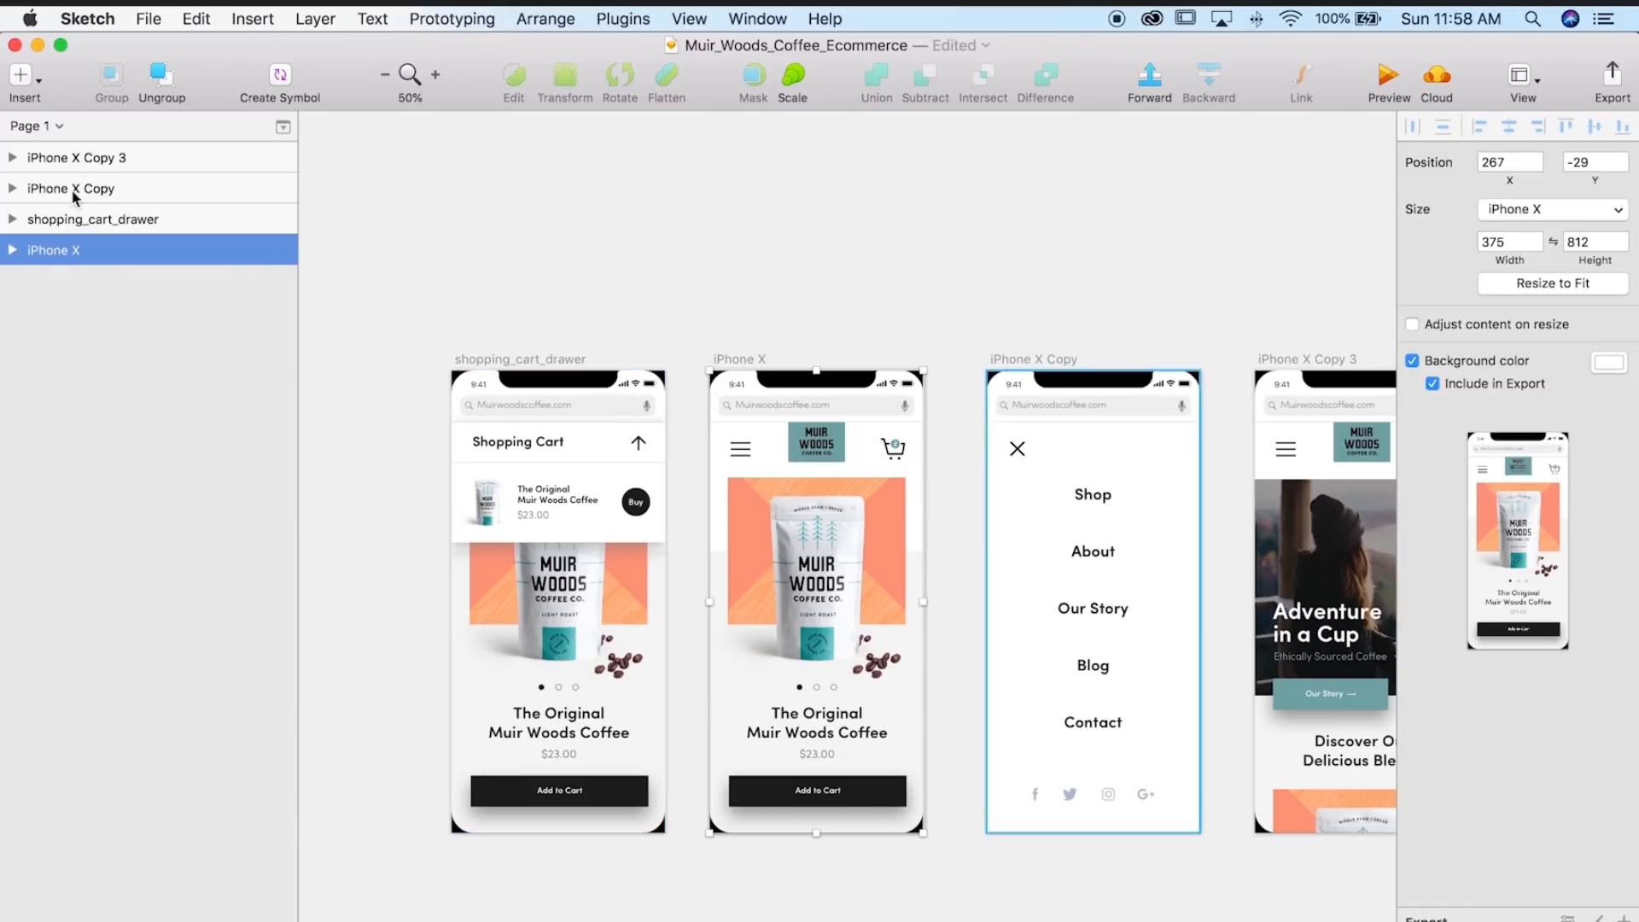
# - Rename the iPhone X artboard as product_page and select its pager dots group
pyautogui.doubleClick(61, 250)
pyautogui.write('pro')
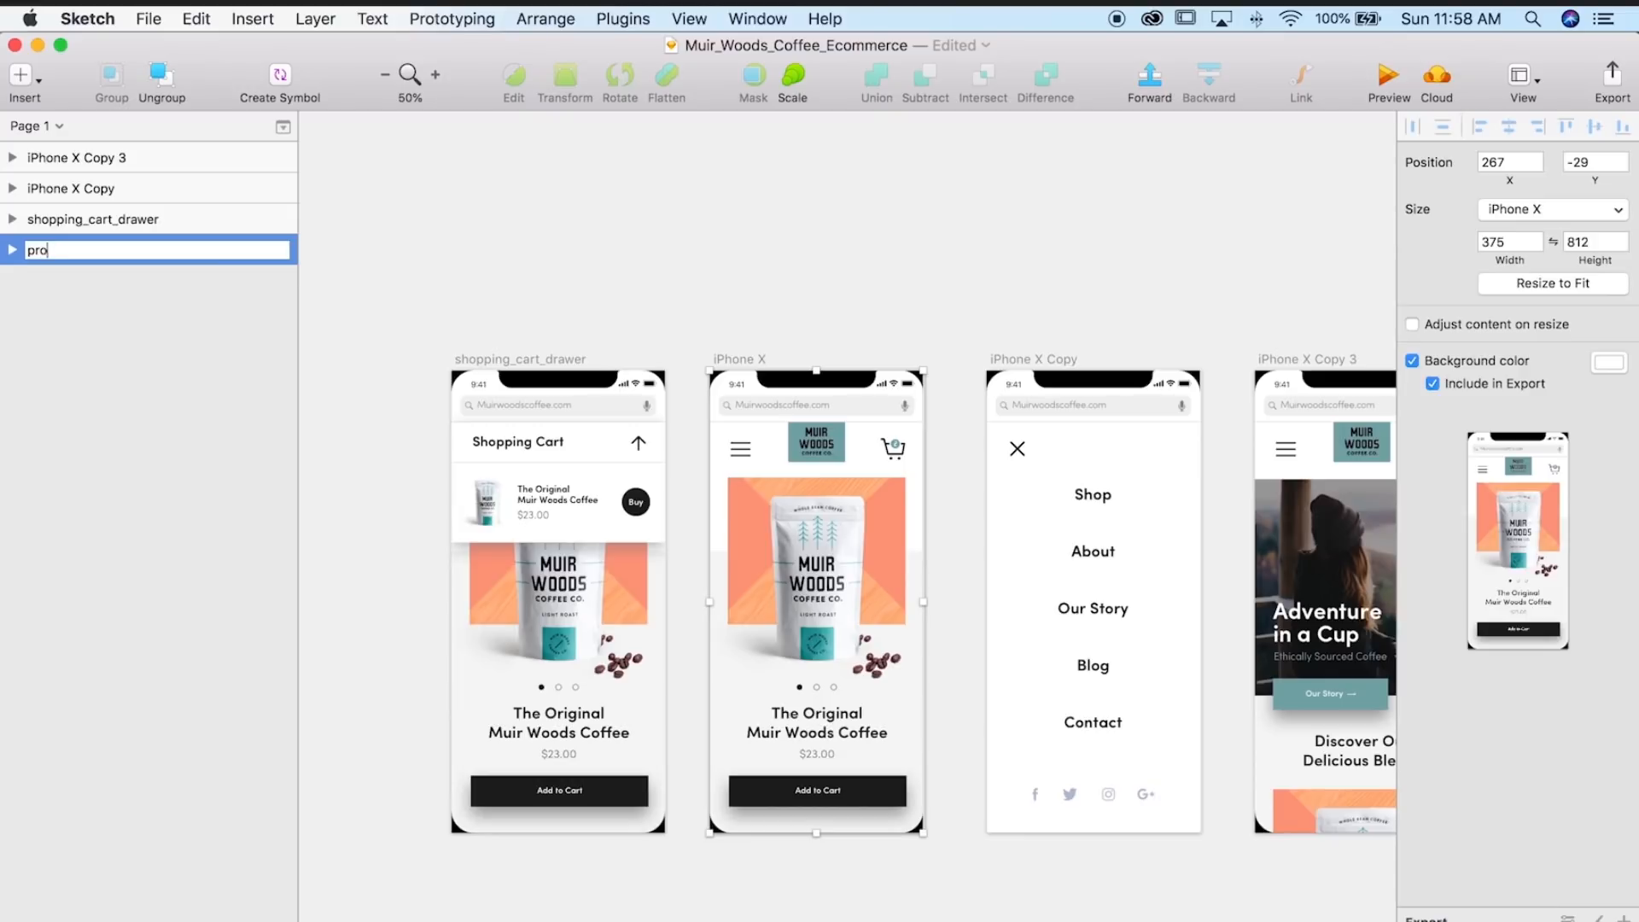
pyautogui.write('duct_page')
pyautogui.press('Return')
pyautogui.click(816, 686)
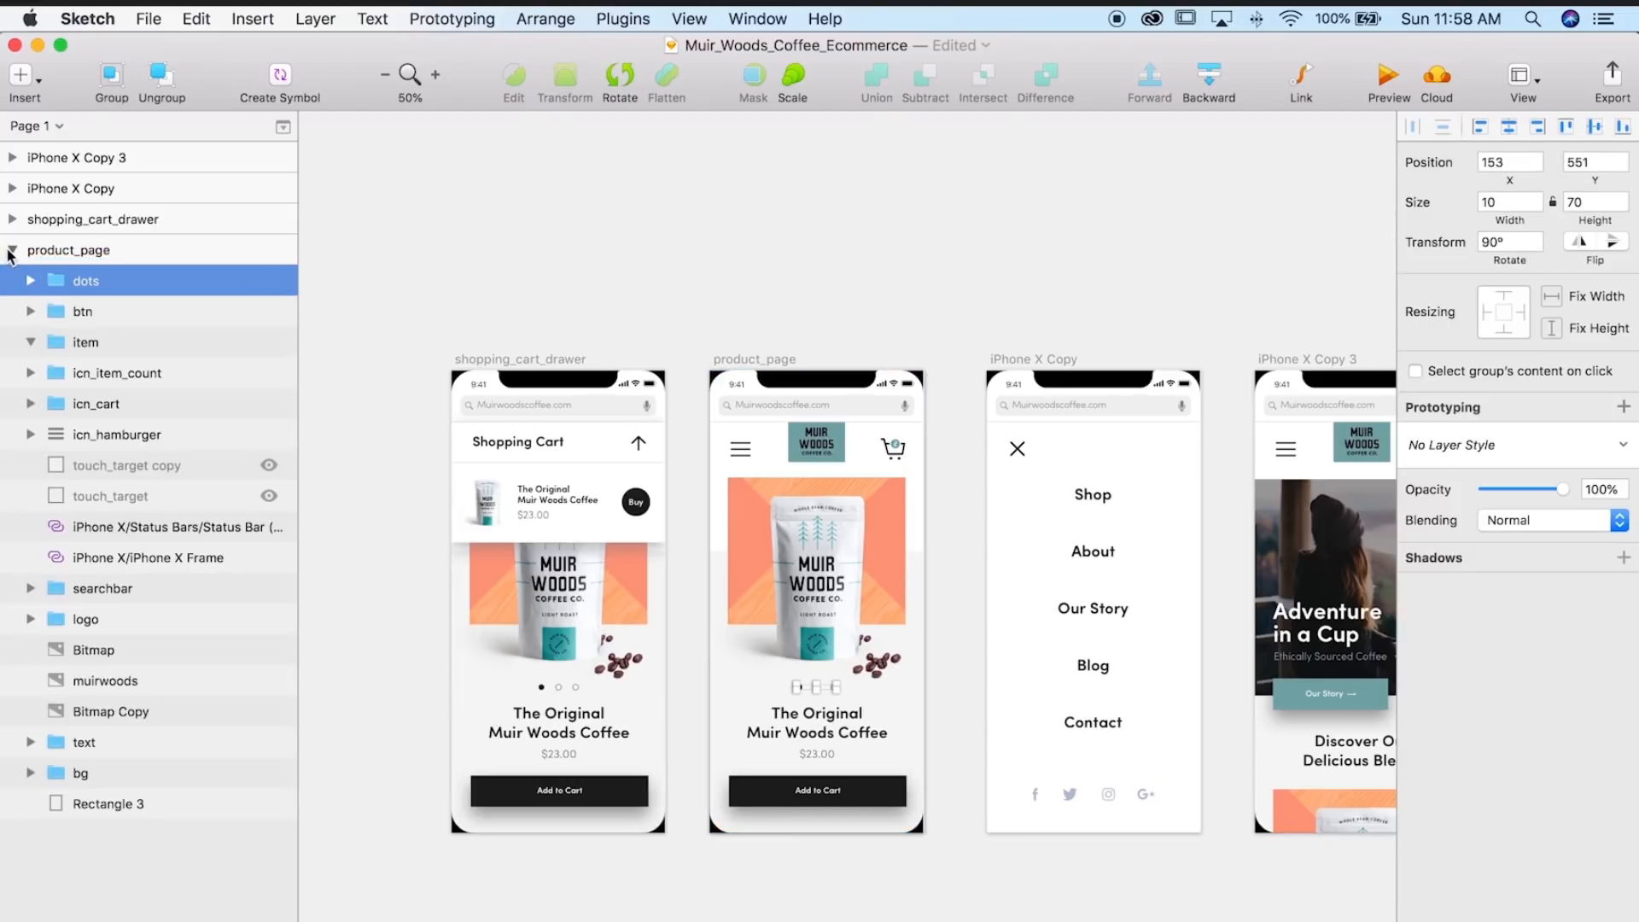
# - Collapse the product_page layers and rename the iPhone X Copy artboard with the navigation list as menu
pyautogui.click(13, 249)
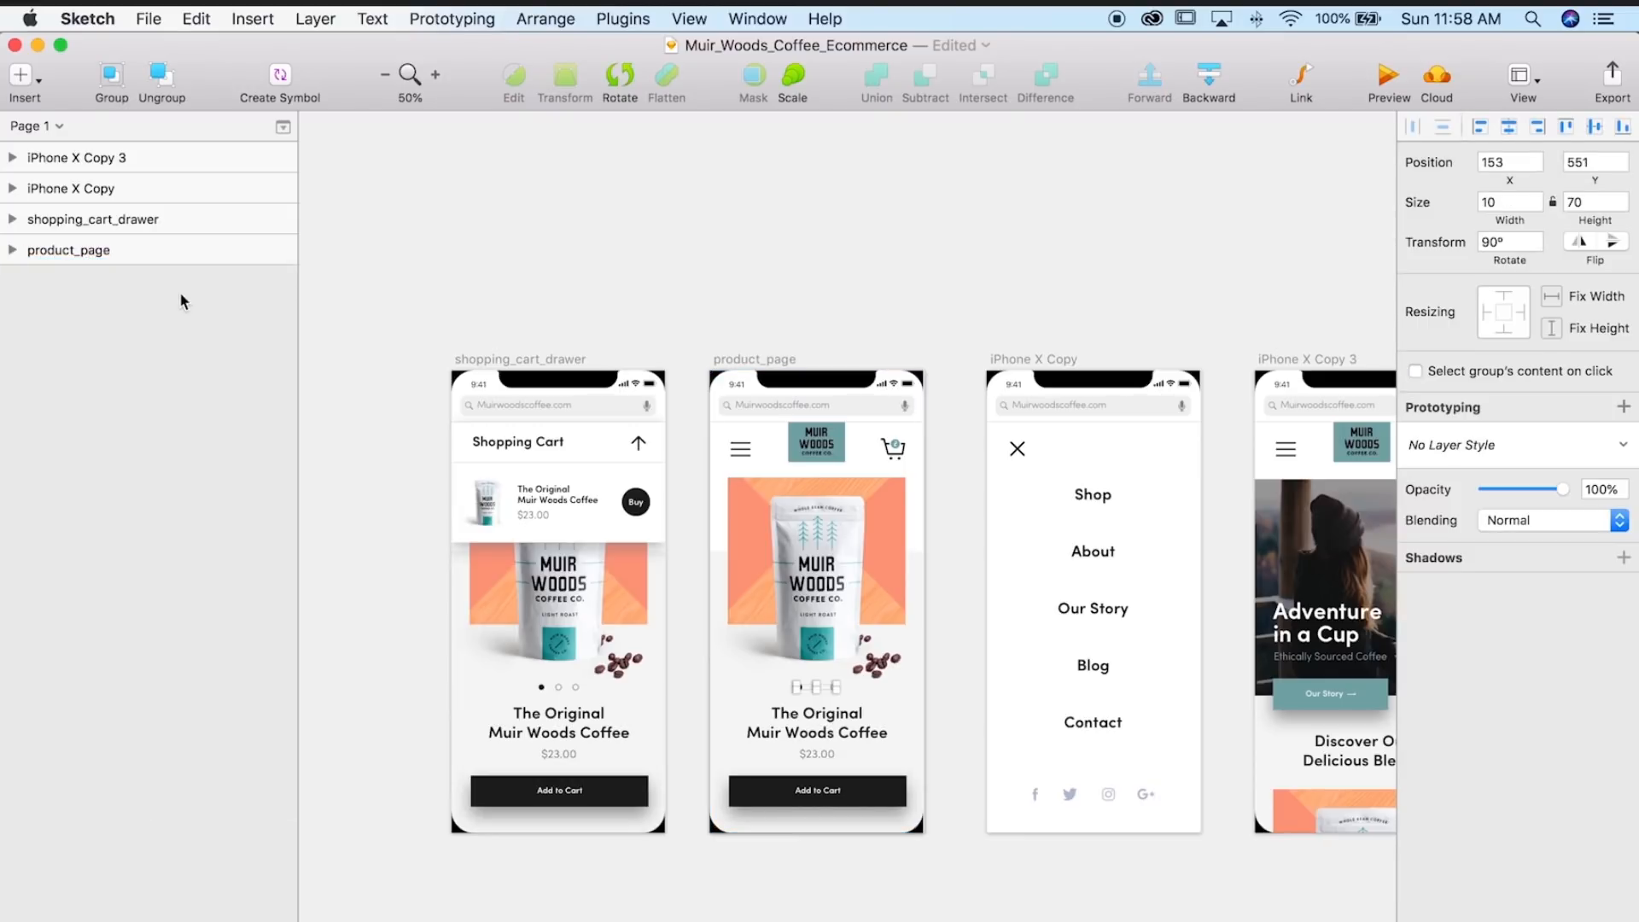
pyautogui.click(1016, 365)
pyautogui.hscroll(5, 630, 291)
pyautogui.scroll(-1, 630, 290)
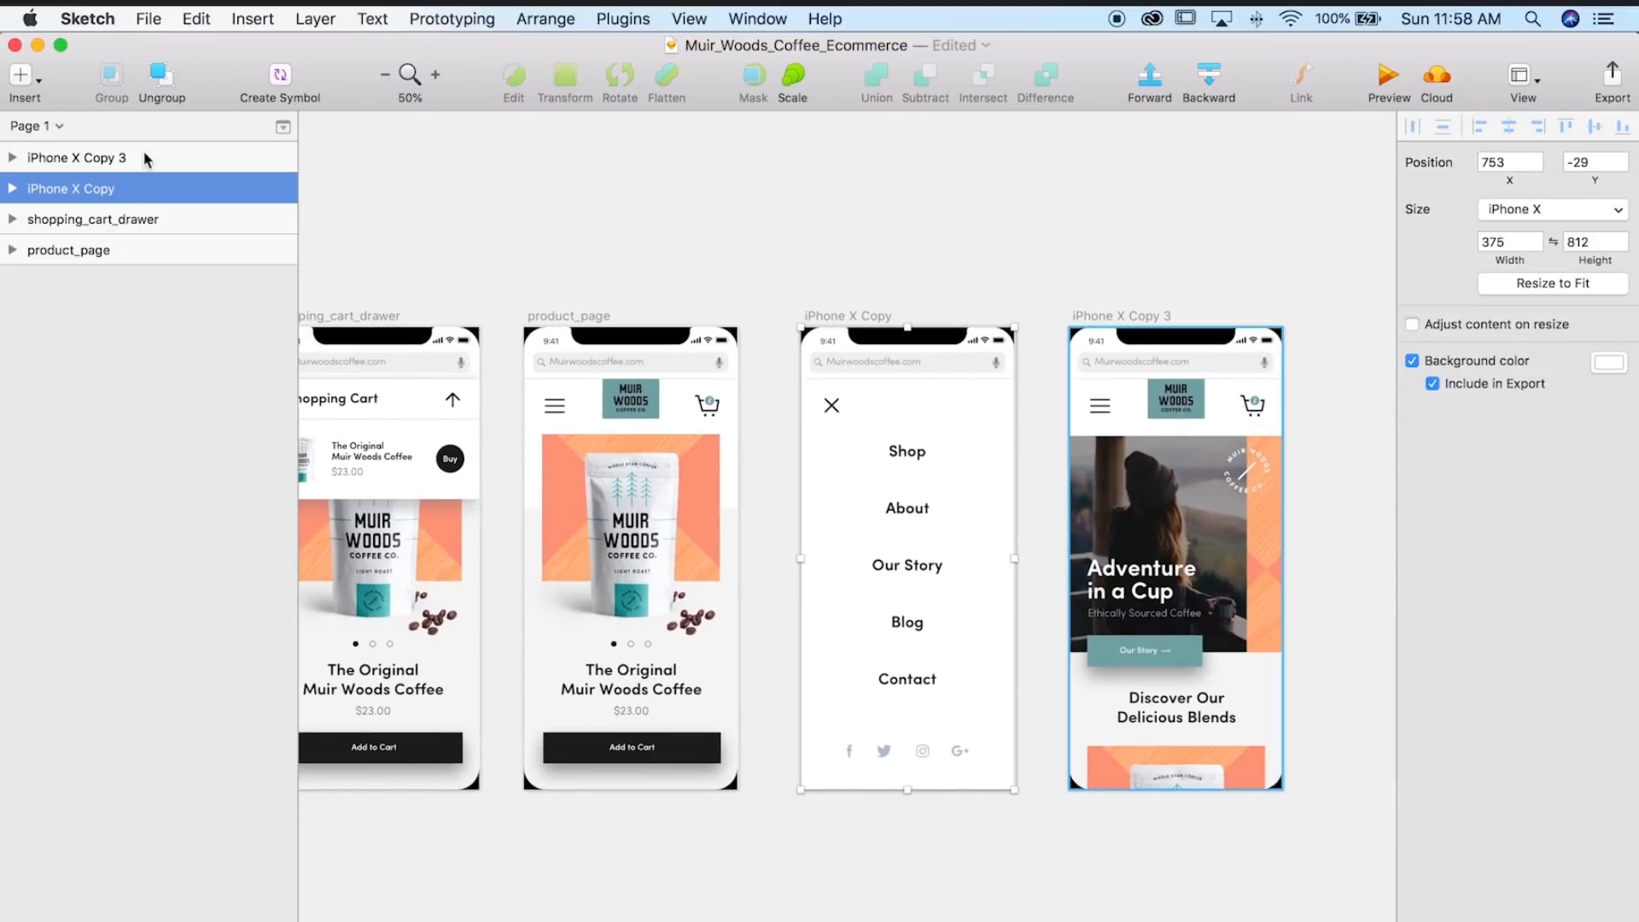
pyautogui.doubleClick(89, 188)
pyautogui.write('menu')
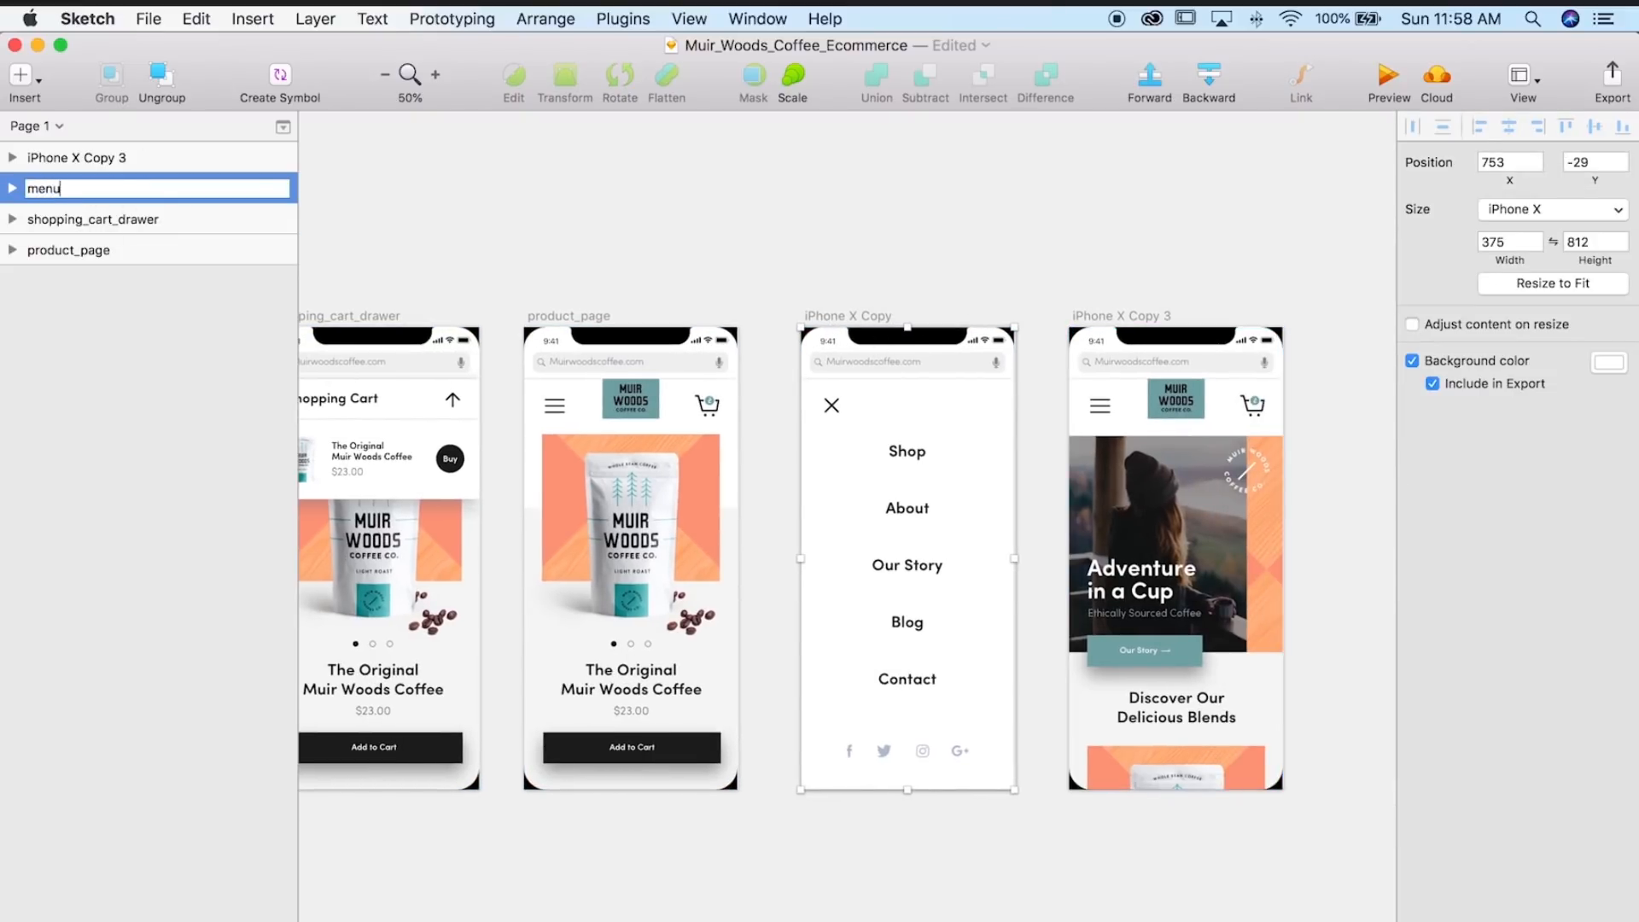
pyautogui.press('Return')
# - Rename the iPhone X Copy 3 artboard with the Adventure in a Cup screen as homepage and deselect it
pyautogui.click(1110, 318)
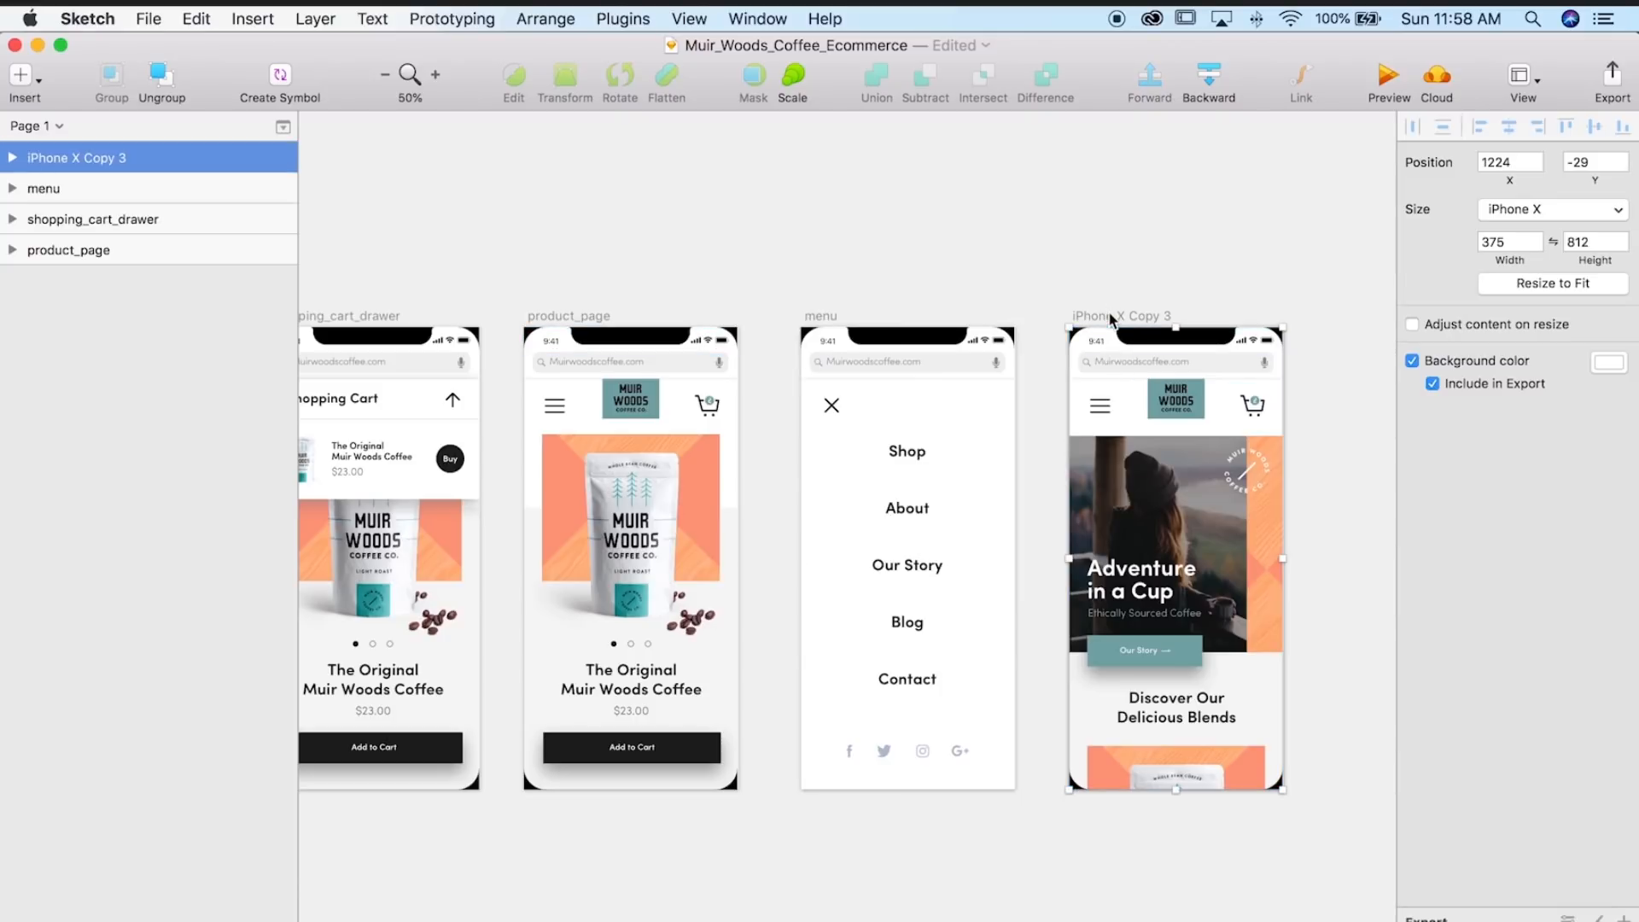
pyautogui.doubleClick(87, 161)
pyautogui.write('h')
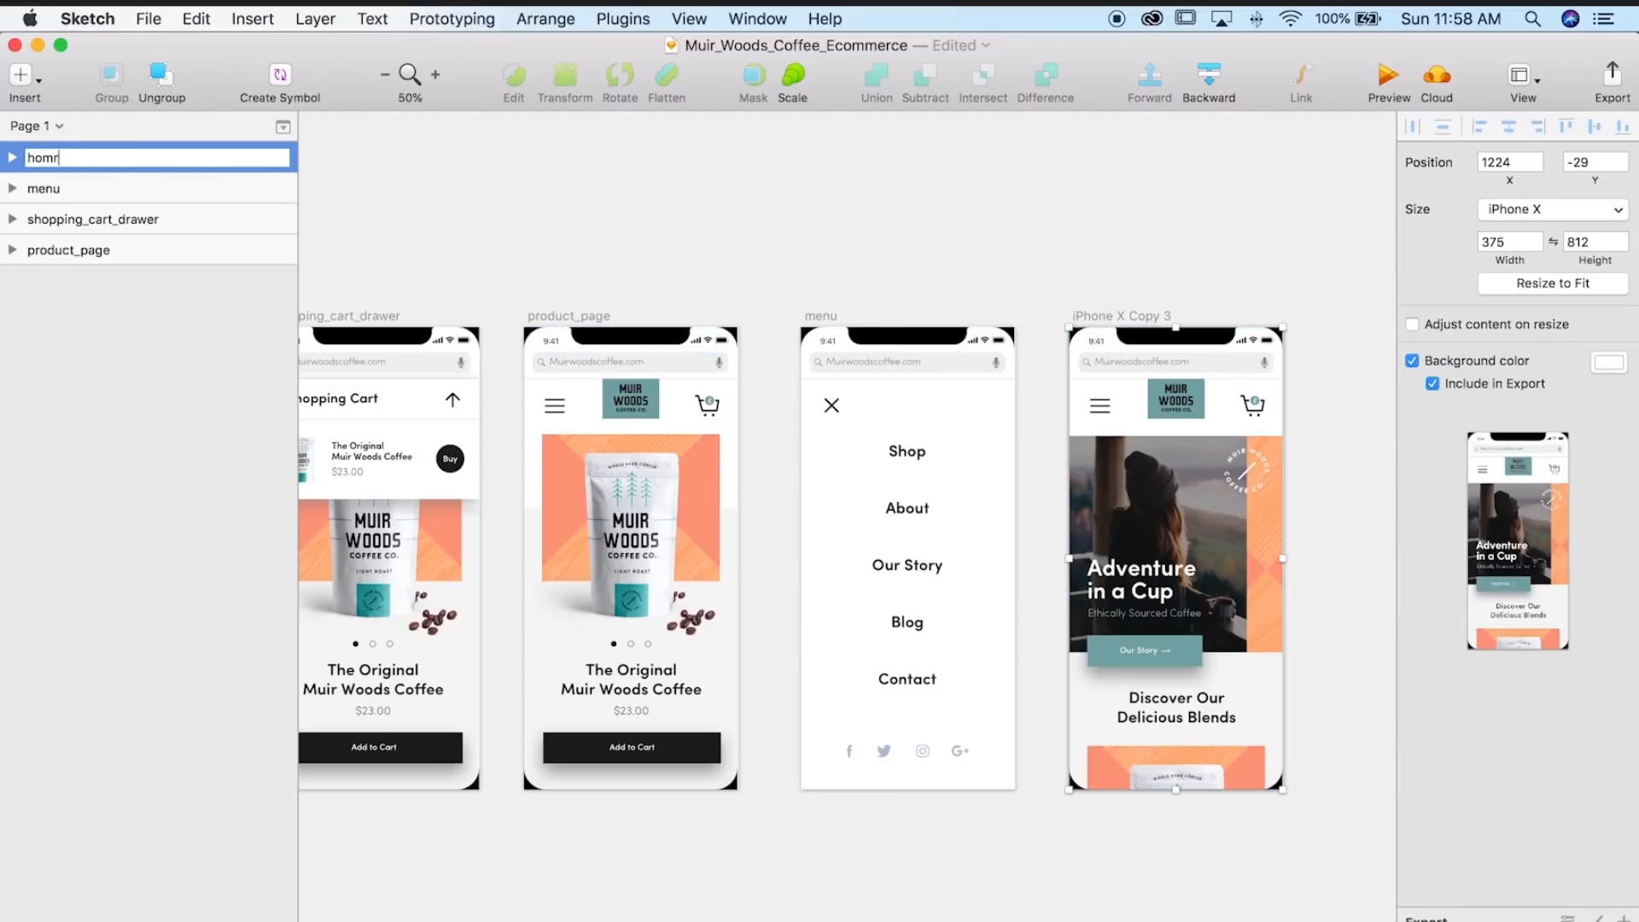
pyautogui.write('omepahe')
pyautogui.write('epag')
pyautogui.press('Return')
pyautogui.click(343, 176)
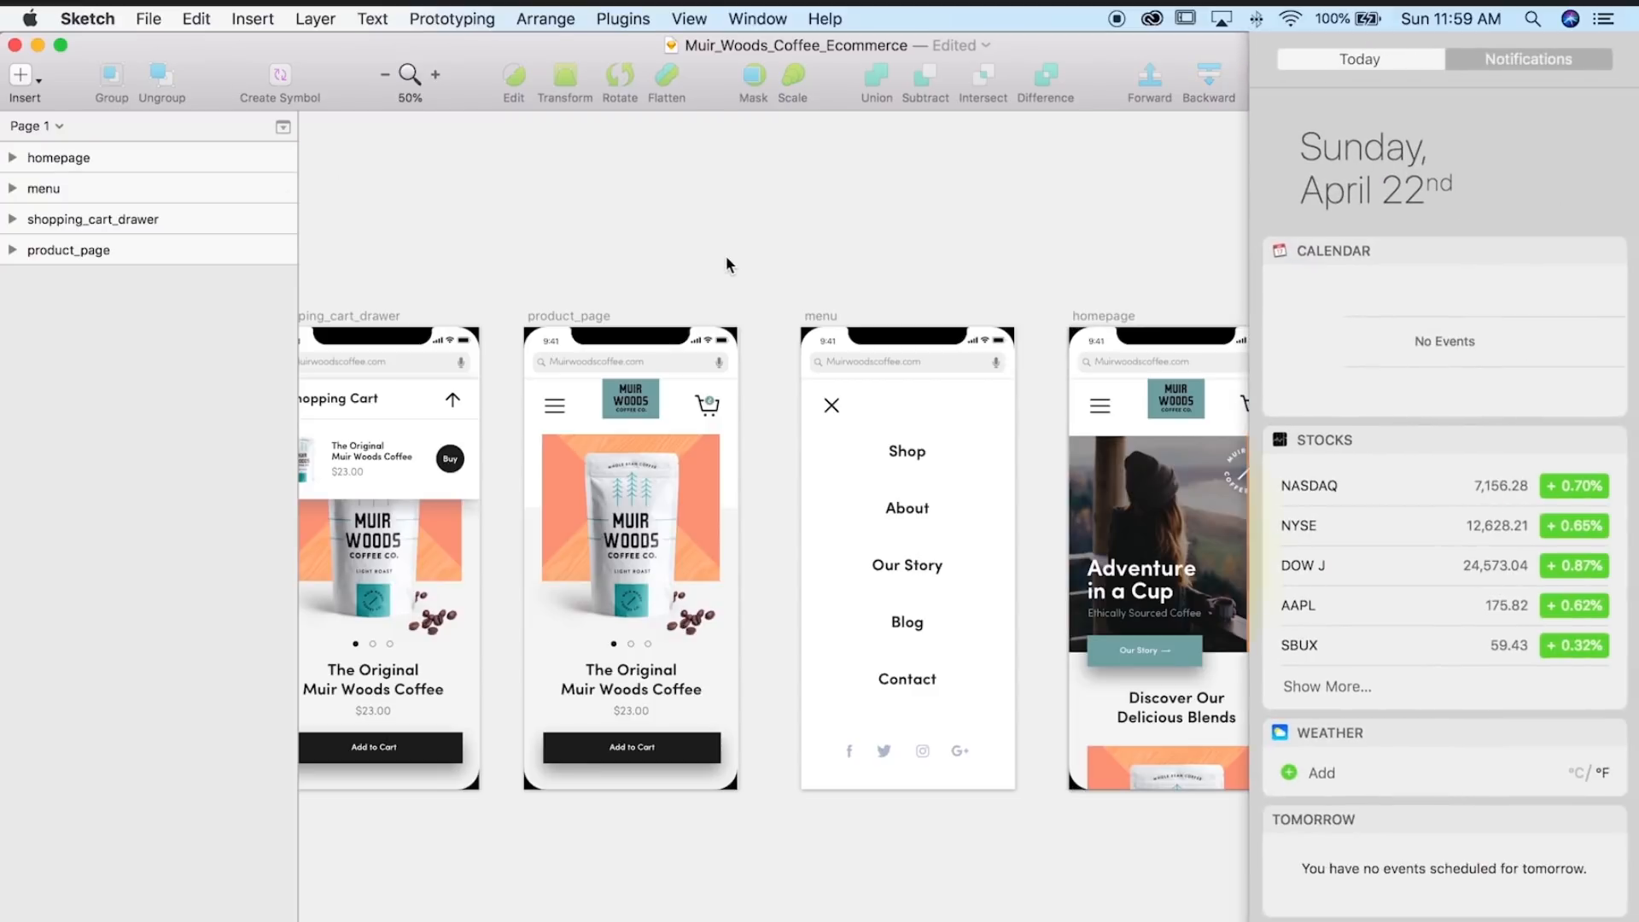
# - Add a prototype link from the product page's hamburger icon with the menu artboard on Page 1 as its target
pyautogui.hscroll(-2, 646, 300)
pyautogui.scroll(-1, 646, 300)
pyautogui.click(647, 300)
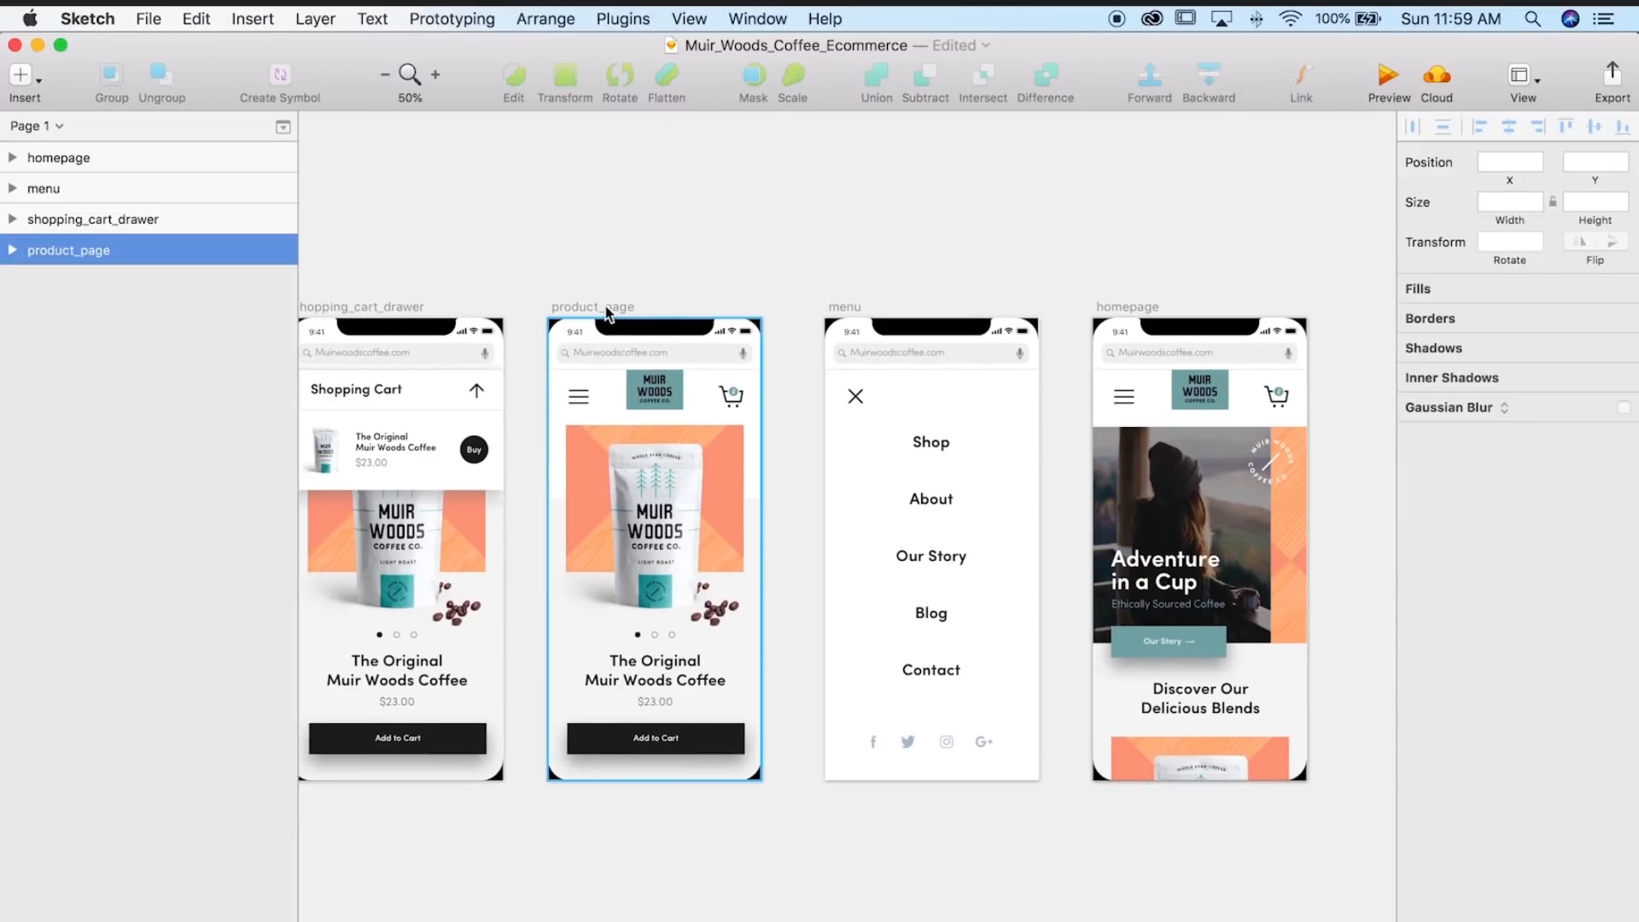
pyautogui.press('super+0')
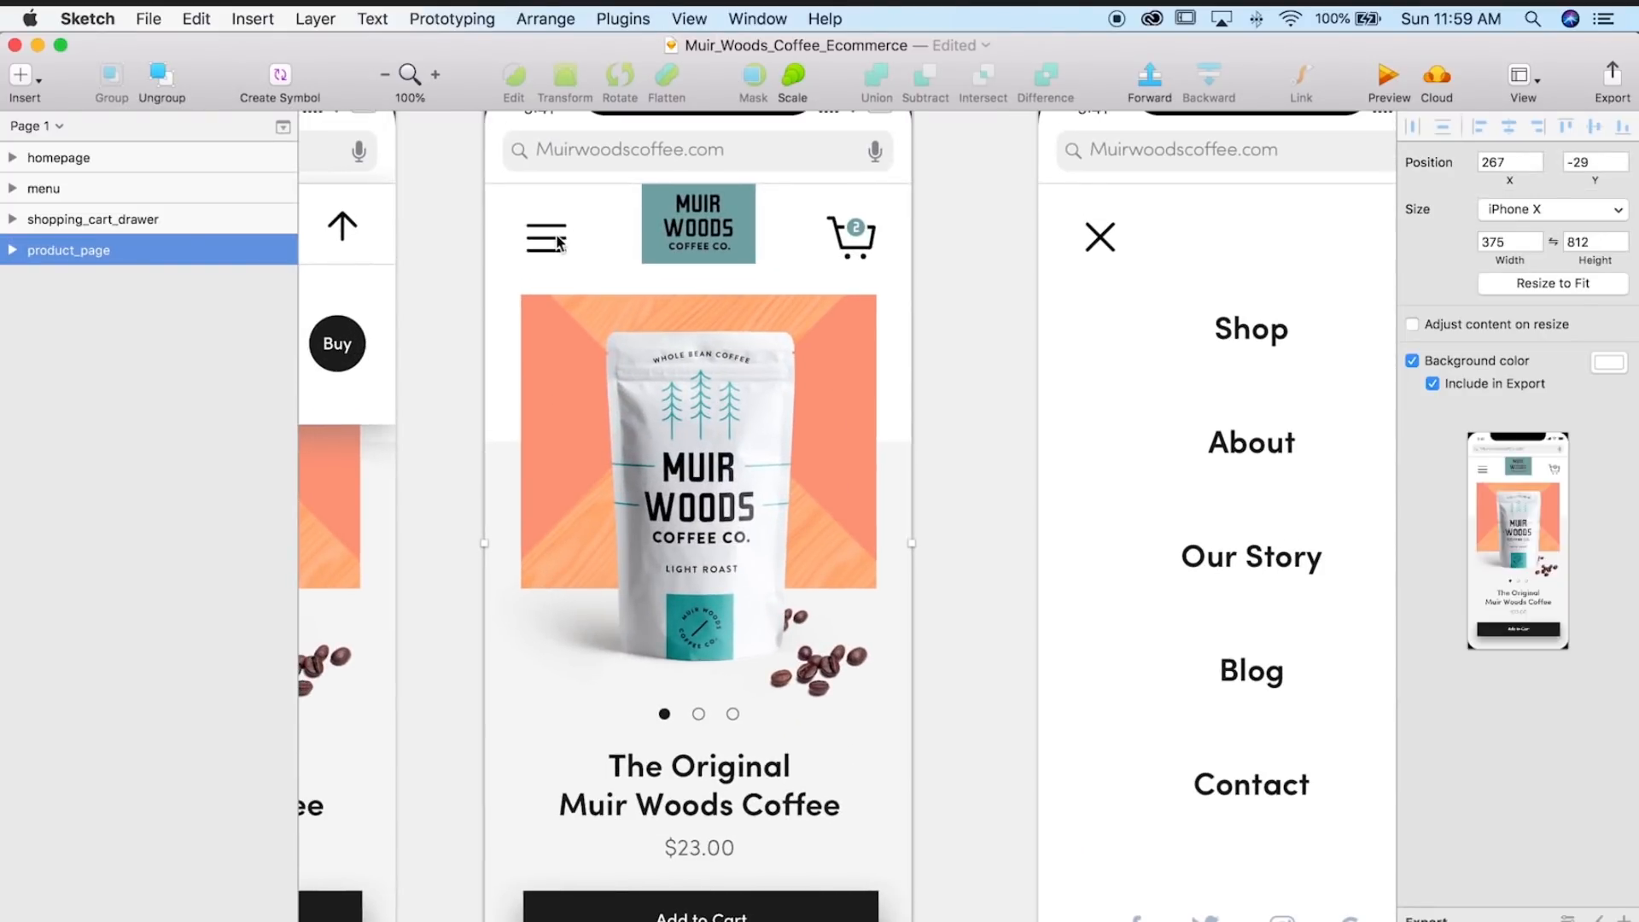
pyautogui.click(558, 243)
pyautogui.doubleClick(553, 244)
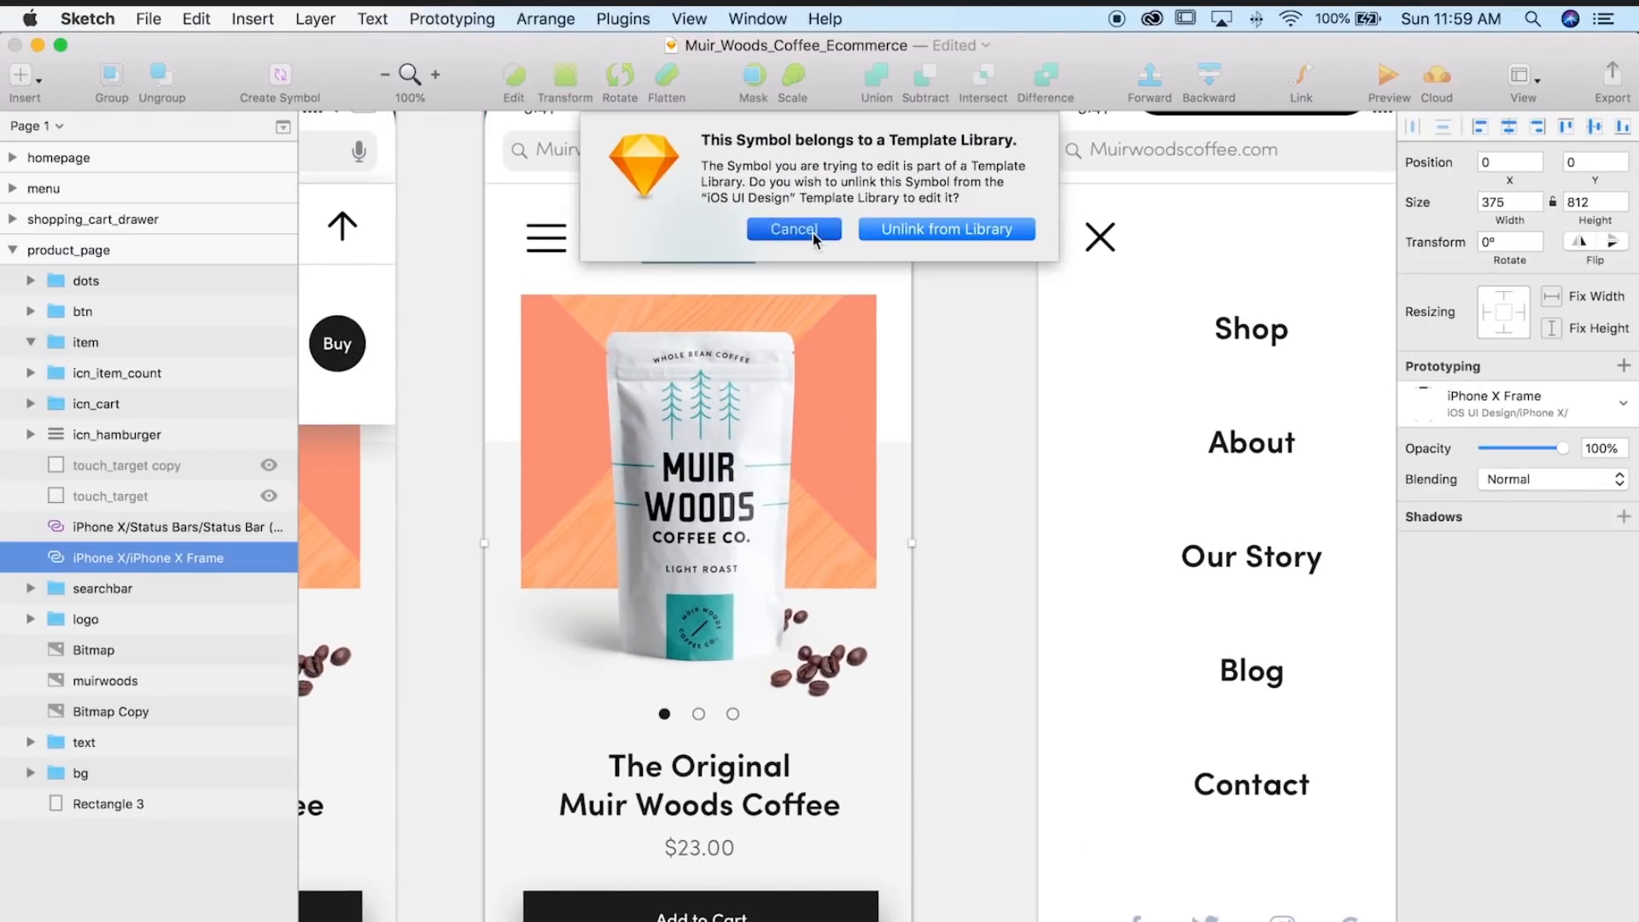
pyautogui.click(813, 235)
pyautogui.click(543, 243)
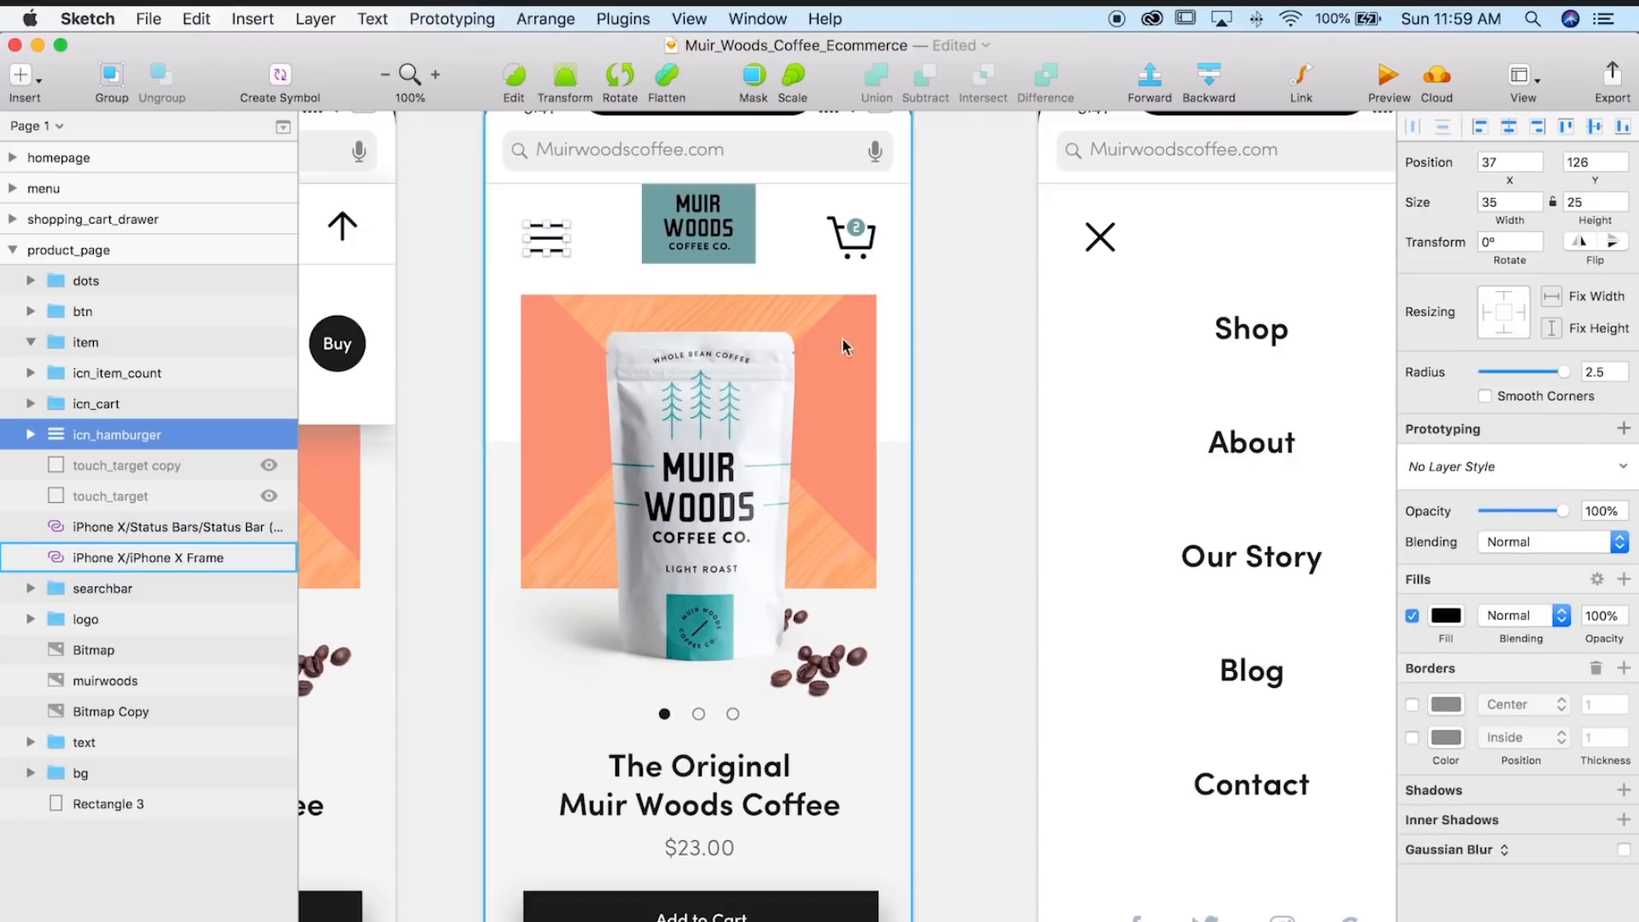
pyautogui.click(1623, 428)
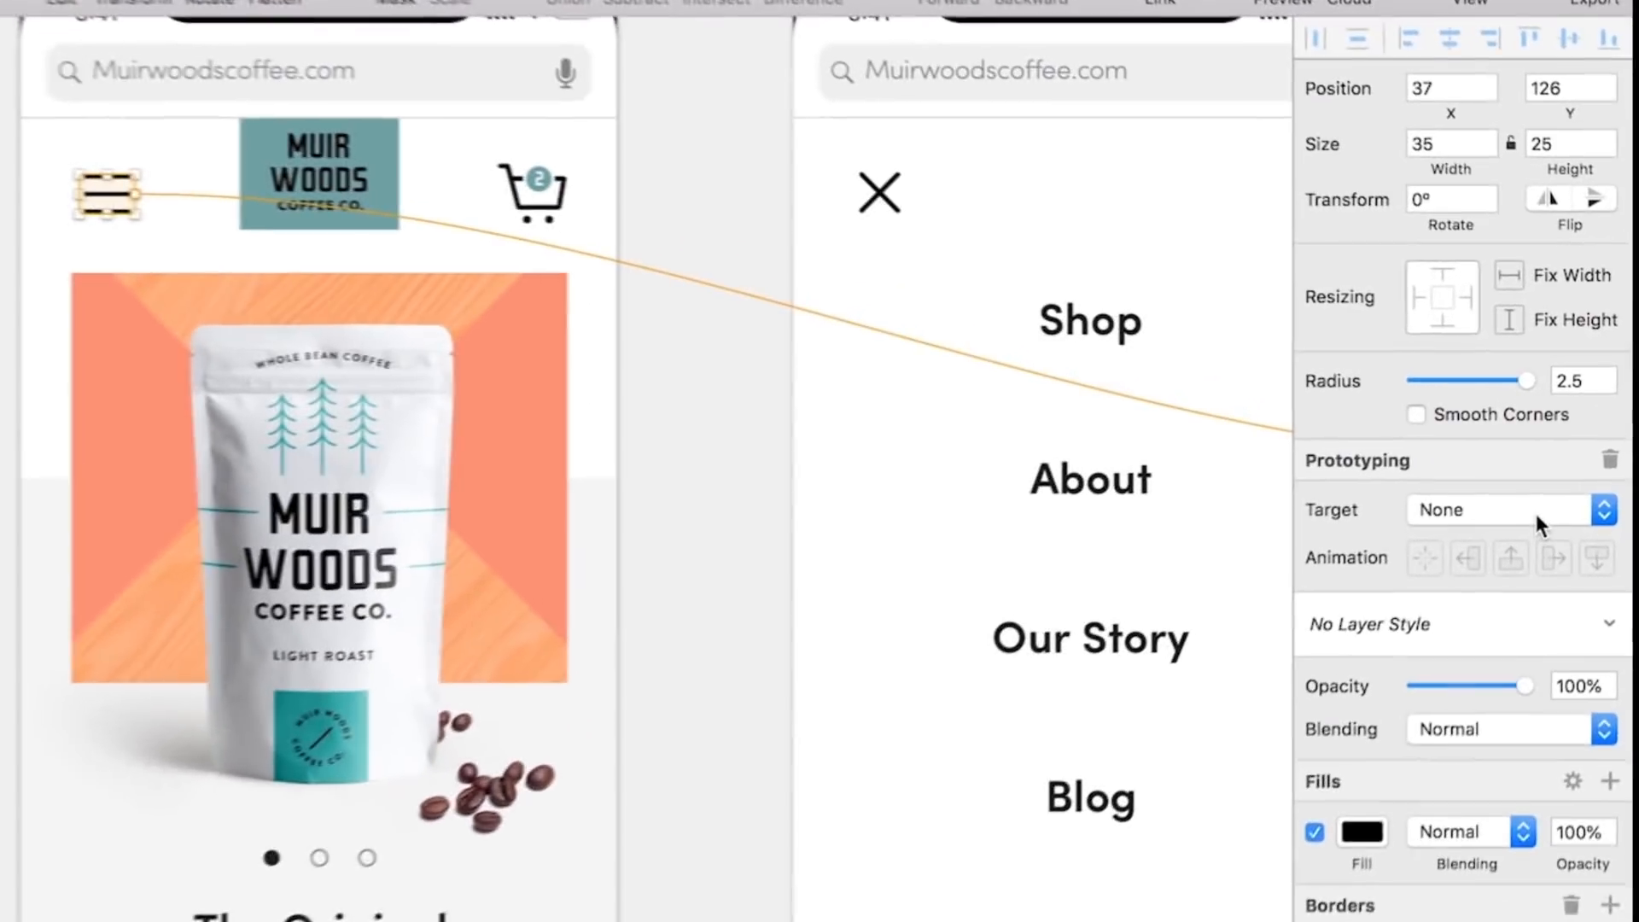
pyautogui.click(1534, 510)
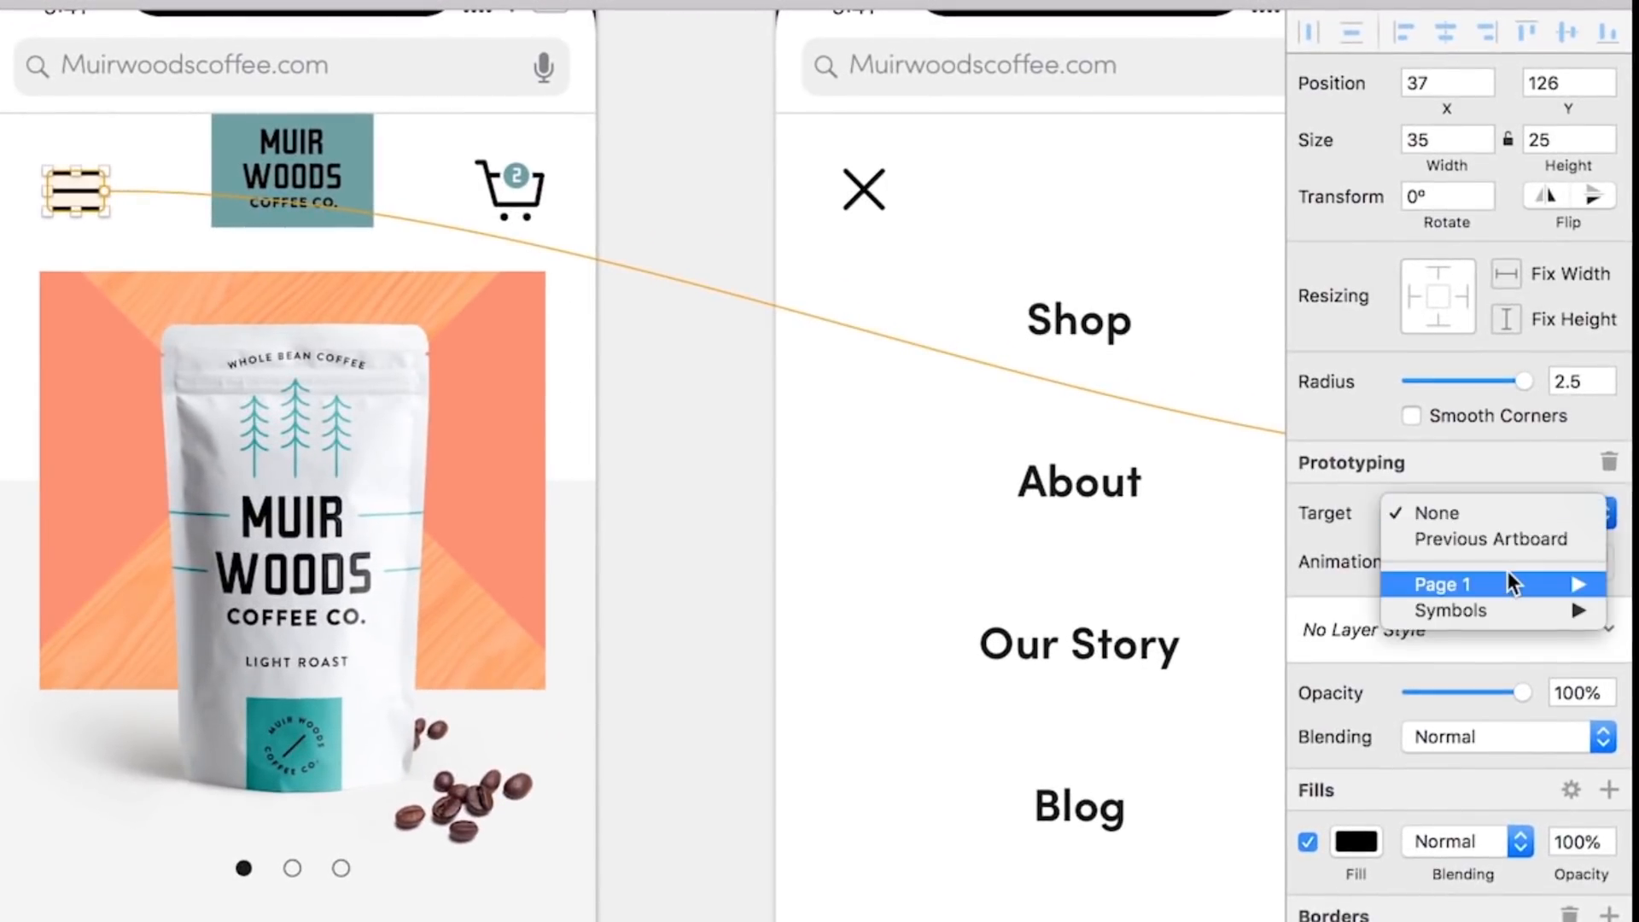
pyautogui.moveTo(1505, 577)
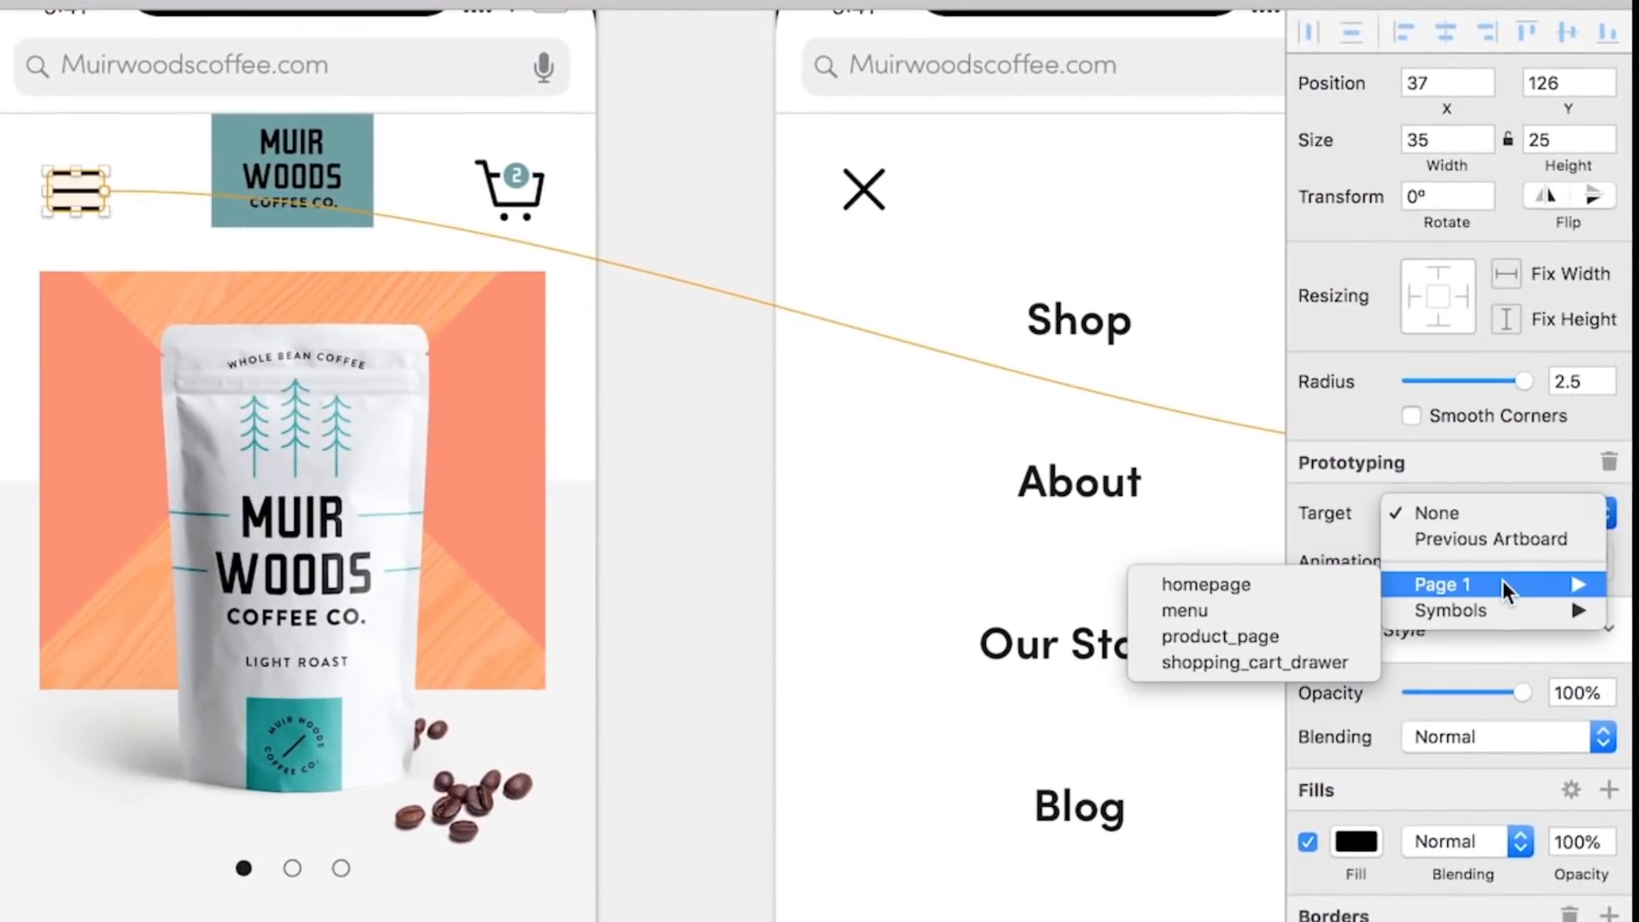
pyautogui.click(1276, 612)
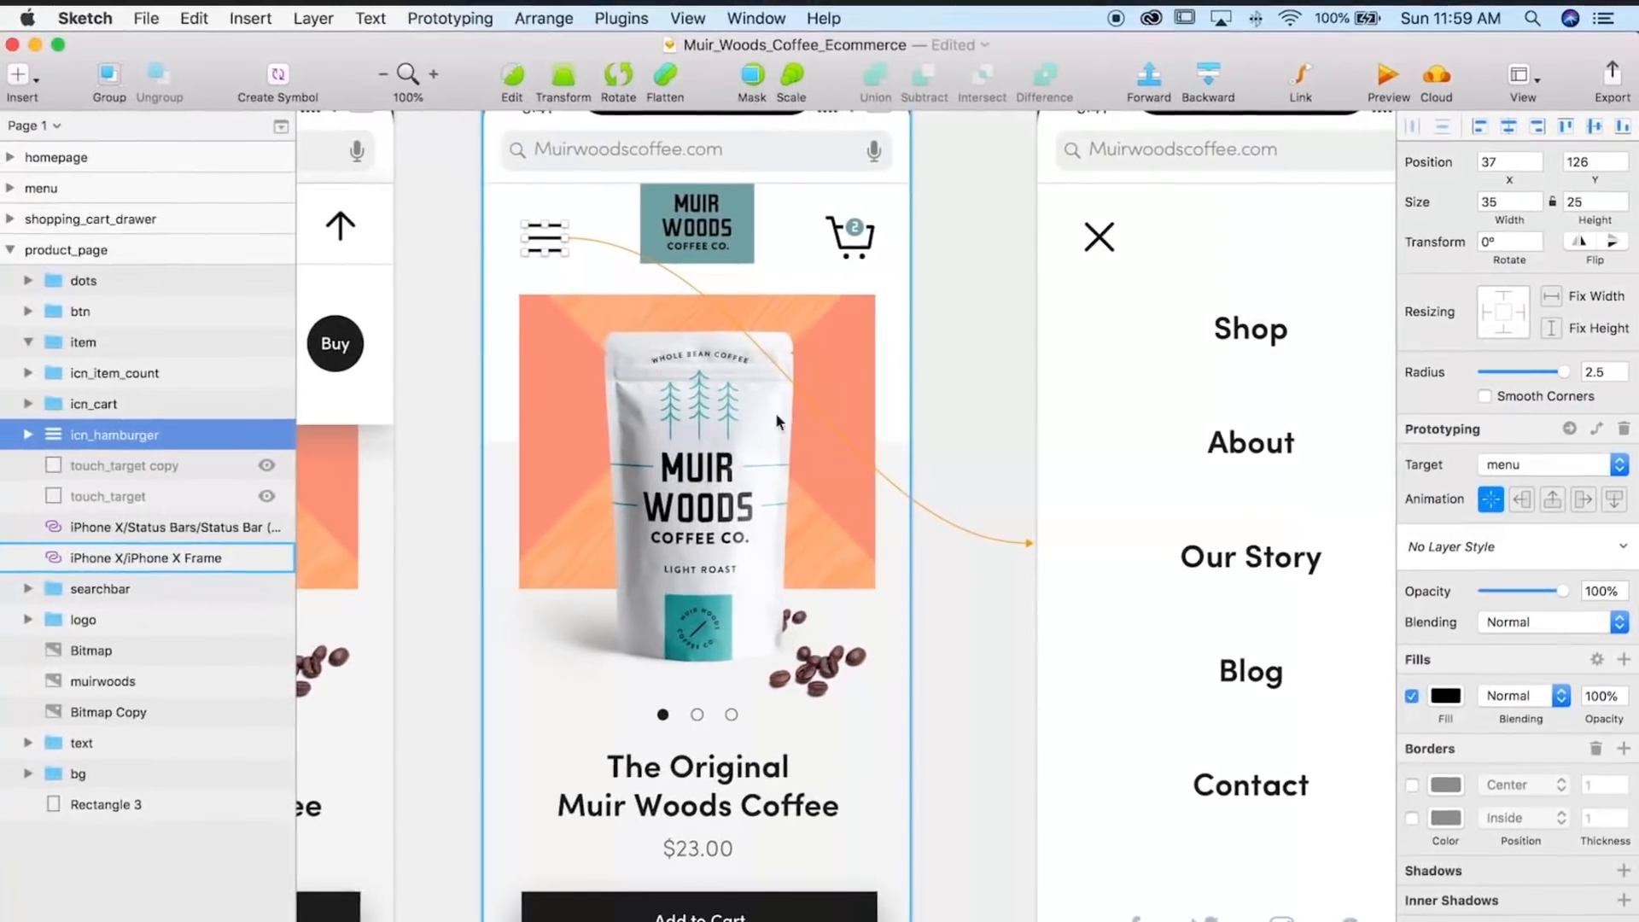
# - Preview the prototype from the product_page artboard, test the hamburger icon's link to the menu, and close the preview
pyautogui.hscroll(3, 1040, 563)
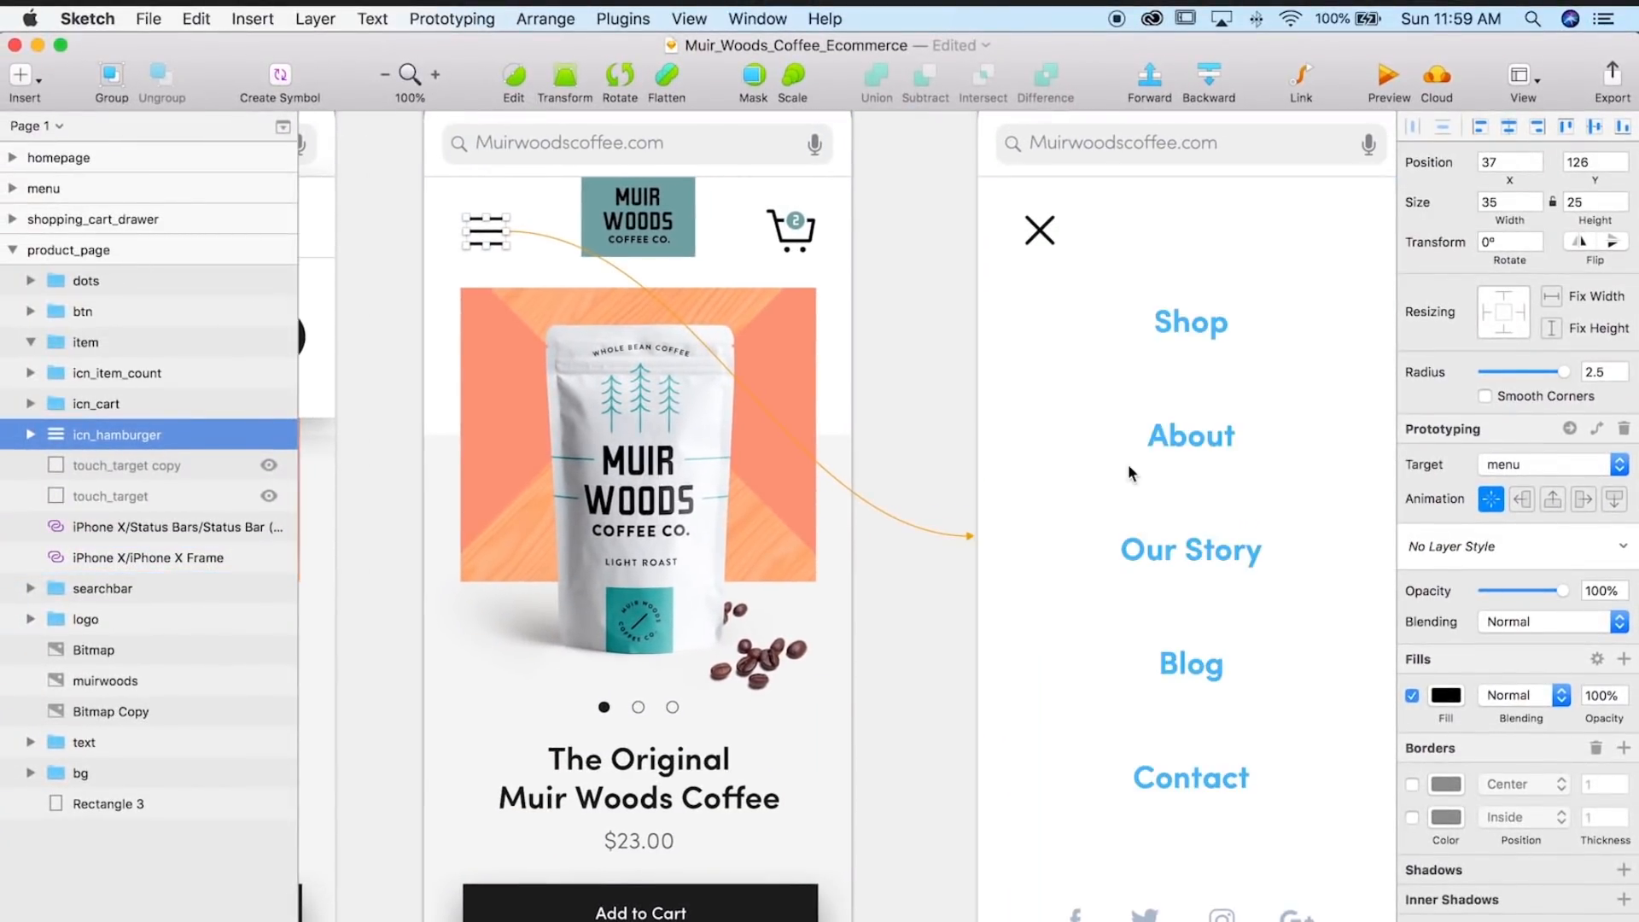
pyautogui.scroll(5, 1119, 463)
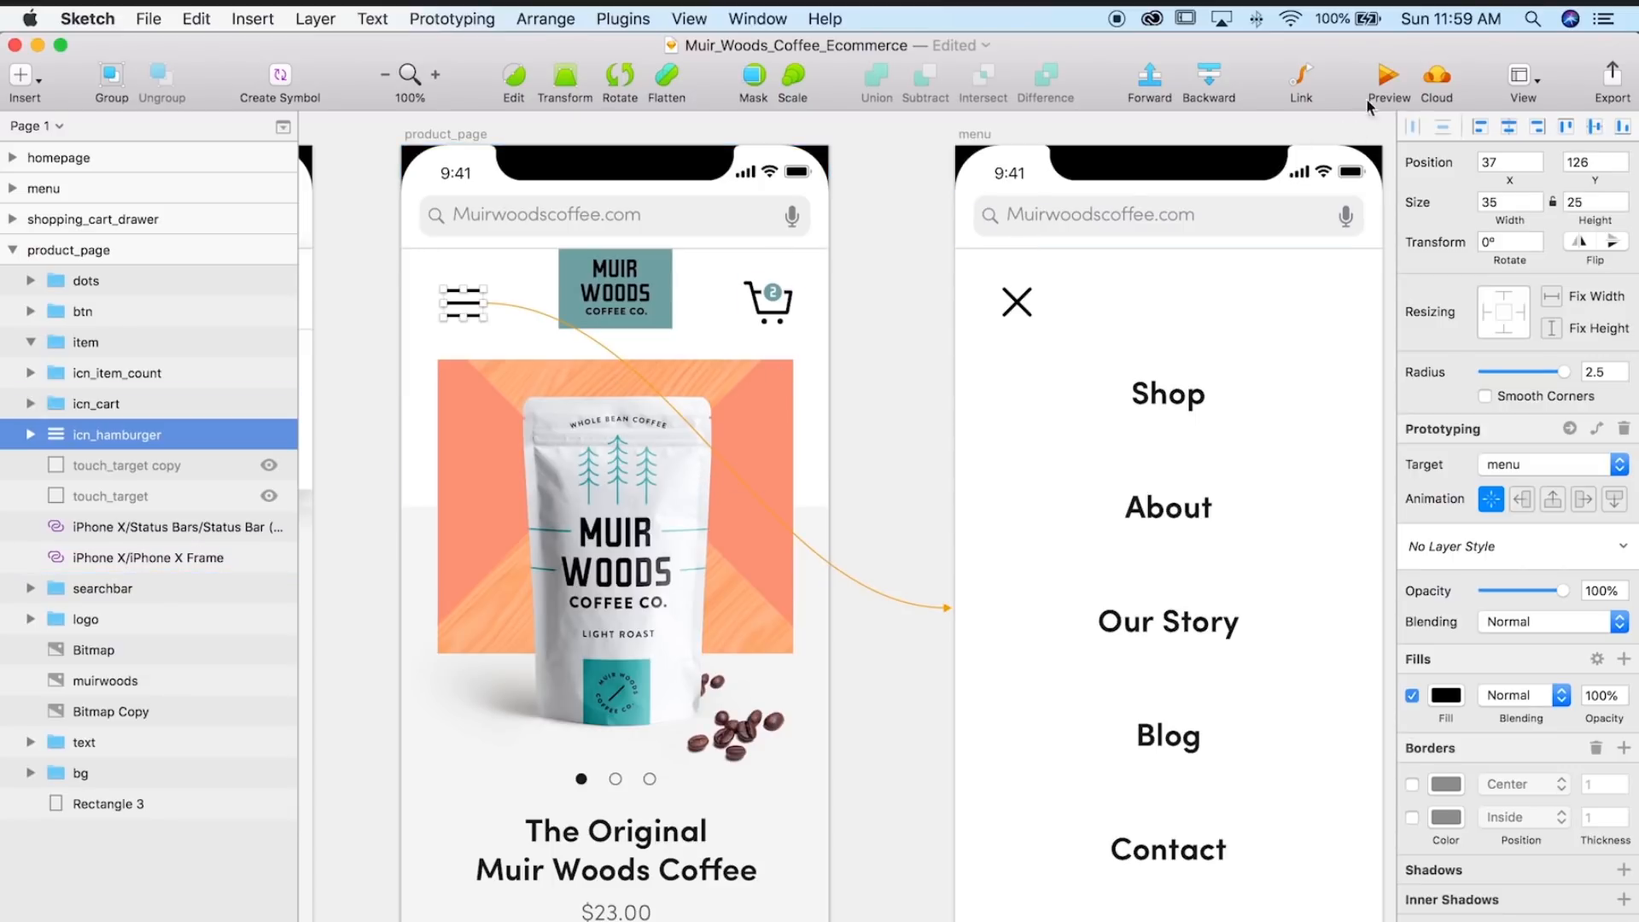
pyautogui.click(460, 135)
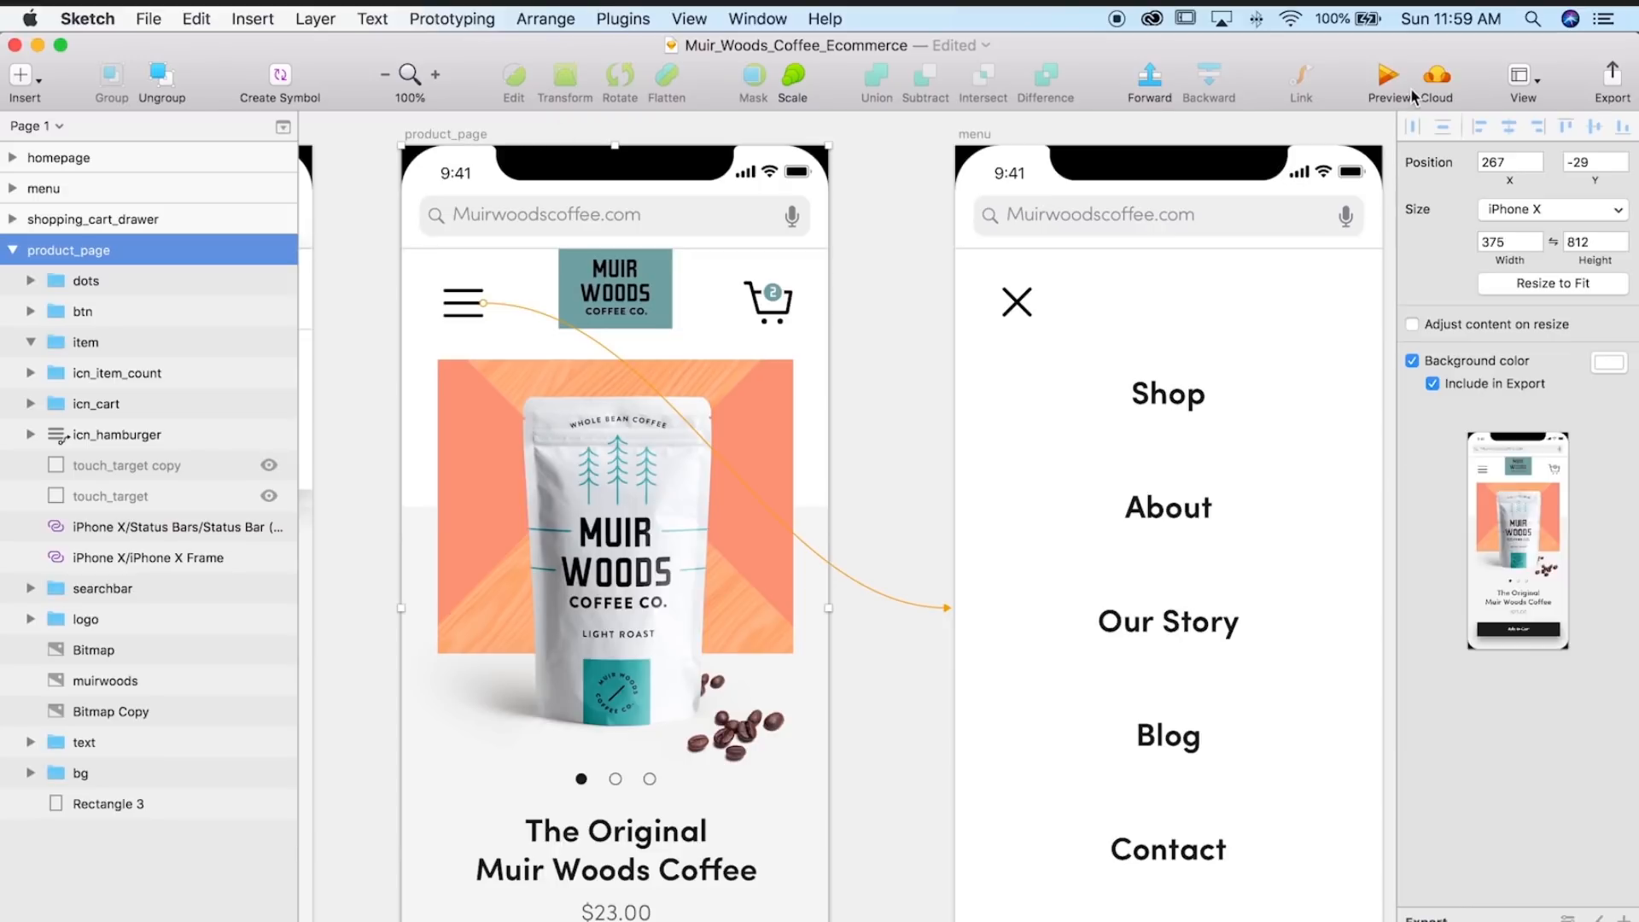
pyautogui.click(1389, 78)
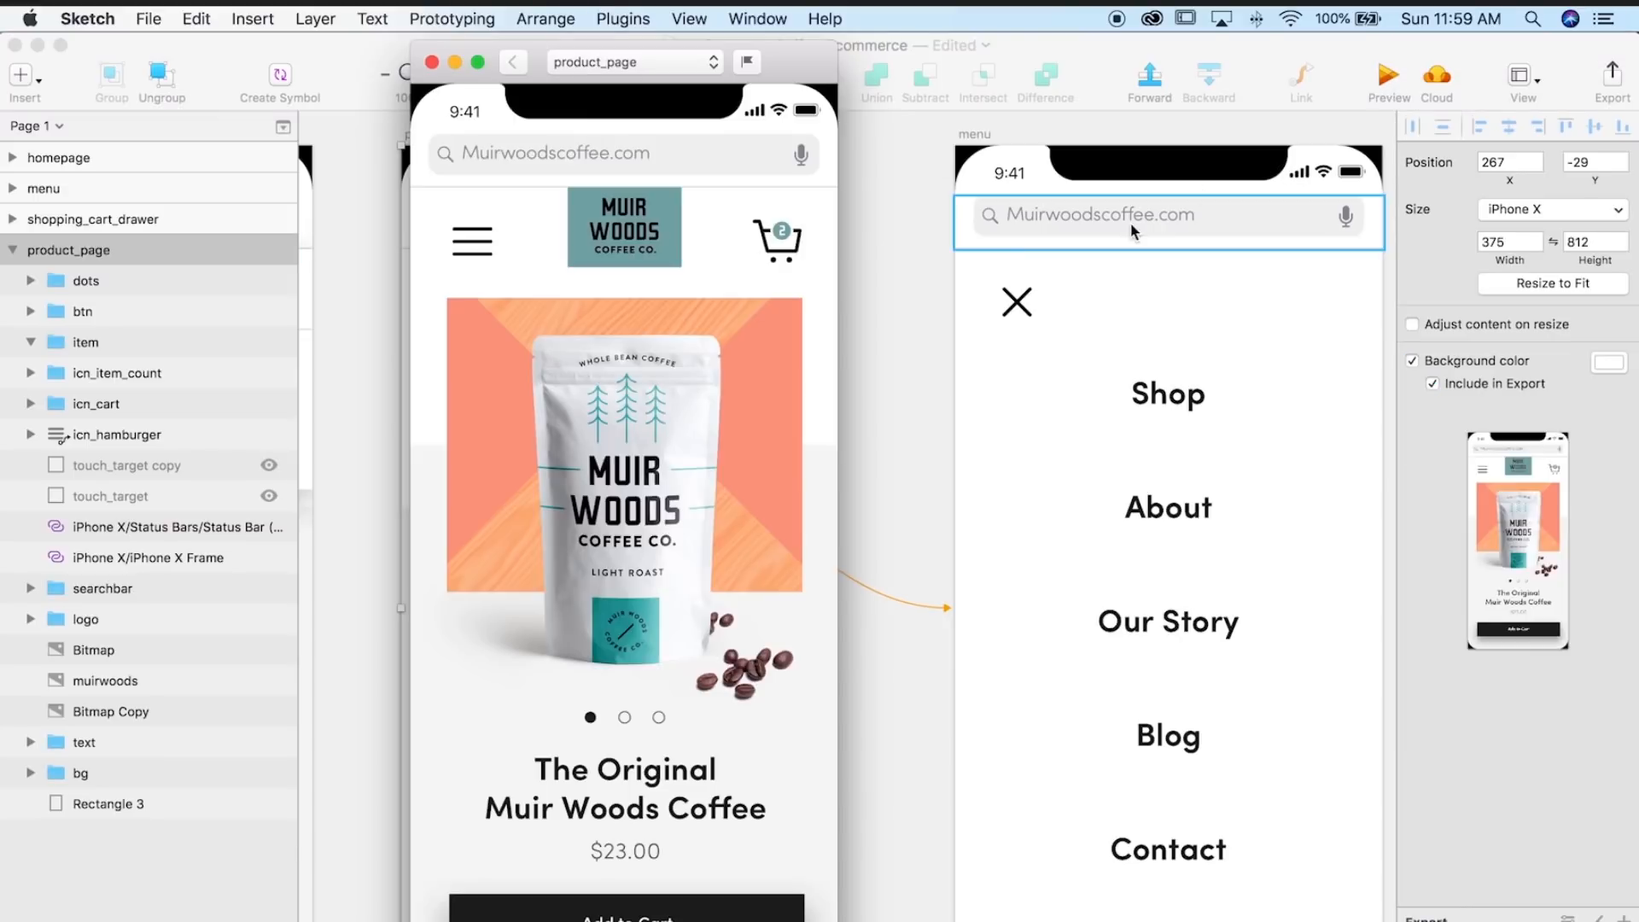
pyautogui.click(482, 248)
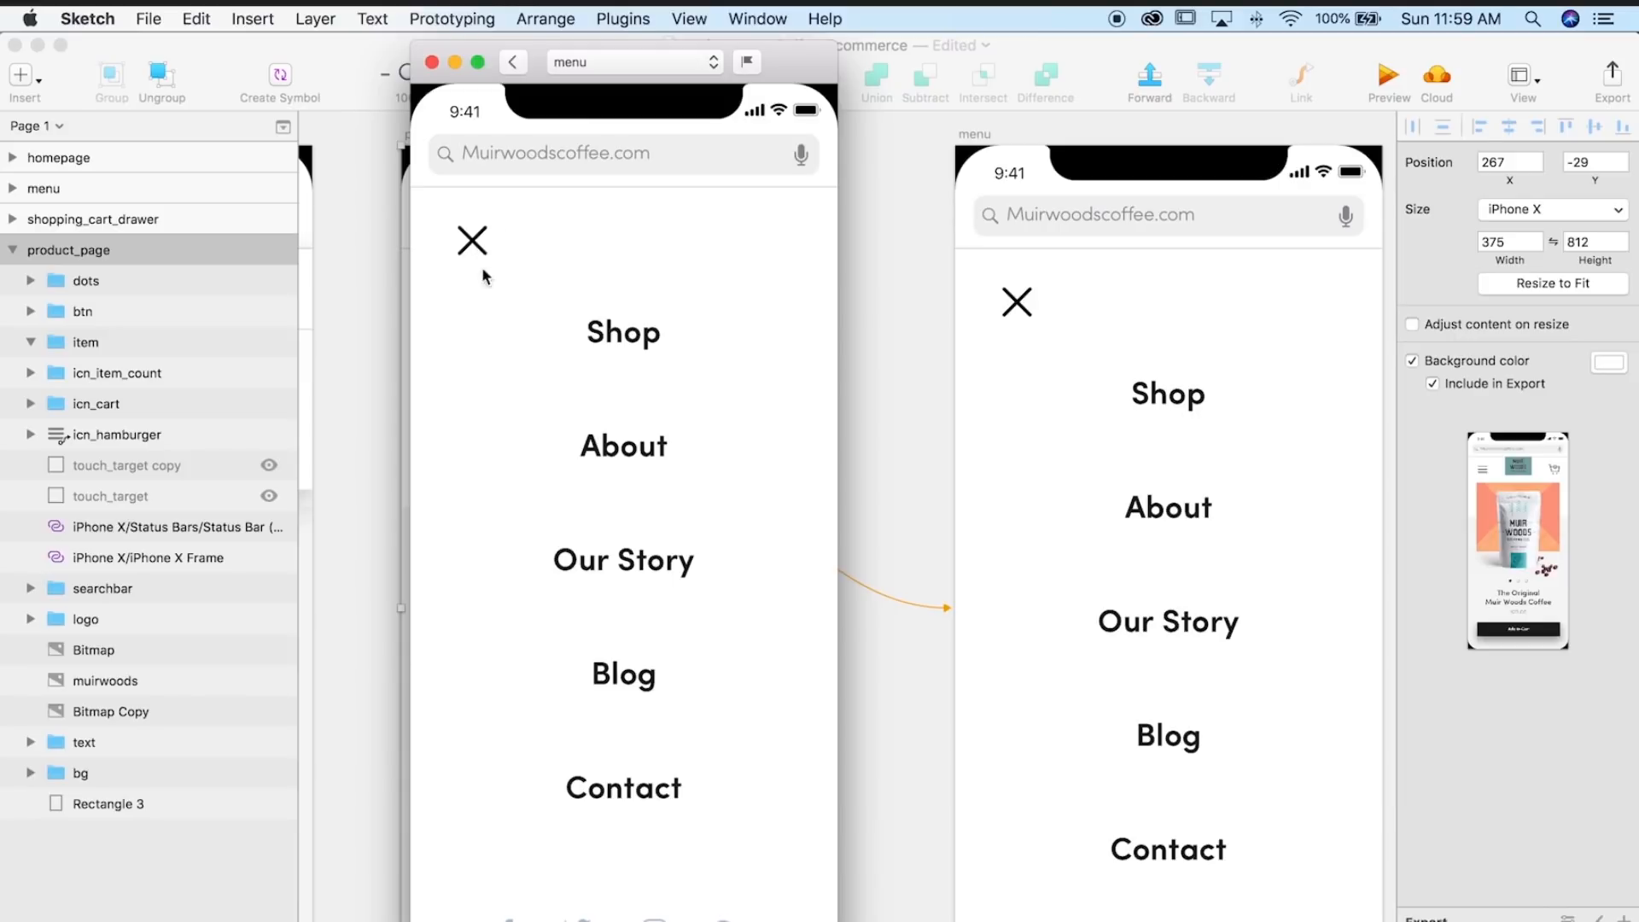
pyautogui.click(432, 62)
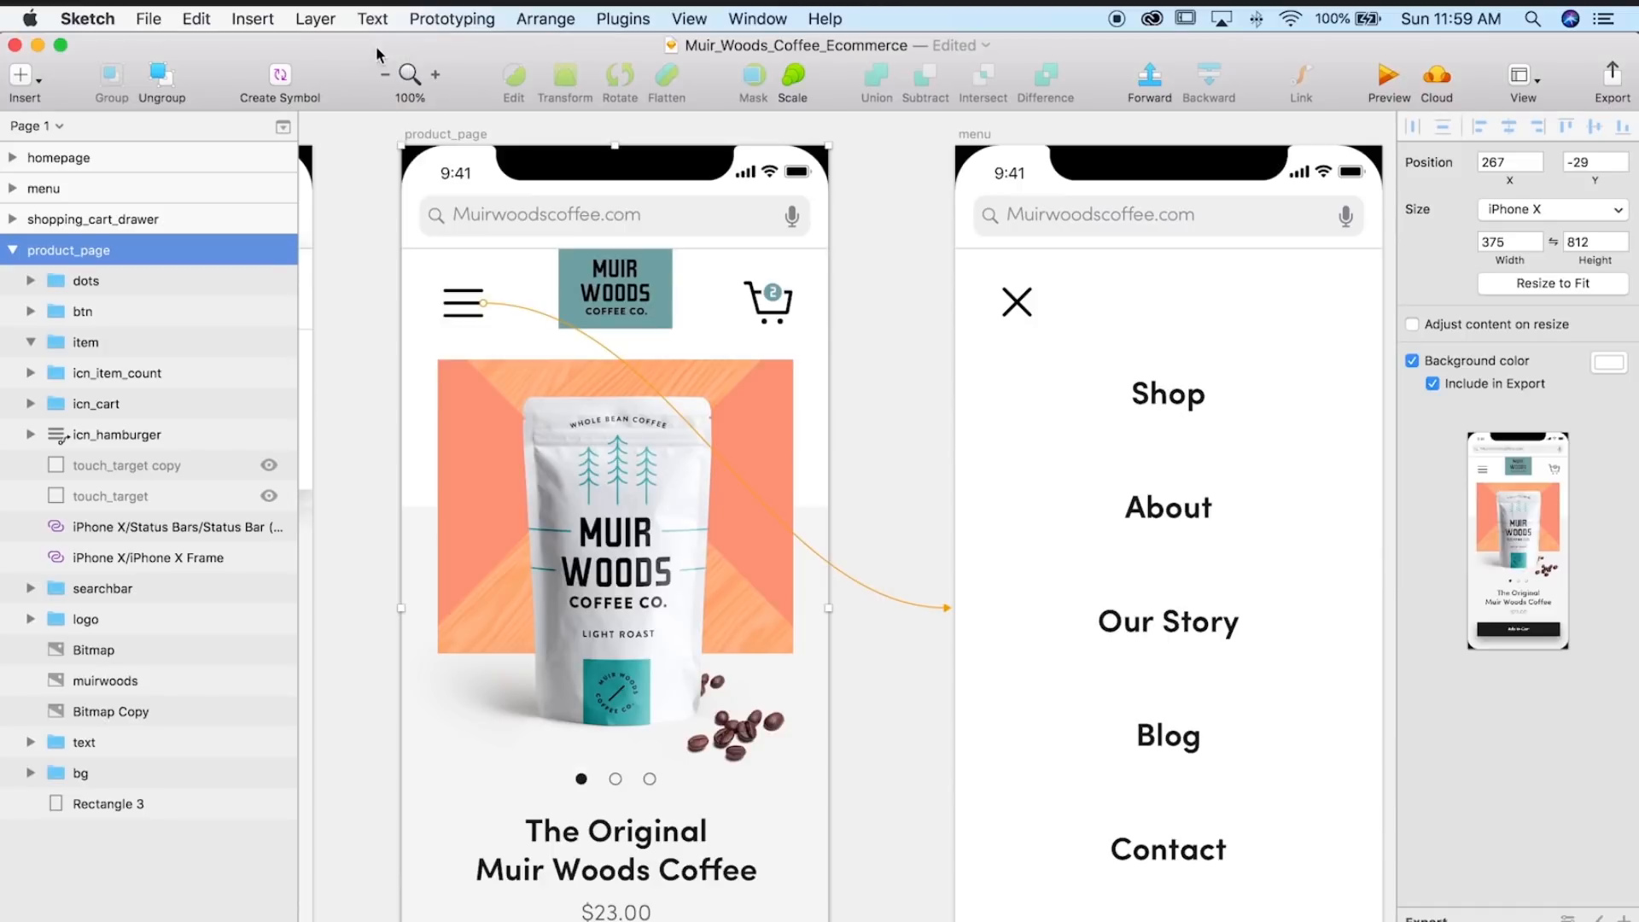
# - Rename the X icon layer on the menu artboard as icn_close
pyautogui.click(849, 389)
pyautogui.hscroll(4, 886, 367)
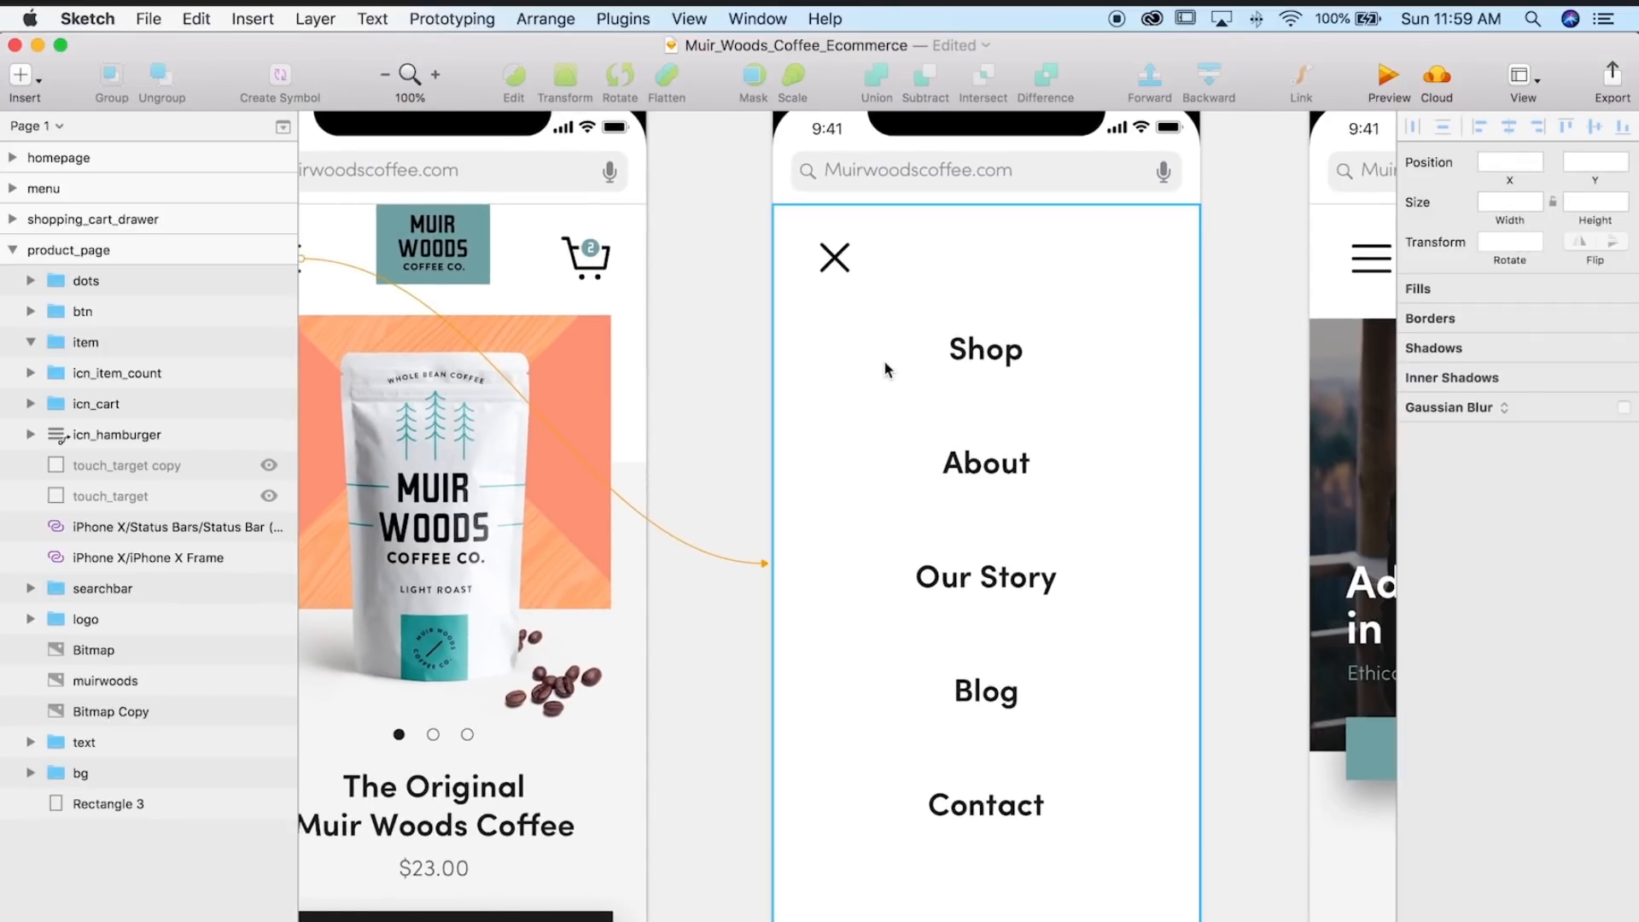
pyautogui.click(836, 257)
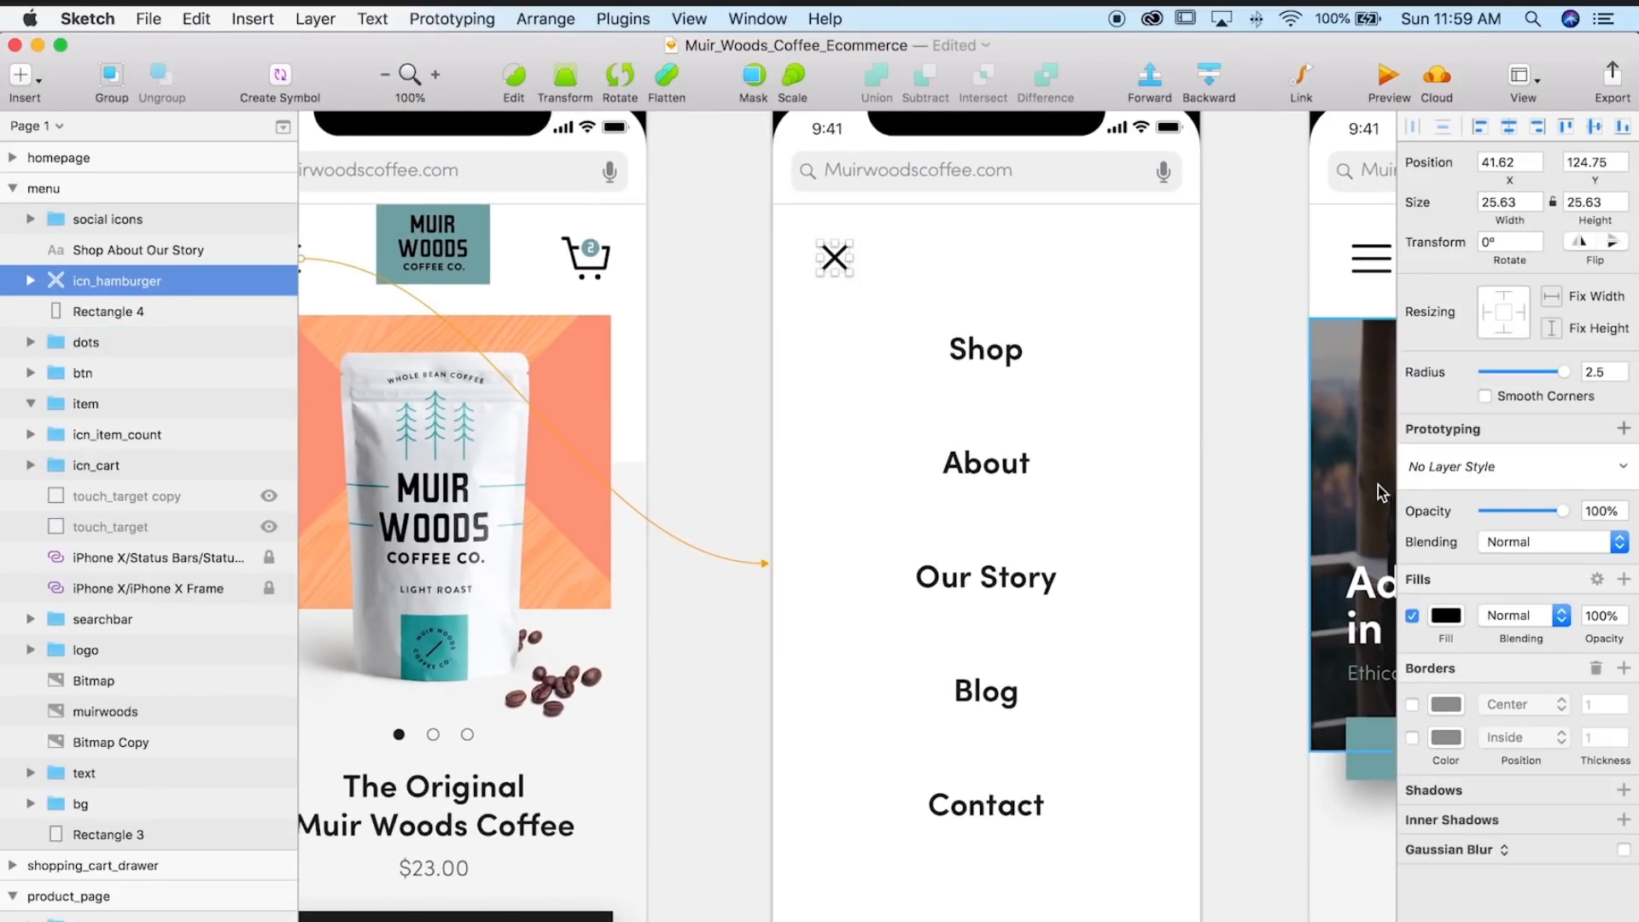
pyautogui.doubleClick(119, 282)
pyautogui.write('icn_c')
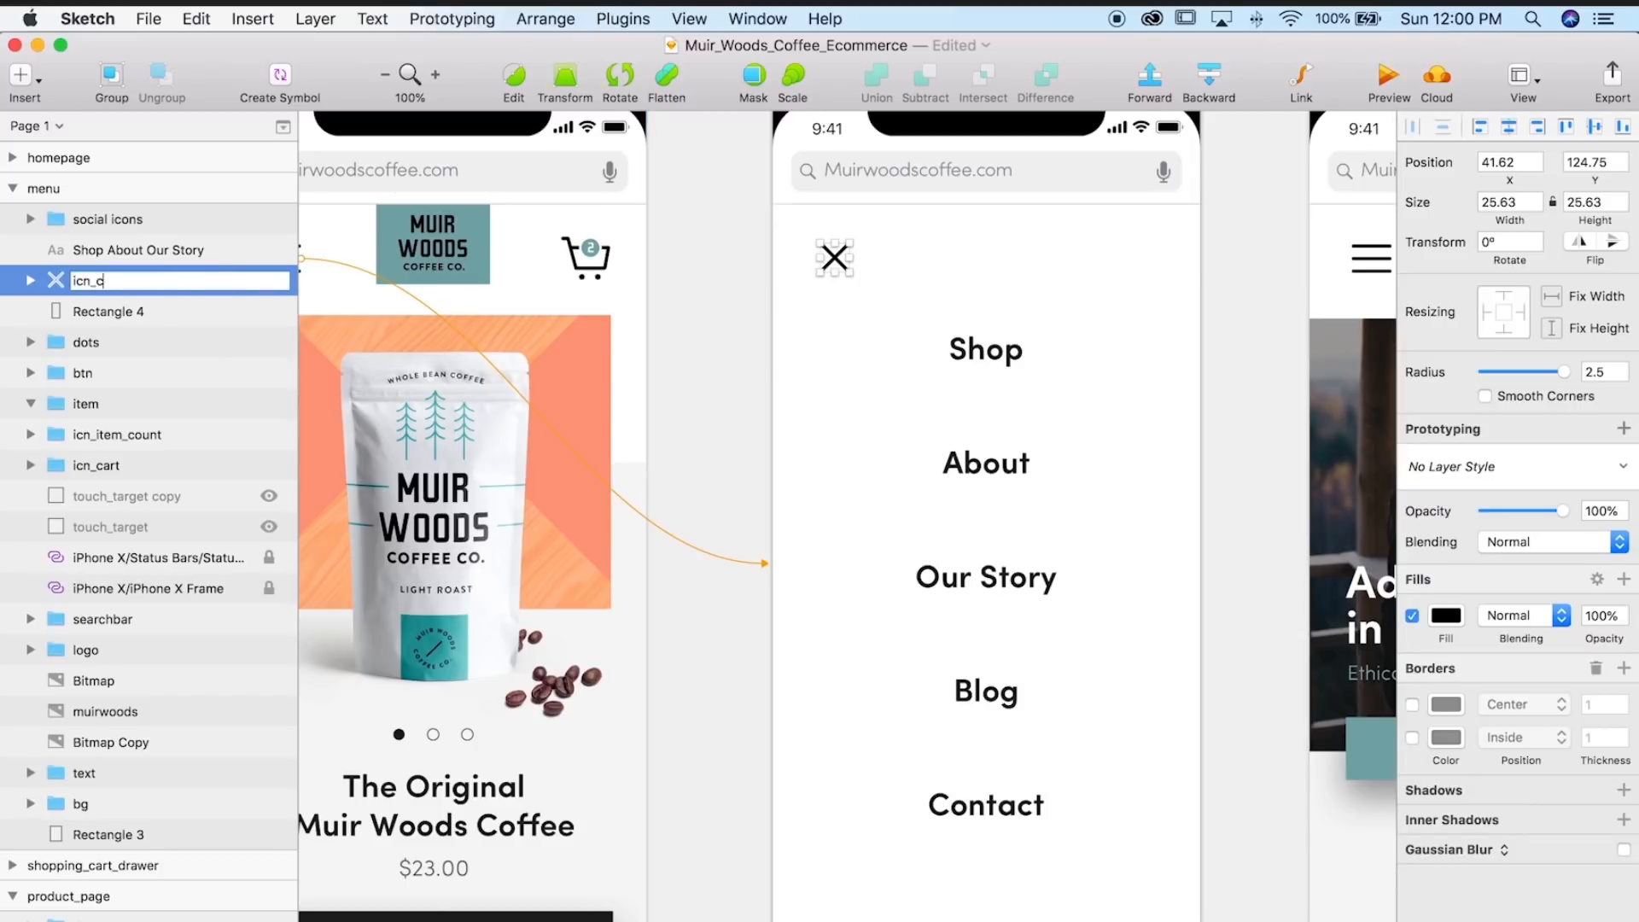
pyautogui.write('lose')
pyautogui.press('Return')
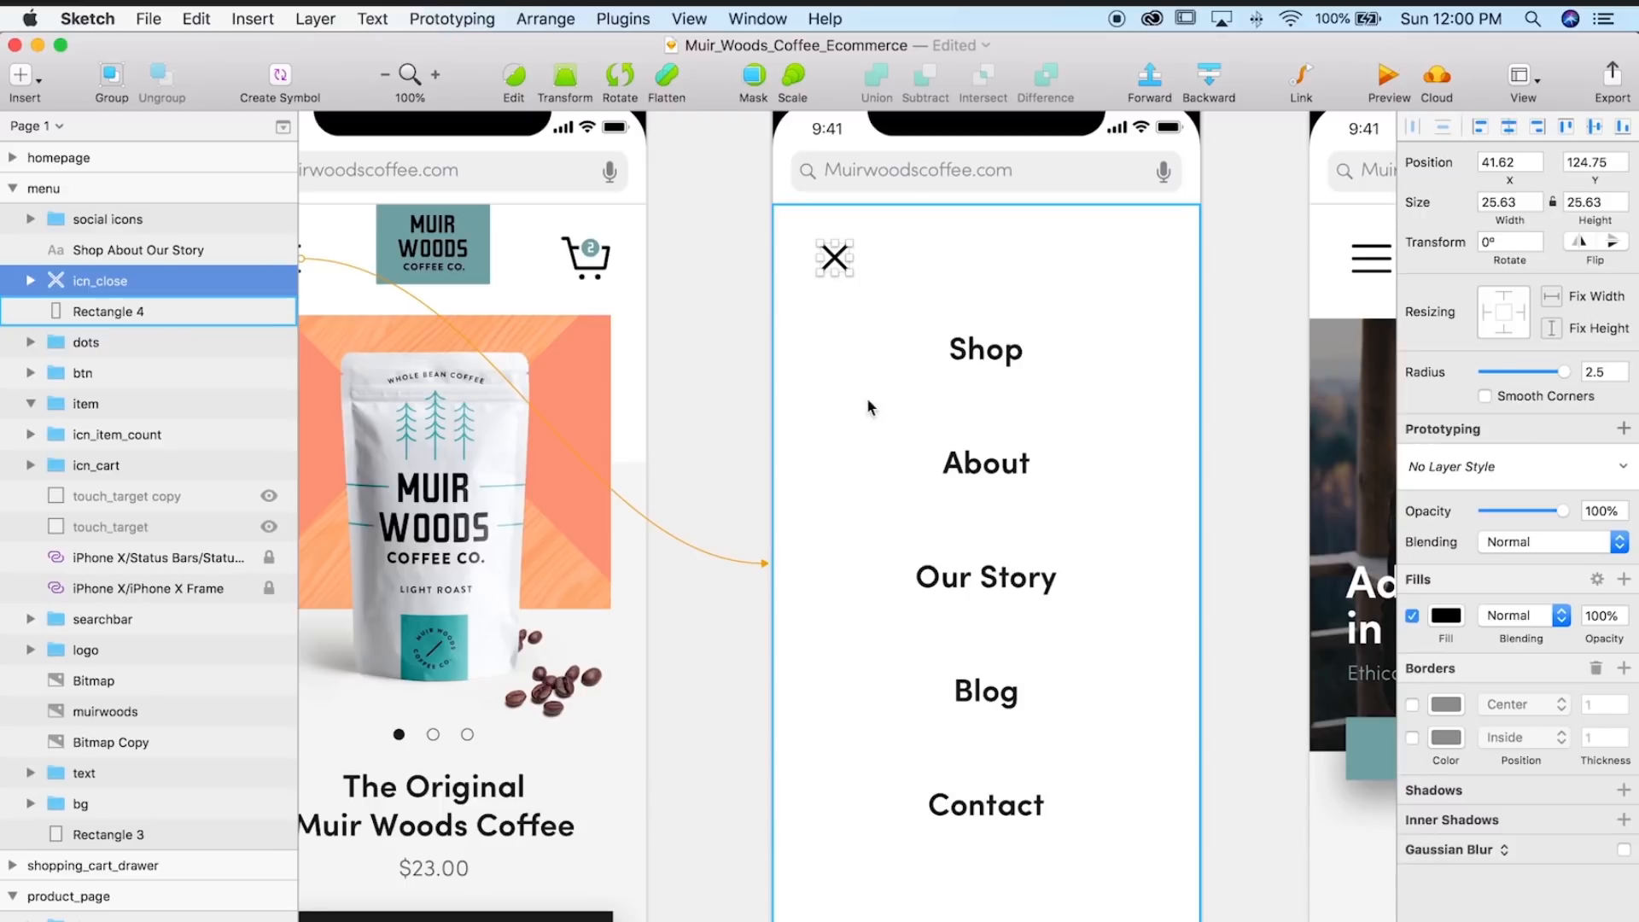
# - Add a prototype link from the menu's close icon with the product_page artboard as its target
pyautogui.click(1622, 431)
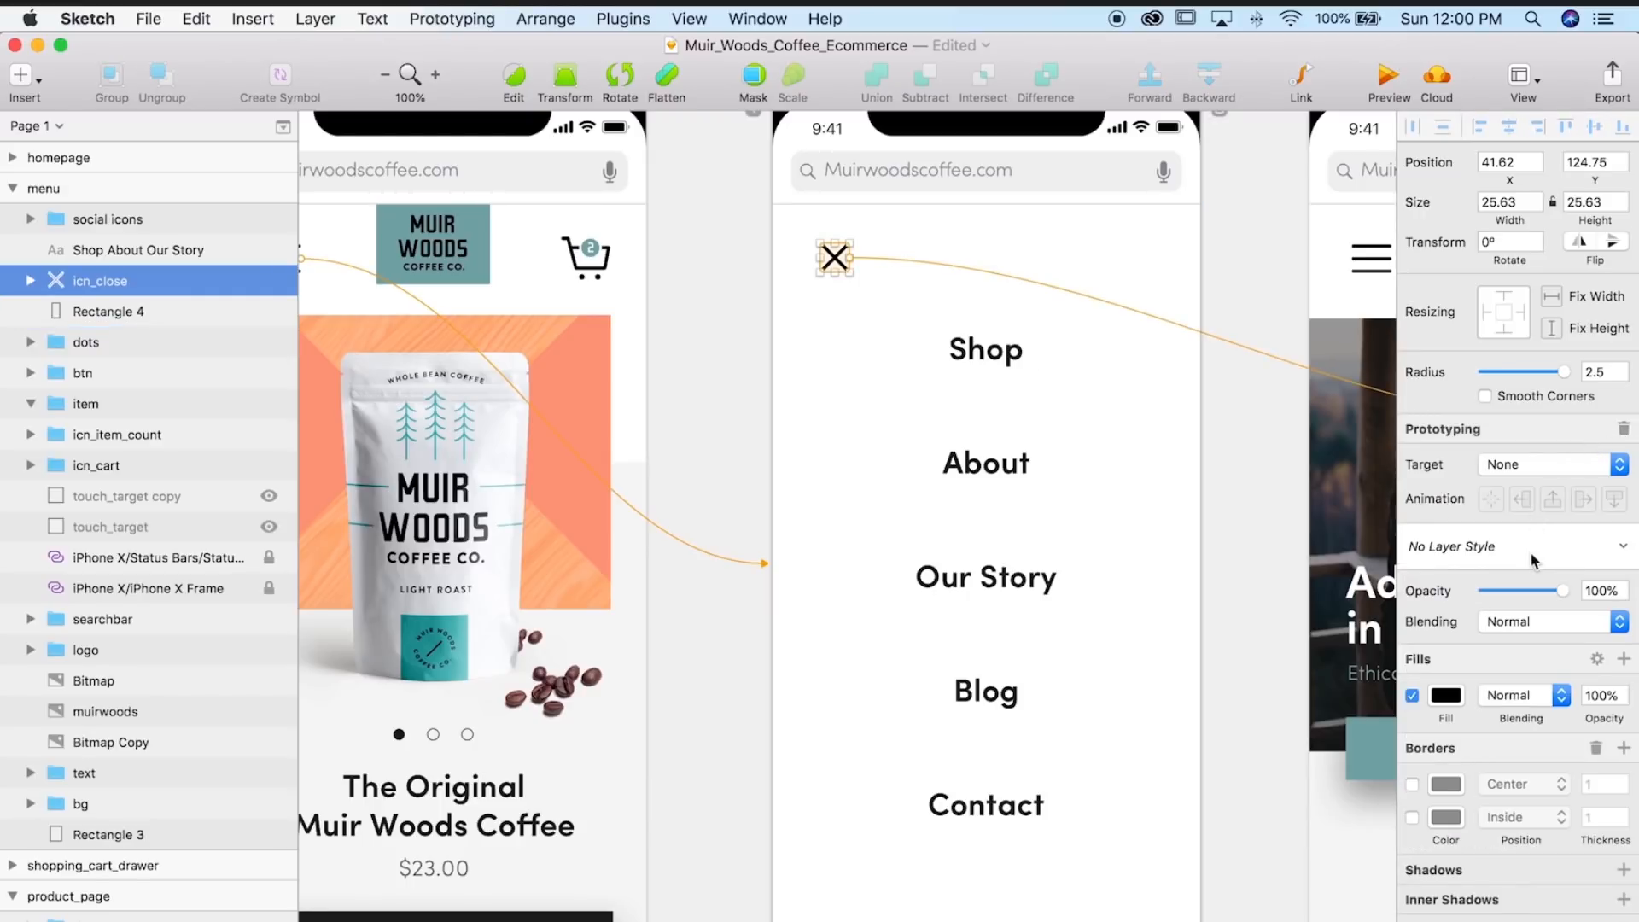
pyautogui.scroll(4, 777, 576)
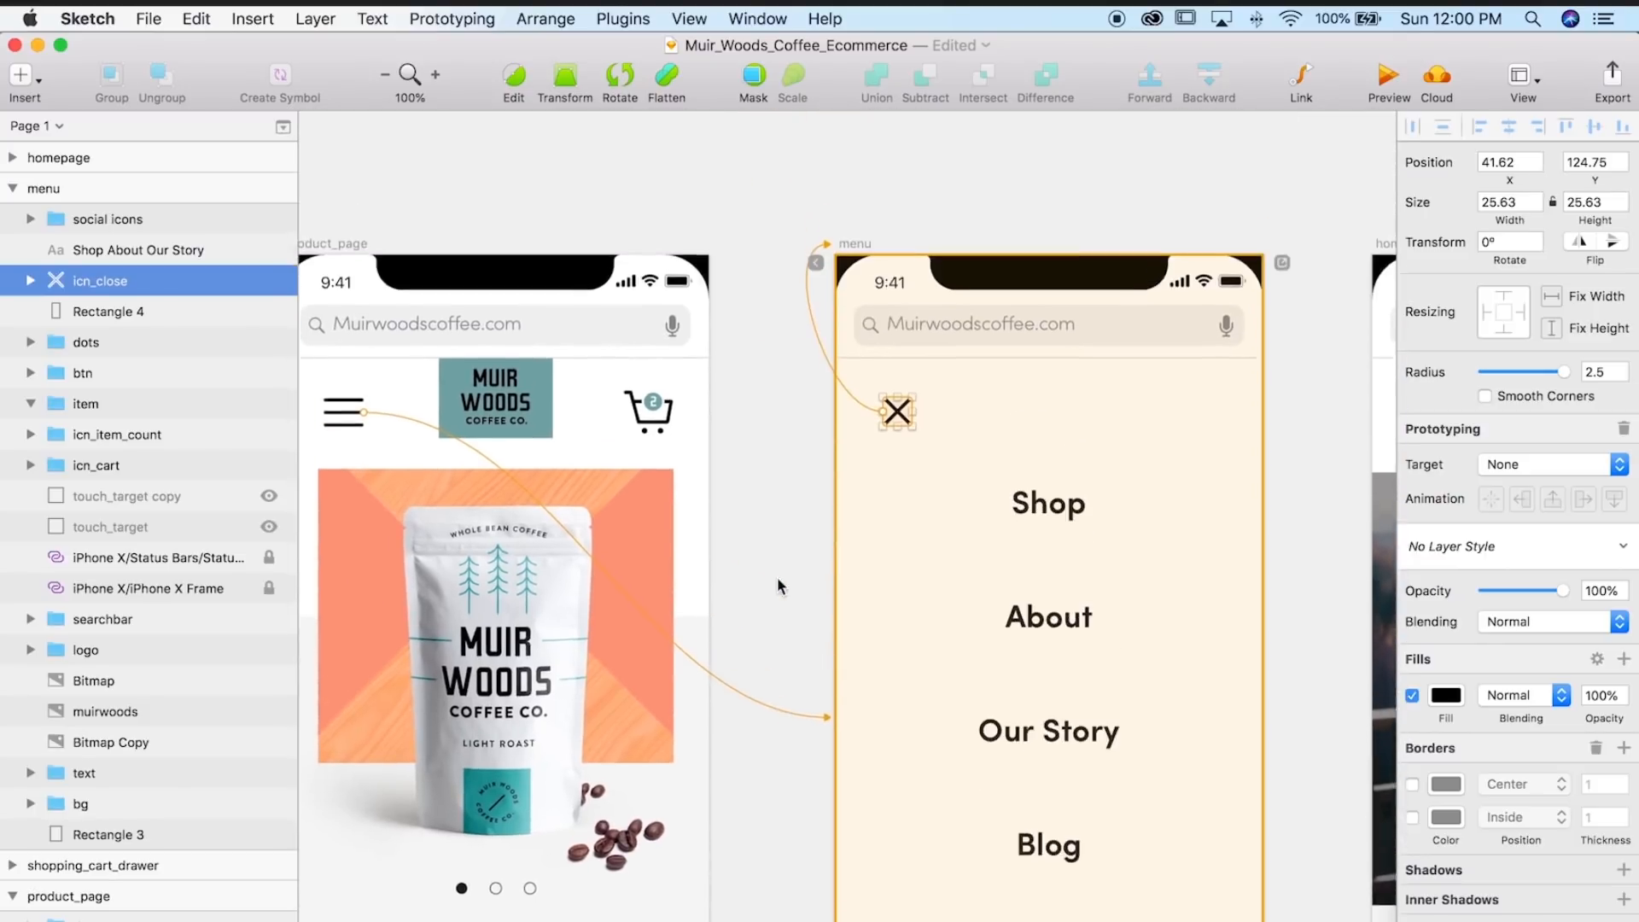
pyautogui.scroll(2, 776, 584)
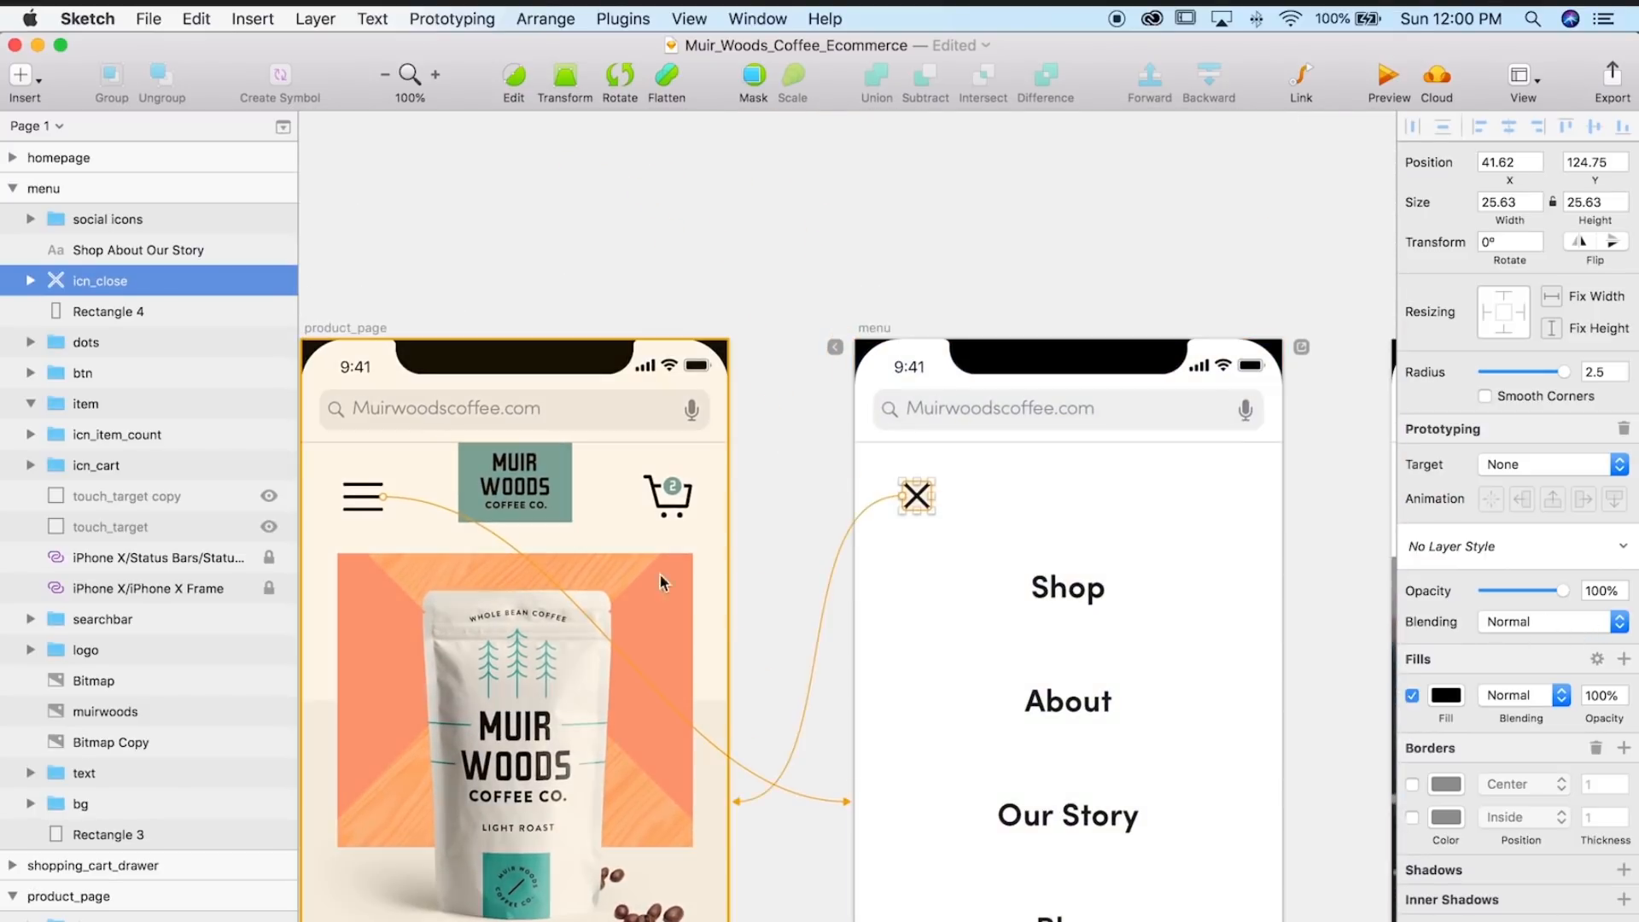
pyautogui.hscroll(10, 1230, 494)
pyautogui.scroll(-3, 1229, 493)
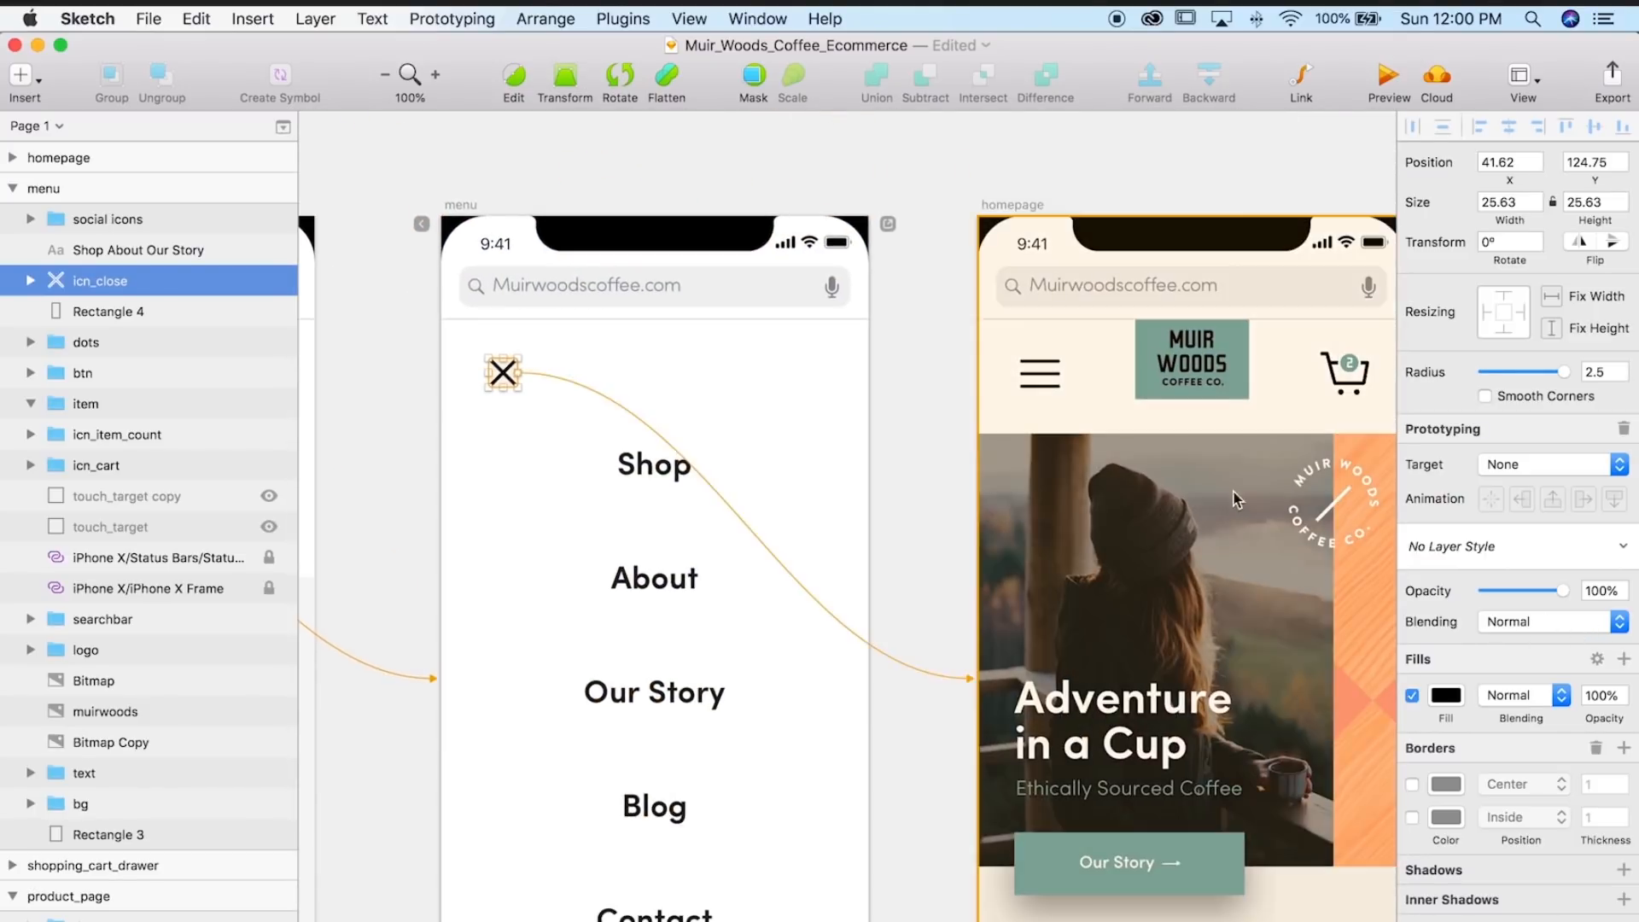
pyautogui.hscroll(-10, 769, 437)
pyautogui.scroll(-3, 683, 508)
pyautogui.hscroll(-3, 683, 508)
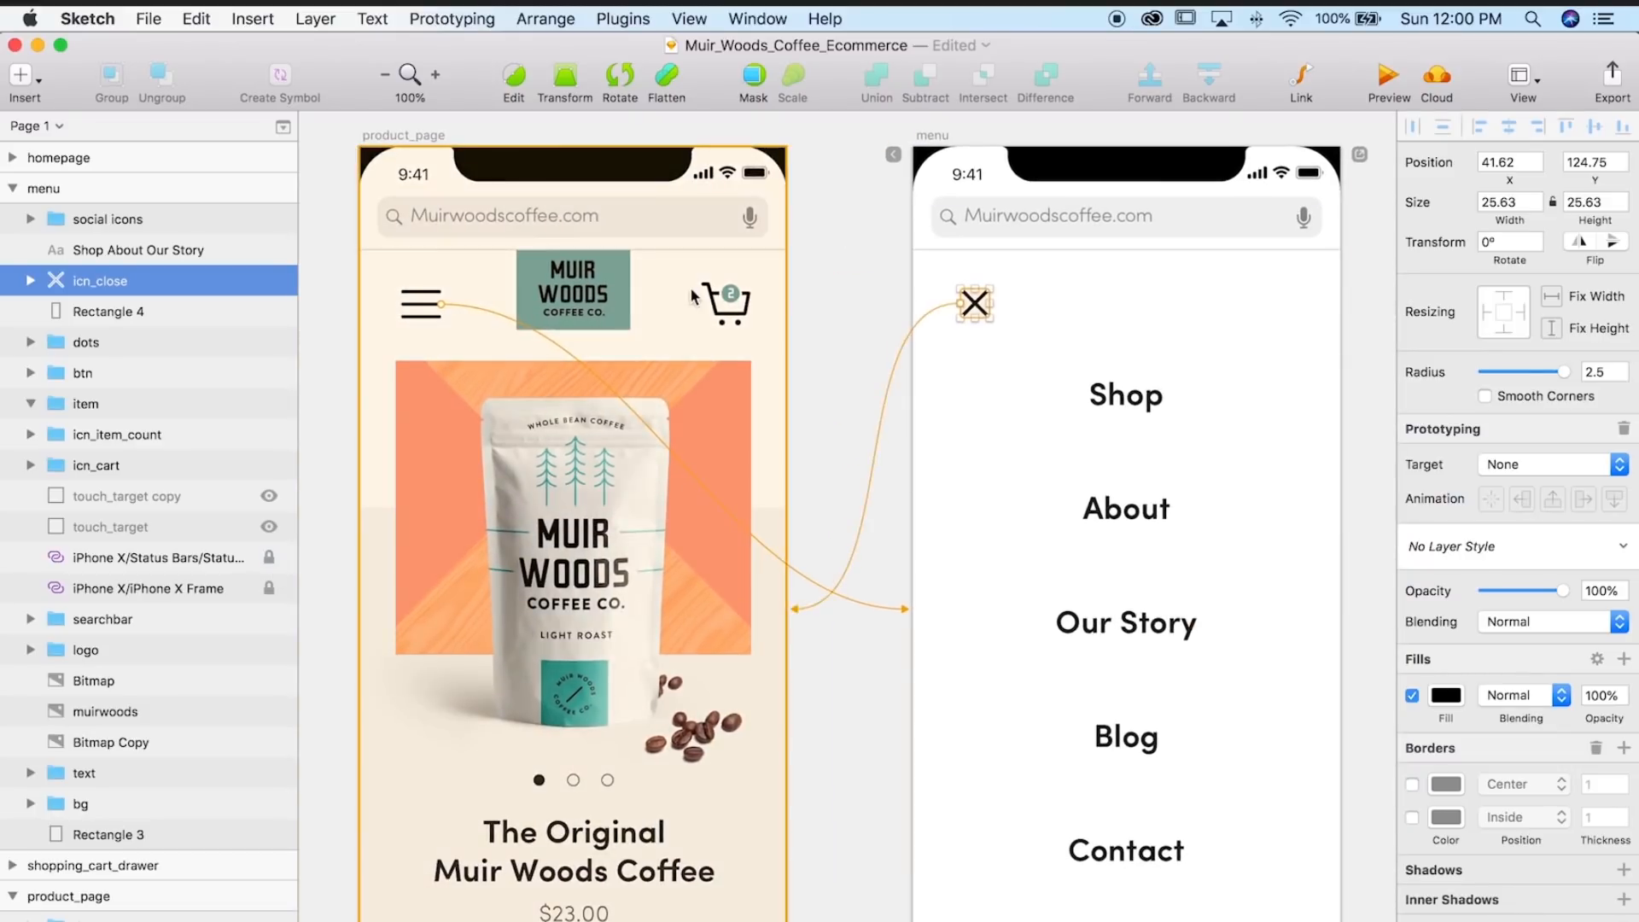
pyautogui.click(715, 334)
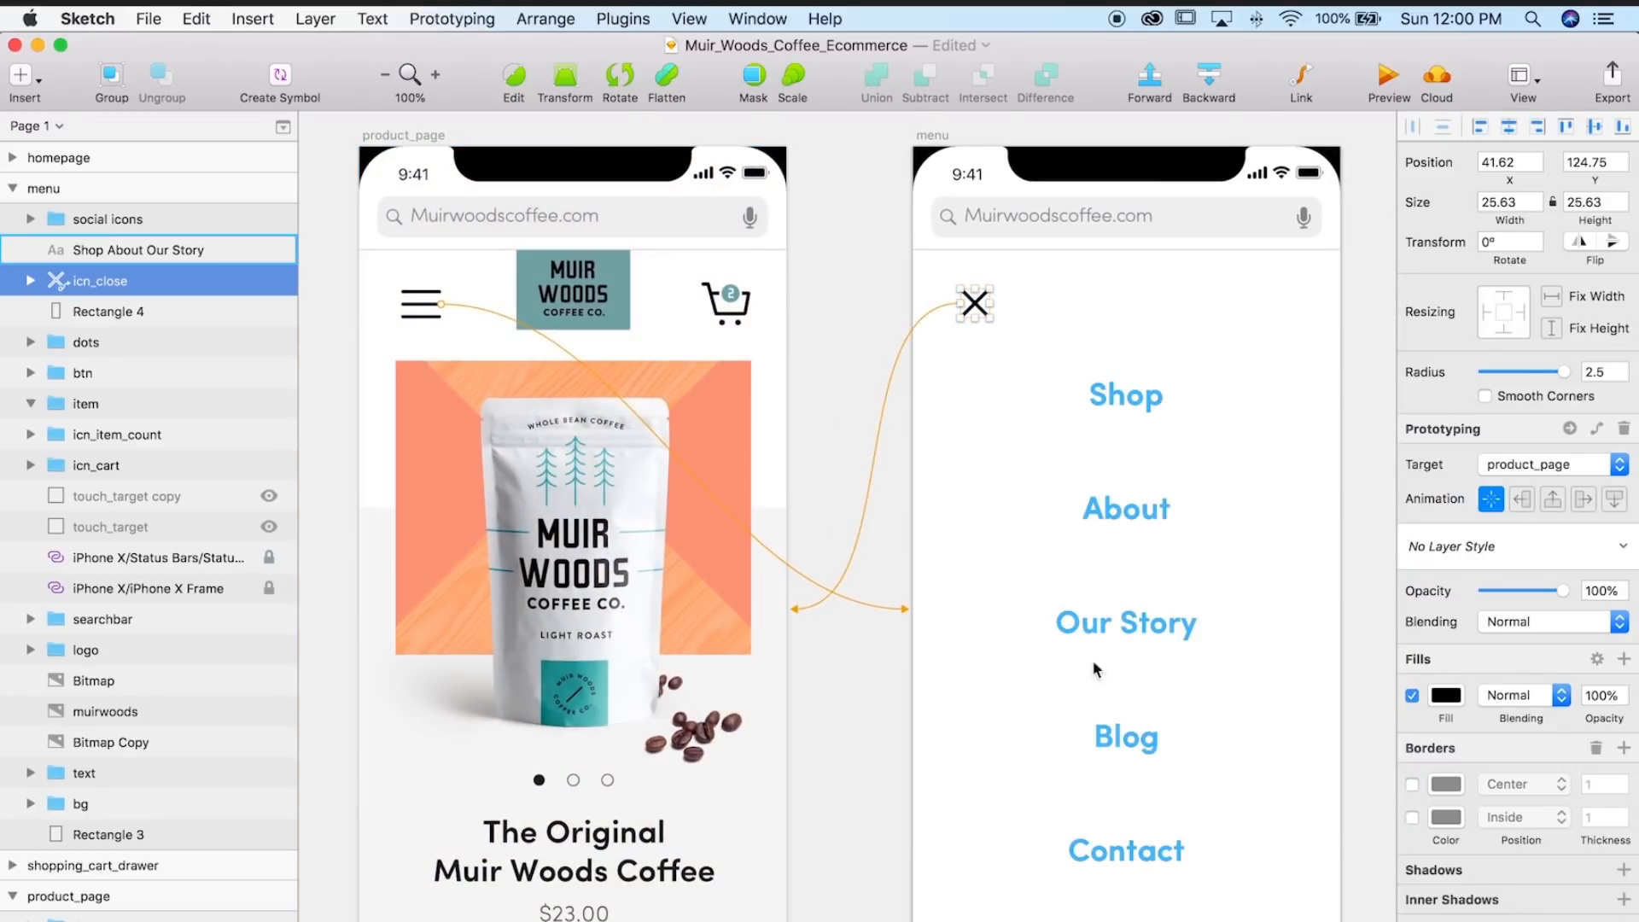
pyautogui.click(875, 330)
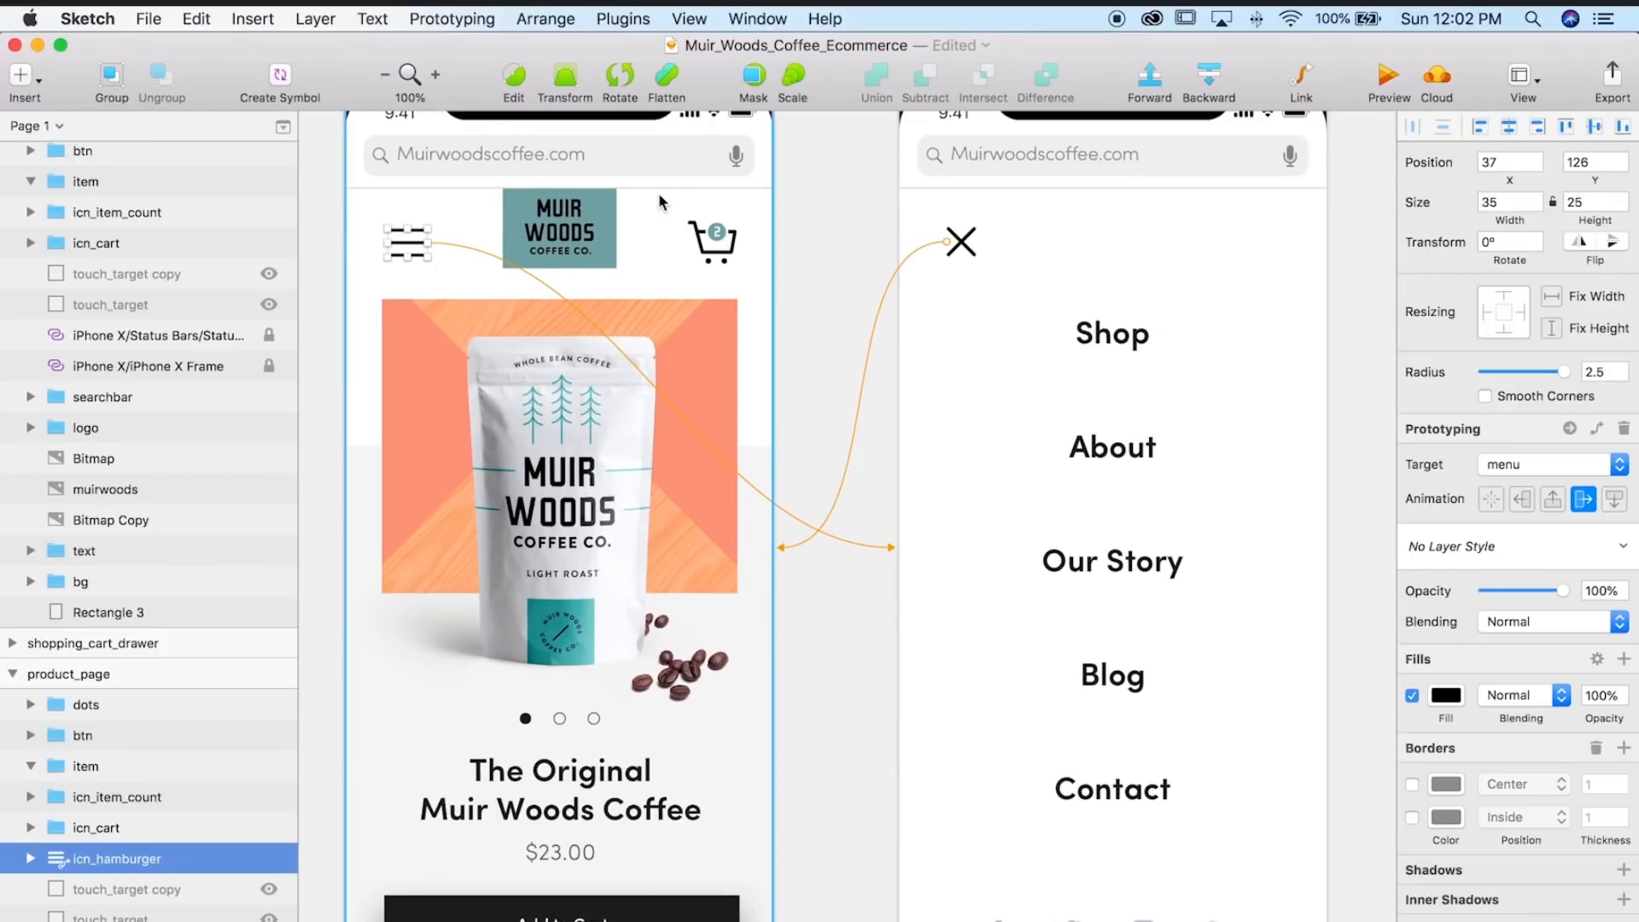
# - Preview the prototype from product_page and test the animated links by opening and closing the menu
pyautogui.scroll(3, 390, 147)
pyautogui.click(390, 147)
pyautogui.press('super+p')
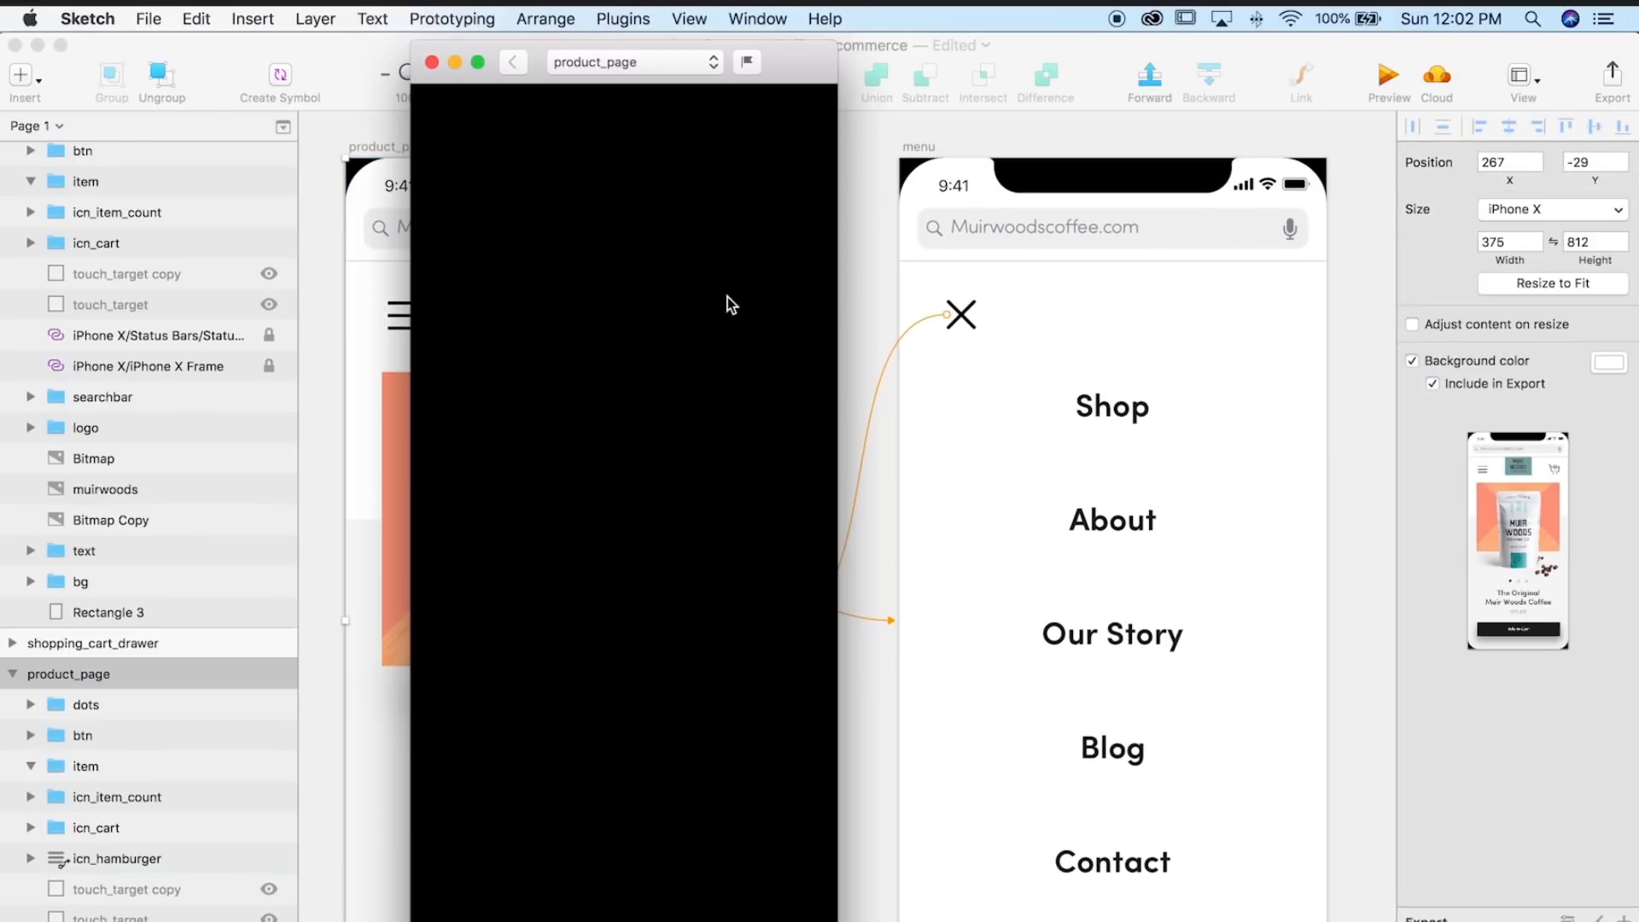
pyautogui.click(469, 241)
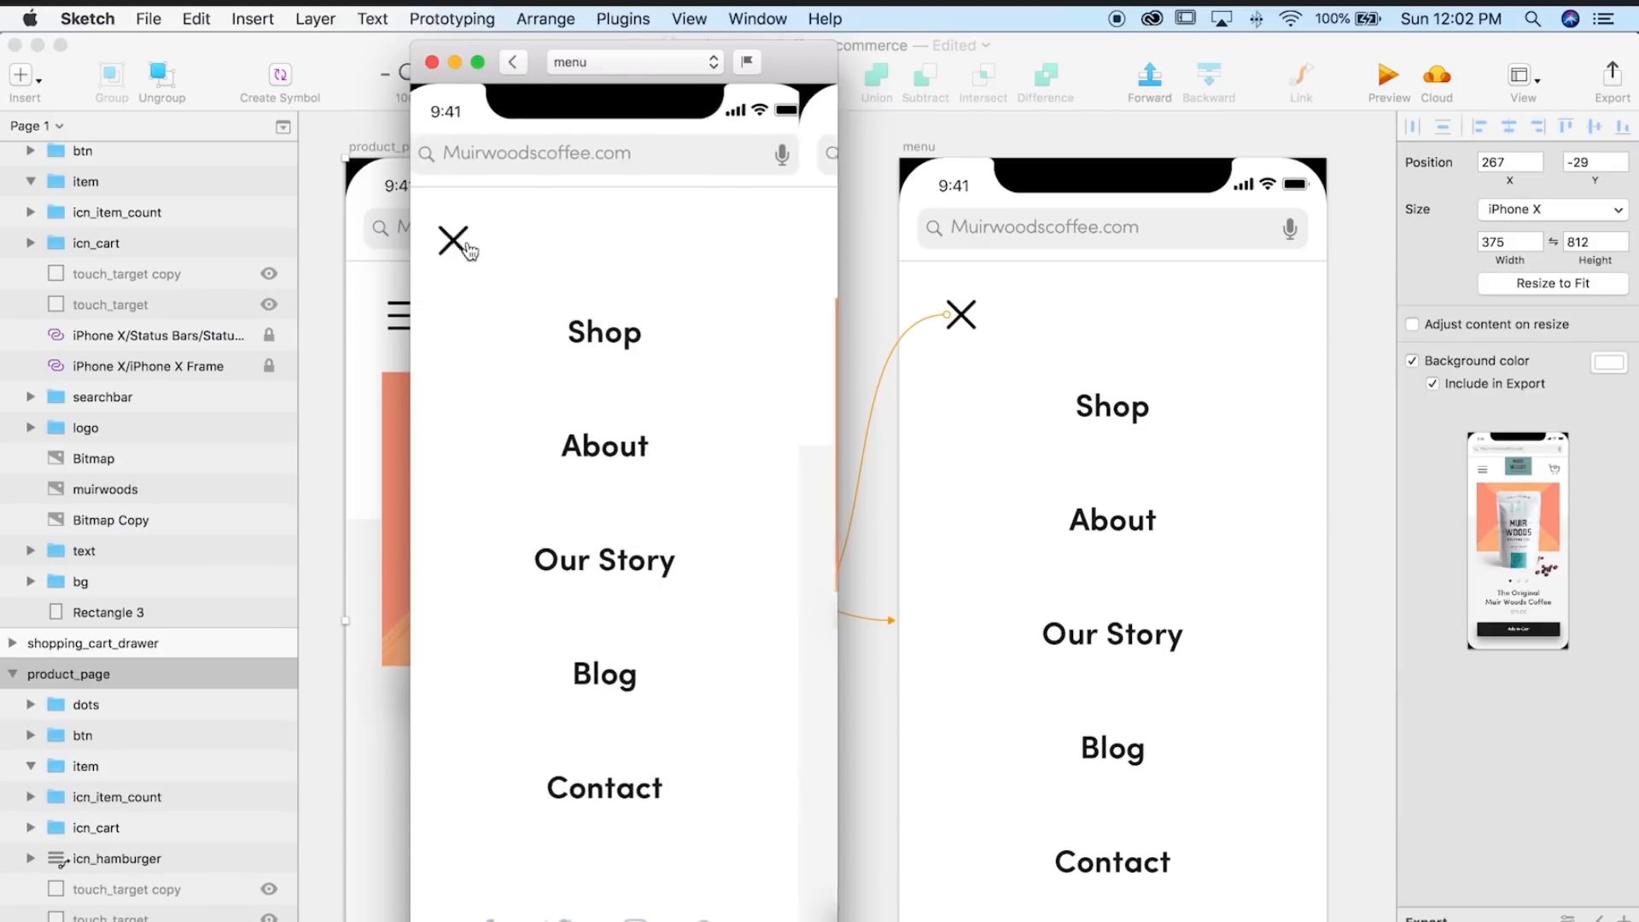
pyautogui.click(471, 243)
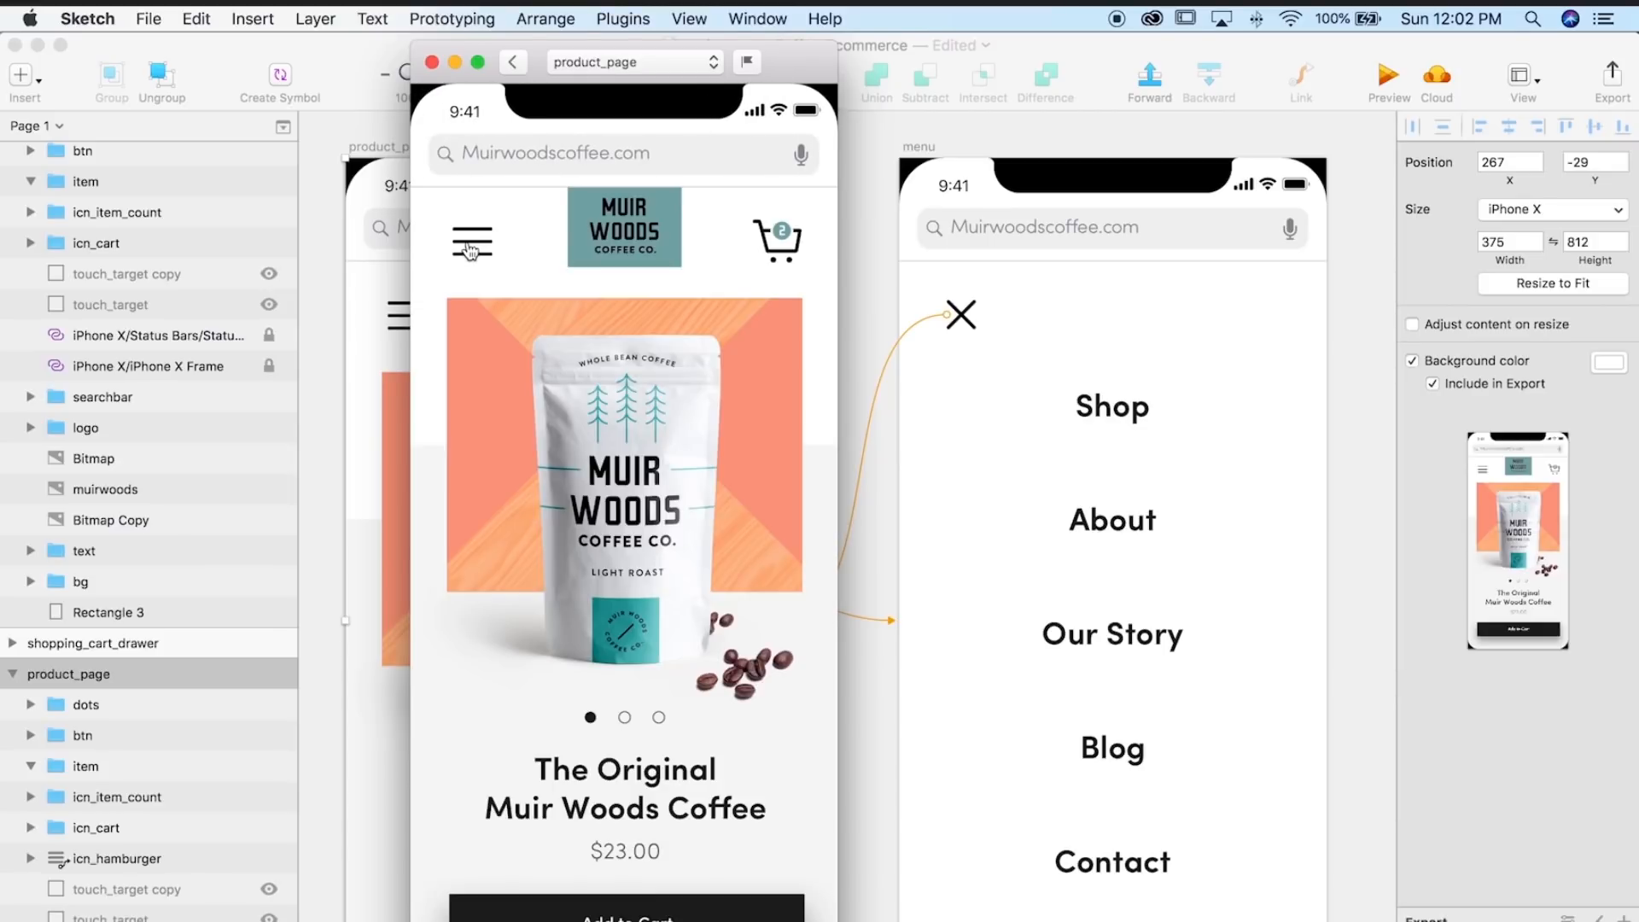
pyautogui.click(469, 246)
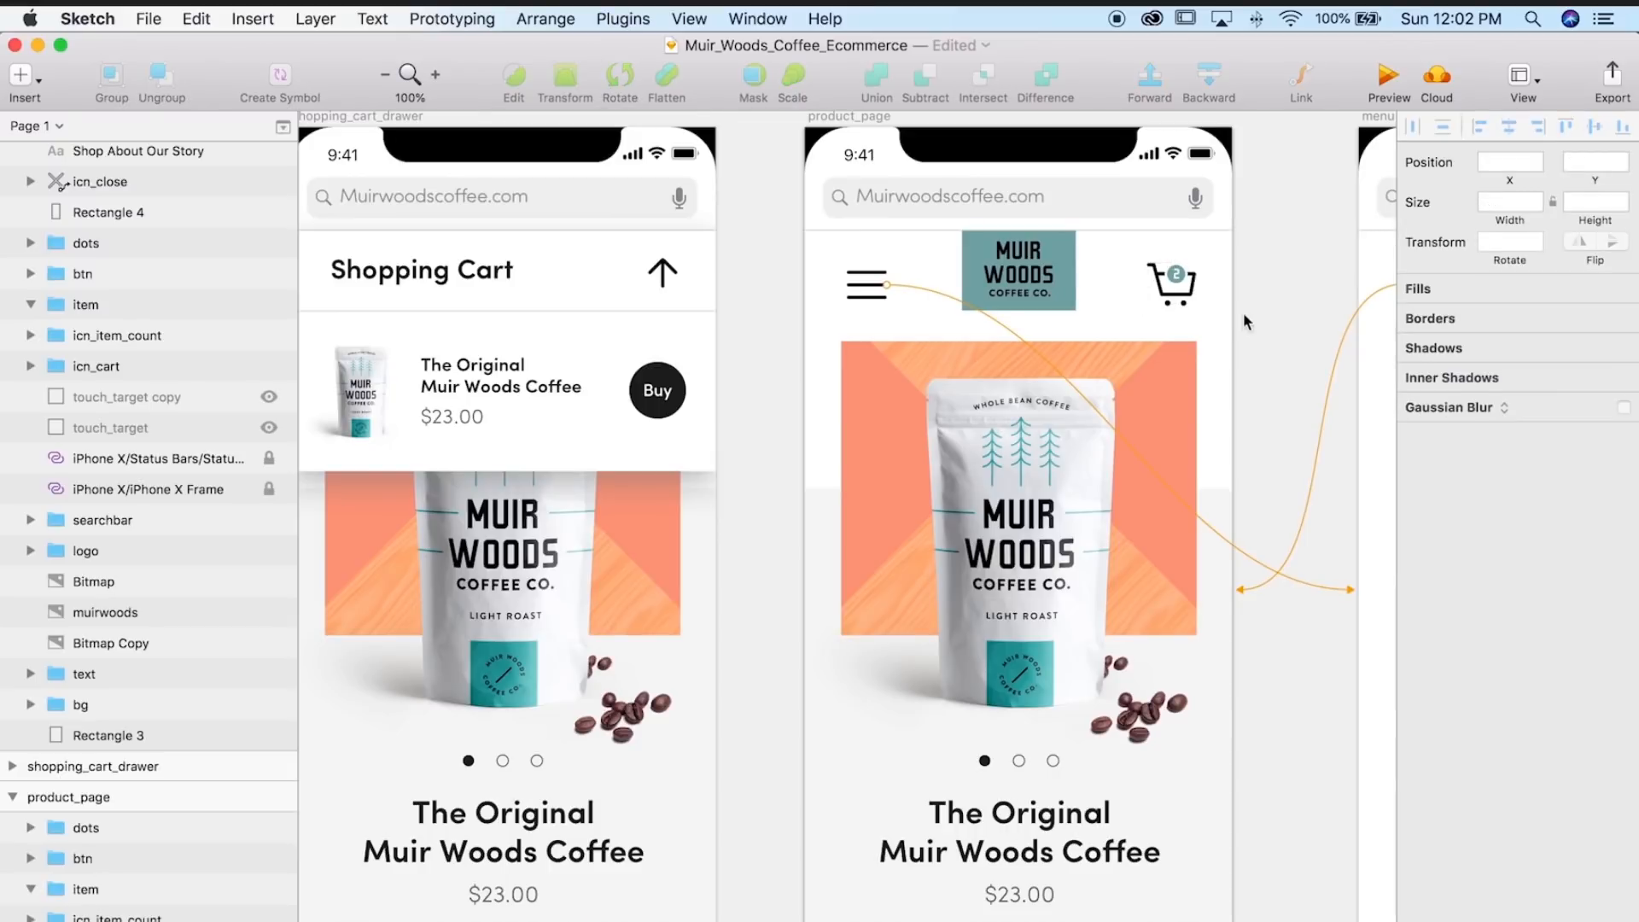
# - Add a prototype link from product_page's cart icon with the shopping_cart_drawer artboard as its target
pyautogui.click(1178, 279)
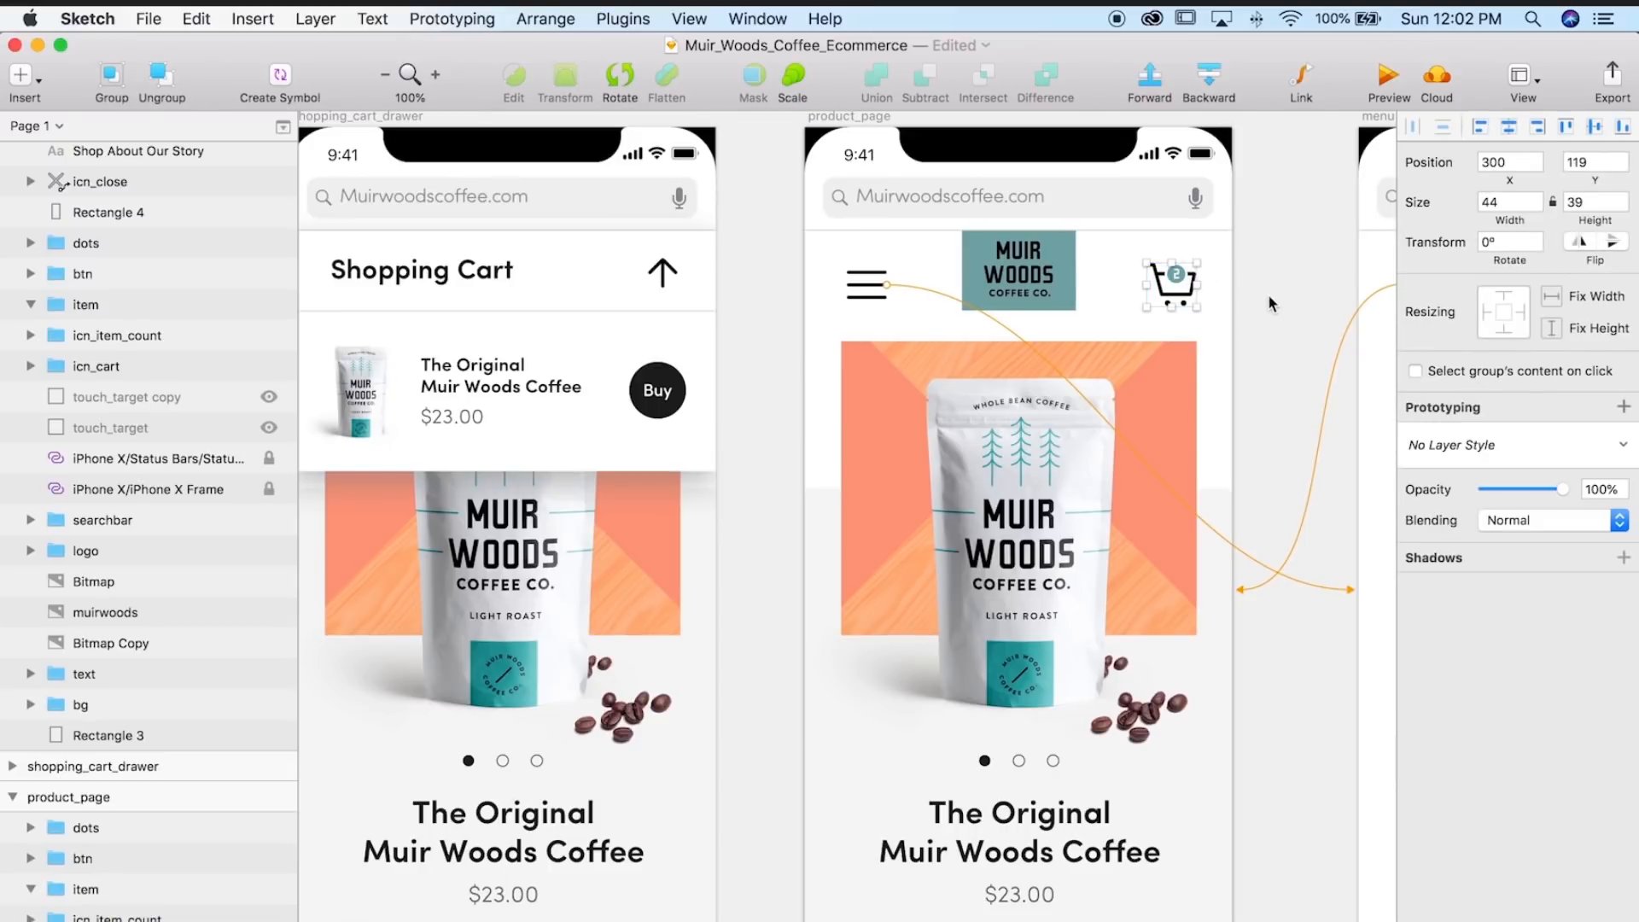
pyautogui.click(1624, 409)
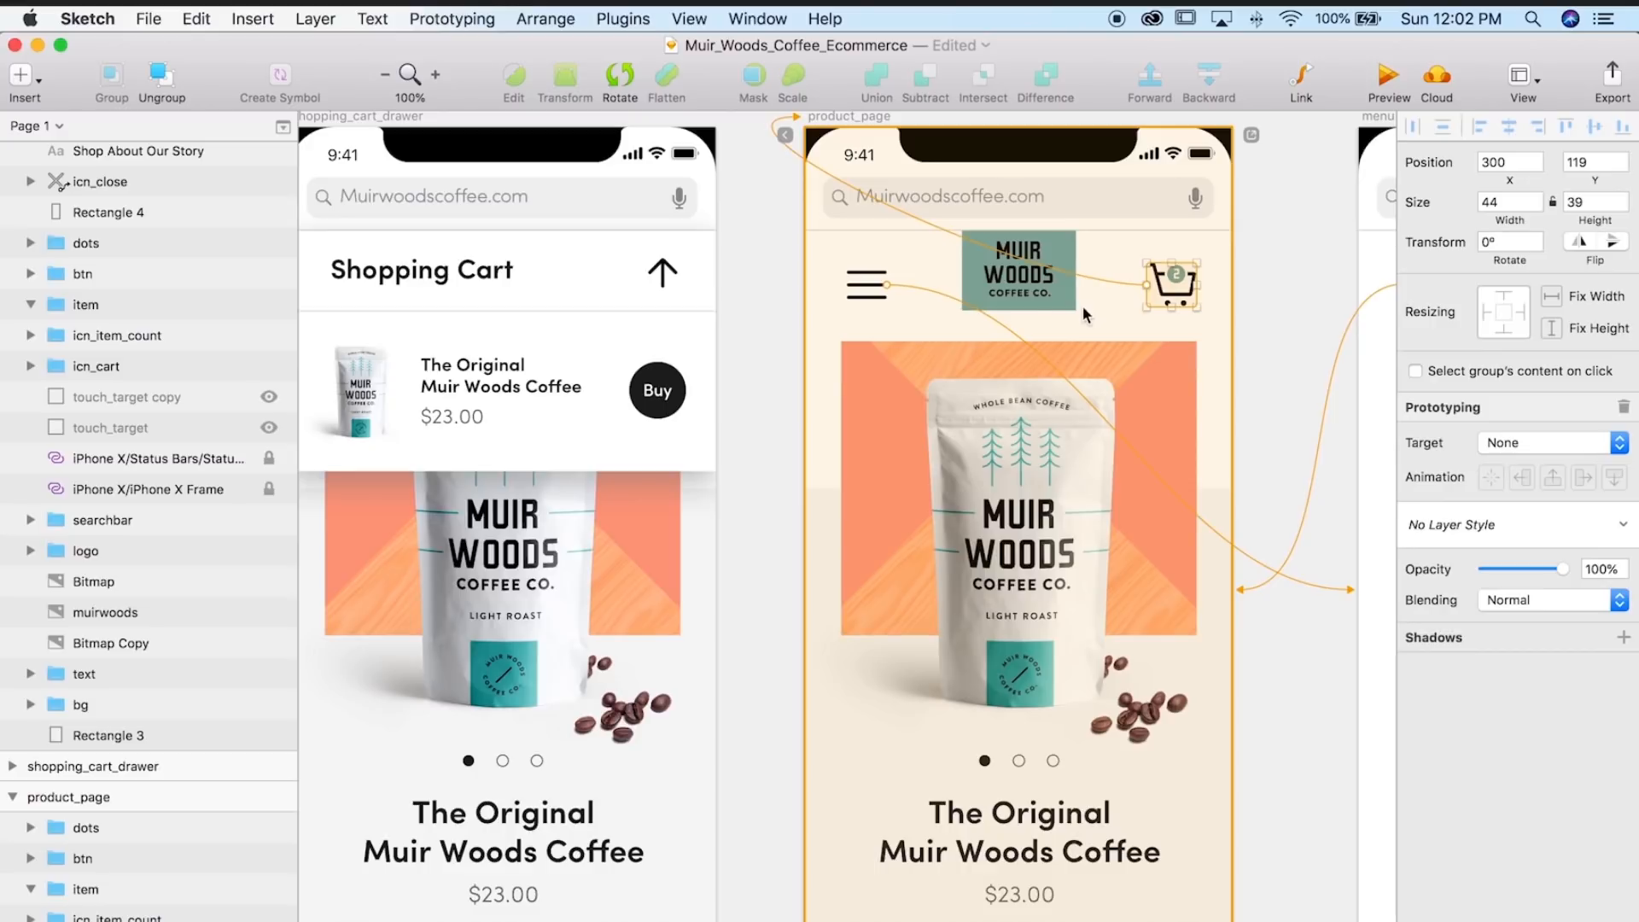
pyautogui.click(635, 309)
pyautogui.hscroll(-2, 682, 294)
# - Preview the prototype from product_page, test the cart icon's link to the shopping cart drawer, and close the preview
pyautogui.press('super+p')
pyautogui.click(786, 258)
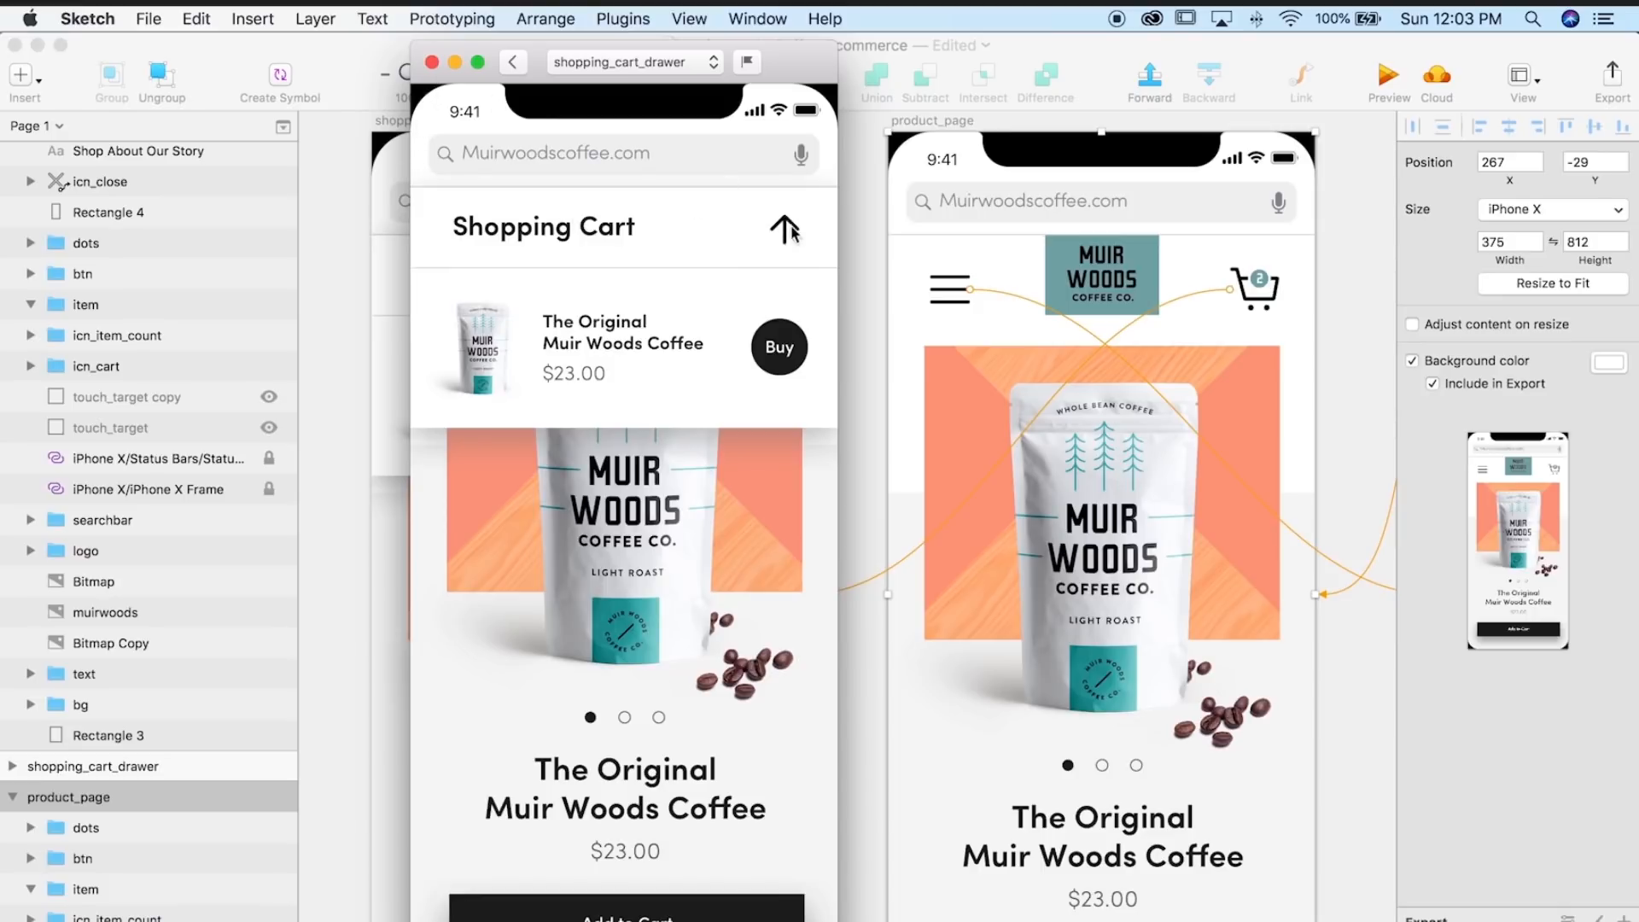
pyautogui.click(431, 61)
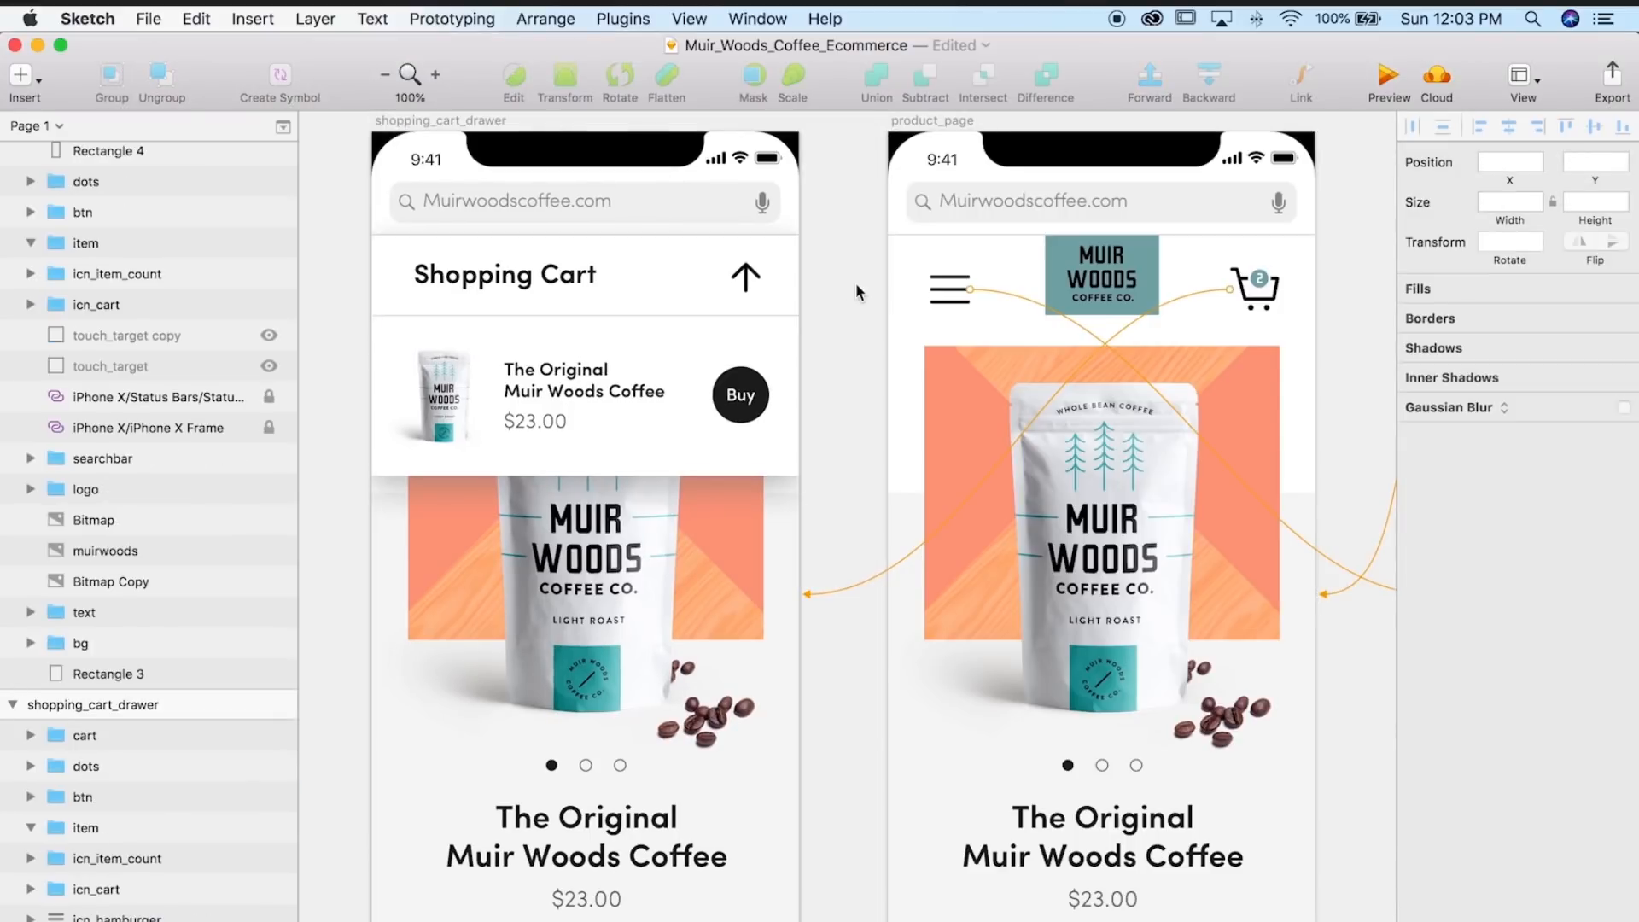
# - Add a prototype link from the up arrow on the shopping_cart_drawer artboard with product_page as its target
pyautogui.doubleClick(745, 275)
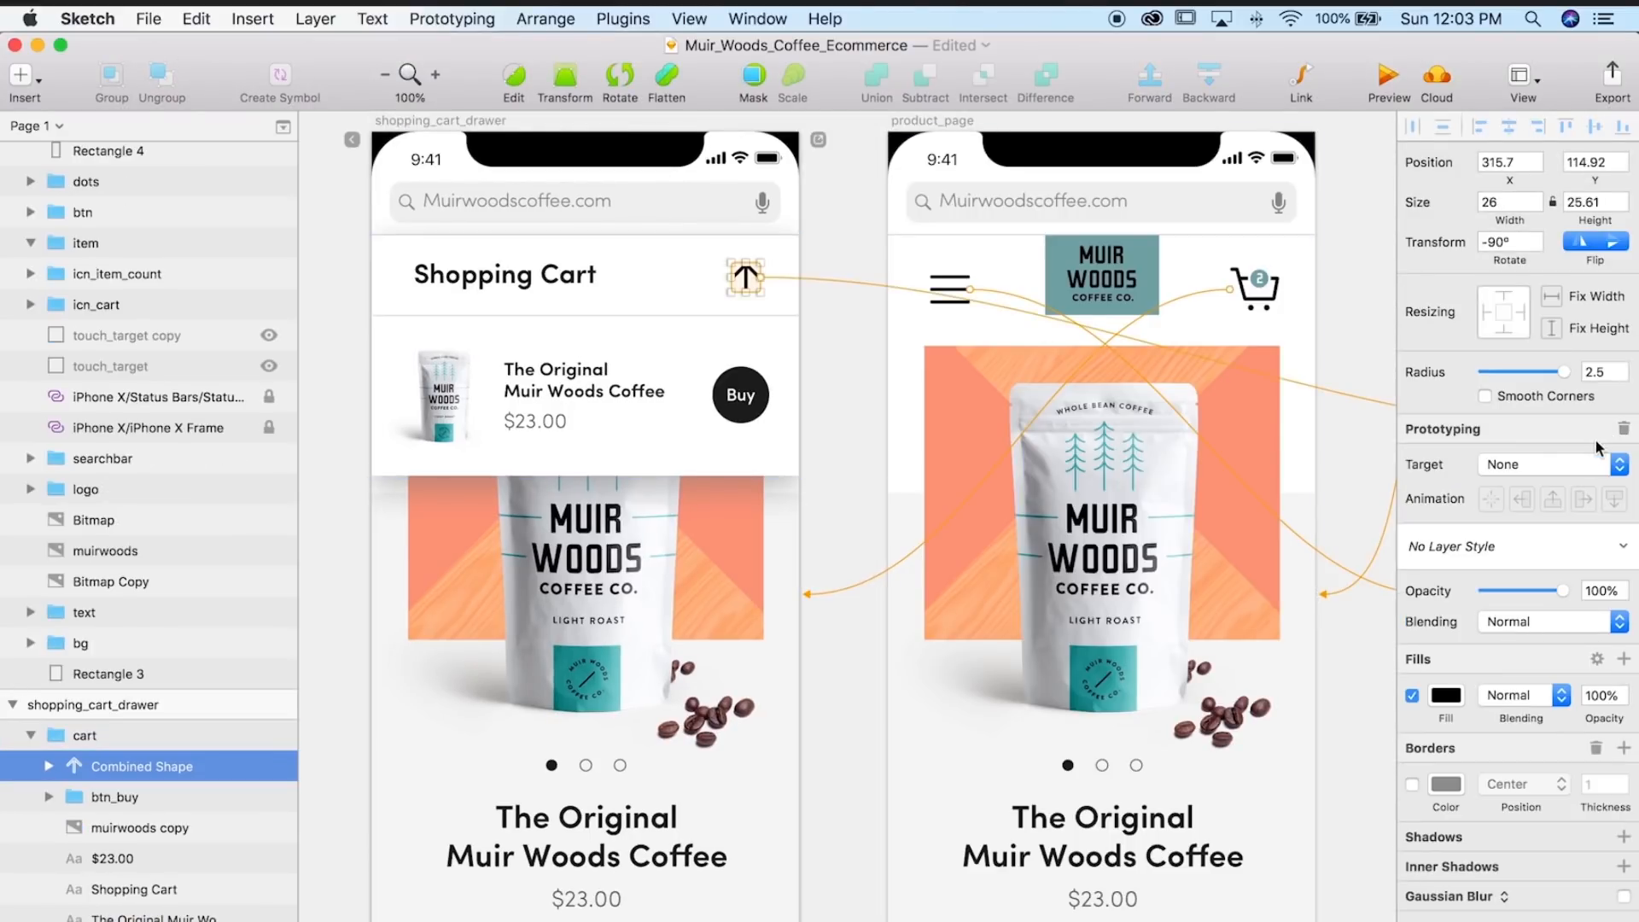
pyautogui.click(1623, 428)
pyautogui.click(1504, 466)
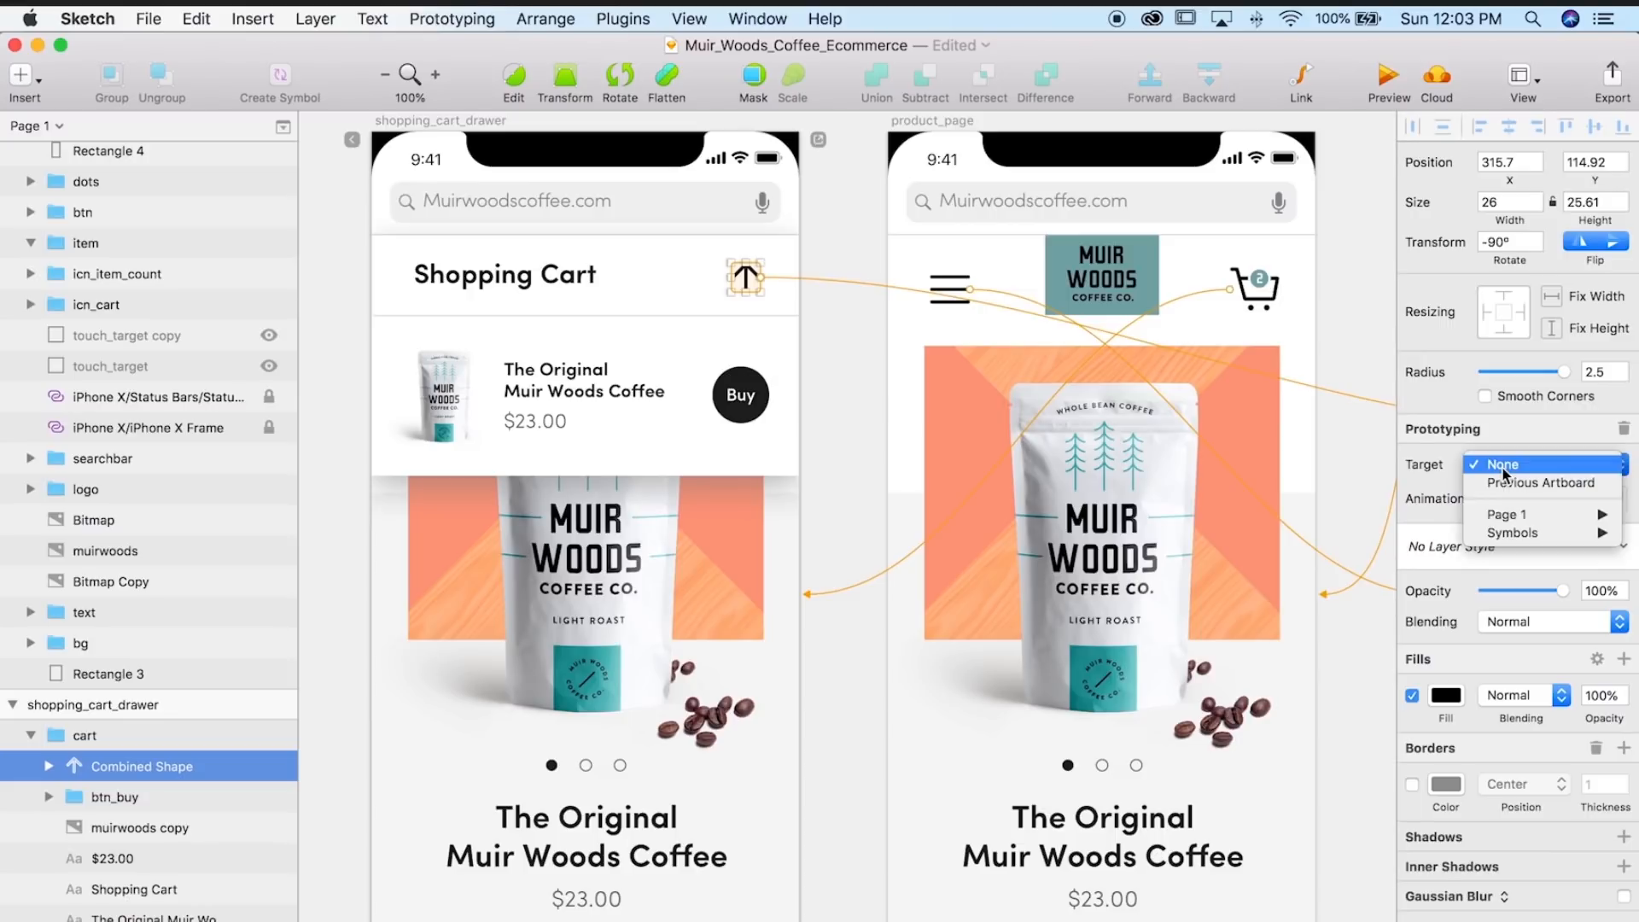
pyautogui.click(1406, 459)
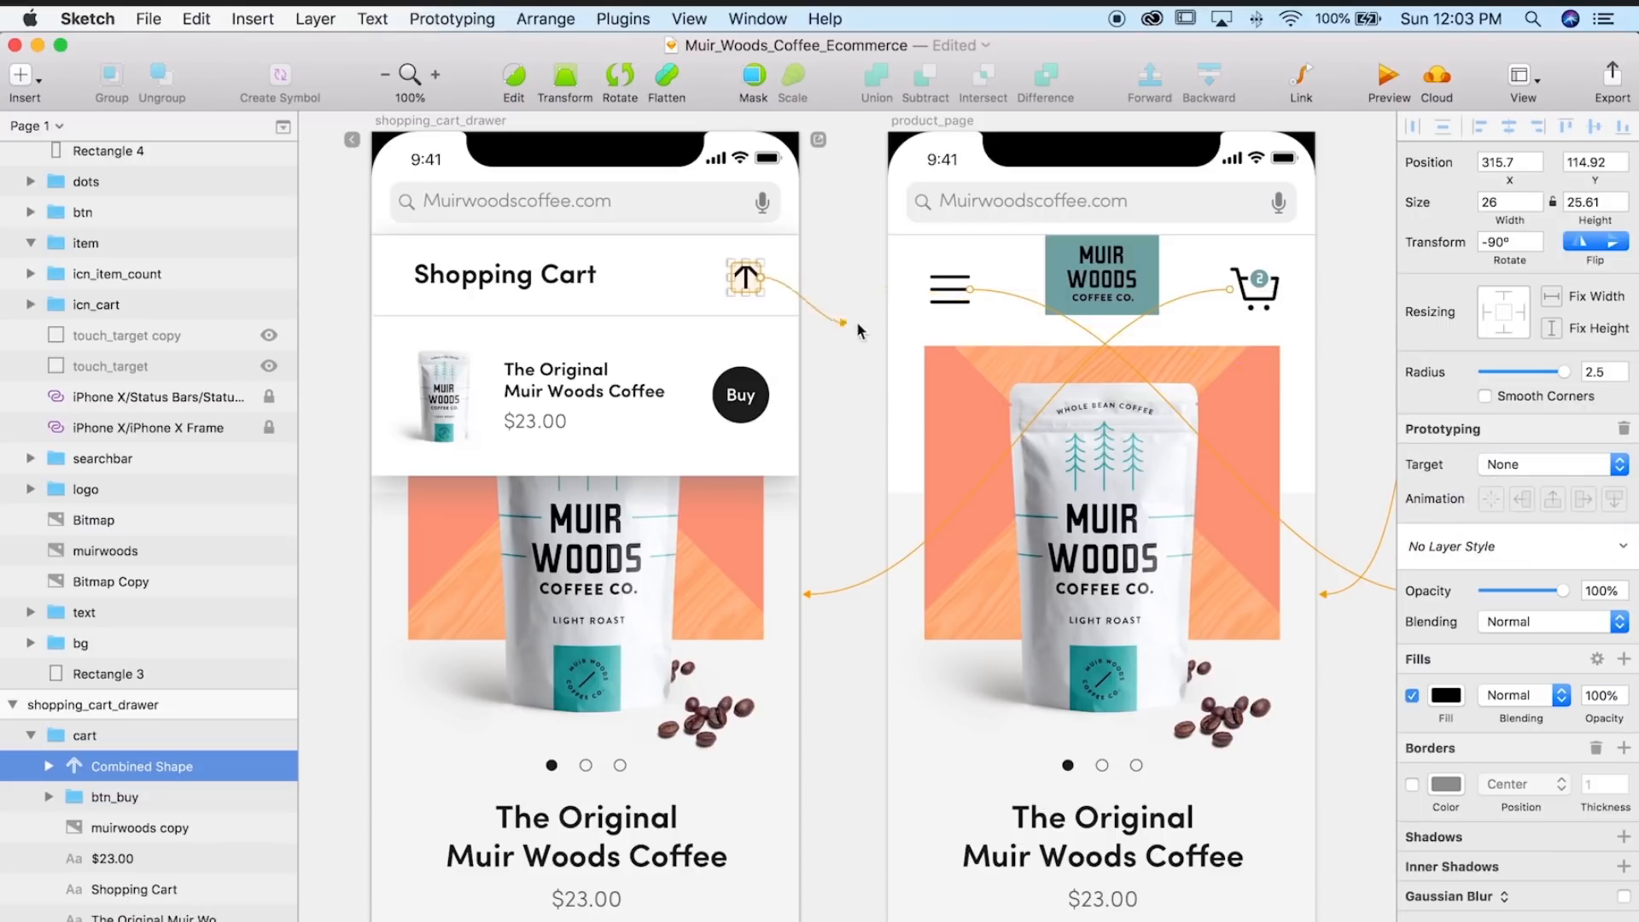
pyautogui.click(916, 331)
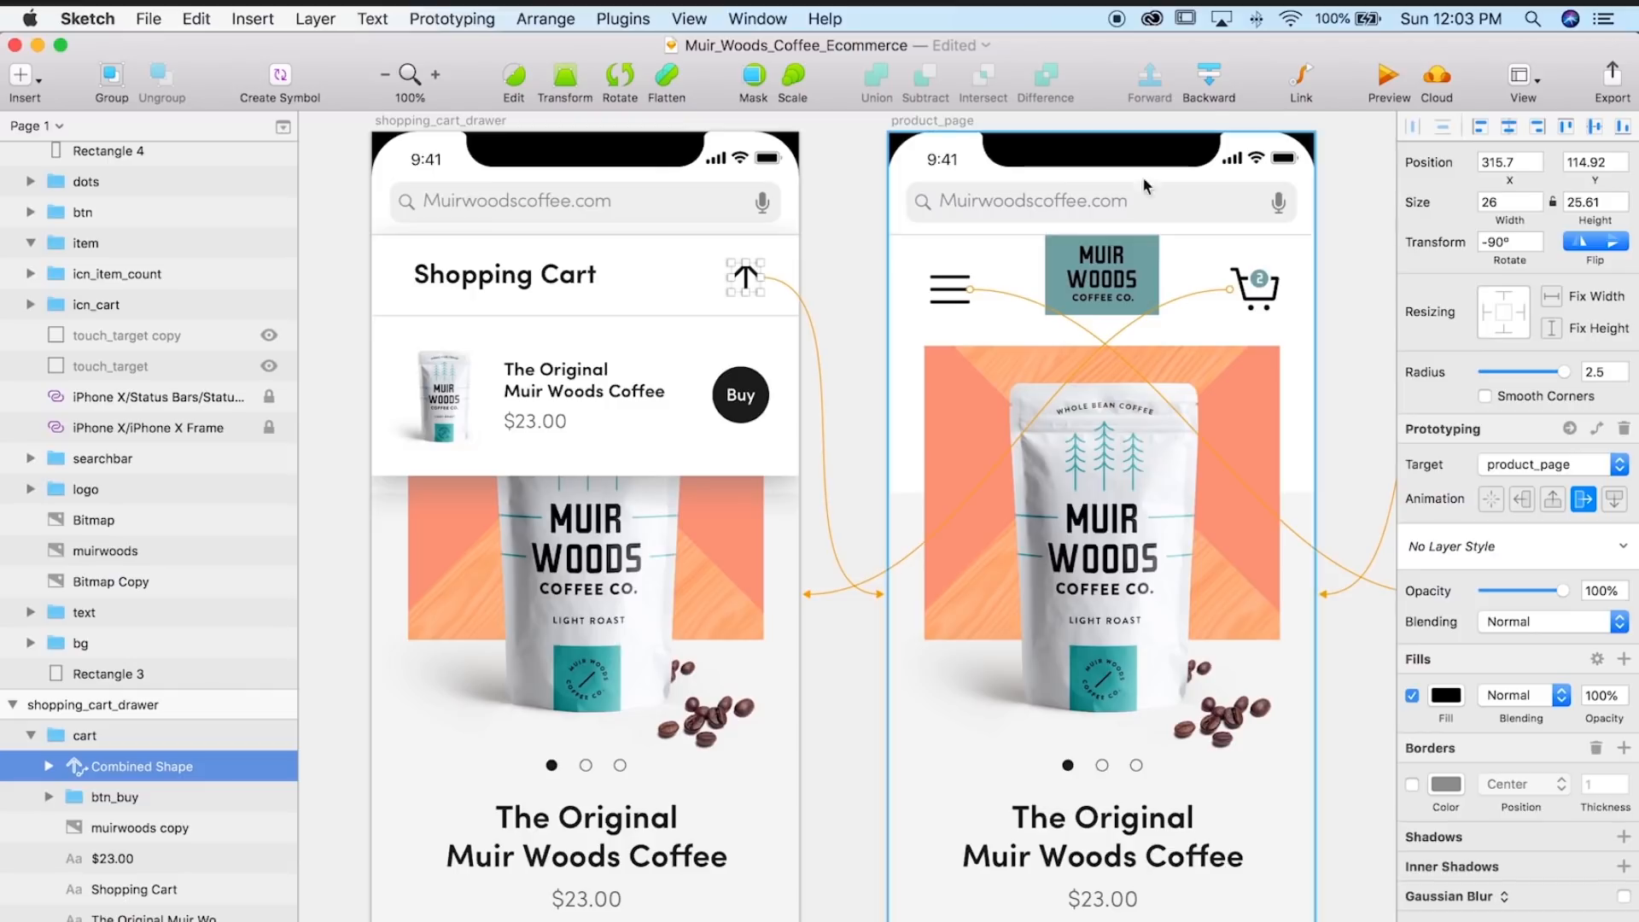
# - Preview the prototype from product_page, test opening and closing both the menu and the shopping cart drawer, and close the preview
pyautogui.click(933, 126)
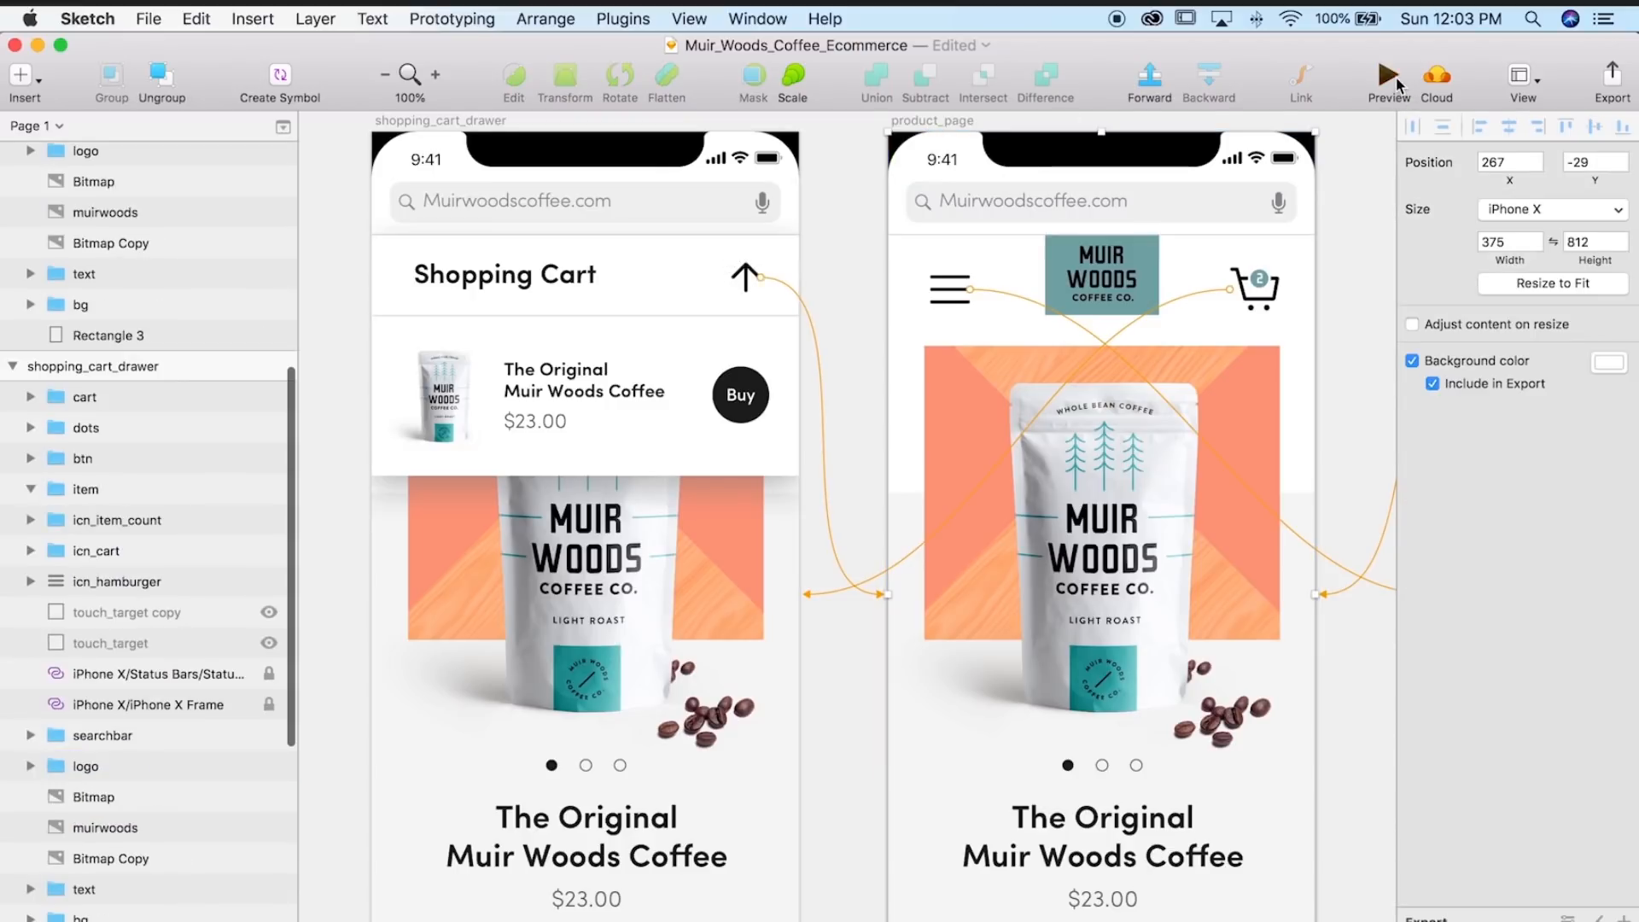
pyautogui.press('super+p')
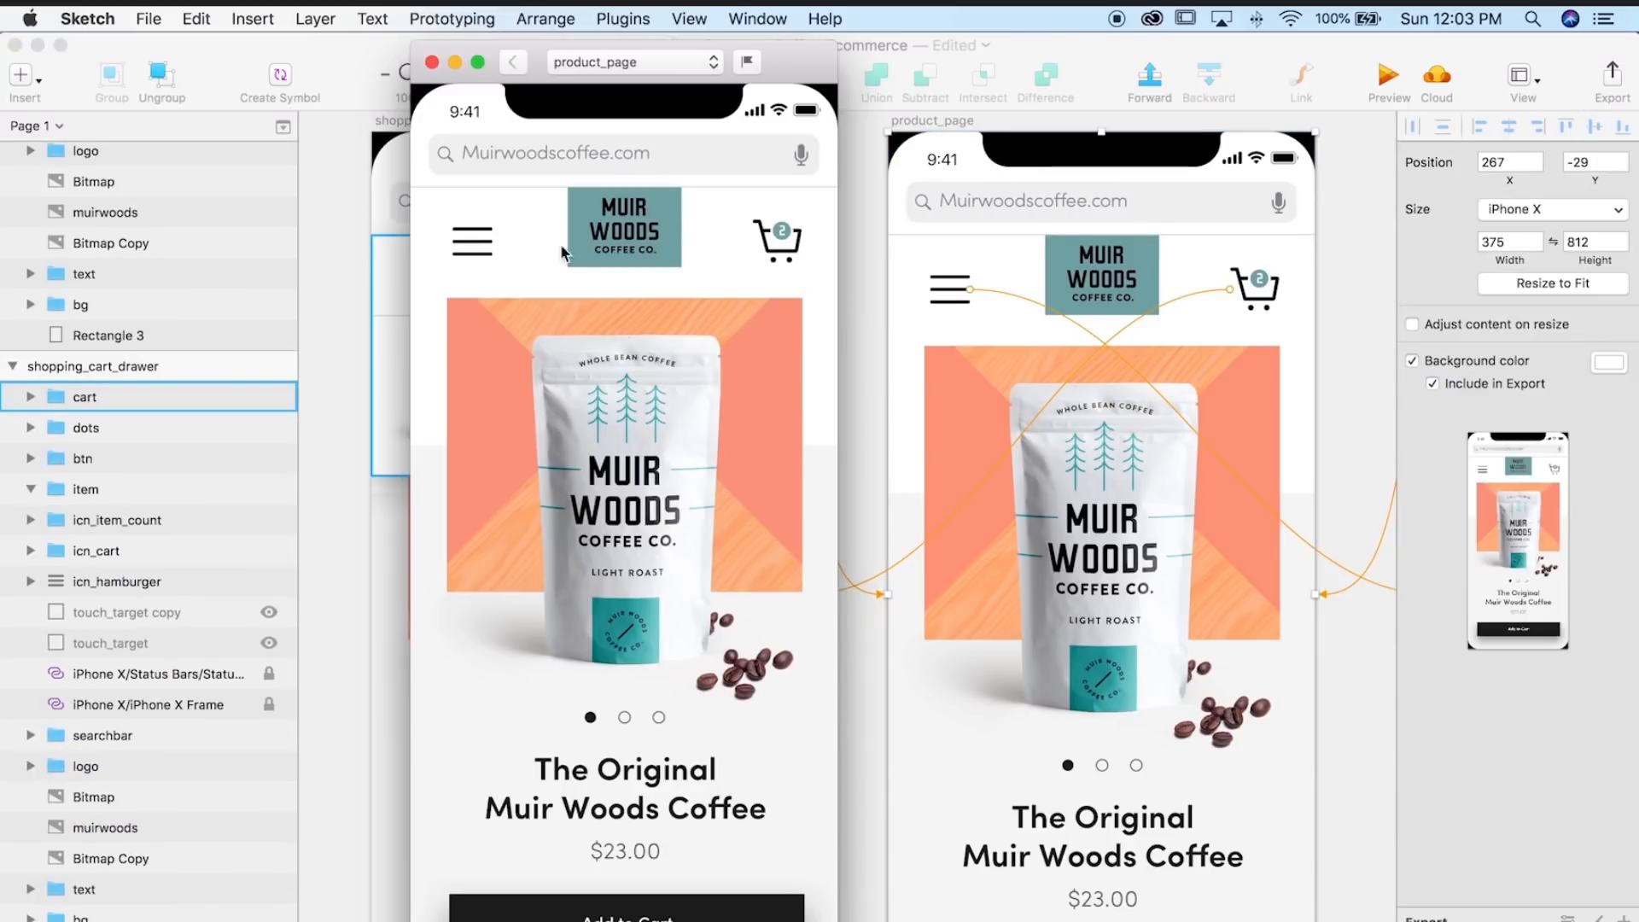
pyautogui.click(476, 247)
pyautogui.click(472, 243)
pyautogui.click(785, 239)
pyautogui.click(786, 237)
pyautogui.click(432, 63)
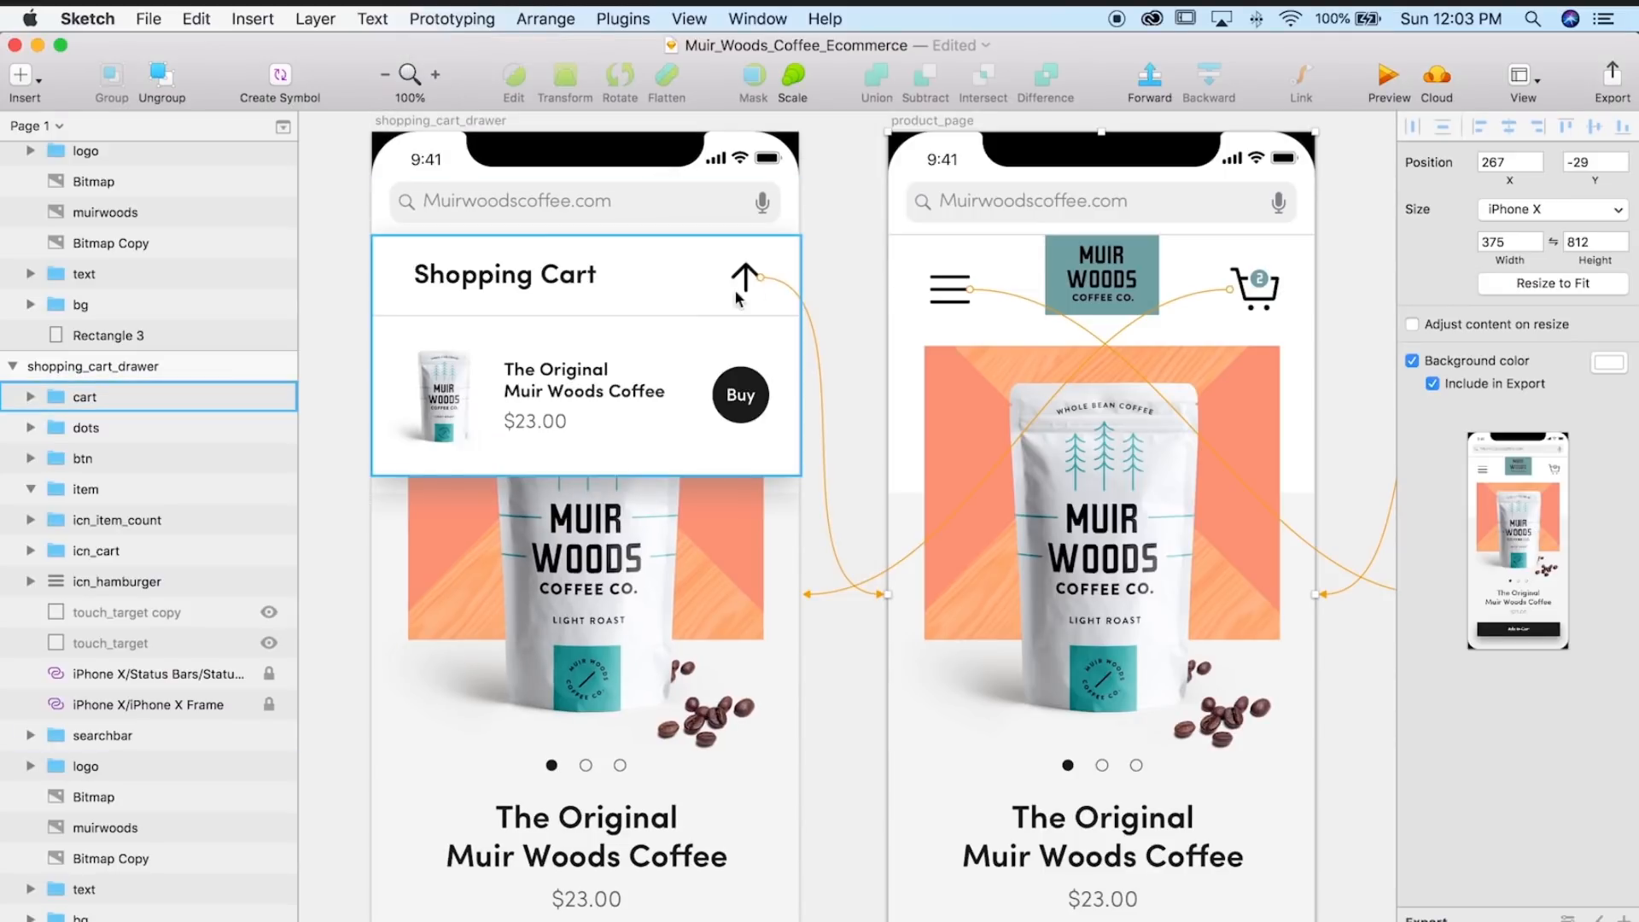
# - Set the prototype links of the cart drawer's up arrow and product_page's cart icon to no animation
pyautogui.doubleClick(746, 278)
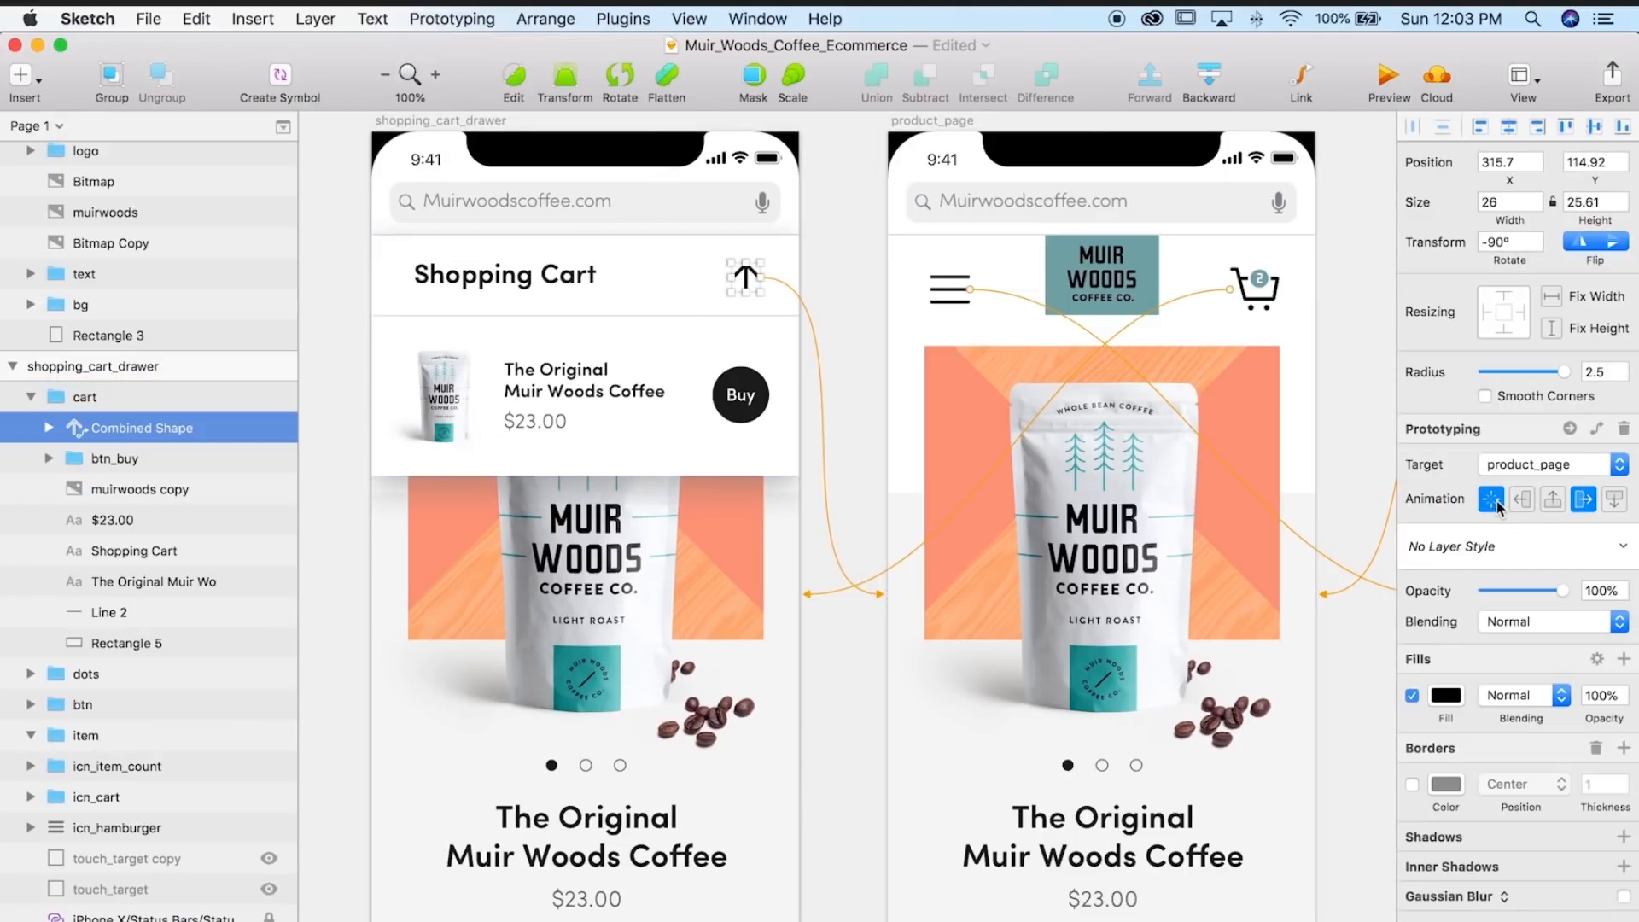
pyautogui.click(1255, 290)
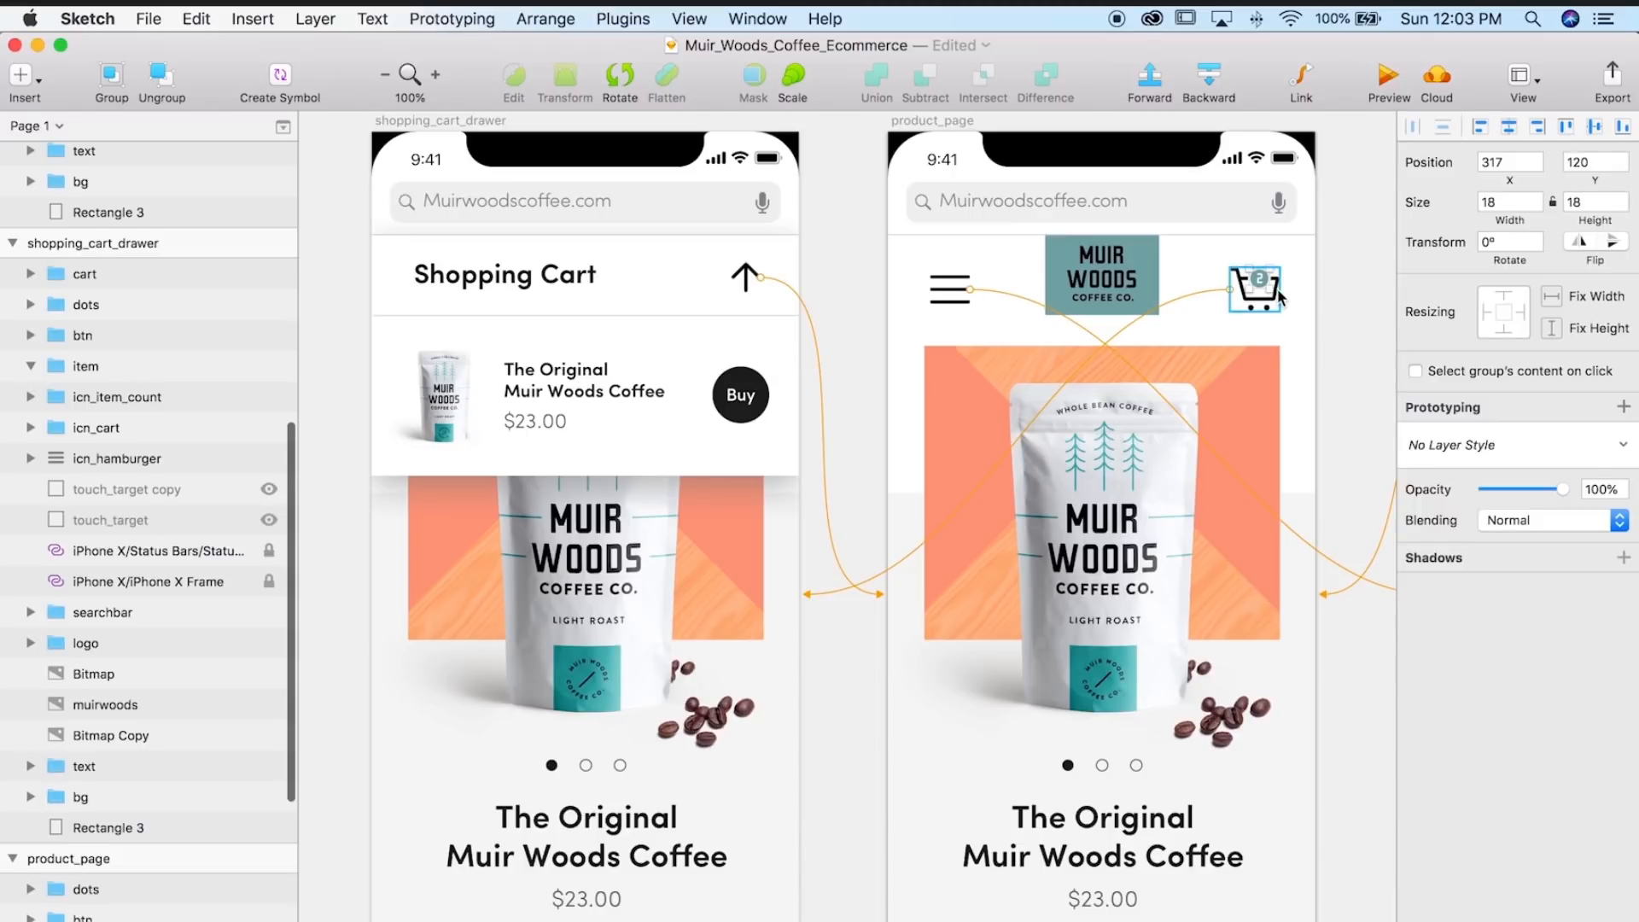
pyautogui.click(1491, 478)
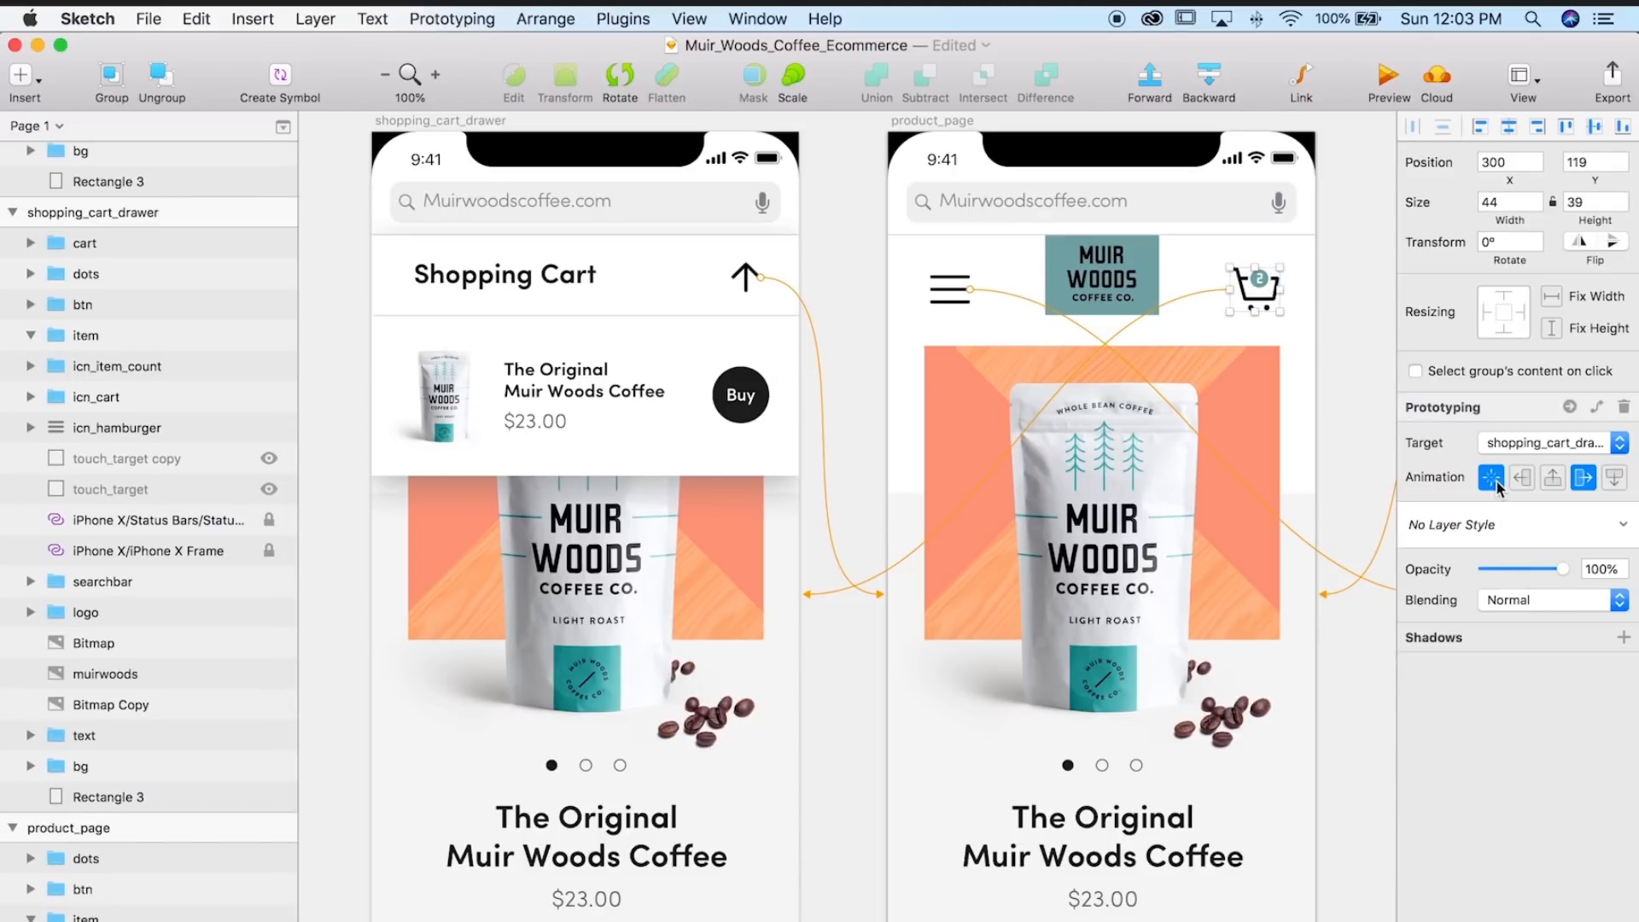
# - Preview the prototype from shopping_cart_drawer and repeatedly open and close the drawer to test the links without animation
pyautogui.click(440, 122)
pyautogui.click(1387, 81)
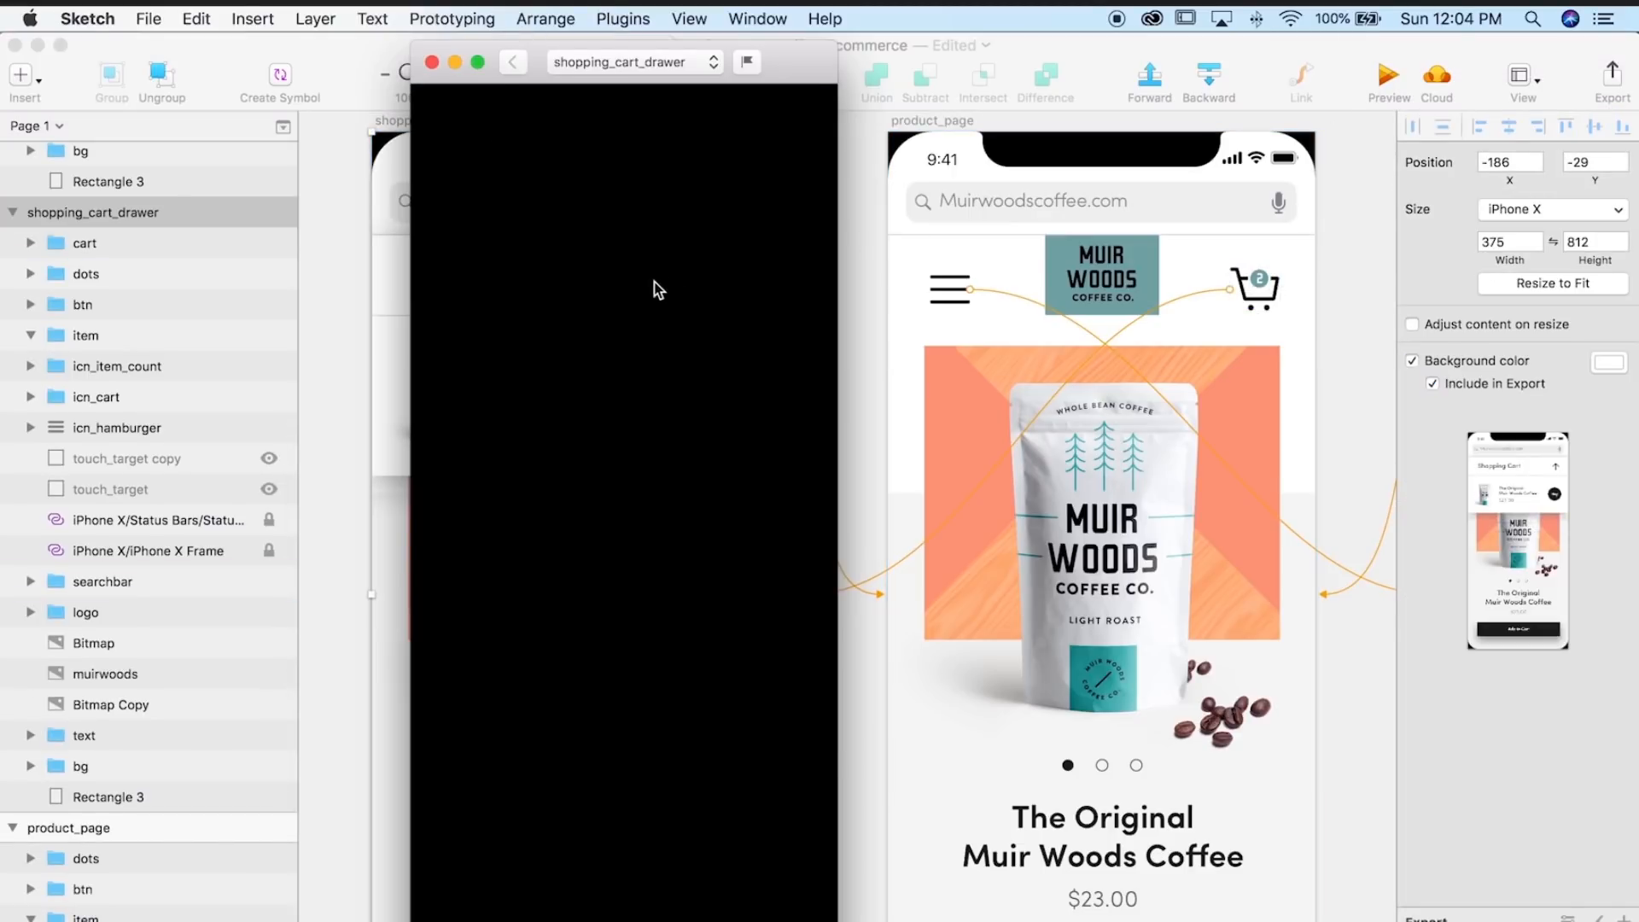
pyautogui.click(785, 229)
pyautogui.click(789, 245)
pyautogui.click(789, 241)
pyautogui.click(789, 243)
pyautogui.click(785, 227)
pyautogui.click(788, 225)
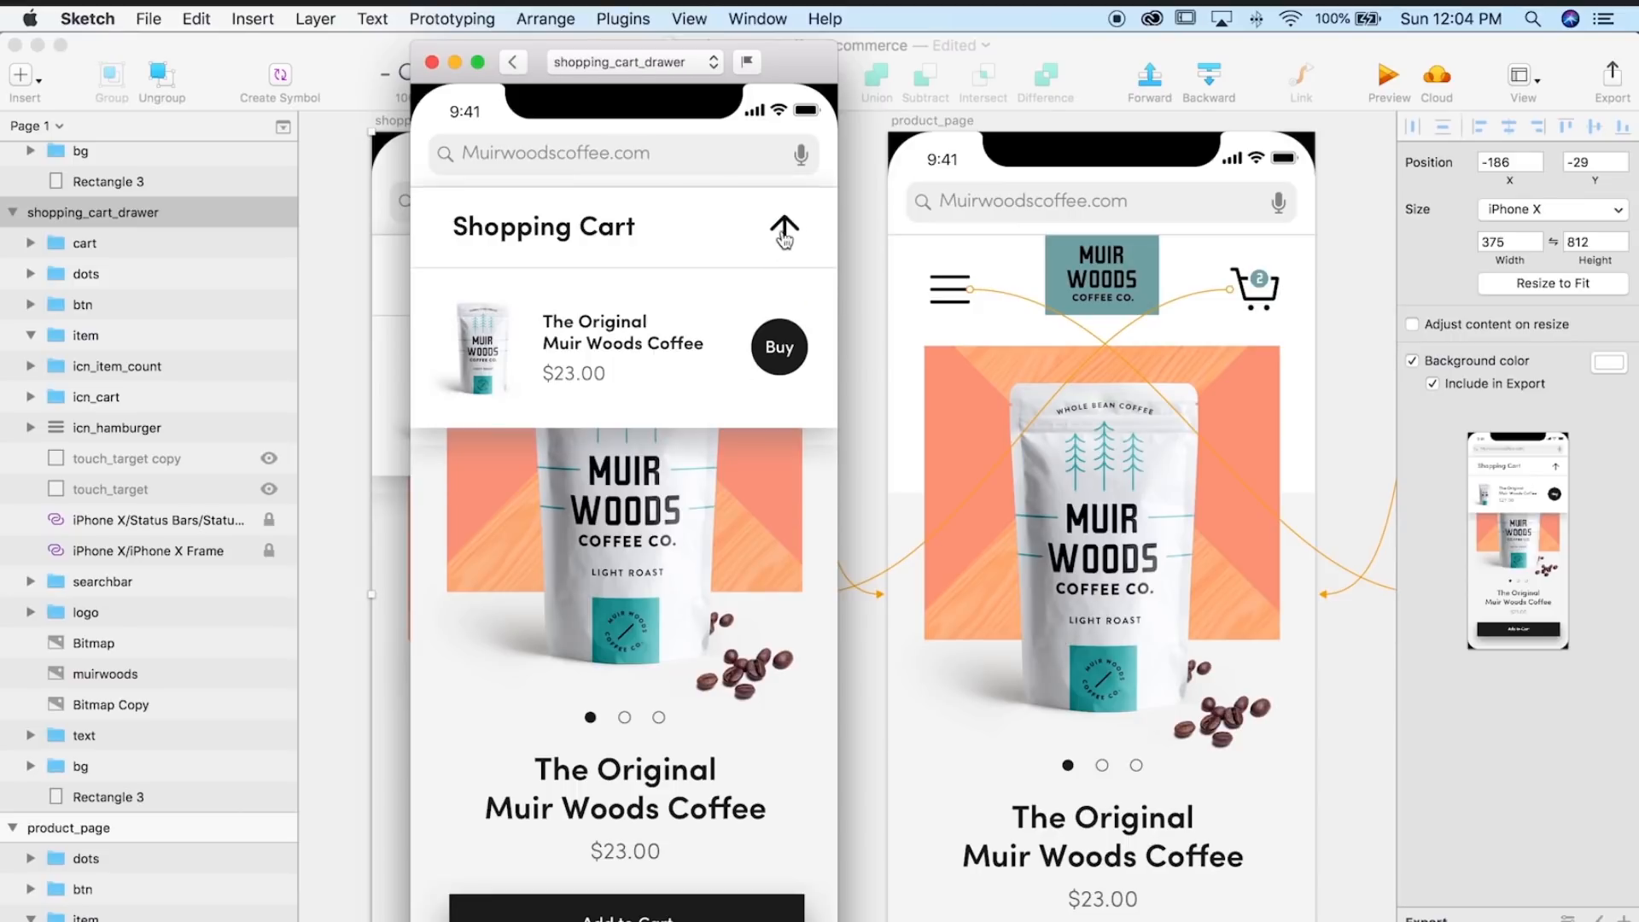
pyautogui.click(784, 232)
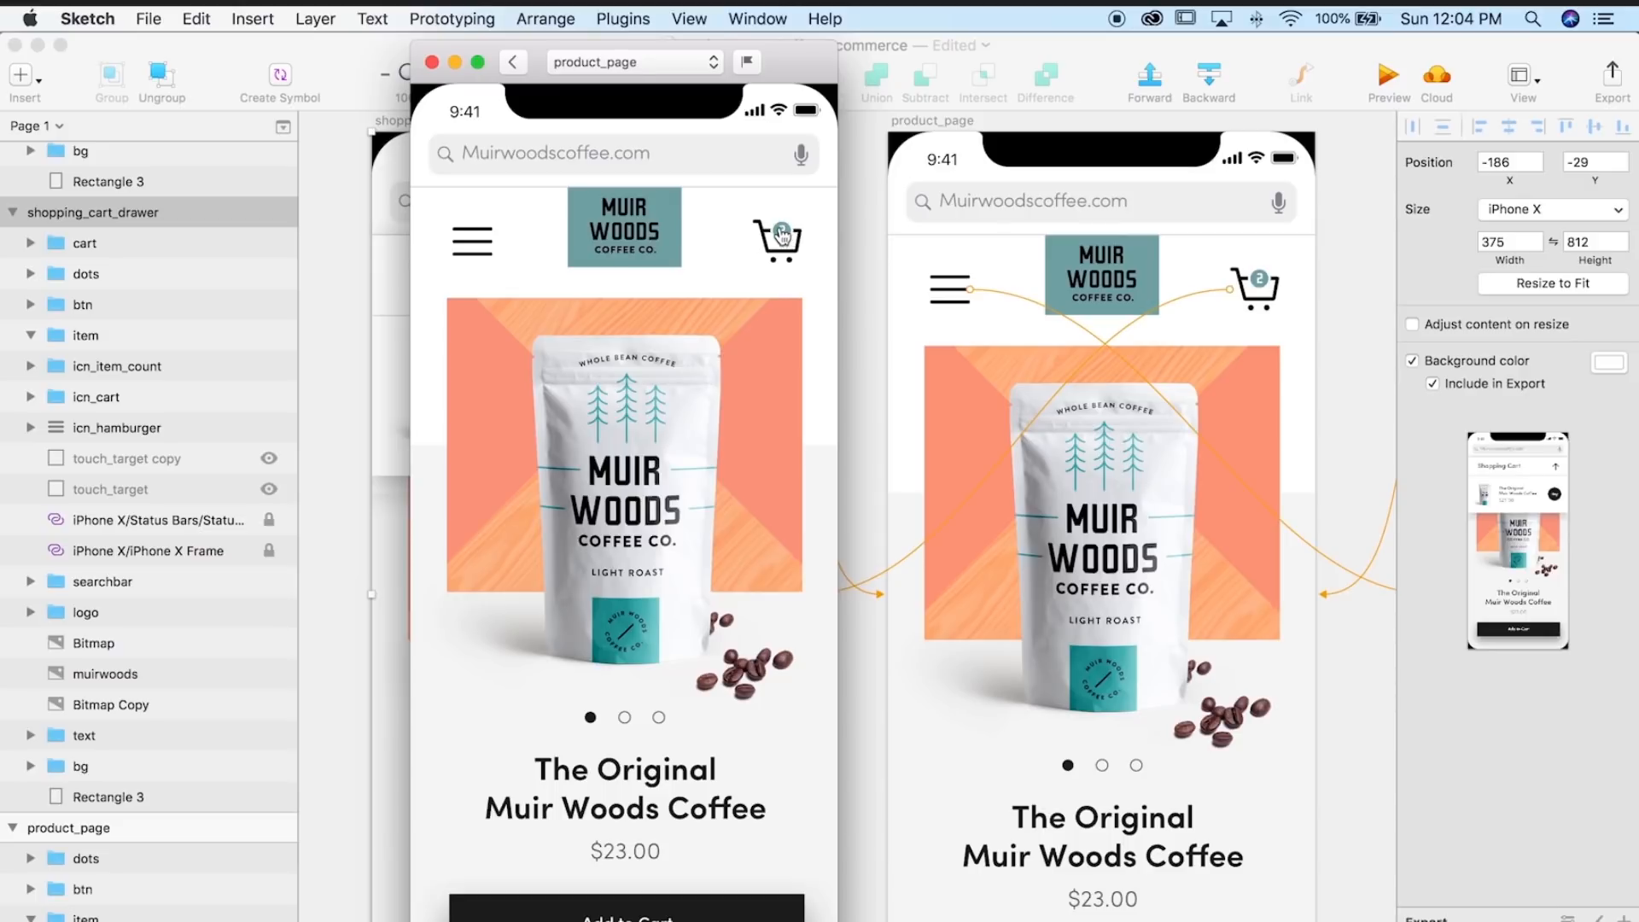
pyautogui.click(781, 235)
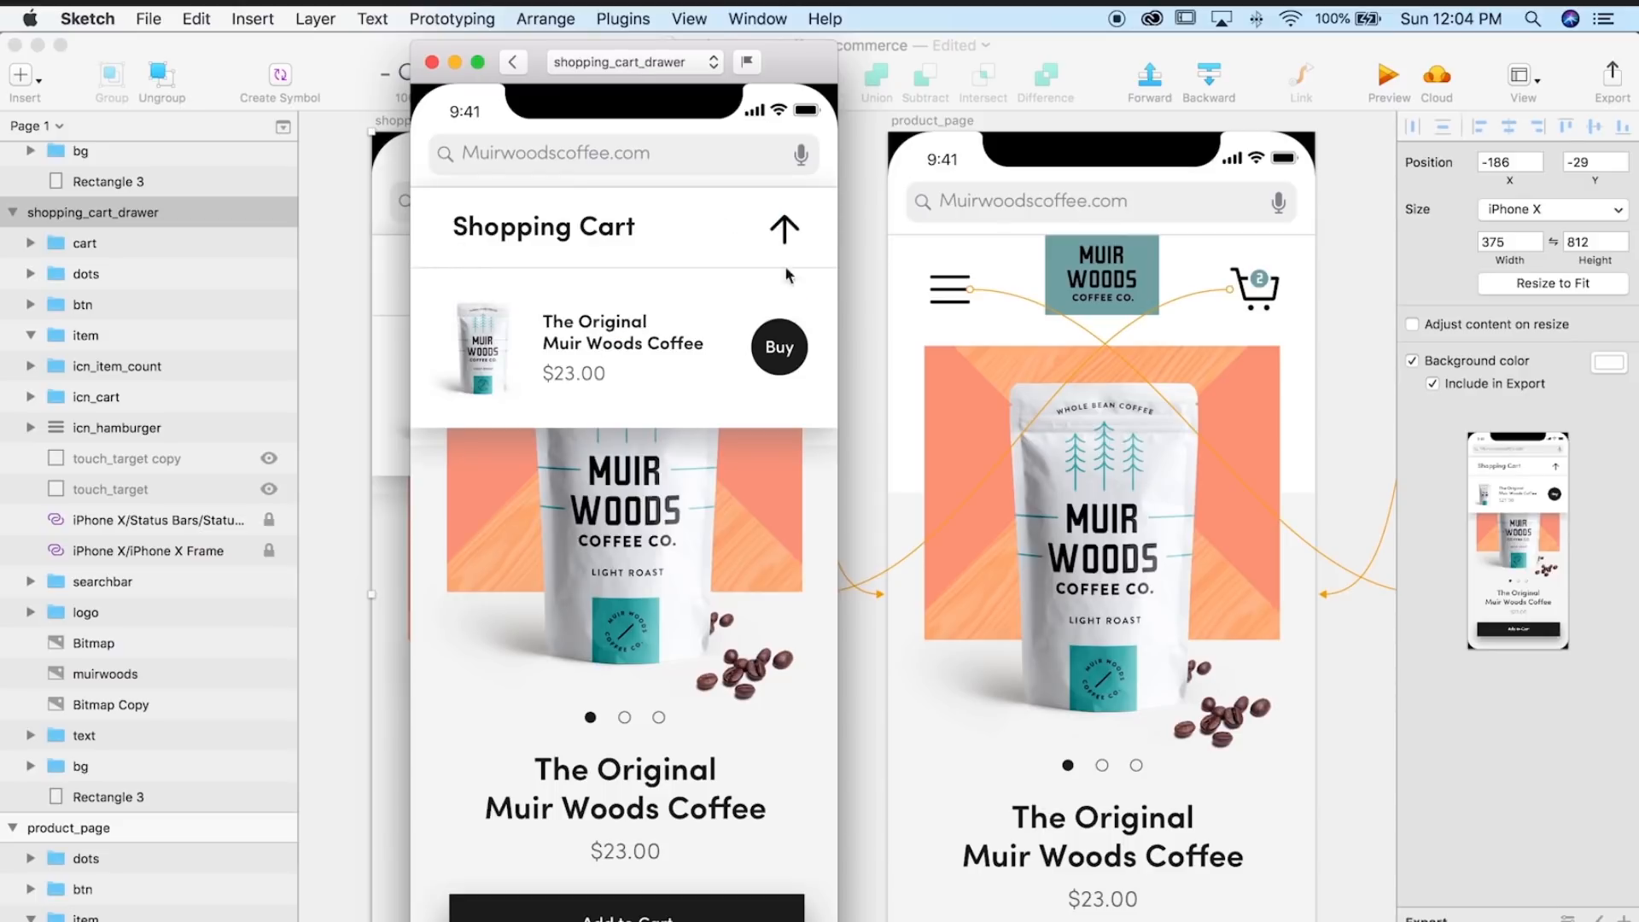
pyautogui.click(785, 227)
pyautogui.click(788, 239)
pyautogui.click(785, 231)
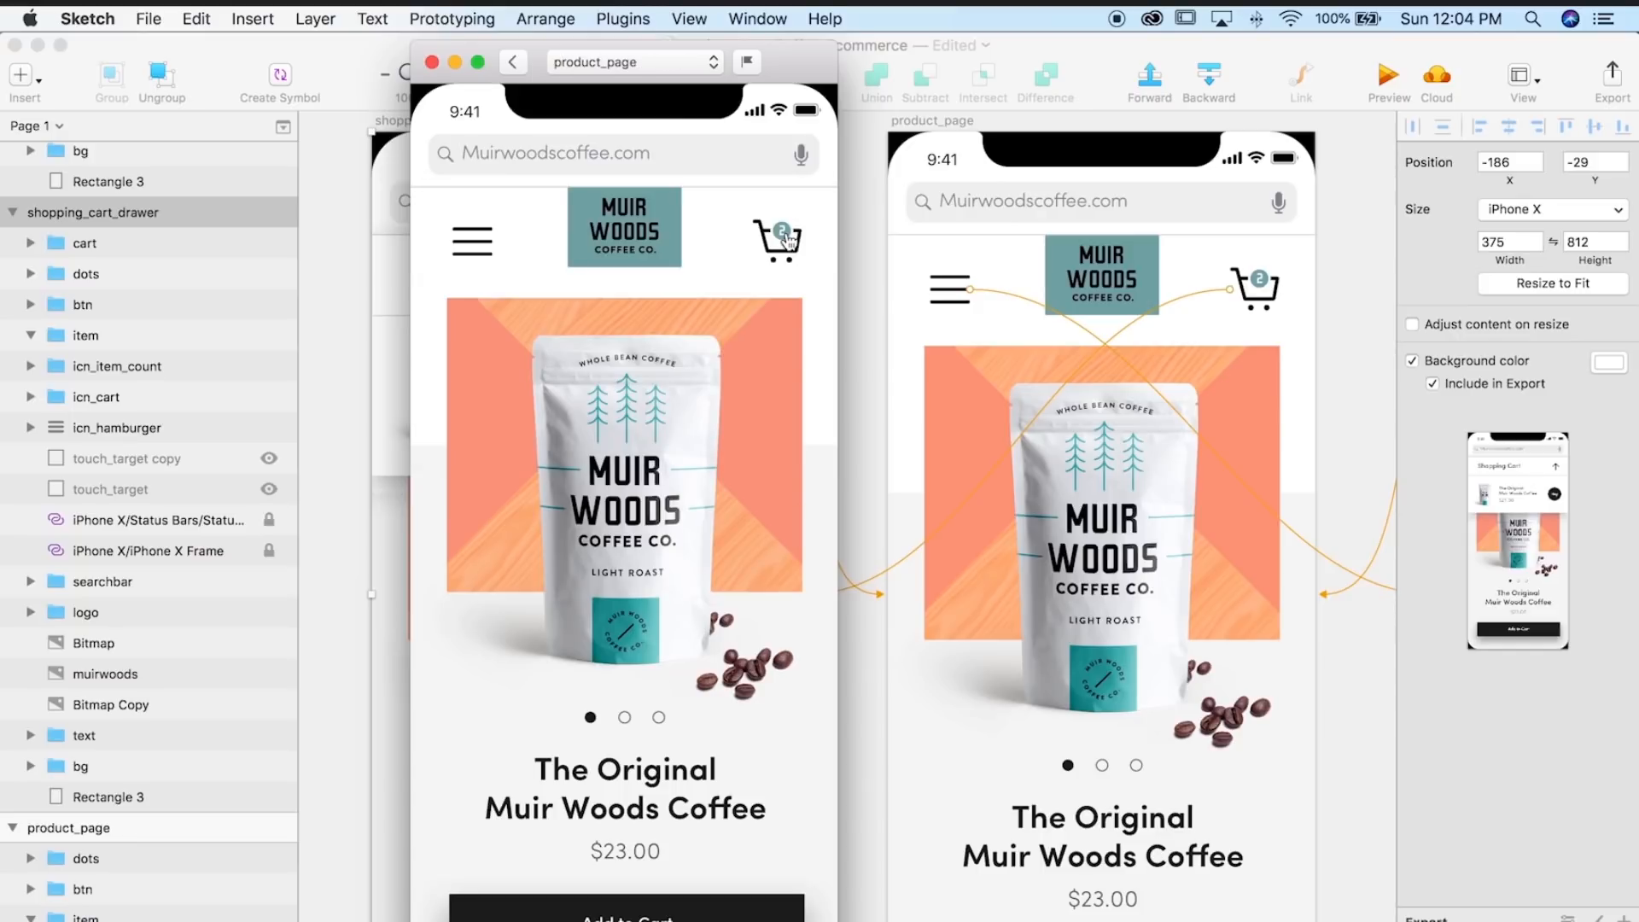
pyautogui.click(787, 240)
pyautogui.click(787, 239)
pyautogui.click(787, 240)
pyautogui.click(787, 240)
pyautogui.click(787, 240)
pyautogui.click(787, 240)
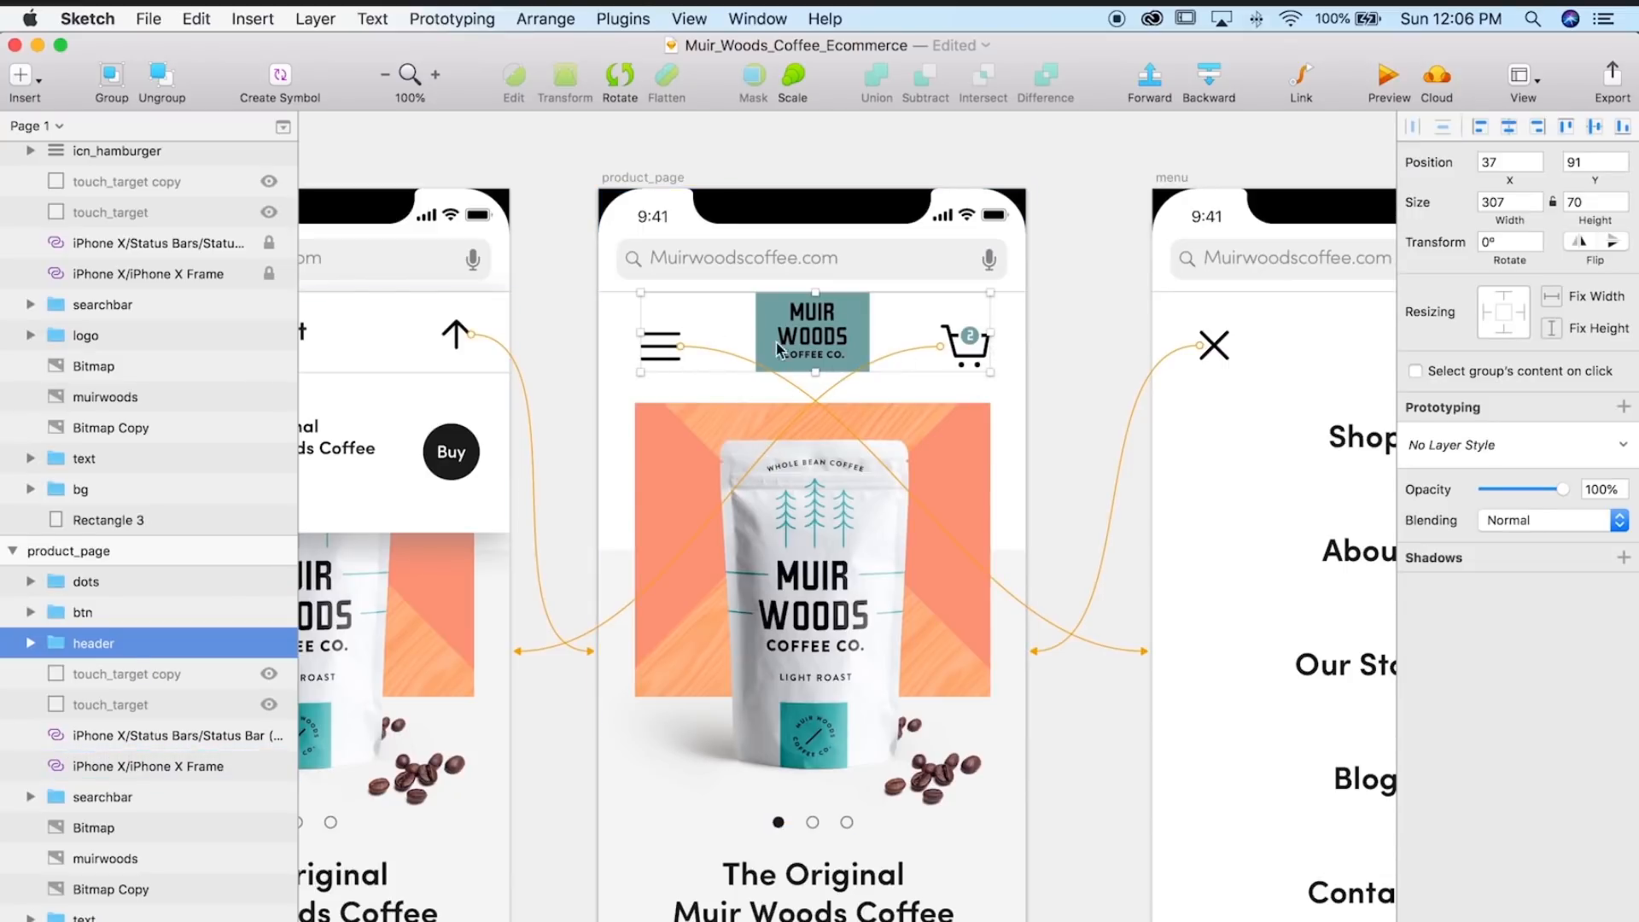
# - Convert product_page's header group into a symbol named header and send it to the Symbols page
pyautogui.click(282, 81)
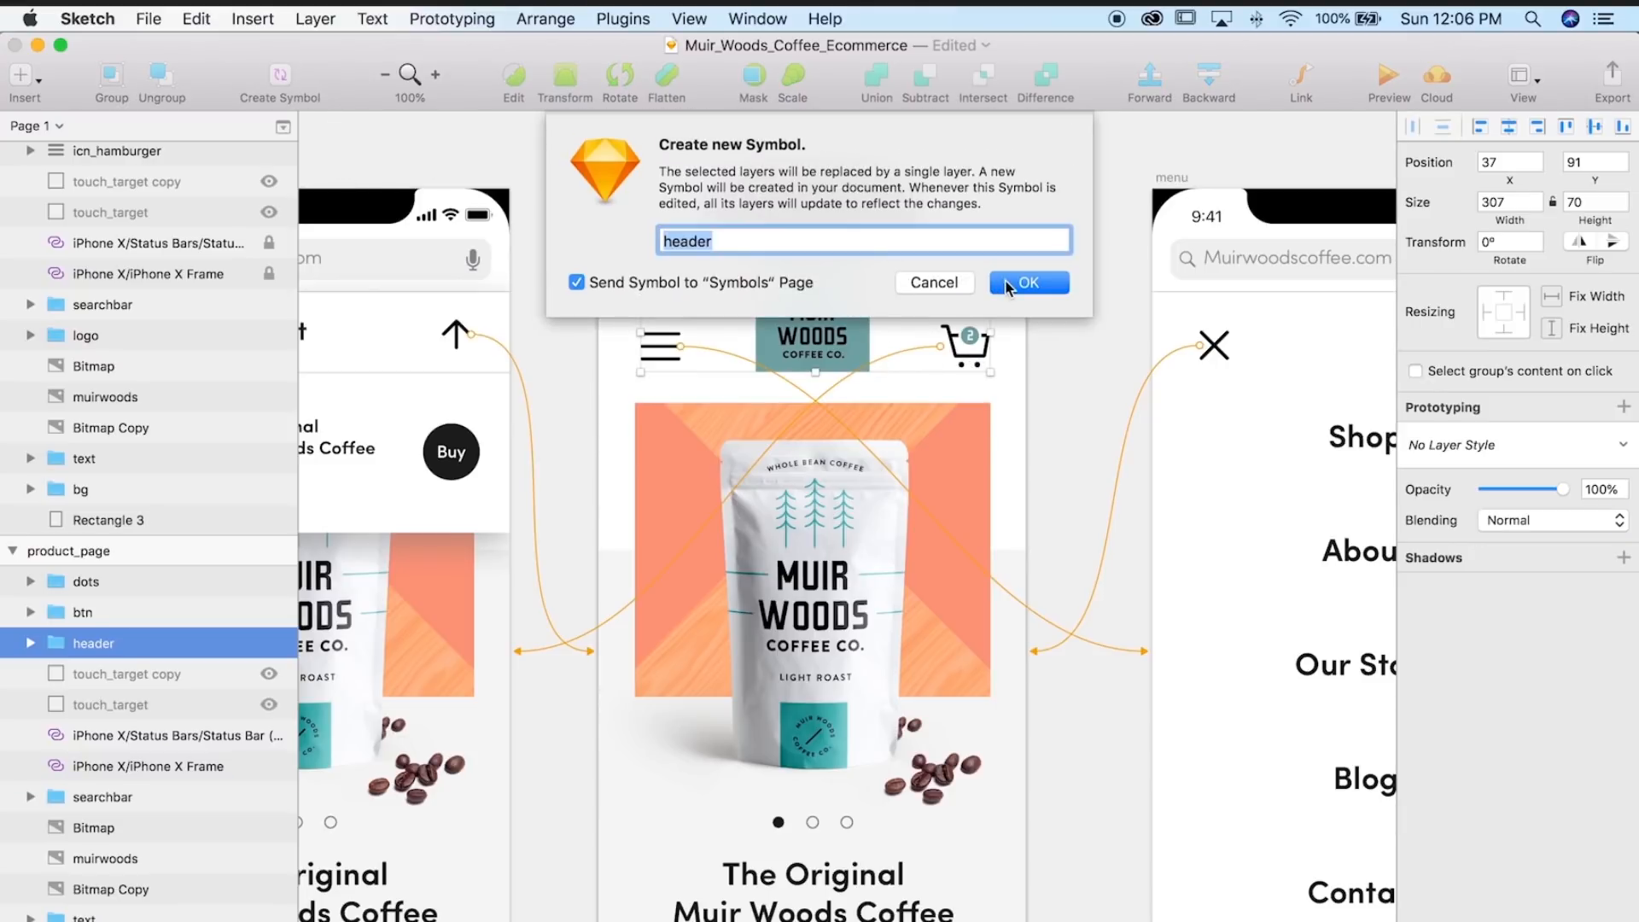
pyautogui.click(1027, 282)
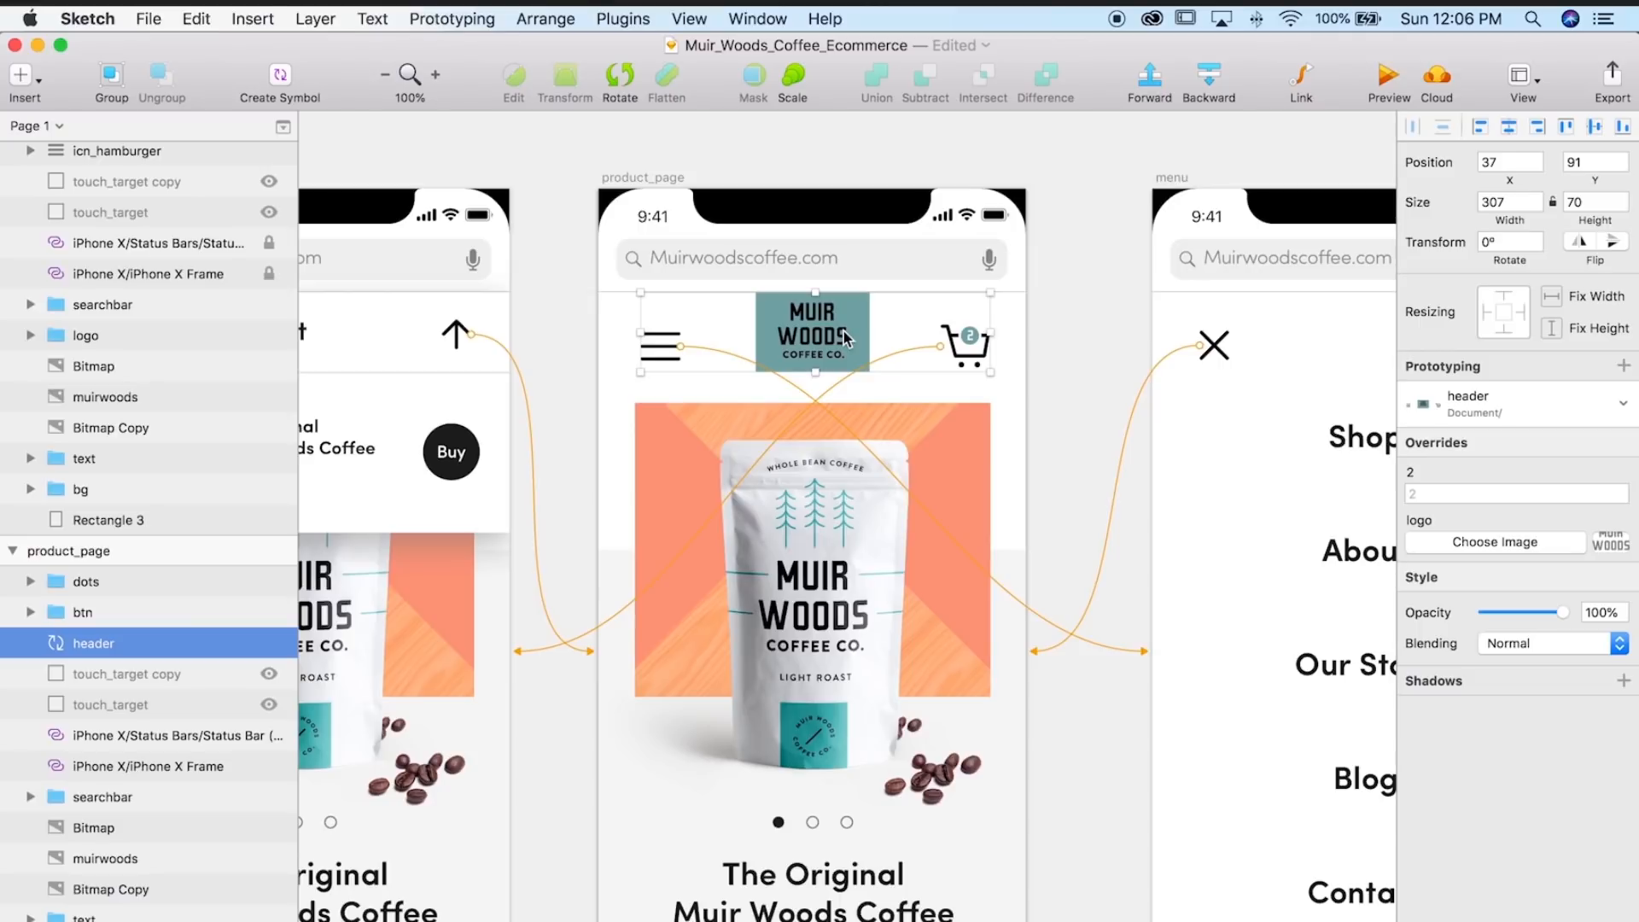
# - Replace the logo, cart icon and hamburger icon on the homepage artboard with the linked header symbol
pyautogui.hscroll(10, 845, 337)
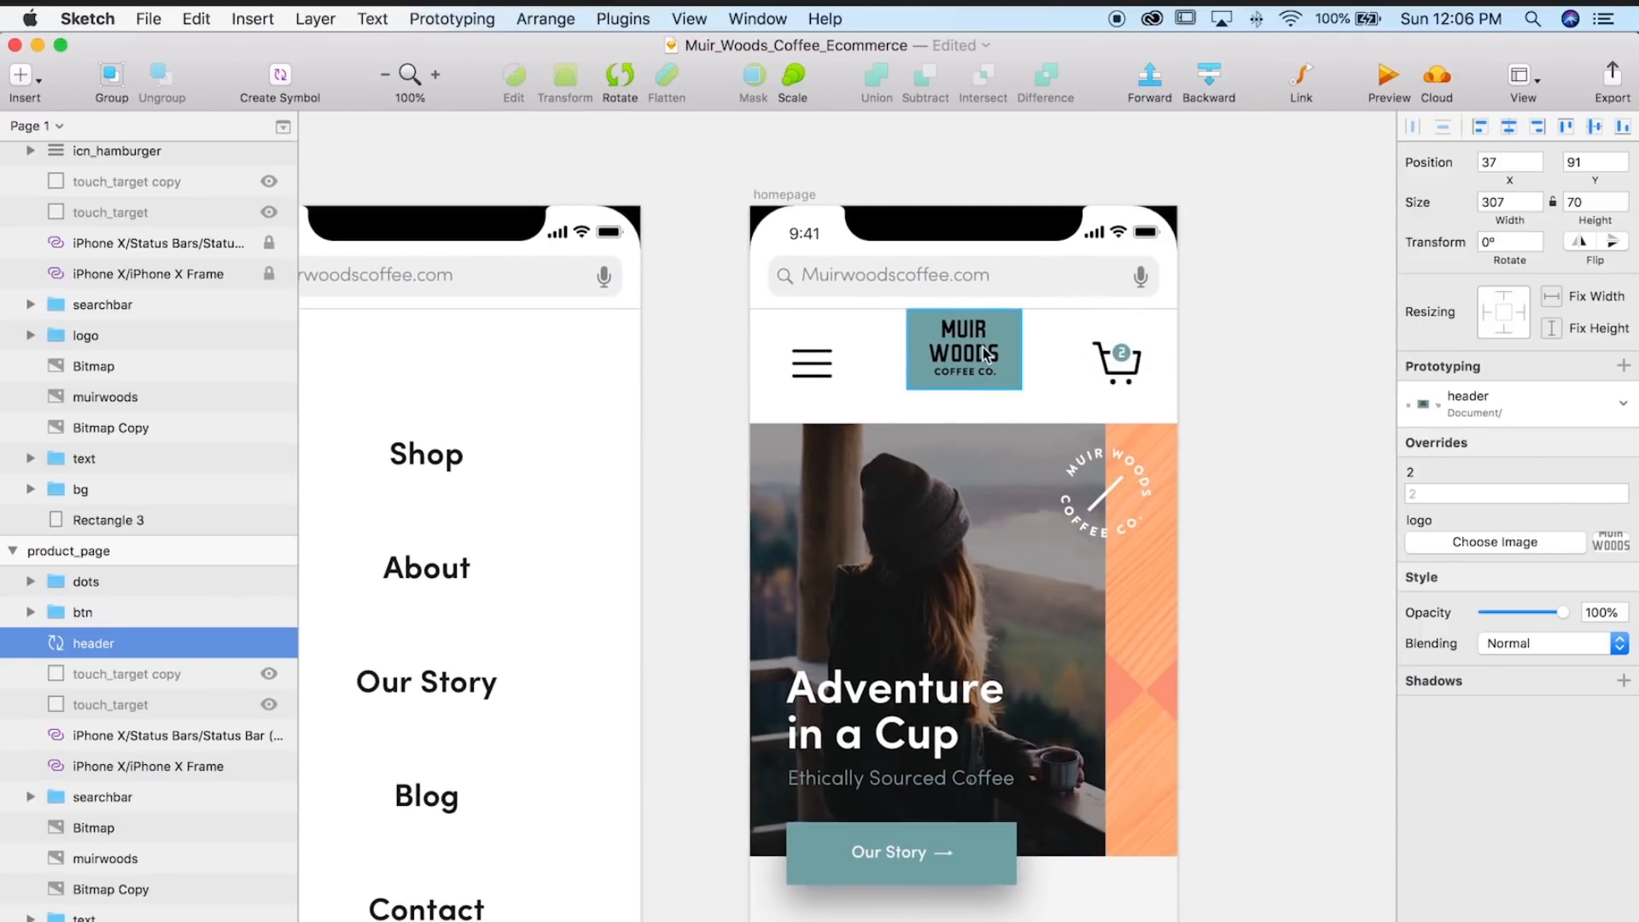
pyautogui.click(986, 355)
pyautogui.keyDown('shift'); pyautogui.click(1099, 376); pyautogui.keyUp('shift')
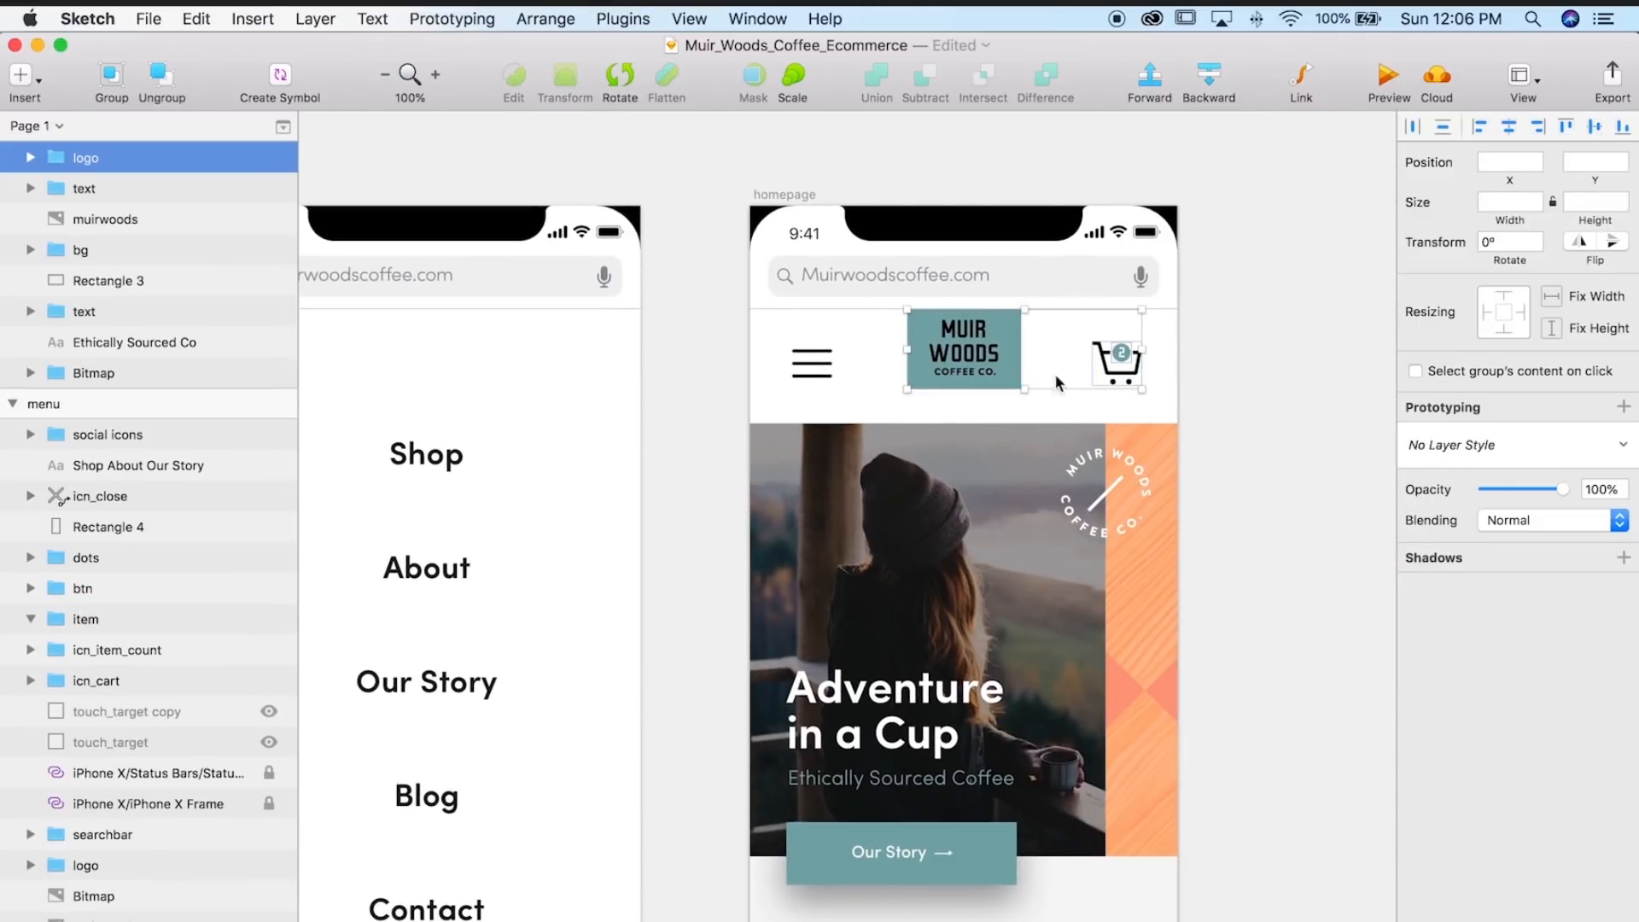
pyautogui.keyDown('shift'); pyautogui.click(816, 364); pyautogui.keyUp('shift')
pyautogui.press('Delete')
pyautogui.press('super+z')
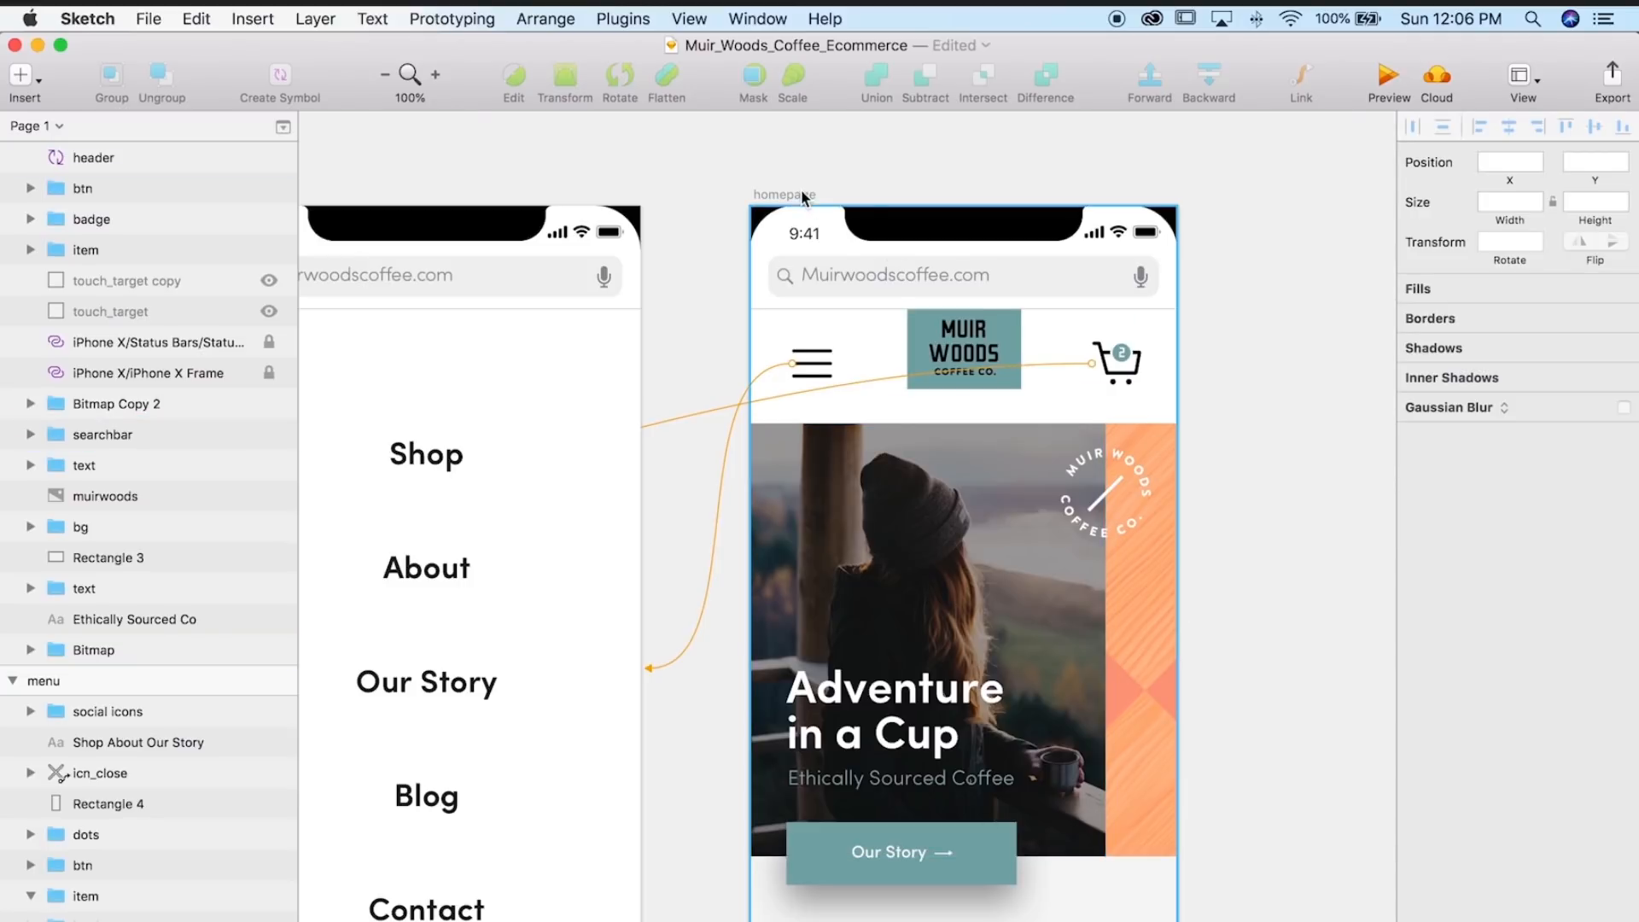
# - Preview the prototype from homepage, test the header's menu and cart links plus the logo, and close the preview
pyautogui.click(1388, 79)
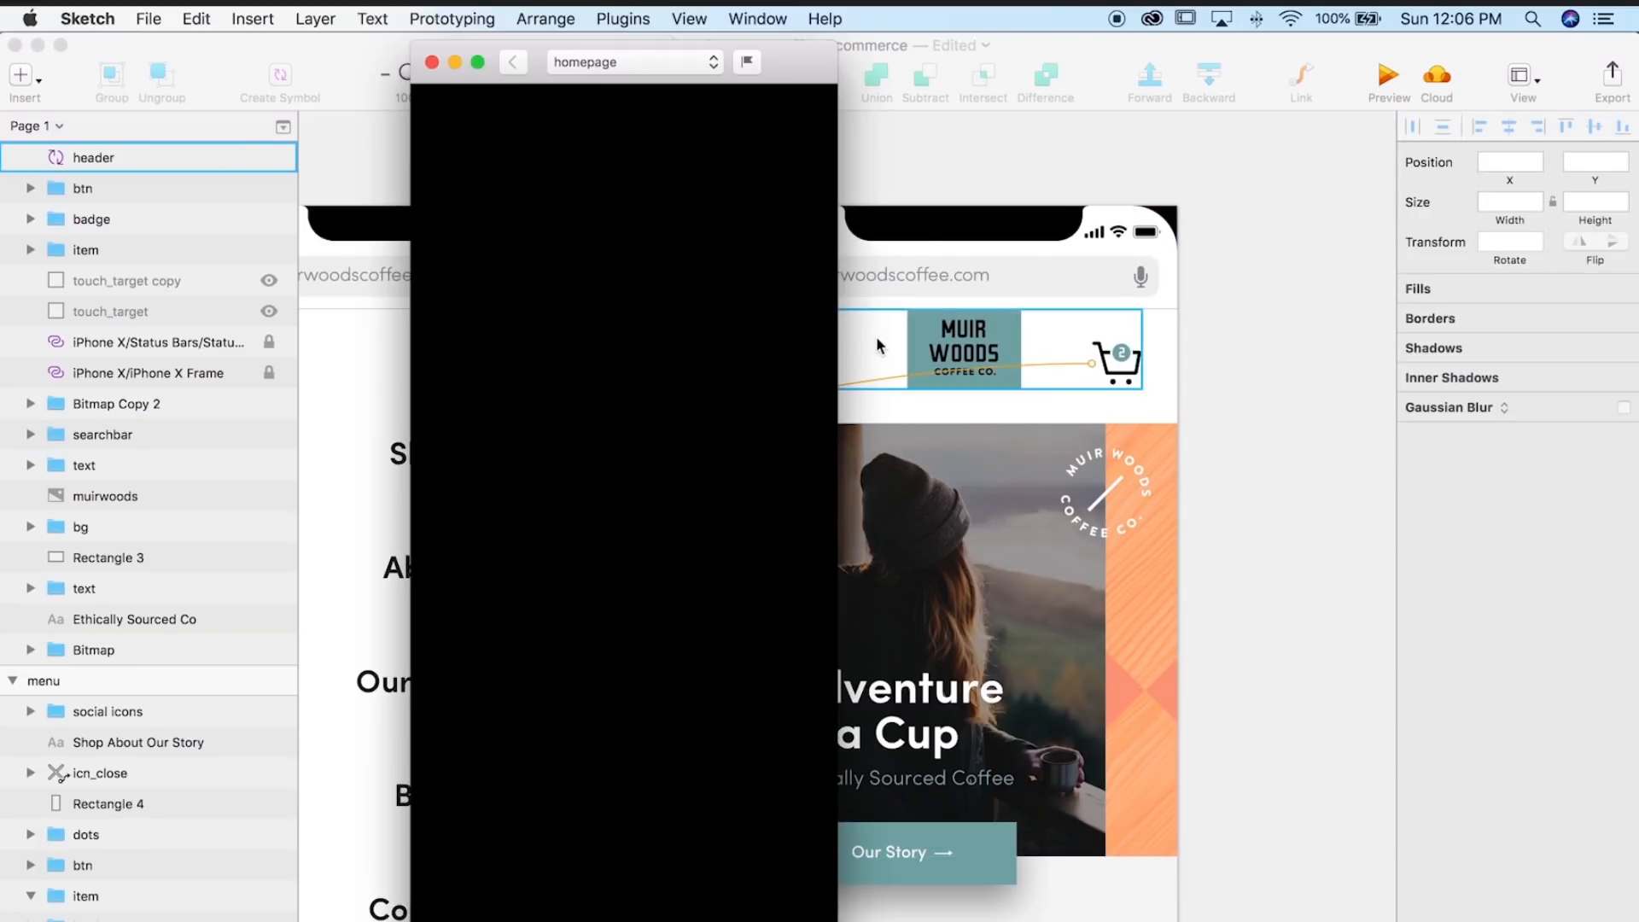
pyautogui.click(472, 245)
pyautogui.click(468, 245)
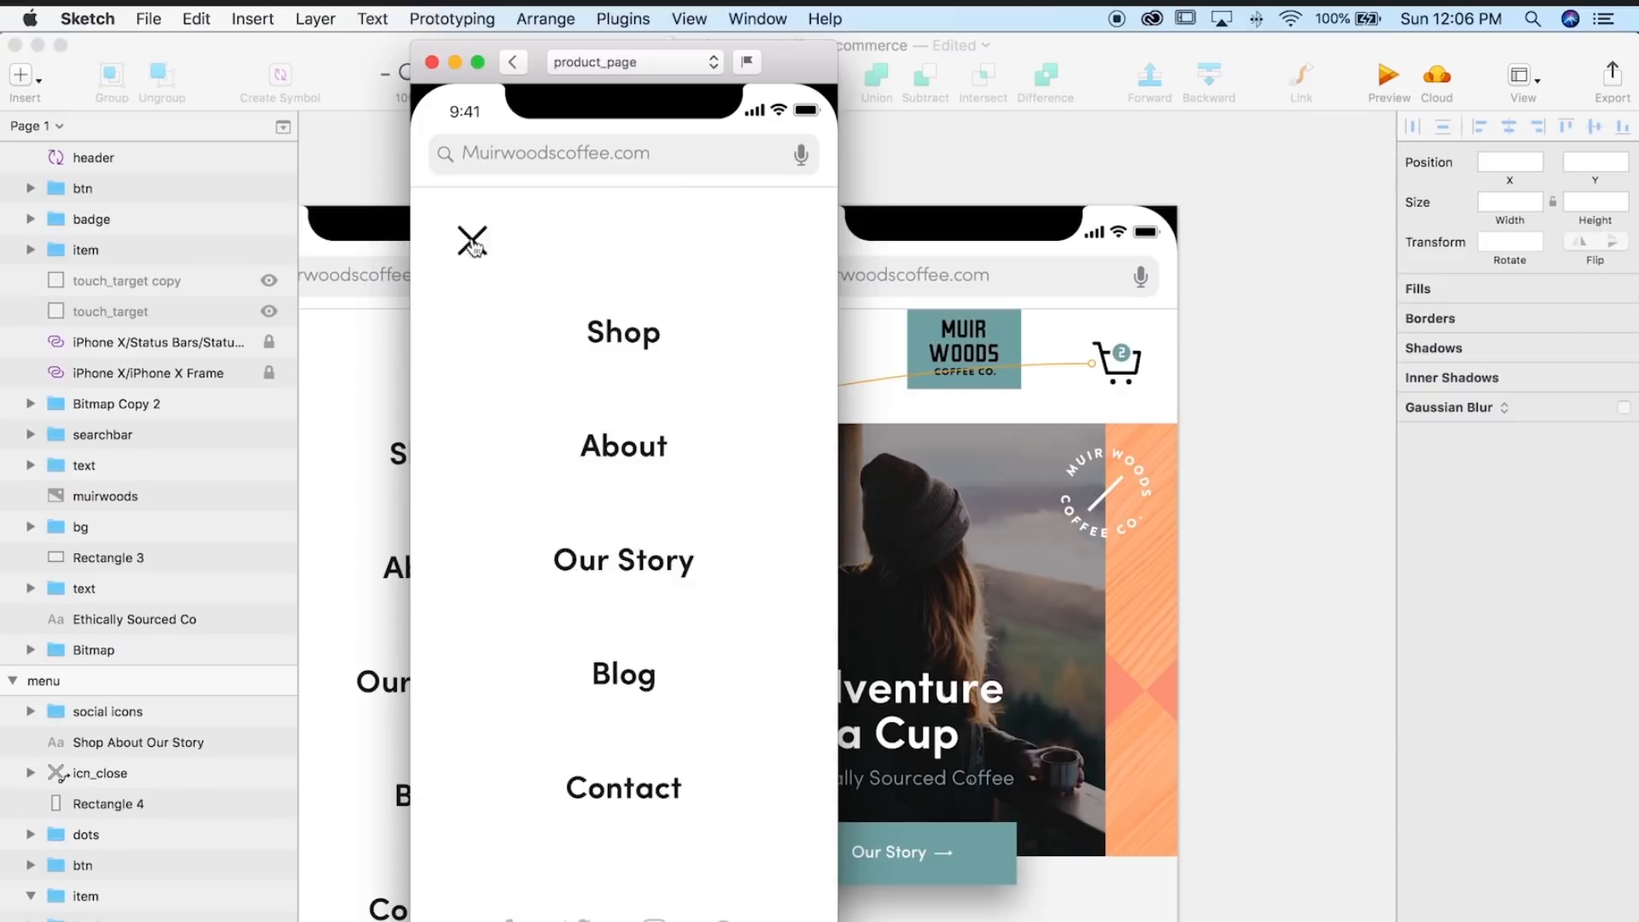
pyautogui.click(790, 241)
pyautogui.click(788, 239)
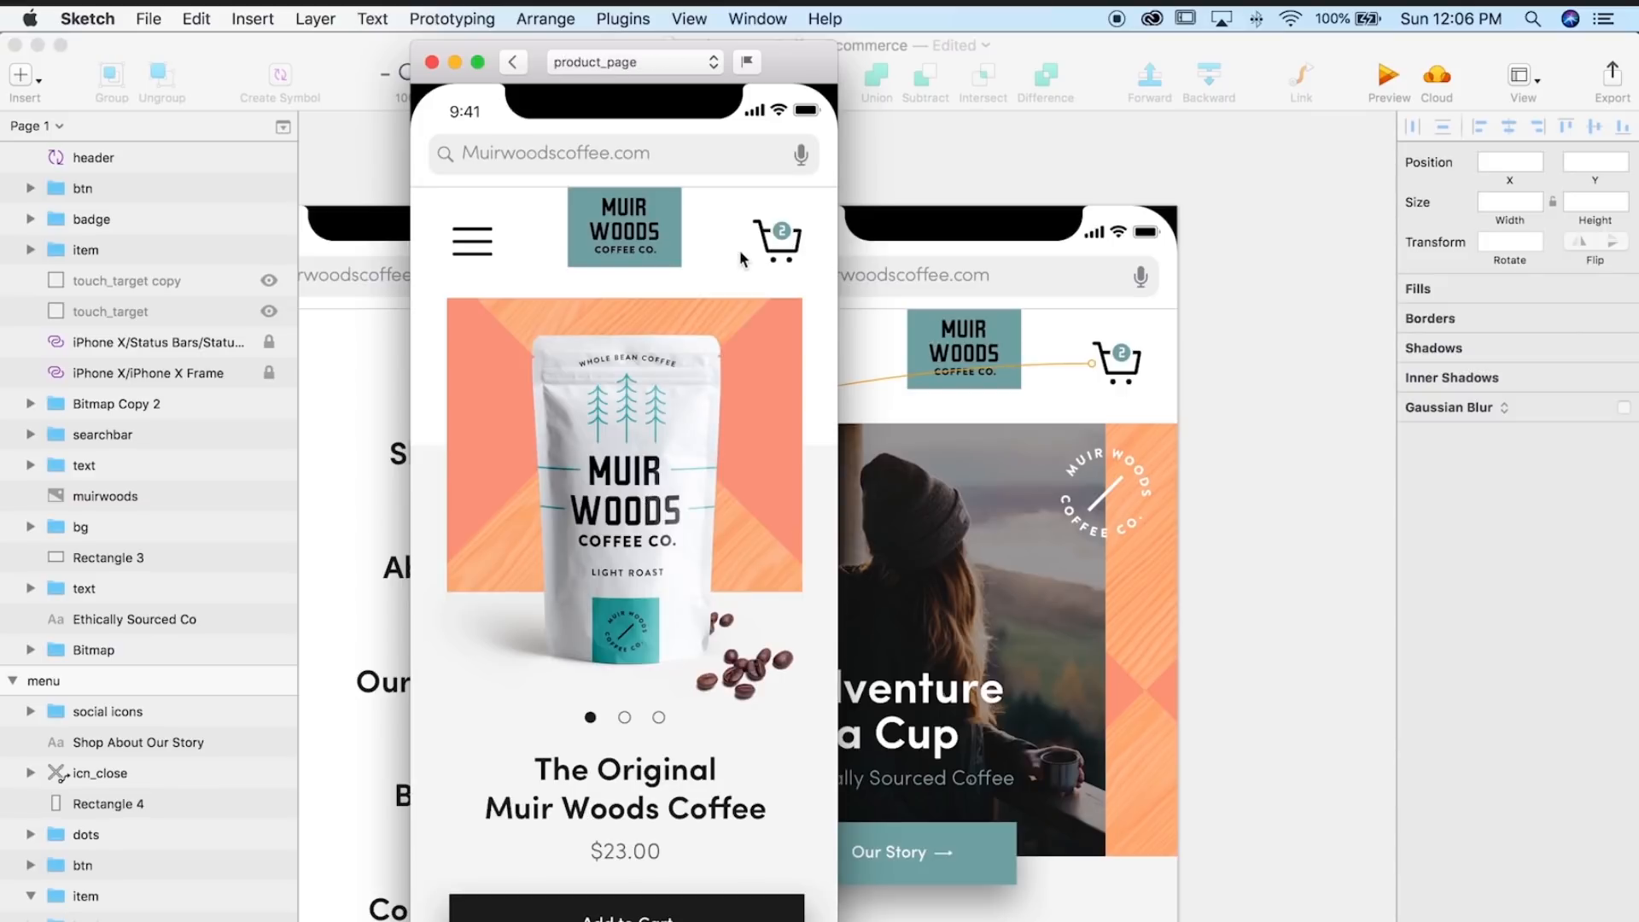
pyautogui.click(774, 251)
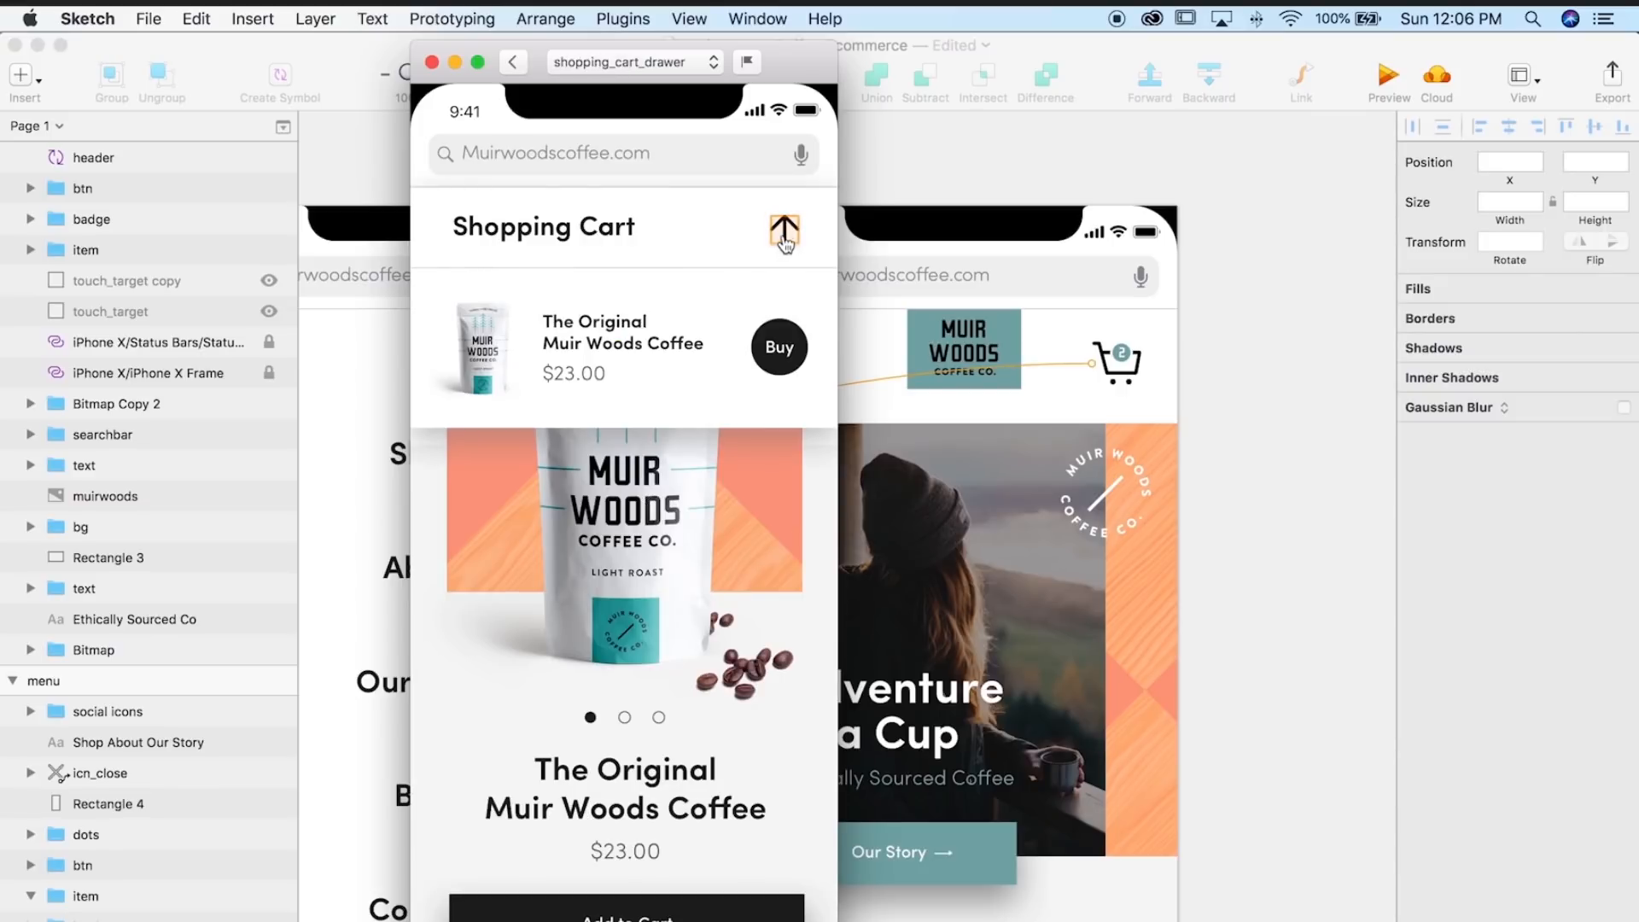
pyautogui.click(785, 244)
pyautogui.click(476, 247)
pyautogui.click(478, 246)
pyautogui.click(642, 247)
pyautogui.click(431, 61)
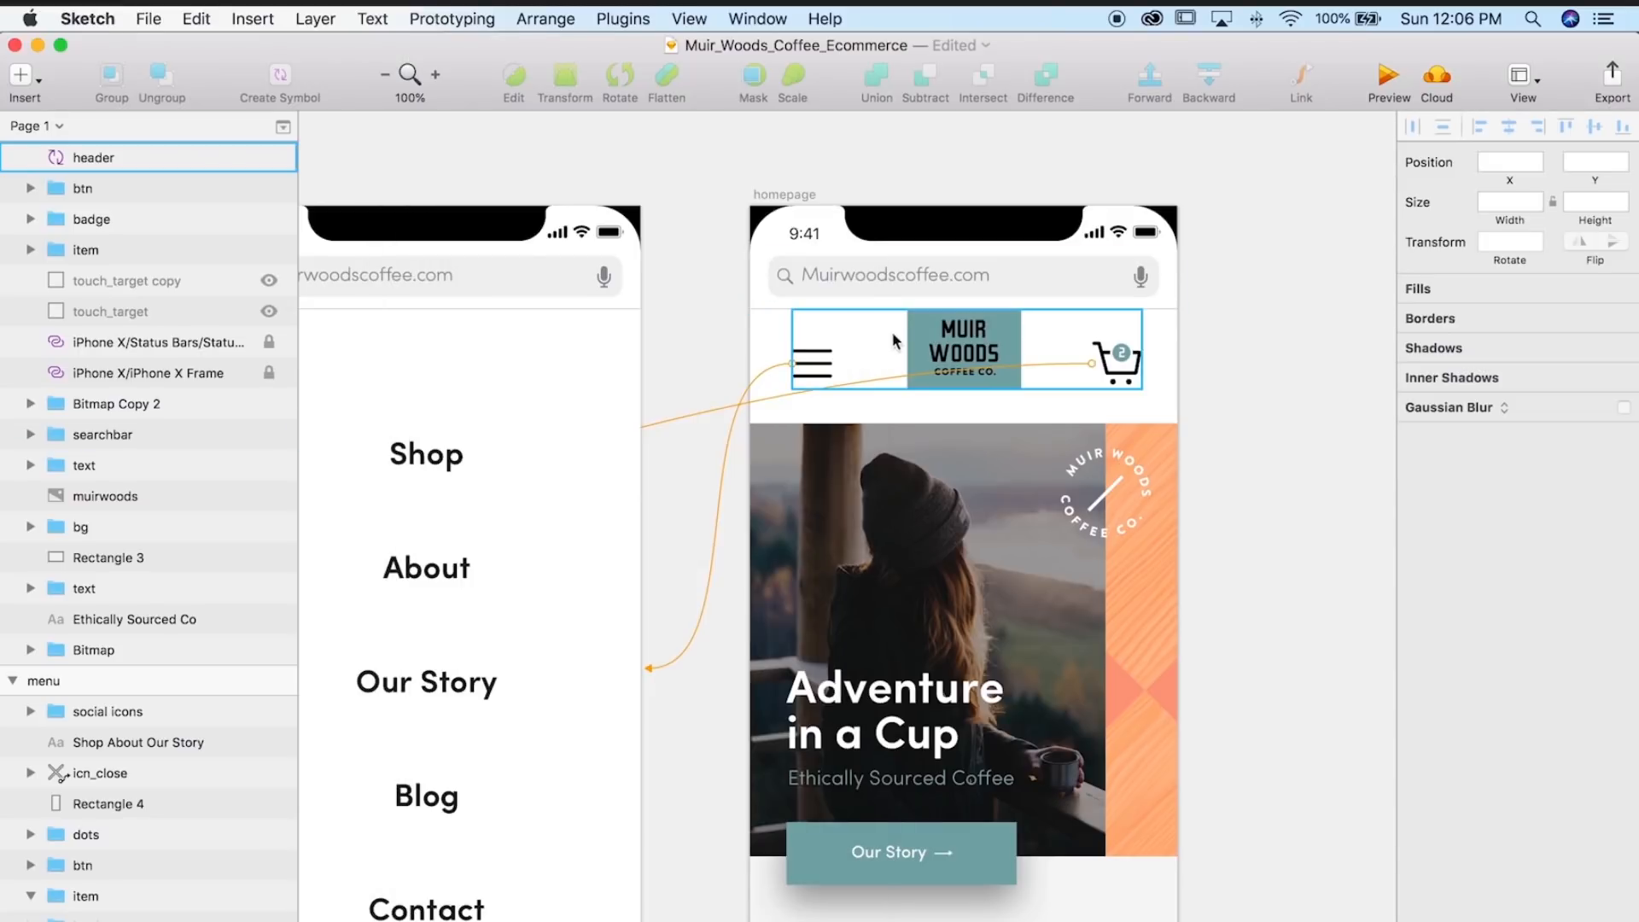
# - Add a prototype link from the logo inside the header symbol with the homepage artboard as its target, and return to the instance
pyautogui.doubleClick(955, 344)
pyautogui.doubleClick(973, 335)
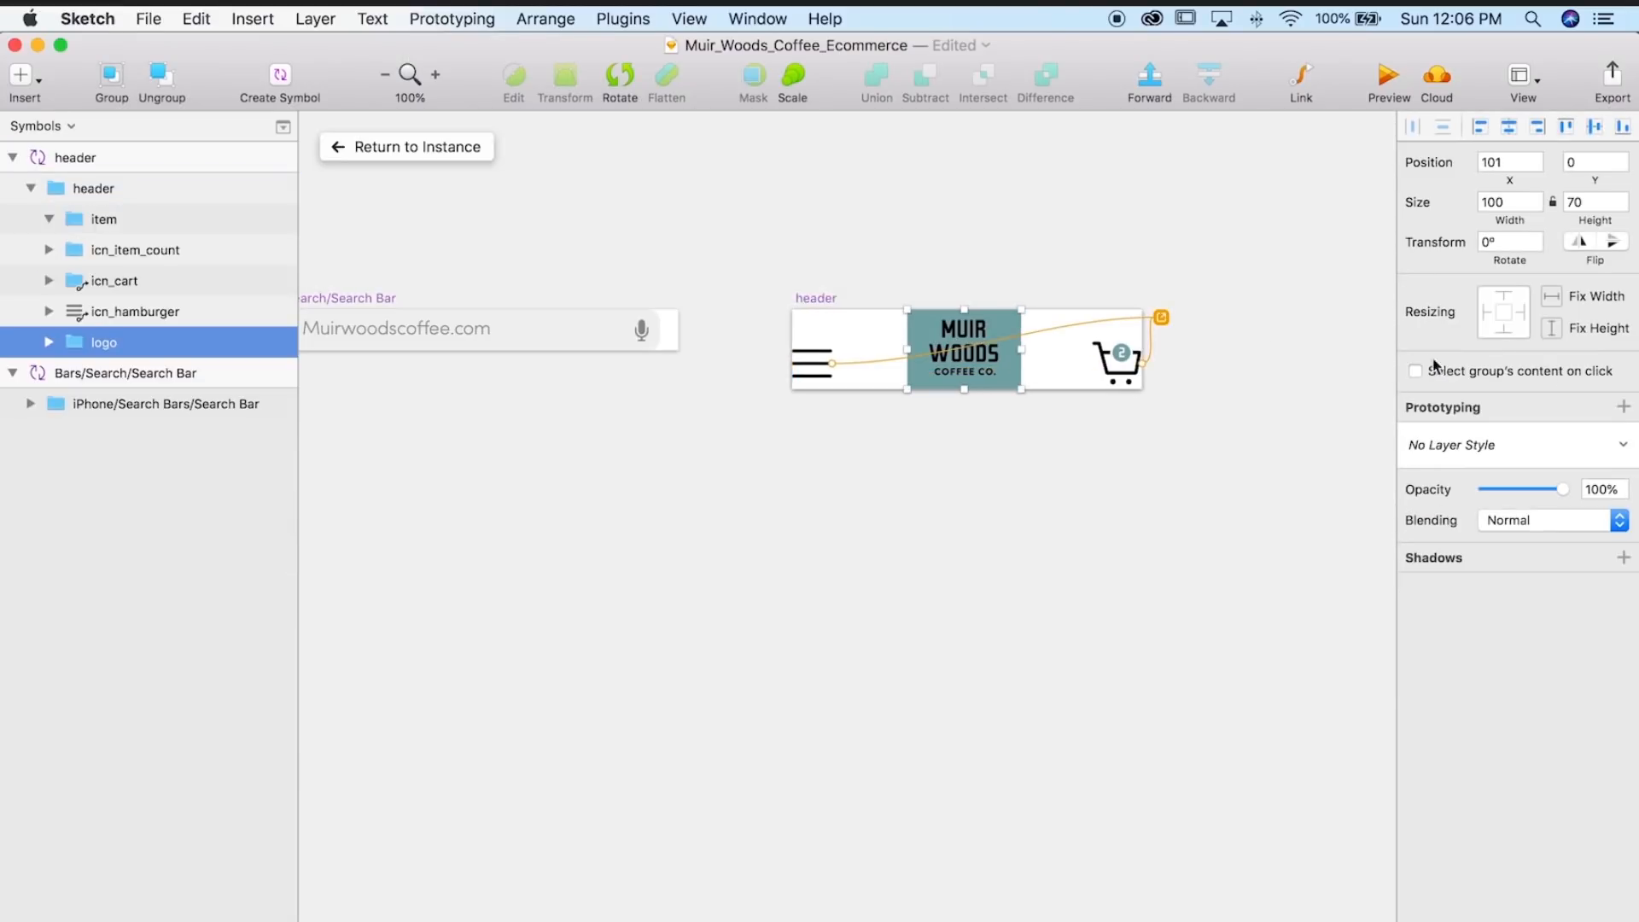
pyautogui.click(1623, 407)
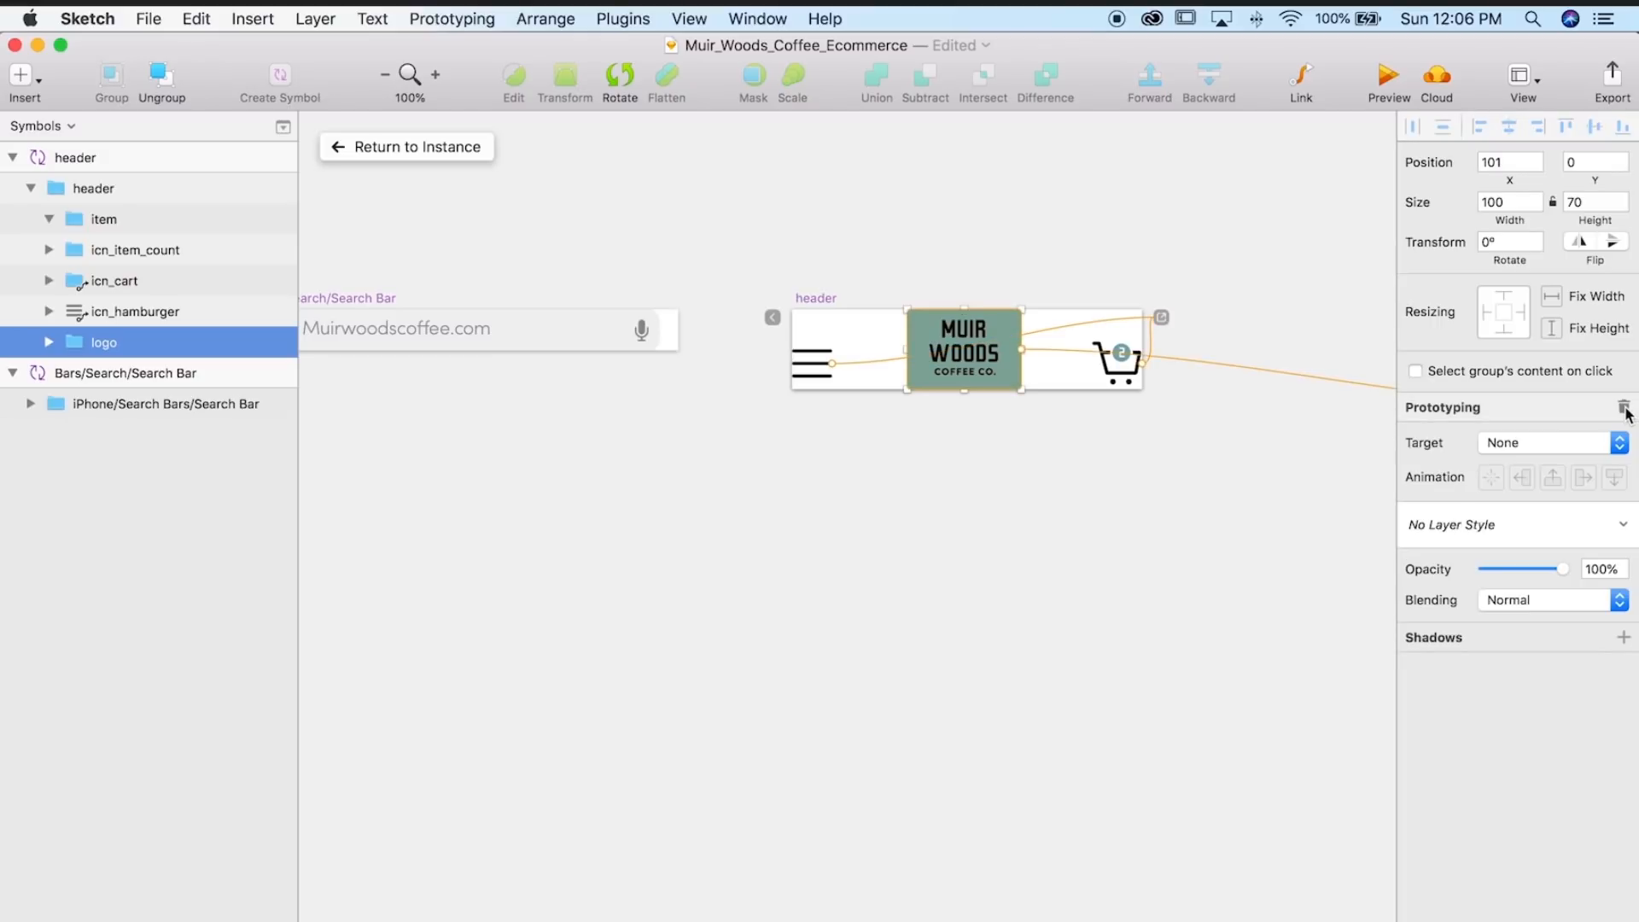
pyautogui.click(1578, 442)
pyautogui.moveTo(1528, 492)
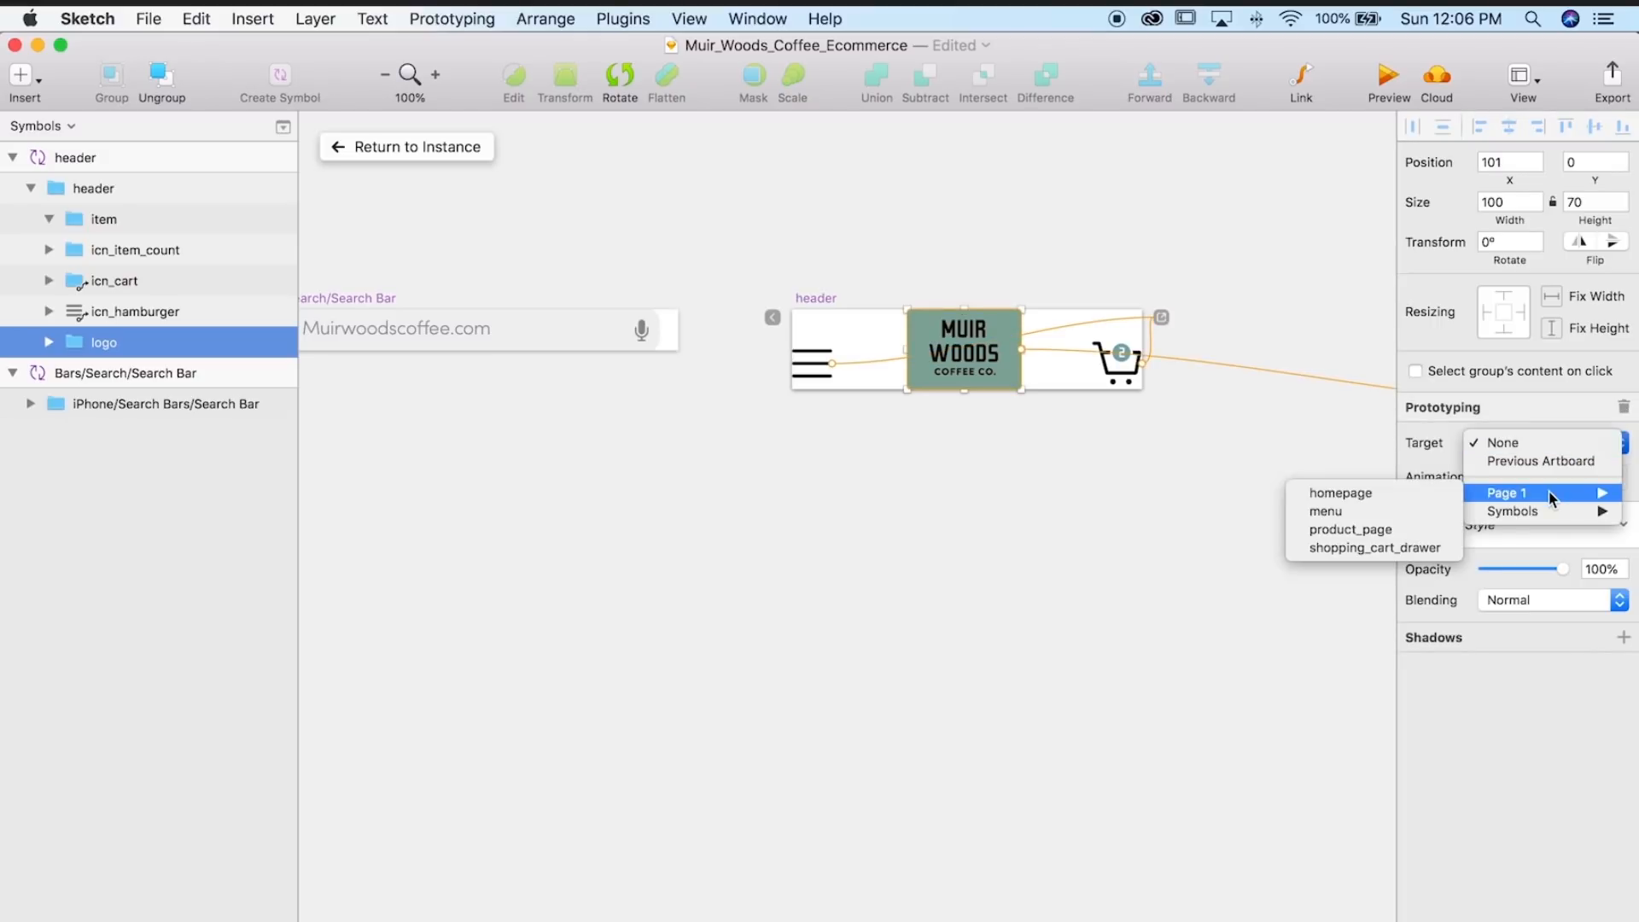
pyautogui.click(1372, 495)
pyautogui.click(465, 147)
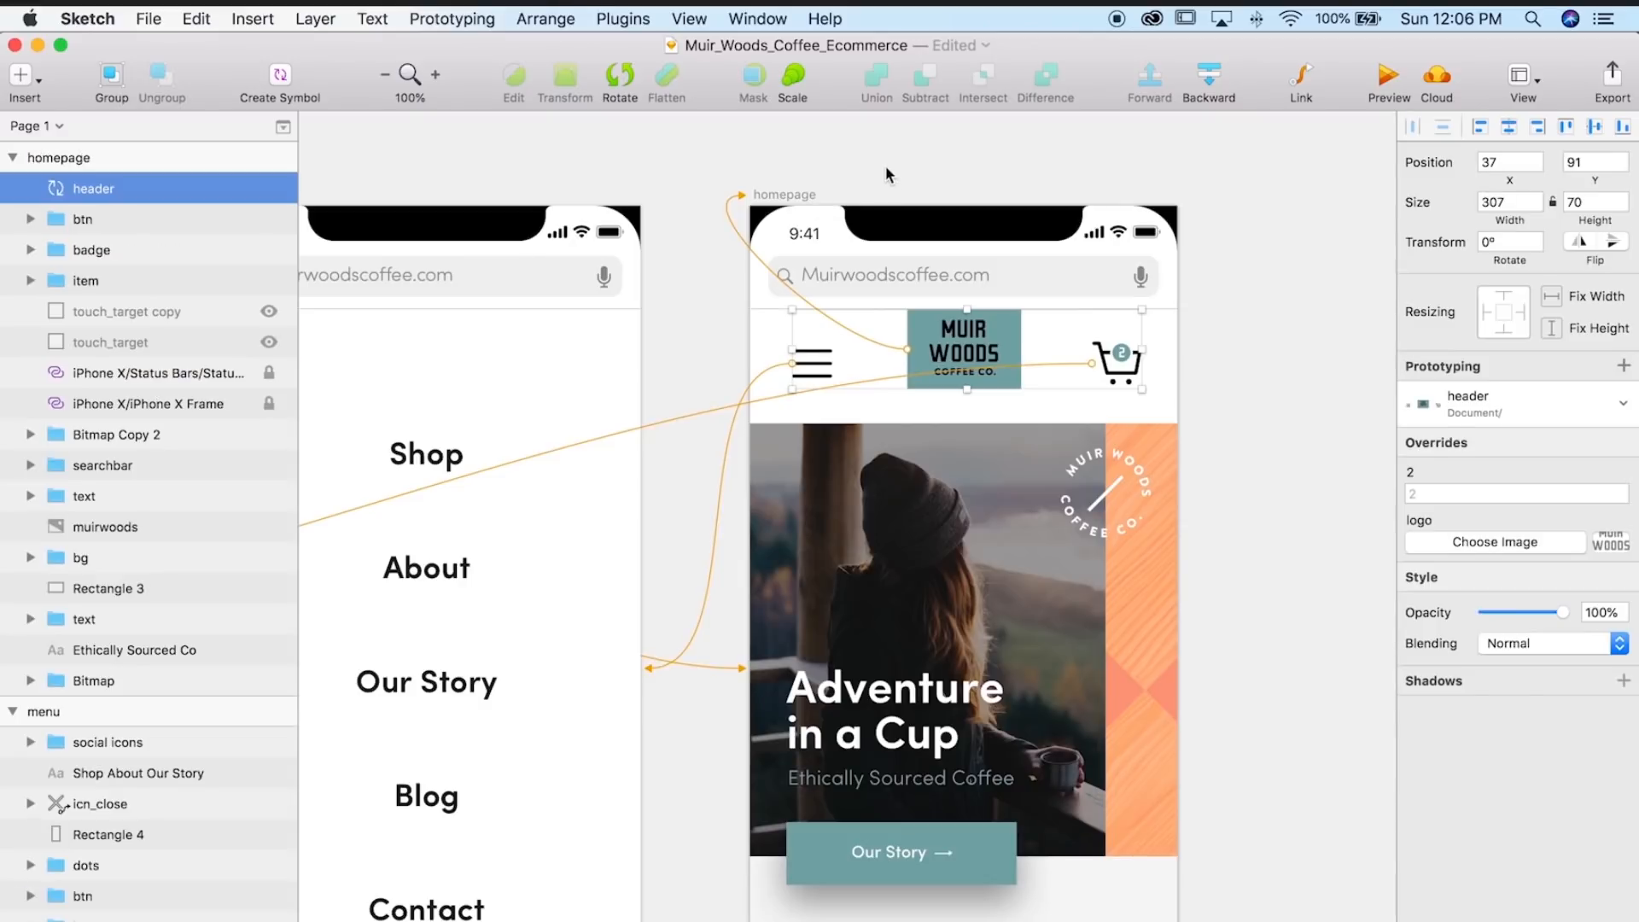
pyautogui.click(888, 175)
pyautogui.moveTo(995, 168); pyautogui.dragTo(927, 162)
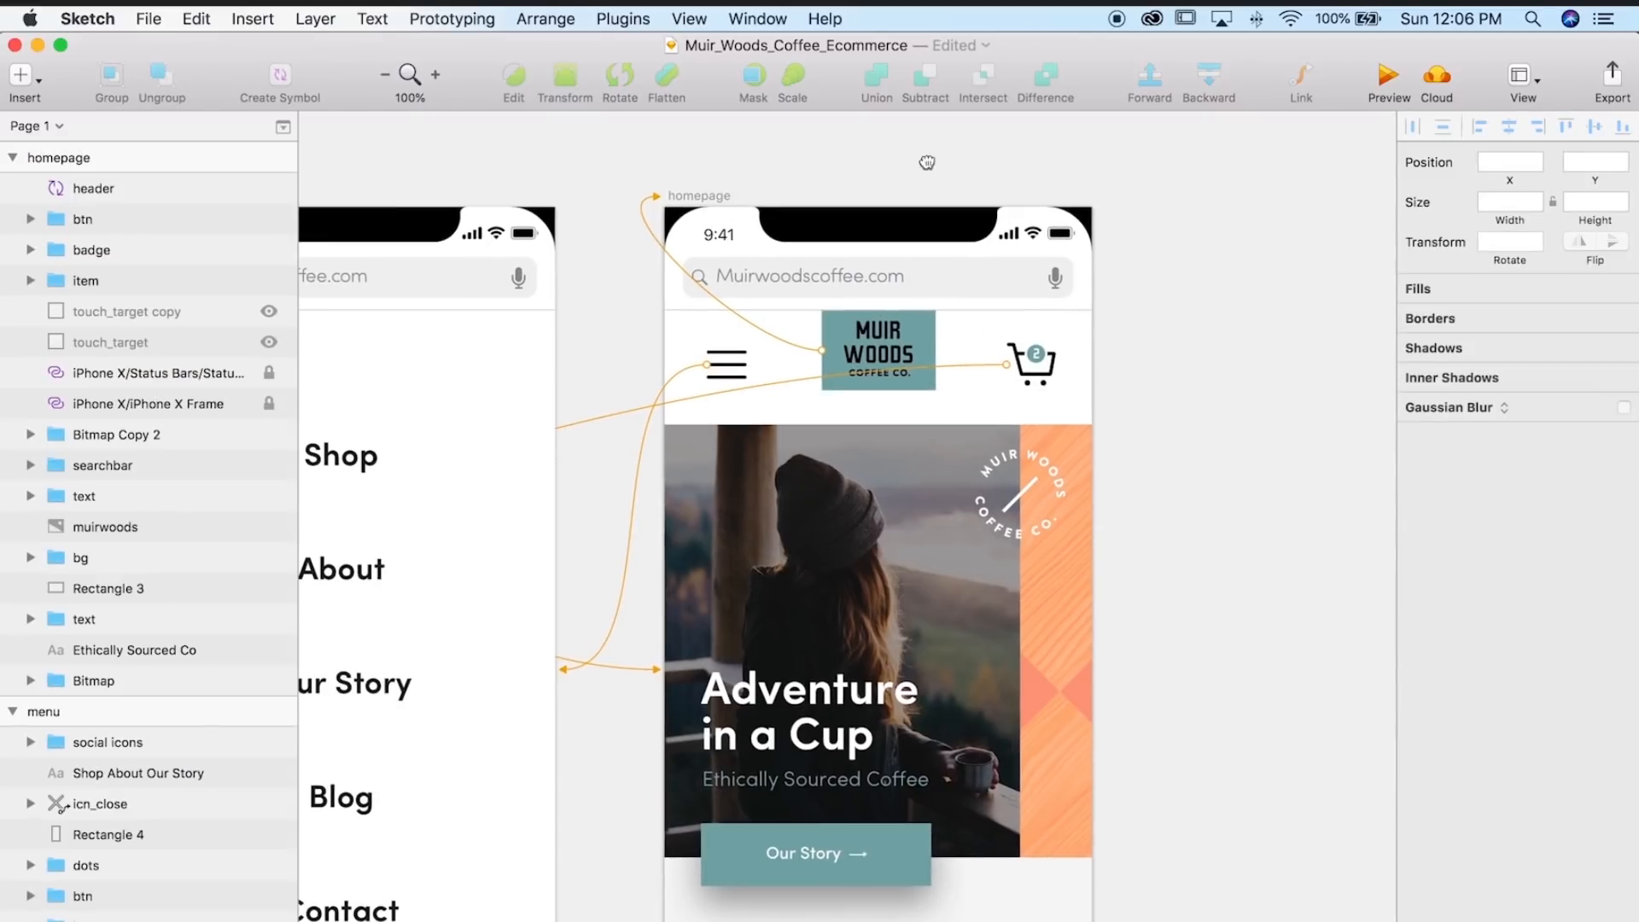
# - Preview the prototype from homepage, open and close the menu and cart, follow the logo link from product_page, and close and reopen the preview
pyautogui.click(1386, 85)
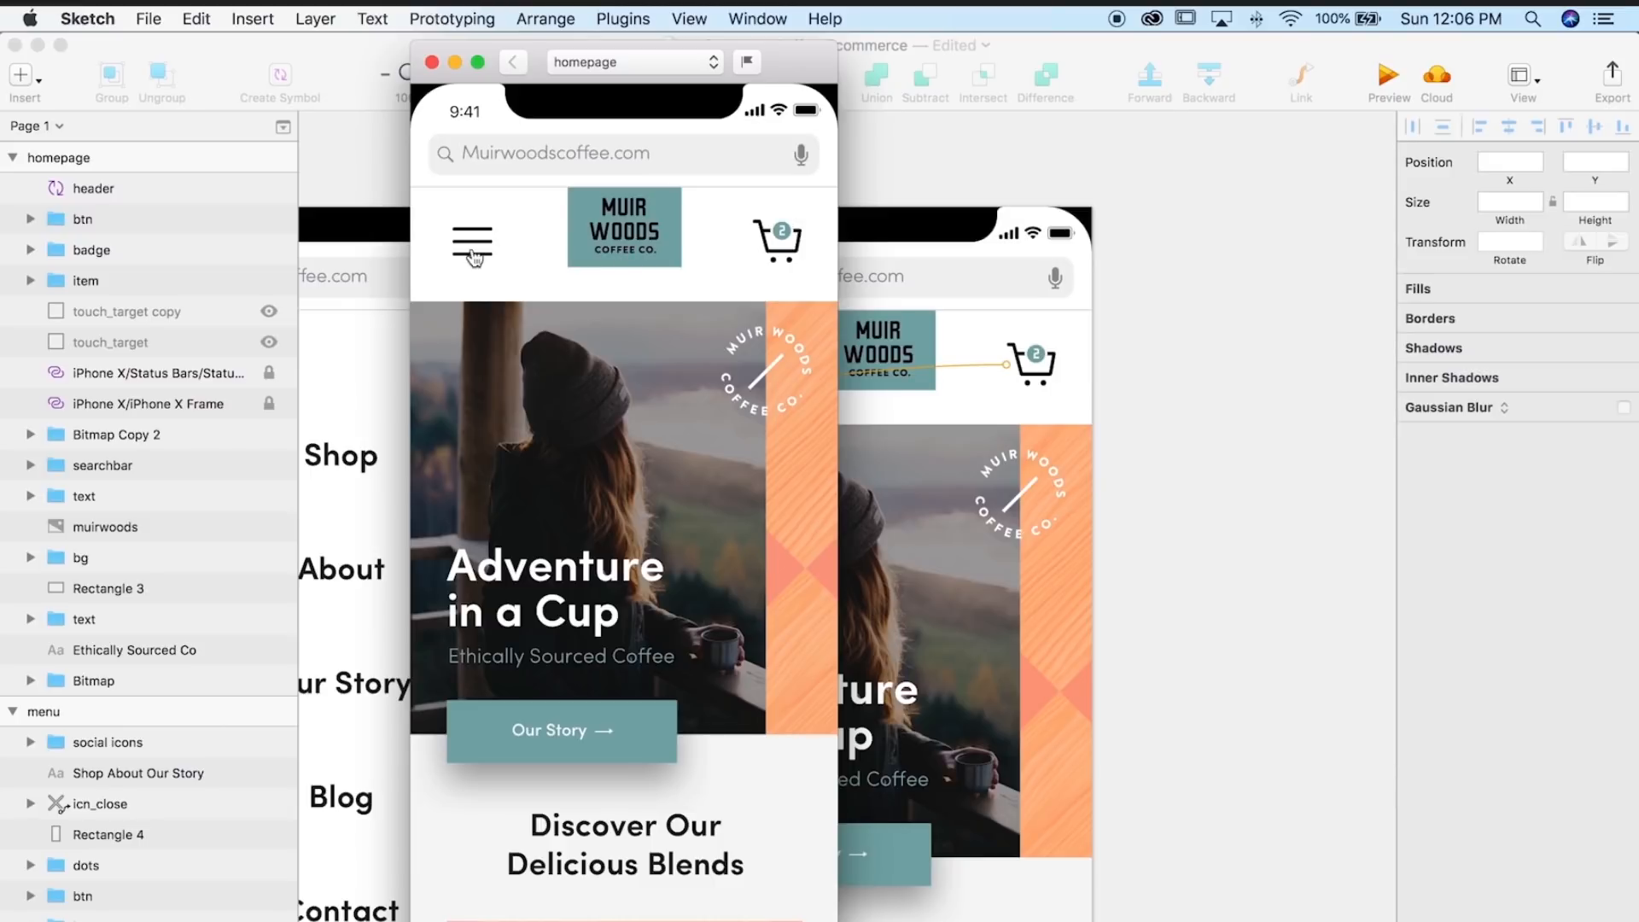
pyautogui.click(473, 256)
pyautogui.click(472, 248)
pyautogui.click(787, 245)
pyautogui.click(784, 244)
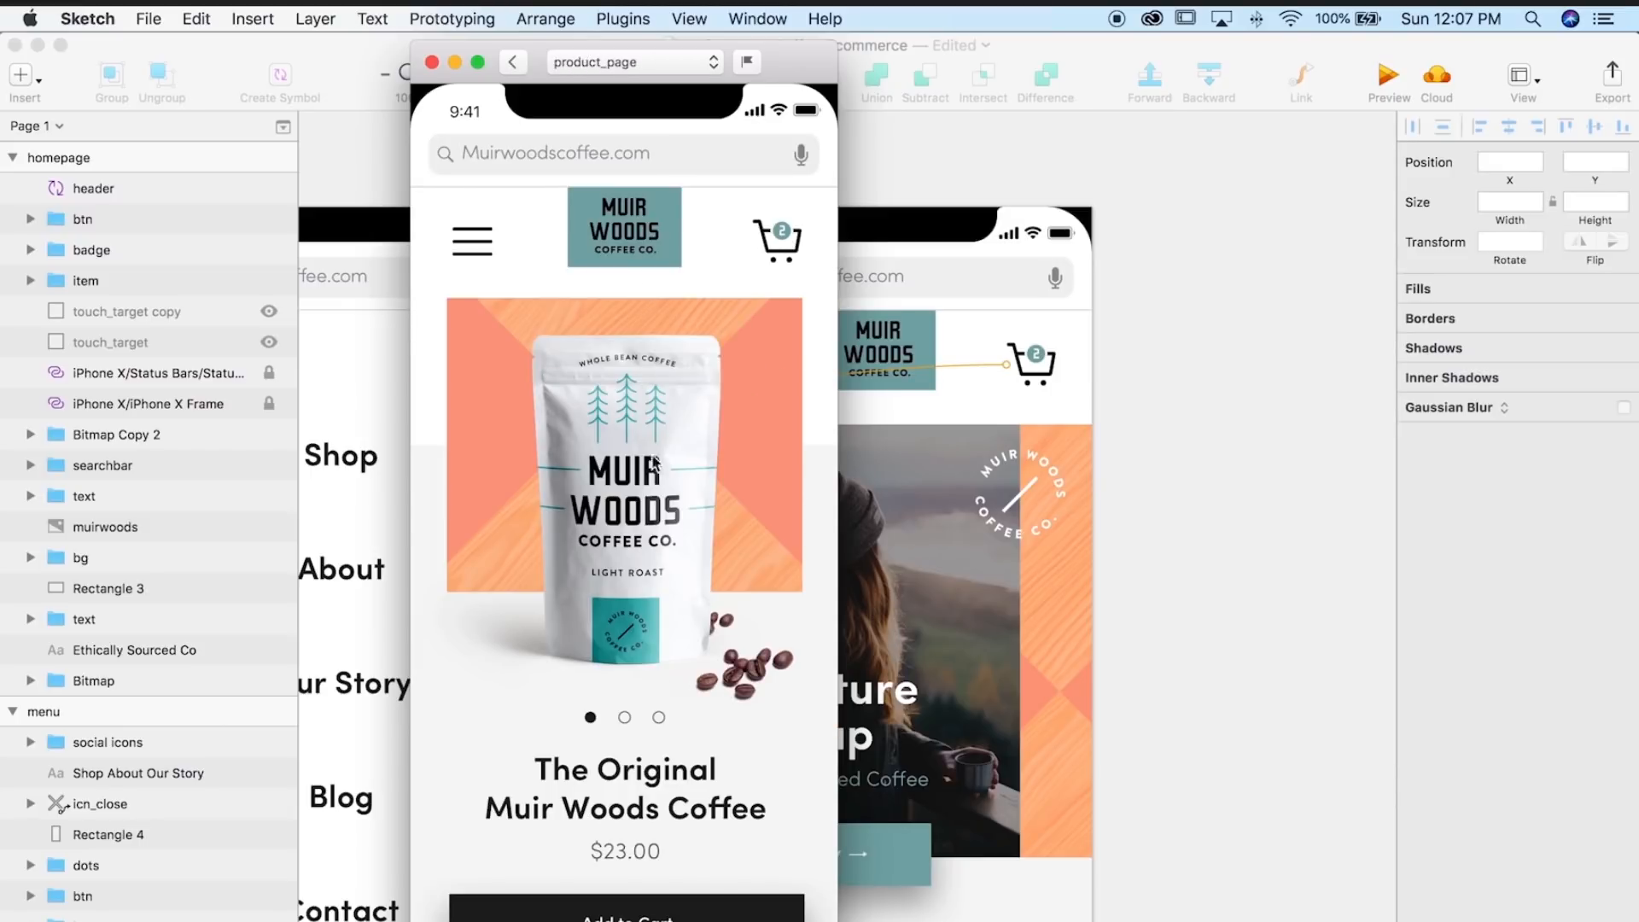
pyautogui.click(646, 250)
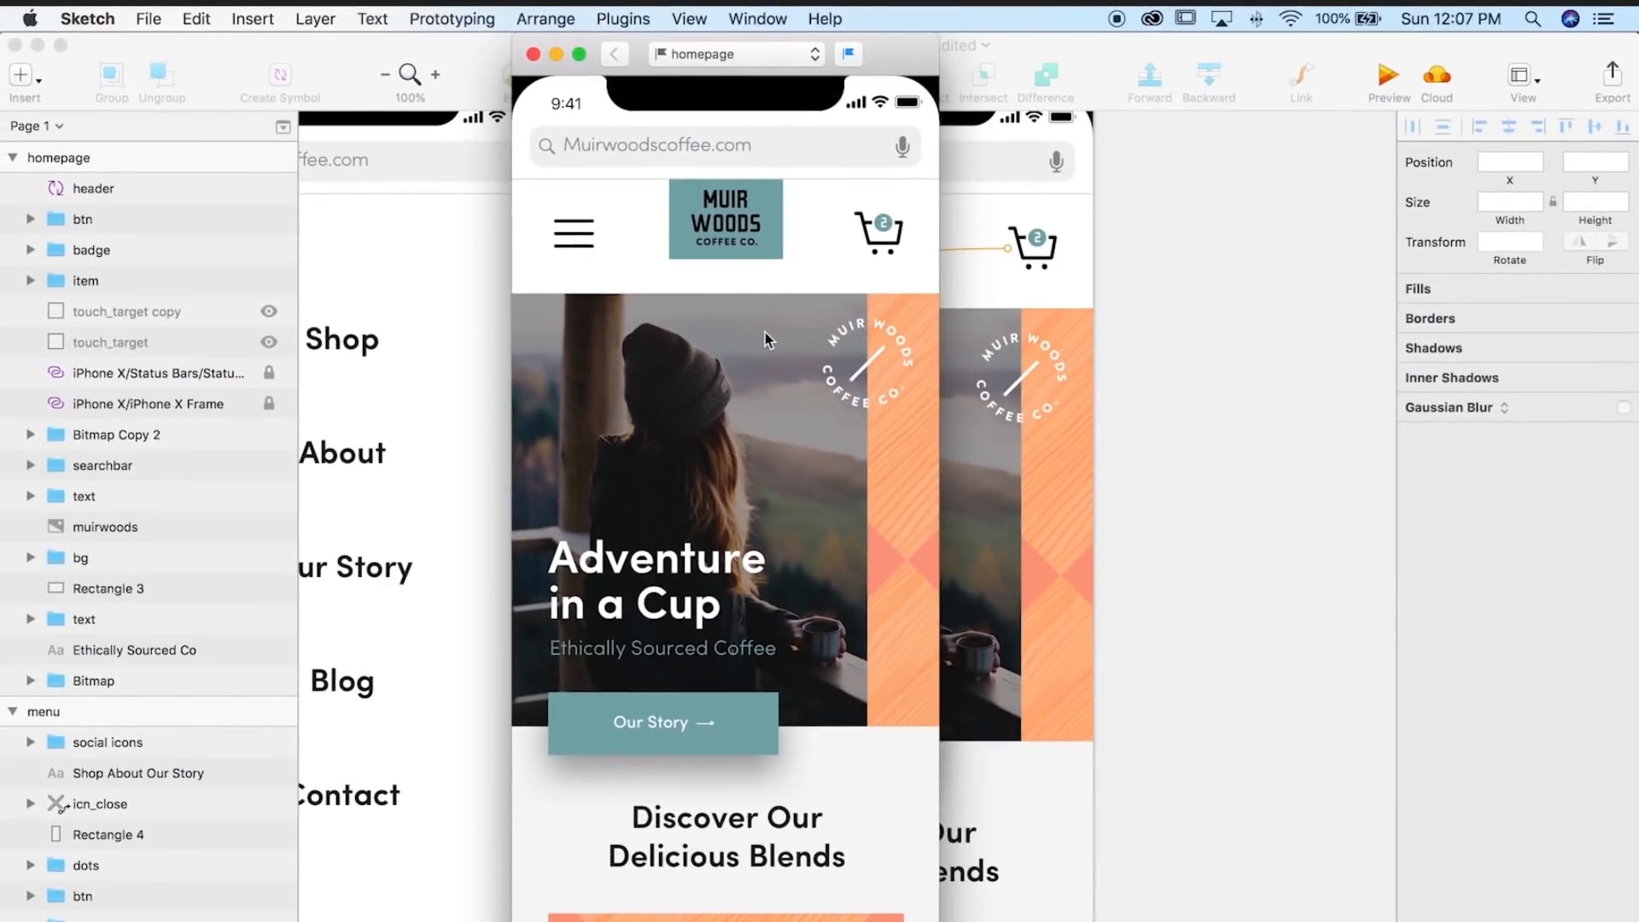
pyautogui.click(533, 54)
pyautogui.click(1386, 84)
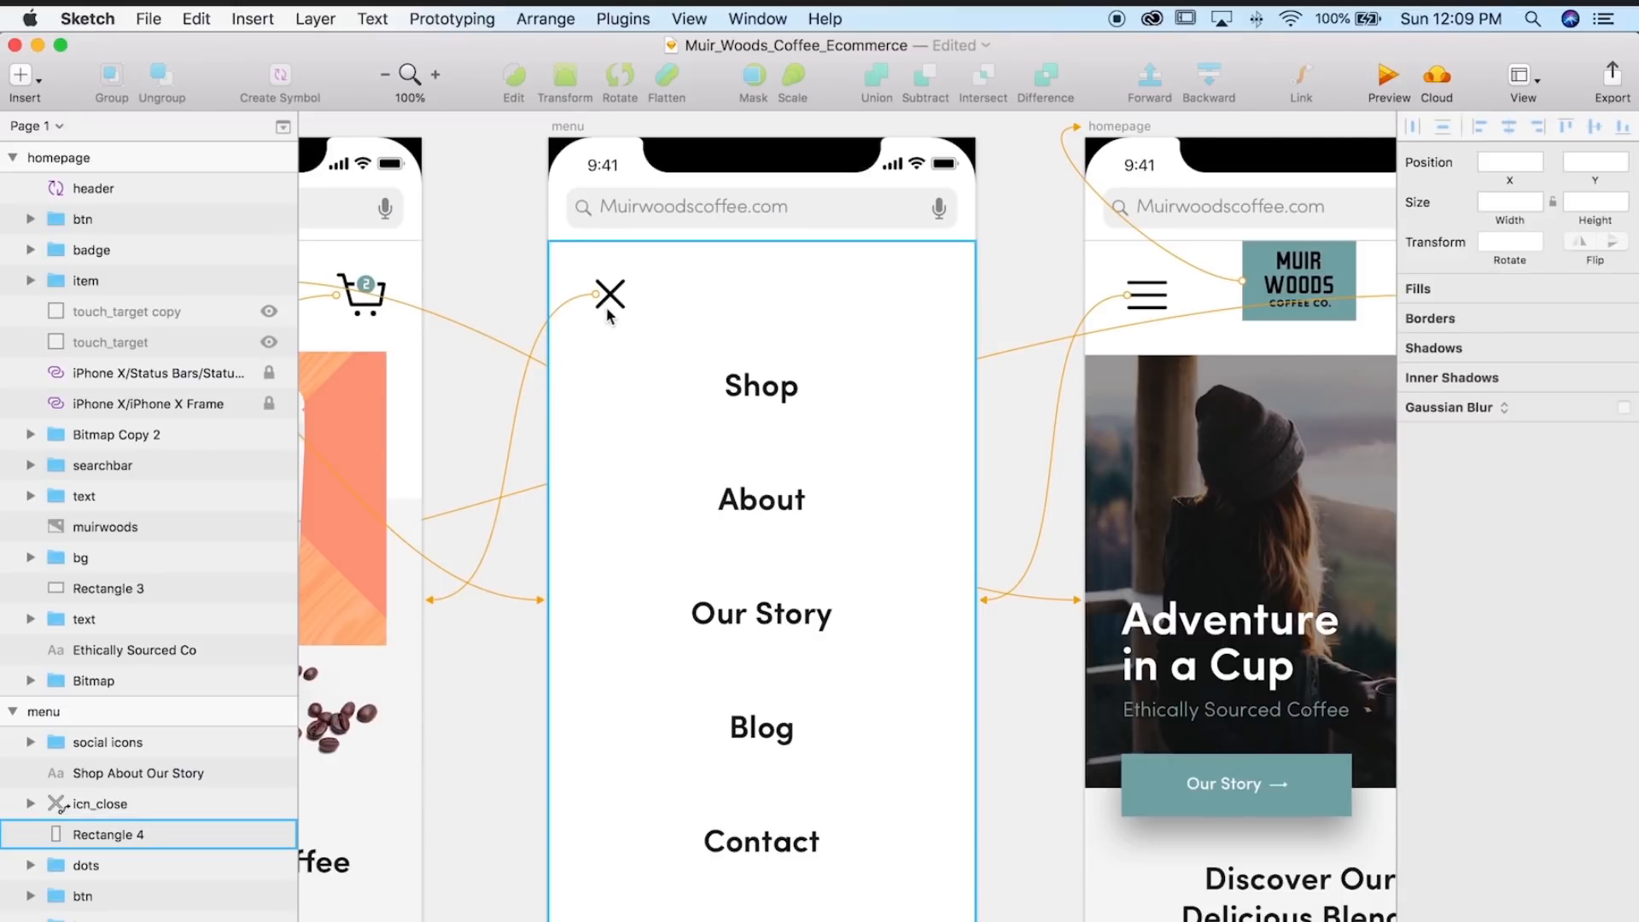
# - Set the prototype link target of the icn_close icon on the menu artboard to Previous Artboard
pyautogui.click(611, 294)
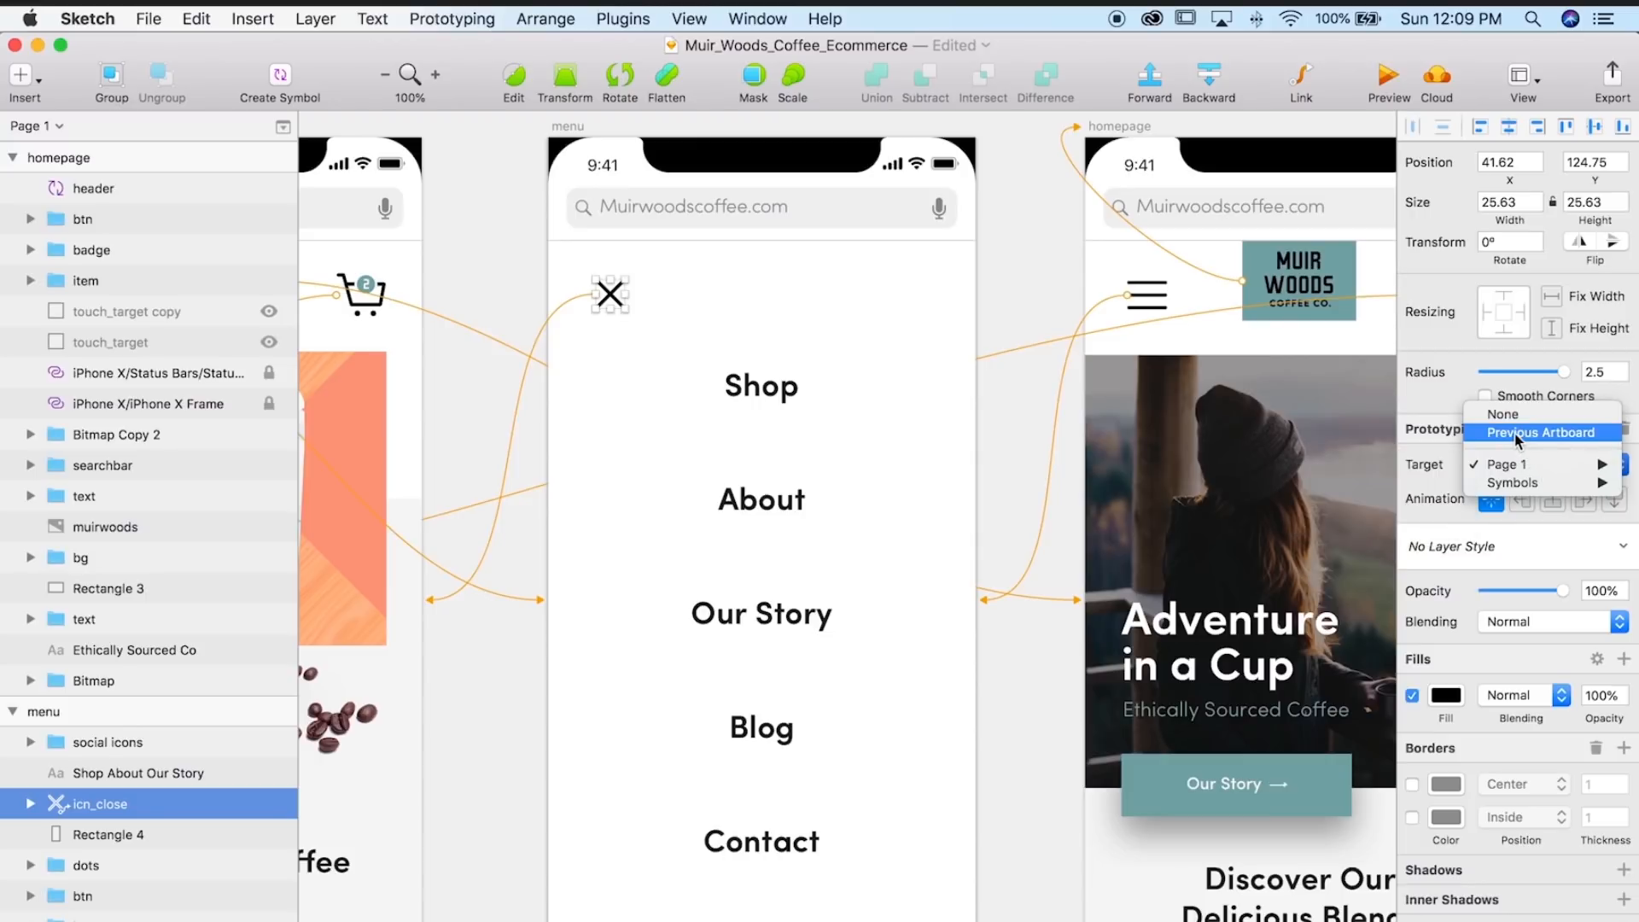
pyautogui.click(1516, 438)
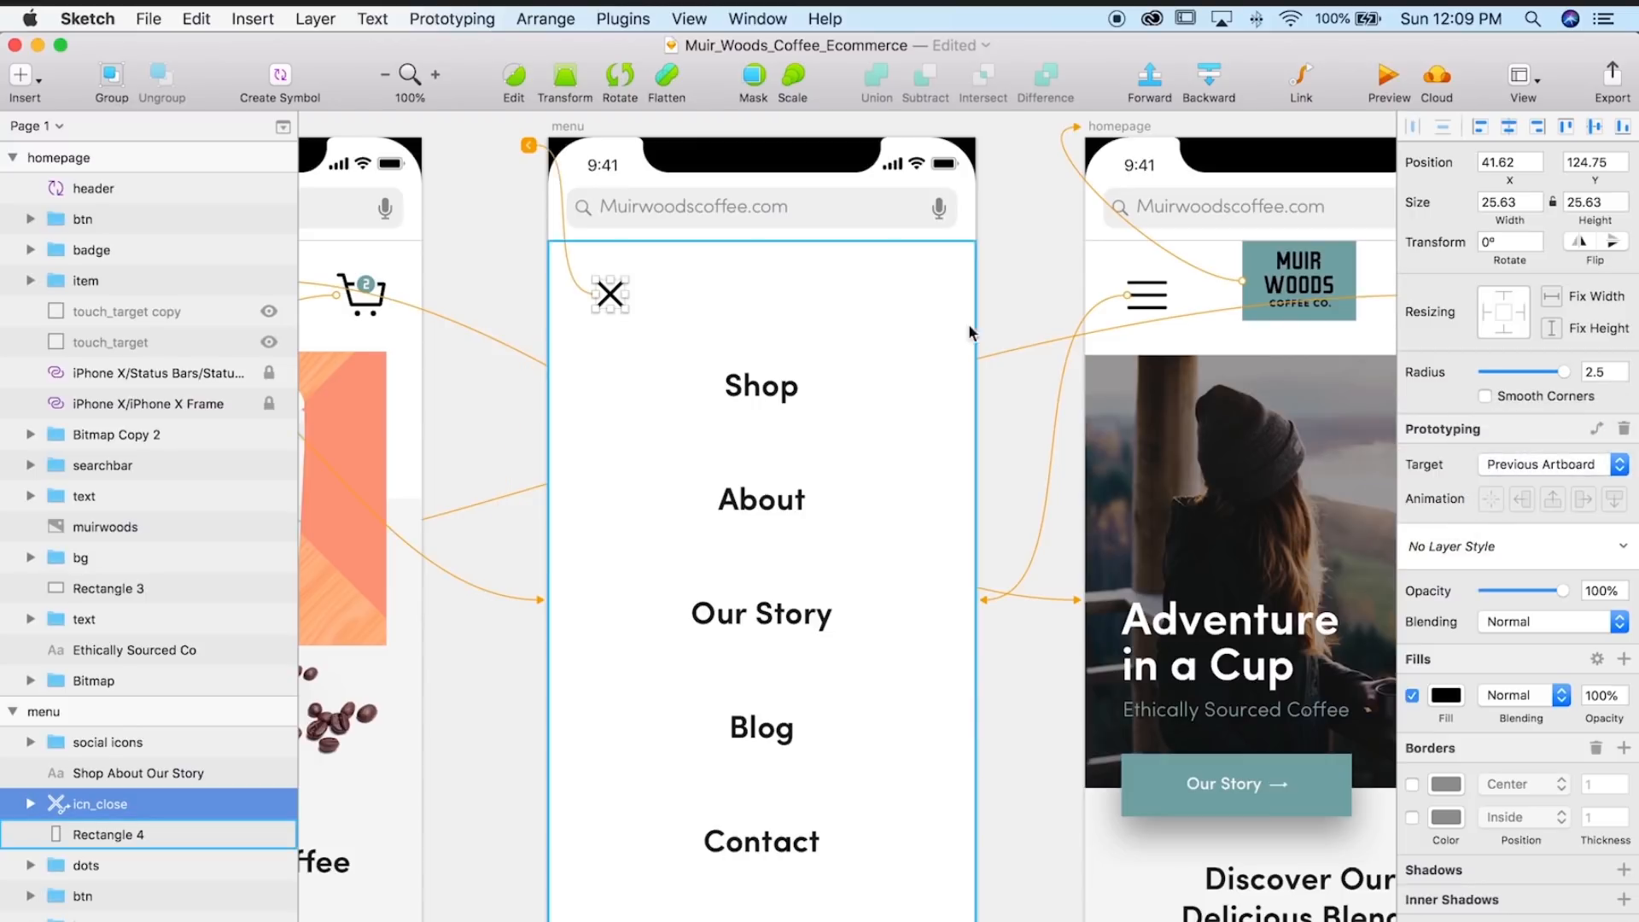
# - Preview product_page and test opening and closing the cart and the menu from its header
pyautogui.hscroll(-4, 724, 383)
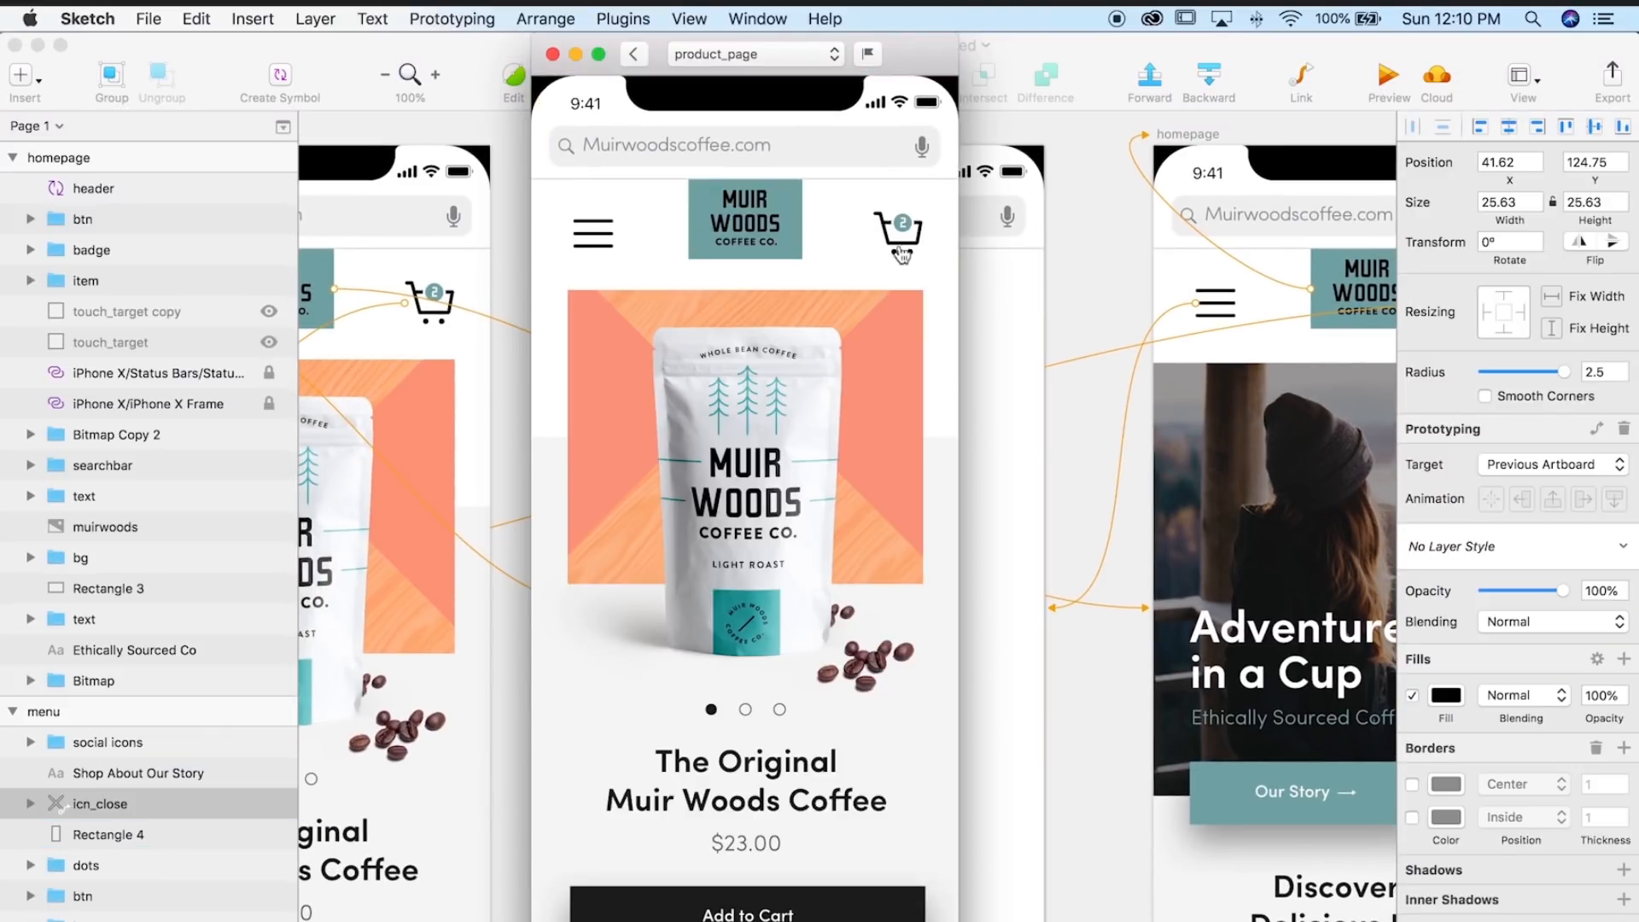
pyautogui.click(901, 253)
pyautogui.click(901, 234)
pyautogui.click(604, 248)
pyautogui.click(604, 240)
pyautogui.click(912, 247)
pyautogui.click(908, 234)
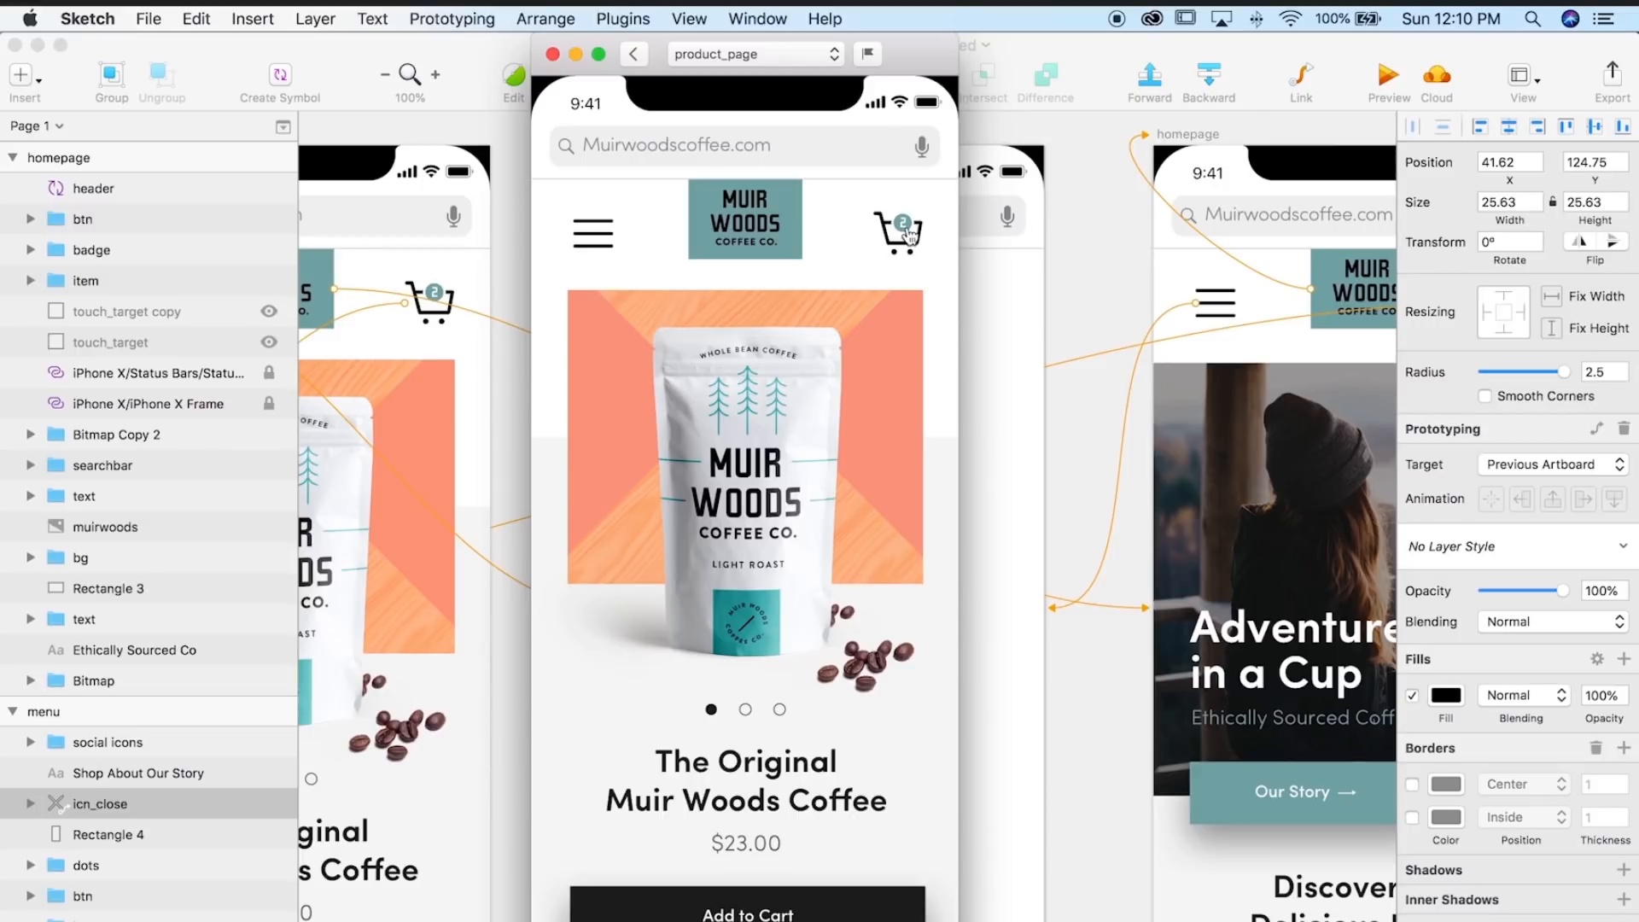